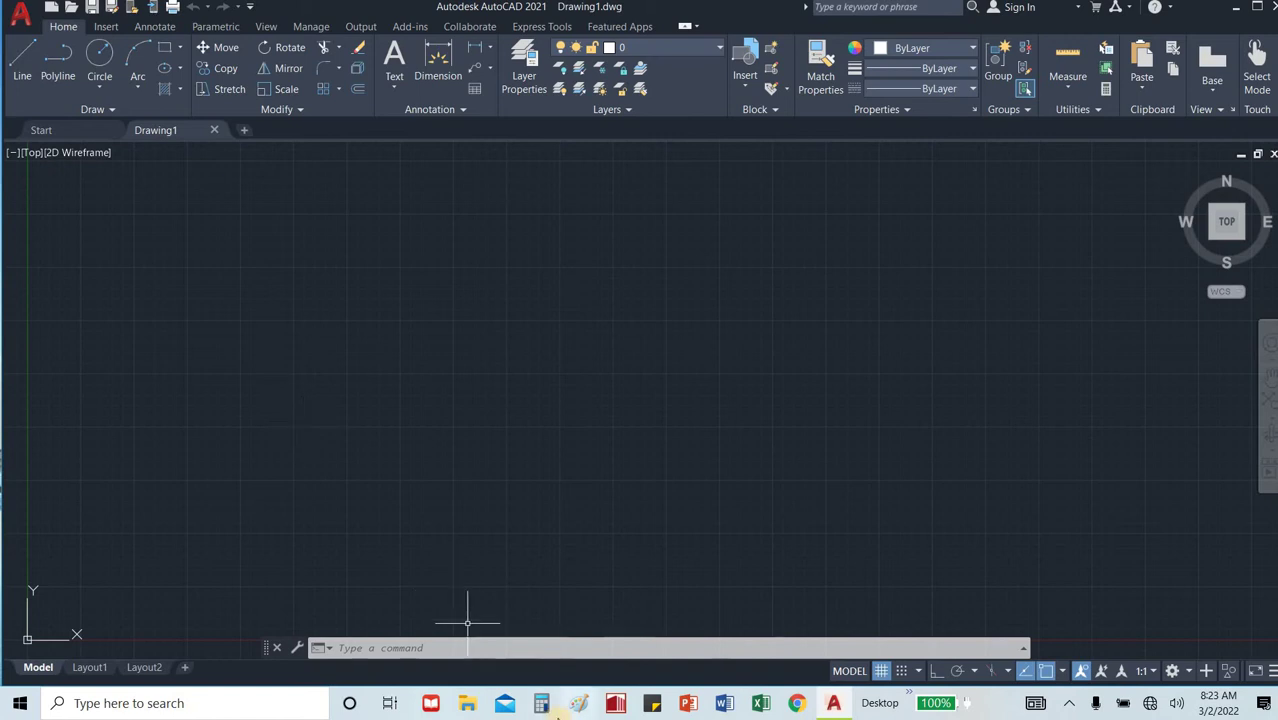
# Calculate 80 × 12 in Calculator and return to the AutoCAD drawing.
pyautogui.click(541, 703)
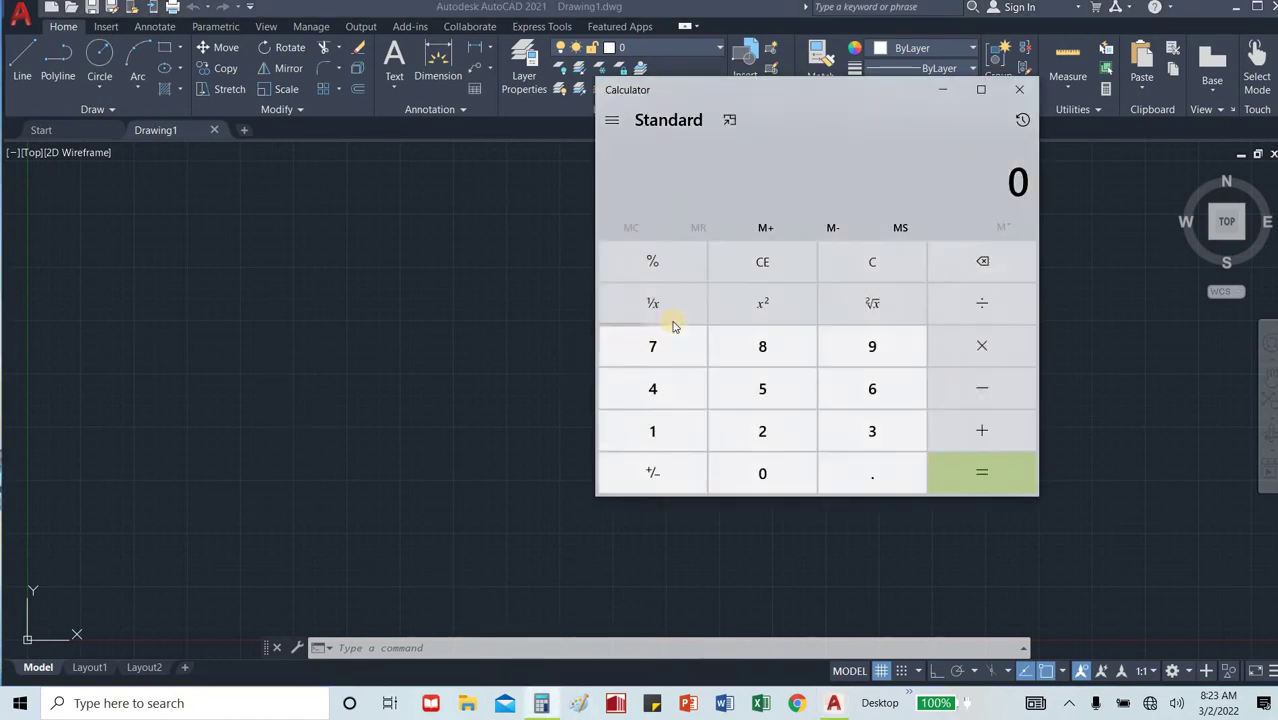
pyautogui.click(745, 357)
pyautogui.click(750, 474)
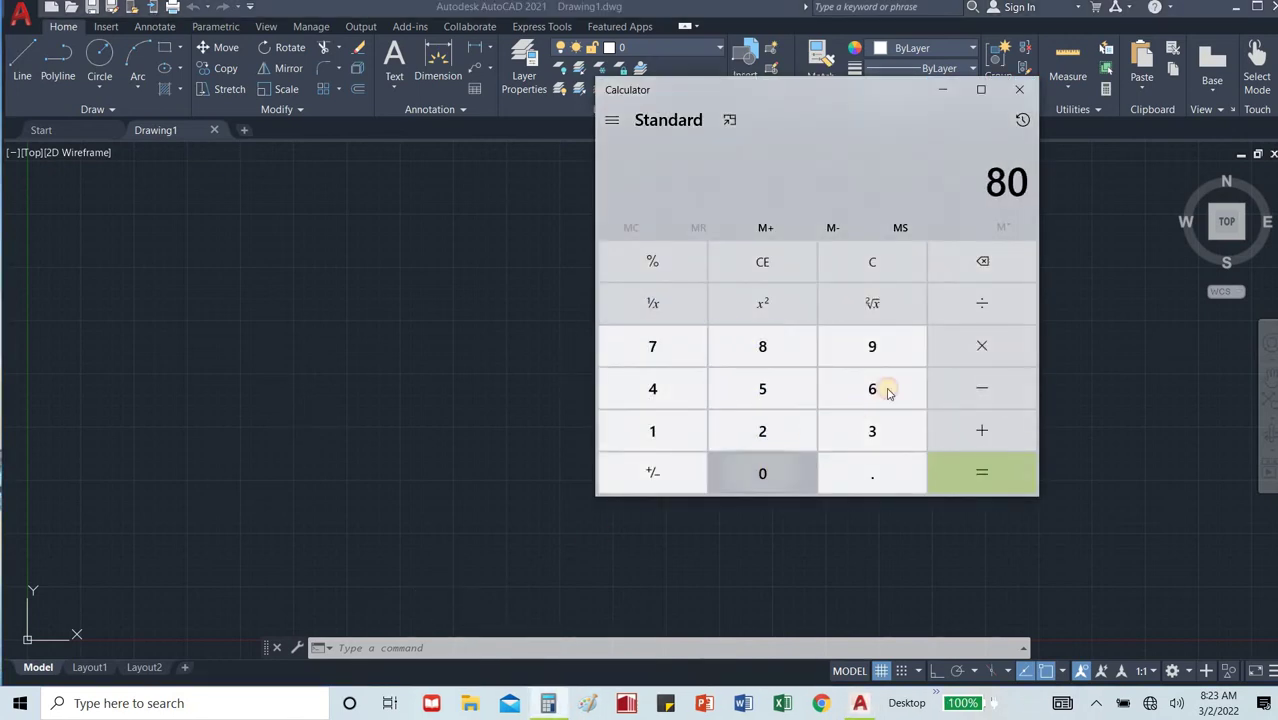
pyautogui.click(941, 345)
pyautogui.click(656, 431)
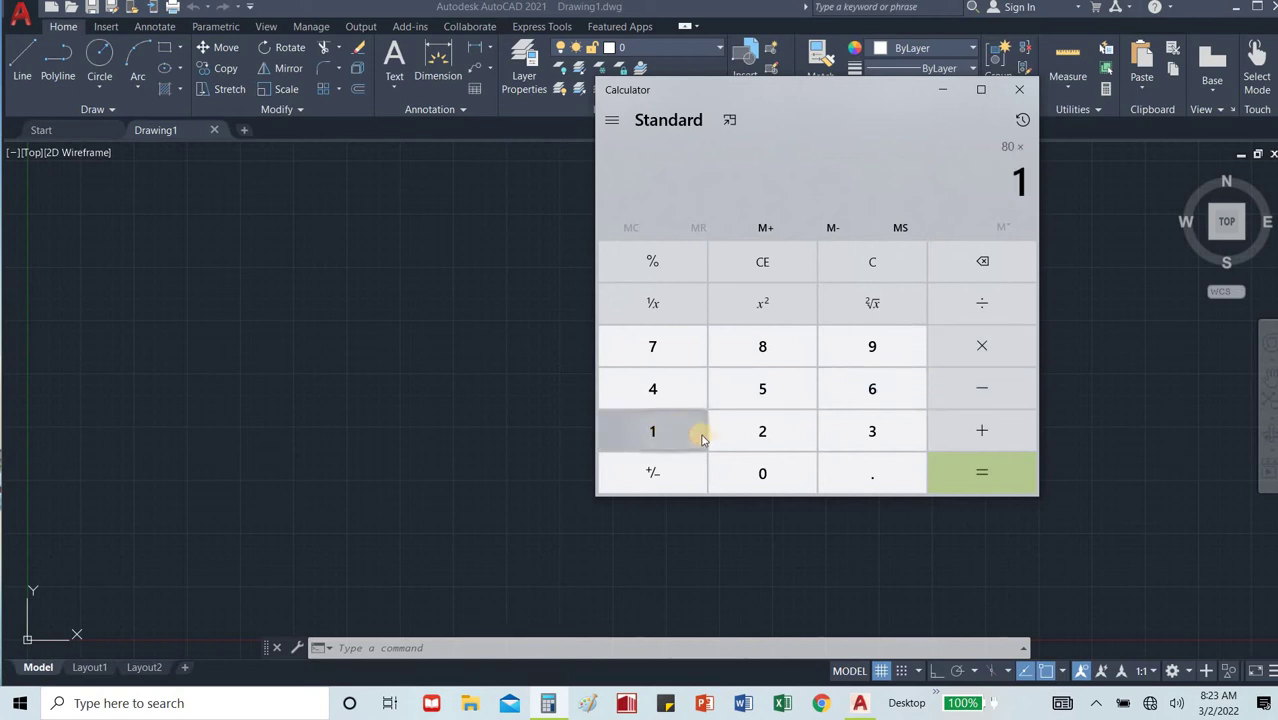
pyautogui.click(737, 446)
pyautogui.click(990, 475)
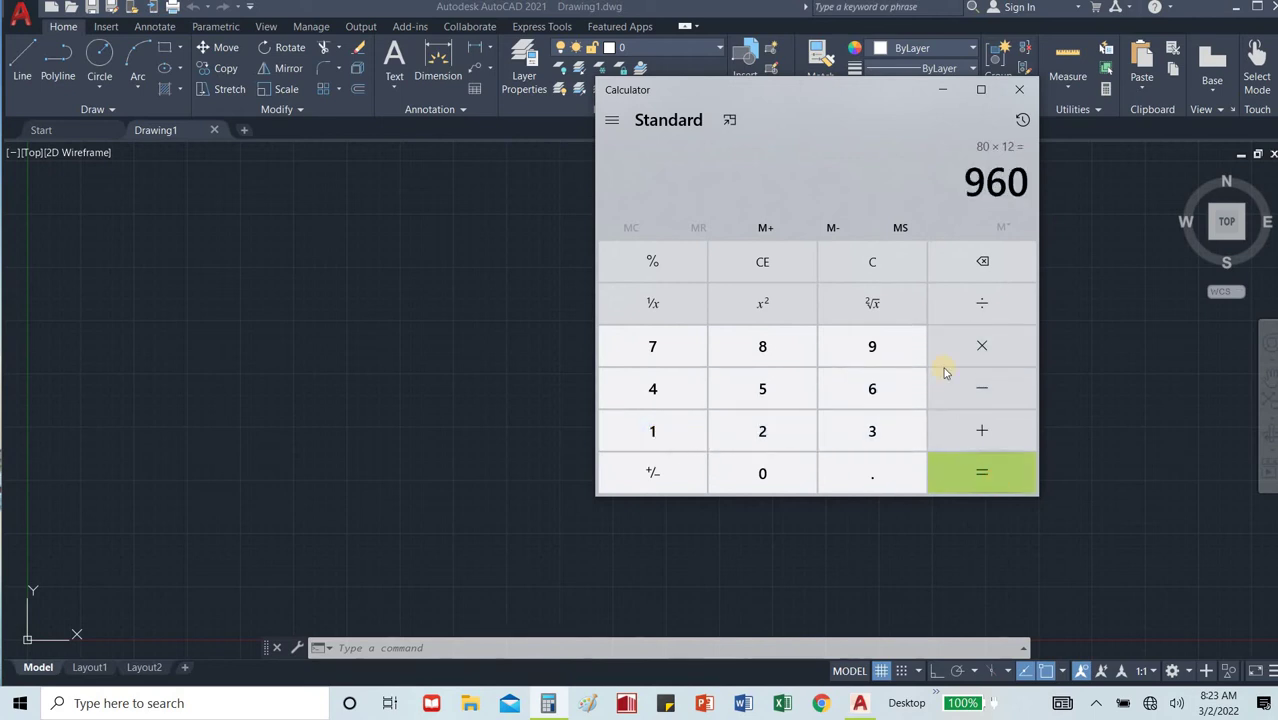
pyautogui.click(942, 89)
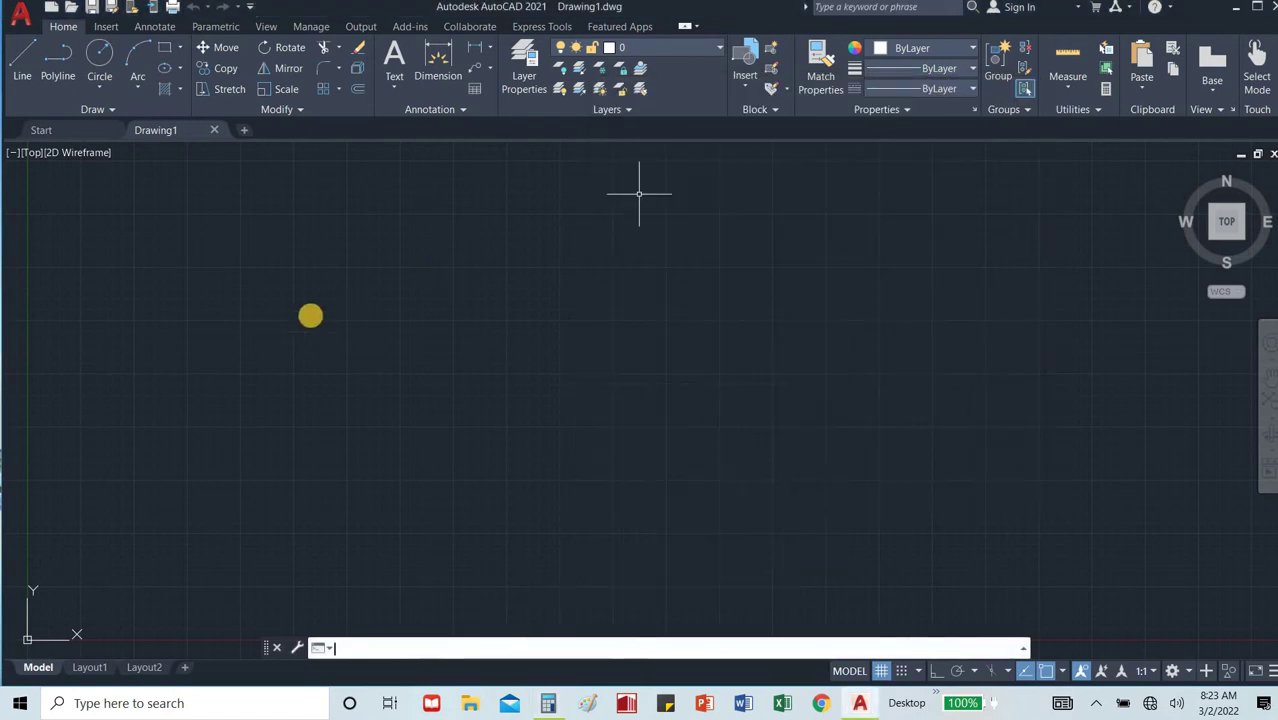
# Draw a horizontal line 960 units long, starting near the origin and running in the positive X direction, with Ortho mode on.
pyautogui.write('l')
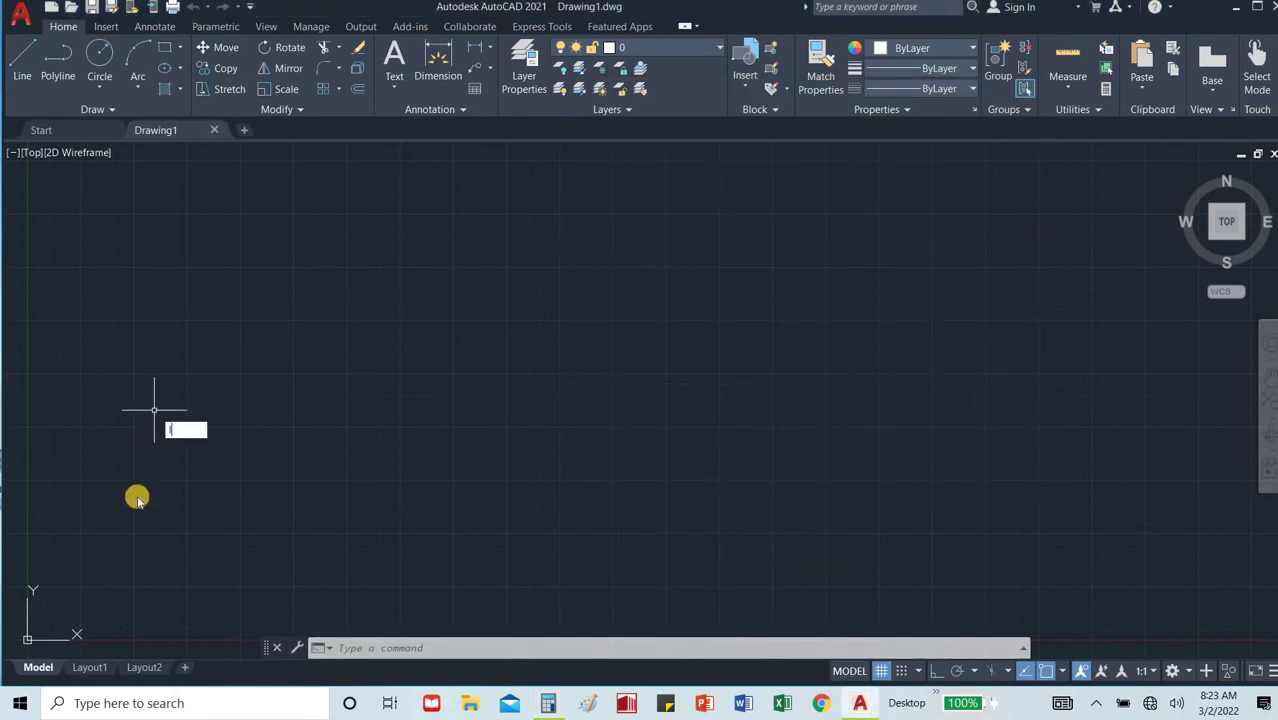
pyautogui.press('Return')
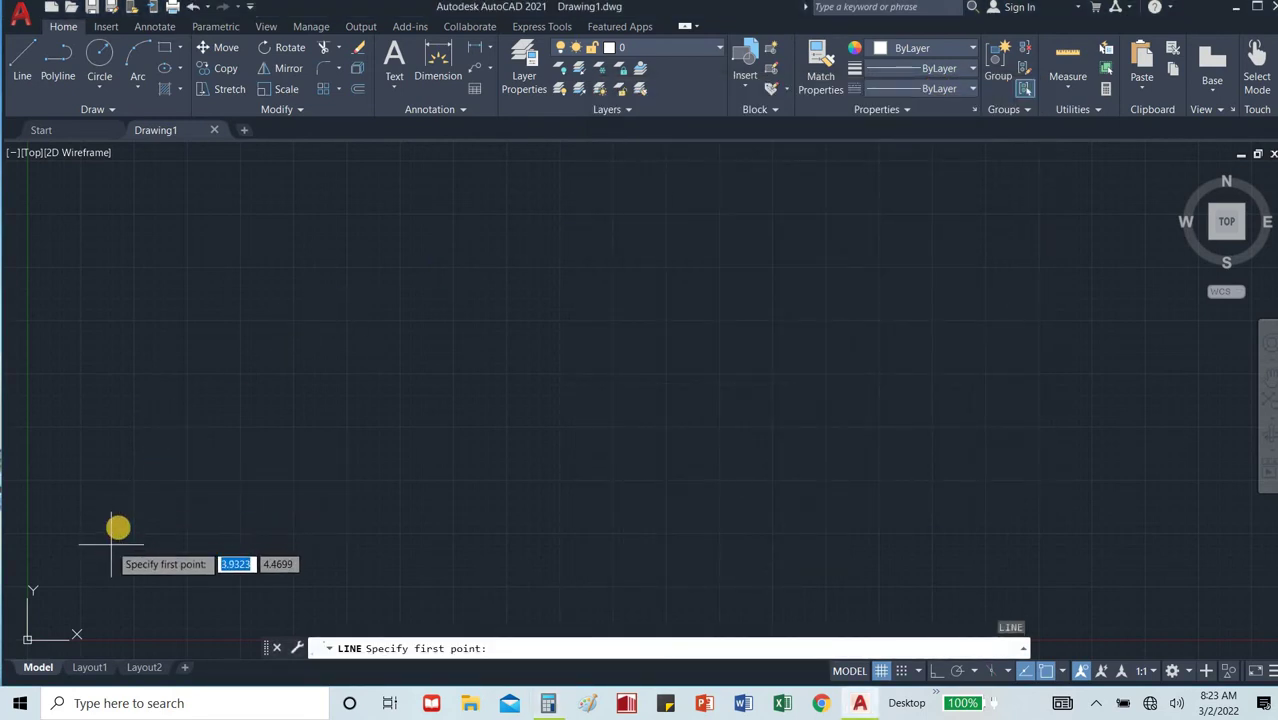
pyautogui.click(79, 585)
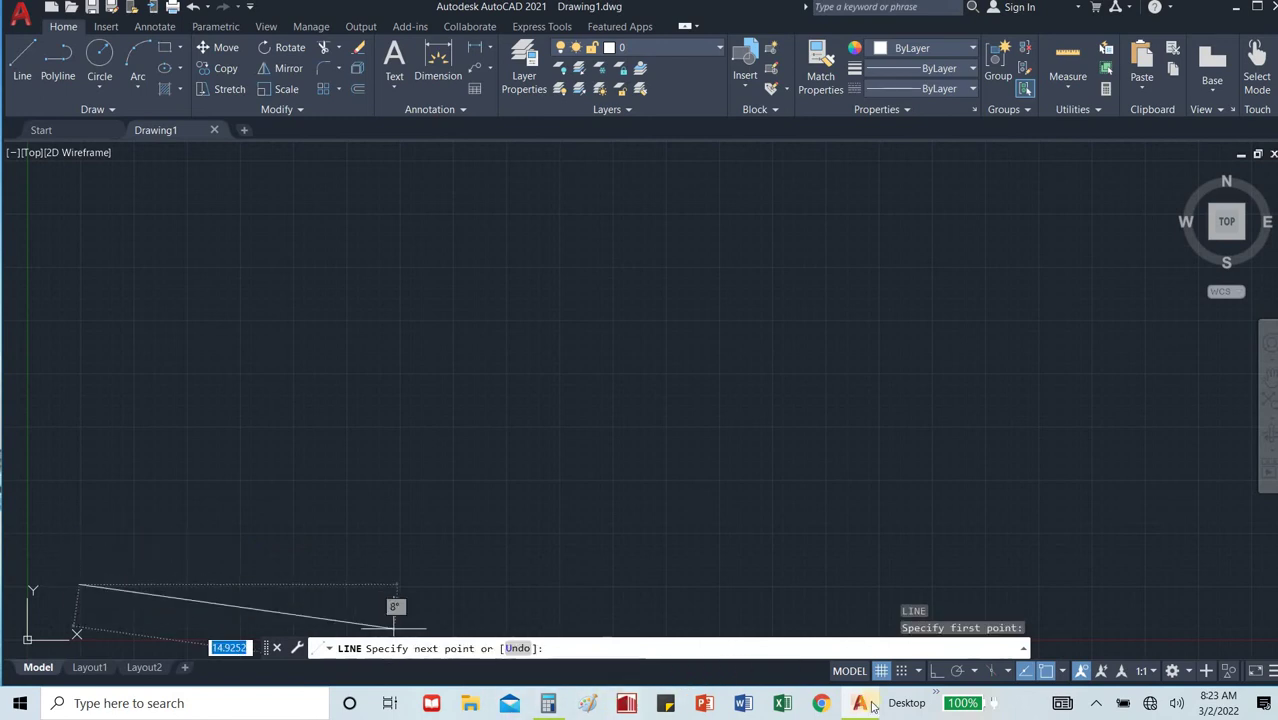
pyautogui.click(937, 671)
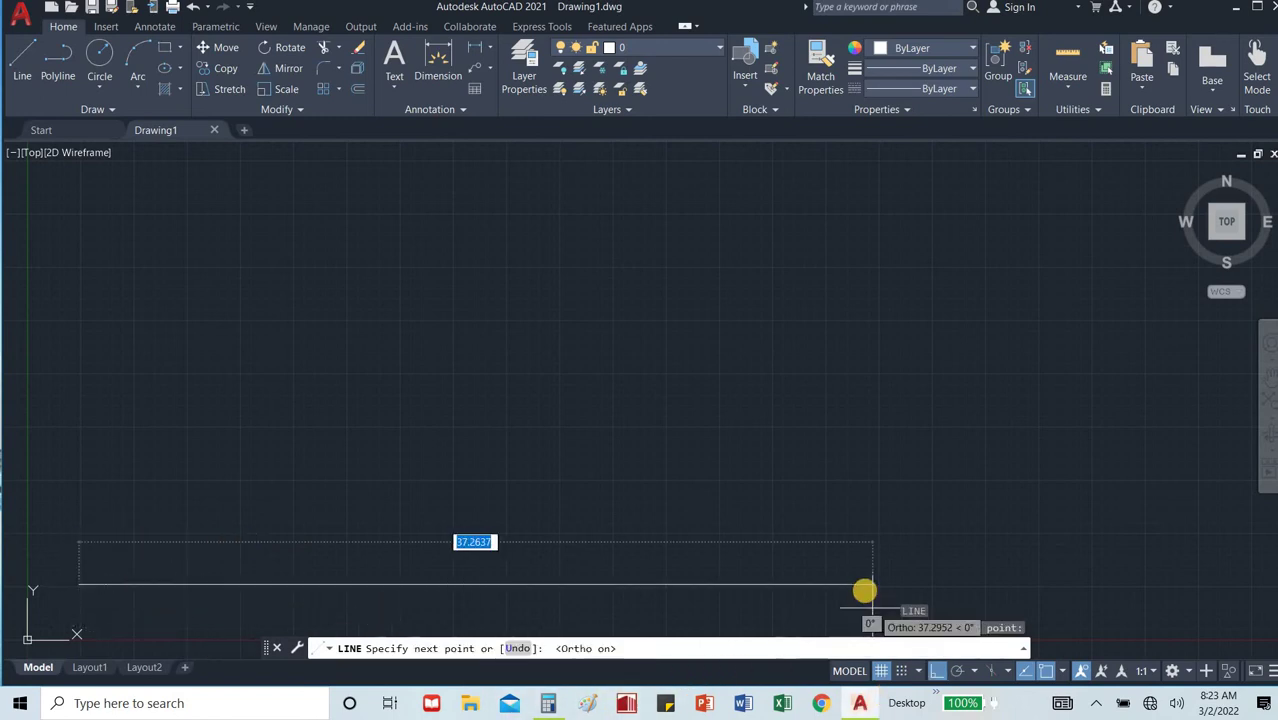
pyautogui.write('960')
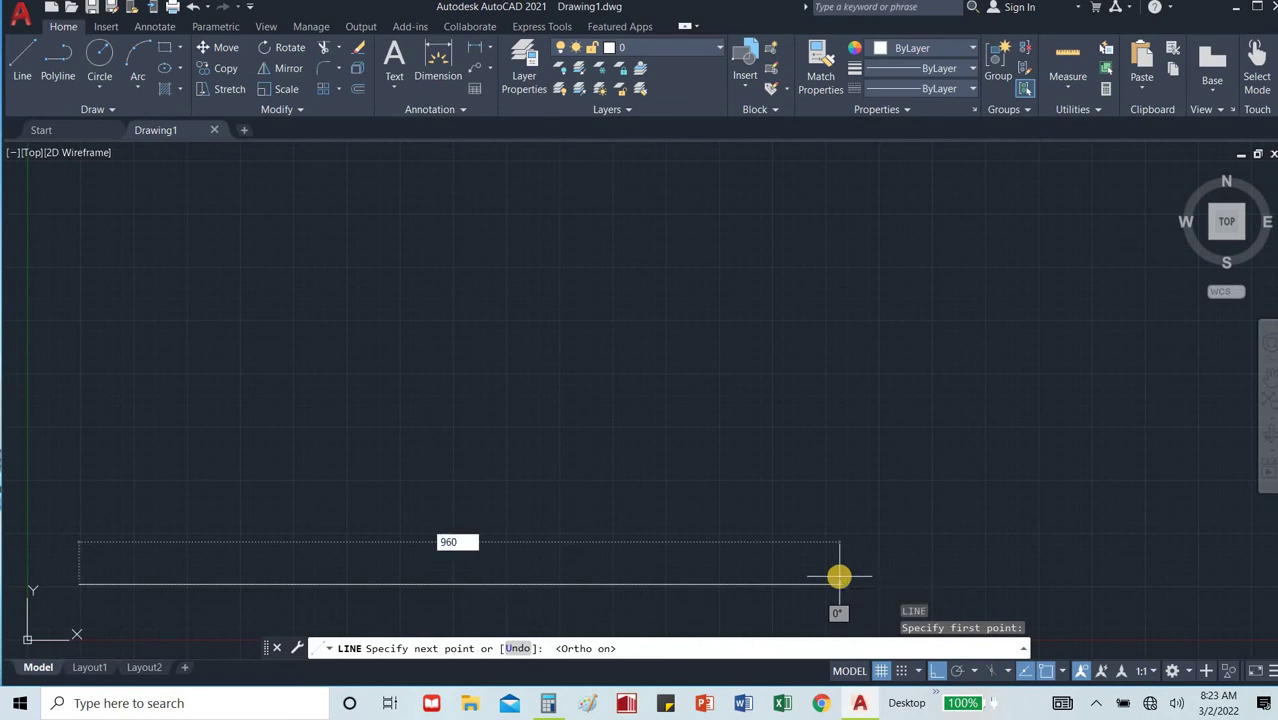
pyautogui.press('Return')
pyautogui.press('Escape')
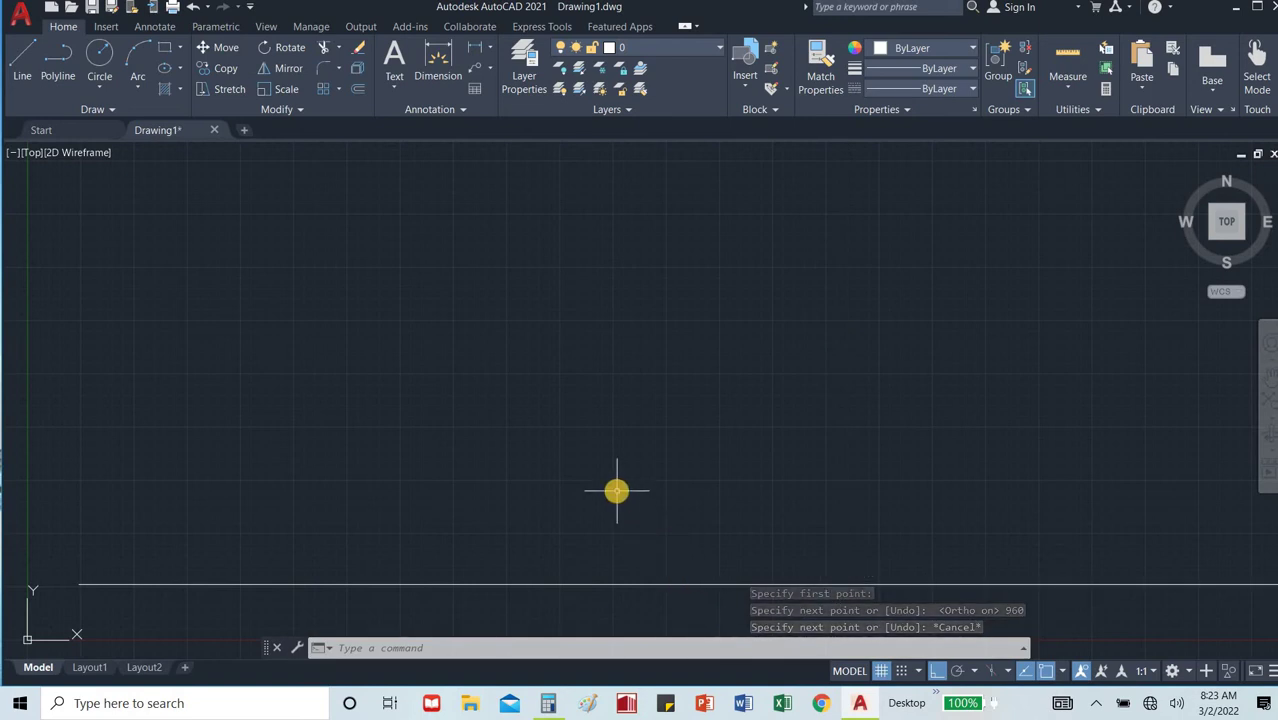
# Add a linear dimension between the horizontal line's two endpoints, placing the dimension line just below it.
pyautogui.scroll(-5, 616, 490)
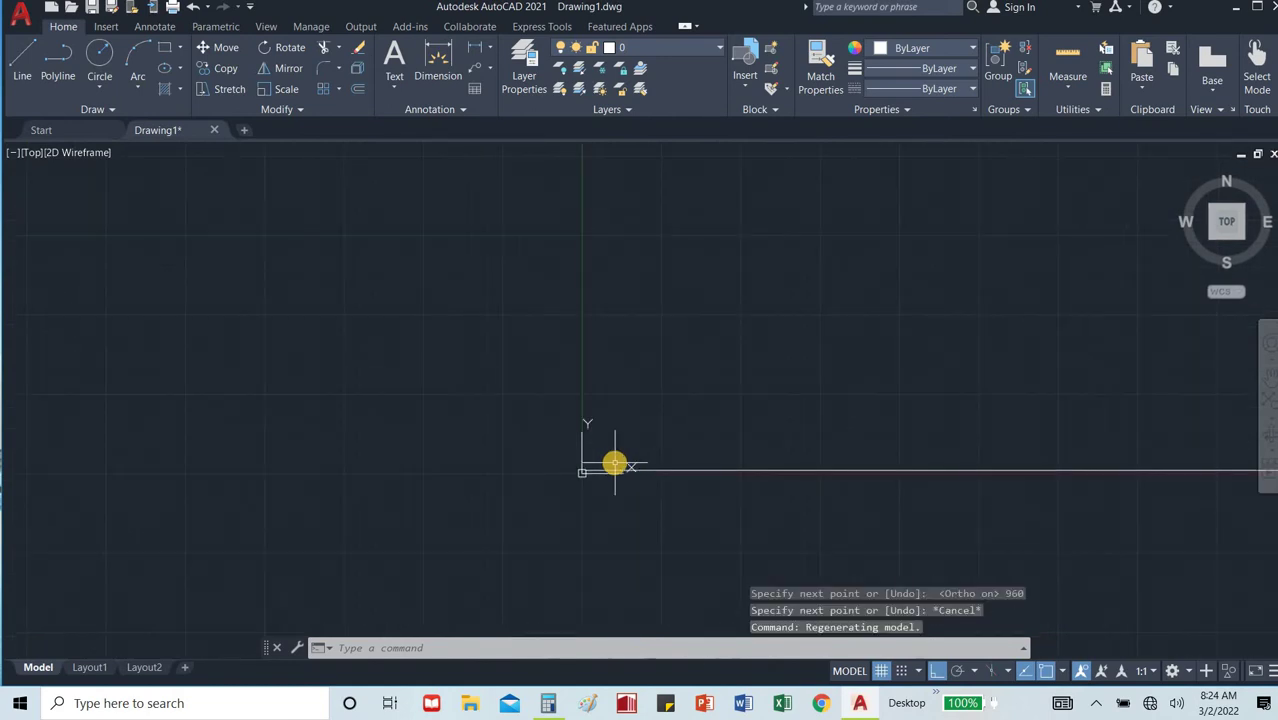
pyautogui.scroll(-5, 614, 463)
pyautogui.scroll(4, 718, 465)
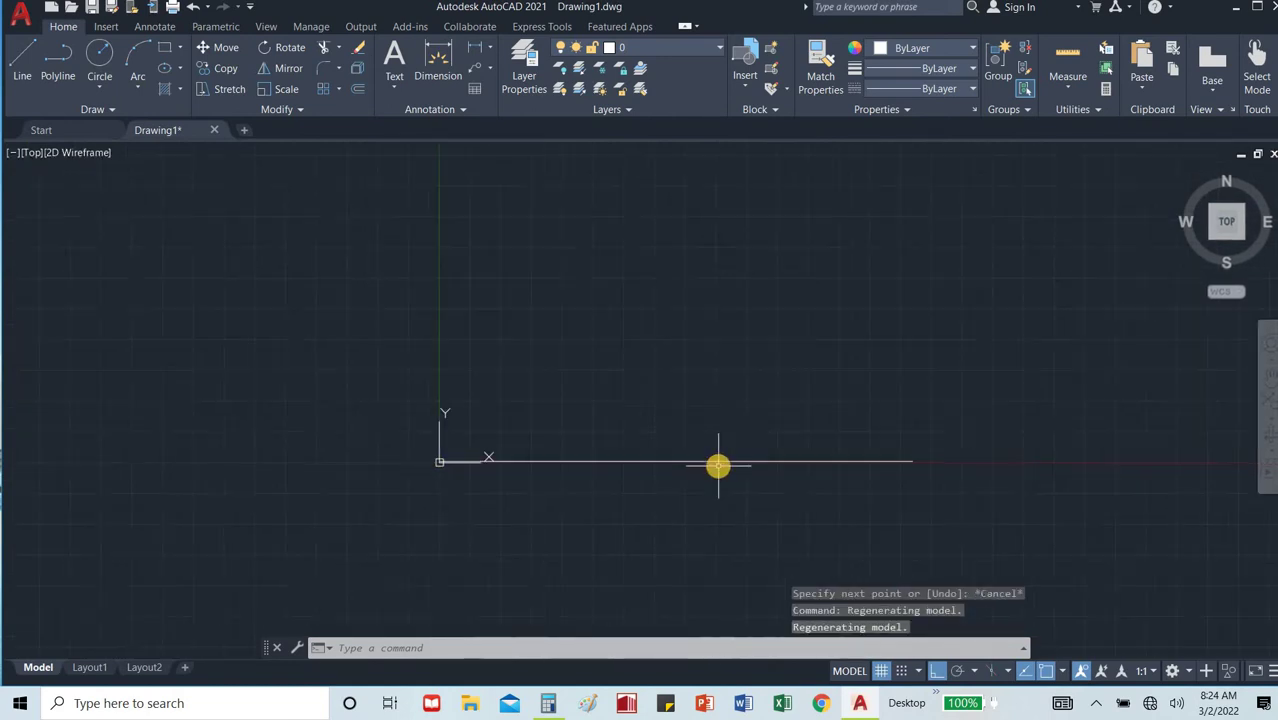
pyautogui.scroll(4, 718, 463)
pyautogui.scroll(-4, 718, 463)
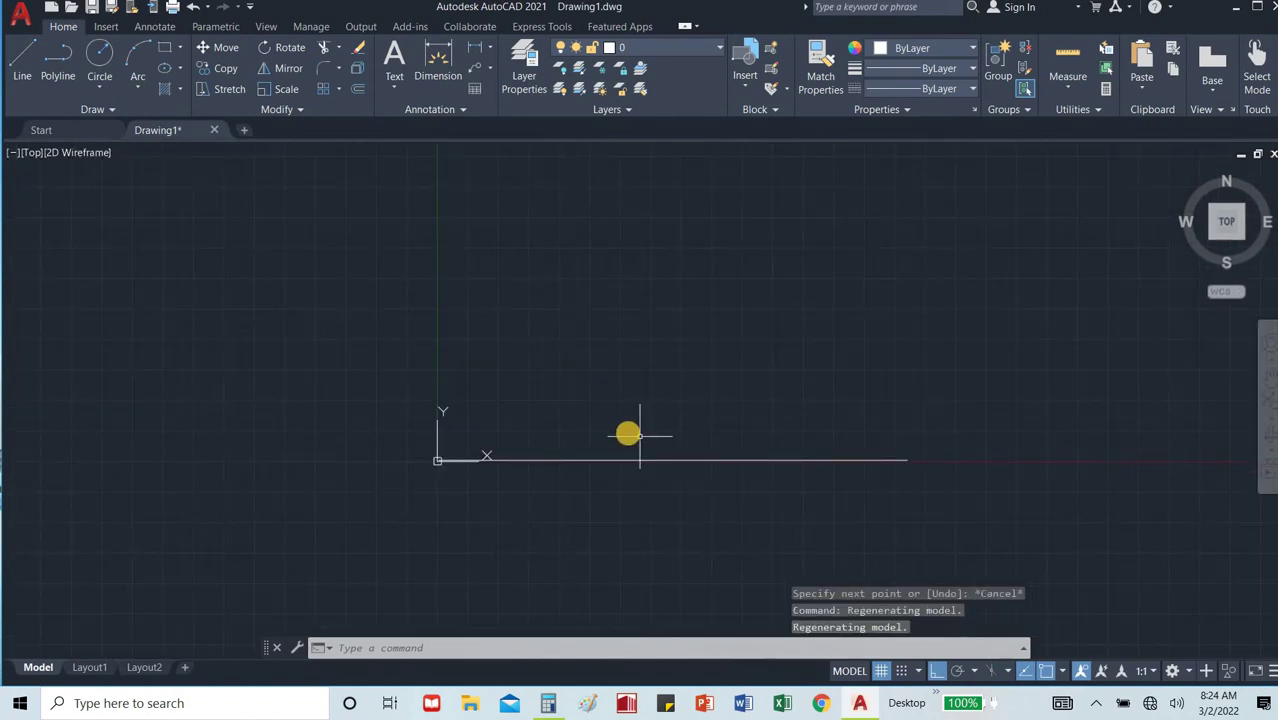
pyautogui.scroll(2, 636, 434)
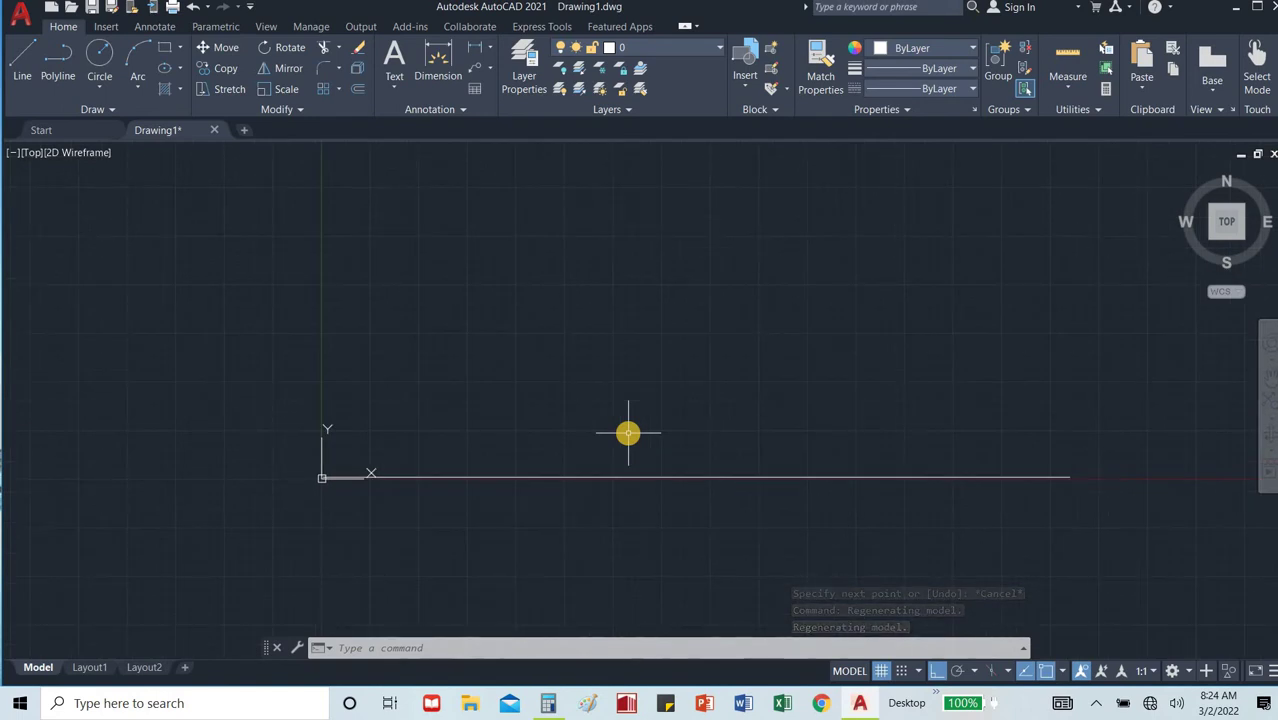
pyautogui.write('dli')
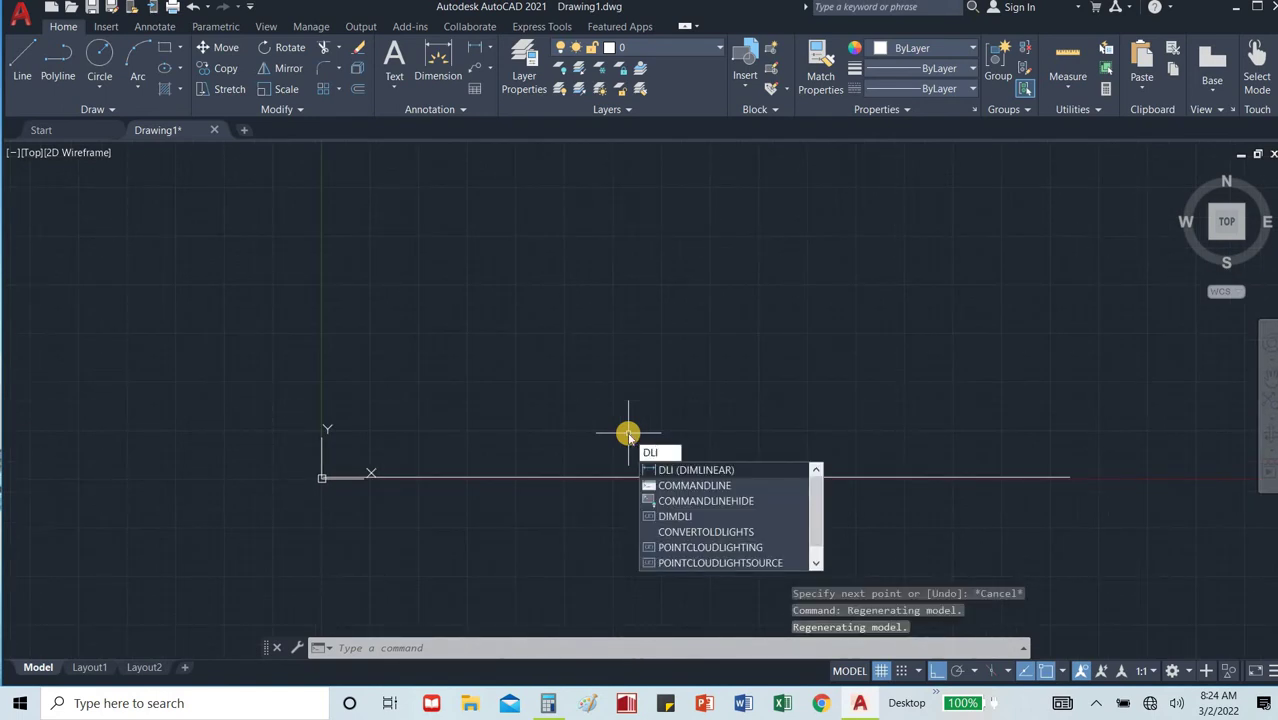
pyautogui.press('Return')
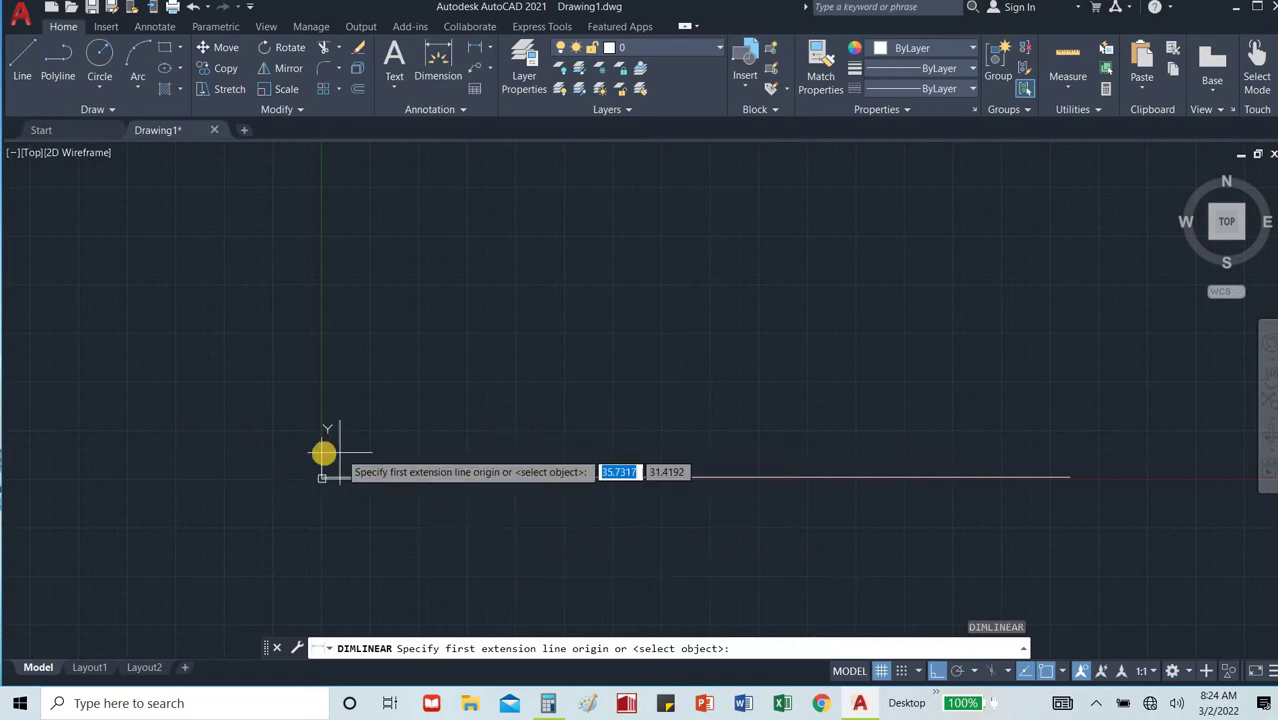
pyautogui.click(322, 477)
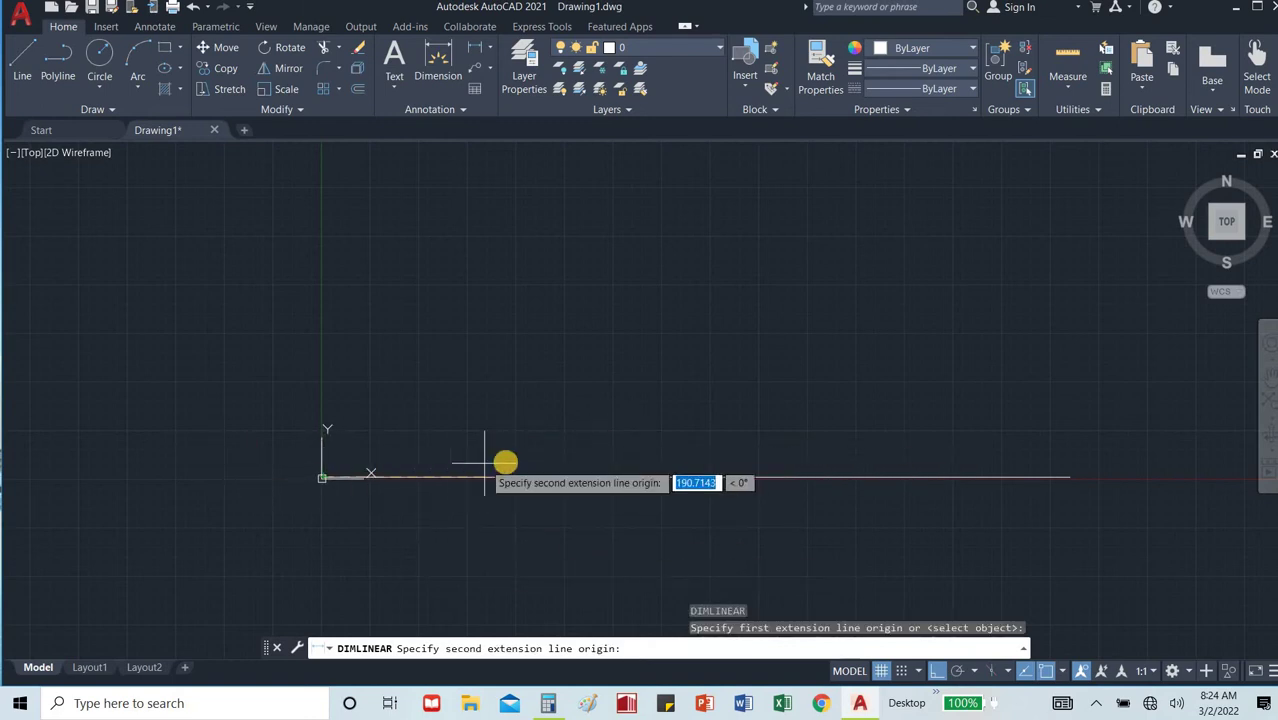
pyautogui.click(1064, 480)
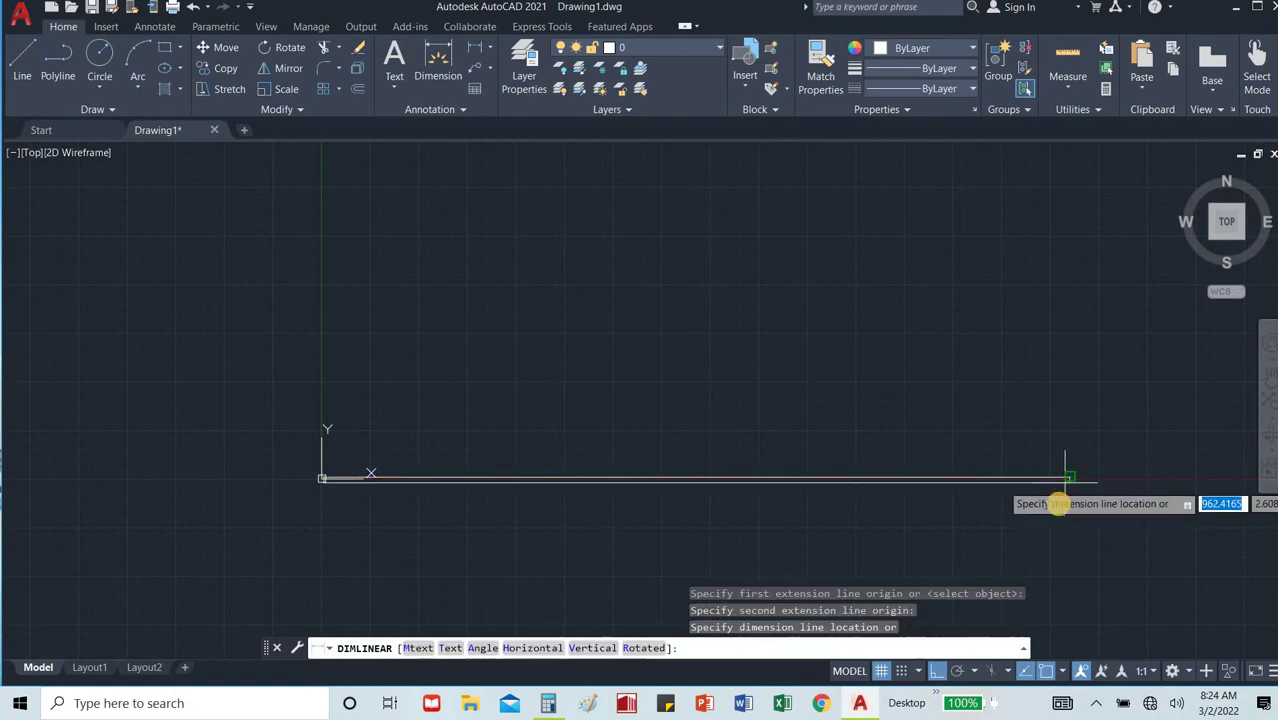
pyautogui.click(1057, 497)
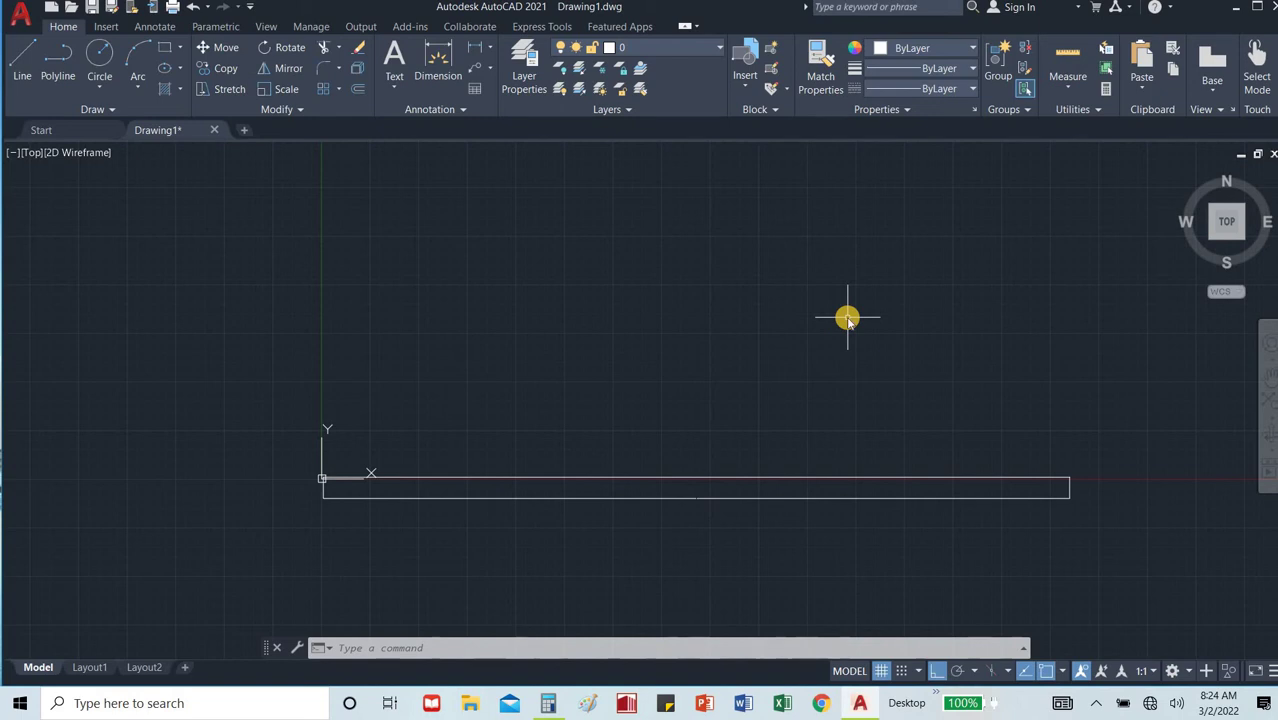
# Modify the Standard dimension style's primary units to Architectural format with 0'-0 1/16" precision.
pyautogui.write('D')
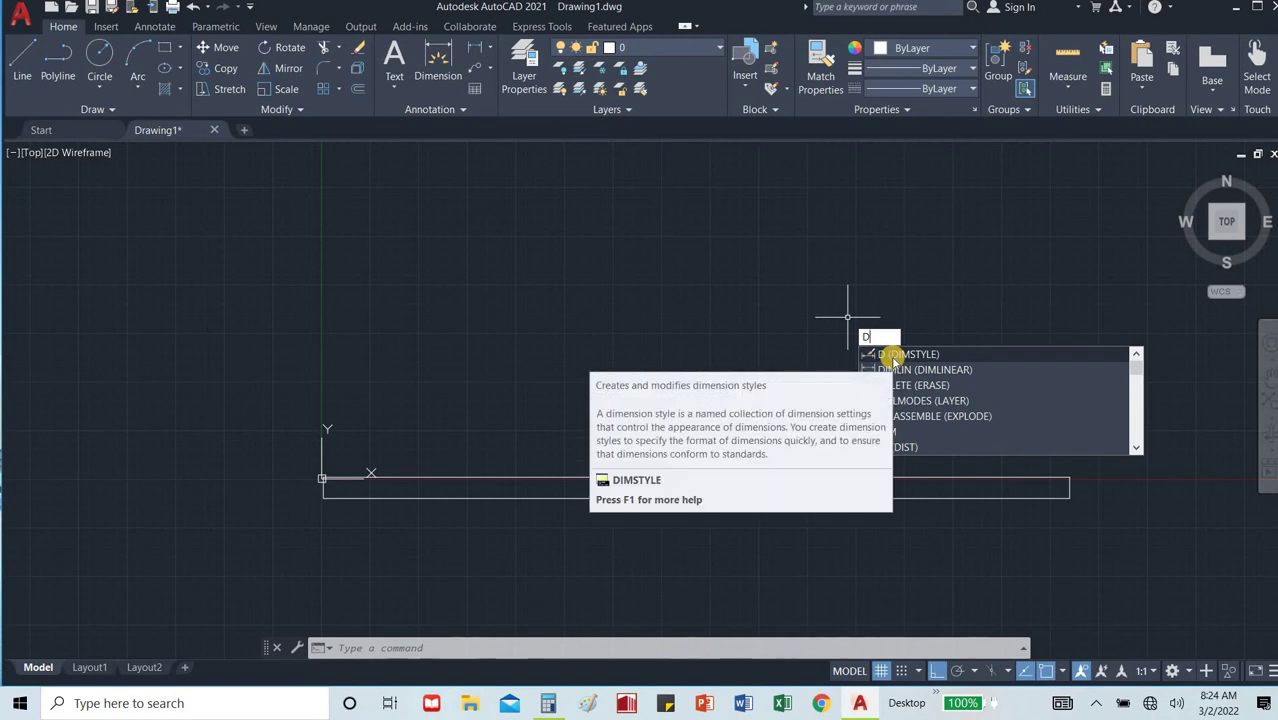
pyautogui.click(943, 355)
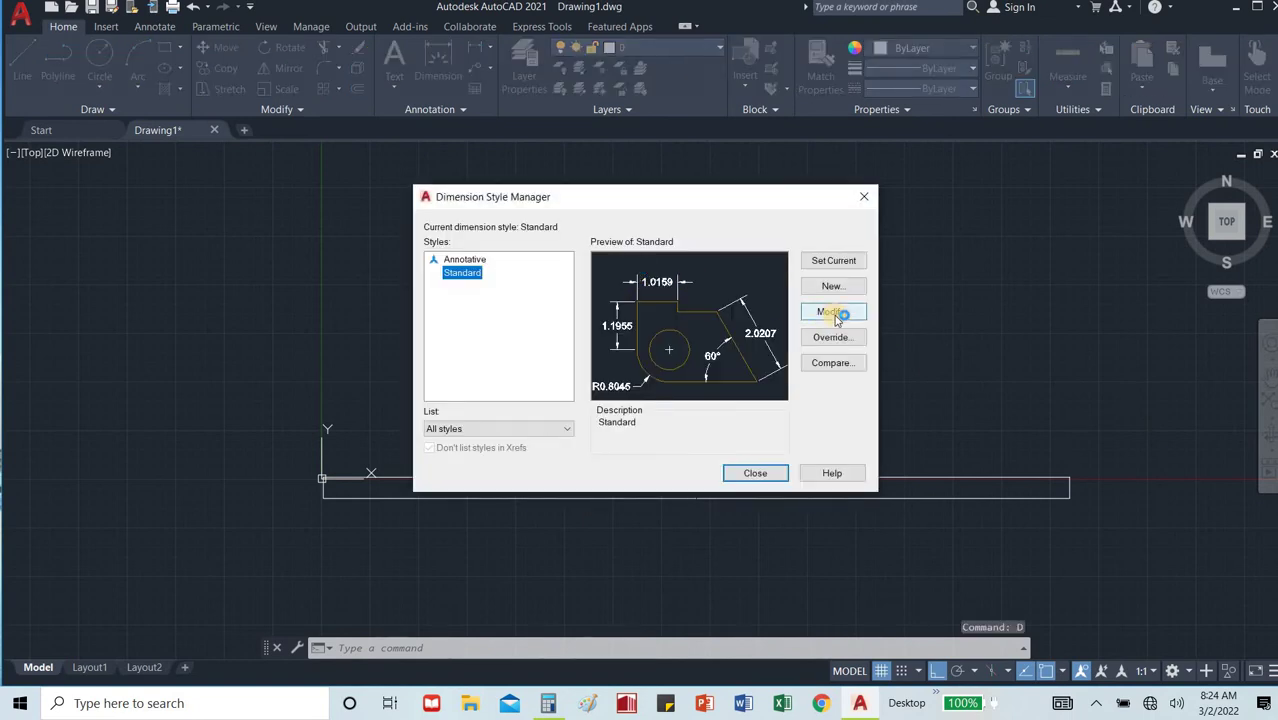
pyautogui.click(834, 314)
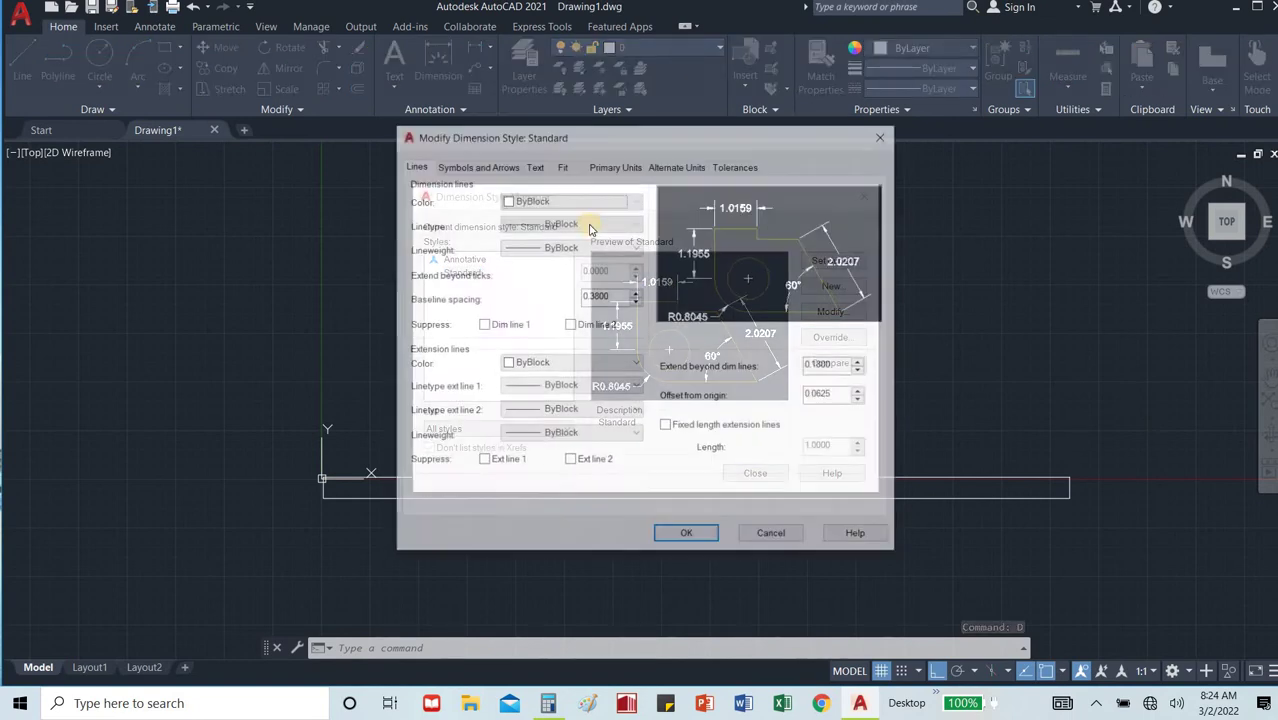
pyautogui.click(540, 166)
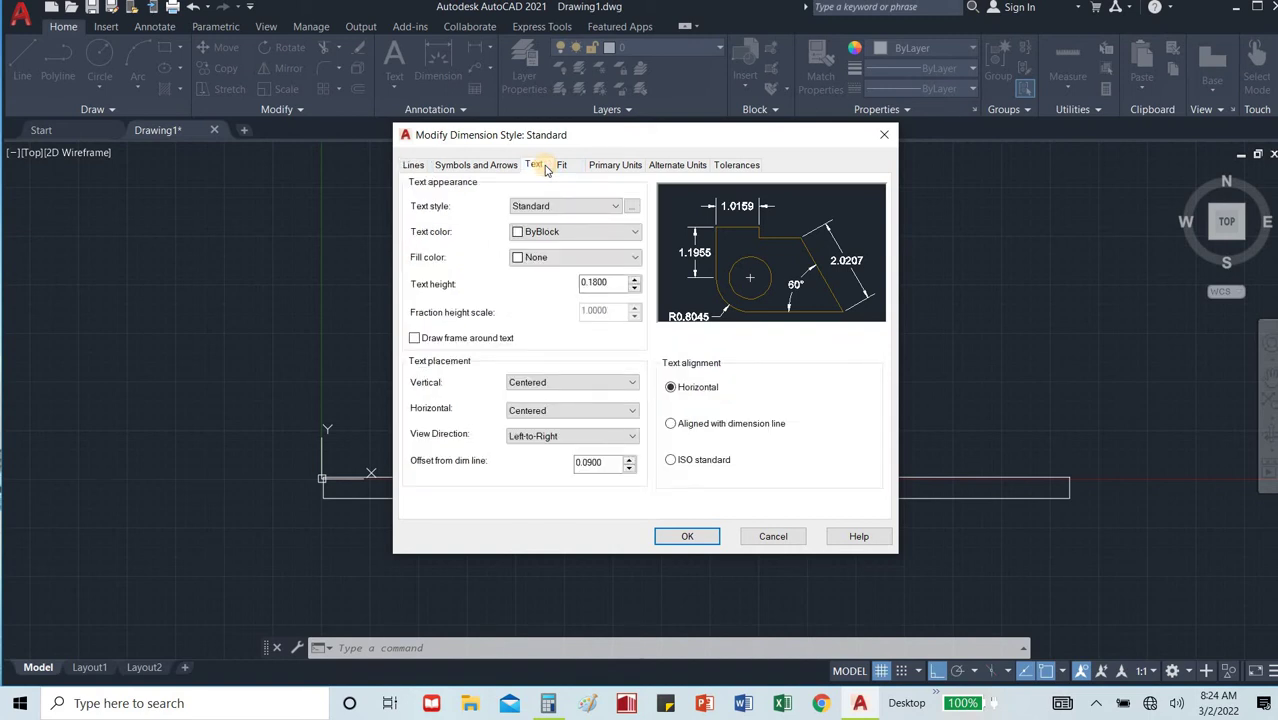
pyautogui.click(626, 166)
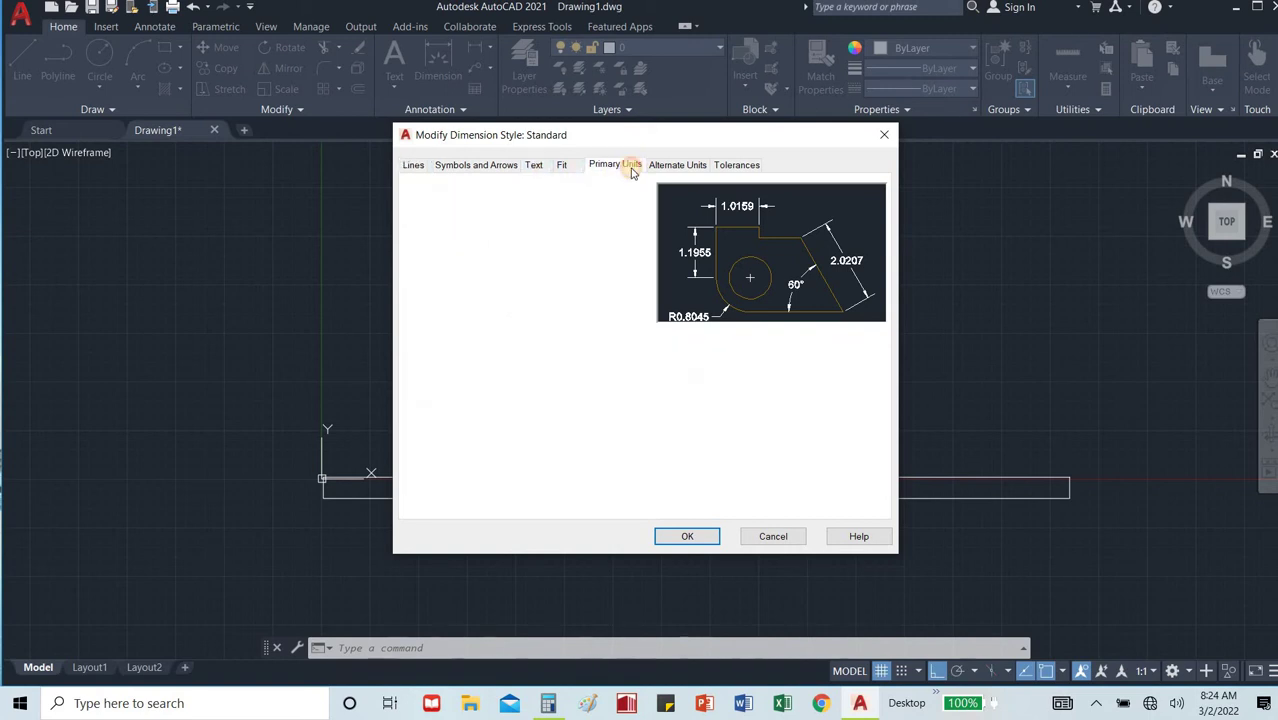
pyautogui.click(573, 199)
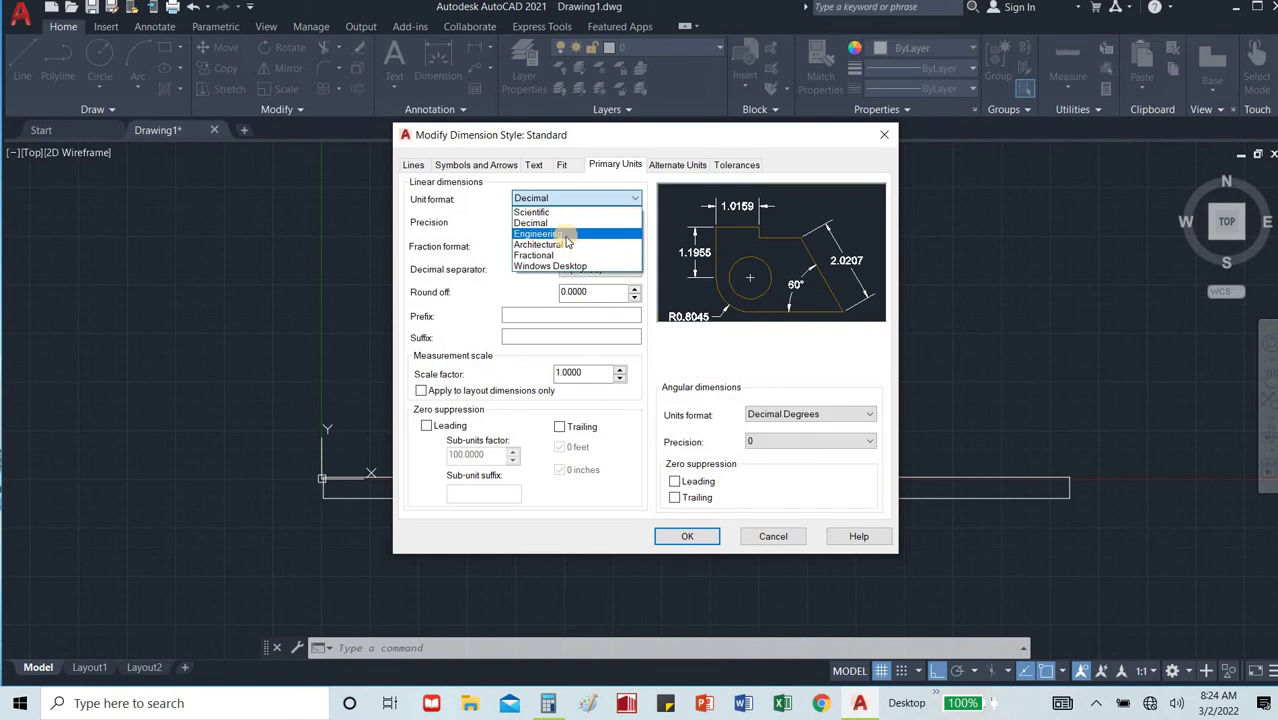
pyautogui.click(567, 244)
pyautogui.click(568, 222)
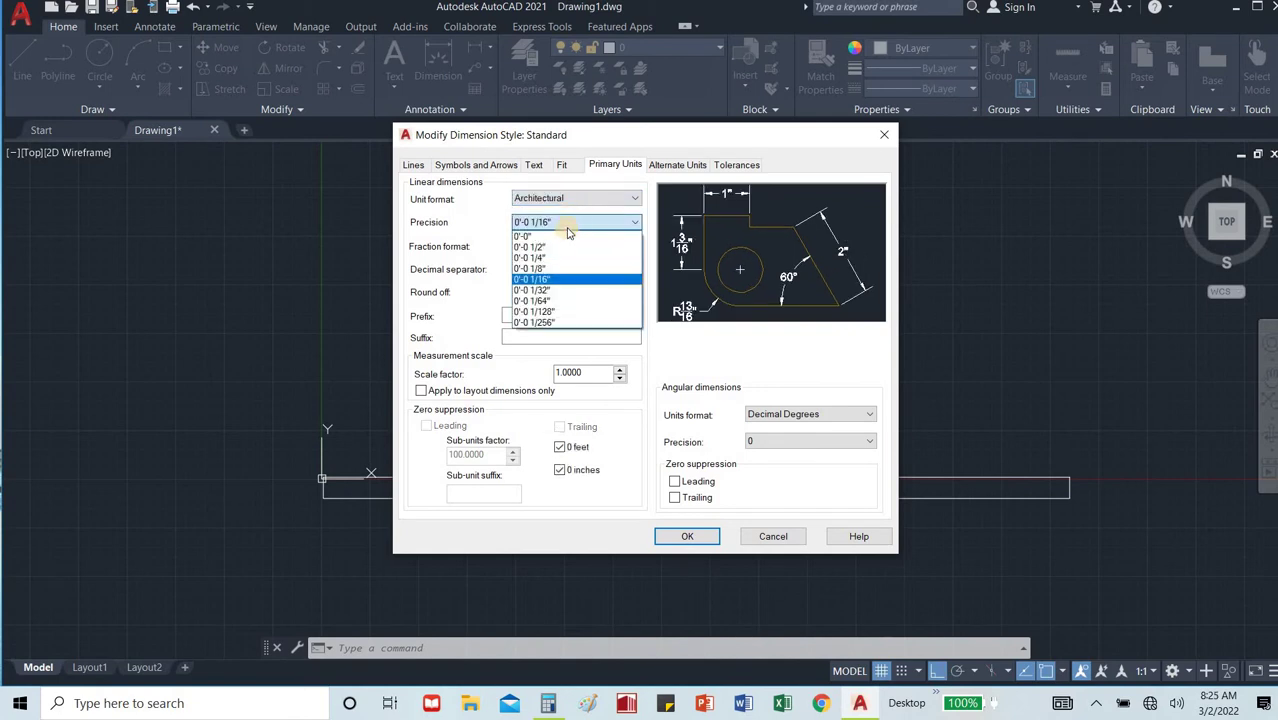
pyautogui.click(562, 284)
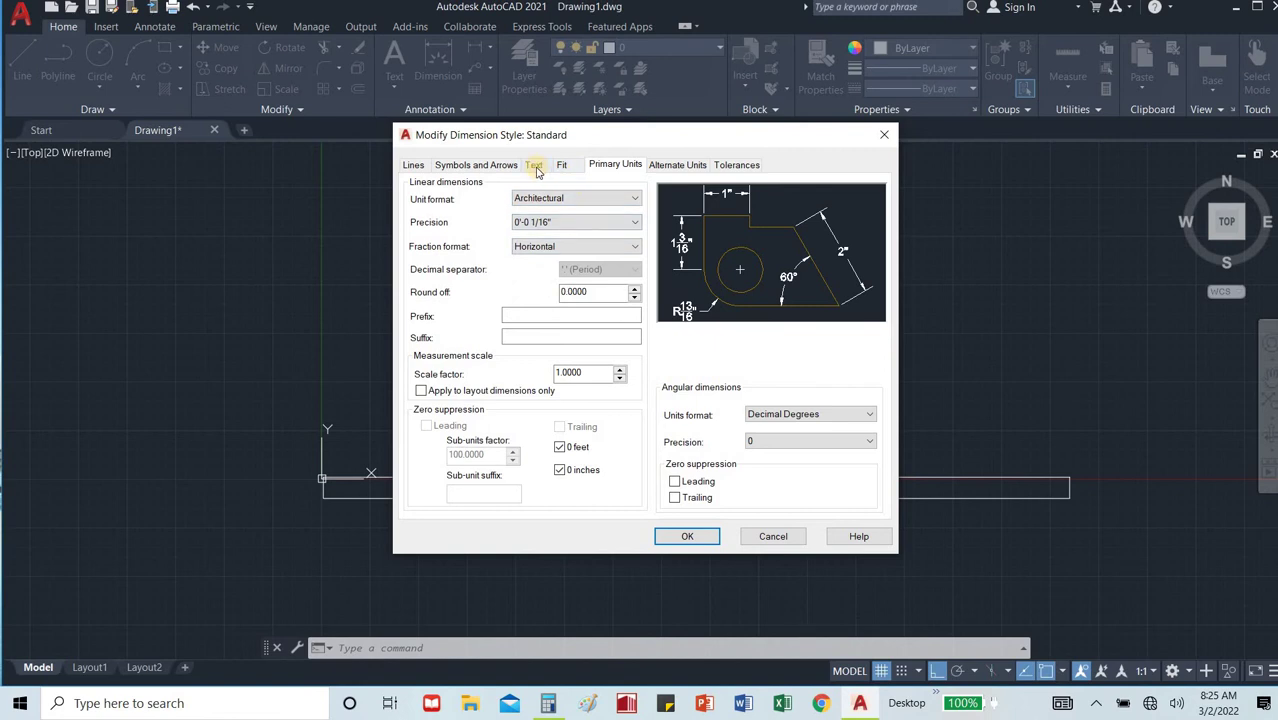
# Set both the text height and the arrow size of the Standard dimension style to 12.
pyautogui.click(535, 167)
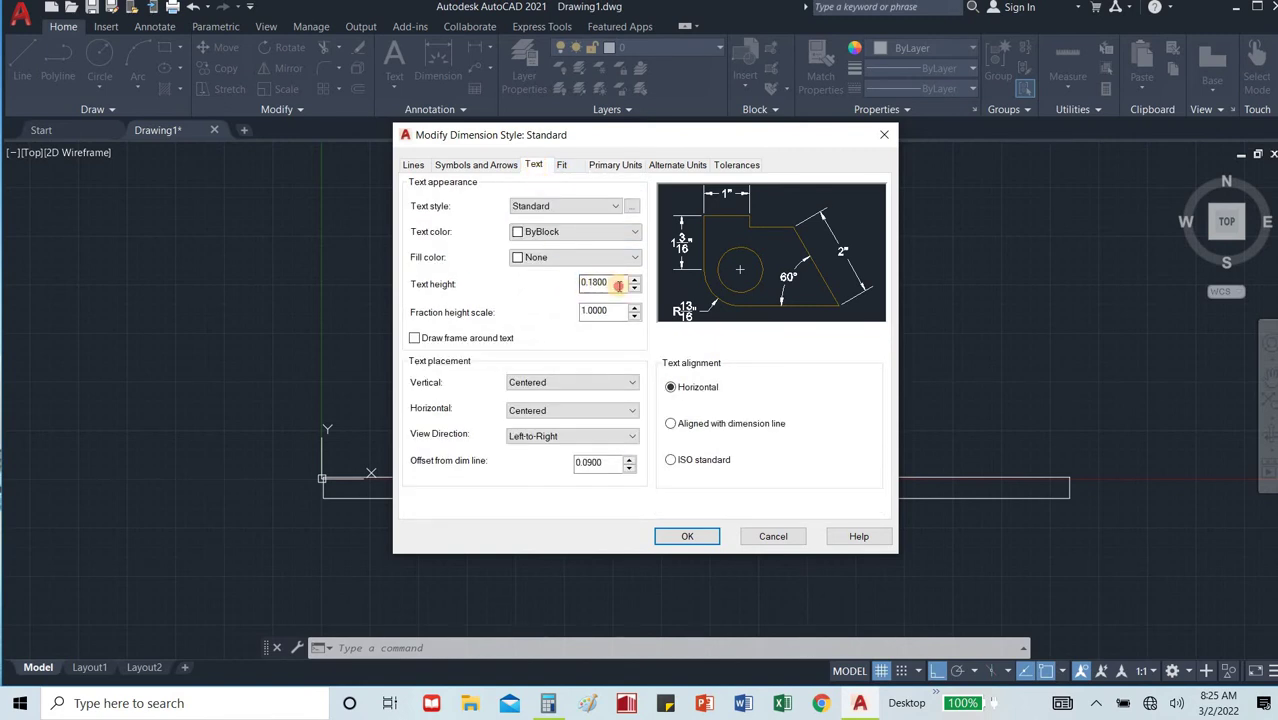
pyautogui.doubleClick(619, 286)
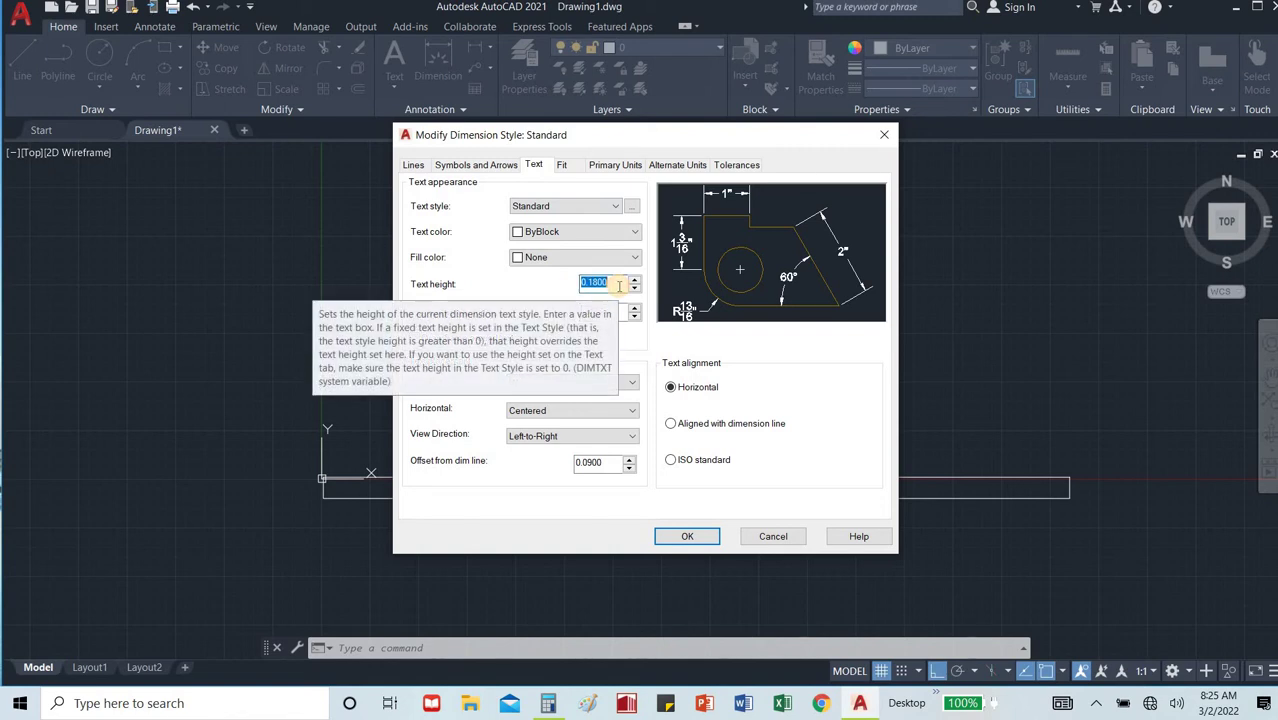
pyautogui.write('12')
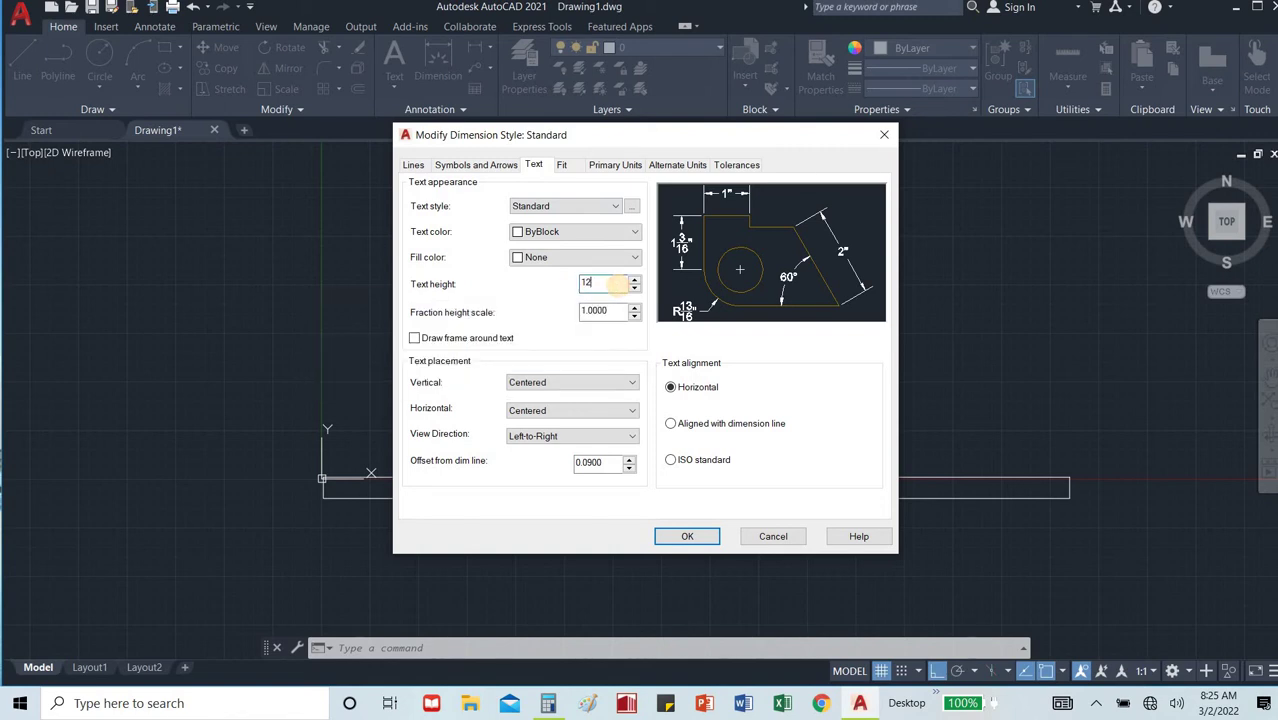
pyautogui.click(501, 164)
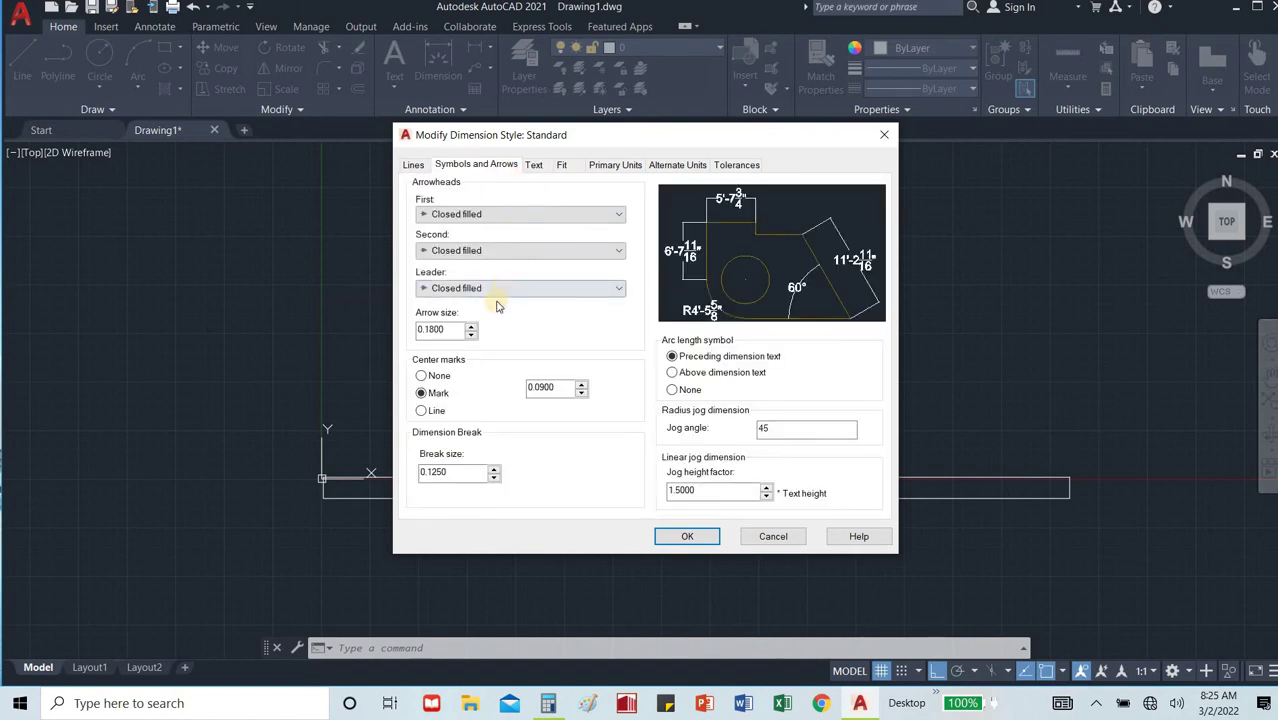
pyautogui.doubleClick(453, 332)
pyautogui.write('12')
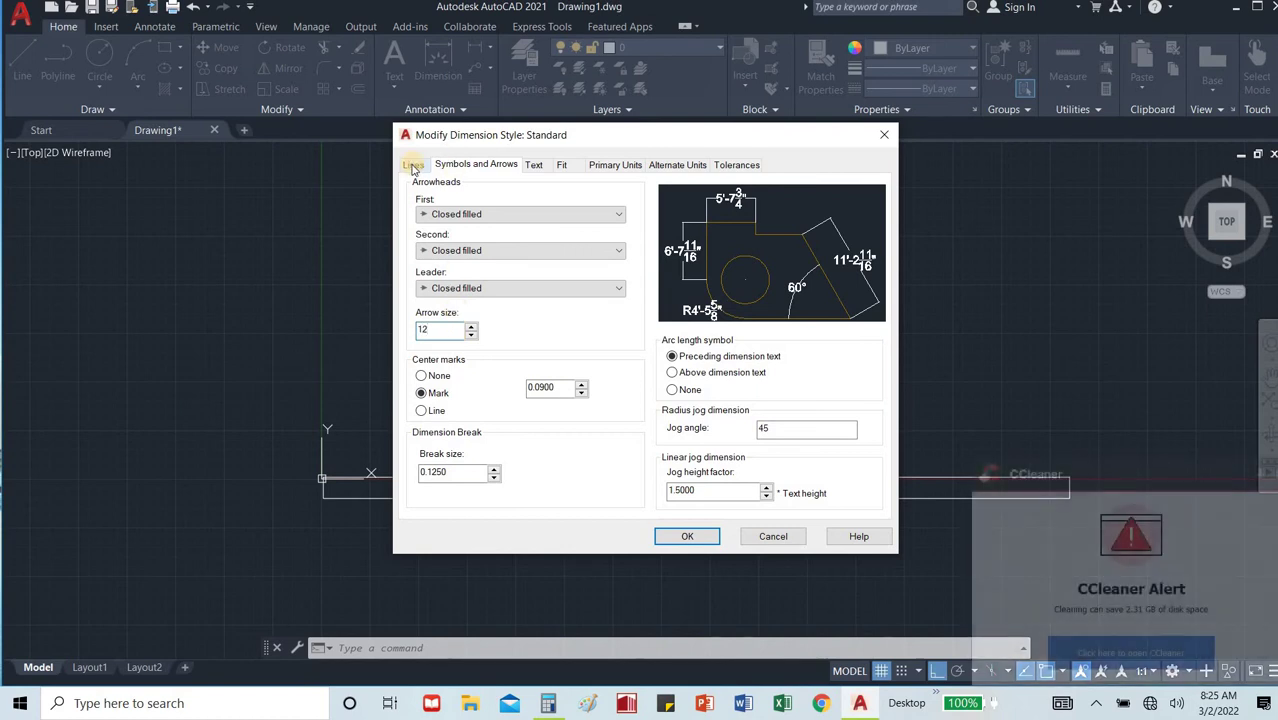
# Set the Standard style's extension lines to extend 3 beyond the dimension lines, with an offset from origin of 3.
pyautogui.click(413, 165)
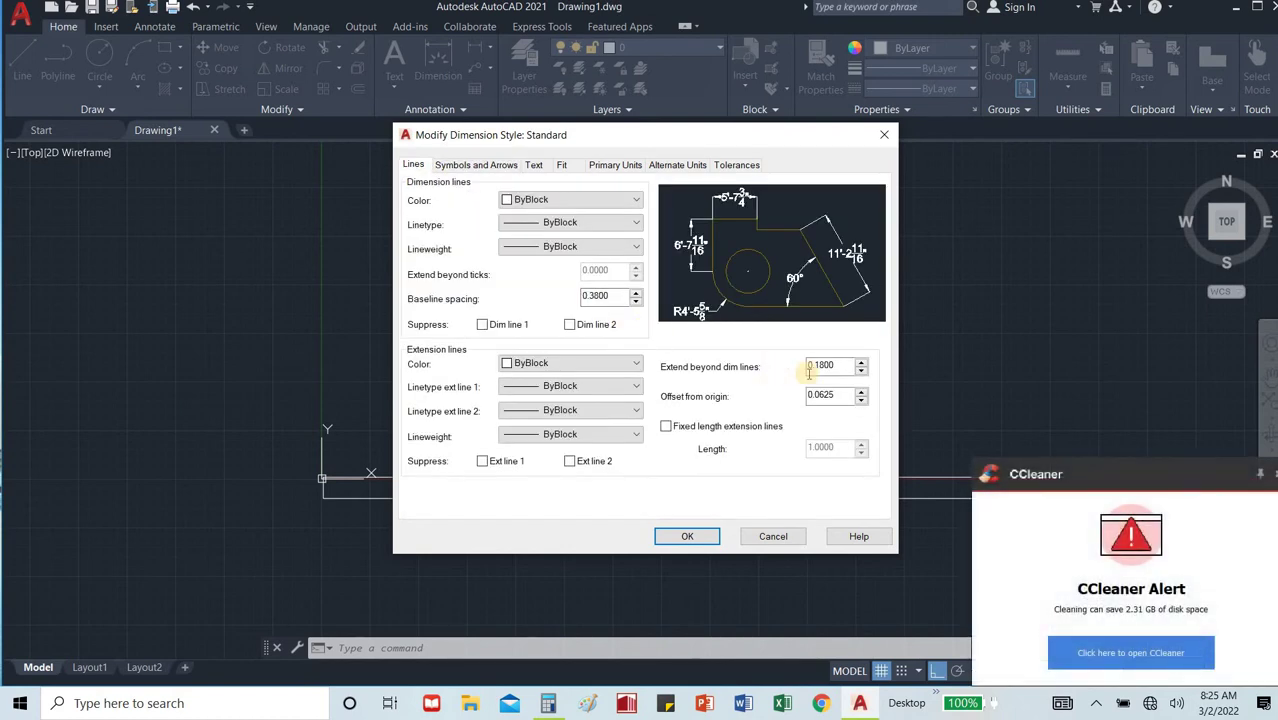
pyautogui.doubleClick(821, 367)
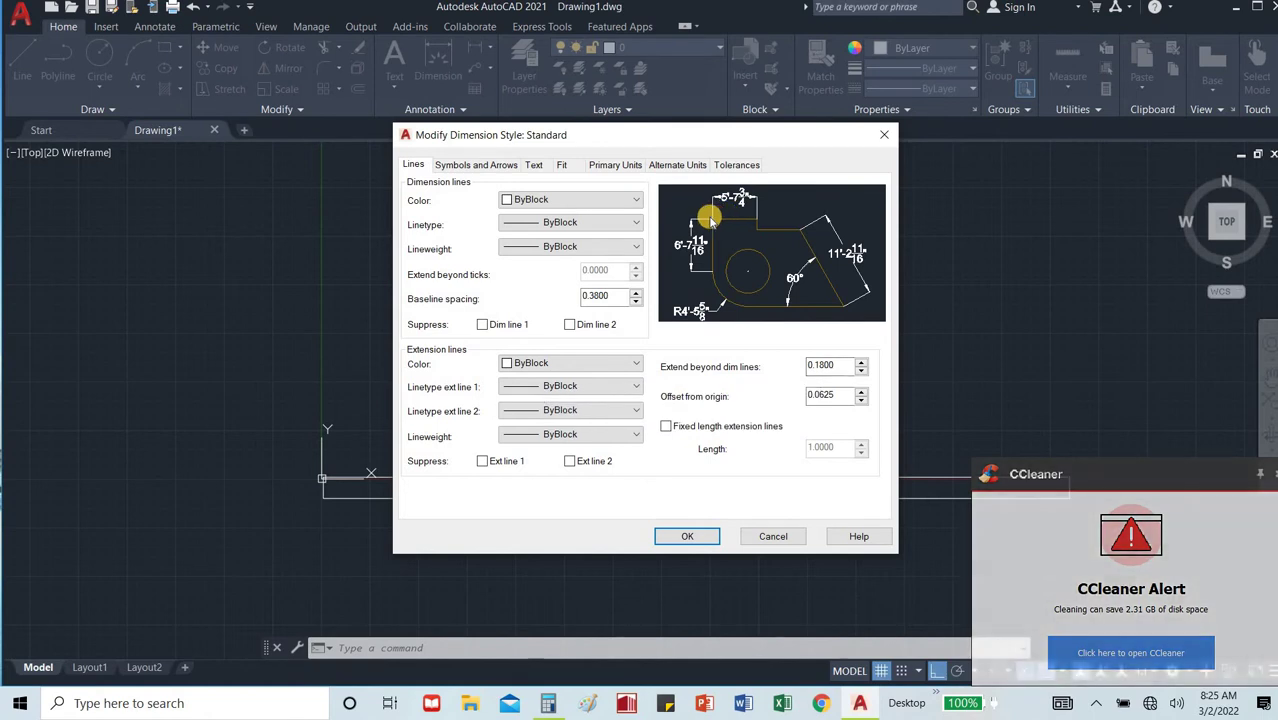
pyautogui.doubleClick(821, 366)
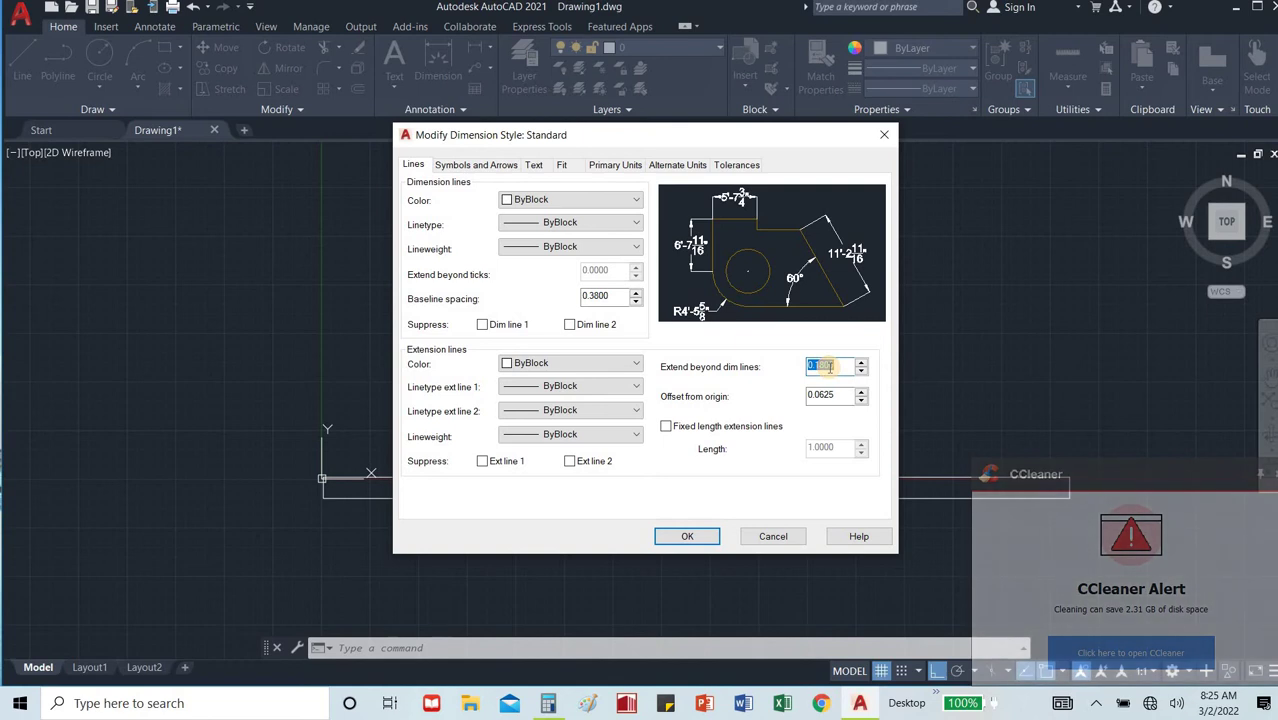
pyautogui.write('3')
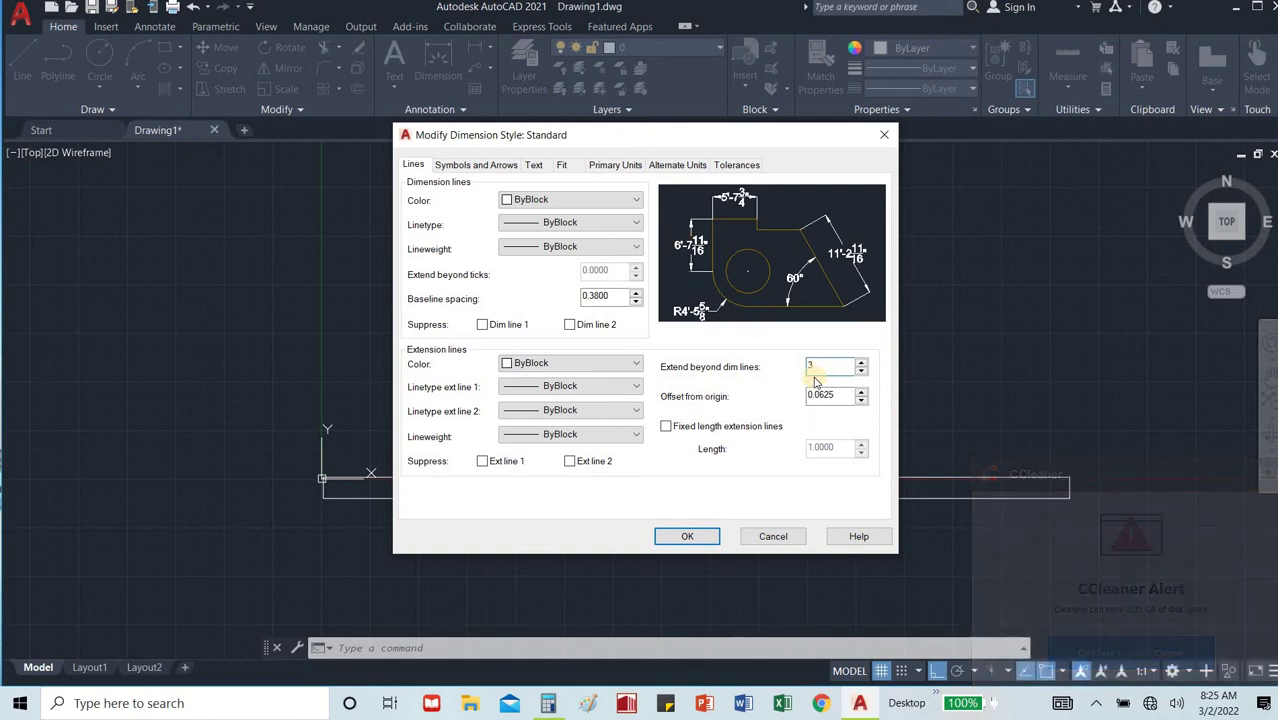
pyautogui.doubleClick(823, 394)
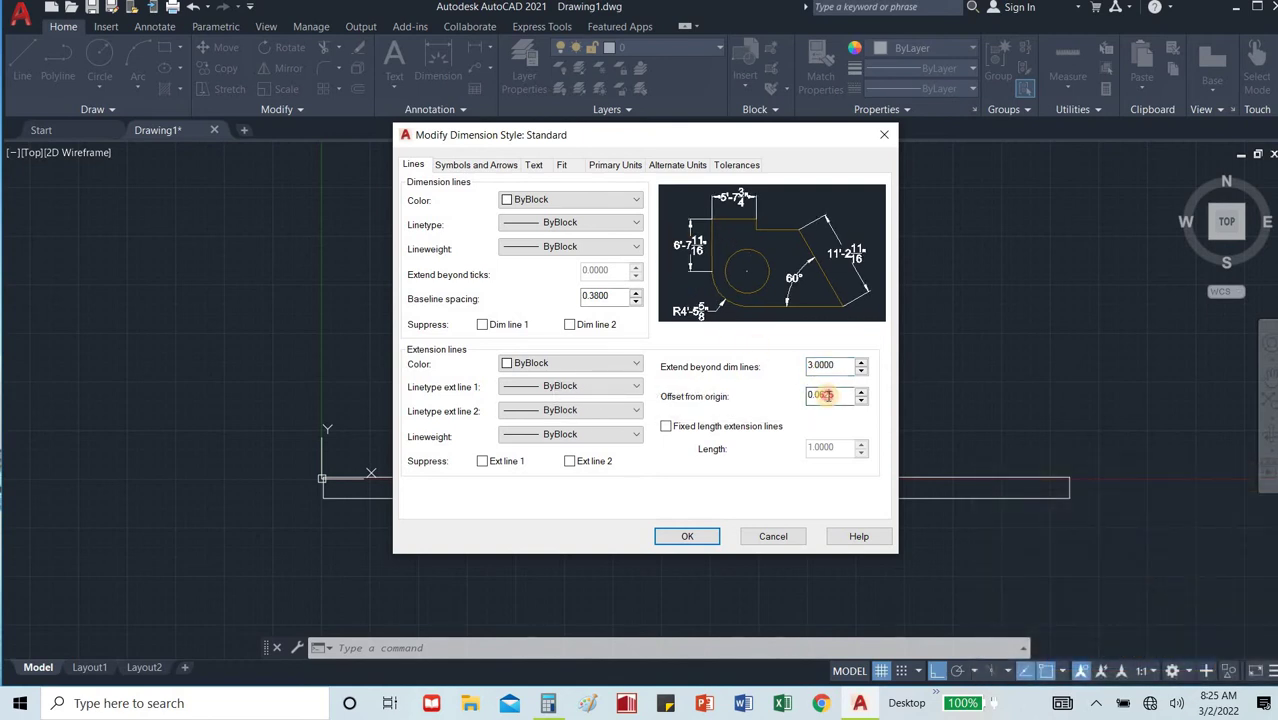
pyautogui.write('3')
pyautogui.click(840, 364)
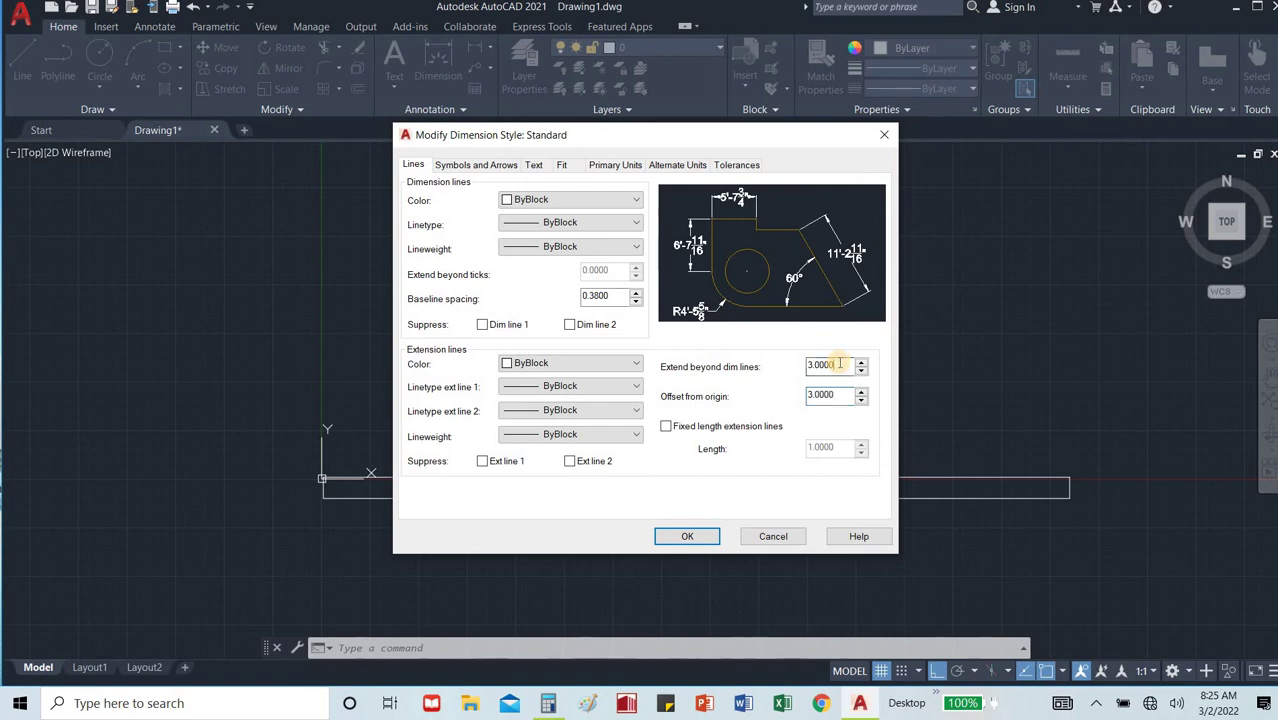
# Set the extension lines' offset from origin and extension beyond dimension lines to 5, and apply the Standard style changes.
pyautogui.doubleClick(838, 393)
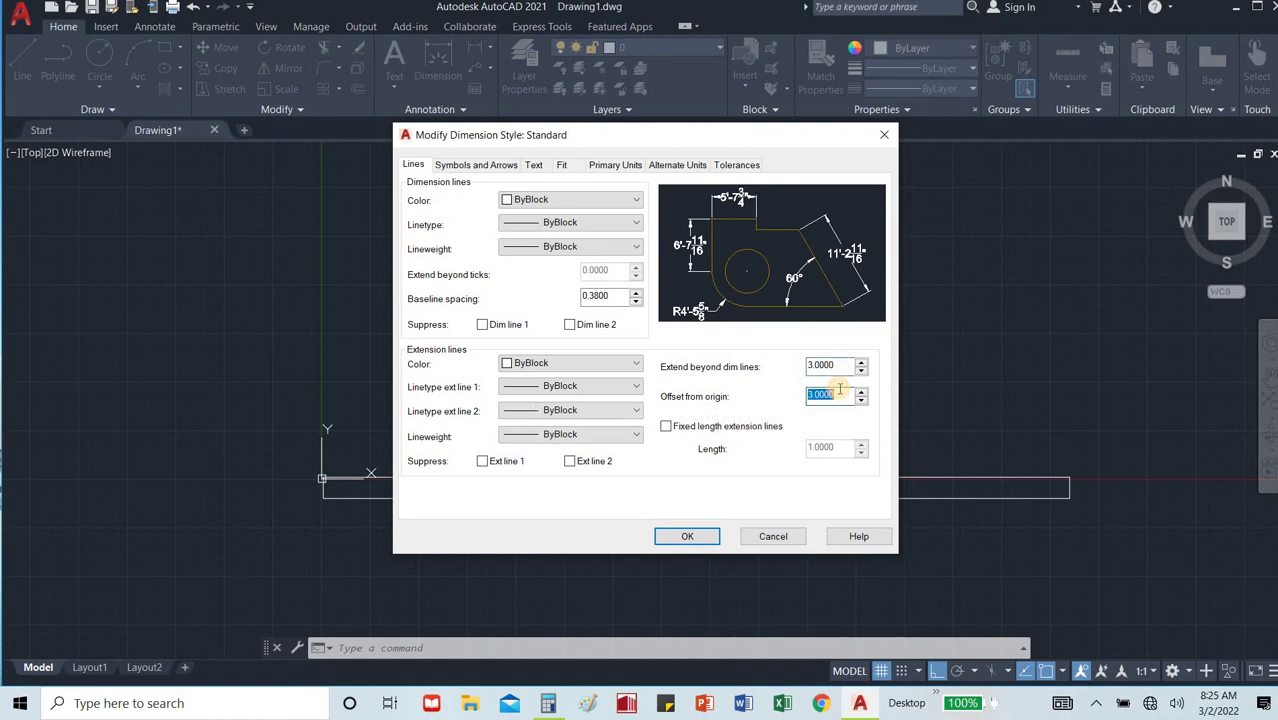
pyautogui.write('5')
pyautogui.doubleClick(838, 364)
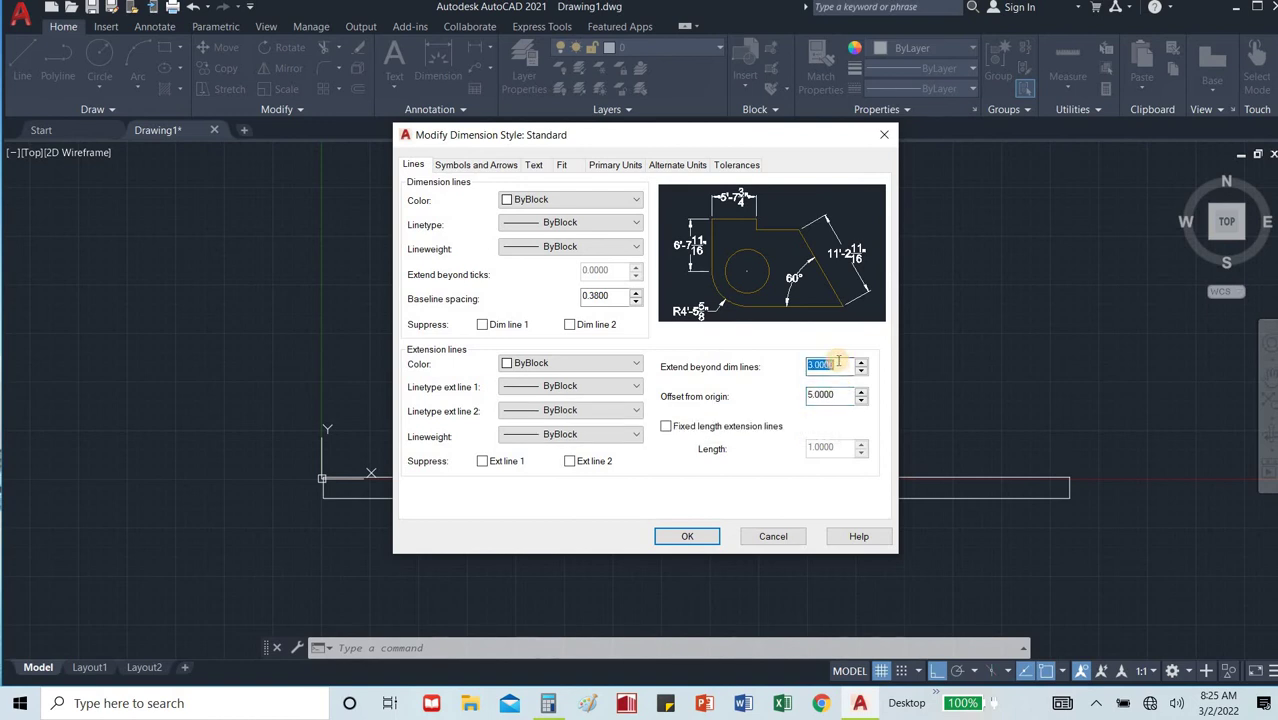
pyautogui.write('5')
pyautogui.click(838, 394)
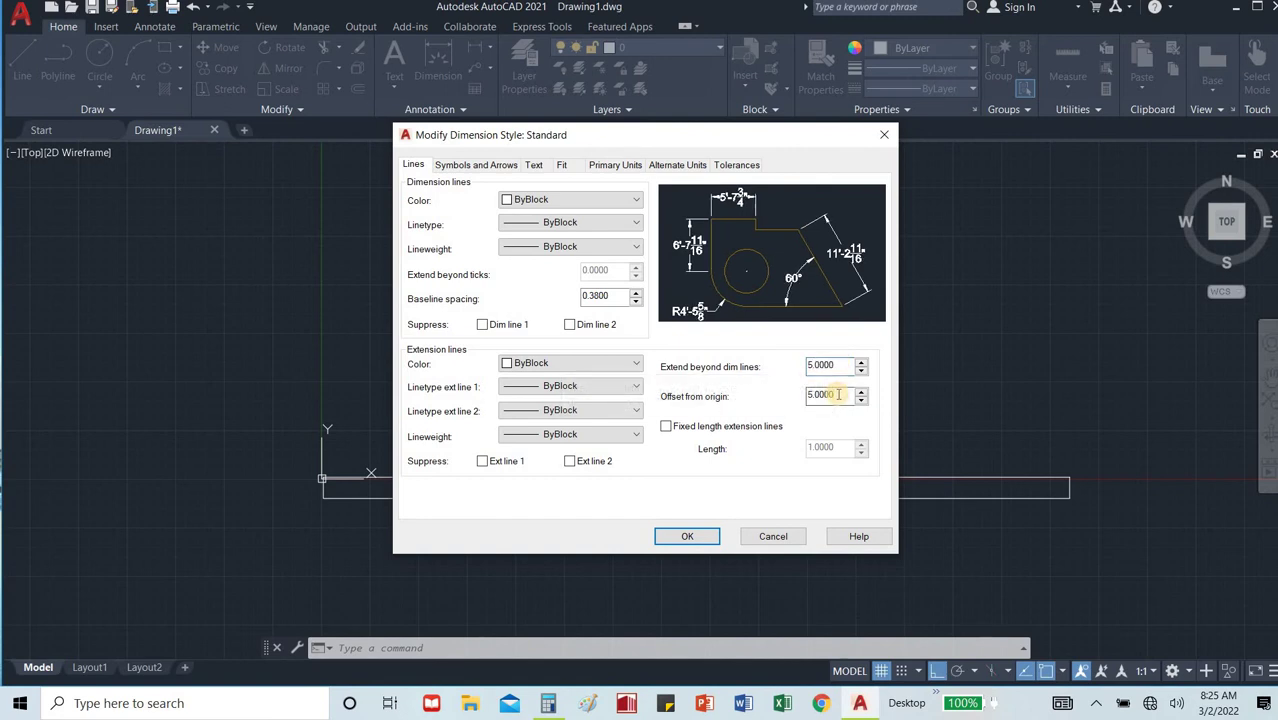
pyautogui.click(707, 533)
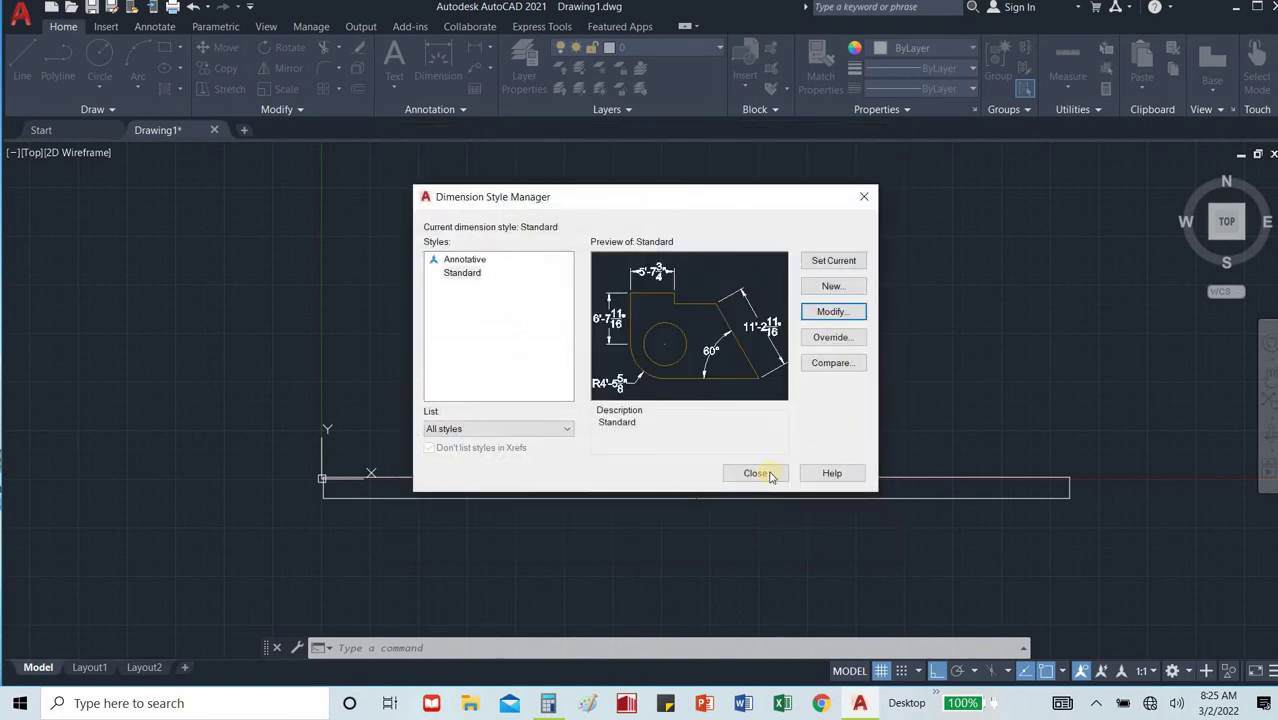
pyautogui.click(757, 473)
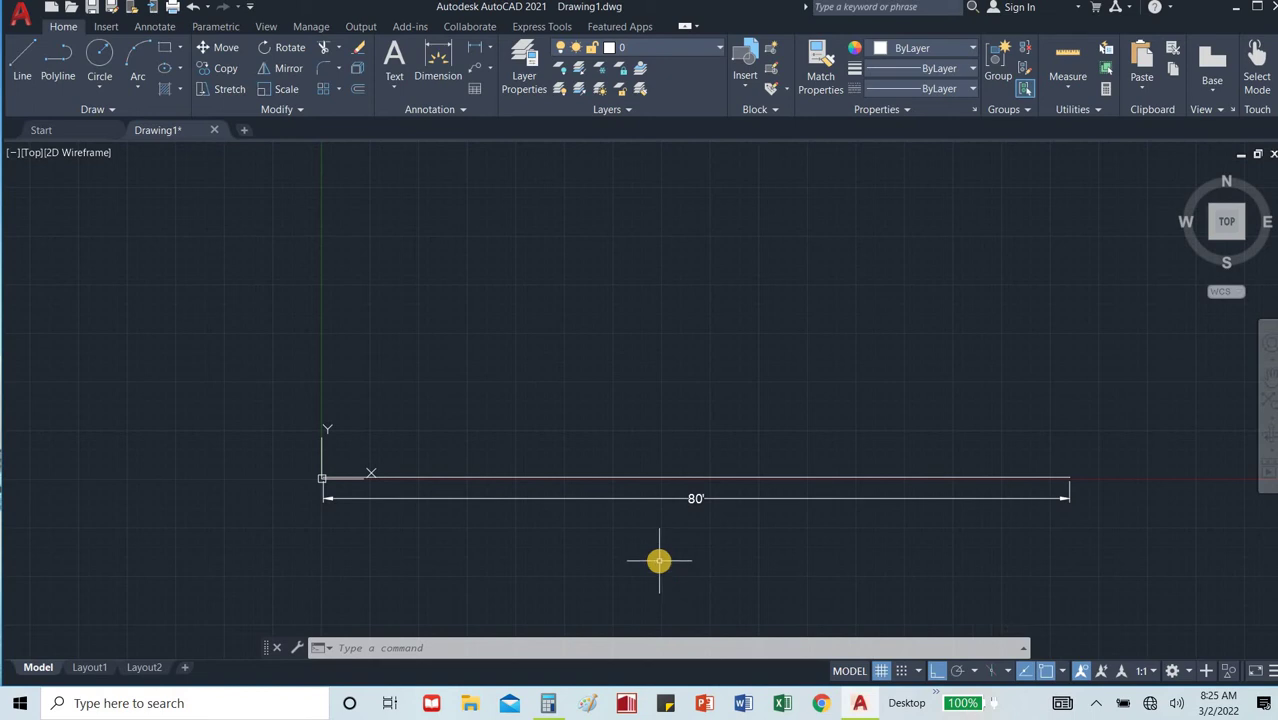
# Modify the Standard dimension style so its extension lines extend 9 beyond the dimension lines.
pyautogui.scroll(2, 659, 556)
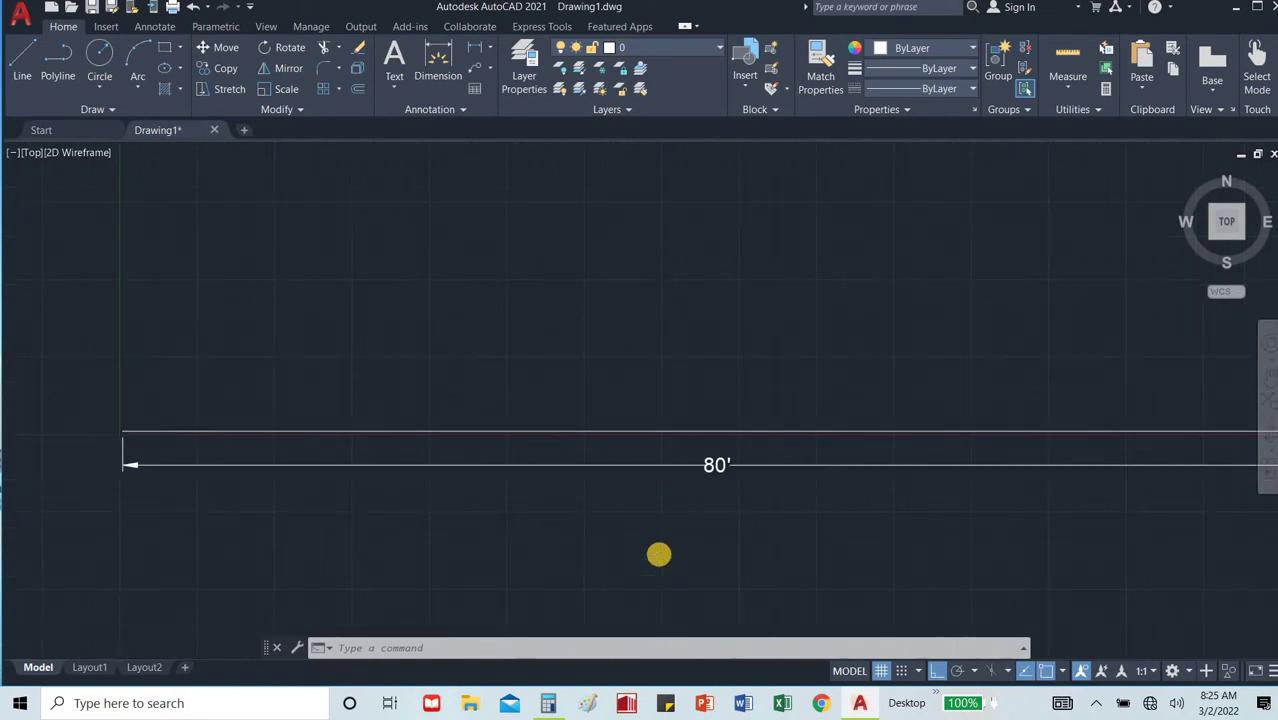
pyautogui.scroll(-2, 659, 553)
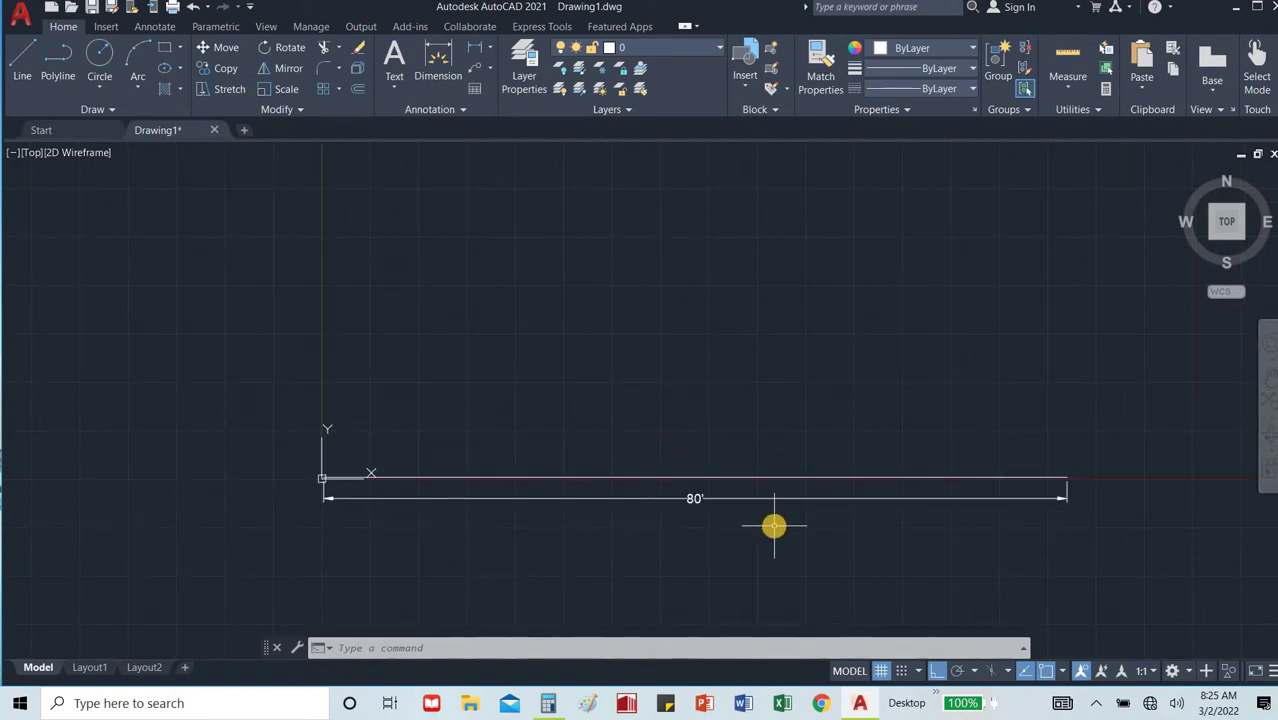
pyautogui.write('D')
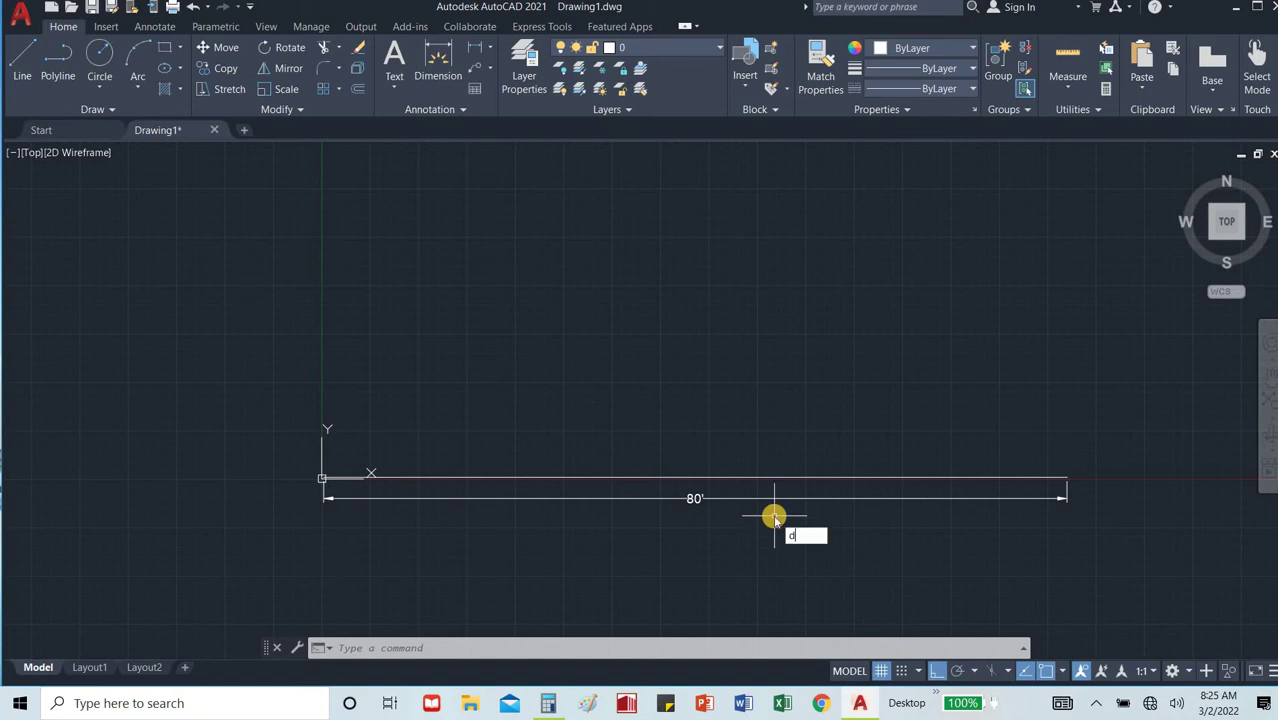
pyautogui.press('Return')
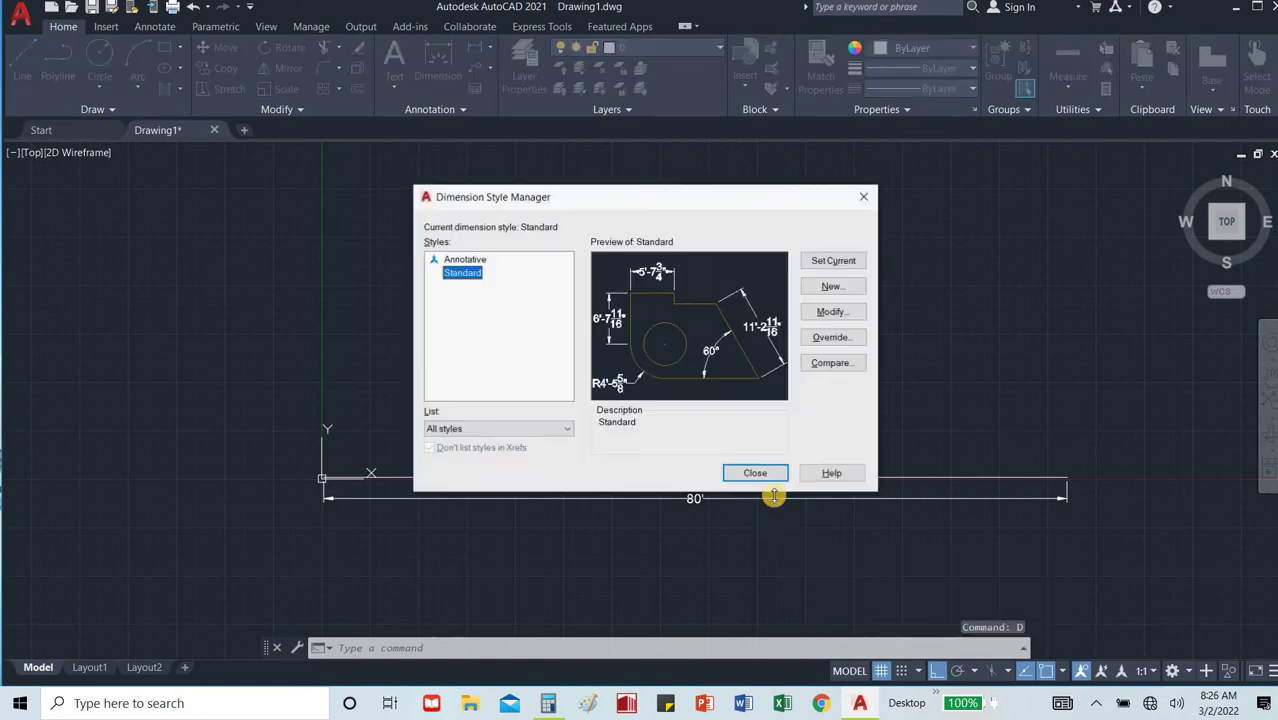
pyautogui.click(832, 312)
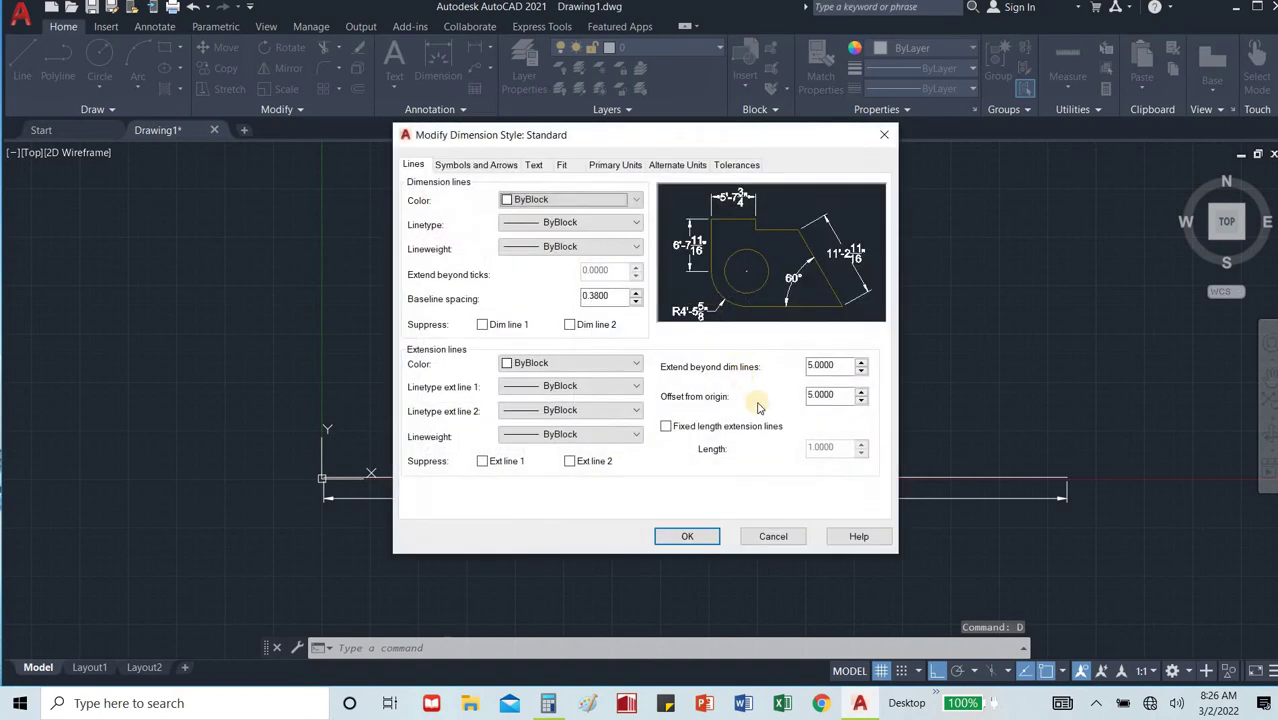
pyautogui.doubleClick(826, 366)
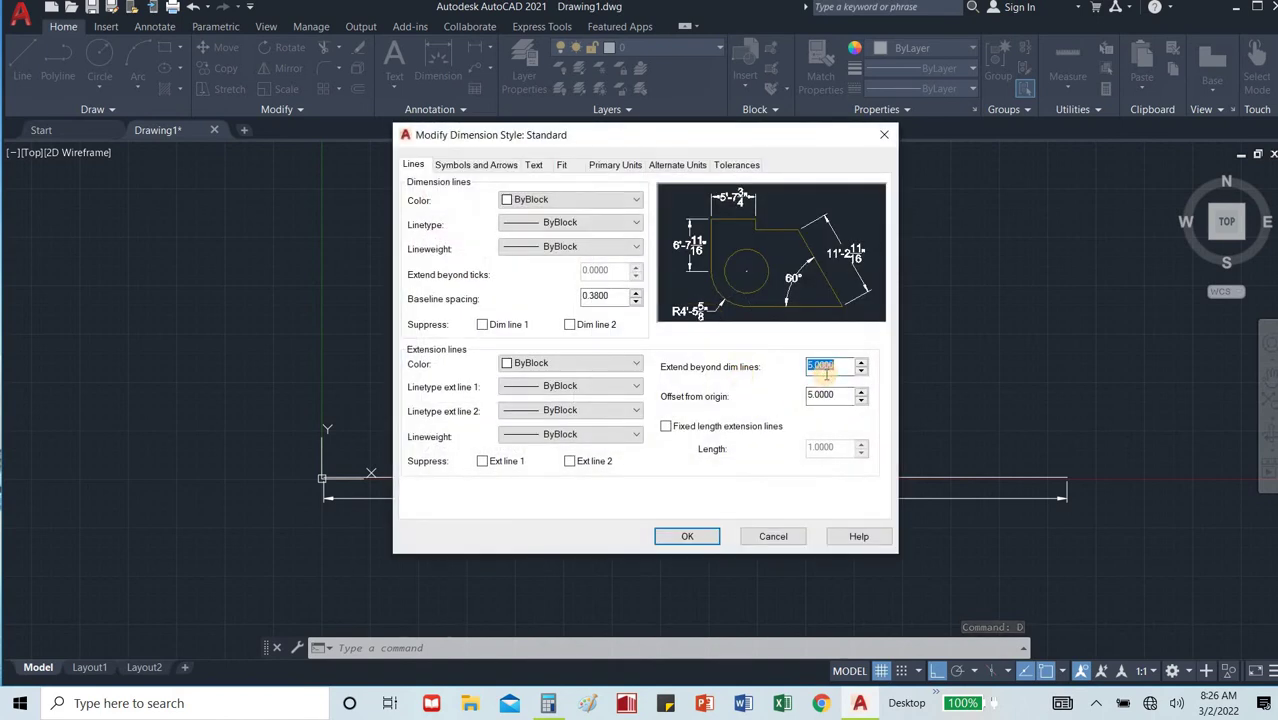
pyautogui.write('9')
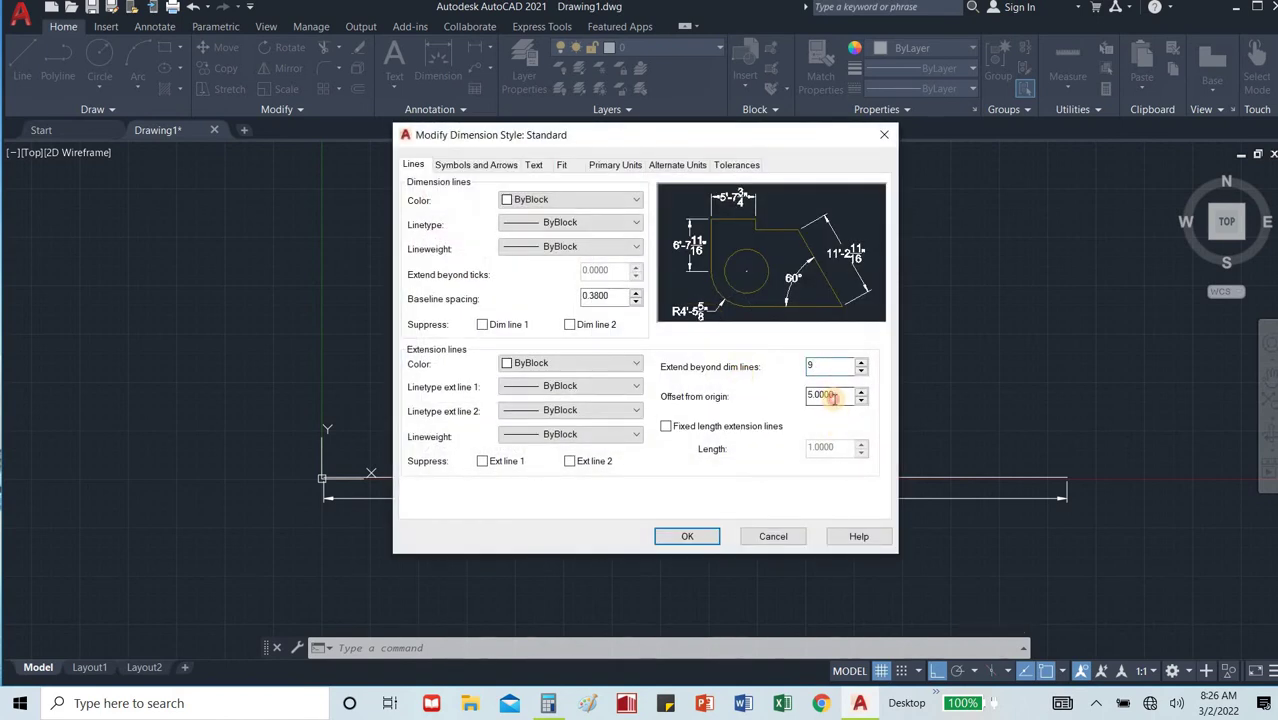
# Set the Standard style's extension line offset from origin to 9 and apply the style changes to the drawing.
pyautogui.click(836, 394)
pyautogui.doubleClick(836, 394)
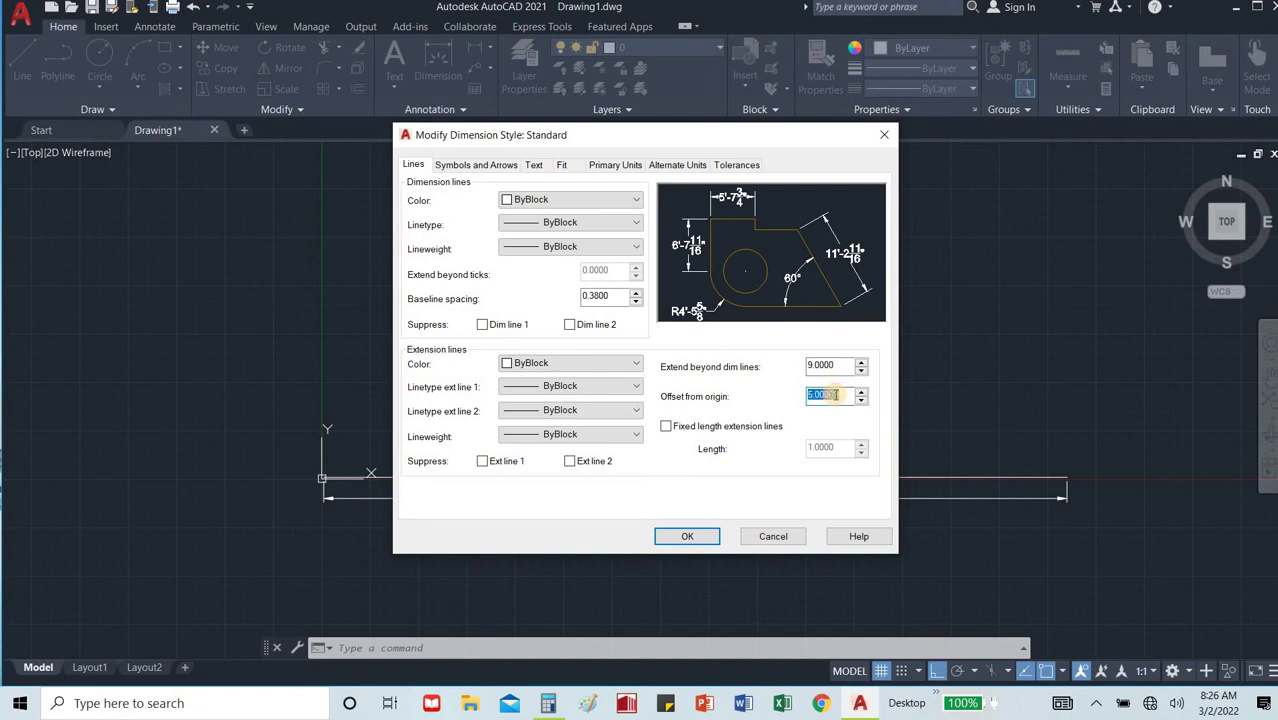
pyautogui.write('8')
pyautogui.press('BackSpace')
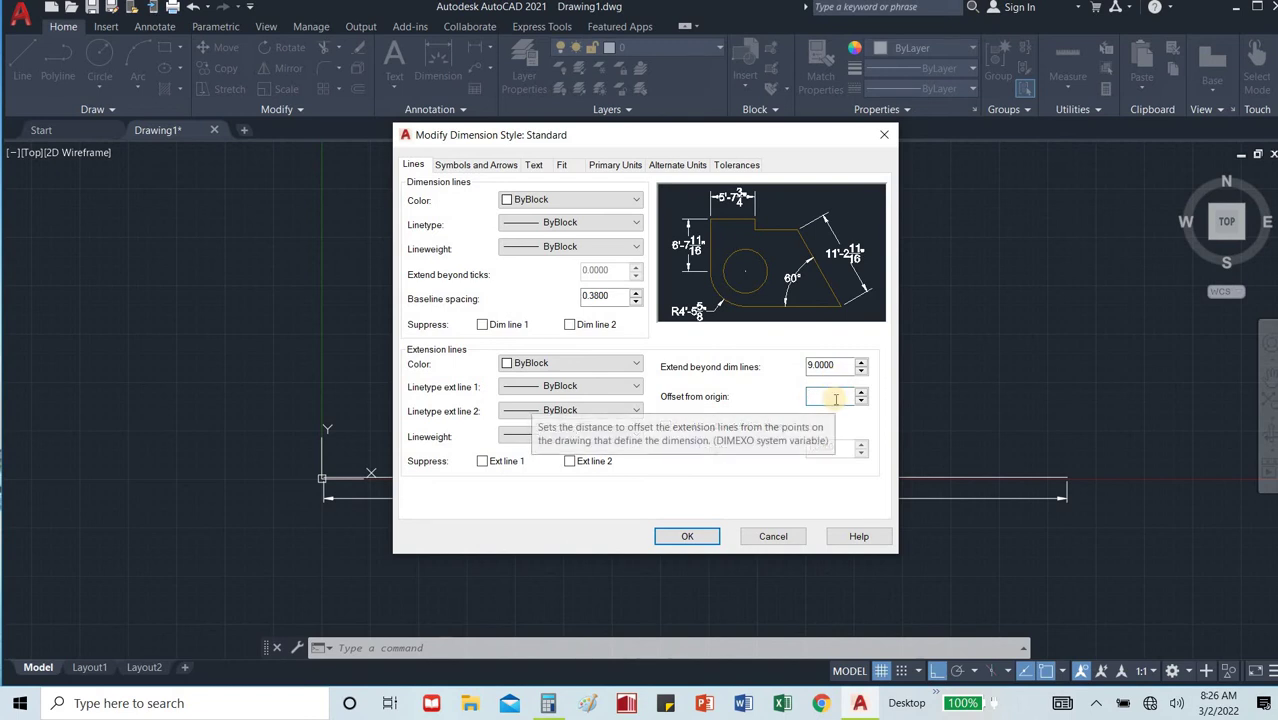
pyautogui.write('9')
pyautogui.click(837, 362)
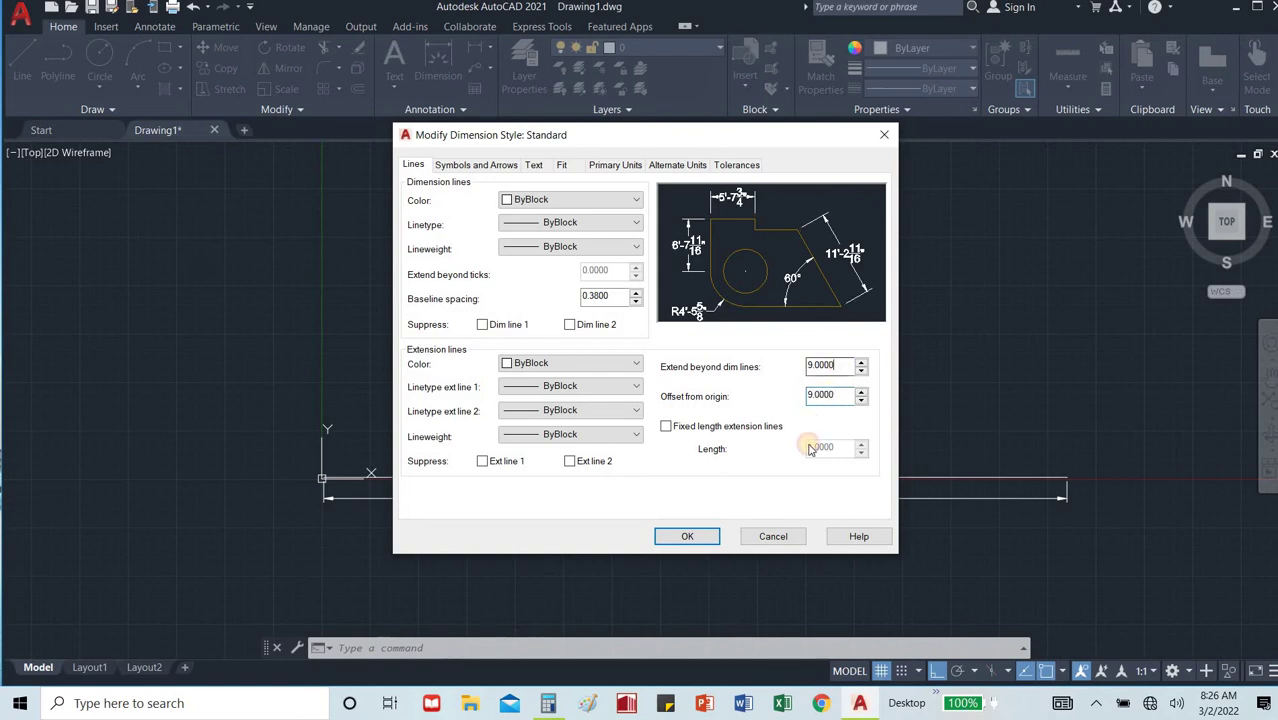
pyautogui.click(668, 535)
pyautogui.click(752, 474)
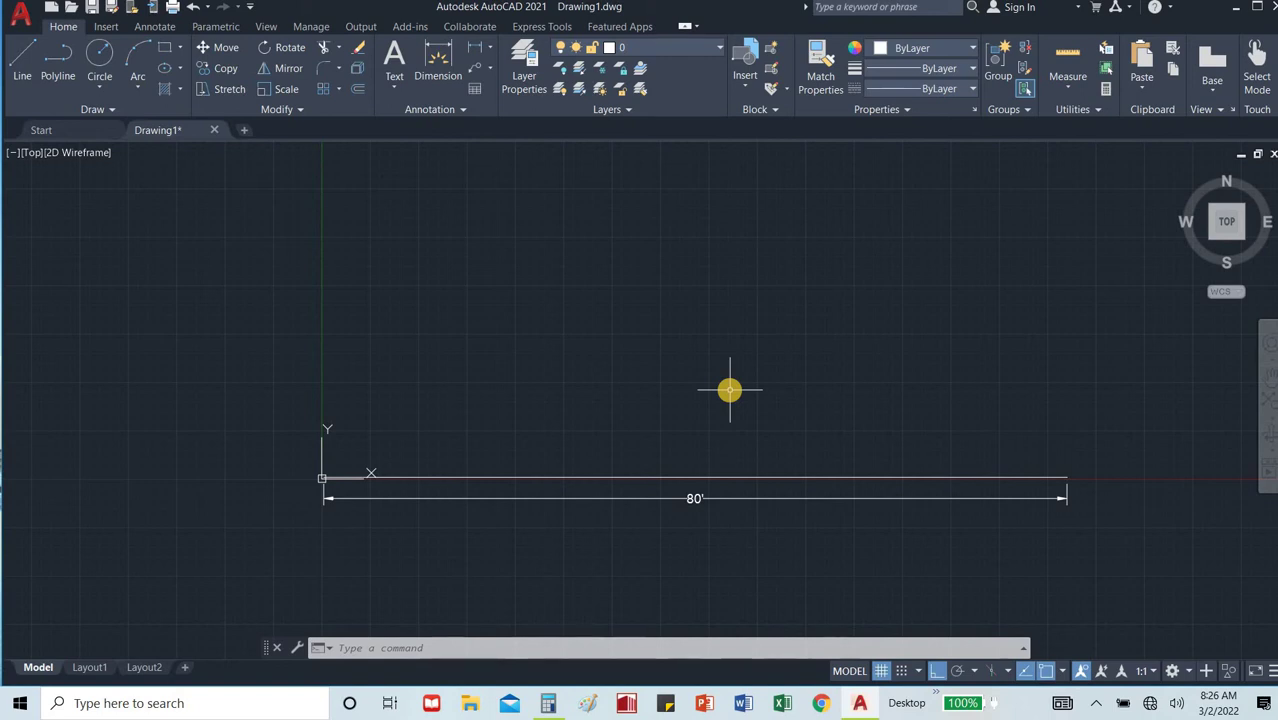
# Create a new dimension style named "new dim 1", based on Standard and used for all dimensions.
pyautogui.write('d')
pyautogui.press('Return')
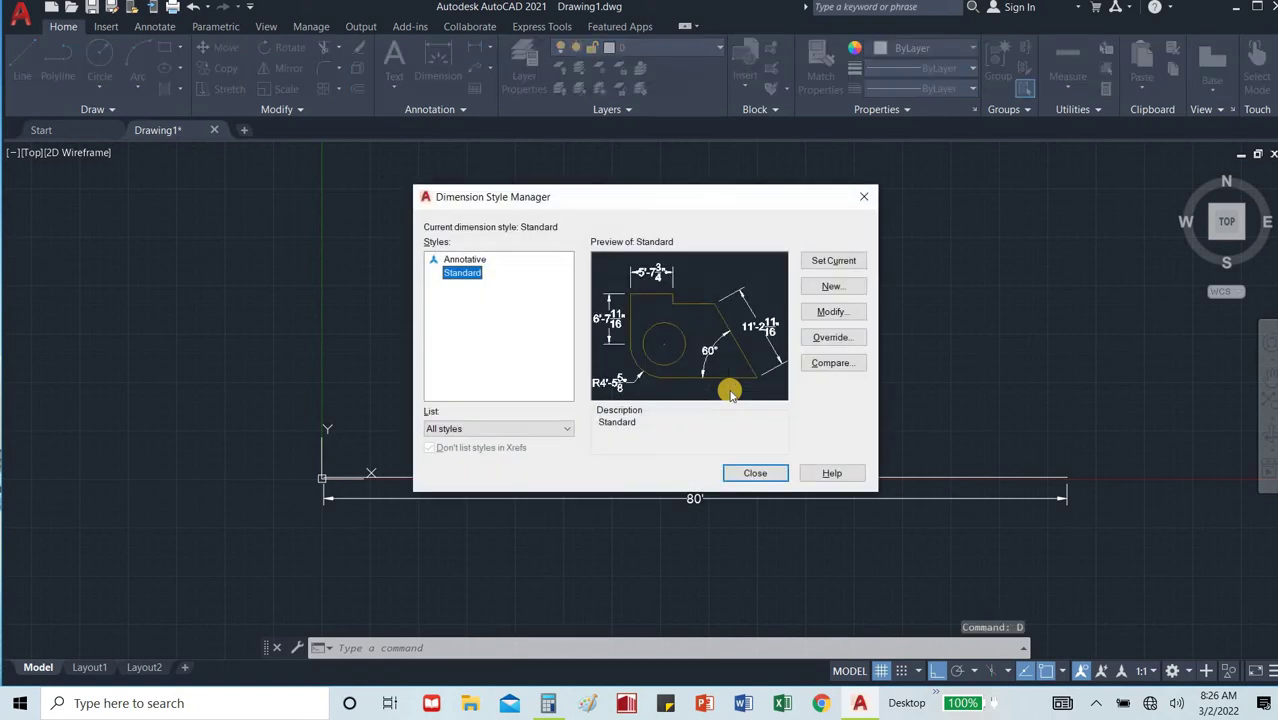
pyautogui.click(831, 287)
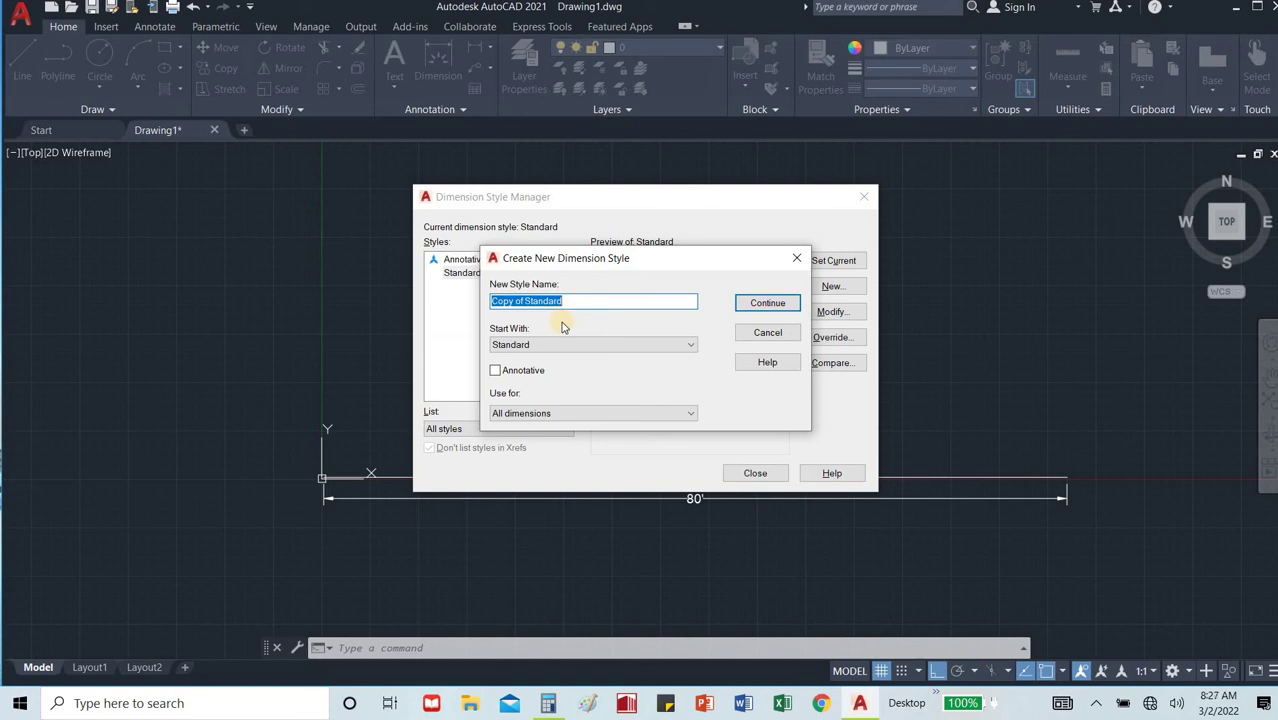
pyautogui.write('du')
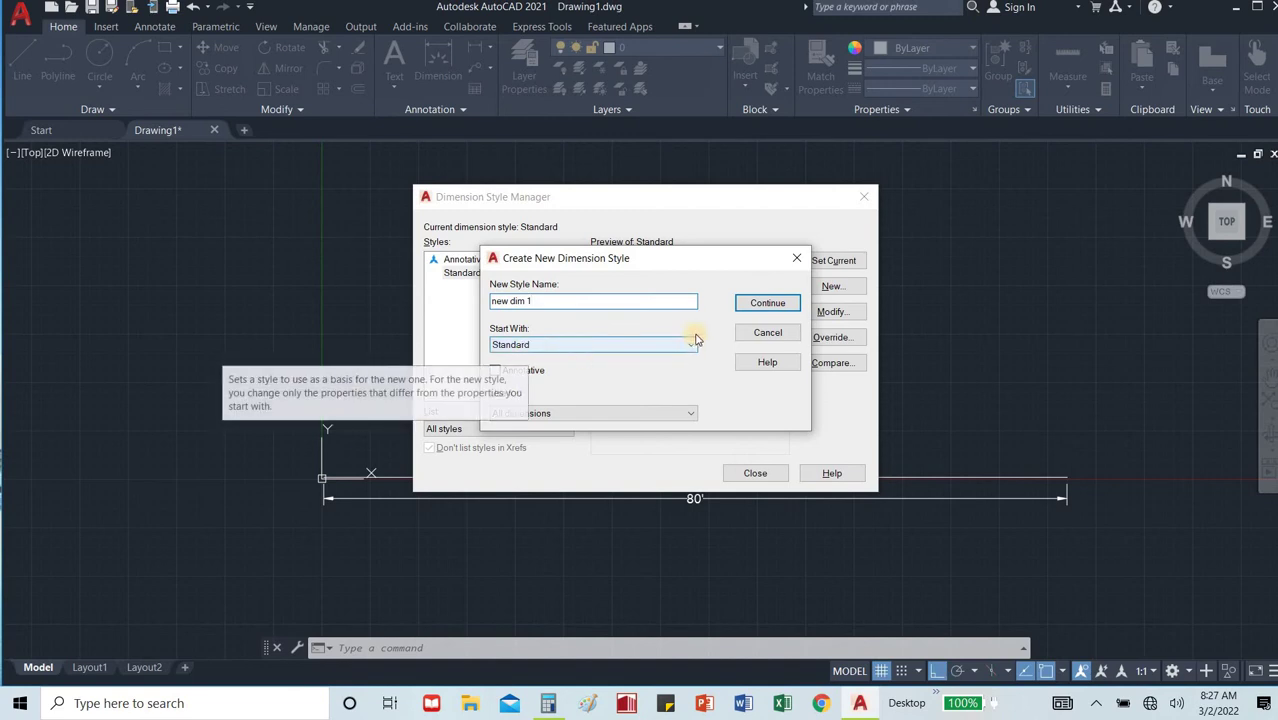
pyautogui.click(762, 304)
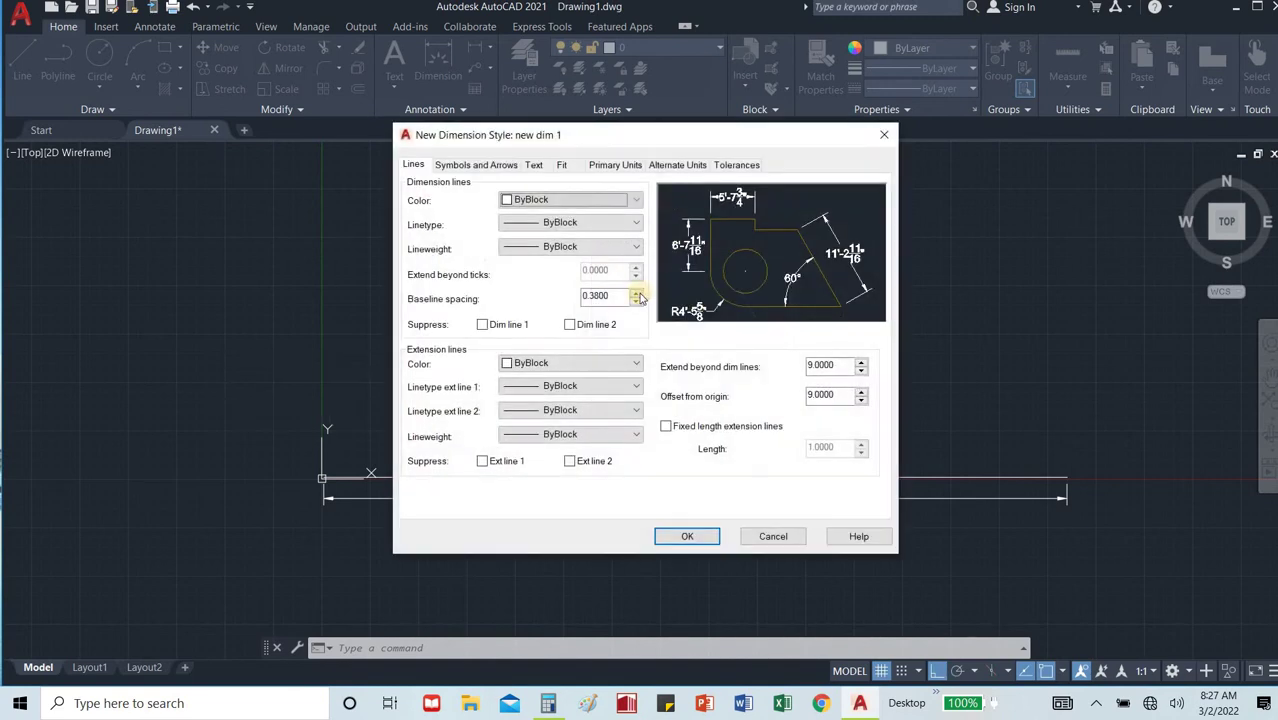
# Set both the text height and the arrow size of the "new dim 1" style to 15.
pyautogui.click(610, 165)
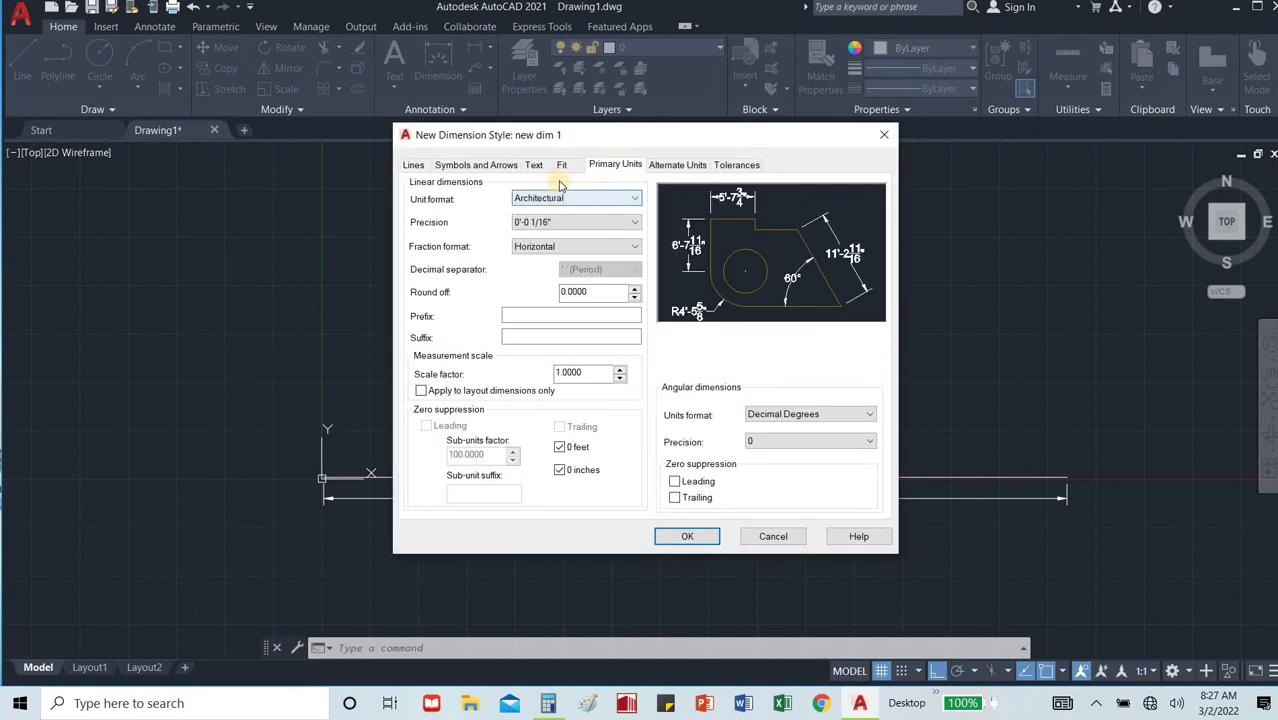
pyautogui.click(533, 164)
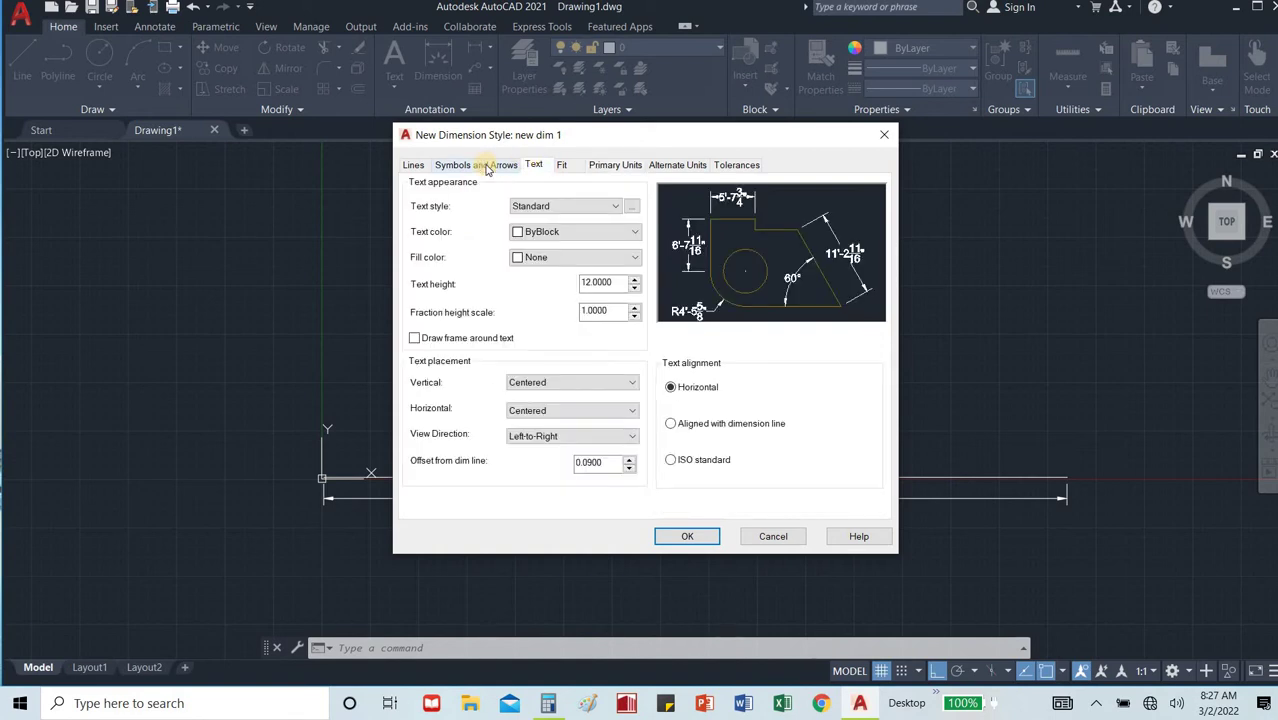
pyautogui.doubleClick(606, 282)
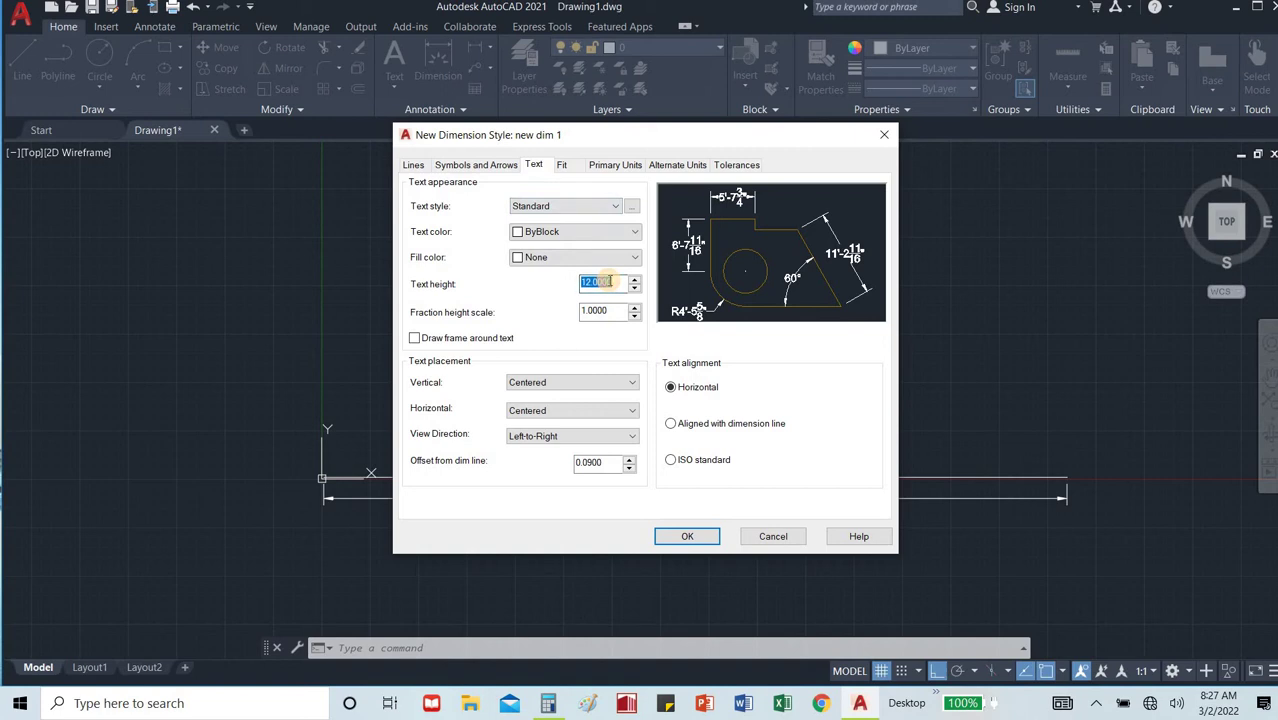
pyautogui.write('15')
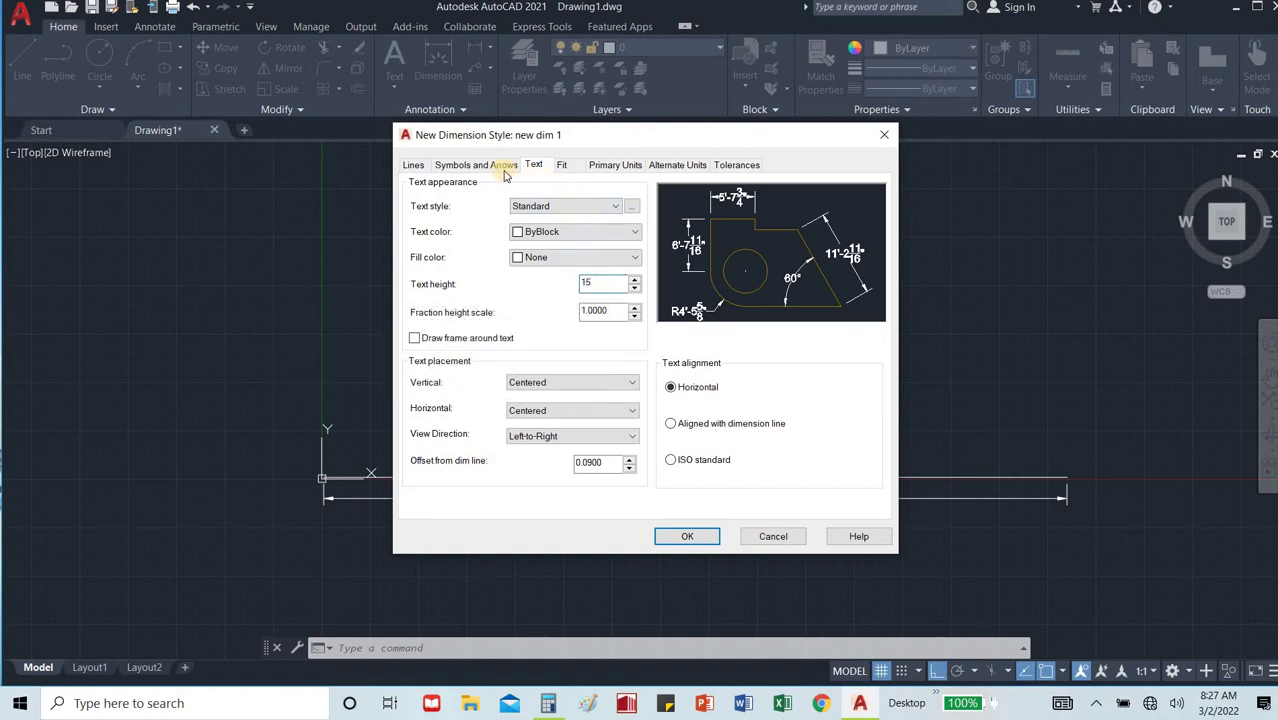
pyautogui.click(504, 166)
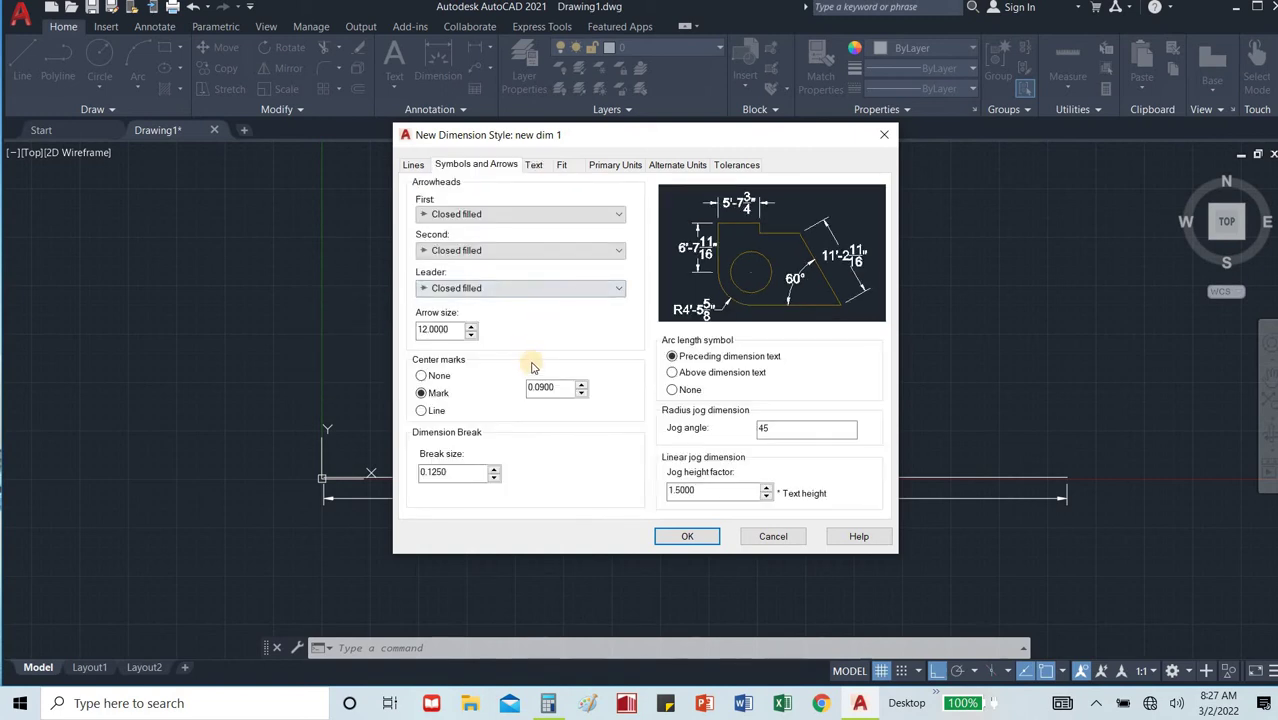
pyautogui.doubleClick(450, 329)
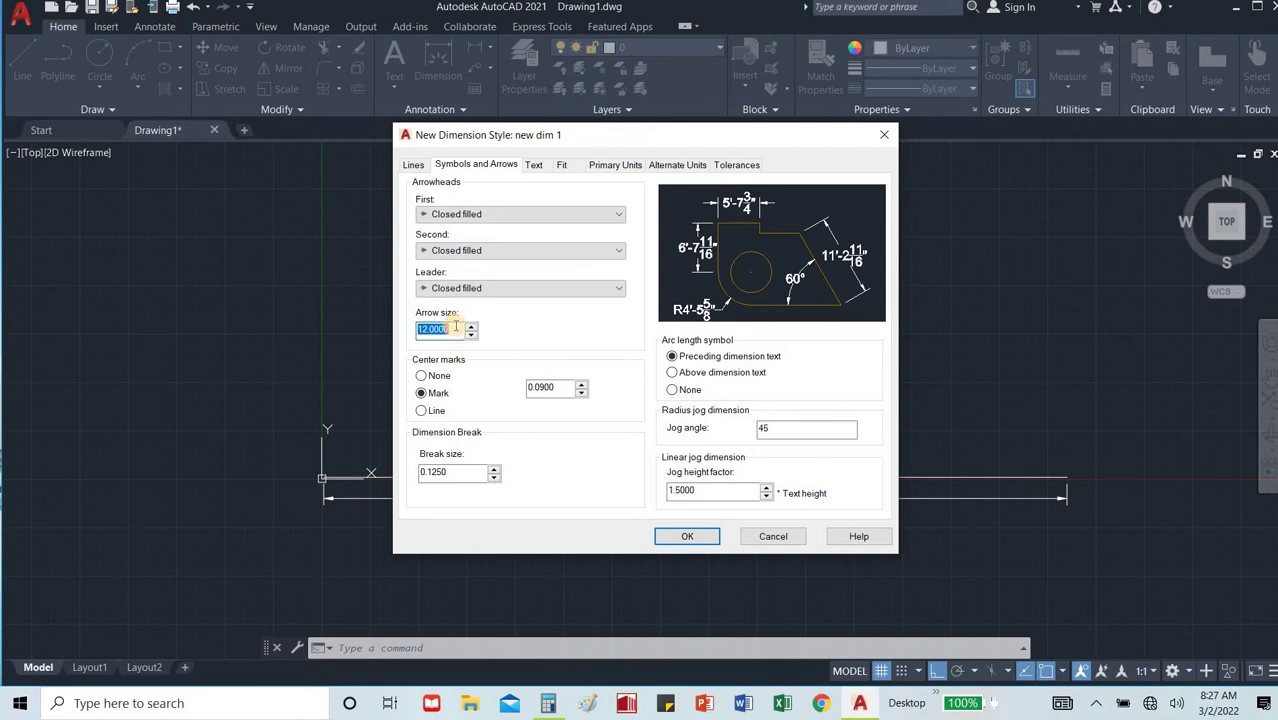
pyautogui.write('15')
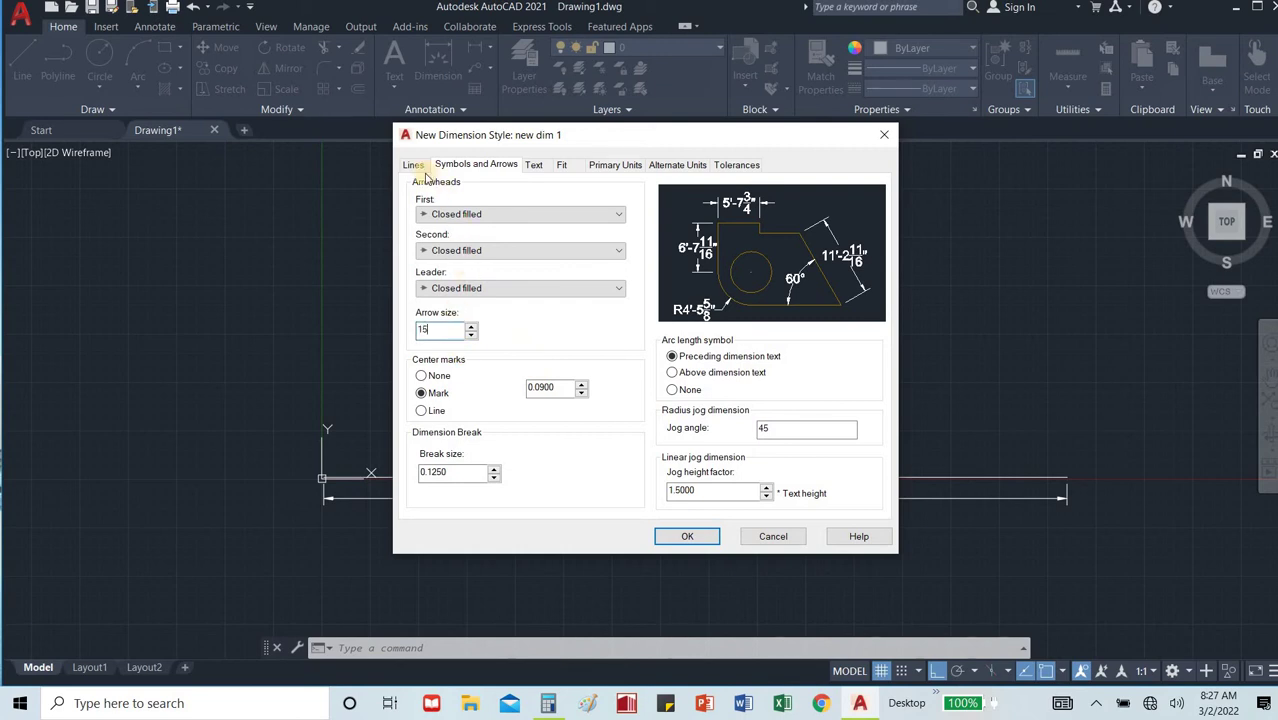
# Set both the extension beyond dimension lines and the offset from origin of "new dim 1" to 12 and save the style.
pyautogui.click(420, 168)
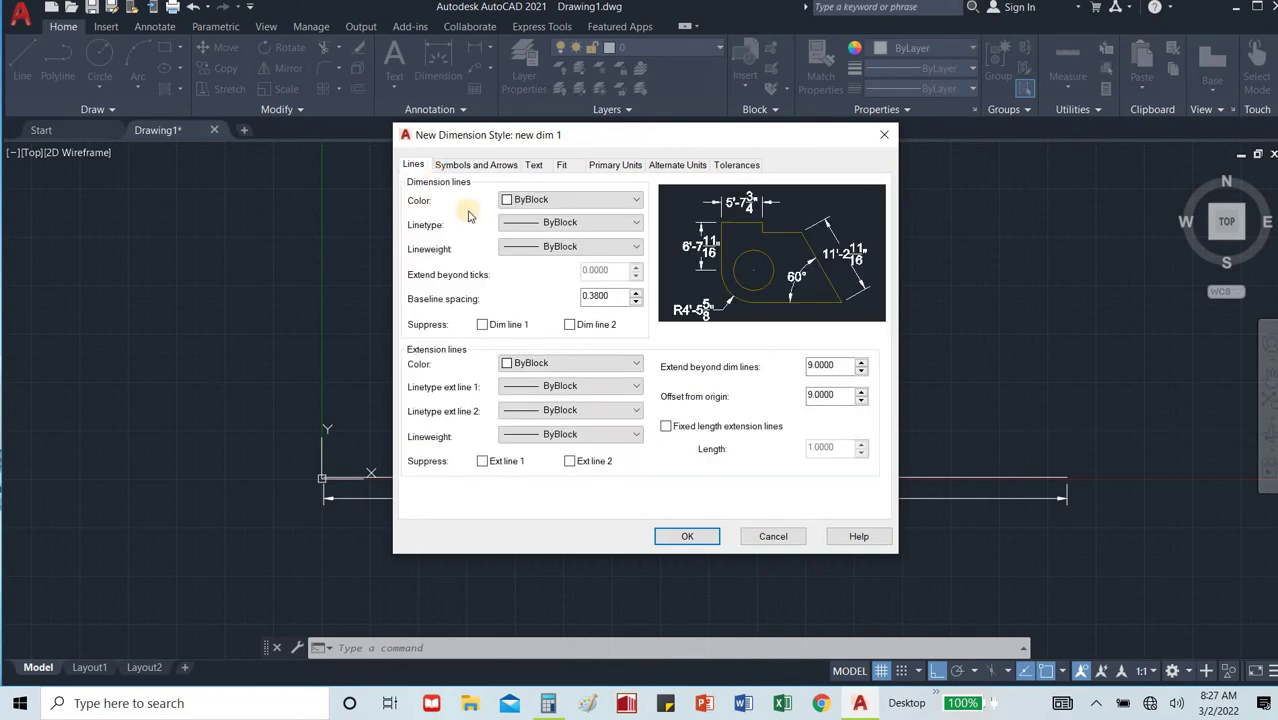
pyautogui.doubleClick(820, 365)
pyautogui.write('12')
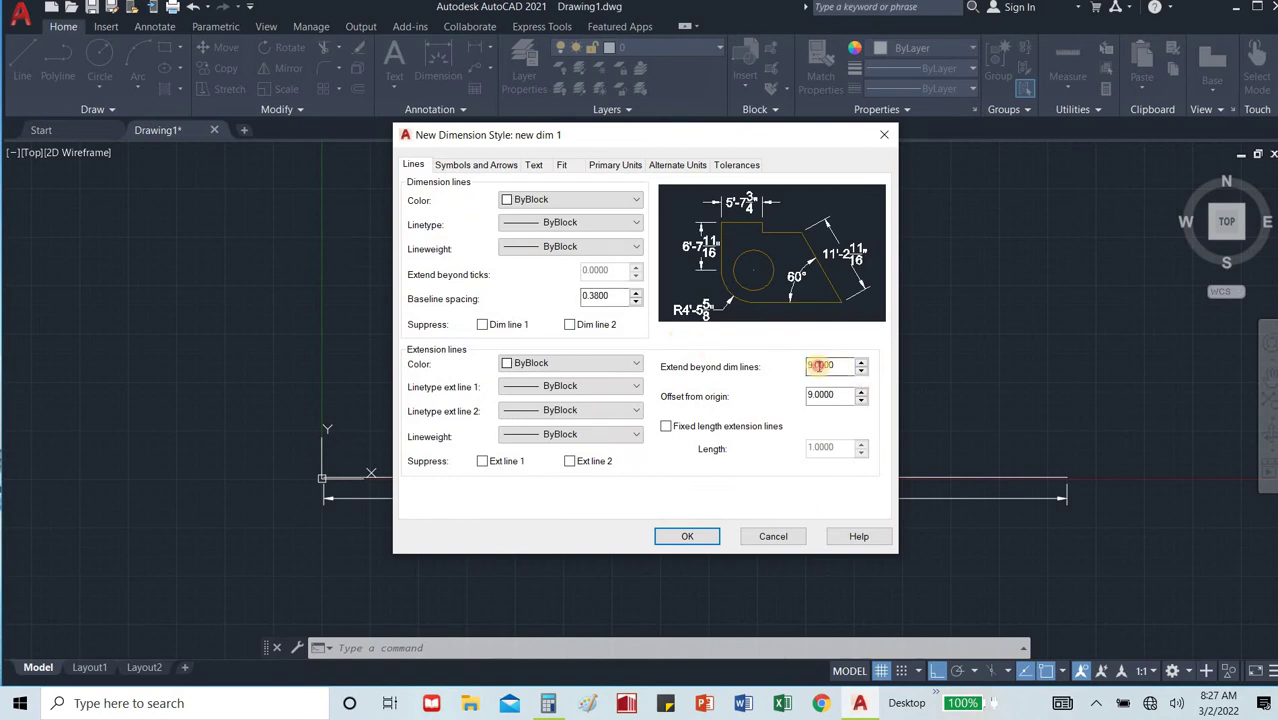
pyautogui.doubleClick(826, 396)
pyautogui.write('12')
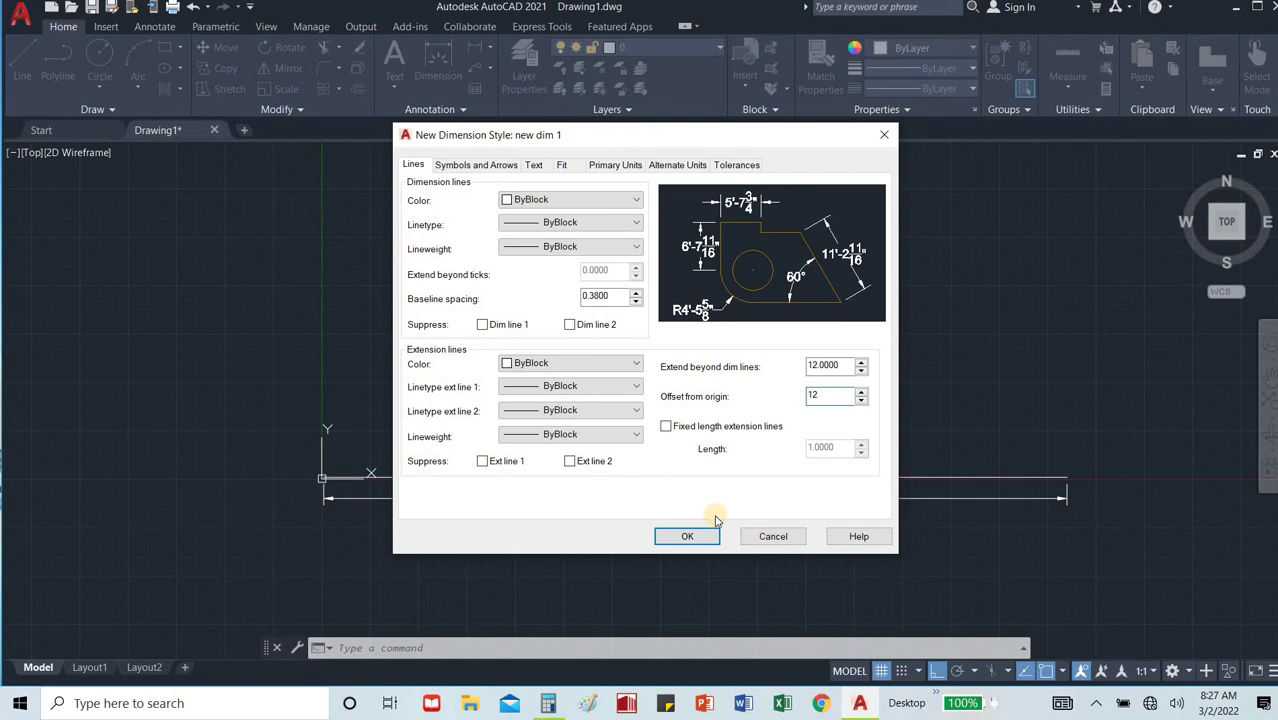
pyautogui.click(684, 536)
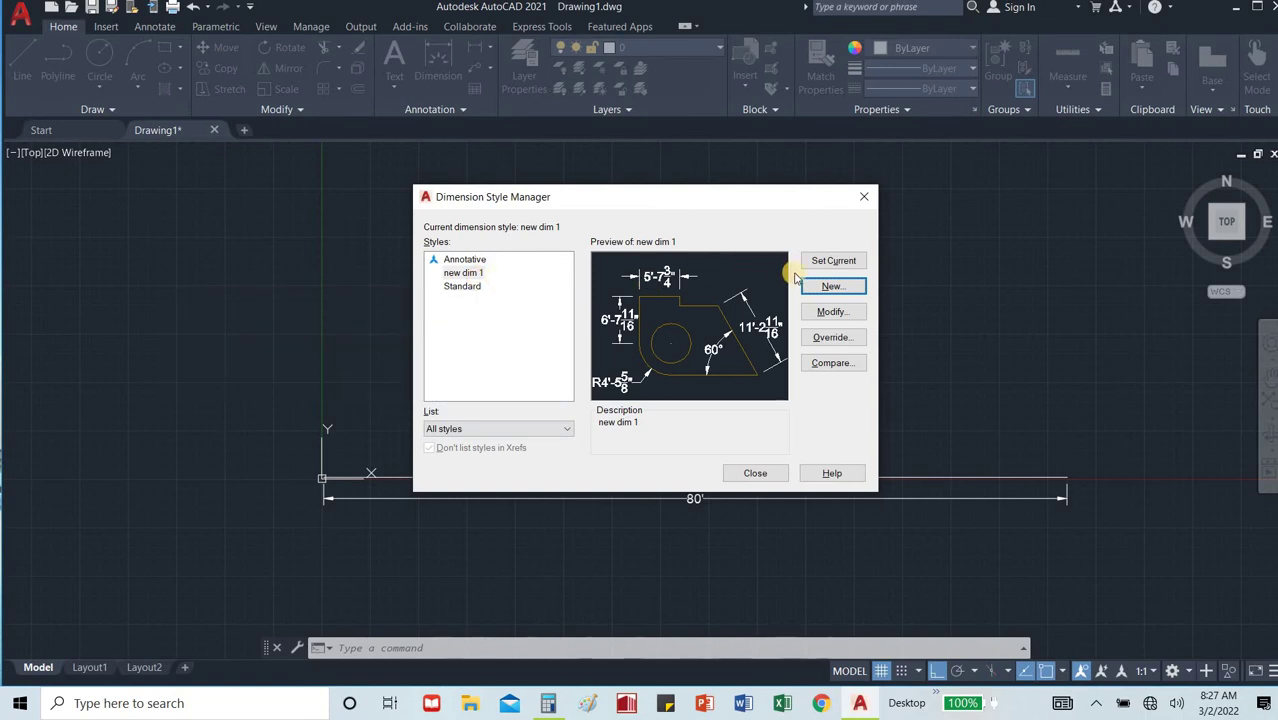
# Make "new dim 1" the current dimension style and close the style manager.
pyautogui.click(465, 273)
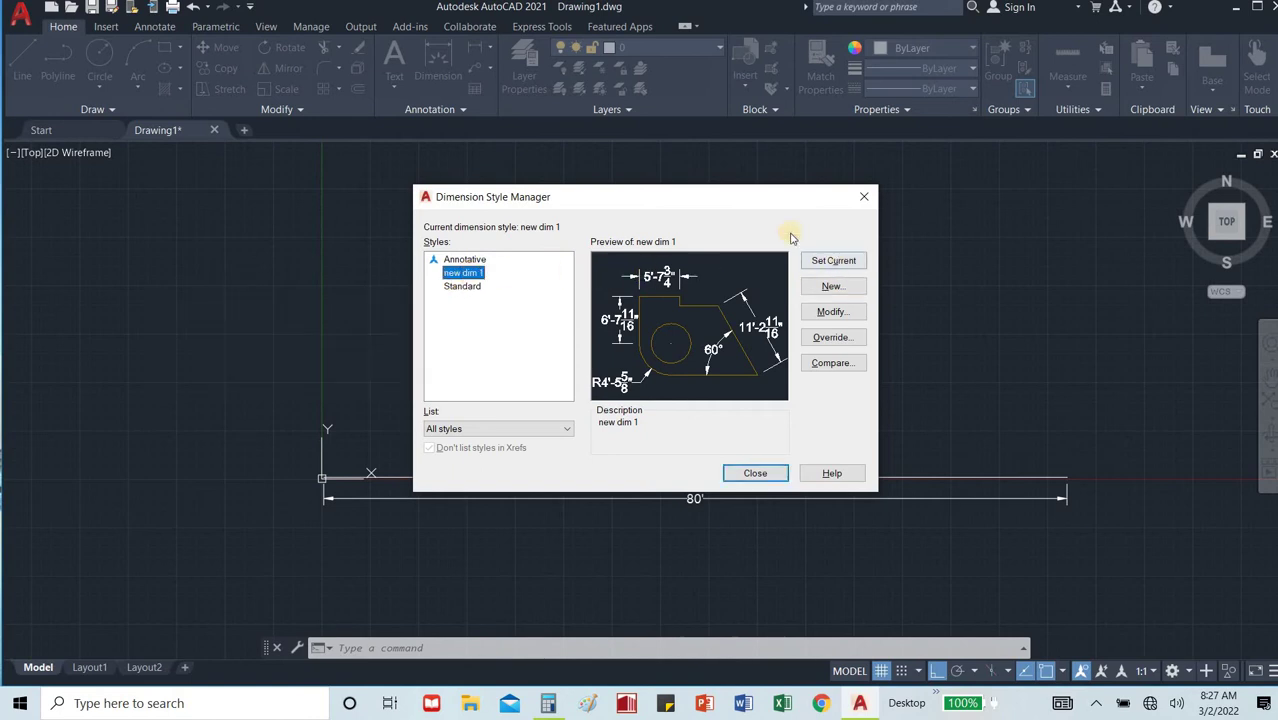
pyautogui.moveTo(759, 197); pyautogui.dragTo(738, 133)
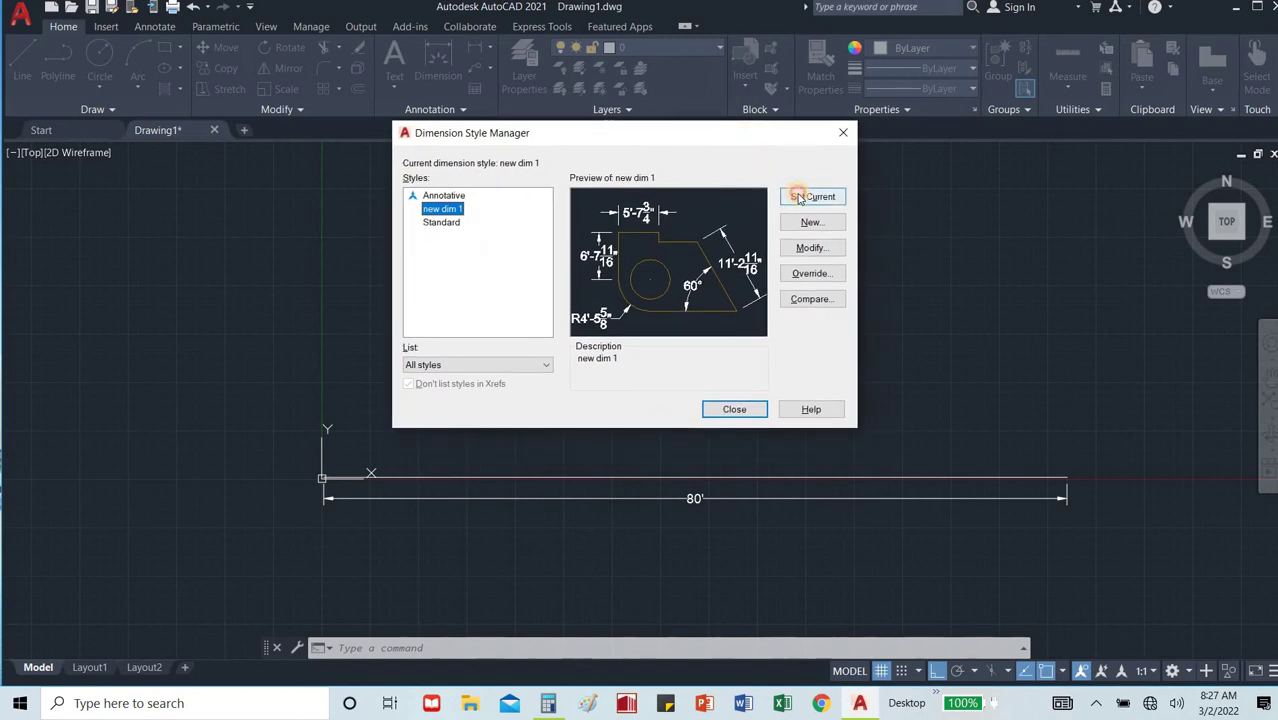
pyautogui.click(799, 197)
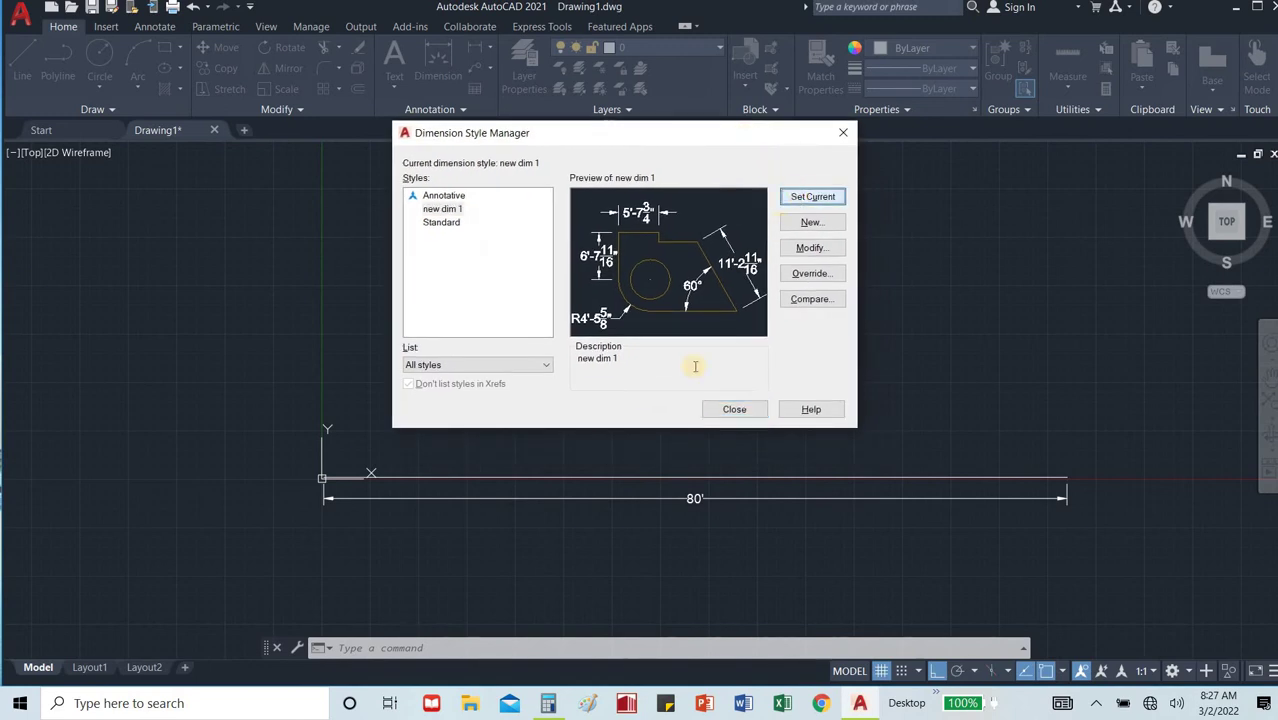
pyautogui.click(731, 409)
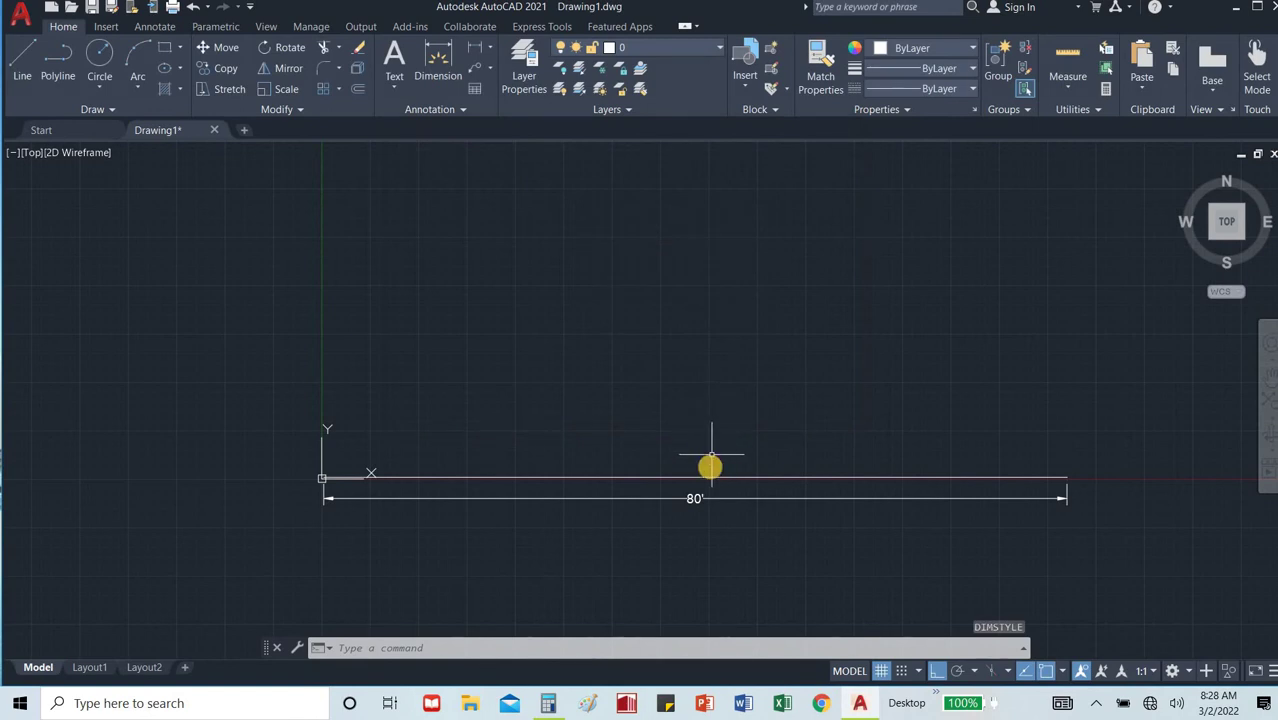
# Add a linear dimension in the "new dim 1" style between the horizontal line's endpoints, placing it below the existing dimension.
pyautogui.scroll(4, 697, 497)
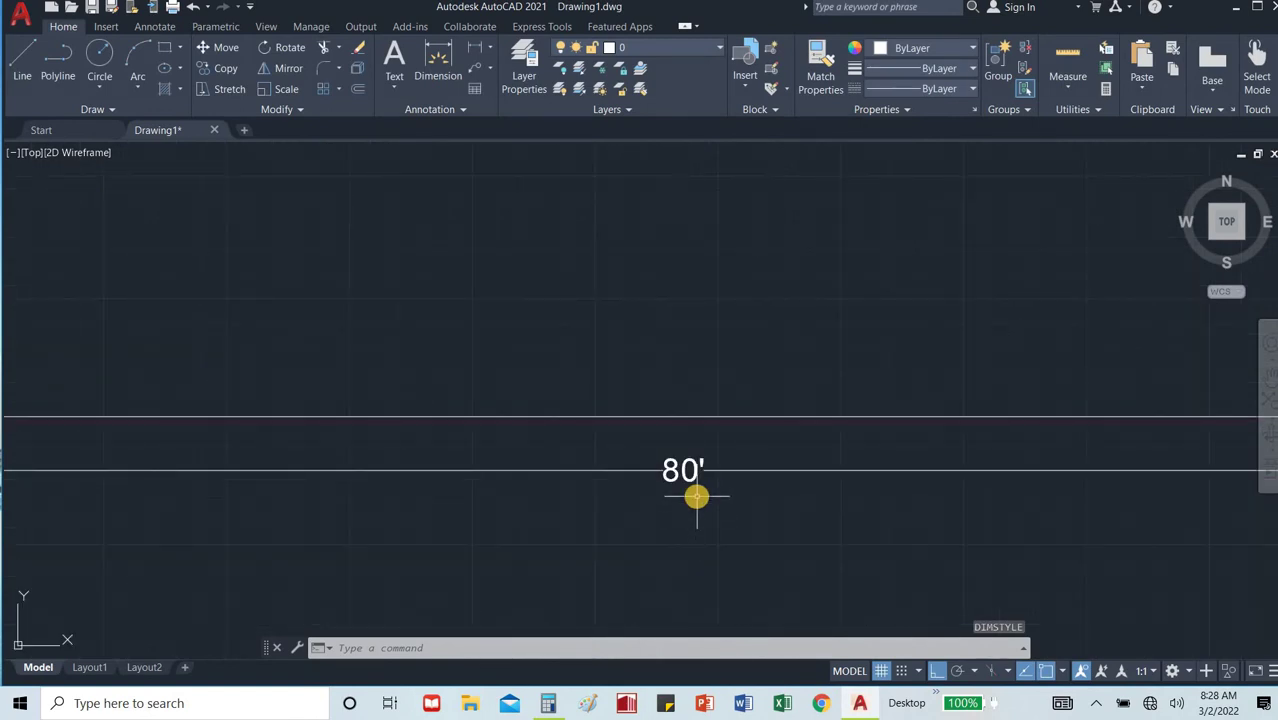
pyautogui.scroll(-4, 697, 492)
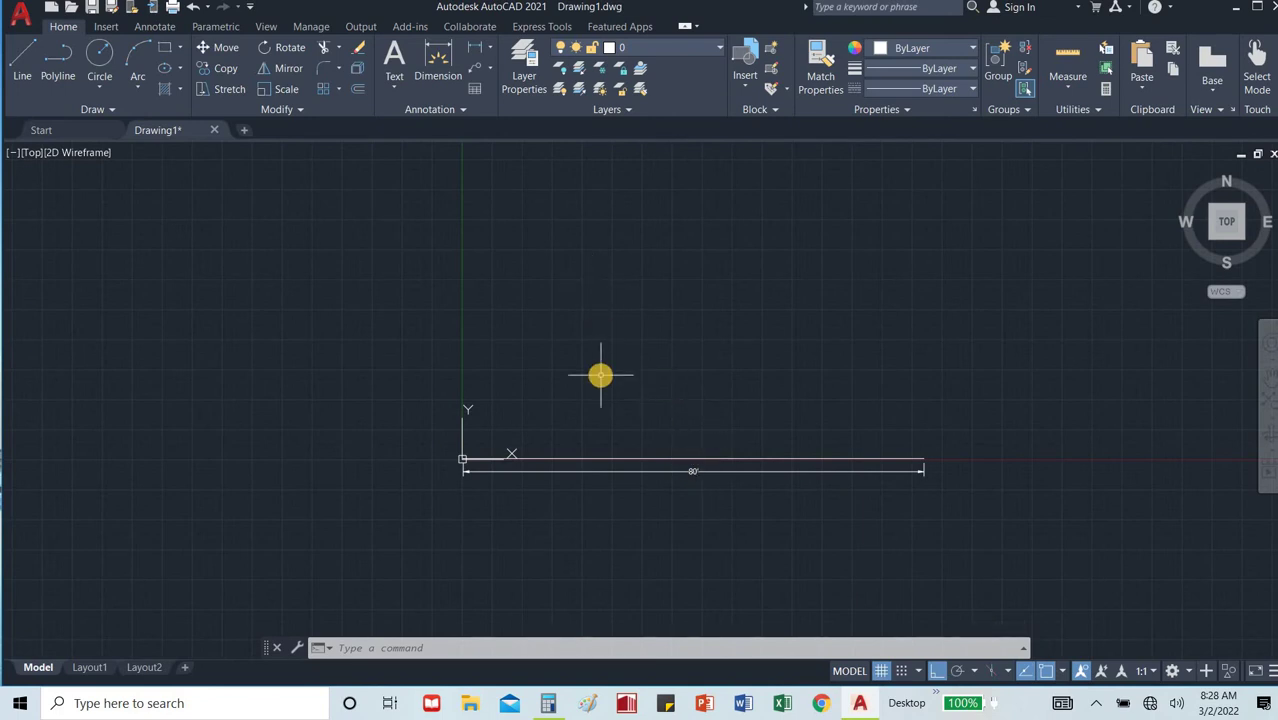
pyautogui.write('dli')
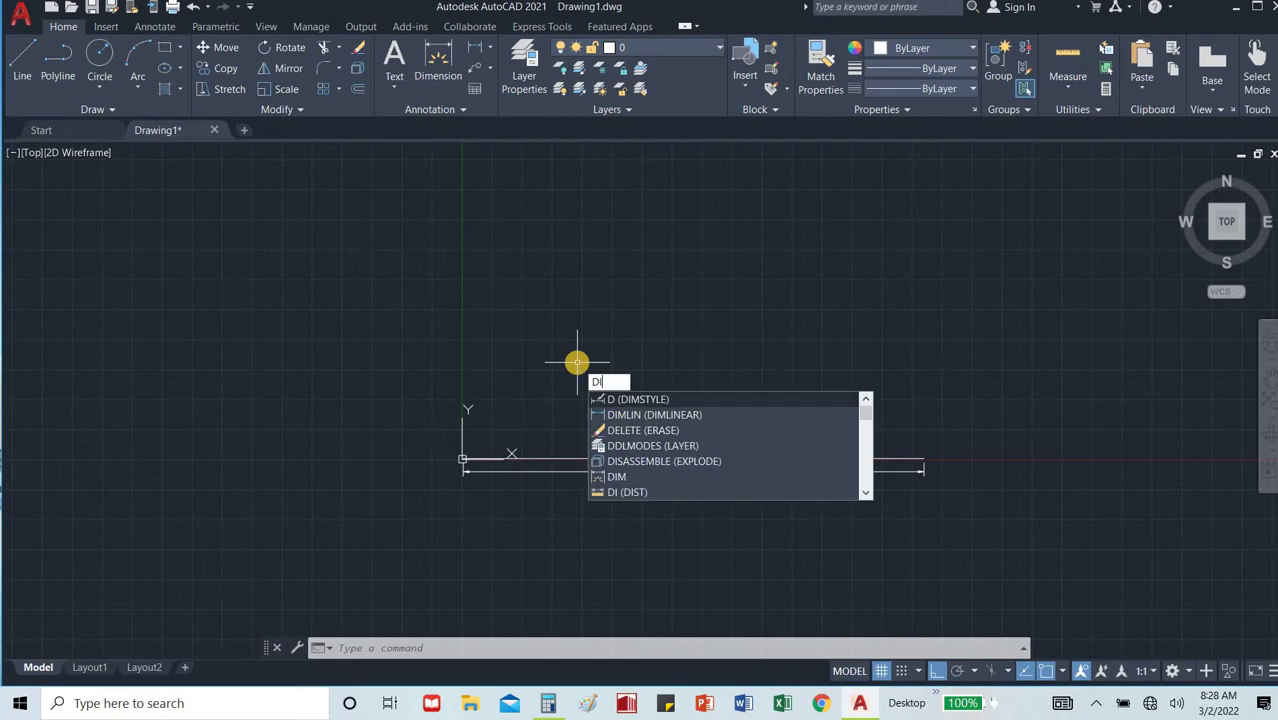
pyautogui.press('Return')
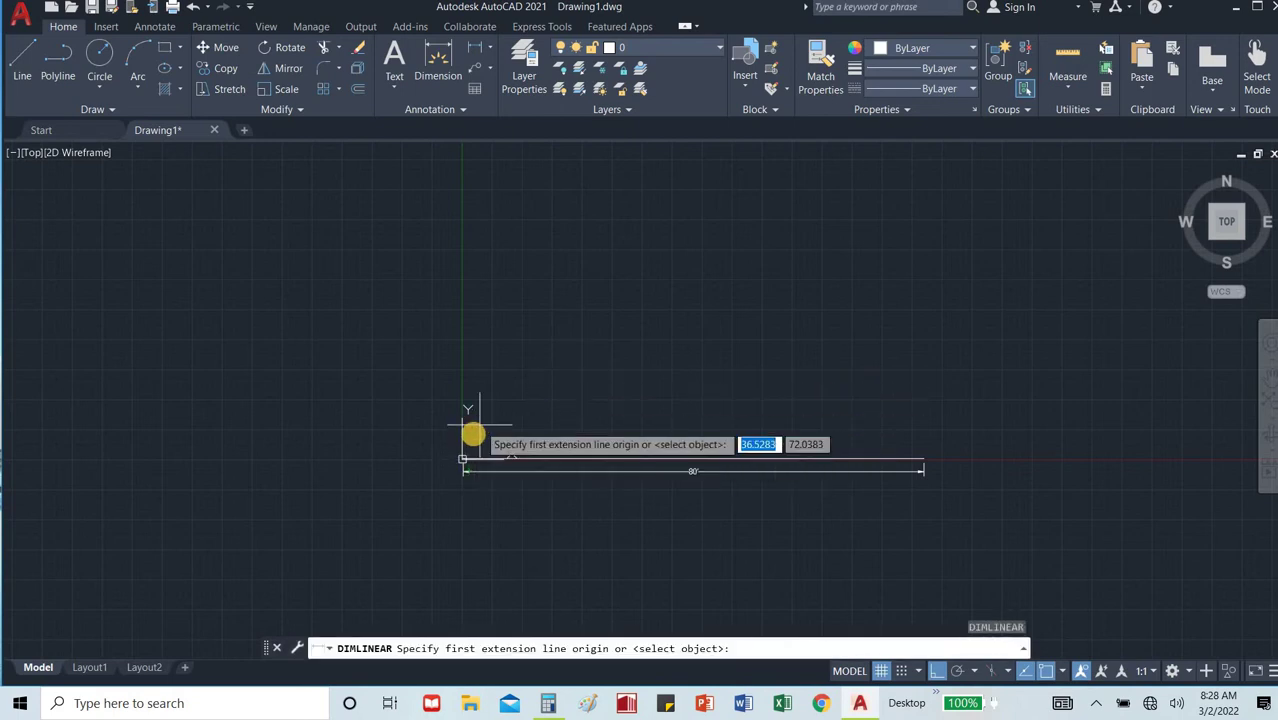
pyautogui.click(462, 458)
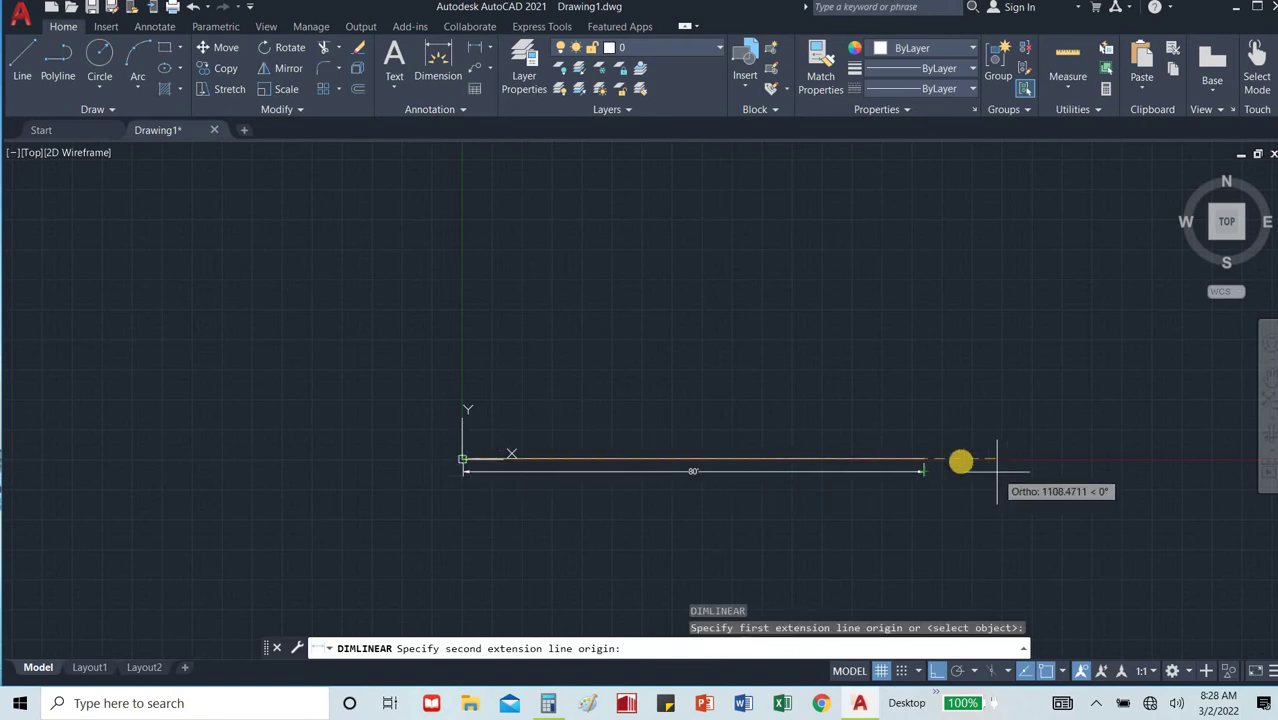
pyautogui.click(924, 457)
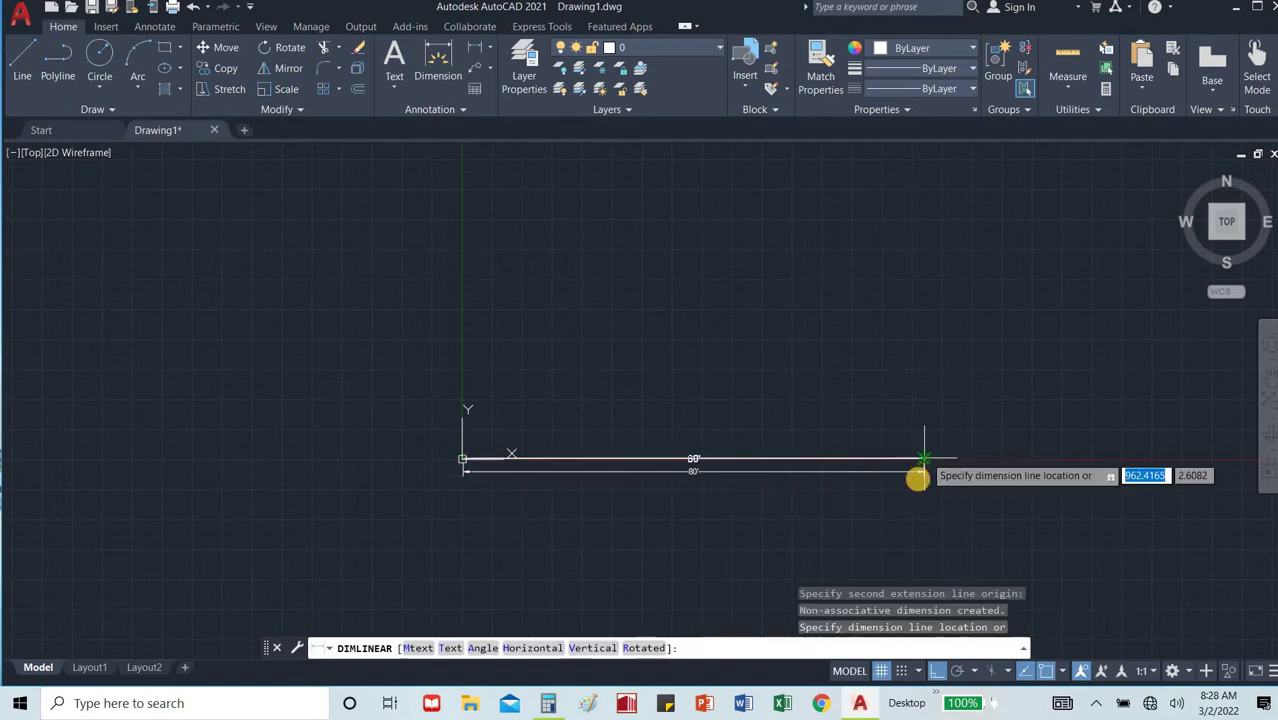
pyautogui.click(914, 494)
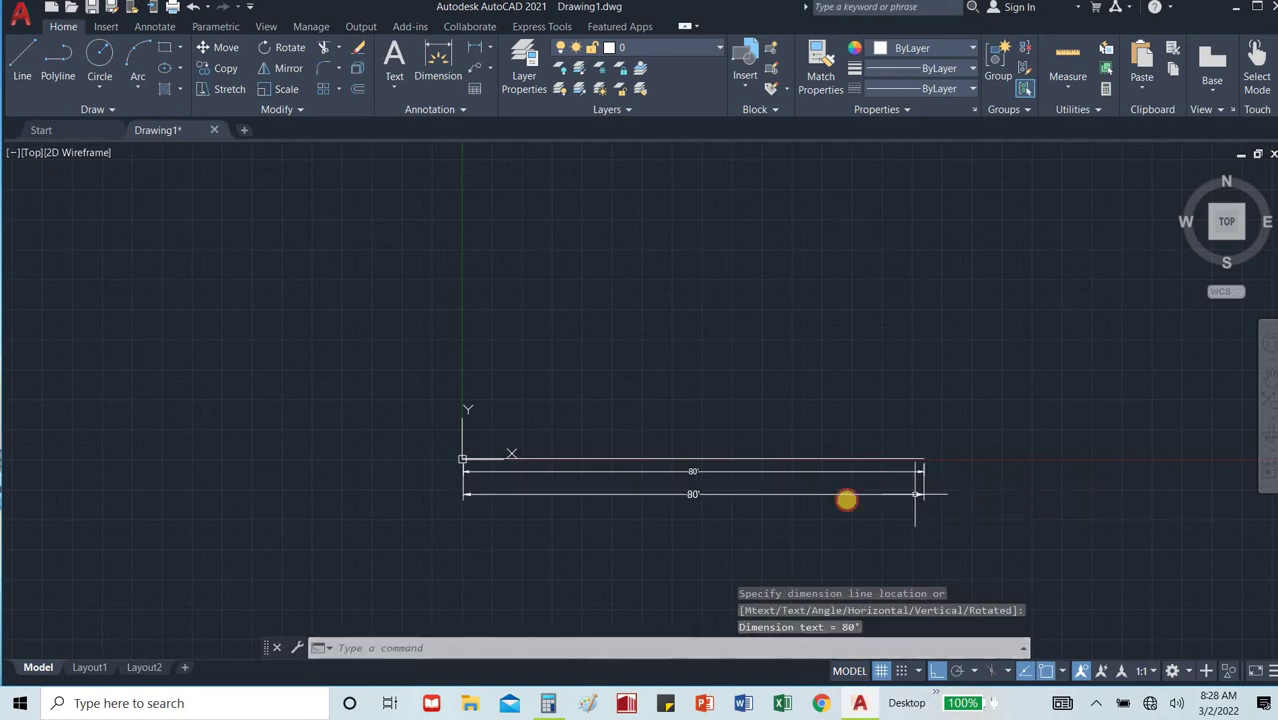
# Make Standard the current dimension style again and close the style manager.
pyautogui.scroll(4, 694, 514)
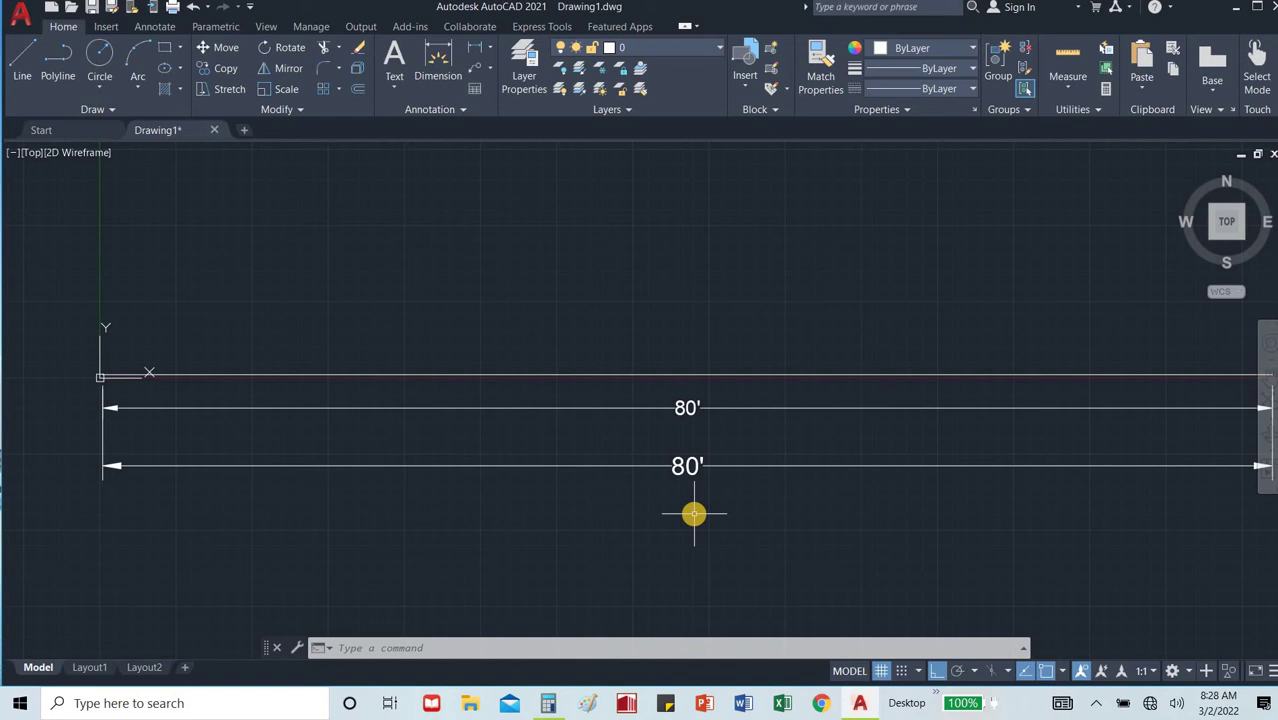
pyautogui.write('D')
pyautogui.press('Return')
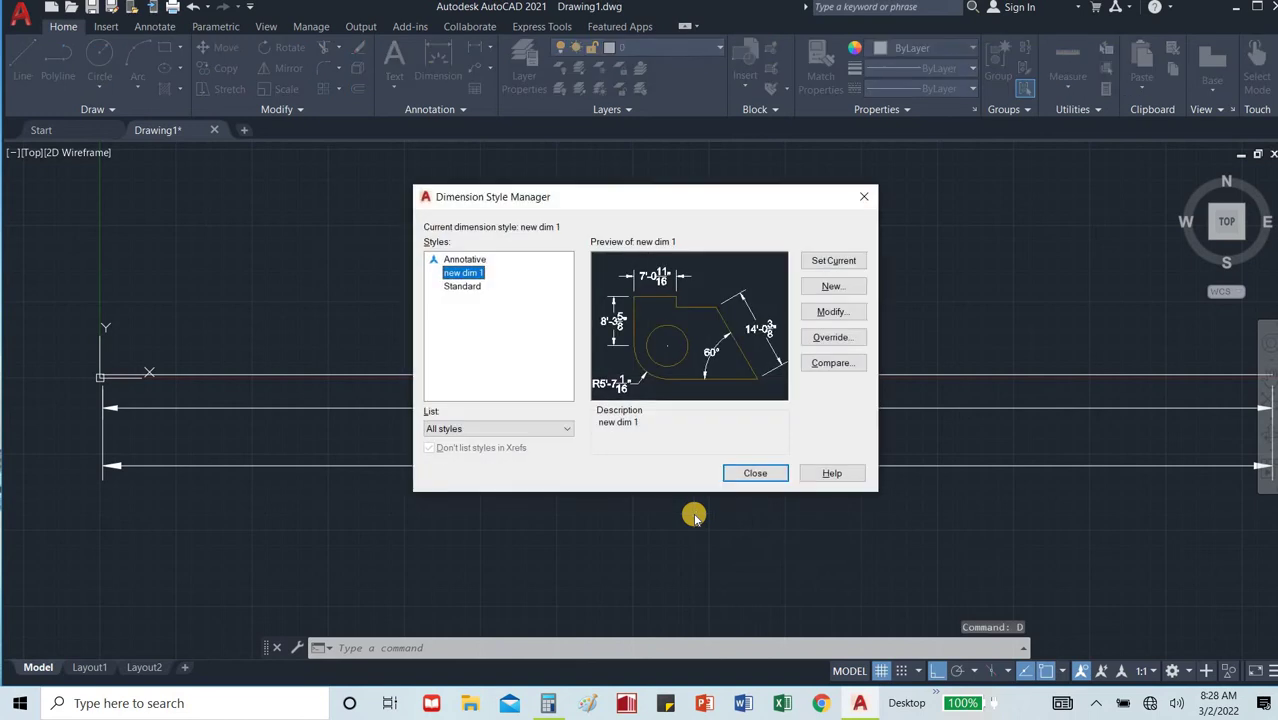
pyautogui.click(458, 287)
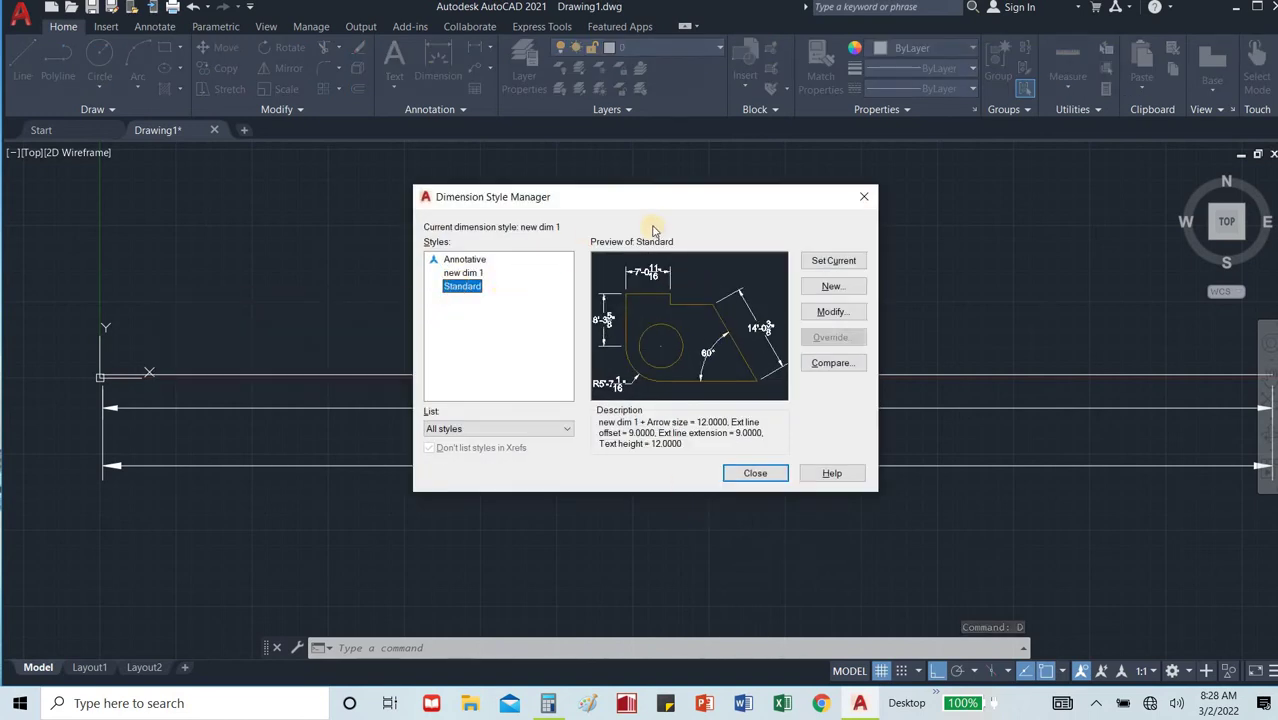
pyautogui.click(826, 260)
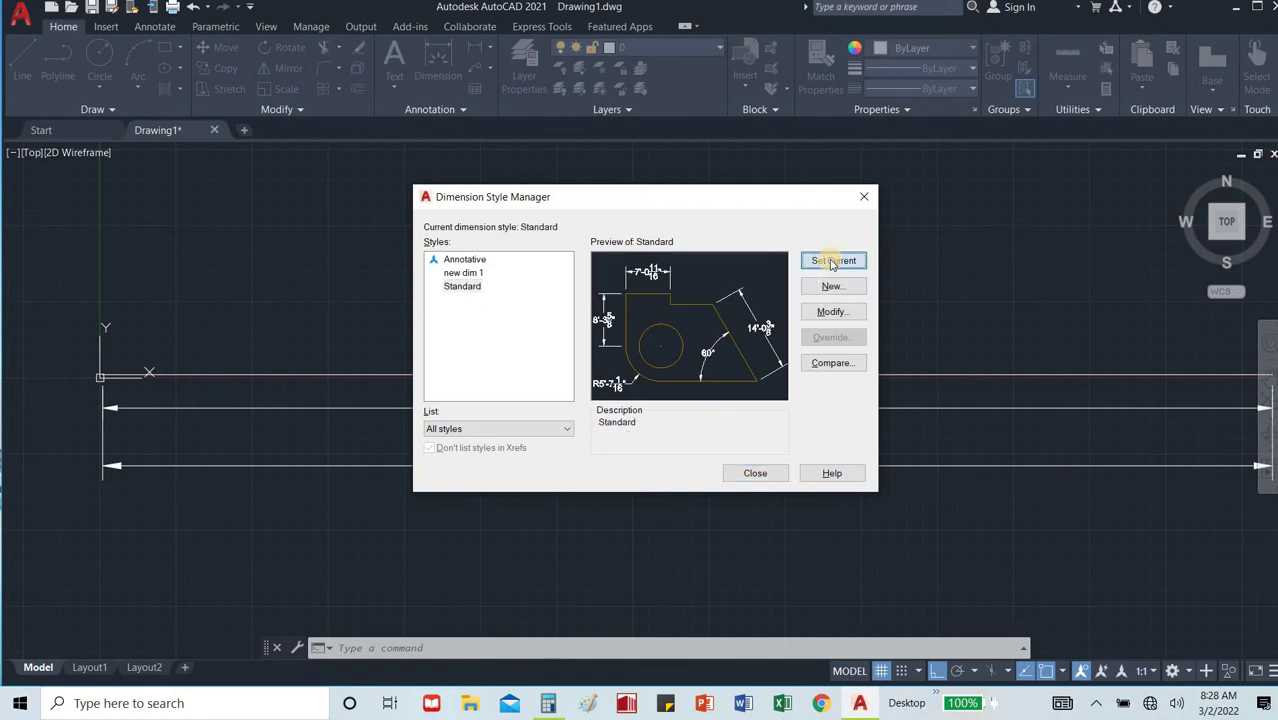
pyautogui.click(866, 204)
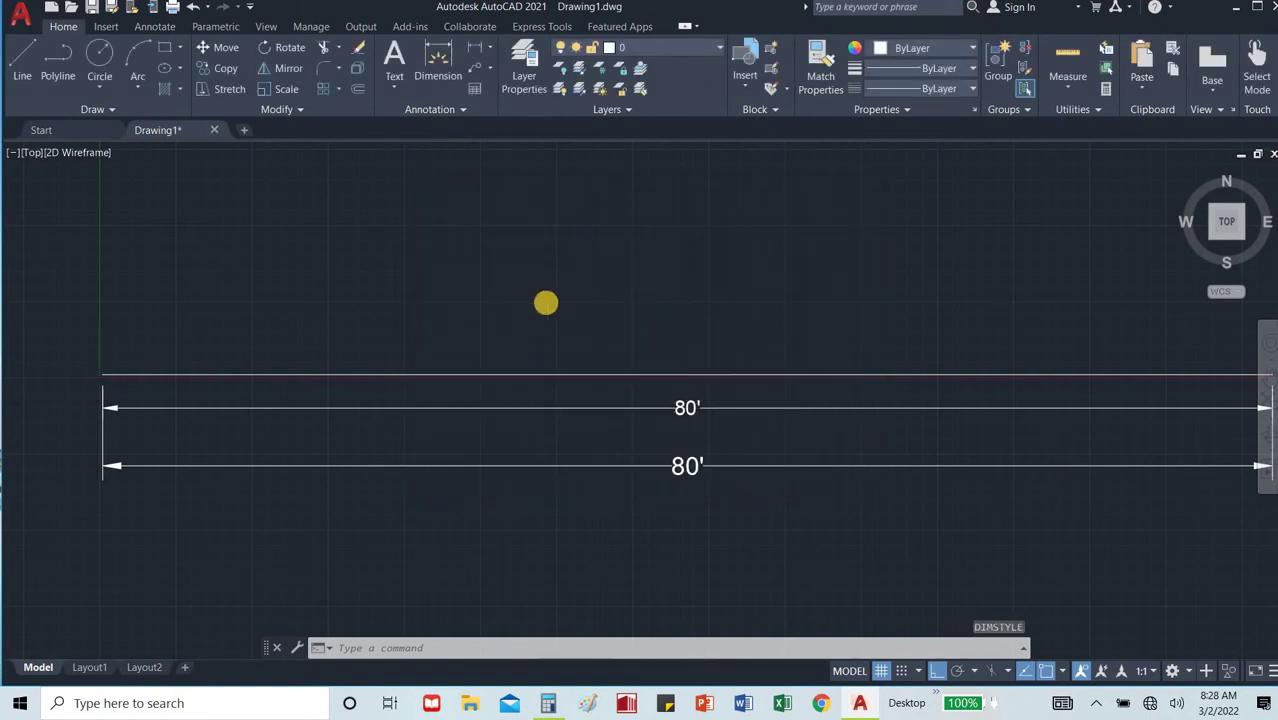
# Add a Standard-style linear dimension between the horizontal line's endpoints, placing it between the two existing dimensions.
pyautogui.scroll(-3, 434, 320)
pyautogui.write('s')
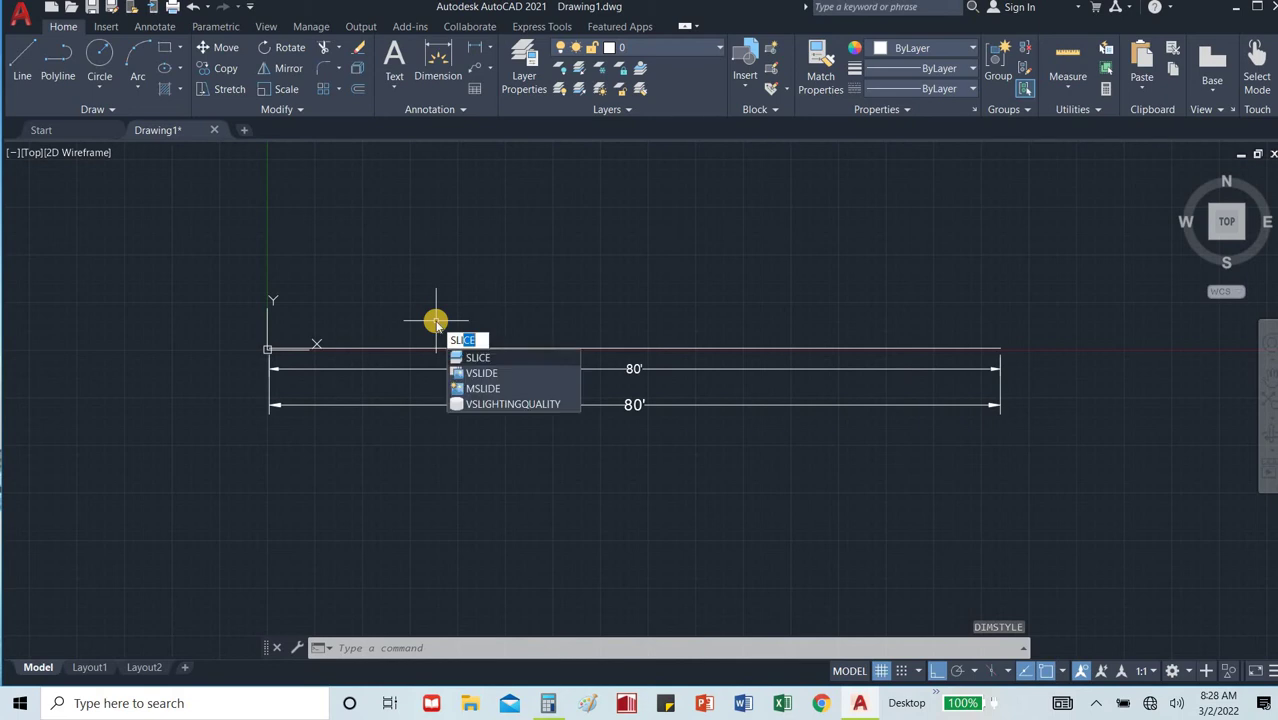
pyautogui.press('BackSpace')
pyautogui.write('dli')
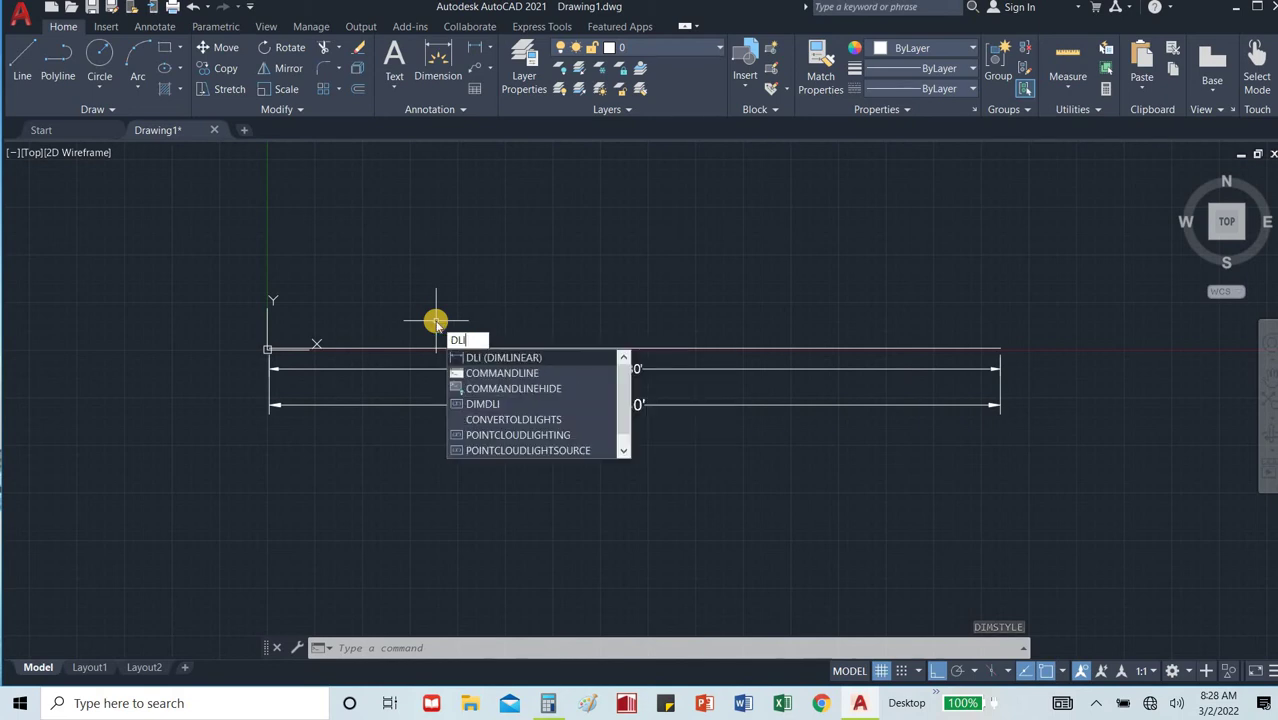
pyautogui.press('Return')
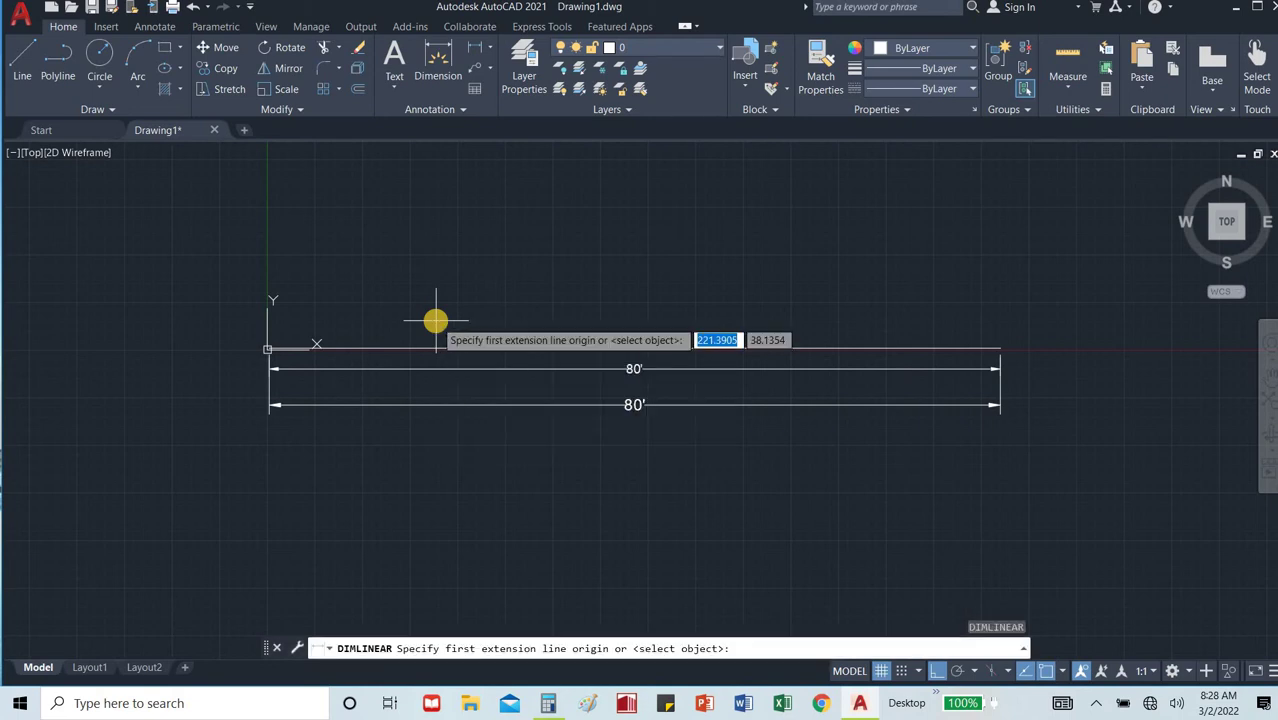
pyautogui.click(267, 348)
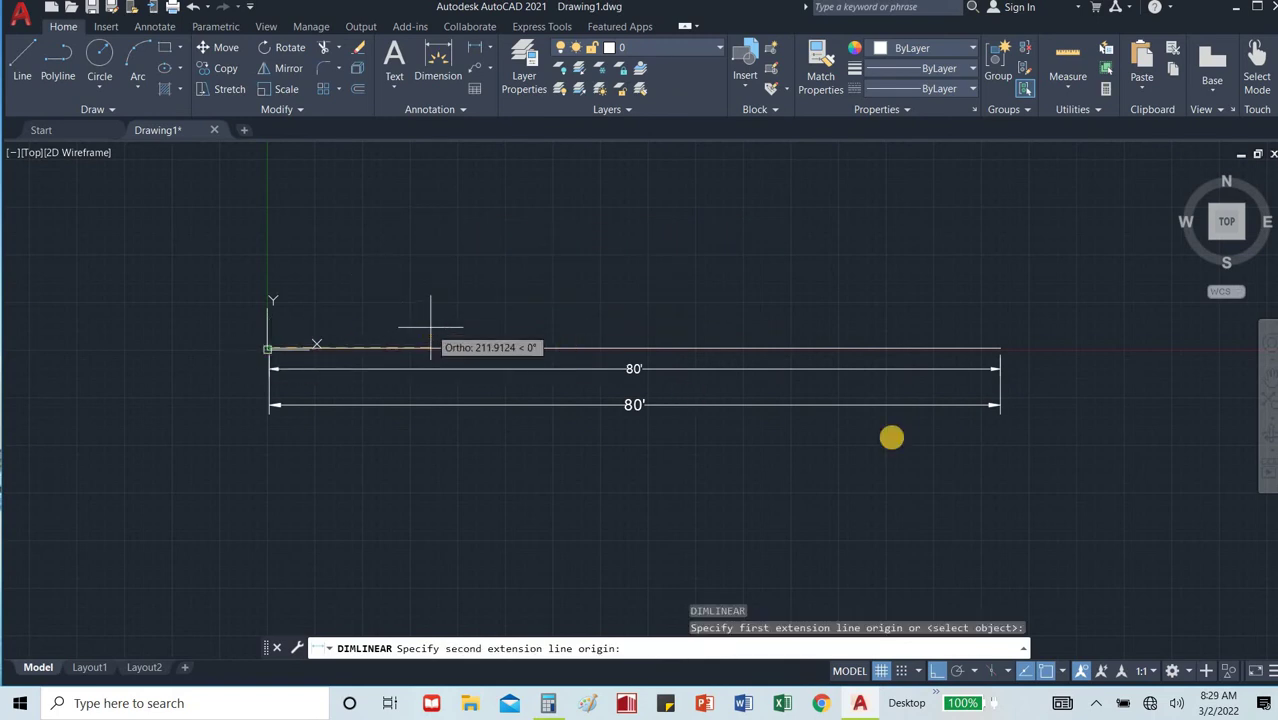
pyautogui.click(995, 349)
pyautogui.click(990, 384)
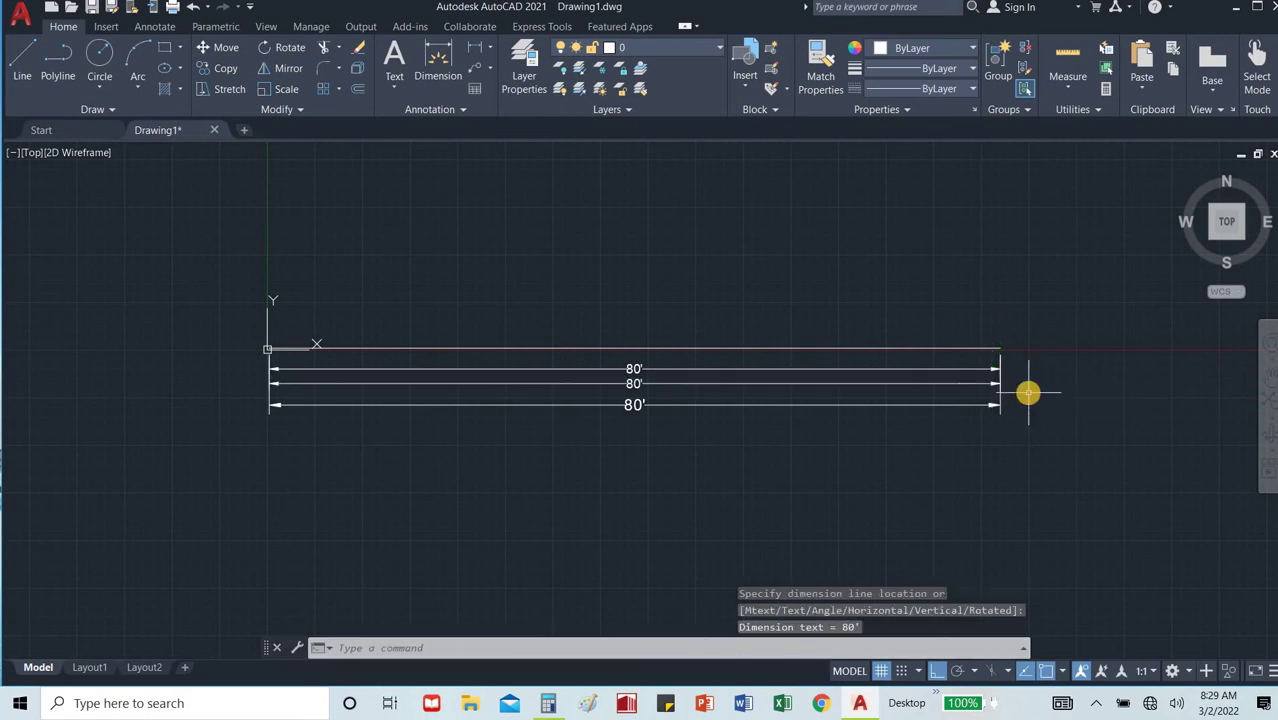
# Delete the two lower dimensions, keeping only the dimension nearest the horizontal line.
pyautogui.click(881, 374)
pyautogui.click(838, 420)
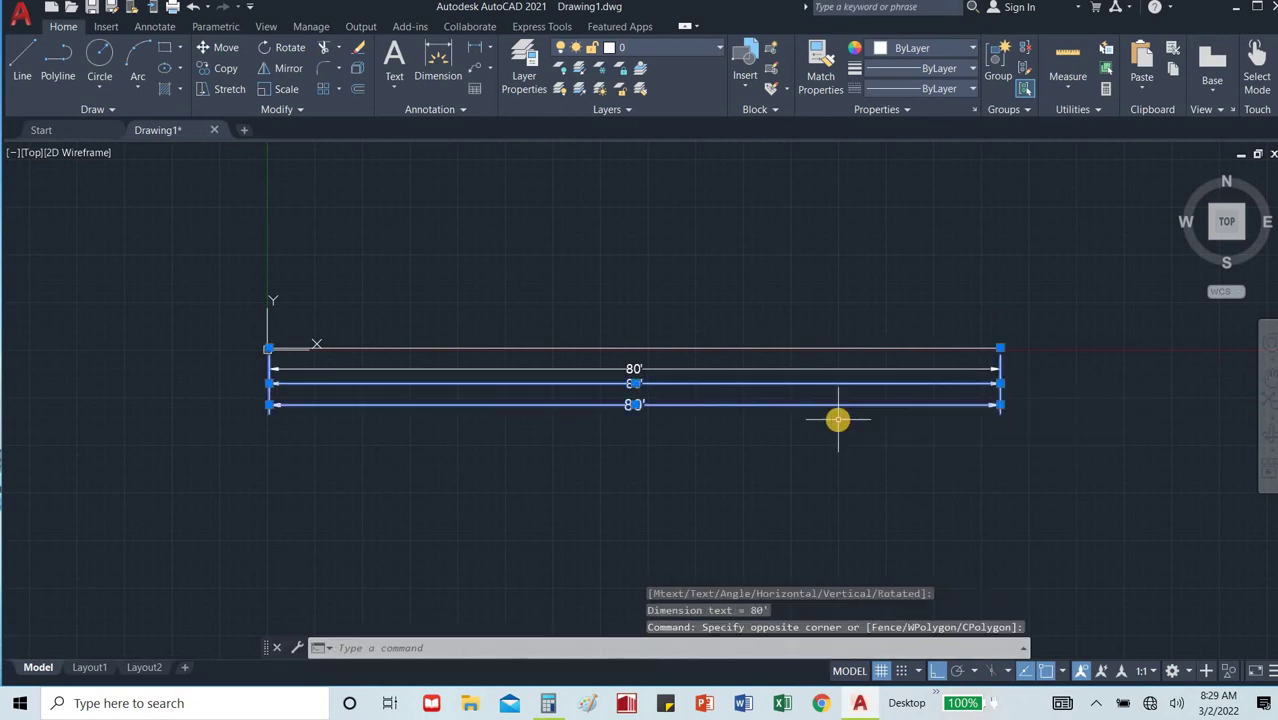
pyautogui.press('Delete')
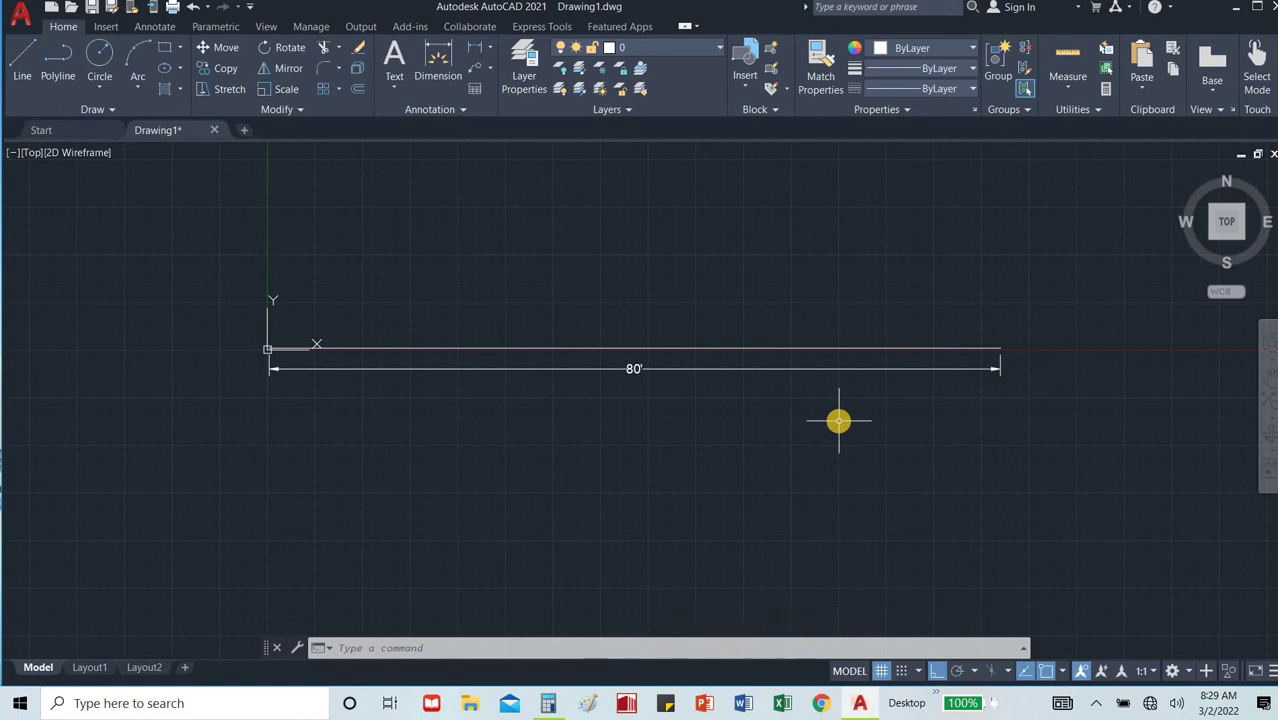
# Draw a 480-unit vertical line upward from the right end of the horizontal line.
pyautogui.scroll(-5, 907, 265)
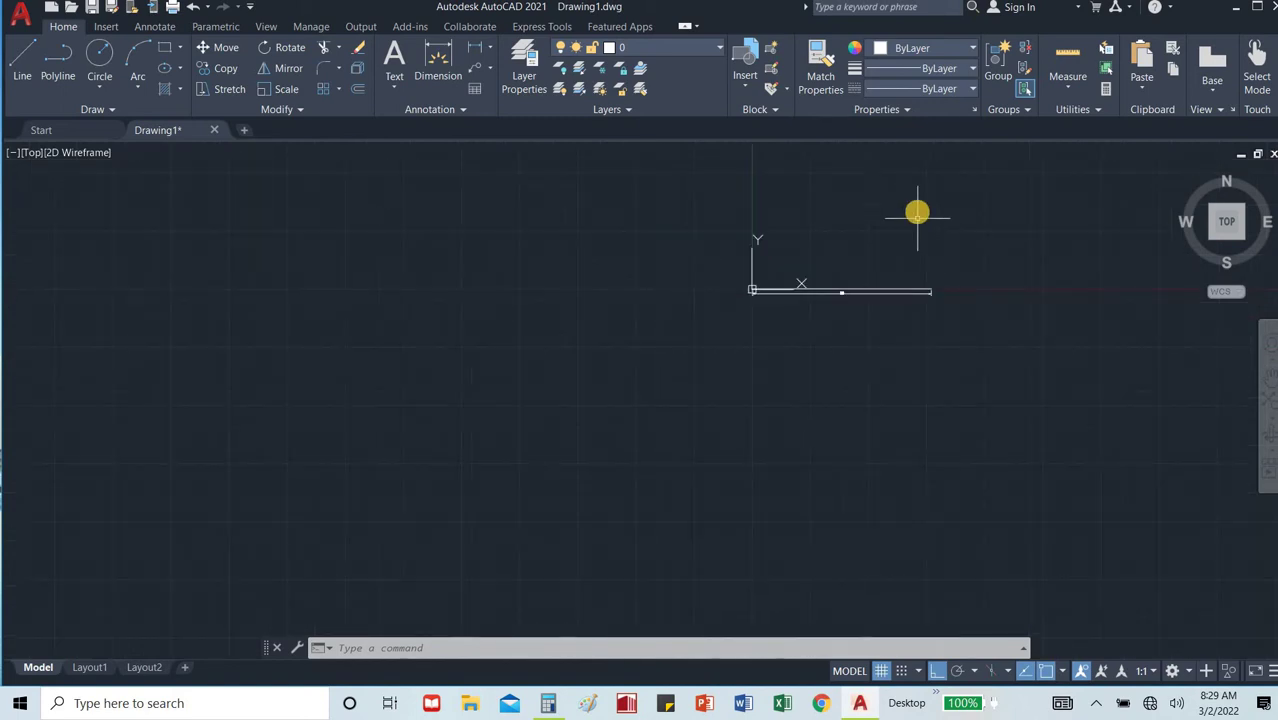
pyautogui.scroll(4, 917, 213)
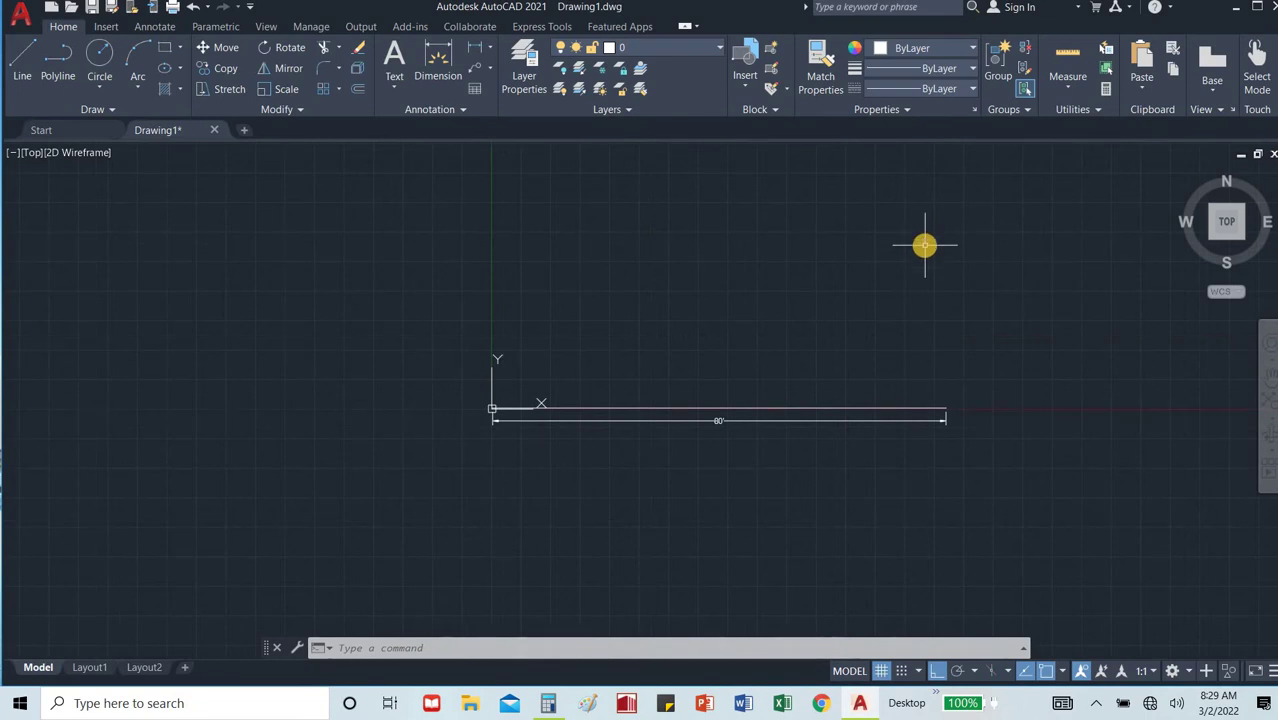
pyautogui.write('l')
pyautogui.press('Return')
pyautogui.click(945, 407)
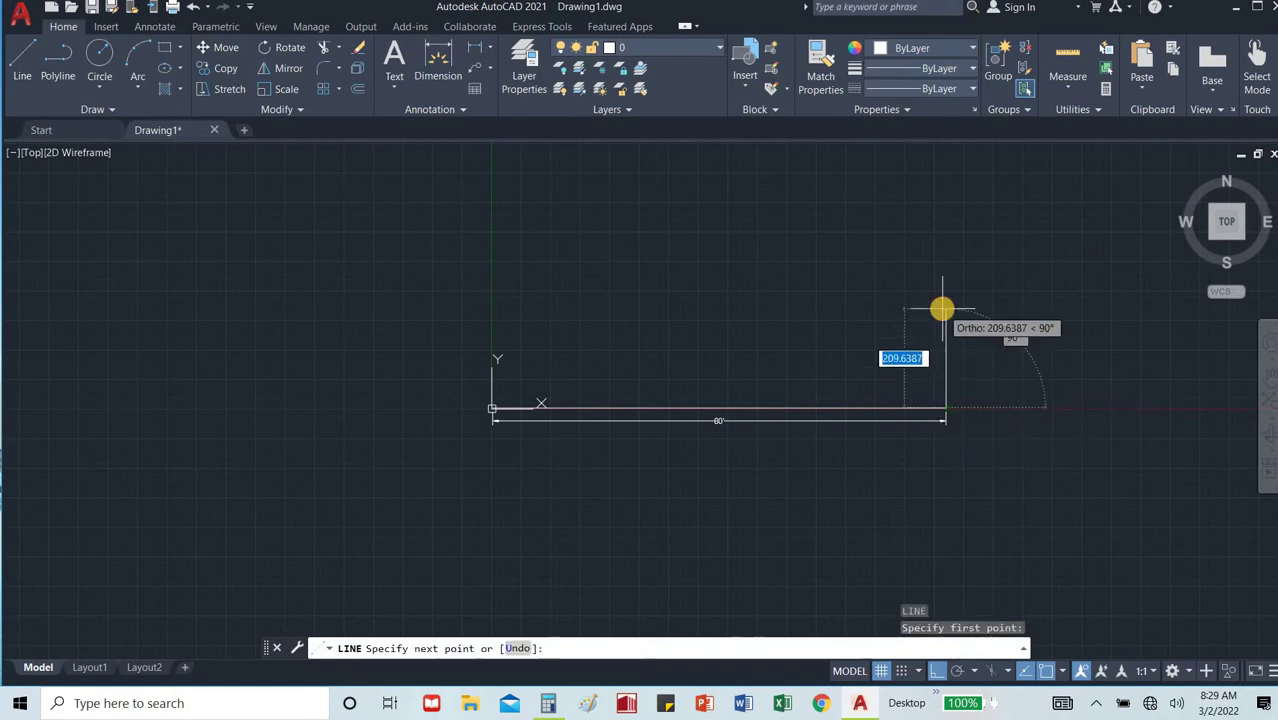
pyautogui.write('48')
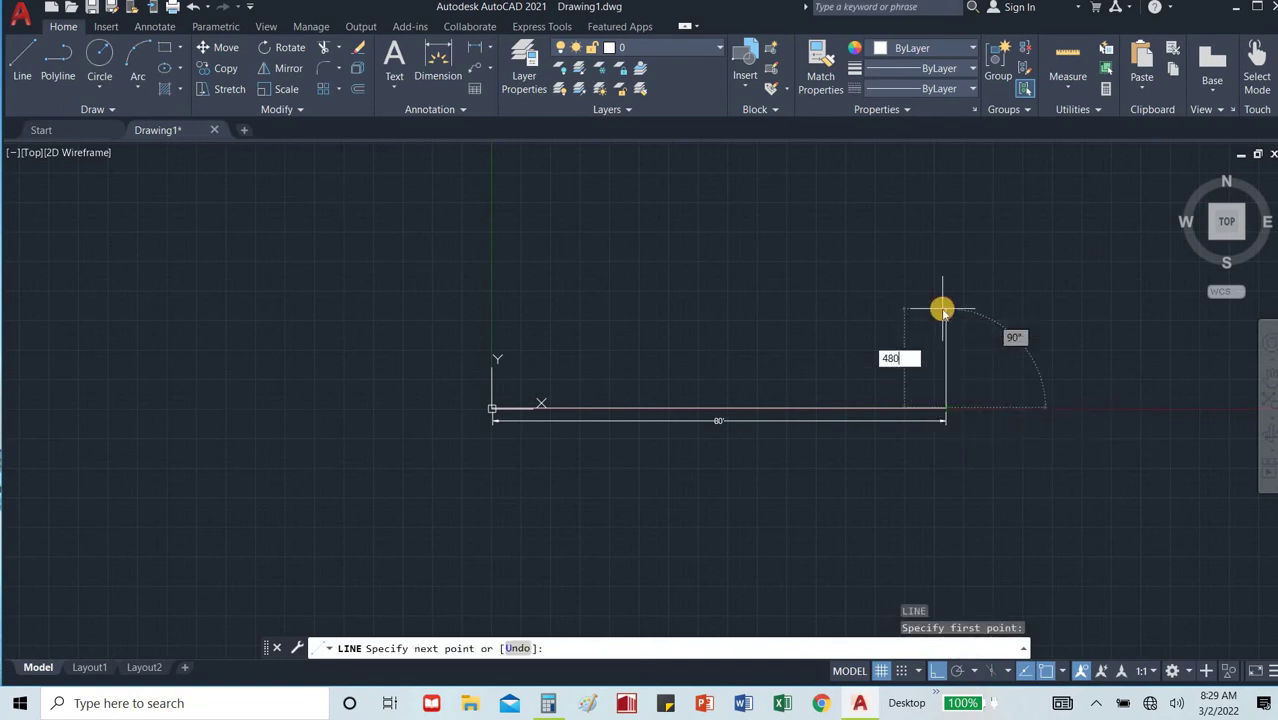
pyautogui.write('0')
pyautogui.press('Return')
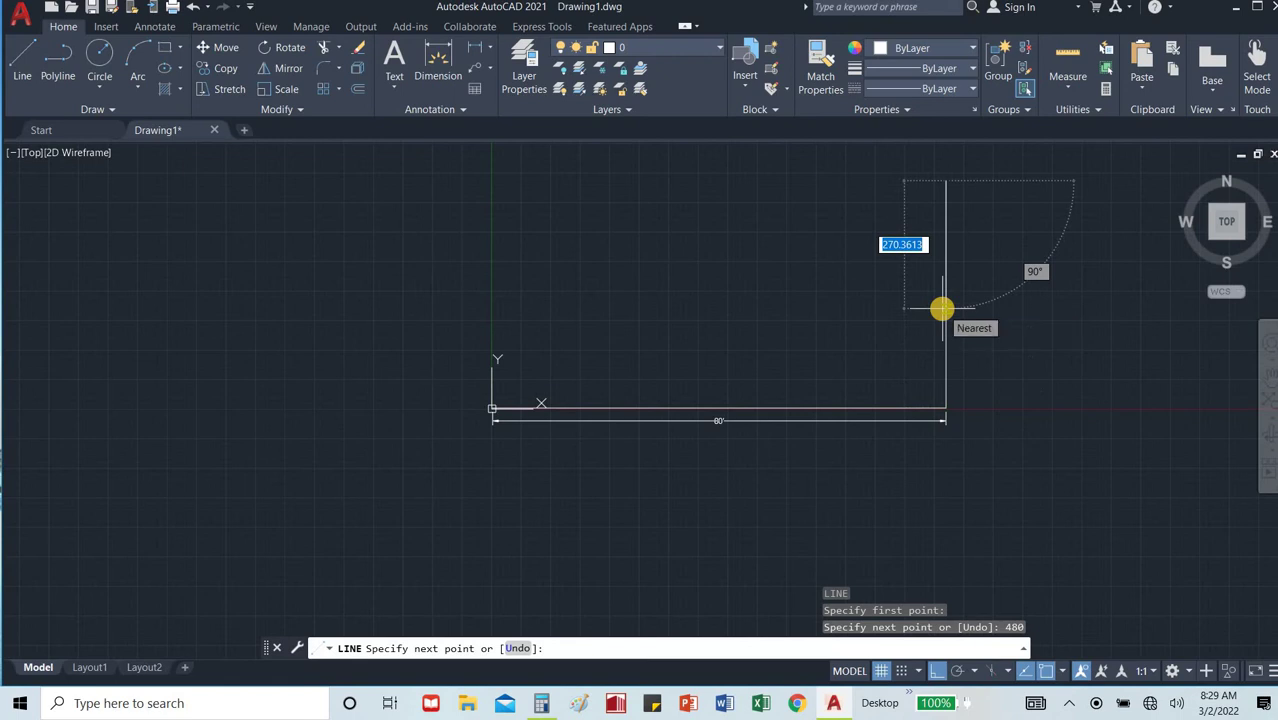
pyautogui.press('Escape')
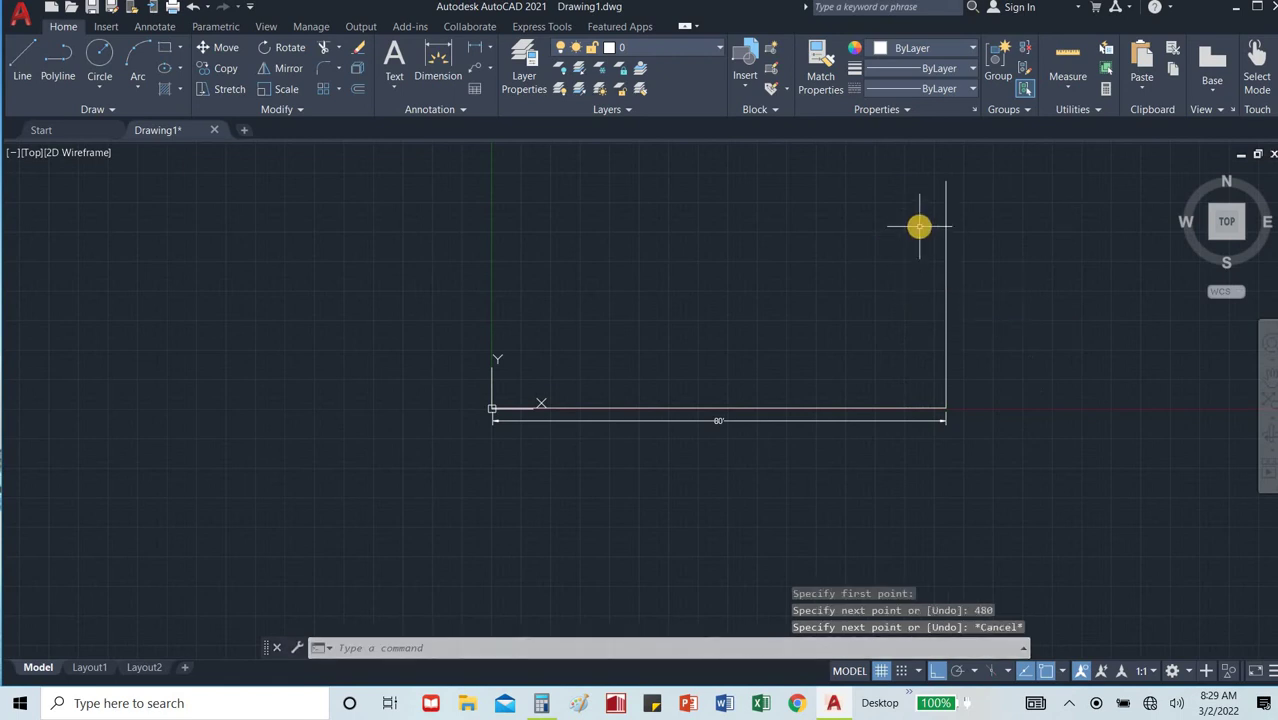
# Draw a horizontal line leftward from the top of the right vertical line, extending past the left end of the bottom line.
pyautogui.write('l')
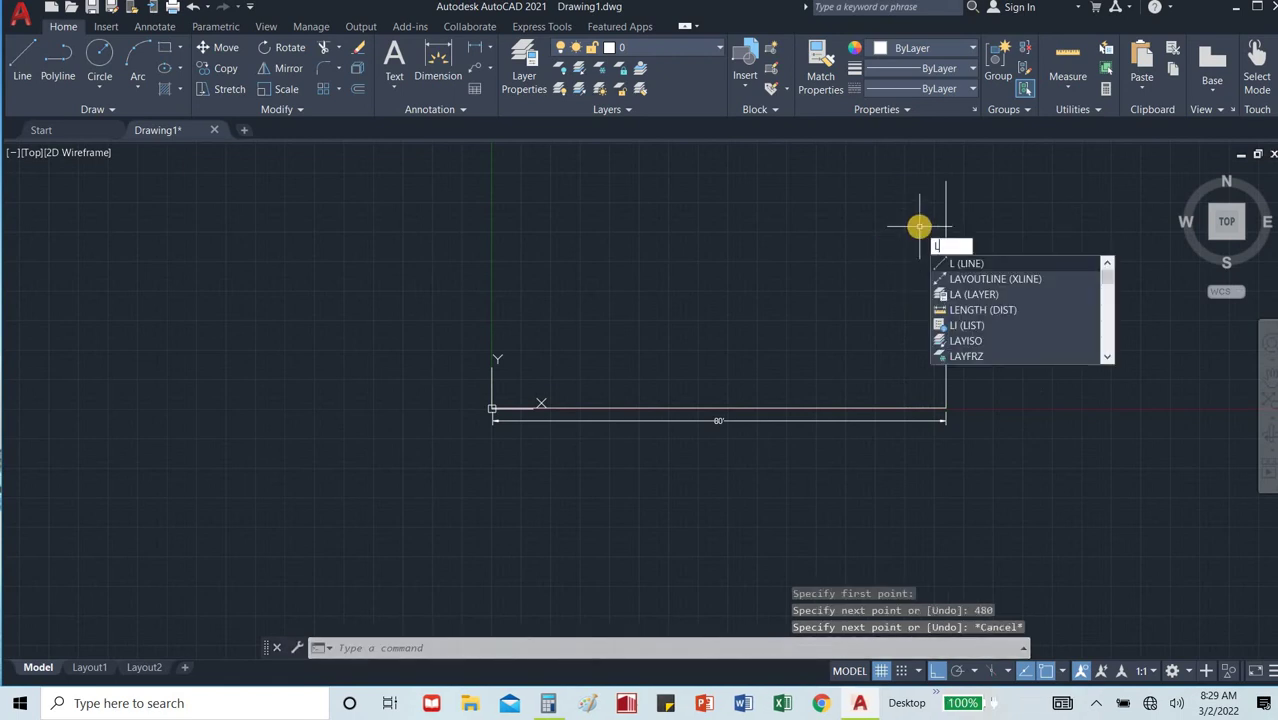
pyautogui.press('Return')
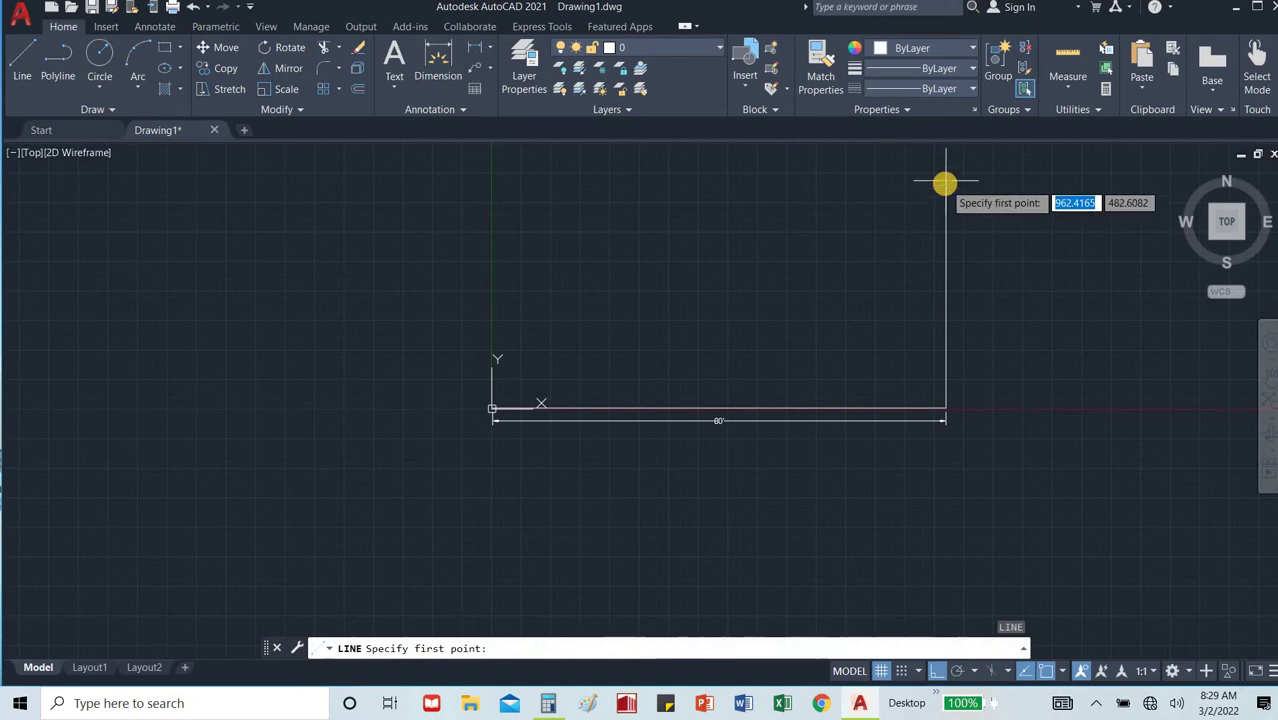
pyautogui.click(945, 184)
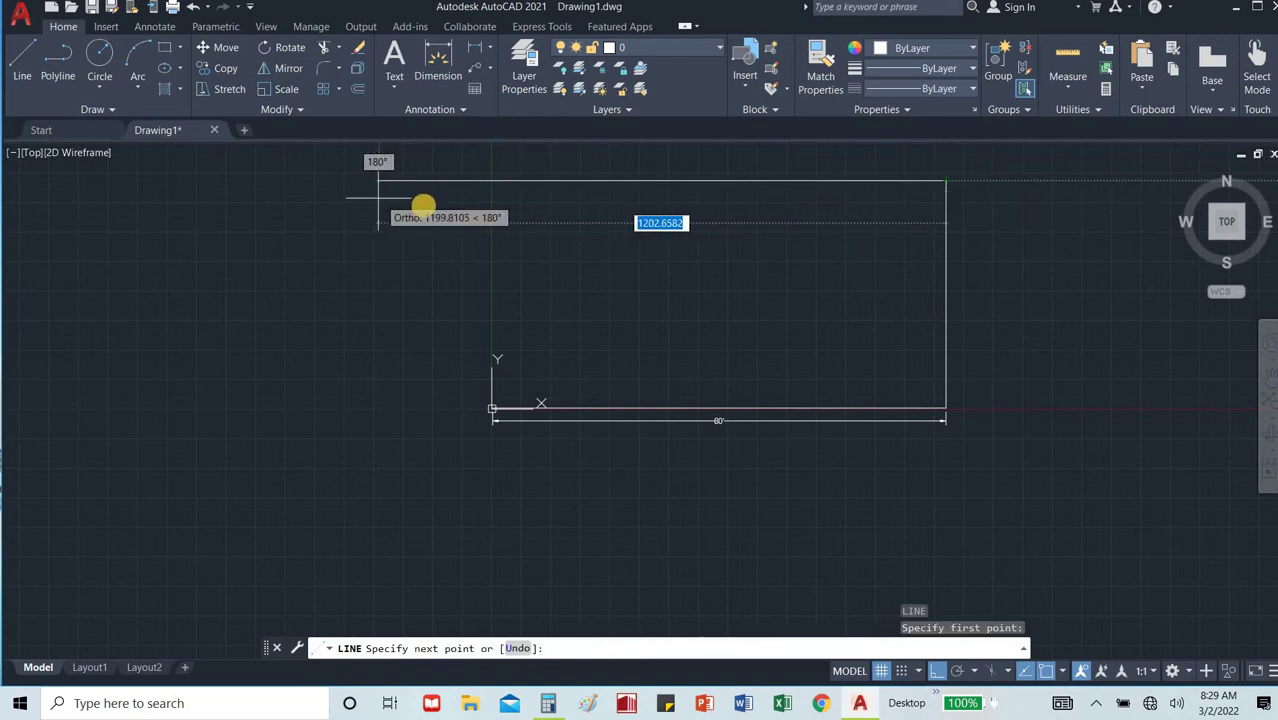
pyautogui.click(424, 204)
pyautogui.write('l')
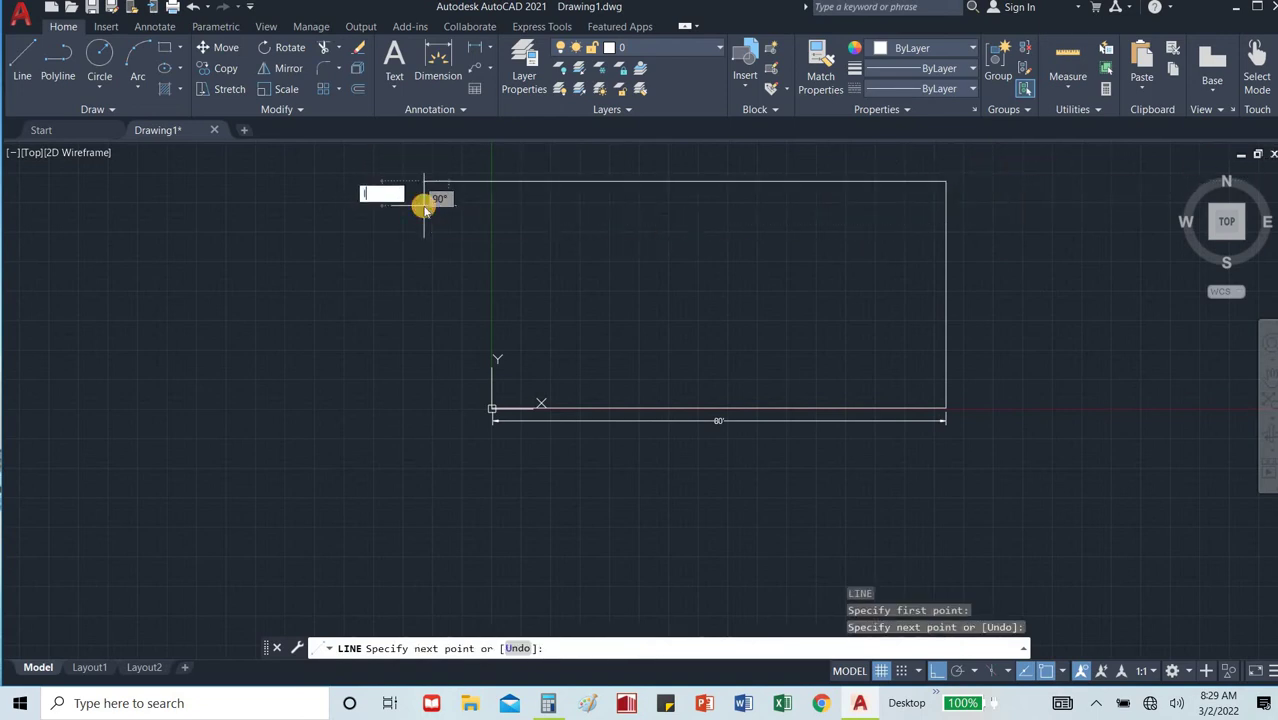
pyautogui.press('Return')
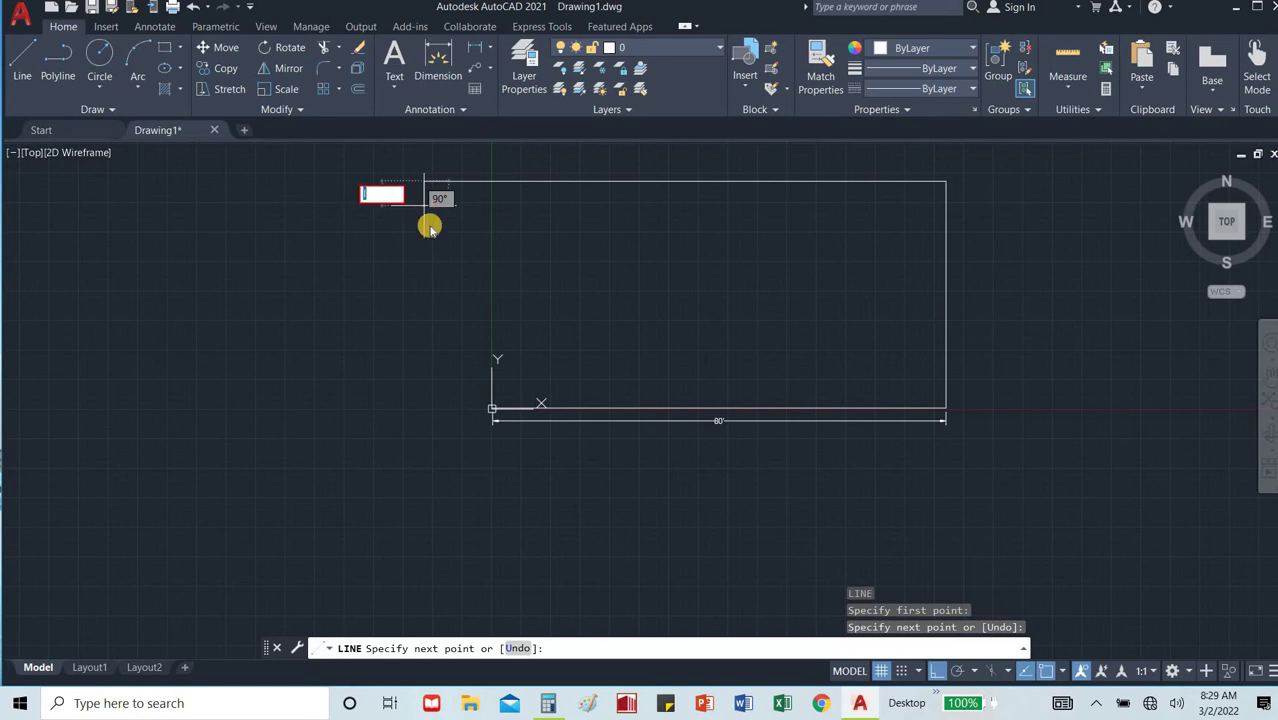
pyautogui.press('Escape')
pyautogui.press('Escape')
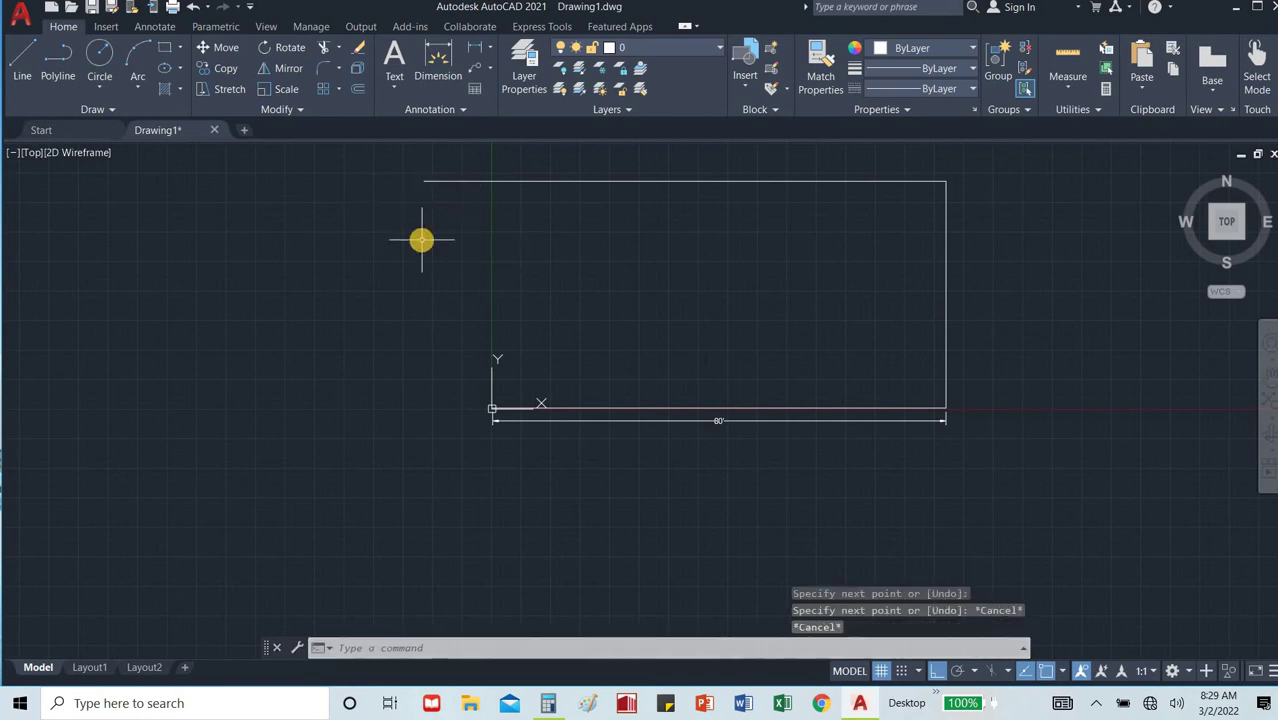
# Draw a vertical line about 530 units long upward from the bottom line's left end, crossing the upper horizontal line.
pyautogui.write('l')
pyautogui.press('Return')
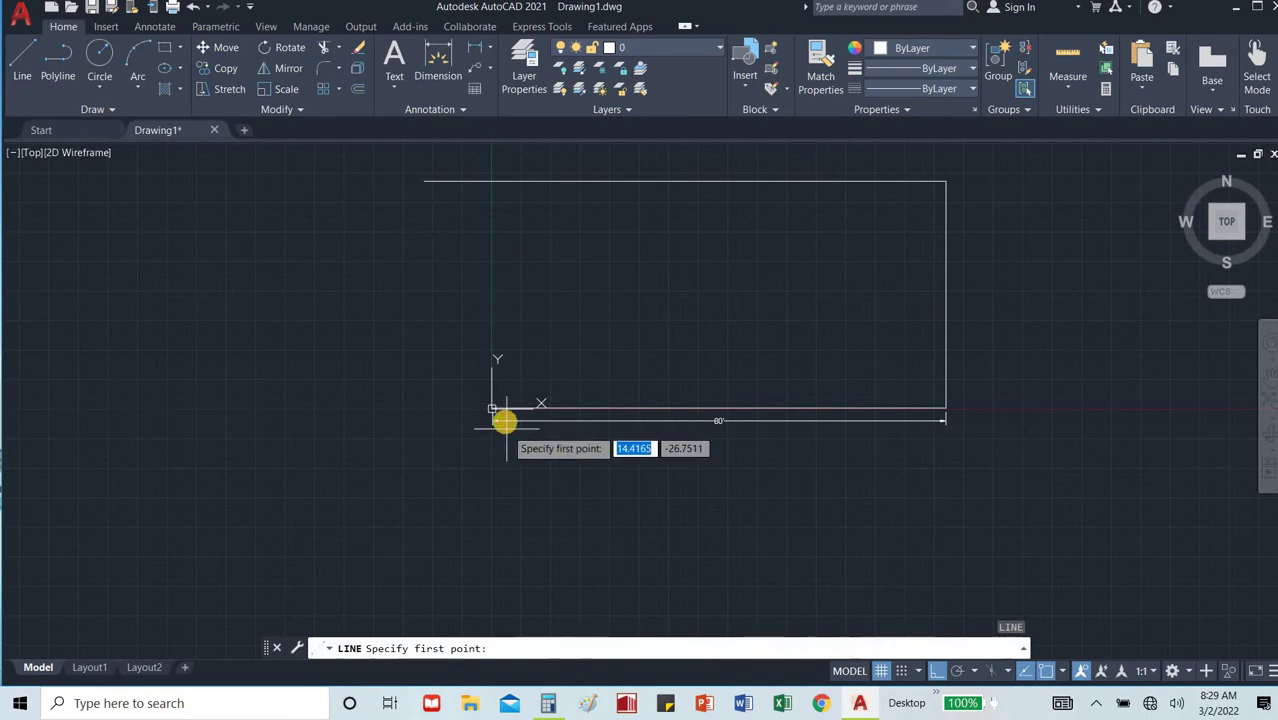
pyautogui.scroll(4, 504, 421)
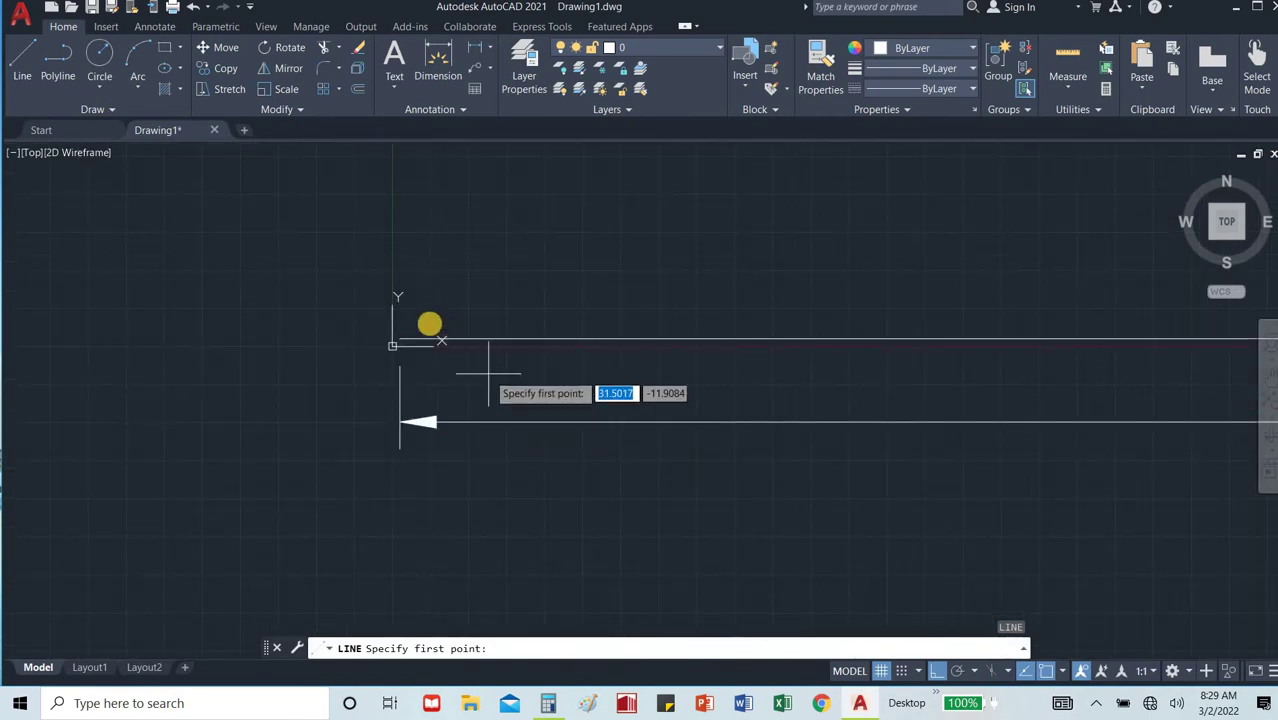
pyautogui.click(400, 340)
pyautogui.scroll(-3, 400, 340)
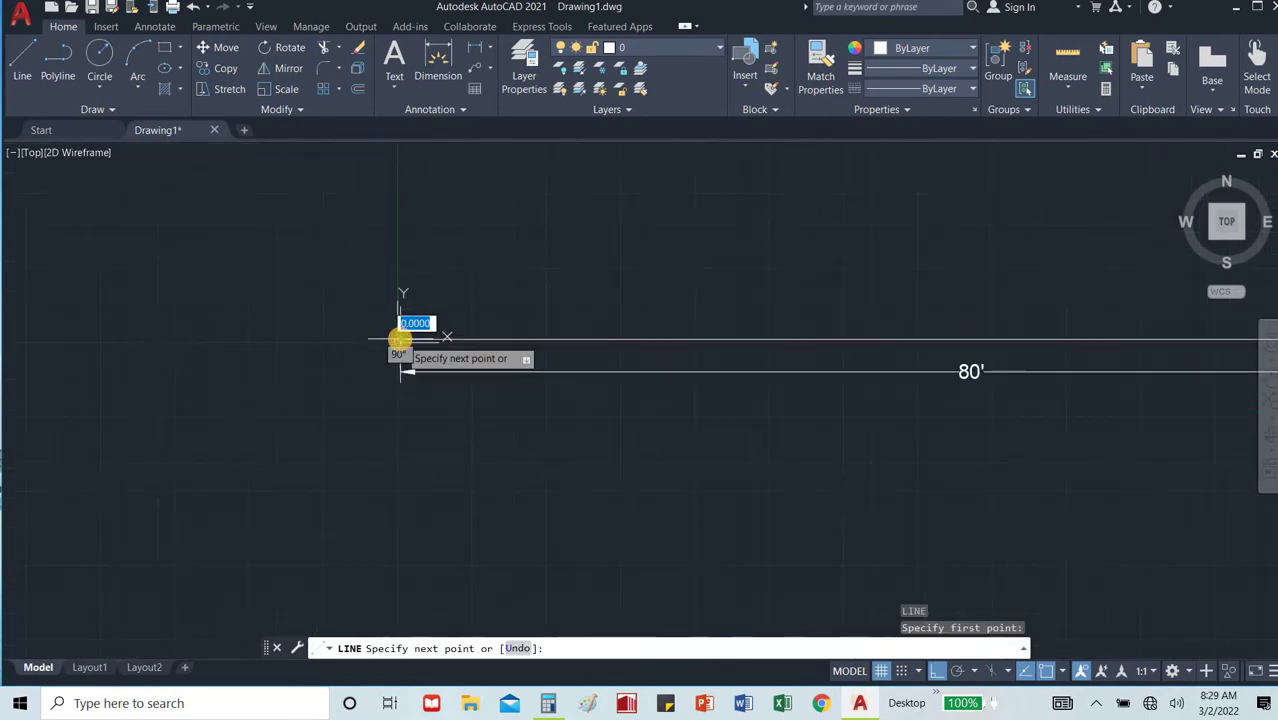
pyautogui.scroll(-4, 400, 340)
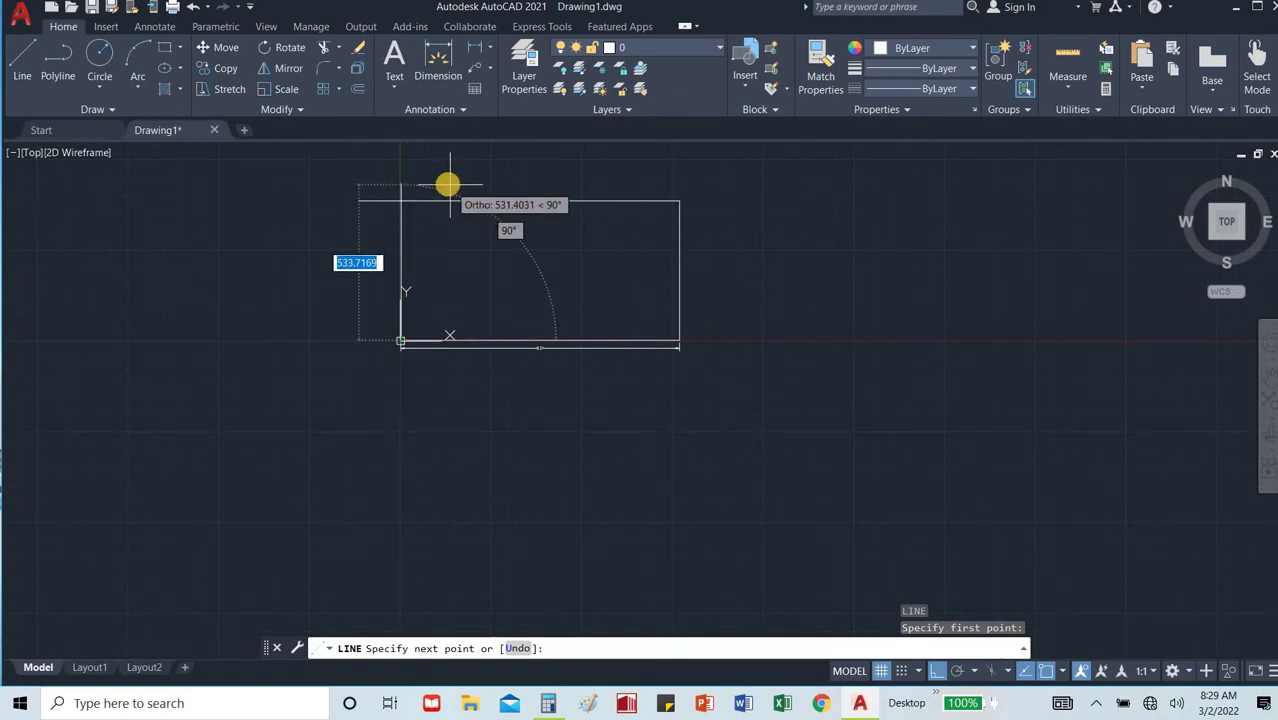
pyautogui.click(448, 184)
pyautogui.press('Escape')
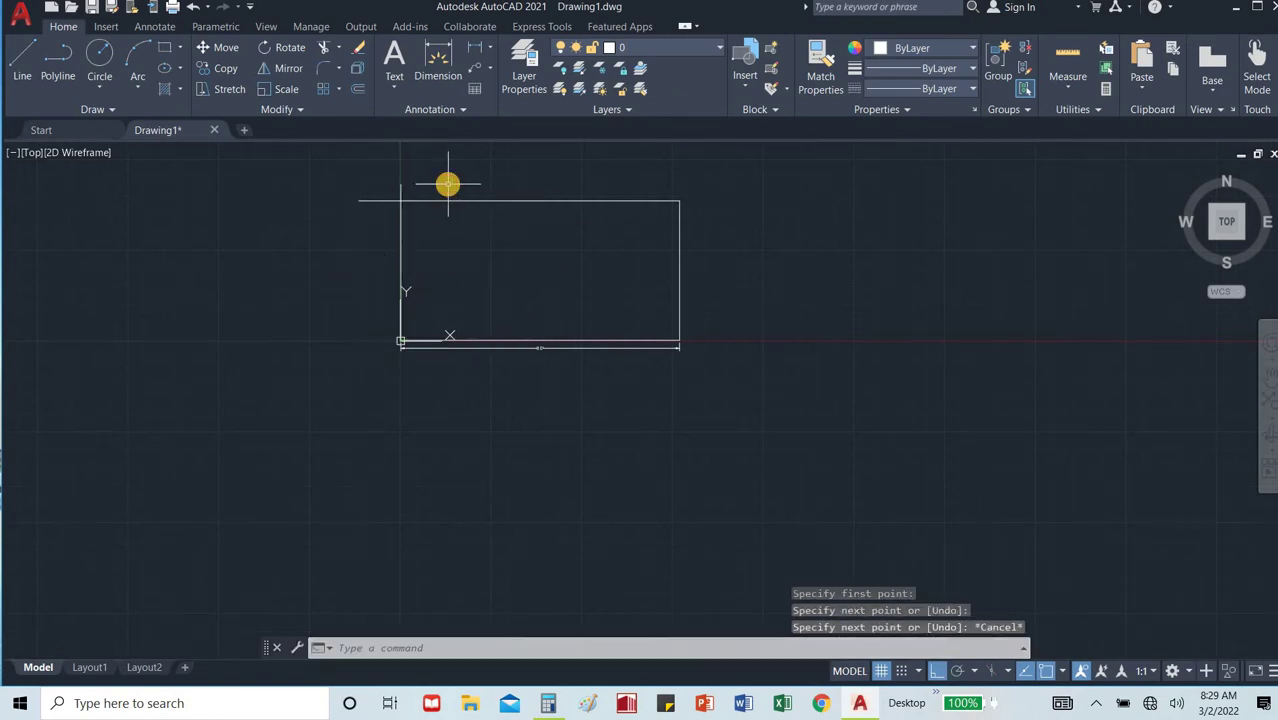
# Trim the overhanging ends of the top and left lines at their intersection to close the rectangle's upper-left corner.
pyautogui.write('tr')
pyautogui.press('Return')
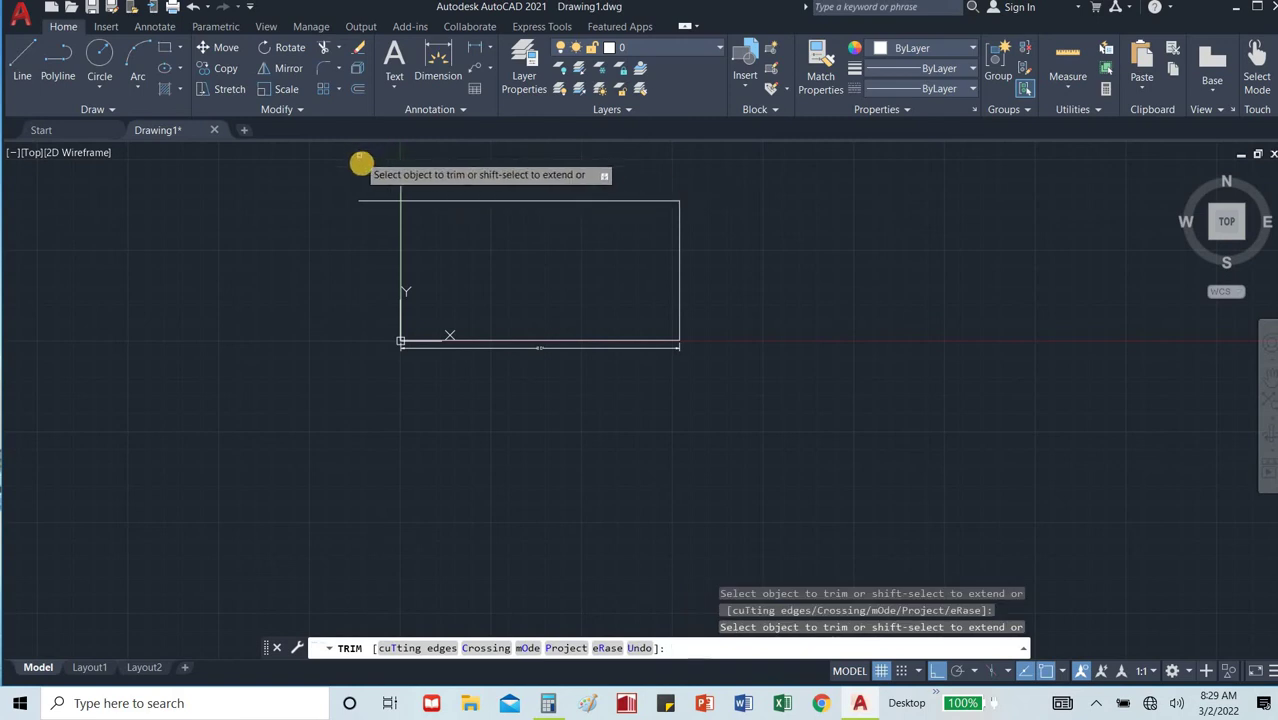
pyautogui.click(383, 202)
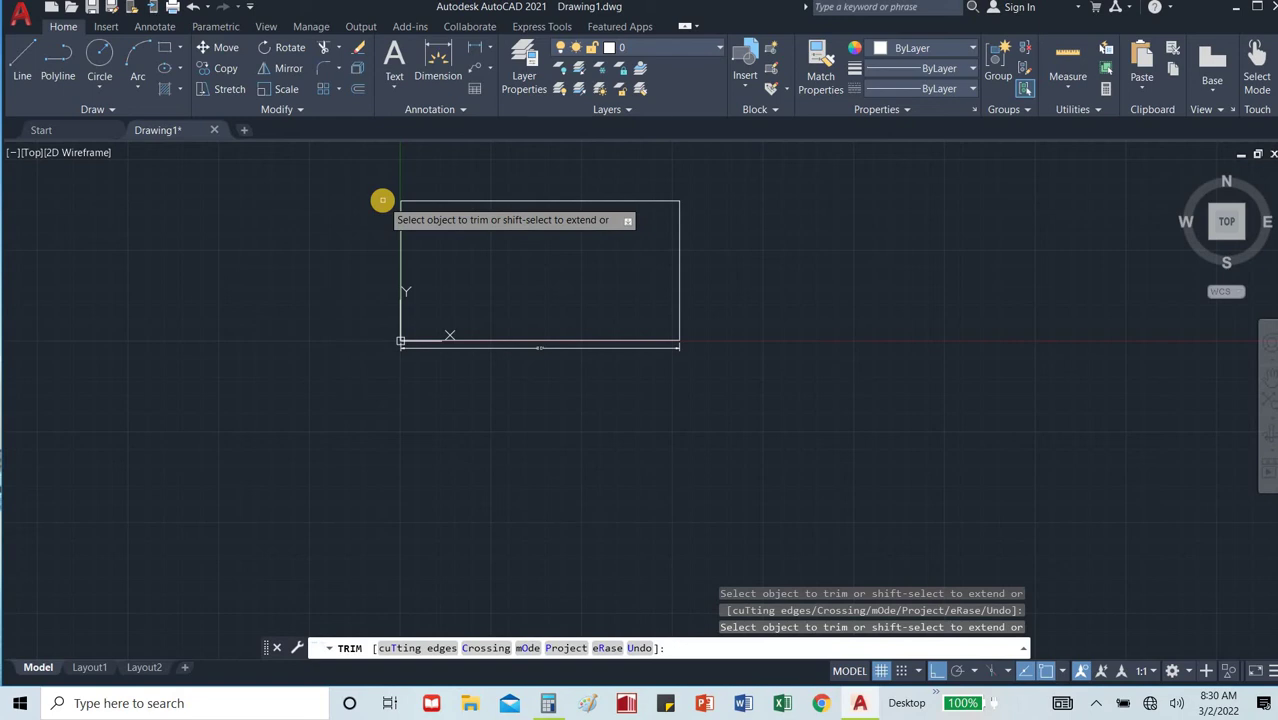
pyautogui.press('Escape')
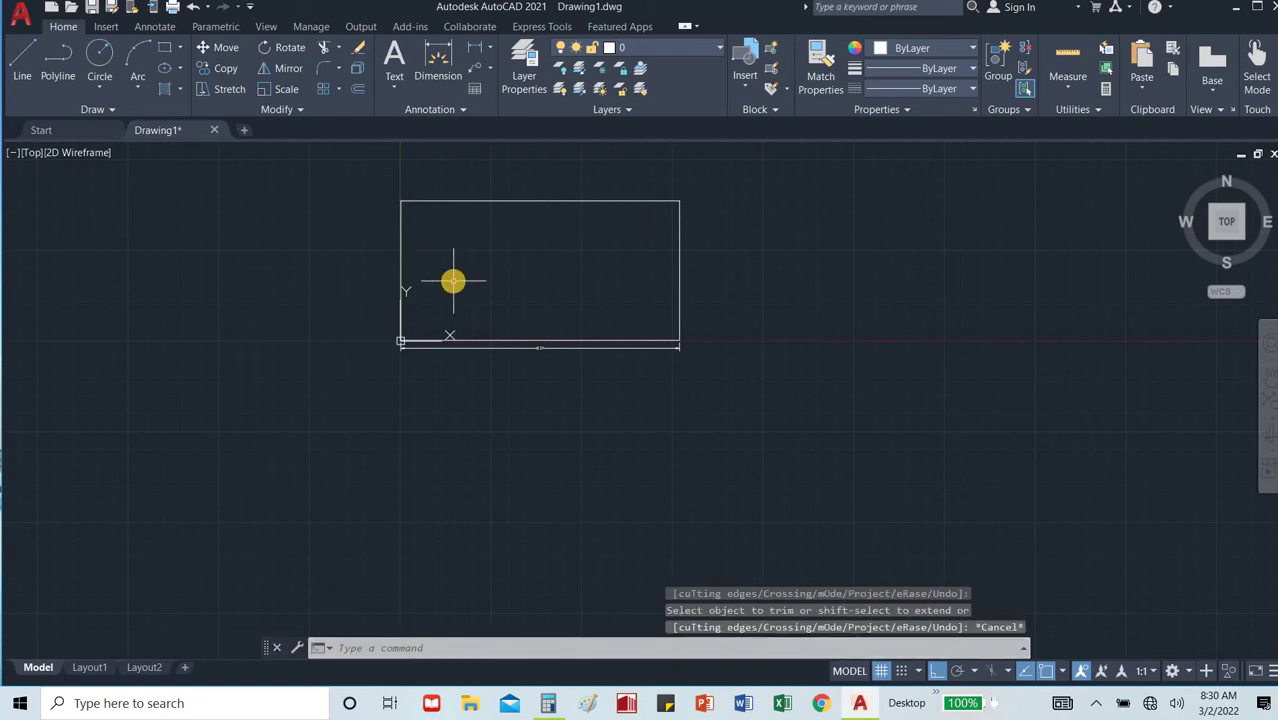
# Add a vertical linear dimension between the endpoints of the rectangle's right side, placing it just outside that side.
pyautogui.write('DLI')
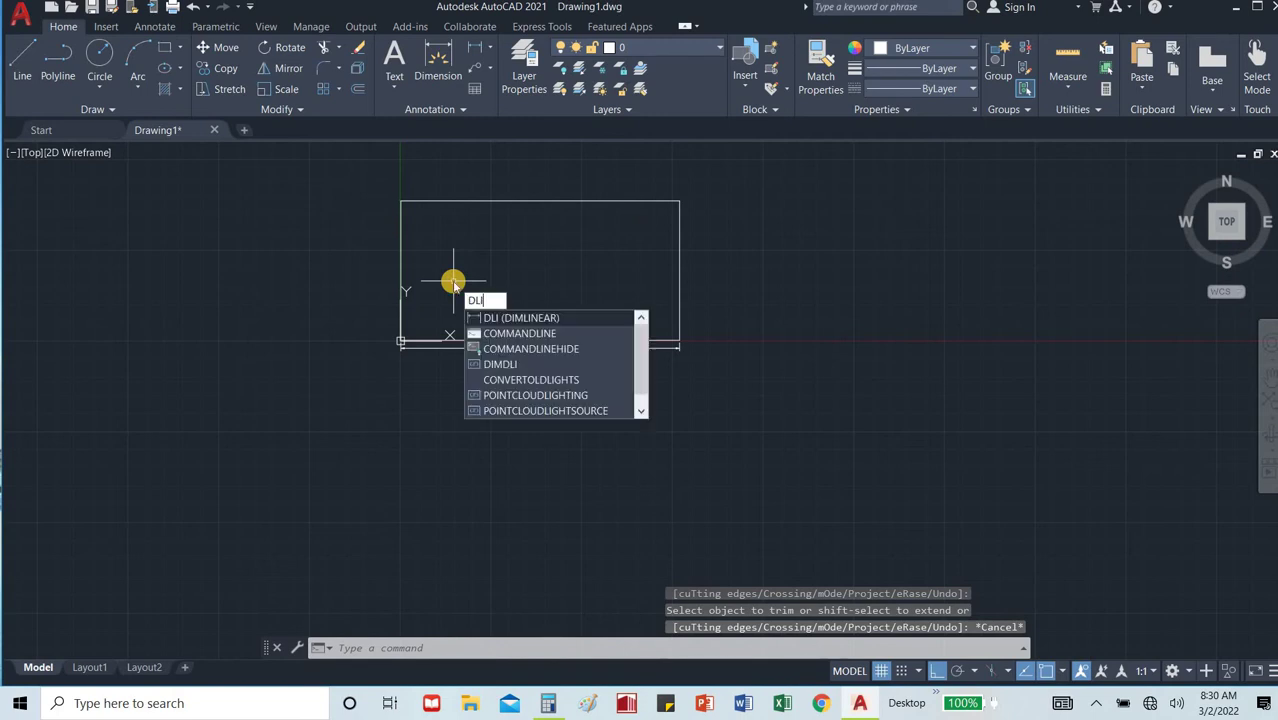
pyautogui.press('Return')
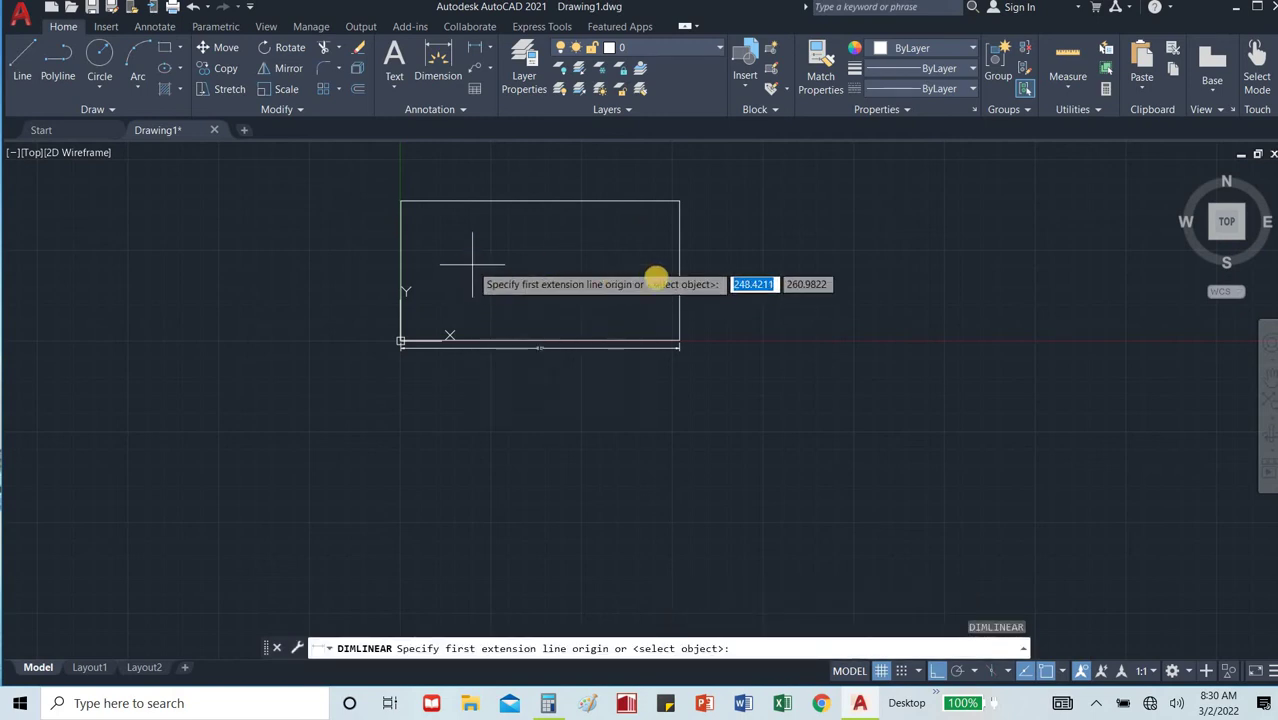
pyautogui.click(679, 201)
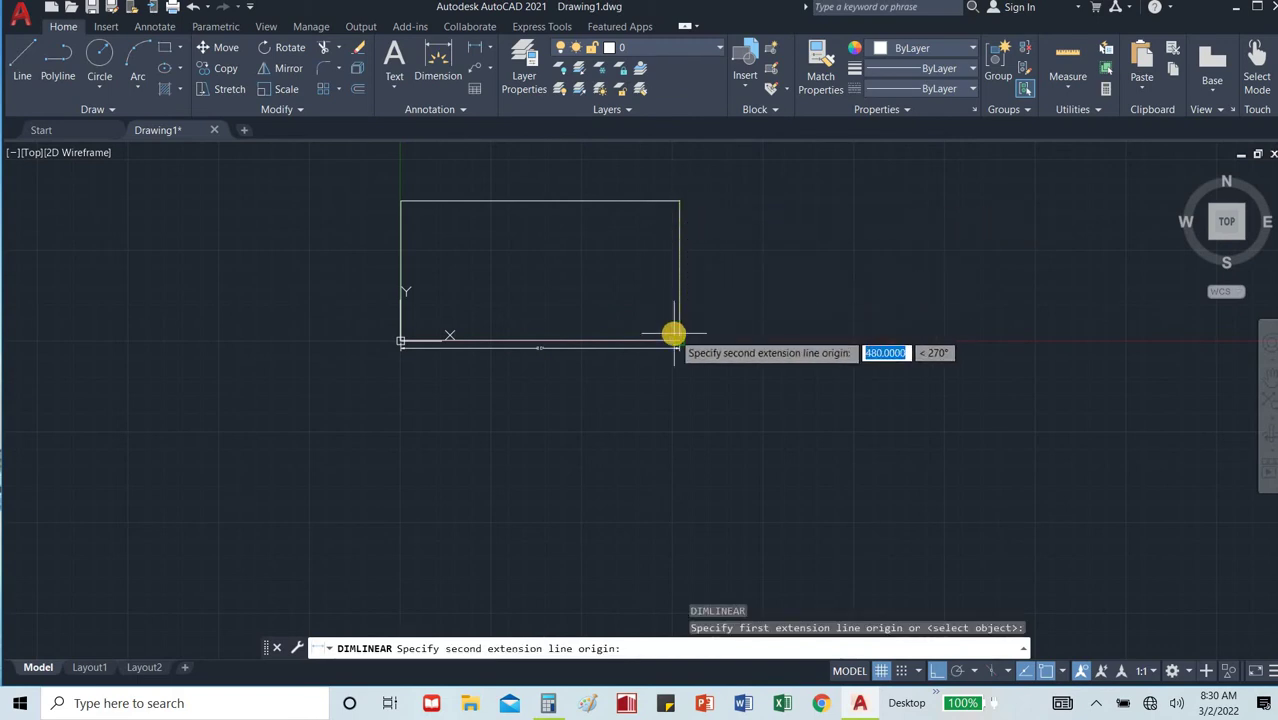
pyautogui.scroll(4, 674, 333)
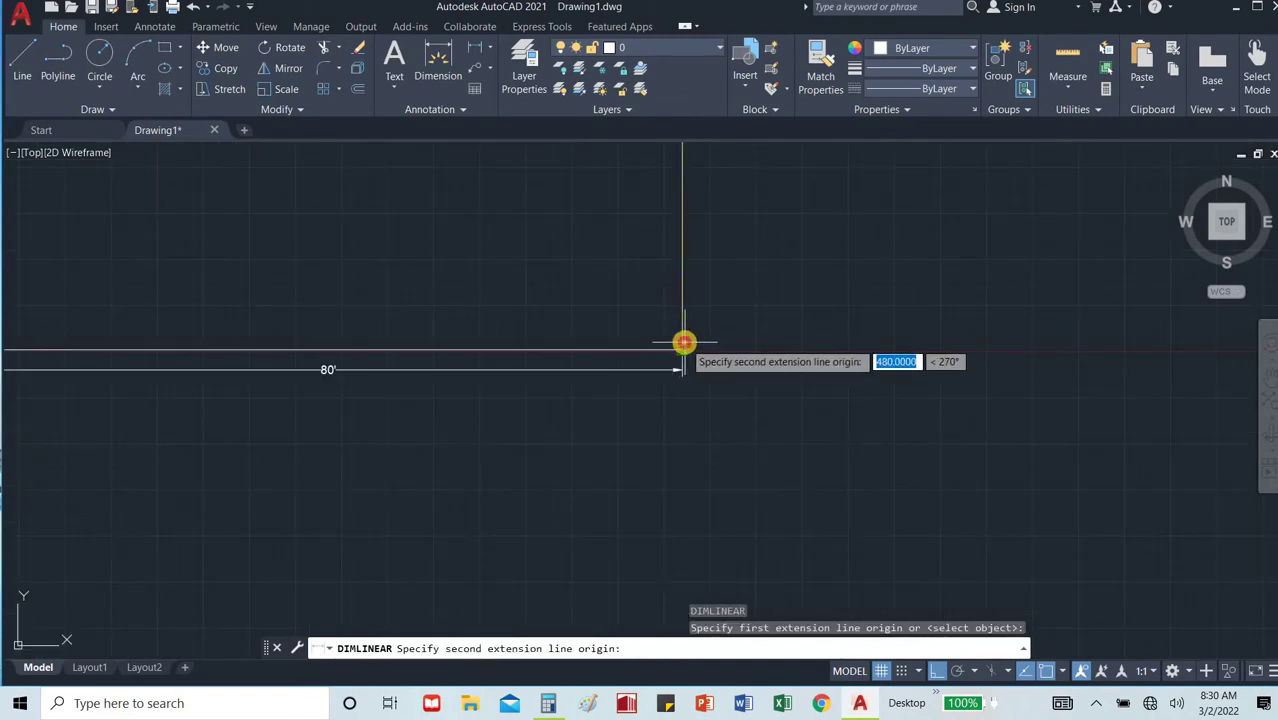
pyautogui.click(683, 342)
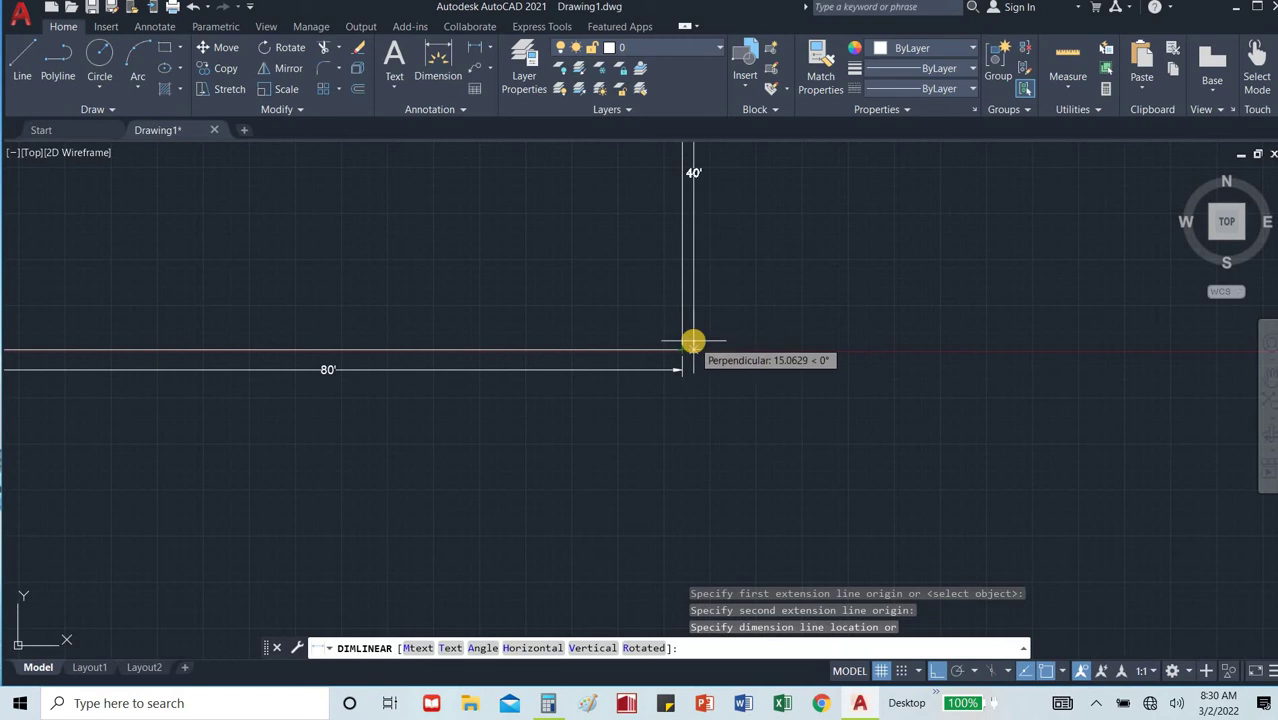
pyautogui.click(693, 342)
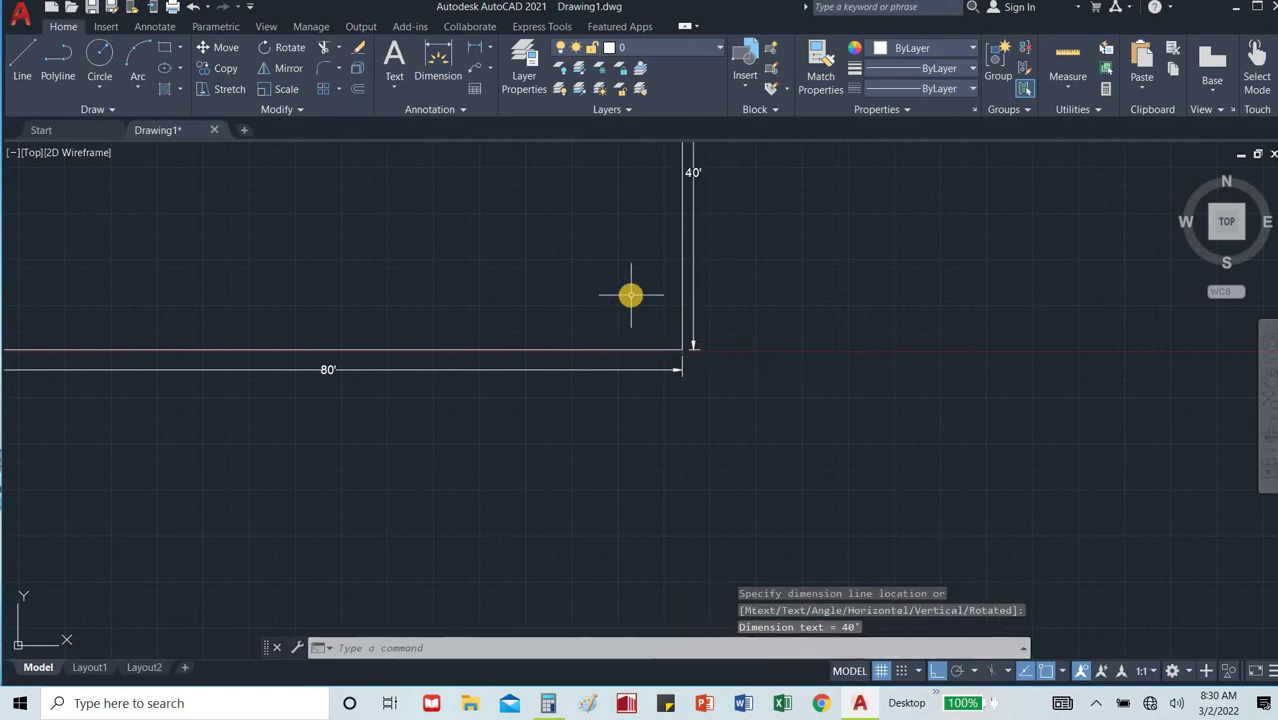
pyautogui.scroll(-2, 630, 295)
pyautogui.scroll(-2, 630, 292)
pyautogui.scroll(2, 595, 248)
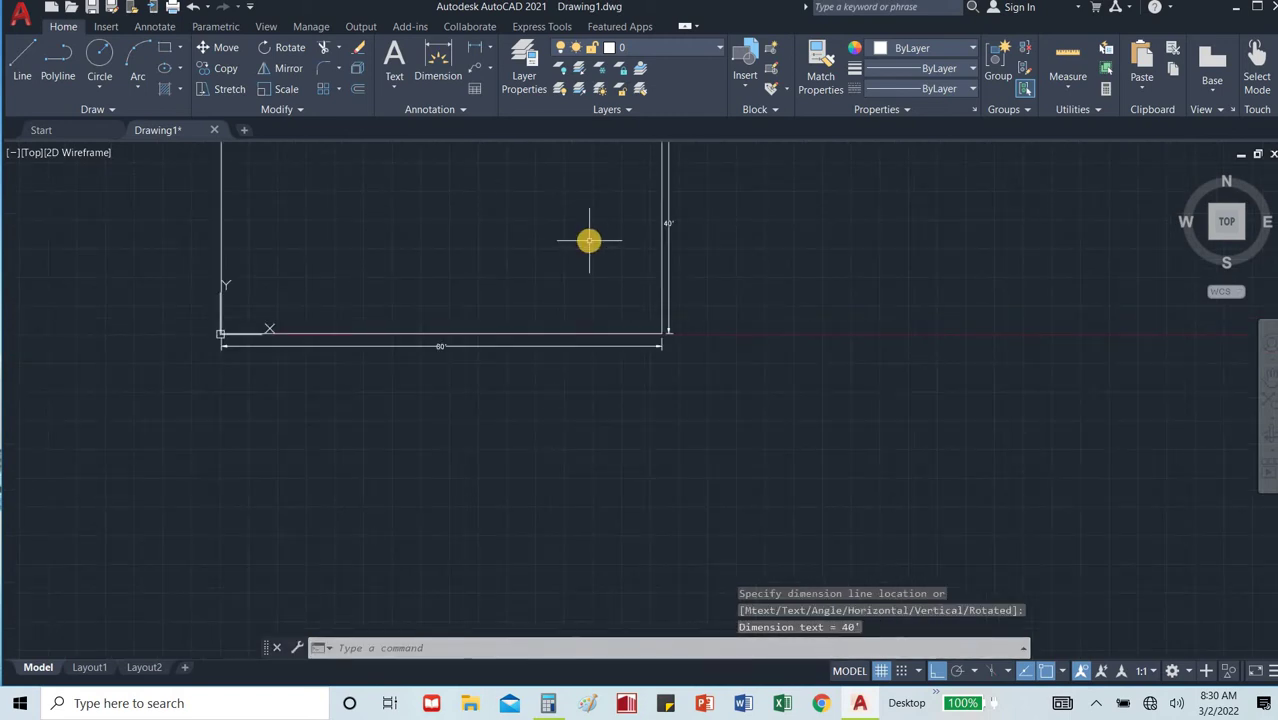
pyautogui.scroll(-2, 589, 271)
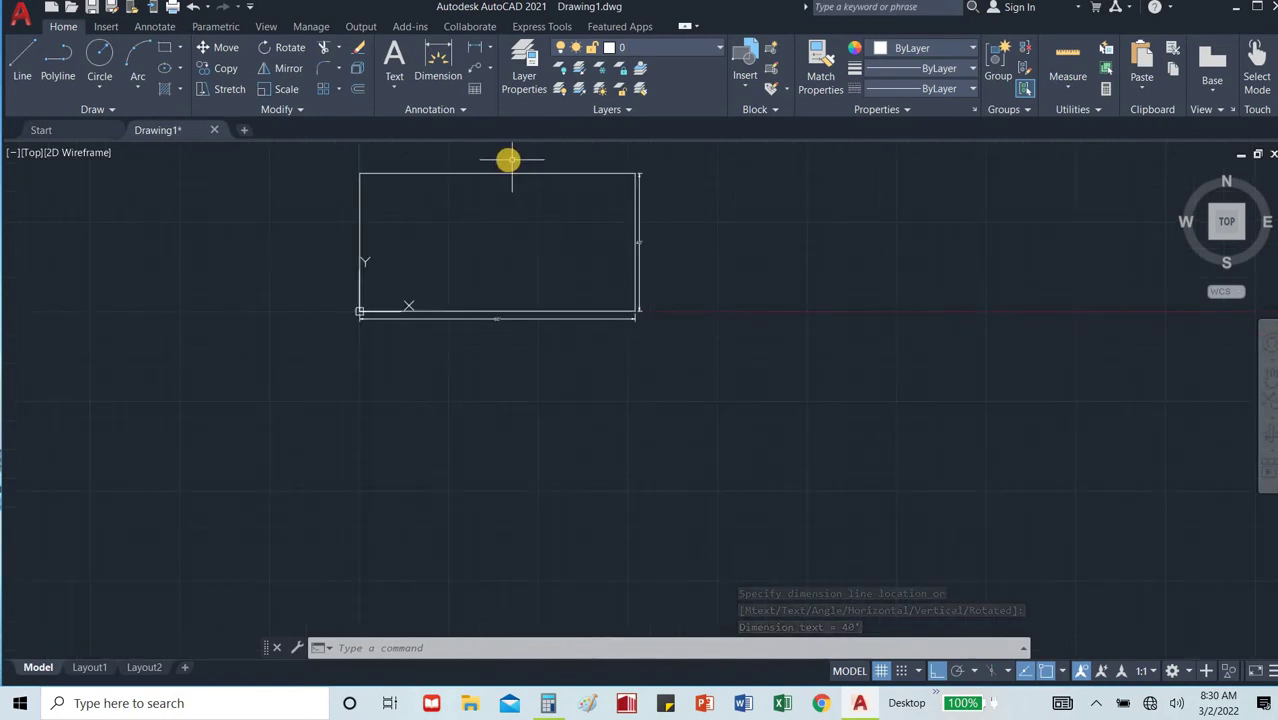
# Create a new layer named "dims" and set its colour to red, index 10.
pyautogui.click(528, 74)
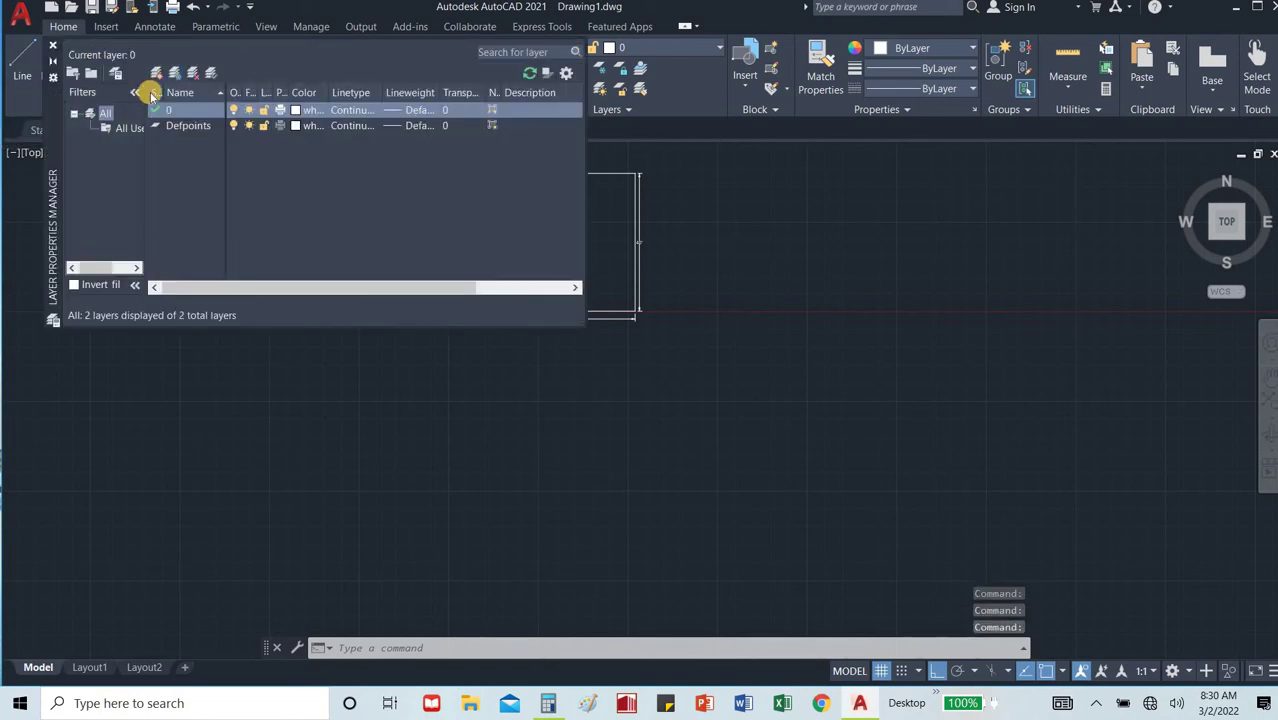
pyautogui.click(160, 73)
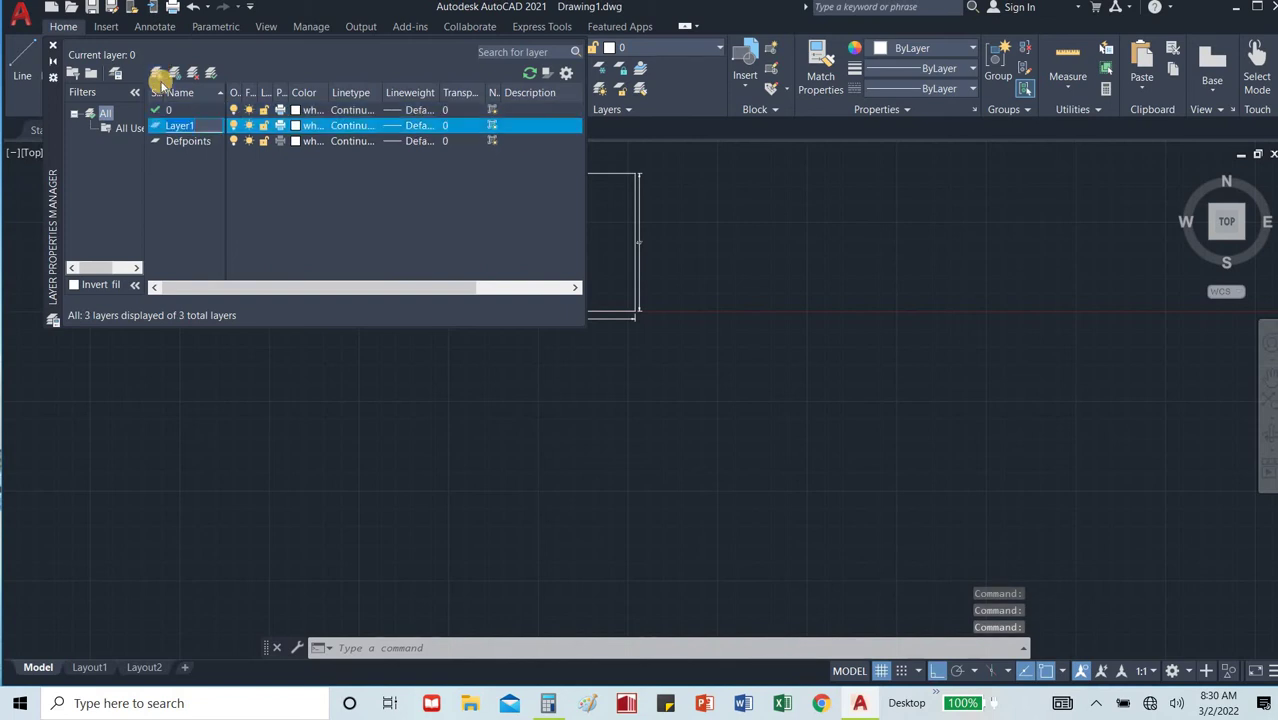
pyautogui.write('dims')
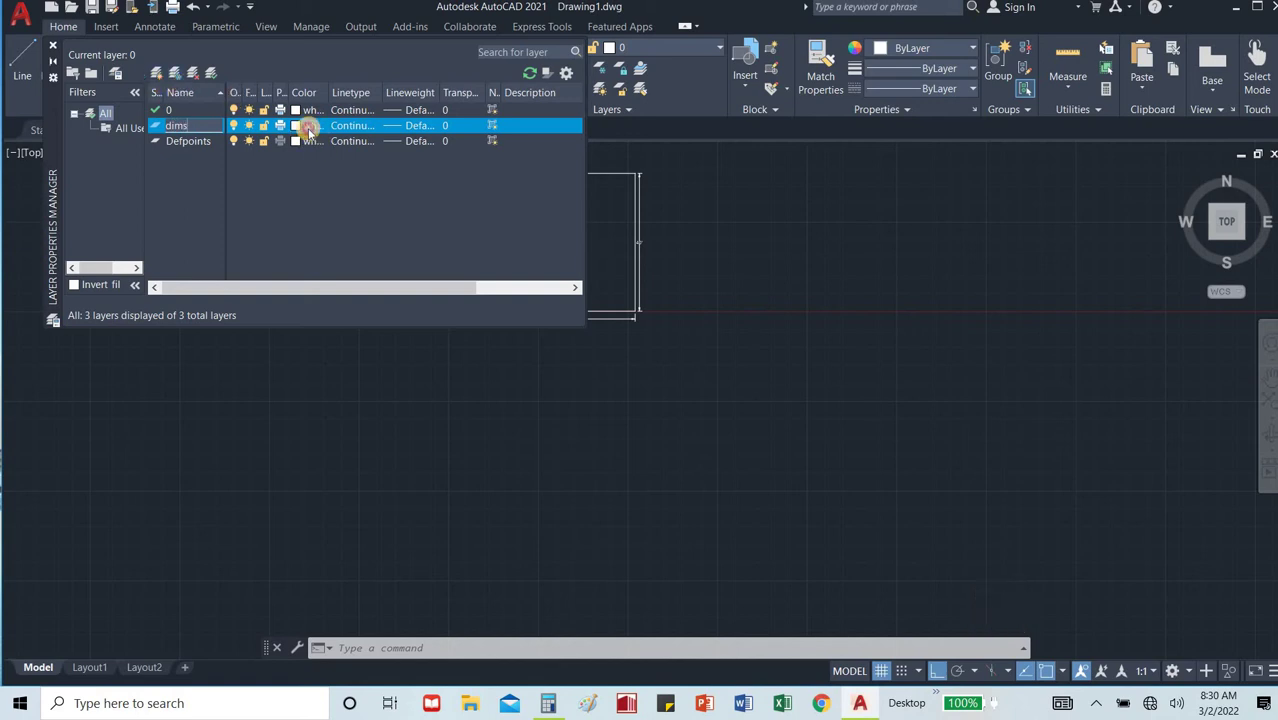
pyautogui.click(314, 131)
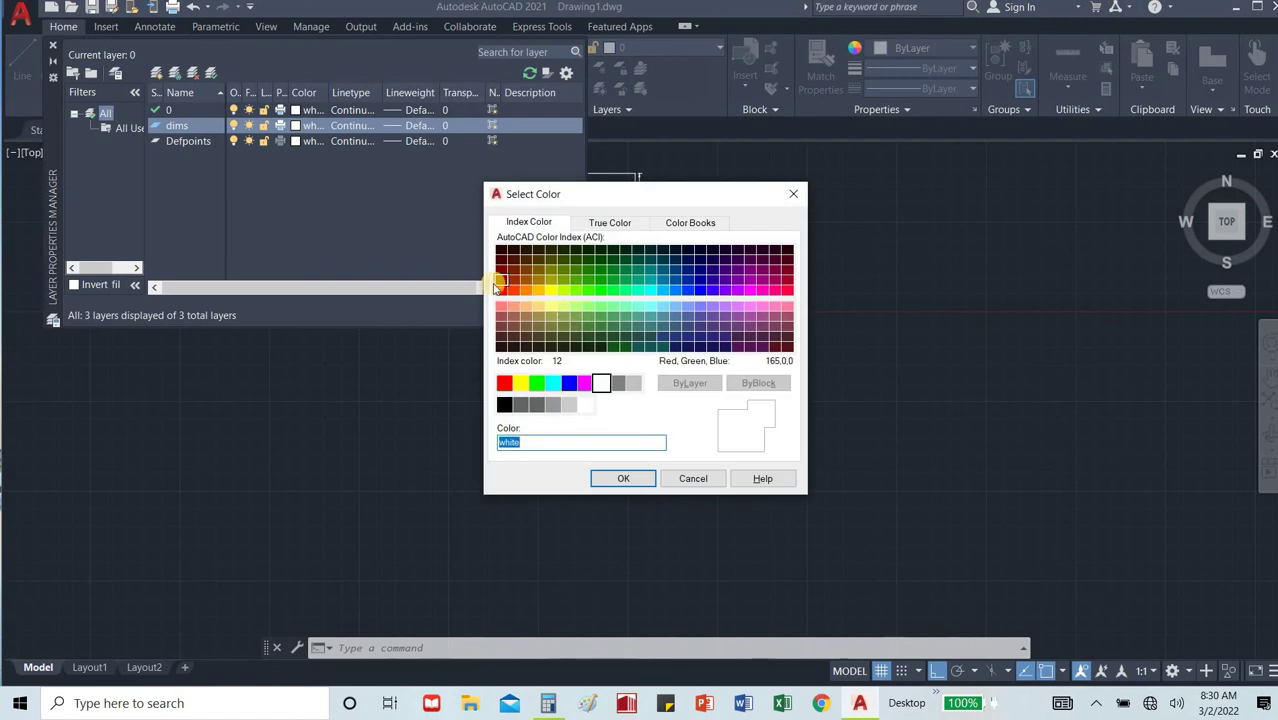
pyautogui.click(500, 290)
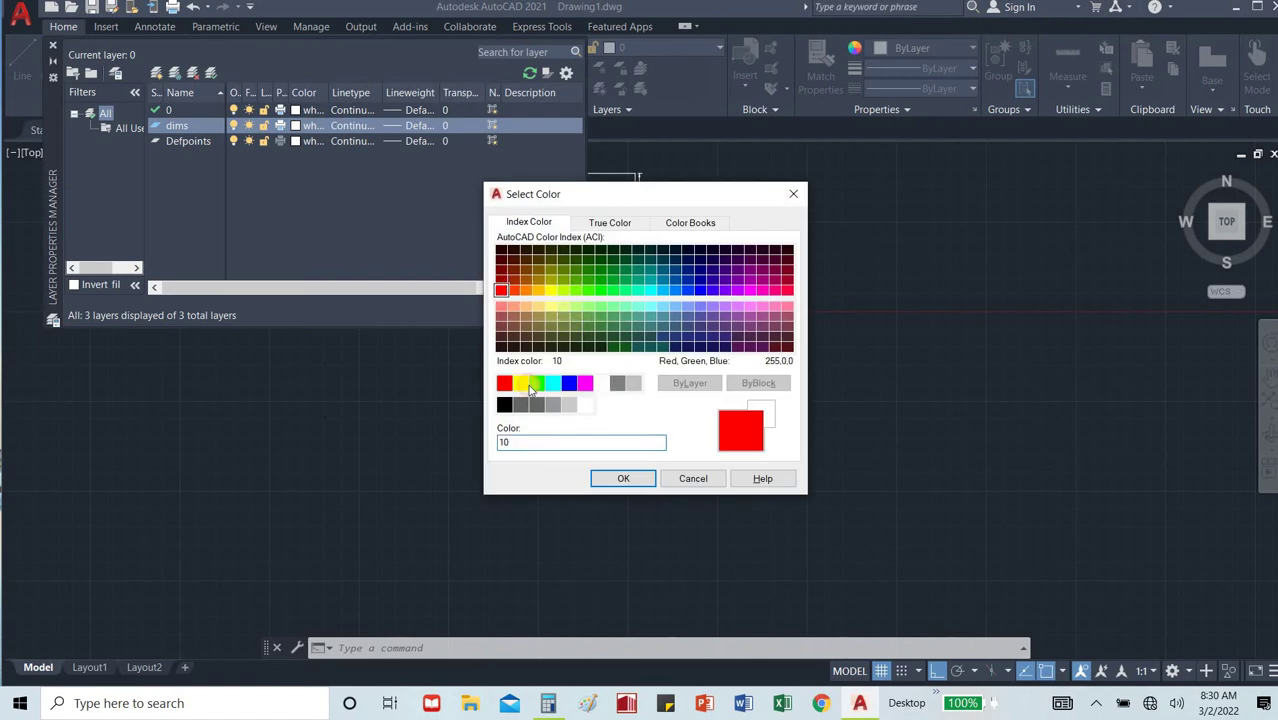
pyautogui.click(620, 475)
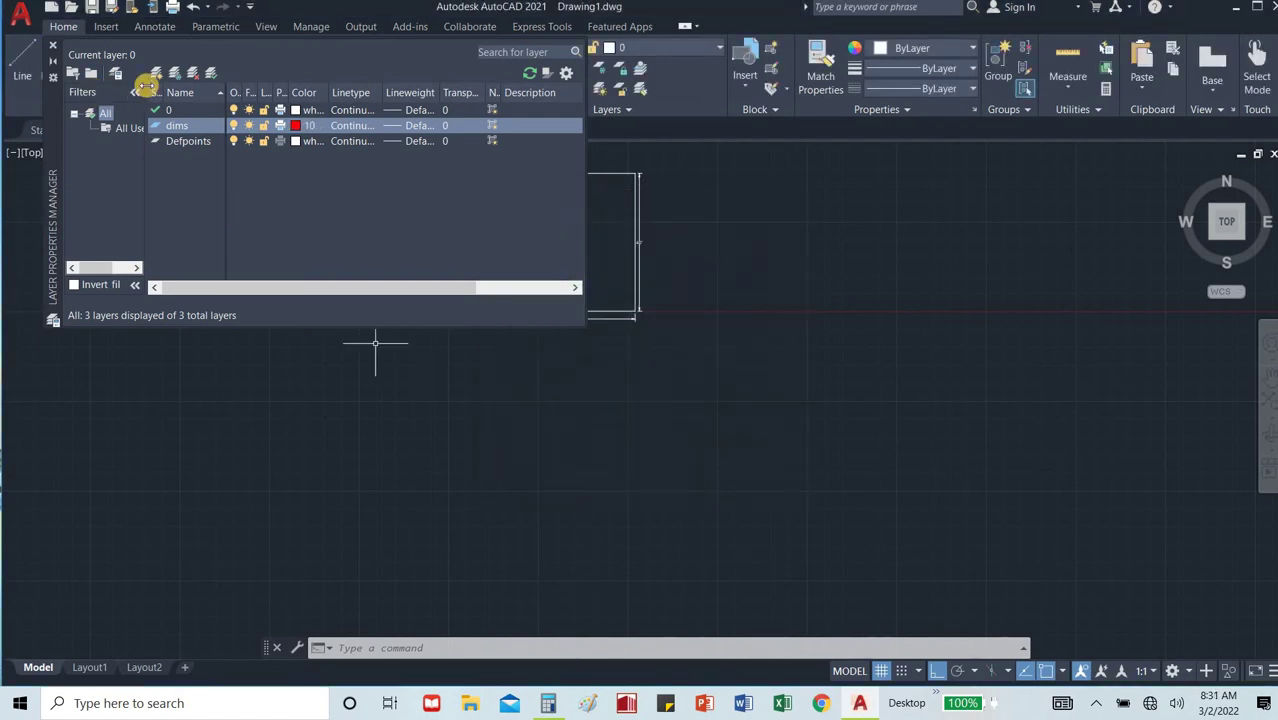
# Create a new layer named "win" and set its colour to blue, index 170.
pyautogui.click(157, 77)
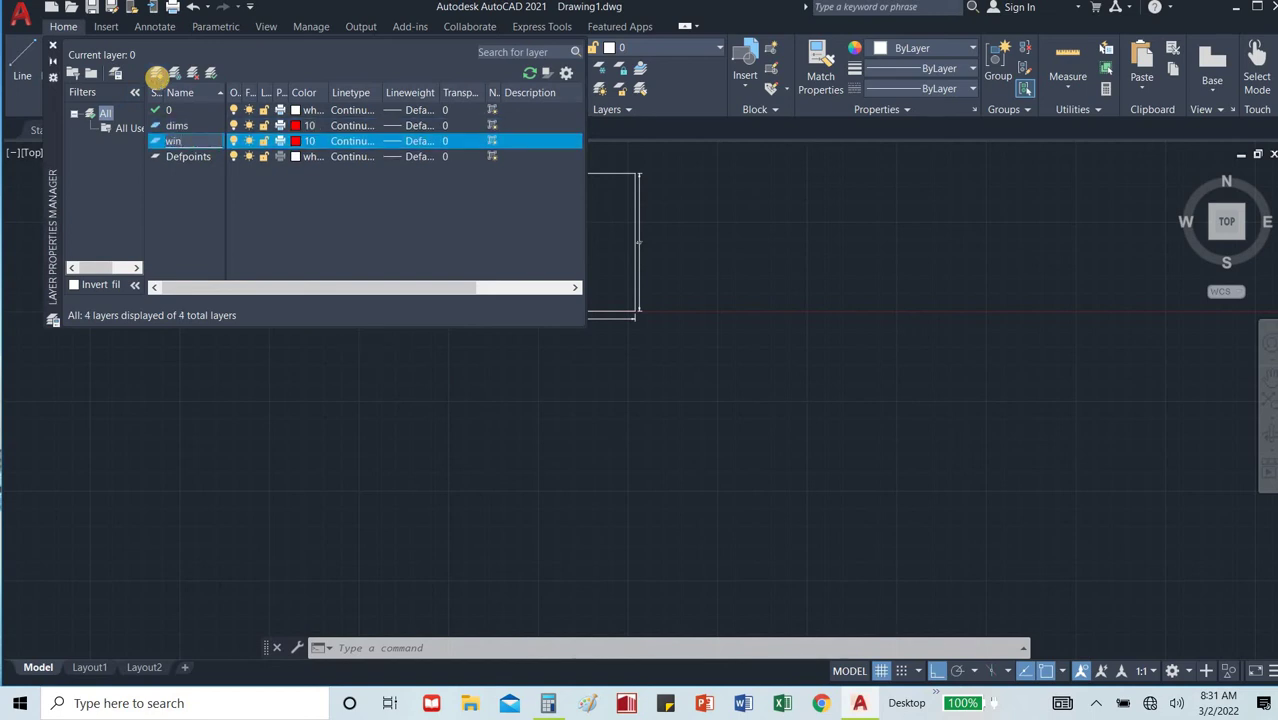
pyautogui.click(296, 141)
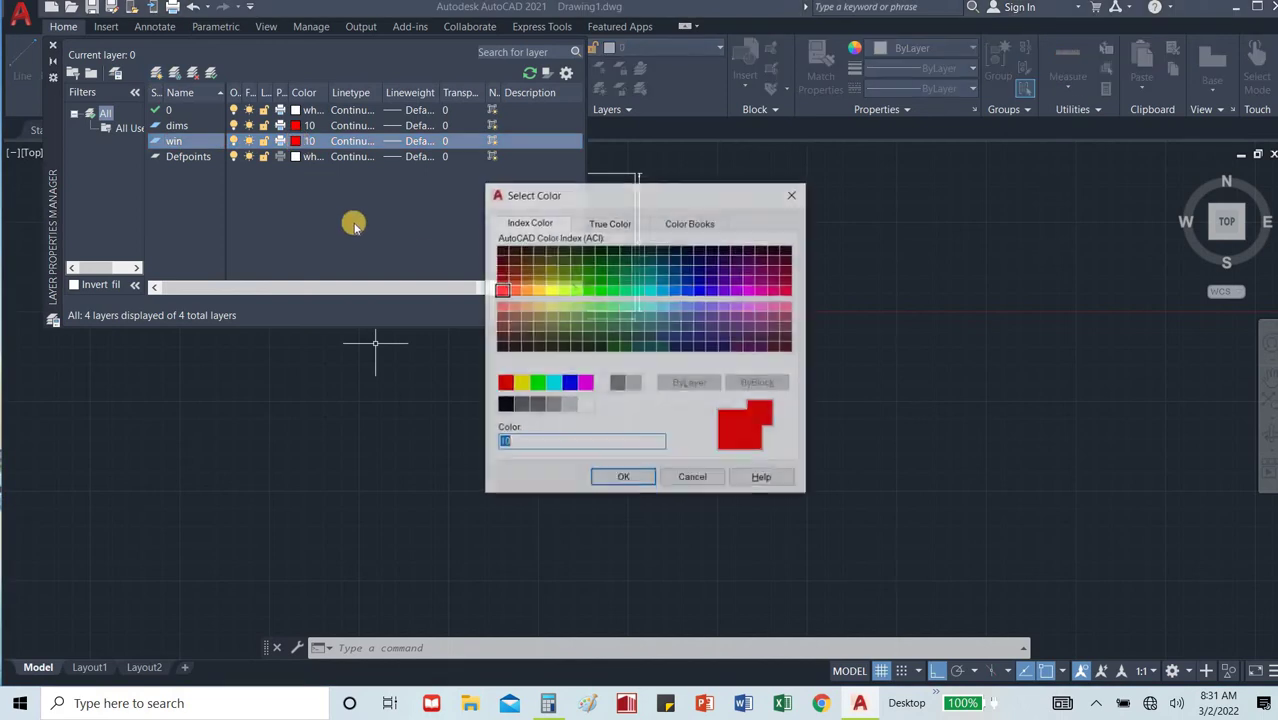
pyautogui.click(699, 291)
pyautogui.click(626, 476)
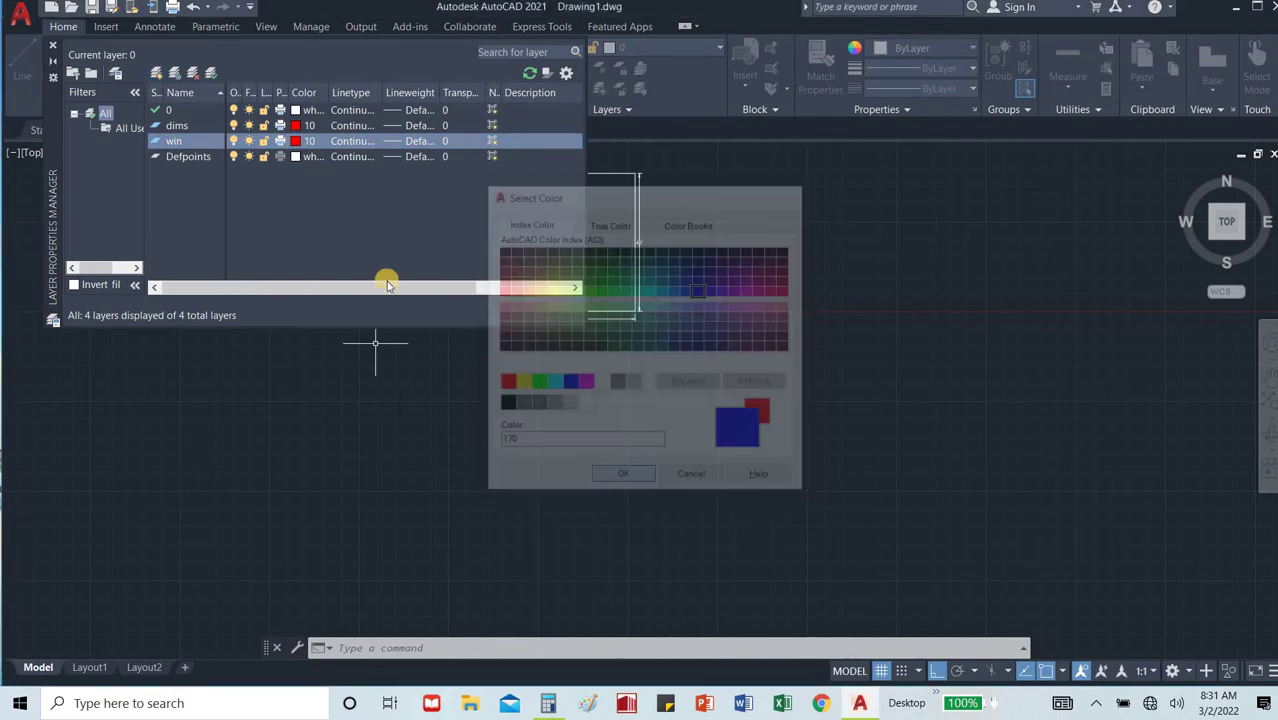
# Create a new layer named "door" and set its colour to brown, index 24.
pyautogui.click(157, 73)
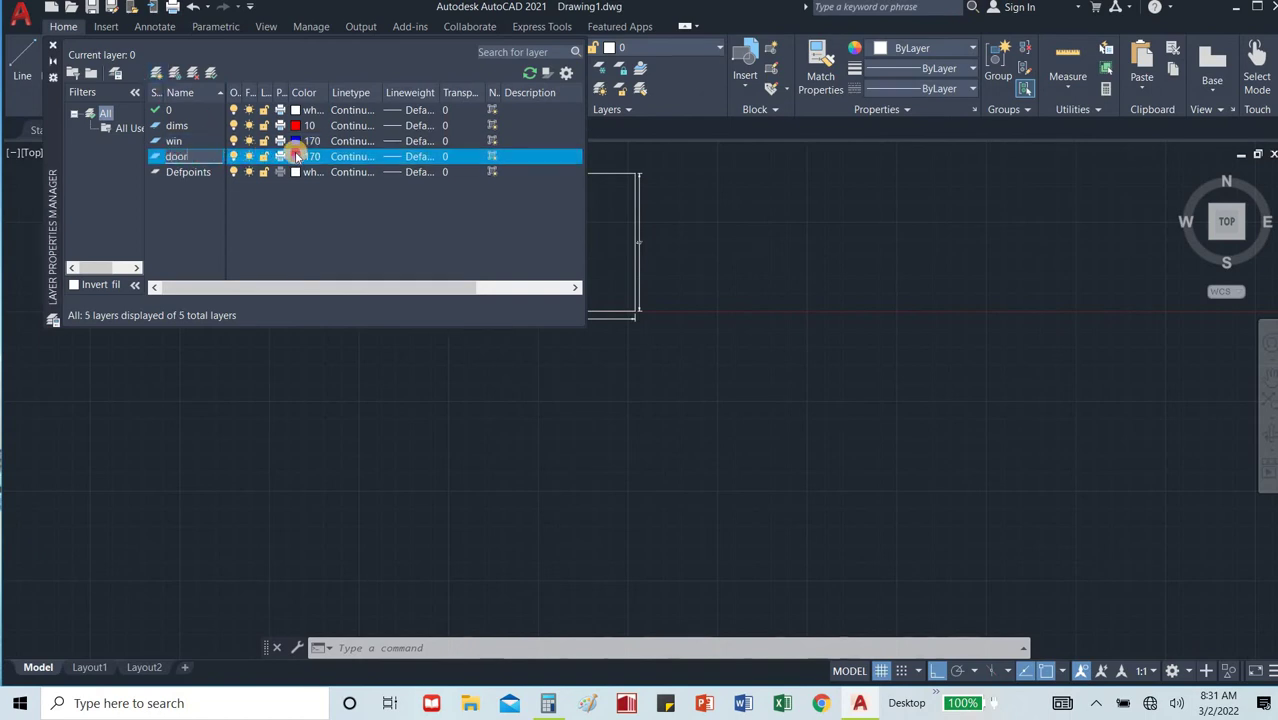
pyautogui.click(296, 156)
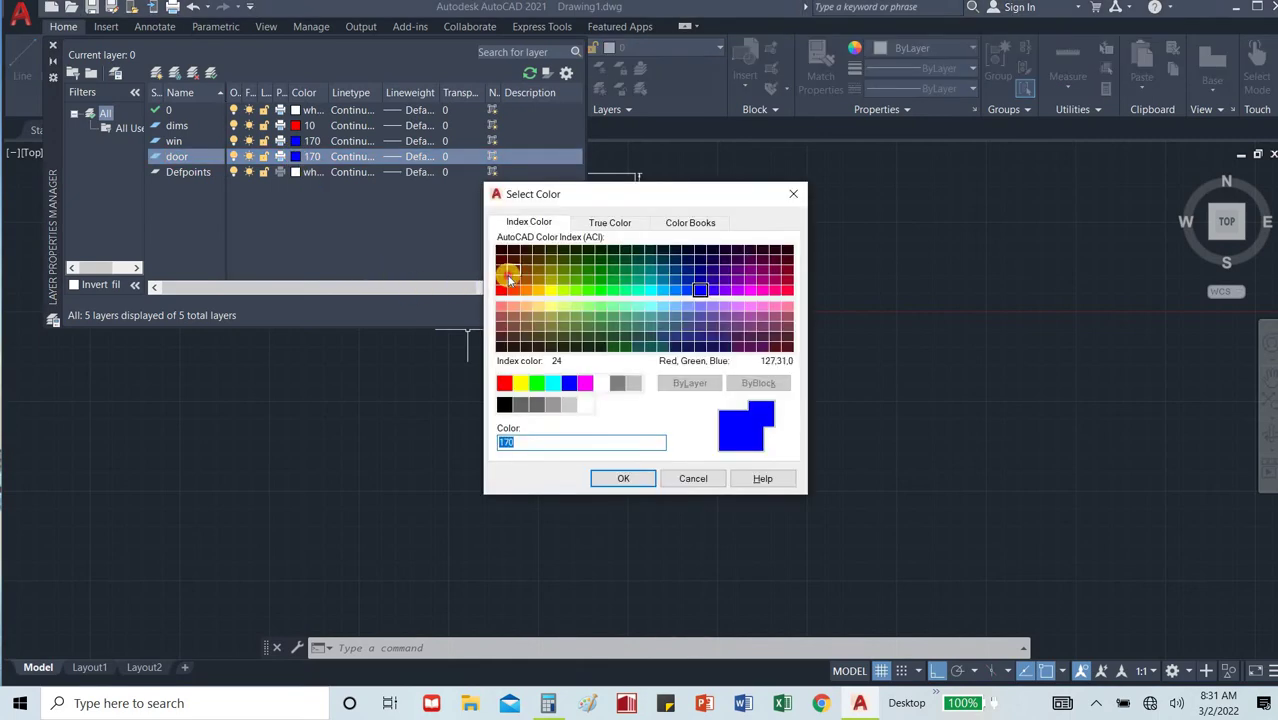
pyautogui.click(511, 270)
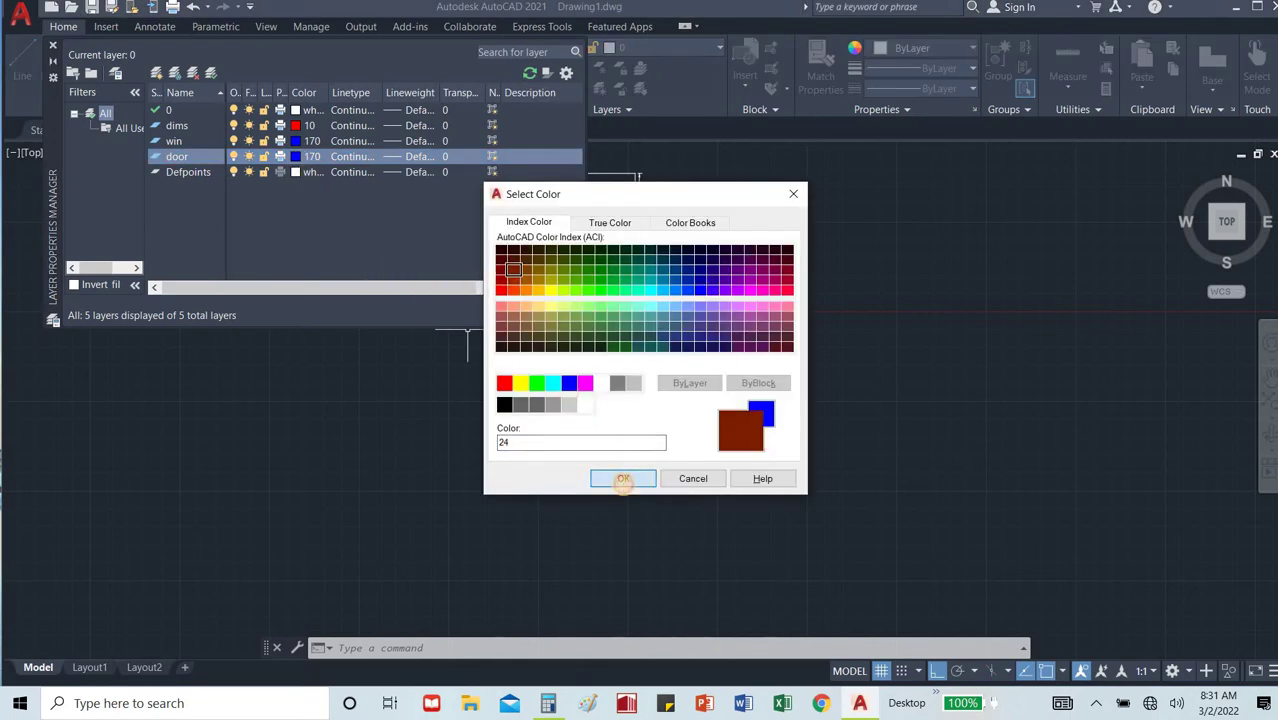
pyautogui.click(623, 479)
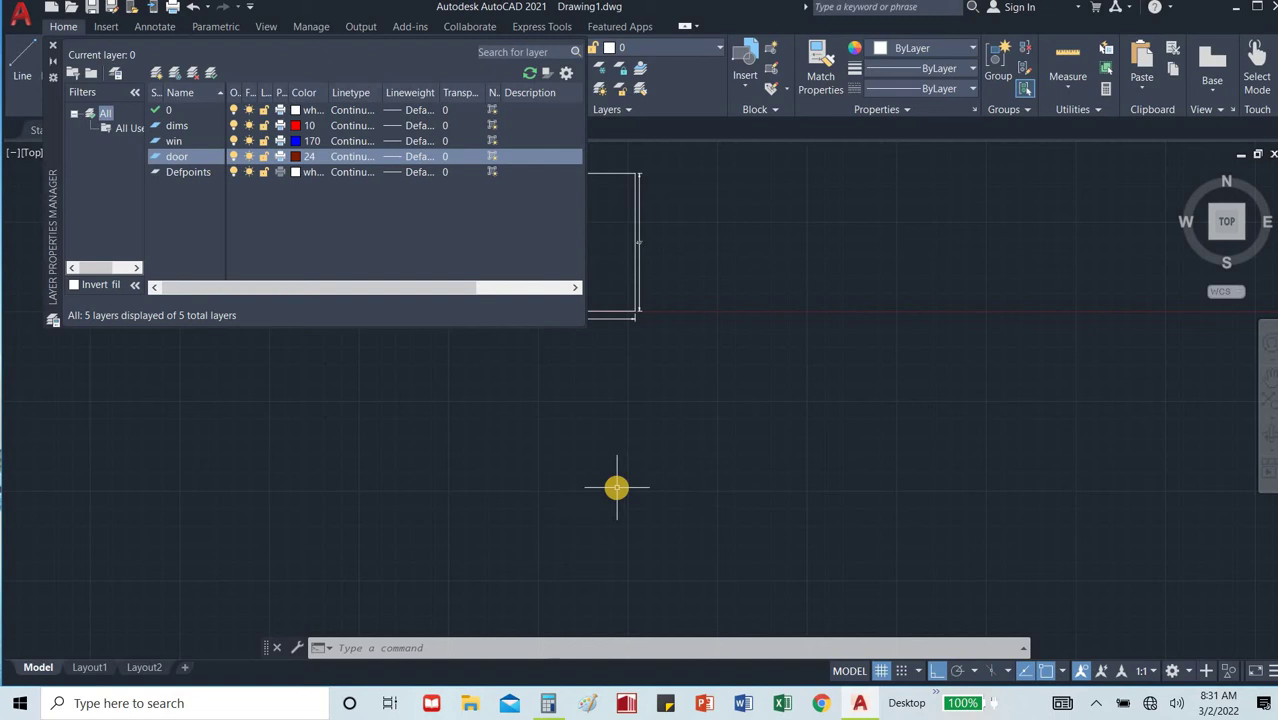
# Create a new layer named "text" and set its colour to green, index 104.
pyautogui.click(151, 78)
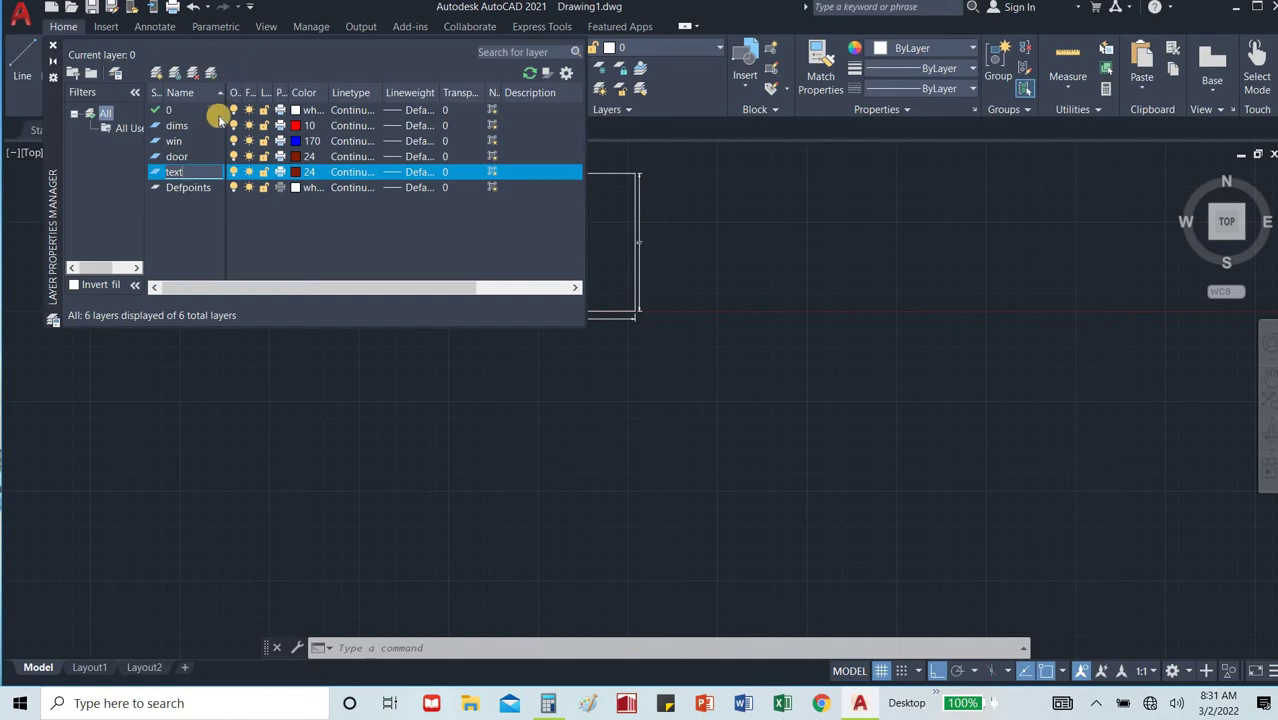
pyautogui.click(300, 173)
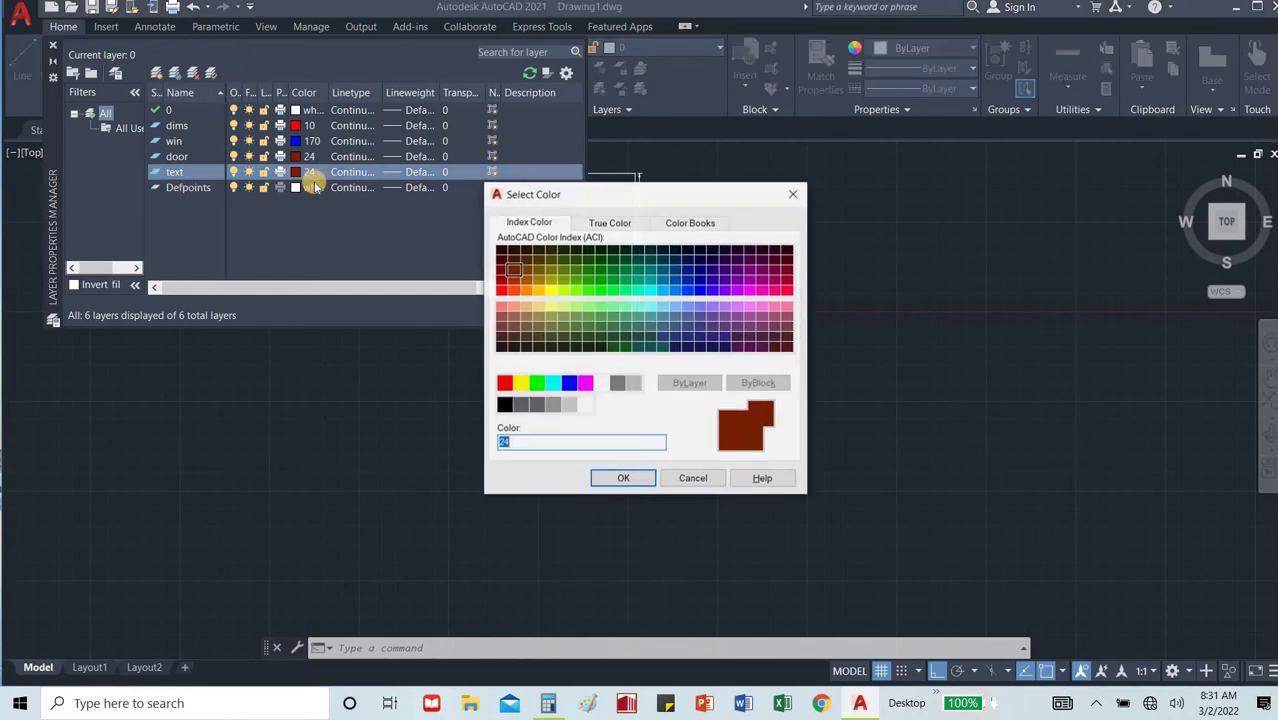
pyautogui.click(517, 384)
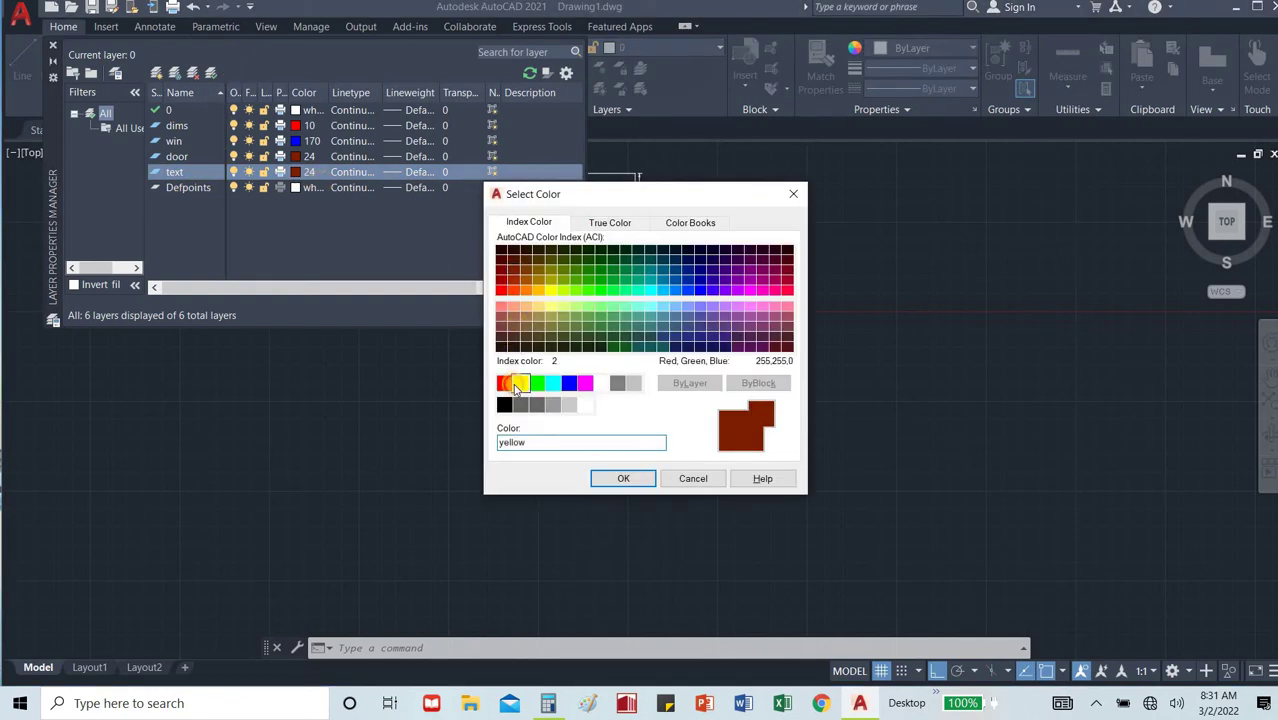
pyautogui.click(621, 478)
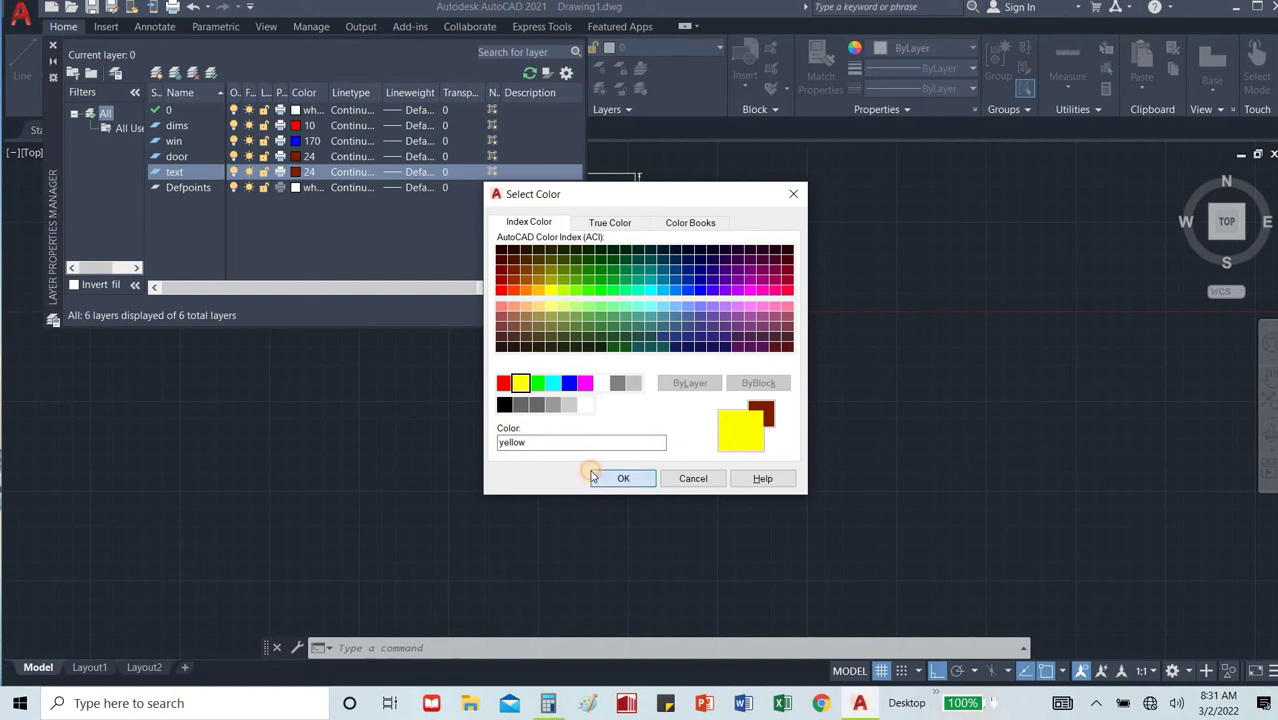
pyautogui.click(295, 172)
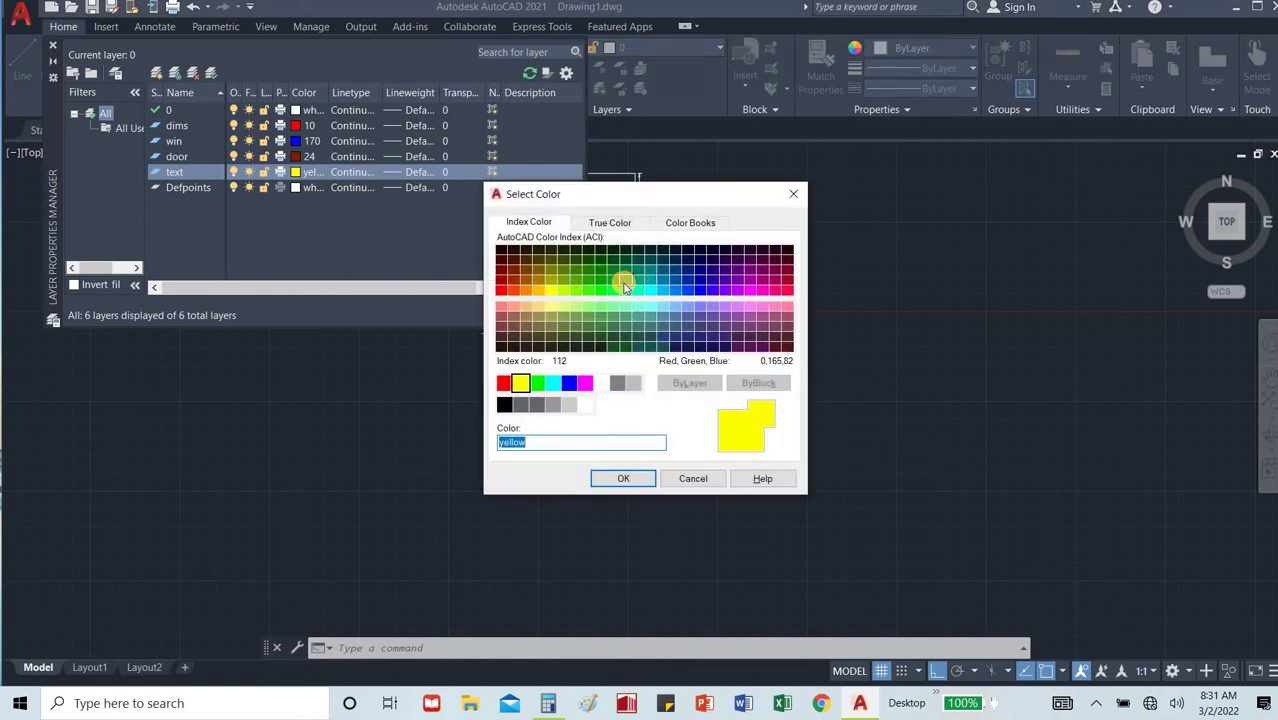
pyautogui.click(613, 270)
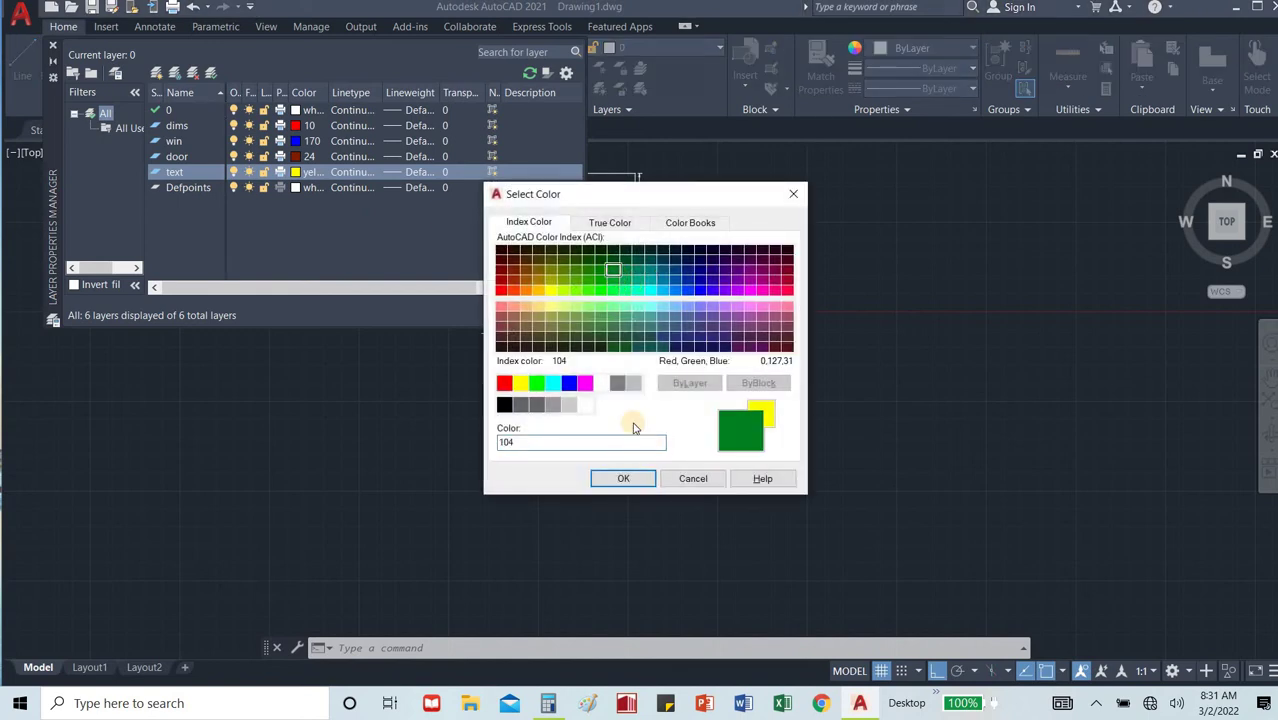
pyautogui.click(645, 479)
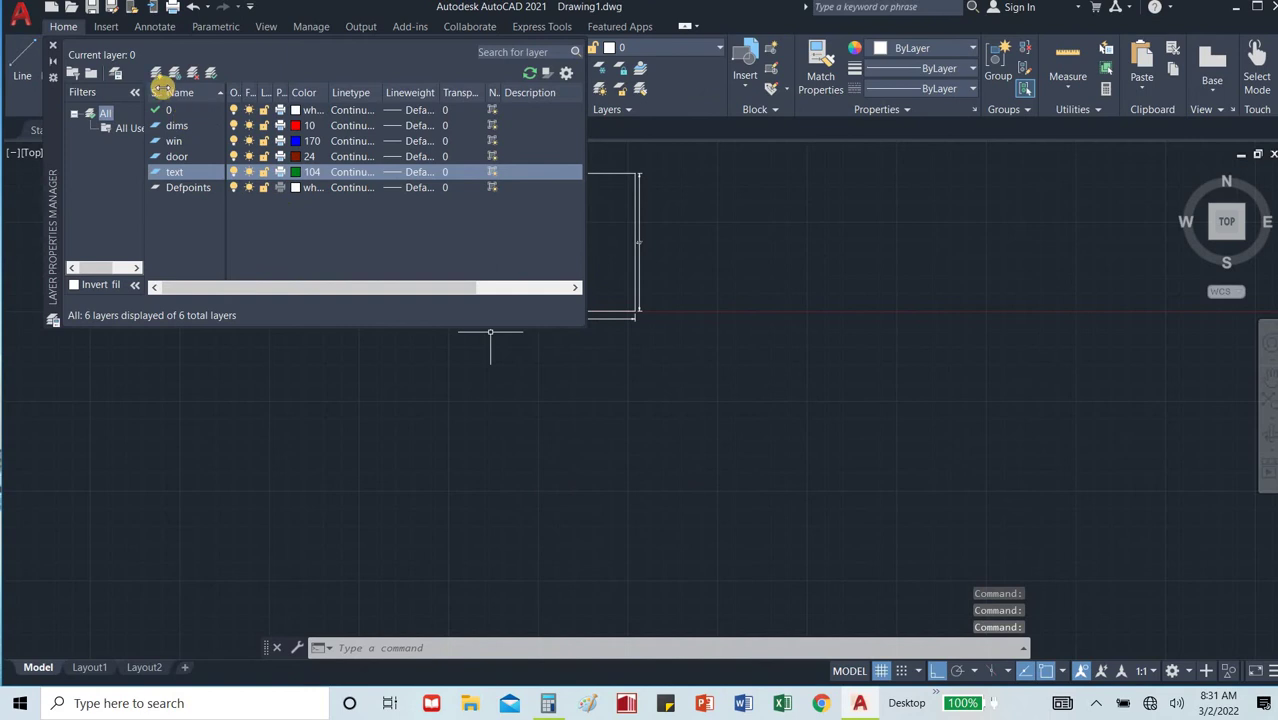
# Create a new layer named "elec" and set its colour to yellow, index 50.
pyautogui.click(156, 72)
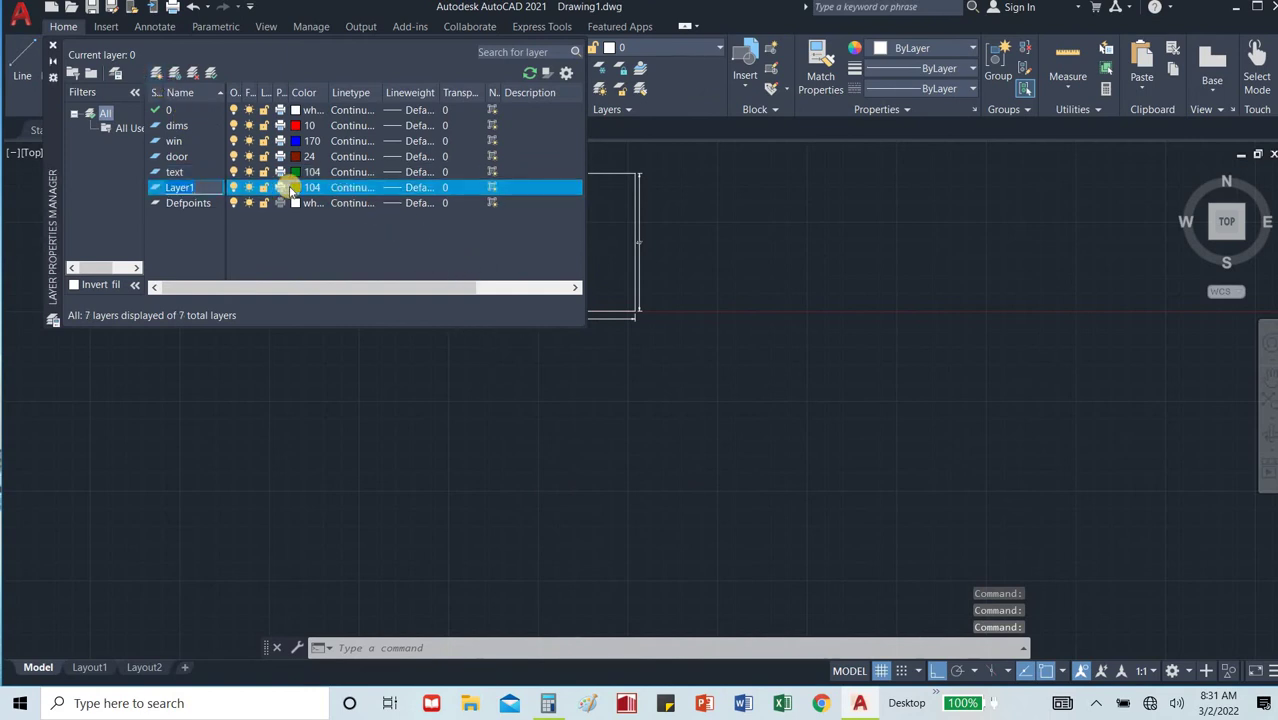
pyautogui.write('e')
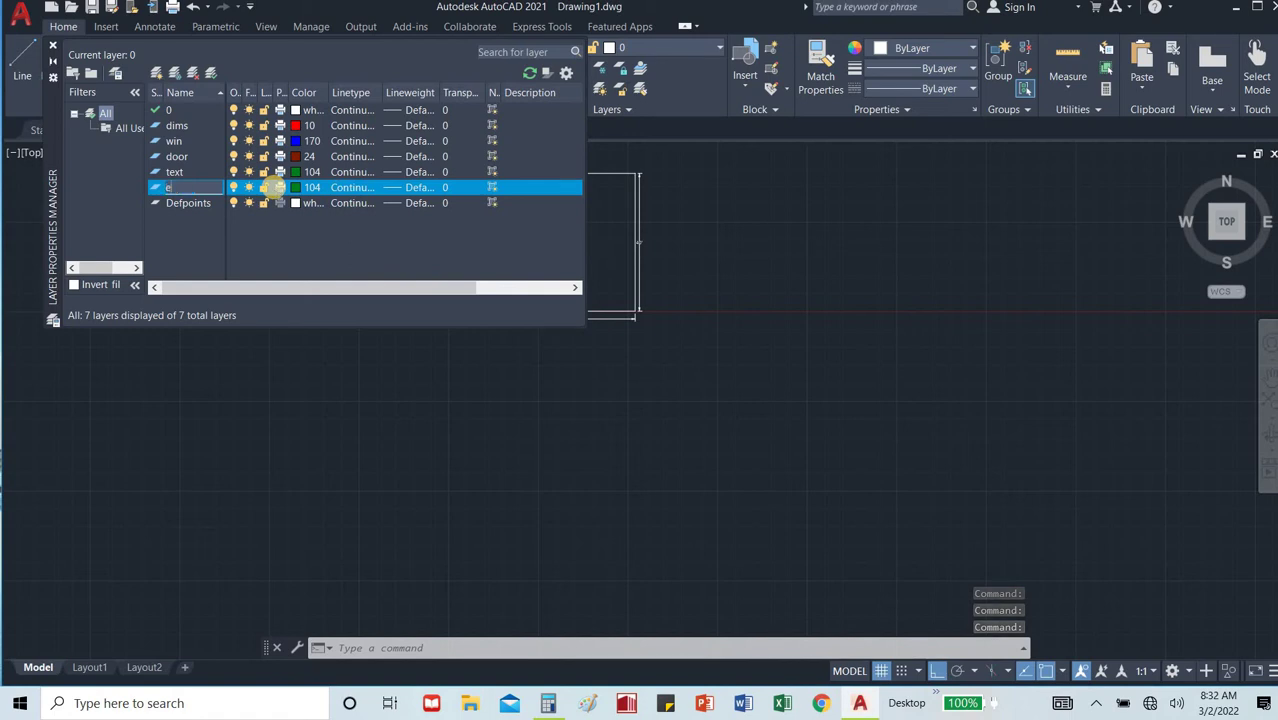
pyautogui.write('lec')
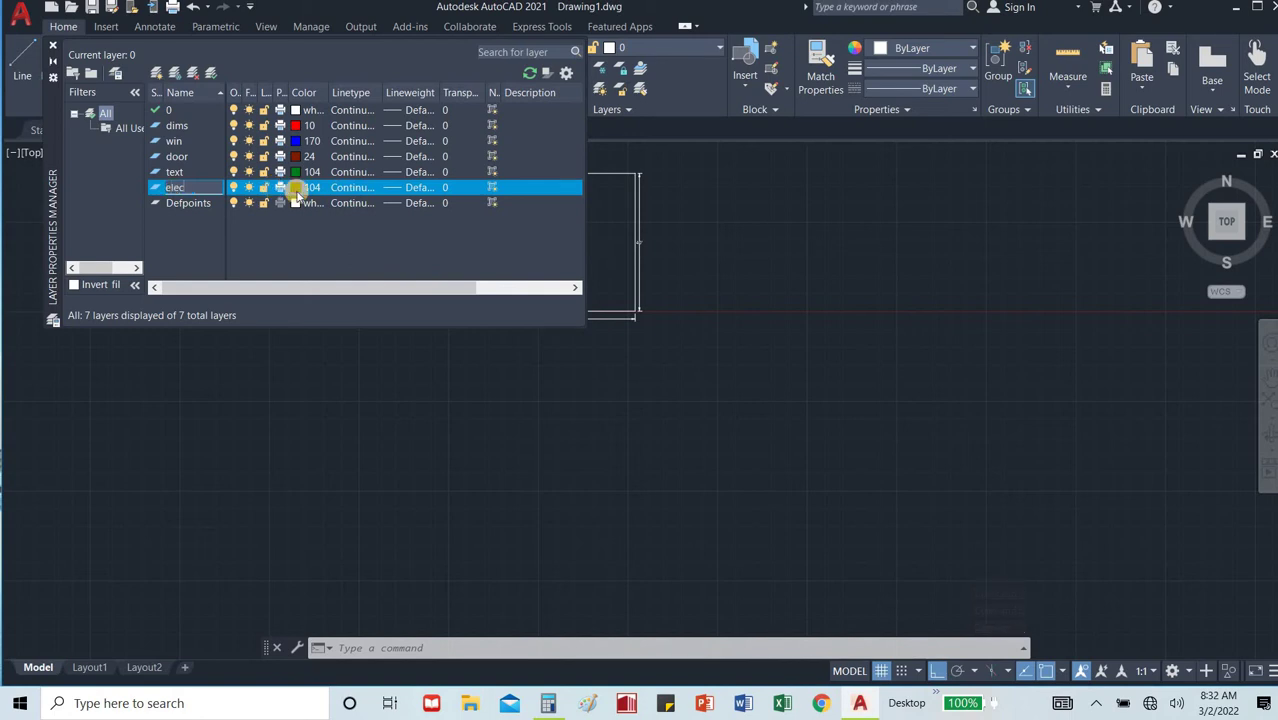
pyautogui.press('Return')
pyautogui.click(303, 191)
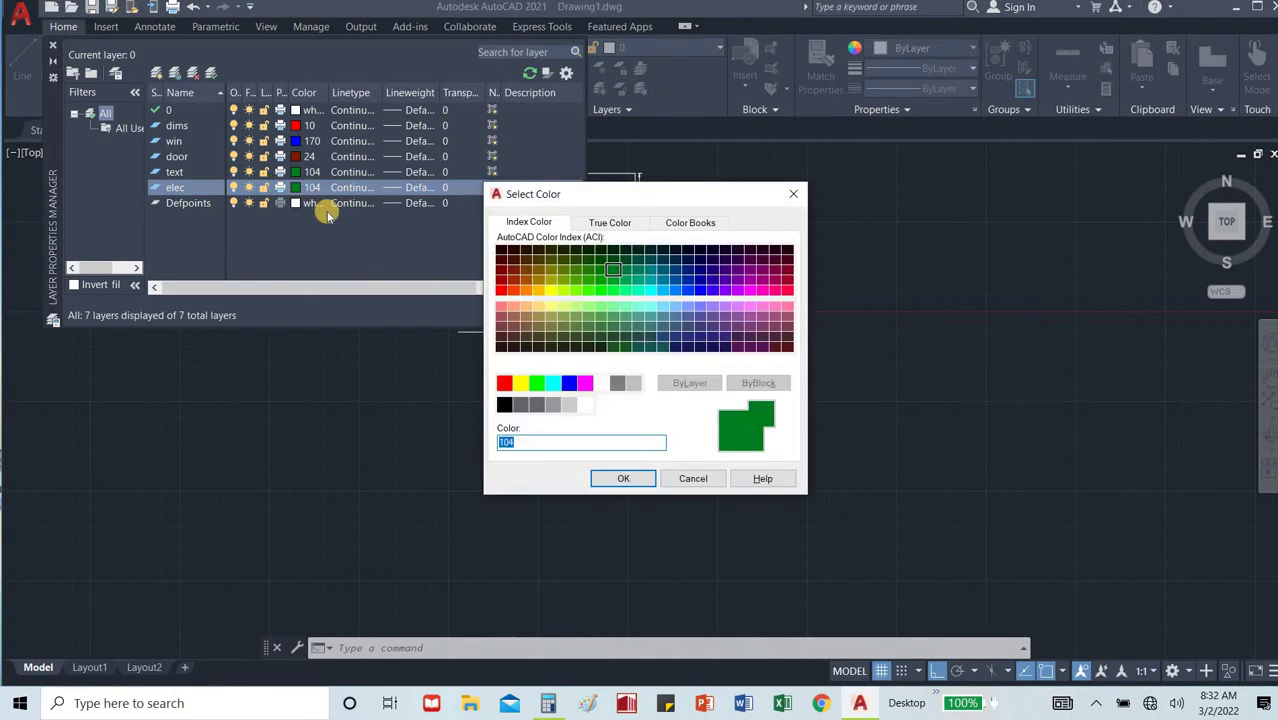
pyautogui.click(550, 290)
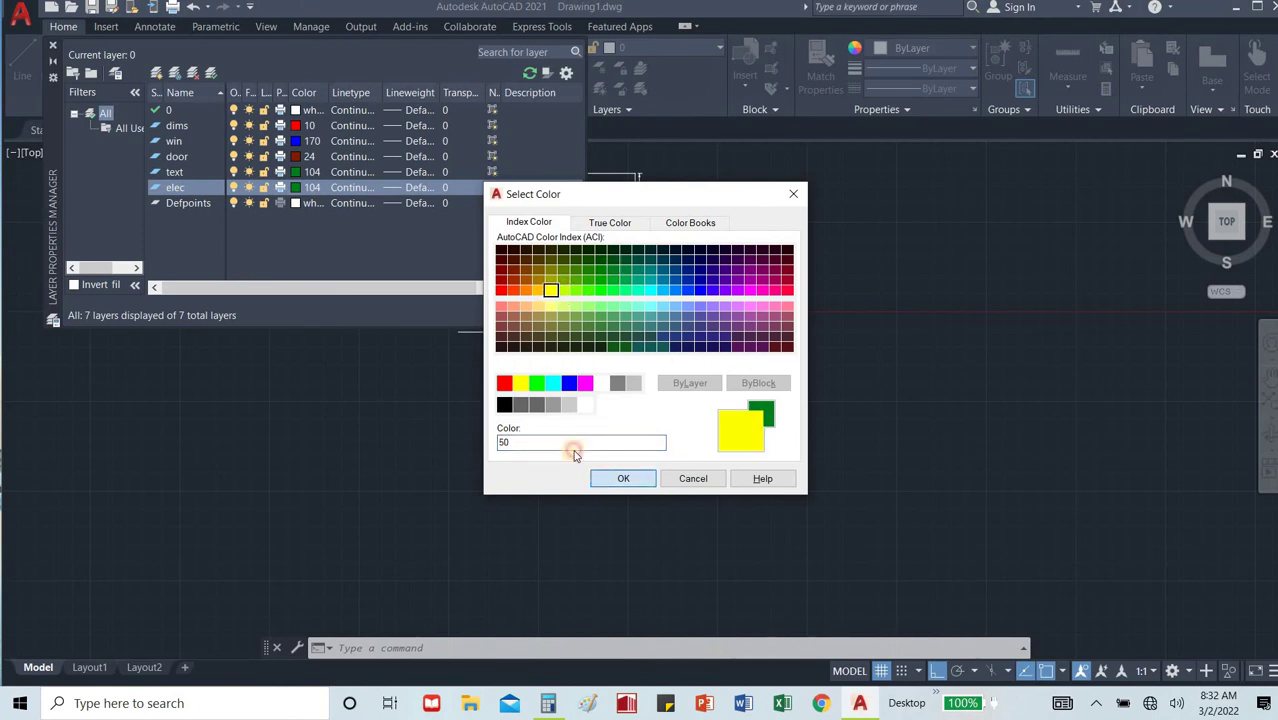
pyautogui.press('Return')
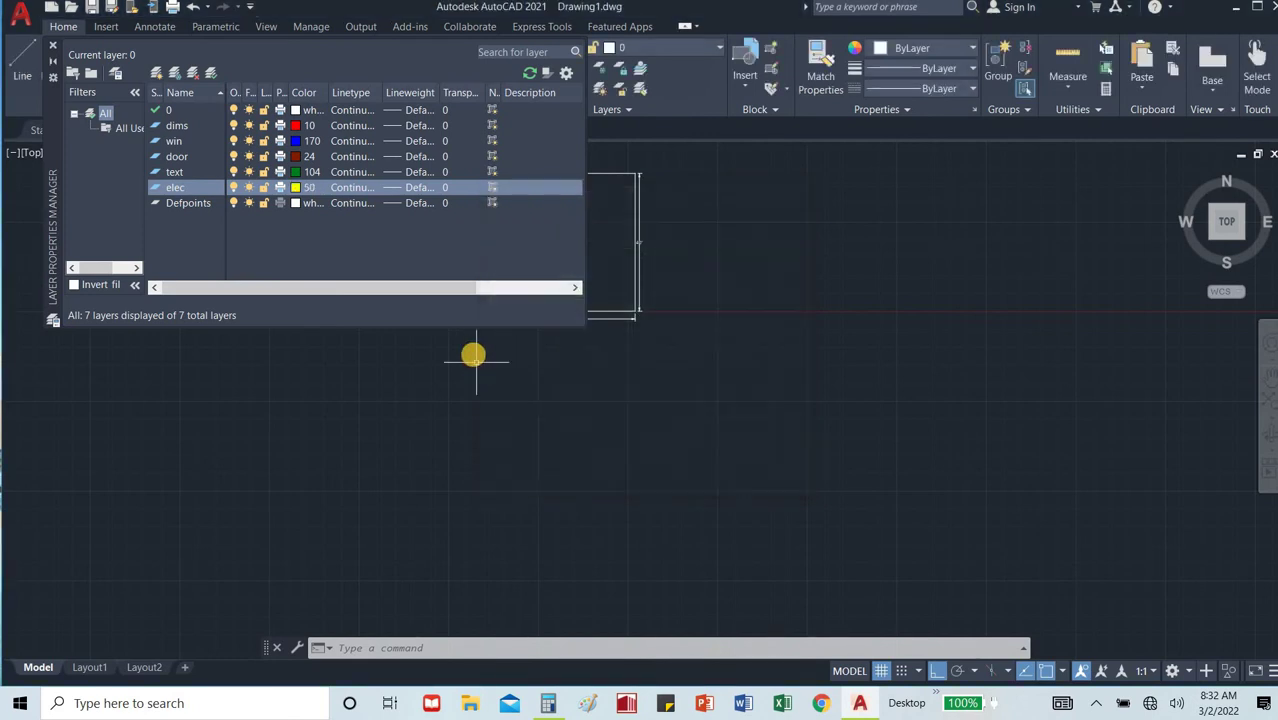
# Create a new layer named "elec hidden" and set its colour to light yellow, index 51.
pyautogui.click(155, 75)
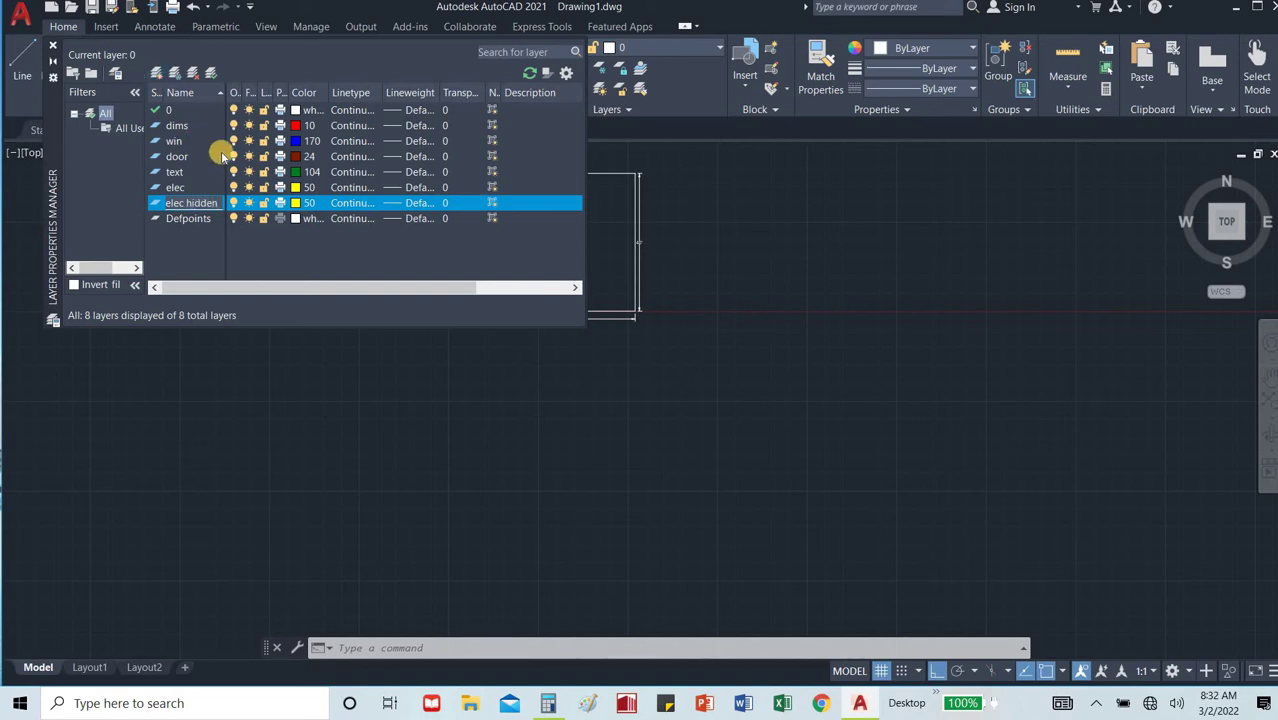
pyautogui.click(306, 204)
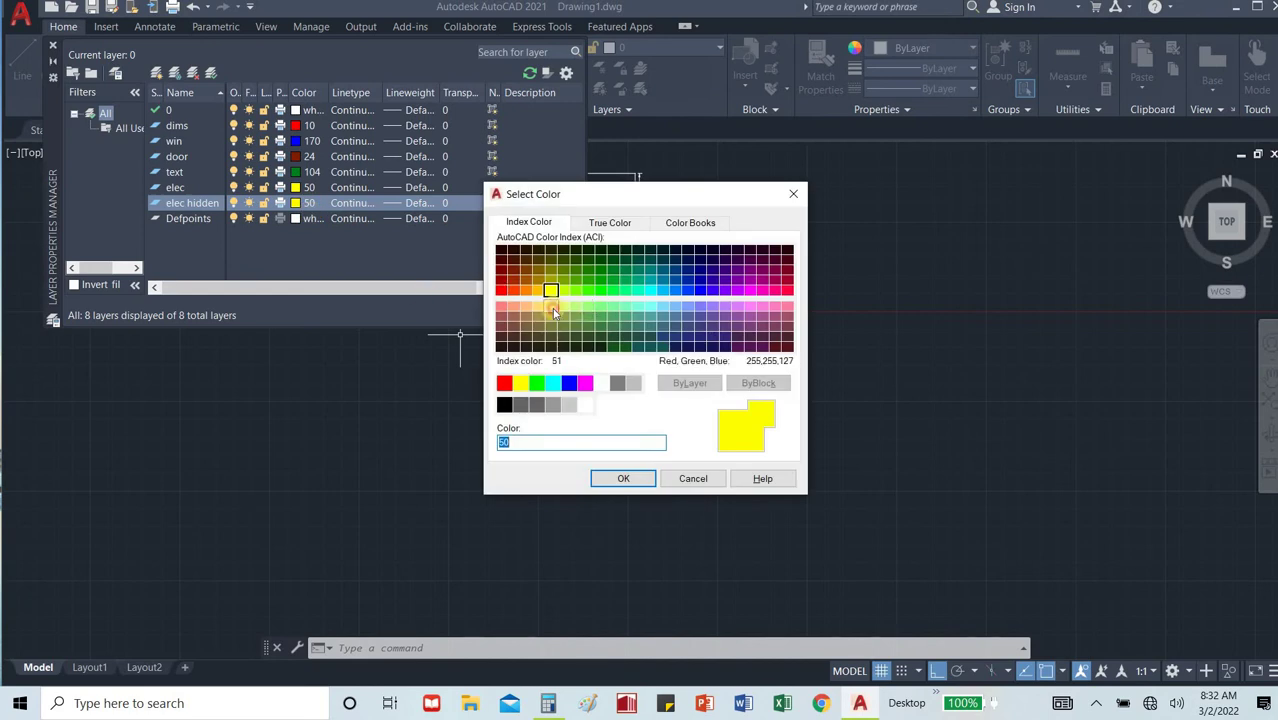
pyautogui.click(550, 306)
pyautogui.click(623, 478)
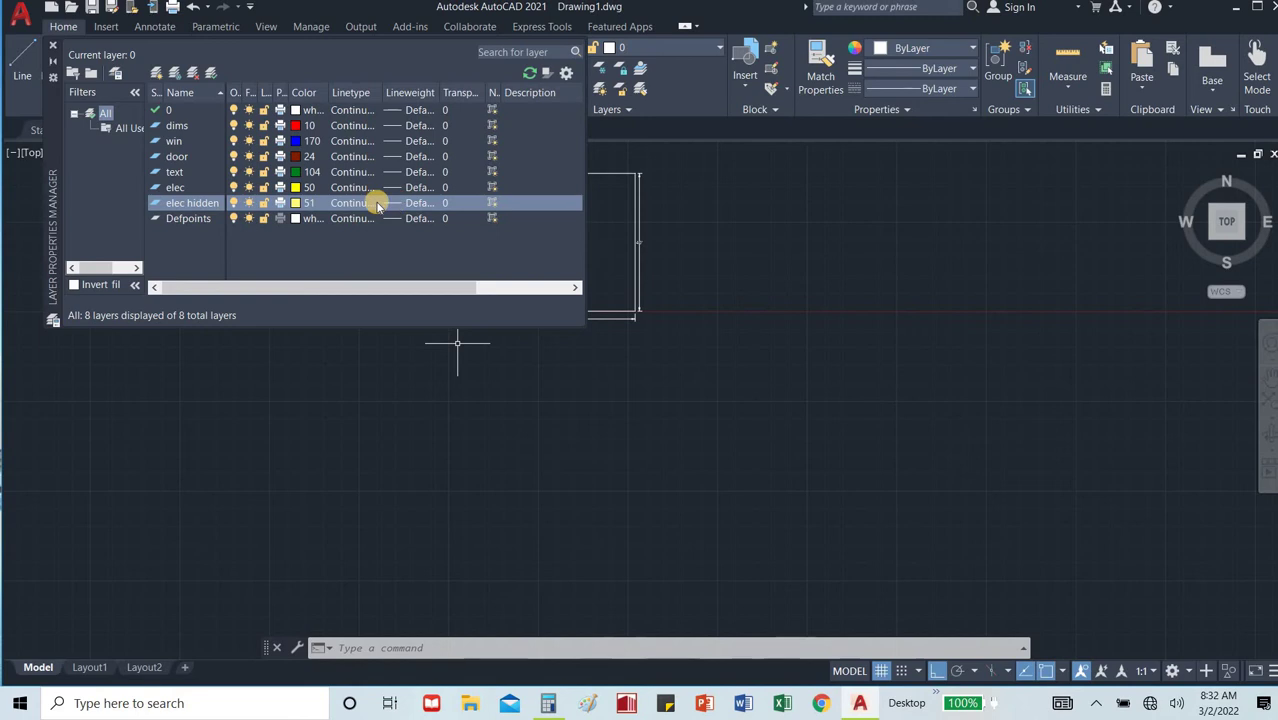
# Load the HIDDENX2 linetype from acad.lin and assign it to the "elec hidden" layer.
pyautogui.click(342, 204)
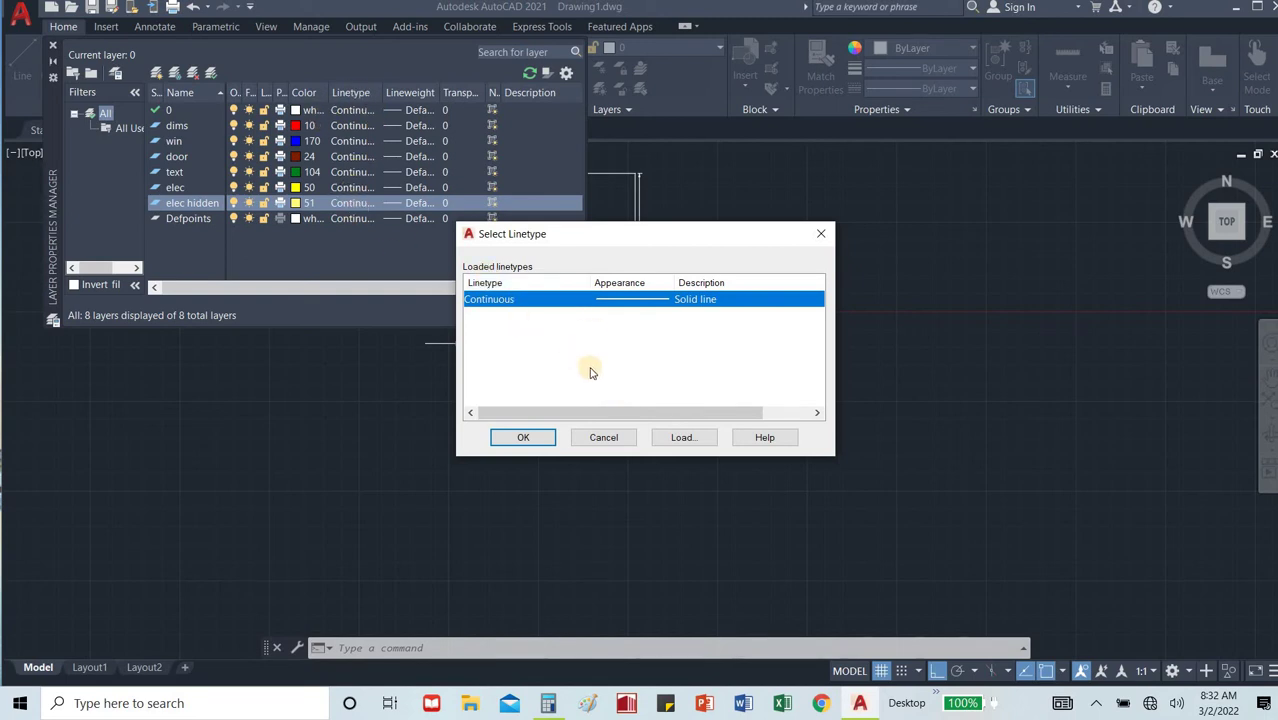
pyautogui.click(682, 437)
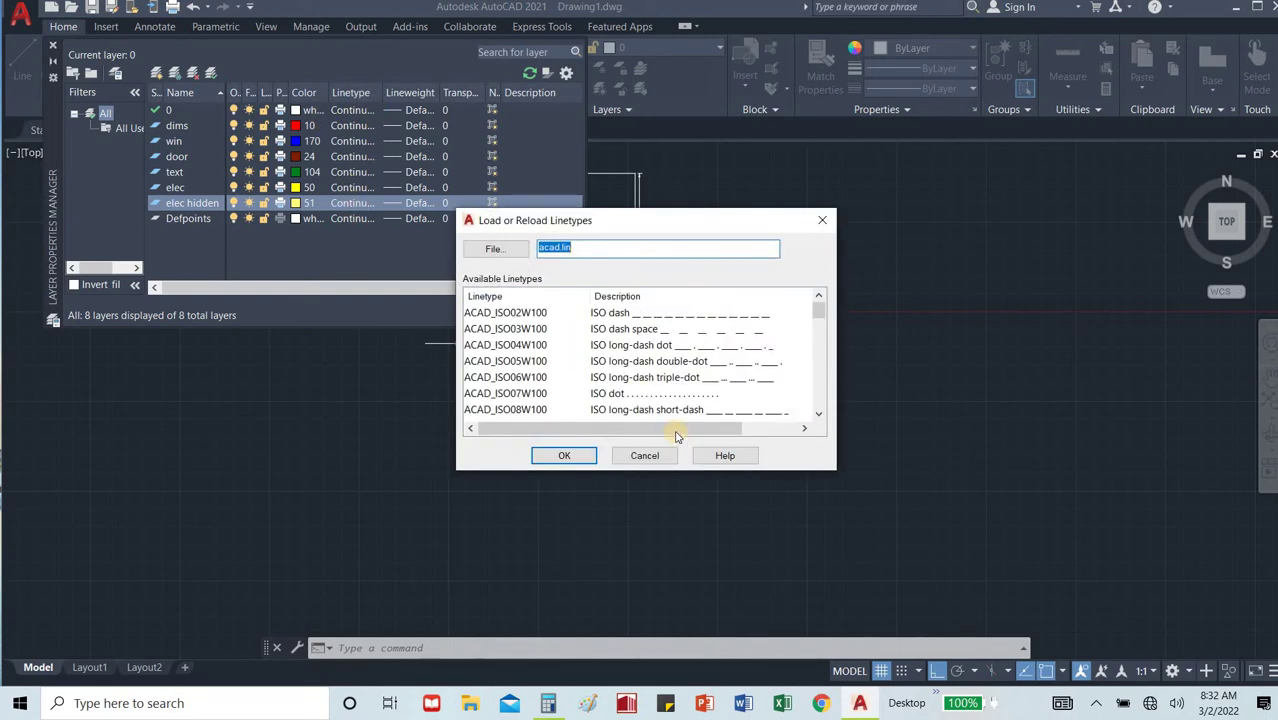
pyautogui.click(535, 346)
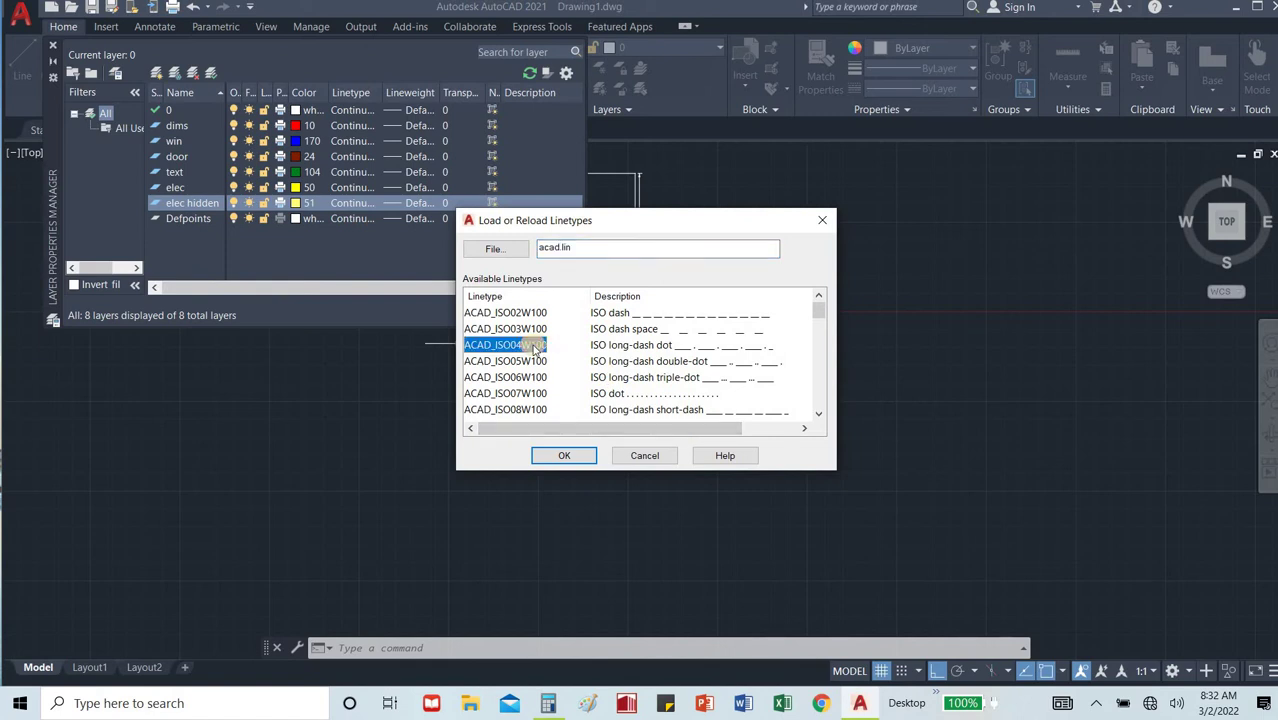
pyautogui.press('h')
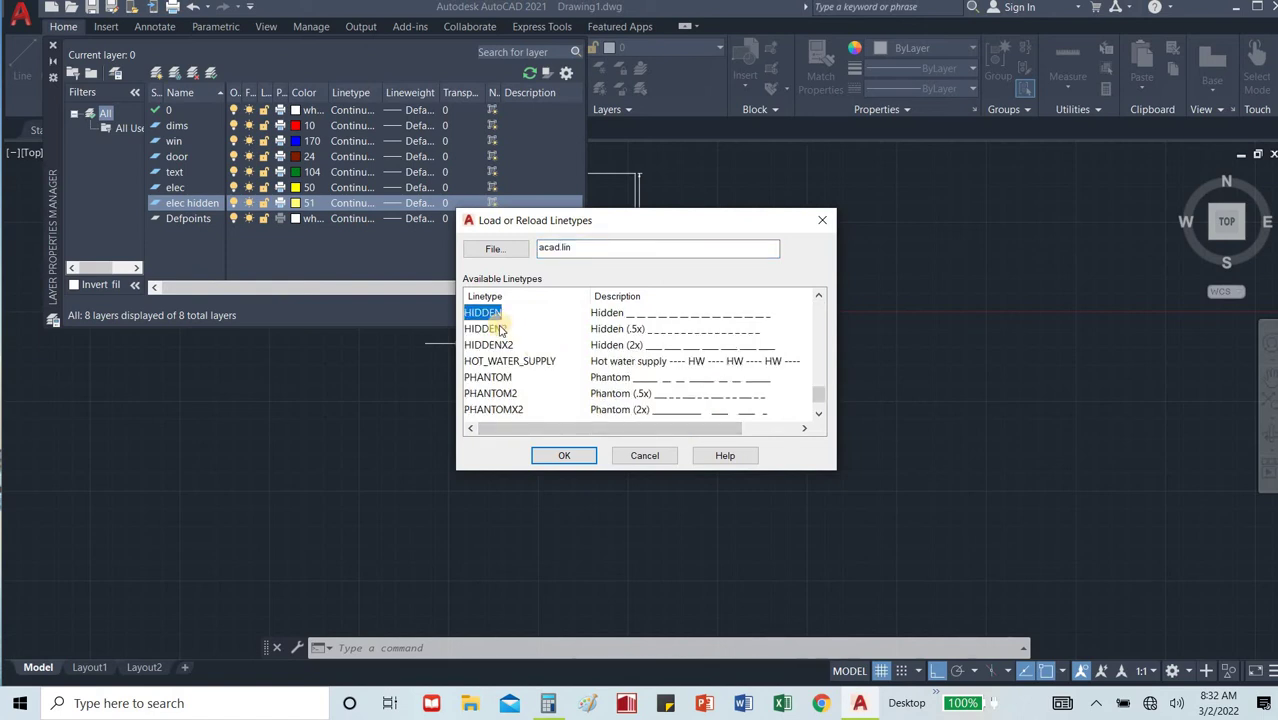
pyautogui.click(500, 329)
pyautogui.click(500, 346)
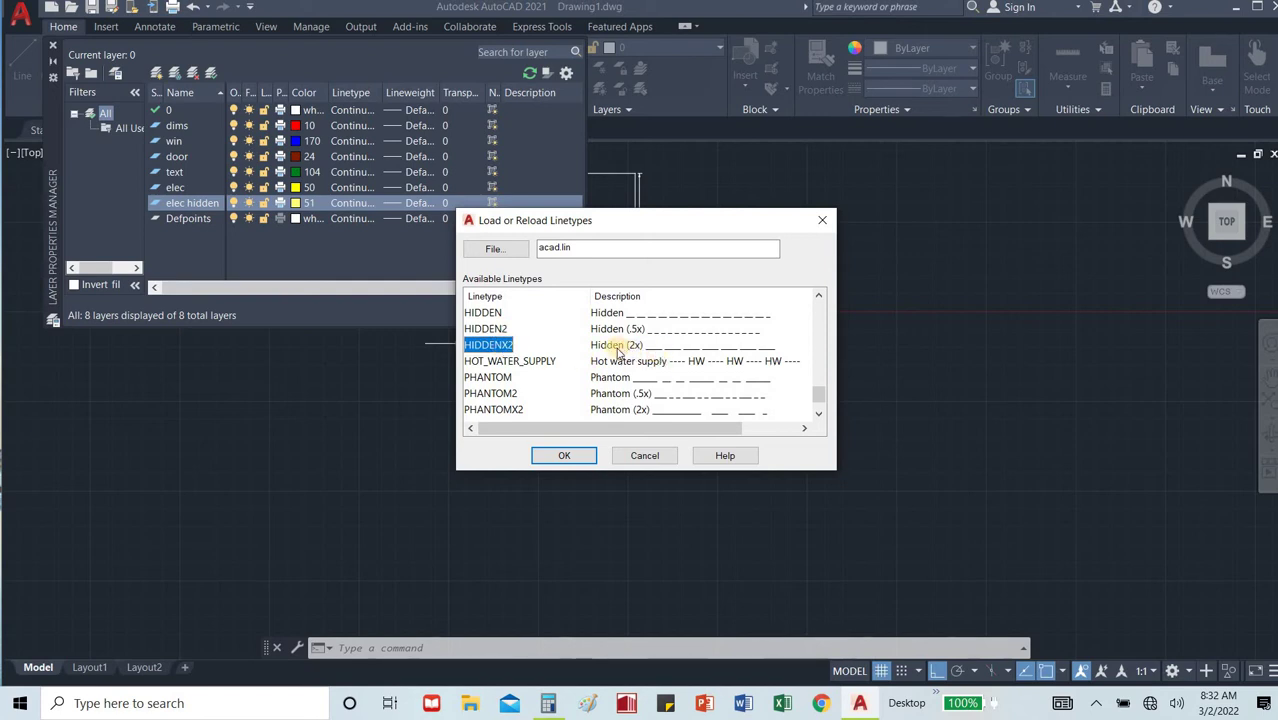
pyautogui.click(548, 457)
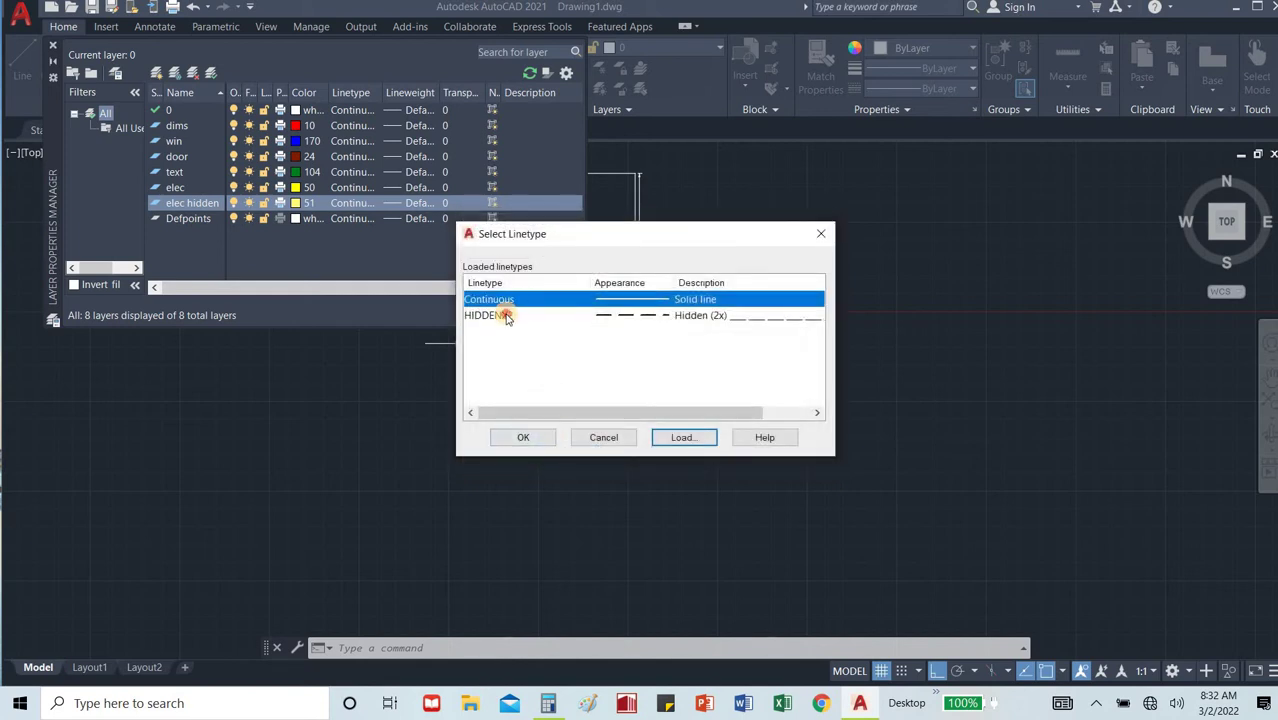
pyautogui.click(507, 316)
pyautogui.click(541, 439)
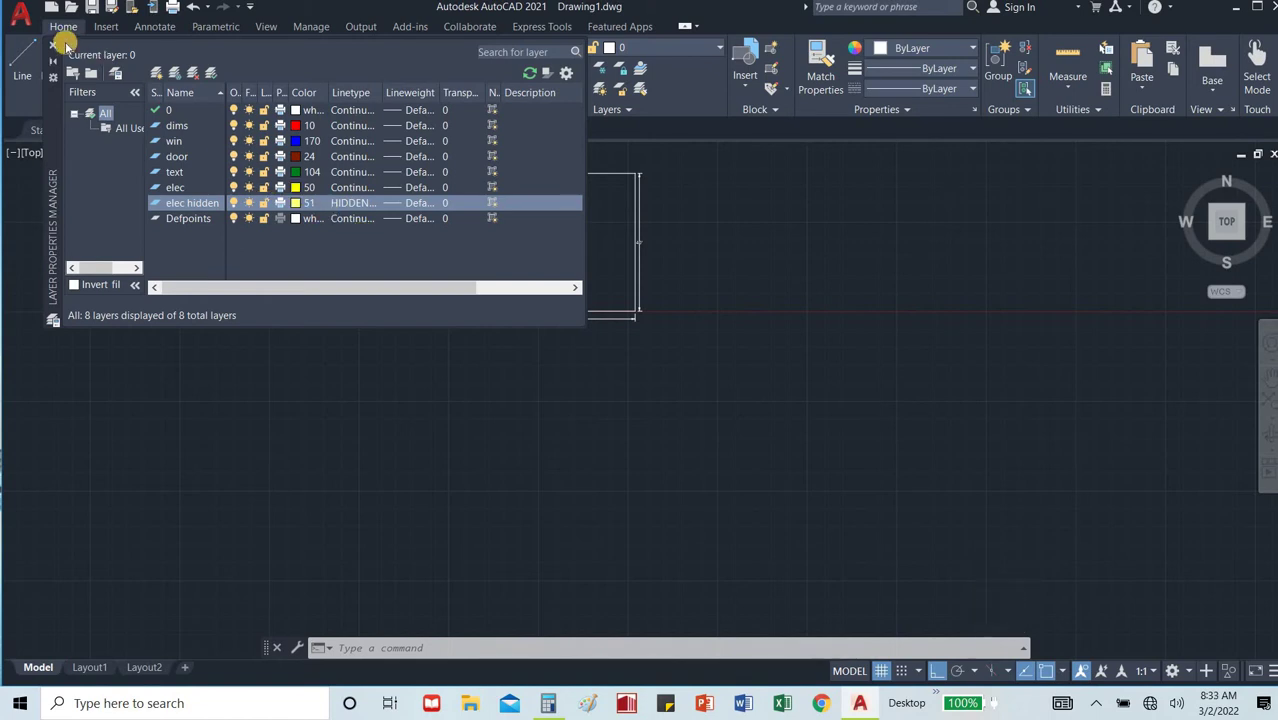
pyautogui.click(54, 46)
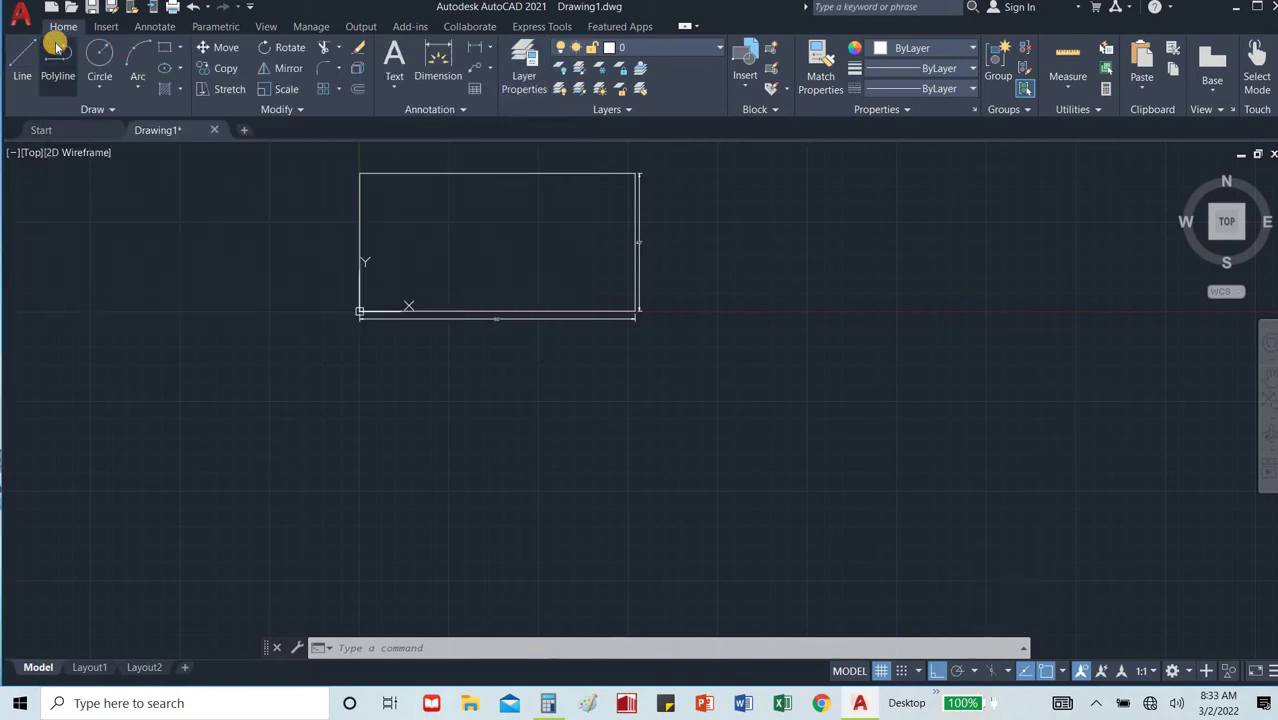
# Move the rectangle's vertical and horizontal dimensions to the "dims" layer.
pyautogui.scroll(4, 645, 231)
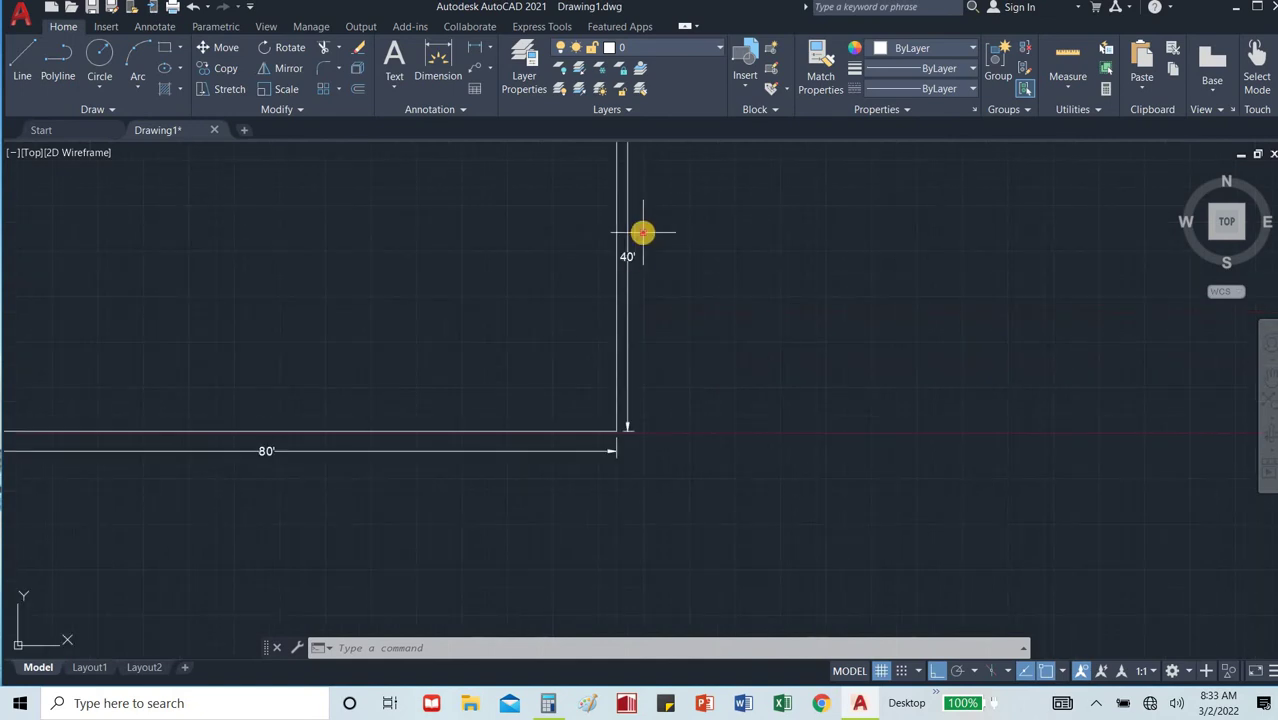
pyautogui.click(643, 235)
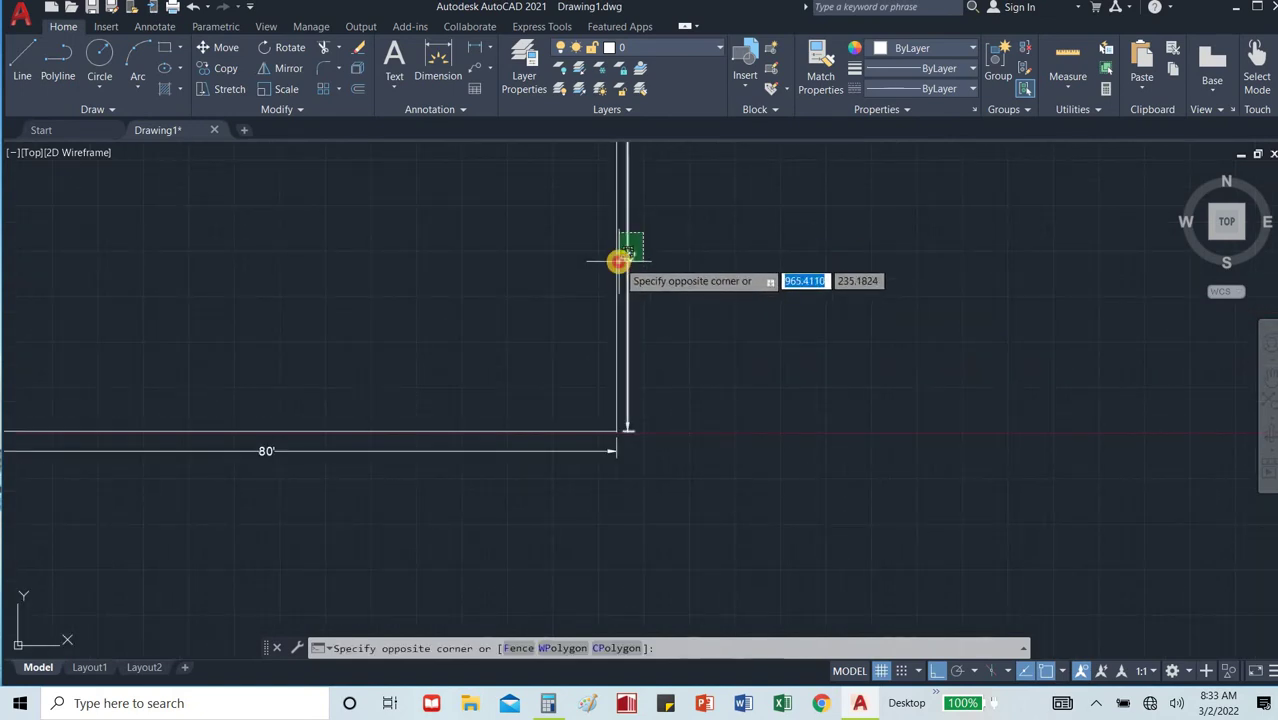
pyautogui.click(619, 262)
pyautogui.click(545, 443)
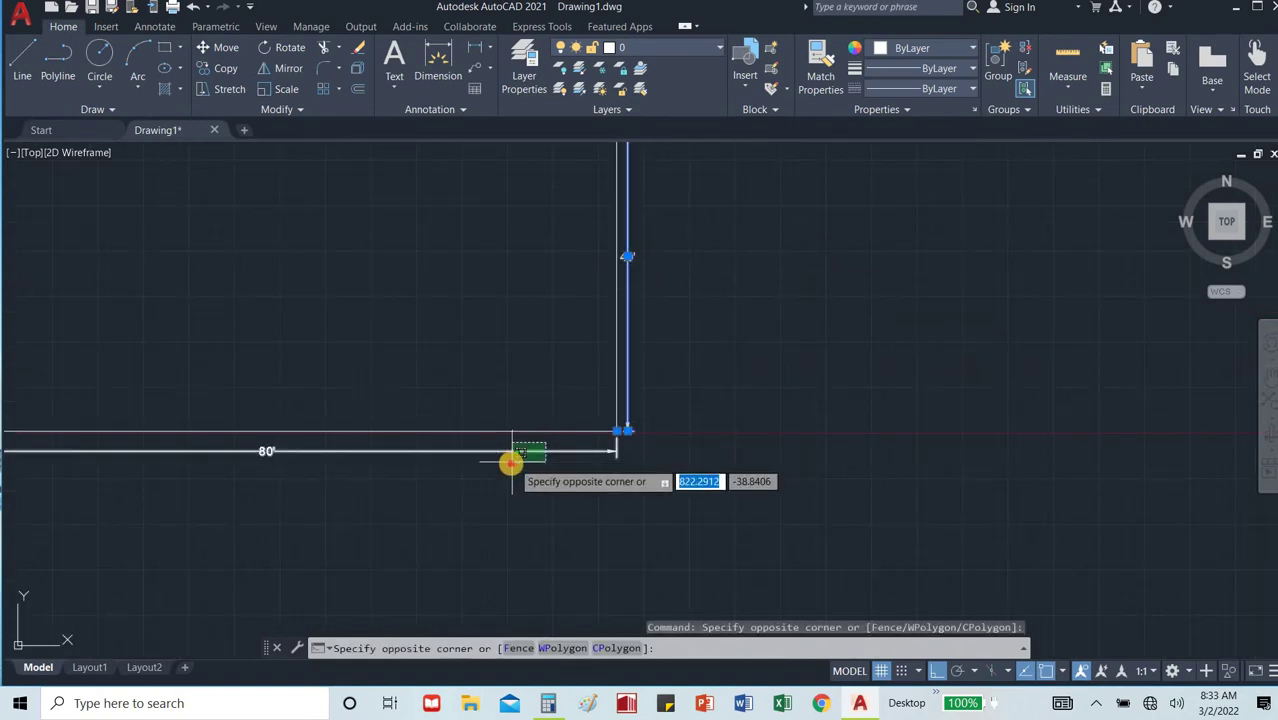
pyautogui.click(510, 462)
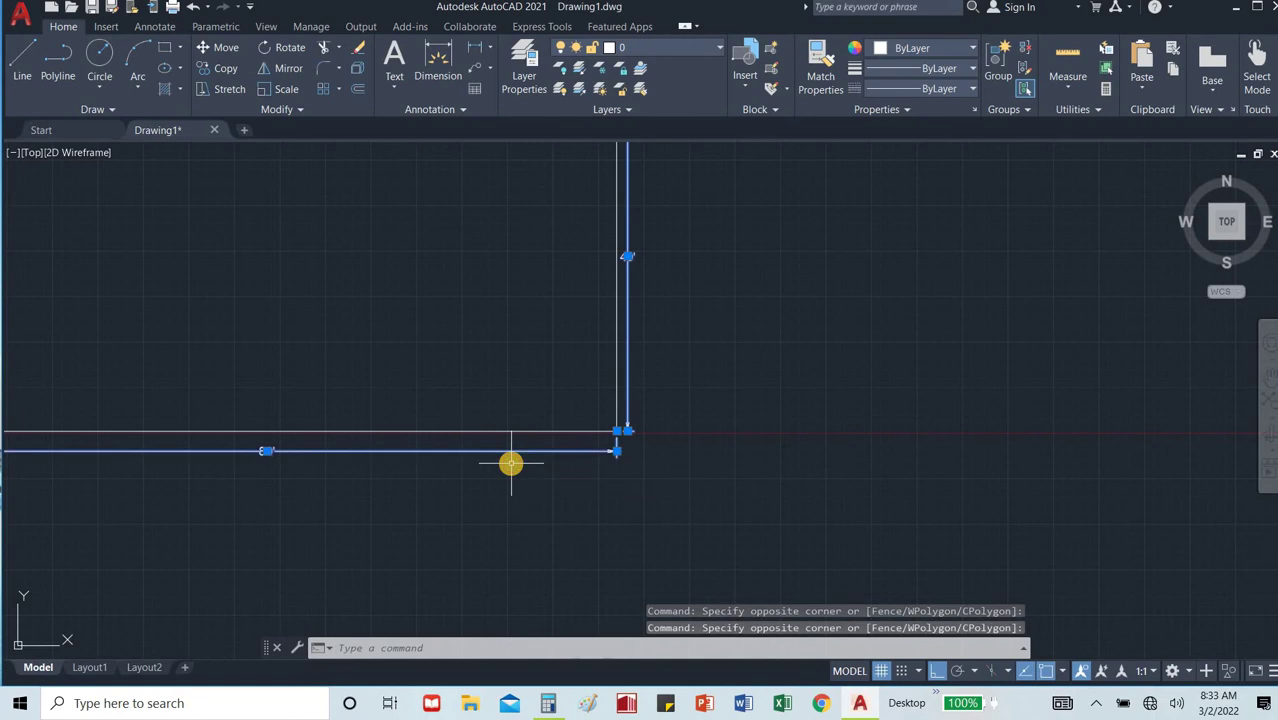
pyautogui.click(652, 52)
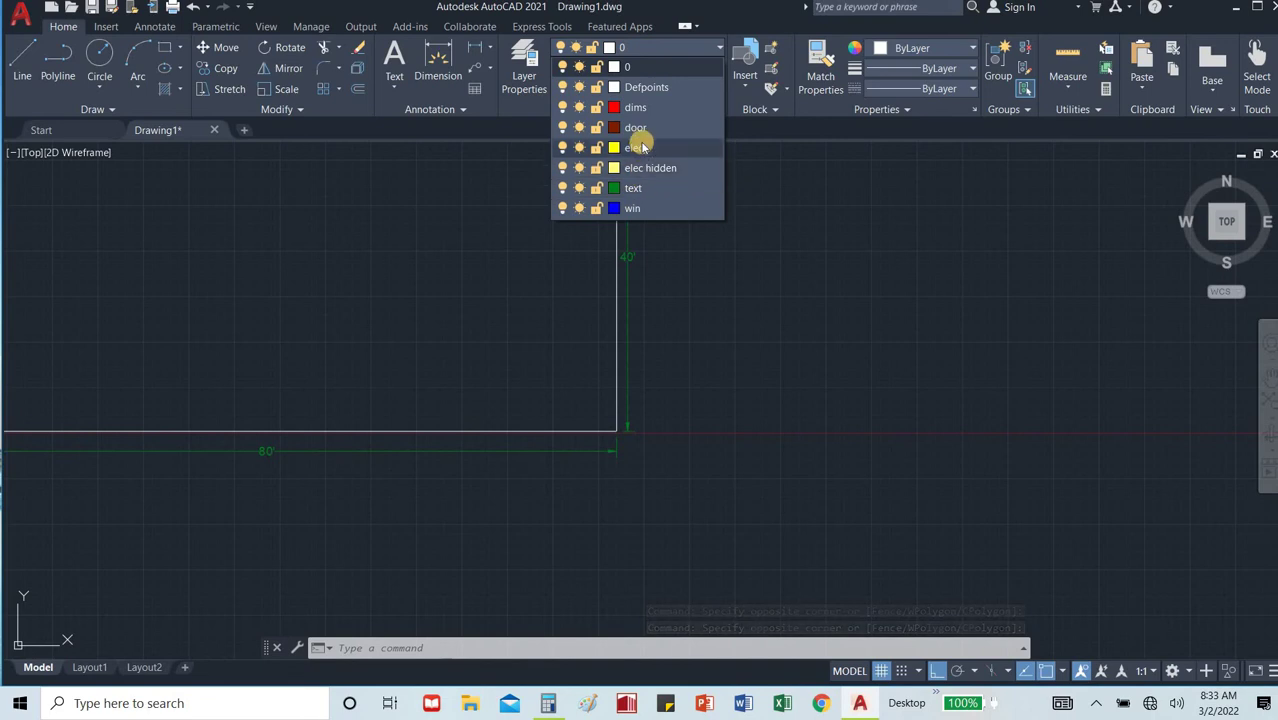
pyautogui.click(640, 110)
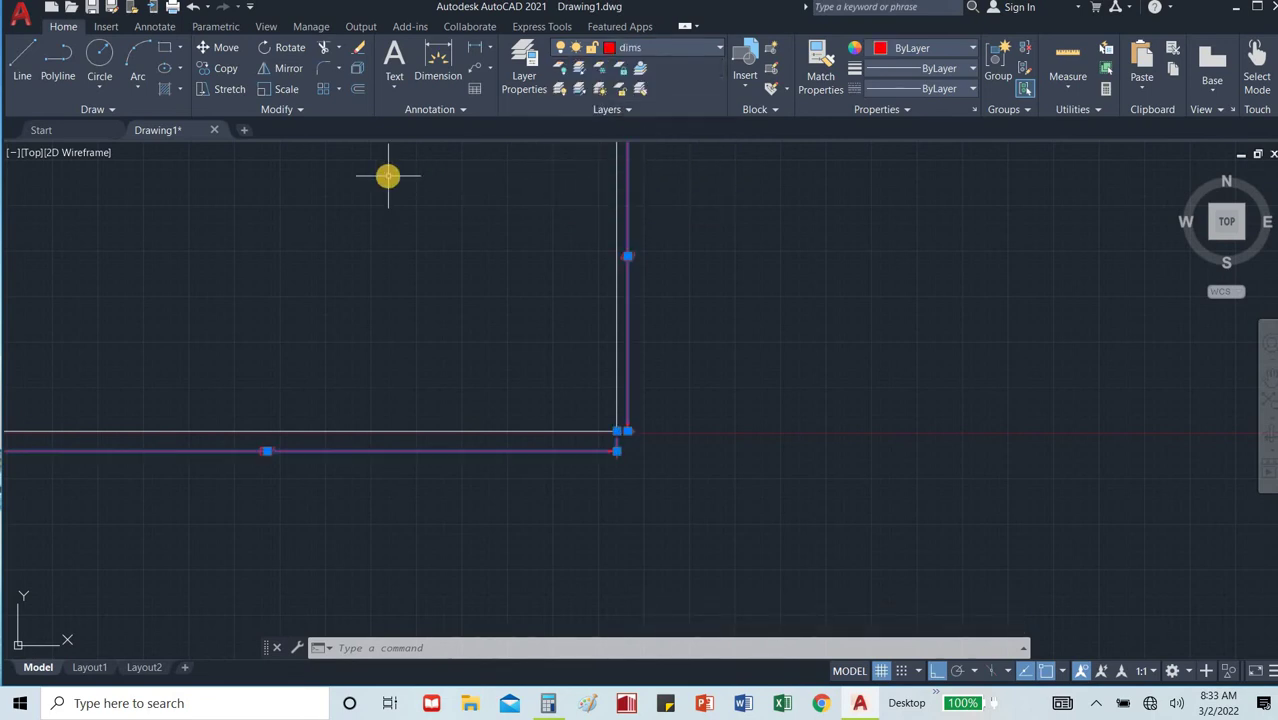
pyautogui.press('Escape')
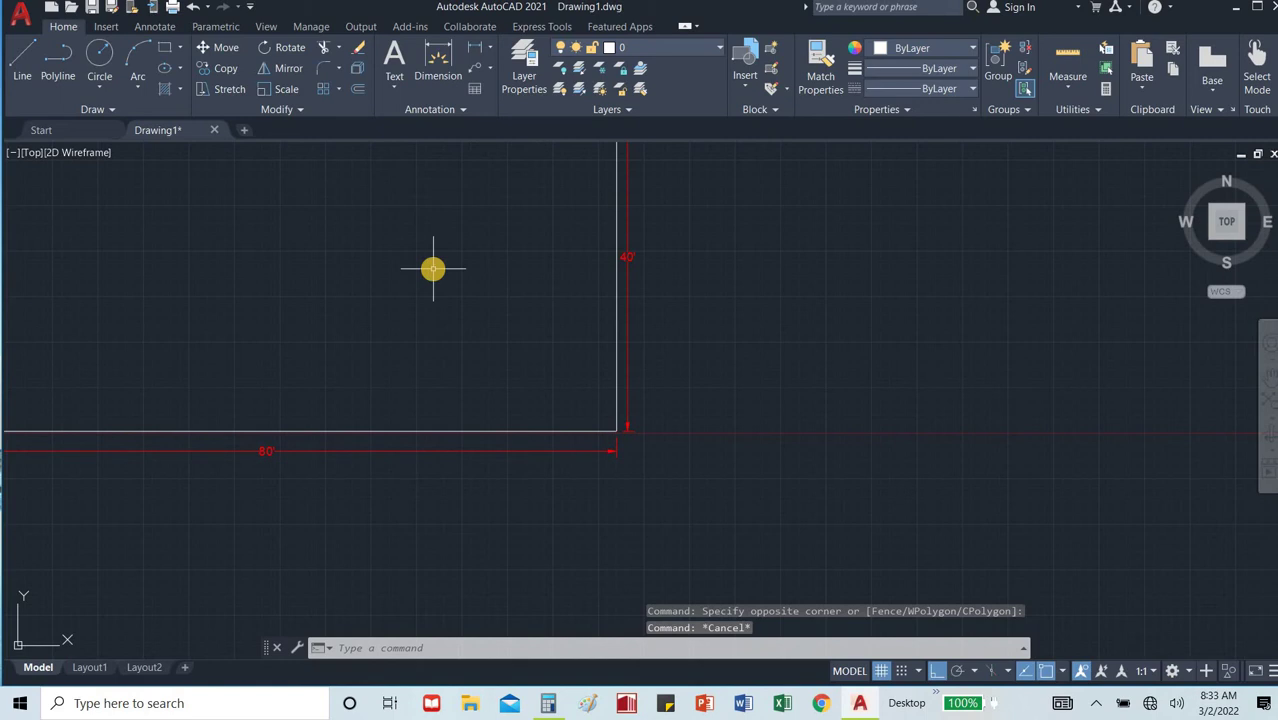
# Make the "door" layer current, and switch the current layer back to 0.
pyautogui.click(512, 70)
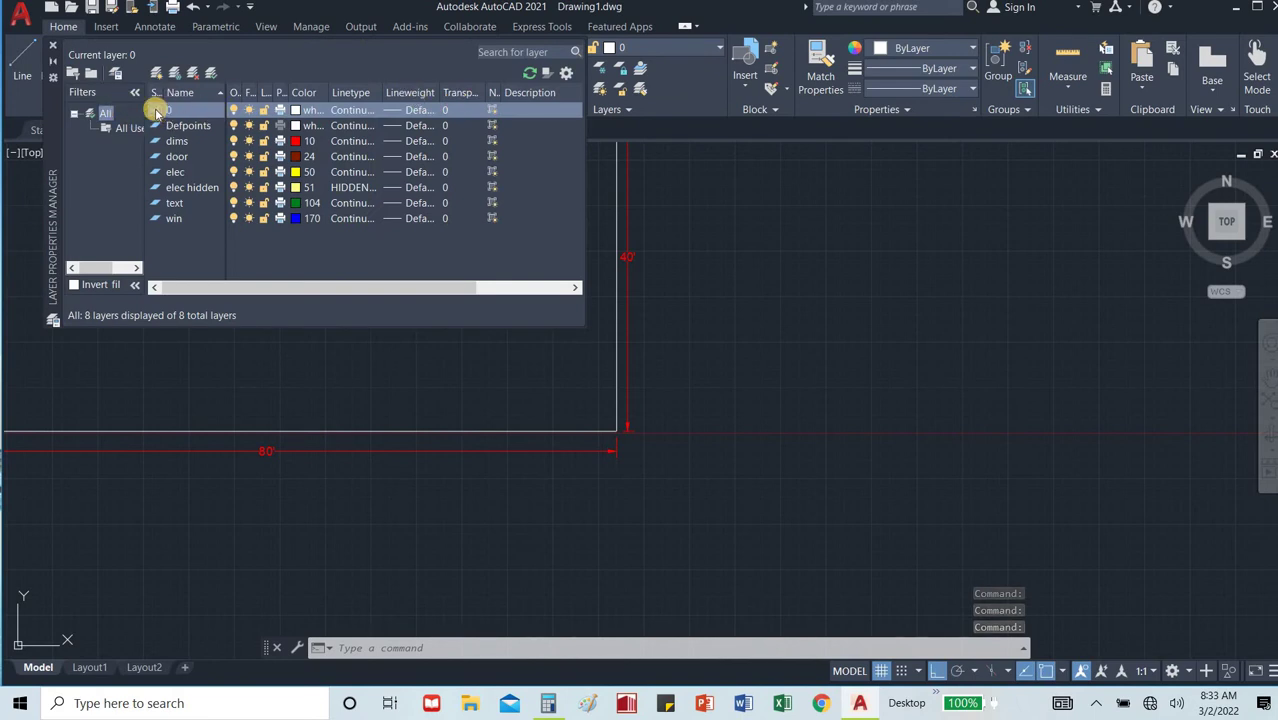
pyautogui.doubleClick(156, 156)
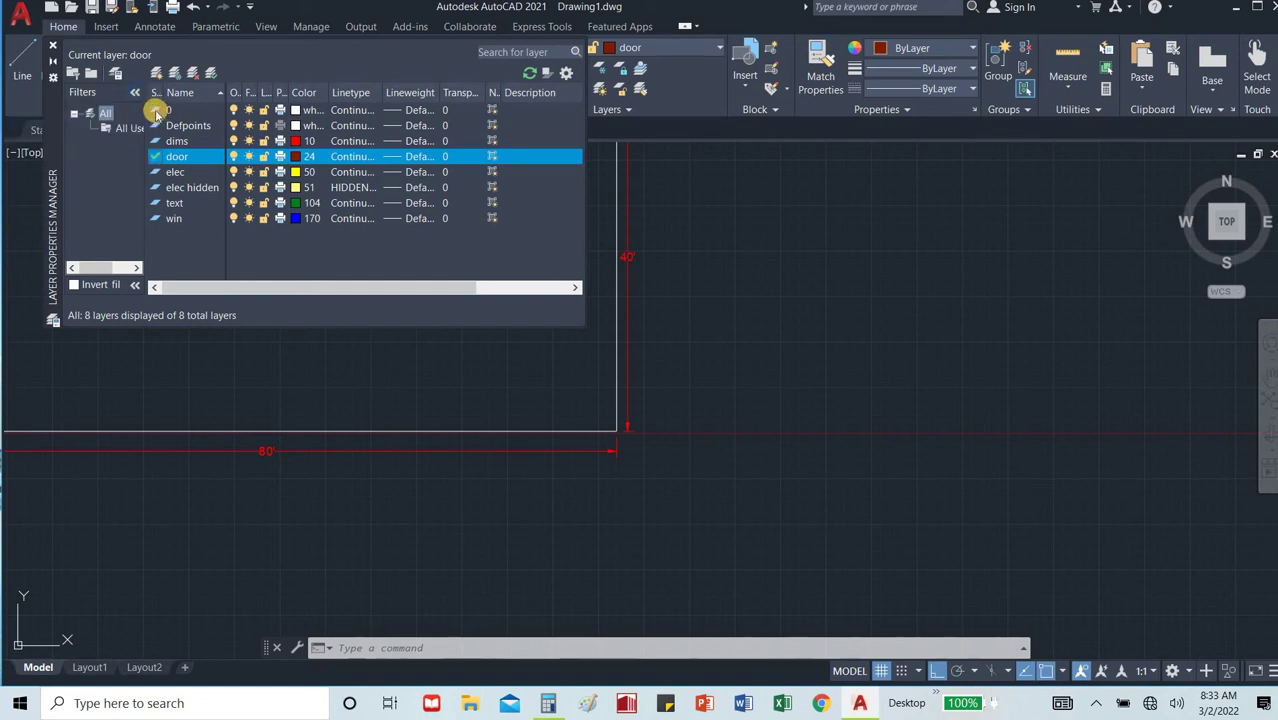
pyautogui.doubleClick(157, 112)
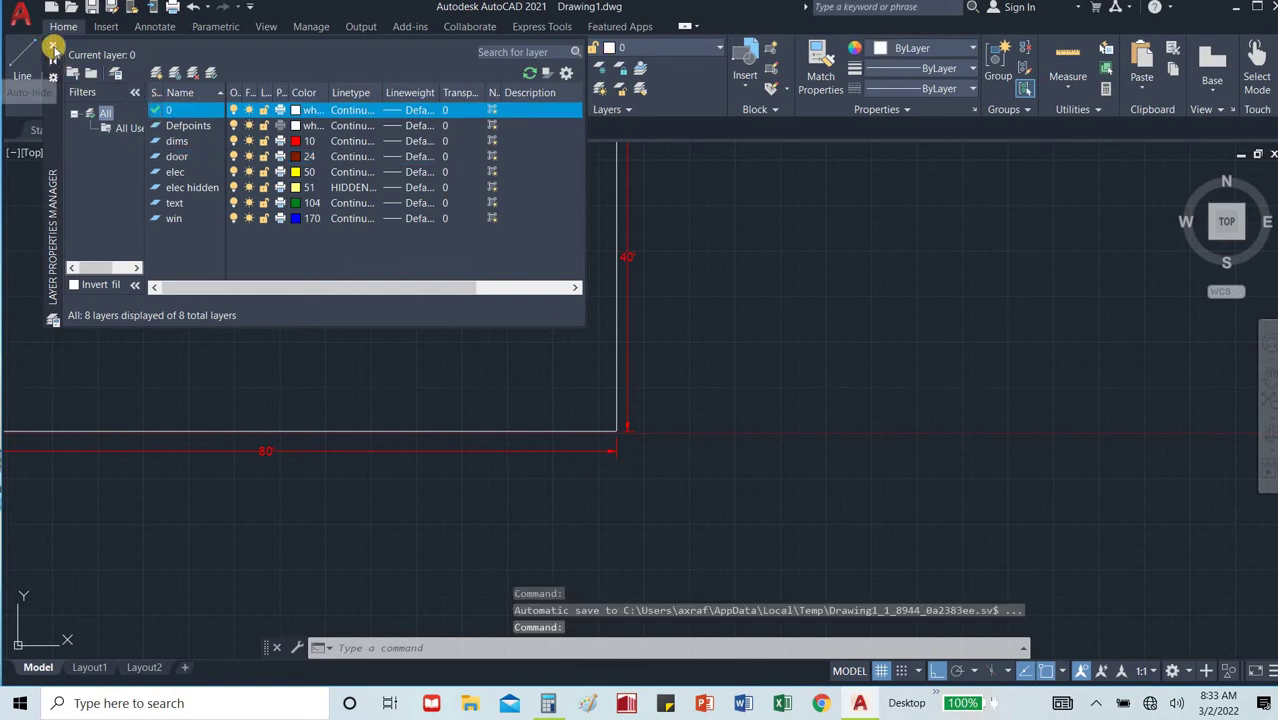
pyautogui.click(53, 48)
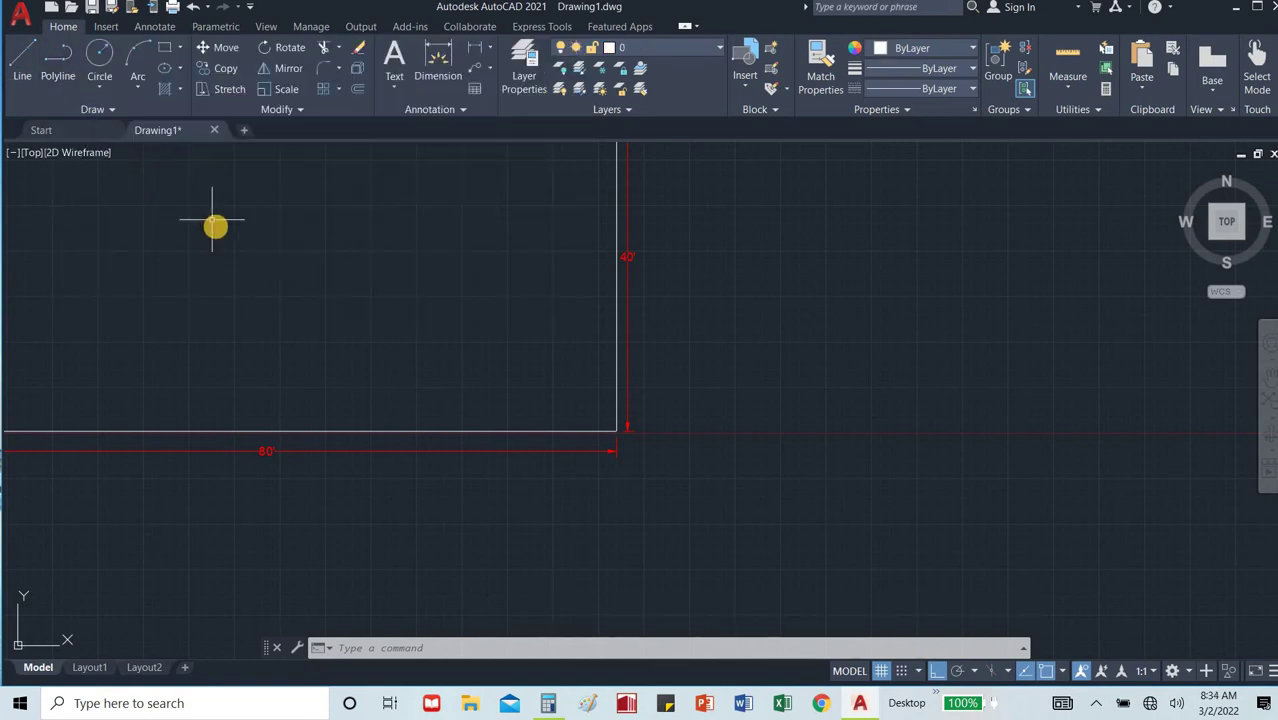
# Offset the rectangle's top and left edges inward by 9 units.
pyautogui.scroll(-2, 213, 208)
pyautogui.scroll(-2, 290, 270)
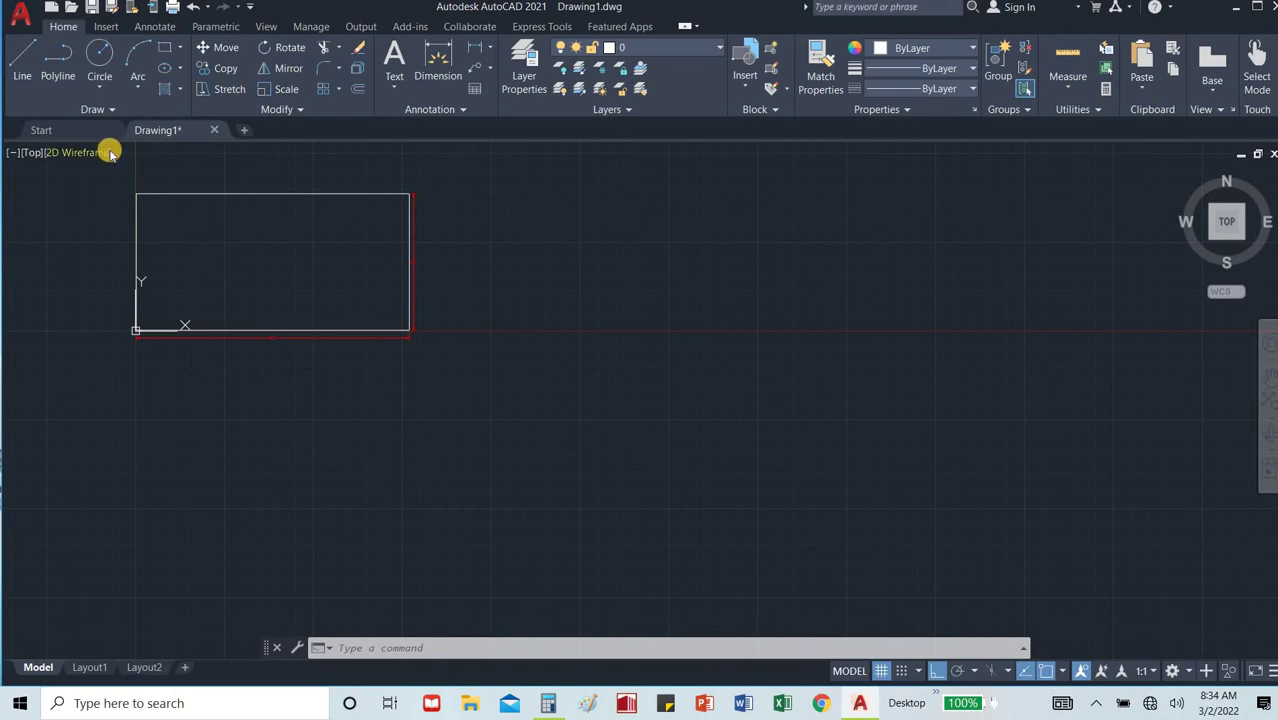
pyautogui.scroll(4, 121, 188)
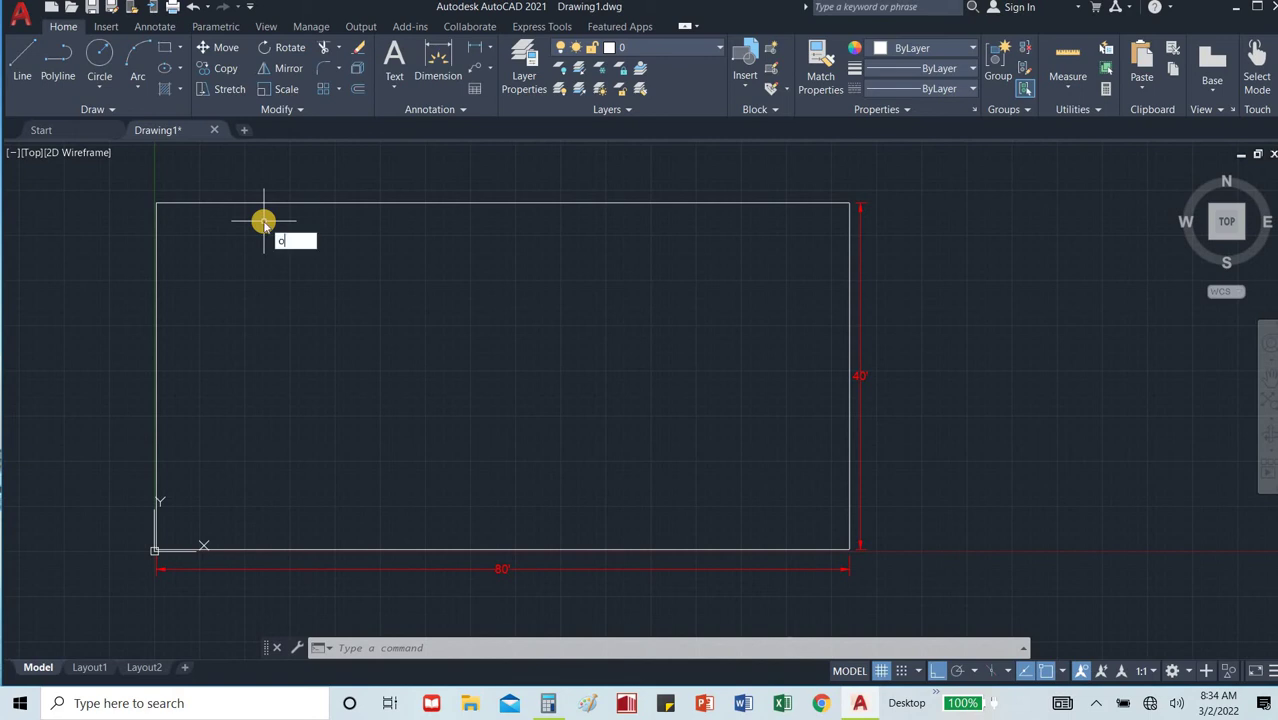
pyautogui.press('Return')
pyautogui.write('9')
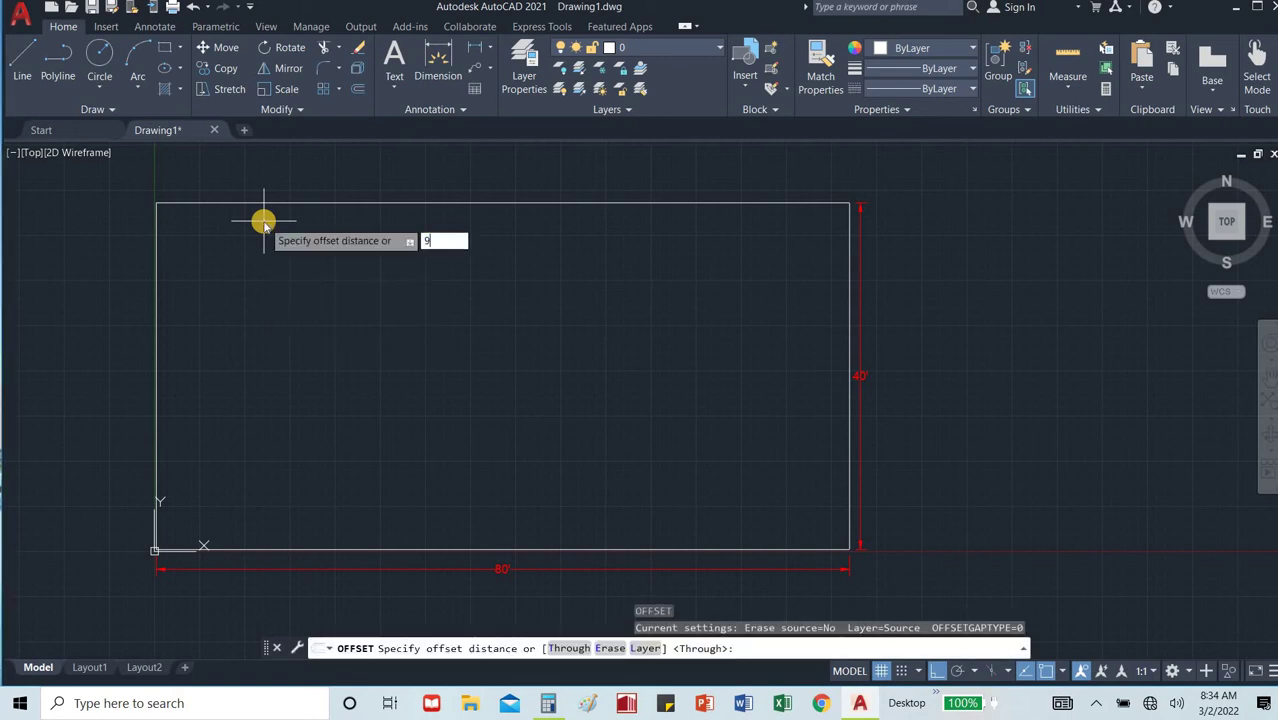
pyautogui.press('Return')
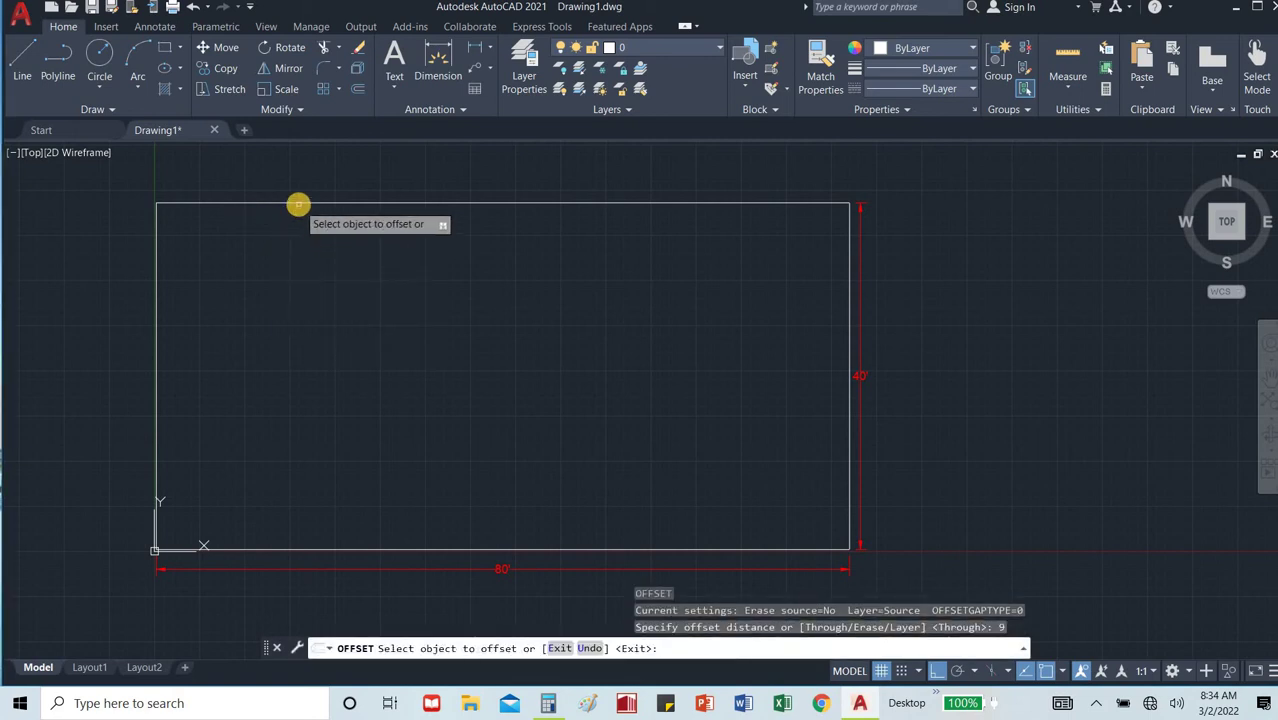
pyautogui.click(300, 204)
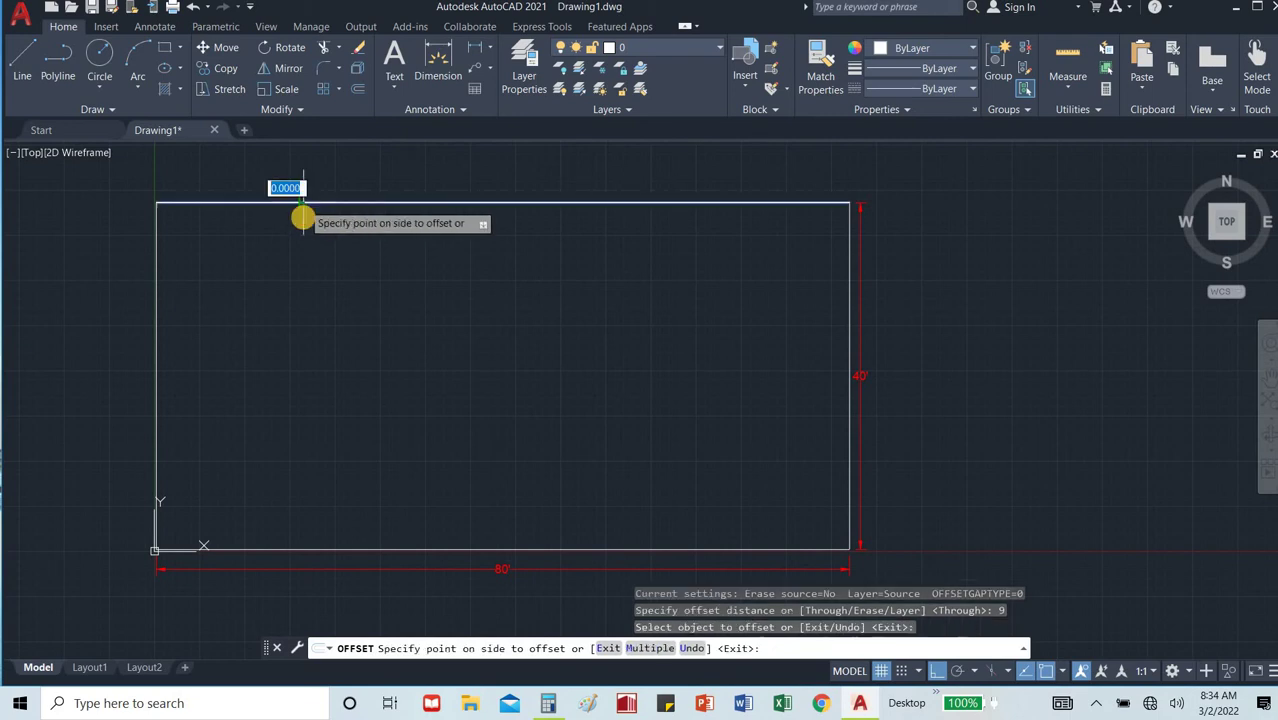
pyautogui.click(292, 224)
pyautogui.click(156, 243)
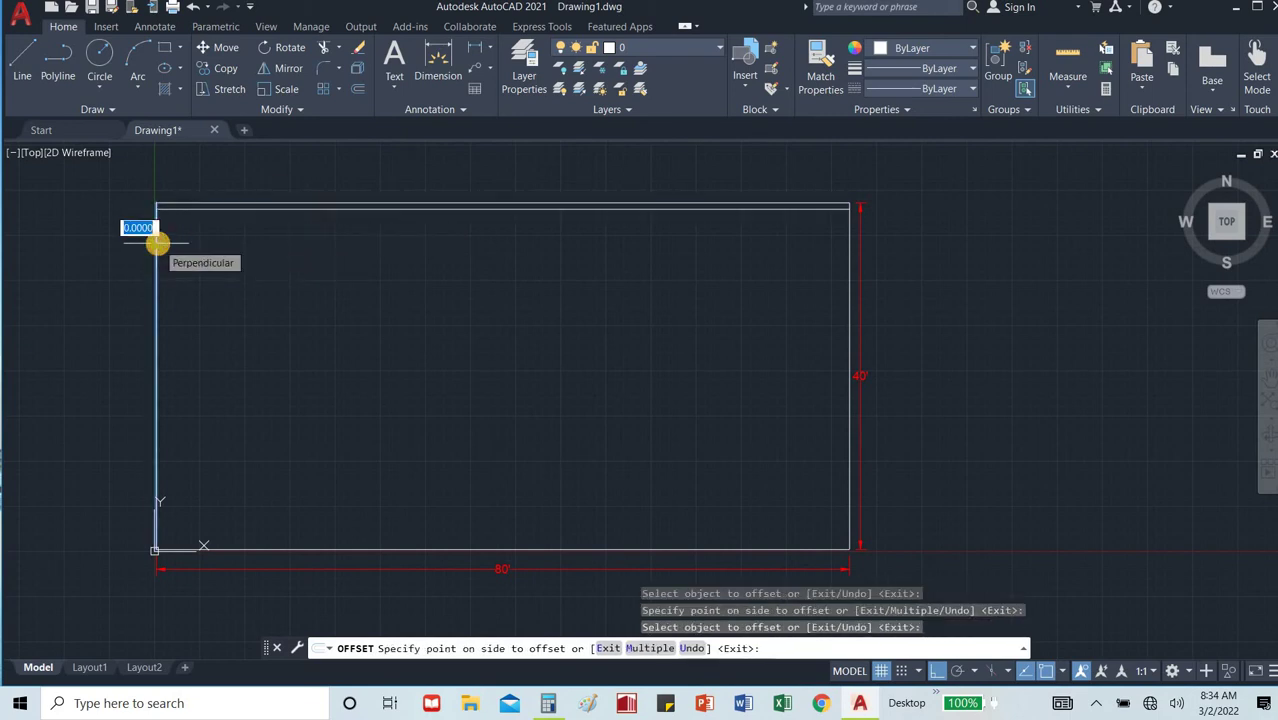
pyautogui.click(220, 257)
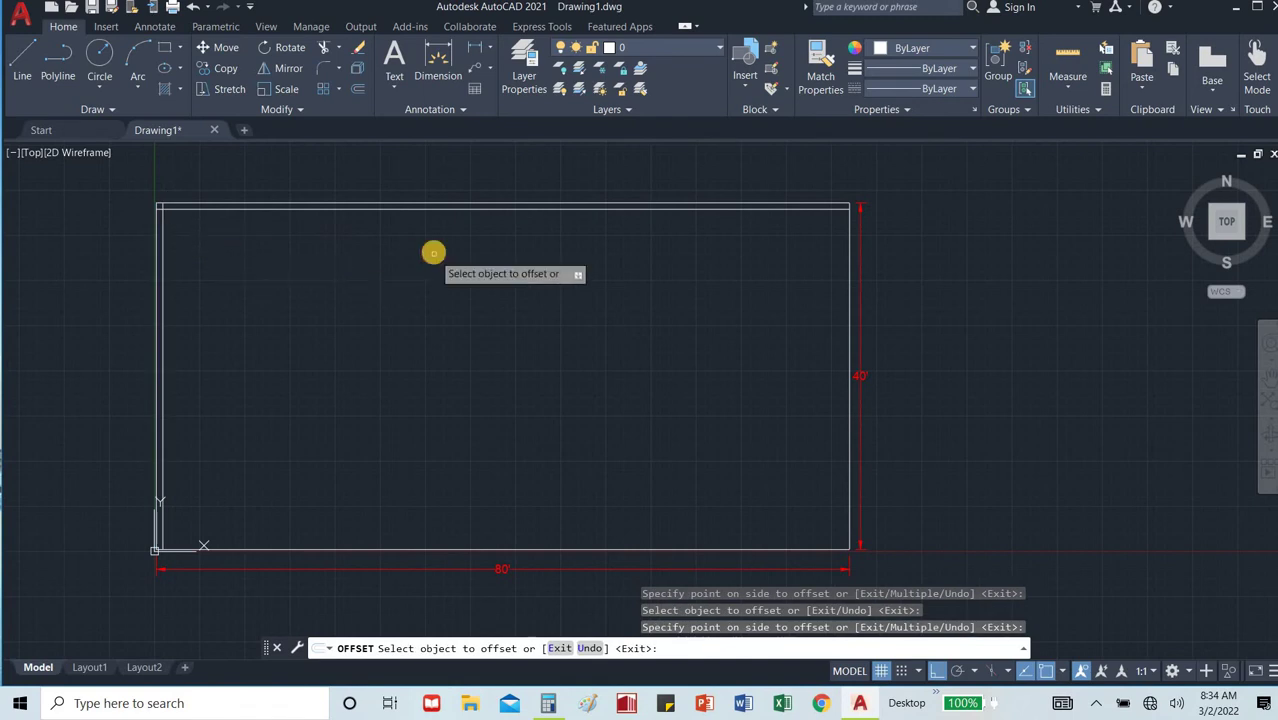
# Offset the rectangle's right and bottom edges inward by the same 9 units.
pyautogui.click(848, 309)
pyautogui.click(822, 310)
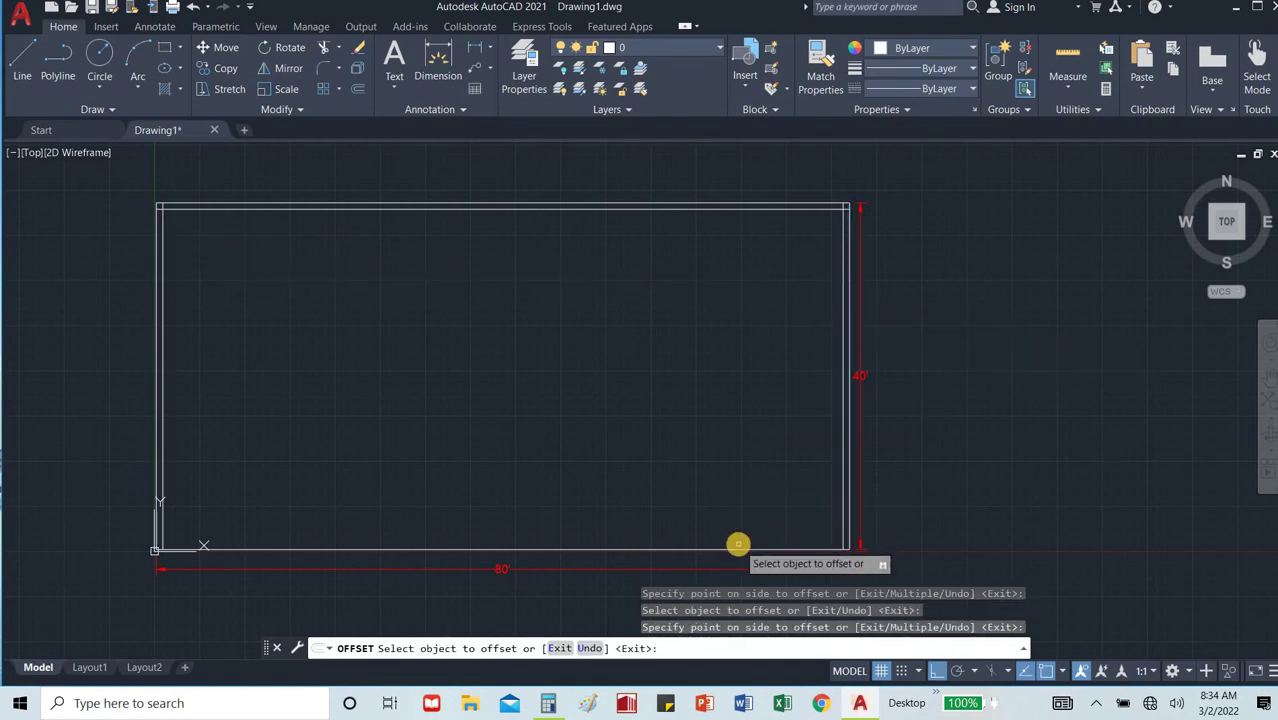
pyautogui.click(739, 548)
pyautogui.click(738, 505)
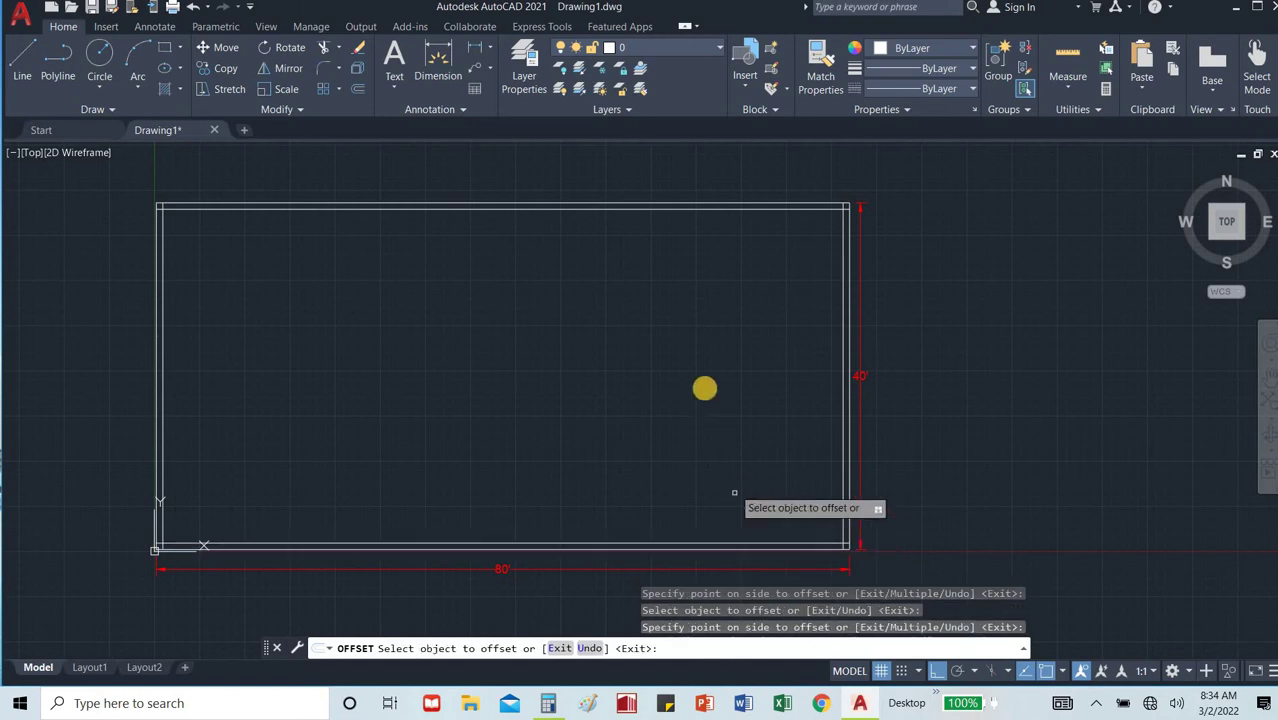
pyautogui.press('Escape')
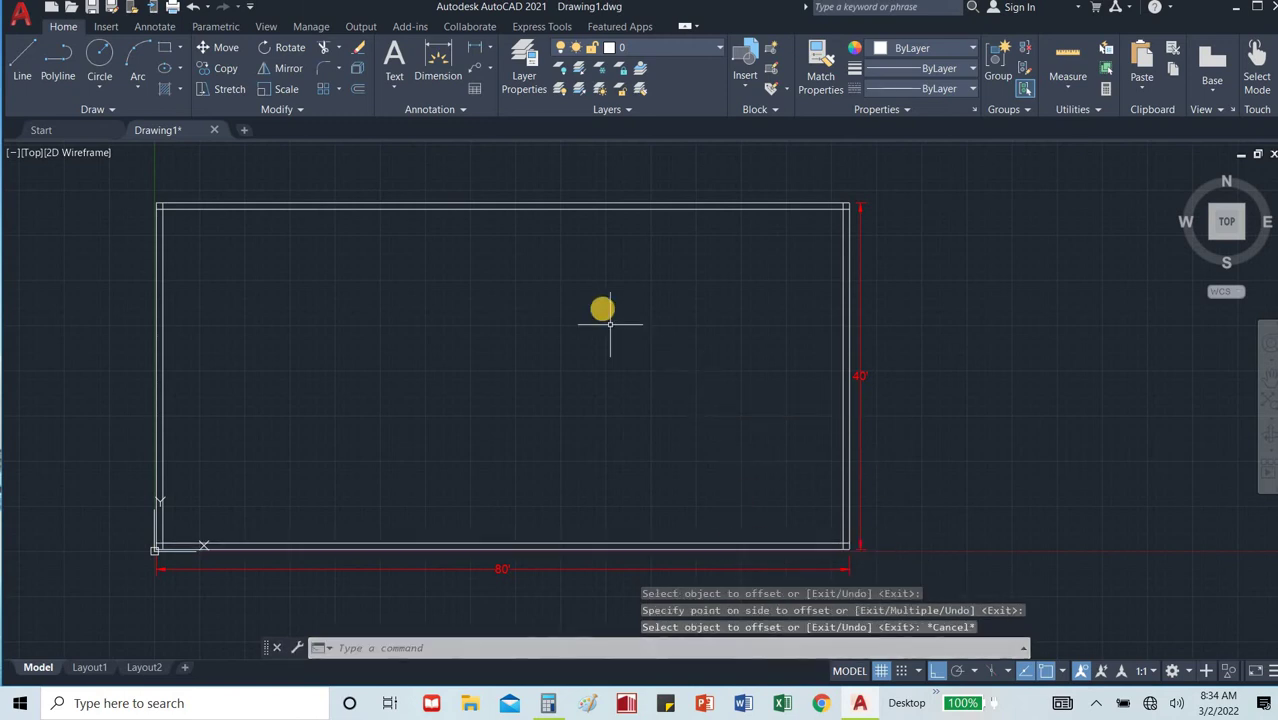
# Trim the overlapping inner wall line ends at the top-left and top-right corners of the rectangle.
pyautogui.scroll(10, 114, 185)
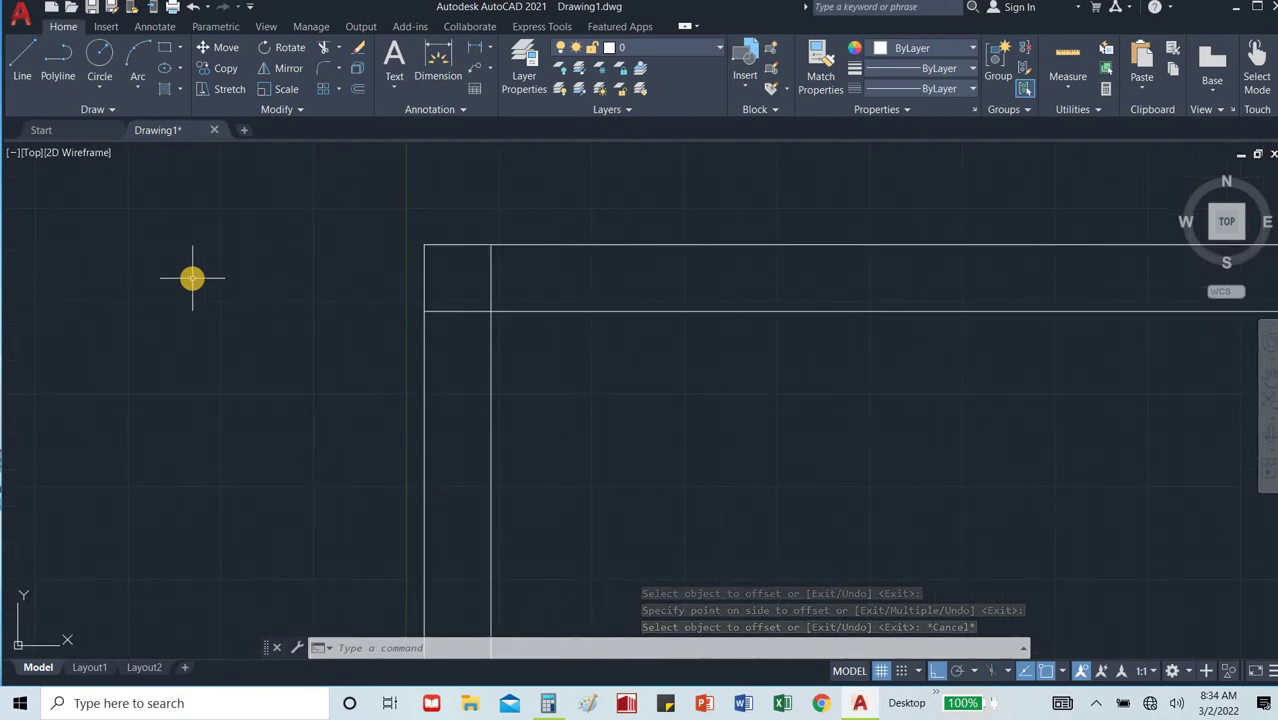
pyautogui.write('tr')
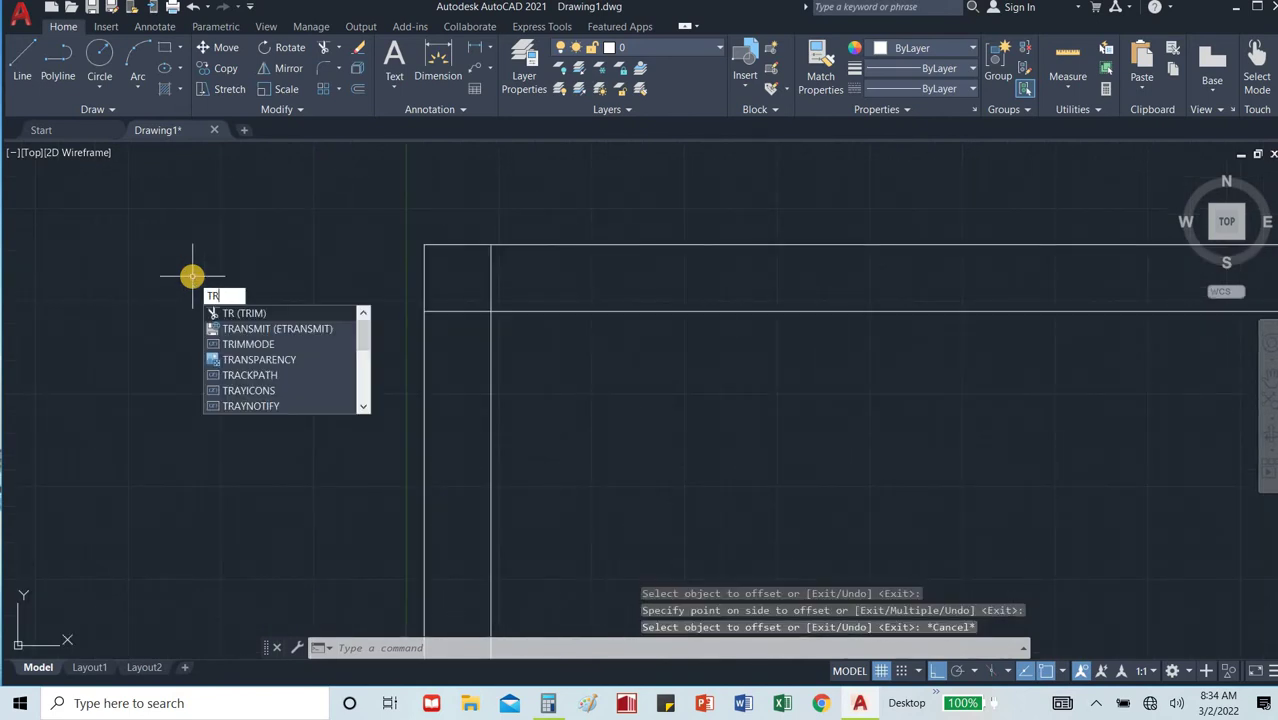
pyautogui.press('Return')
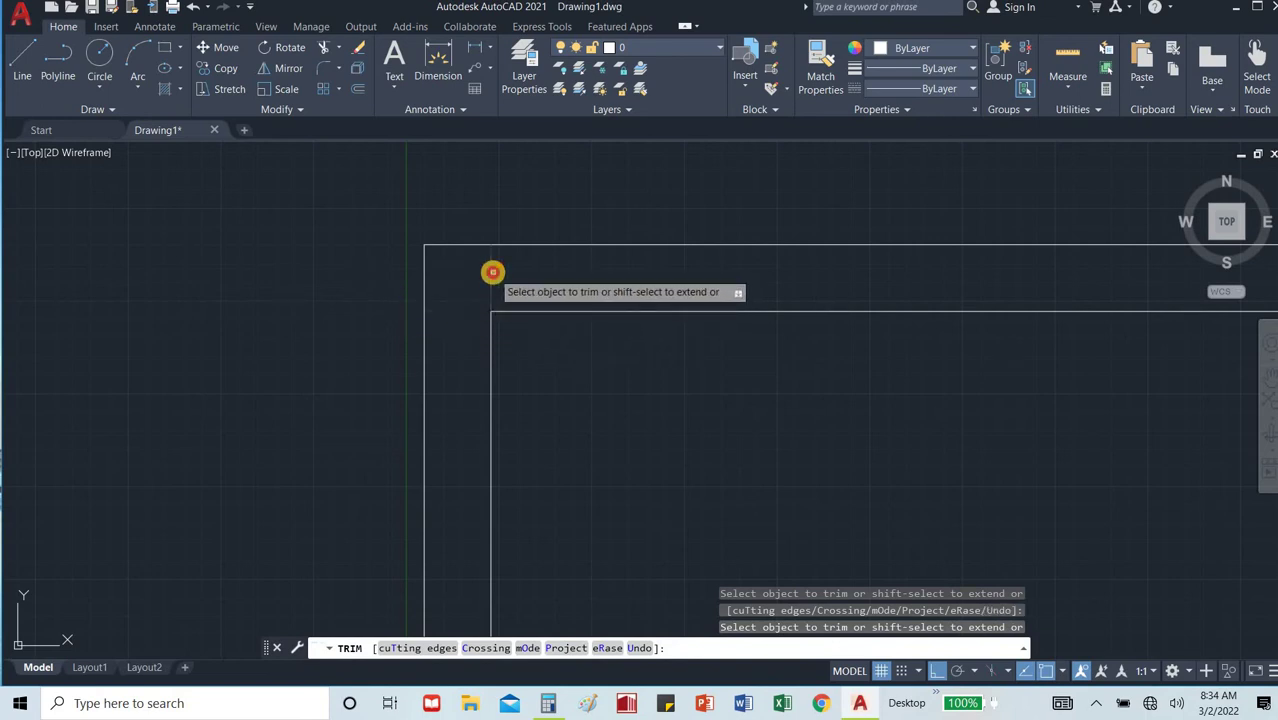
pyautogui.scroll(-5, 472, 274)
pyautogui.scroll(-3, 498, 272)
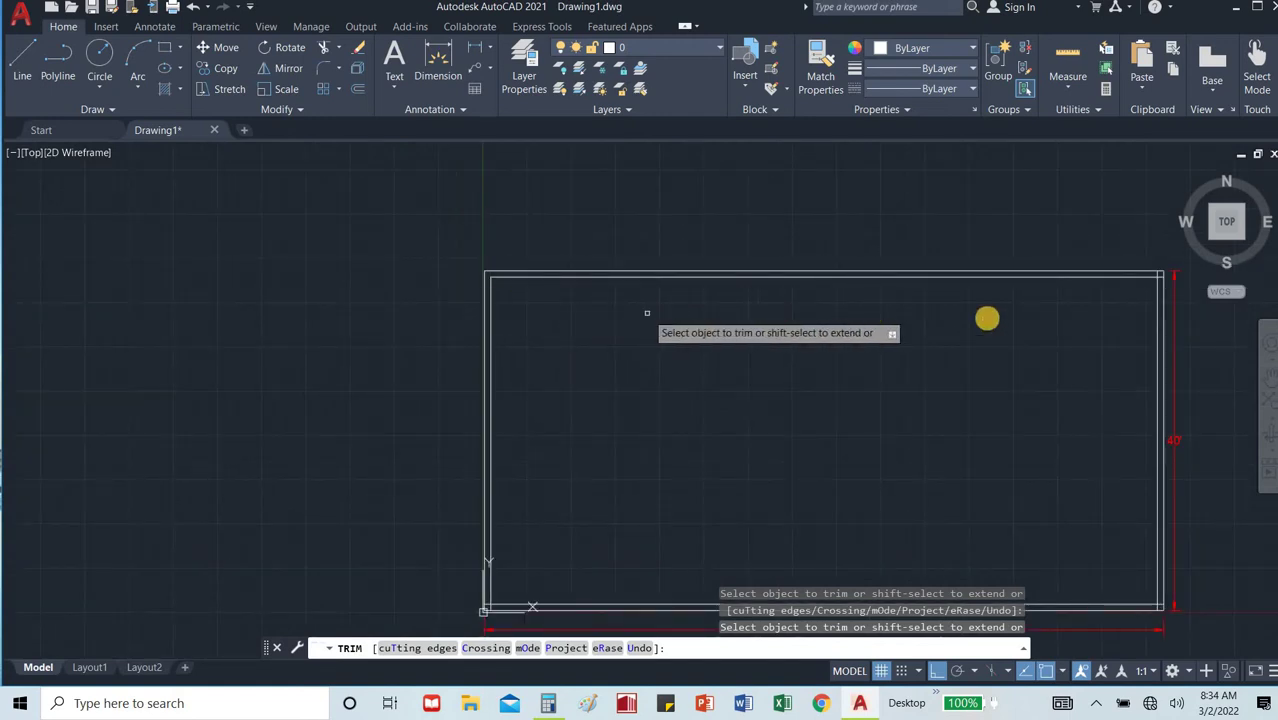
pyautogui.scroll(2, 1104, 274)
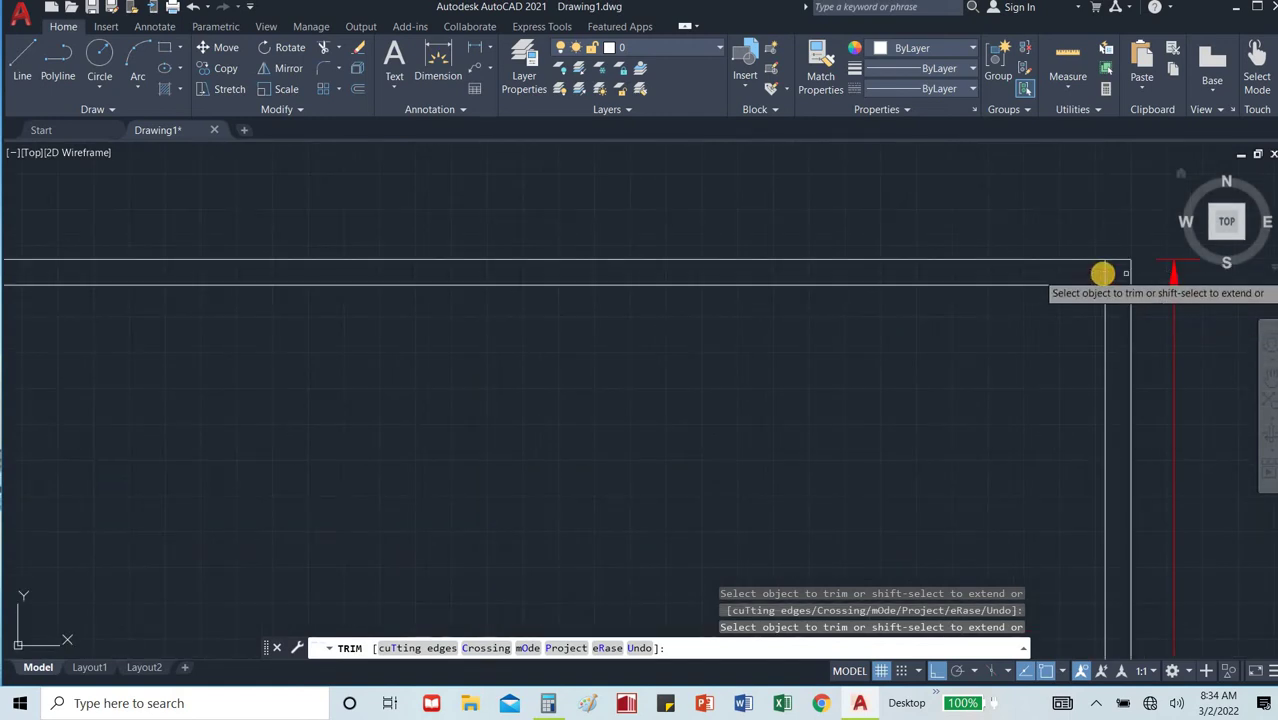
pyautogui.scroll(1, 1098, 273)
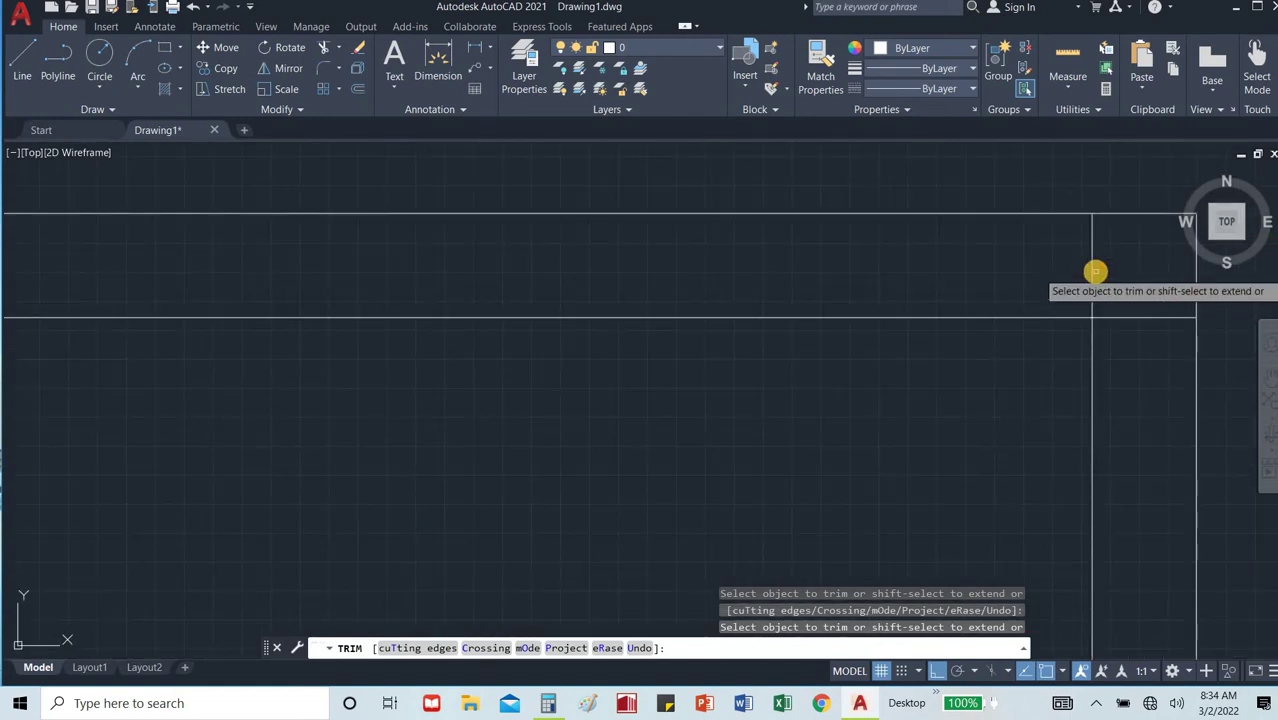
pyautogui.click(1091, 274)
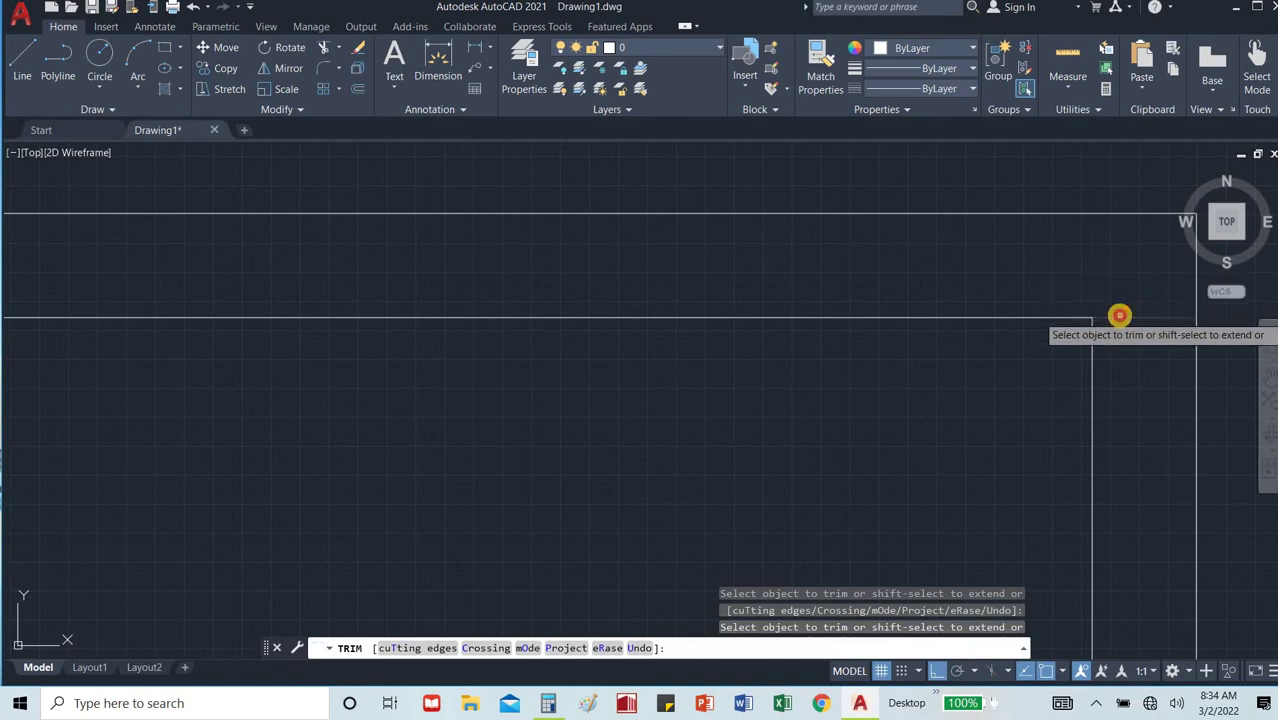
# Trim the overlapping inner wall line ends at the bottom-left and bottom-right corners of the rectangle.
pyautogui.scroll(-3, 1108, 288)
pyautogui.scroll(-4, 590, 431)
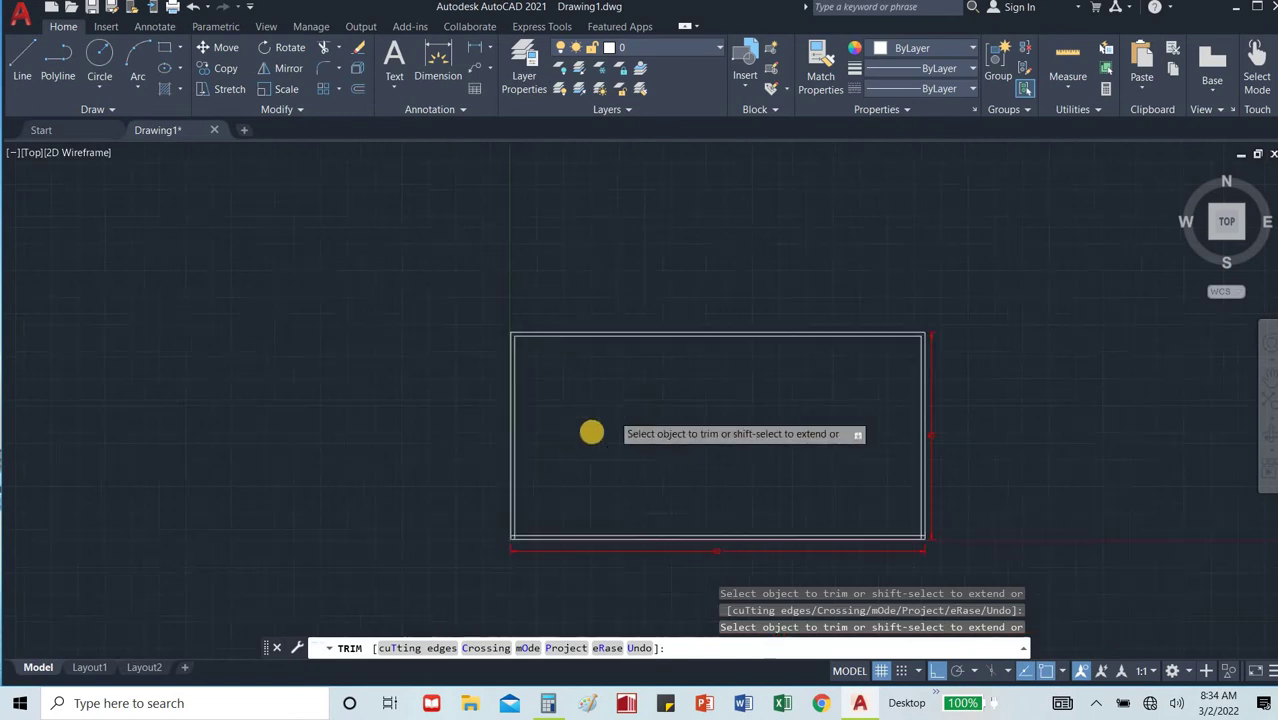
pyautogui.scroll(4, 531, 513)
pyautogui.scroll(5, 526, 517)
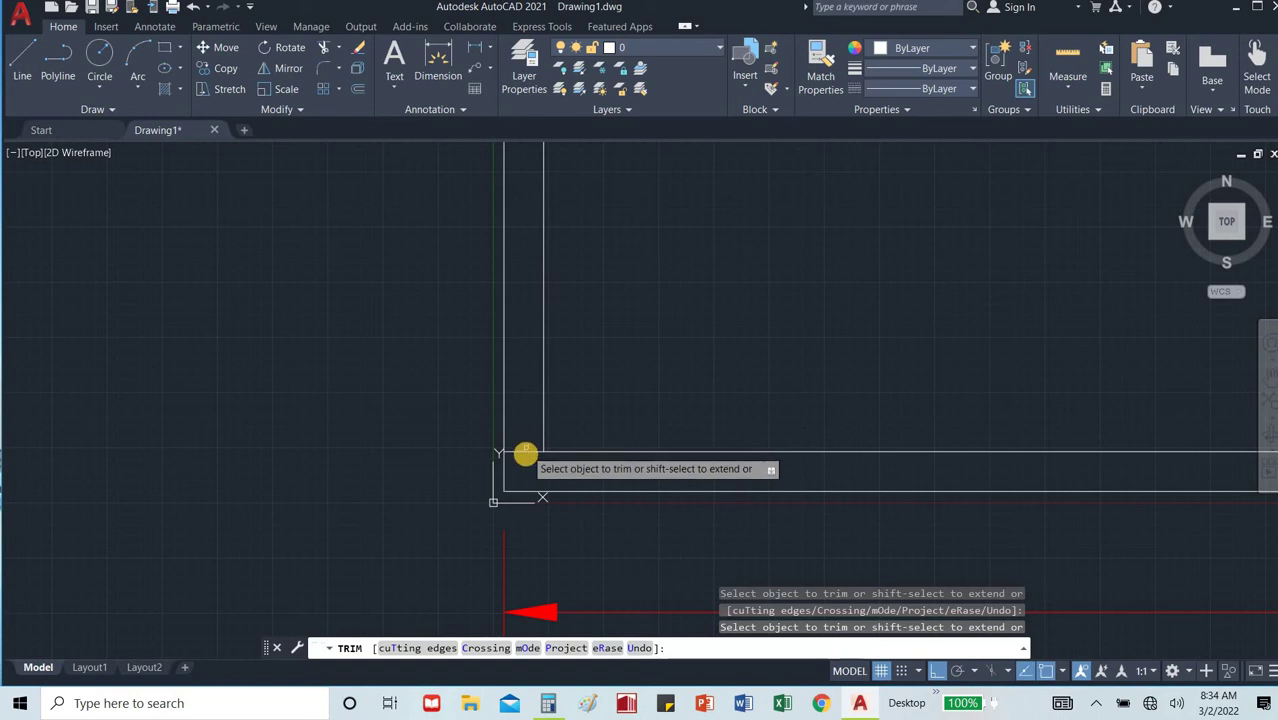
pyautogui.scroll(-4, 522, 444)
pyautogui.scroll(-5, 594, 479)
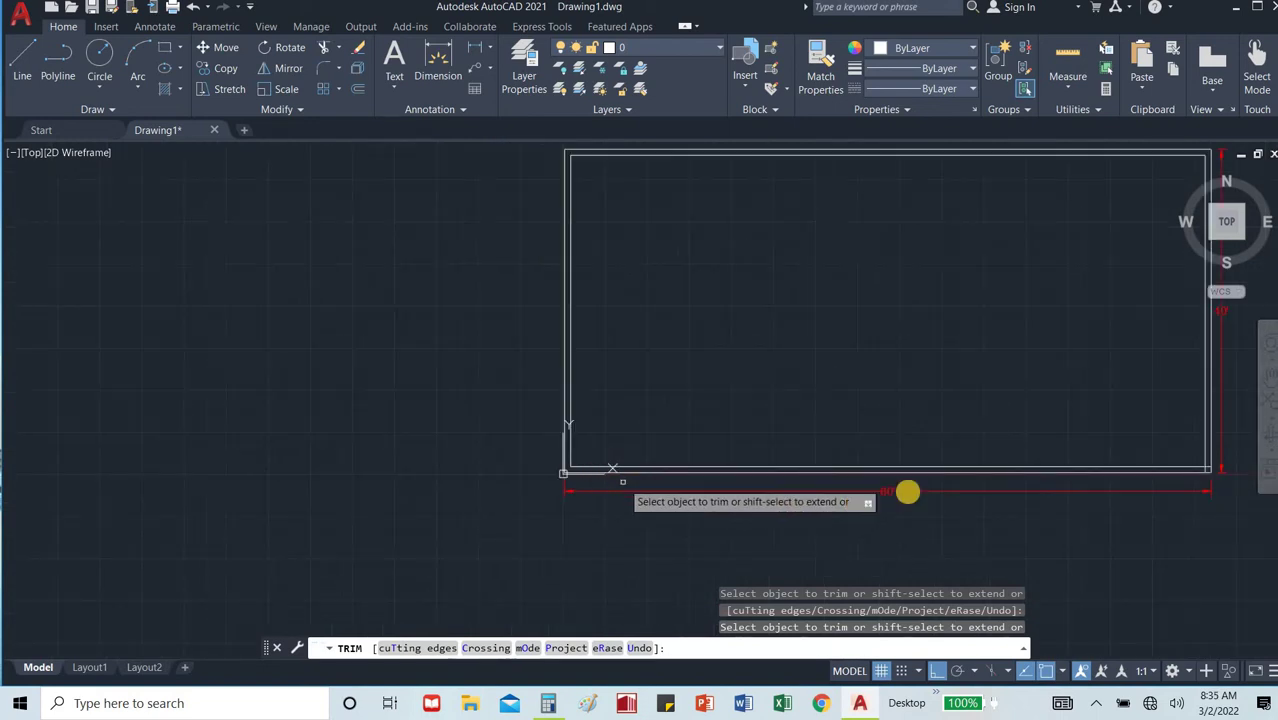
pyautogui.scroll(2, 1200, 470)
pyautogui.scroll(3, 1200, 470)
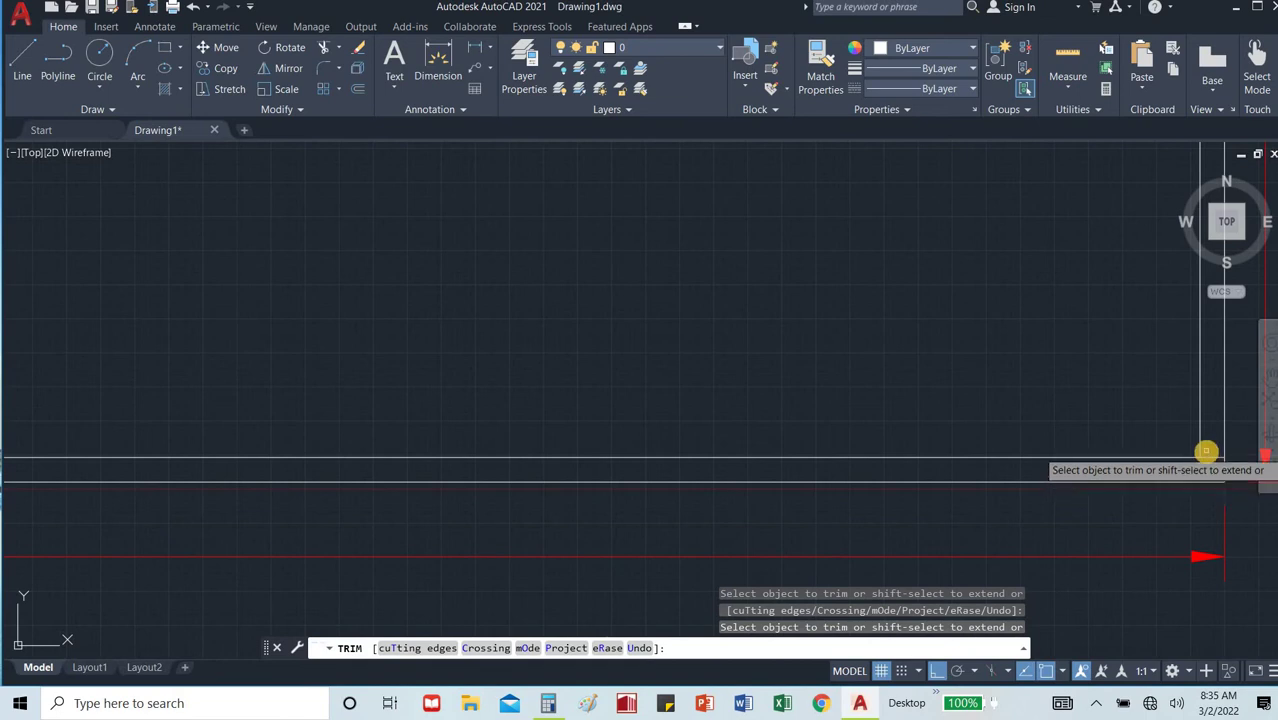
pyautogui.scroll(-4, 1087, 465)
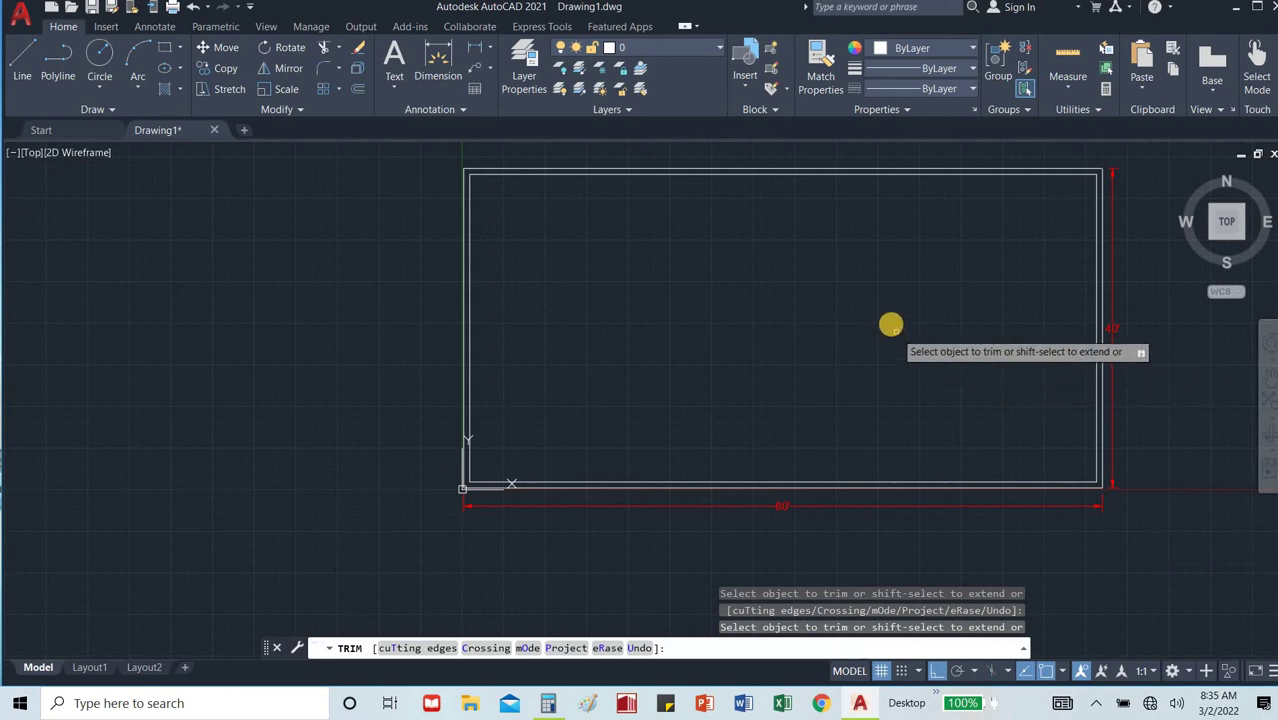
pyautogui.press('Escape')
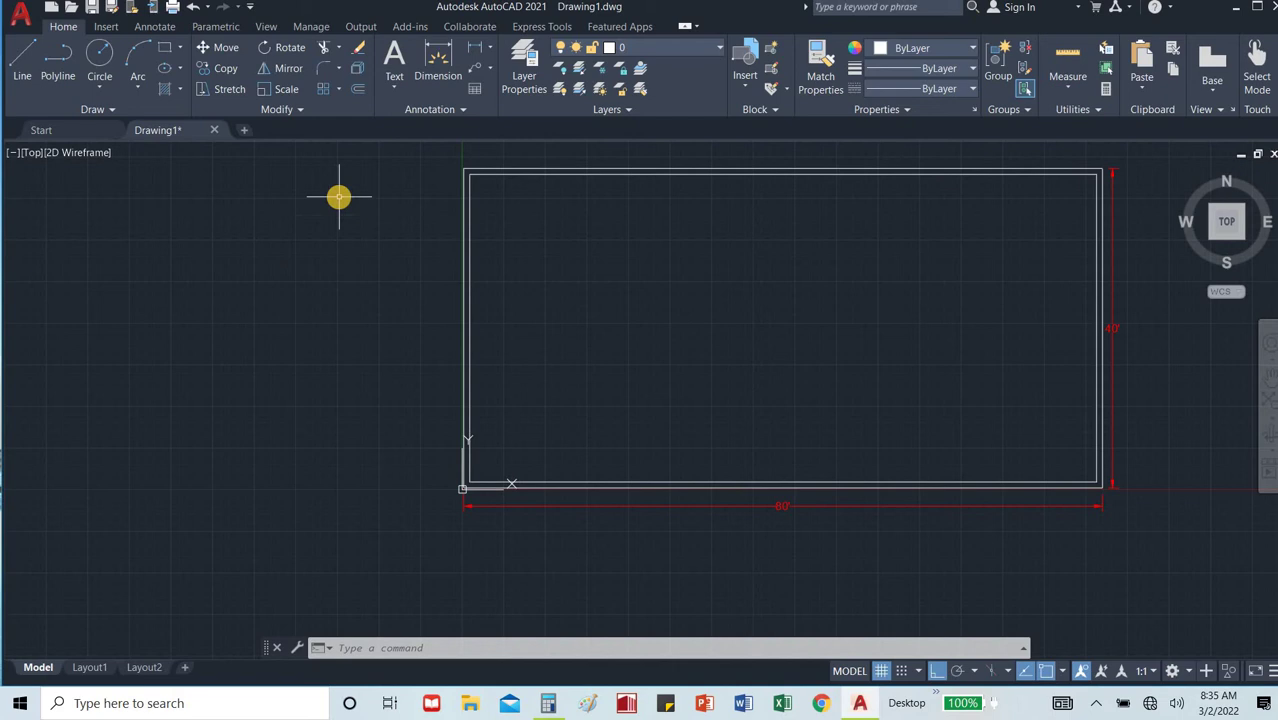
# Draw a 24 by 24 unit rectangle in the empty space left of the wall outline.
pyautogui.write('rec')
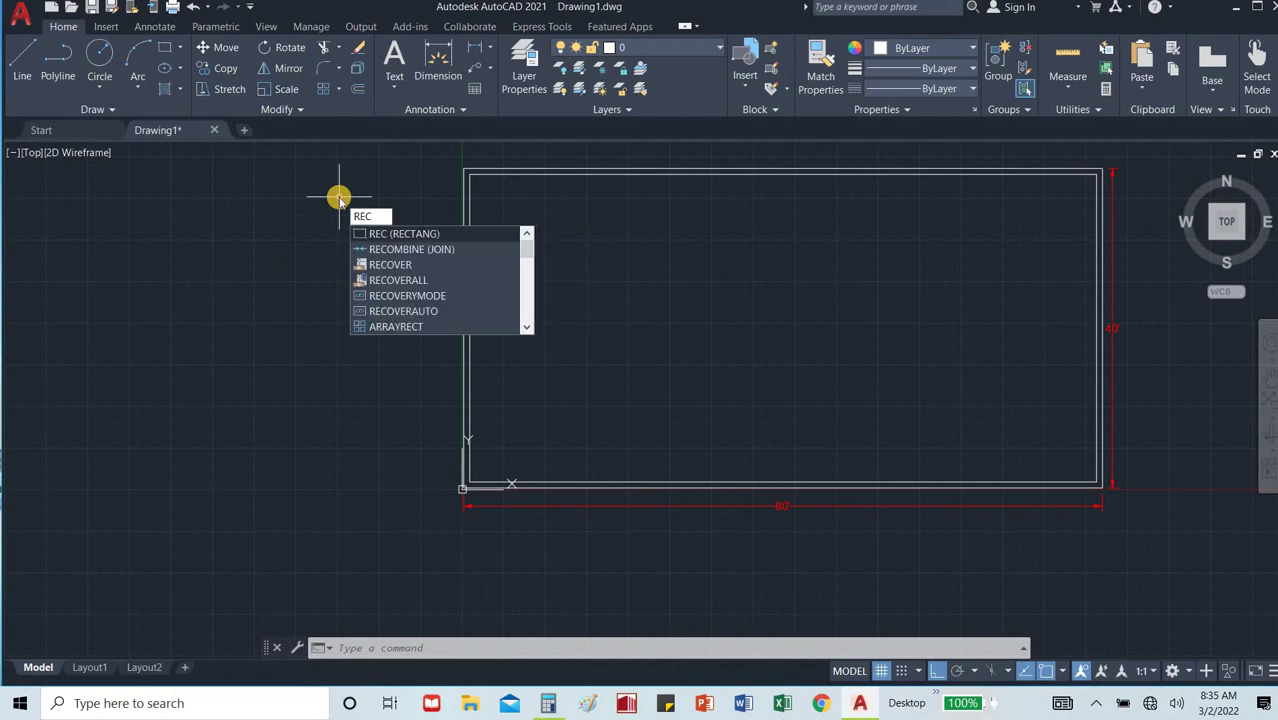
pyautogui.press('Return')
pyautogui.click(292, 258)
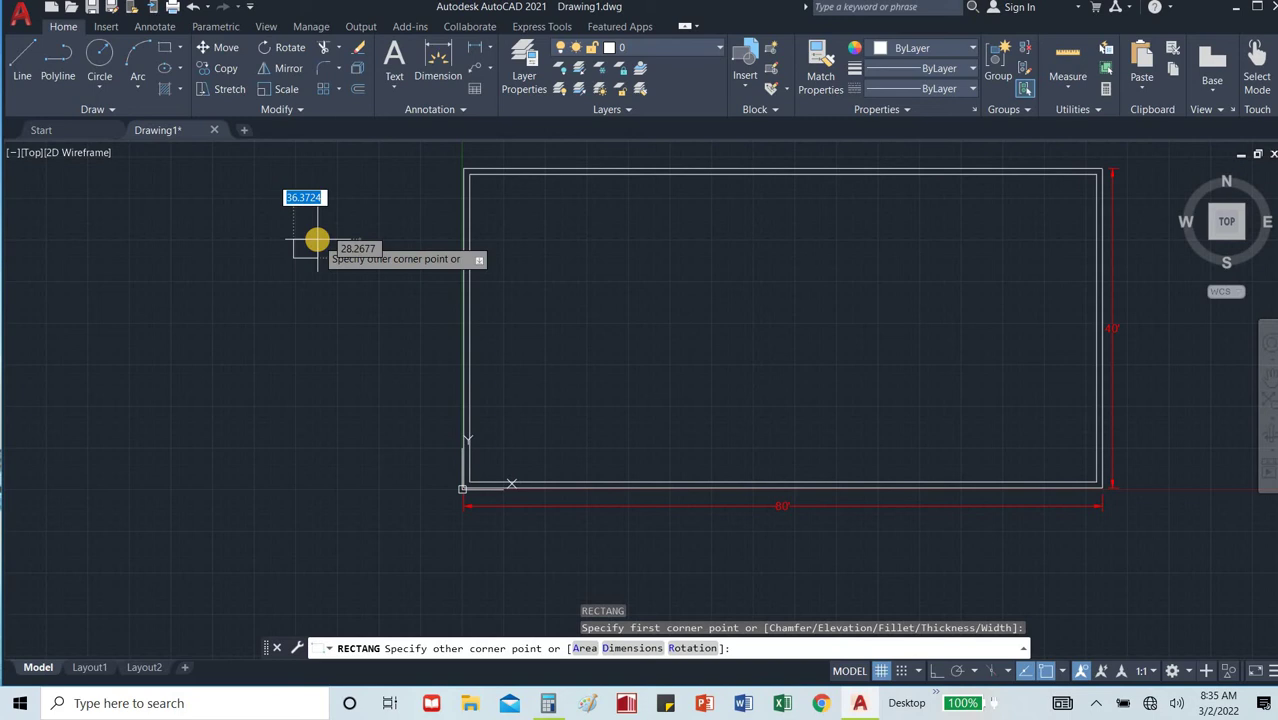
pyautogui.write('24')
pyautogui.press('Tab')
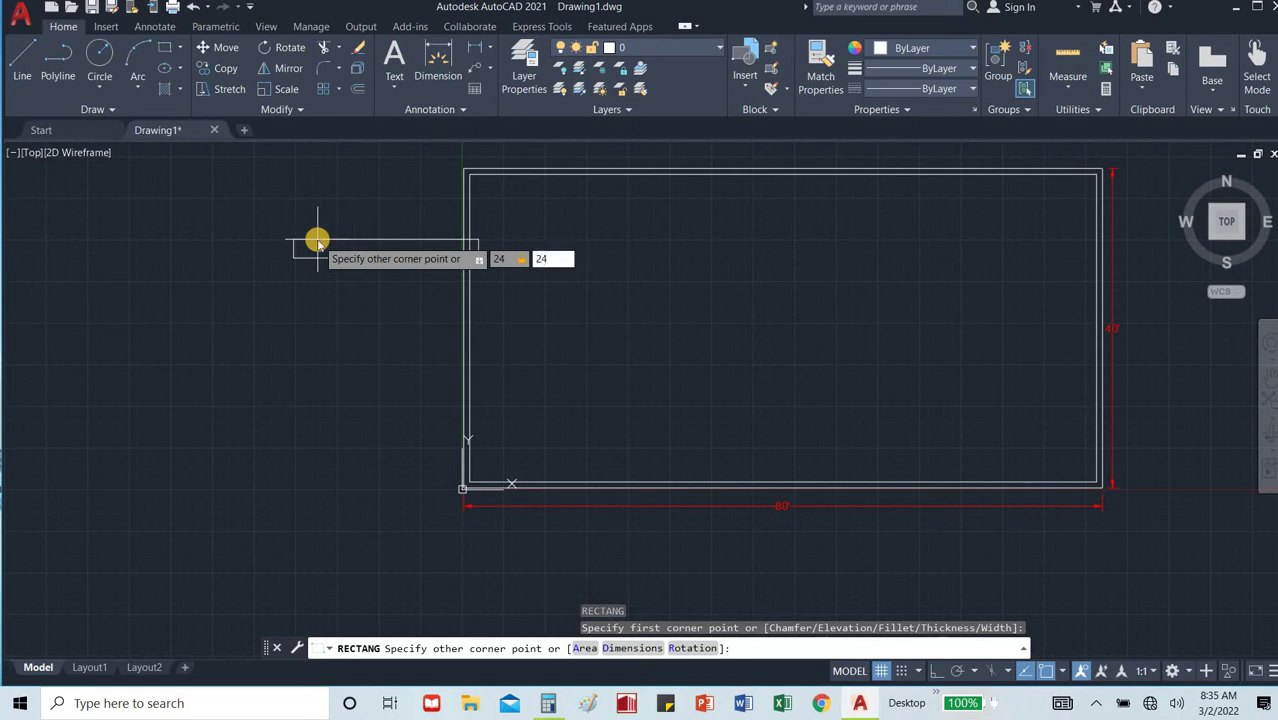
pyautogui.write('24')
pyautogui.press('Return')
pyautogui.scroll(2, 239, 246)
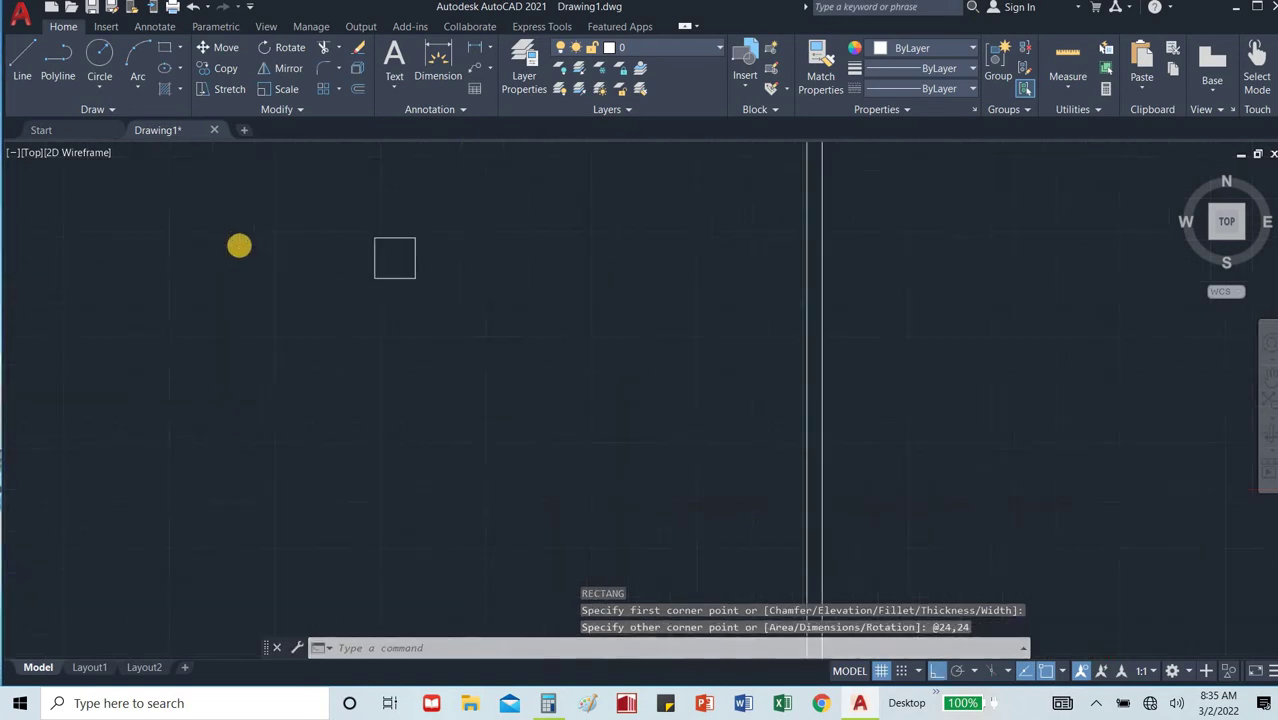
pyautogui.scroll(2, 239, 246)
pyautogui.scroll(2, 459, 223)
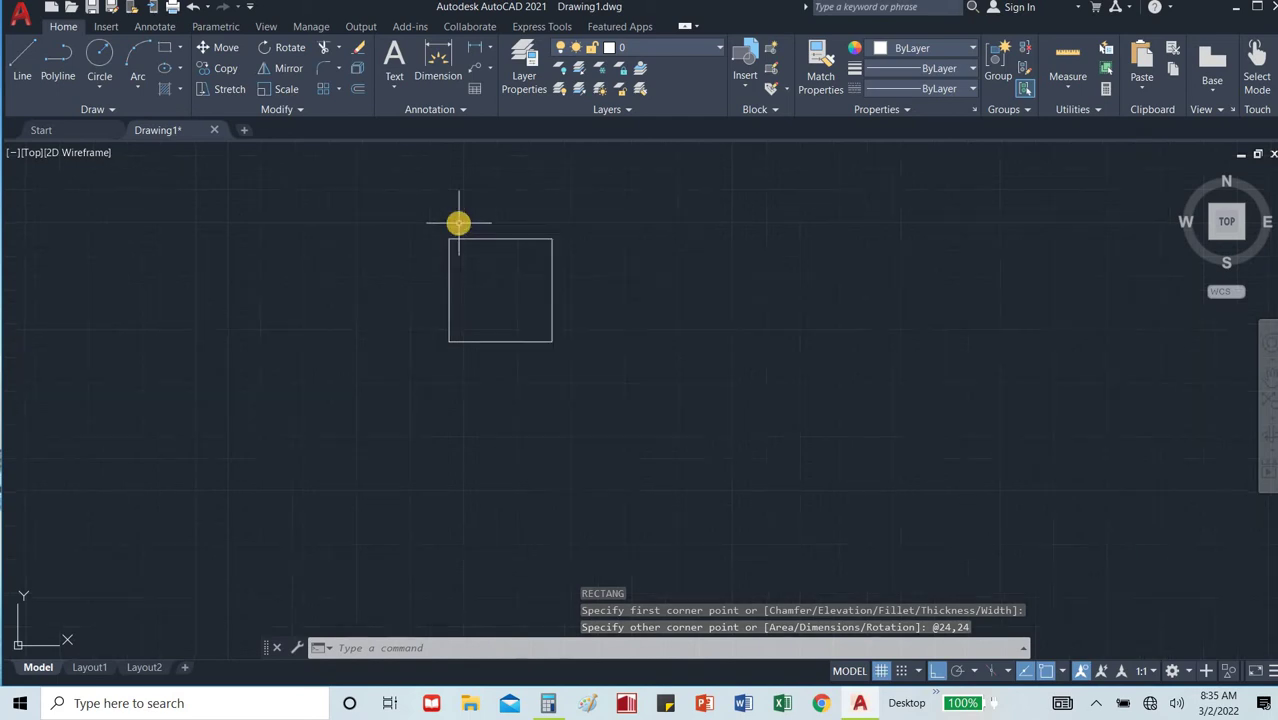
pyautogui.scroll(2, 459, 223)
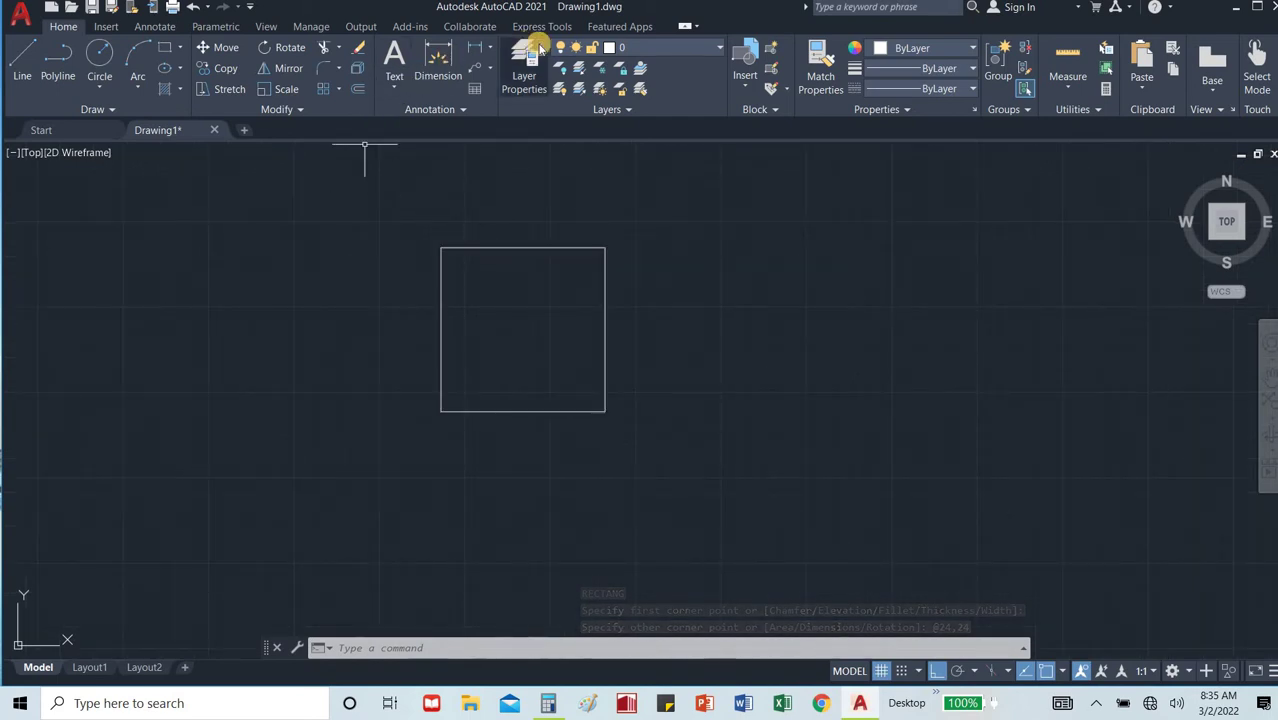
# Create a new layer named "col" and set its colour to magenta, index 210.
pyautogui.click(524, 75)
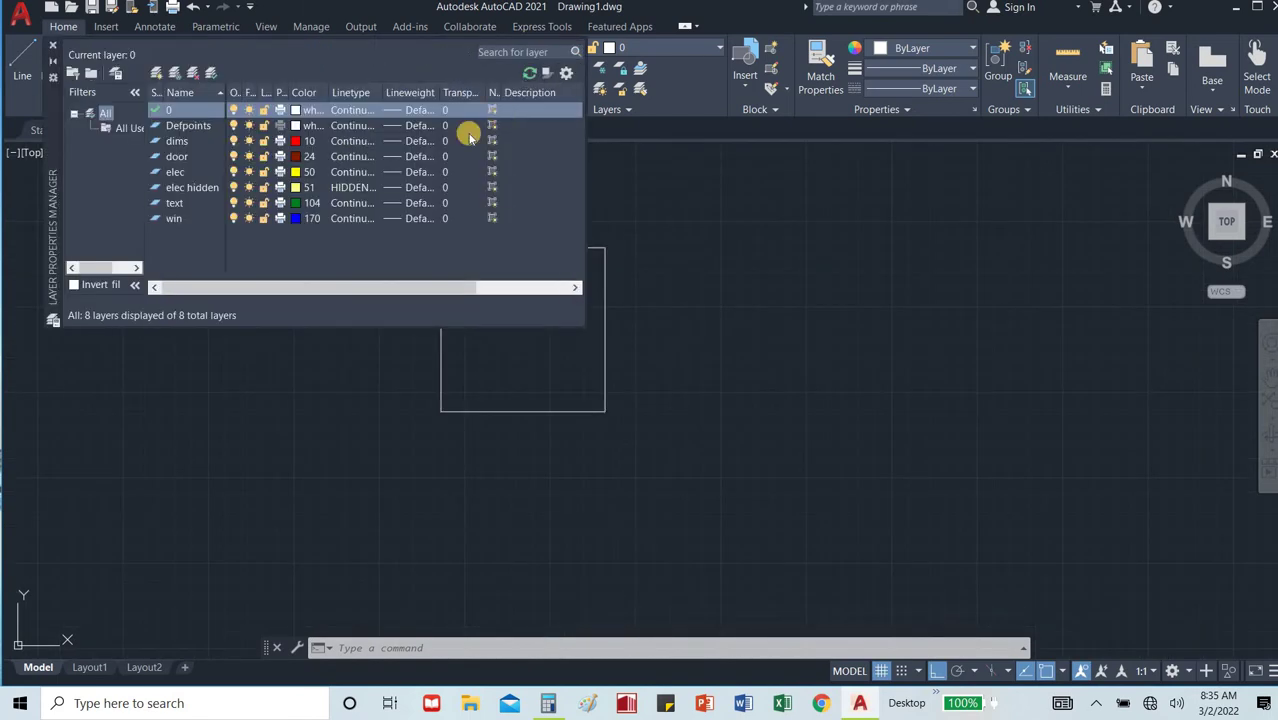
pyautogui.click(156, 76)
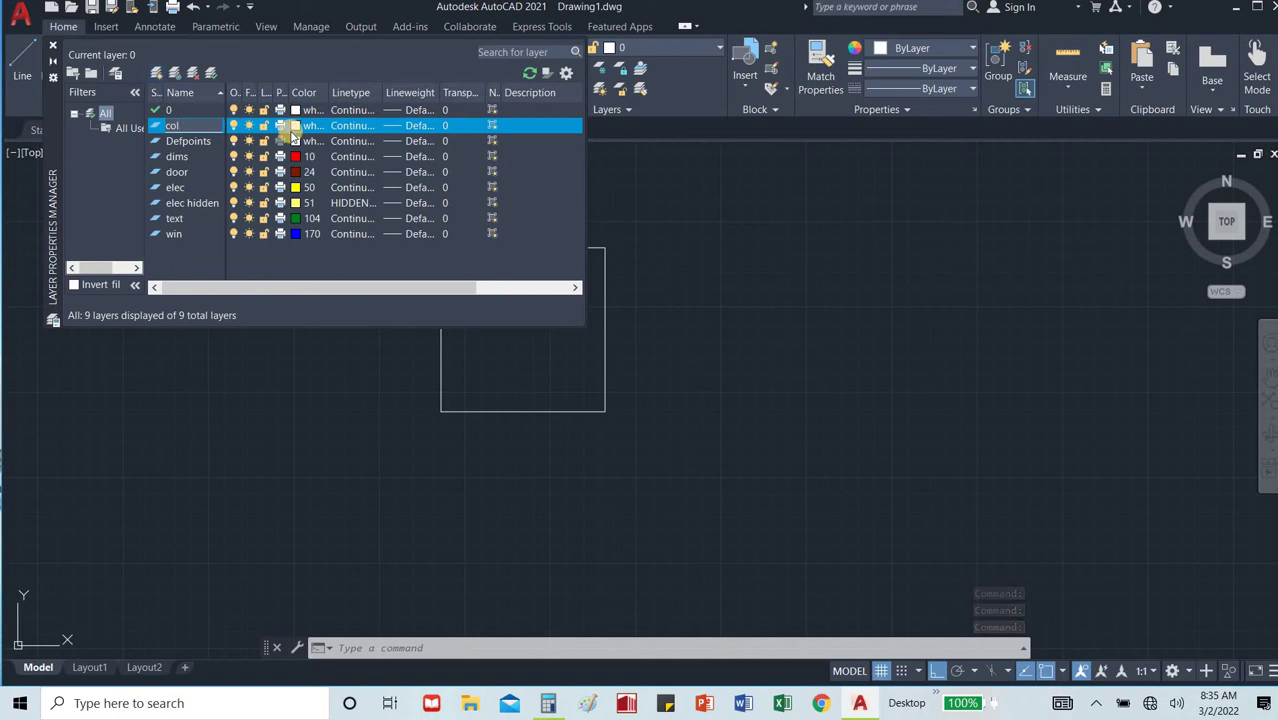
pyautogui.click(294, 126)
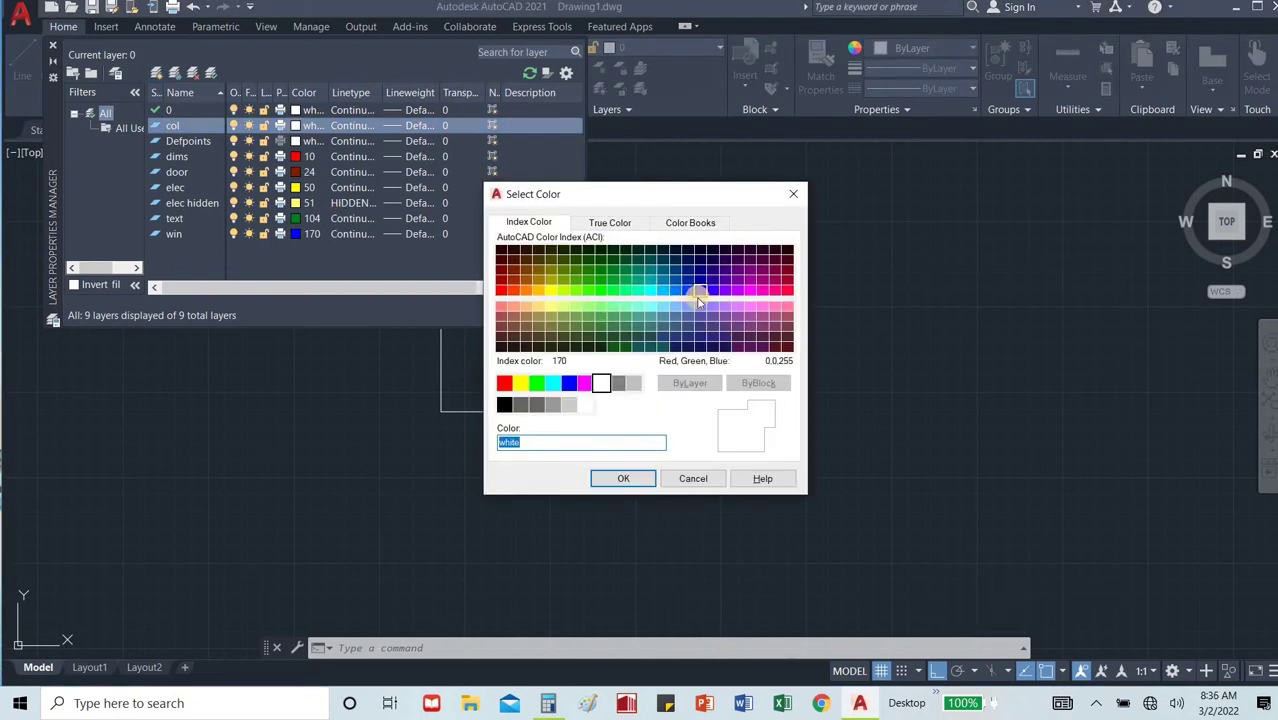
pyautogui.click(751, 290)
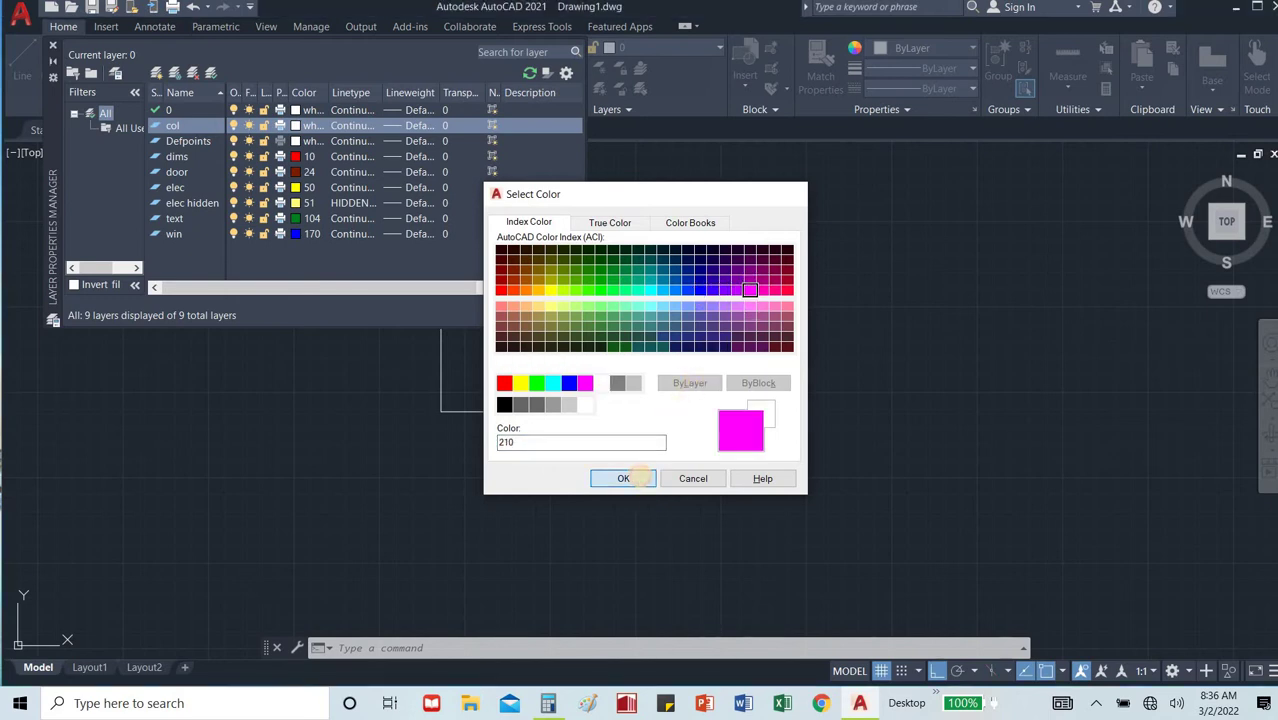
pyautogui.click(623, 479)
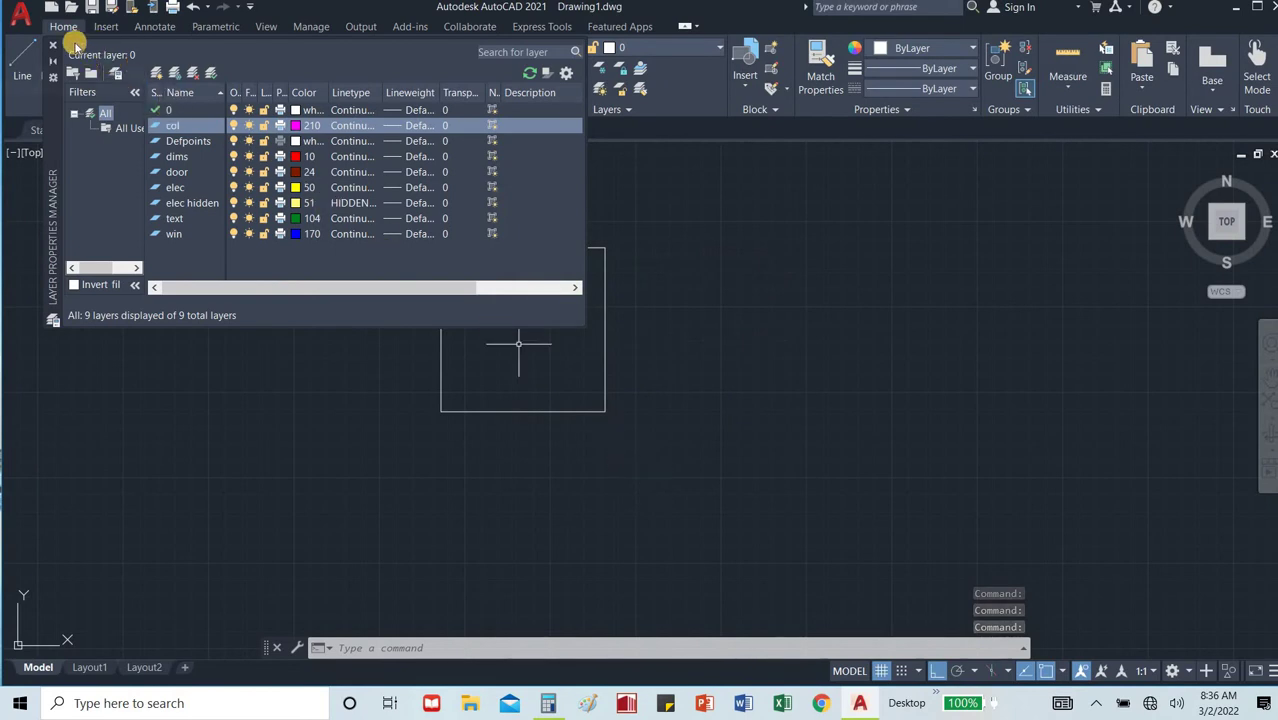
pyautogui.click(53, 47)
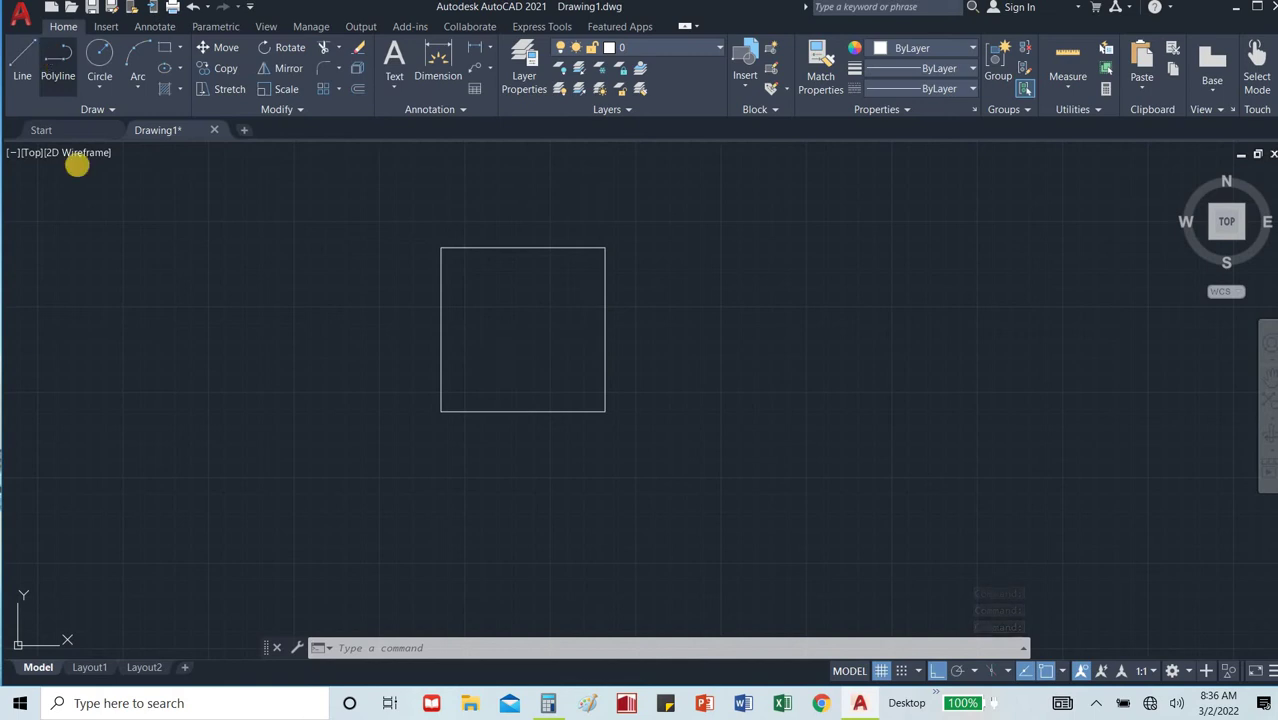
# Move the 24-unit square onto the "col" layer and accept colour index 210 for that layer.
pyautogui.click(646, 211)
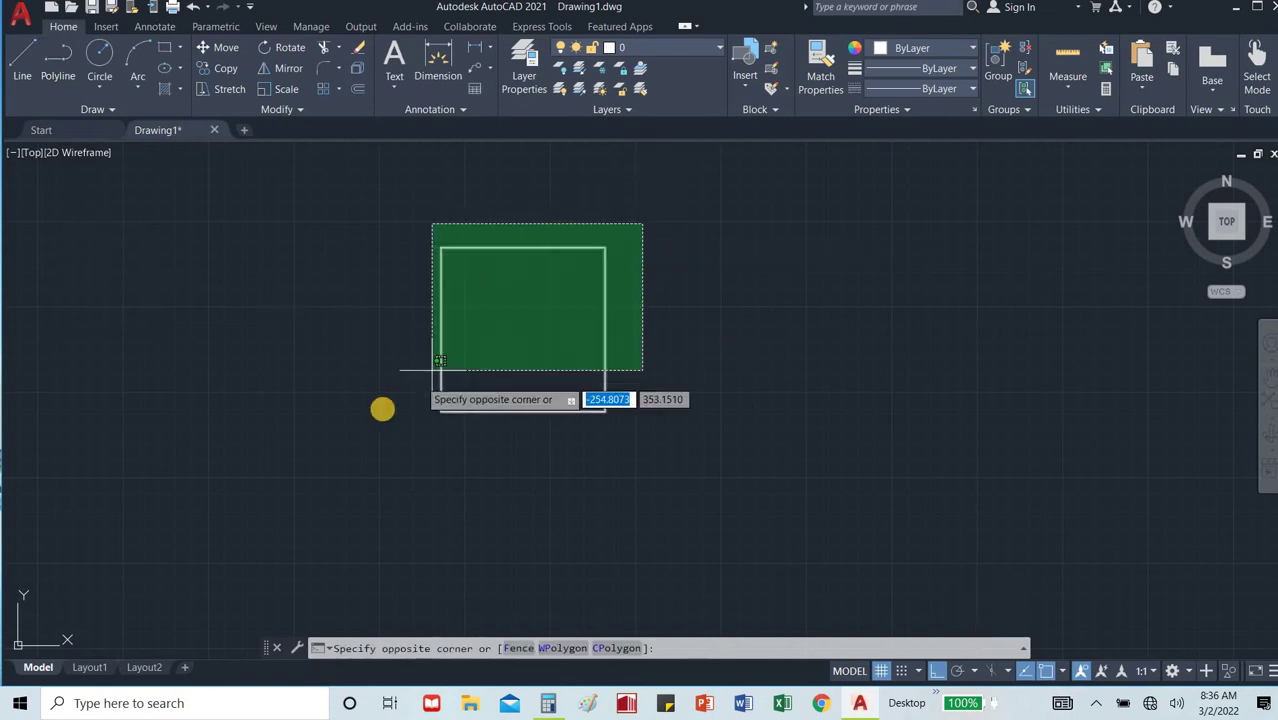
pyautogui.click(382, 404)
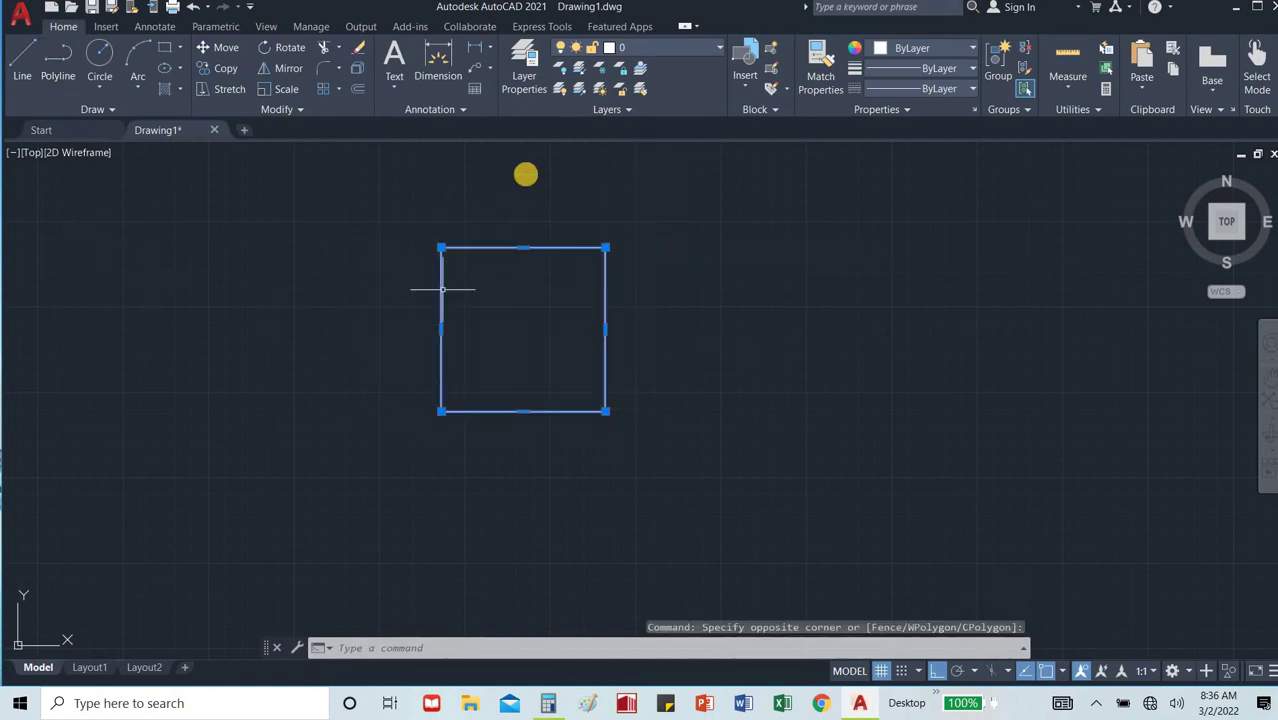
pyautogui.click(648, 47)
pyautogui.click(616, 87)
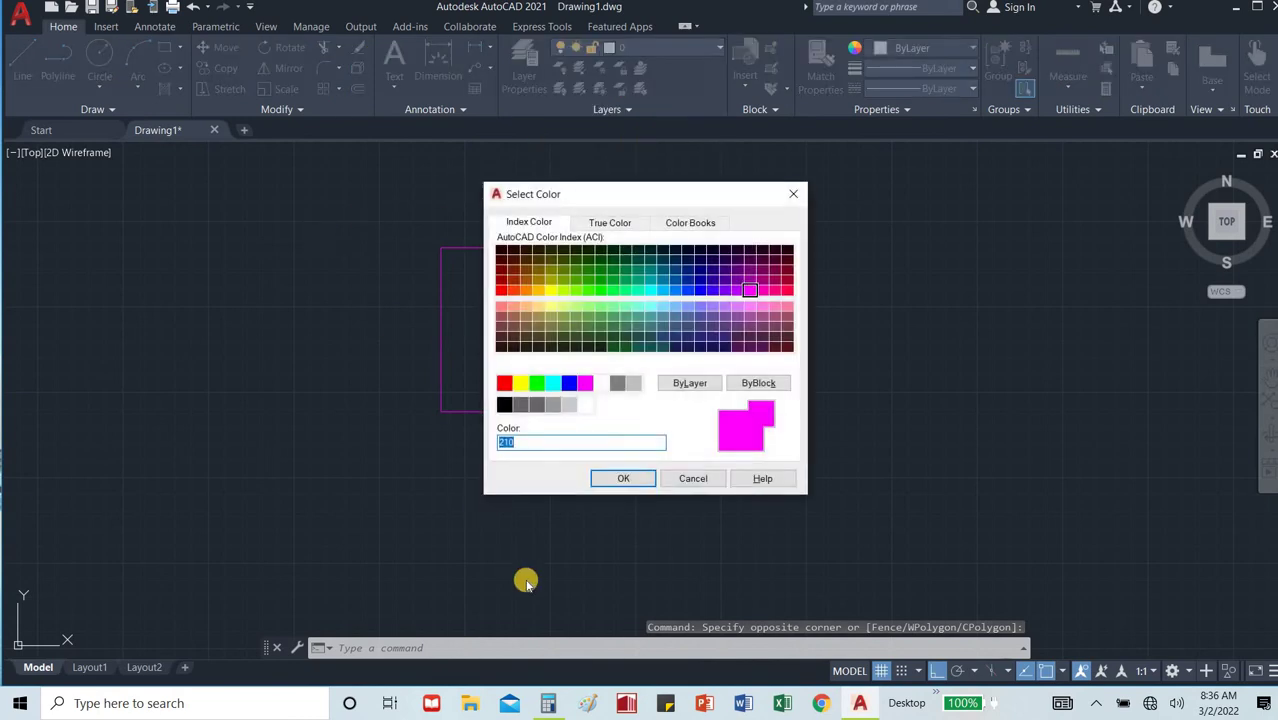
pyautogui.click(620, 478)
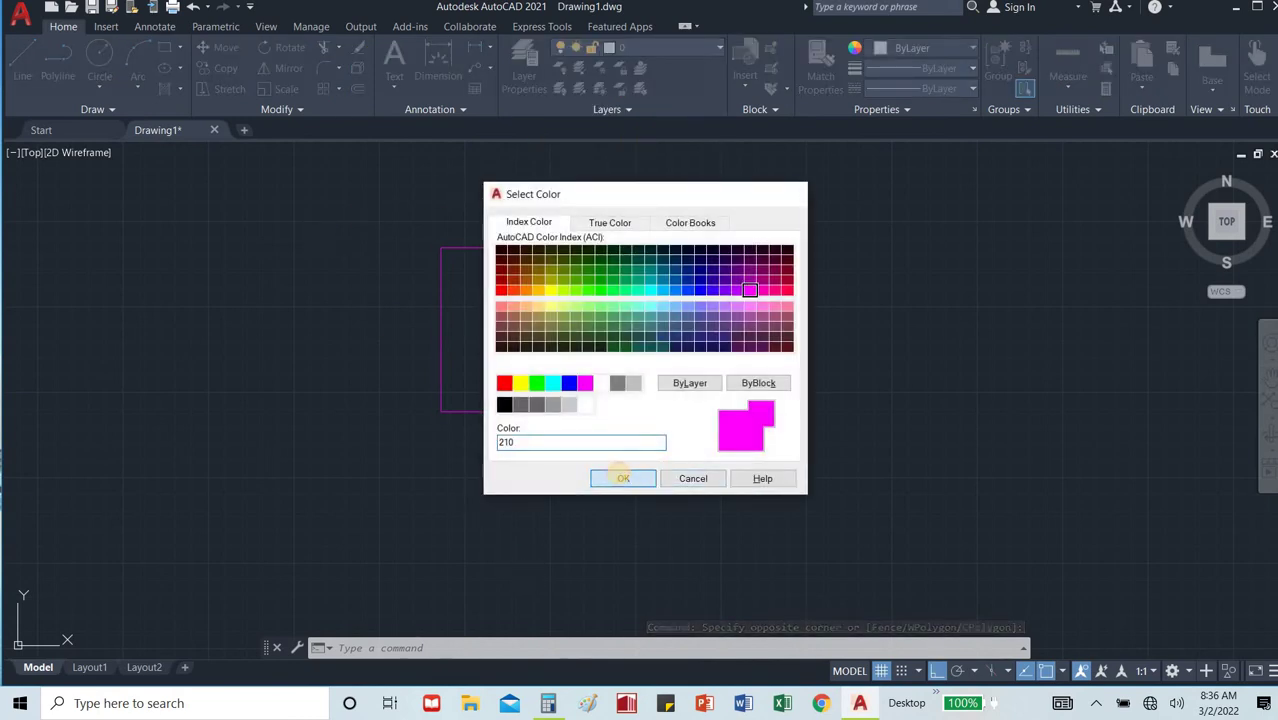
pyautogui.press('Escape')
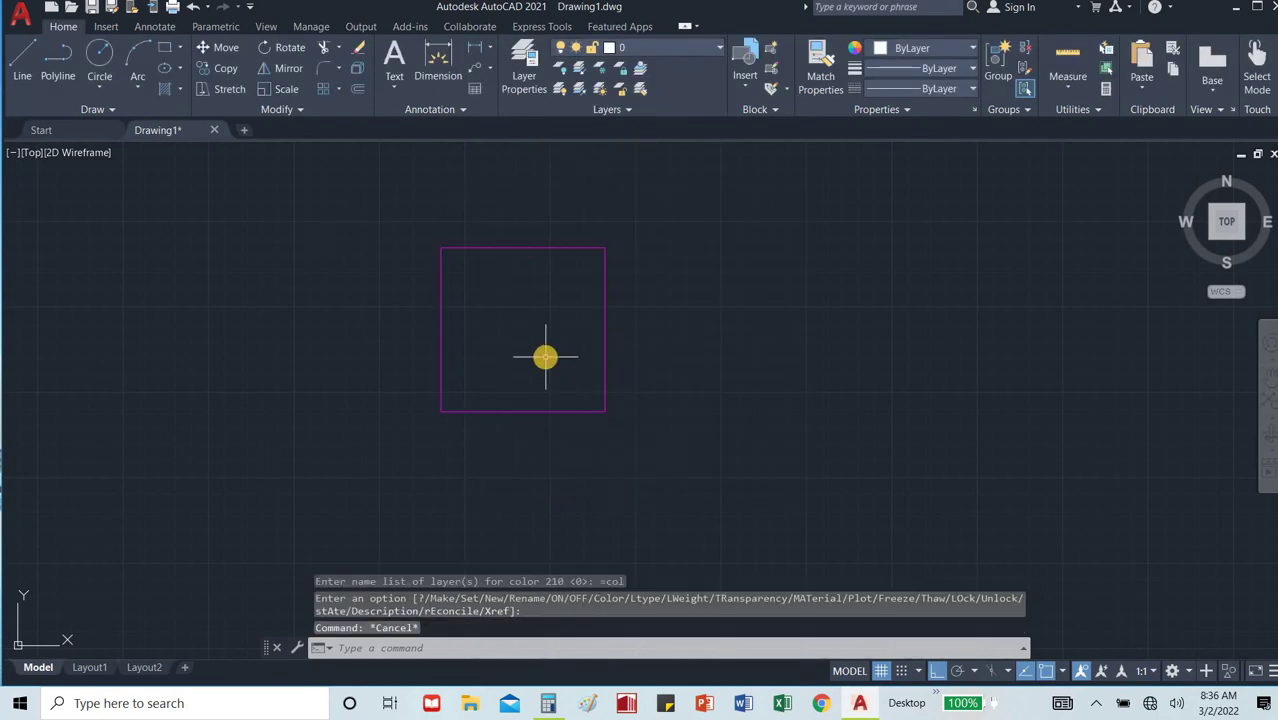
# Reselect the square and apply the "col" layer to it again, checking its layer assignment and clearing the selection.
pyautogui.click(575, 218)
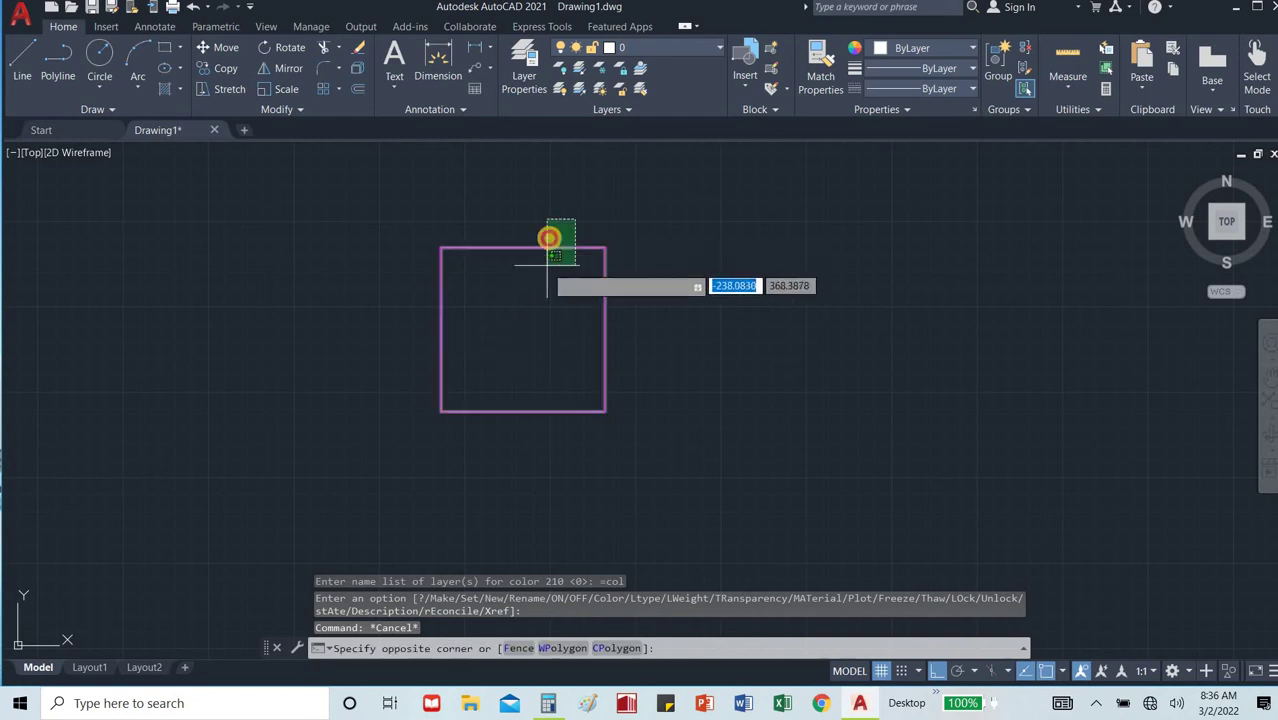
pyautogui.click(530, 280)
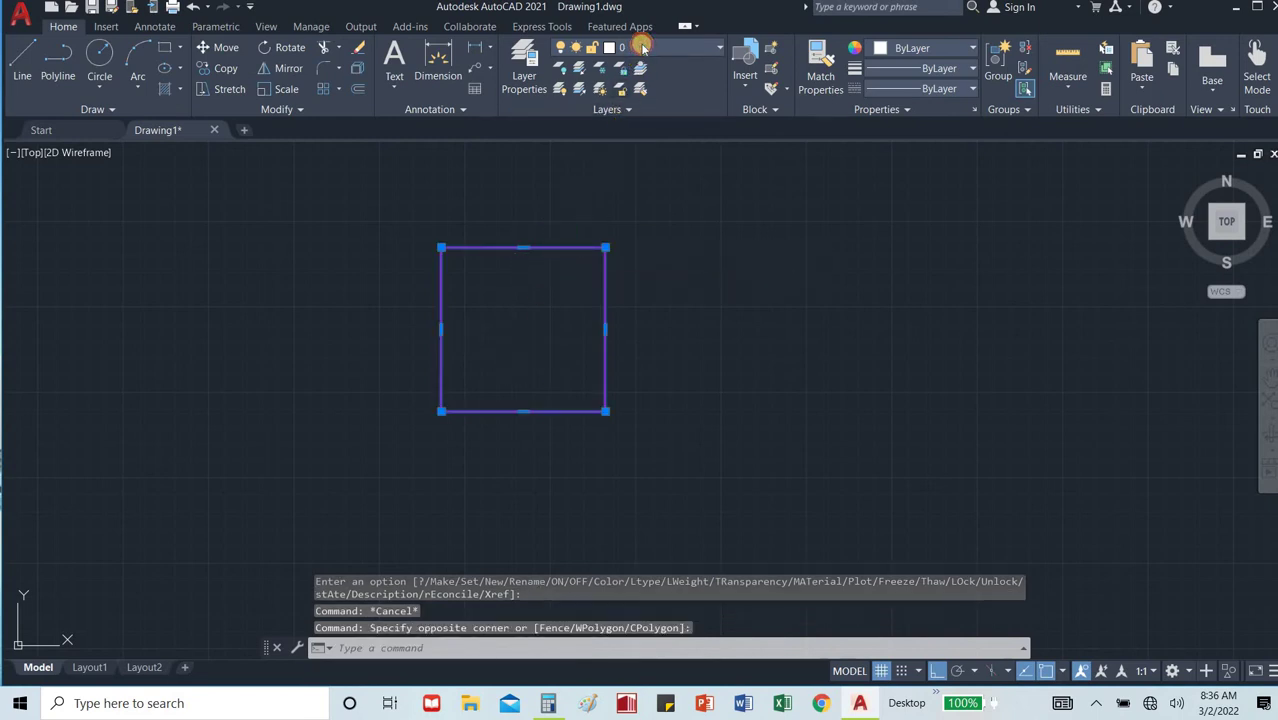
pyautogui.click(643, 47)
pyautogui.click(634, 80)
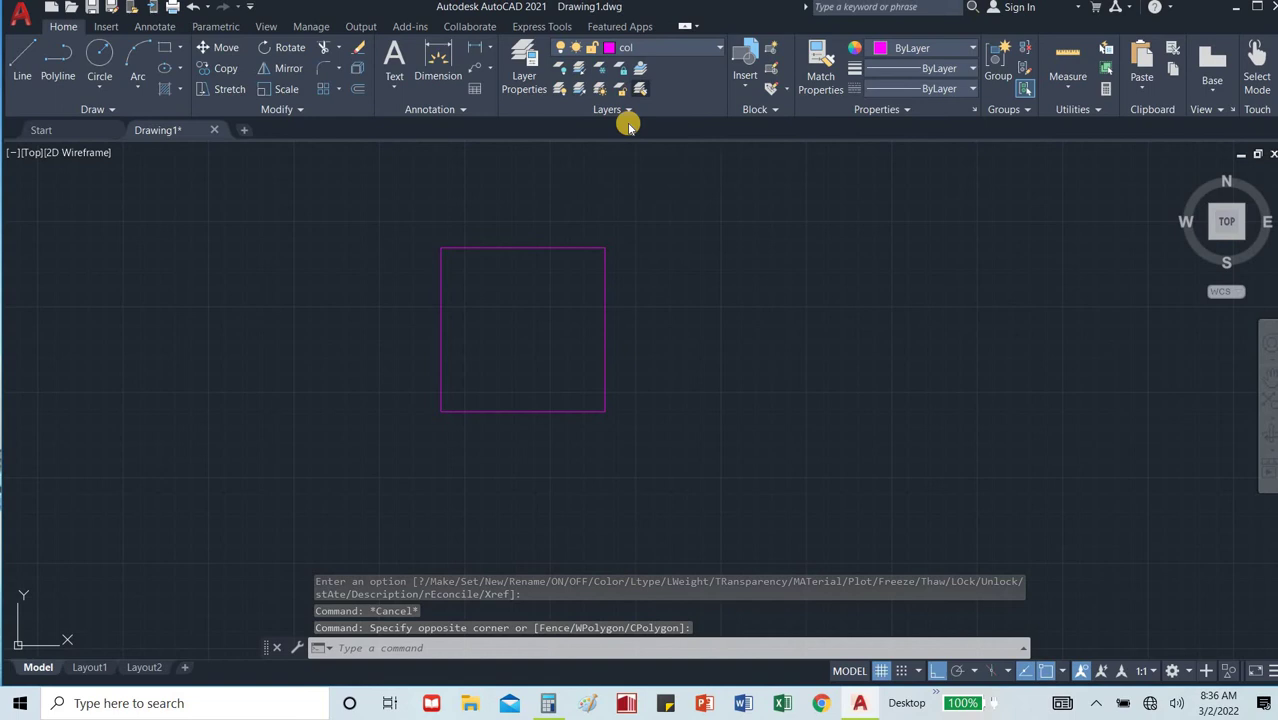
pyautogui.click(617, 175)
pyautogui.press('Escape')
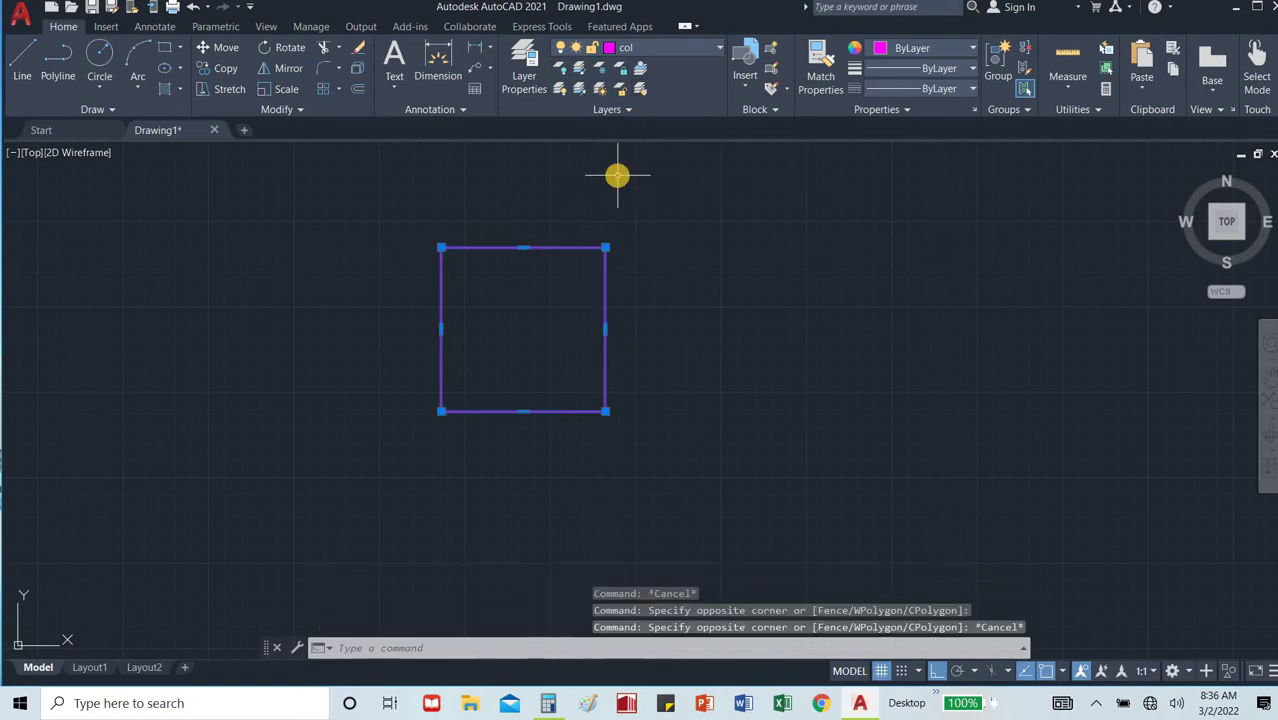
pyautogui.press('Escape')
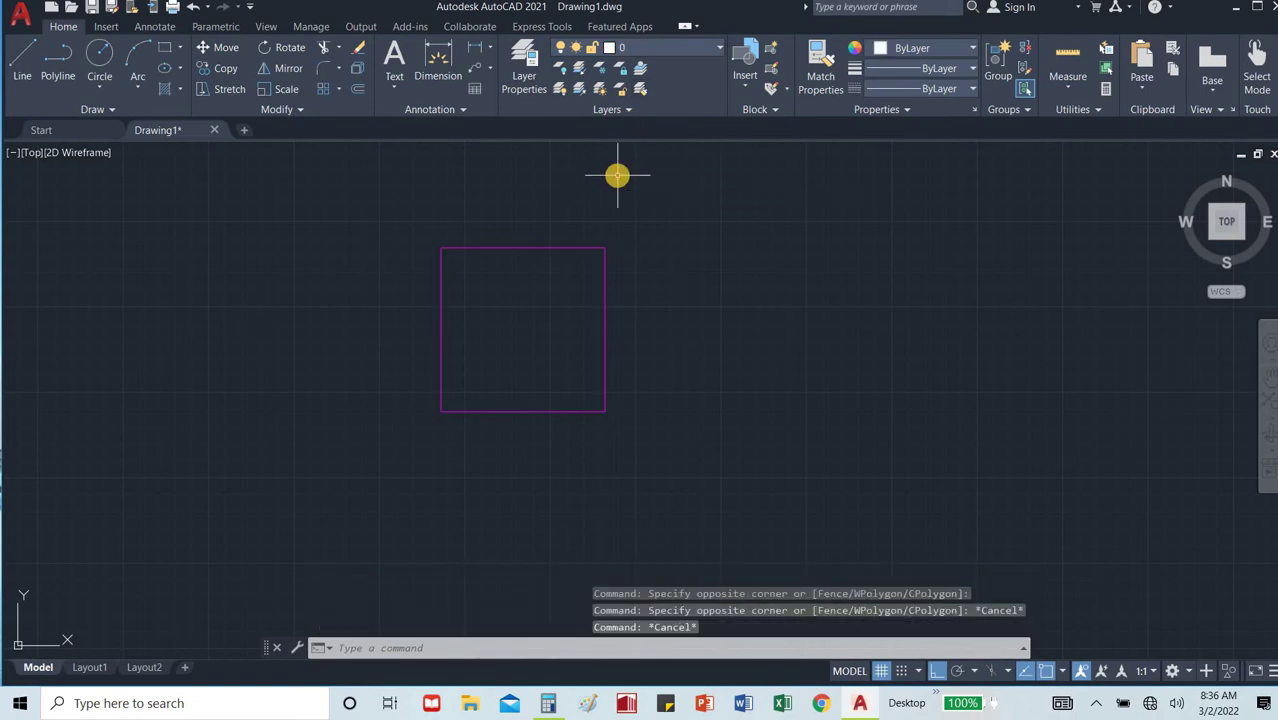
pyautogui.click(527, 248)
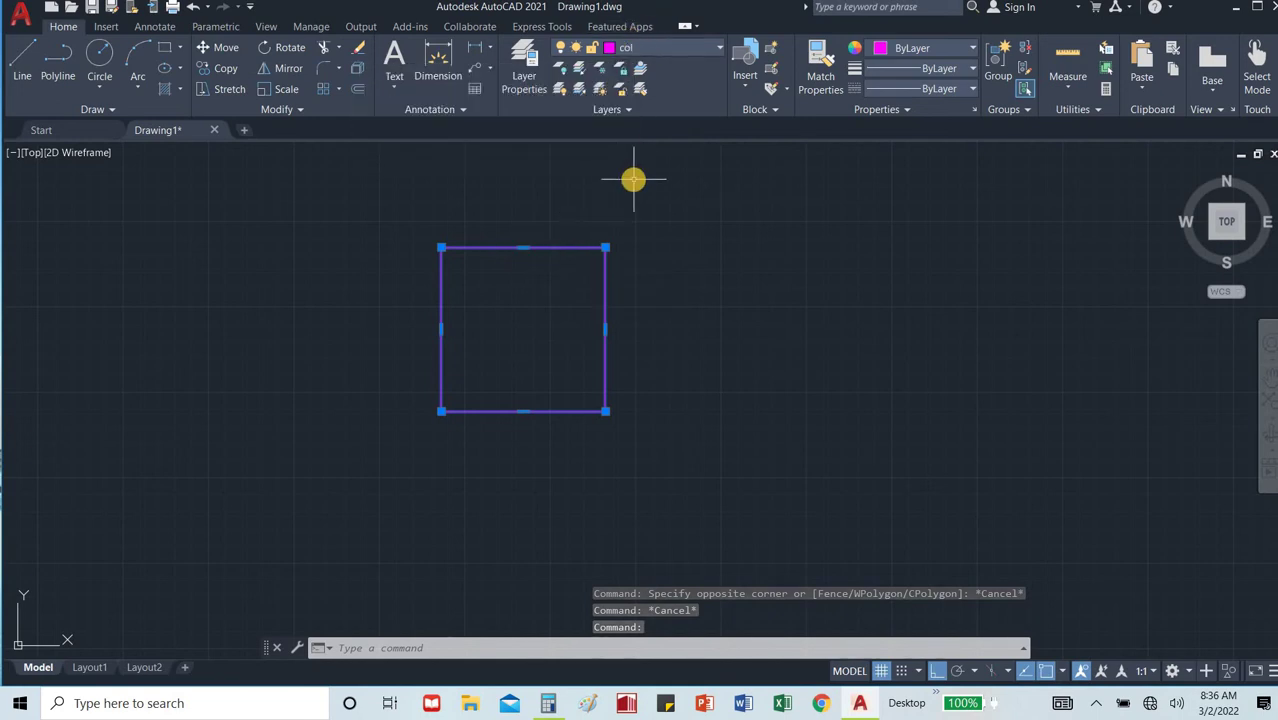
pyautogui.press('Escape')
# Hatch the inside of the magenta column square.
pyautogui.write('H')
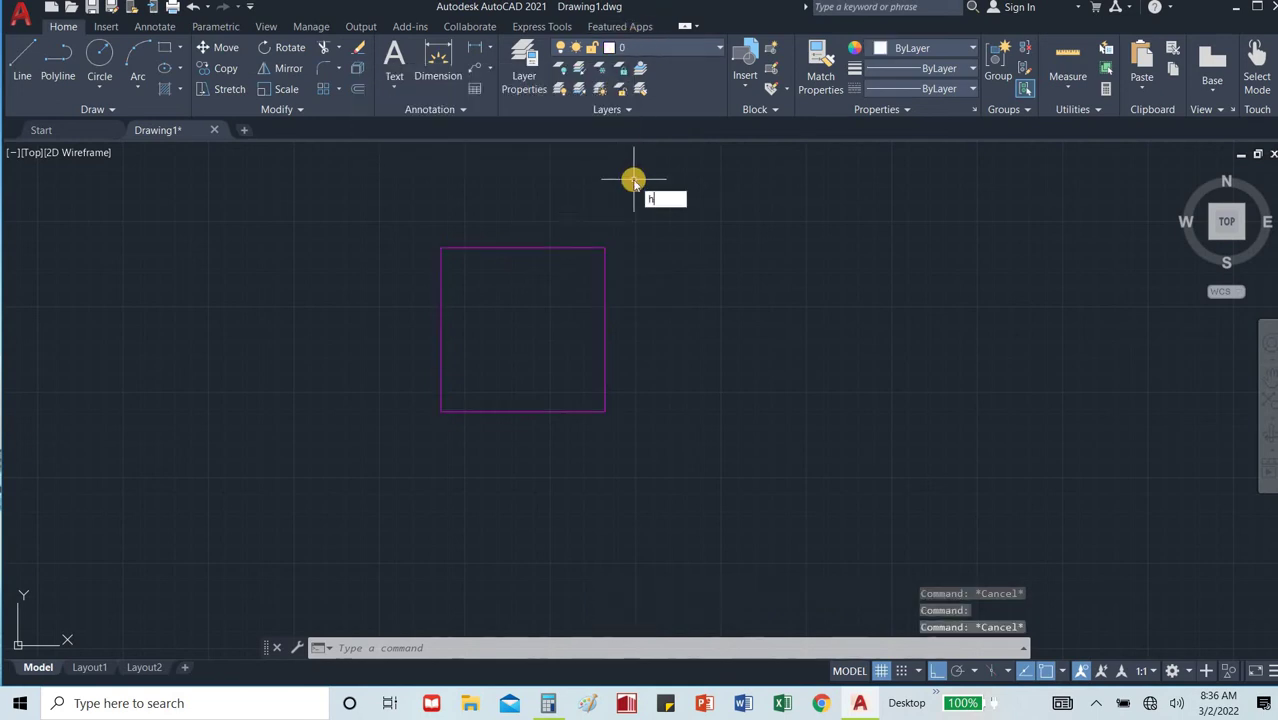
pyautogui.press('Return')
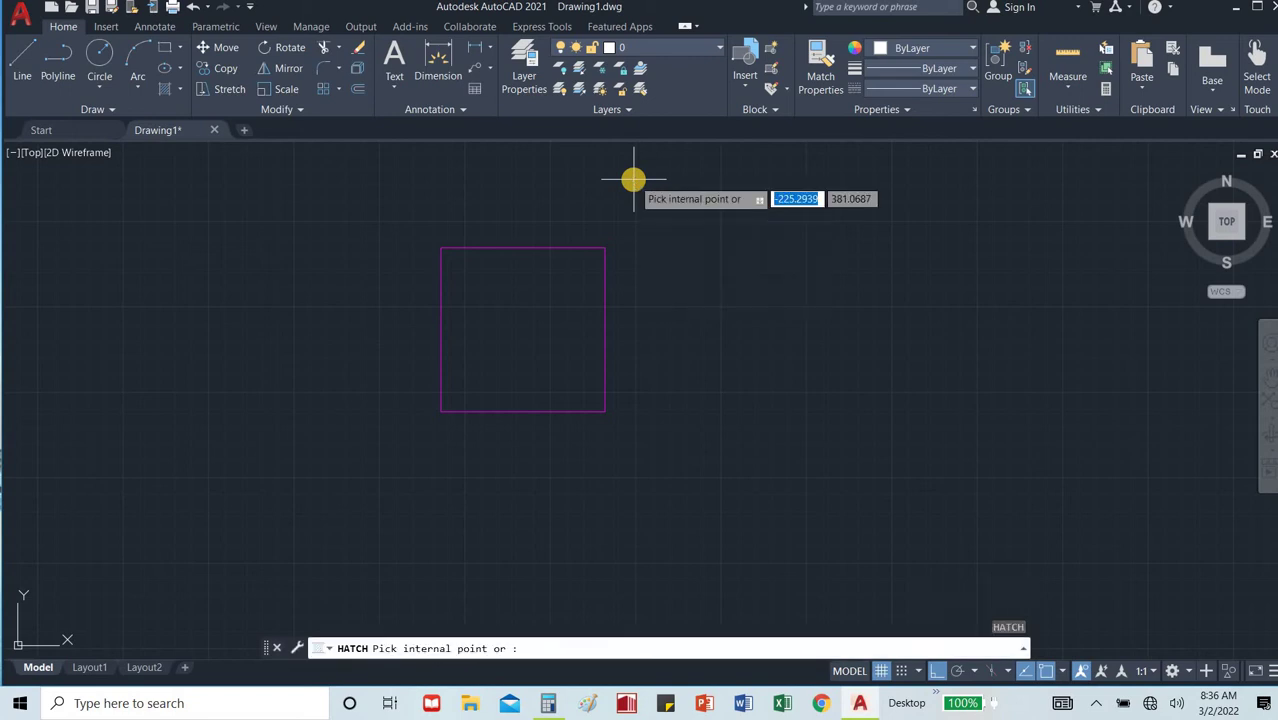
pyautogui.click(522, 299)
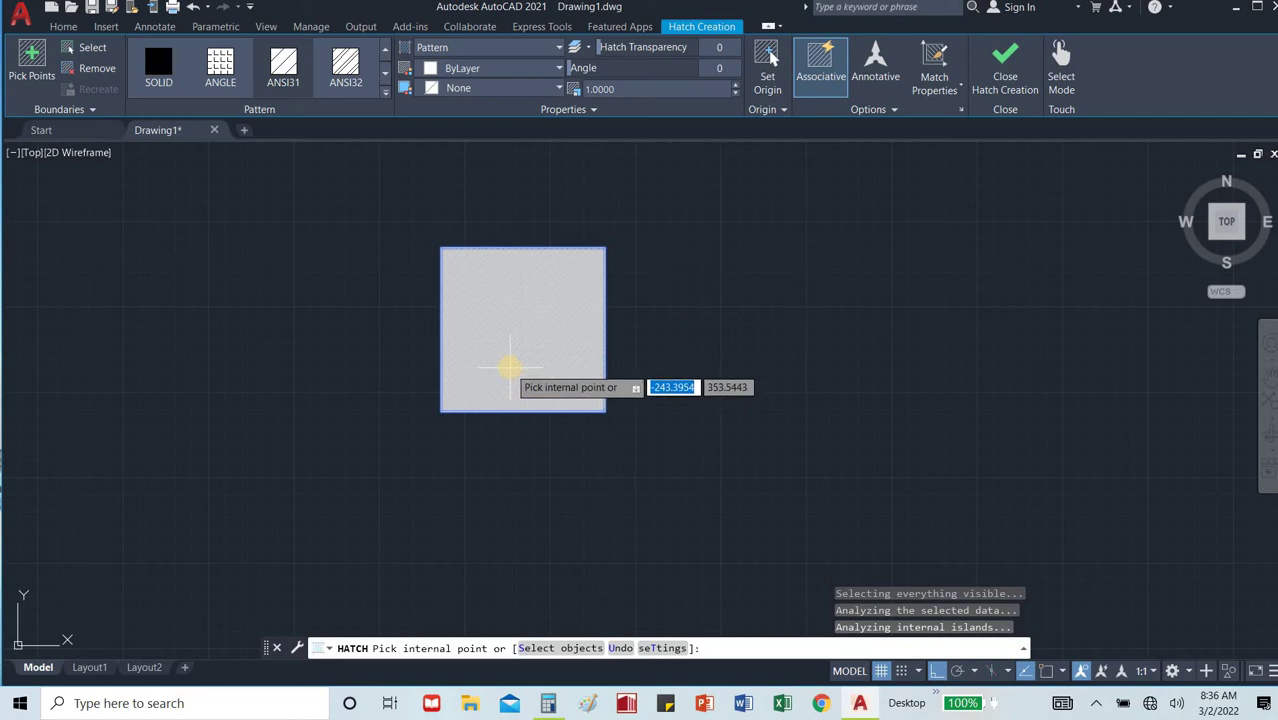
pyautogui.press('Escape')
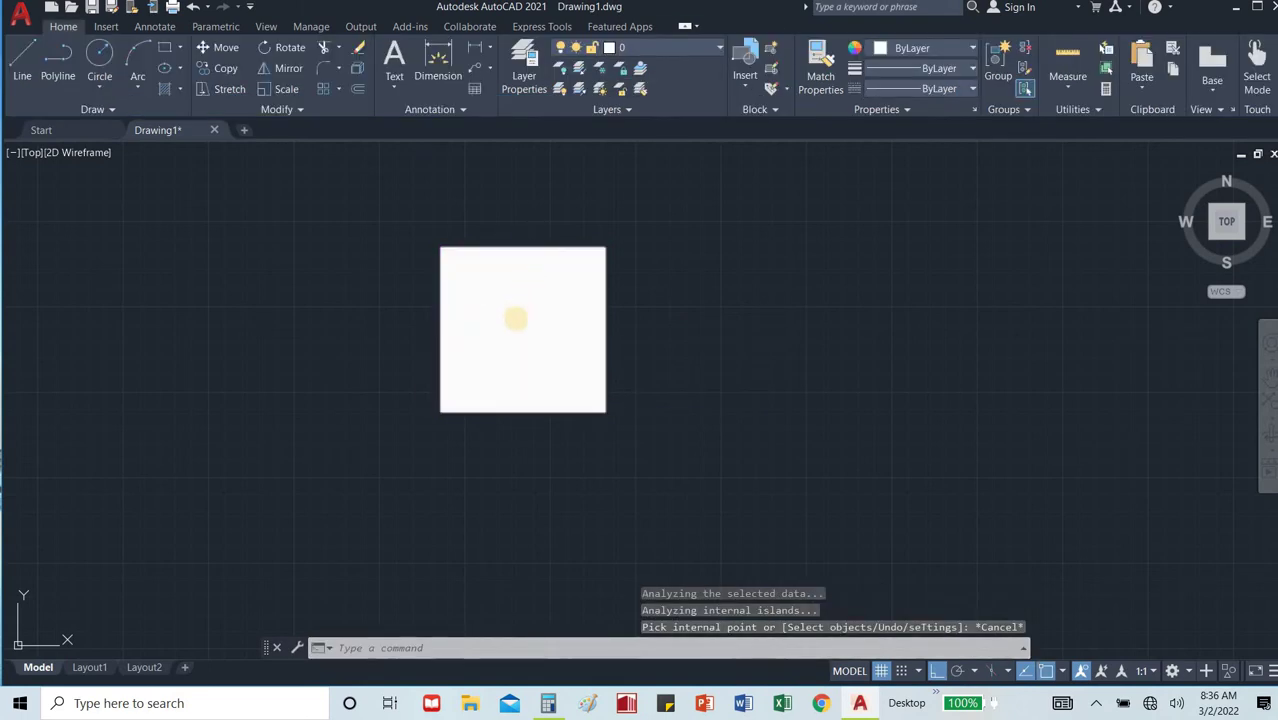
# Edit the column's hatch to use the ANSI31 pattern at a scale of 0.1.
pyautogui.click(514, 318)
pyautogui.rightClick(517, 318)
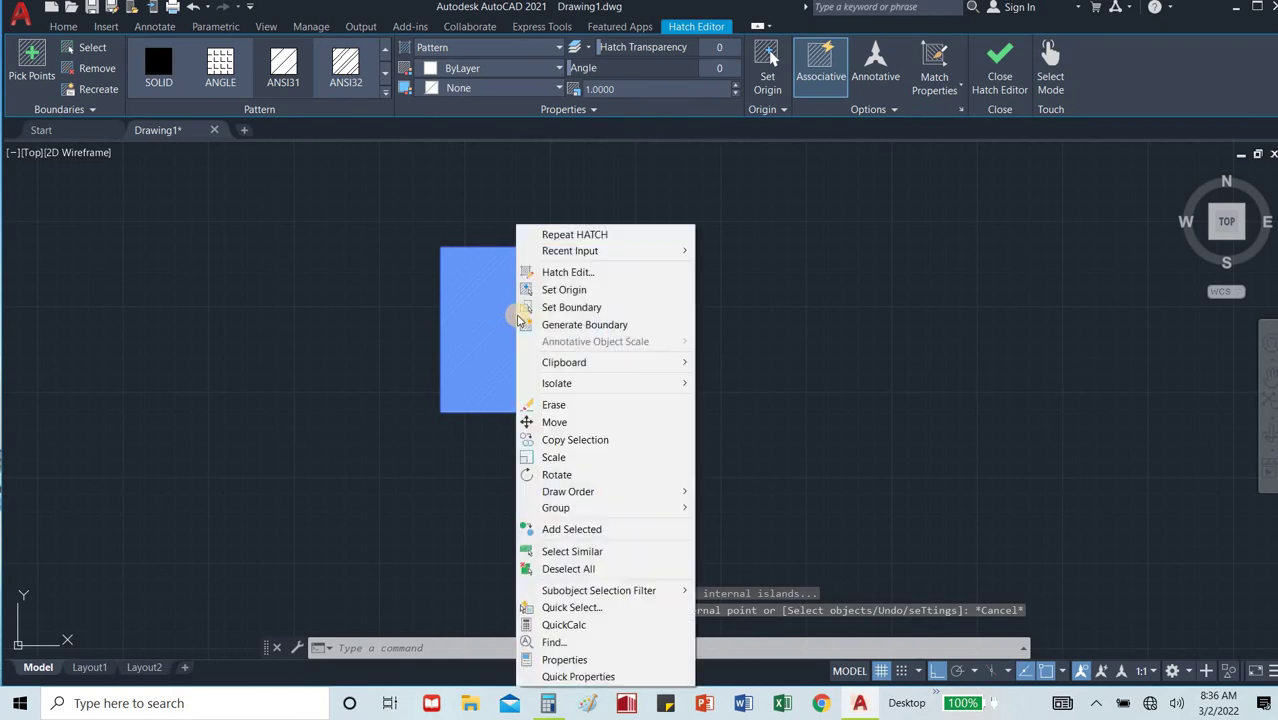
pyautogui.click(548, 272)
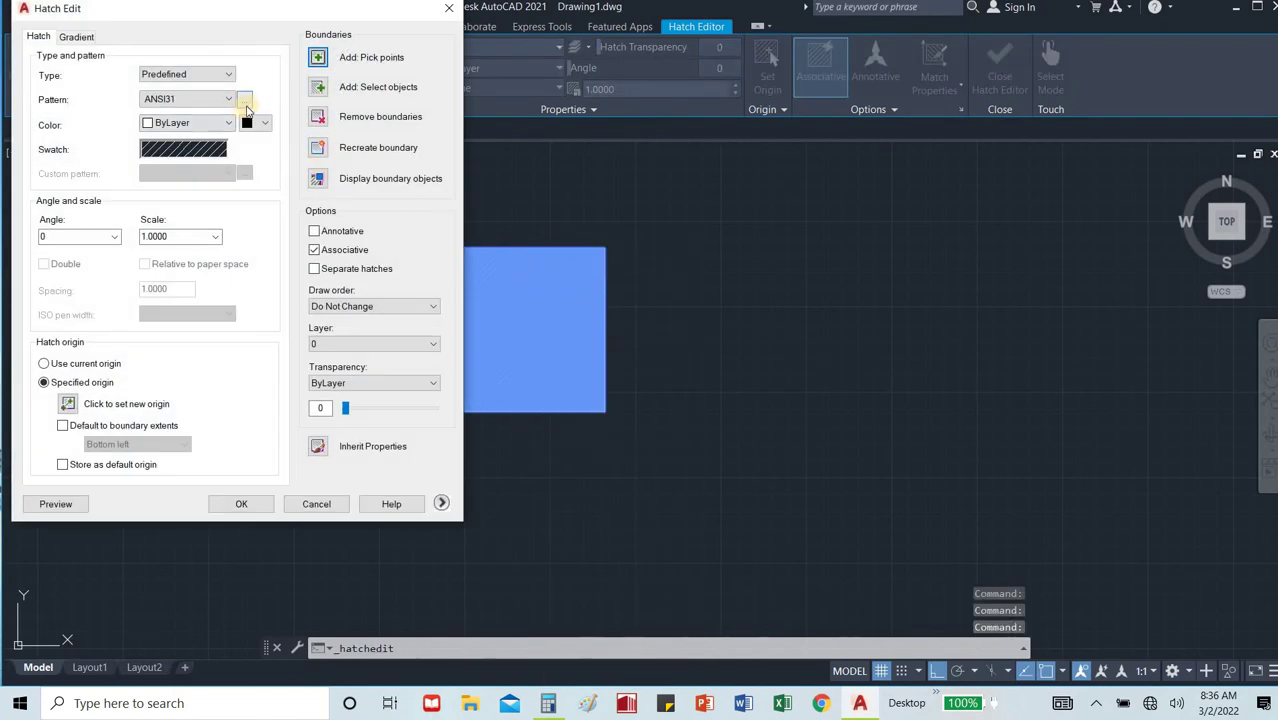
pyautogui.click(246, 100)
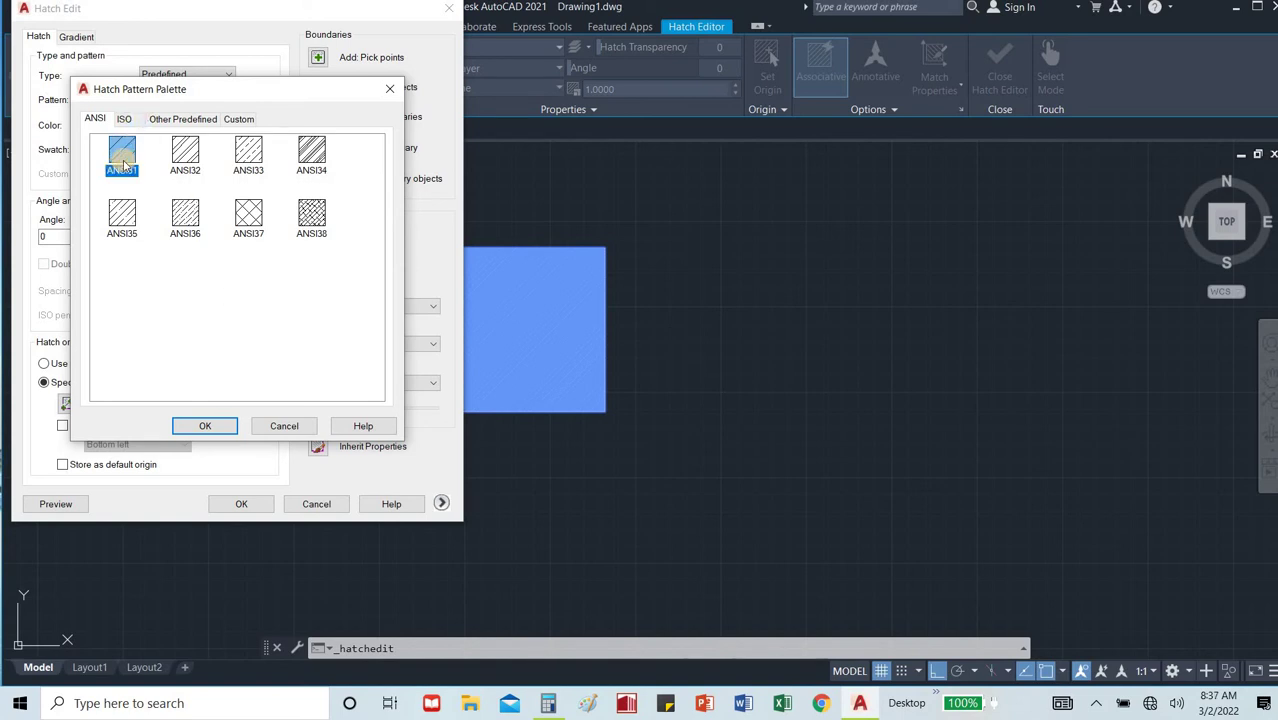
pyautogui.click(202, 427)
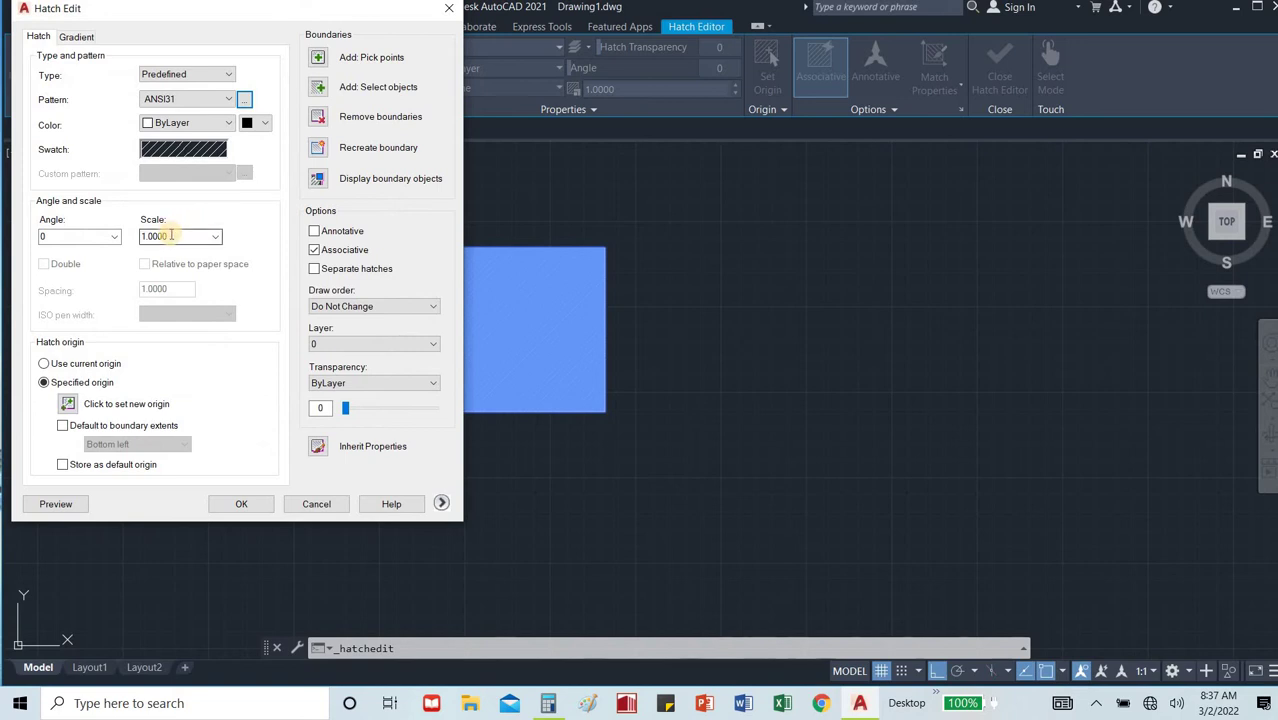
pyautogui.click(171, 235)
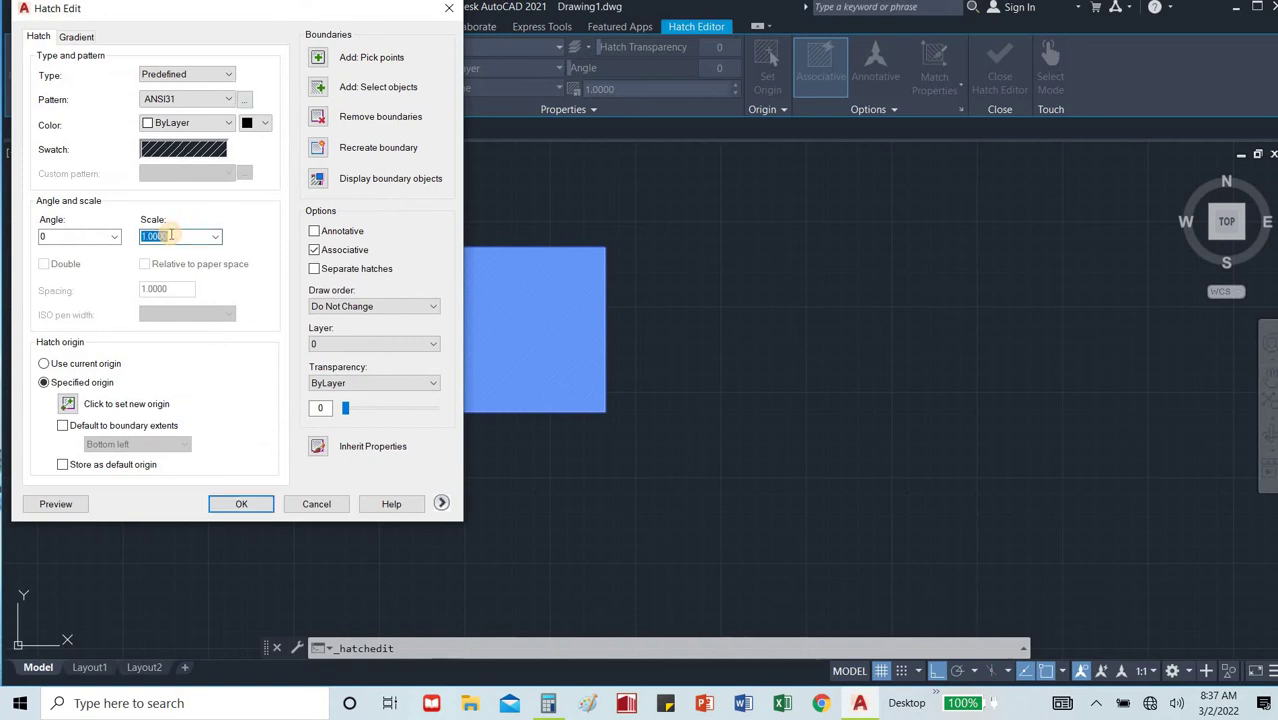
pyautogui.write('0.1')
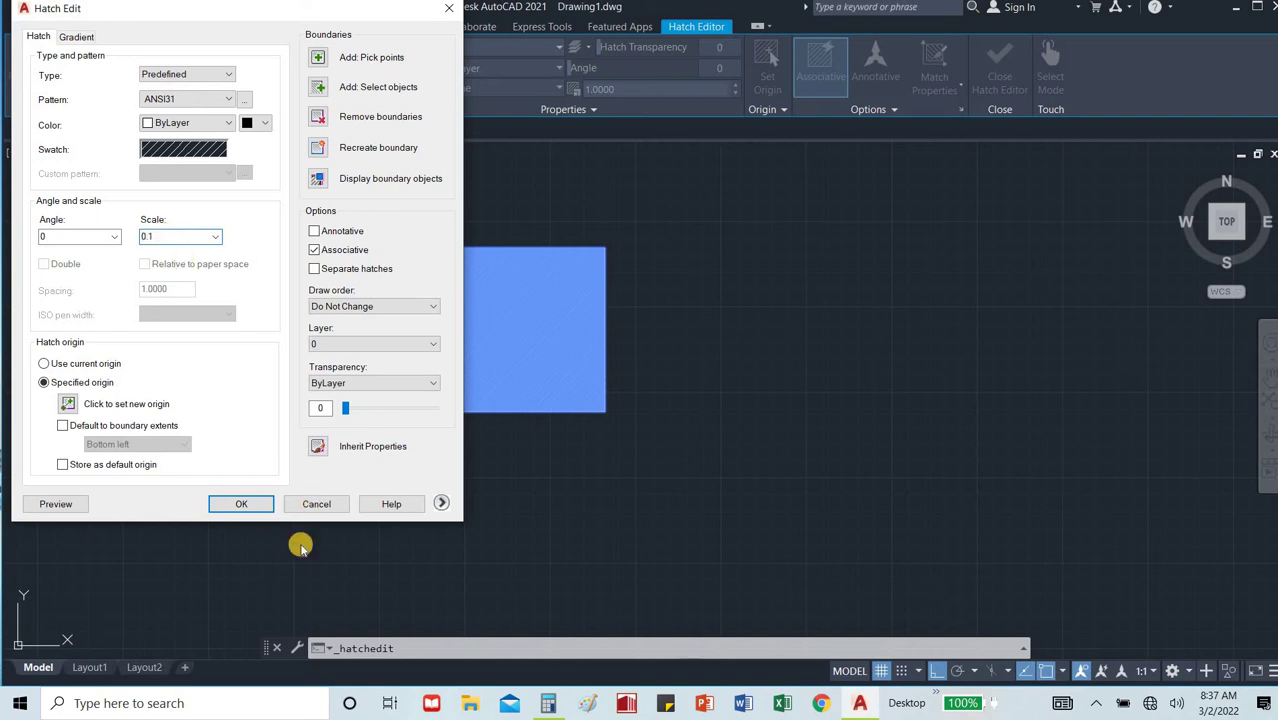
pyautogui.click(240, 504)
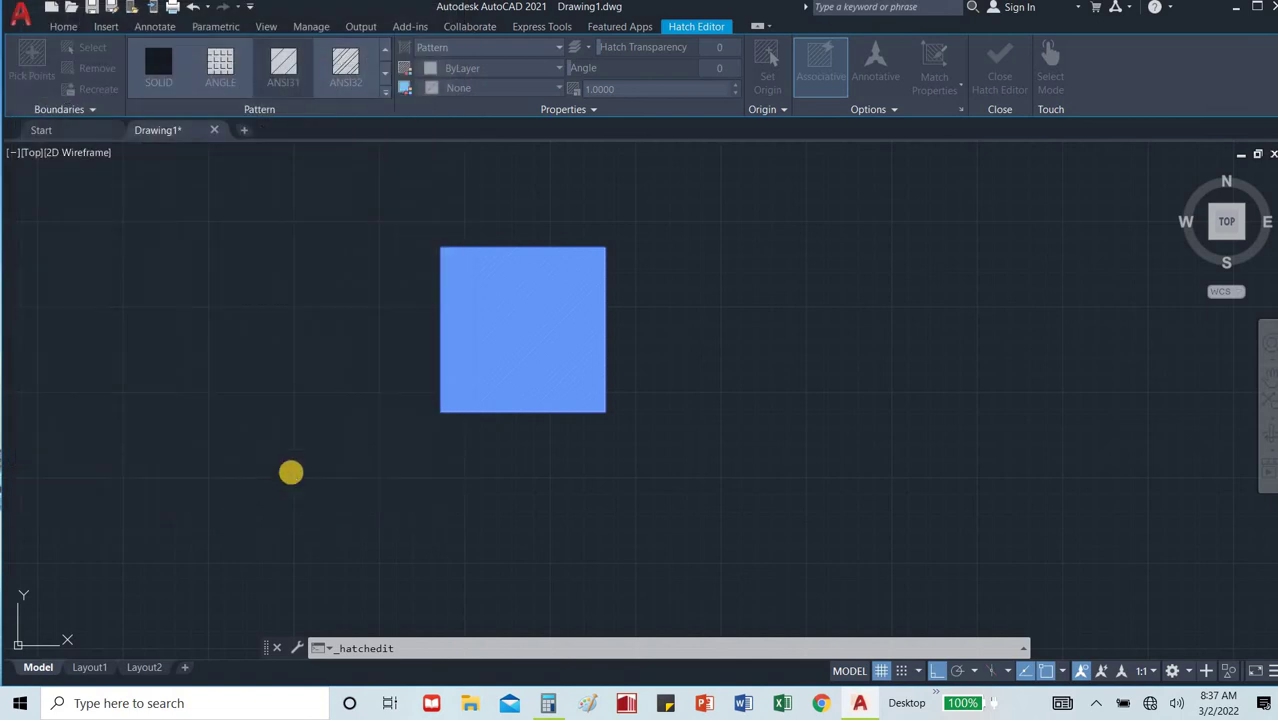
pyautogui.click(369, 416)
pyautogui.press('Escape')
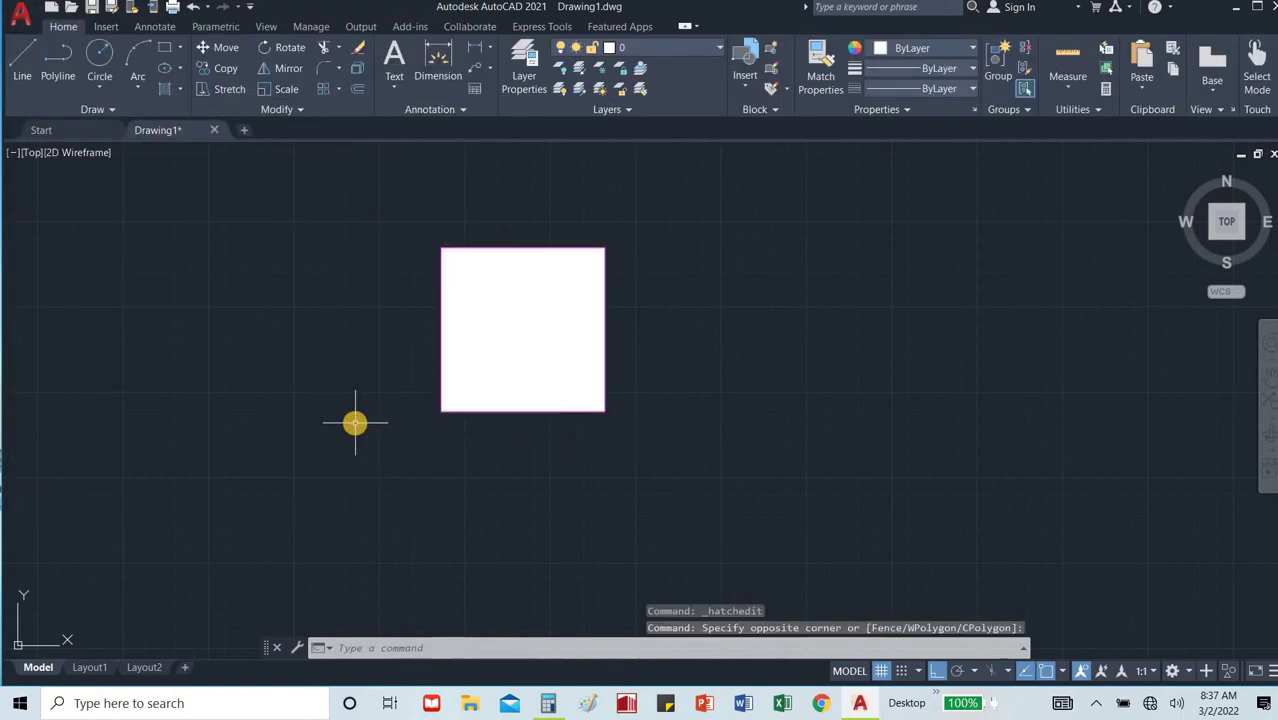
# Set the scale of the column's ANSI31 hatch to 10.
pyautogui.click(490, 343)
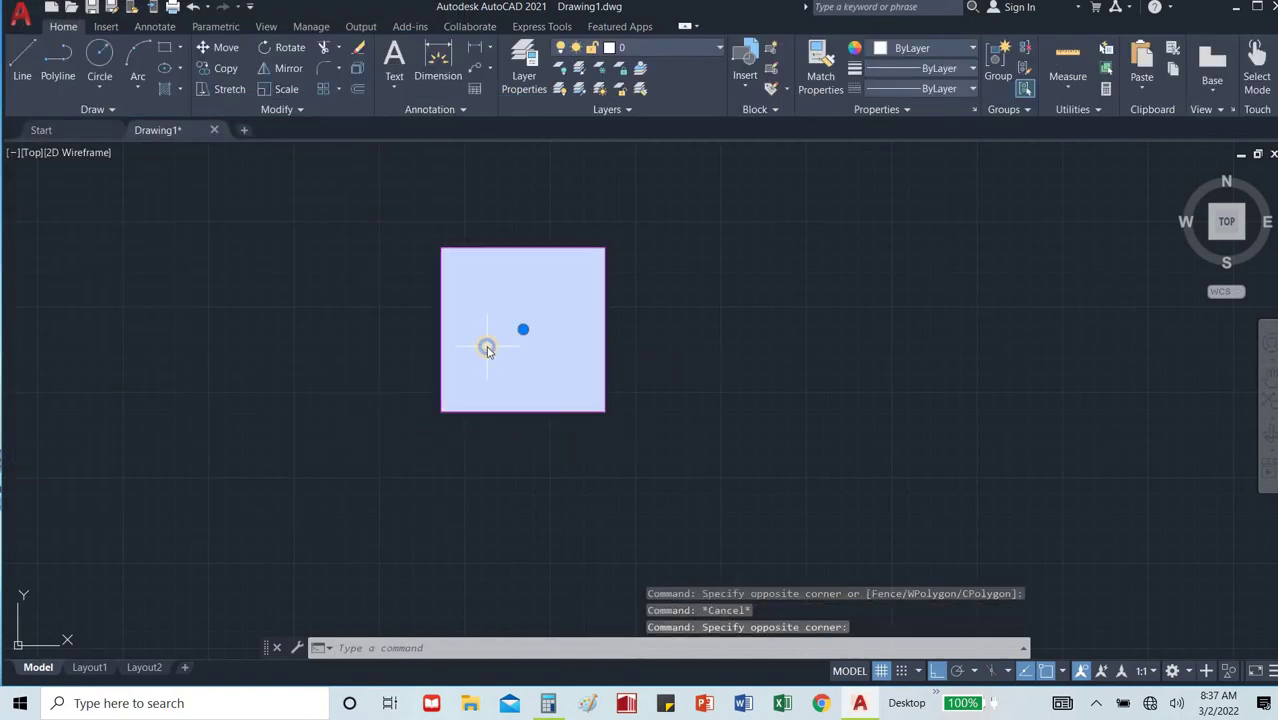
pyautogui.rightClick(488, 345)
pyautogui.click(503, 273)
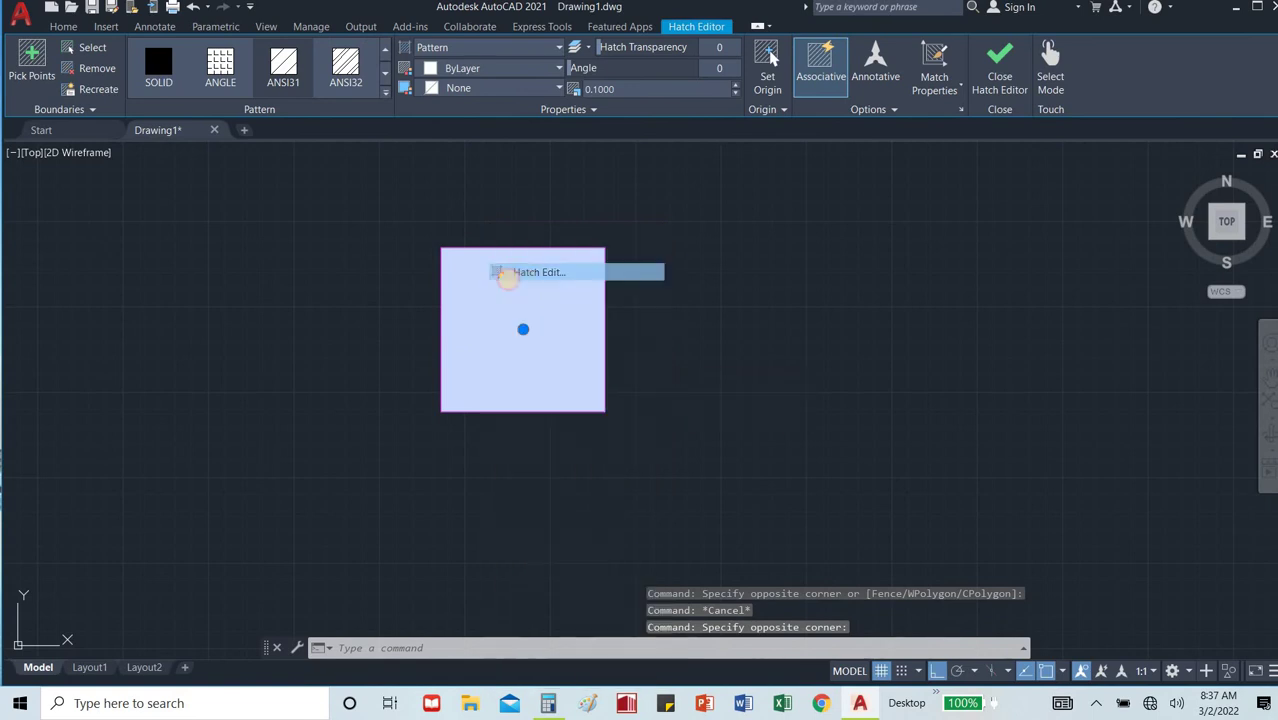
pyautogui.doubleClick(181, 234)
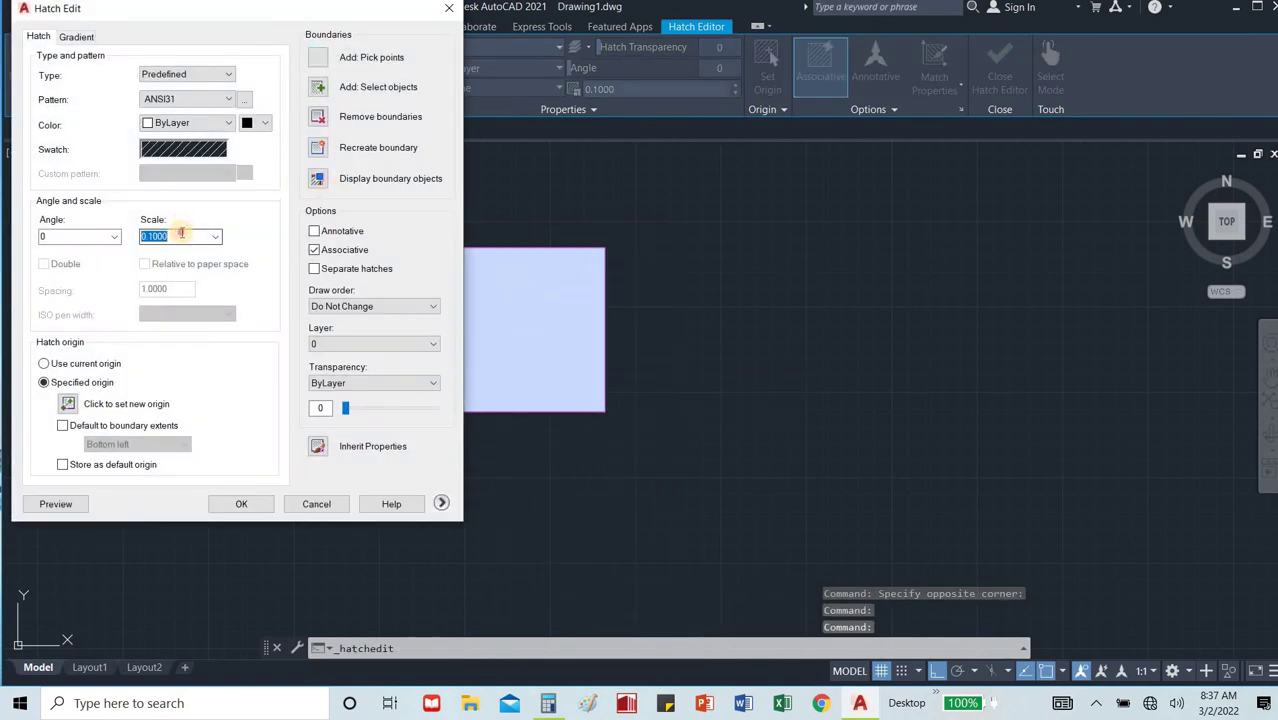
pyautogui.write('10')
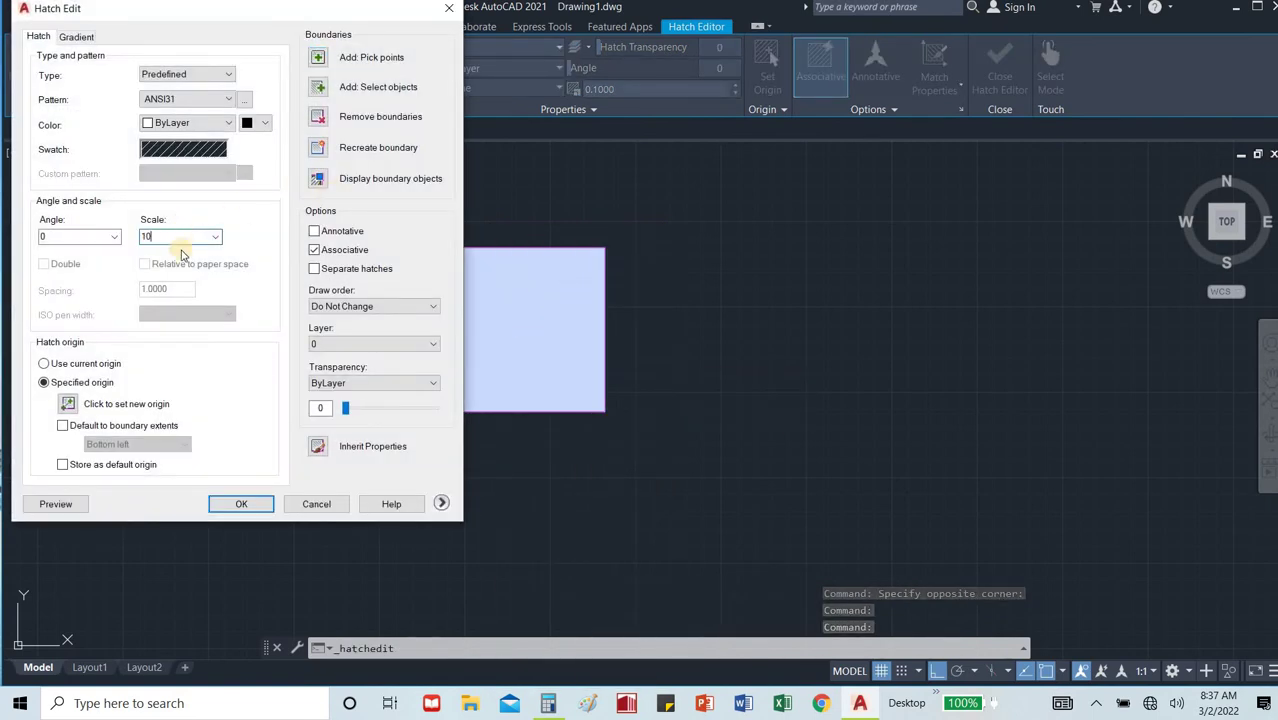
pyautogui.click(250, 503)
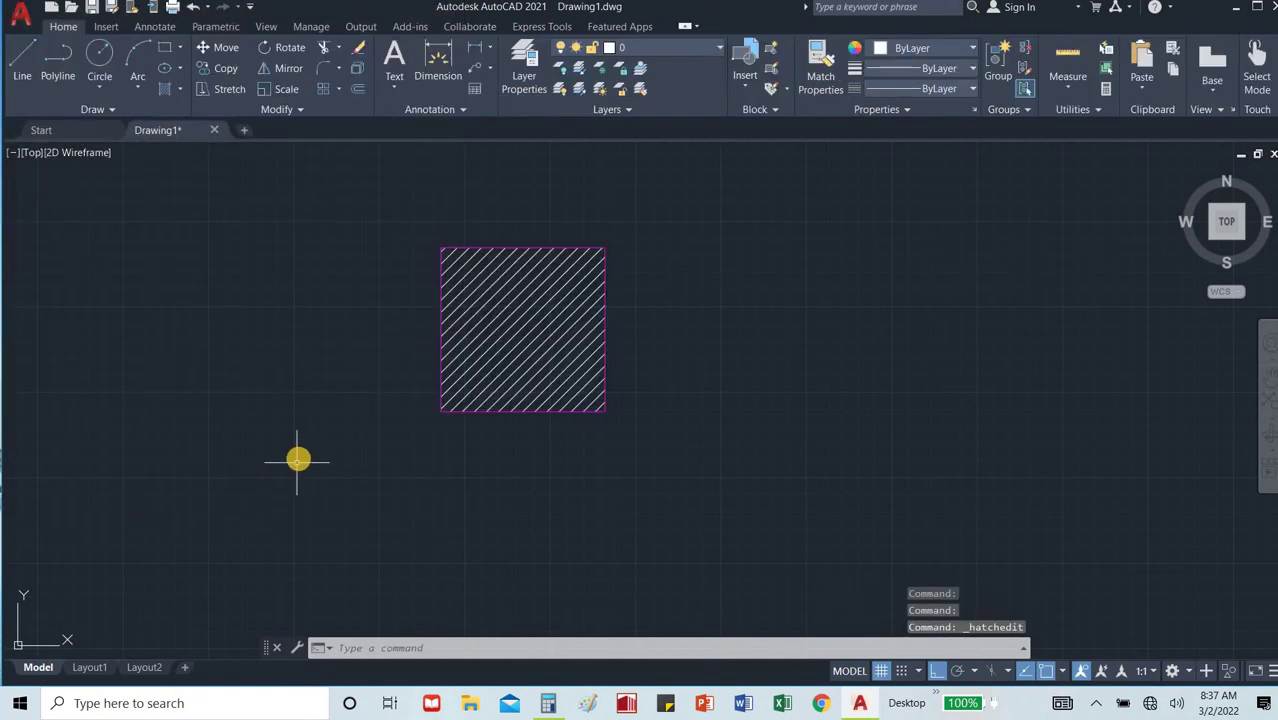
pyautogui.scroll(-8, 297, 457)
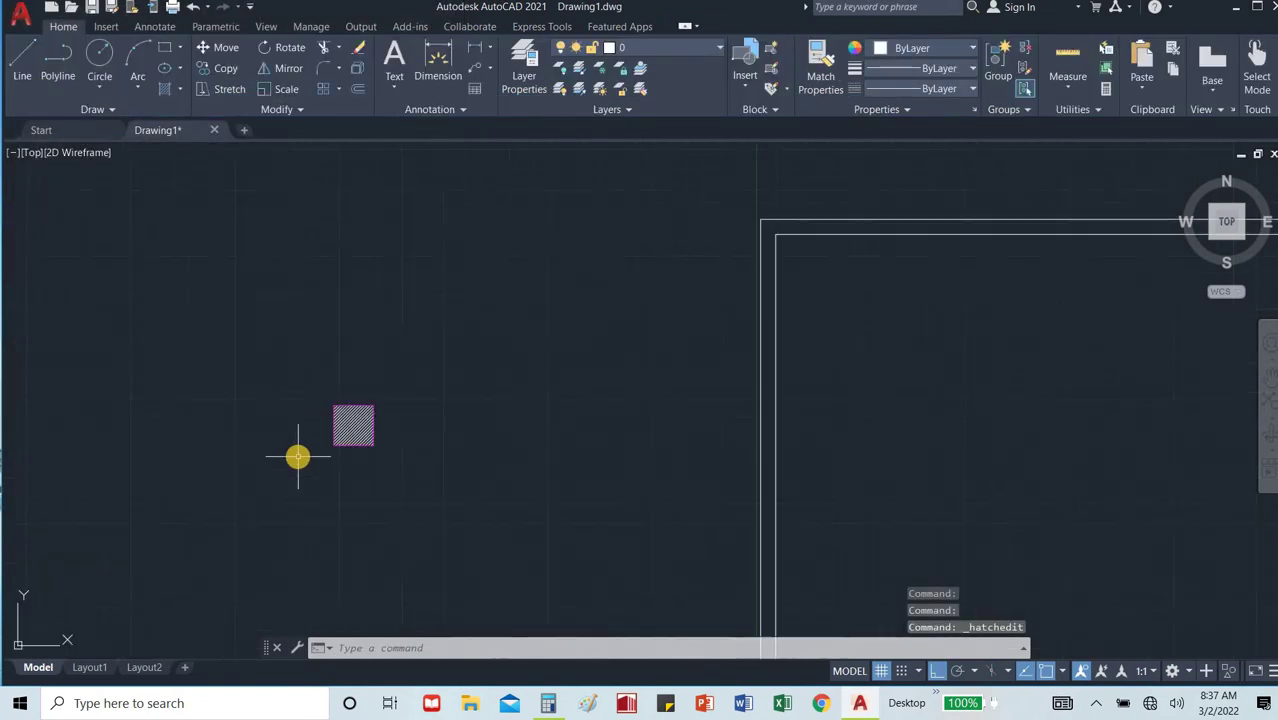
pyautogui.scroll(7, 293, 457)
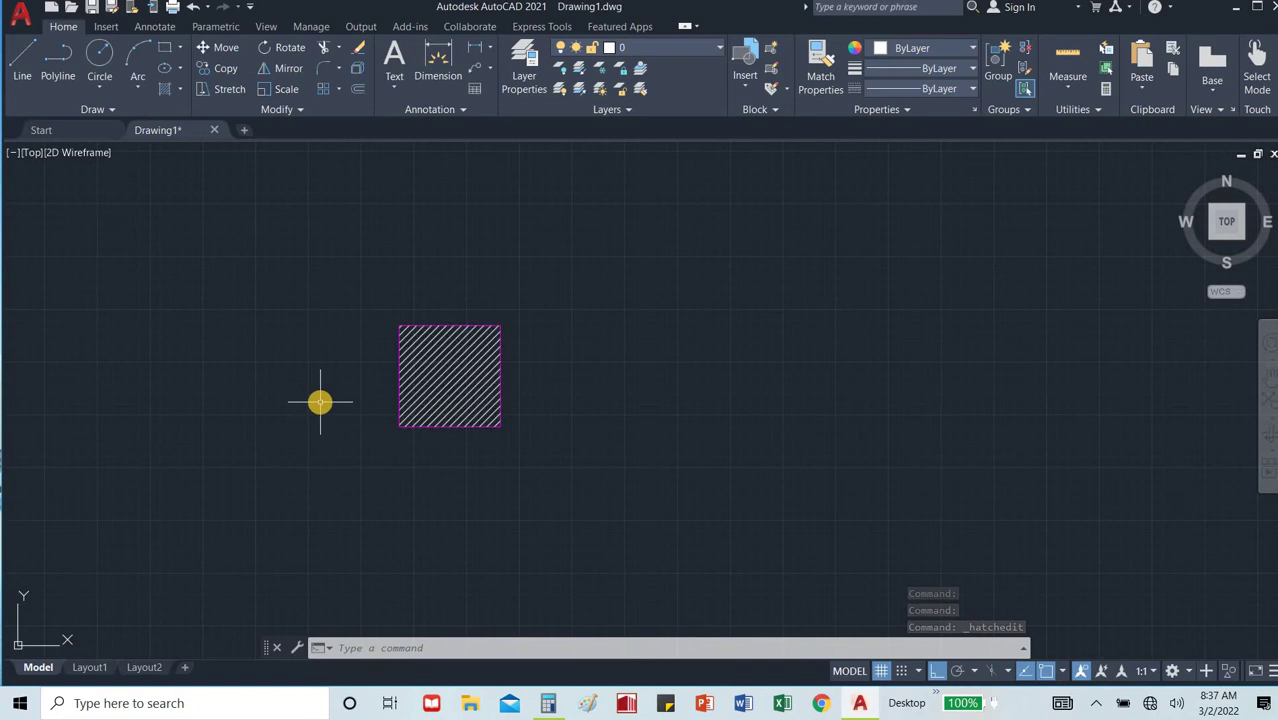
pyautogui.write('h')
pyautogui.press('Return')
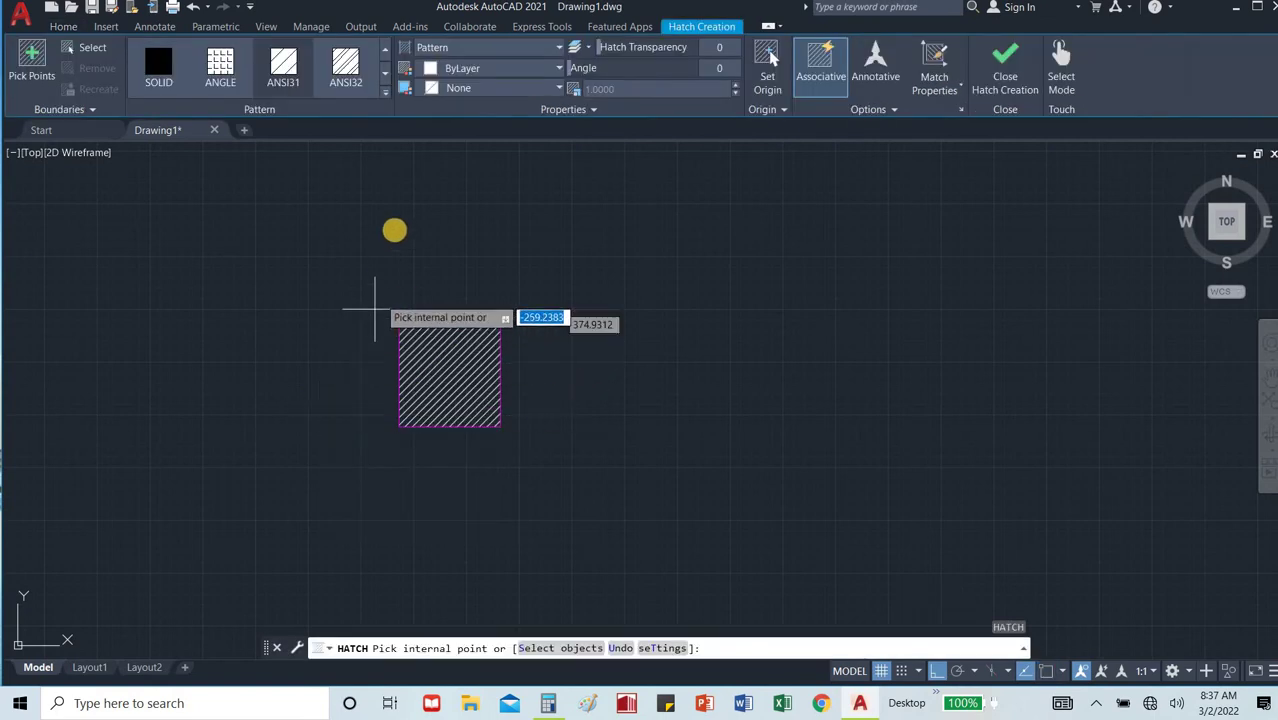
pyautogui.press('Escape')
pyautogui.press('Escape')
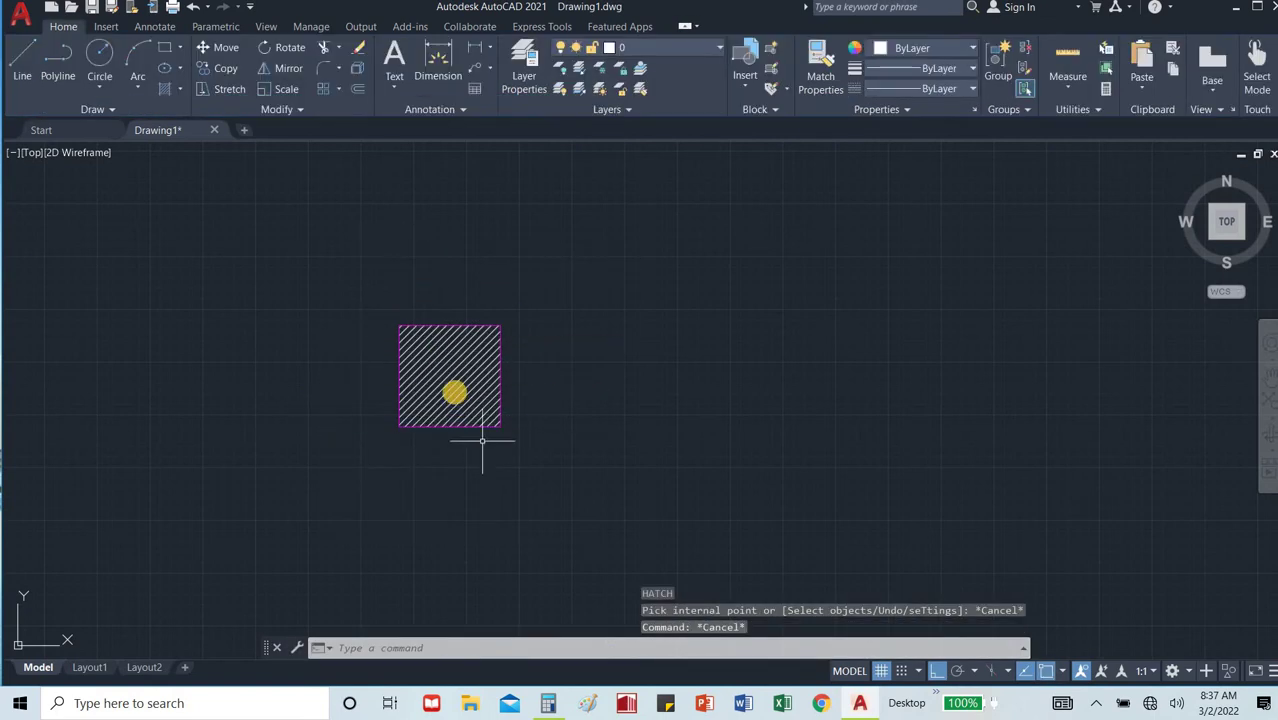
# Set the scale of the column's ANSI31 hatch to 15.
pyautogui.click(446, 370)
pyautogui.rightClick(446, 370)
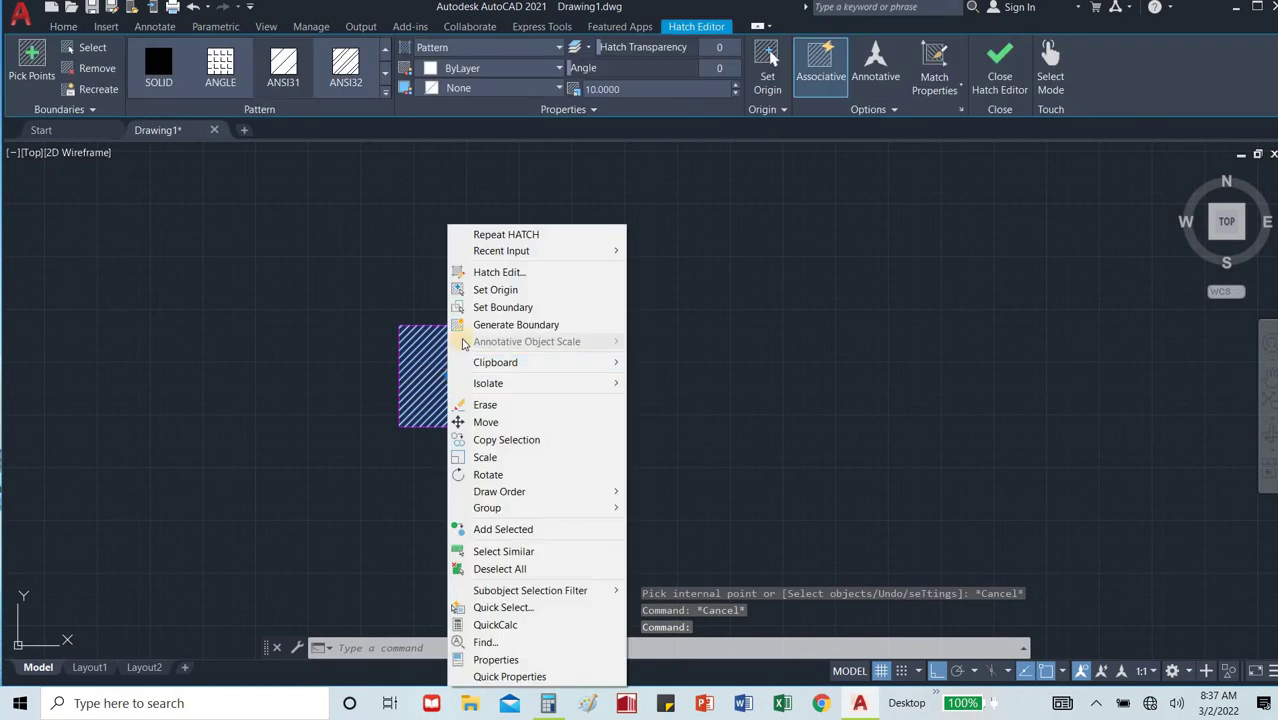
pyautogui.click(512, 271)
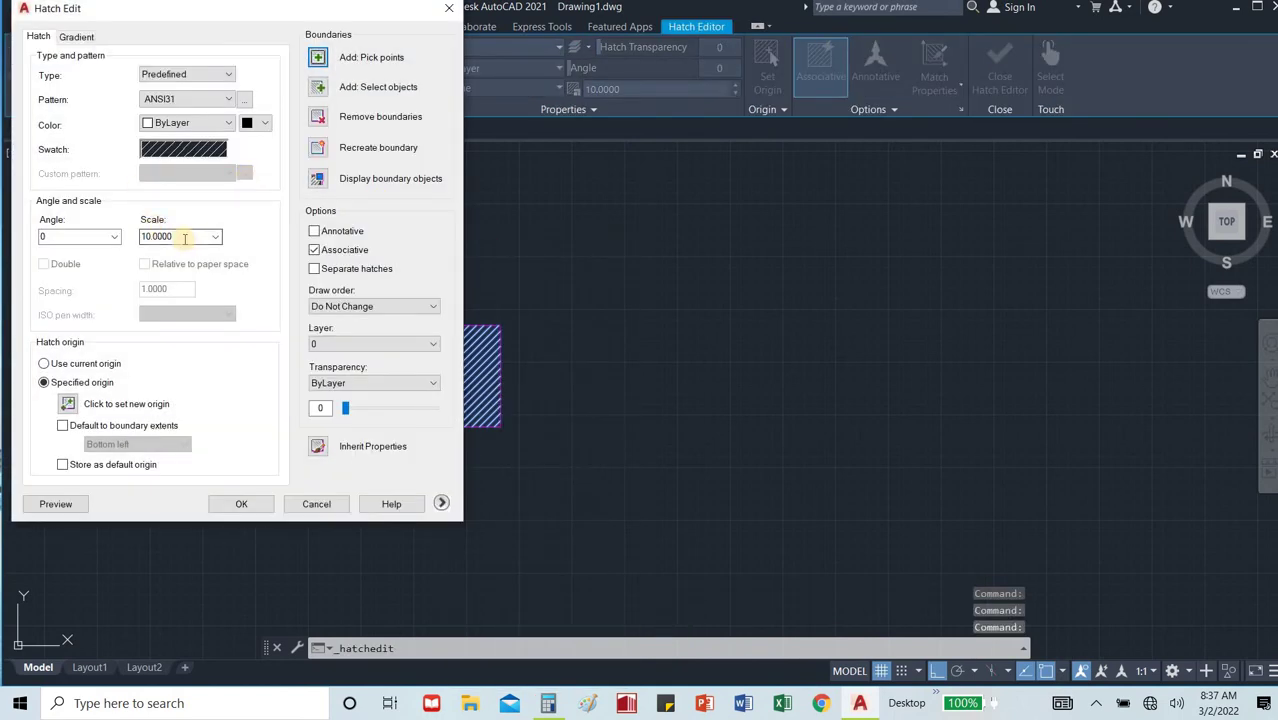
pyautogui.doubleClick(180, 236)
pyautogui.write('15')
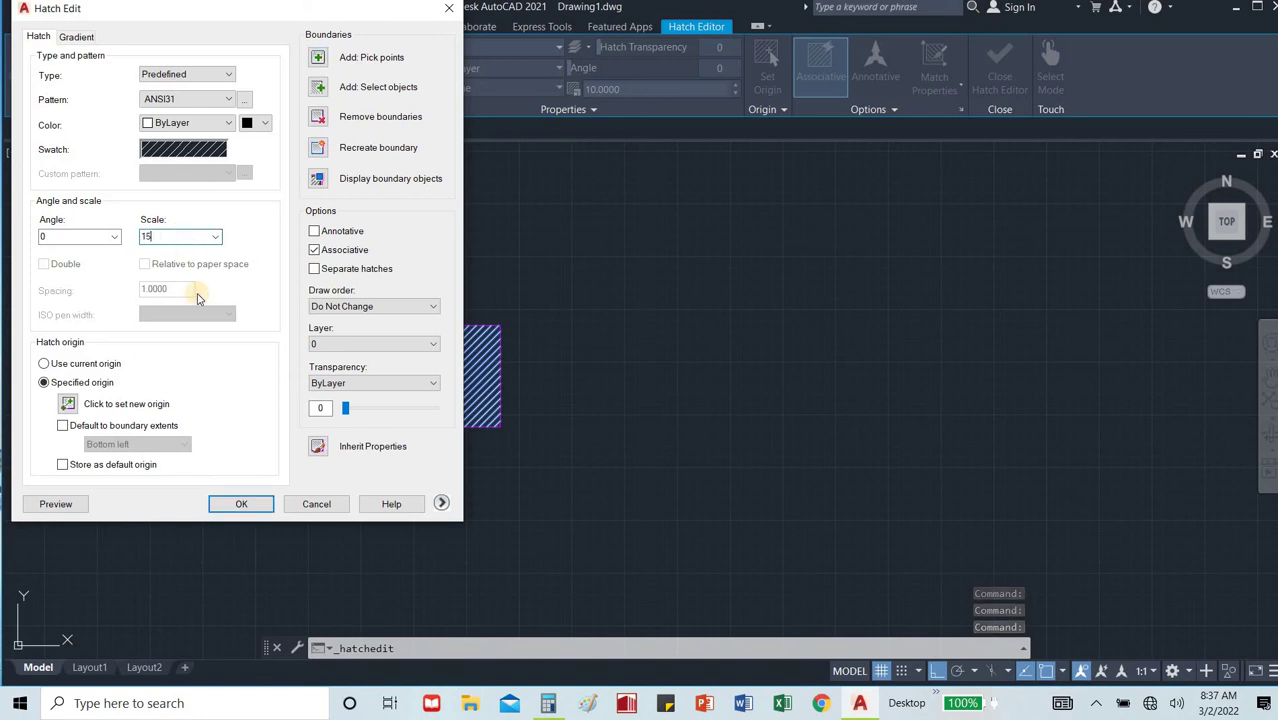
pyautogui.click(238, 500)
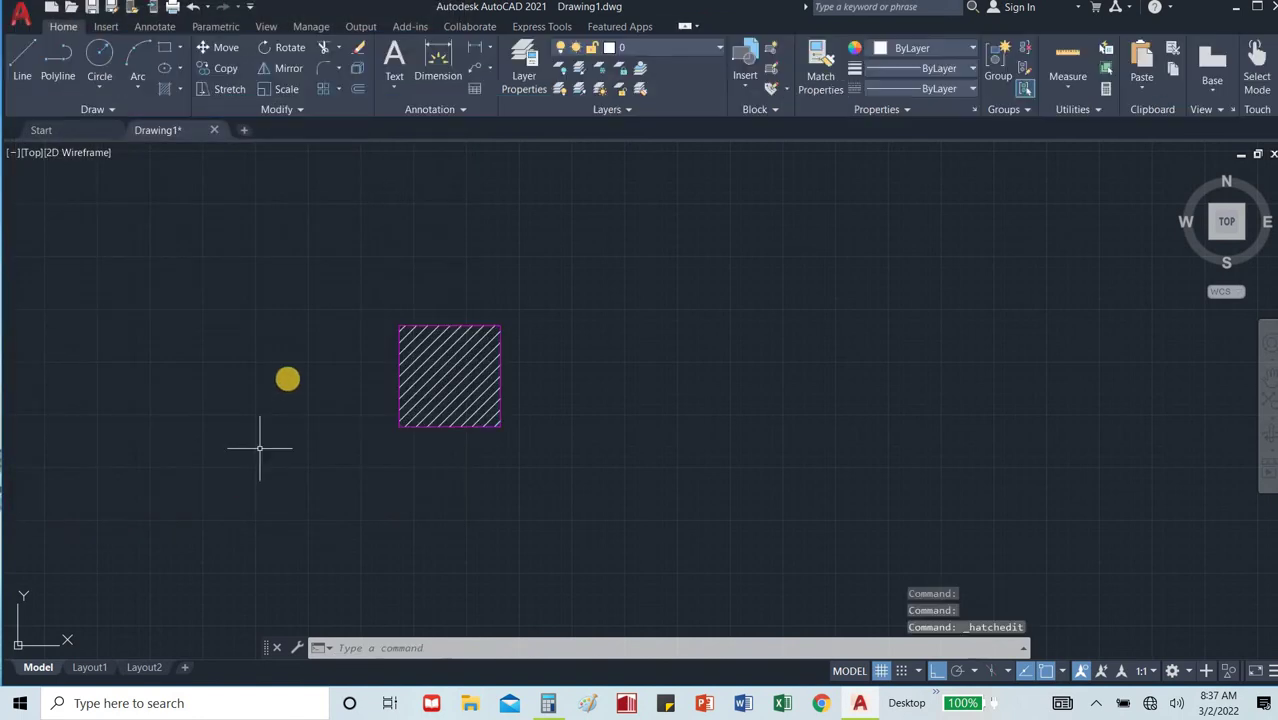
# Try a magenta background colour on the column's hatch, then undo that change.
pyautogui.click(451, 356)
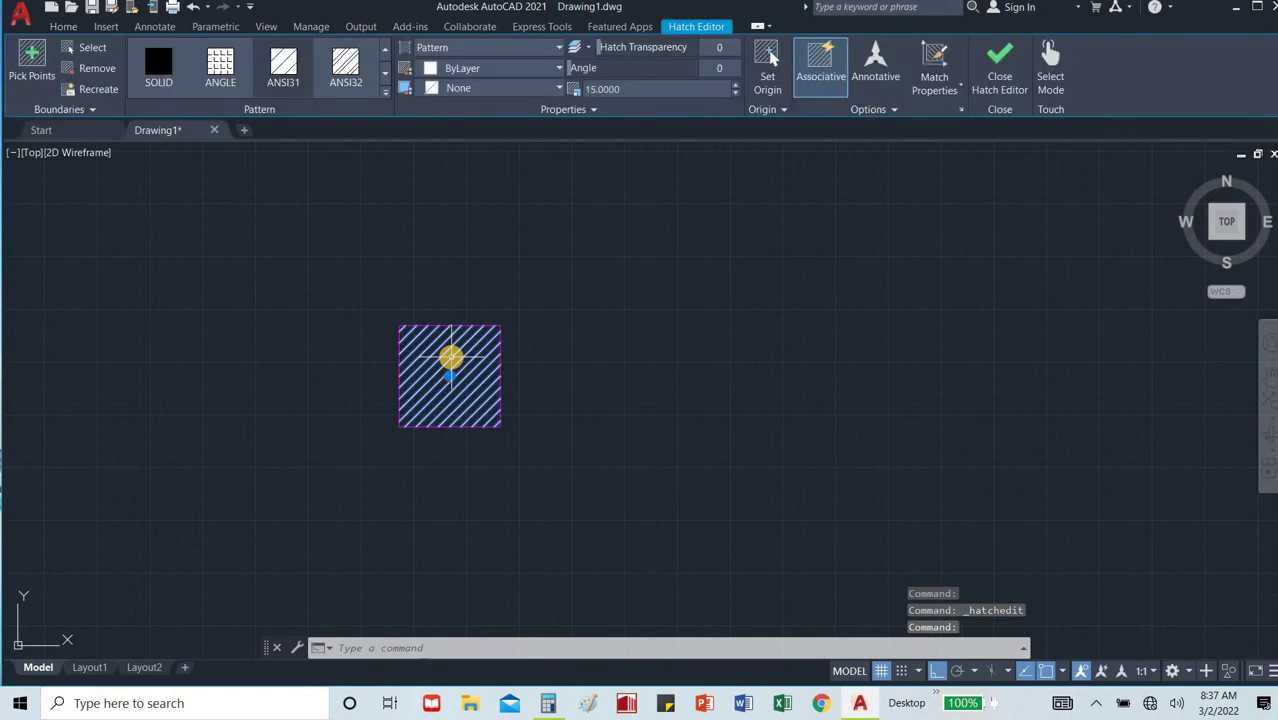
pyautogui.rightClick(451, 356)
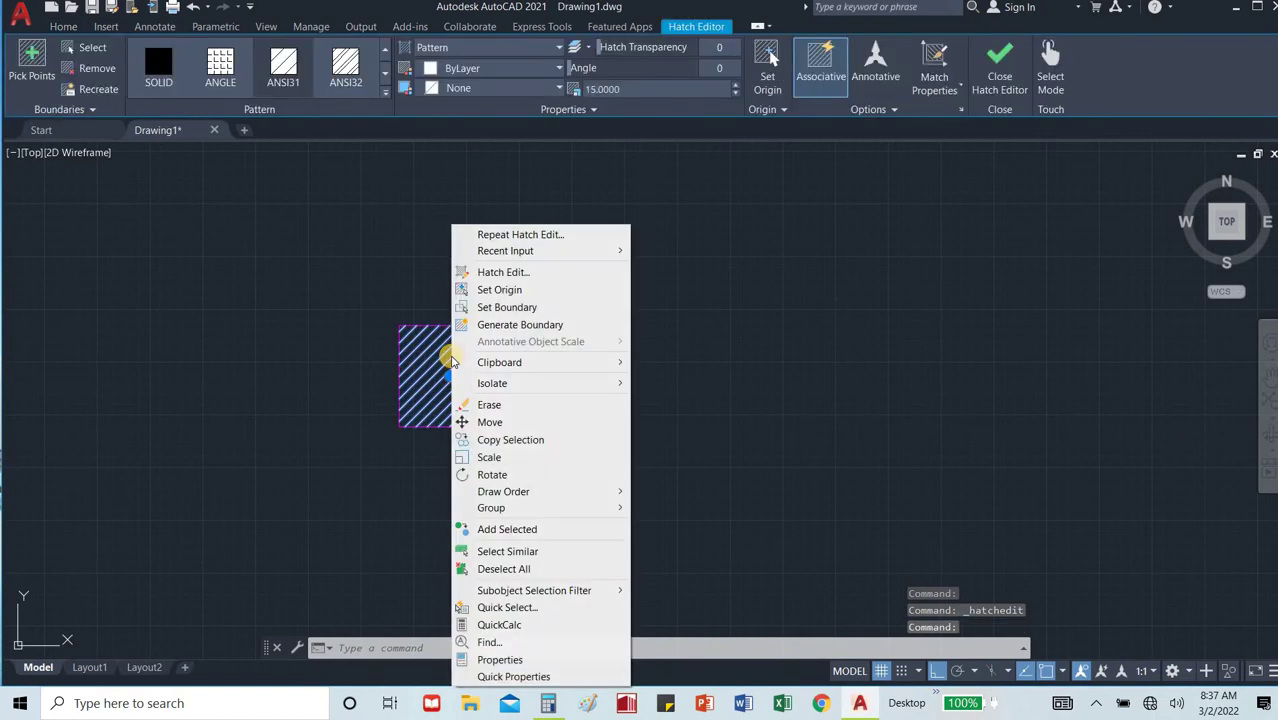
pyautogui.click(487, 274)
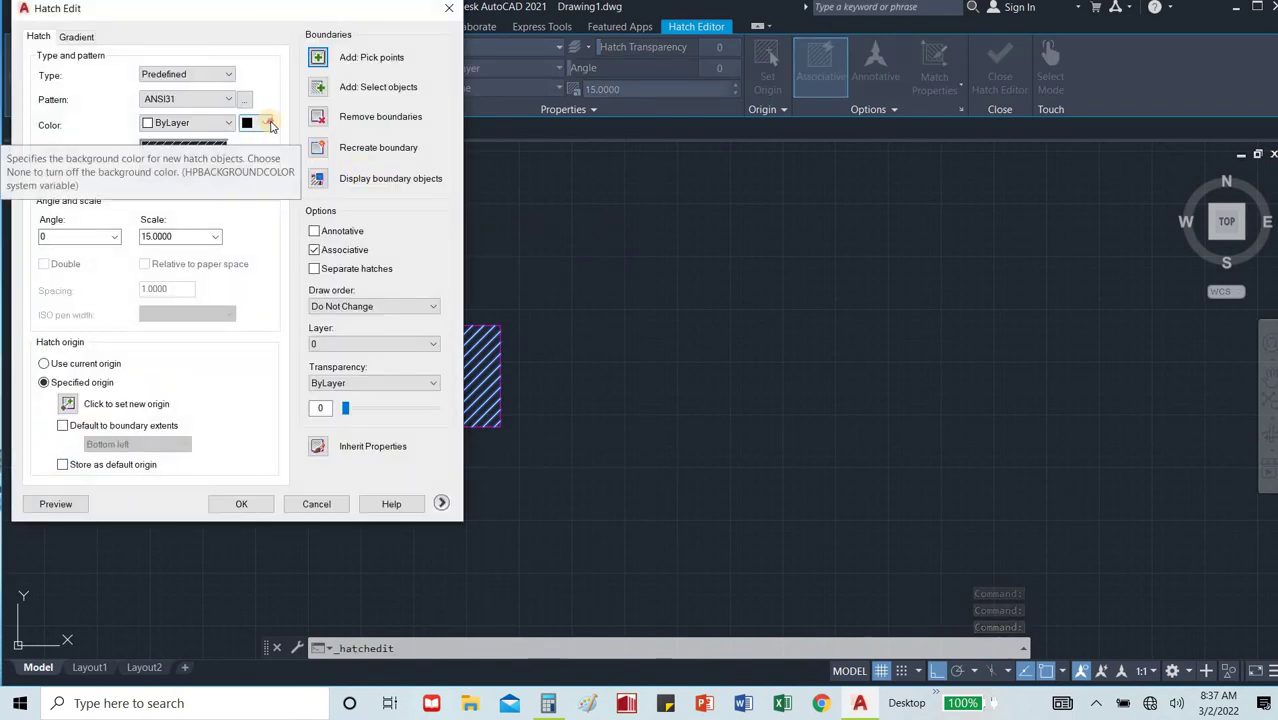
pyautogui.click(266, 124)
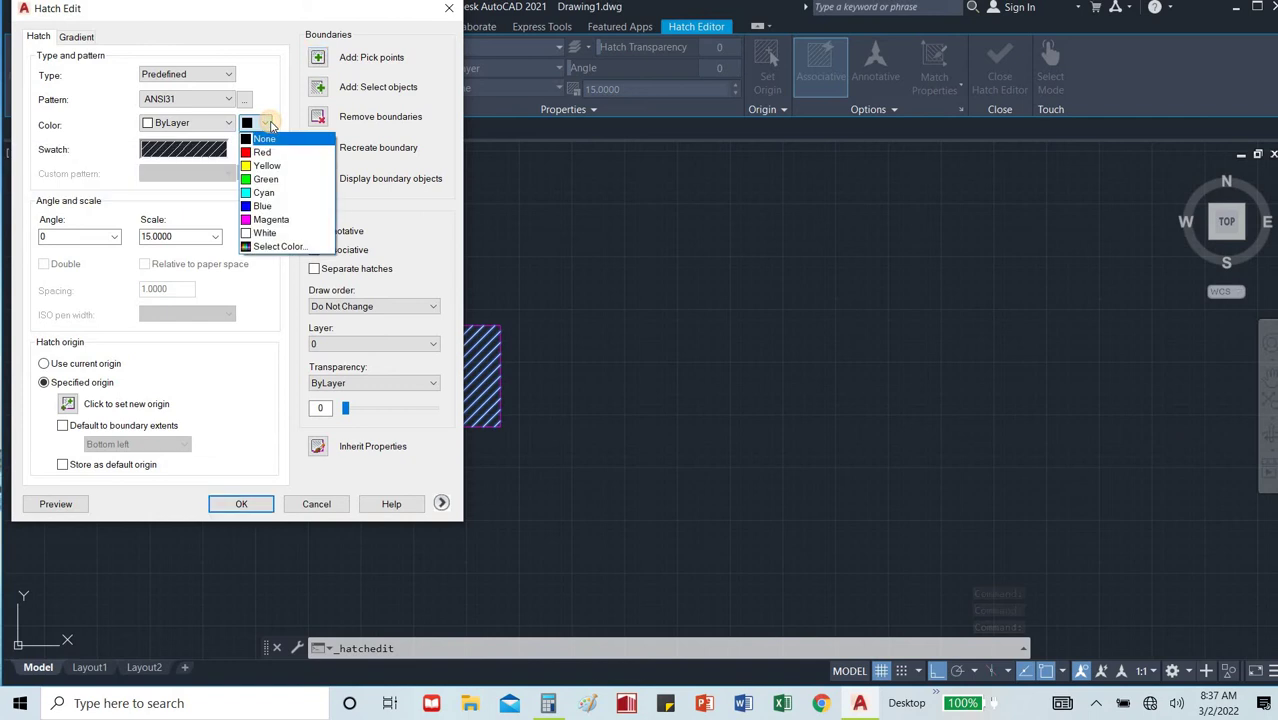
pyautogui.click(268, 219)
pyautogui.click(241, 503)
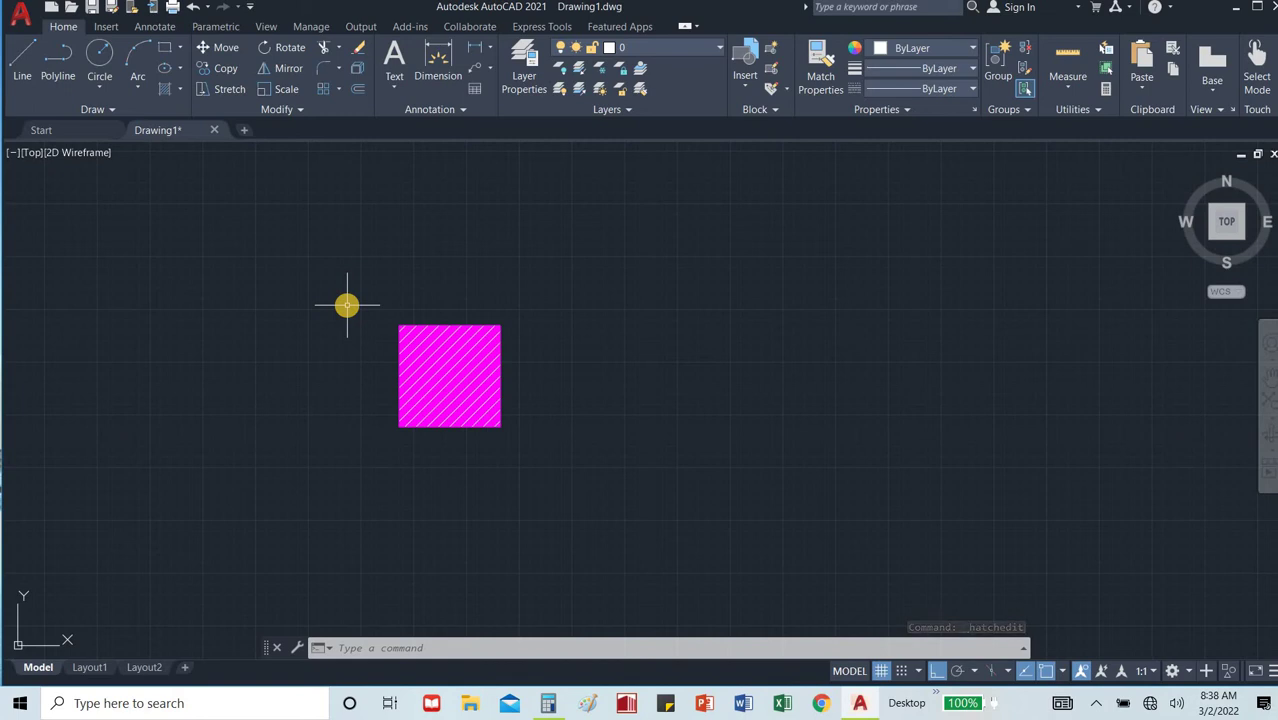
pyautogui.hotkey('ctrl', 'z')
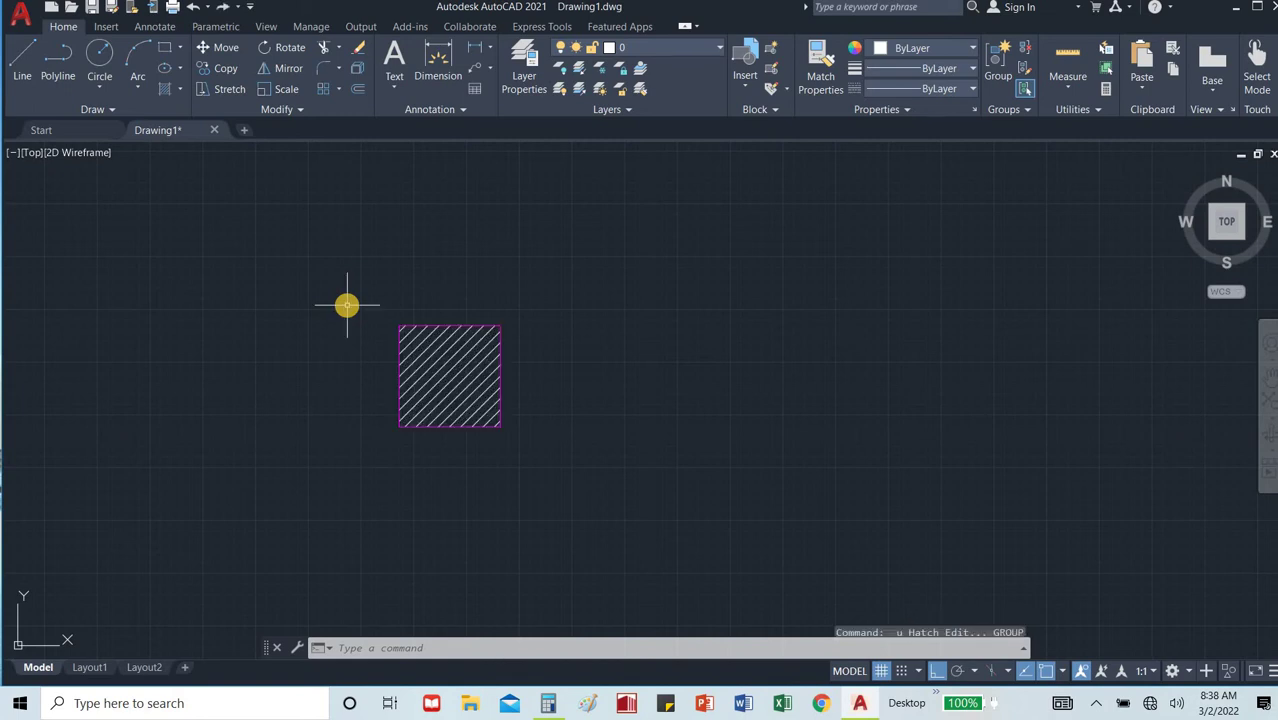
pyautogui.click(427, 358)
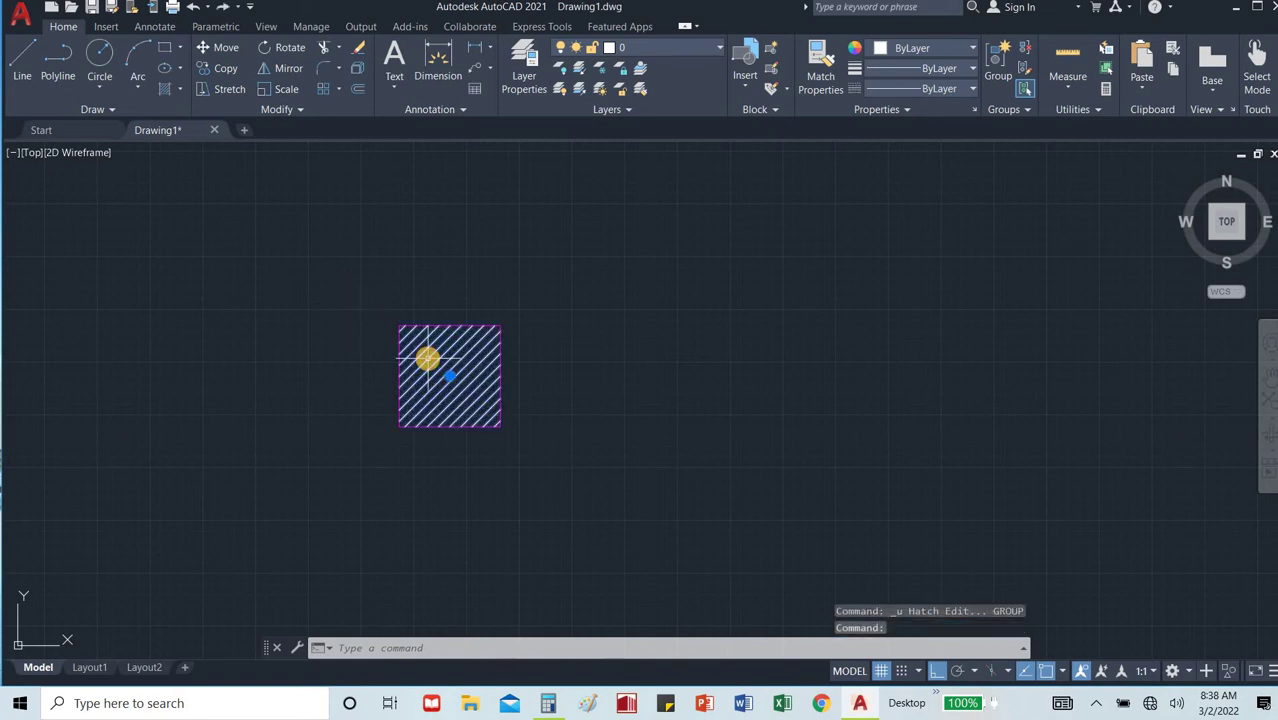
pyautogui.rightClick(427, 358)
pyautogui.click(477, 272)
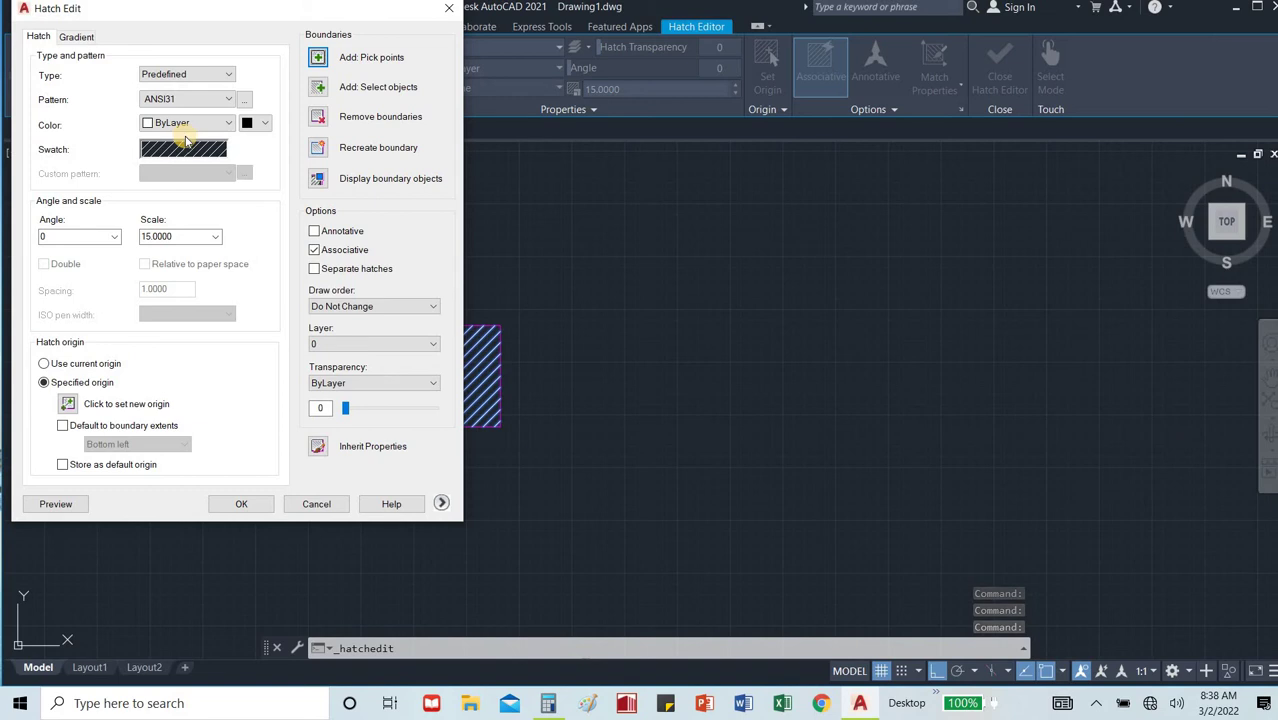
pyautogui.click(184, 146)
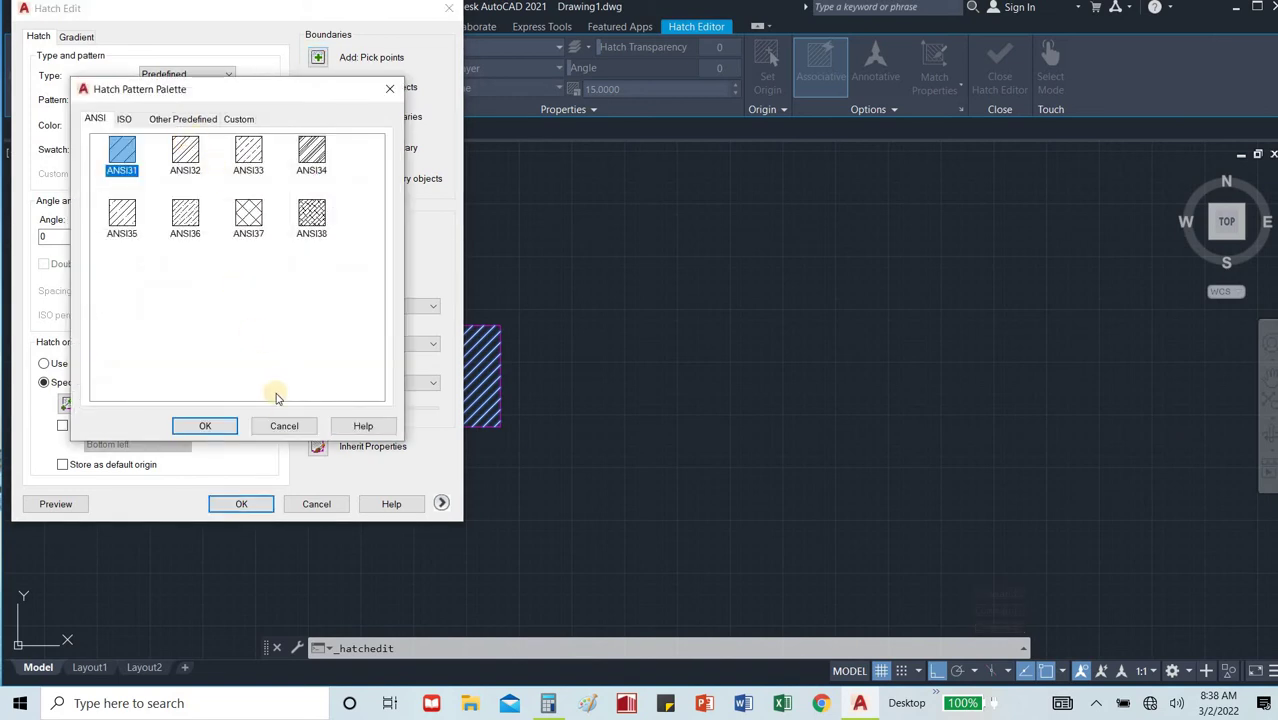
pyautogui.click(283, 423)
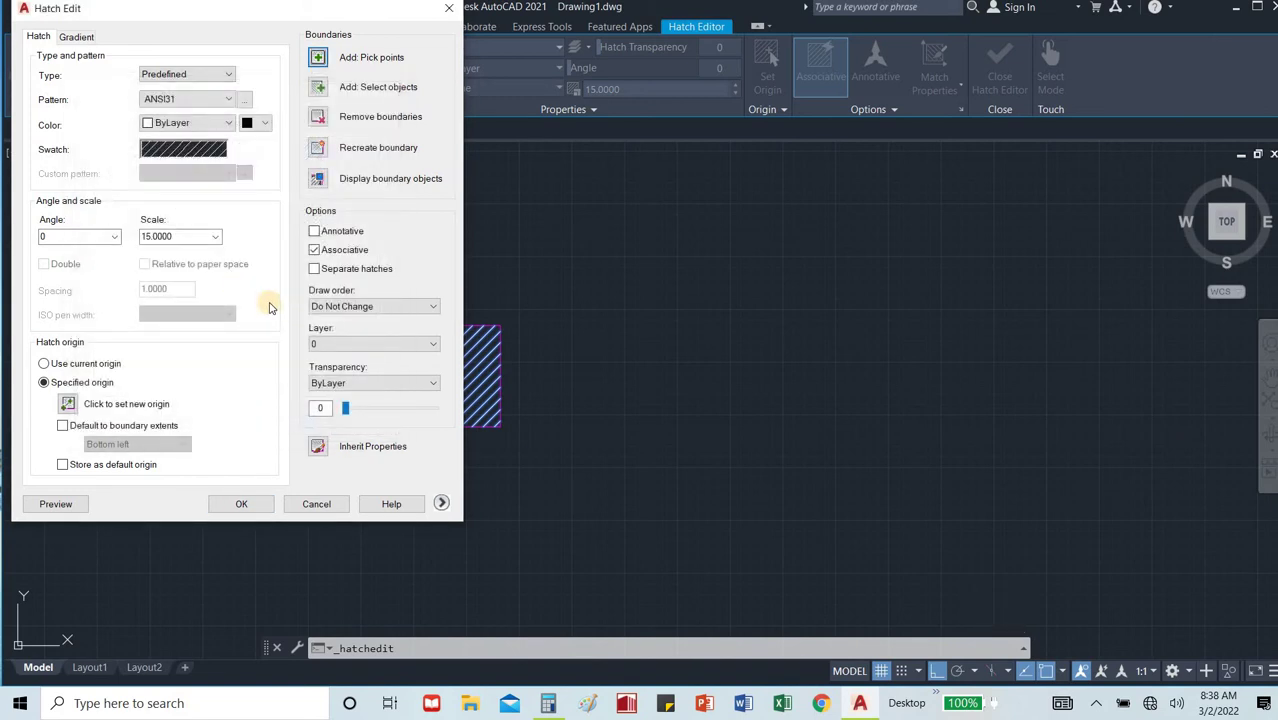
pyautogui.click(316, 505)
pyautogui.press('Escape')
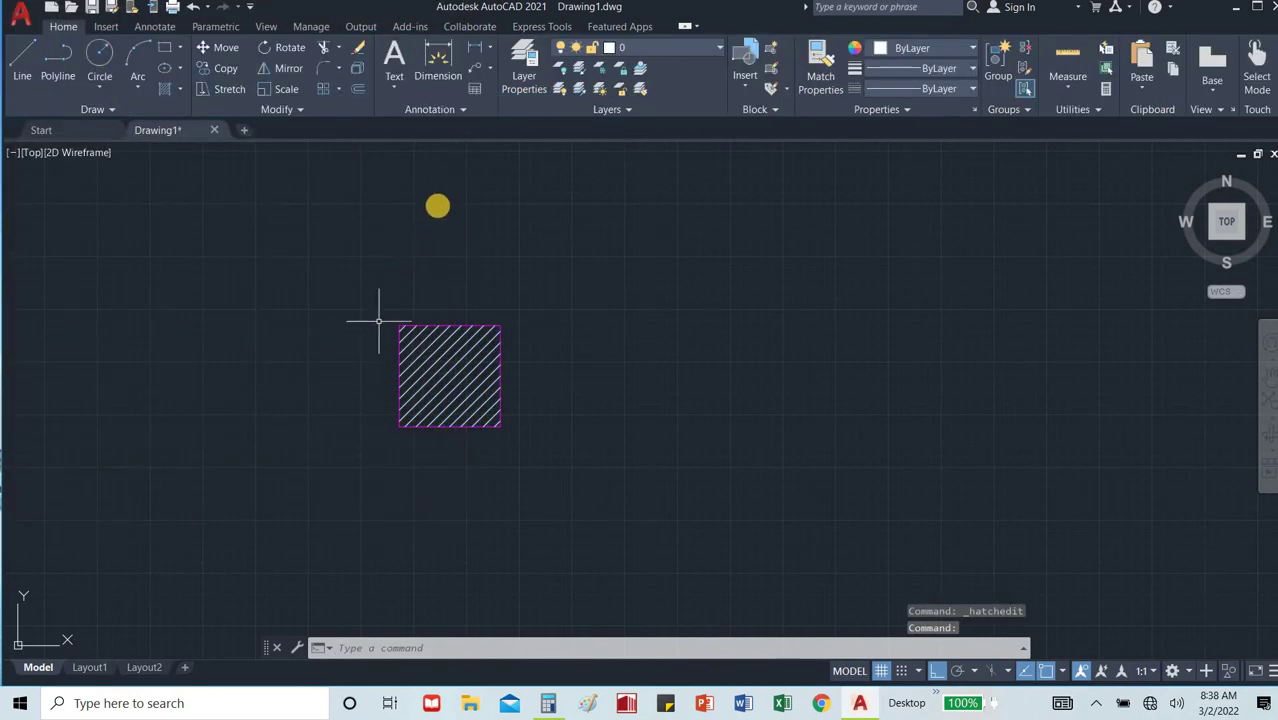
# Change the column's hatch line colour to magenta, keeping no background colour, and clear the selection.
pyautogui.click(442, 385)
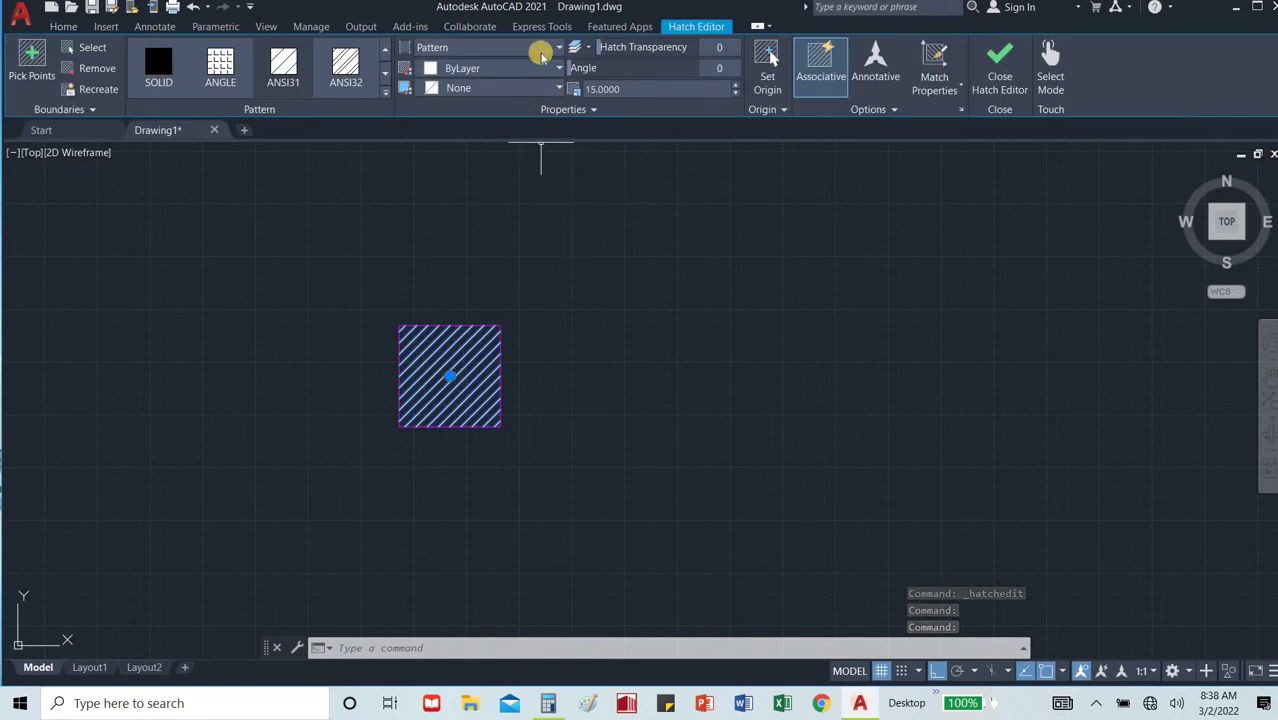
pyautogui.click(541, 66)
pyautogui.click(538, 78)
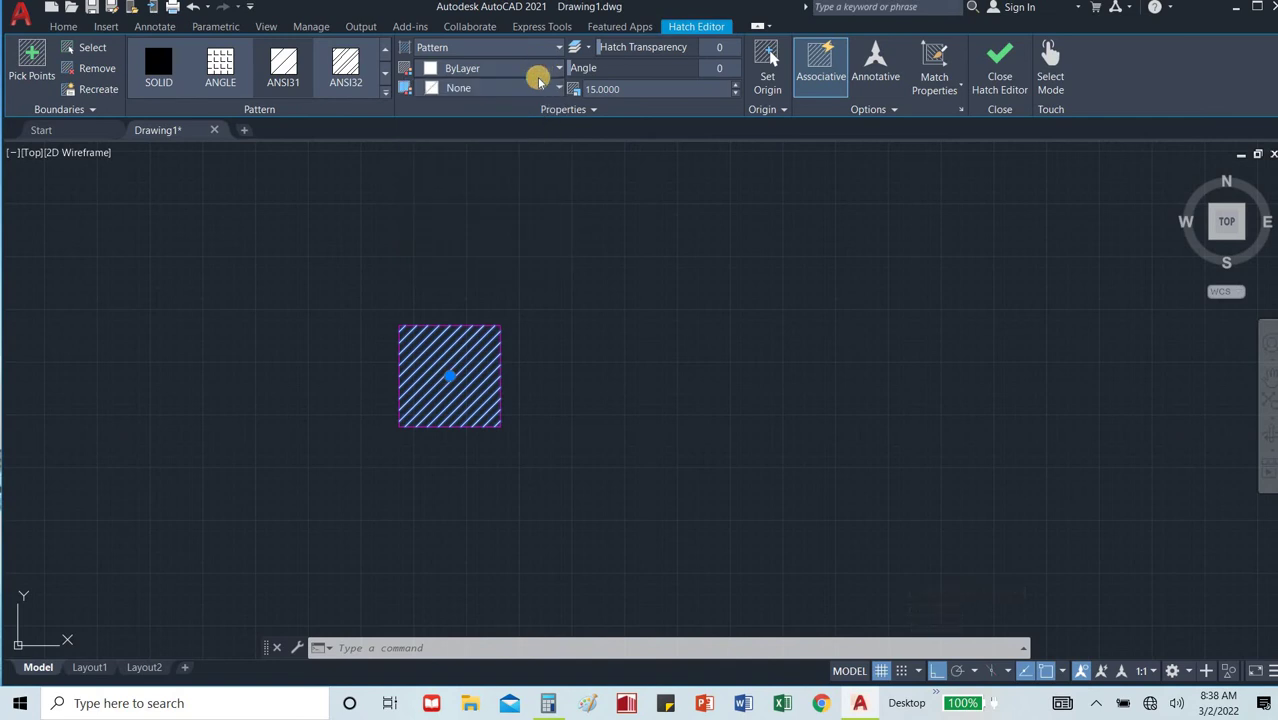
pyautogui.click(524, 87)
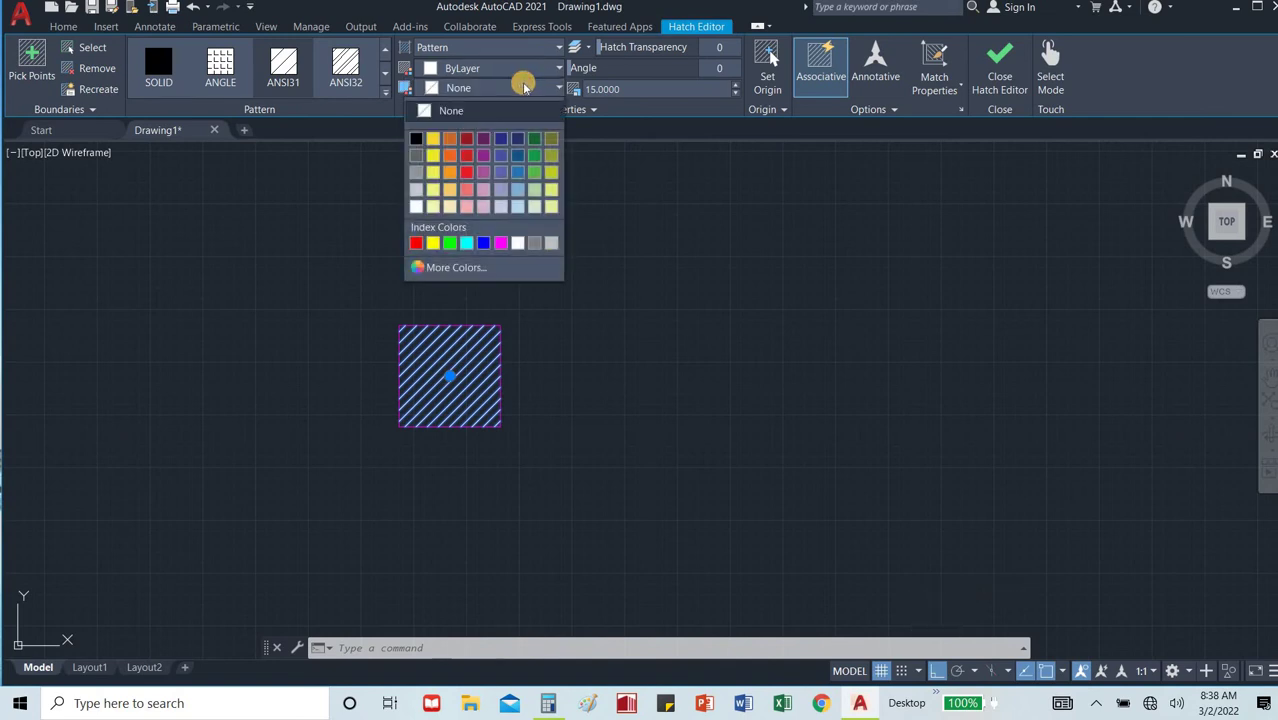
pyautogui.click(524, 87)
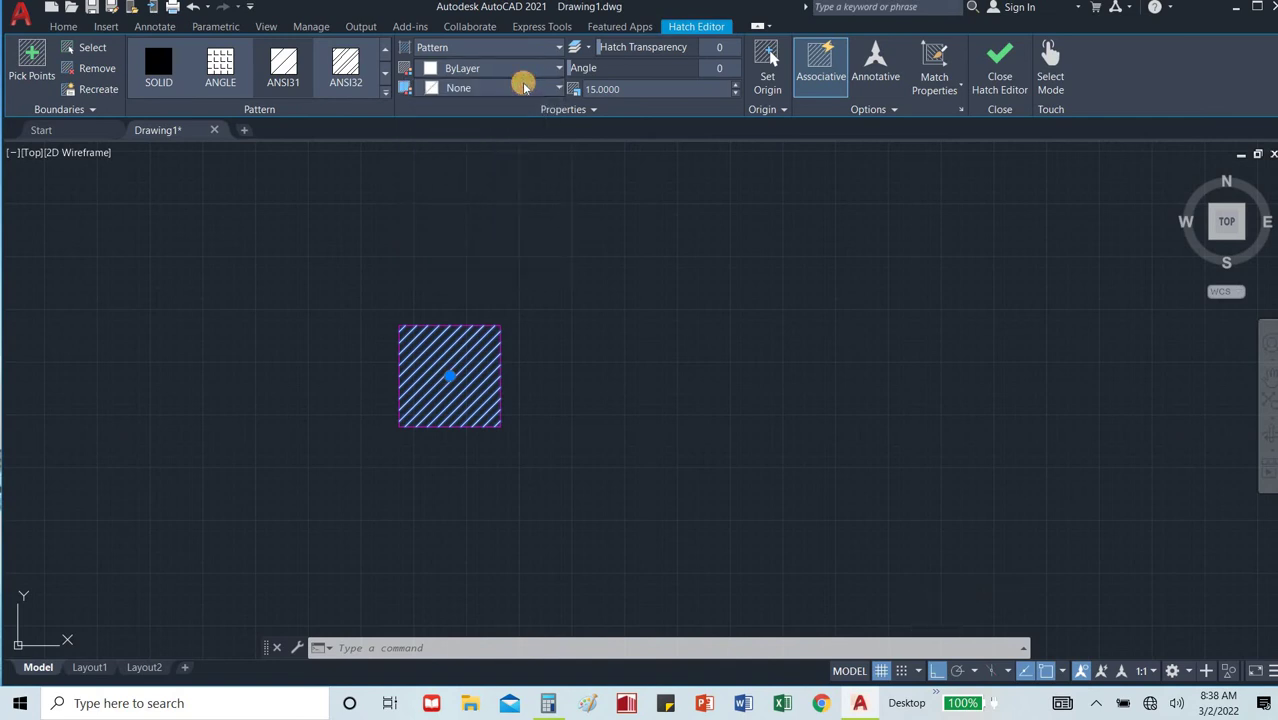
pyautogui.click(522, 66)
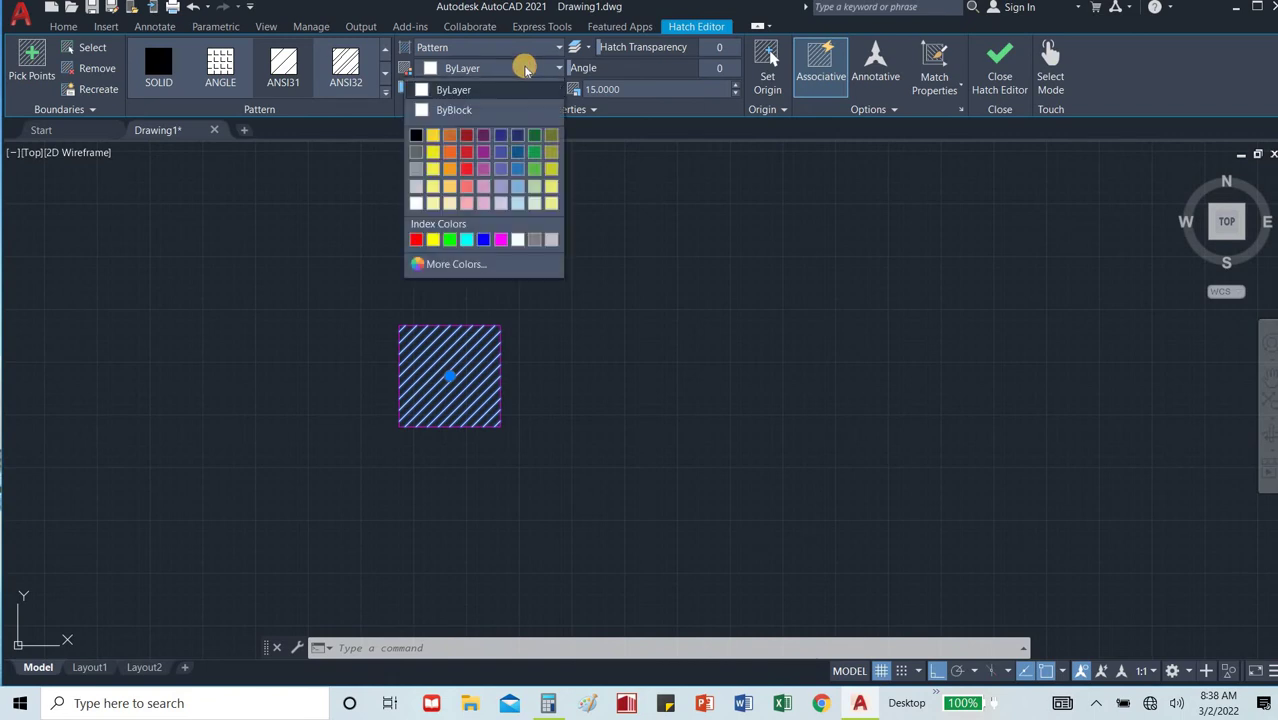
pyautogui.click(500, 240)
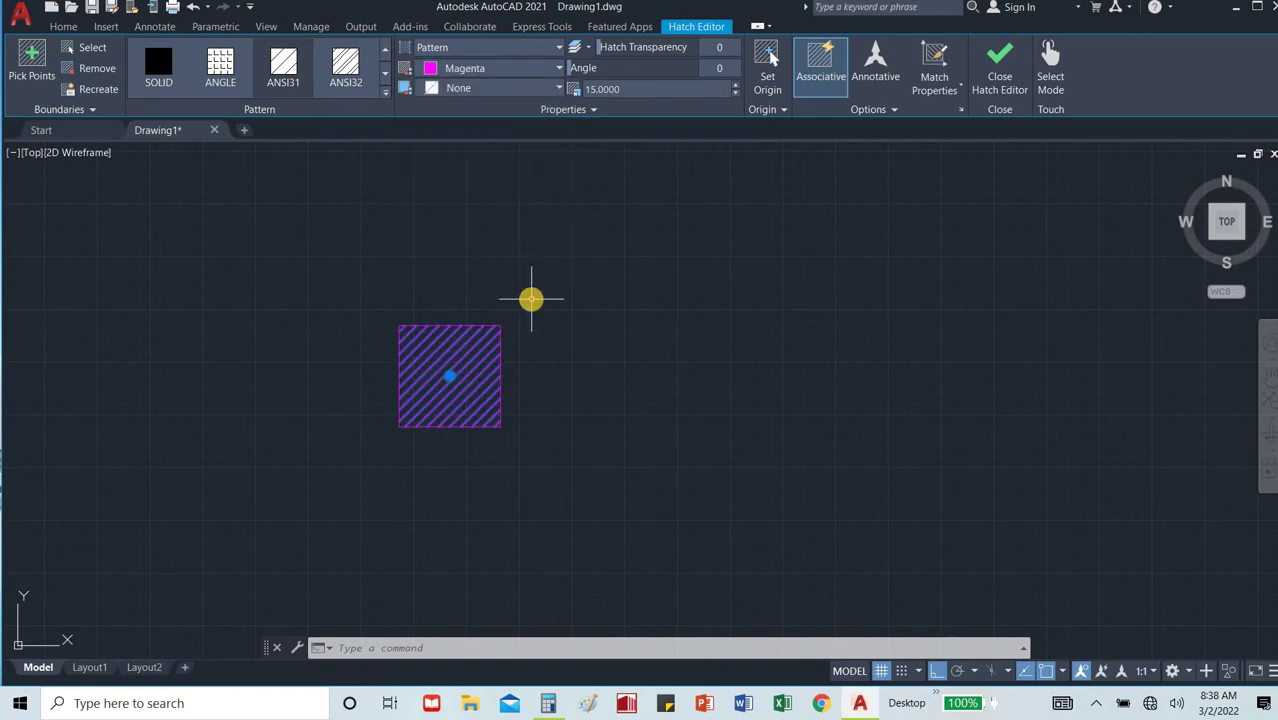
pyautogui.press('Escape')
# Copy the square column with its hatch from its upper-left corner to the upper-left outer corner of the walls.
pyautogui.click(531, 277)
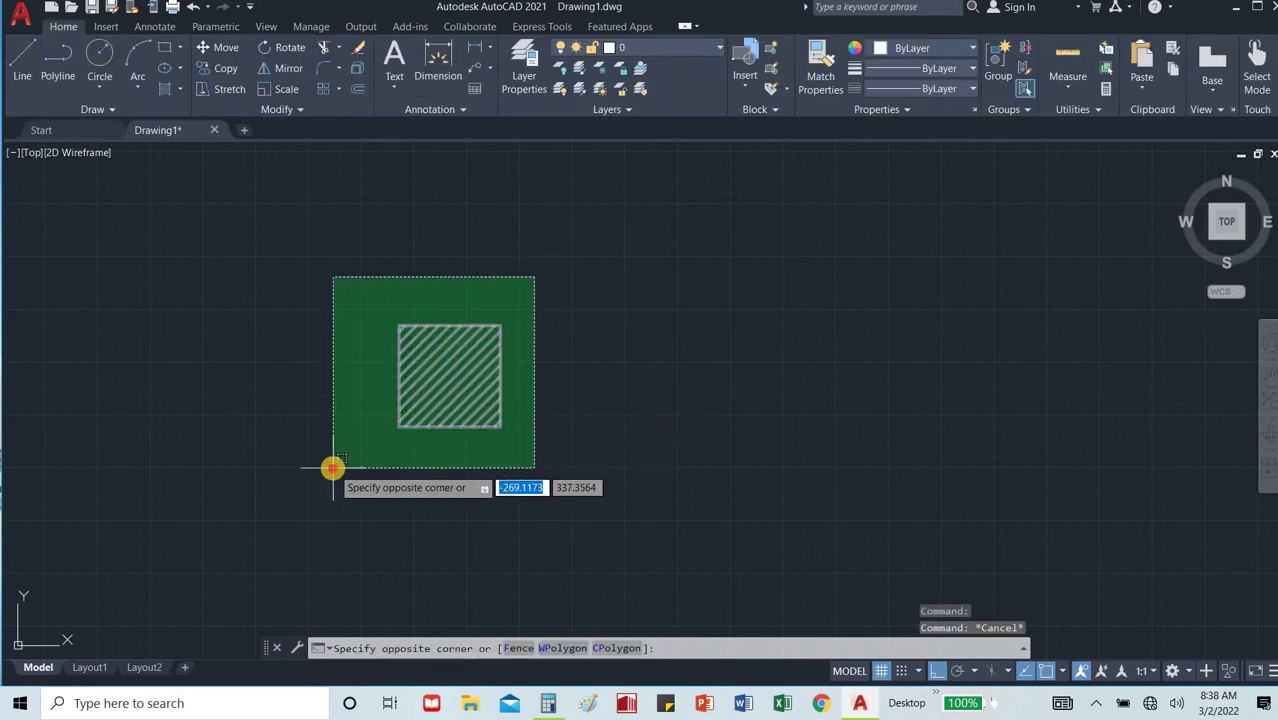
pyautogui.click(333, 467)
pyautogui.write('co')
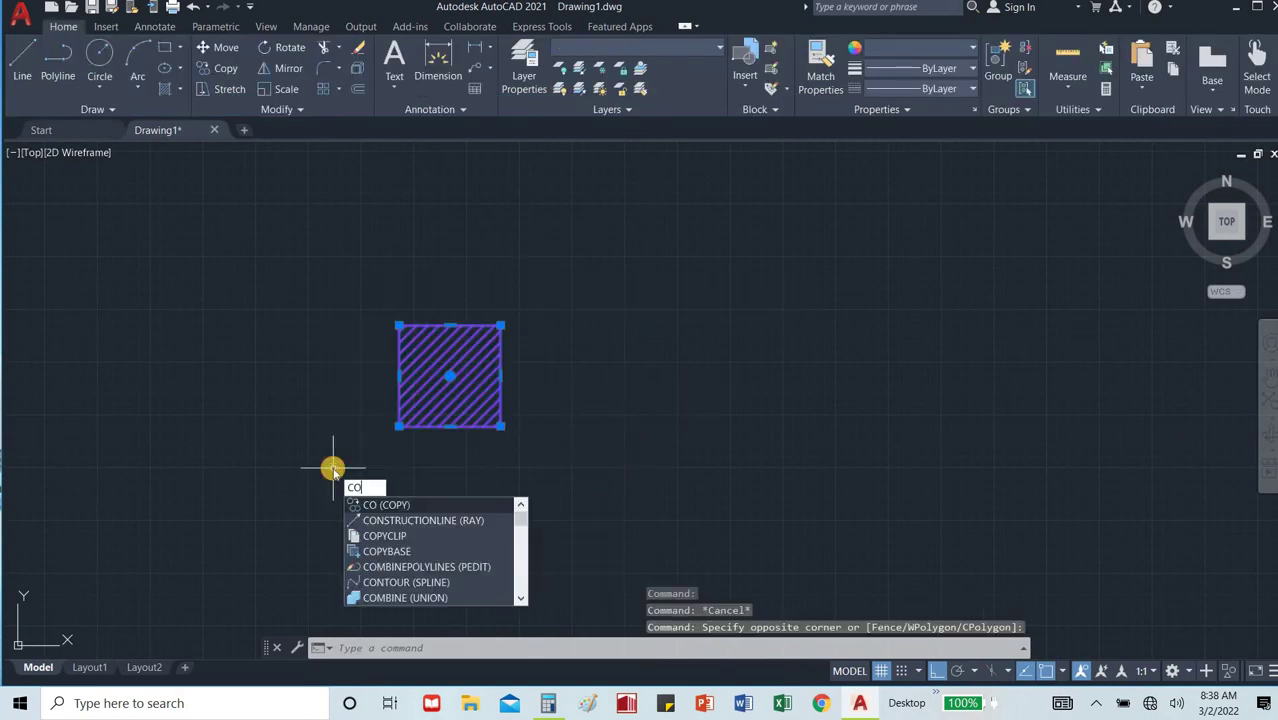
pyautogui.press('Return')
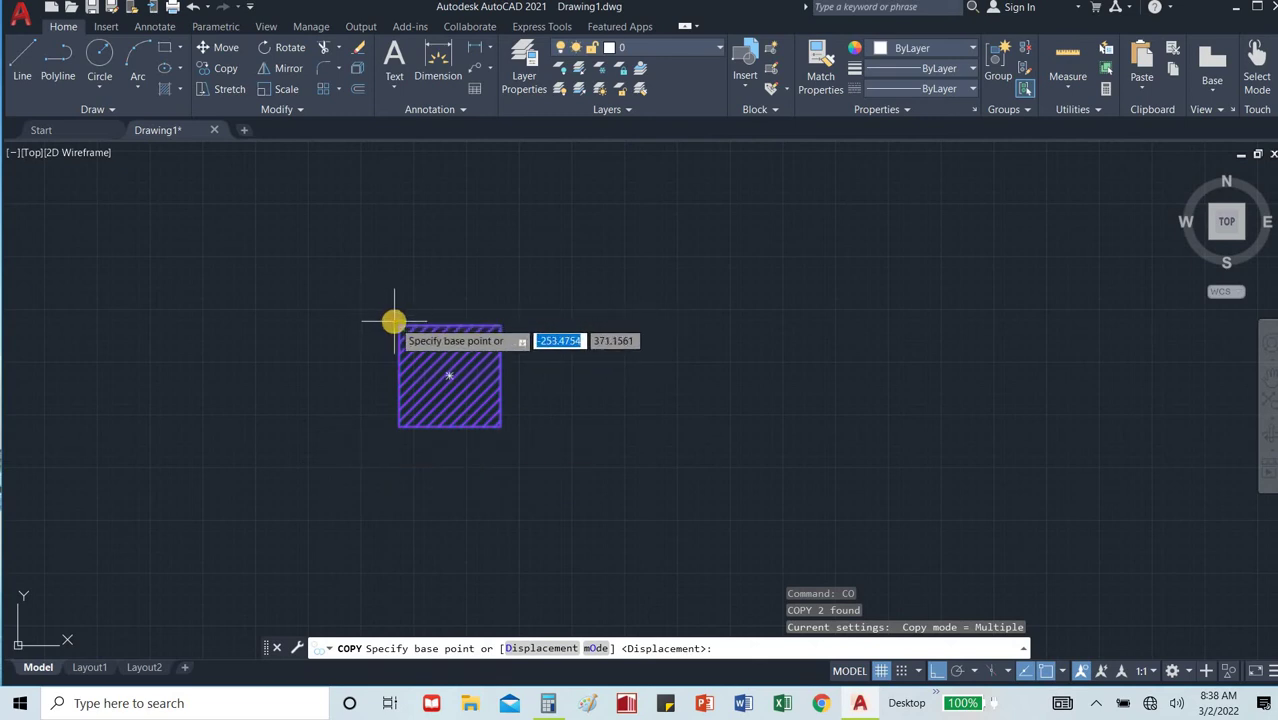
pyautogui.click(394, 319)
pyautogui.scroll(-9, 395, 321)
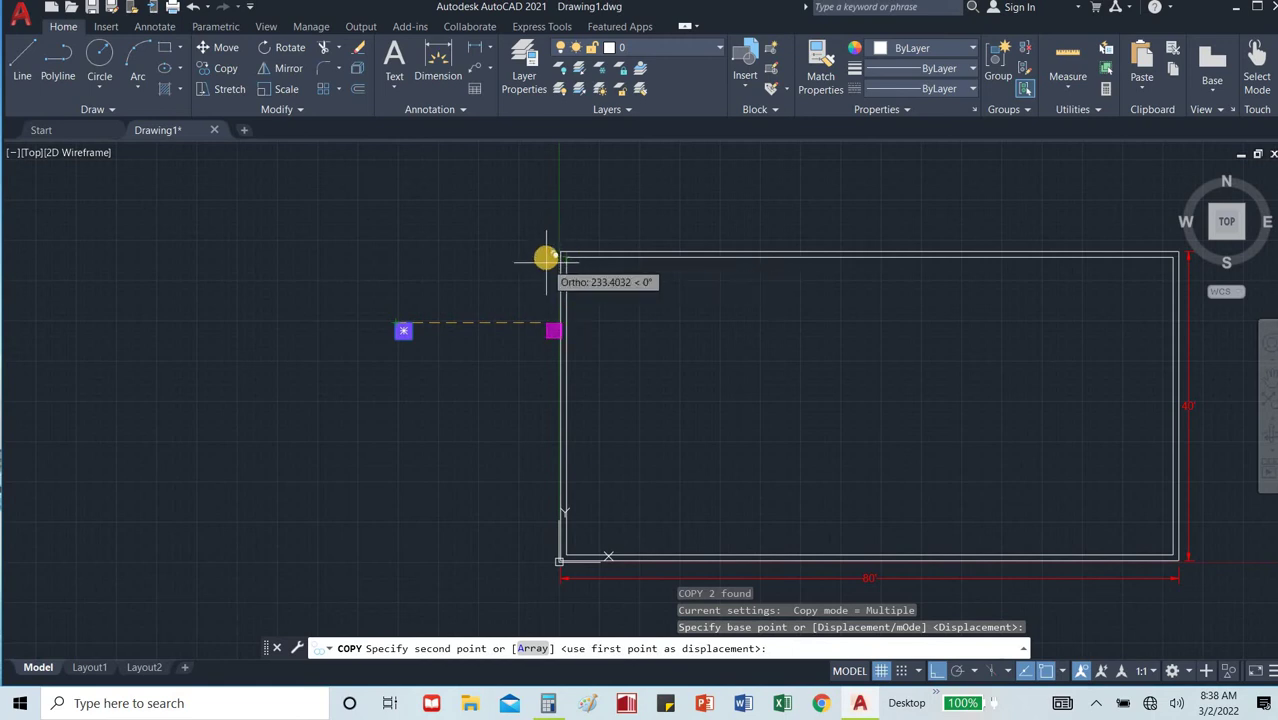
pyautogui.scroll(2, 550, 258)
pyautogui.scroll(3, 563, 257)
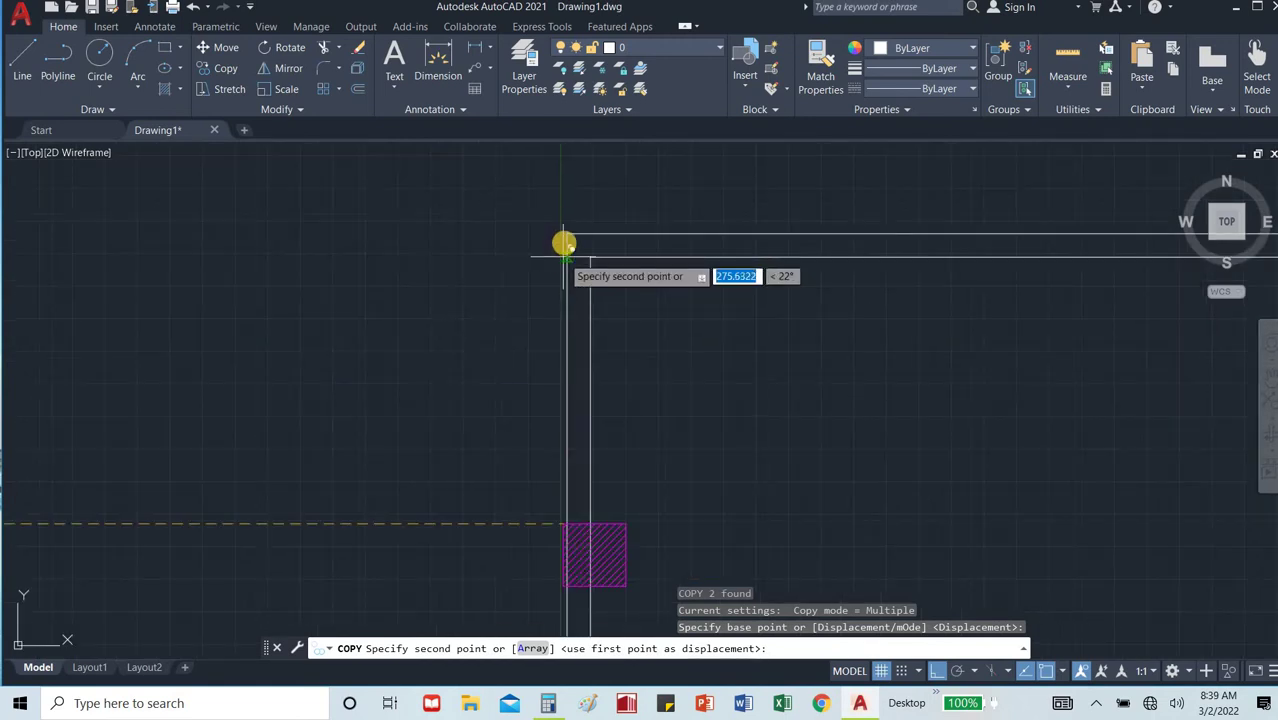
pyautogui.click(566, 232)
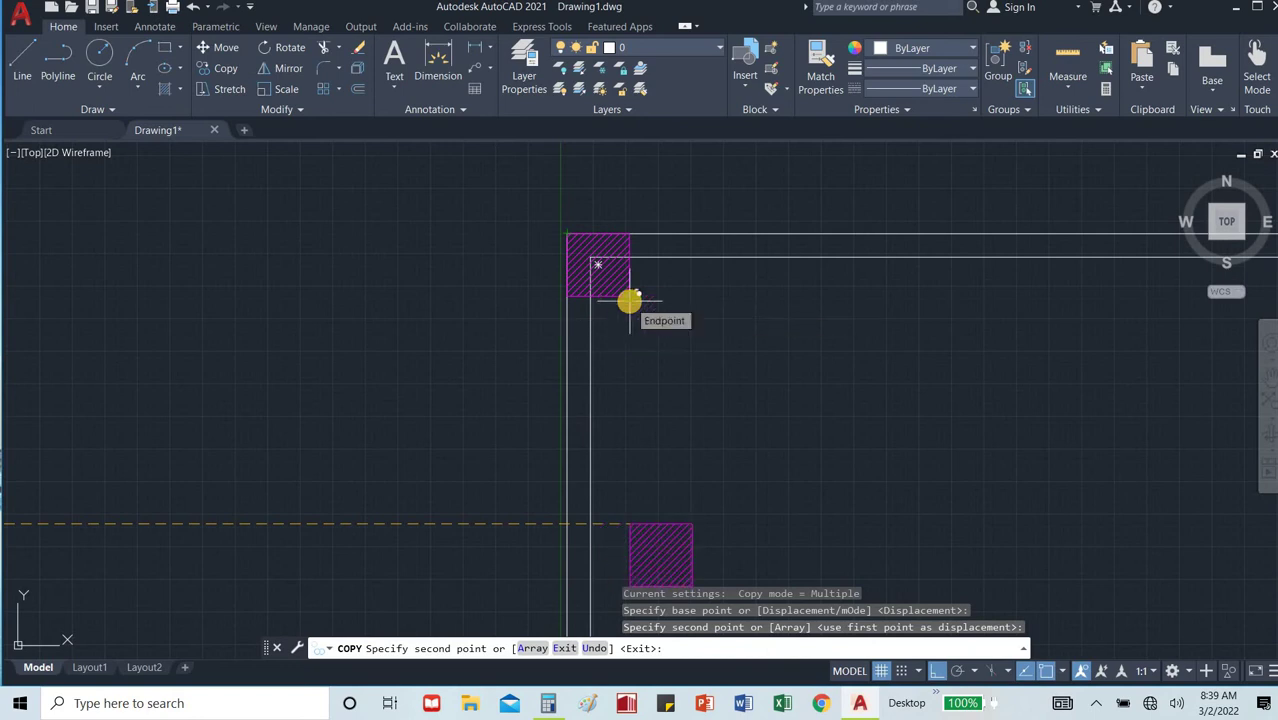
pyautogui.press('Escape')
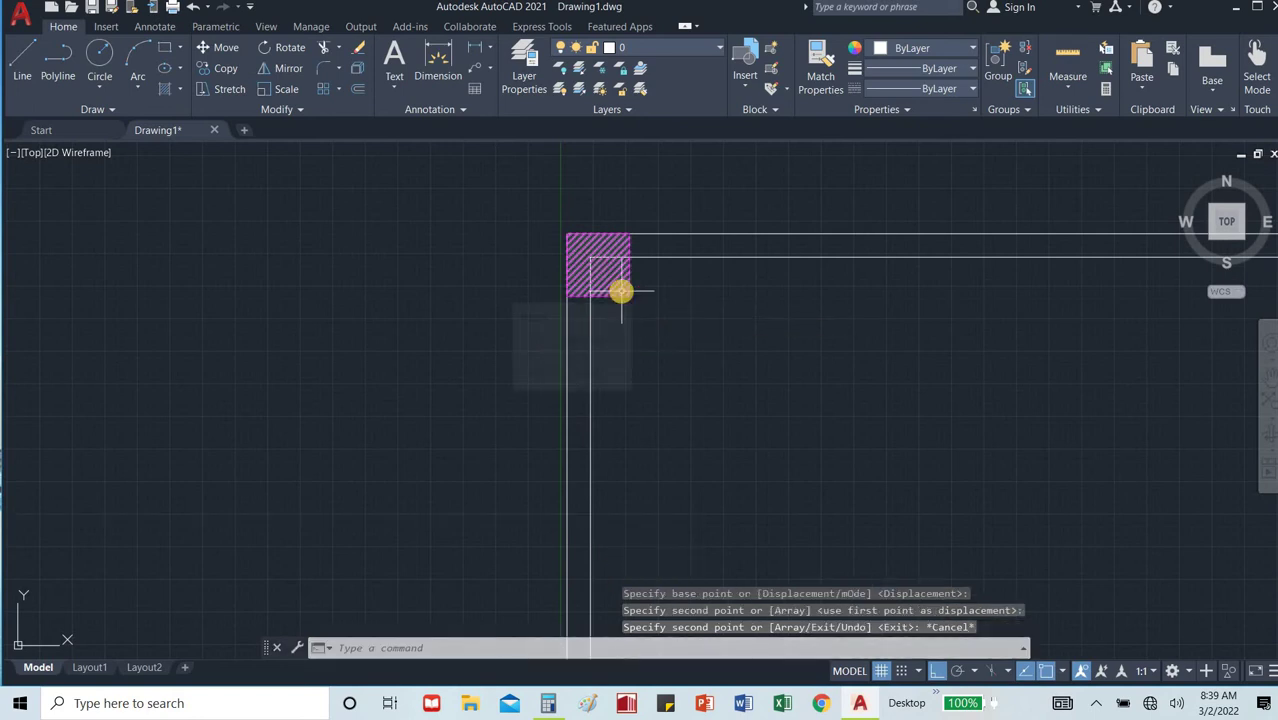
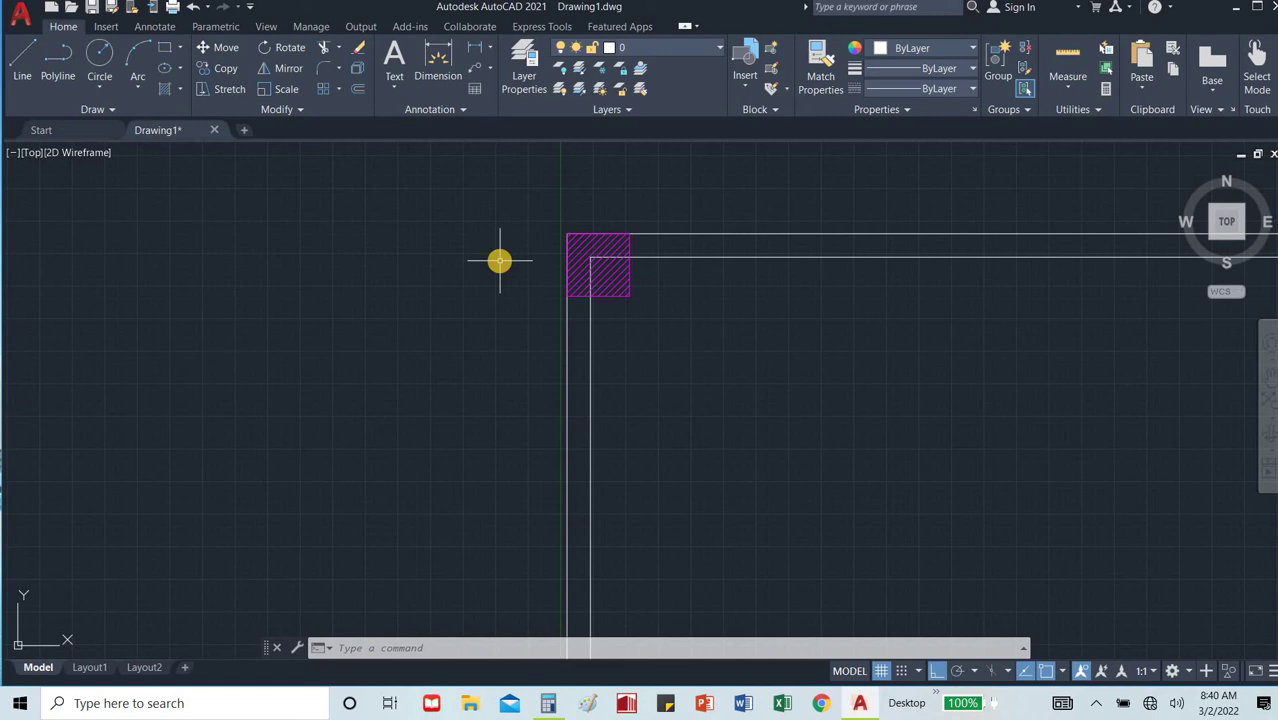
pyautogui.press('Escape')
# Trim away the inner wall lines that run inside the hatched column at the upper-left corner of the walls.
pyautogui.scroll(8, 576, 226)
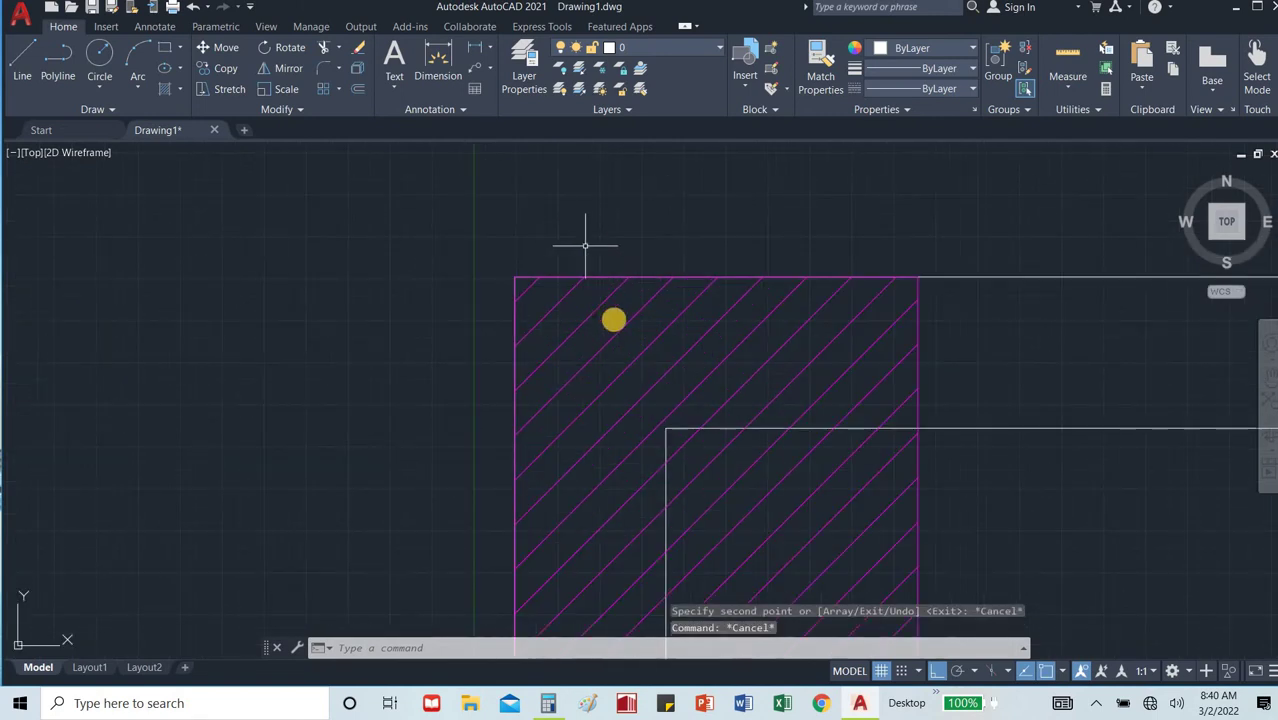
pyautogui.scroll(-2, 616, 321)
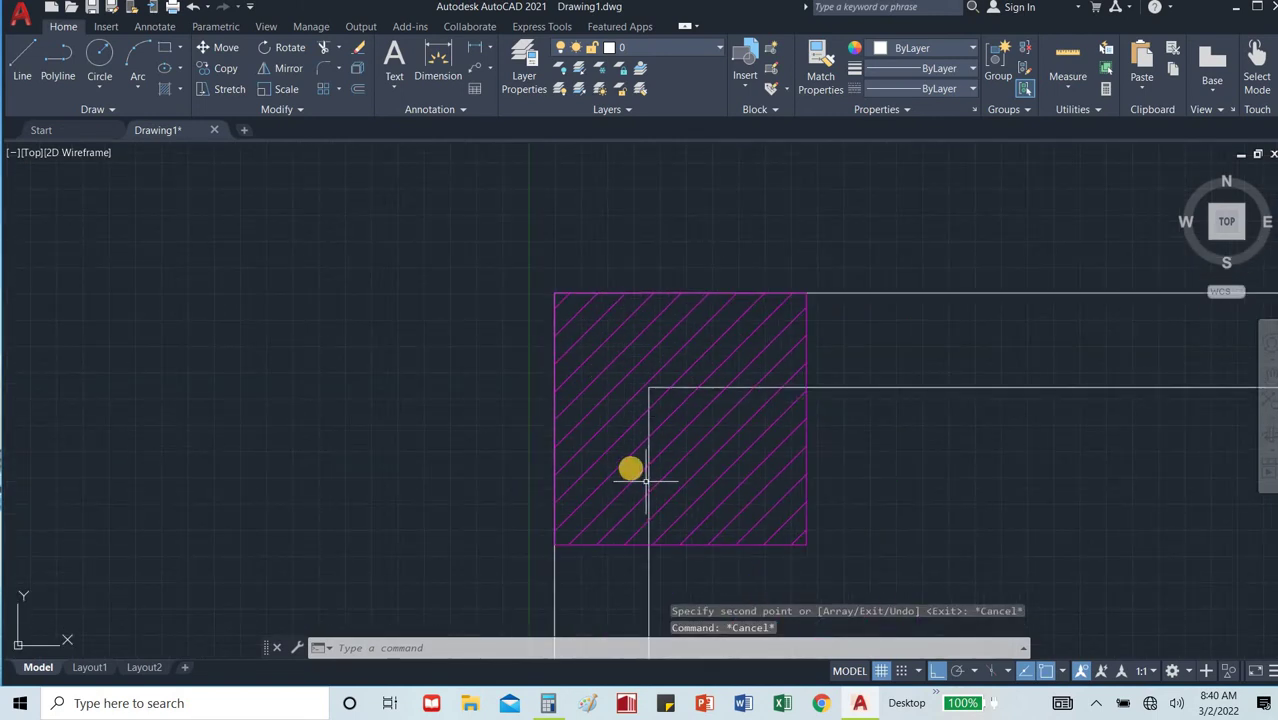
pyautogui.write('tr')
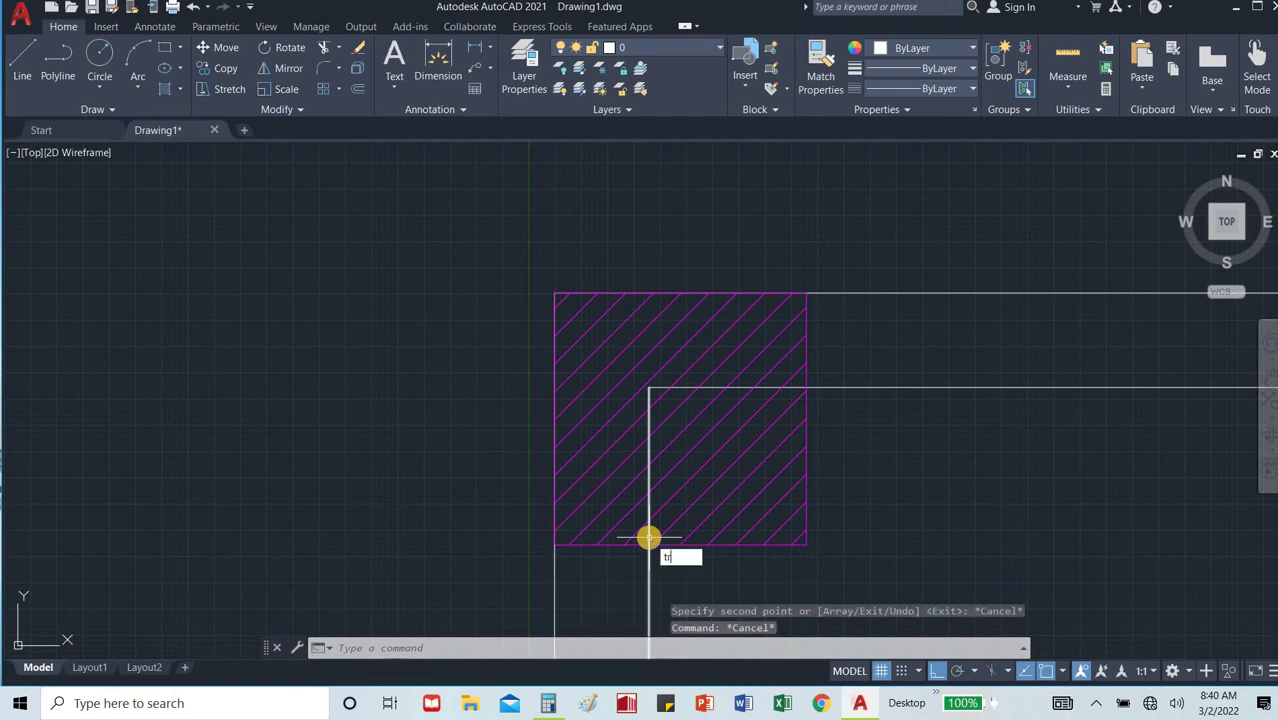
pyautogui.press('Return')
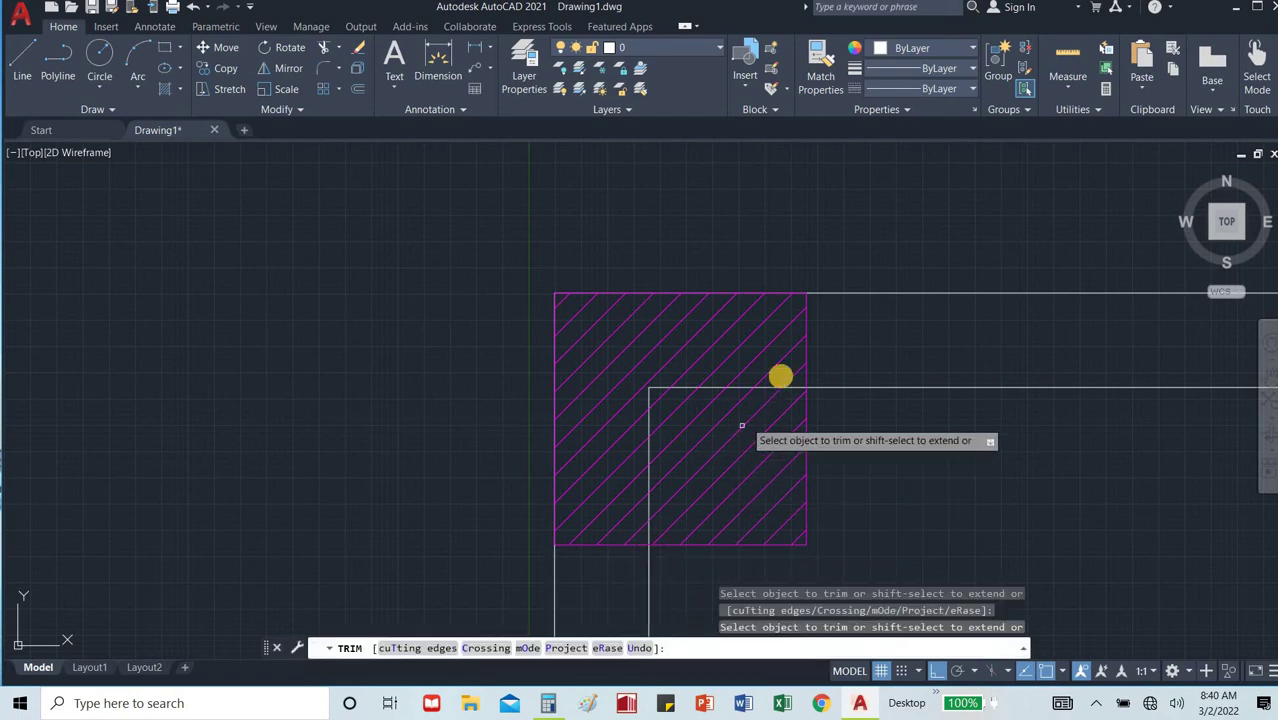
pyautogui.click(791, 383)
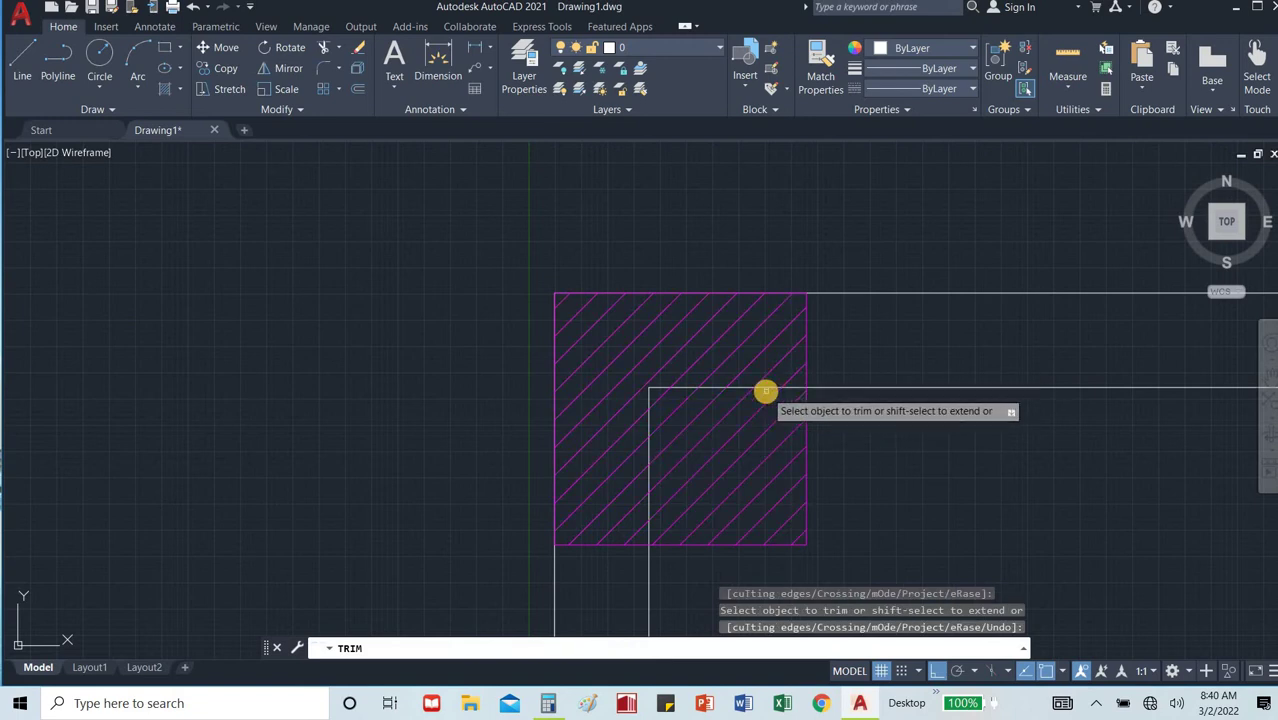
pyautogui.scroll(-2, 767, 384)
pyautogui.click(767, 384)
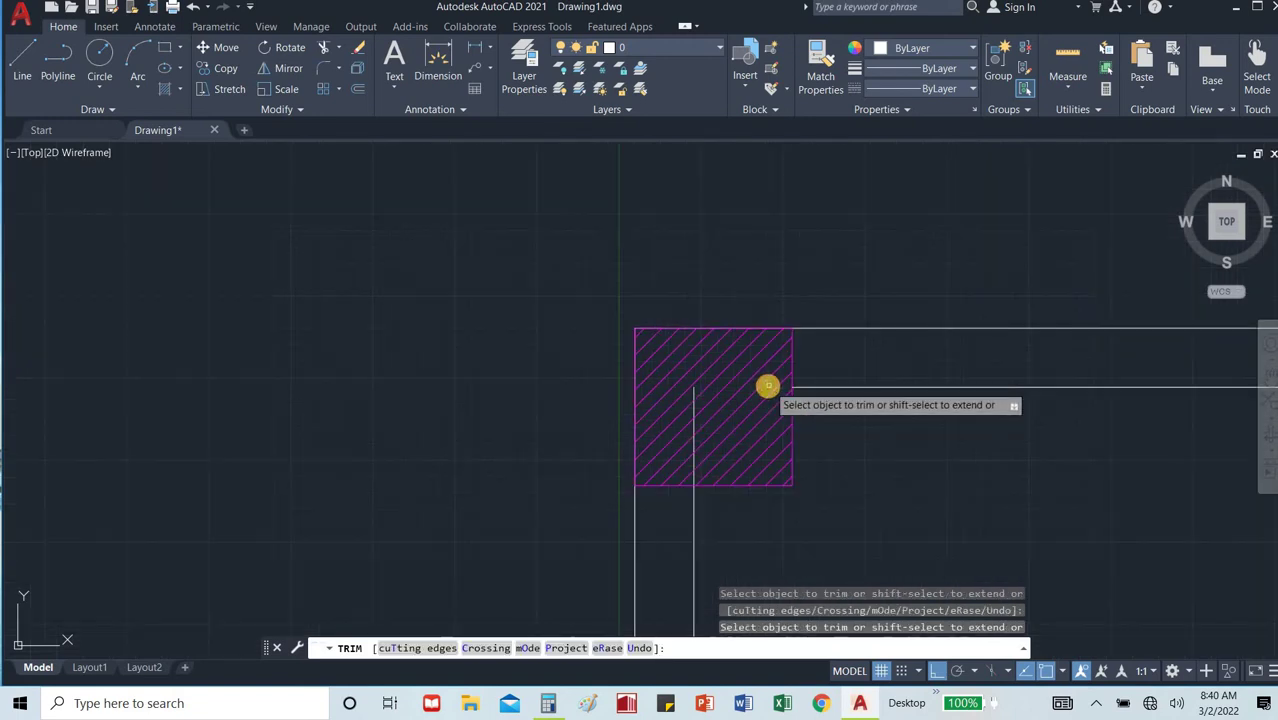
pyautogui.click(694, 412)
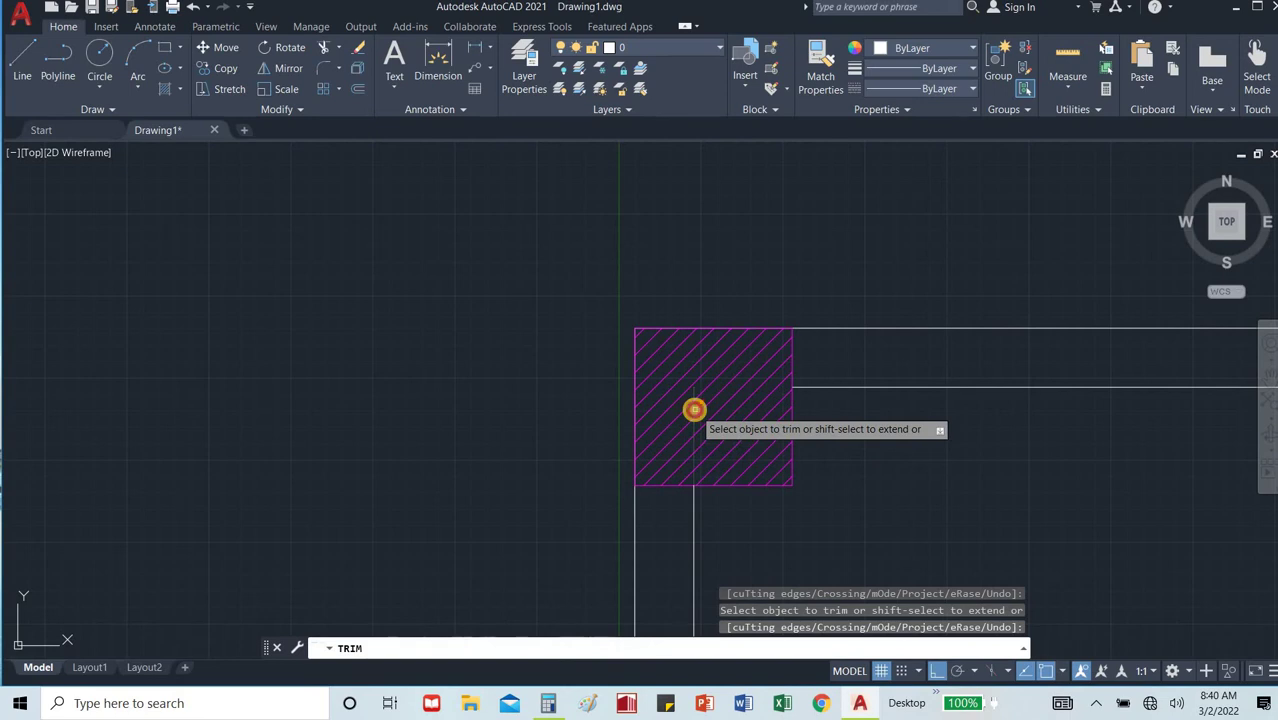
pyautogui.scroll(-3, 722, 475)
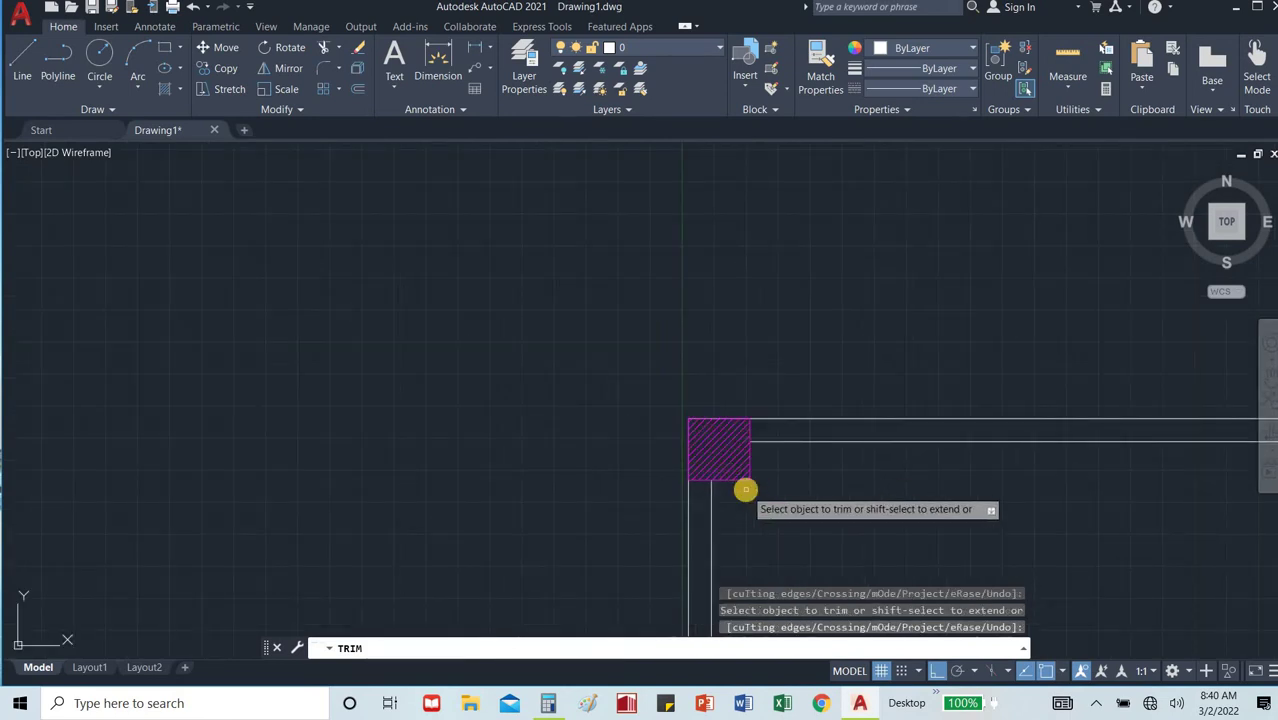
pyautogui.press('Escape')
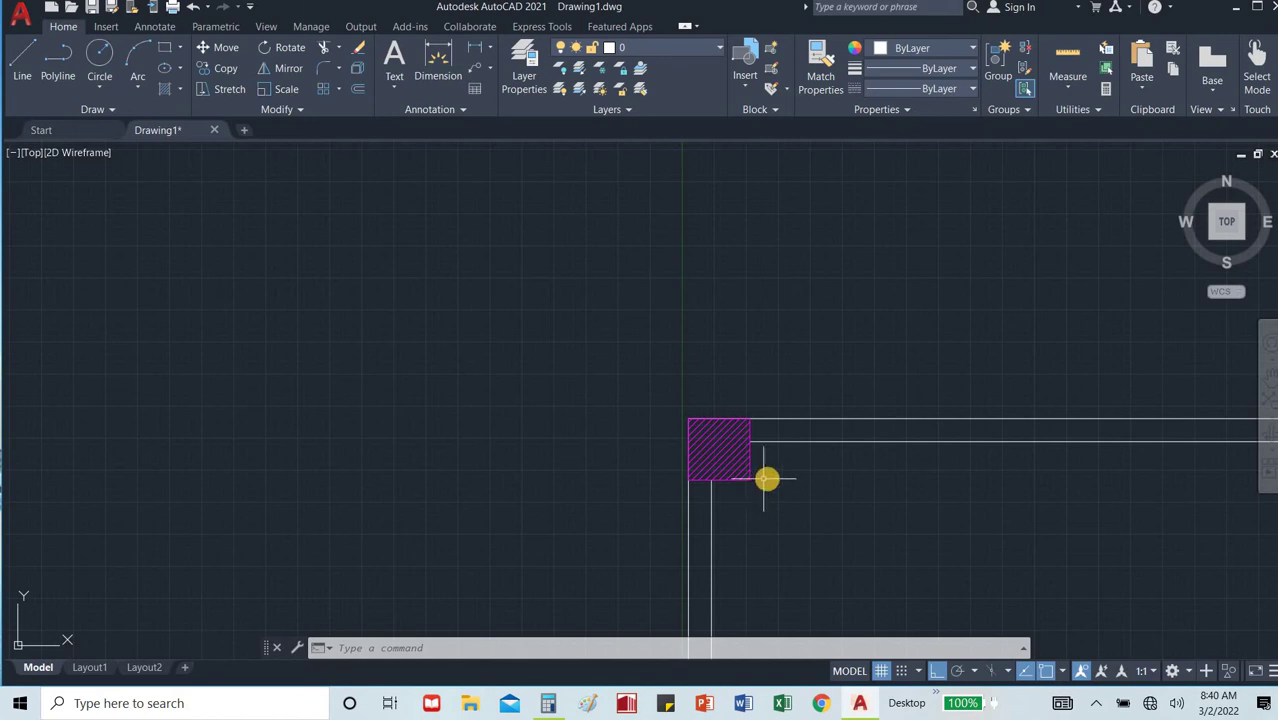
pyautogui.press('Escape')
pyautogui.press('Escape')
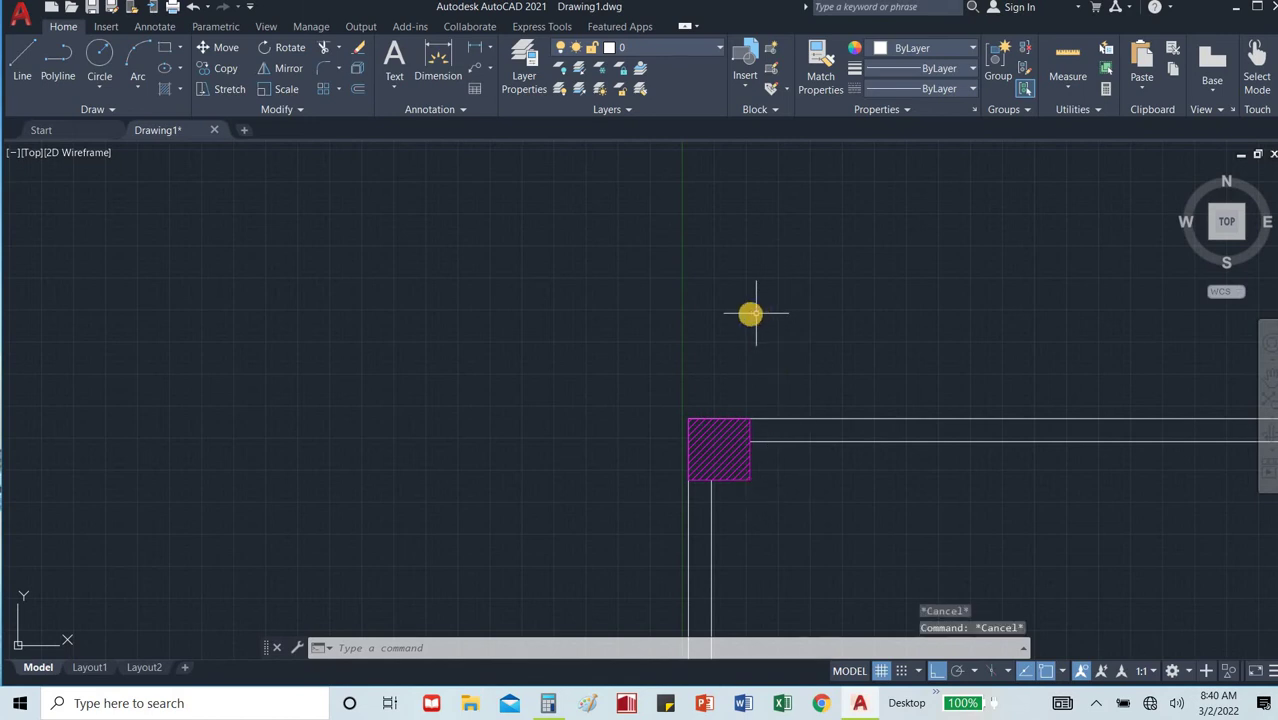
# Copy the upper-left corner column with its hatch 240 units to the right along the top wall.
pyautogui.click(762, 470)
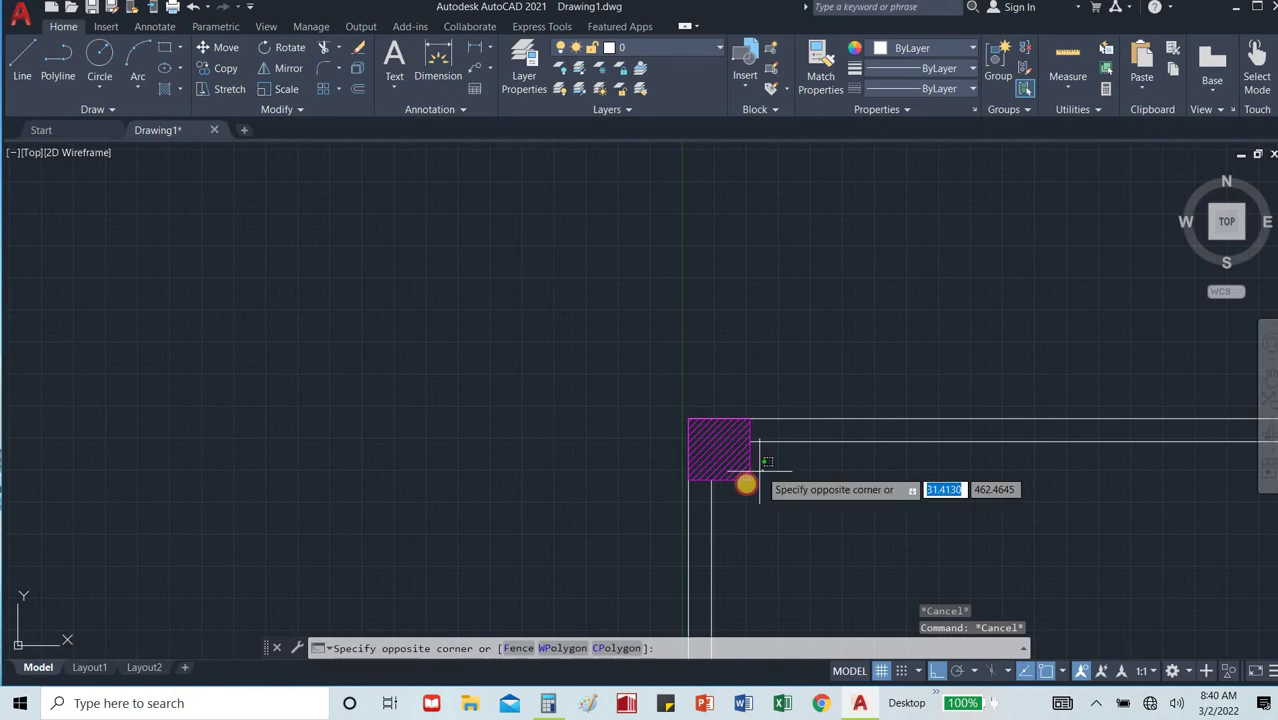
pyautogui.click(719, 491)
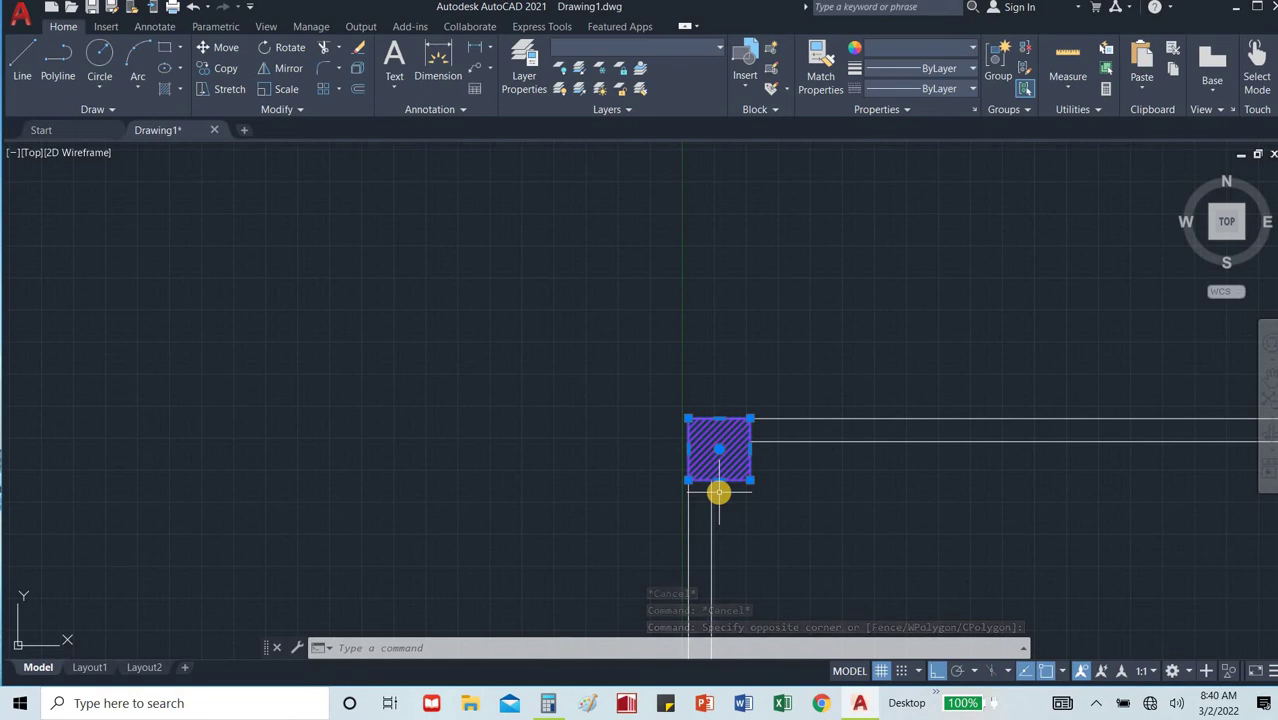
pyautogui.write('co')
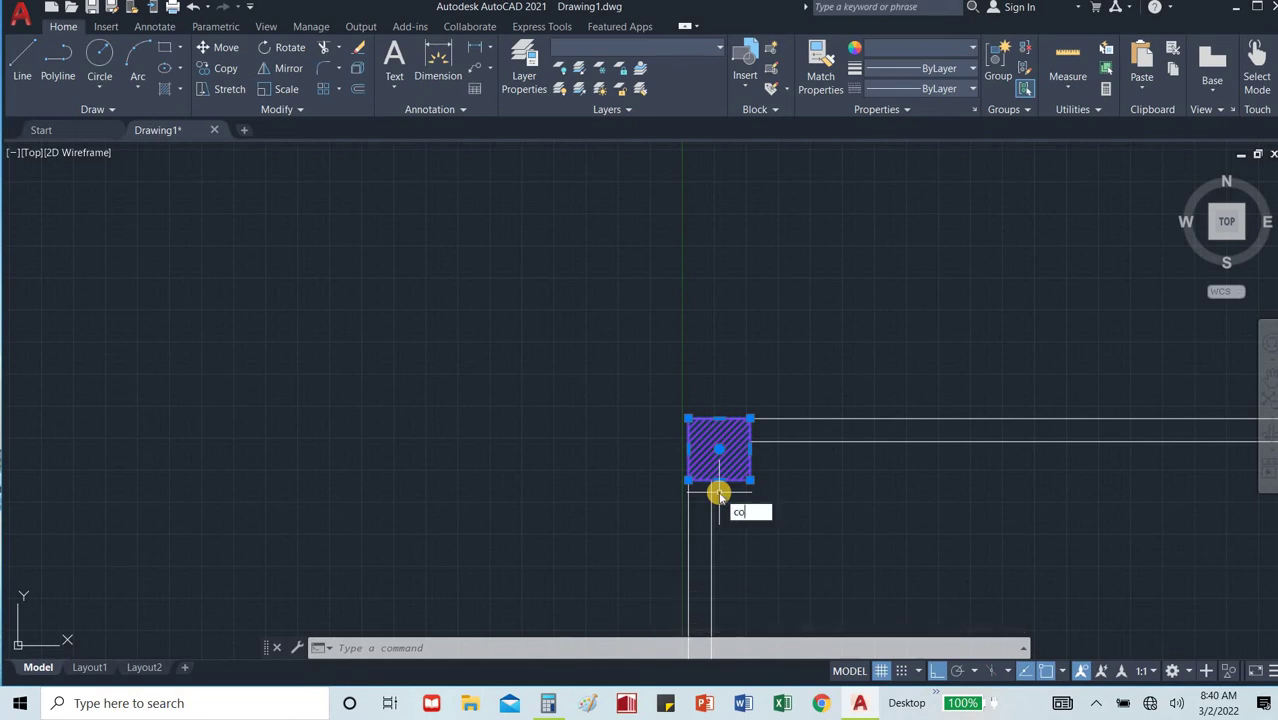
pyautogui.press('Return')
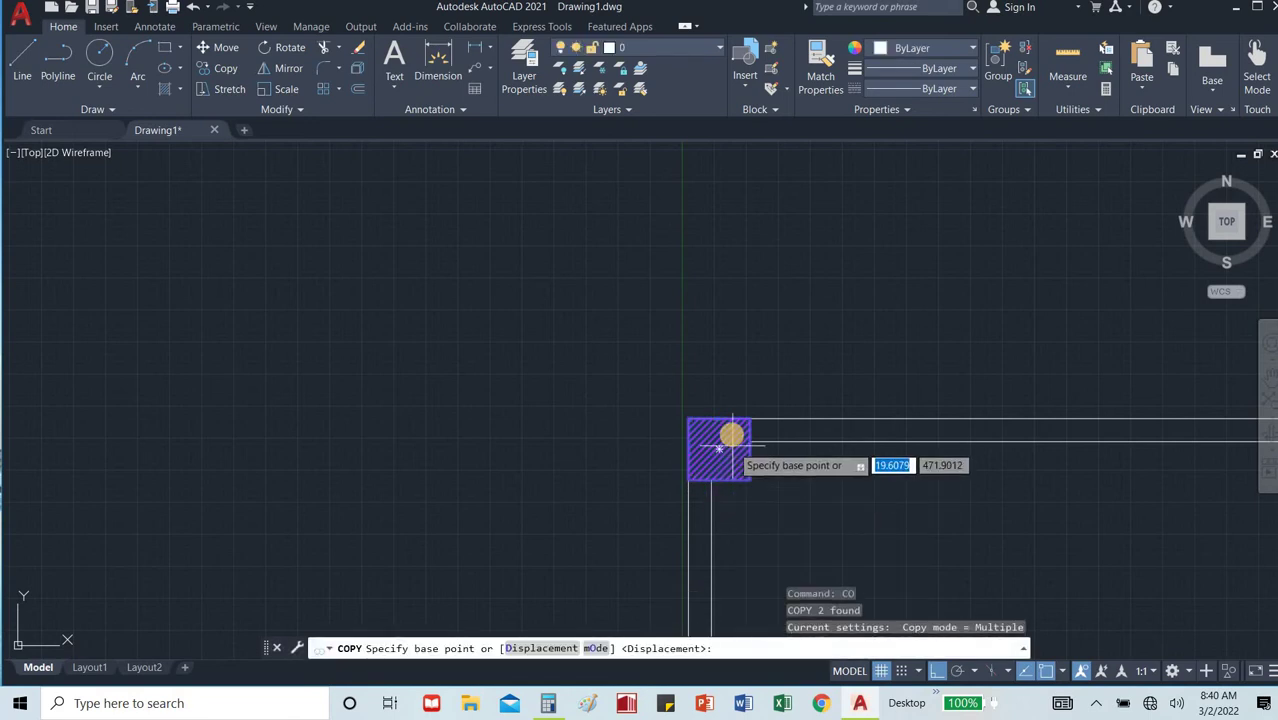
pyautogui.click(722, 416)
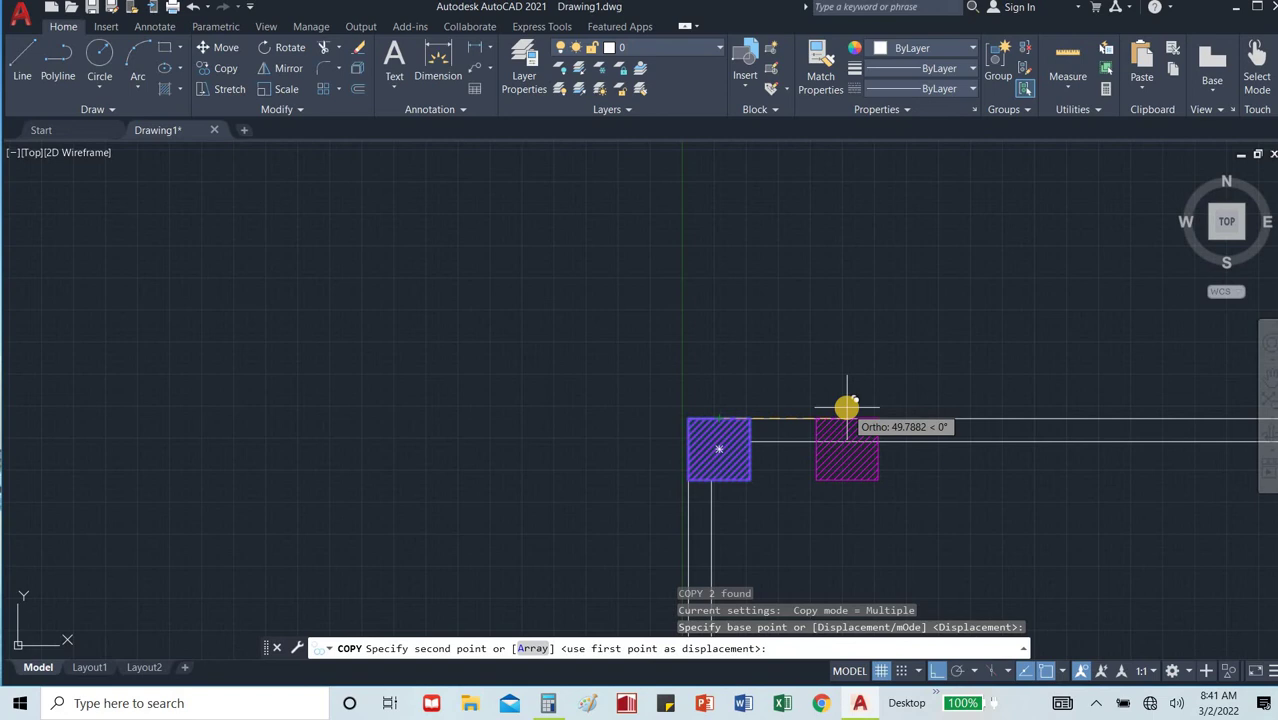
pyautogui.write('23')
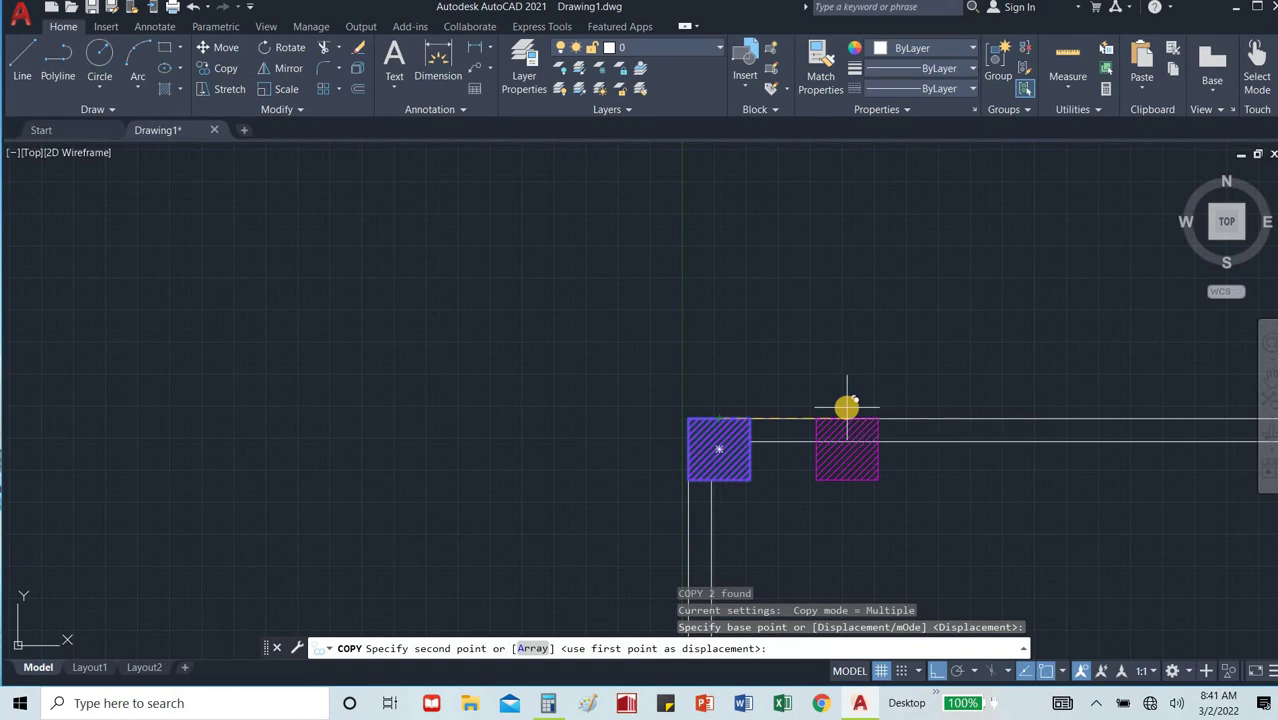
pyautogui.press('Return')
pyautogui.scroll(-5, 847, 407)
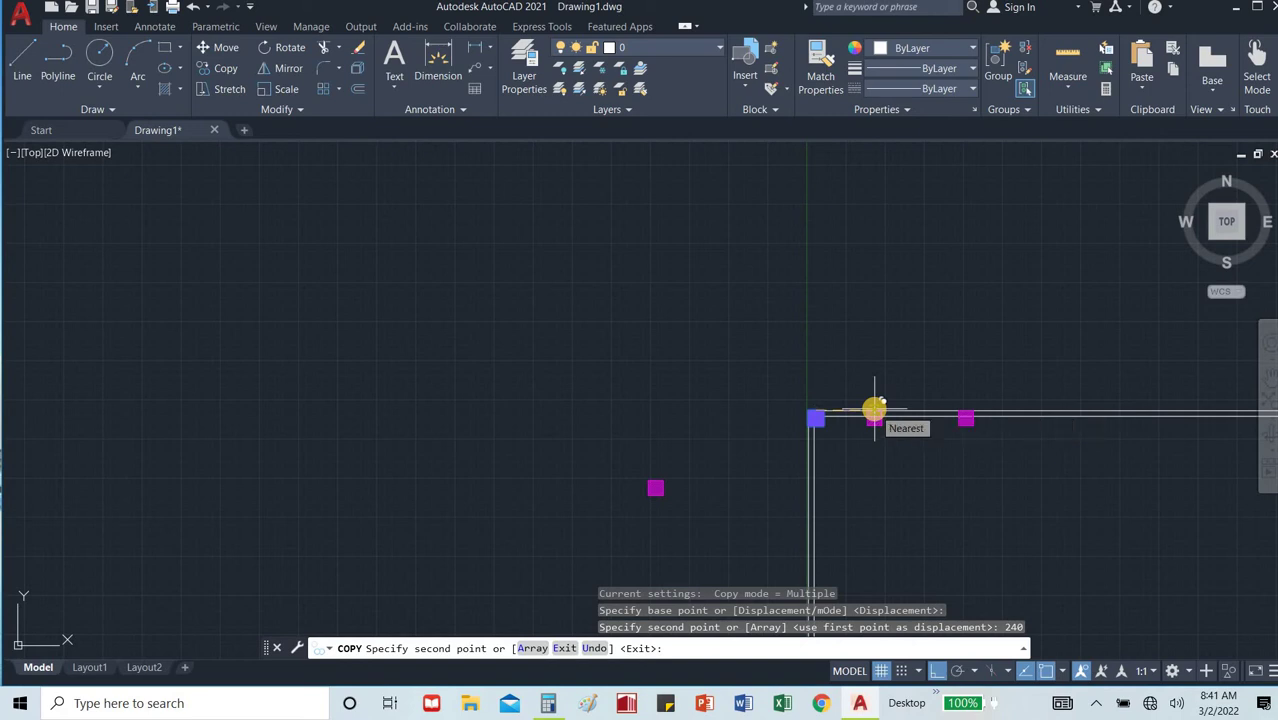
# Place two more copies of the column along the top wall, 480 and 720 units right of the upper-left corner column.
pyautogui.write('48')
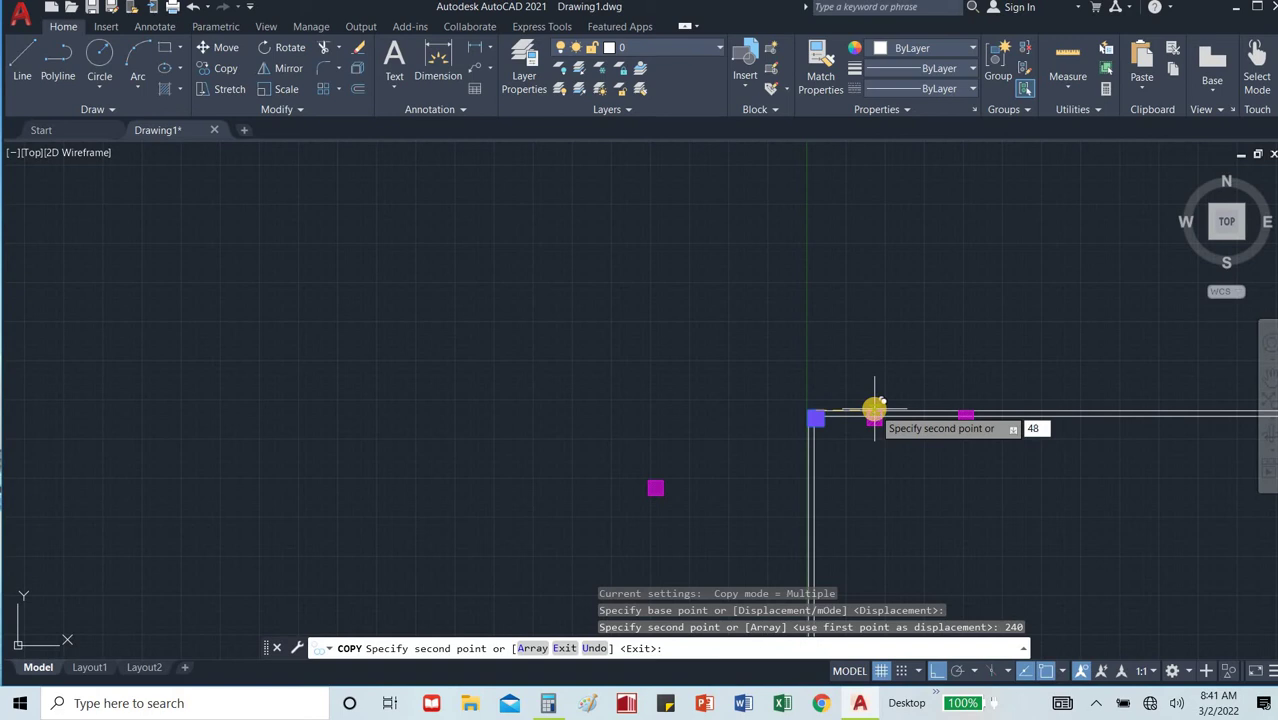
pyautogui.scroll(-5, 875, 410)
pyautogui.scroll(4, 875, 410)
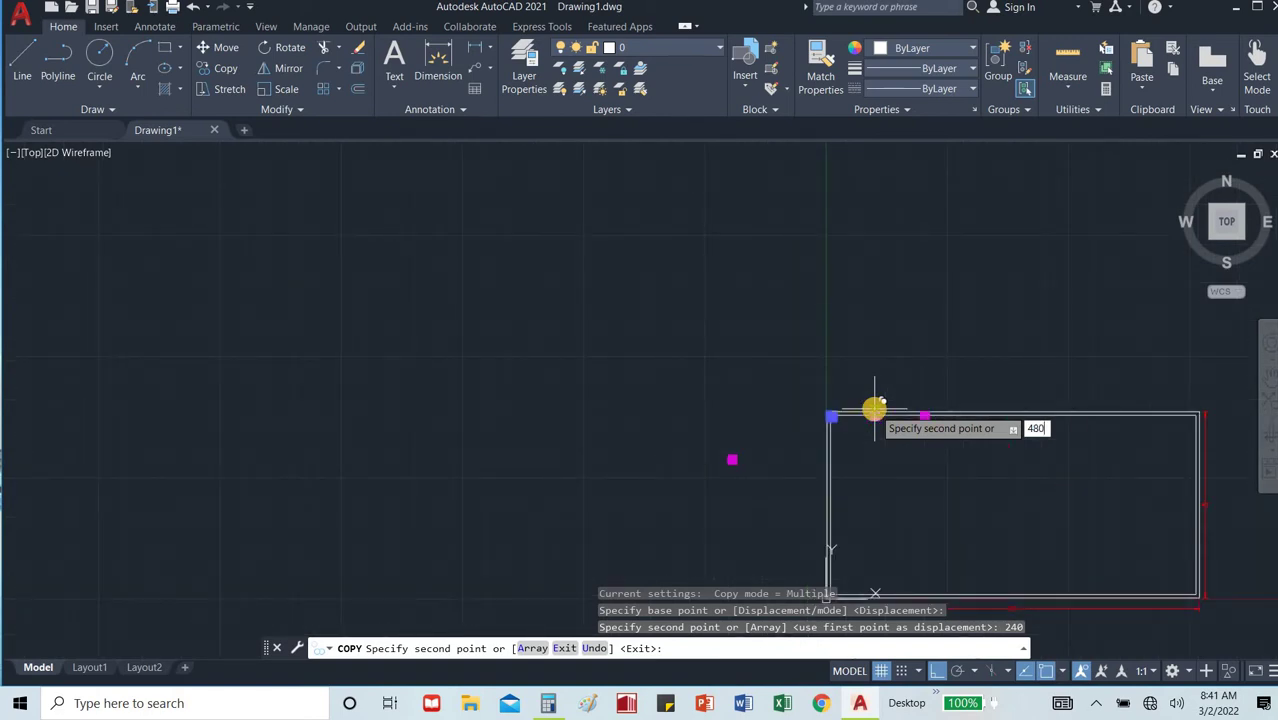
pyautogui.press('Return')
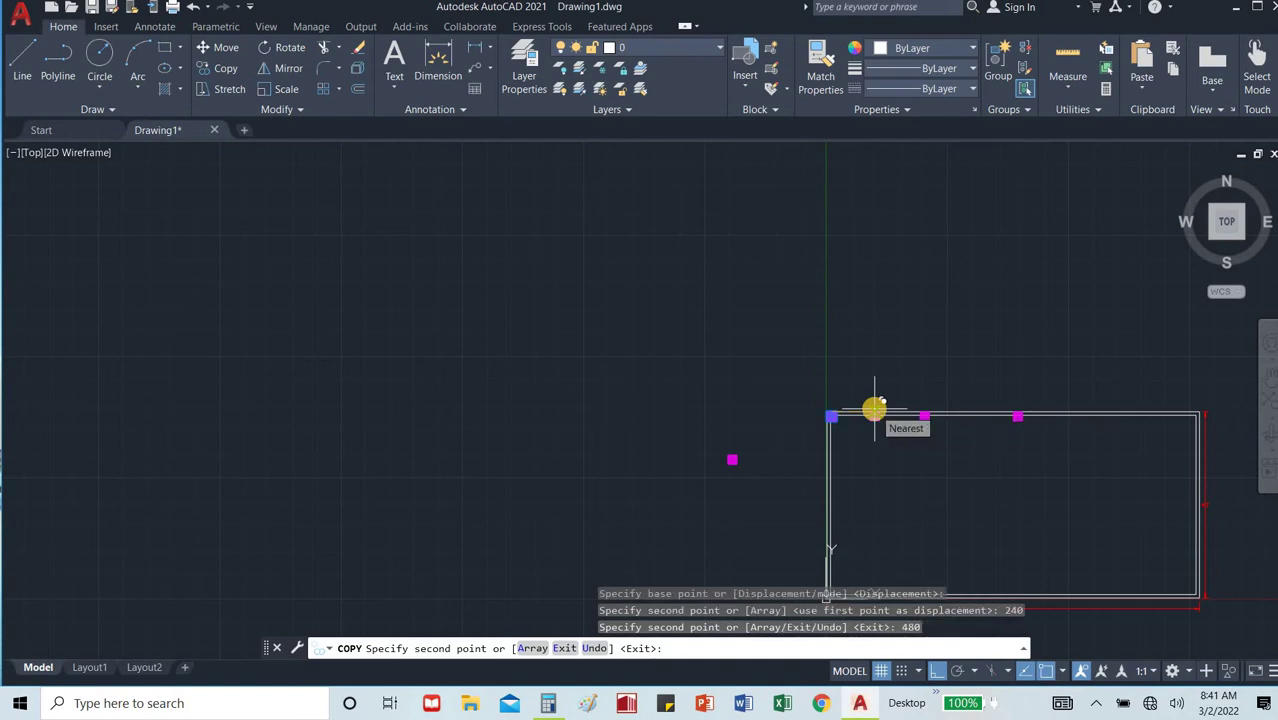
pyautogui.write('72')
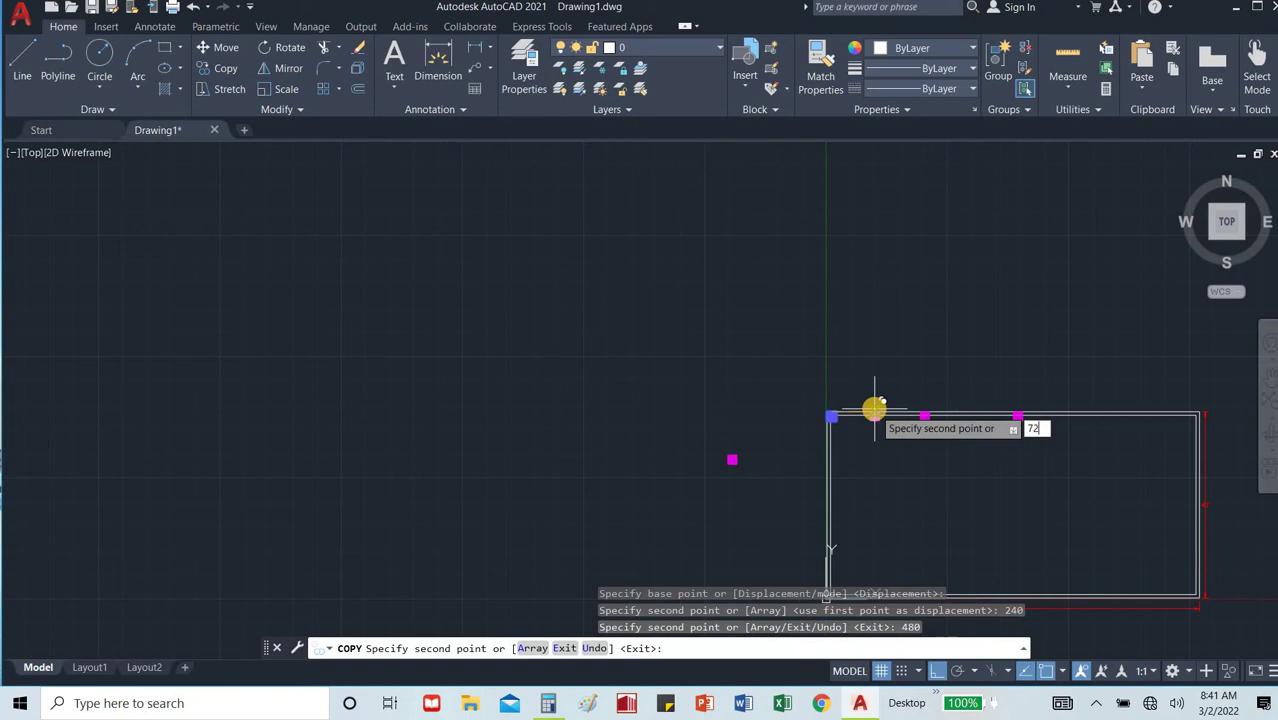
pyautogui.write('0')
pyautogui.press('Return')
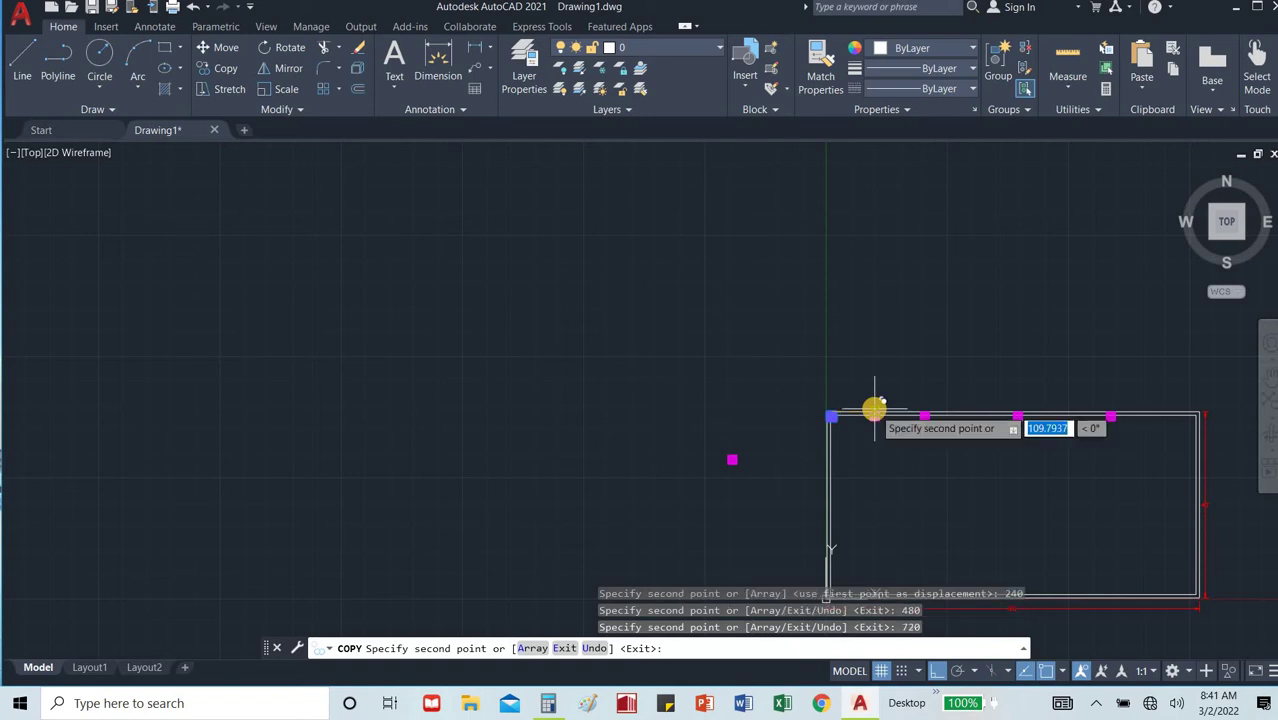
pyautogui.press('Escape')
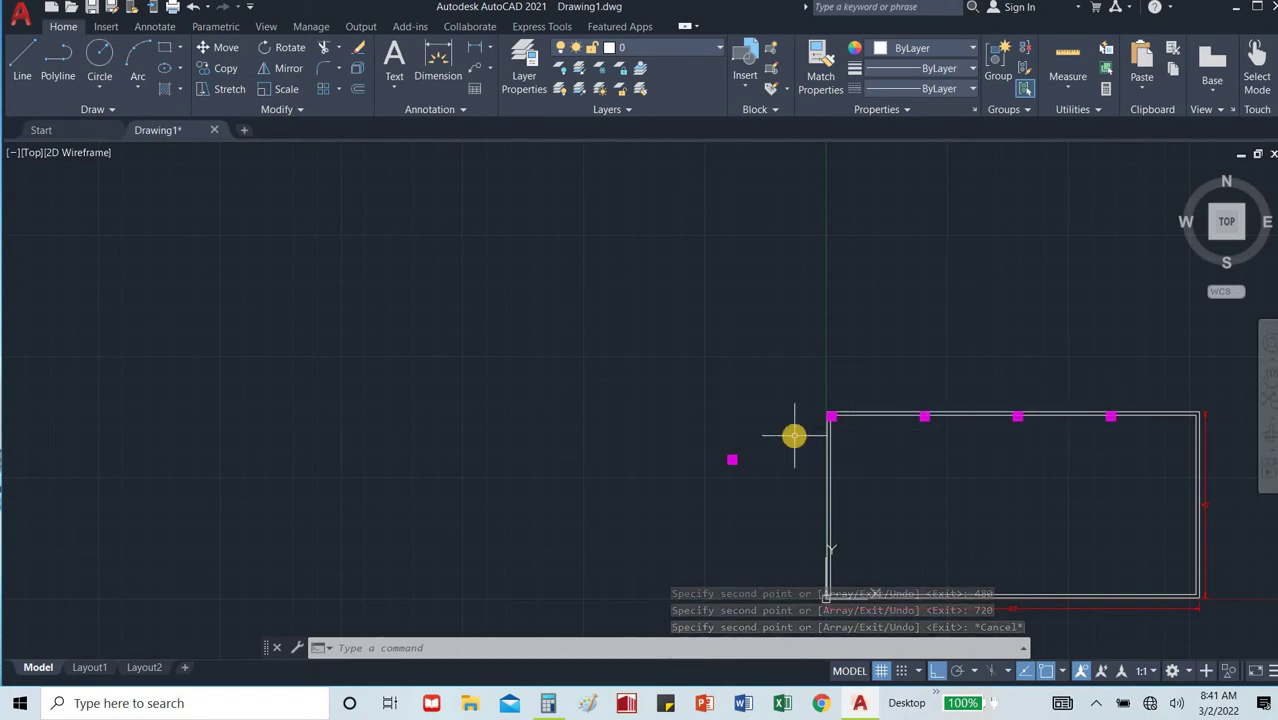
# Move the loose hatched column outside the plan from its upper-right corner to the upper-right outer corner of the walls.
pyautogui.click(739, 452)
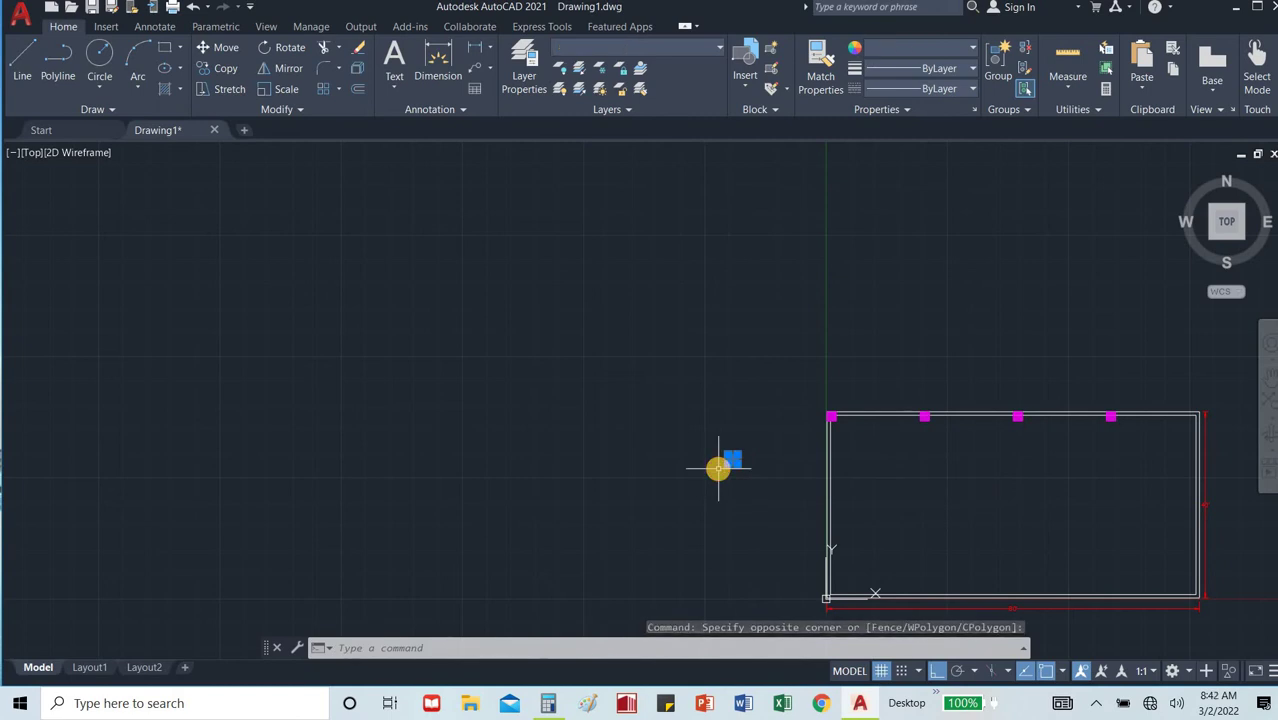
pyautogui.write('m')
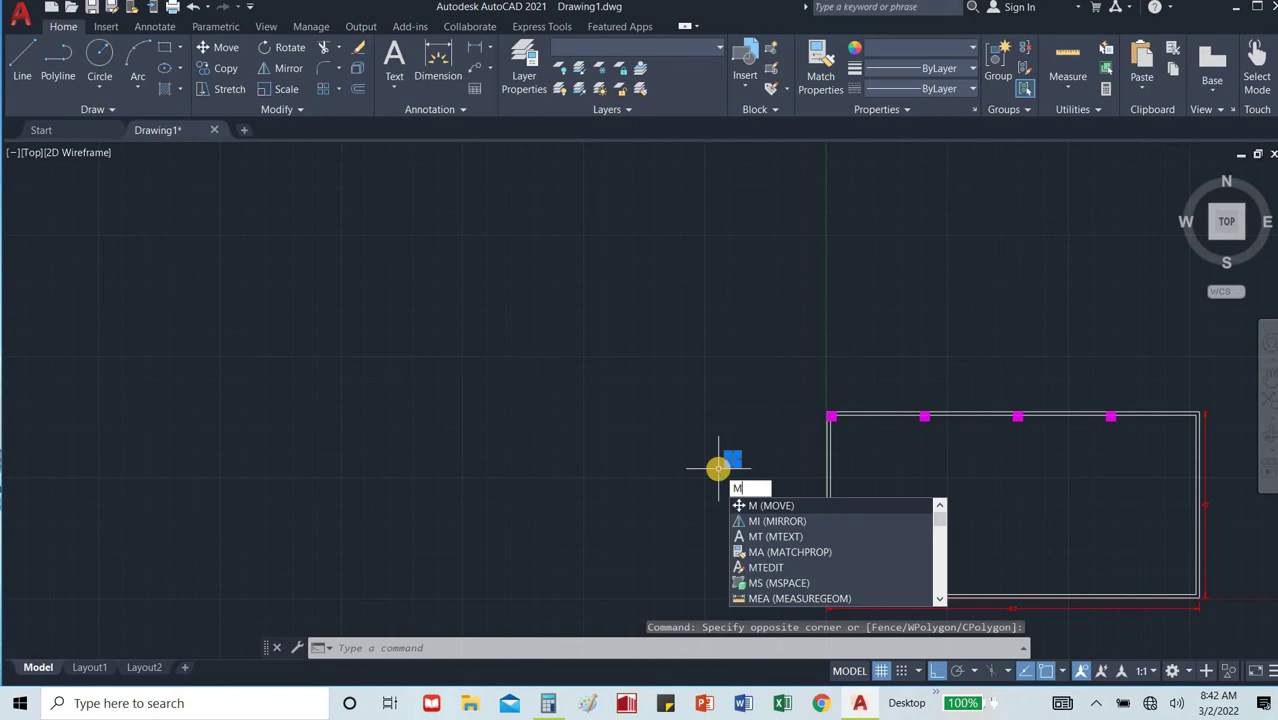
pyautogui.press('Return')
pyautogui.scroll(4, 740, 456)
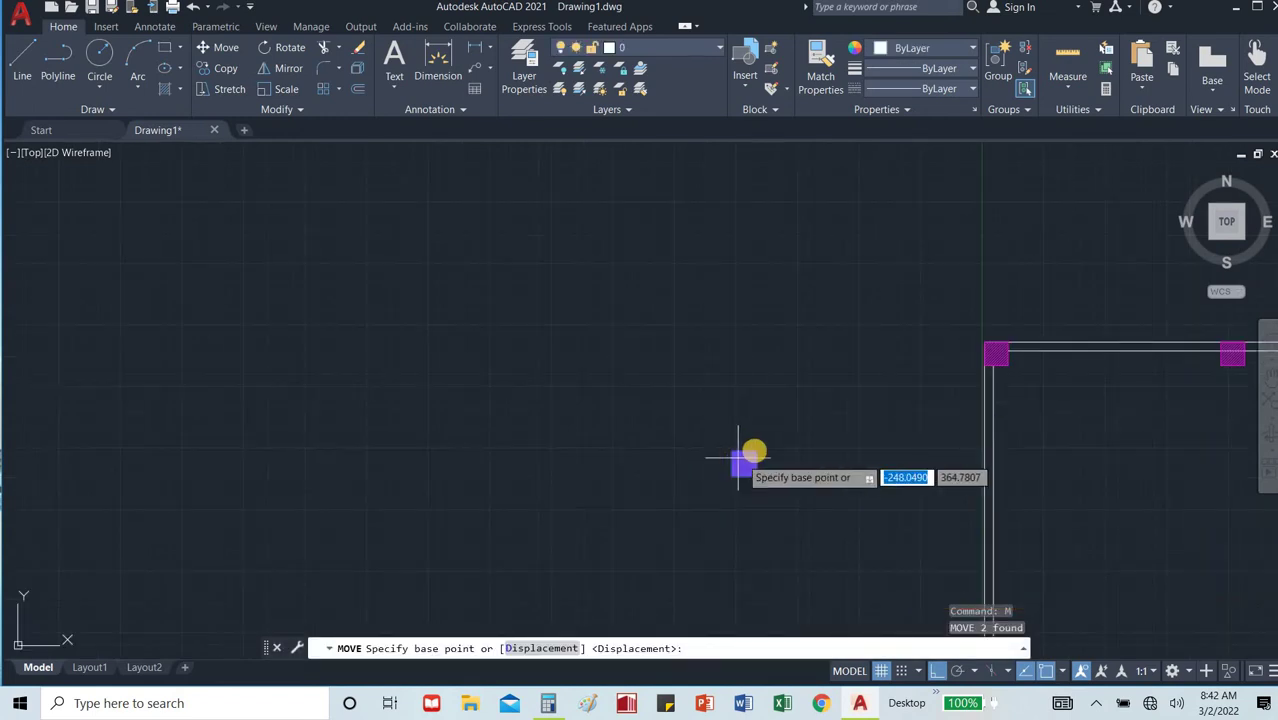
pyautogui.click(752, 453)
pyautogui.scroll(-4, 757, 440)
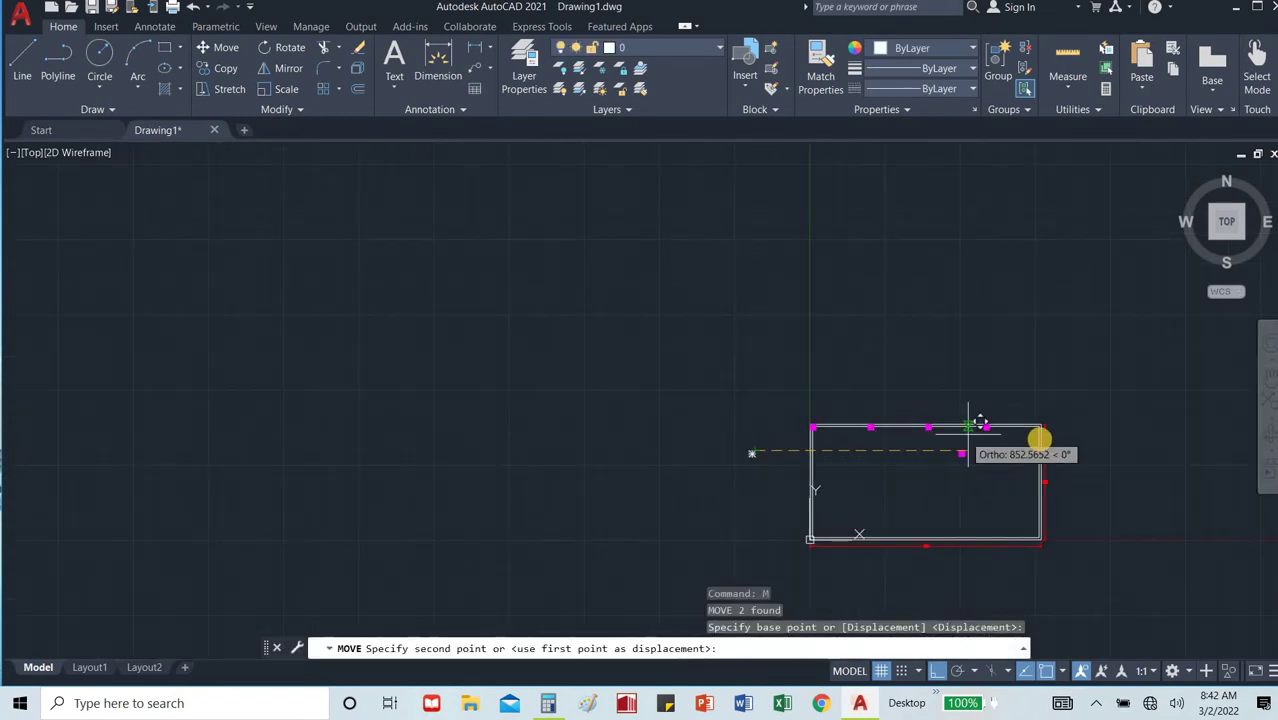
pyautogui.scroll(4, 1038, 426)
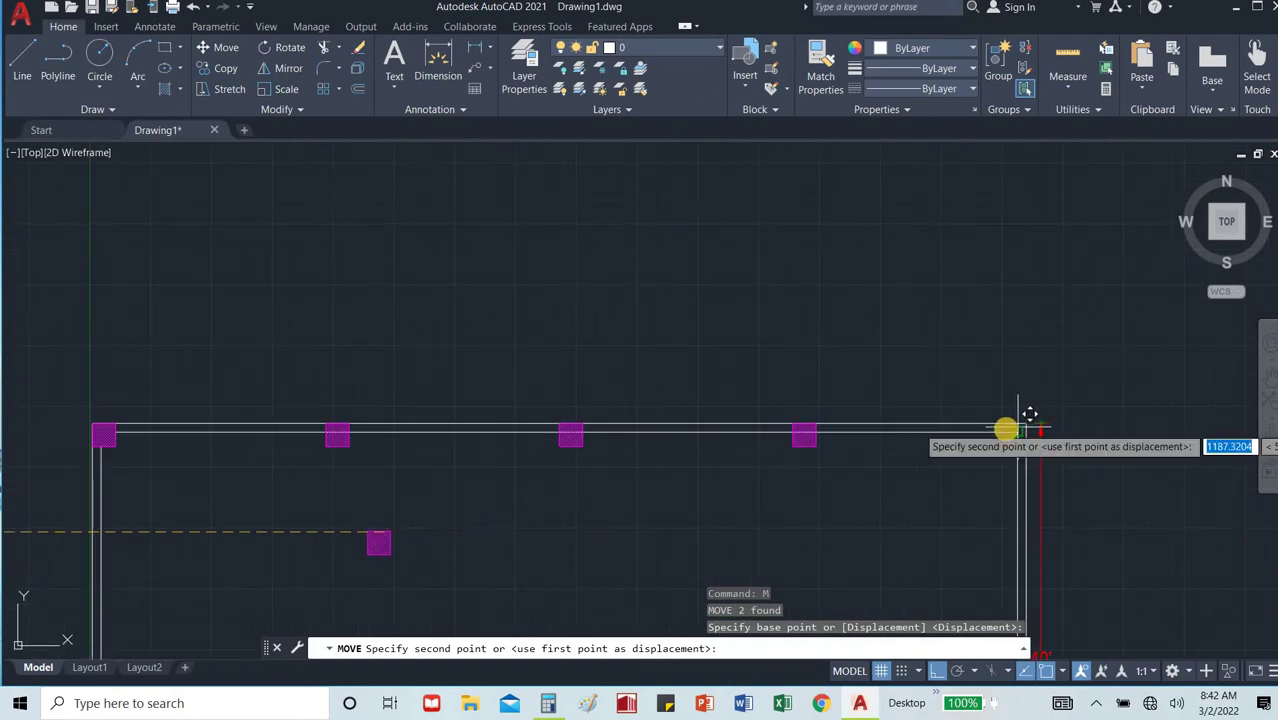
pyautogui.scroll(5, 1018, 422)
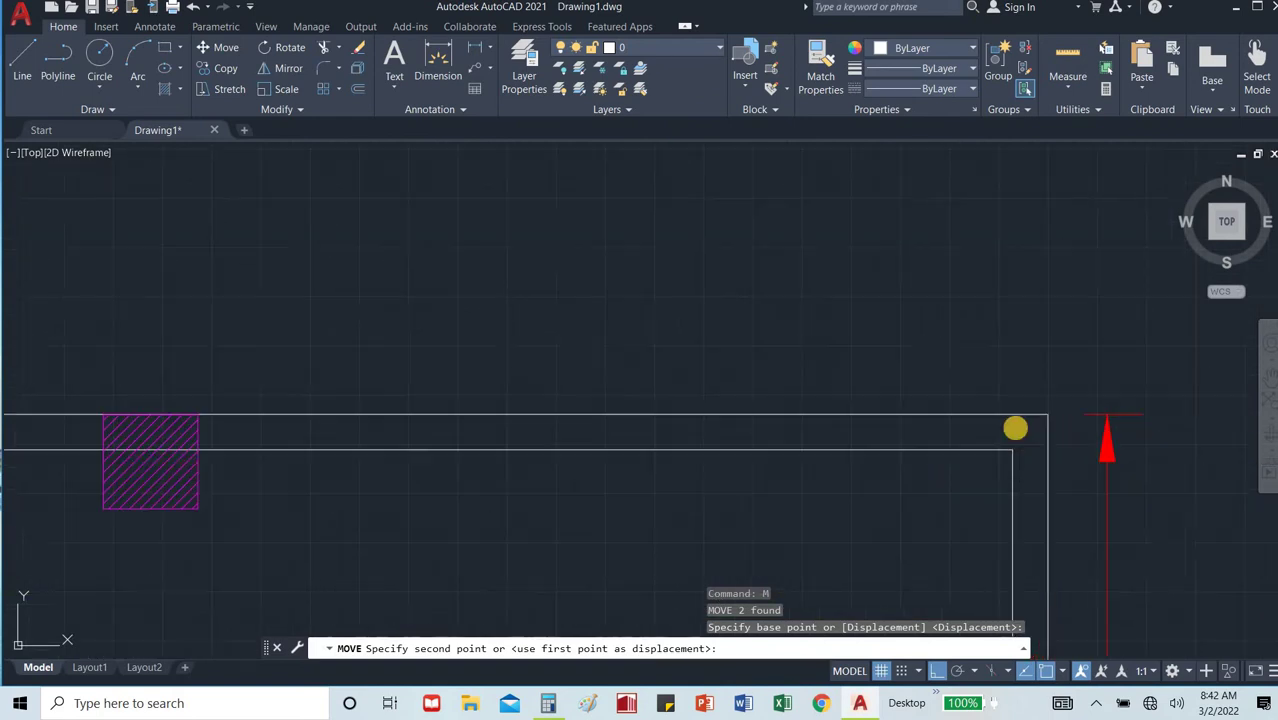
pyautogui.click(1047, 415)
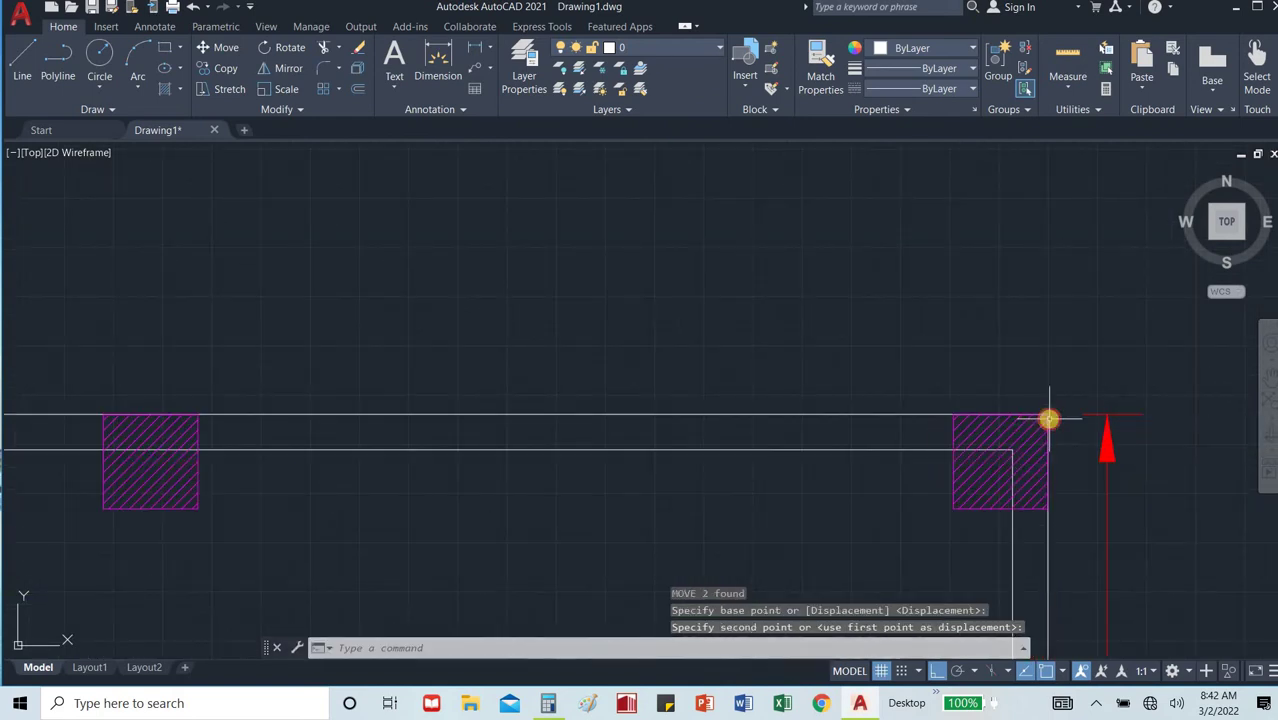
pyautogui.press('Escape')
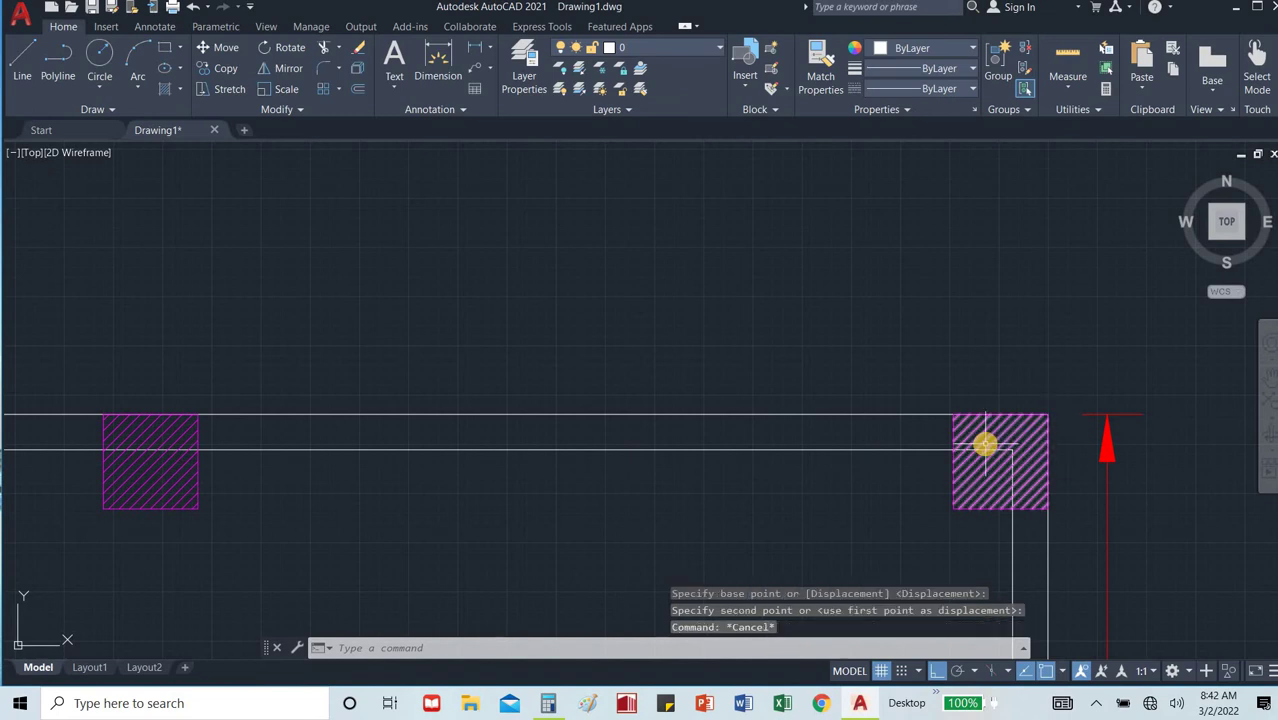
# Trim away the inner wall lines that run inside the hatched column at the upper-right corner of the walls.
pyautogui.scroll(8, 986, 444)
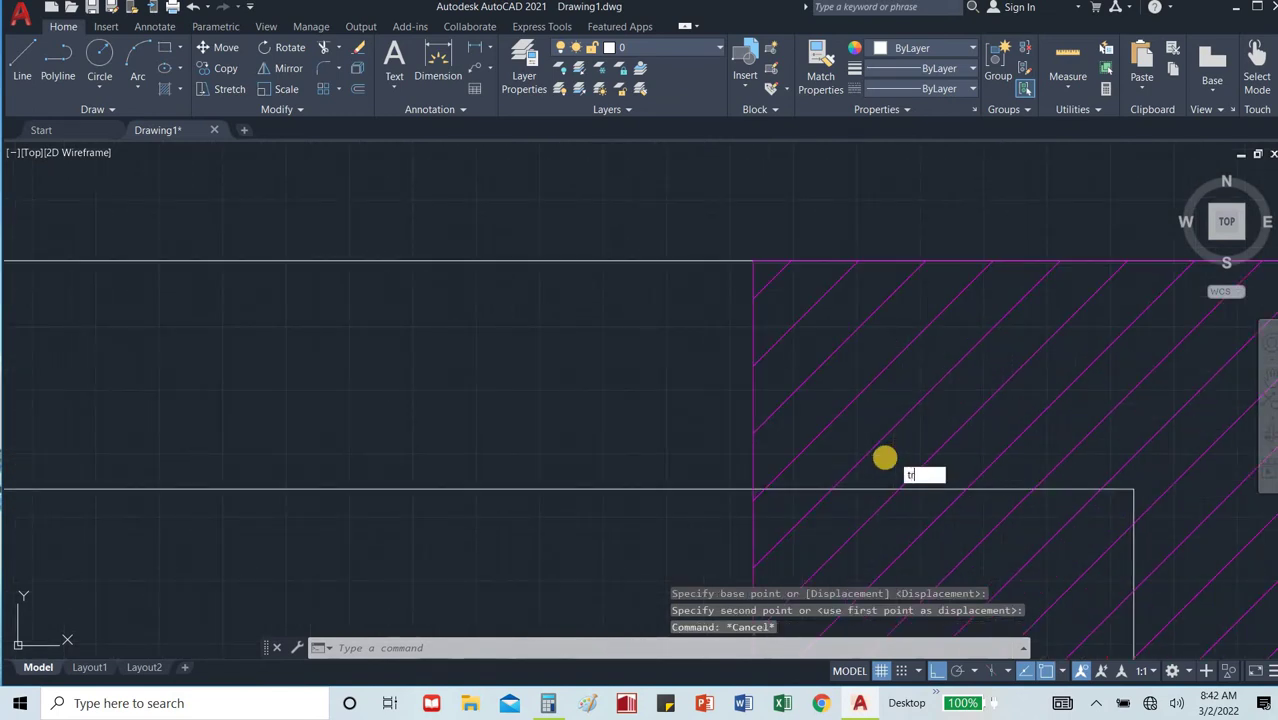
pyautogui.write('tr')
pyautogui.press('Return')
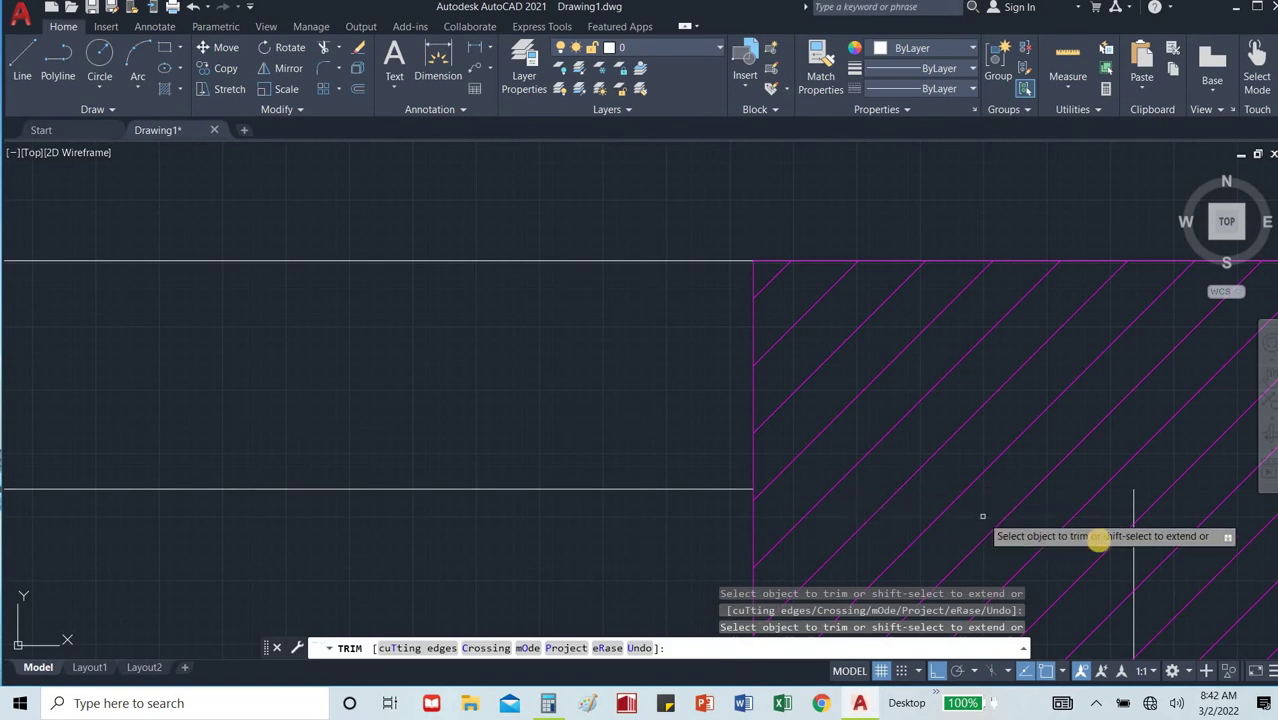
pyautogui.click(1133, 505)
# Trim away the inner wall line running inside each of the three intermediate hatched columns along the top wall.
pyautogui.scroll(-10, 1010, 490)
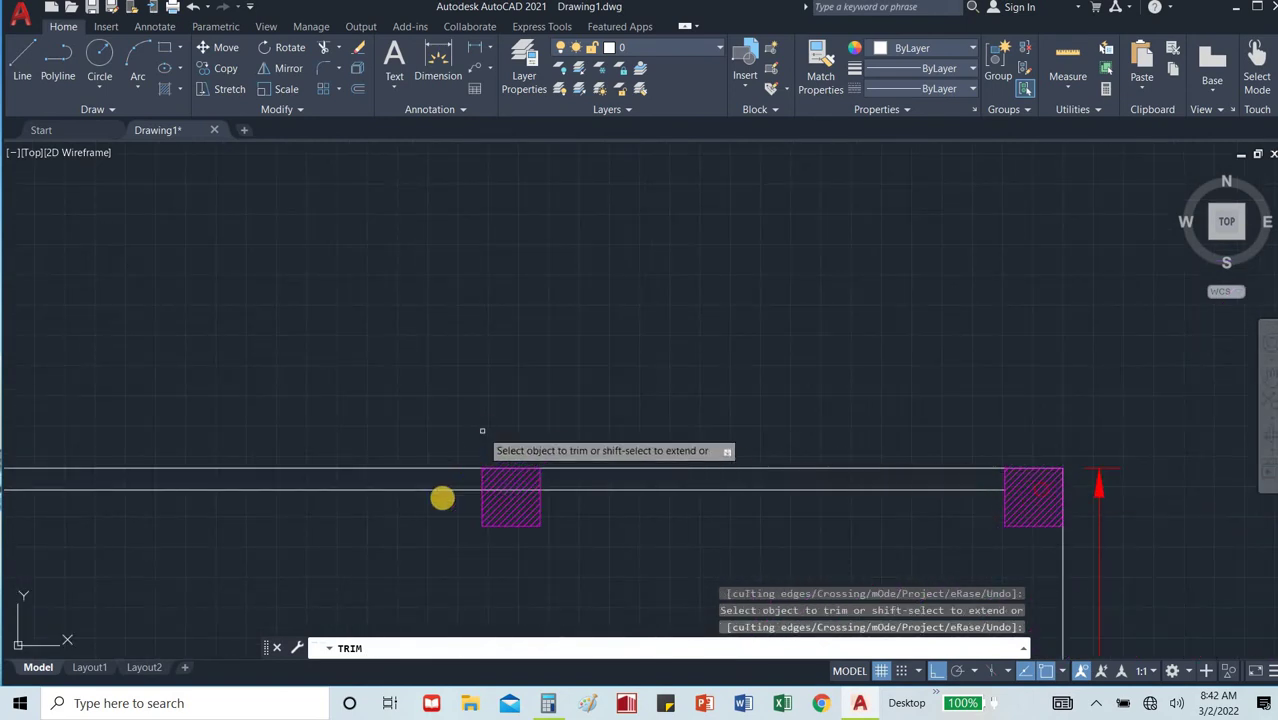
pyautogui.scroll(6, 443, 499)
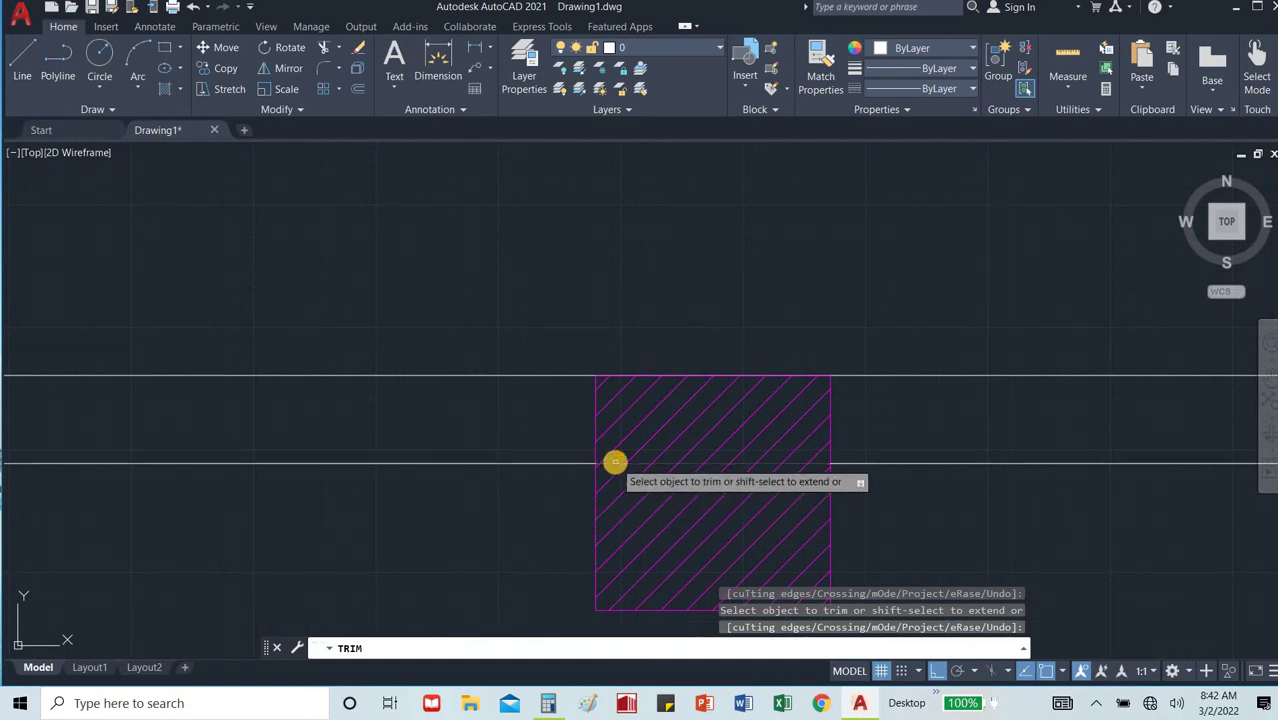
pyautogui.scroll(-6, 590, 435)
pyautogui.scroll(-6, 610, 440)
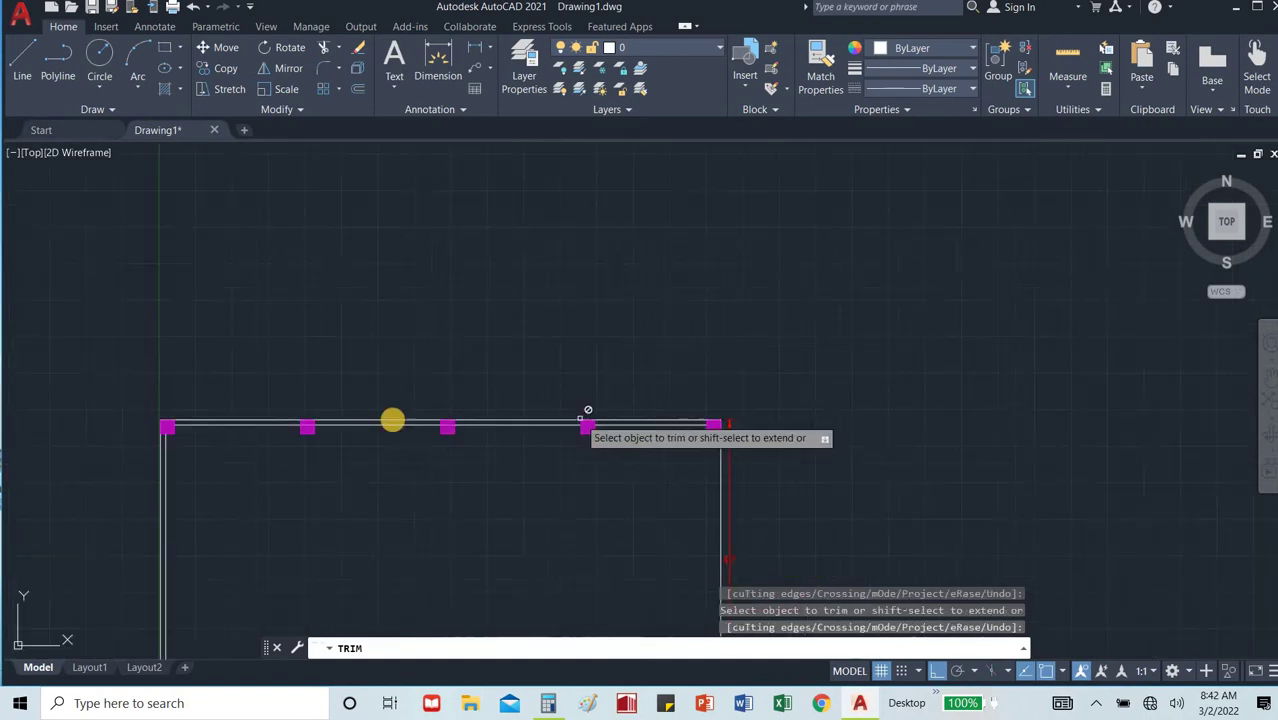
pyautogui.scroll(8, 425, 425)
pyautogui.scroll(2, 441, 426)
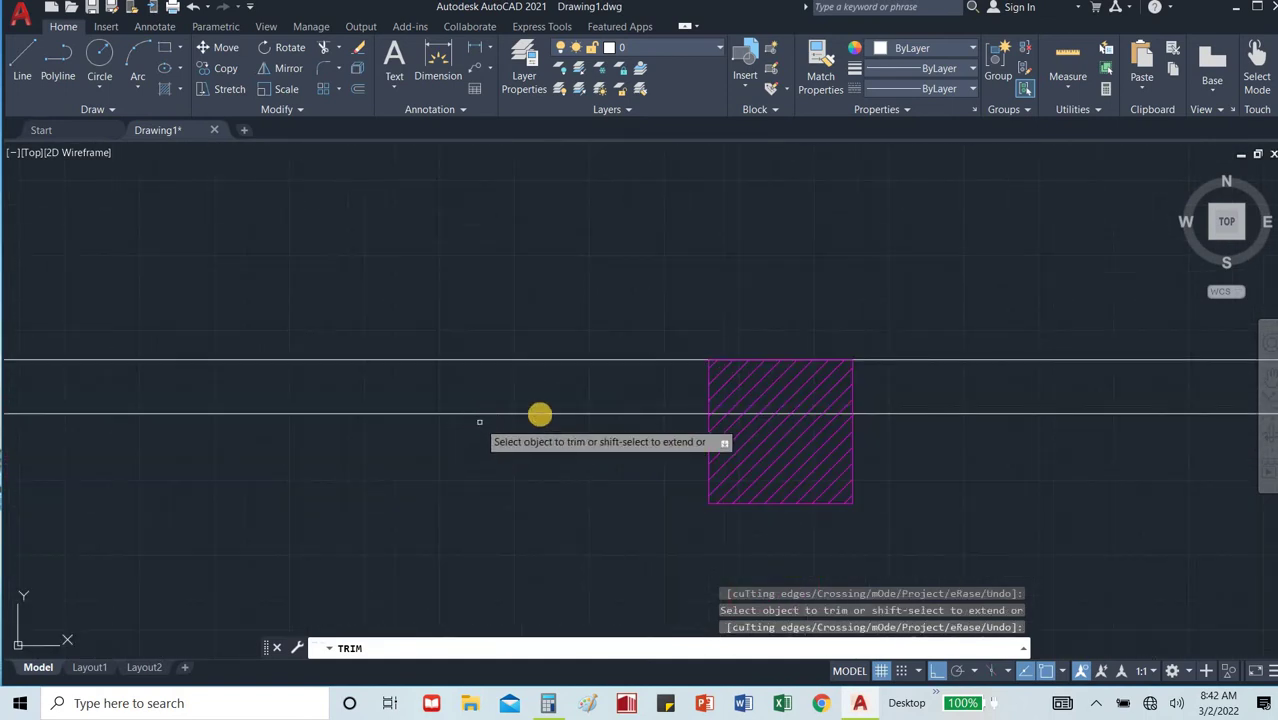
pyautogui.click(735, 413)
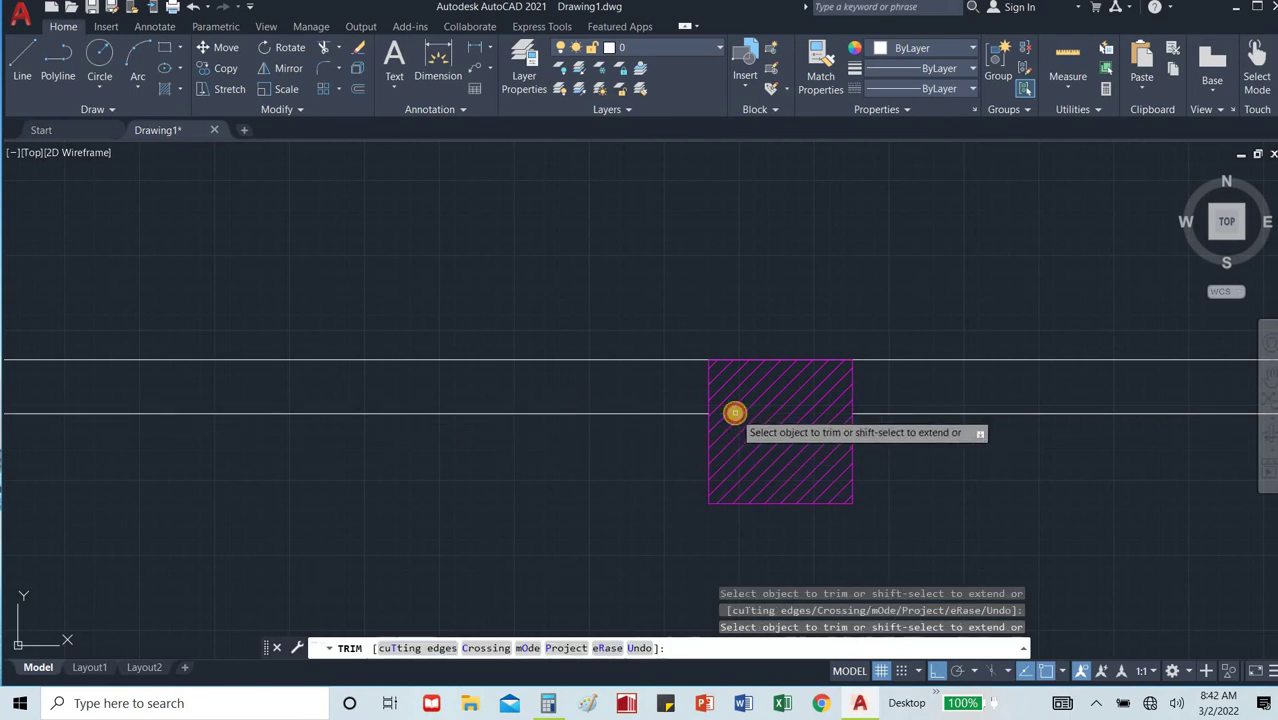
pyautogui.scroll(-5, 735, 413)
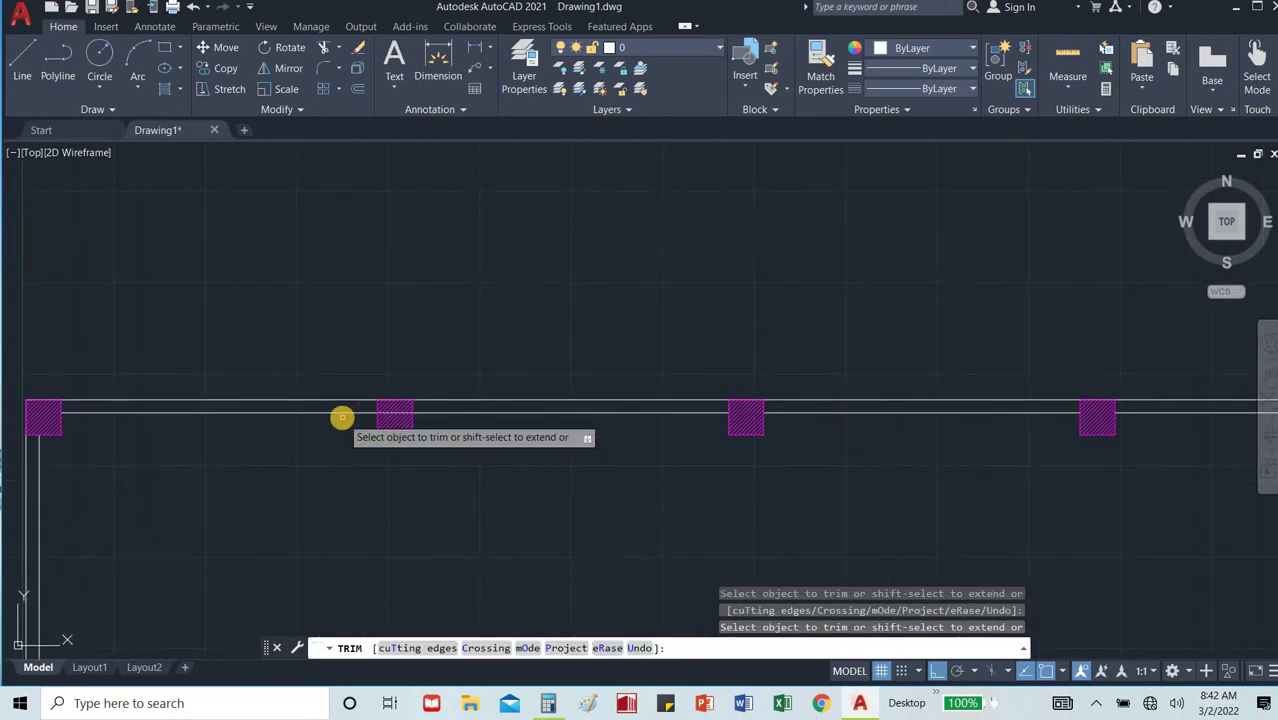
pyautogui.scroll(7, 342, 420)
pyautogui.click(565, 389)
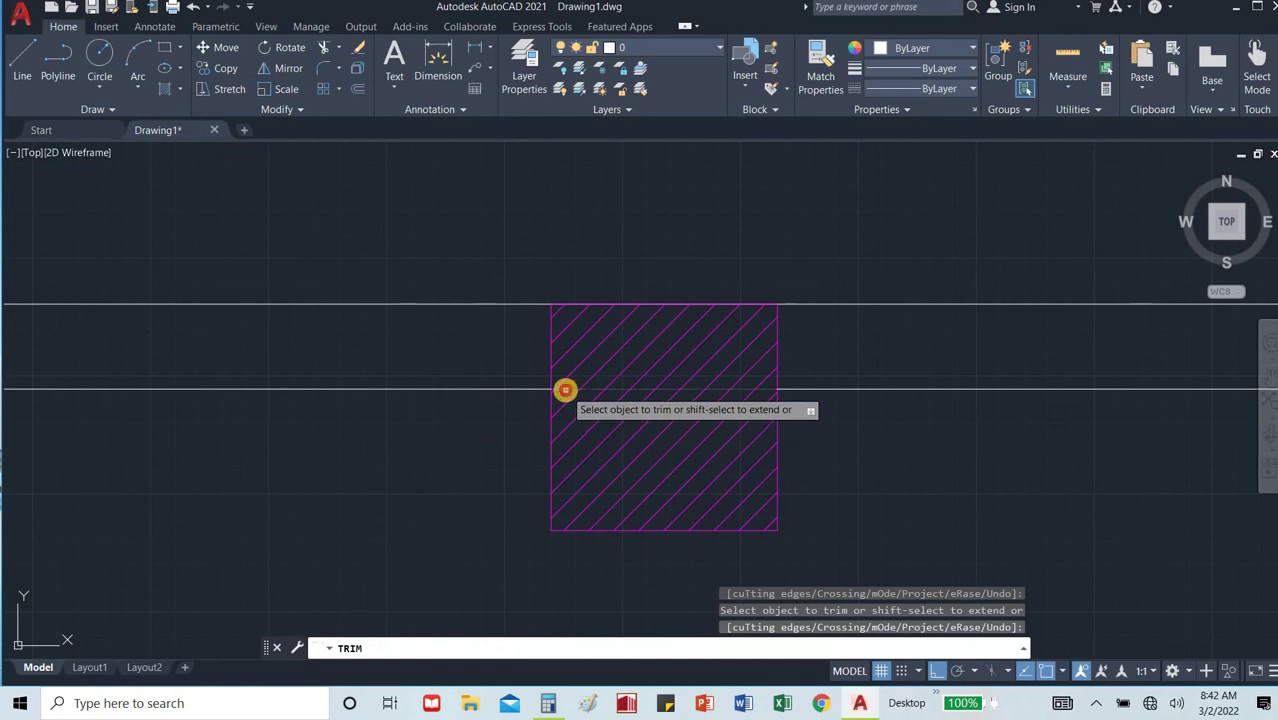
pyautogui.scroll(-2, 567, 391)
pyautogui.scroll(-5, 575, 396)
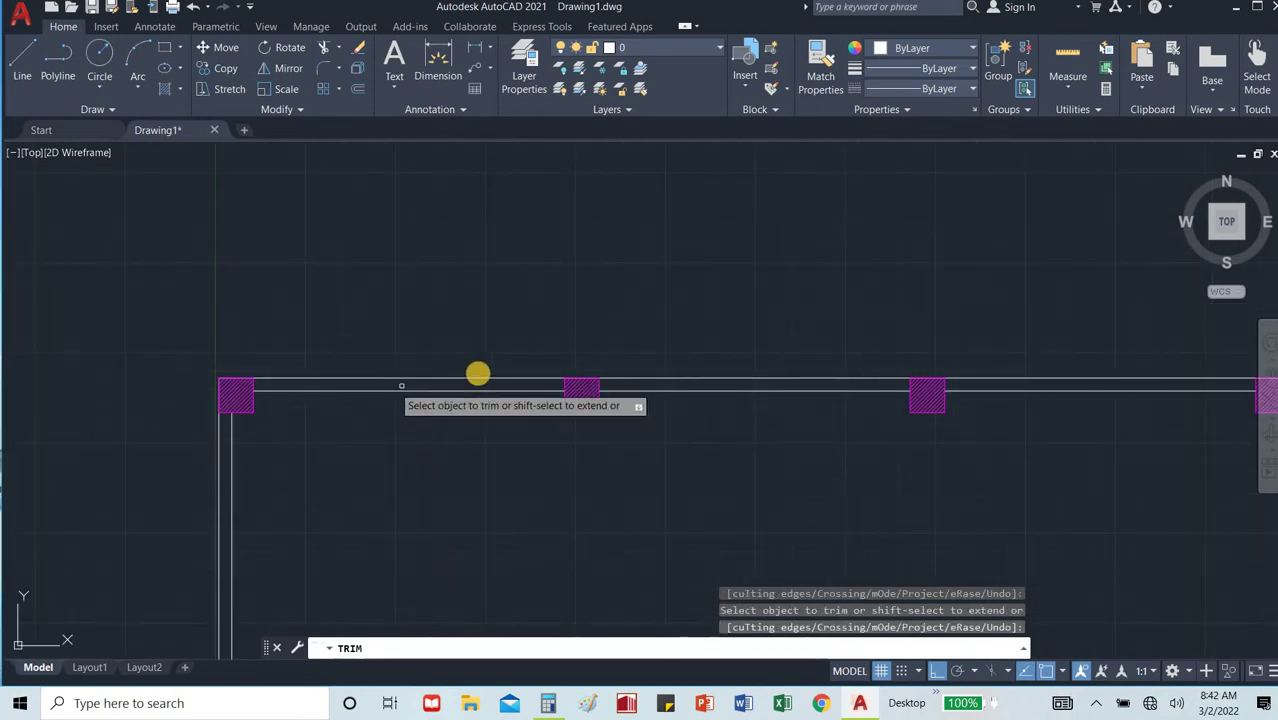
pyautogui.scroll(-4, 479, 372)
pyautogui.press('Escape')
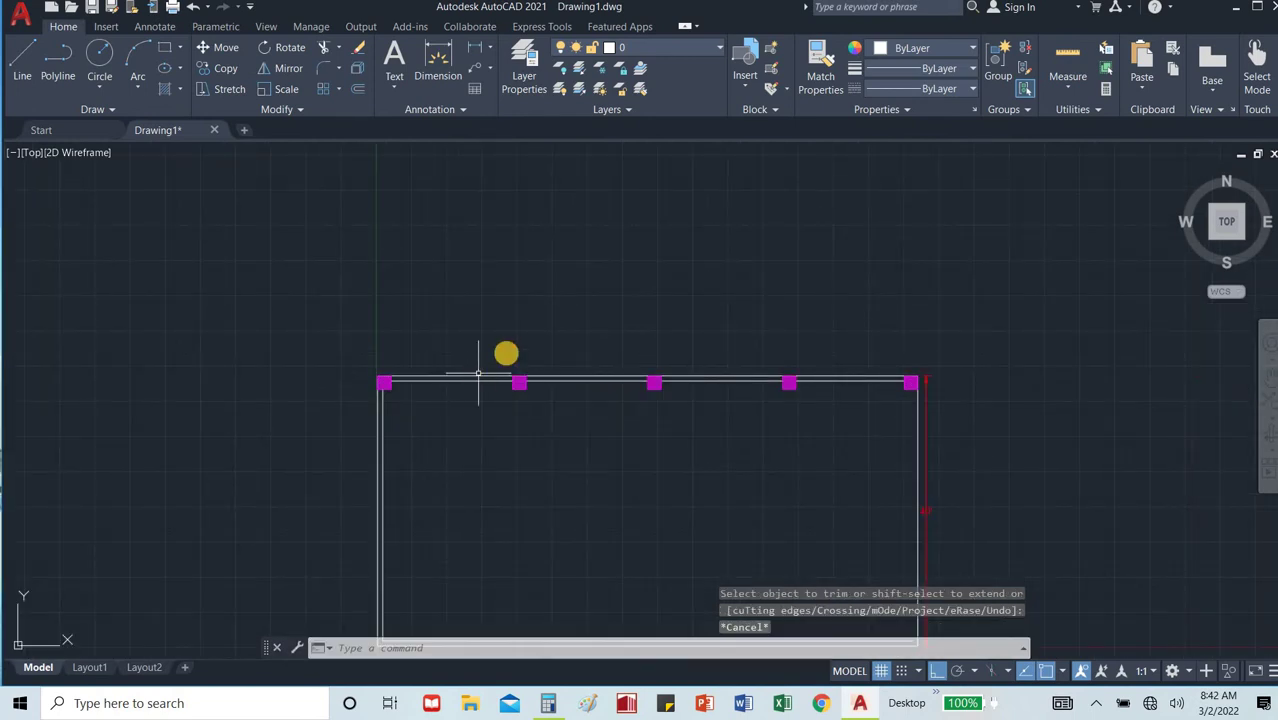
# Mirror all five hatched columns of the top wall about a horizontal line through the right wall's midpoint, keeping the source objects.
pyautogui.scroll(-5, 575, 343)
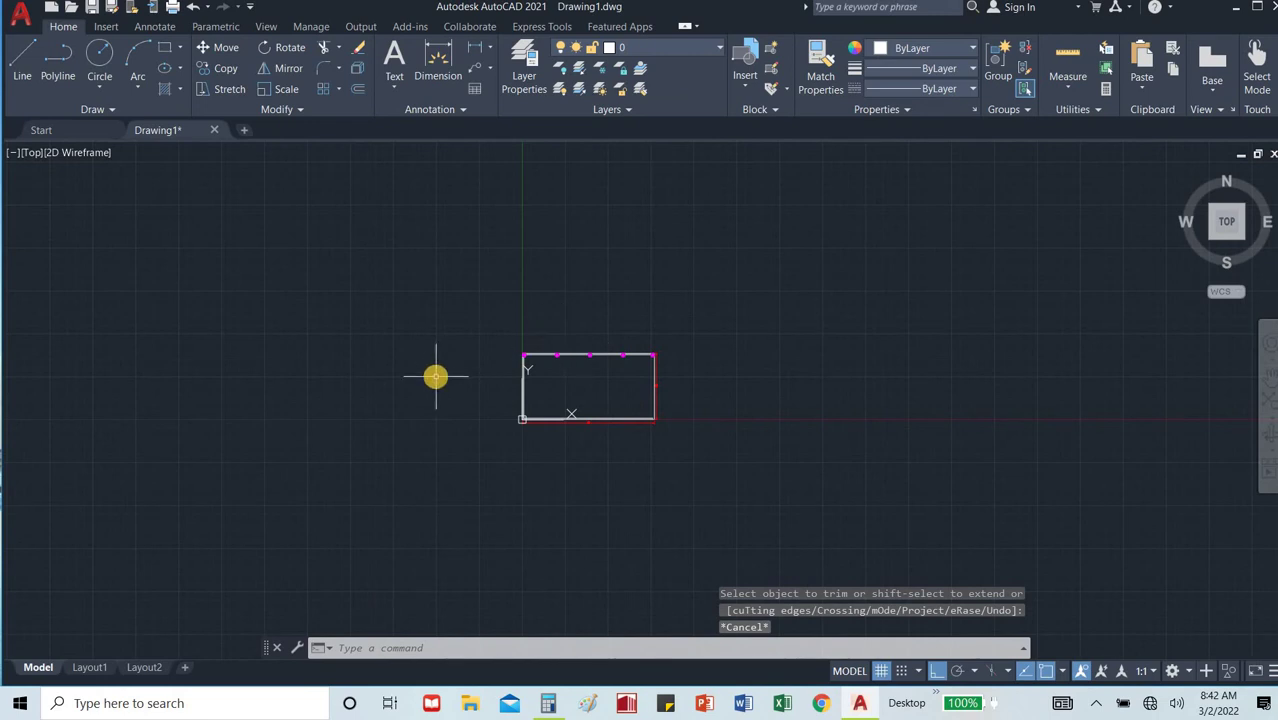
pyautogui.scroll(7, 522, 350)
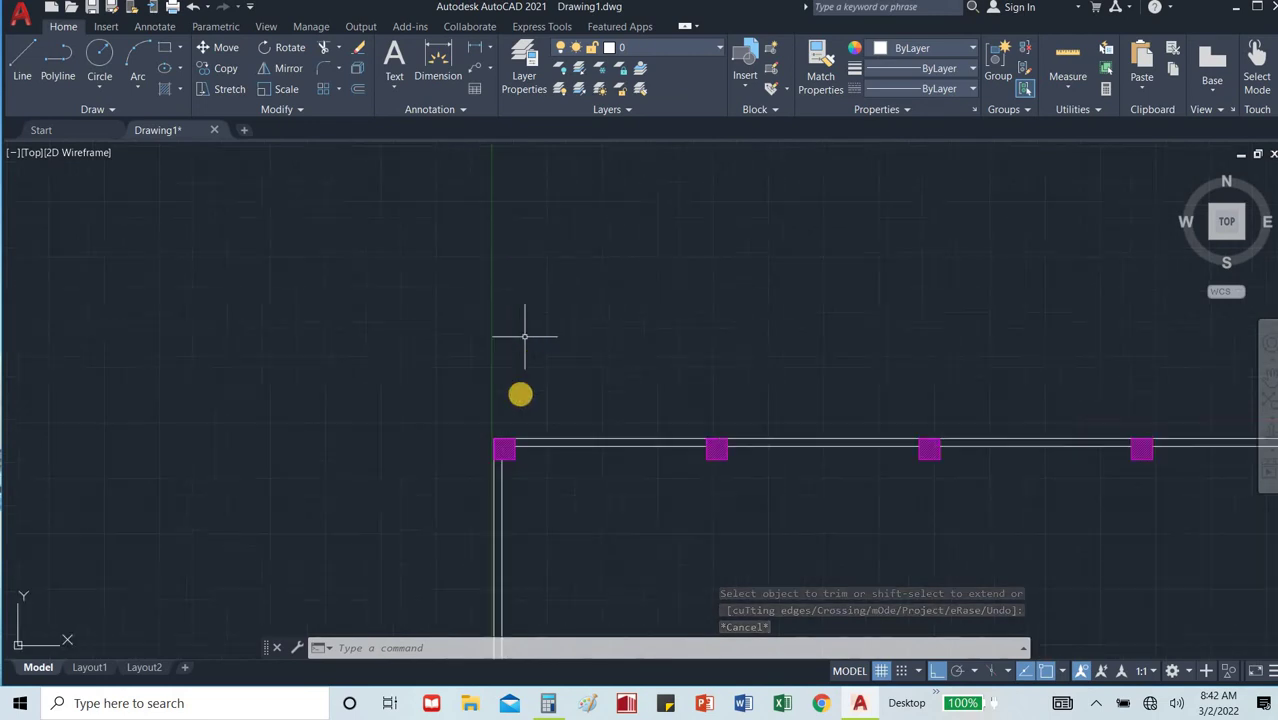
pyautogui.scroll(4, 509, 460)
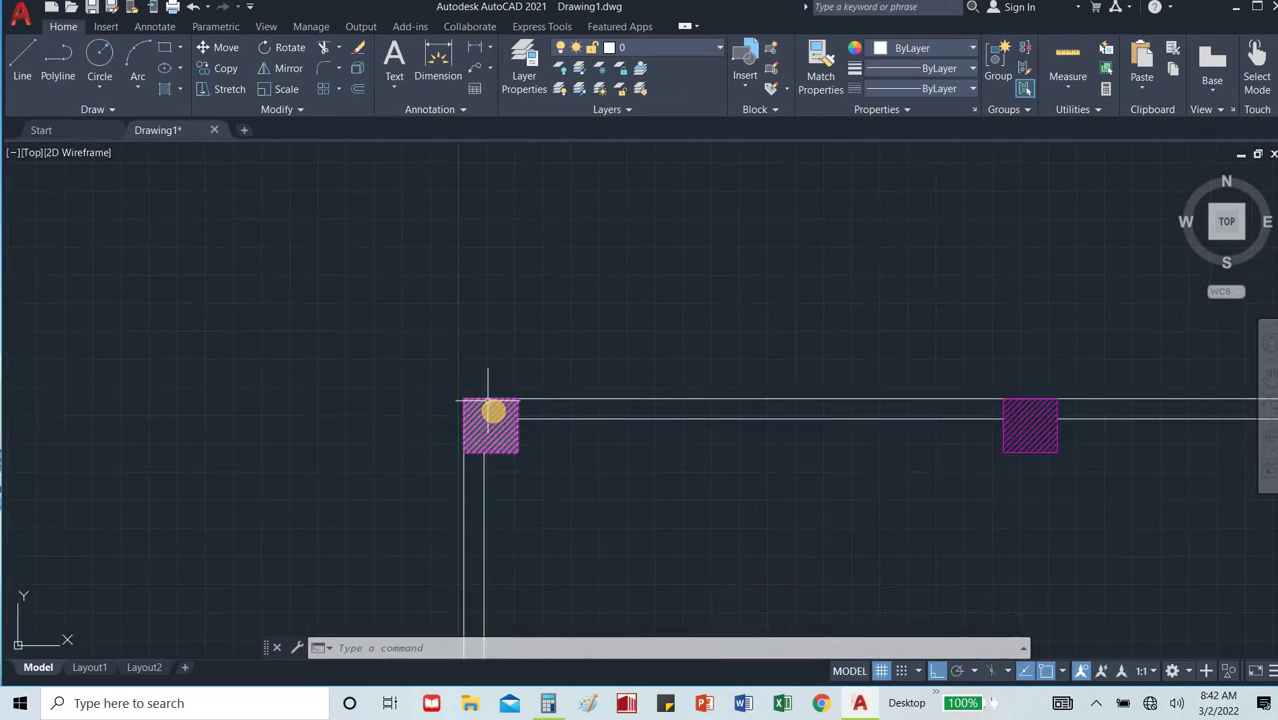
pyautogui.click(500, 418)
pyautogui.click(523, 438)
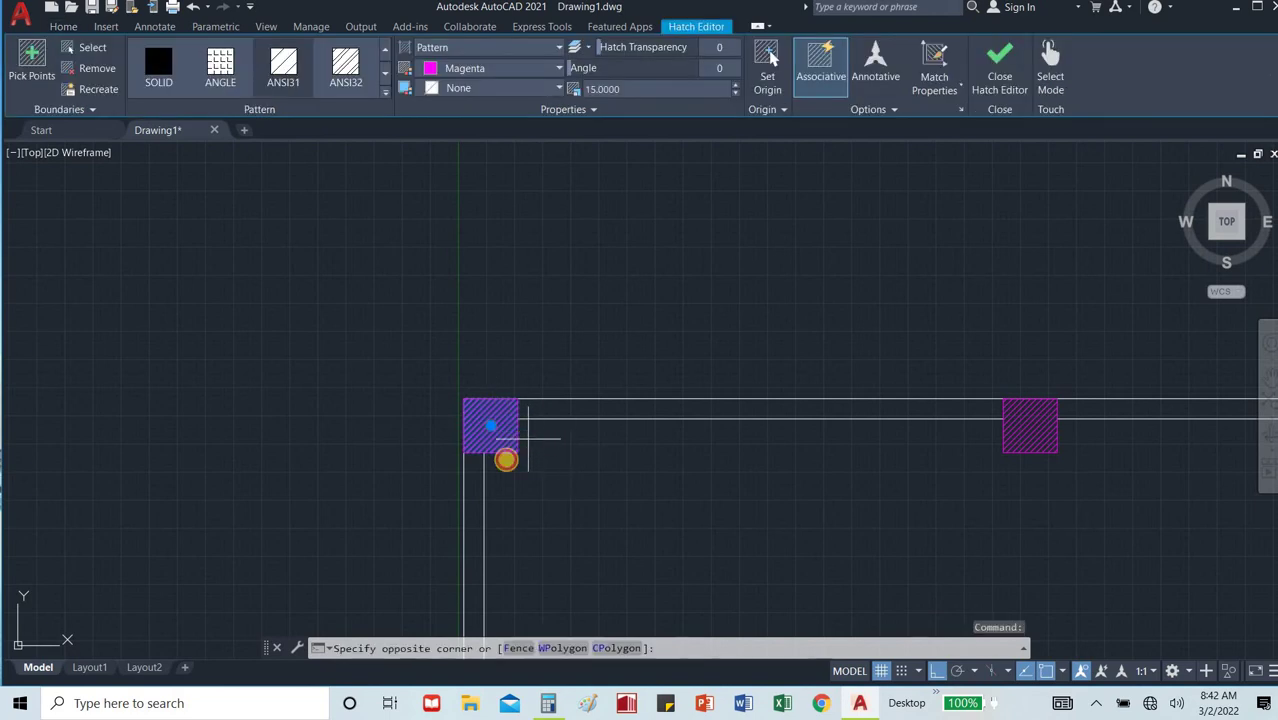
pyautogui.click(506, 460)
pyautogui.click(1067, 438)
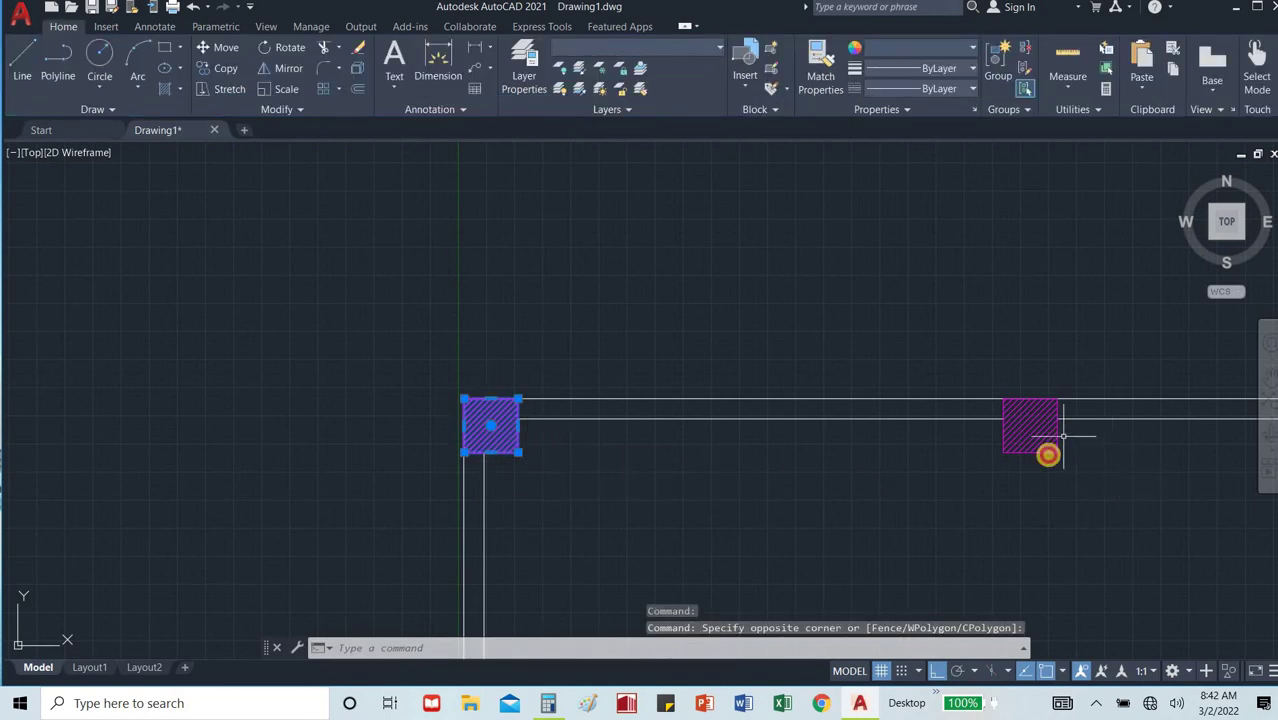
pyautogui.click(1044, 455)
pyautogui.scroll(-4, 956, 478)
pyautogui.scroll(-4, 949, 472)
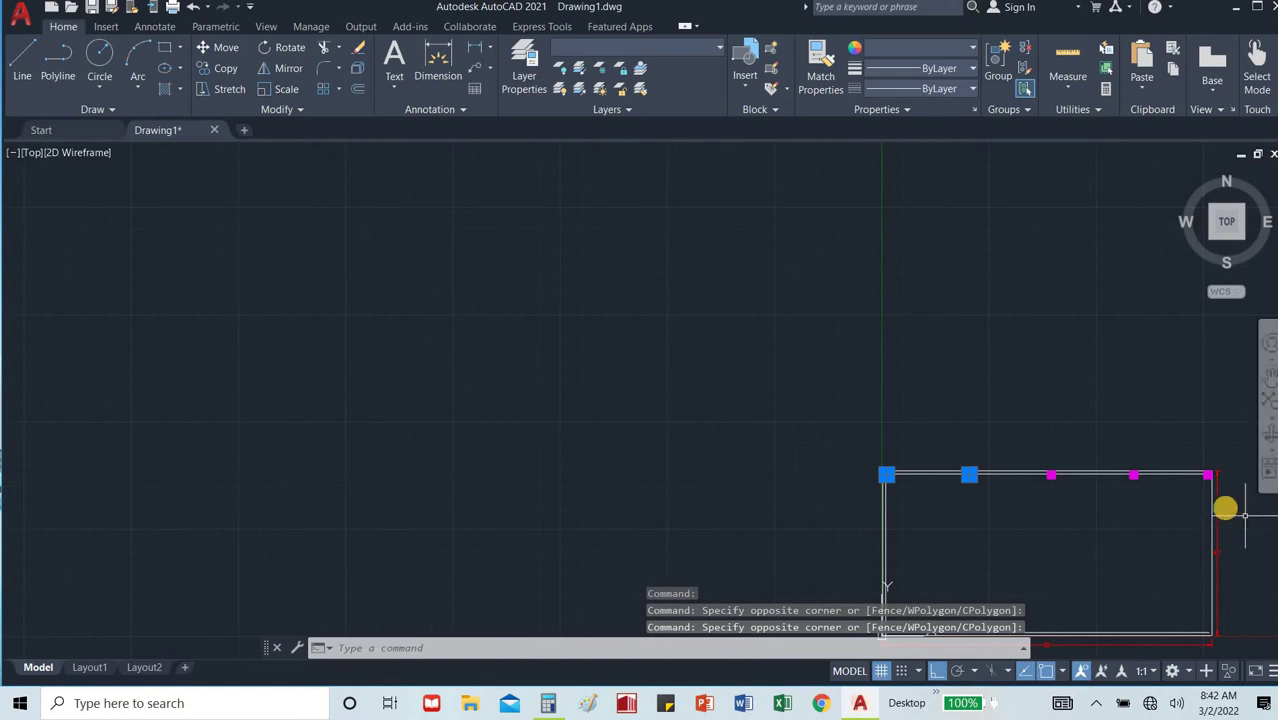
pyautogui.scroll(5, 1140, 480)
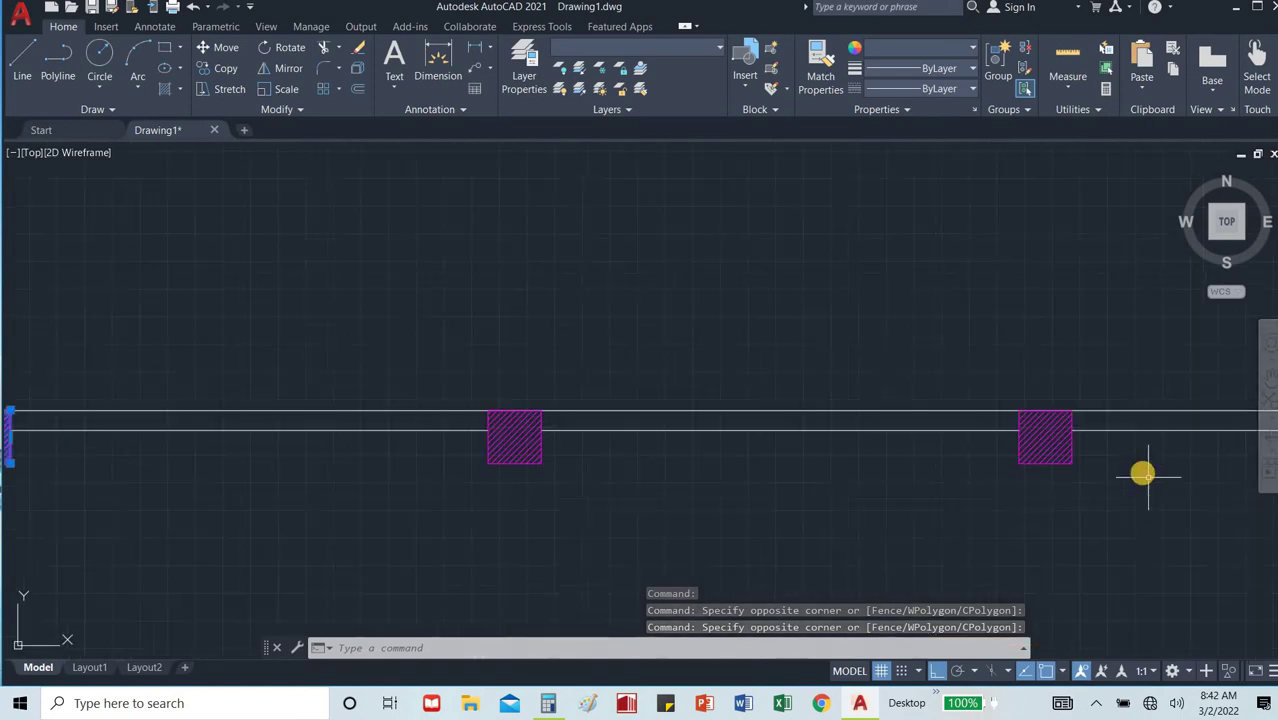
pyautogui.click(1046, 457)
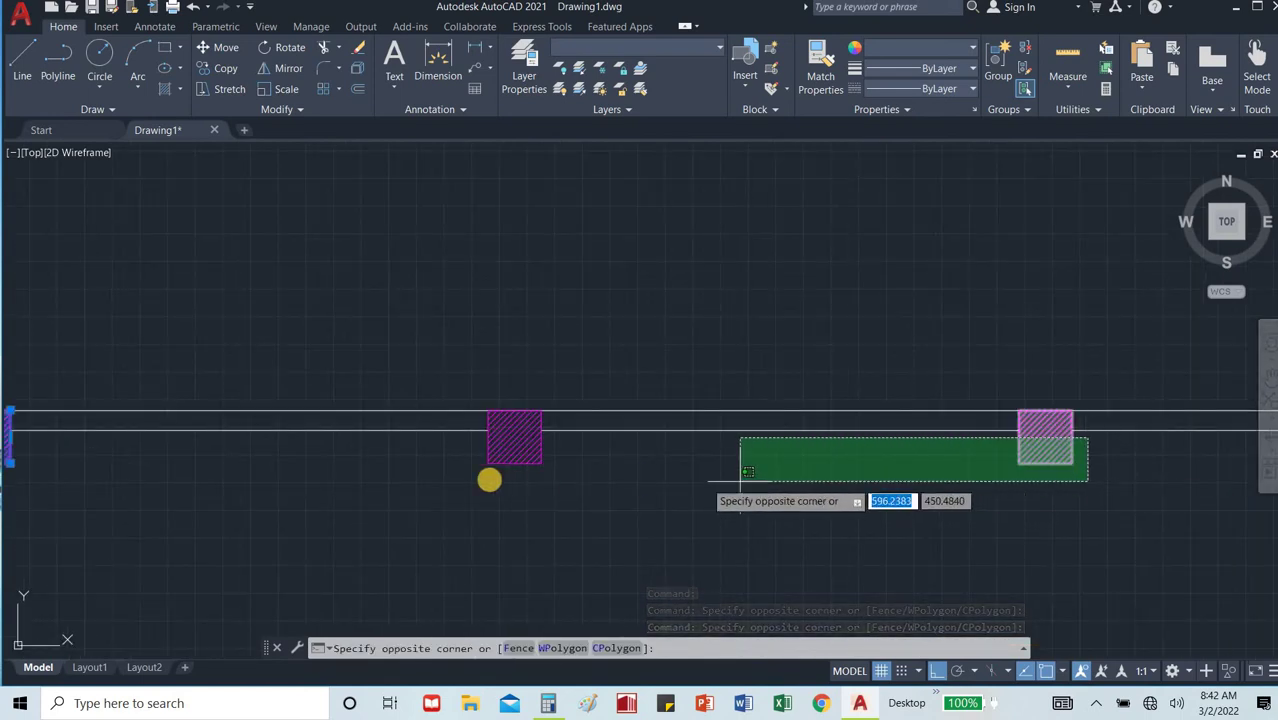
pyautogui.click(456, 476)
pyautogui.scroll(-3, 790, 499)
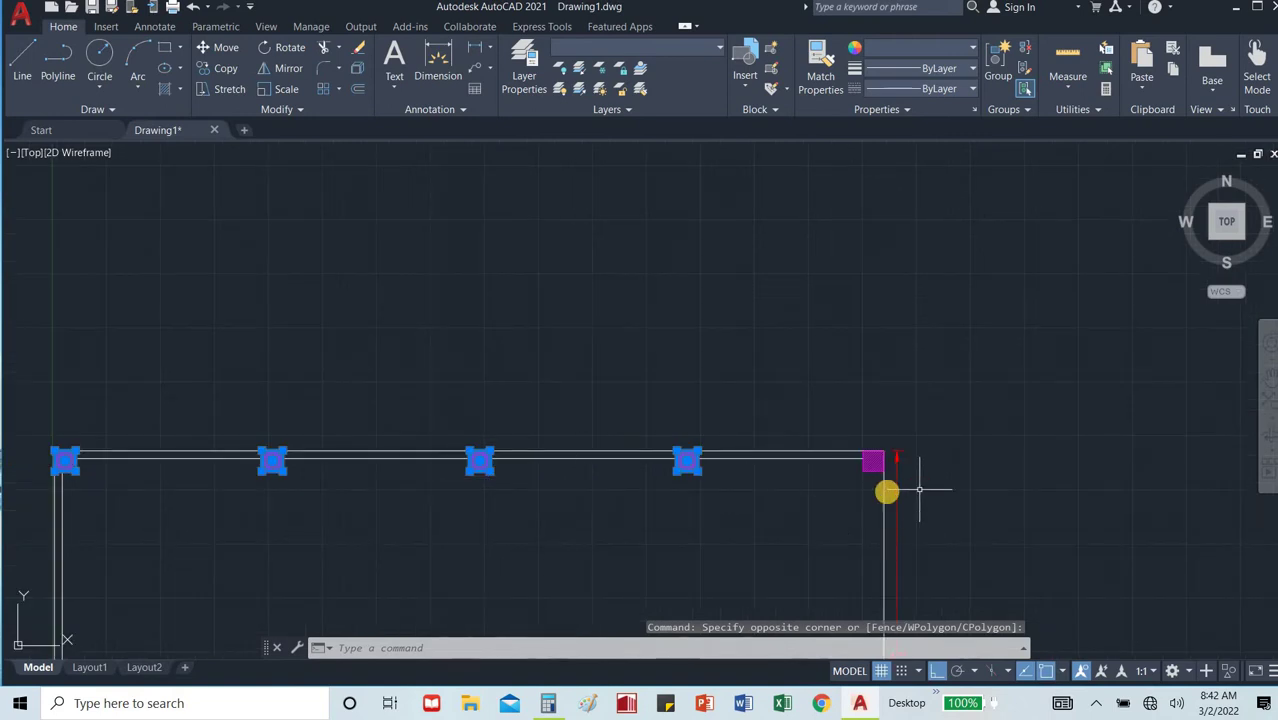
pyautogui.scroll(5, 887, 491)
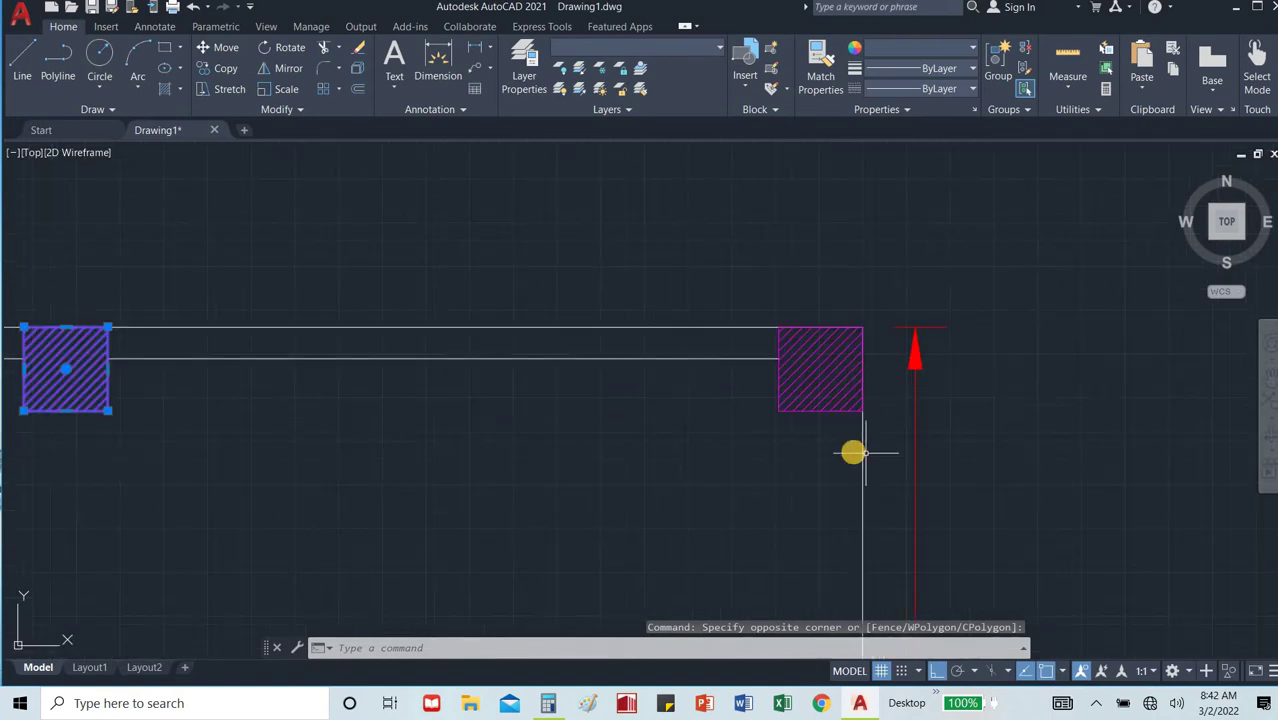
pyautogui.click(792, 427)
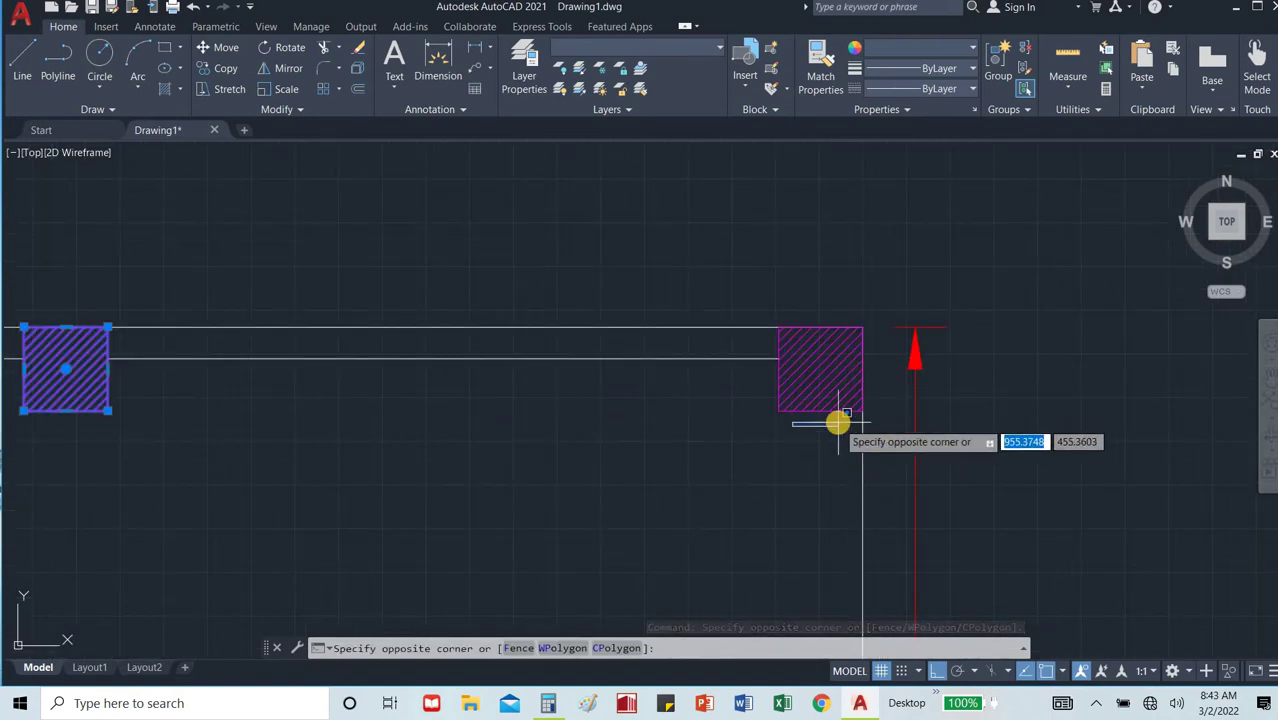
pyautogui.click(766, 383)
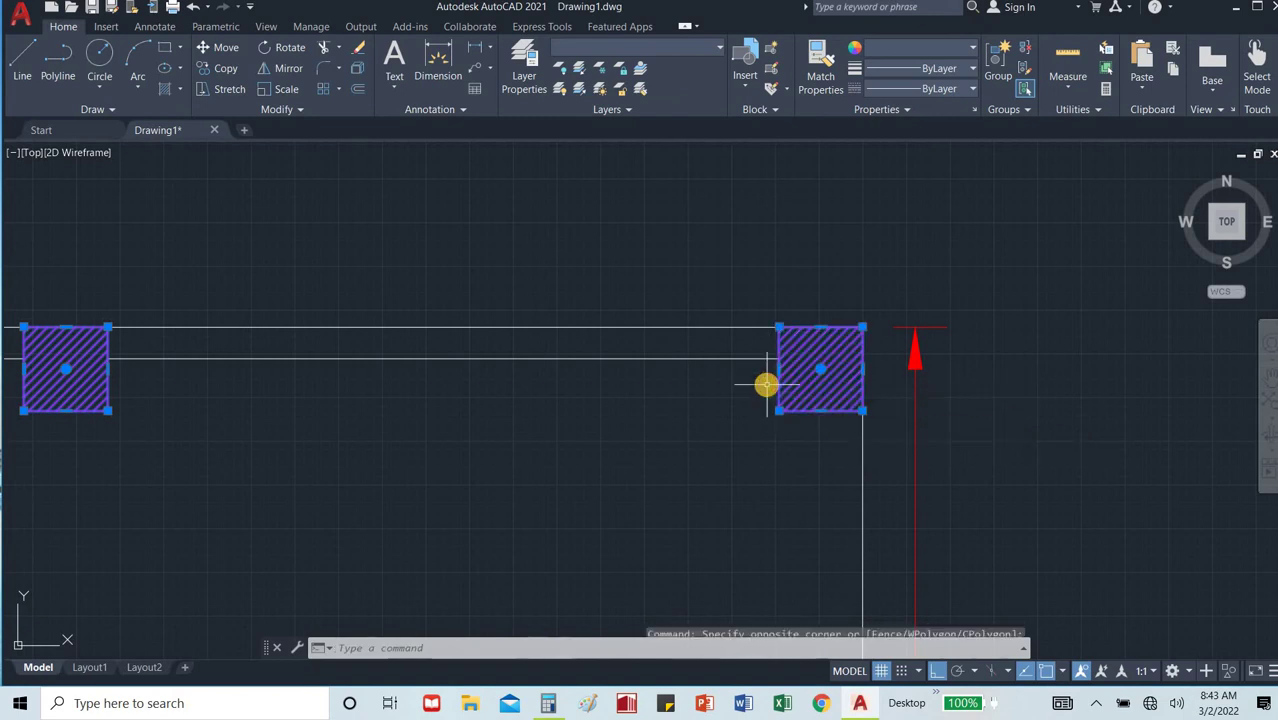
pyautogui.write('MI')
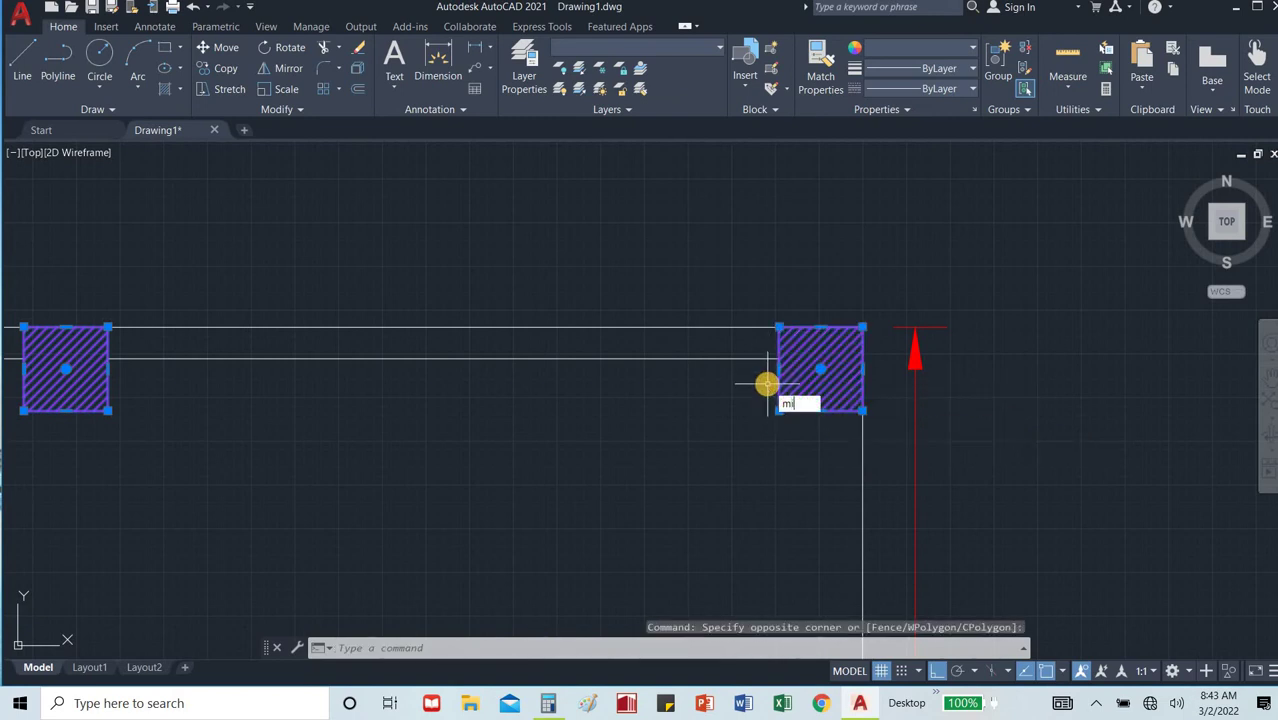
pyautogui.press('Return')
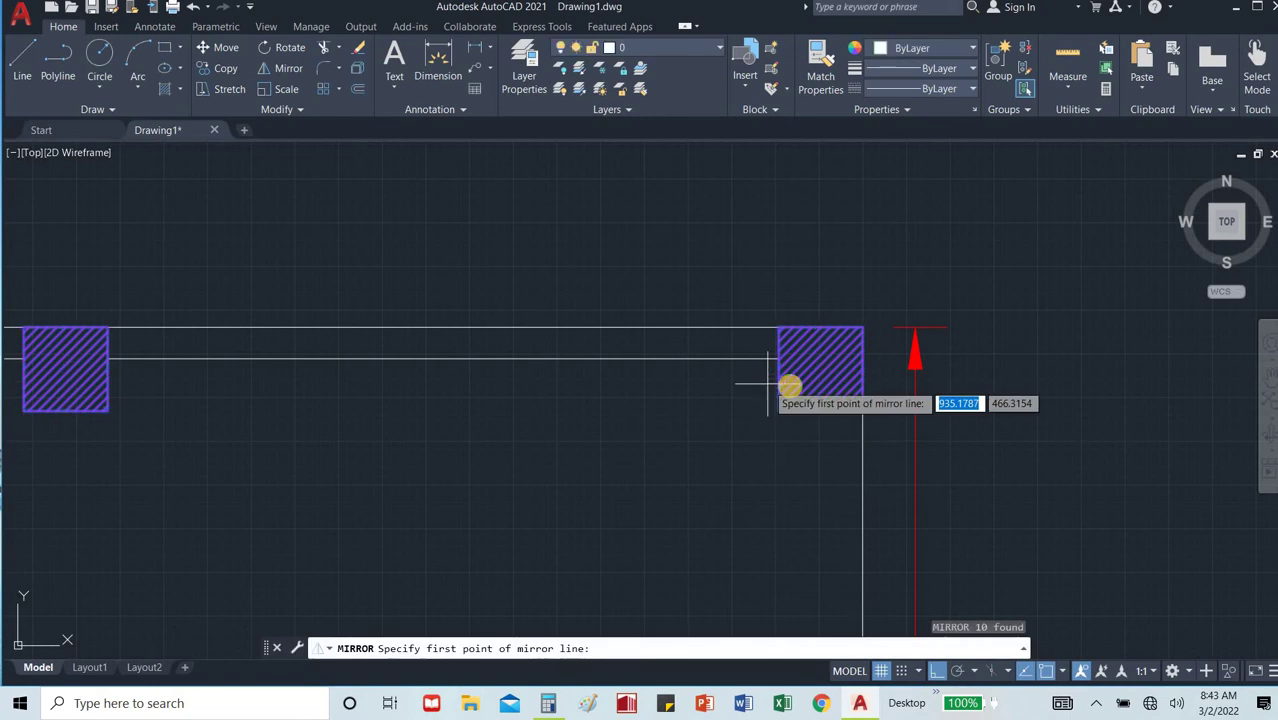
pyautogui.scroll(-12, 793, 384)
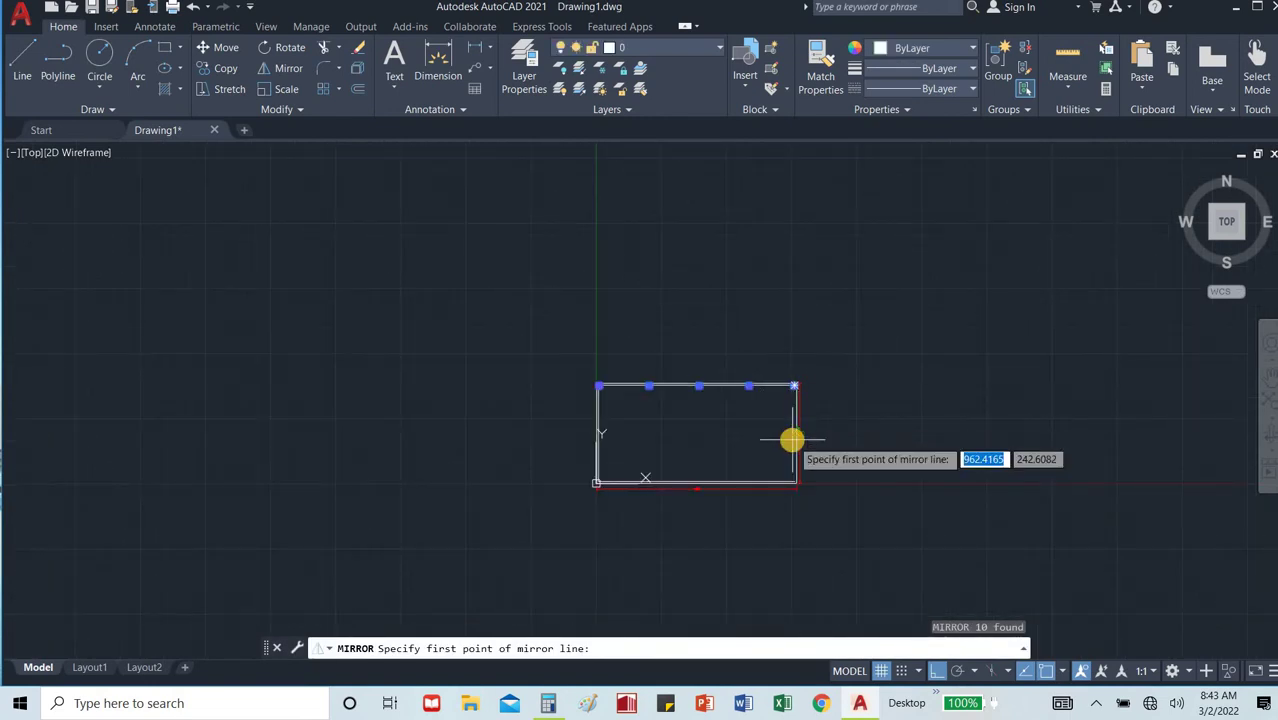
pyautogui.scroll(10, 797, 424)
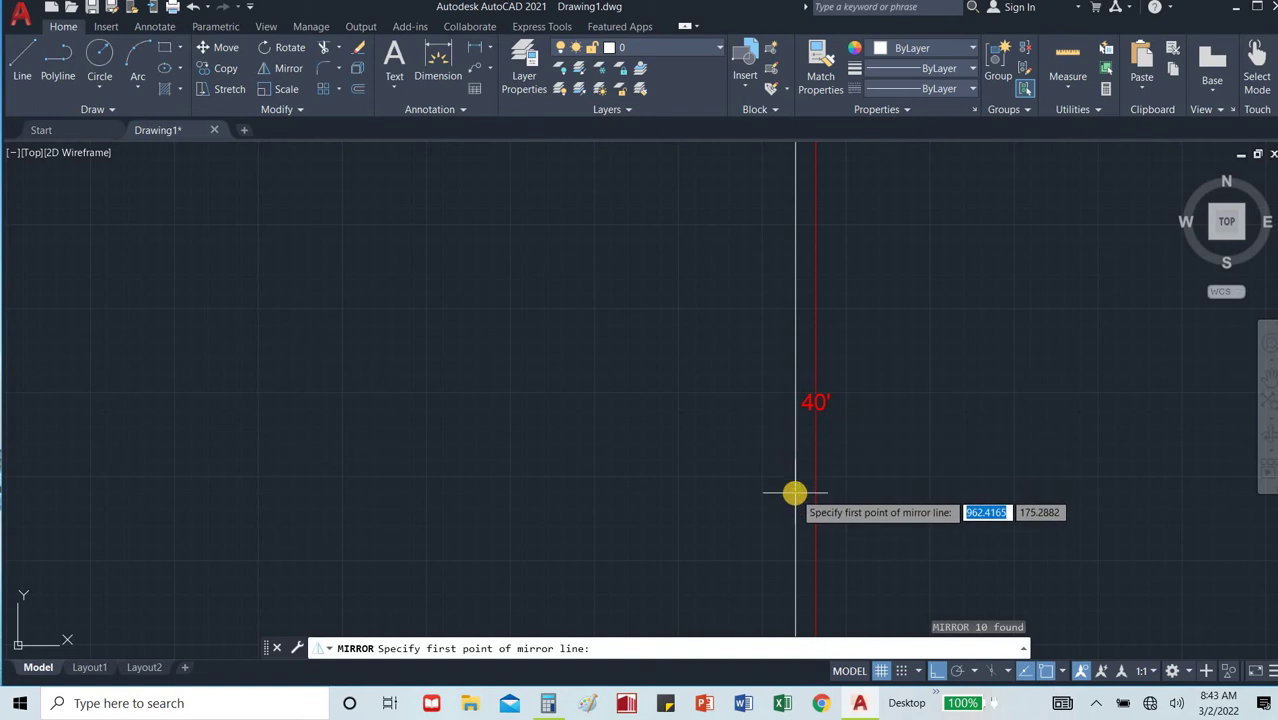
pyautogui.scroll(-6, 795, 490)
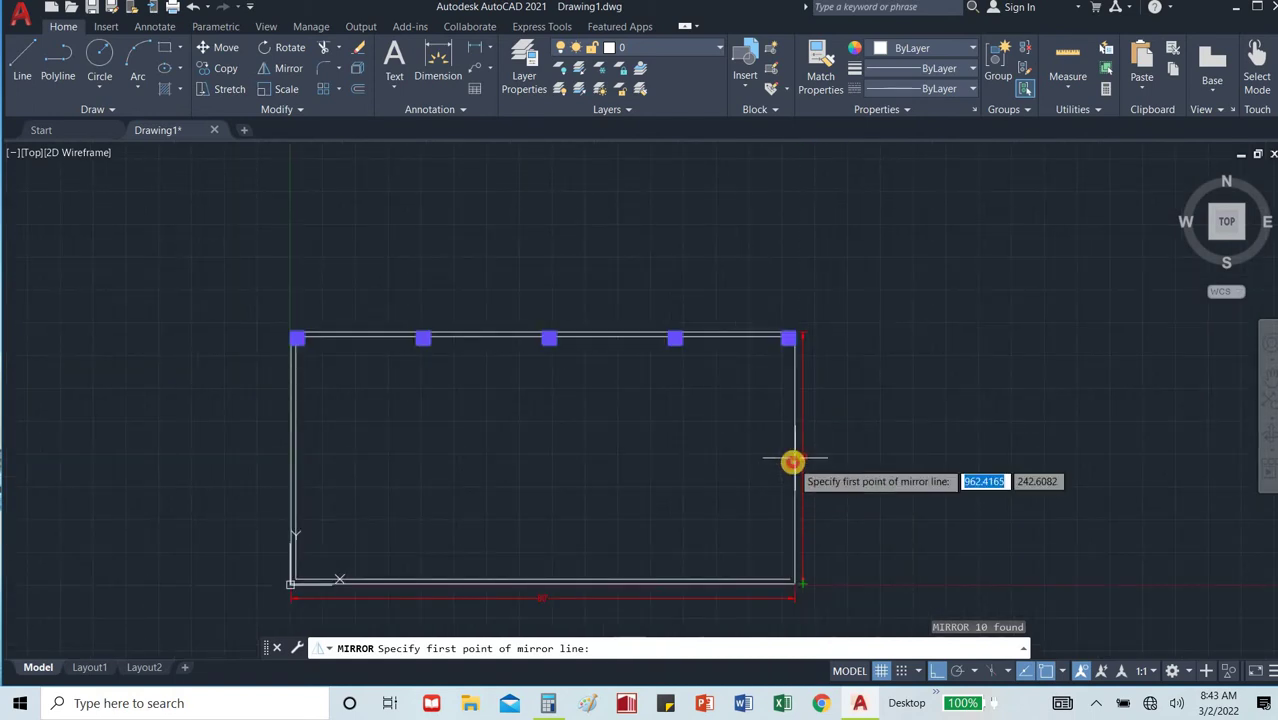
pyautogui.click(792, 463)
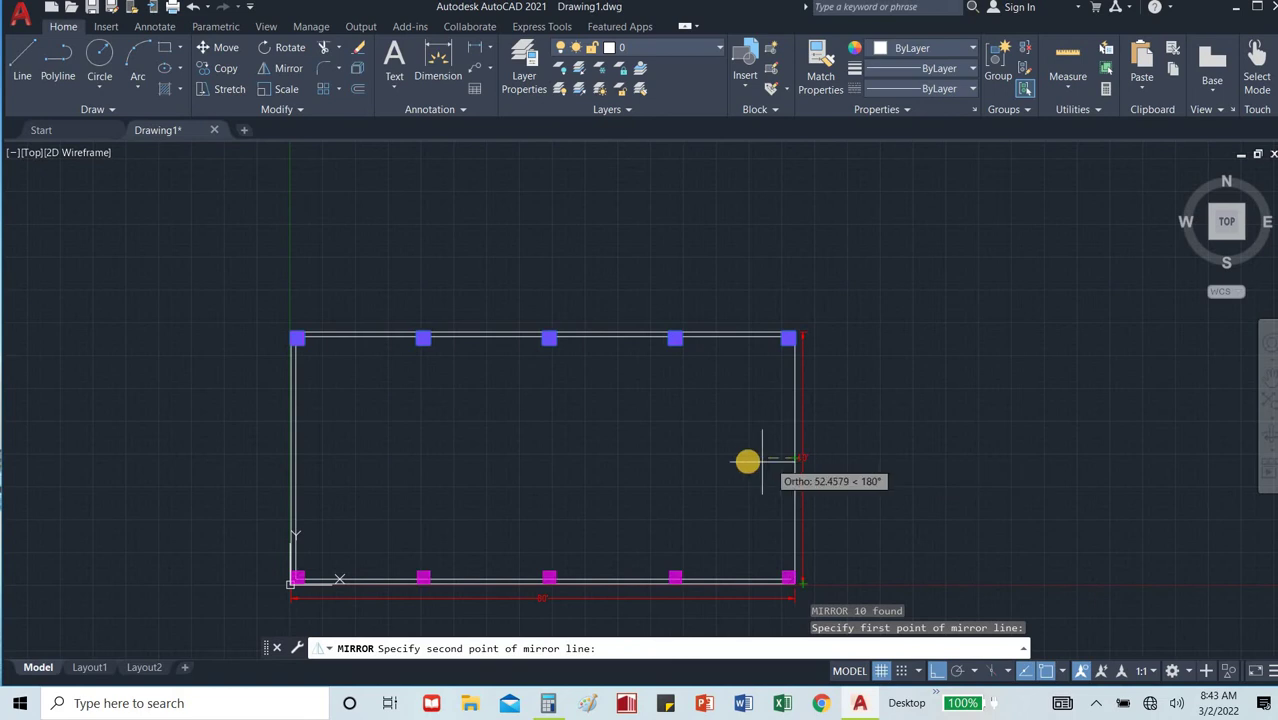
pyautogui.click(645, 455)
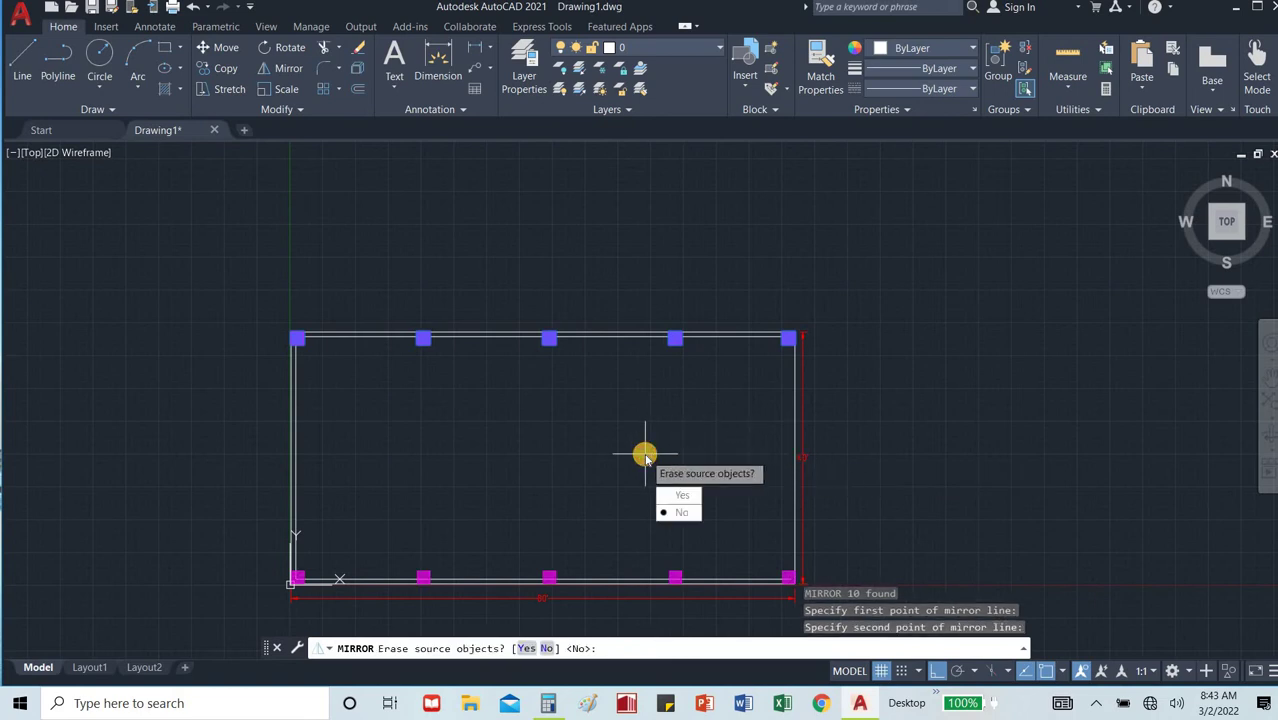
pyautogui.press('Return')
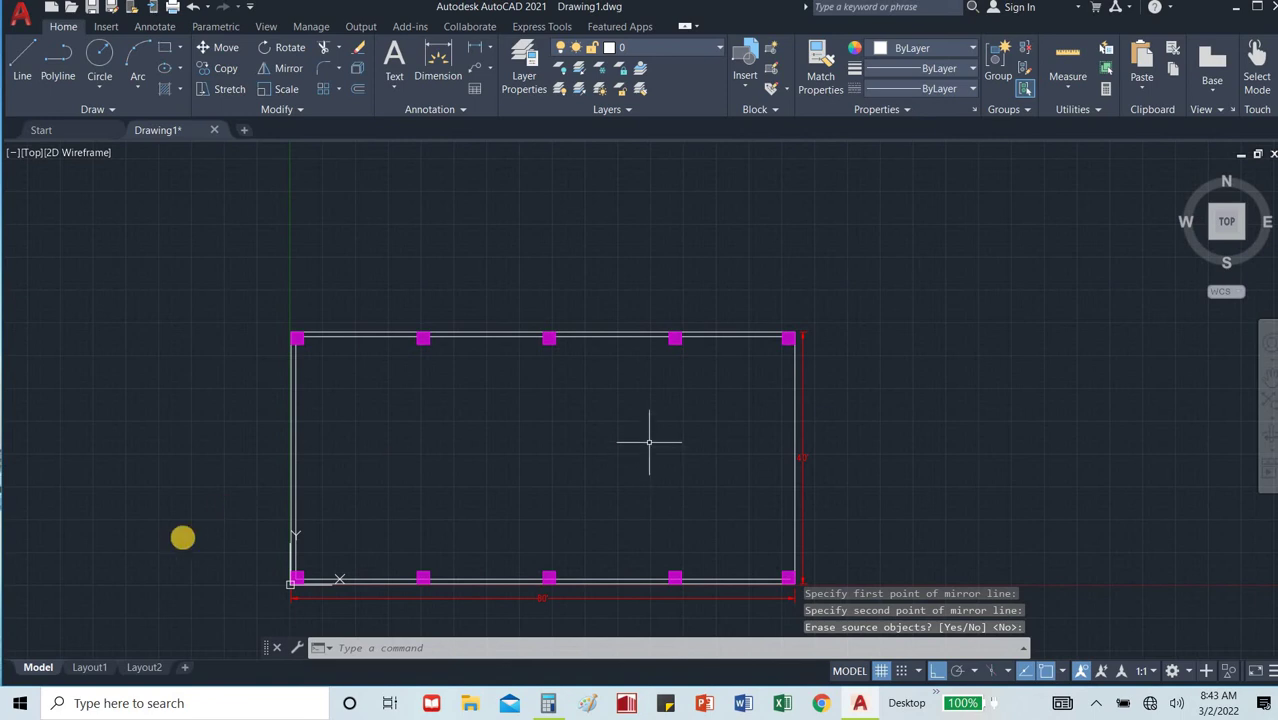
# Trim away the inner wall lines that run inside the hatched column at the lower-left corner of the walls.
pyautogui.scroll(3, 261, 591)
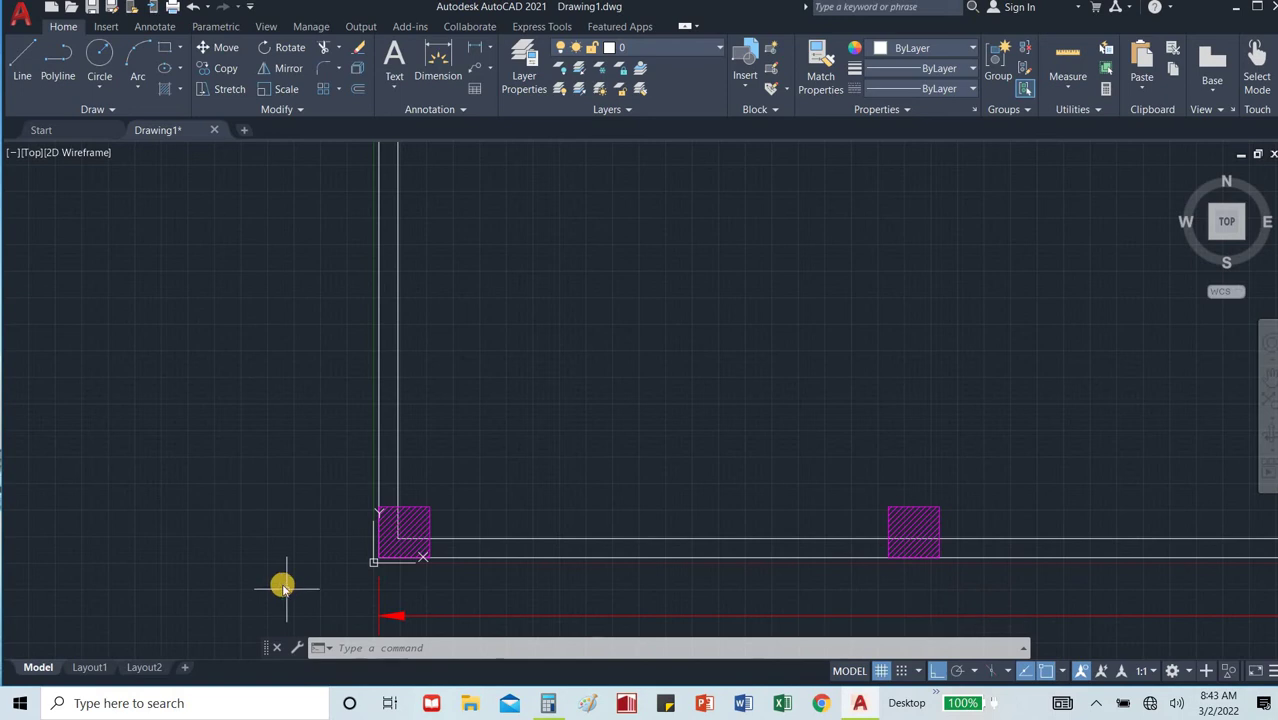
pyautogui.write('TR')
pyautogui.press('Return')
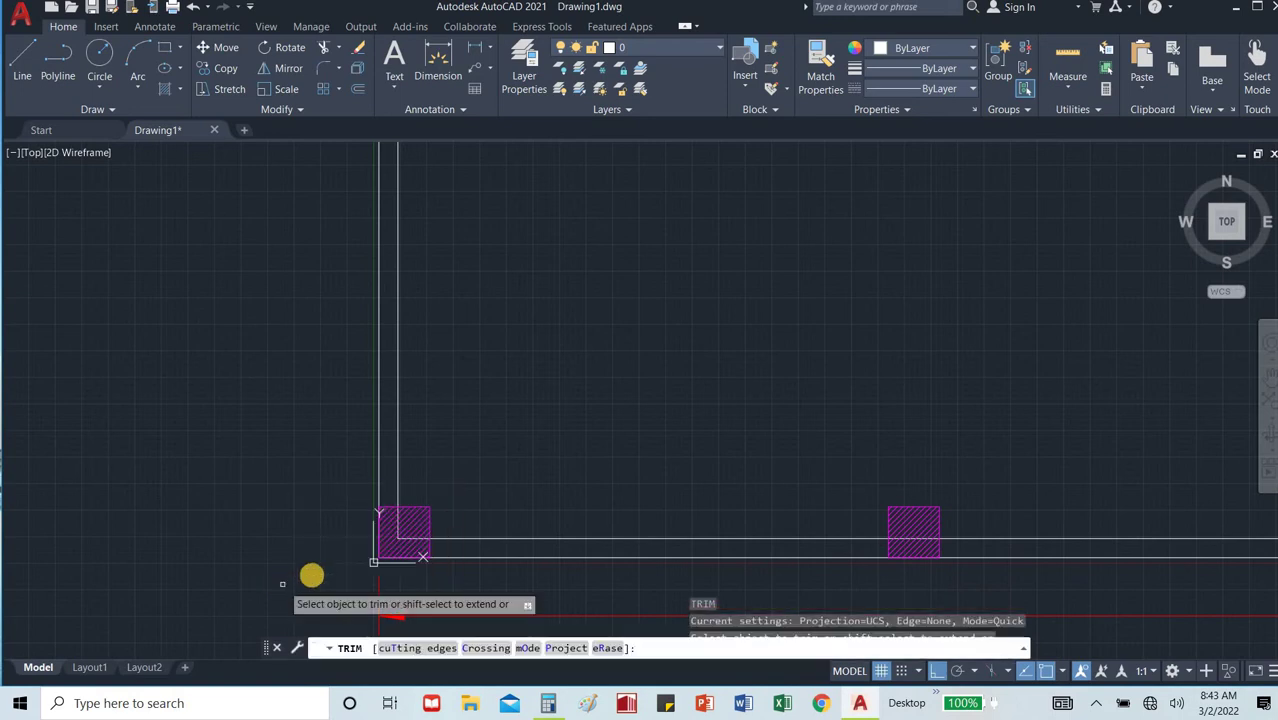
pyautogui.scroll(3, 405, 505)
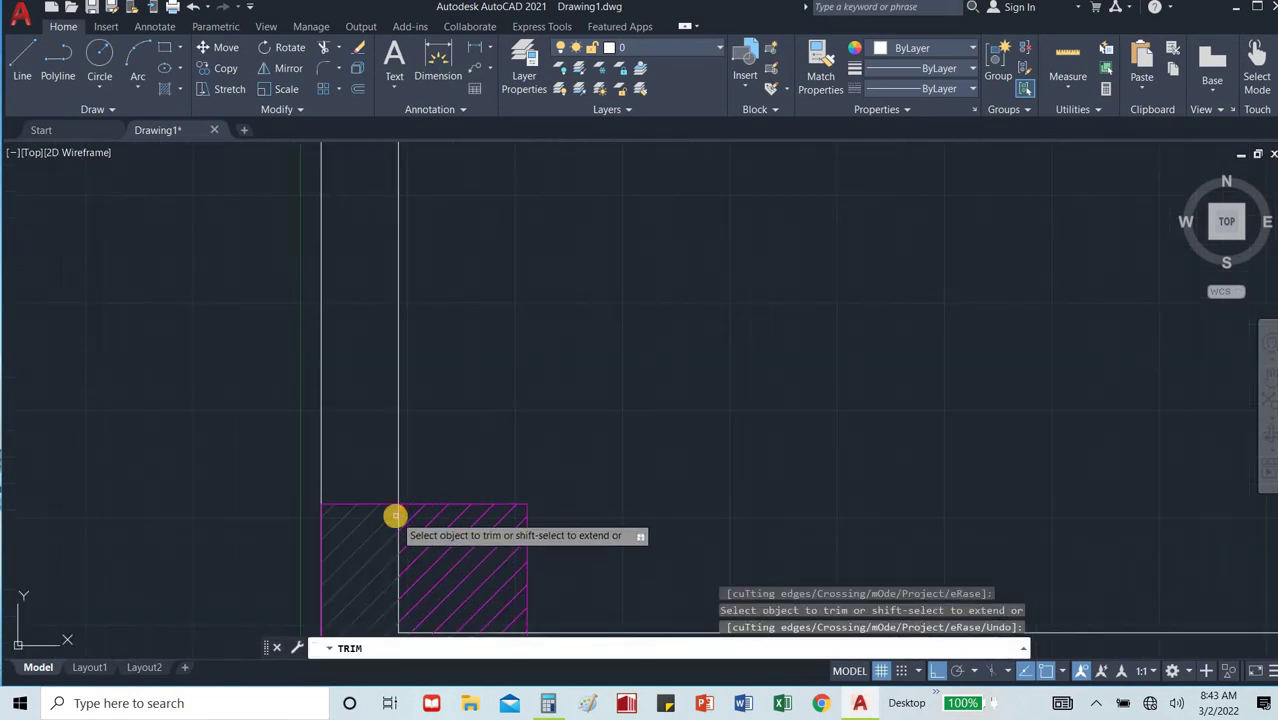
pyautogui.scroll(5, 395, 515)
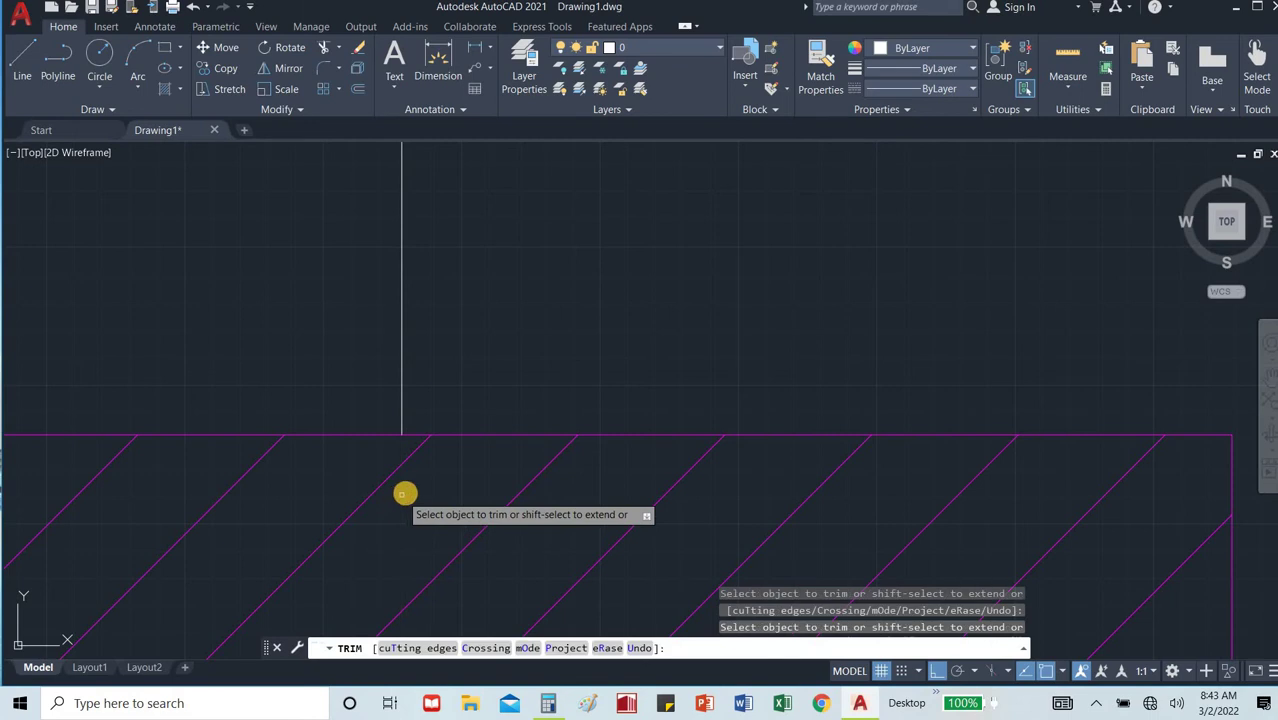
pyautogui.scroll(-8, 405, 491)
pyautogui.scroll(4, 466, 605)
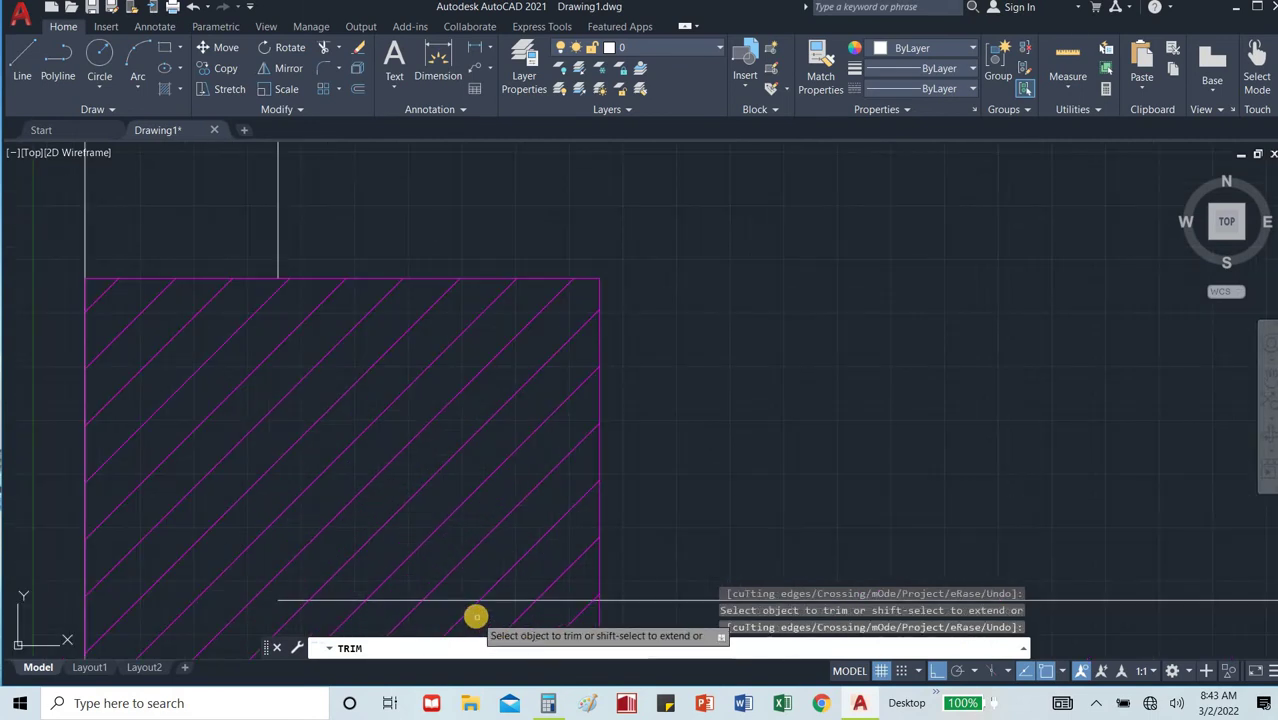
pyautogui.scroll(-10, 507, 596)
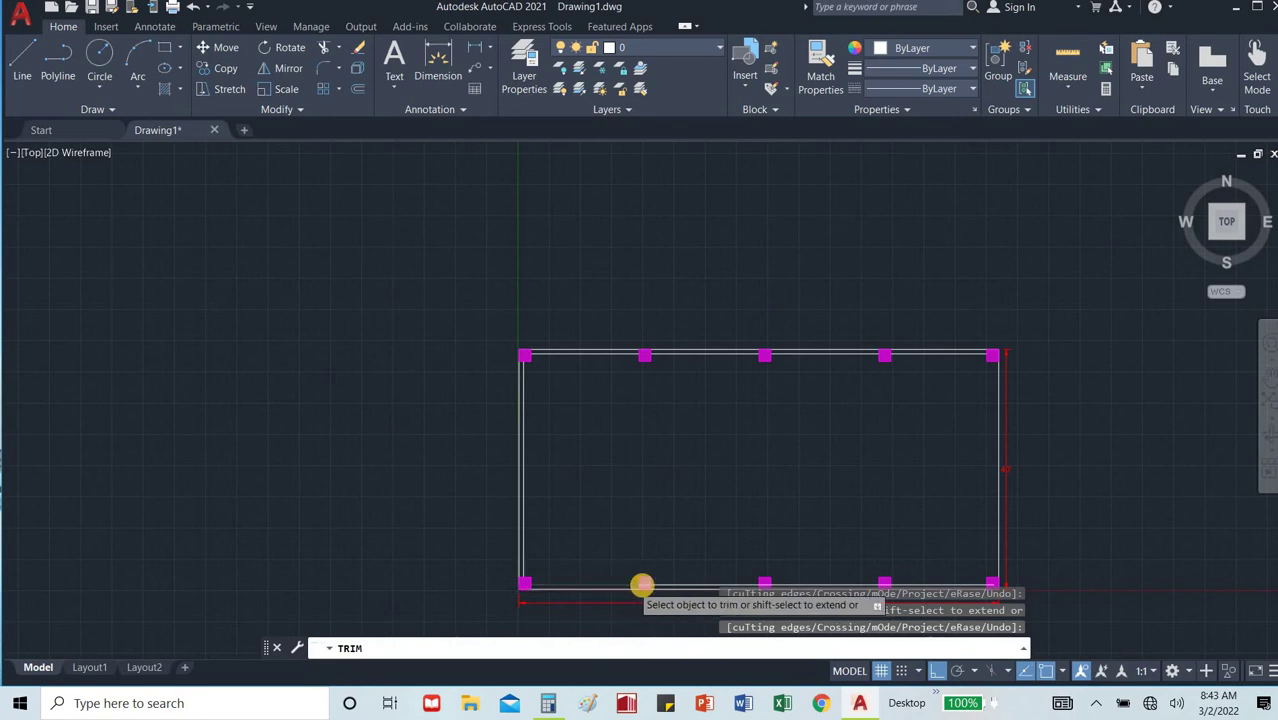
# Trim away the inner wall line inside the intermediate hatched columns along the bottom wall, starting nearest the lower-left corner.
pyautogui.scroll(6, 648, 585)
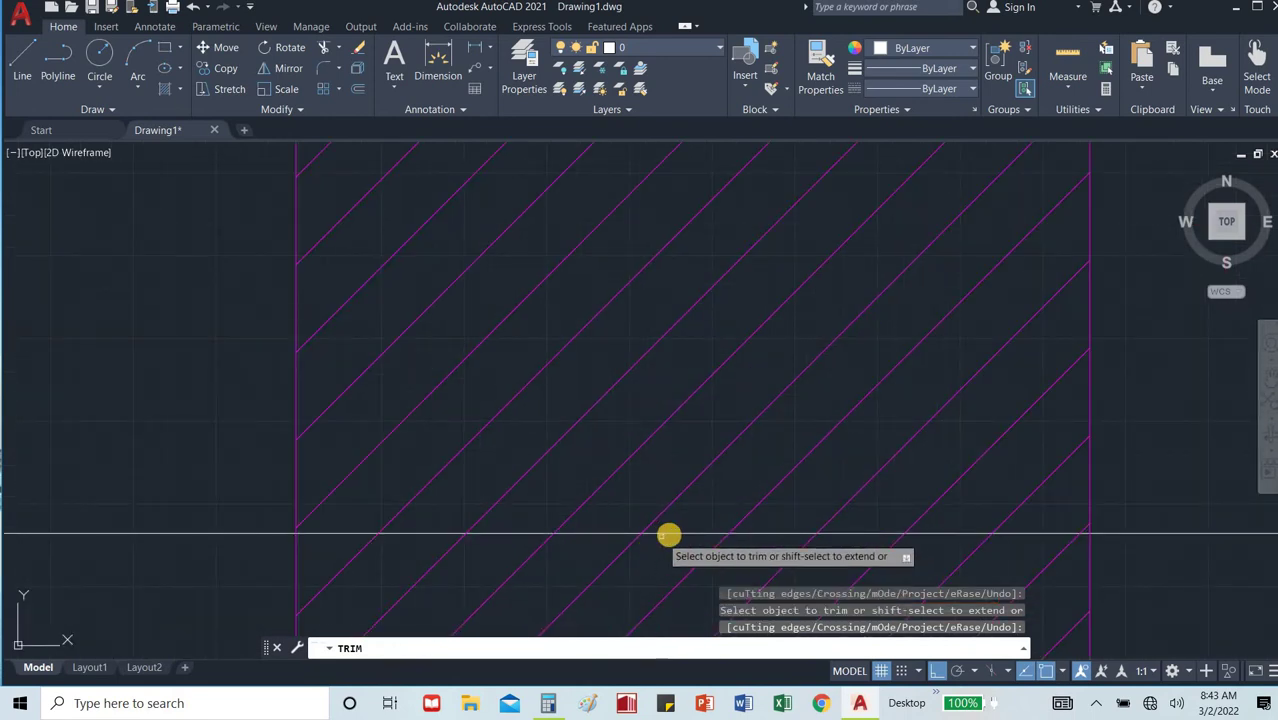
pyautogui.click(668, 535)
pyautogui.scroll(-6, 668, 535)
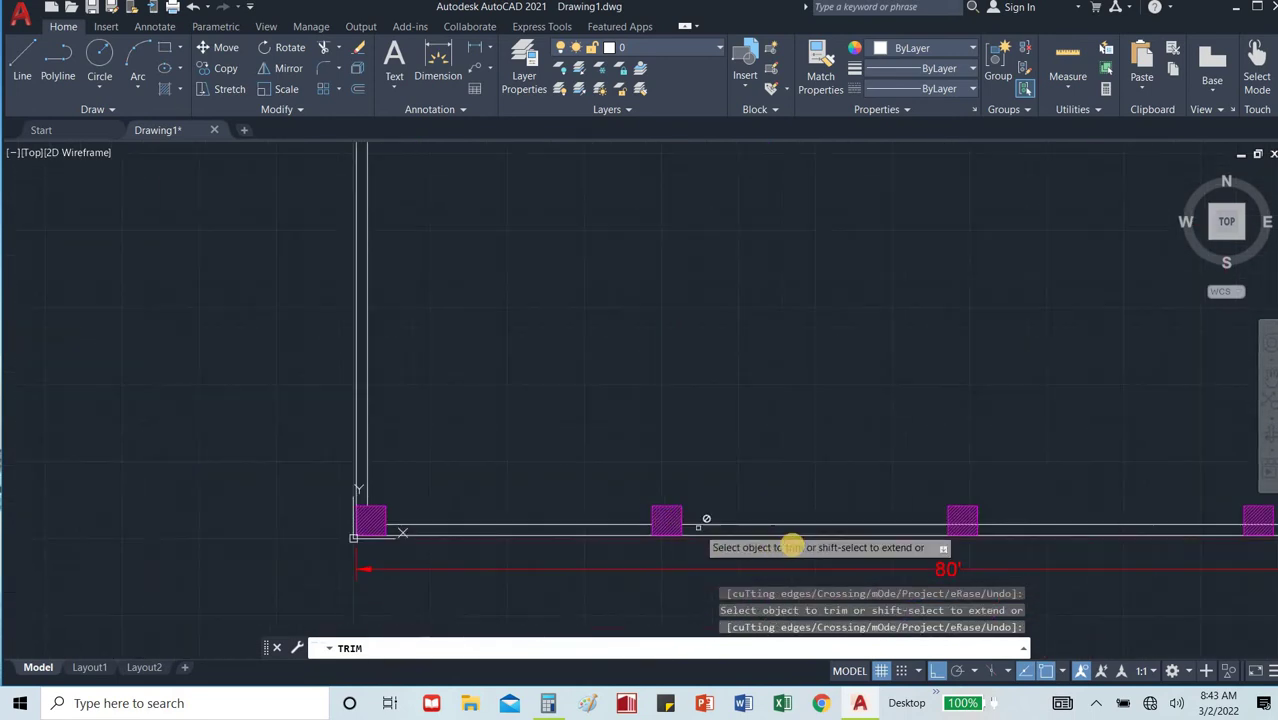
# Trim the bottom wall's inner line where it crosses the hatched columns along the 80' side.
pyautogui.scroll(3, 950, 524)
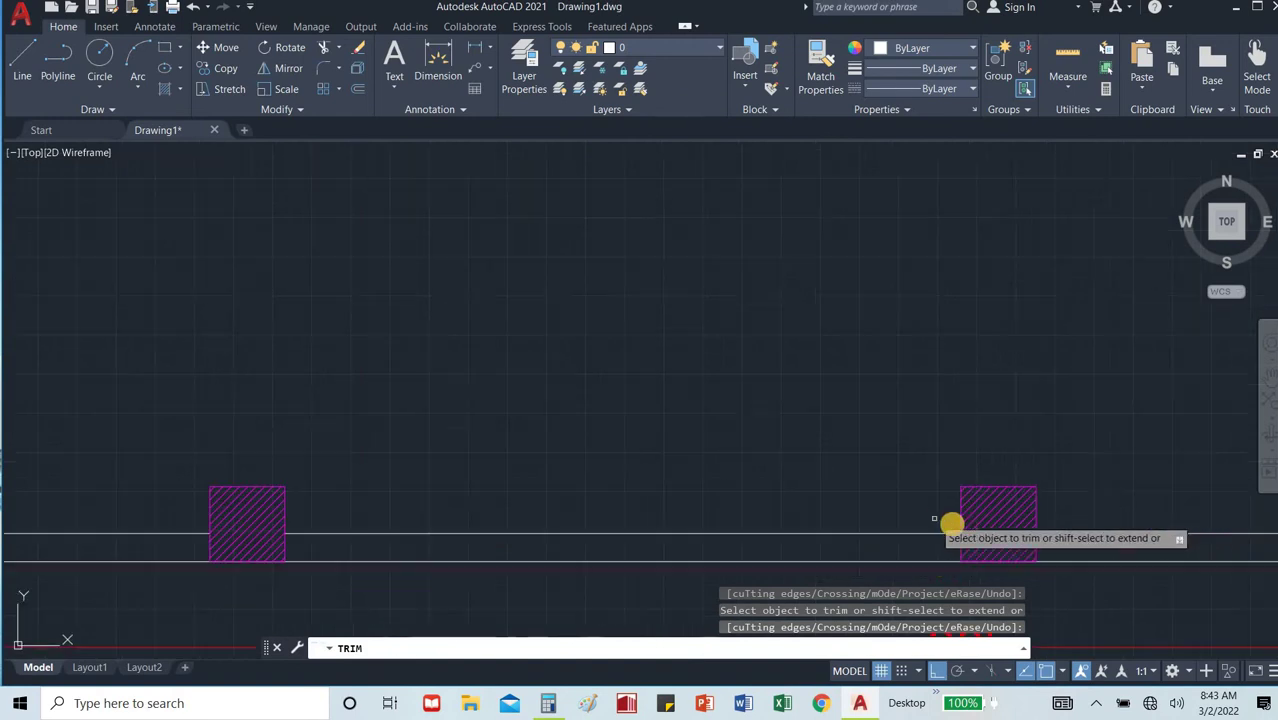
pyautogui.scroll(5, 983, 530)
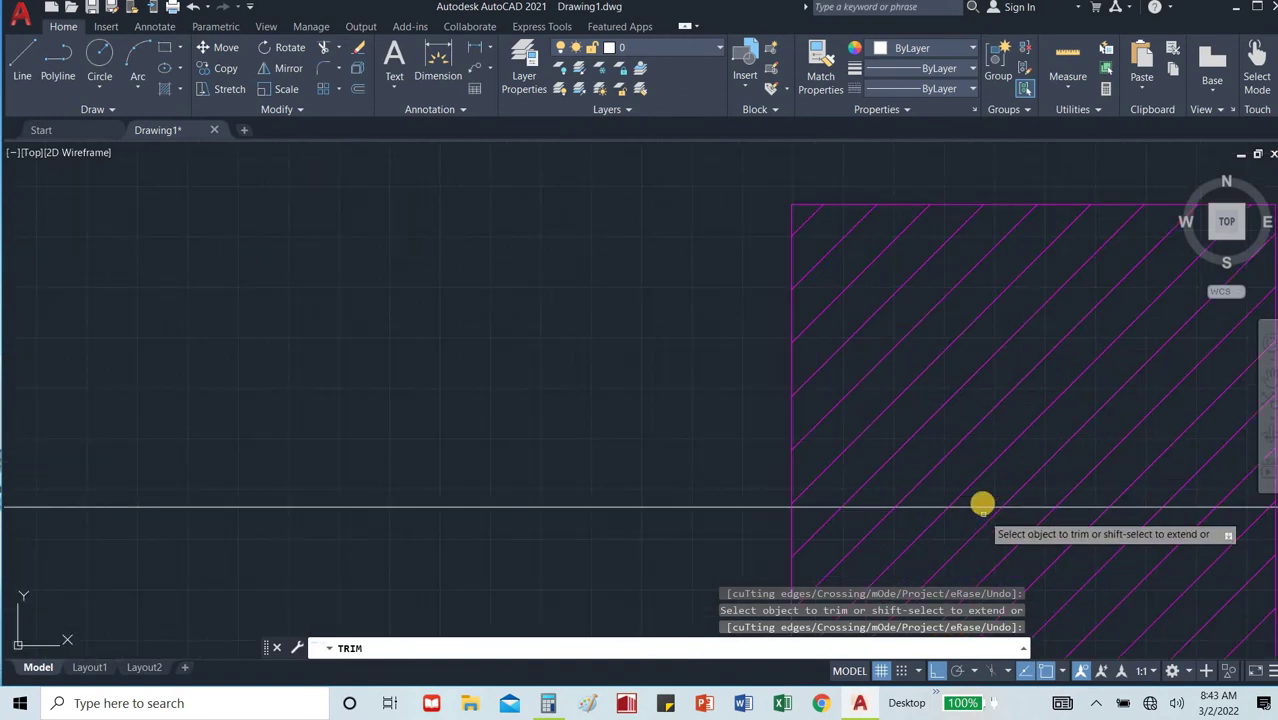
pyautogui.click(982, 509)
pyautogui.scroll(-5, 793, 485)
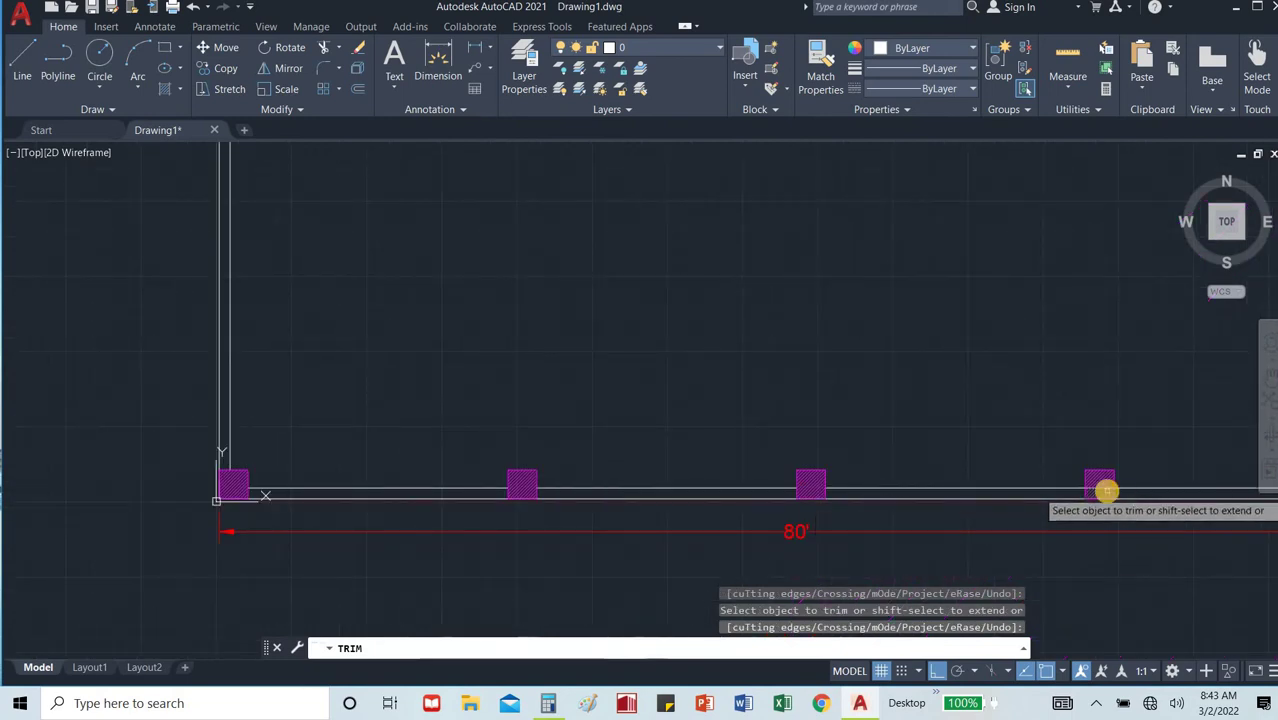
pyautogui.scroll(5, 1107, 491)
pyautogui.scroll(2, 1107, 469)
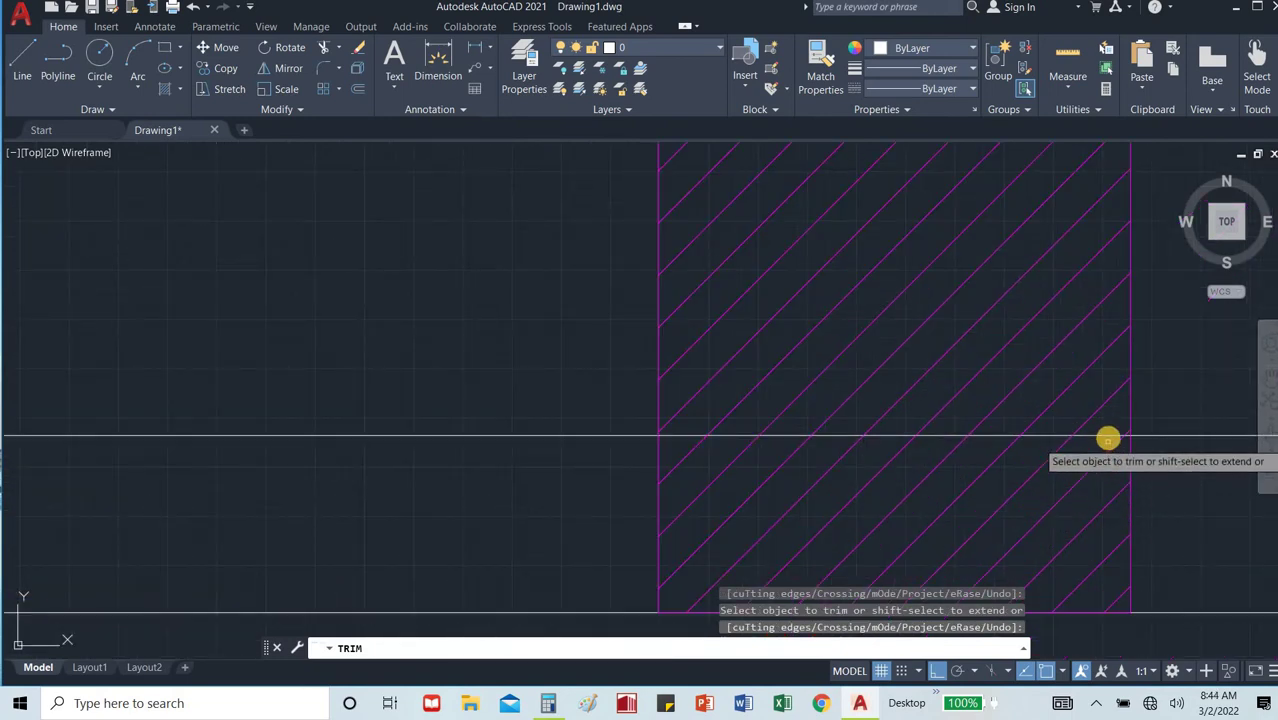
pyautogui.scroll(-5, 890, 442)
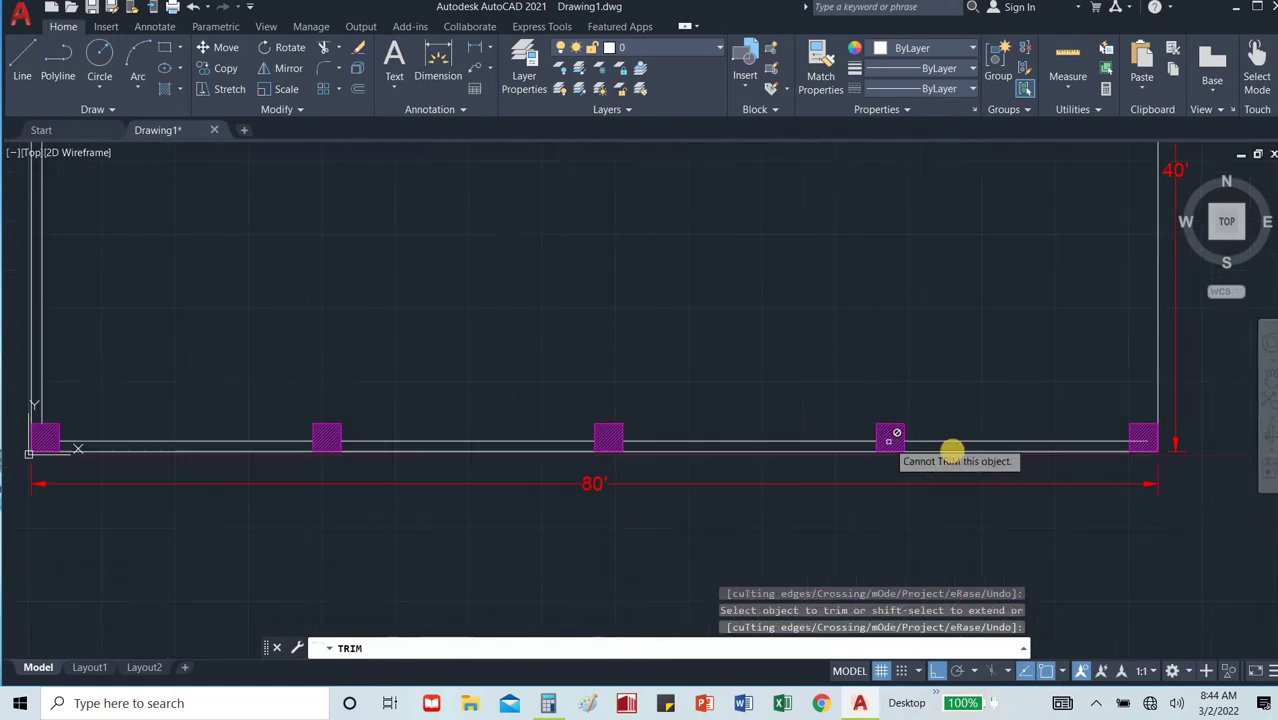
pyautogui.scroll(2, 1138, 440)
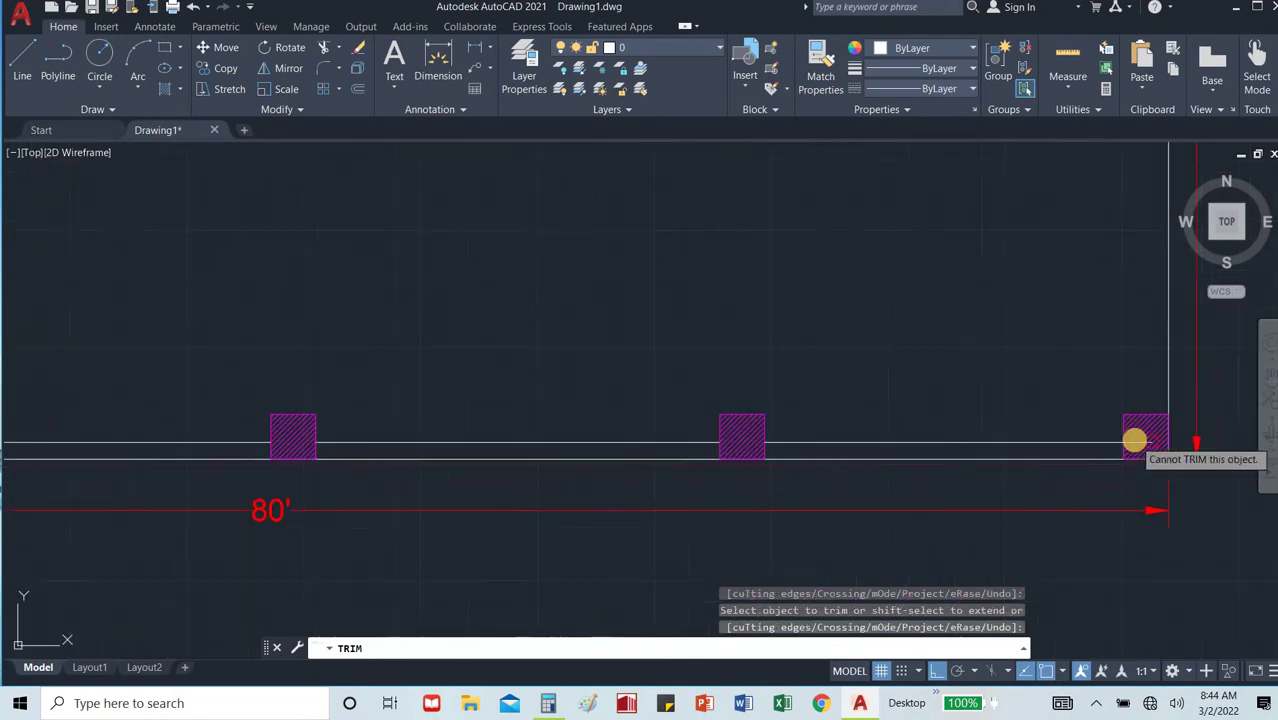
pyautogui.scroll(3, 1135, 440)
pyautogui.scroll(-3, 1135, 442)
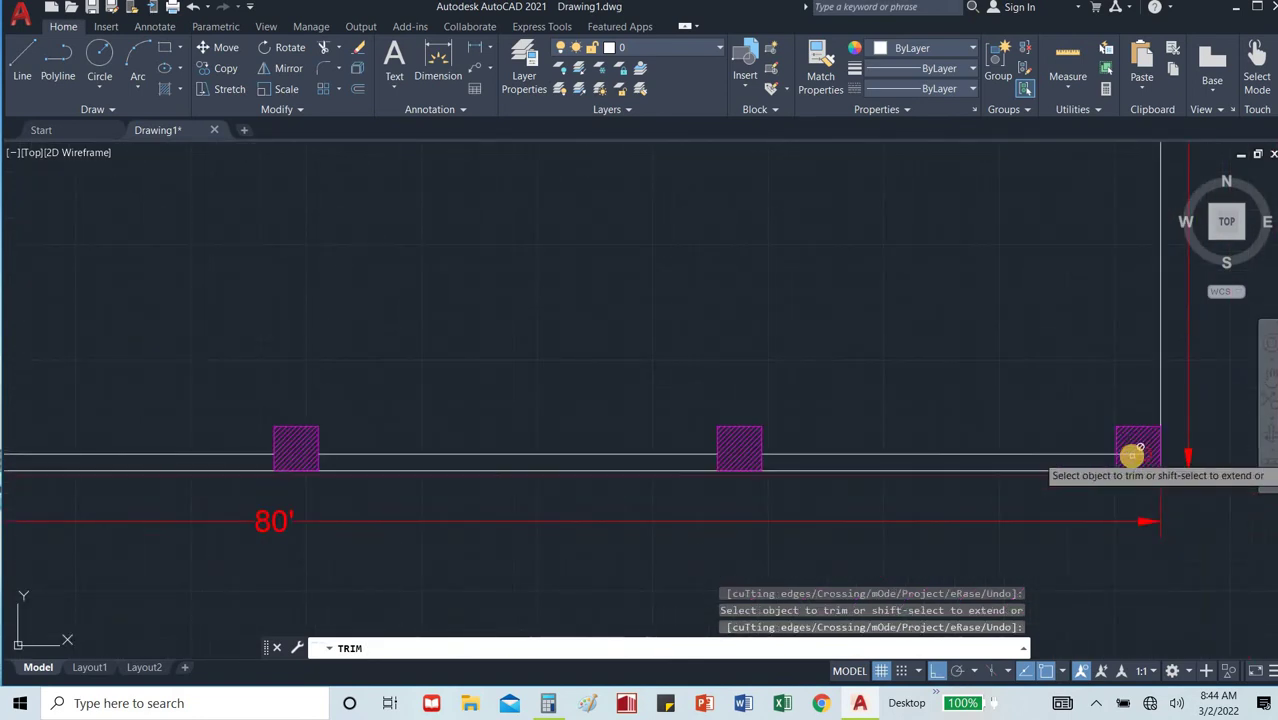
pyautogui.scroll(-6, 1133, 455)
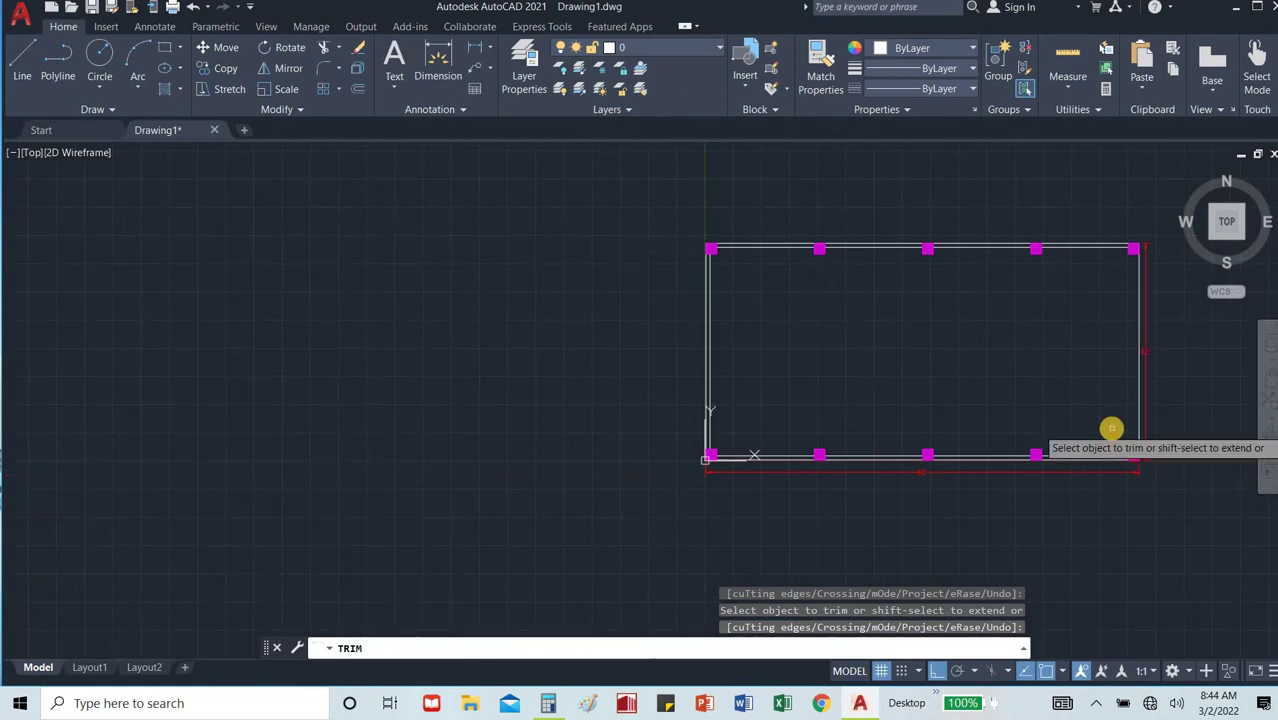
pyautogui.press('Escape')
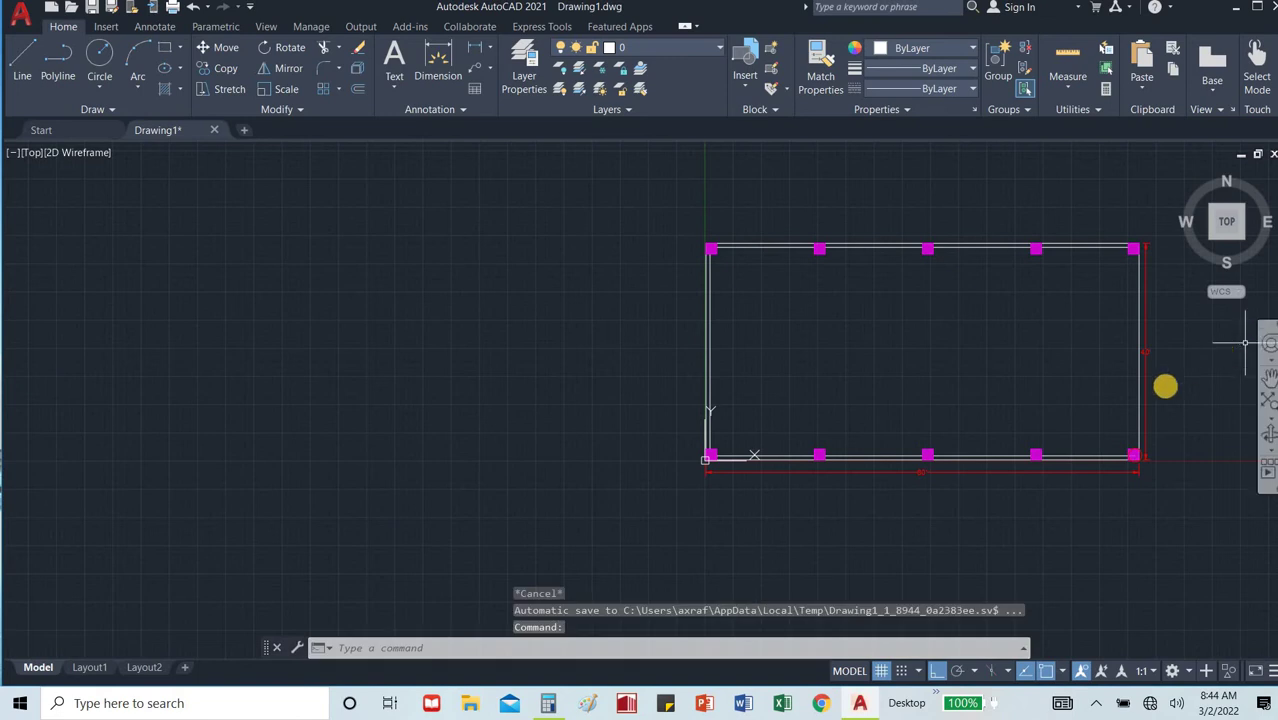
# Offset the building's right wall line 9 units inward to form the wall's inner face.
pyautogui.scroll(6, 1155, 393)
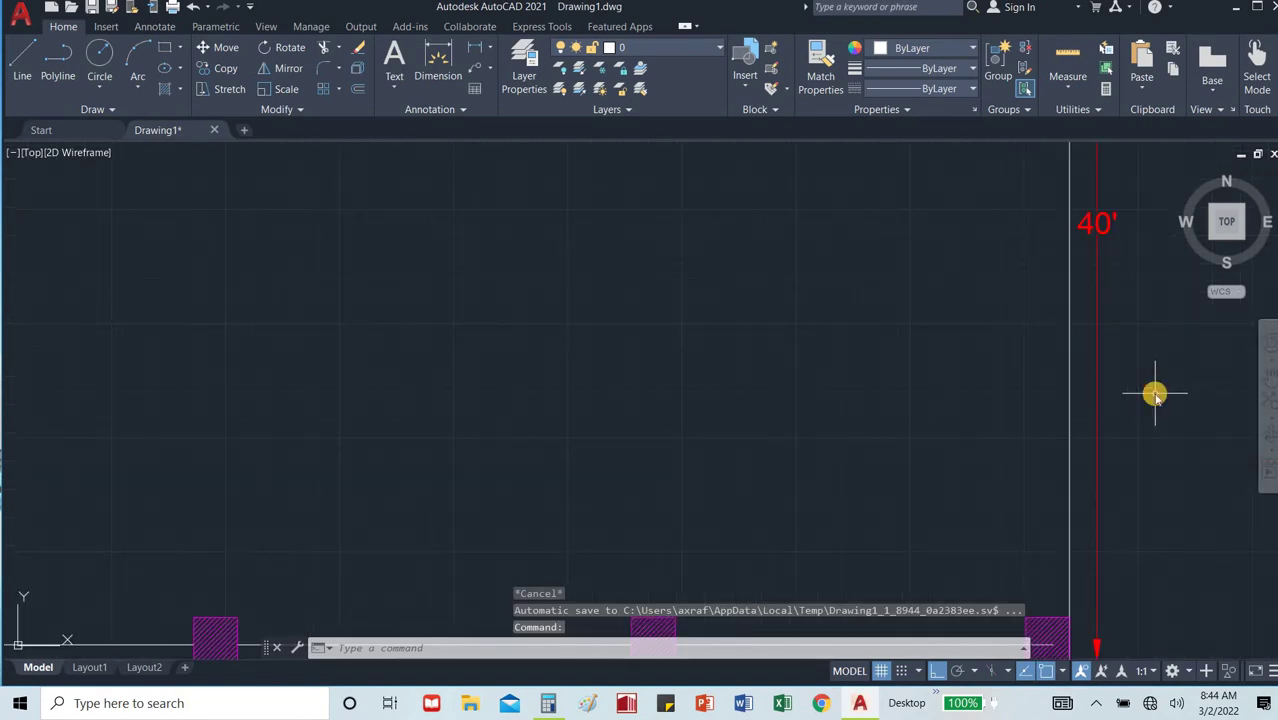
pyautogui.write('o')
pyautogui.press('Return')
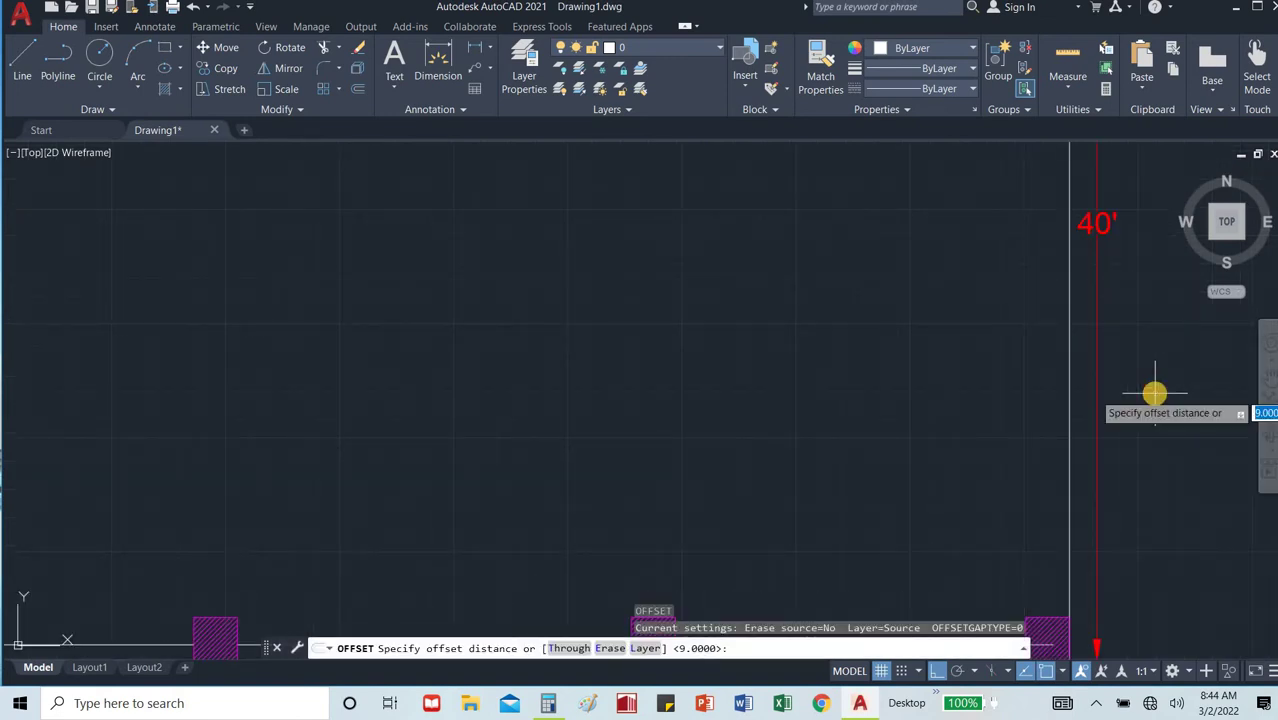
pyautogui.write('9')
pyautogui.press('Return')
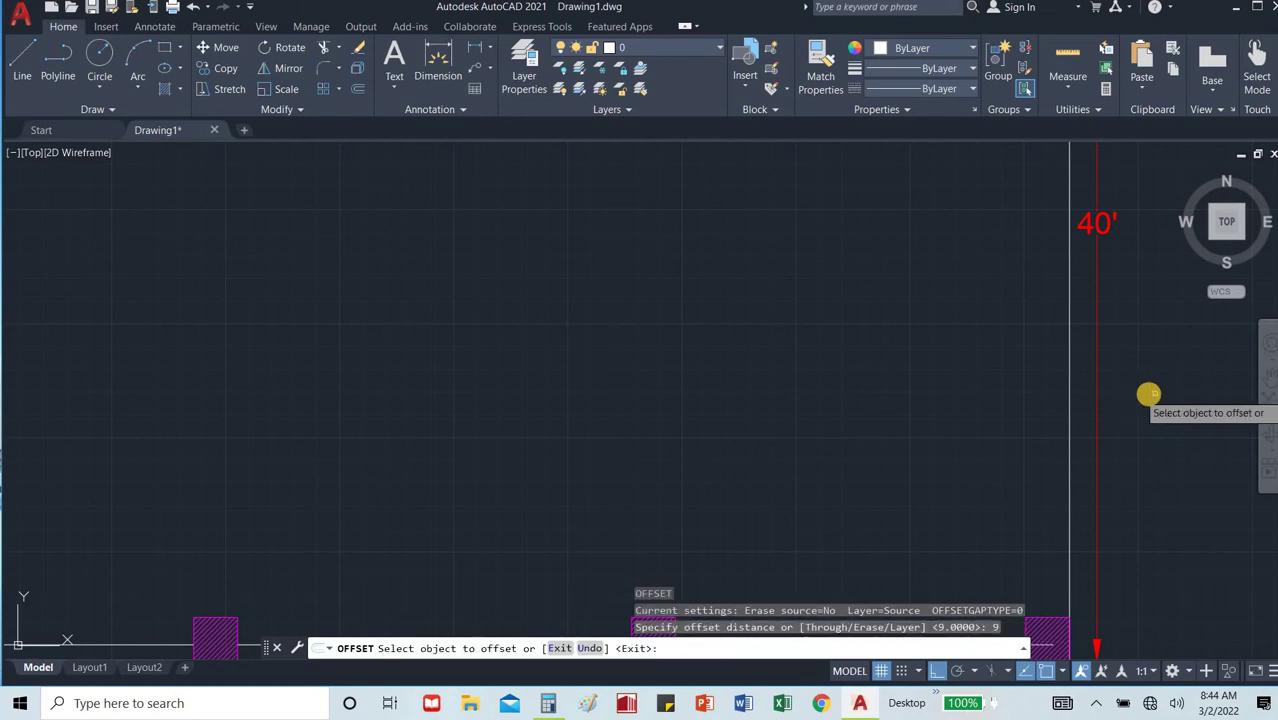
pyautogui.click(1069, 403)
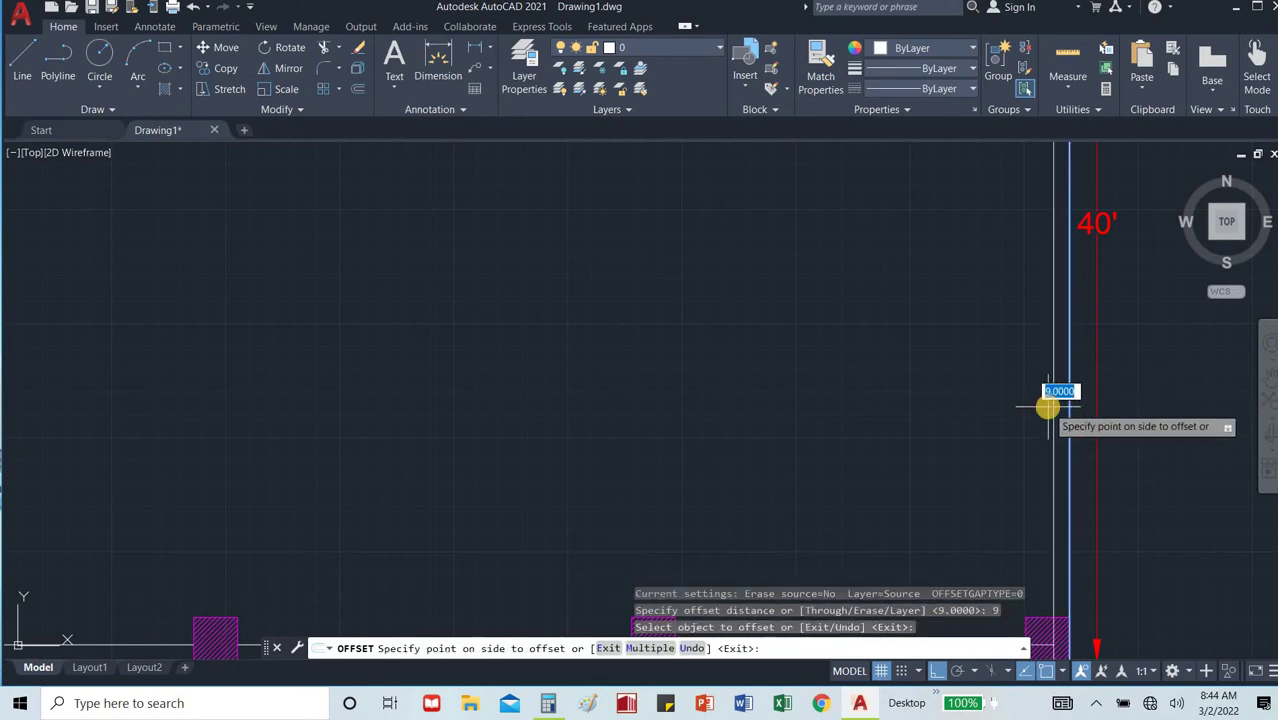
pyautogui.click(1047, 406)
pyautogui.press('Escape')
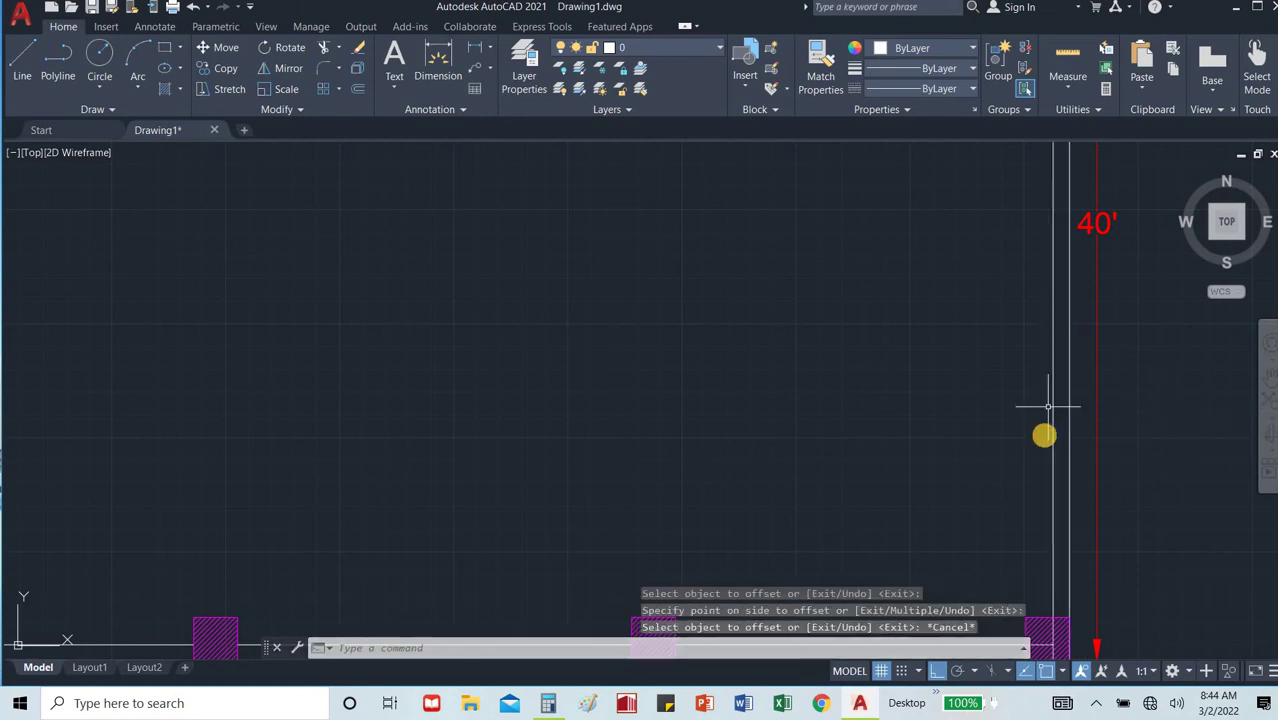
# Trim the inner lines of the right and bottom walls where they run inside the bottom-right column.
pyautogui.write('TR')
pyautogui.press('Return')
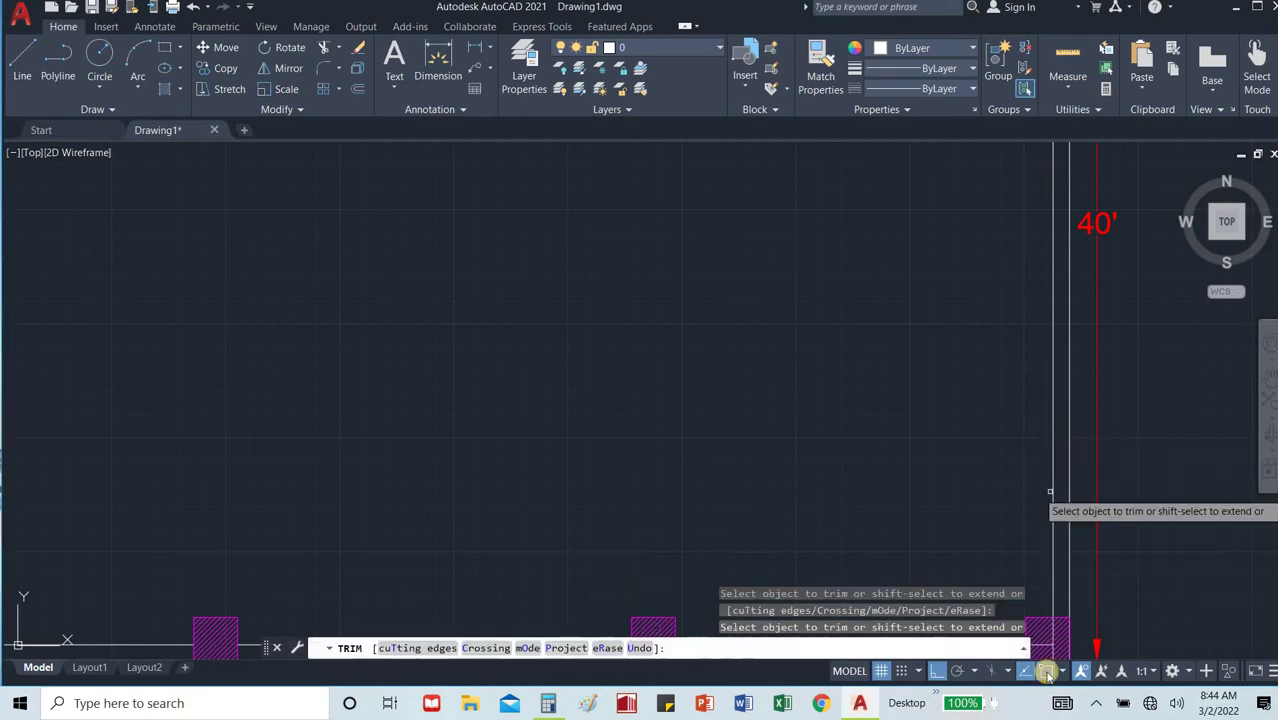
pyautogui.click(1047, 645)
pyautogui.scroll(5, 1079, 597)
pyautogui.scroll(5, 1079, 597)
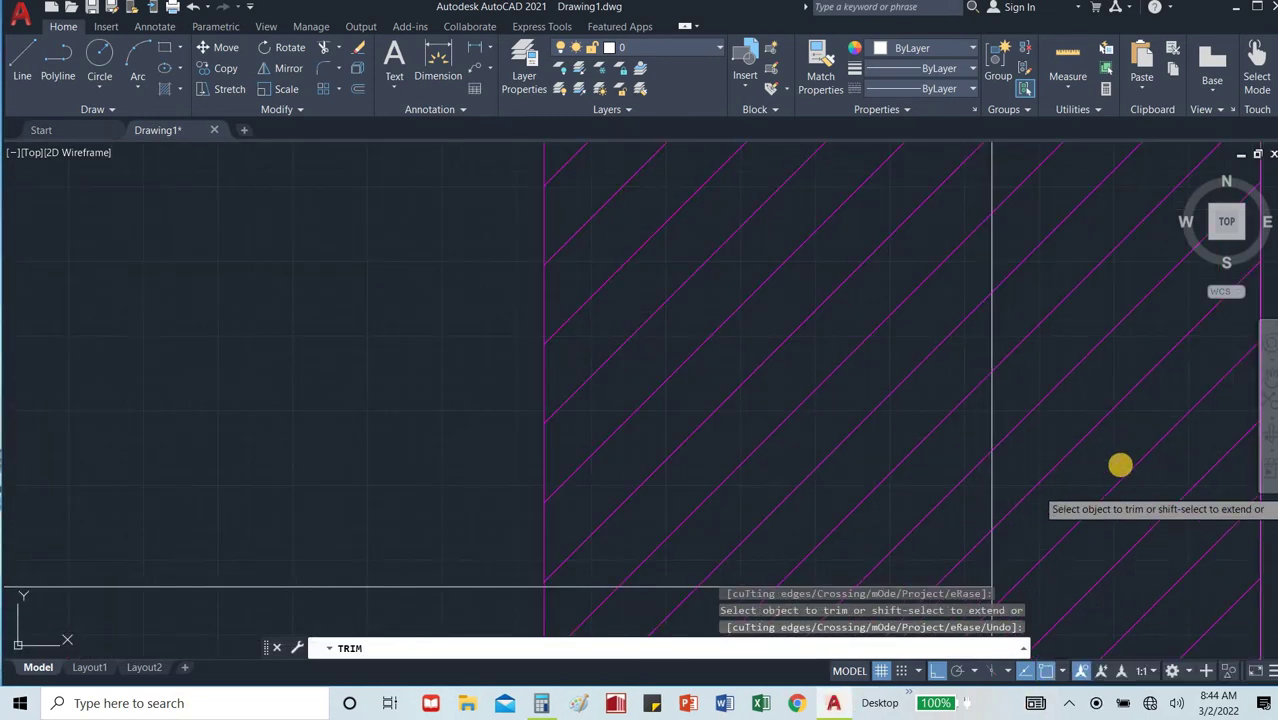
pyautogui.scroll(-5, 1121, 462)
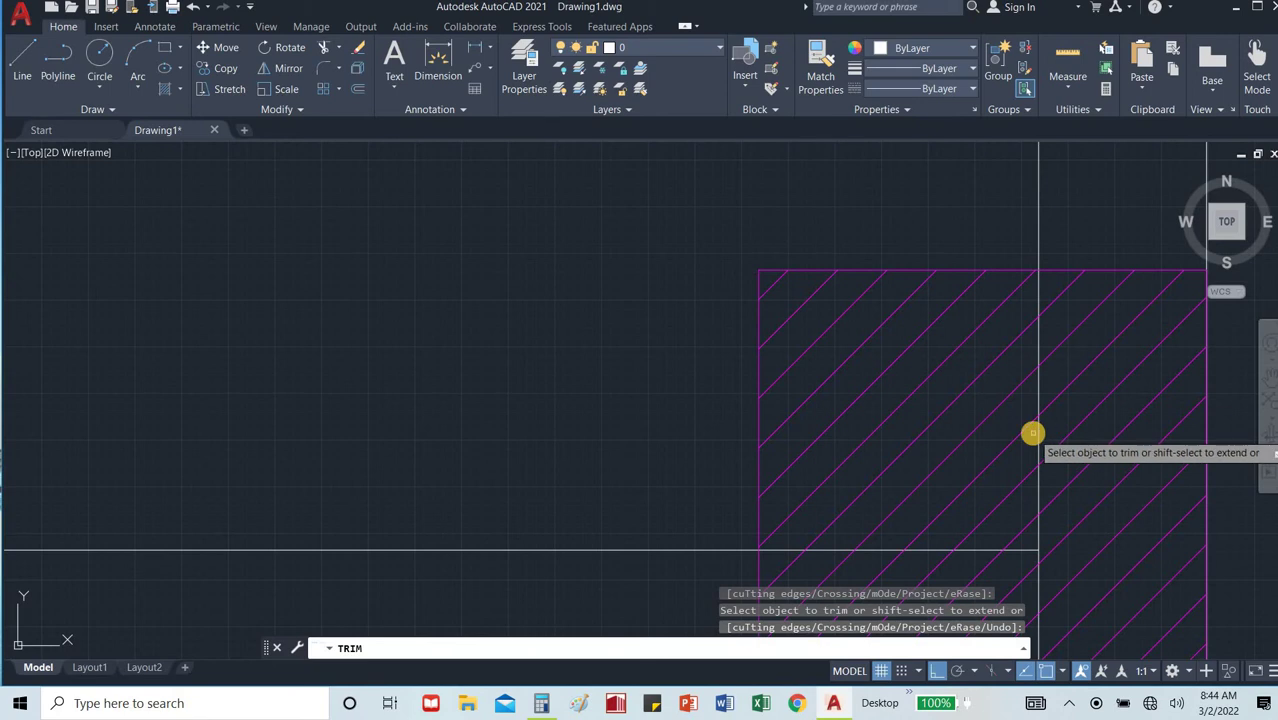
pyautogui.click(1040, 431)
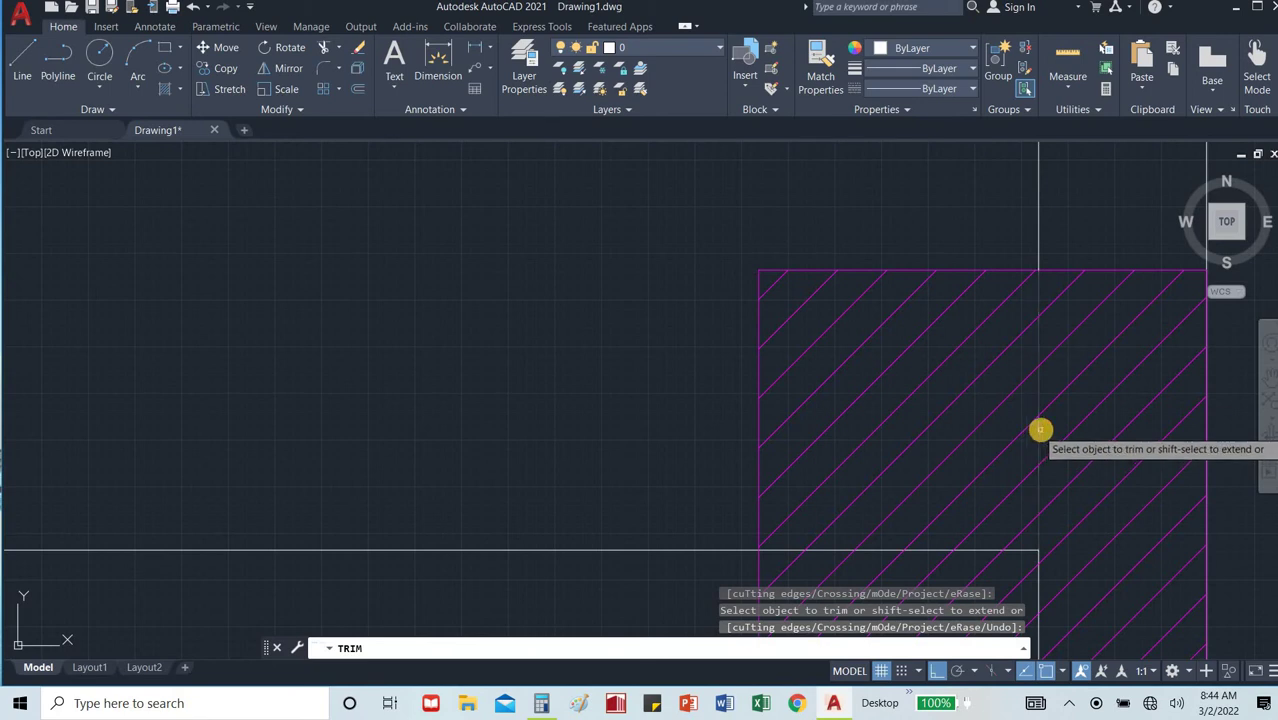
pyautogui.click(1021, 550)
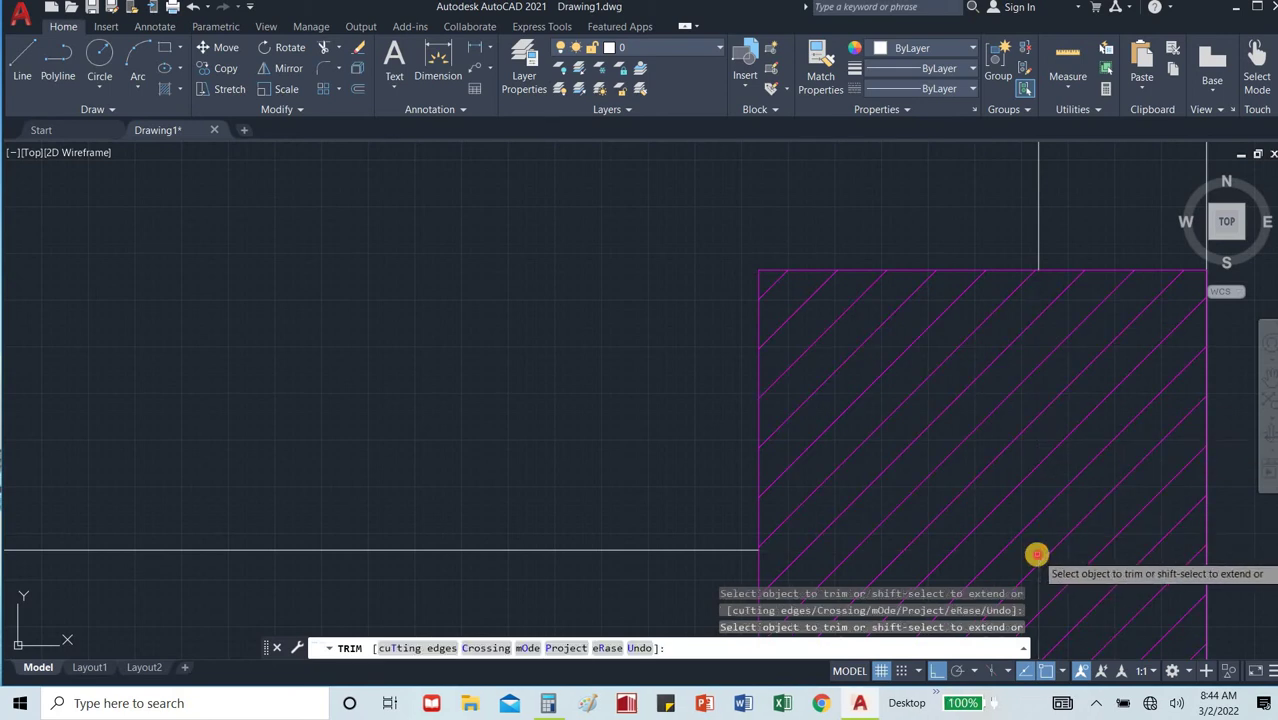
pyautogui.scroll(-4, 1036, 554)
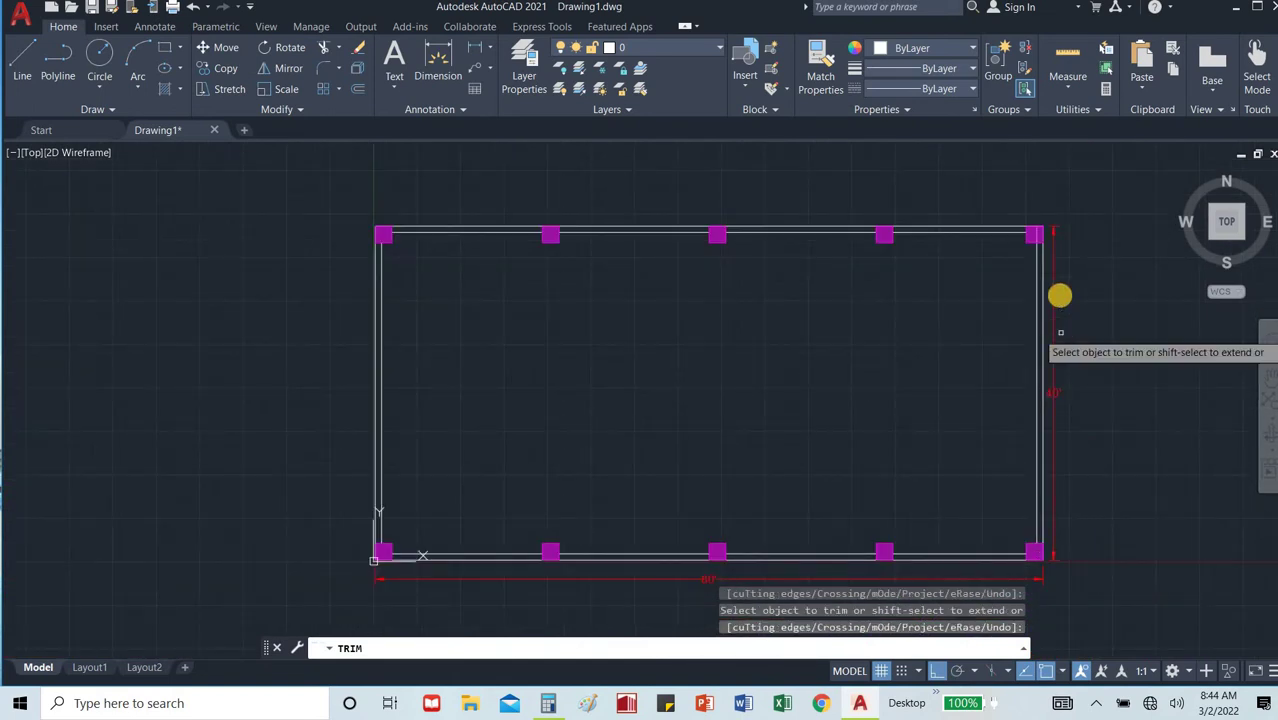
pyautogui.scroll(5, 1053, 222)
pyautogui.scroll(5, 1053, 222)
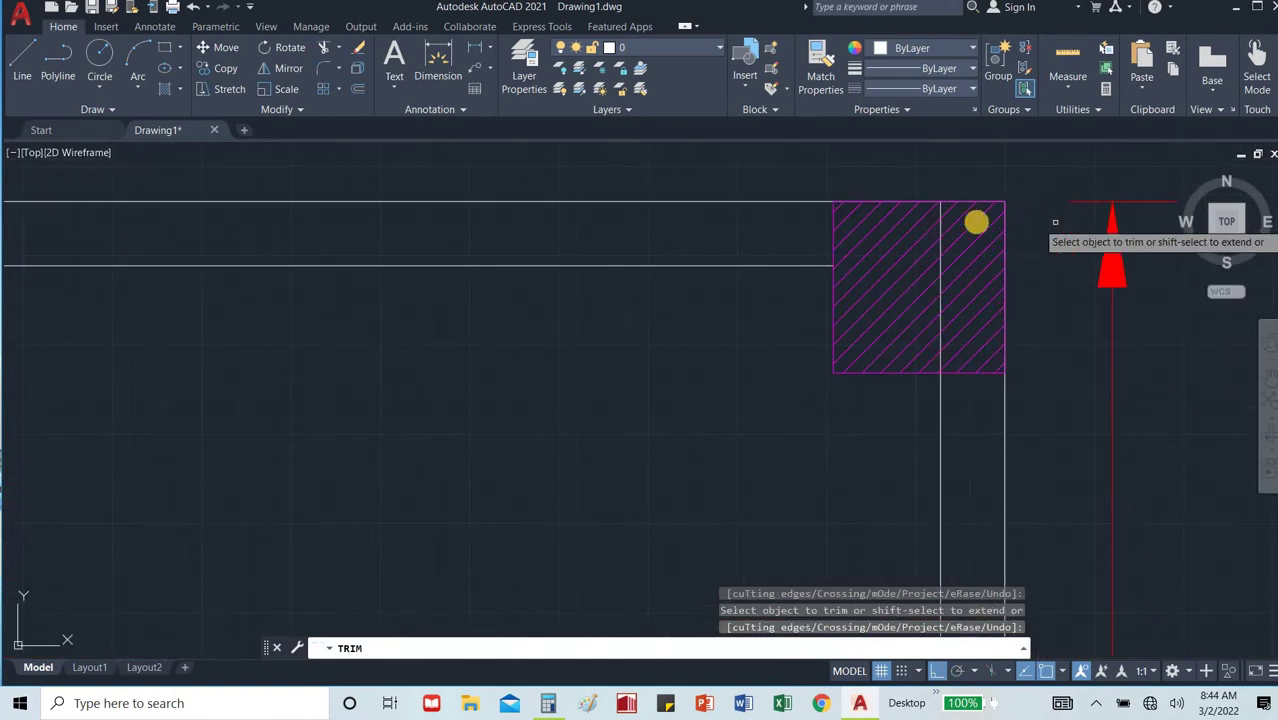
pyautogui.press('Escape')
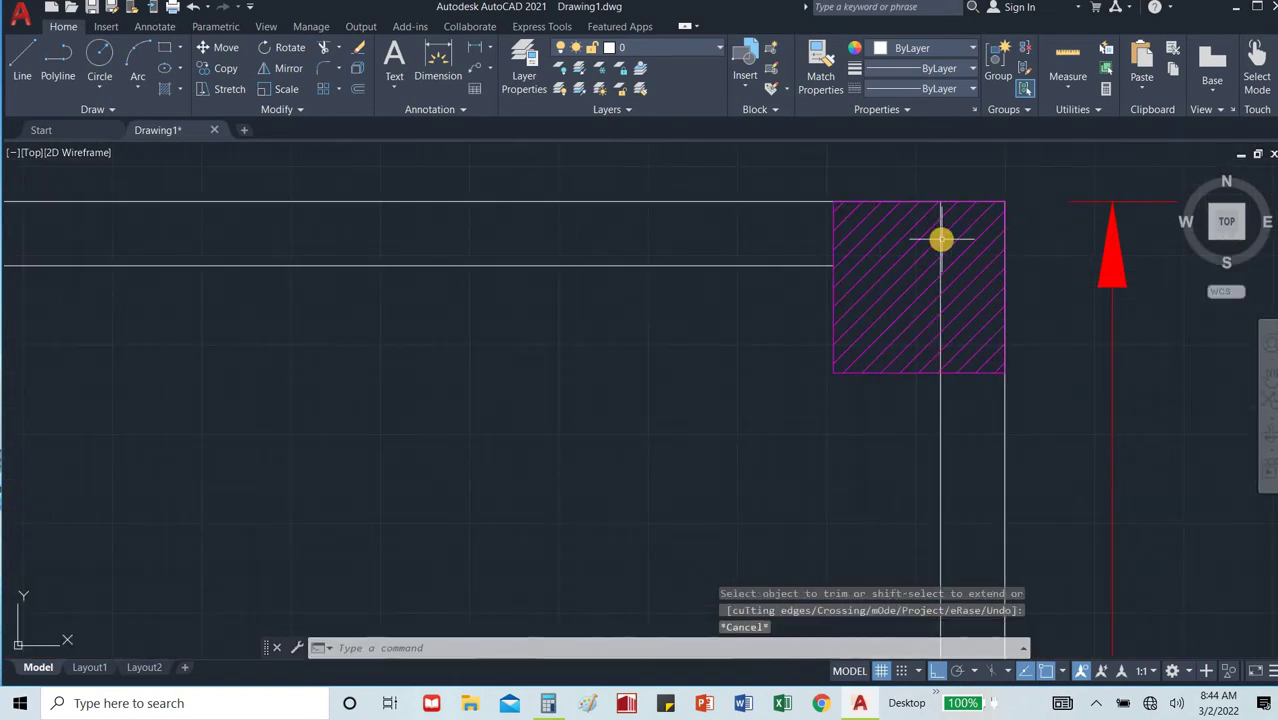
# Draw a horizontal line about 15.75 long from the top wall's inner line into the top-right column, crossing the right wall's inner line.
pyautogui.write('l')
pyautogui.press('Return')
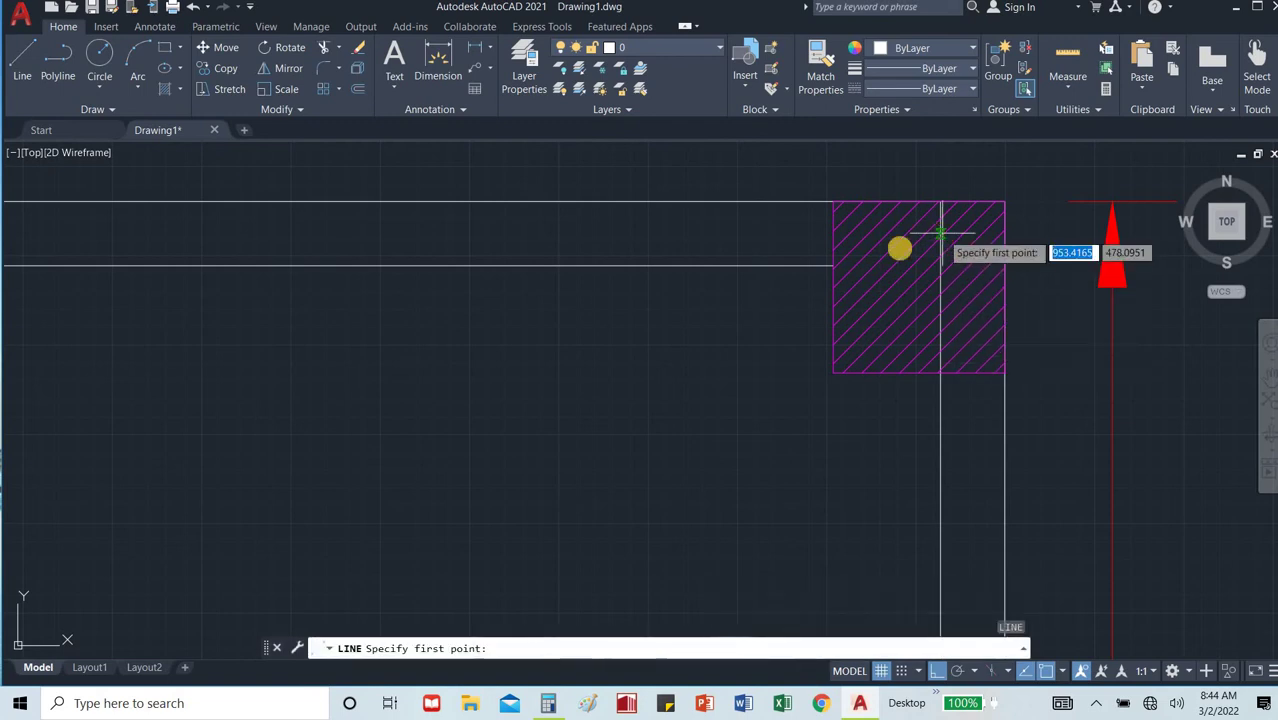
pyautogui.scroll(5, 830, 269)
pyautogui.click(830, 257)
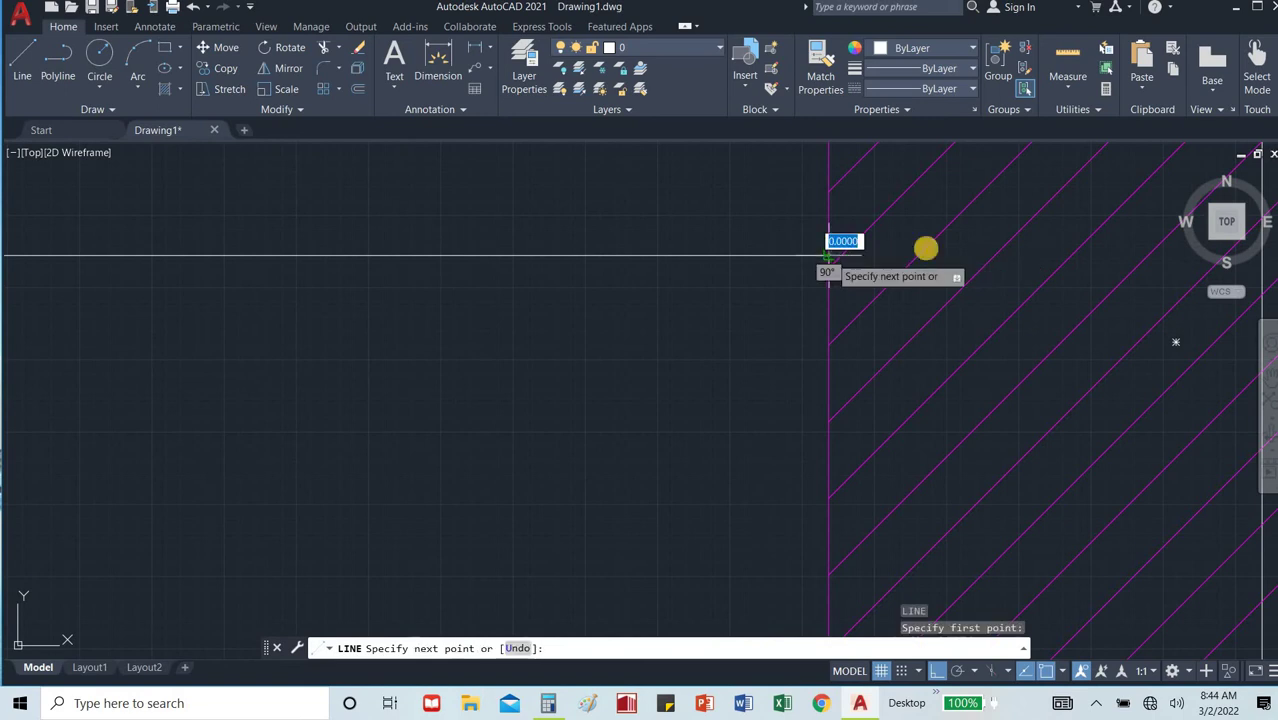
pyautogui.scroll(-5, 1087, 260)
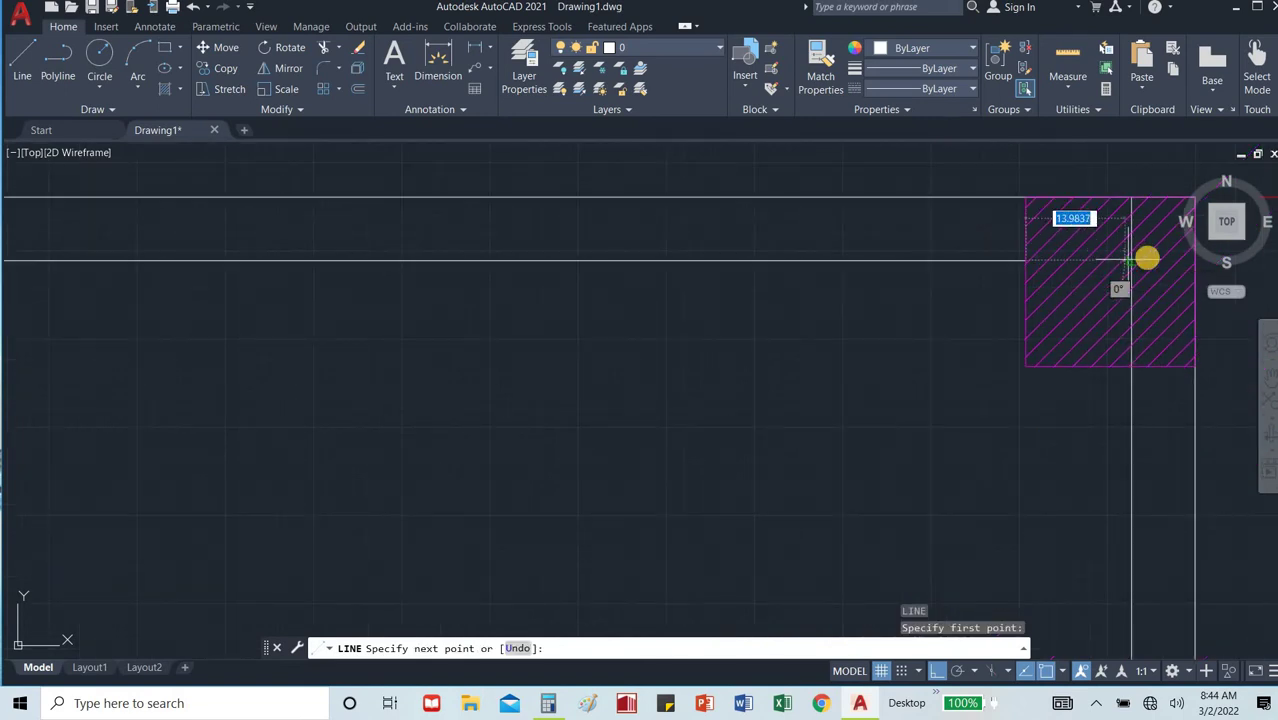
pyautogui.scroll(4, 1138, 258)
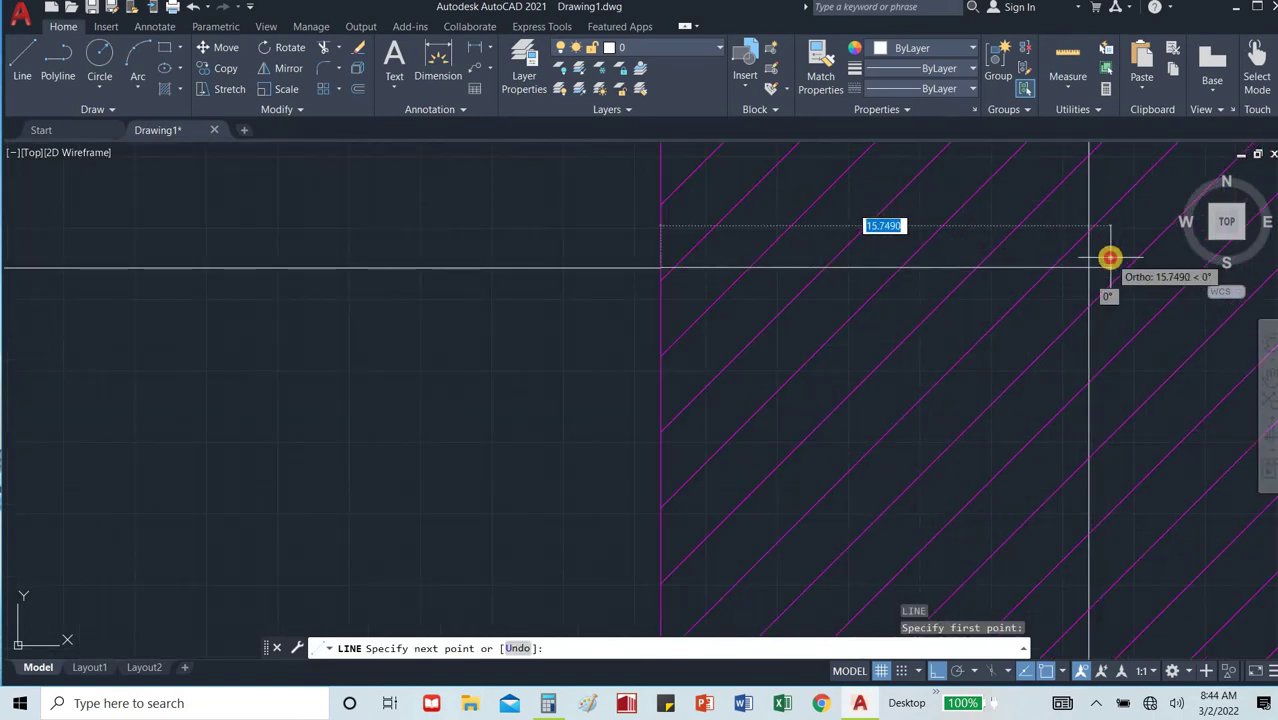
pyautogui.click(1110, 258)
pyautogui.press('Escape')
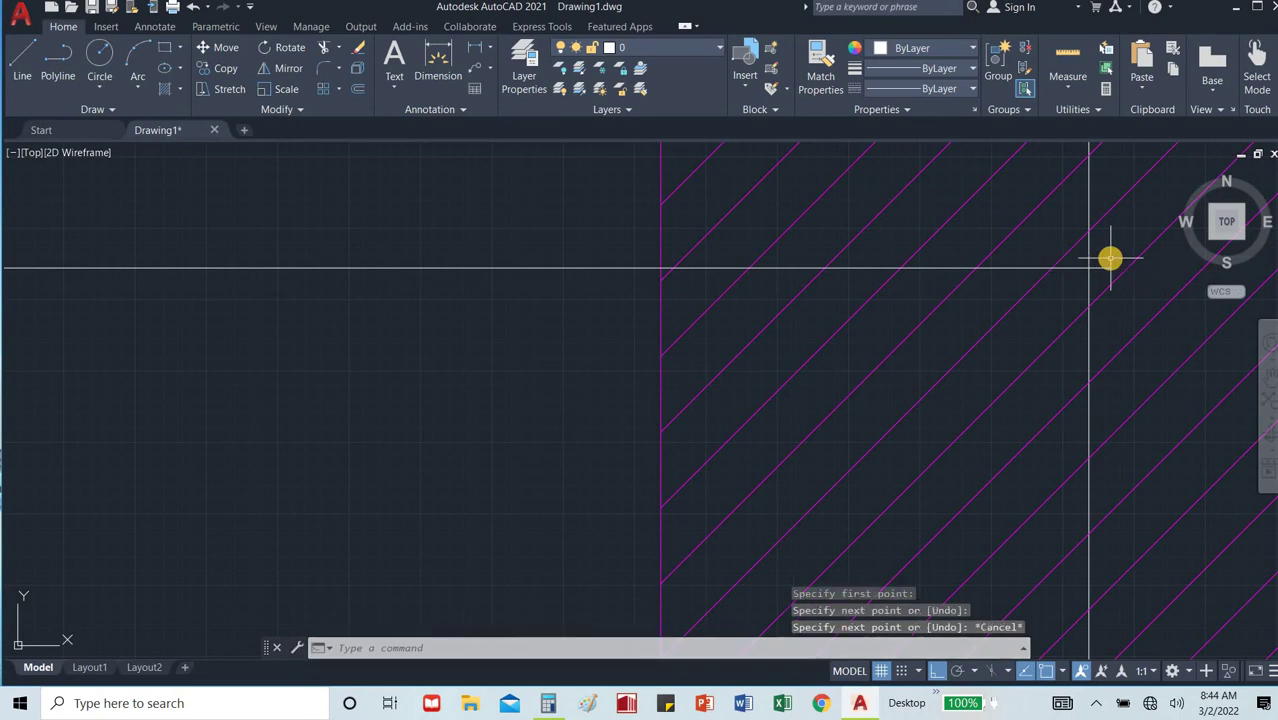
# Try to trim the right wall's inner line above the added horizontal line in the top-right column.
pyautogui.write('tr')
pyautogui.press('Return')
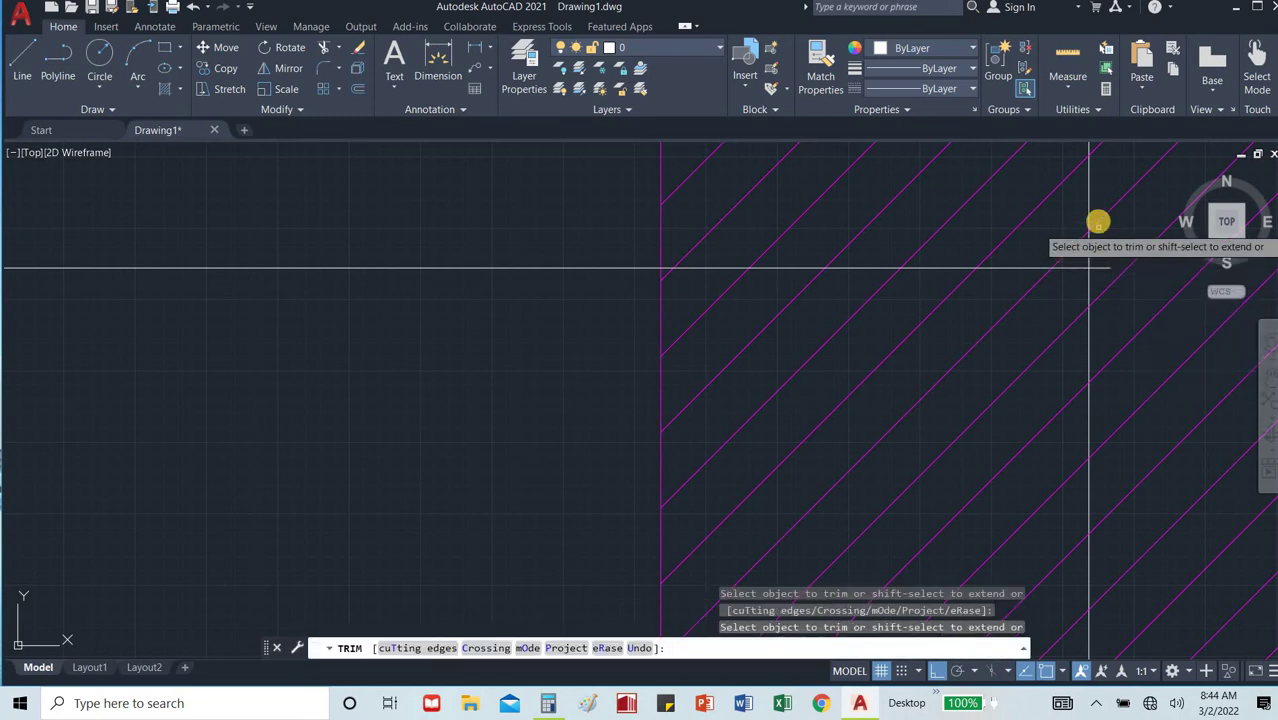
pyautogui.click(1087, 240)
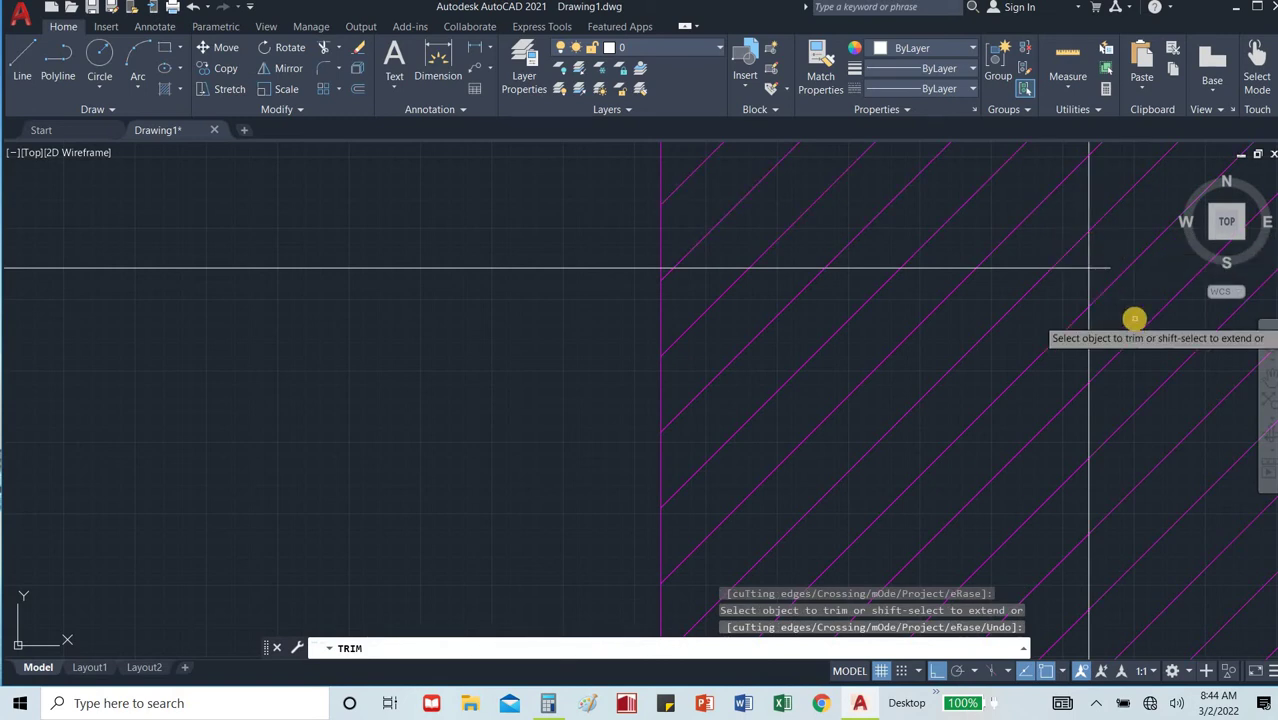
# Undo the last trim and the horizontal line added across the top-right column.
pyautogui.hotkey('ctrl', 'z')
pyautogui.hotkey('ctrl', 'z')
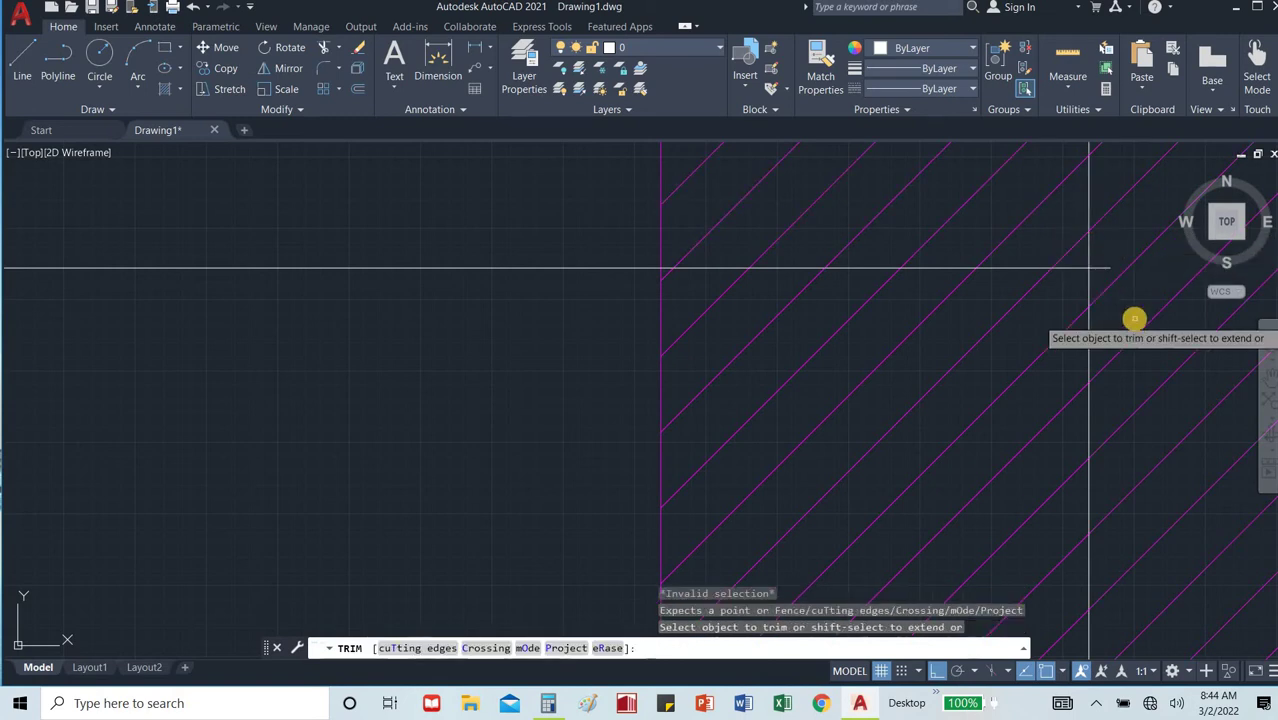
pyautogui.press('Escape')
pyautogui.hotkey('ctrl', 'z')
pyautogui.hotkey('ctrl', 'z')
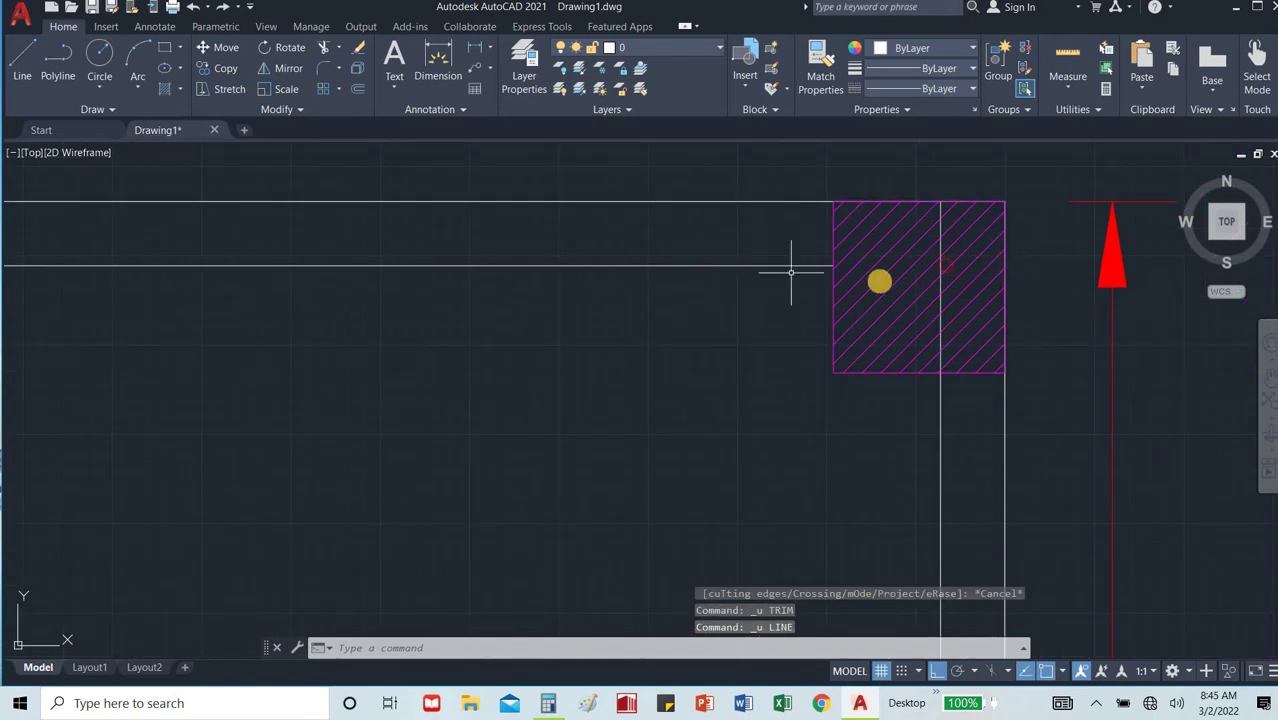
pyautogui.press('Escape')
pyautogui.scroll(4, 900, 280)
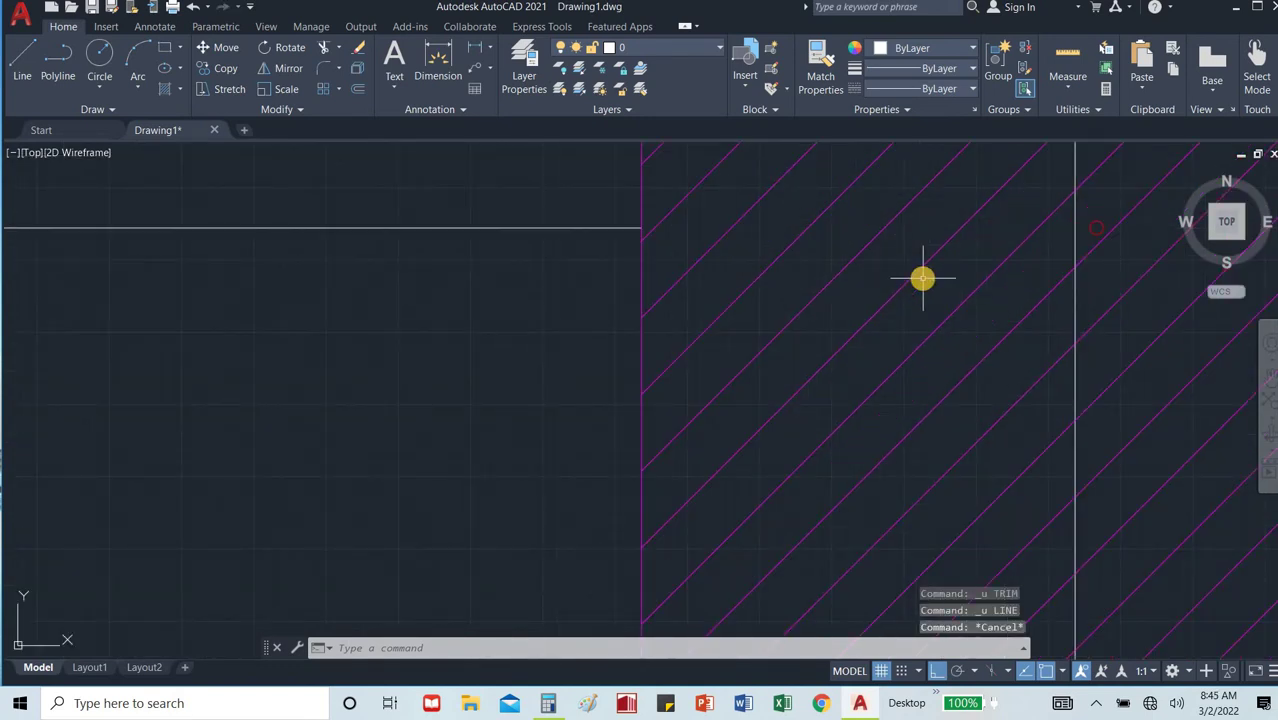
pyautogui.scroll(-4, 922, 279)
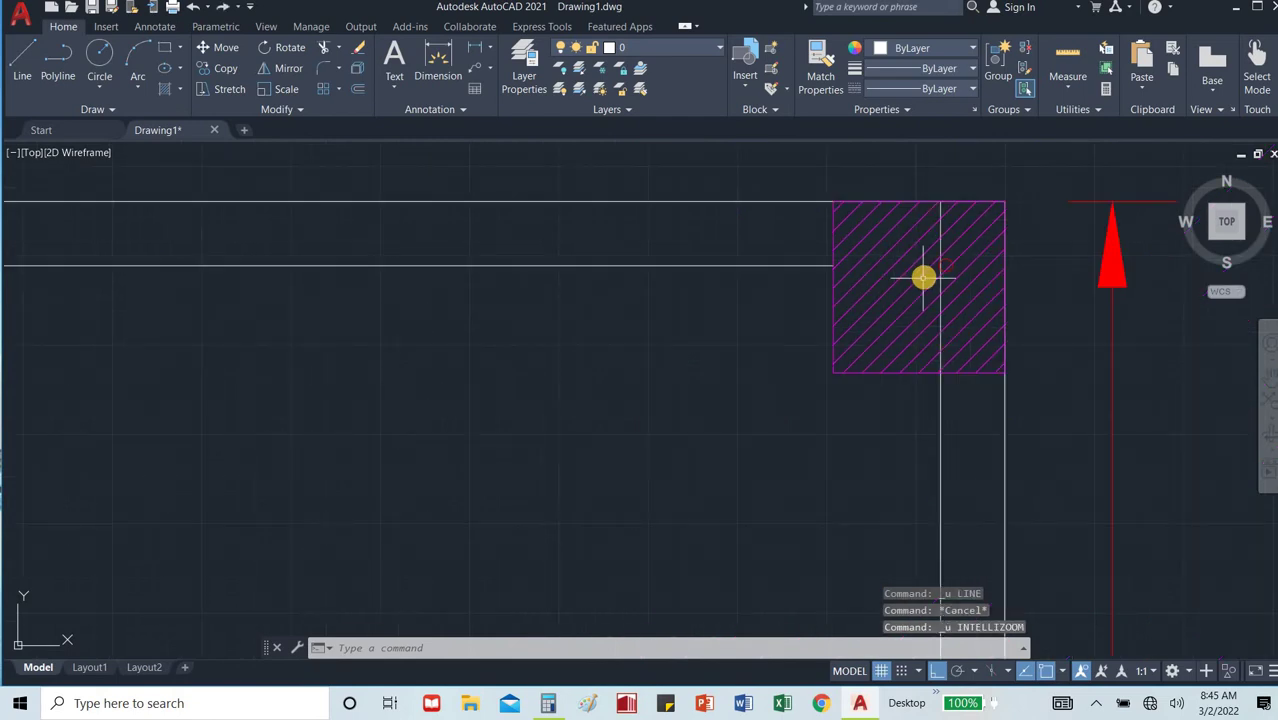
# Trim the right wall's inner line where it runs inside the top-right column.
pyautogui.write('t')
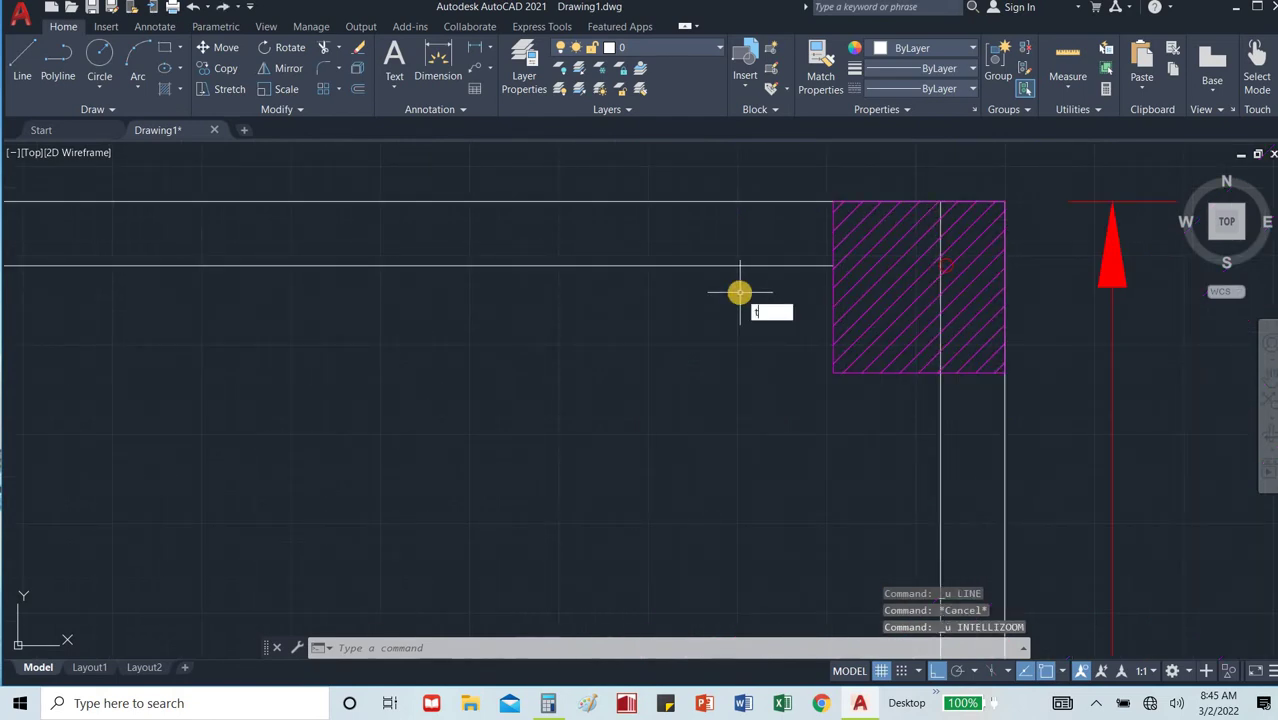
pyautogui.write('r')
pyautogui.press('Return')
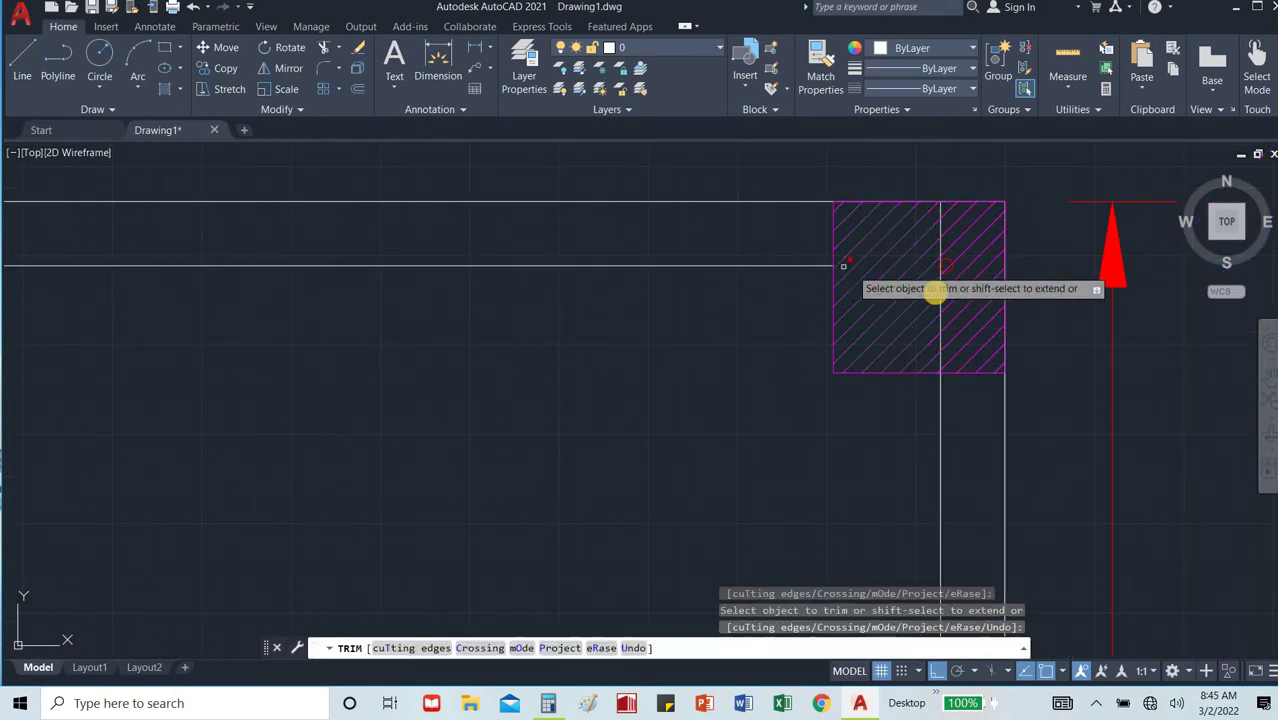
pyautogui.click(939, 282)
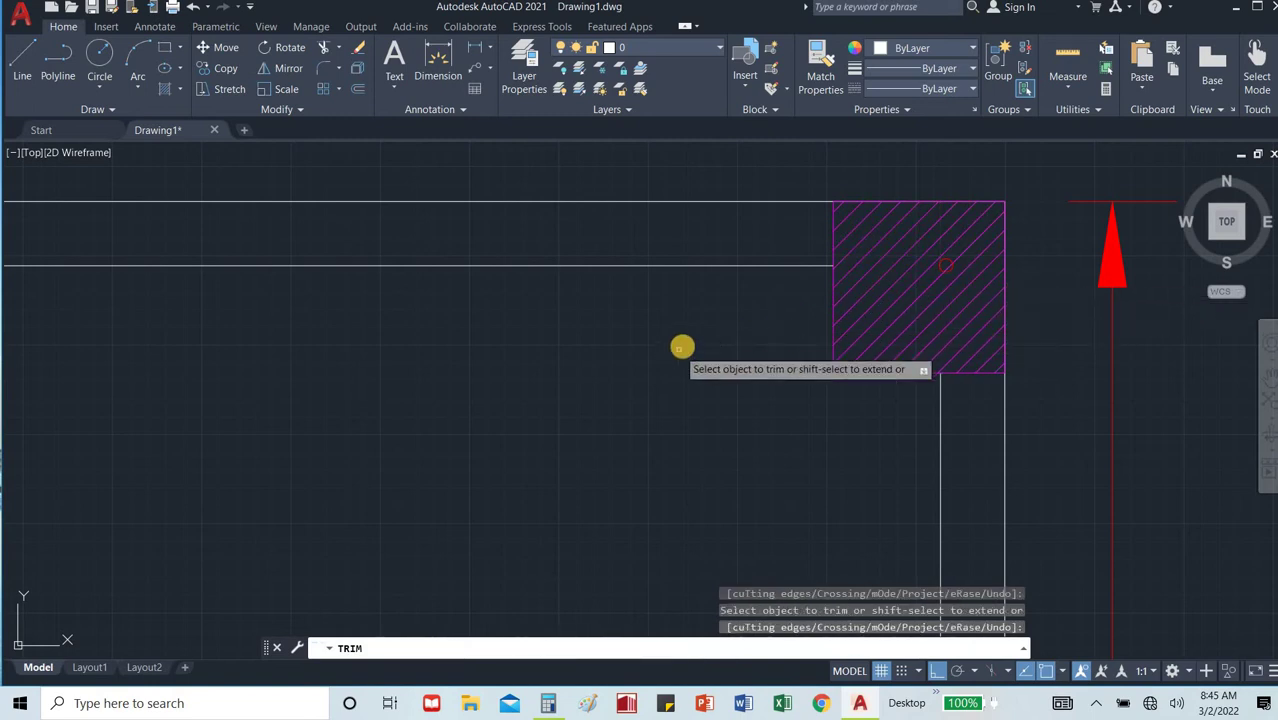
pyautogui.press('Escape')
pyautogui.scroll(-4, 681, 347)
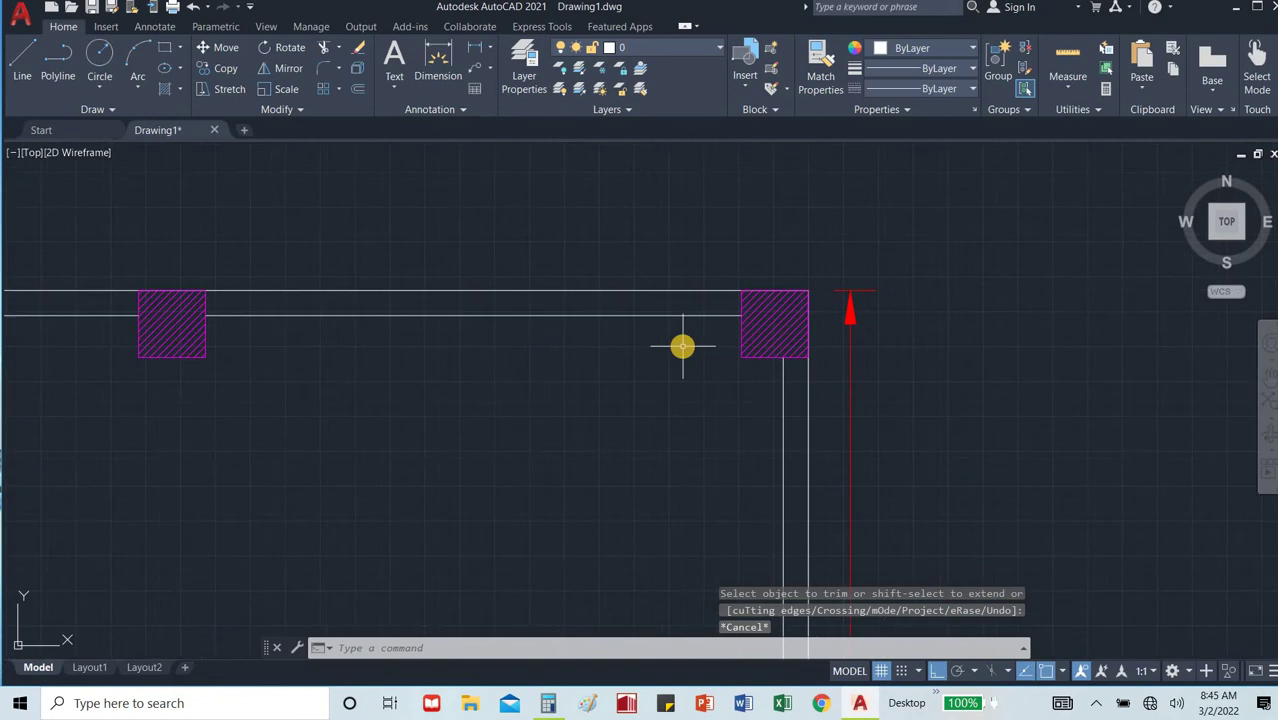
pyautogui.scroll(-2, 683, 343)
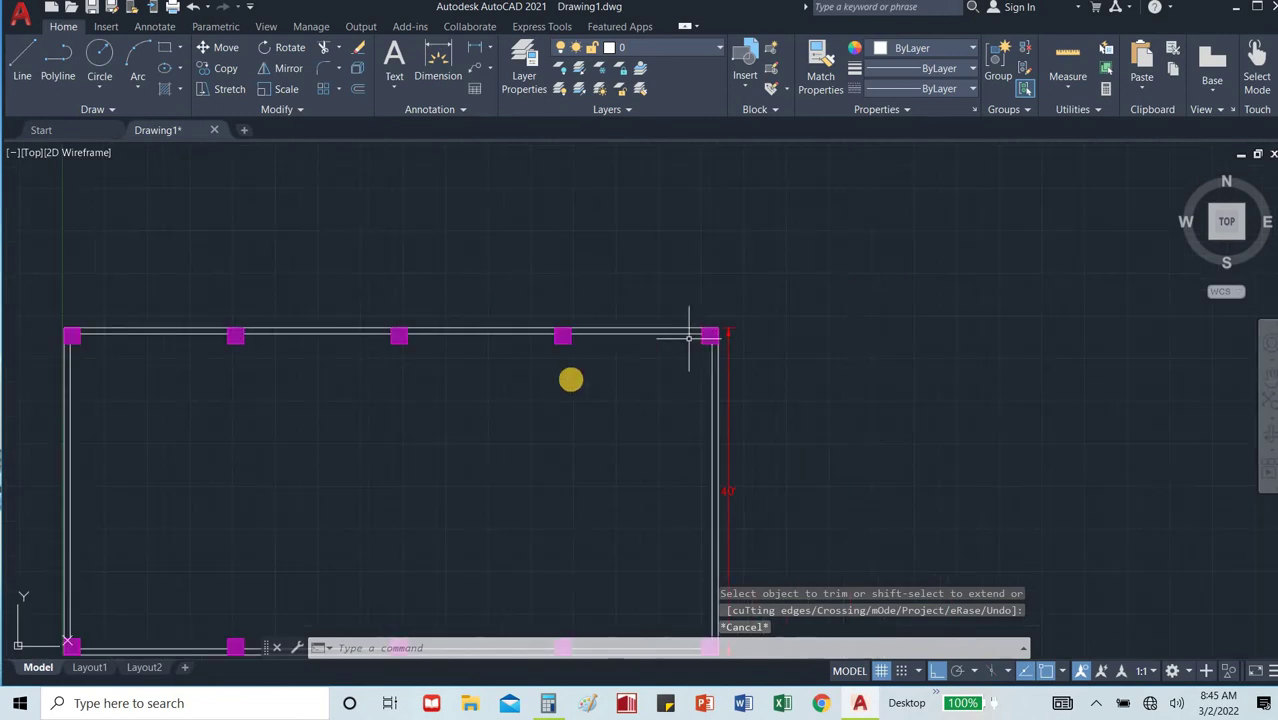
pyautogui.scroll(-2, 530, 400)
pyautogui.scroll(4, 380, 495)
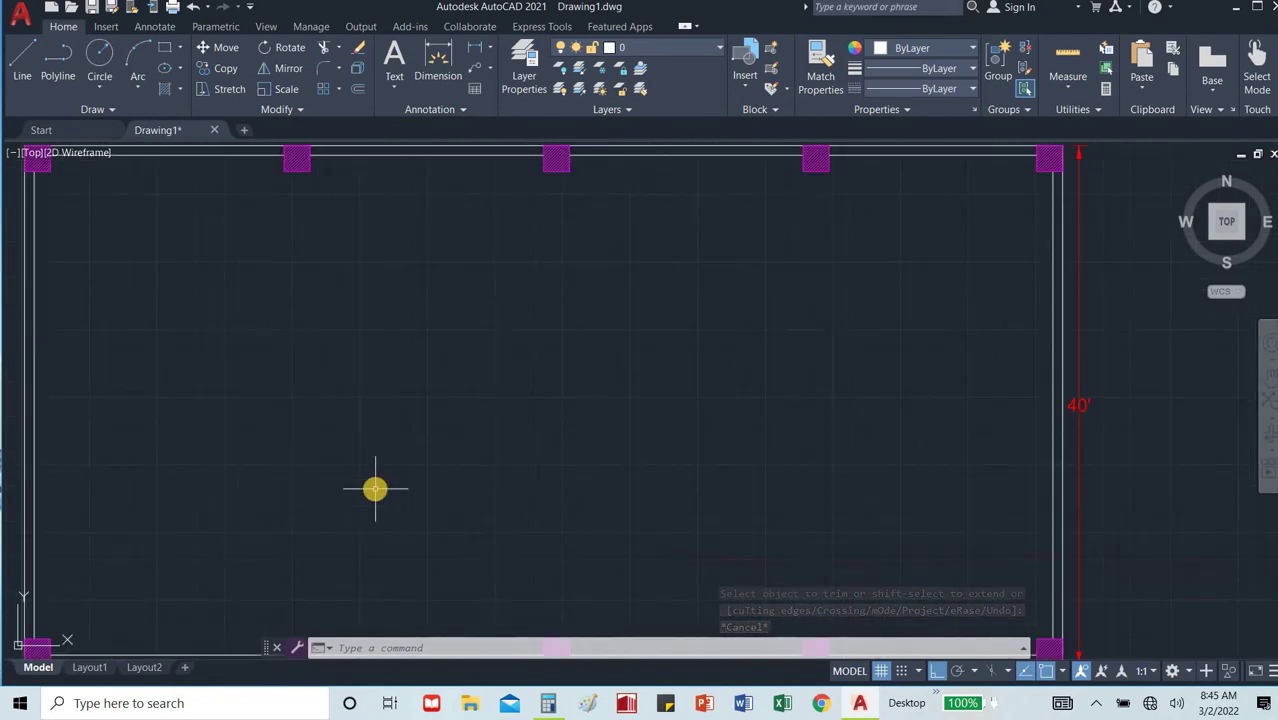
pyautogui.scroll(-2, 500, 460)
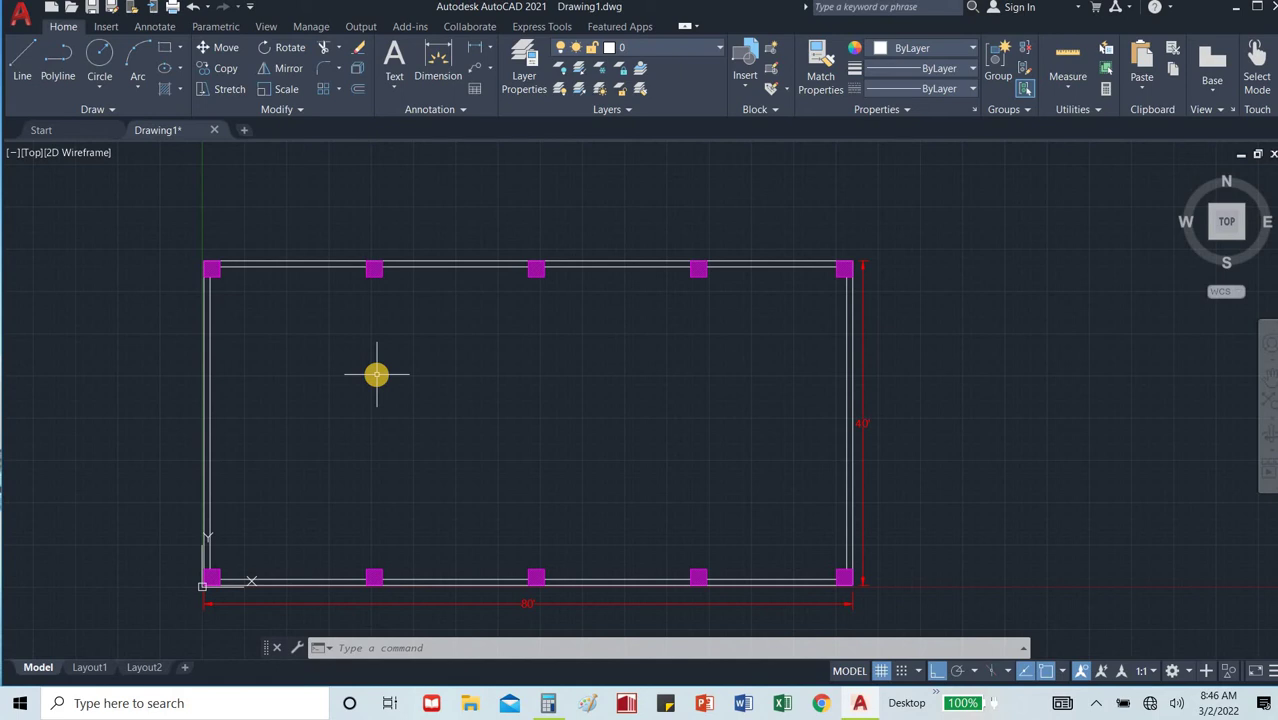
pyautogui.write('rect')
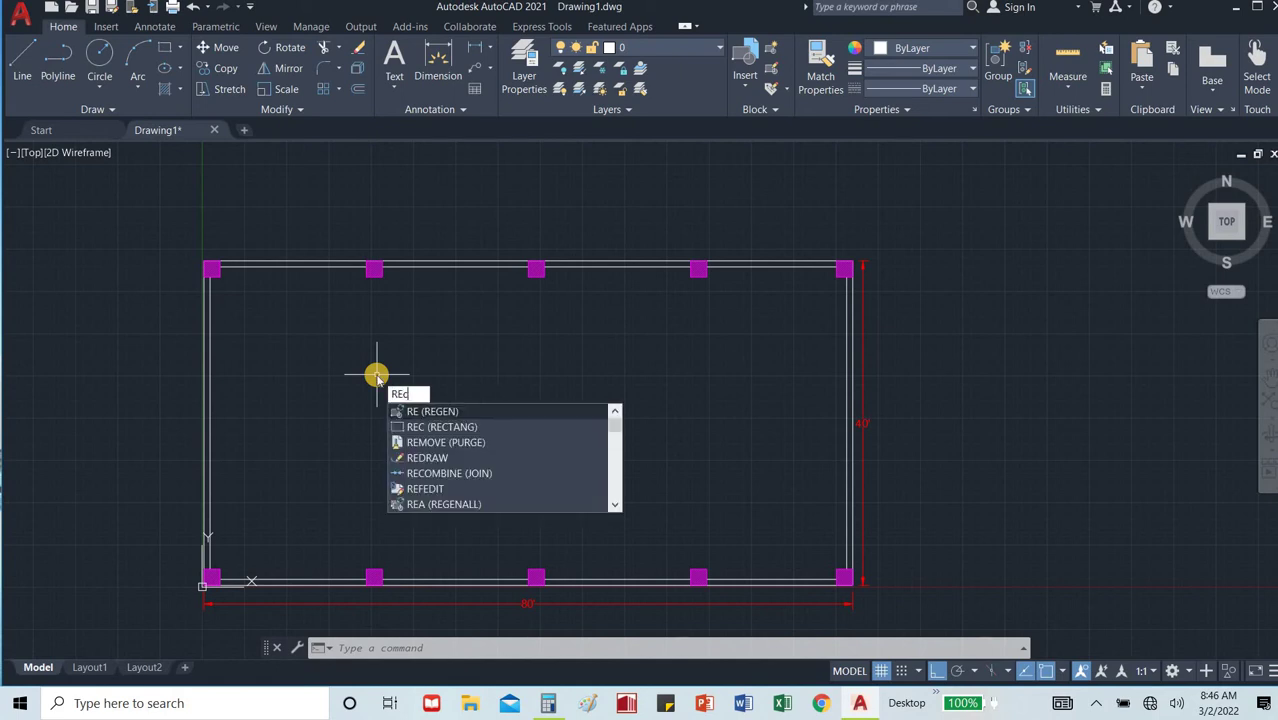
pyautogui.press('Return')
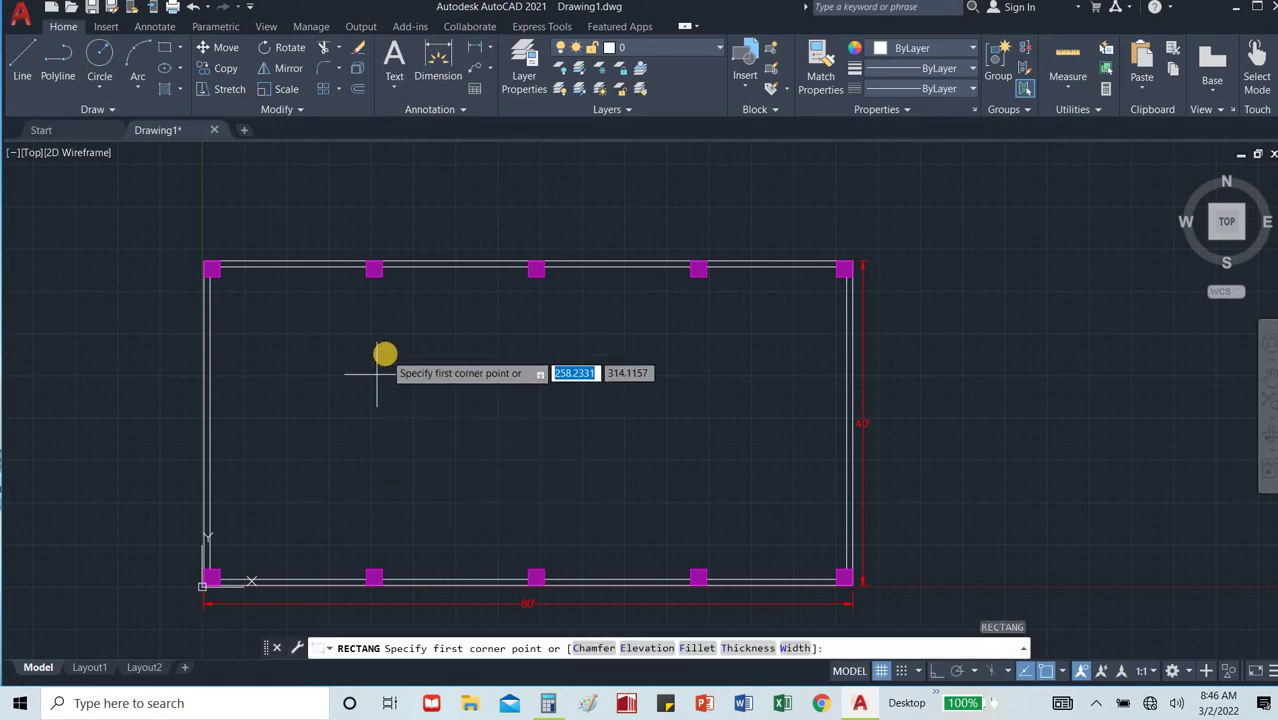
pyautogui.press('Escape')
# Draw a vertical line from the bottom-edge midpoint of the second top column to the top-edge midpoint of the column below.
pyautogui.scroll(5, 364, 279)
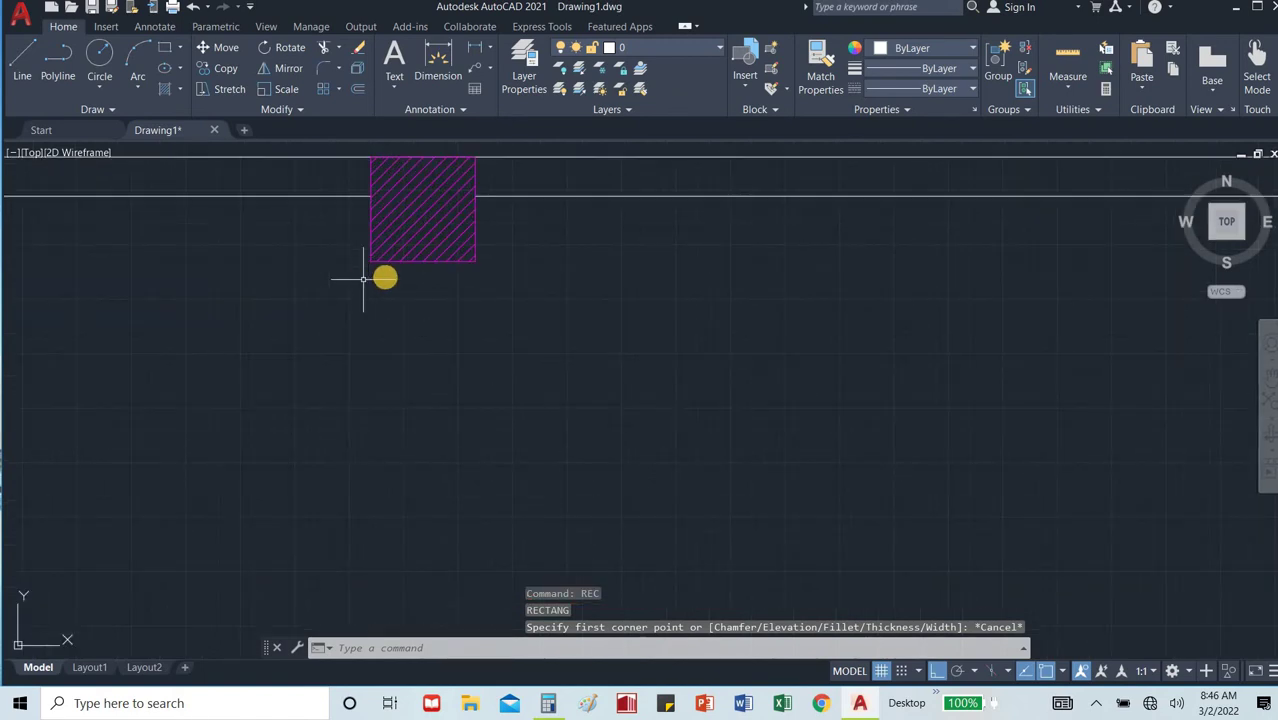
pyautogui.write('l')
pyautogui.press('Return')
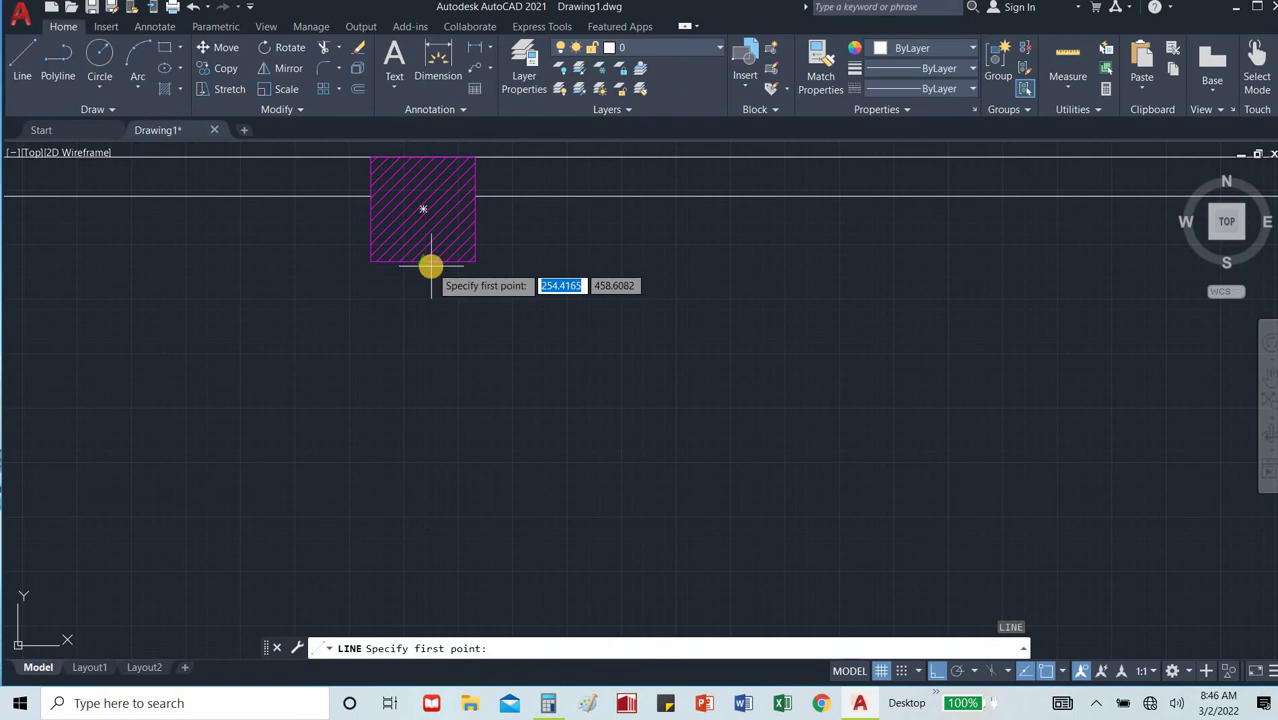
pyautogui.click(431, 265)
pyautogui.scroll(-8, 431, 298)
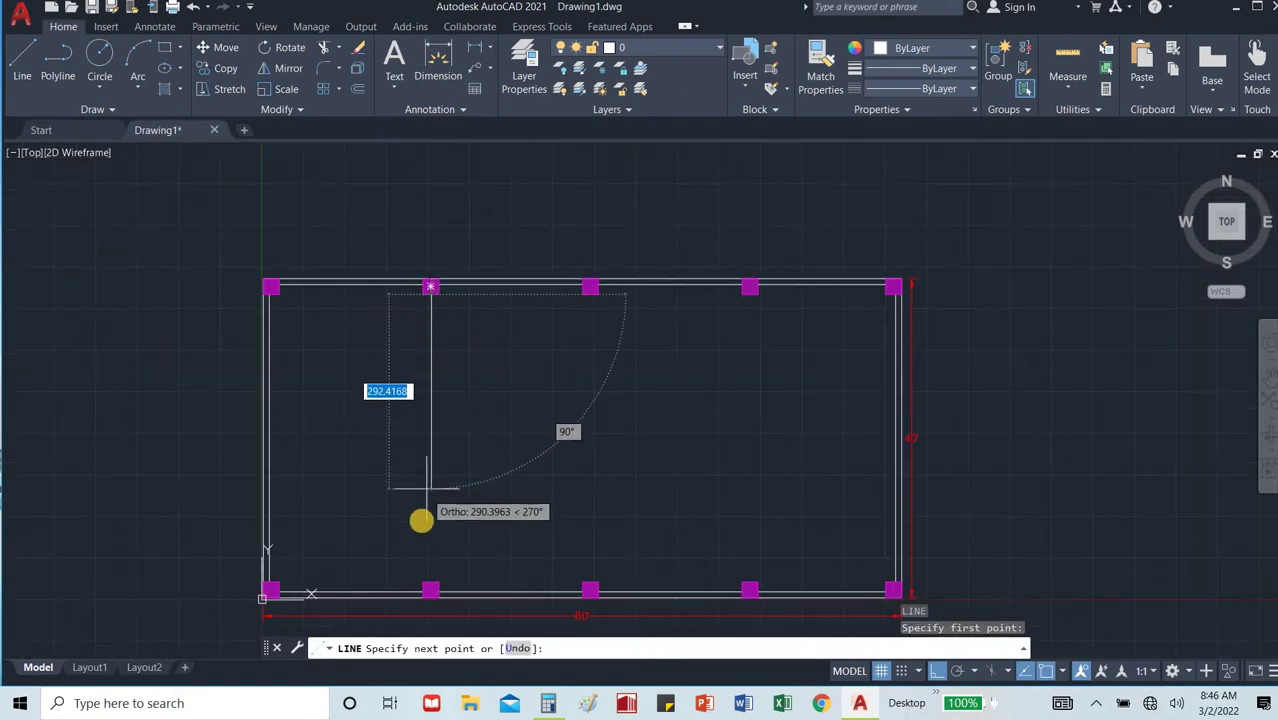
pyautogui.scroll(5, 433, 585)
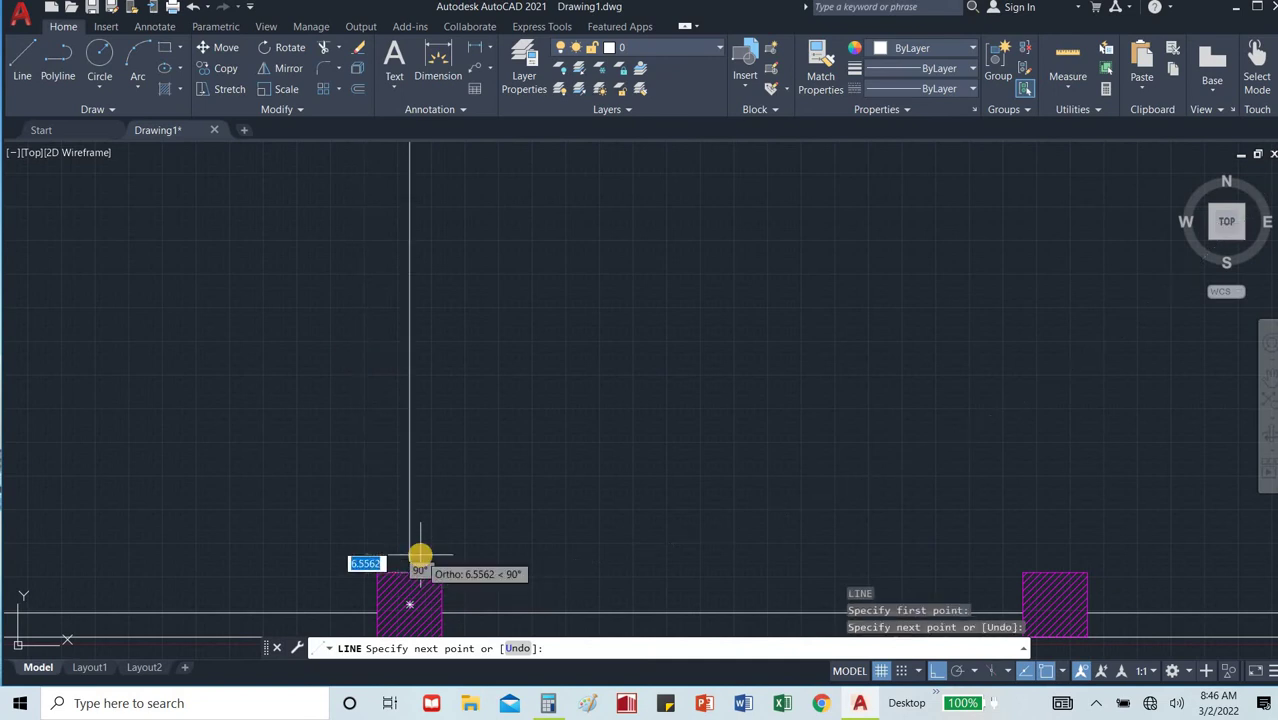
pyautogui.press('Escape')
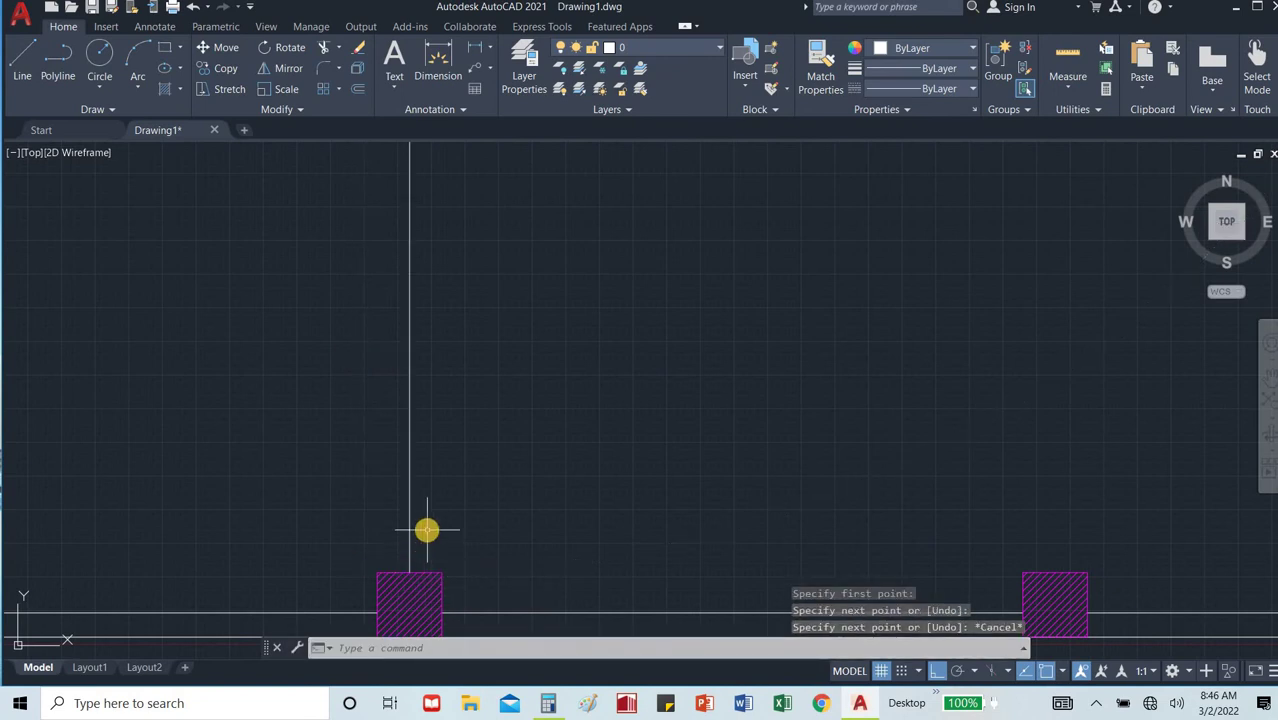
# Offset the vertical line between the second pair of columns by 7.5 to both sides.
pyautogui.write('o')
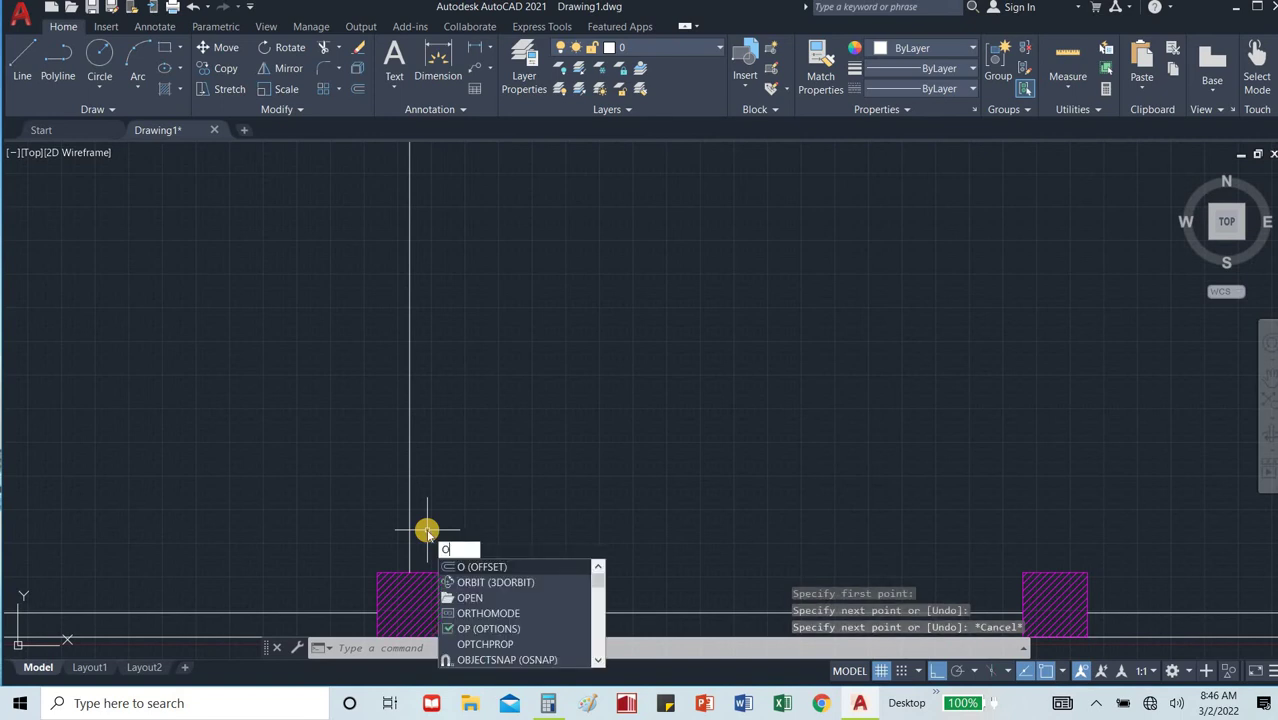
pyautogui.press('Return')
pyautogui.write('7.5')
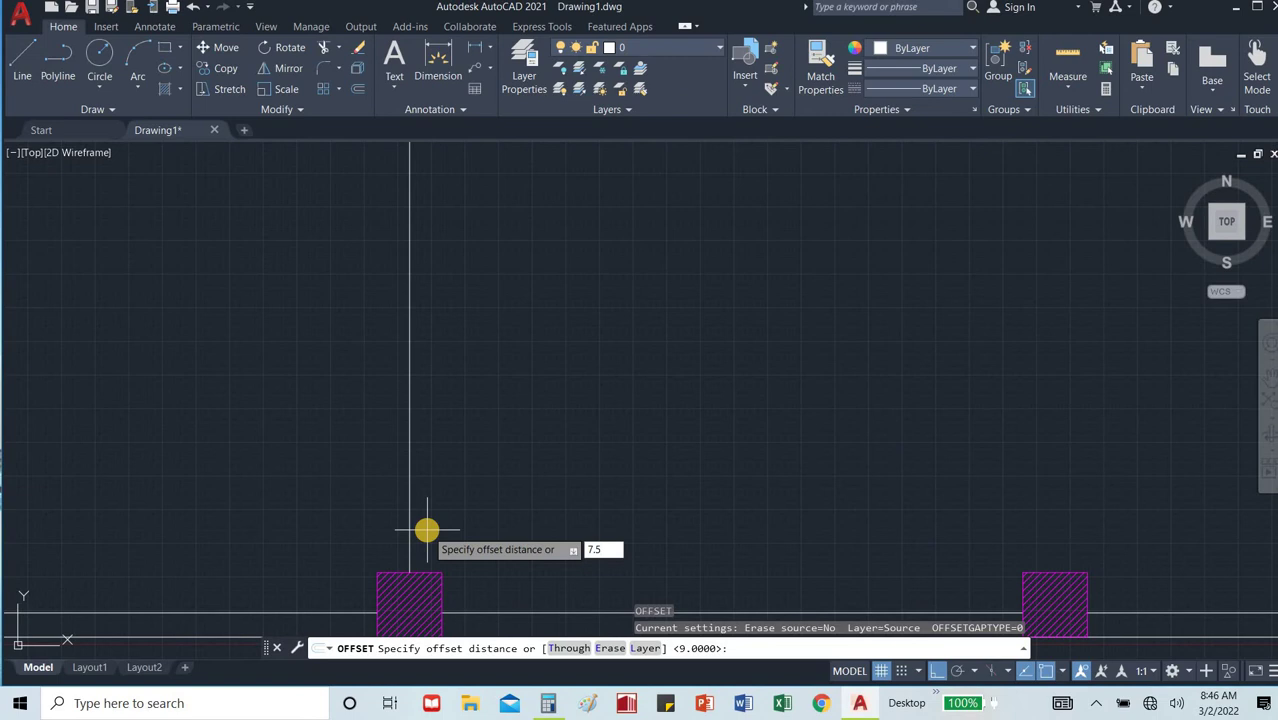
pyautogui.press('Return')
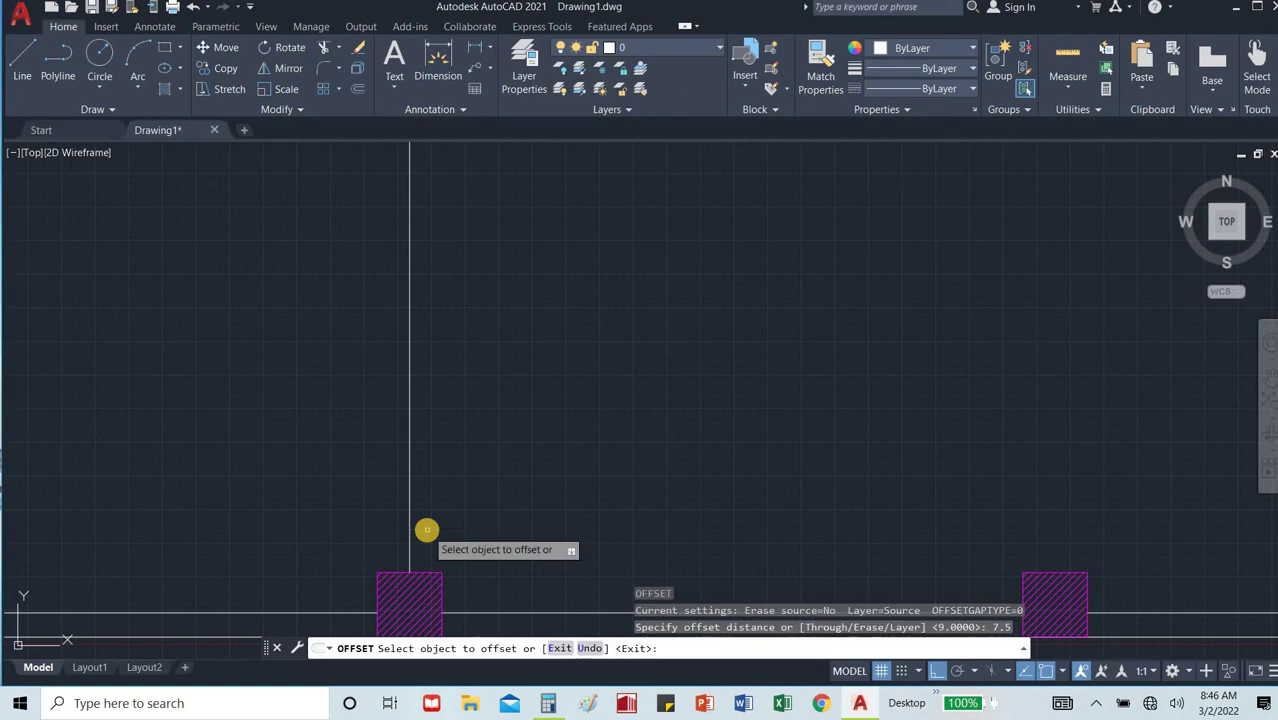
pyautogui.click(409, 477)
pyautogui.click(419, 480)
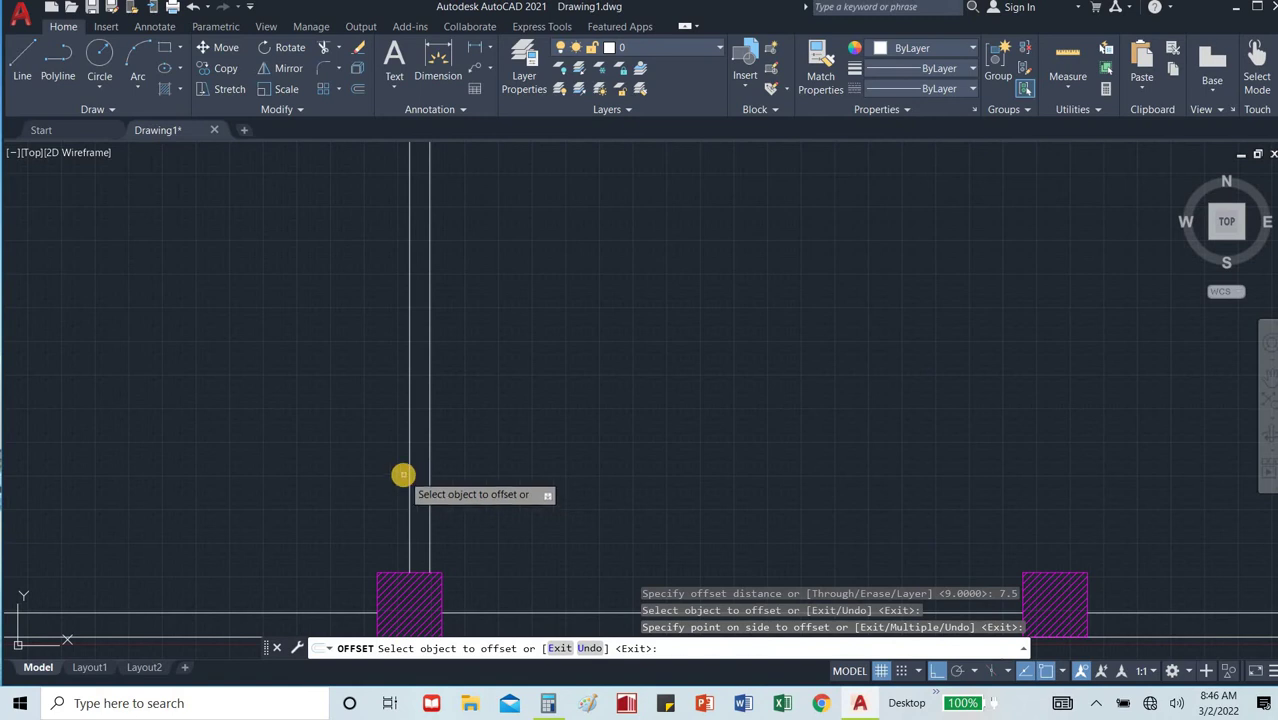
pyautogui.click(384, 466)
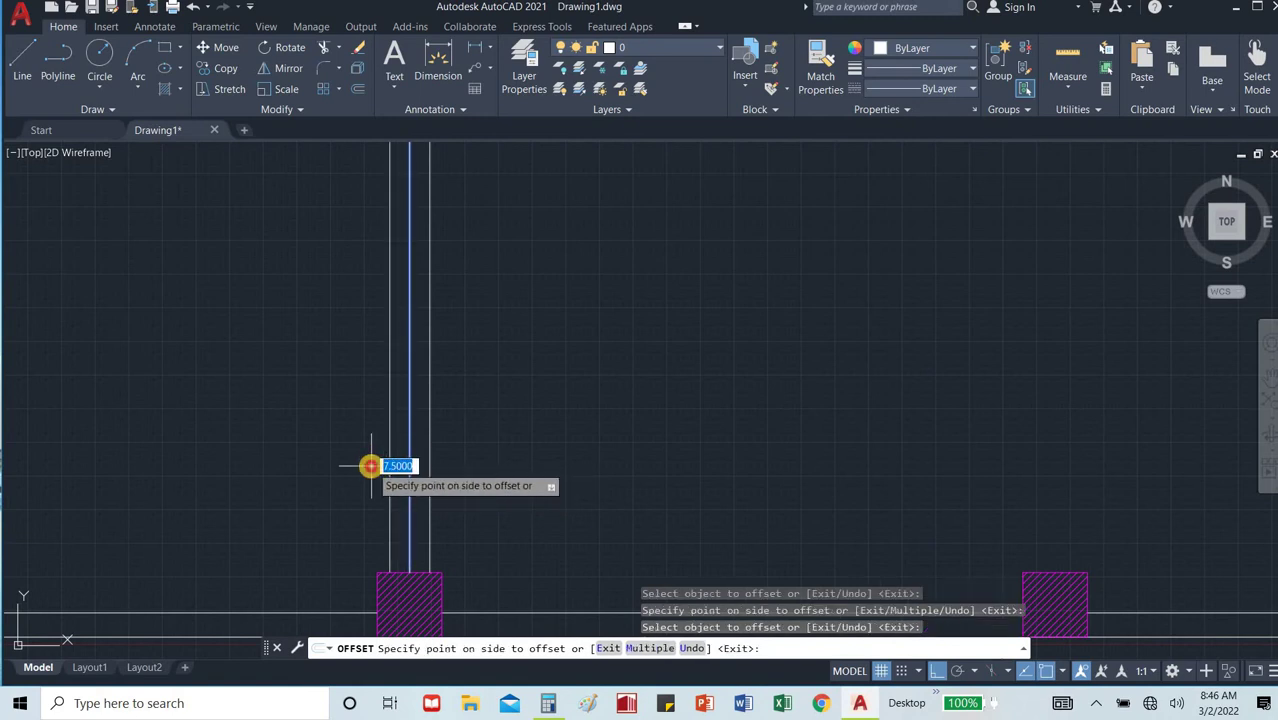
pyautogui.press('Escape')
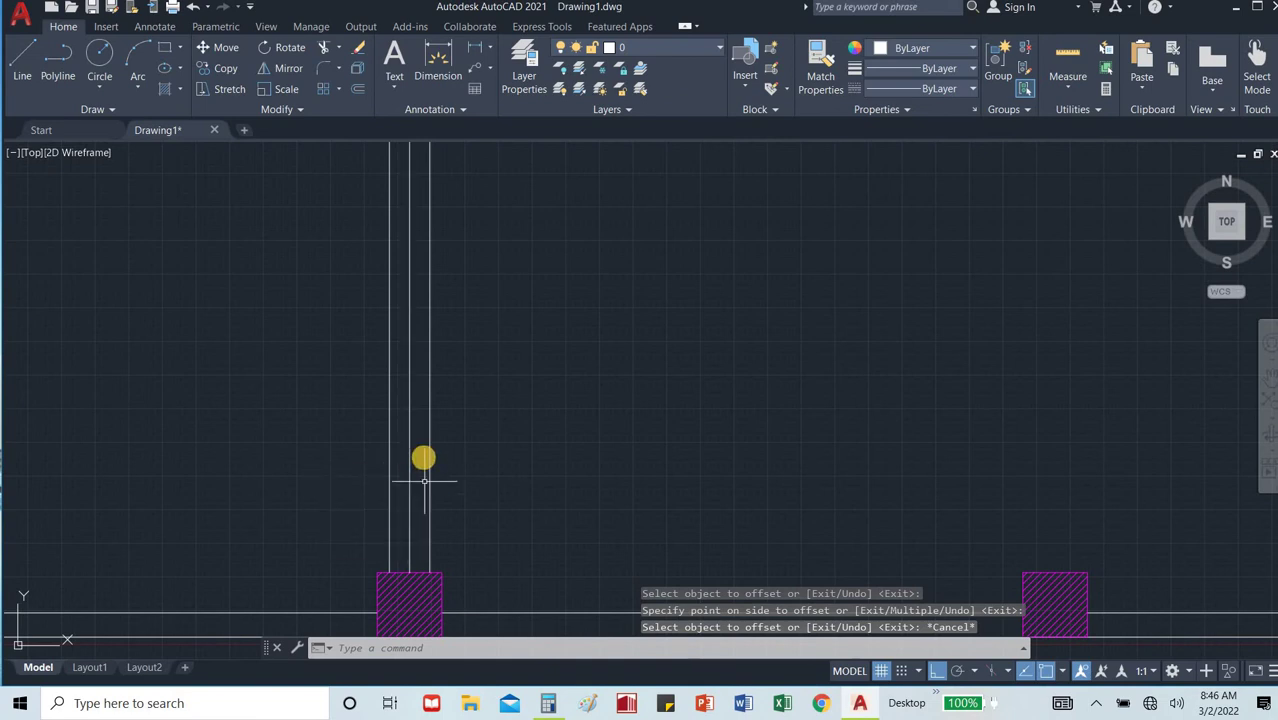
# Delete the original centre line between the two offset lines at the second pair of columns.
pyautogui.scroll(-6, 415, 447)
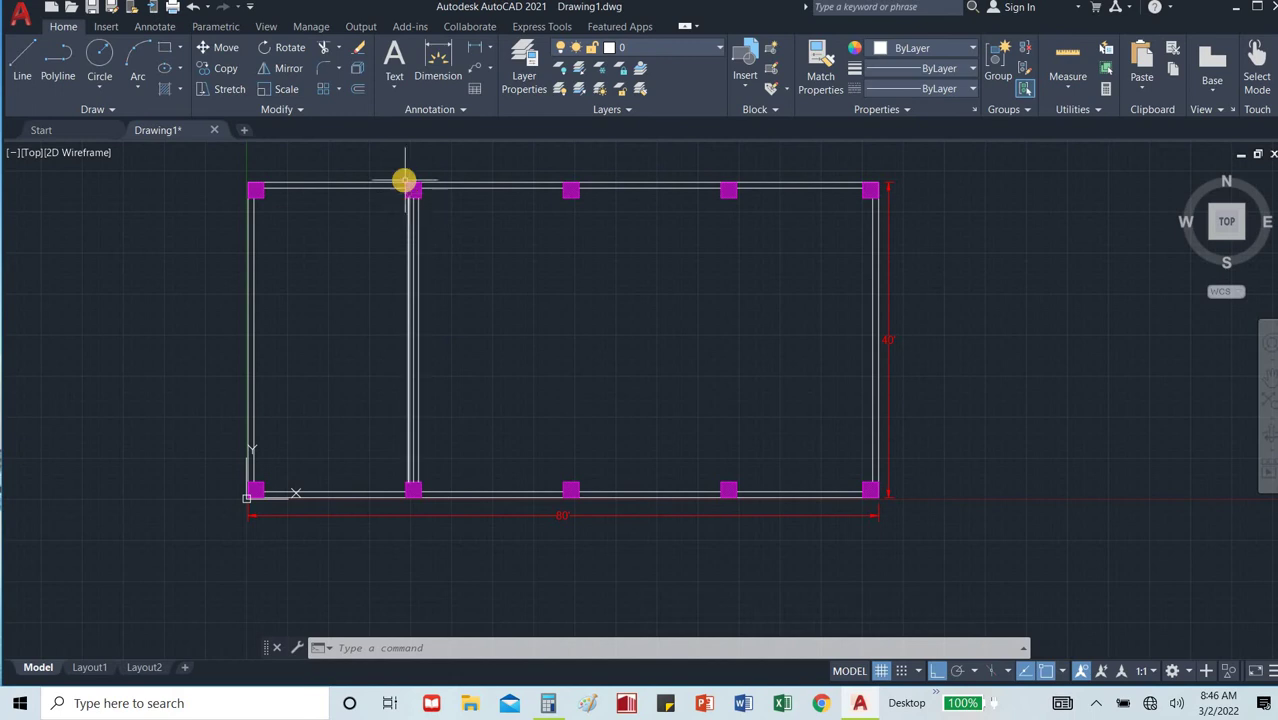
pyautogui.scroll(4, 405, 182)
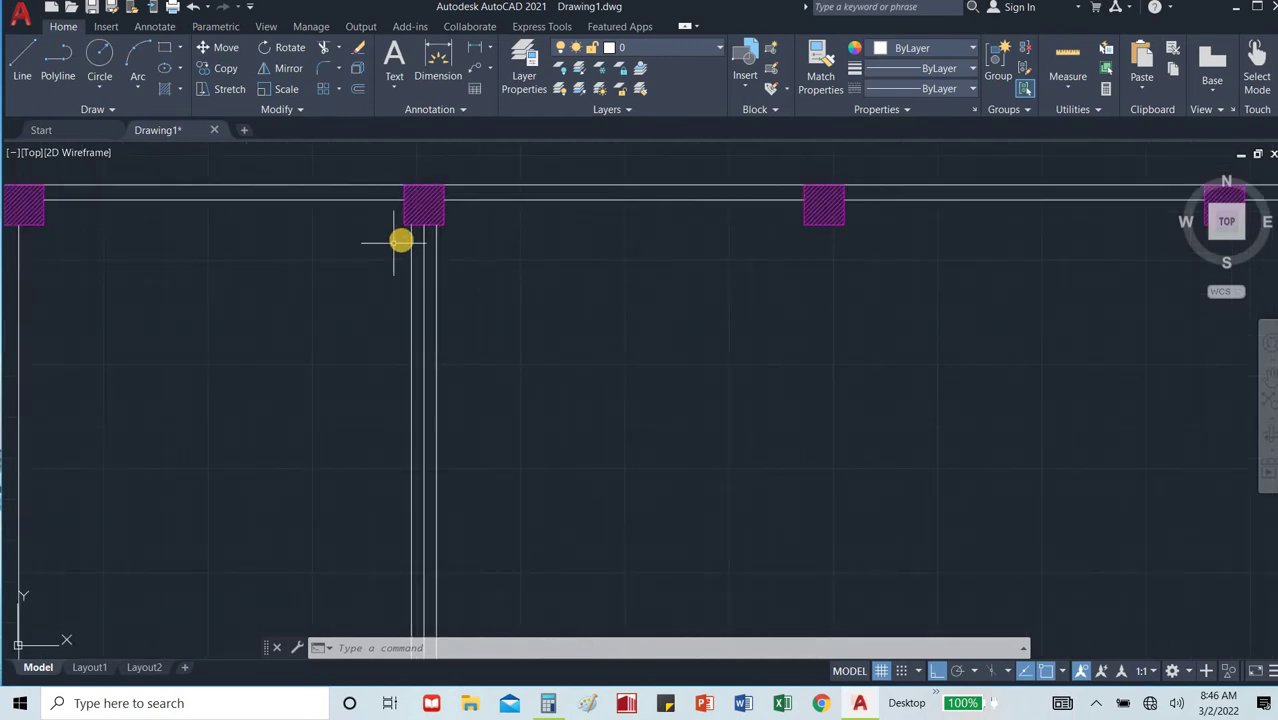
pyautogui.click(421, 239)
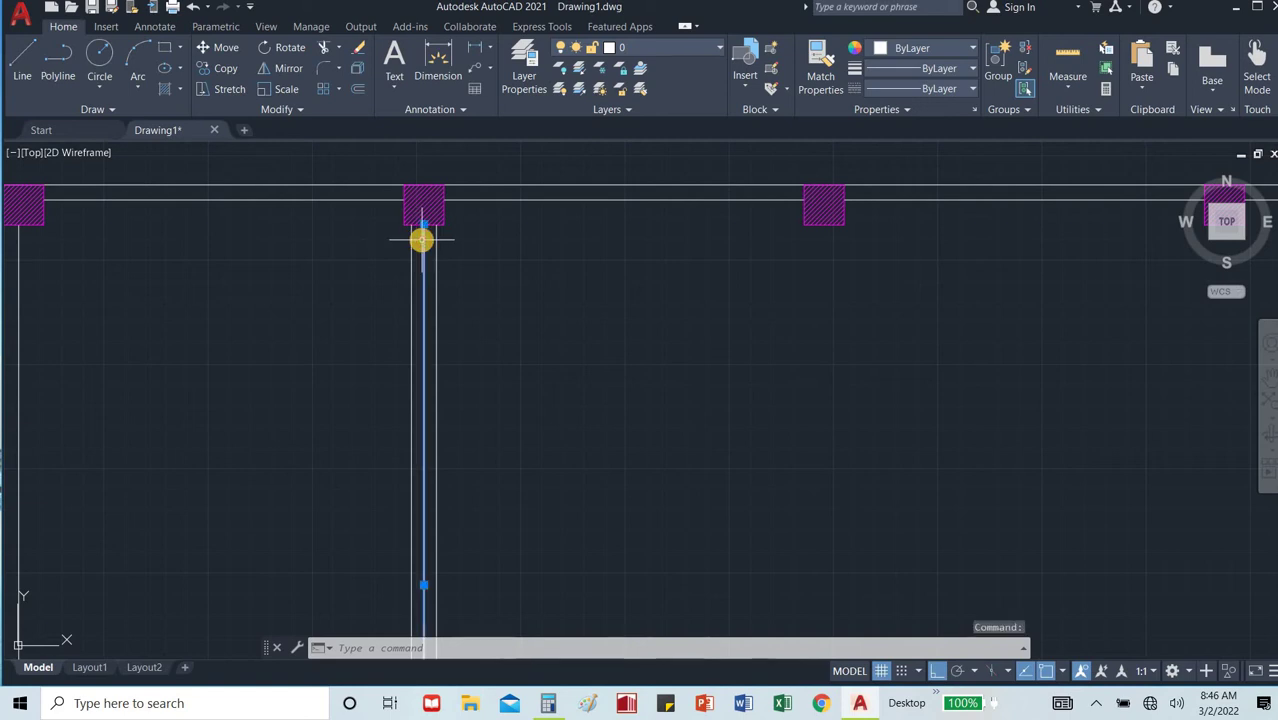
pyautogui.press('Delete')
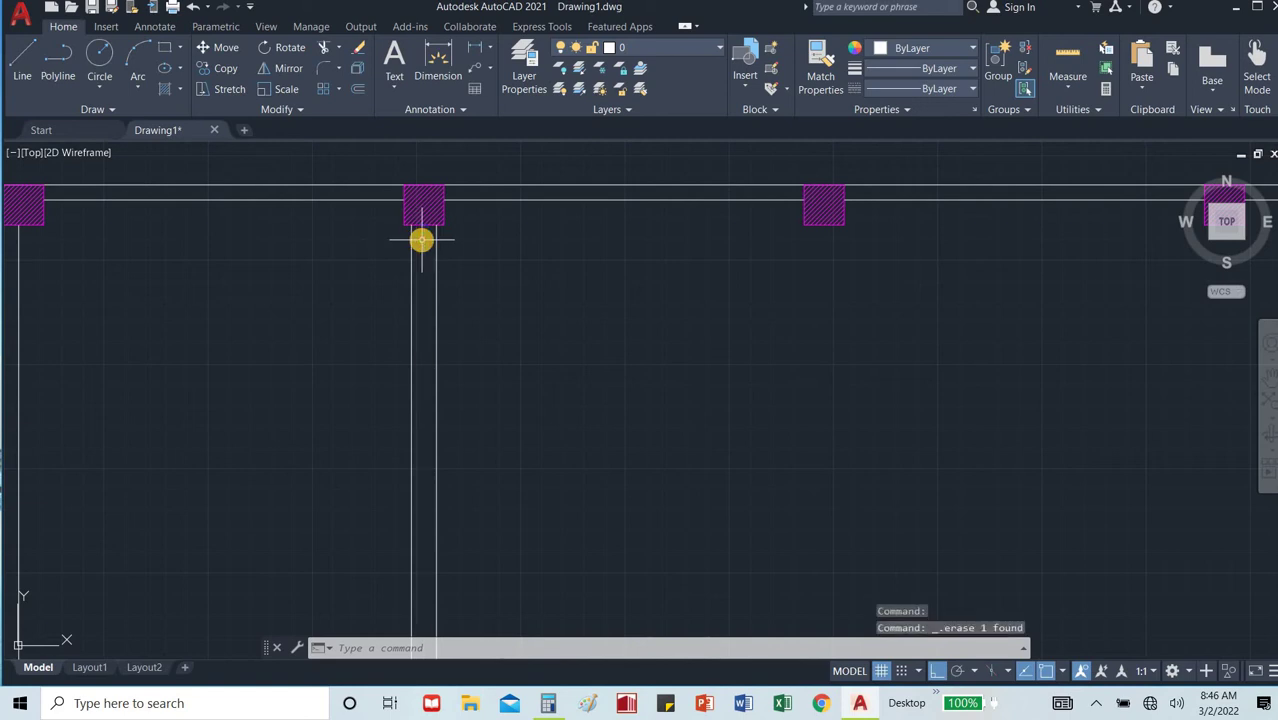
# Copy the two offset lines 240 units to the right, from the second to the third pair of columns.
pyautogui.click(490, 281)
pyautogui.click(375, 345)
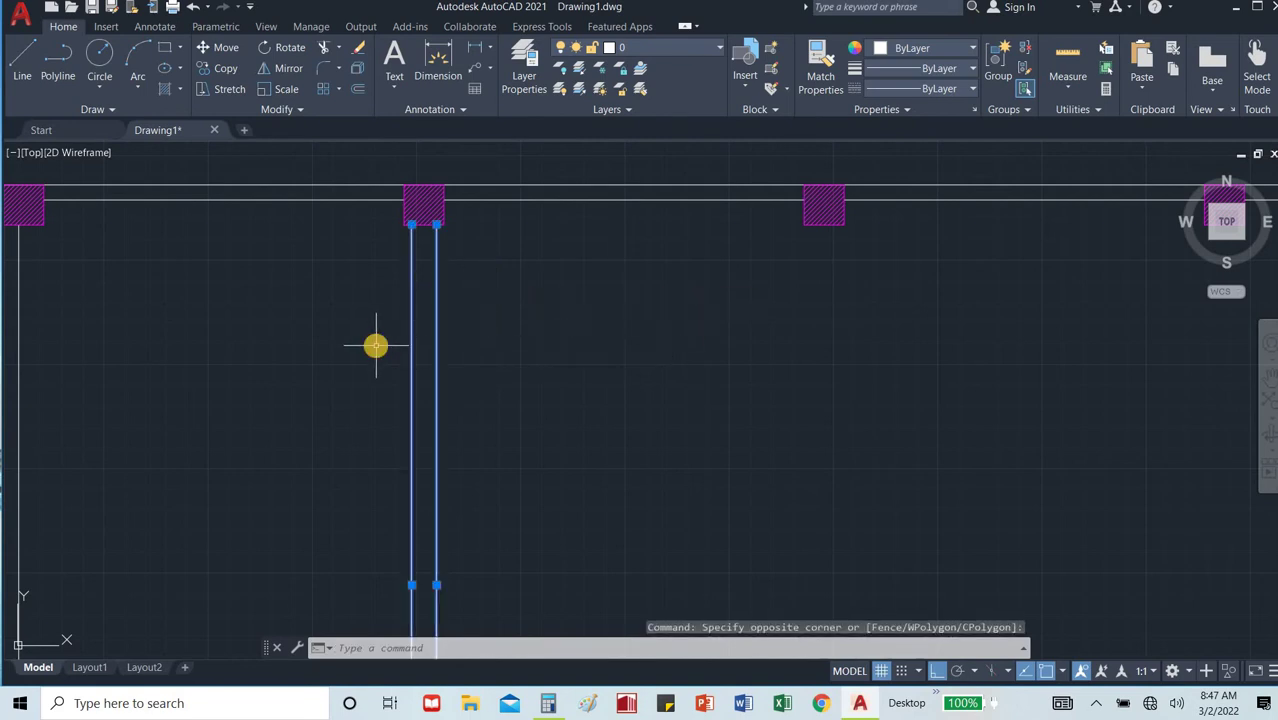
pyautogui.write('C0')
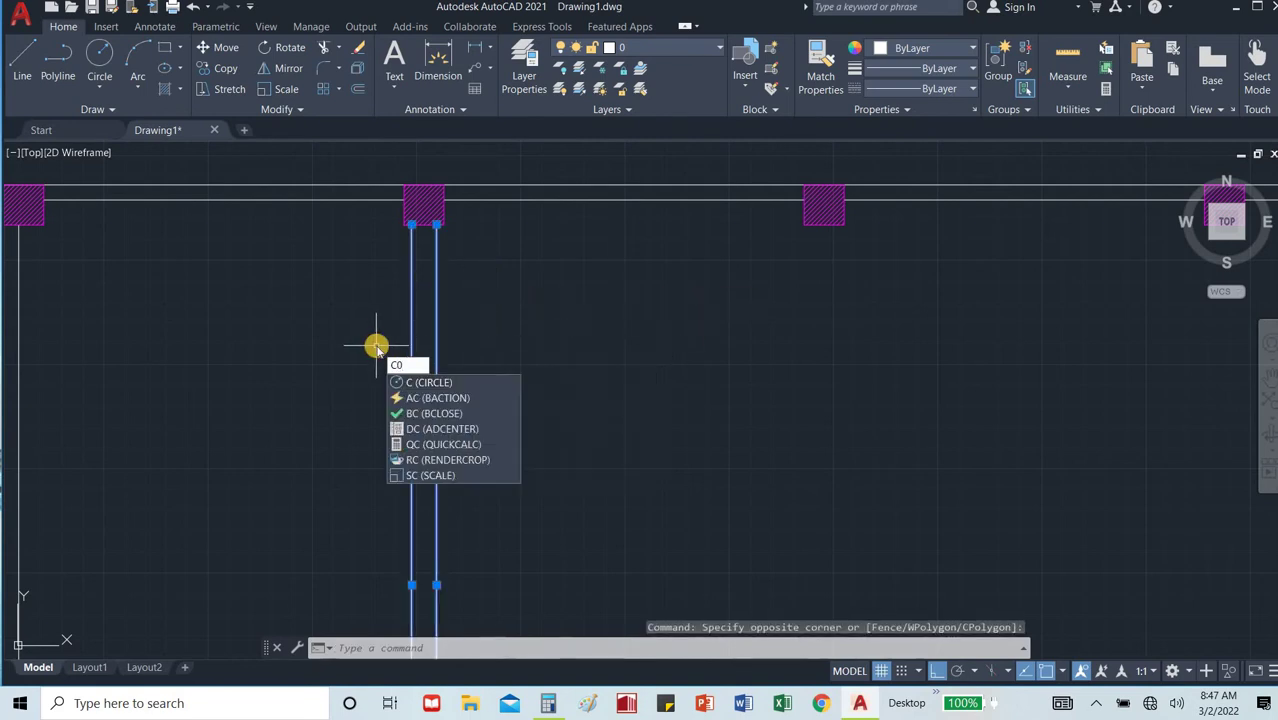
pyautogui.press('BackSpace')
pyautogui.write('O')
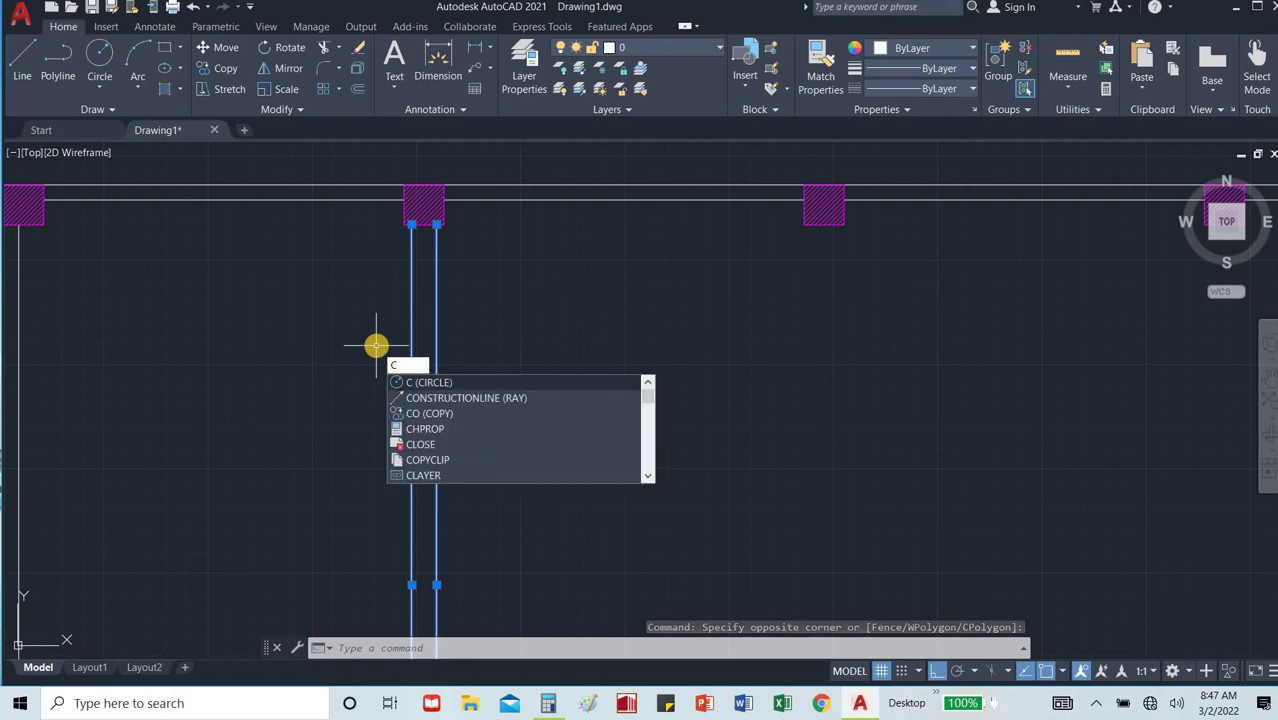
pyautogui.press('Return')
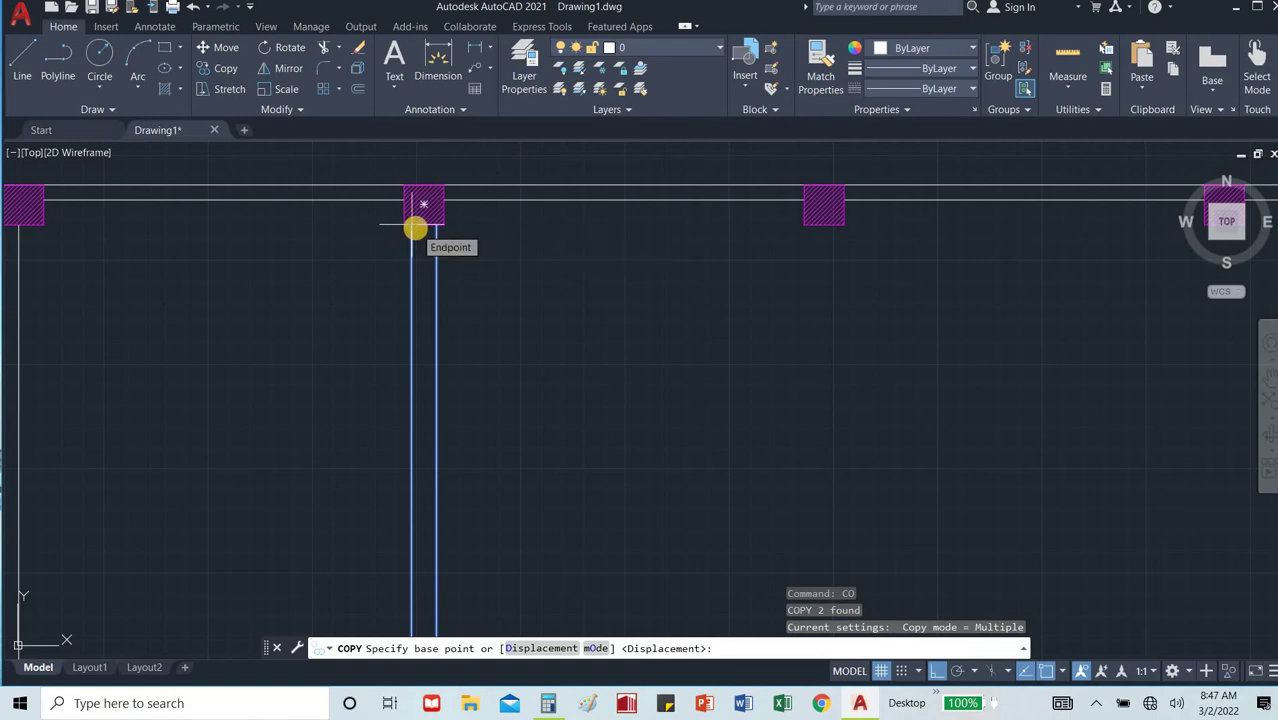
pyautogui.click(414, 227)
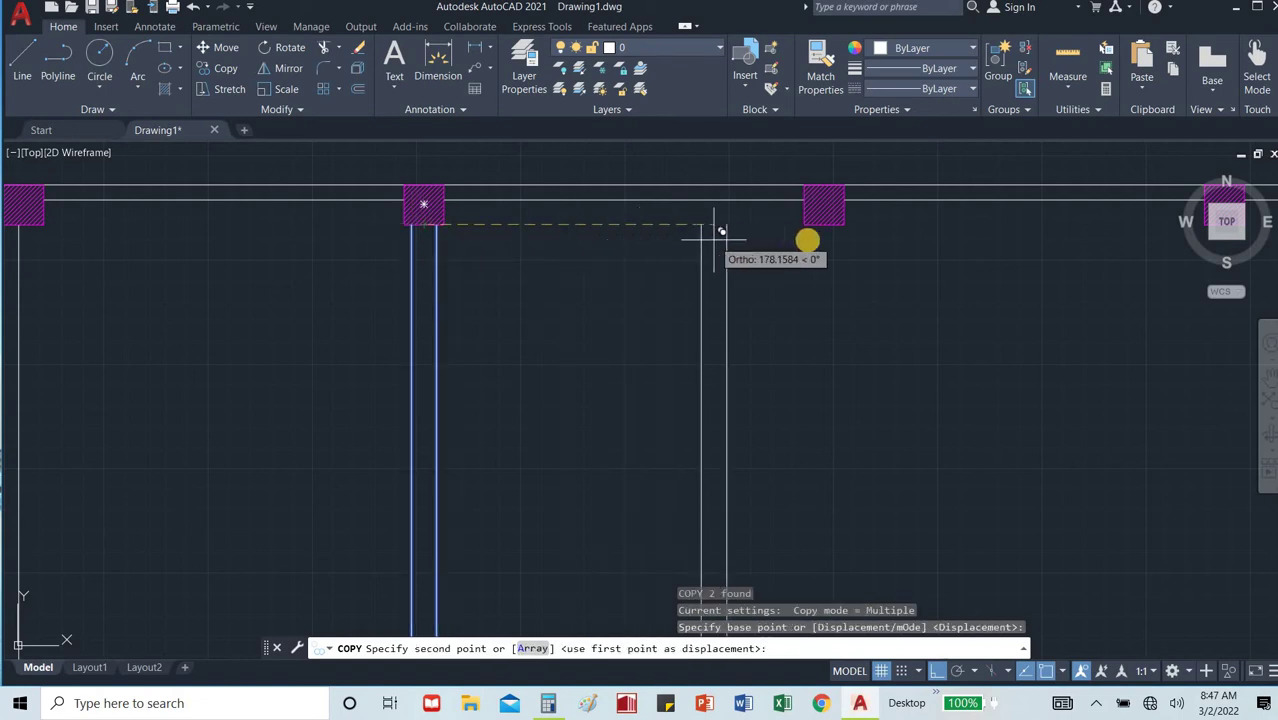
pyautogui.click(820, 228)
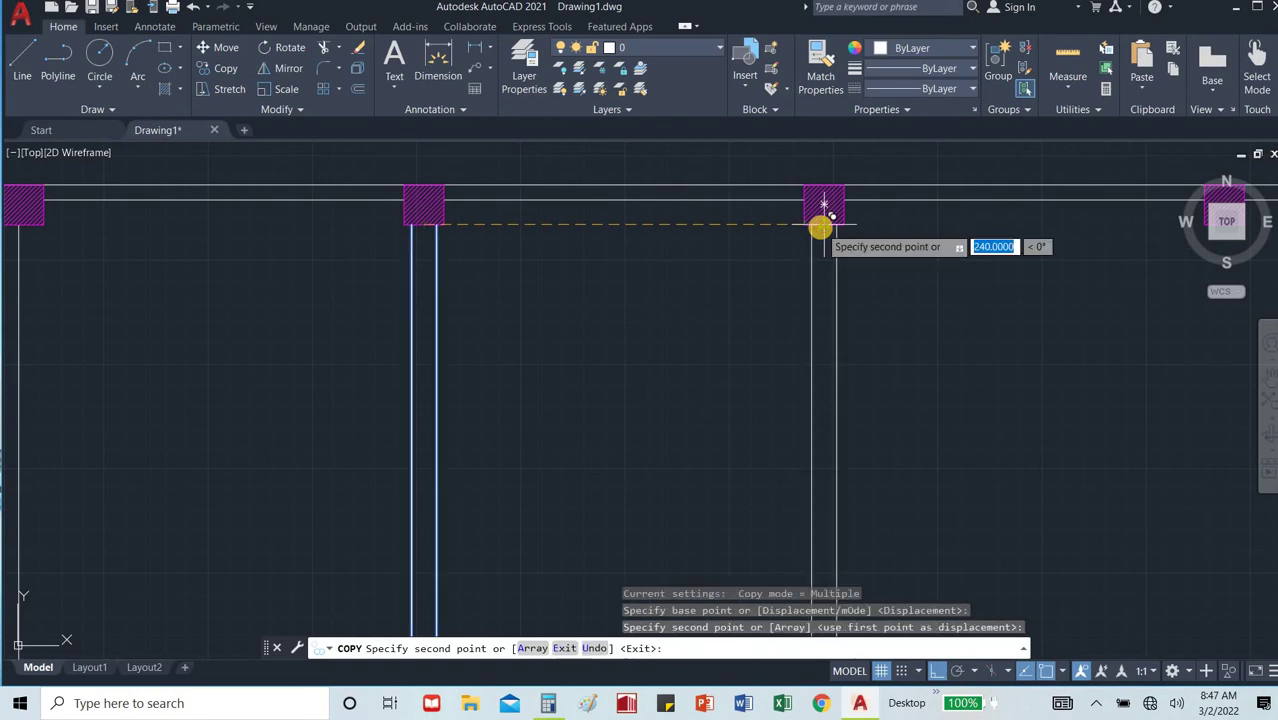
# Place another copy of the two lines at the fourth pair of columns and end the Copy command.
pyautogui.scroll(-4, 1062, 228)
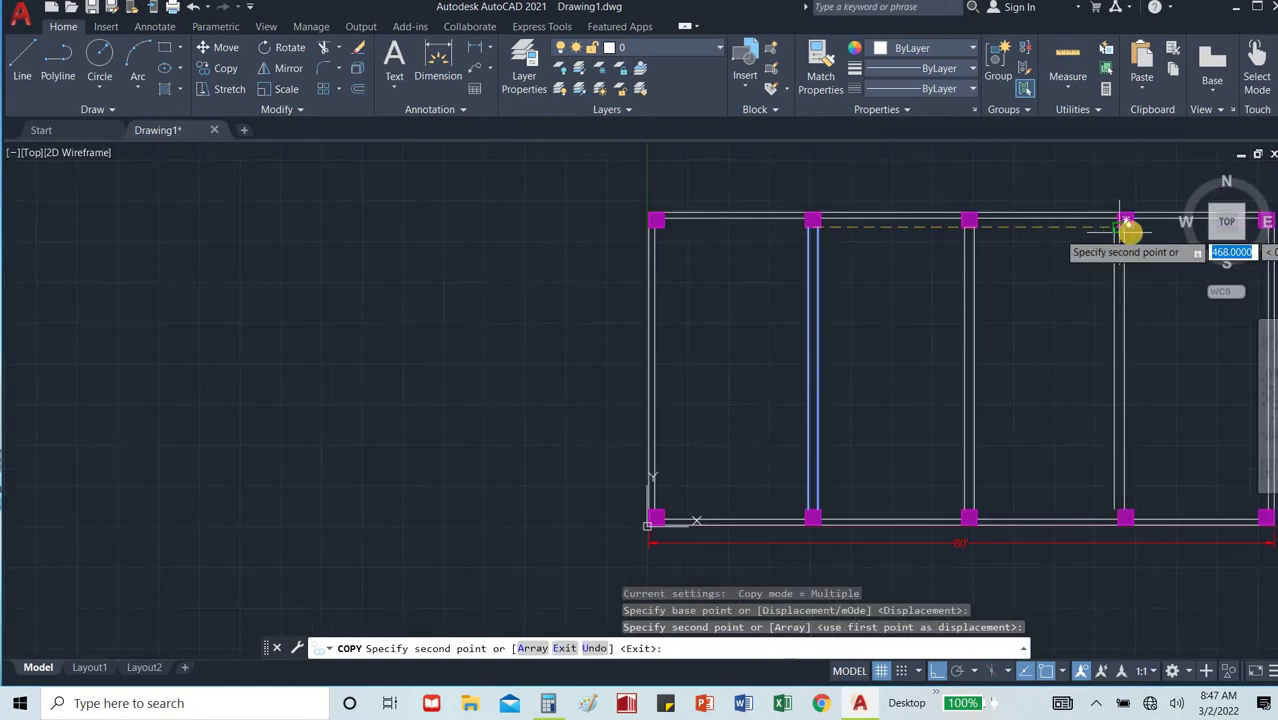
pyautogui.scroll(2, 1127, 228)
pyautogui.scroll(2, 1120, 215)
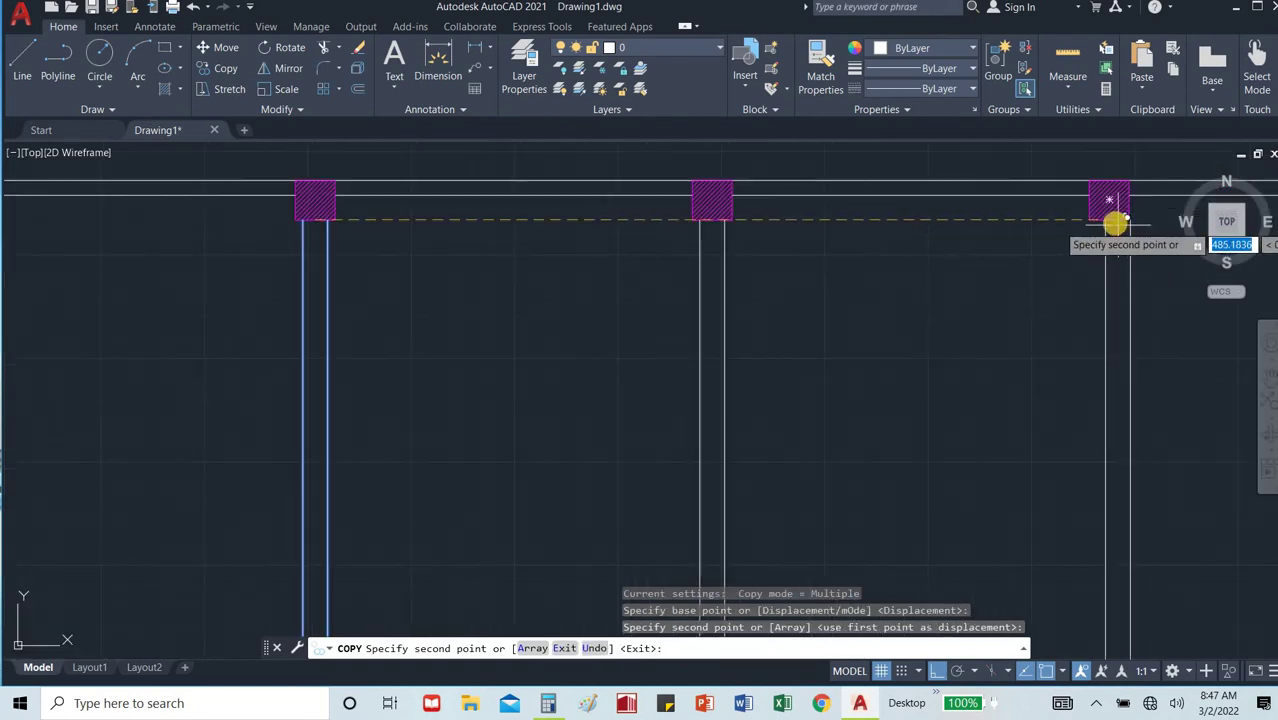
pyautogui.click(1110, 205)
pyautogui.scroll(-4, 1110, 205)
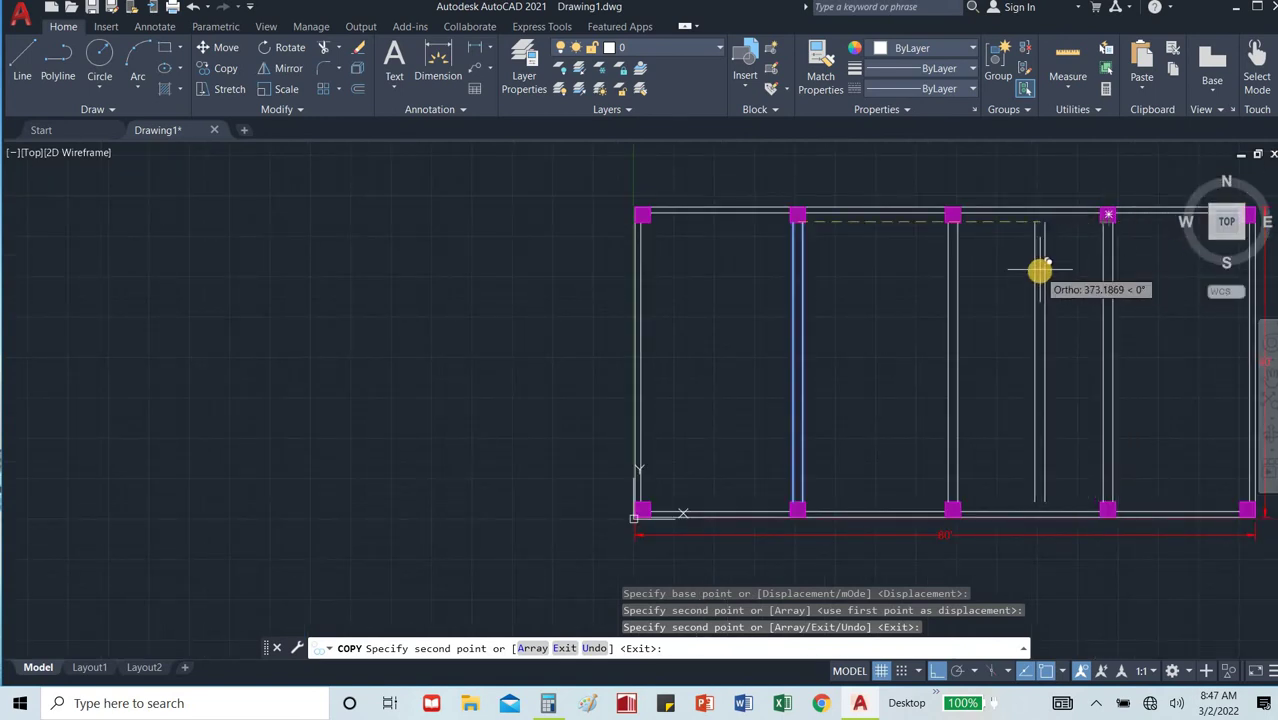
pyautogui.scroll(-5, 1040, 271)
pyautogui.scroll(8, 1107, 263)
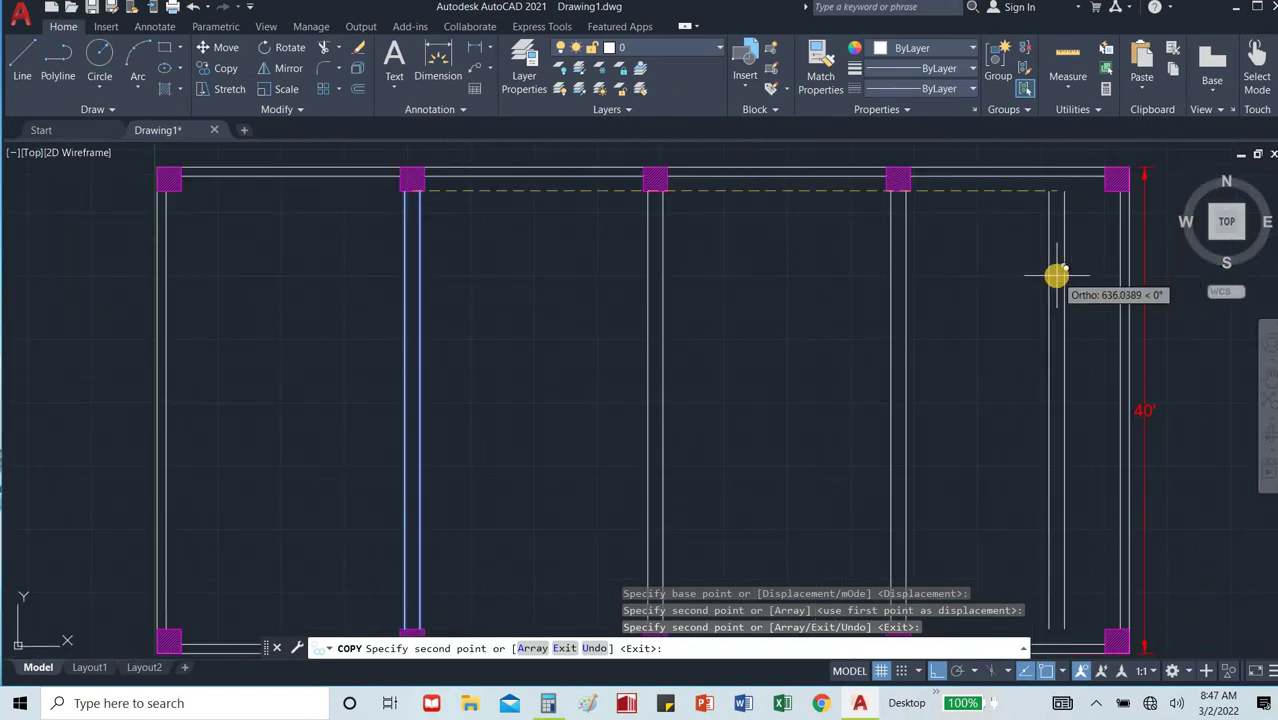
pyautogui.press('Escape')
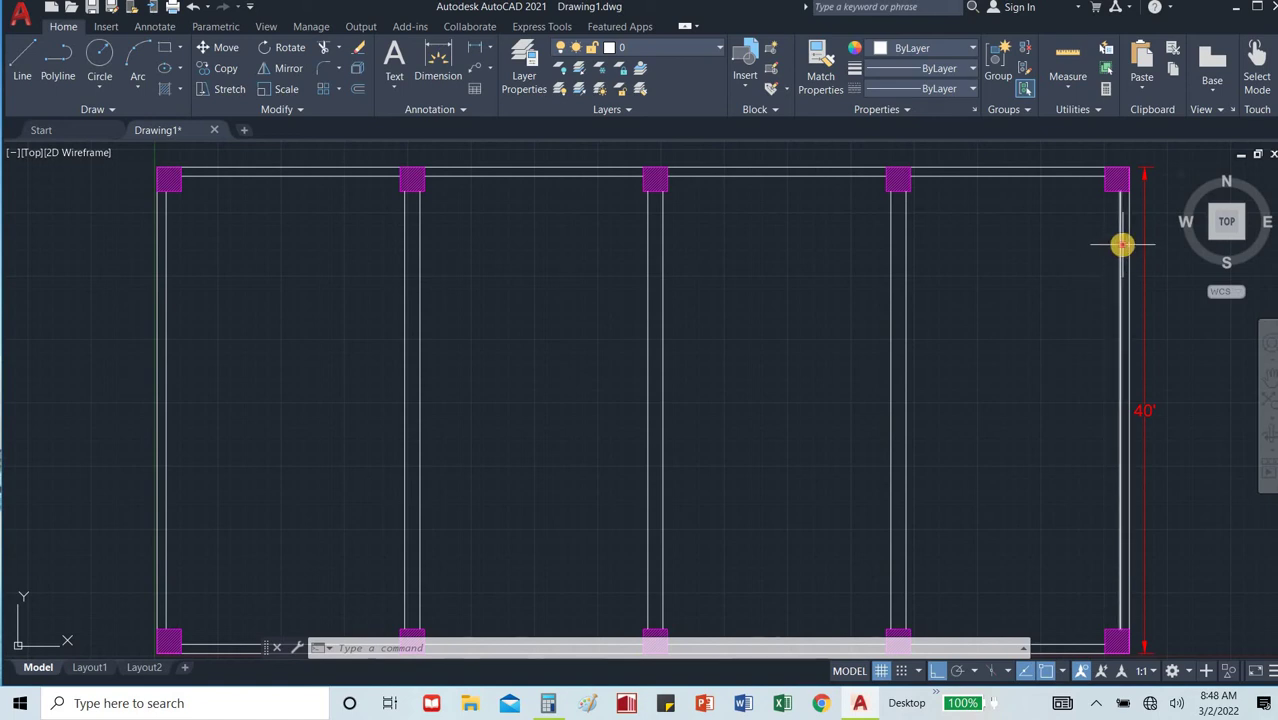
# Delete the inner vertical wall lines at the right and left ends of the floor plan.
pyautogui.click(1122, 244)
pyautogui.press('Delete')
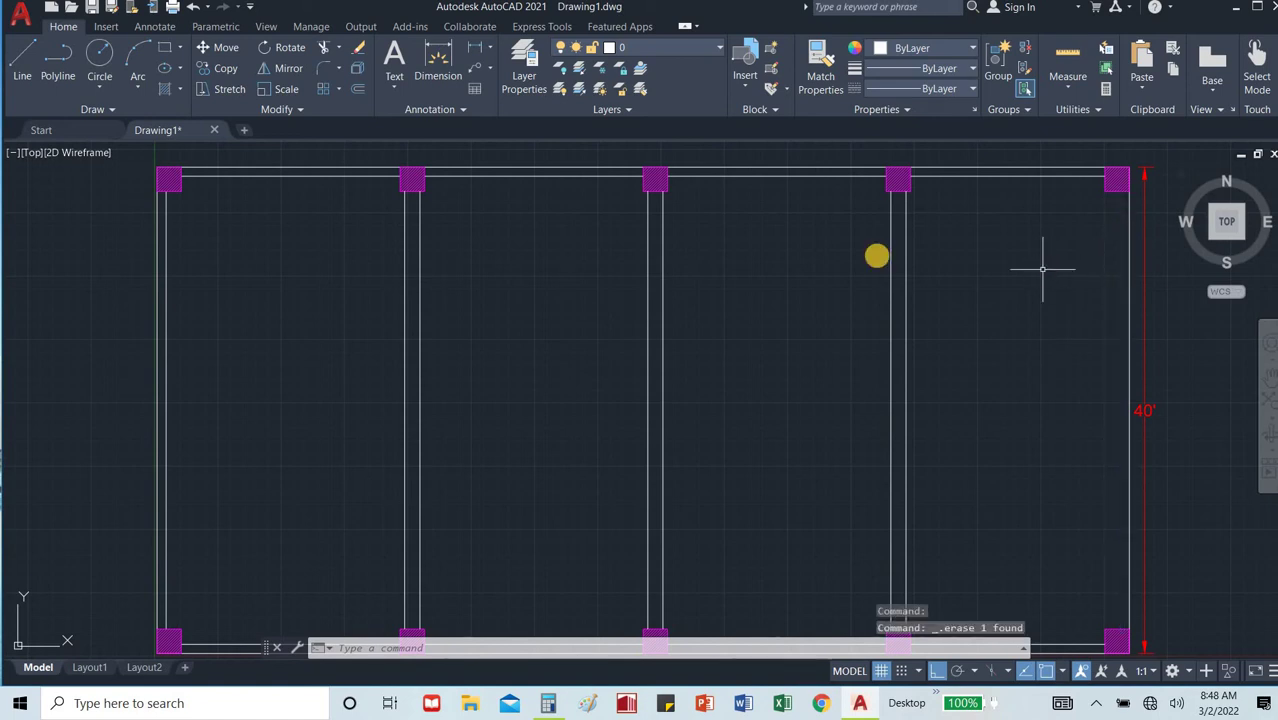
pyautogui.click(165, 287)
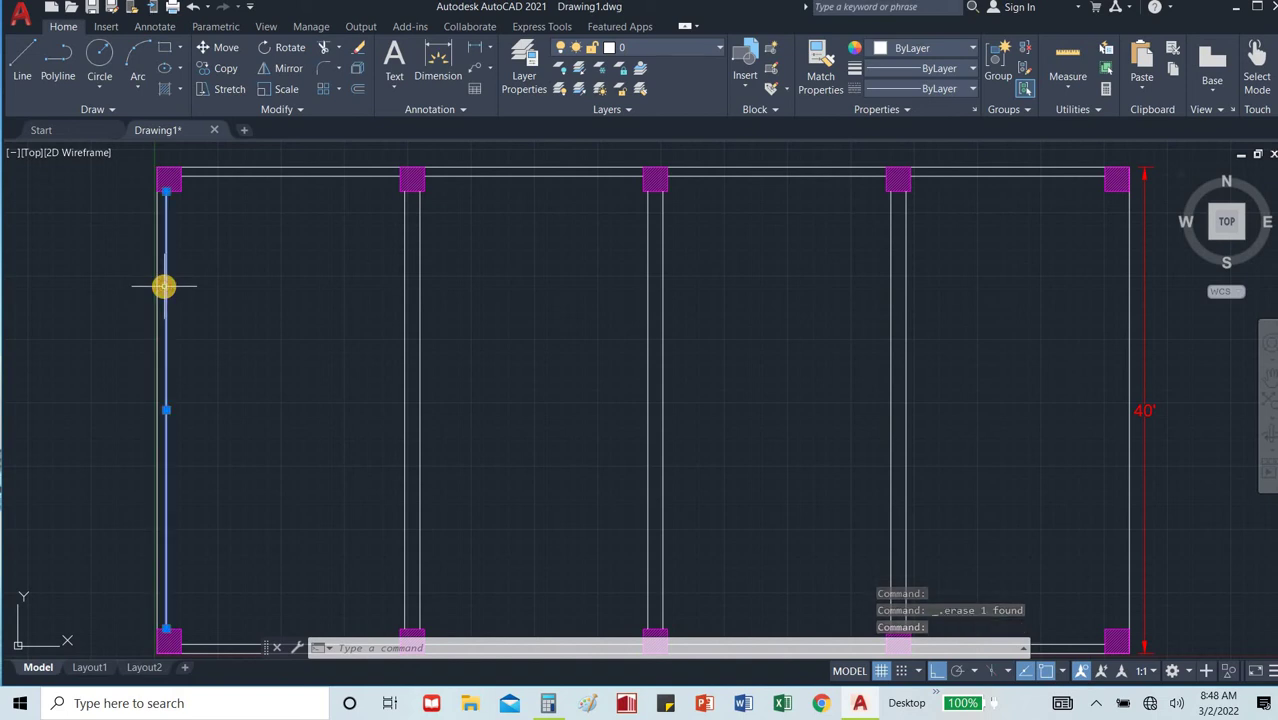
pyautogui.press('Delete')
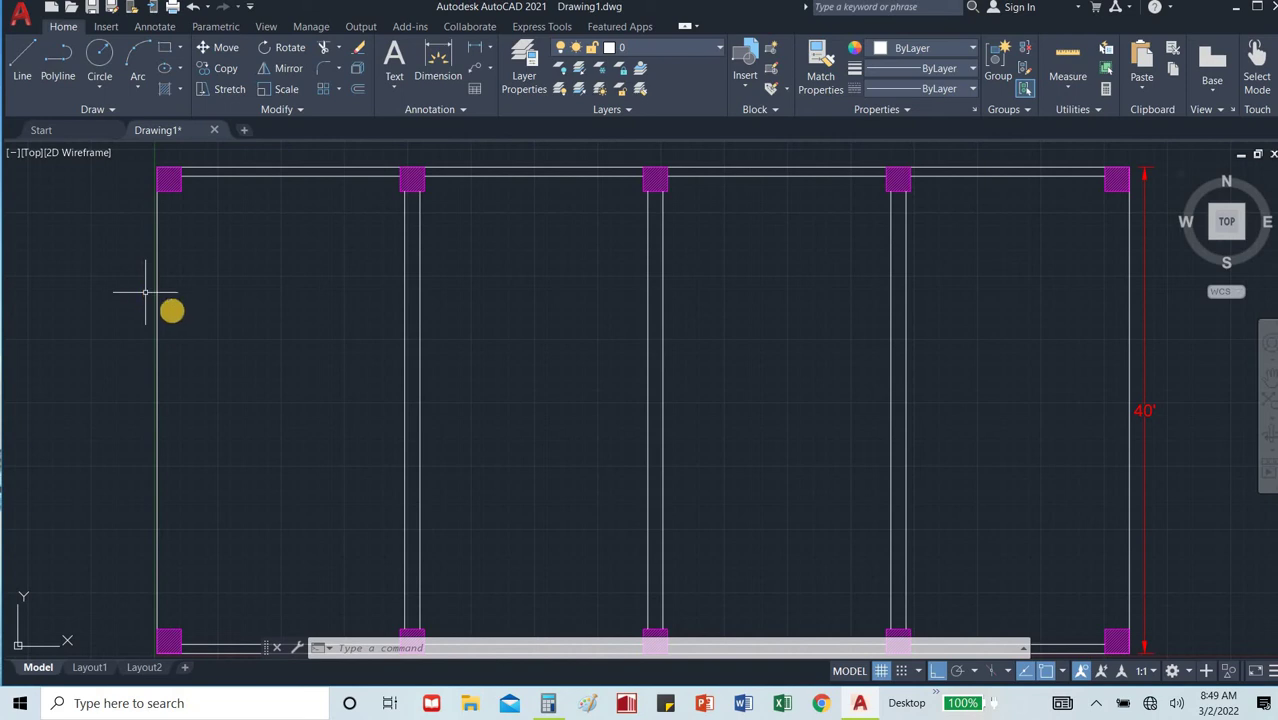
pyautogui.write('0')
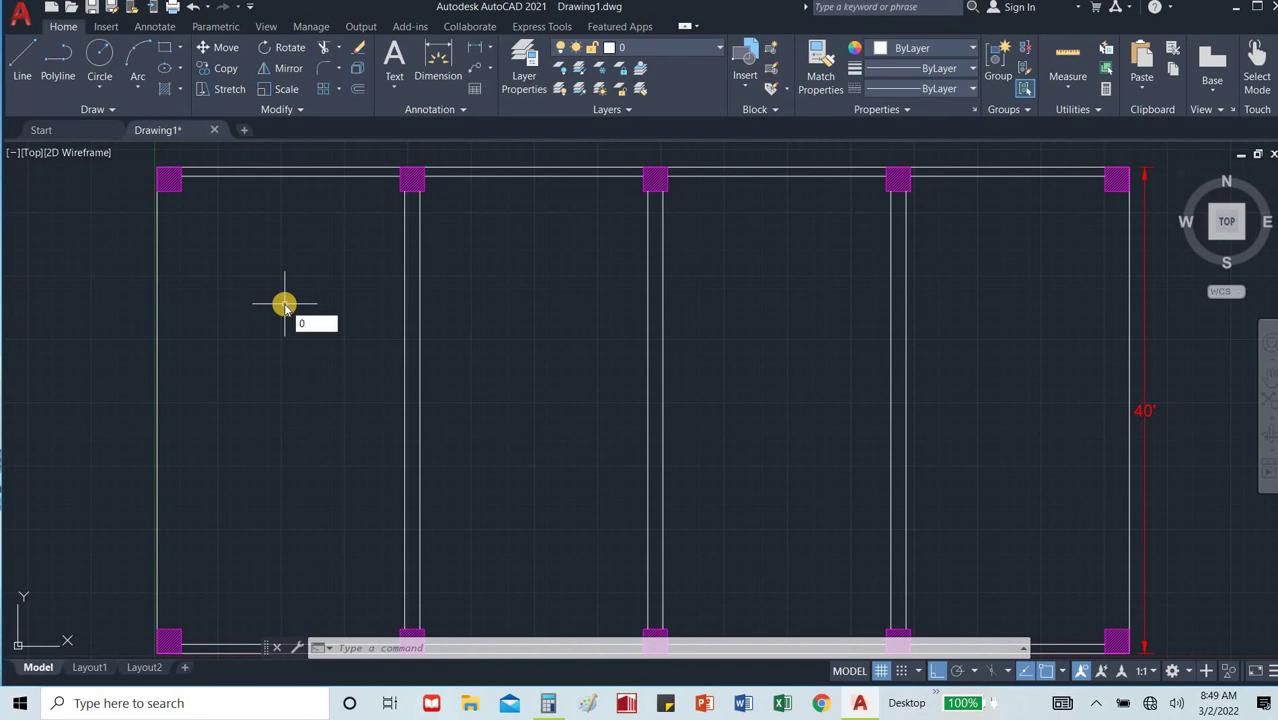
pyautogui.press('Return')
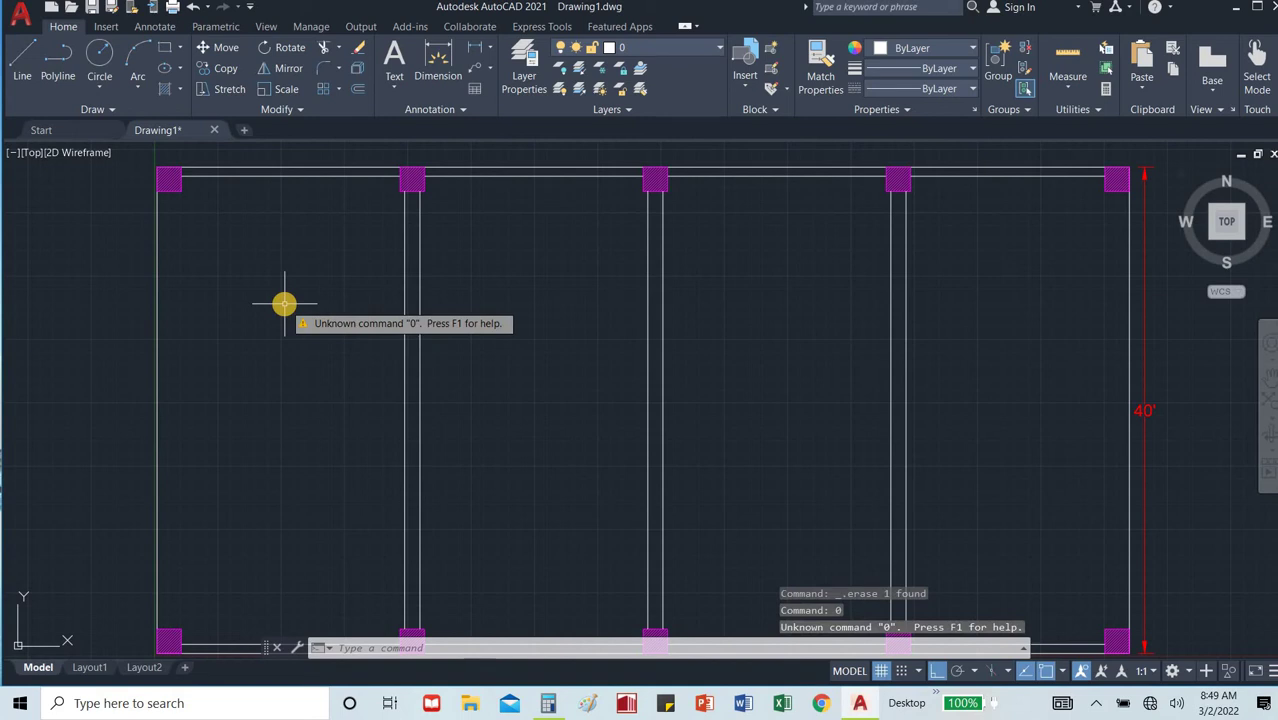
pyautogui.press('Escape')
# Offset the outer left wall line by 15 towards the inside of the plan and end the Offset command.
pyautogui.write('o')
pyautogui.press('Return')
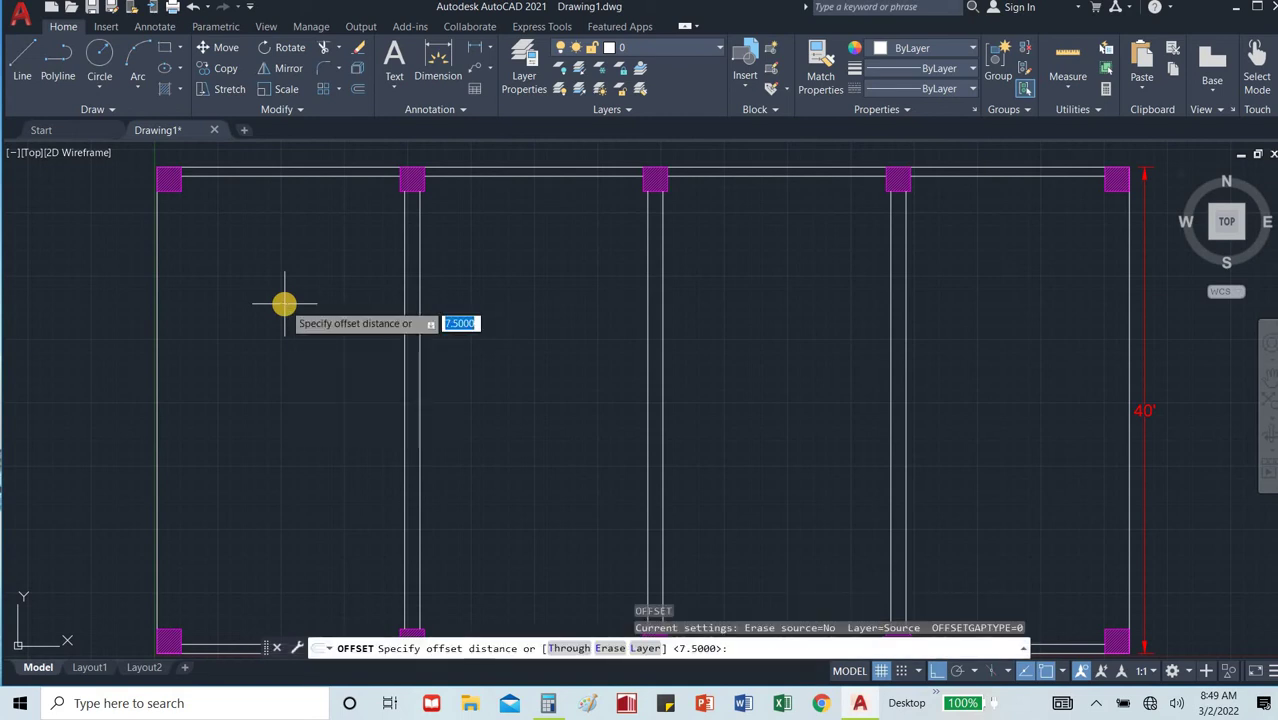
pyautogui.write('15')
pyautogui.press('Return')
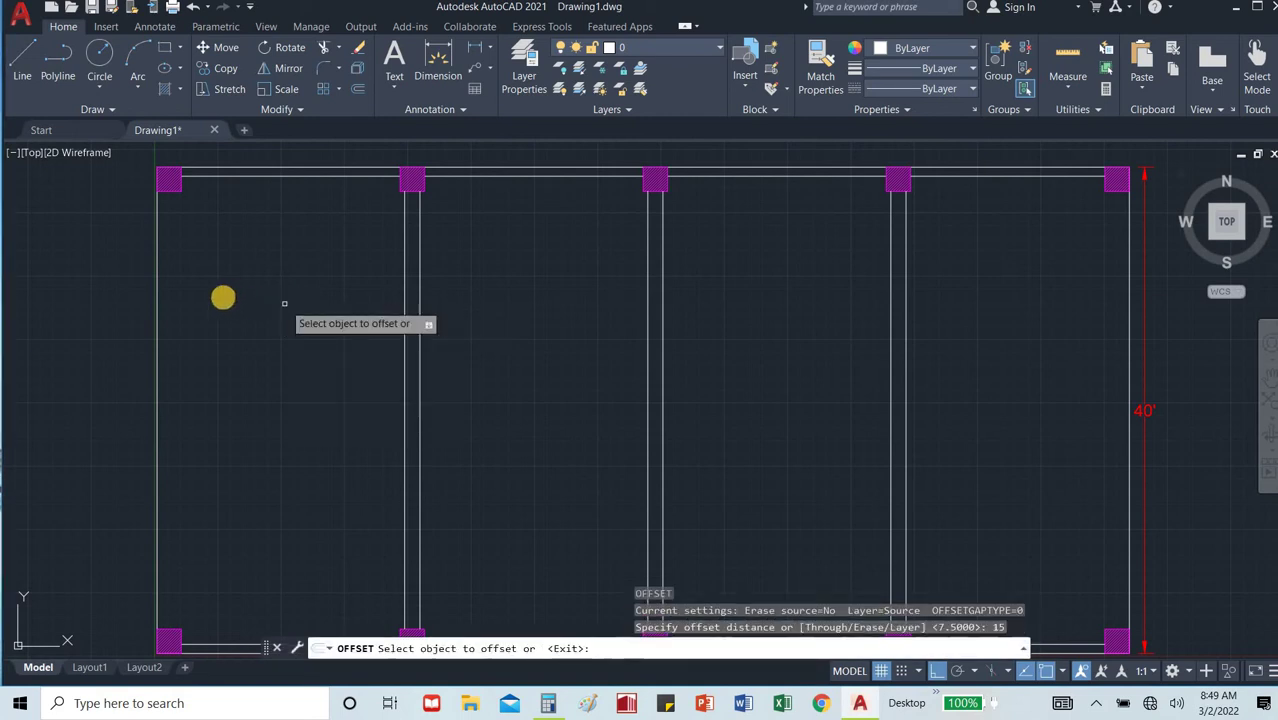
pyautogui.click(157, 302)
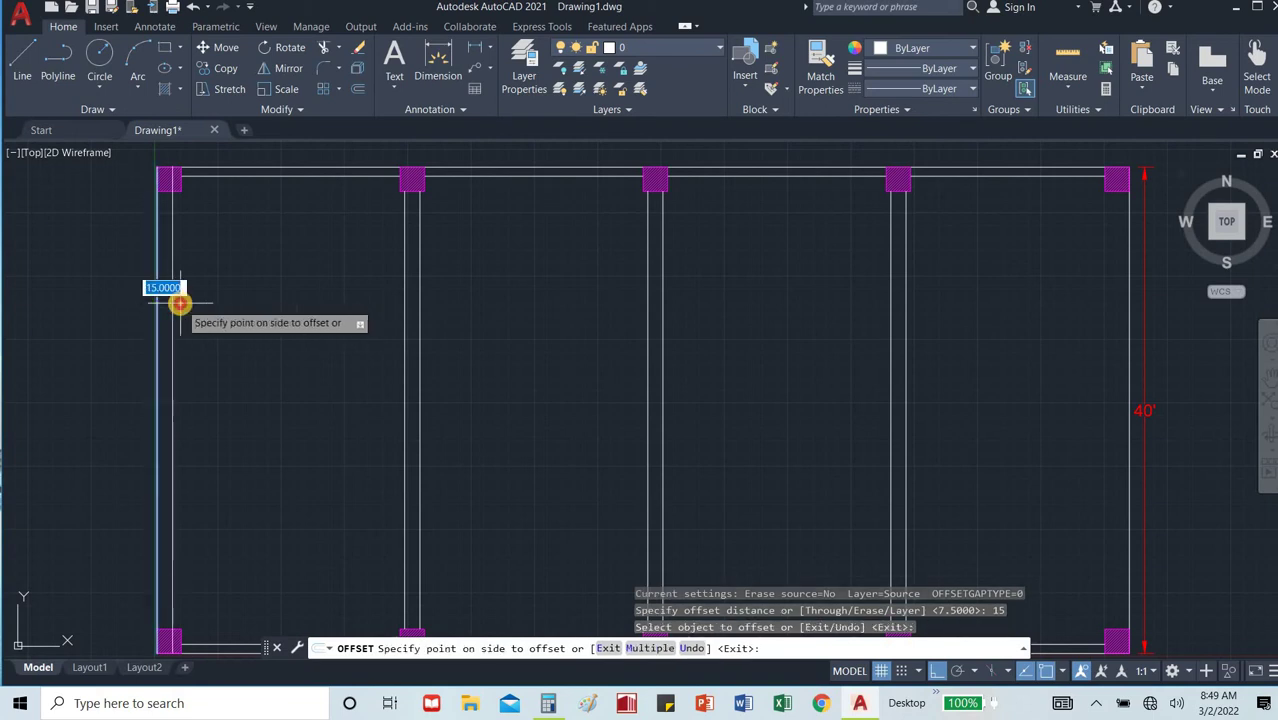
pyautogui.click(190, 302)
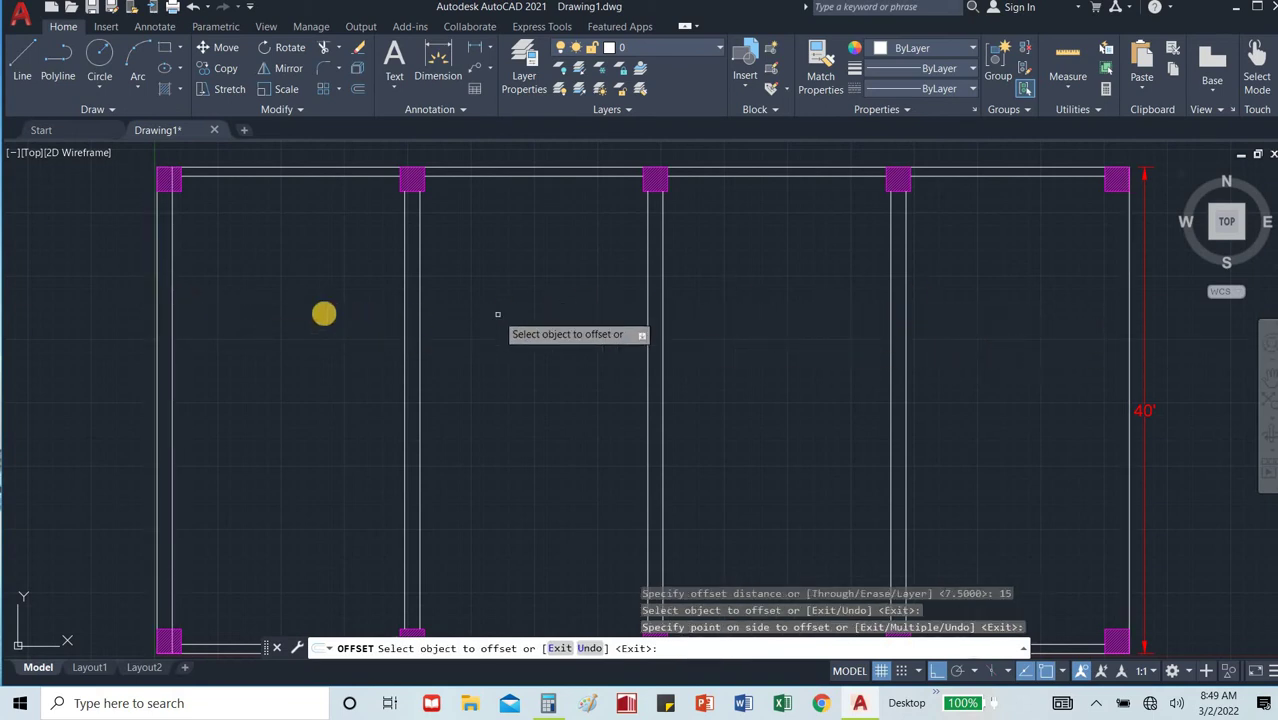
pyautogui.press('Escape')
# Trim the new inner left wall line where it runs through the upper-left corner column.
pyautogui.scroll(8, 170, 175)
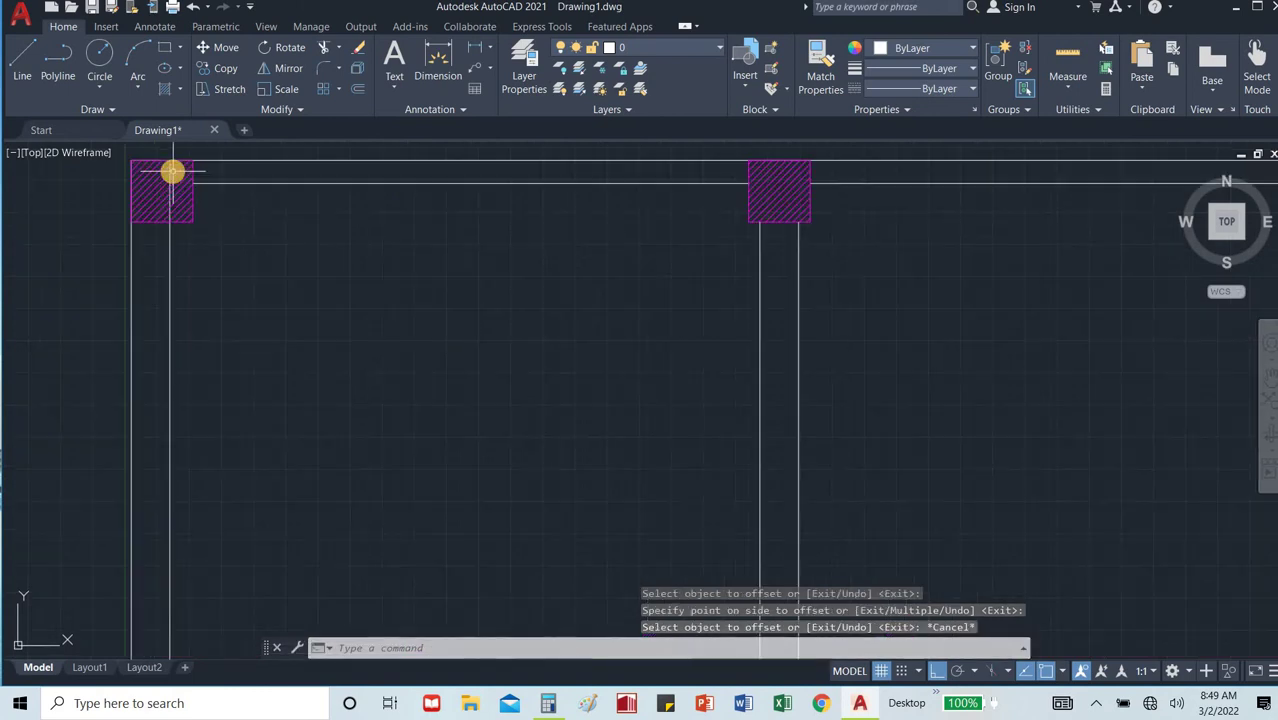
pyautogui.write('tr')
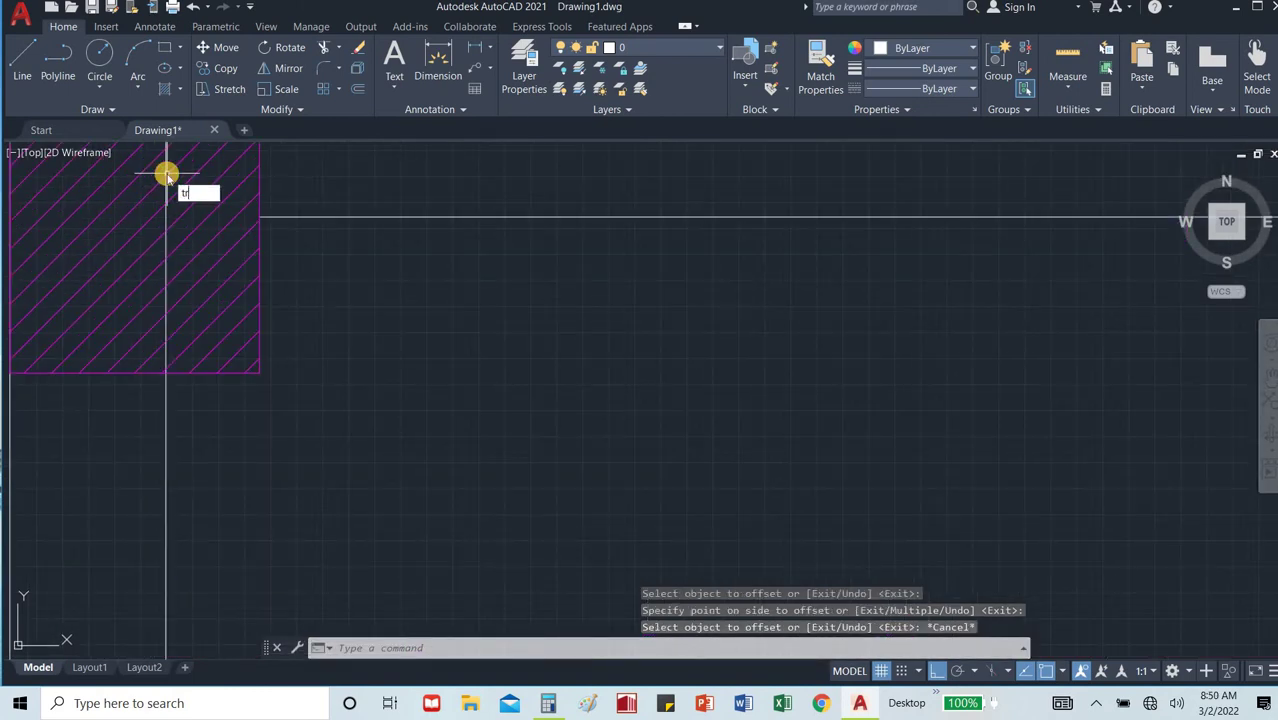
pyautogui.press('Return')
pyautogui.click(166, 186)
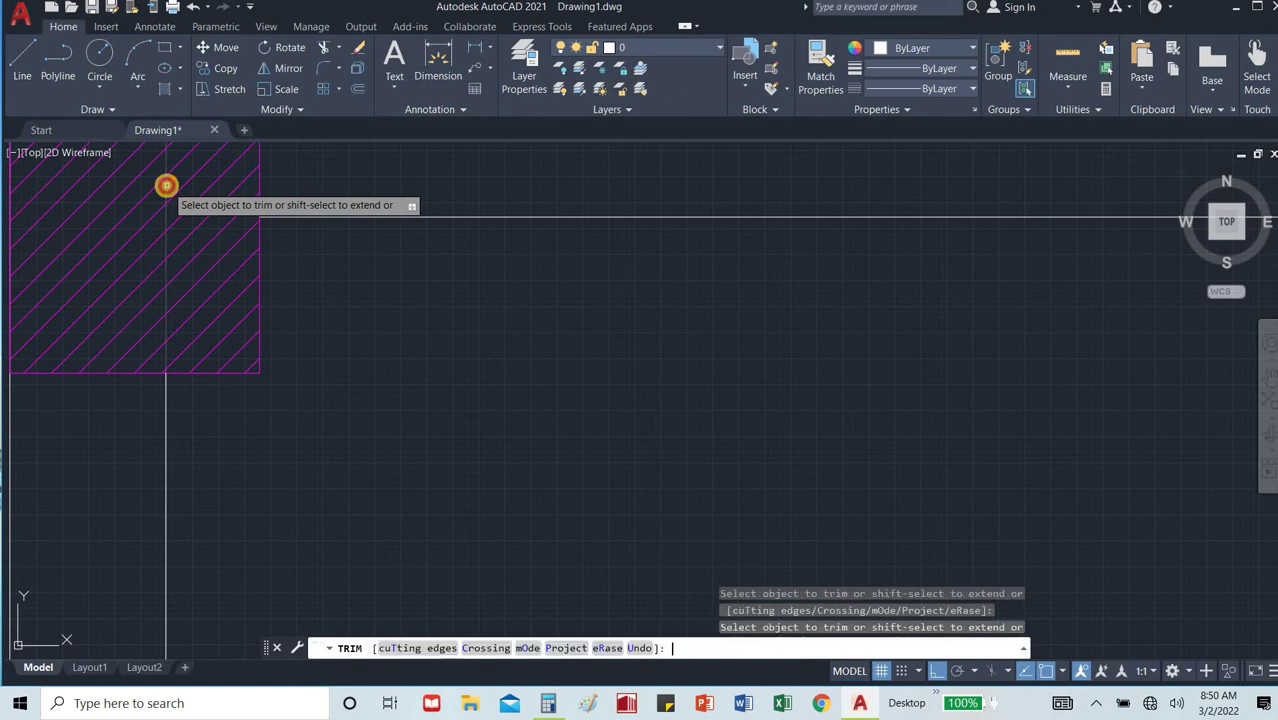
pyautogui.scroll(-5, 162, 194)
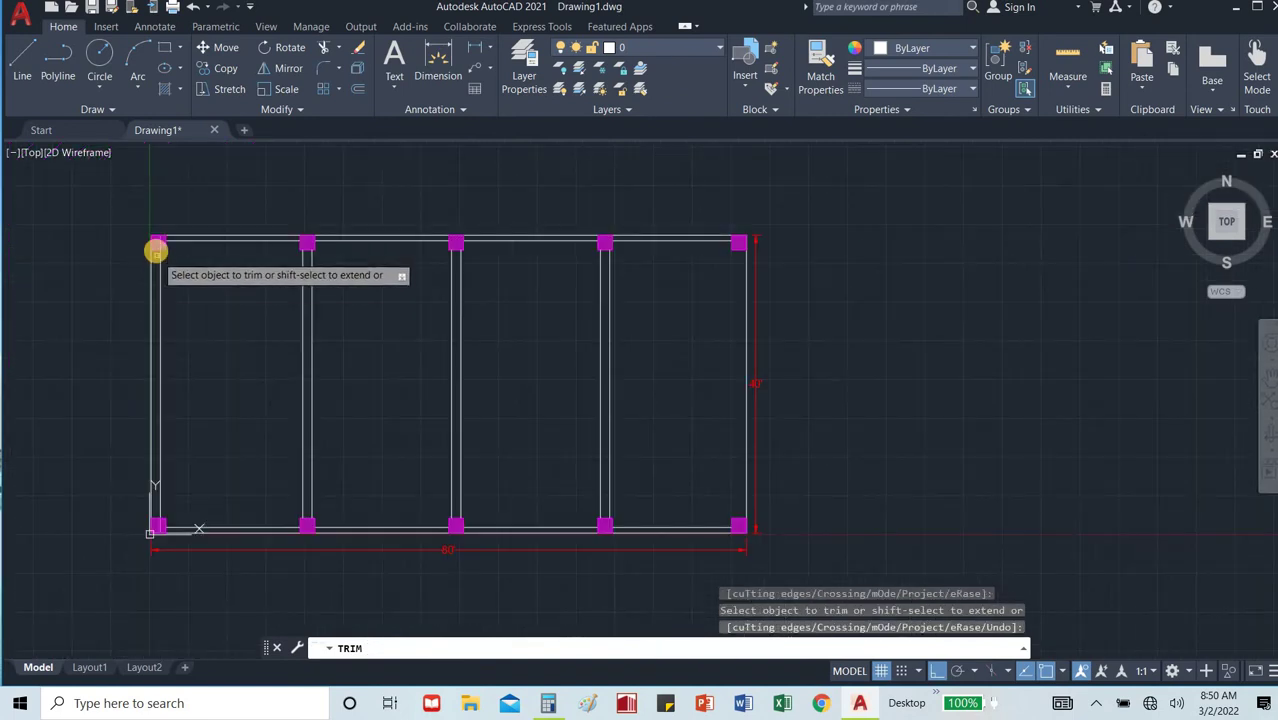
pyautogui.scroll(10, 160, 248)
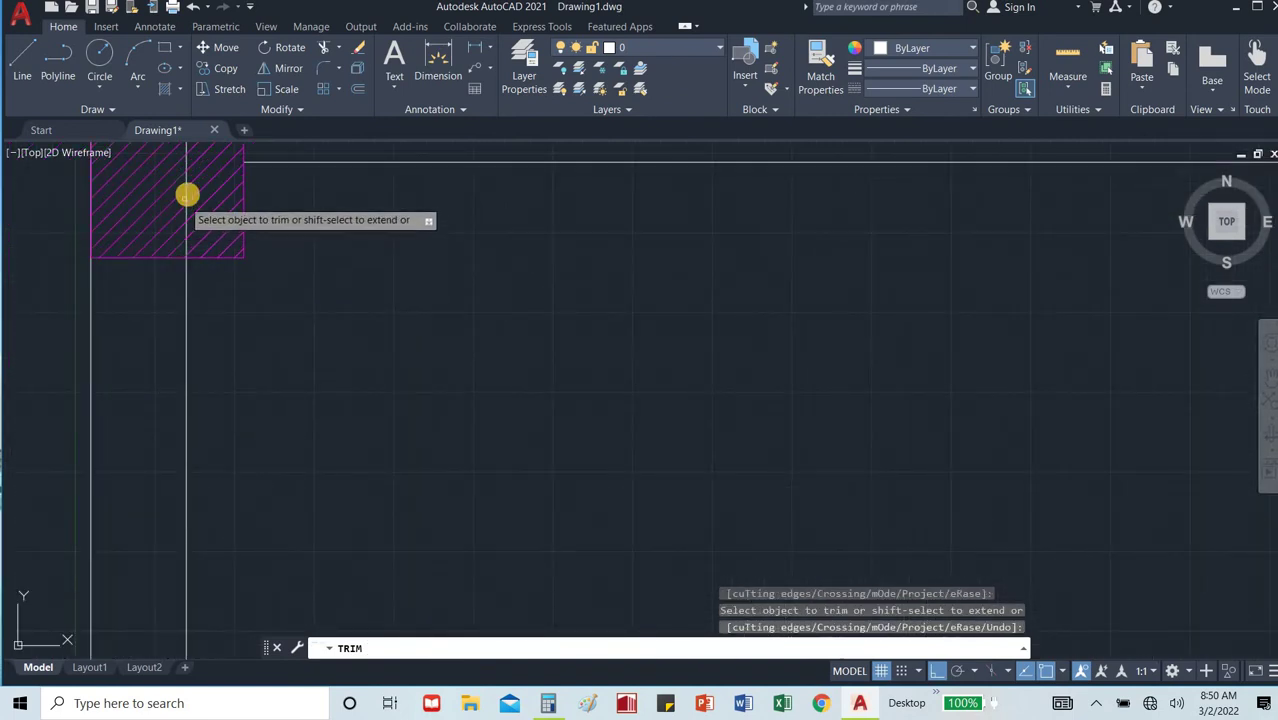
pyautogui.click(190, 208)
# Trim the same wall line inside the lower-left corner column and end the Trim command.
pyautogui.scroll(-5, 210, 290)
pyautogui.scroll(-3, 212, 302)
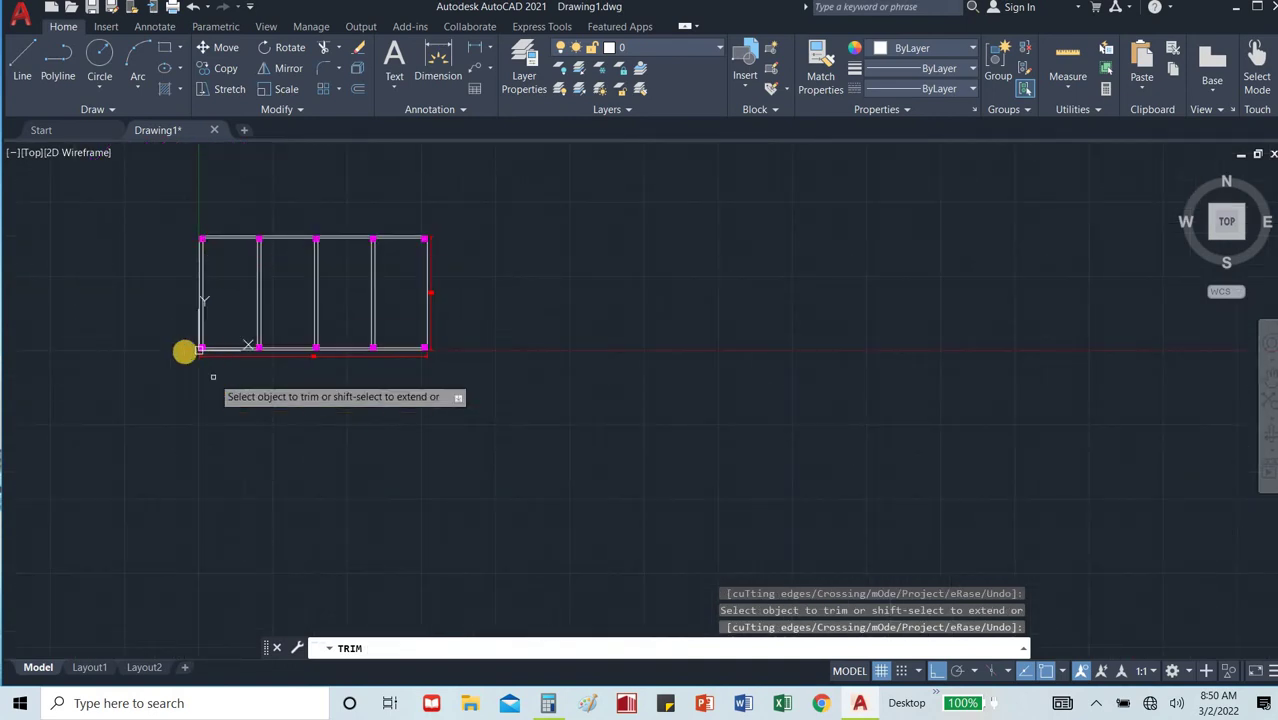
pyautogui.scroll(10, 182, 351)
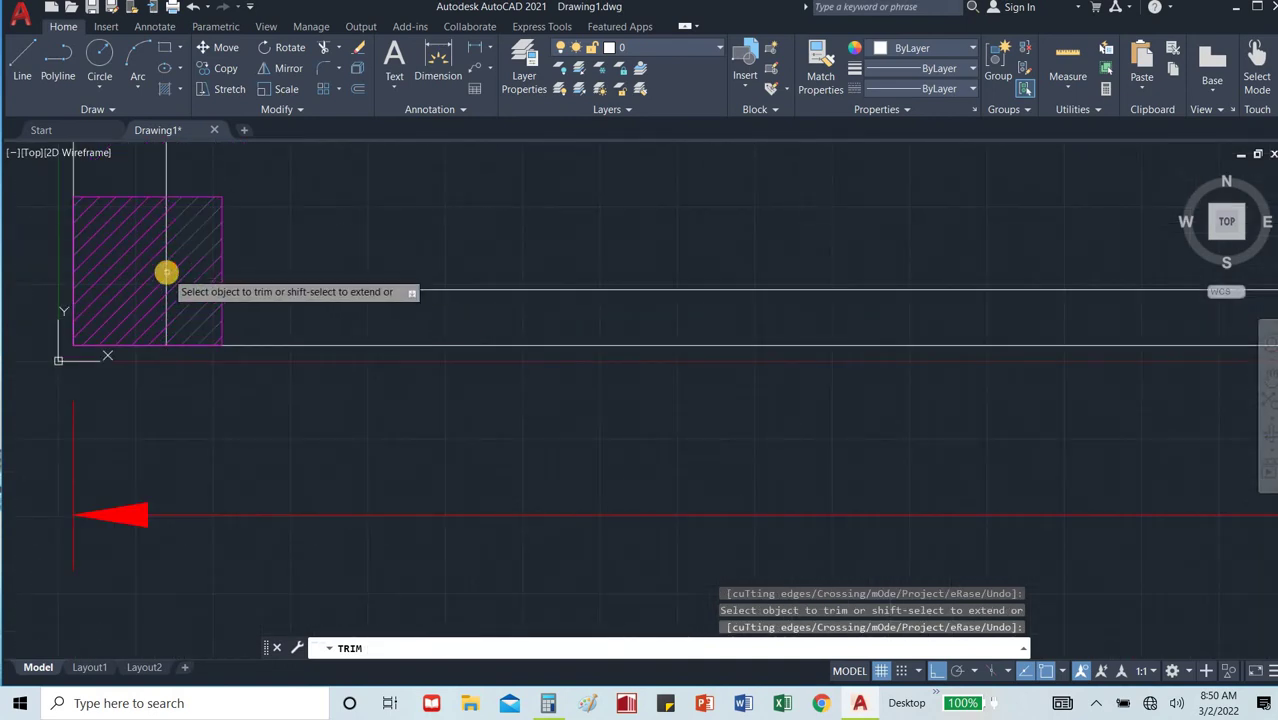
pyautogui.scroll(5, 166, 272)
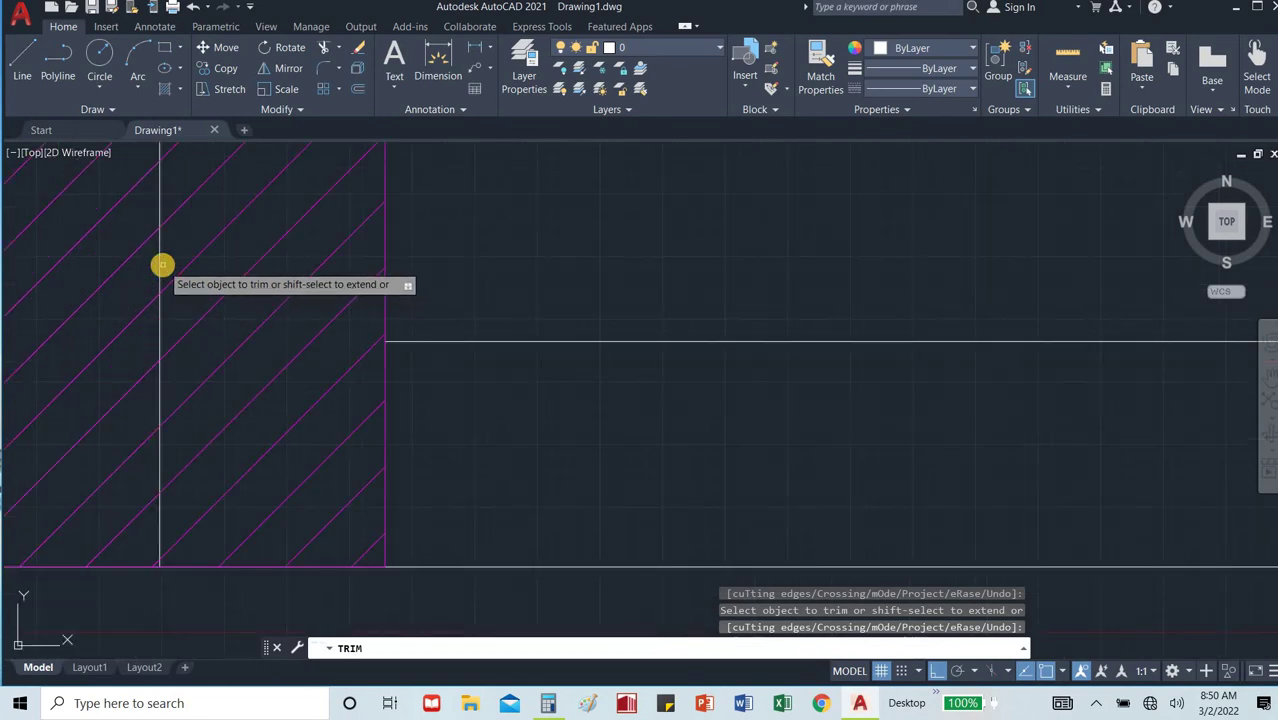
pyautogui.click(158, 261)
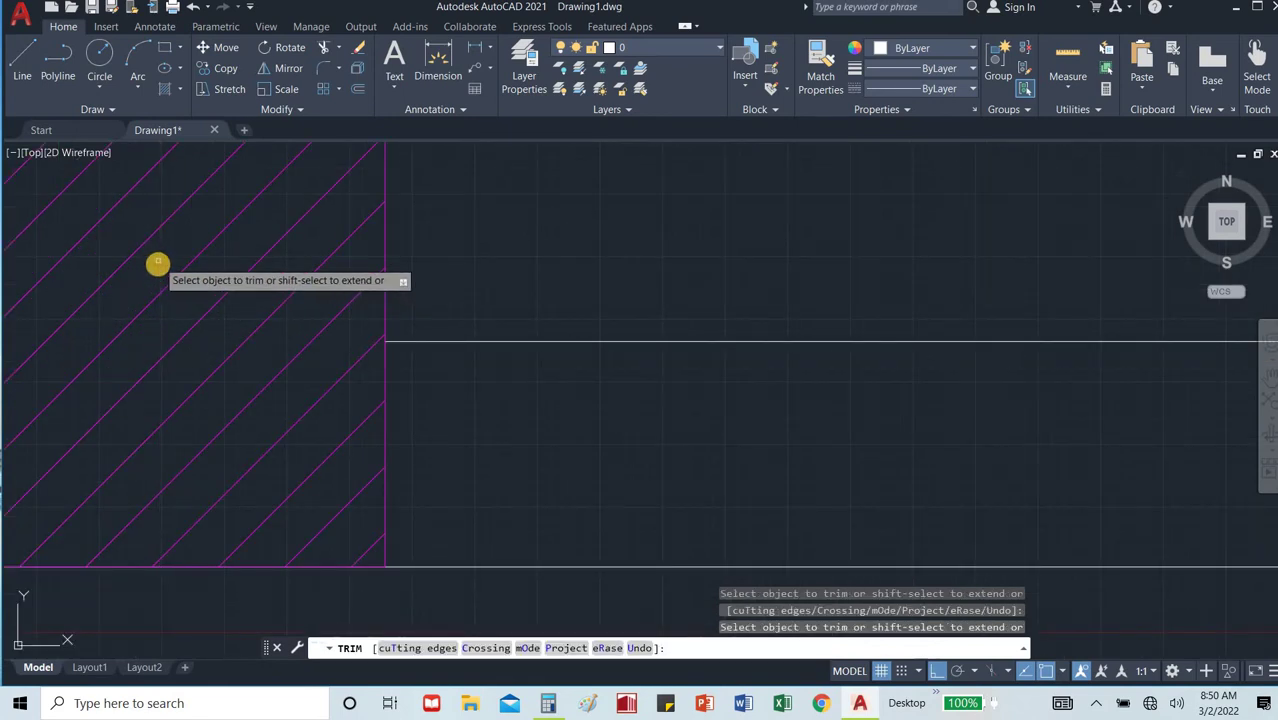
pyautogui.scroll(-8, 231, 337)
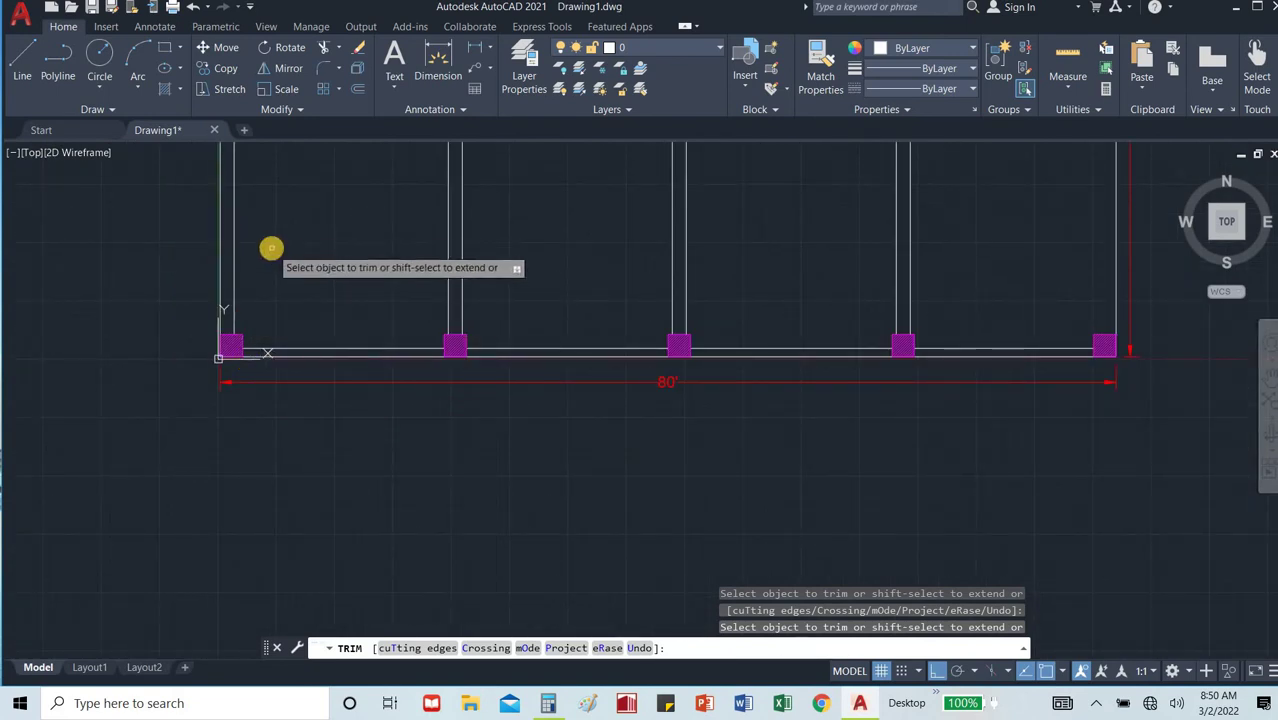
pyautogui.press('Escape')
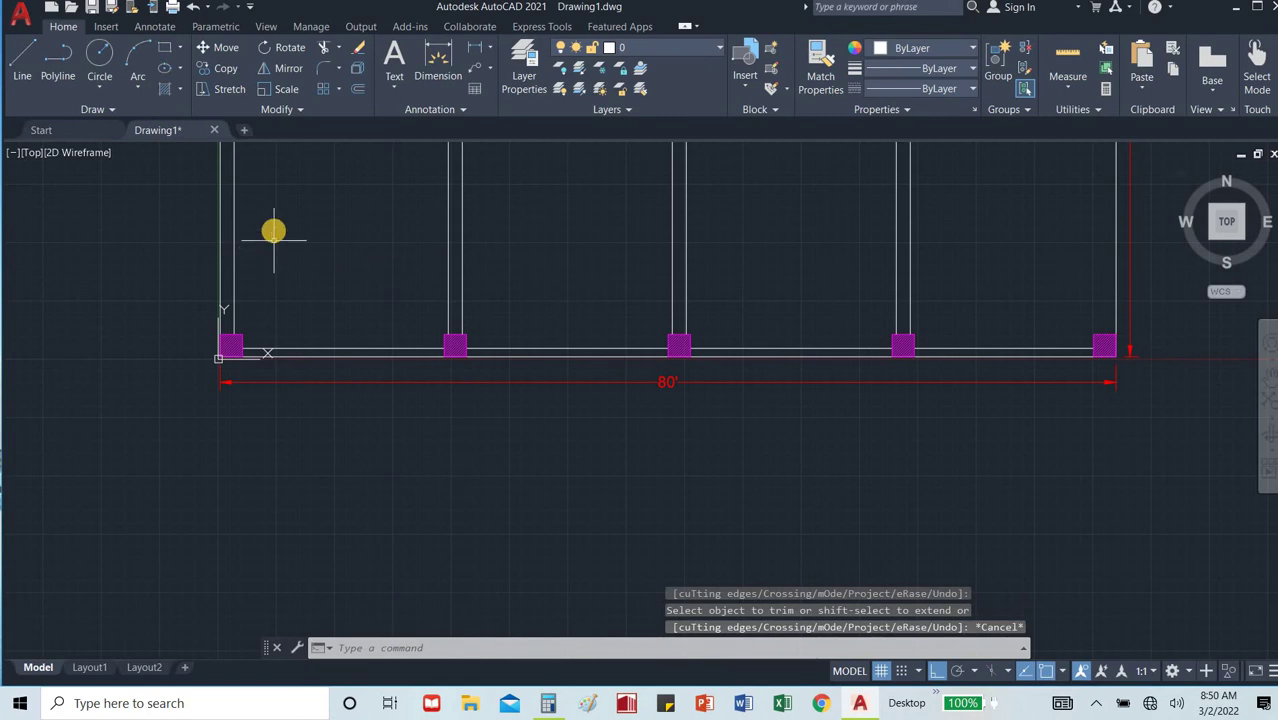
# Try to mirror the inner left wall line about a vertical axis through the middle column.
pyautogui.click(237, 237)
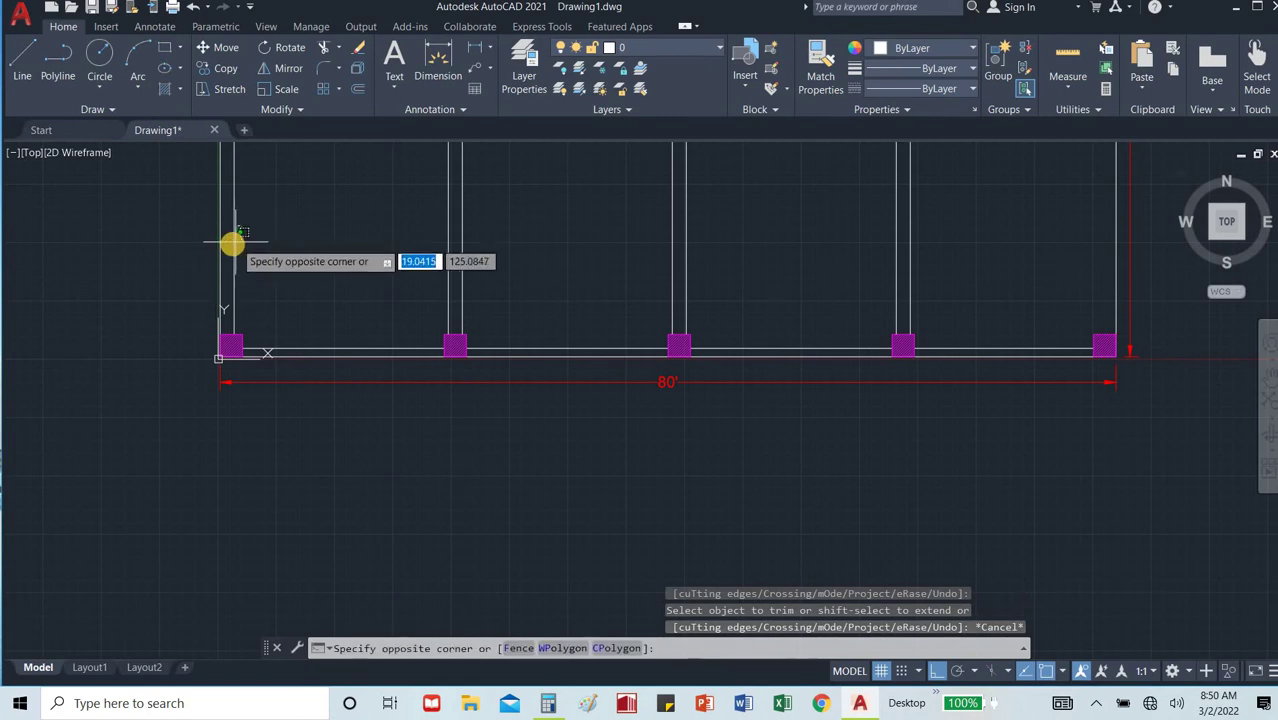
pyautogui.click(224, 248)
pyautogui.write('m')
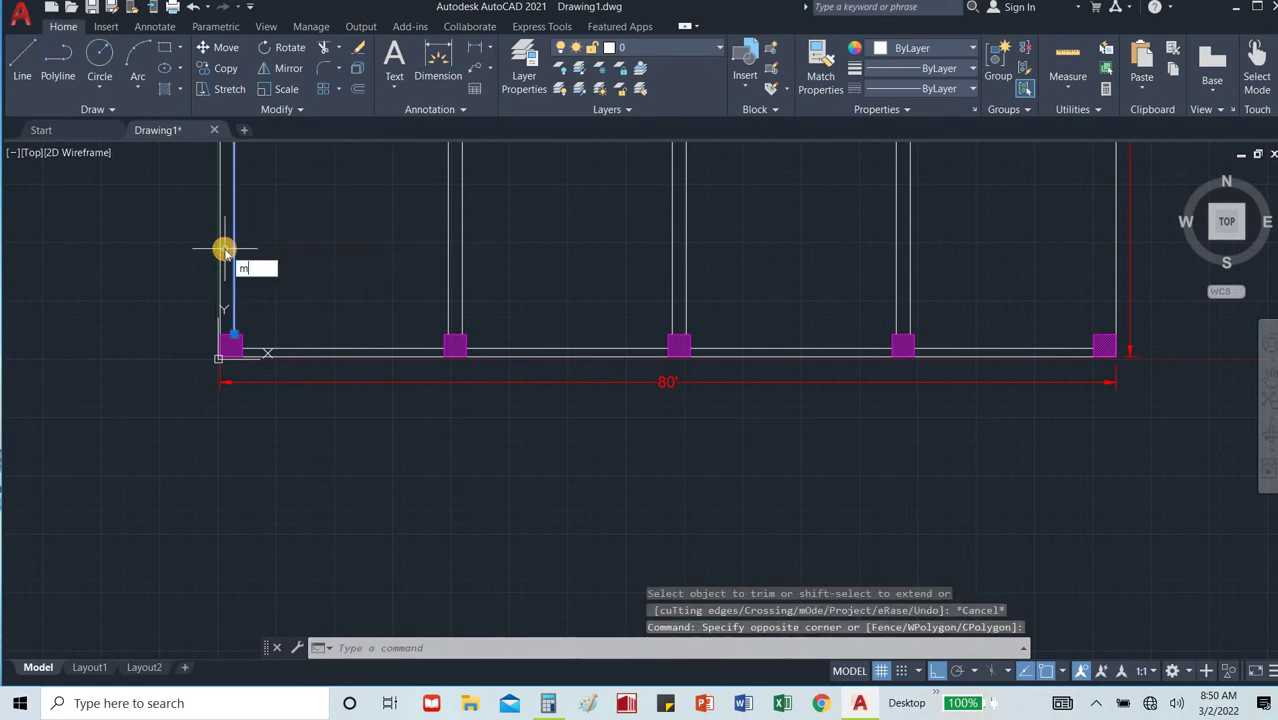
pyautogui.write('i')
pyautogui.press('Return')
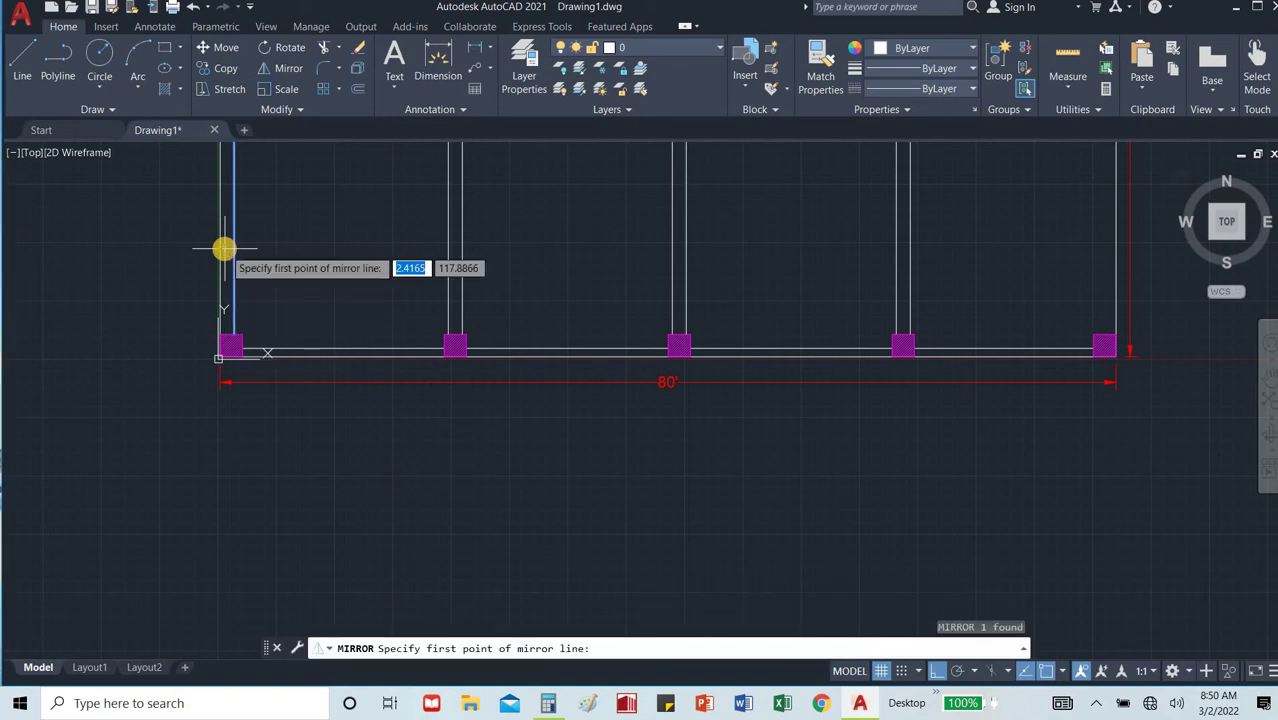
pyautogui.click(679, 331)
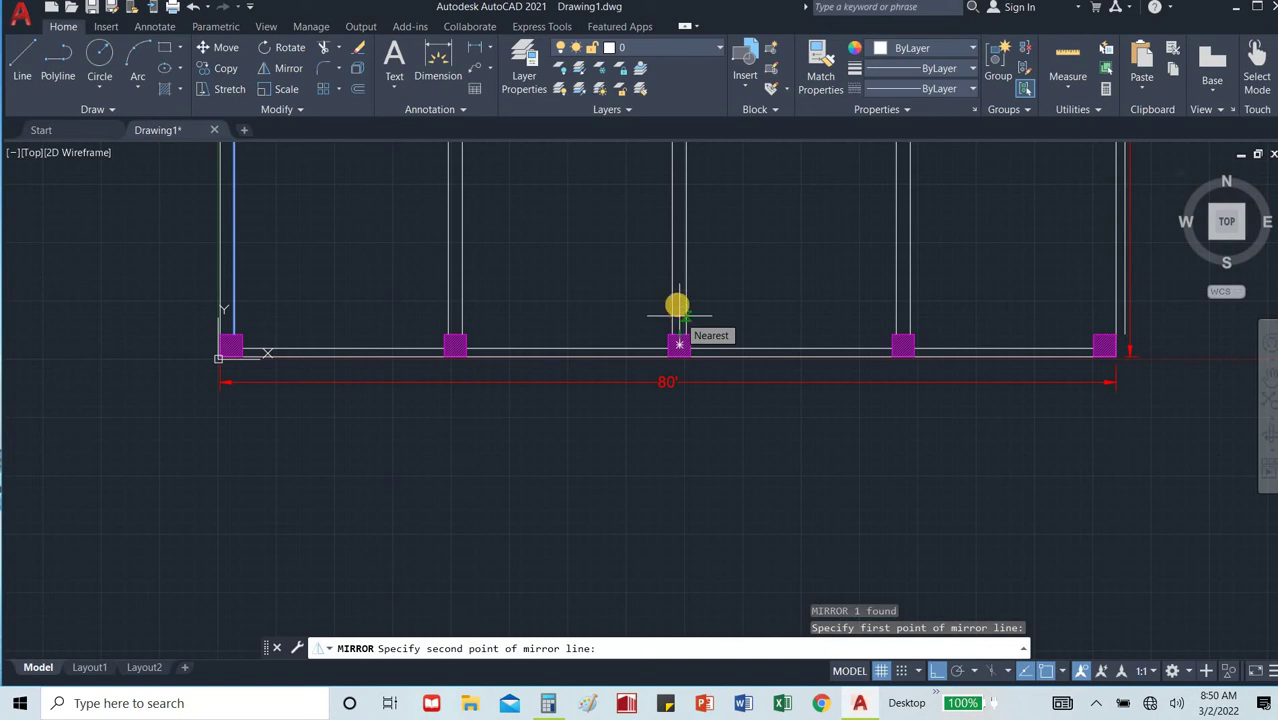
pyautogui.press('Return')
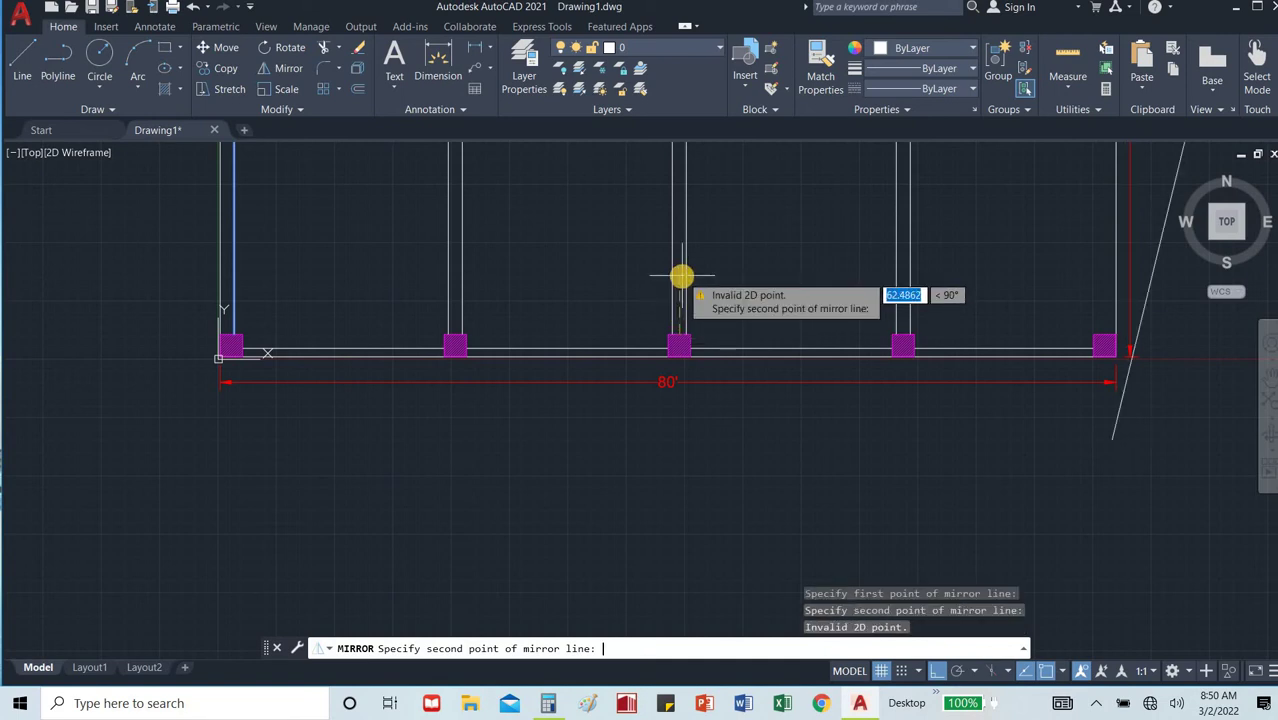
pyautogui.press('Escape')
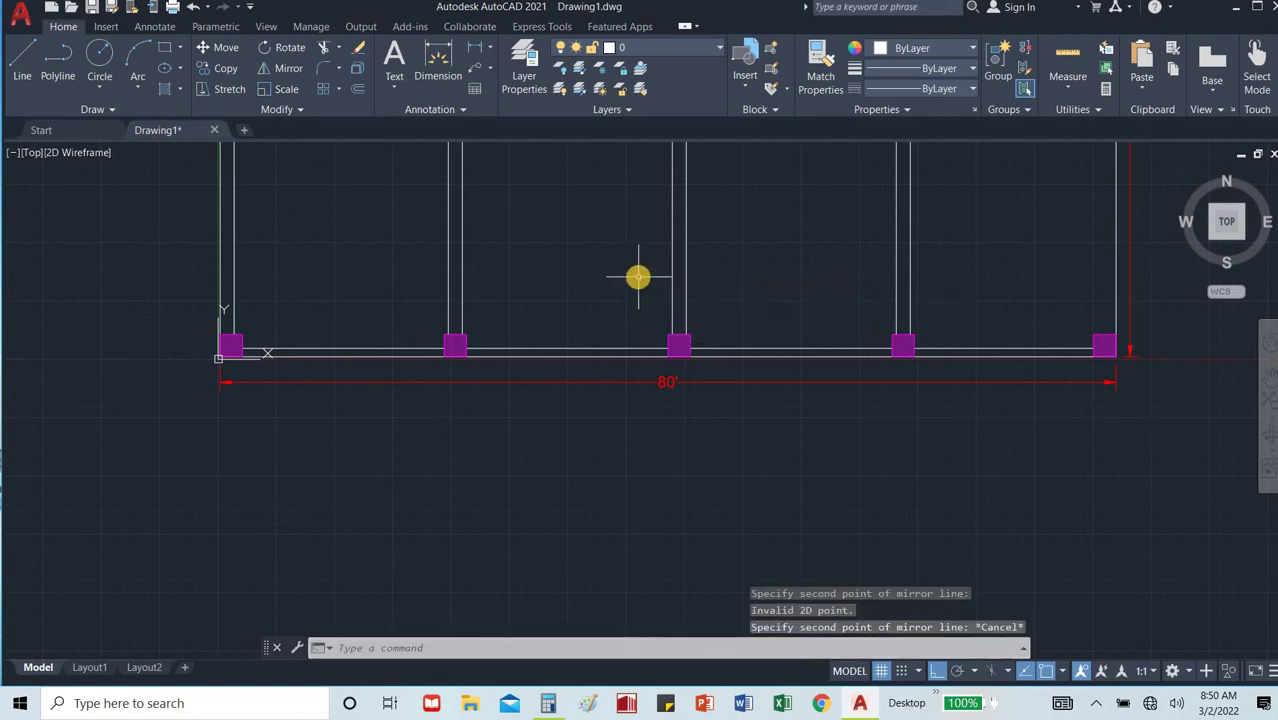
pyautogui.write('MI')
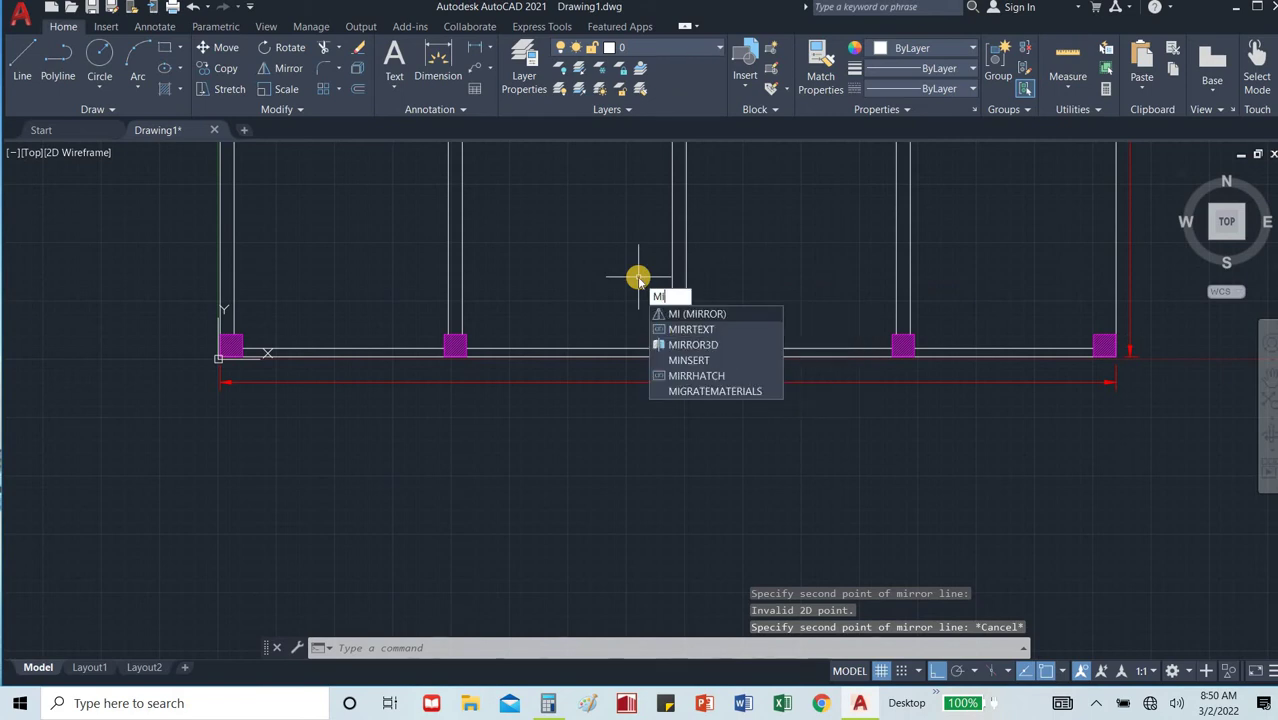
pyautogui.press('Escape')
pyautogui.scroll(-4, 628, 285)
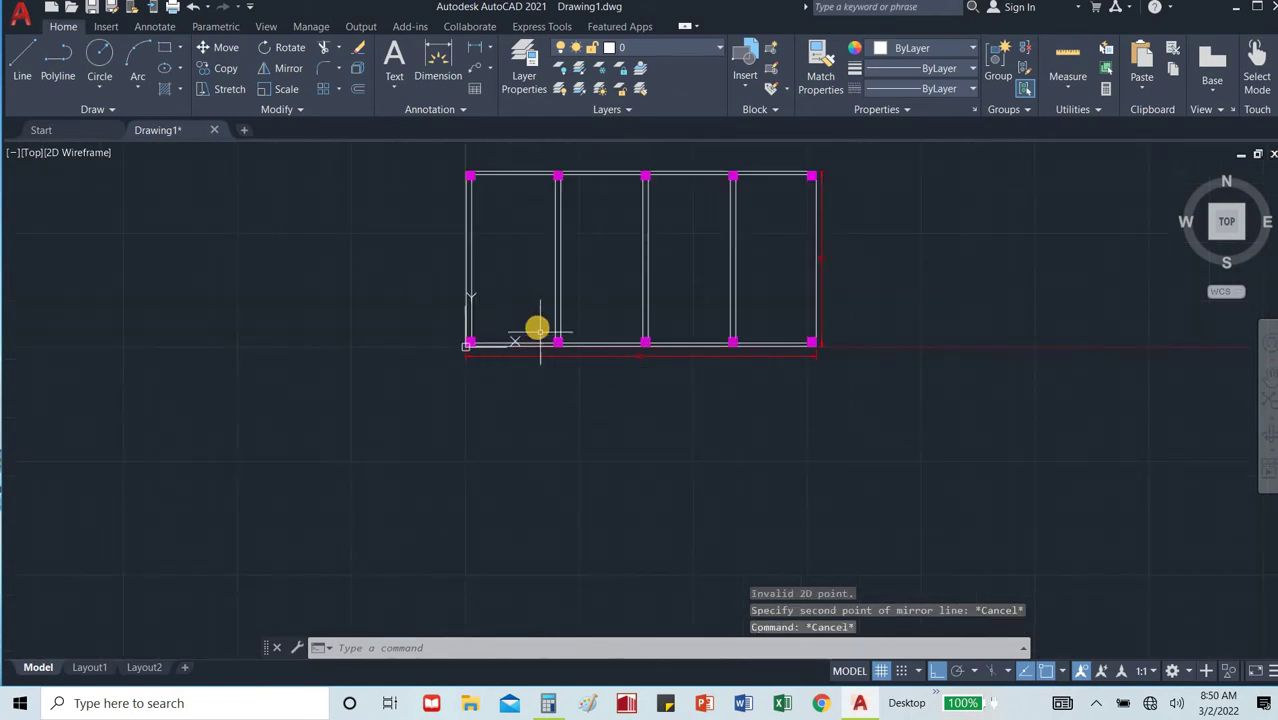
pyautogui.scroll(4, 465, 197)
pyautogui.click(489, 188)
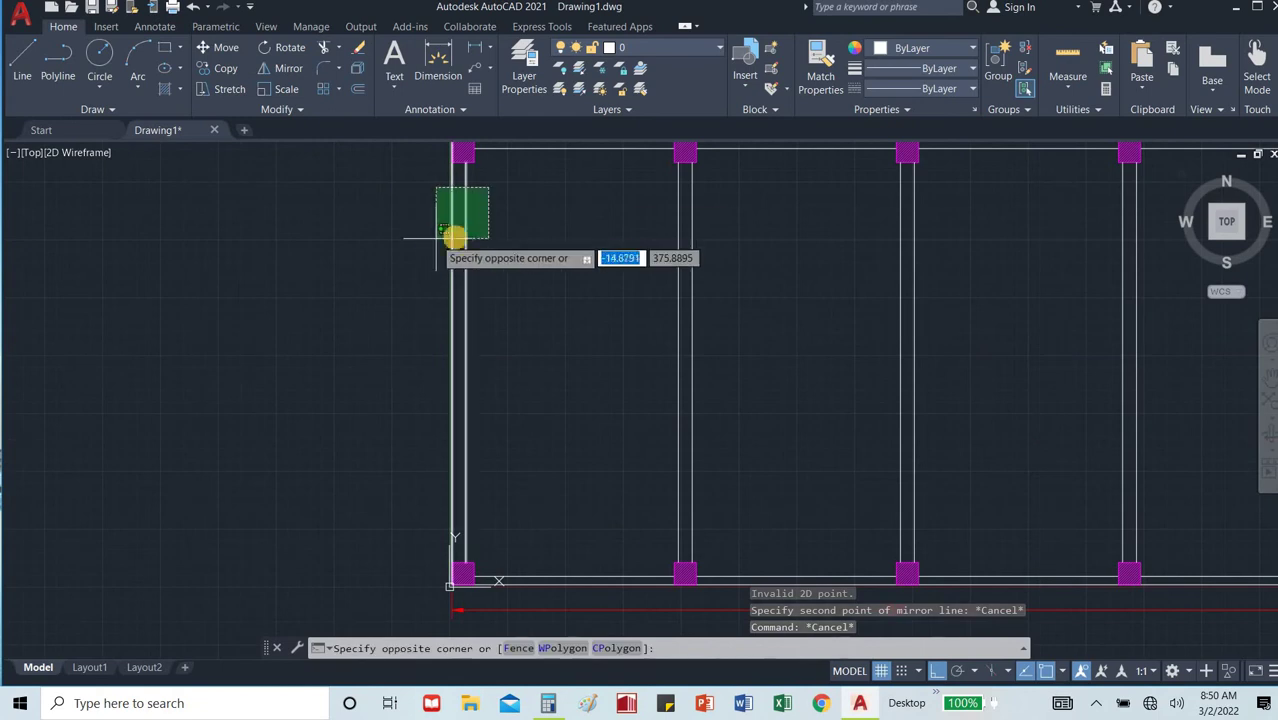
pyautogui.click(462, 231)
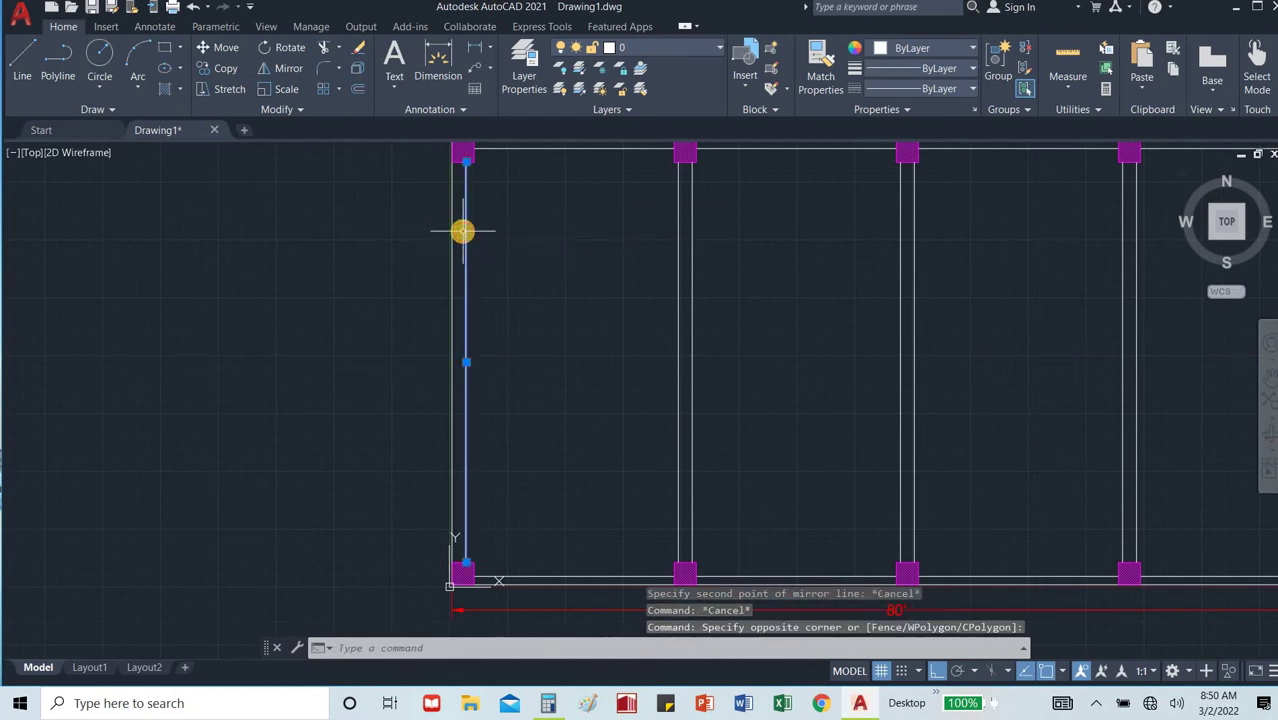
pyautogui.write('c')
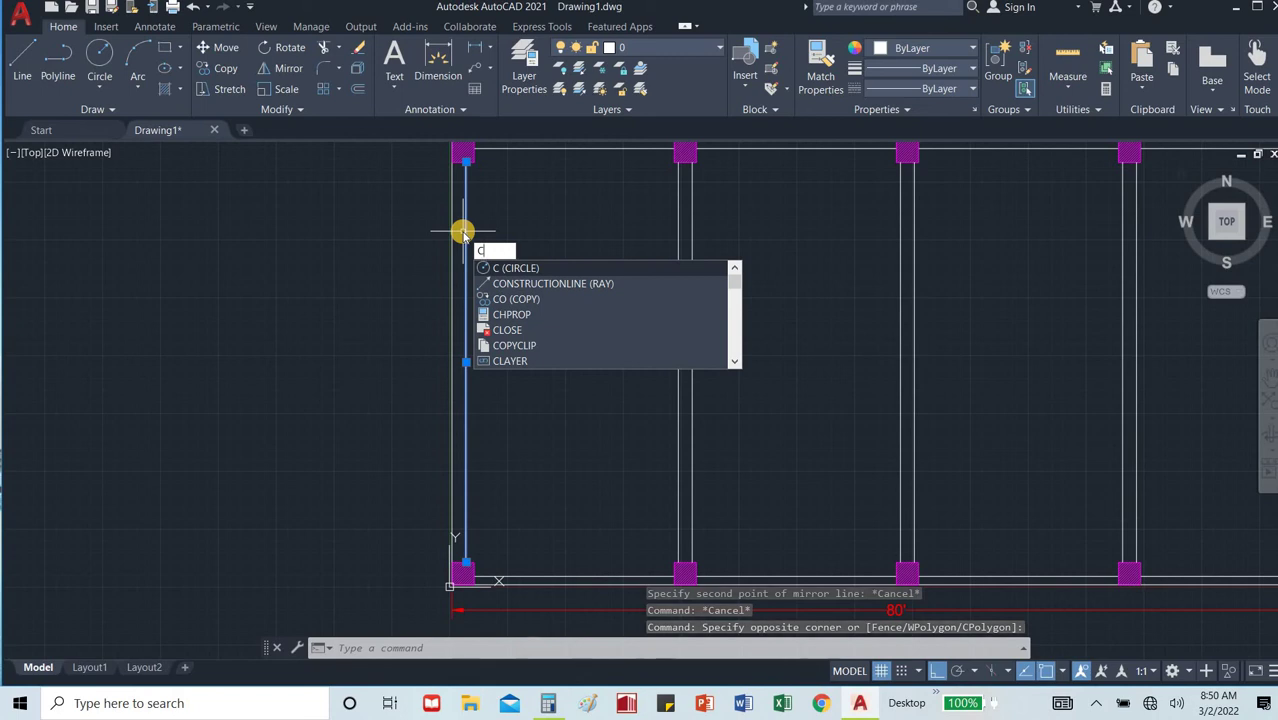
pyautogui.press('Escape')
pyautogui.press('Escape')
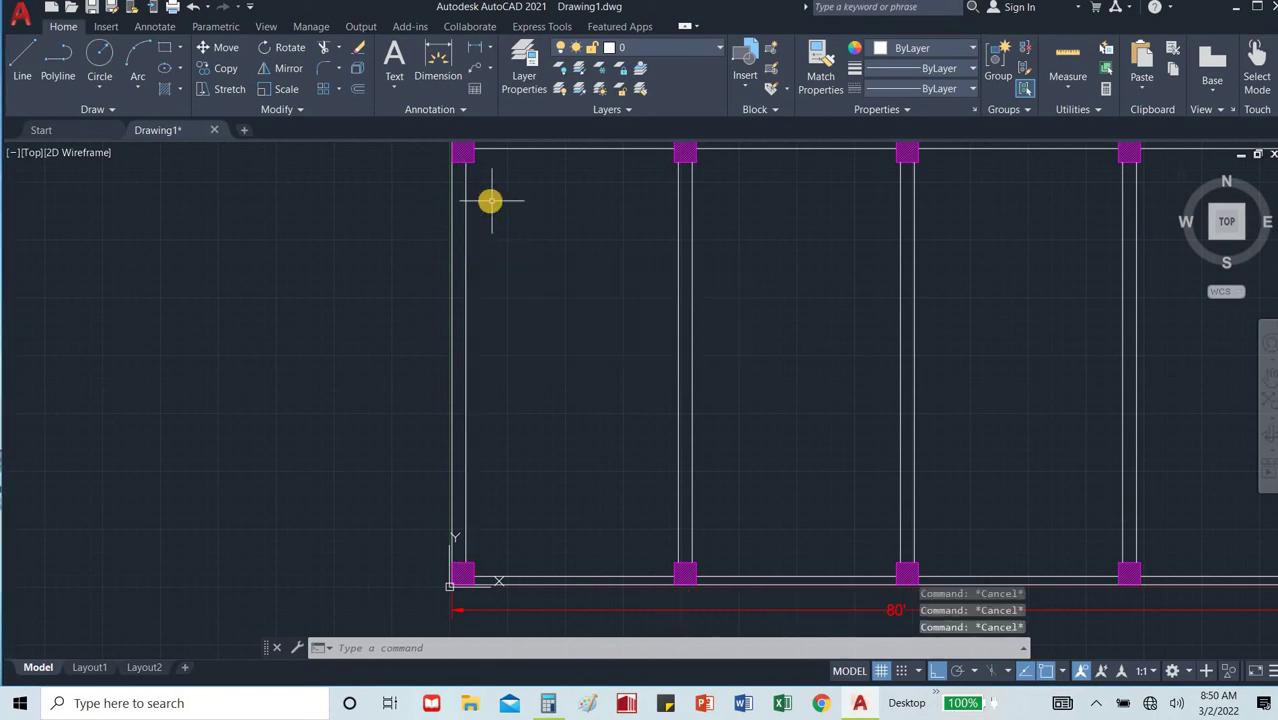
# Copy the inner left wall line from the upper-left column's lower-left corner to the upper-right column's lower-right corner.
pyautogui.click(490, 201)
pyautogui.click(458, 249)
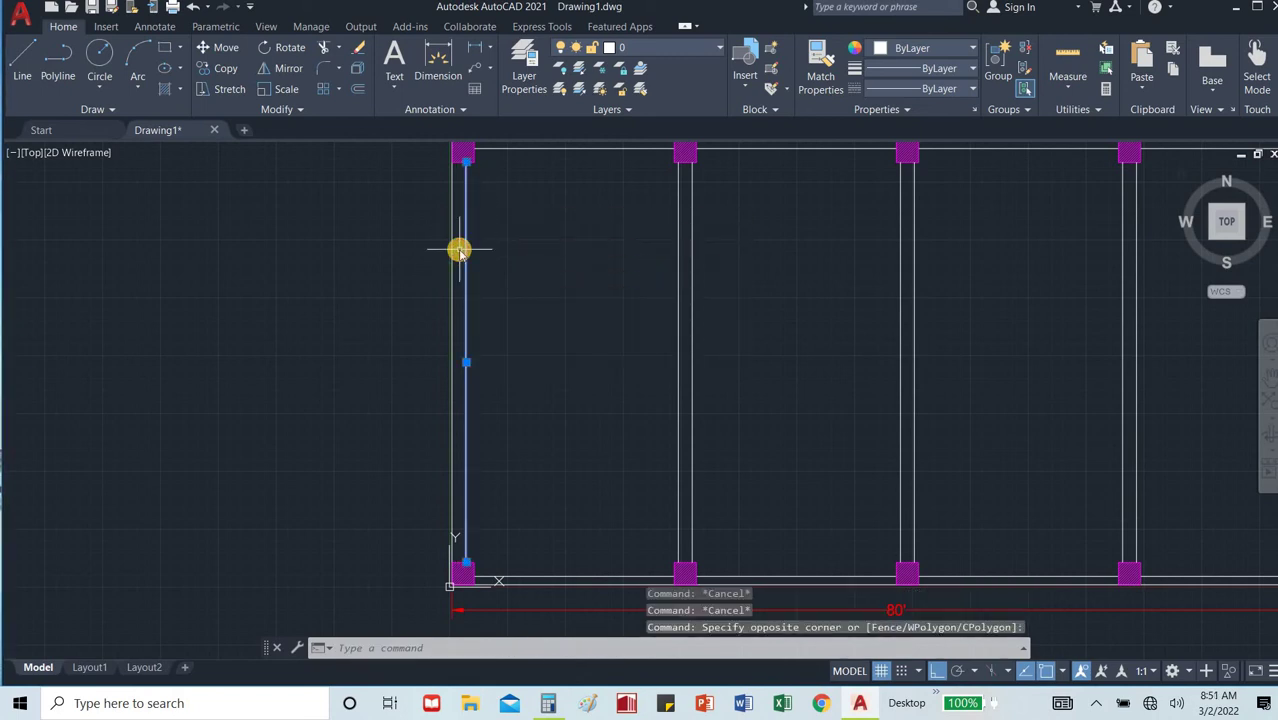
pyautogui.write('co')
pyautogui.press('Return')
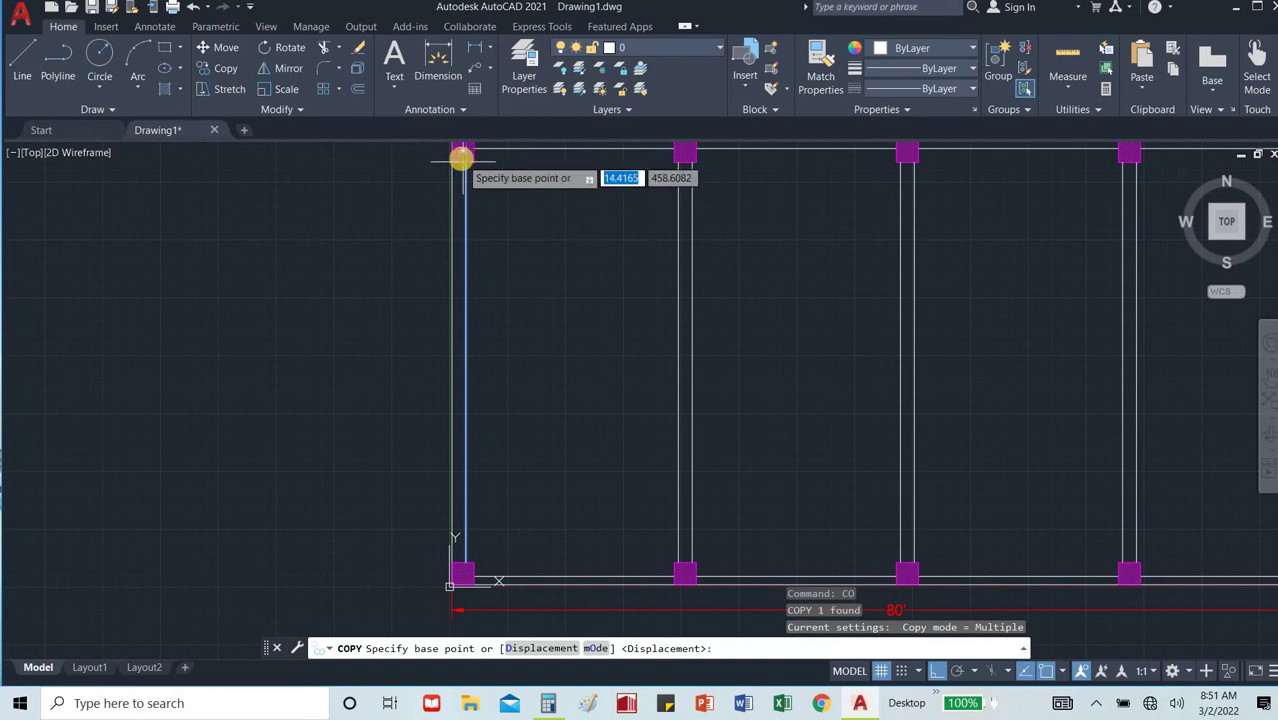
pyautogui.scroll(5, 440, 163)
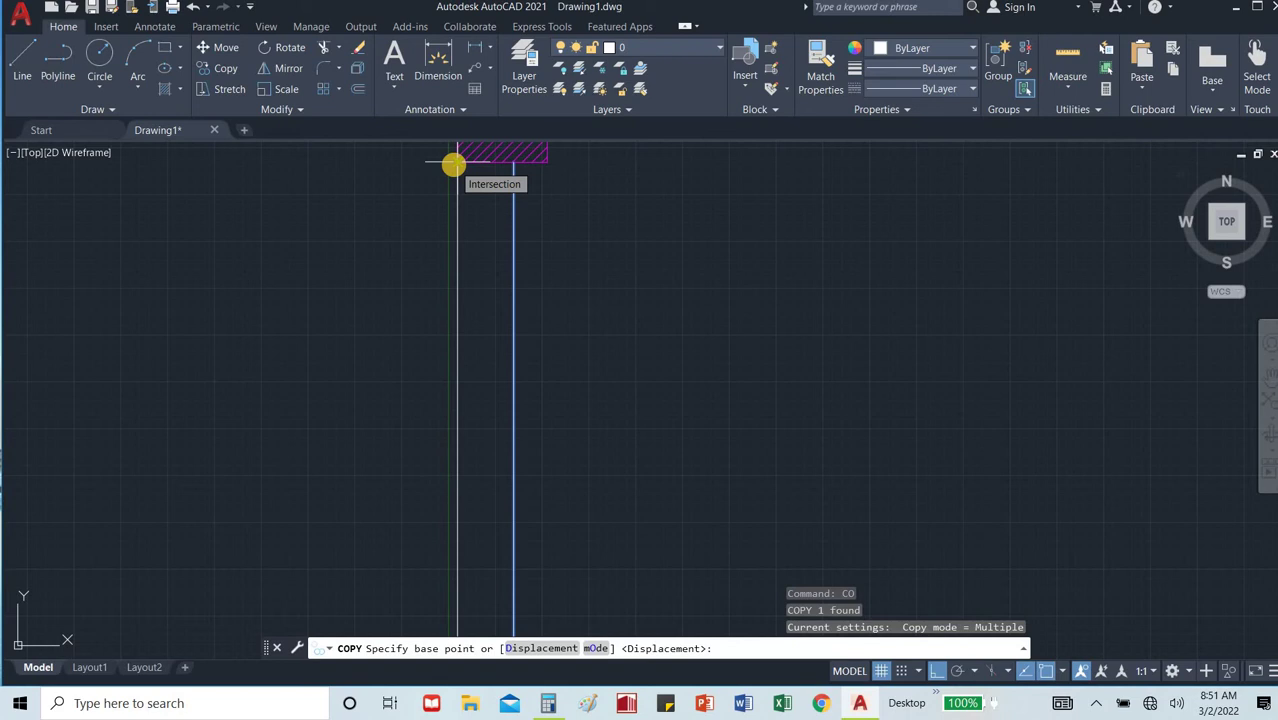
pyautogui.click(458, 160)
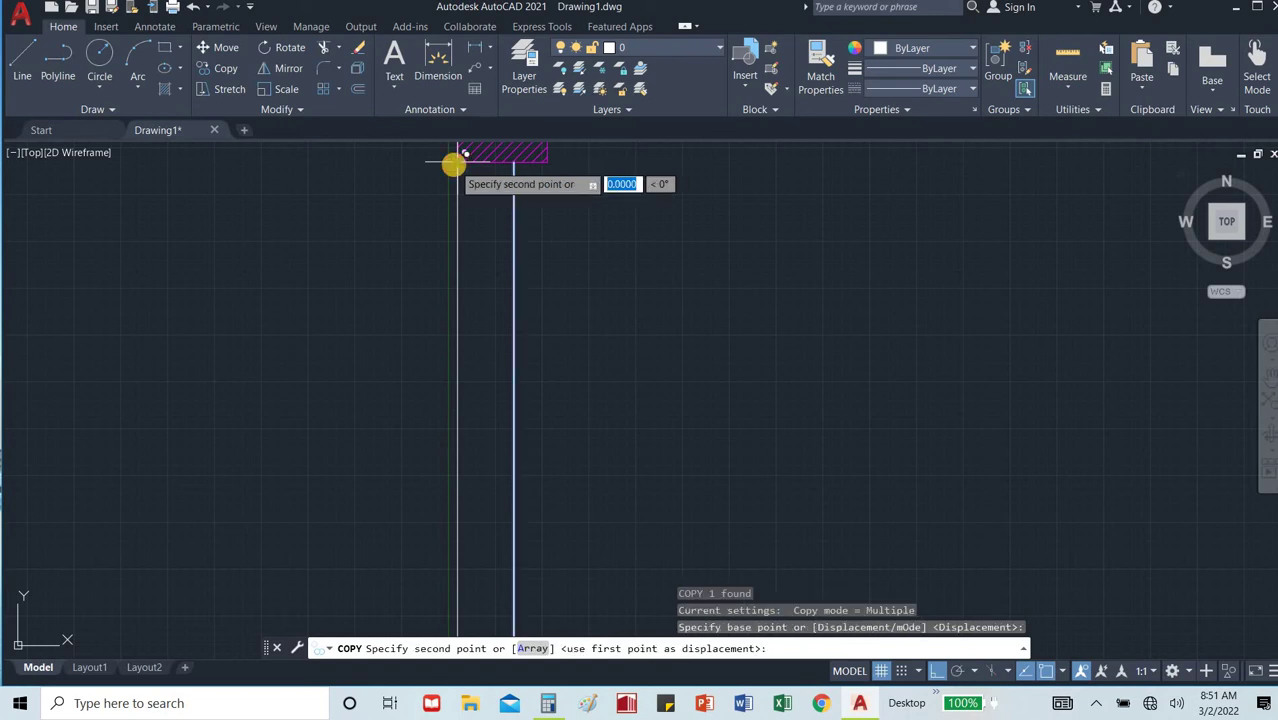
pyautogui.scroll(-5, 453, 165)
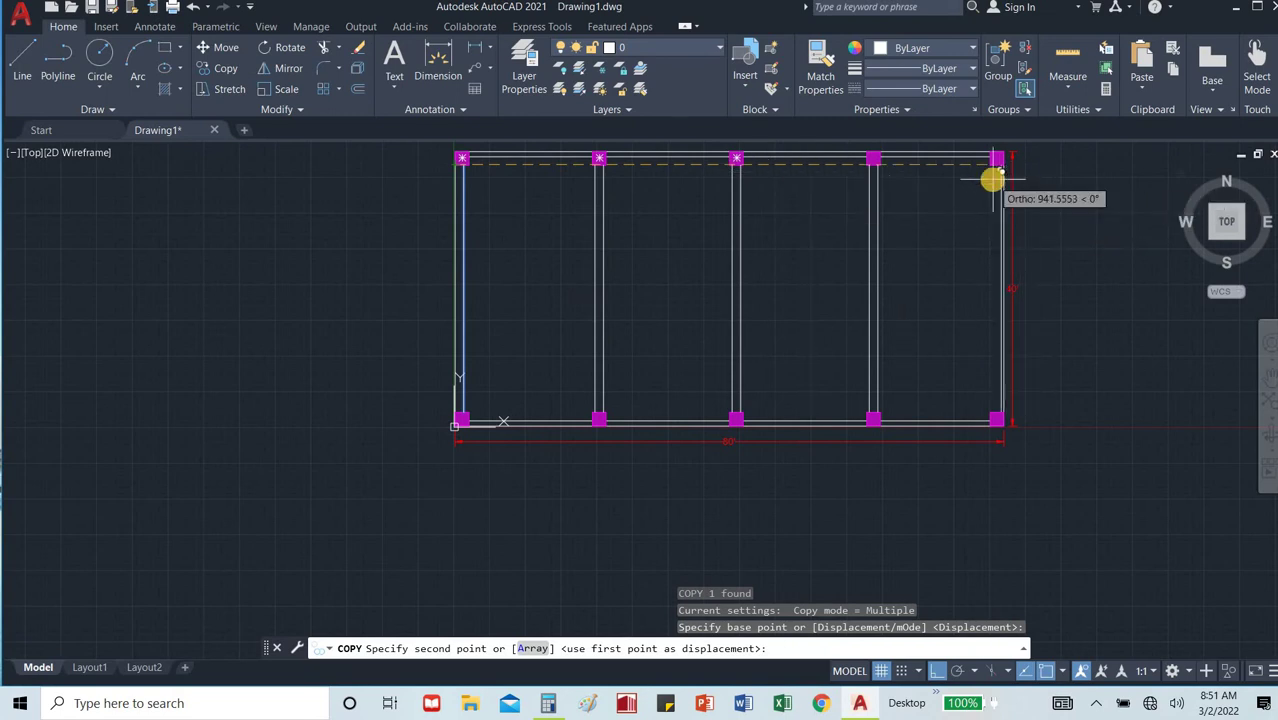
pyautogui.scroll(4, 970, 165)
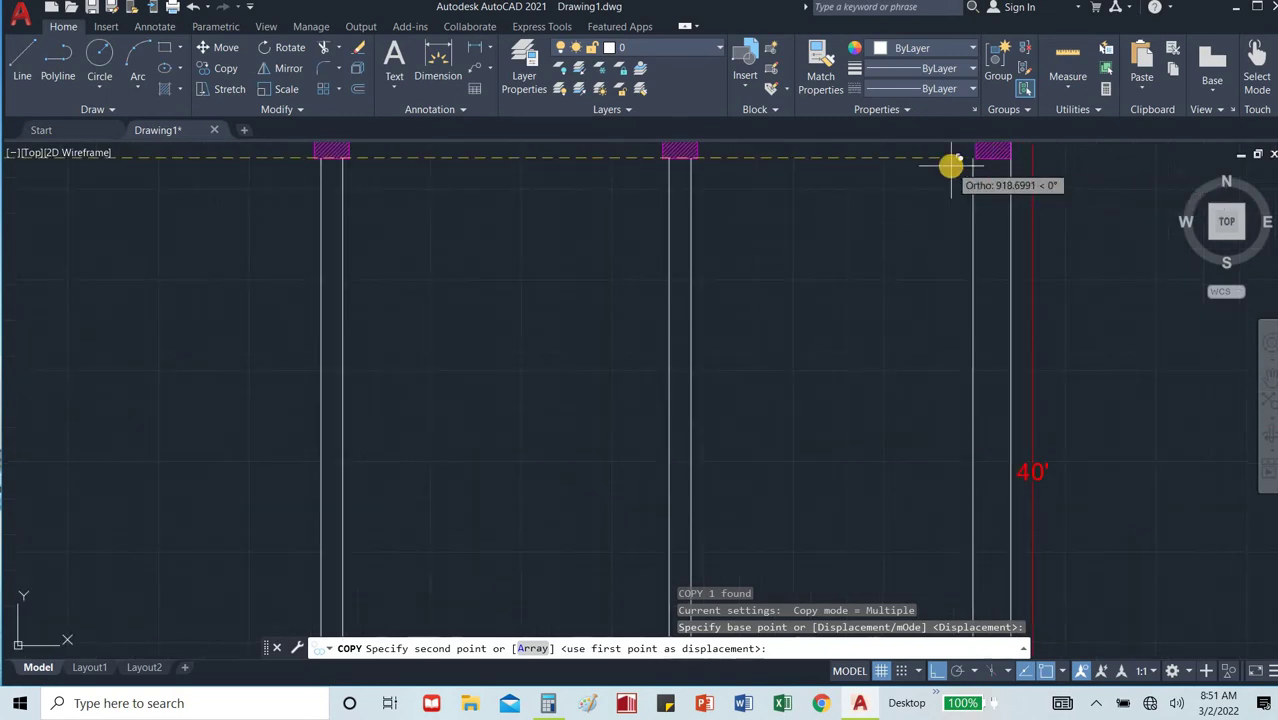
pyautogui.click(1012, 156)
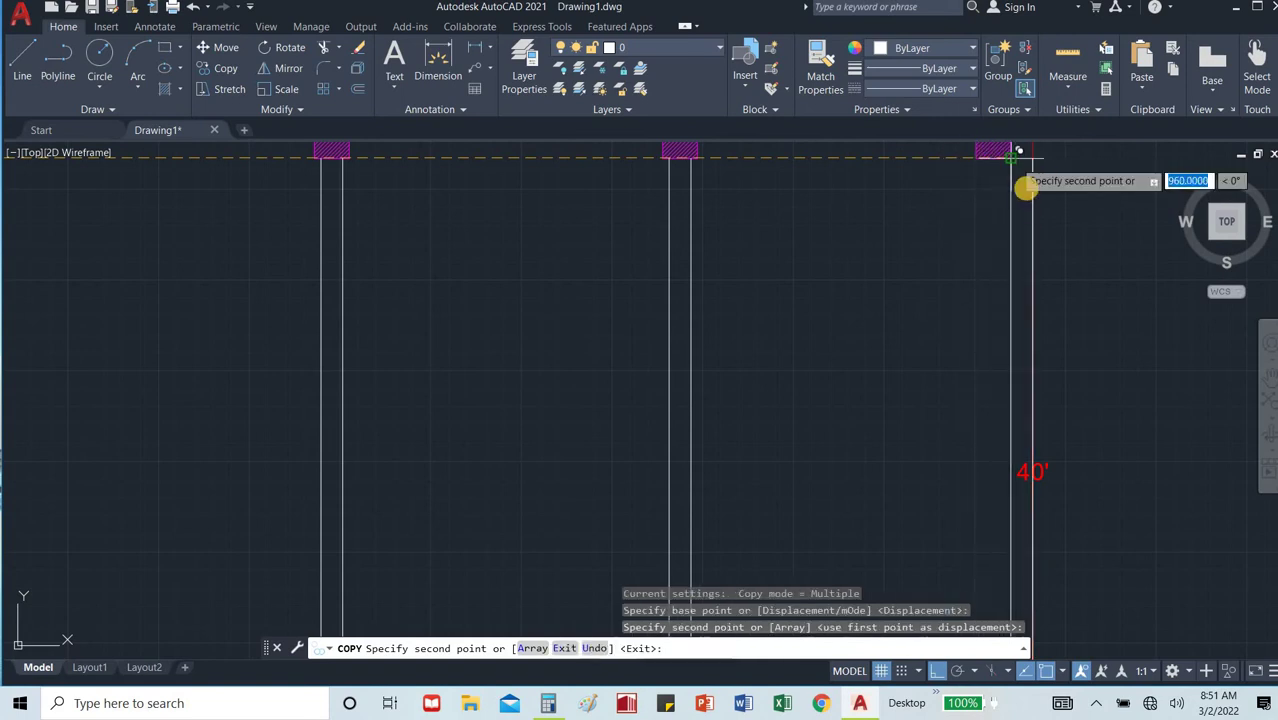
pyautogui.press('Escape')
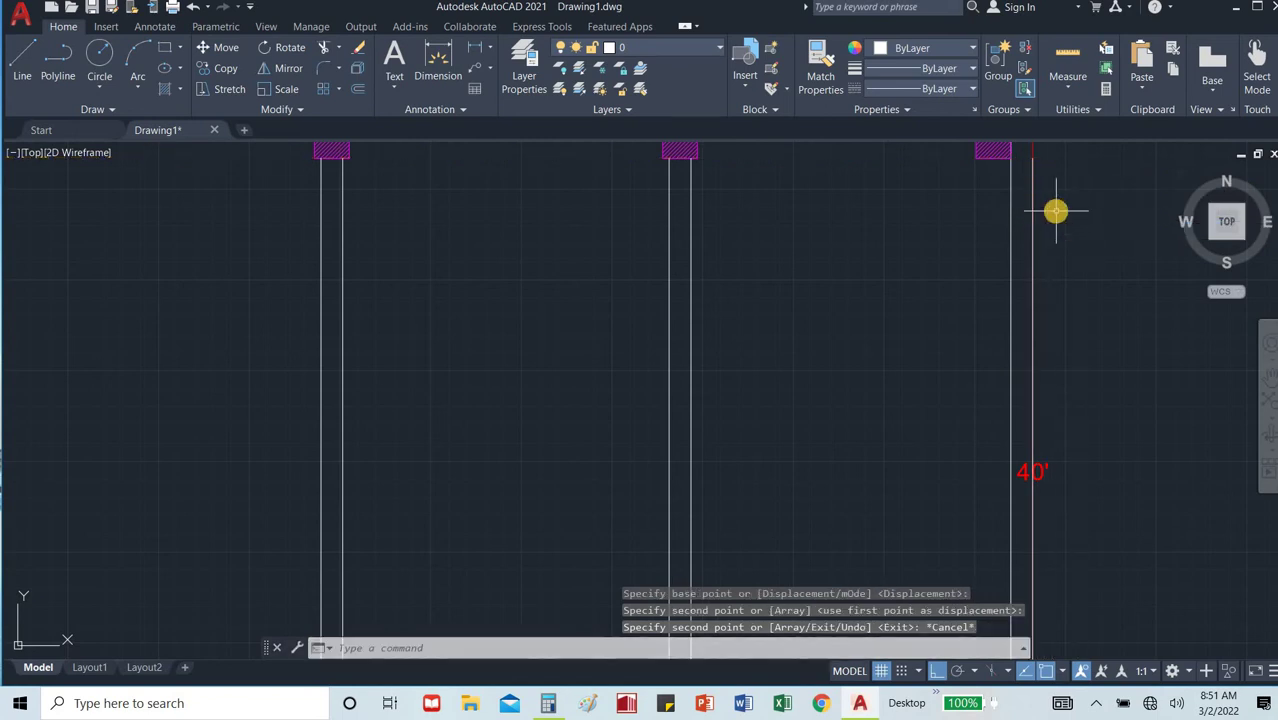
# Offset the copied line outside the right wall by 30 towards the inside of the plan and end the Offset command.
pyautogui.click(1042, 196)
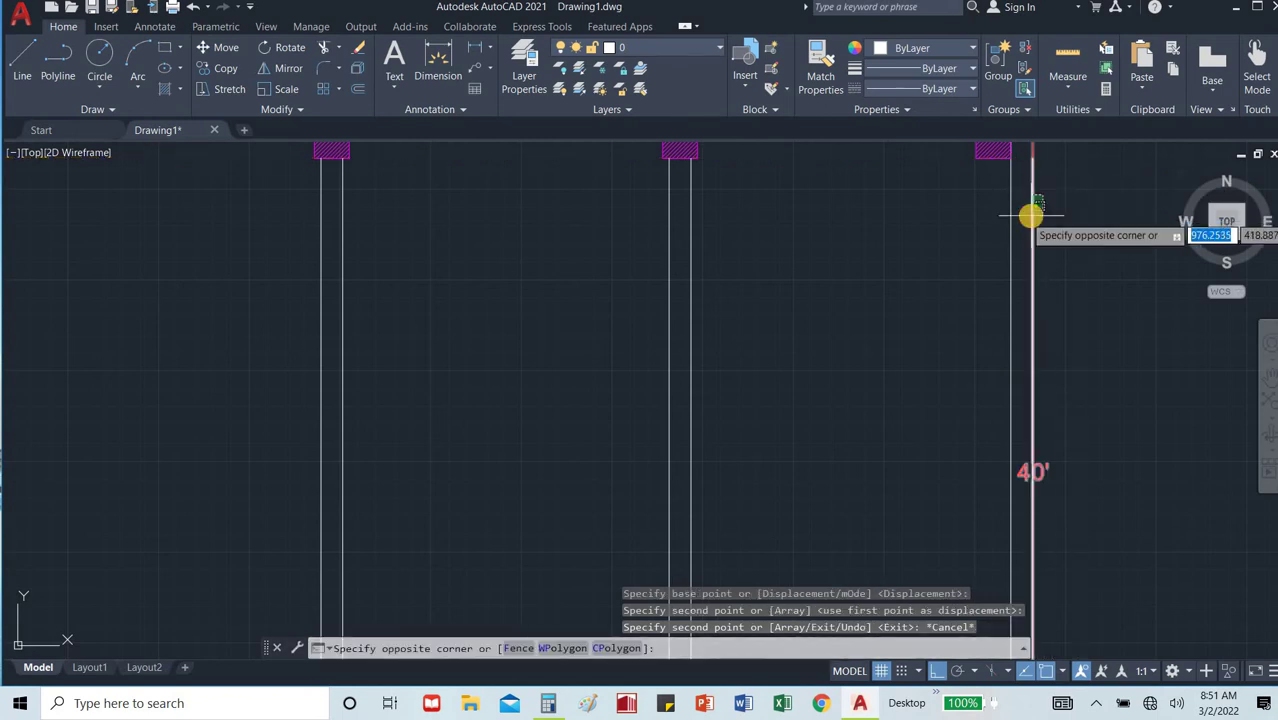
pyautogui.click(1022, 227)
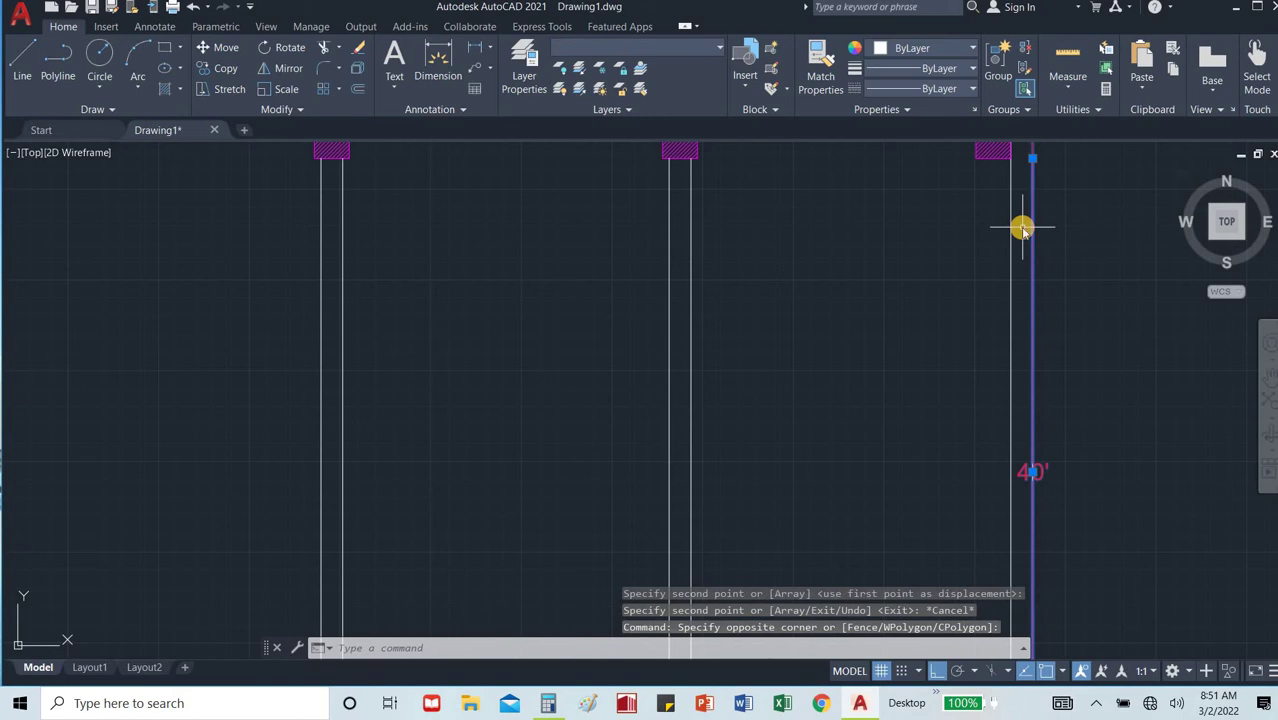
pyautogui.write('o')
pyautogui.press('Return')
pyautogui.write('30')
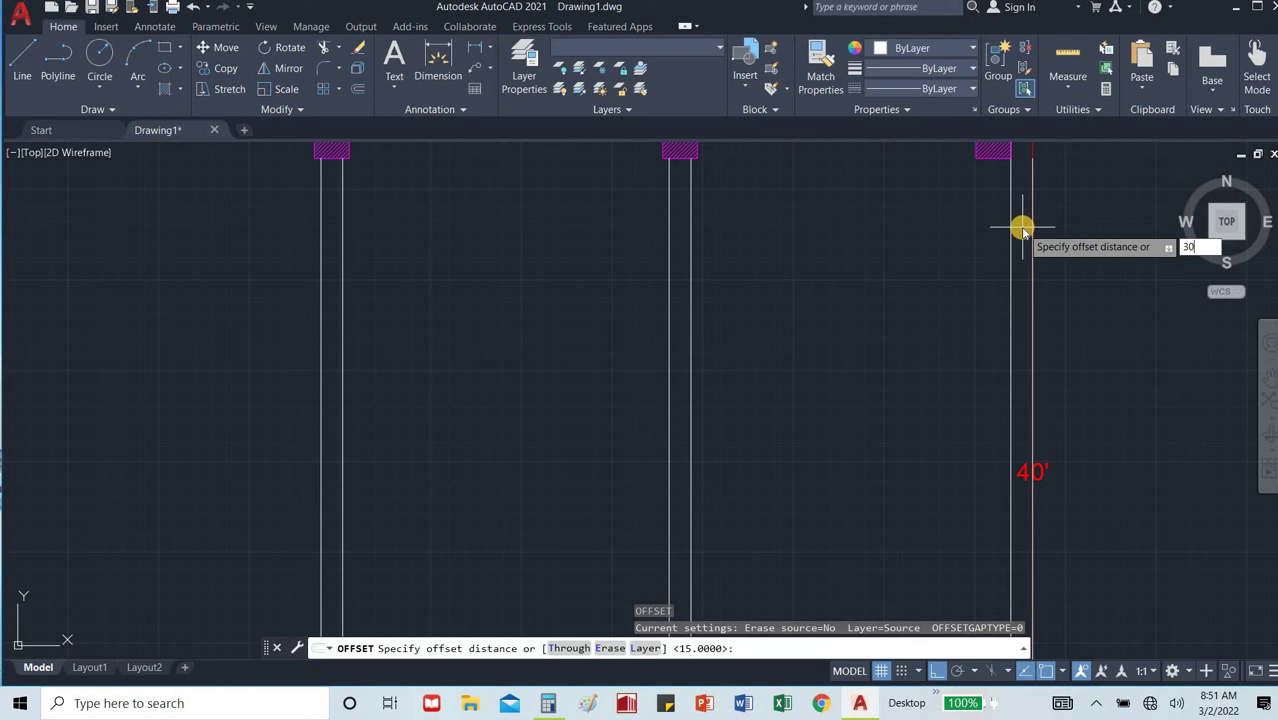
pyautogui.press('Return')
pyautogui.click(1033, 218)
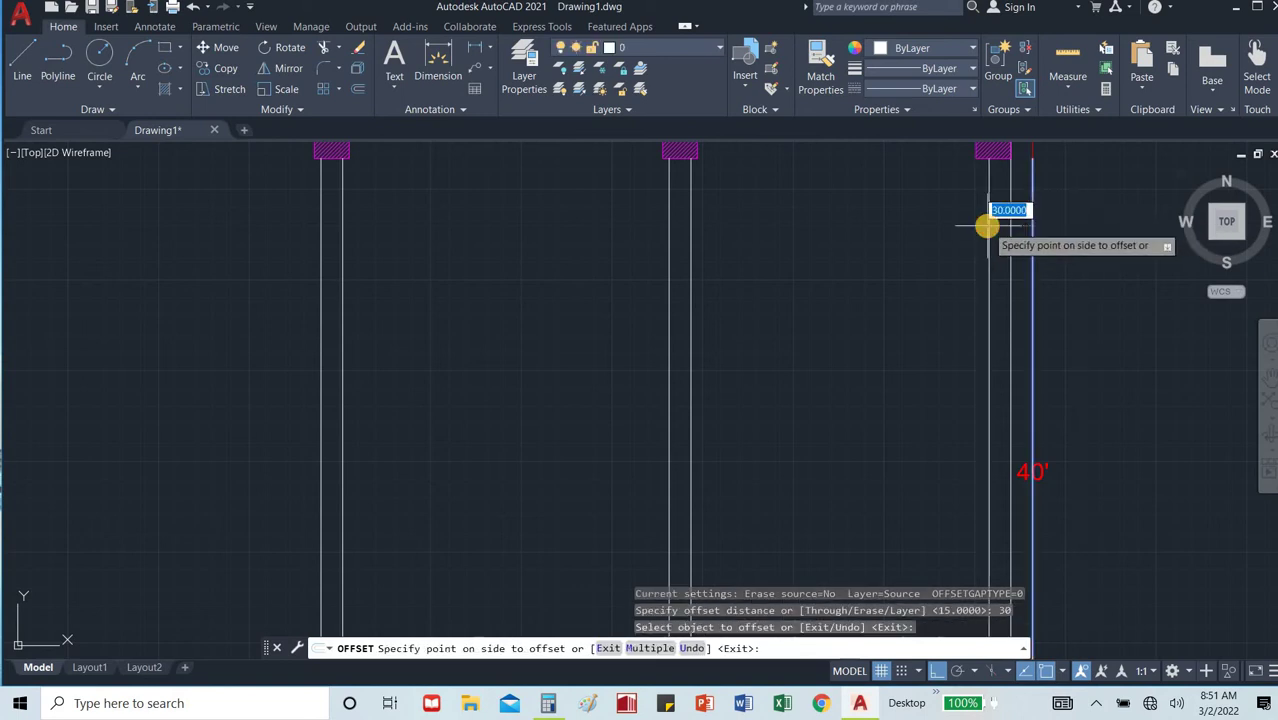
pyautogui.click(987, 226)
pyautogui.press('Escape')
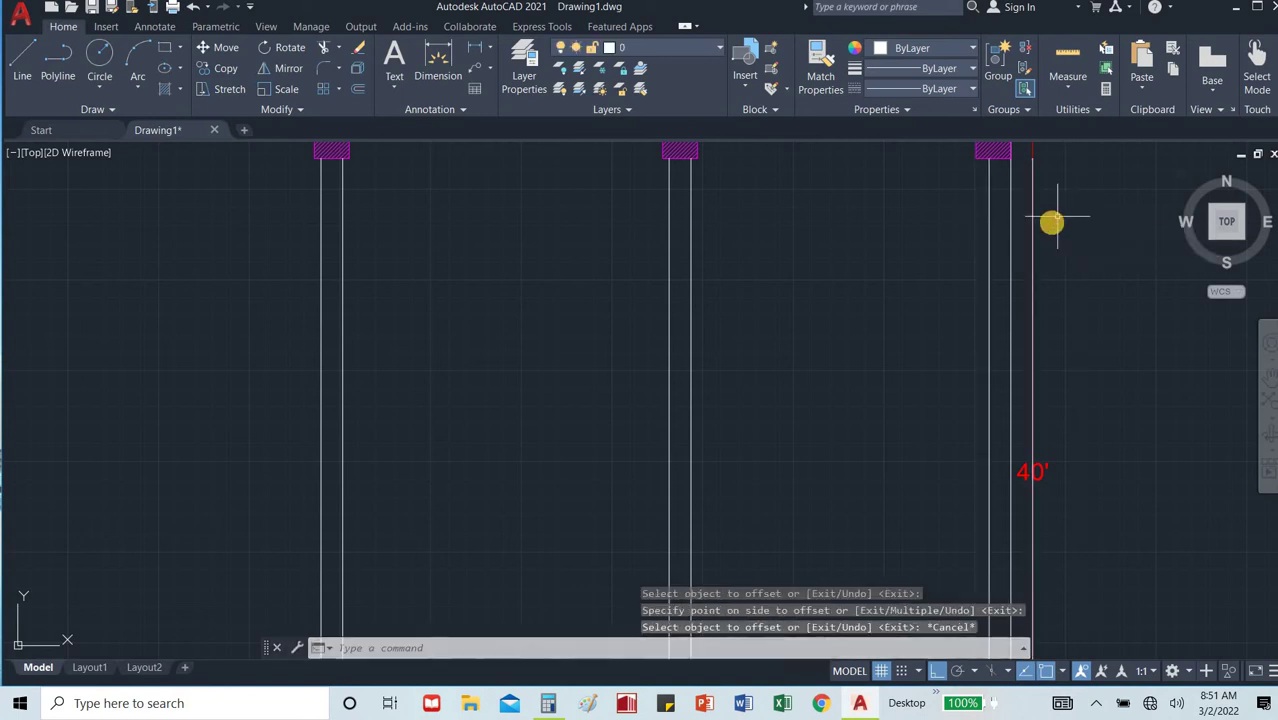
# Delete the copied line outside the right wall together with the 40' dimension.
pyautogui.click(1050, 222)
pyautogui.click(1027, 280)
pyautogui.press('Delete')
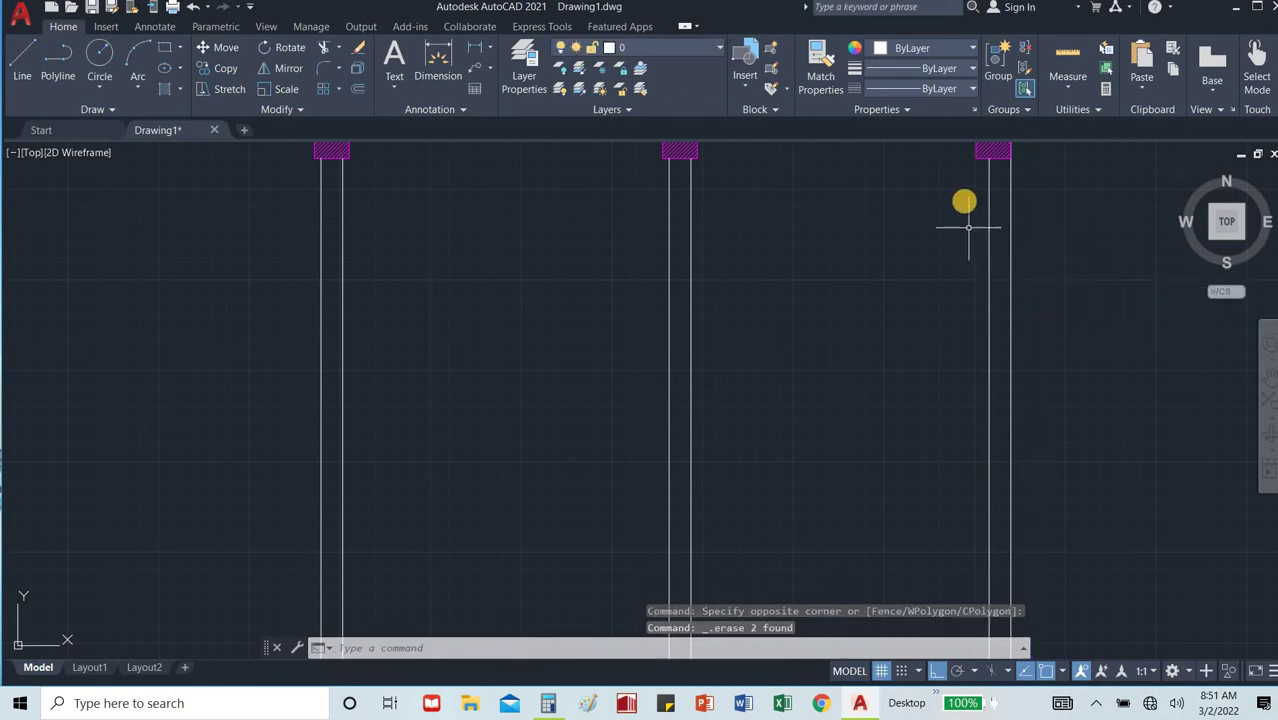
# Examine the wall lines at the upper-right column, across the whole plan and around the upper-left columns.
pyautogui.scroll(2, 978, 182)
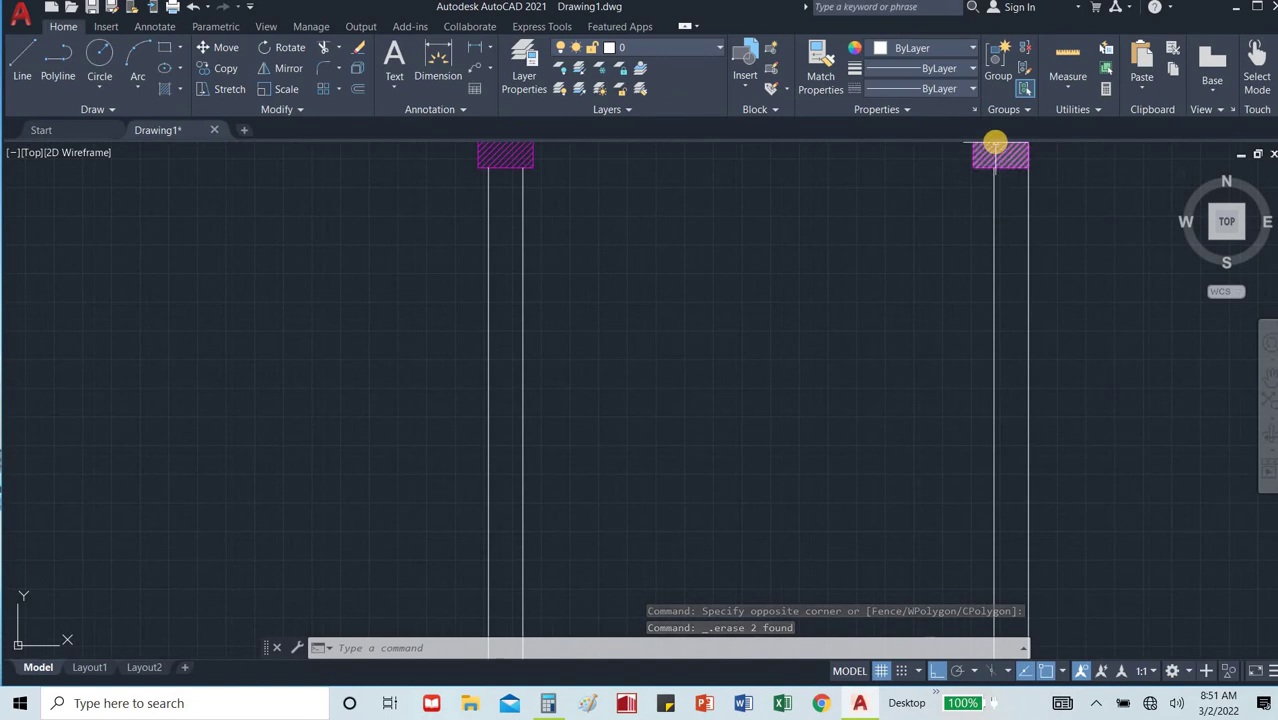
pyautogui.scroll(4, 982, 185)
pyautogui.scroll(-4, 979, 190)
pyautogui.scroll(-5, 960, 235)
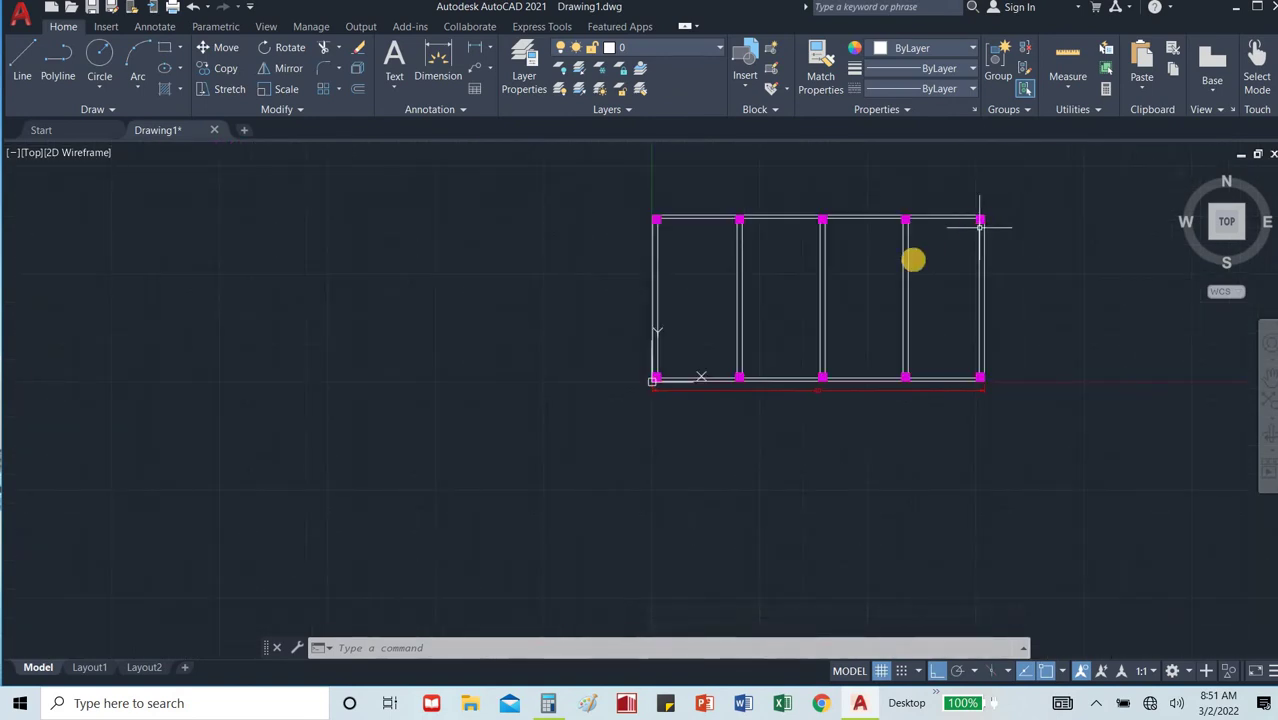
pyautogui.scroll(3, 890, 265)
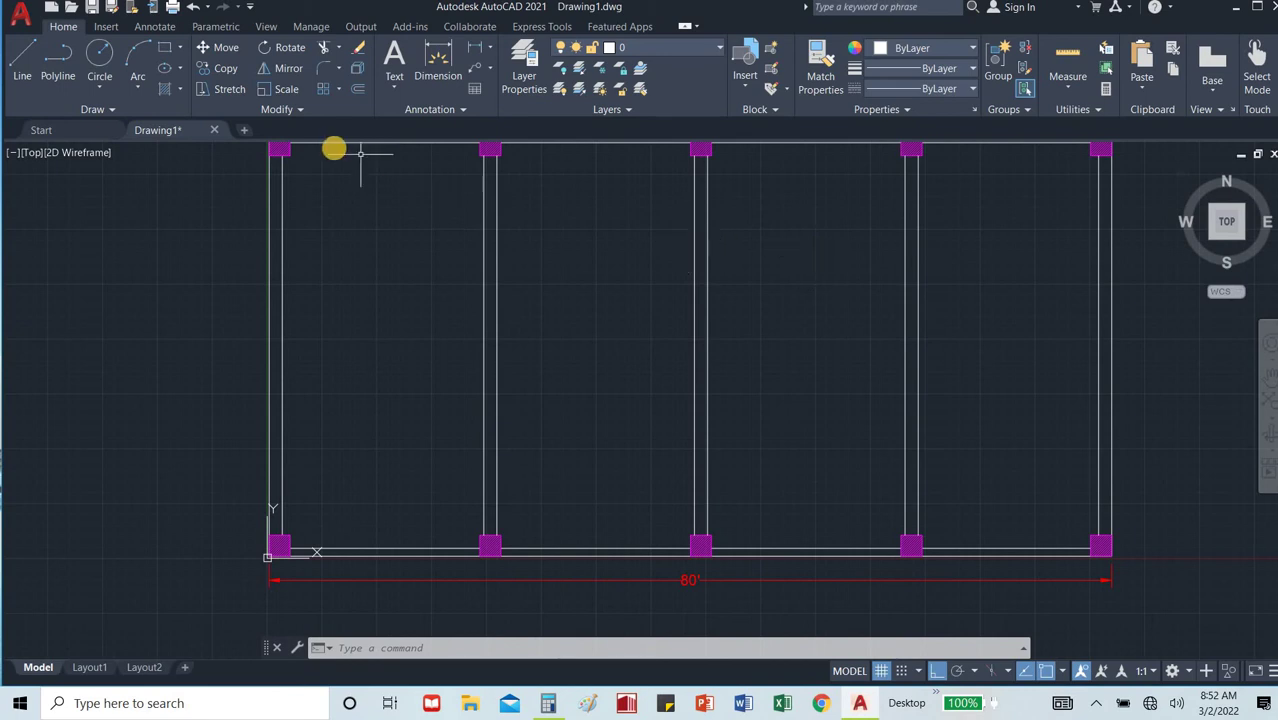
pyautogui.scroll(-5, 338, 250)
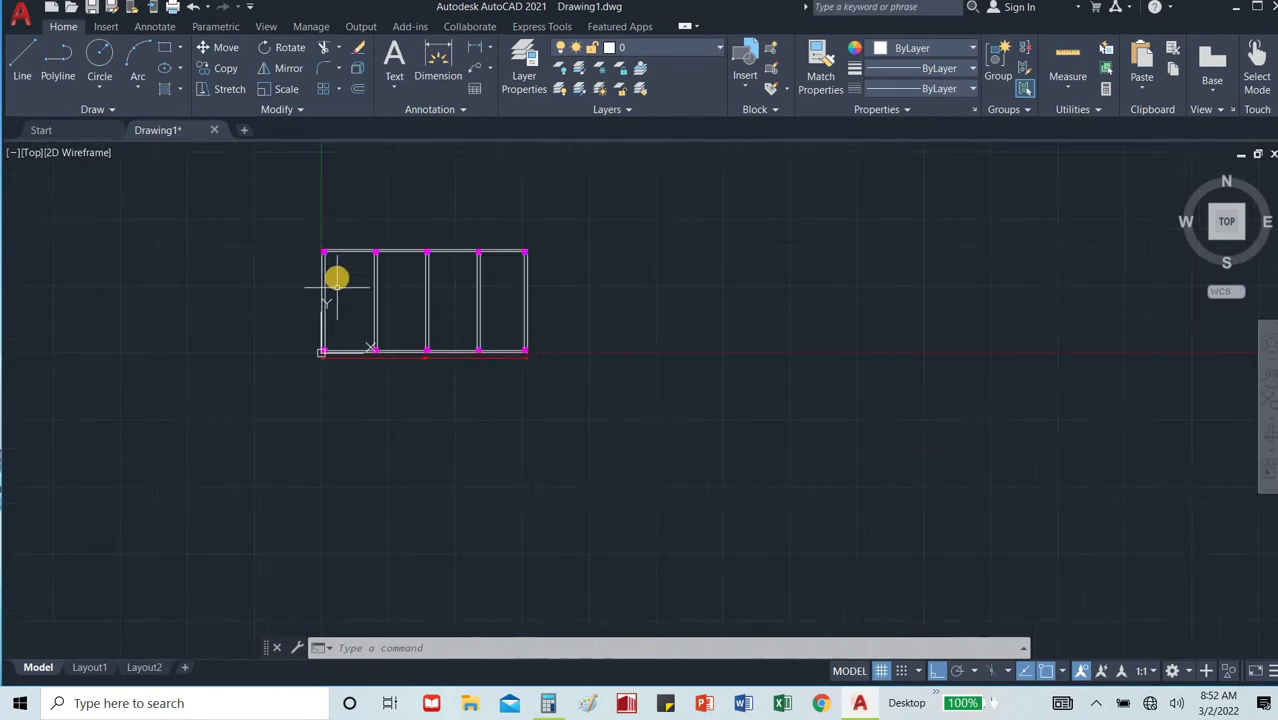
pyautogui.scroll(7, 330, 290)
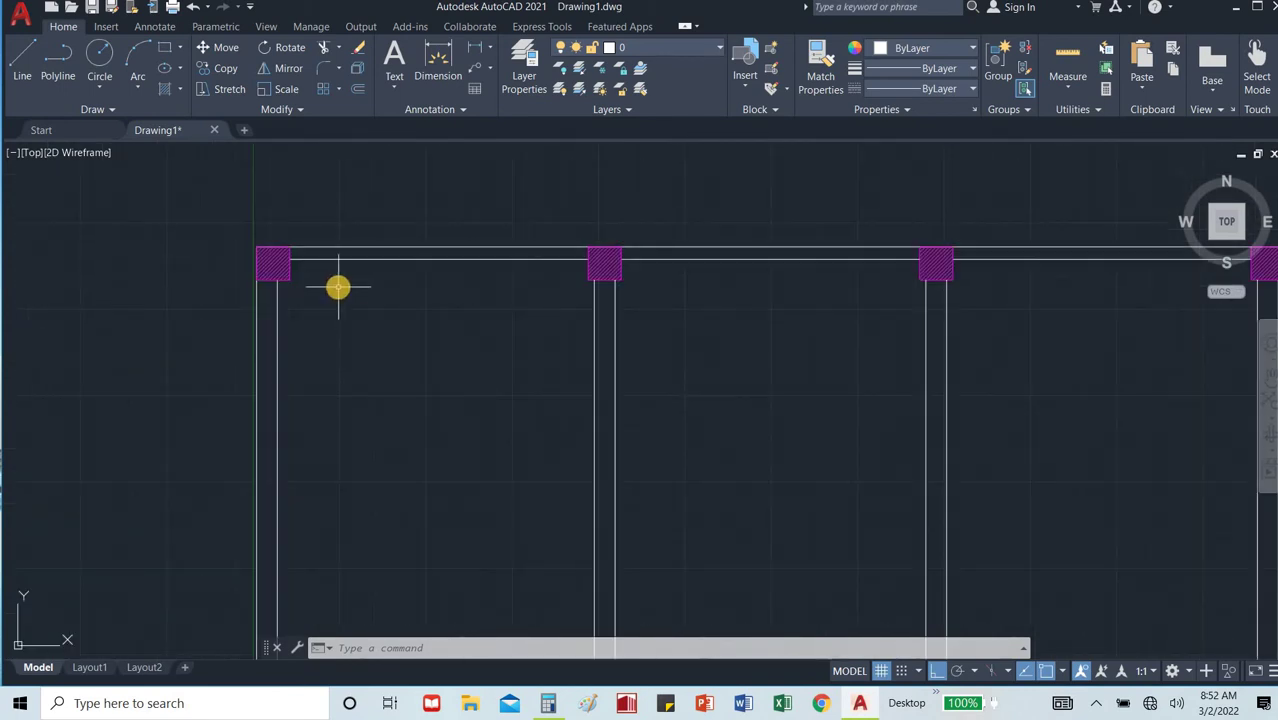
pyautogui.scroll(-3, 335, 288)
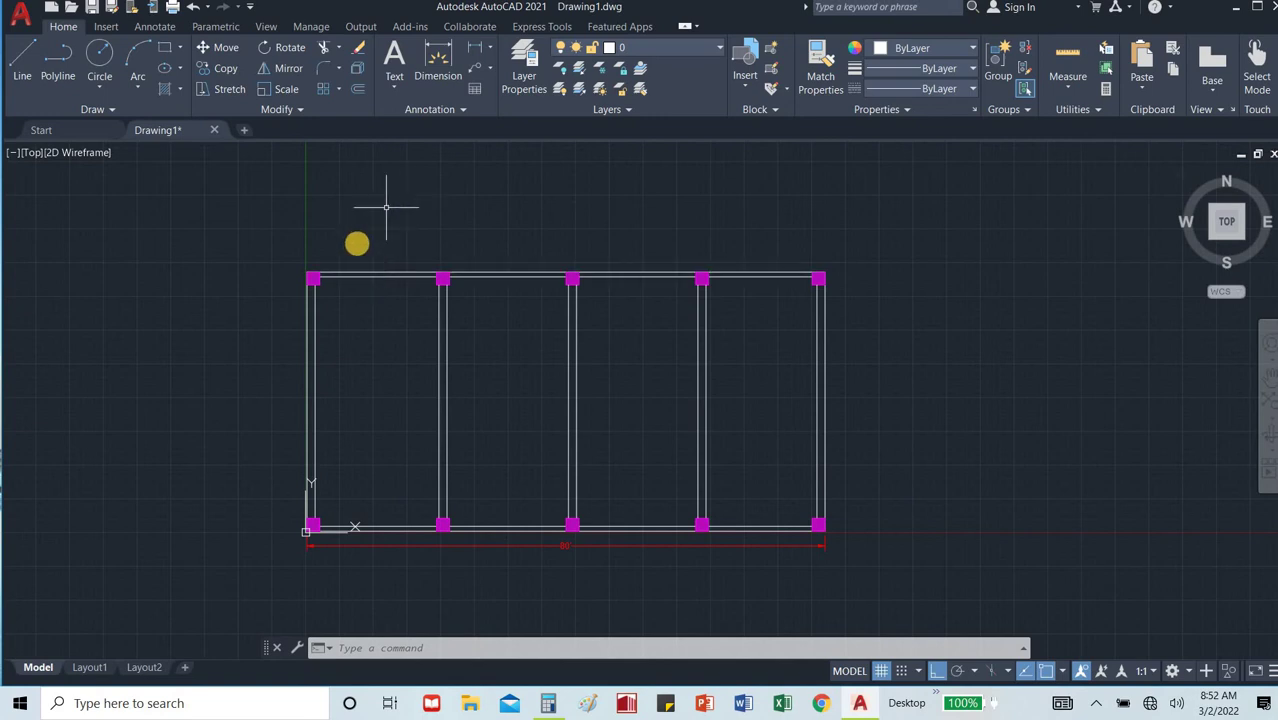
# Delete the inner top wall lines in the first and second bays from the left.
pyautogui.scroll(2, 345, 235)
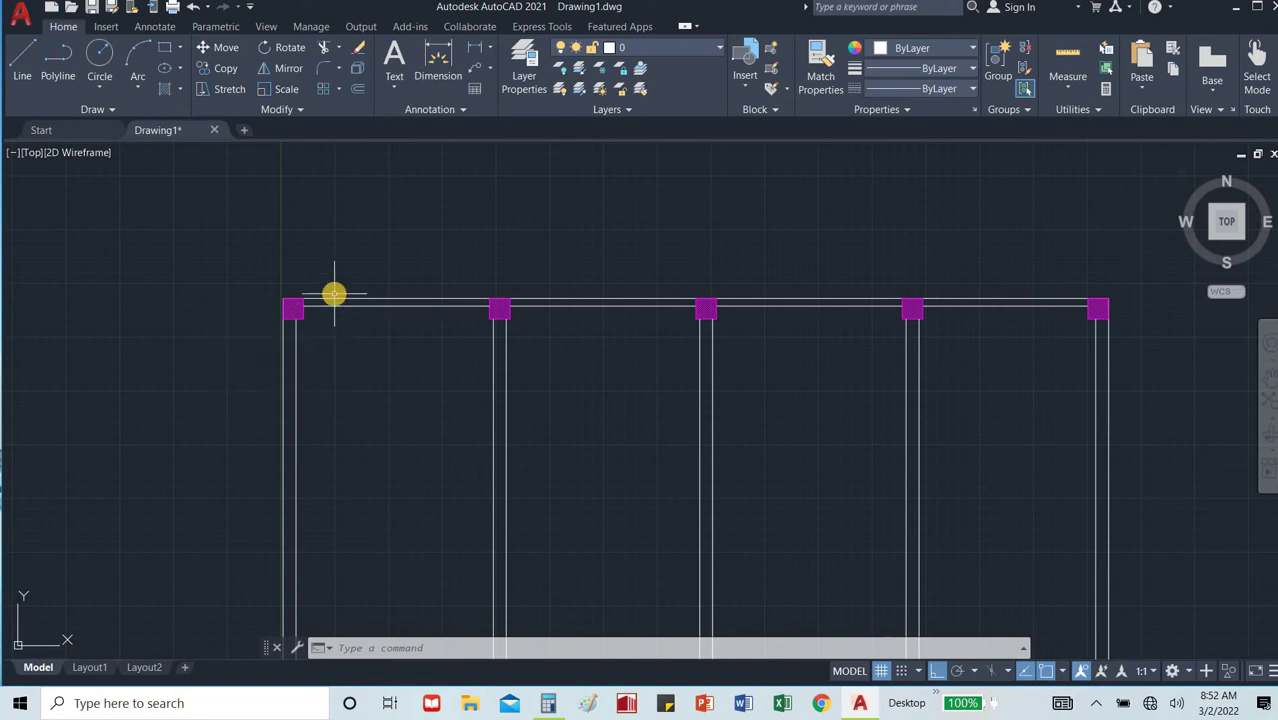
pyautogui.scroll(3, 334, 294)
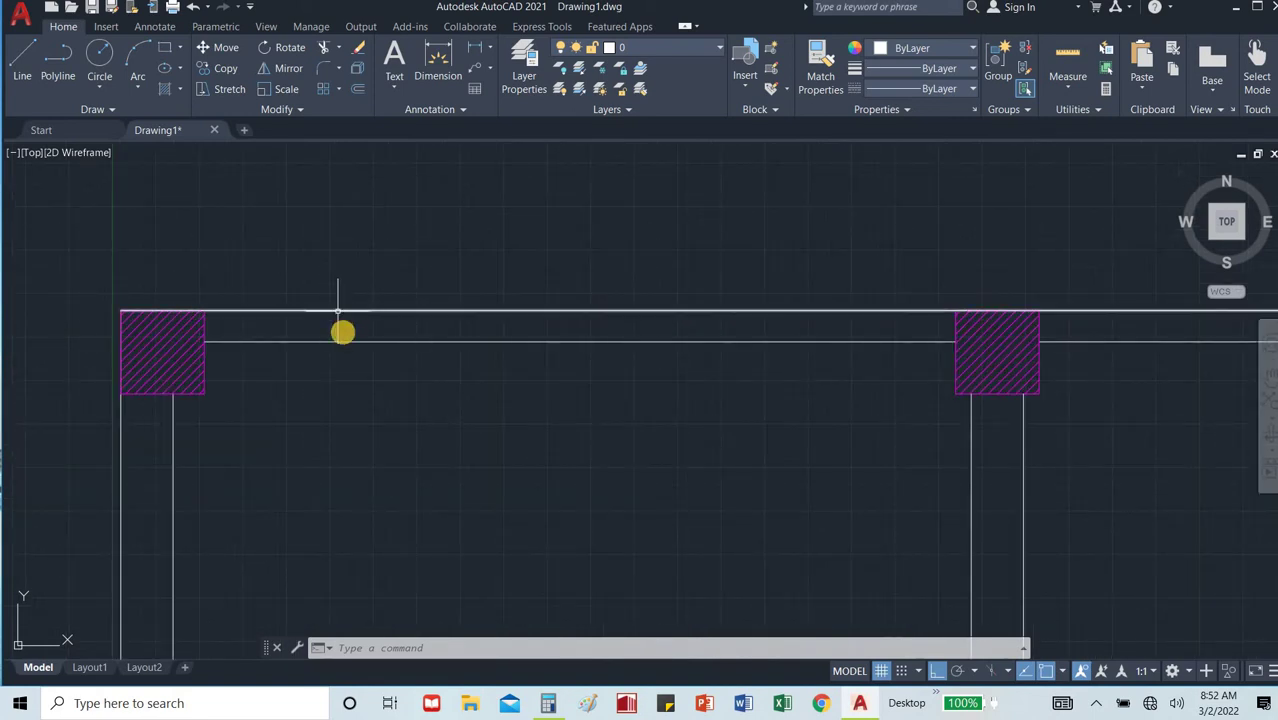
pyautogui.click(342, 333)
pyautogui.click(331, 372)
pyautogui.click(331, 372)
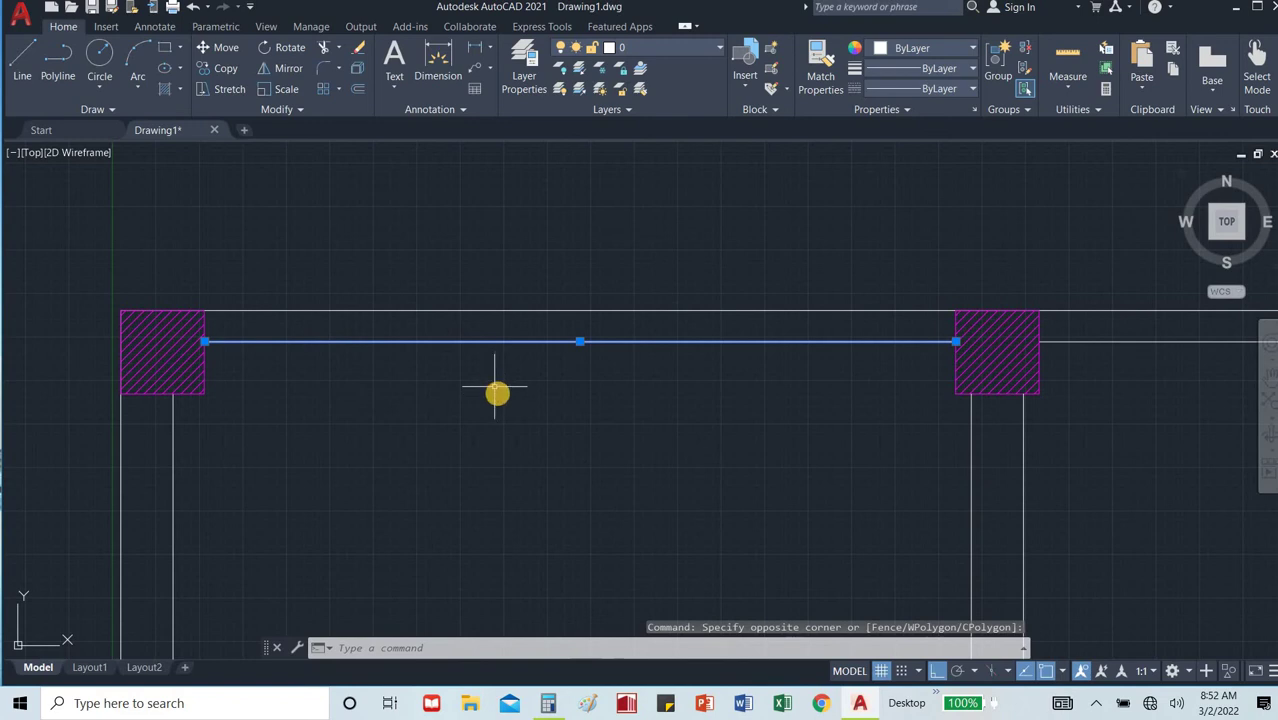
pyautogui.scroll(-4, 496, 379)
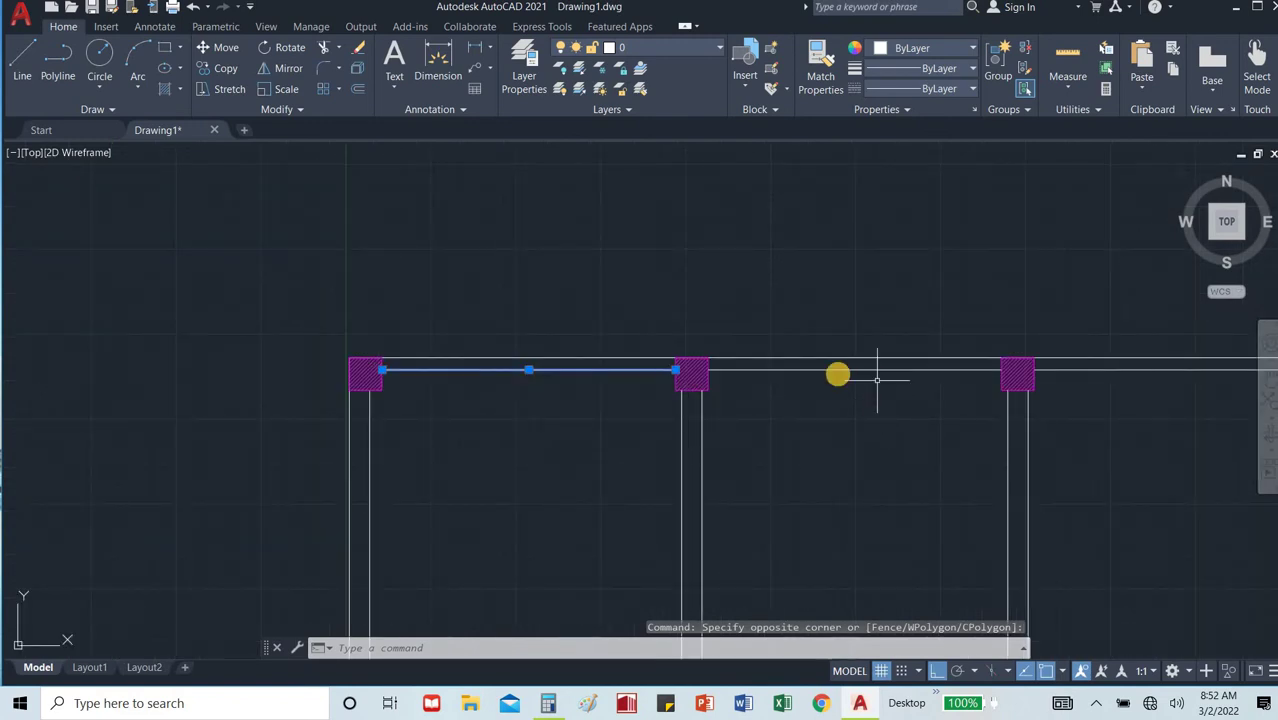
pyautogui.click(817, 362)
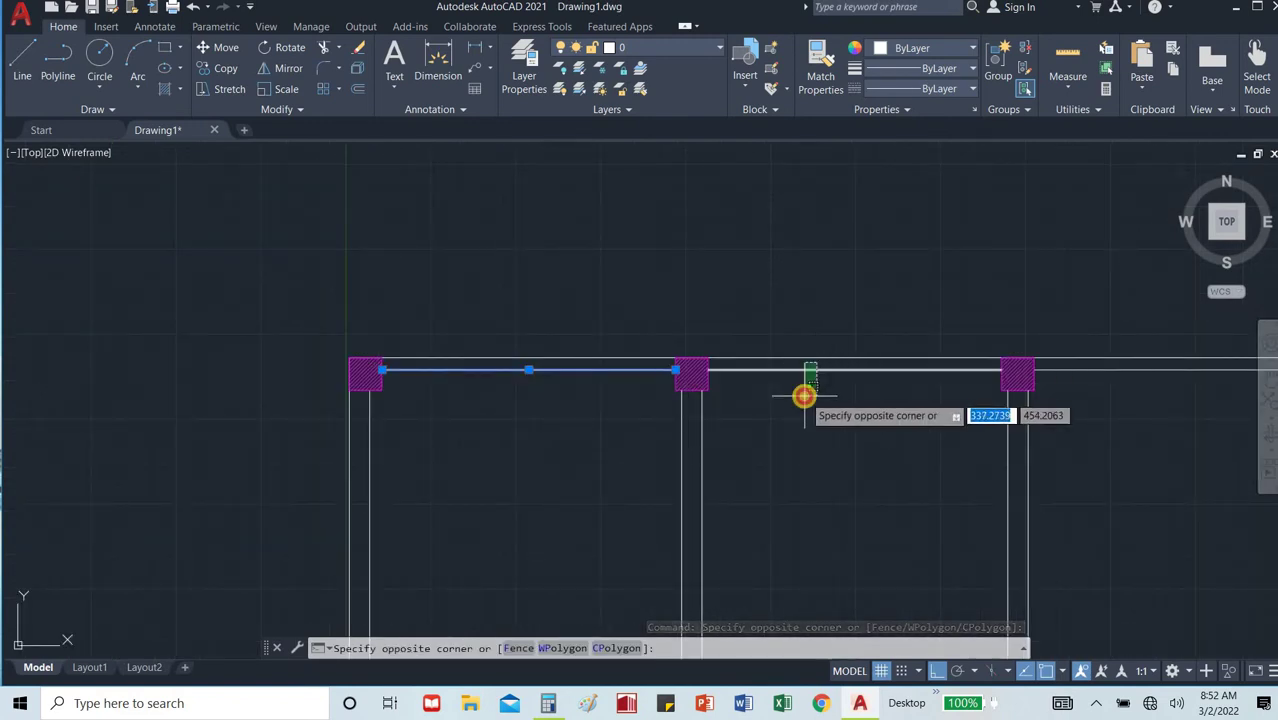
pyautogui.click(804, 396)
pyautogui.press('Delete')
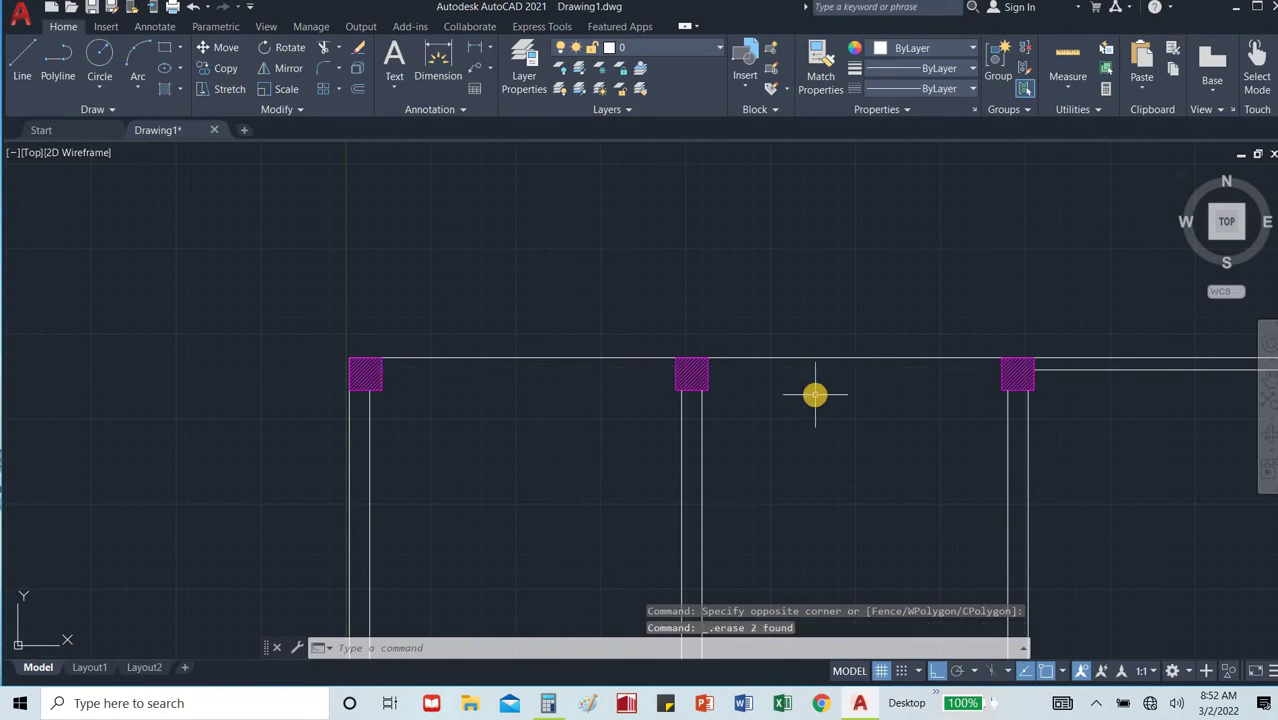
# Delete the inner top wall line in the third bay from the left.
pyautogui.scroll(-6, 812, 390)
pyautogui.scroll(4, 943, 375)
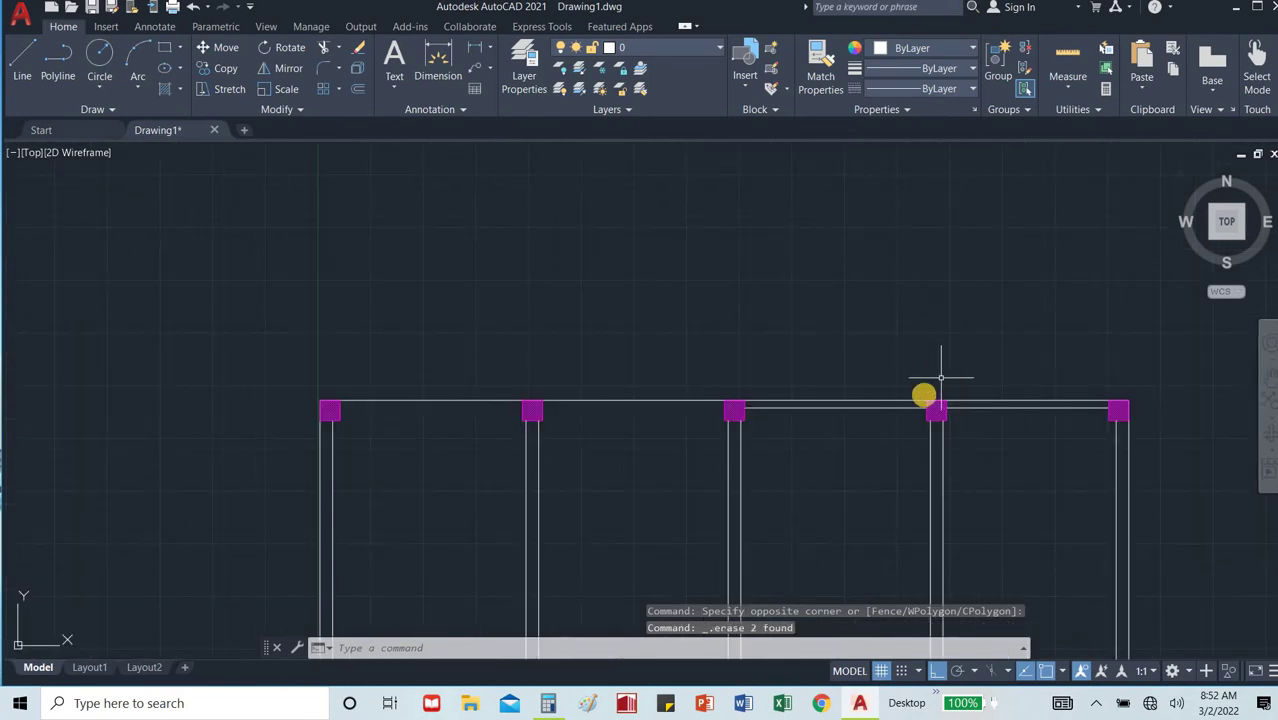
pyautogui.scroll(4, 796, 413)
pyautogui.scroll(2, 796, 413)
pyautogui.click(846, 382)
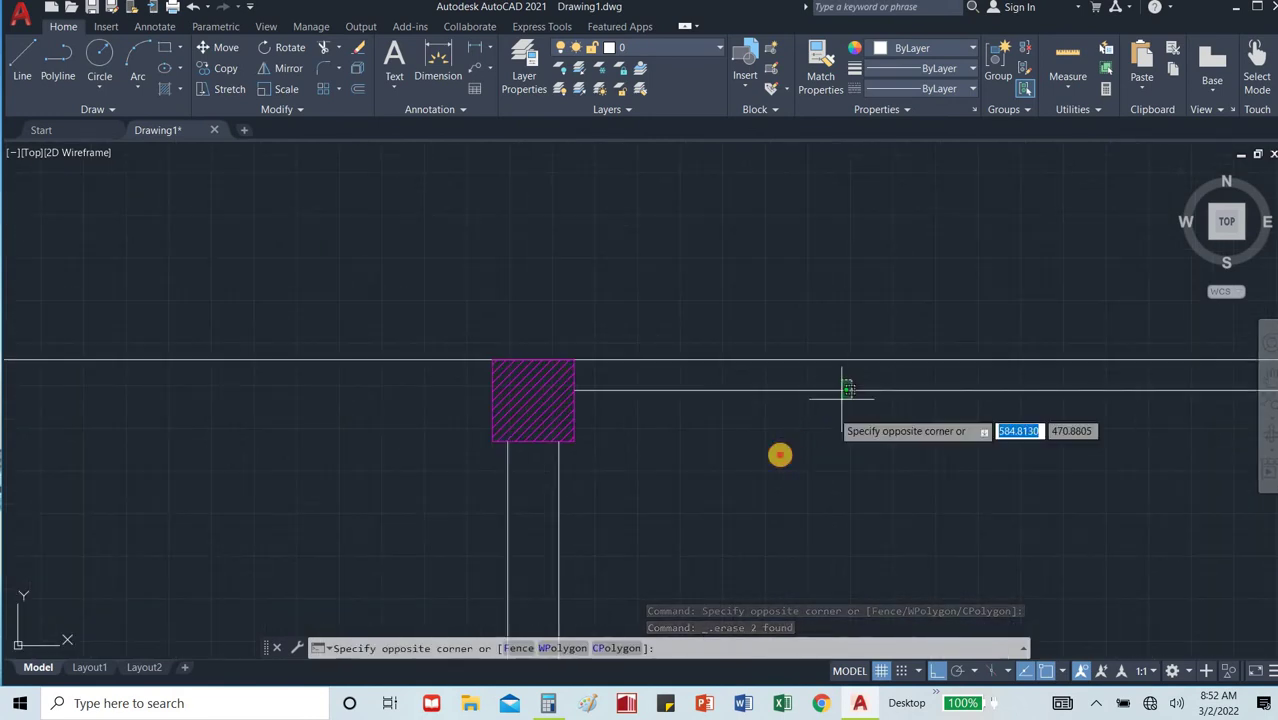
pyautogui.click(780, 455)
pyautogui.press('Delete')
# Delete the inner top wall line in the last bay, keeping the outer top line.
pyautogui.scroll(-4, 836, 442)
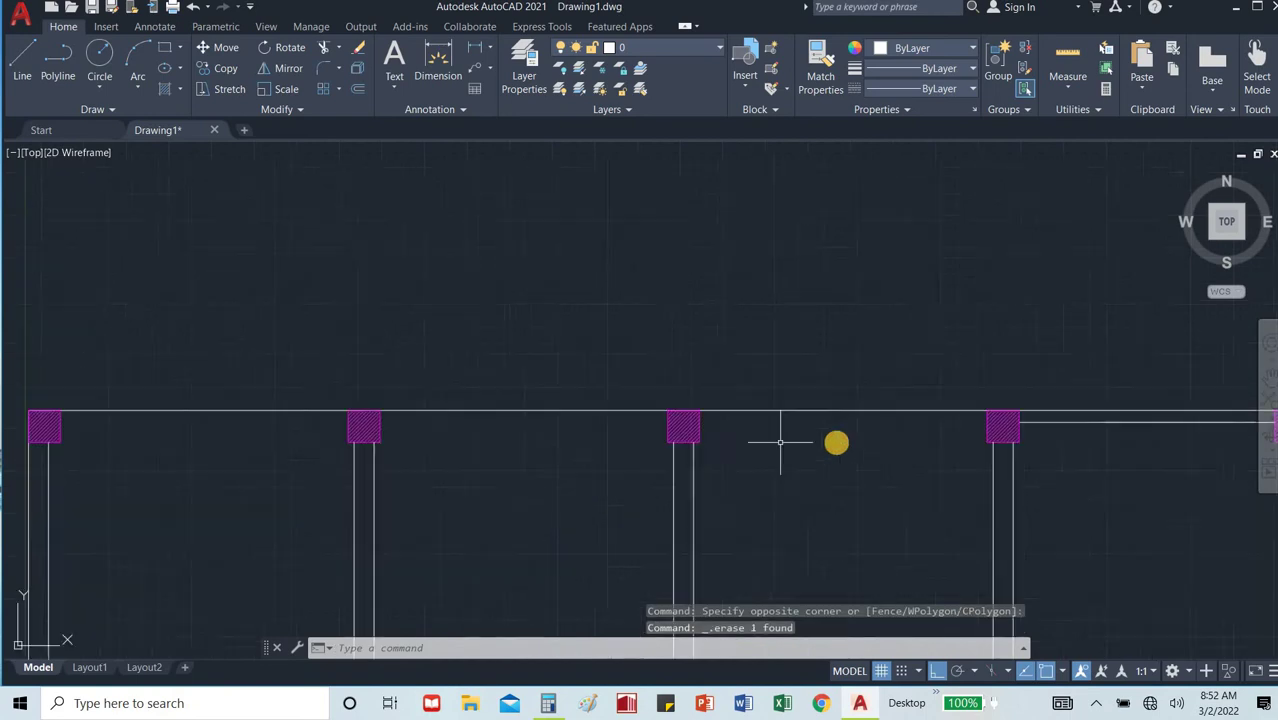
pyautogui.scroll(-2, 953, 428)
pyautogui.scroll(2, 958, 423)
pyautogui.click(956, 423)
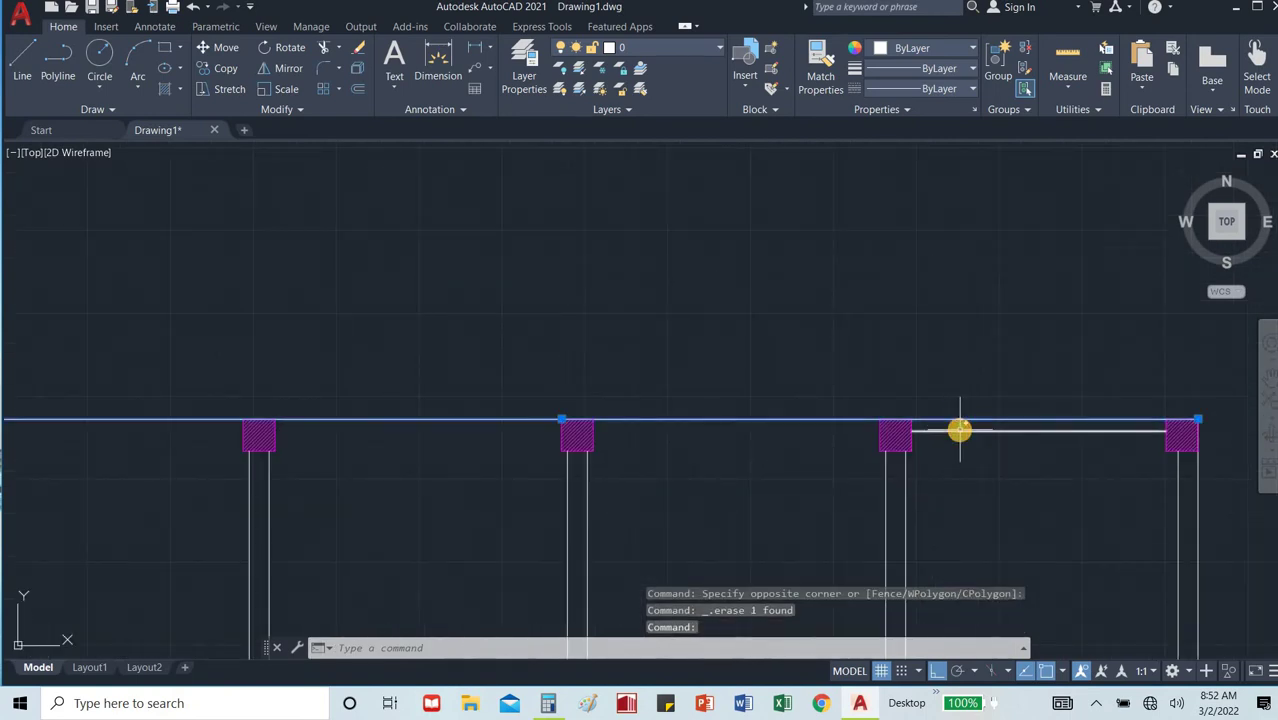
pyautogui.press('Escape')
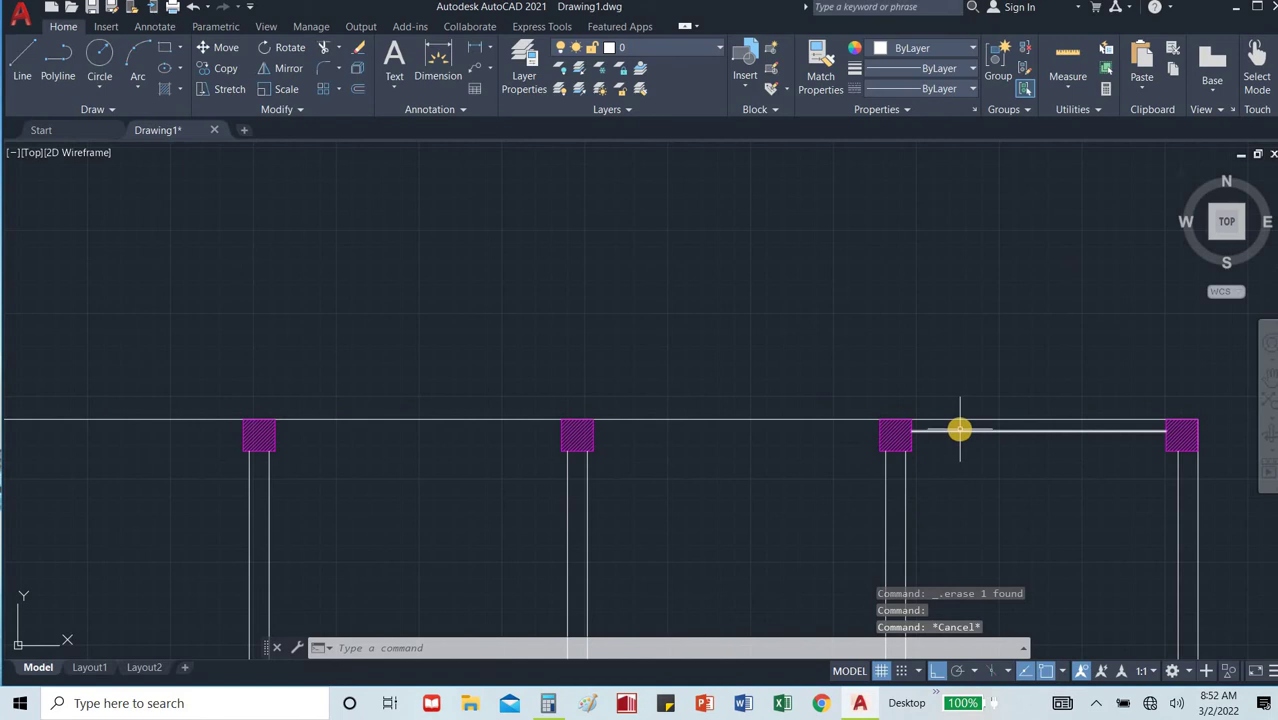
pyautogui.click(958, 430)
pyautogui.press('Delete')
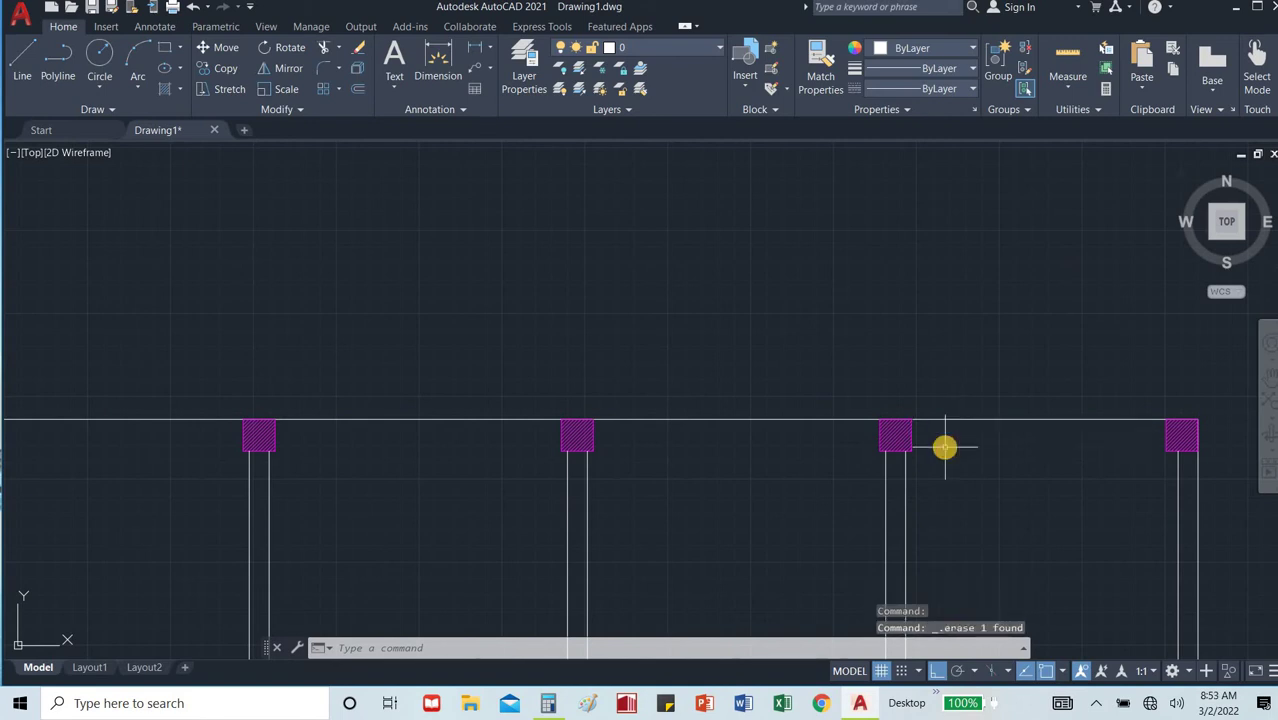
pyautogui.write('o')
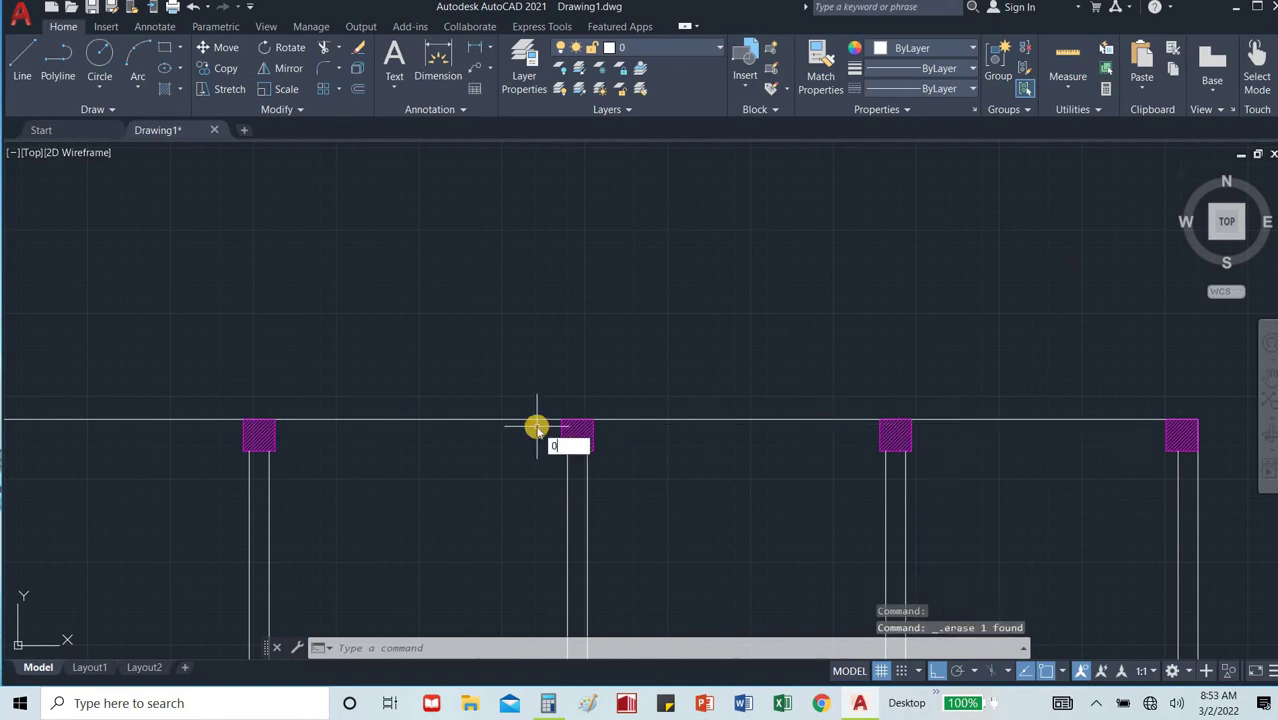
pyautogui.press('Return')
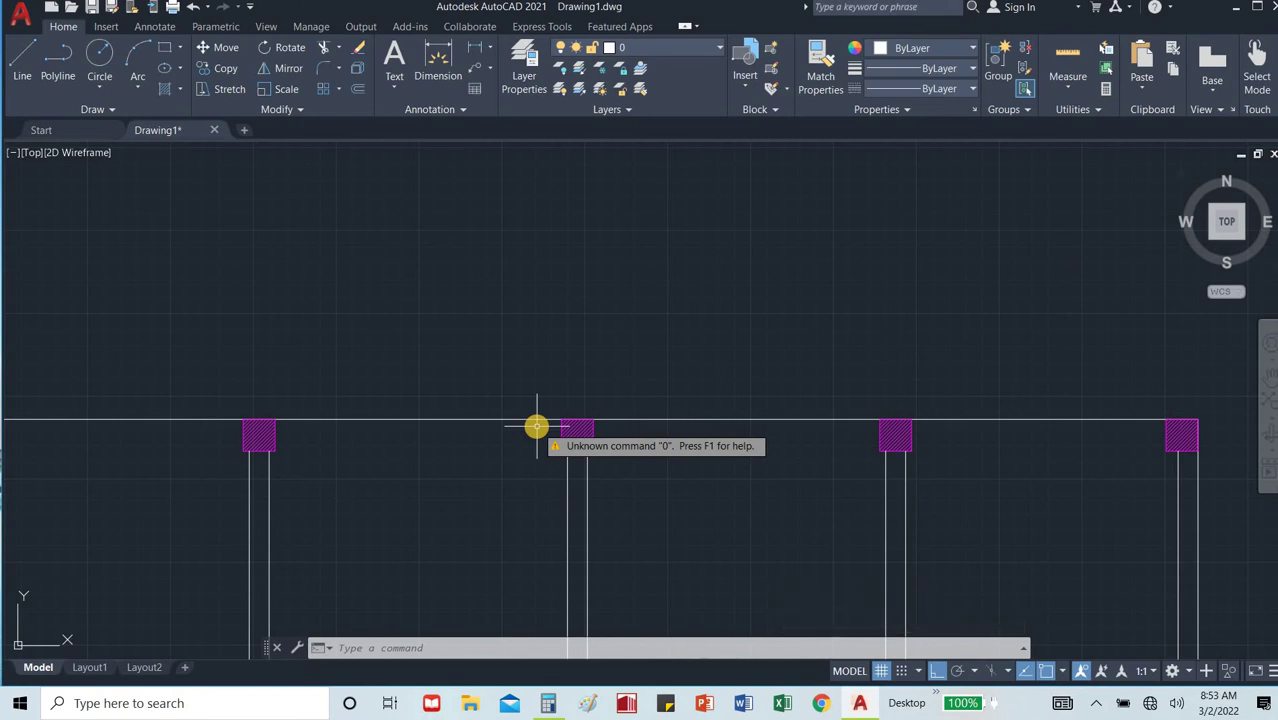
pyautogui.write('12')
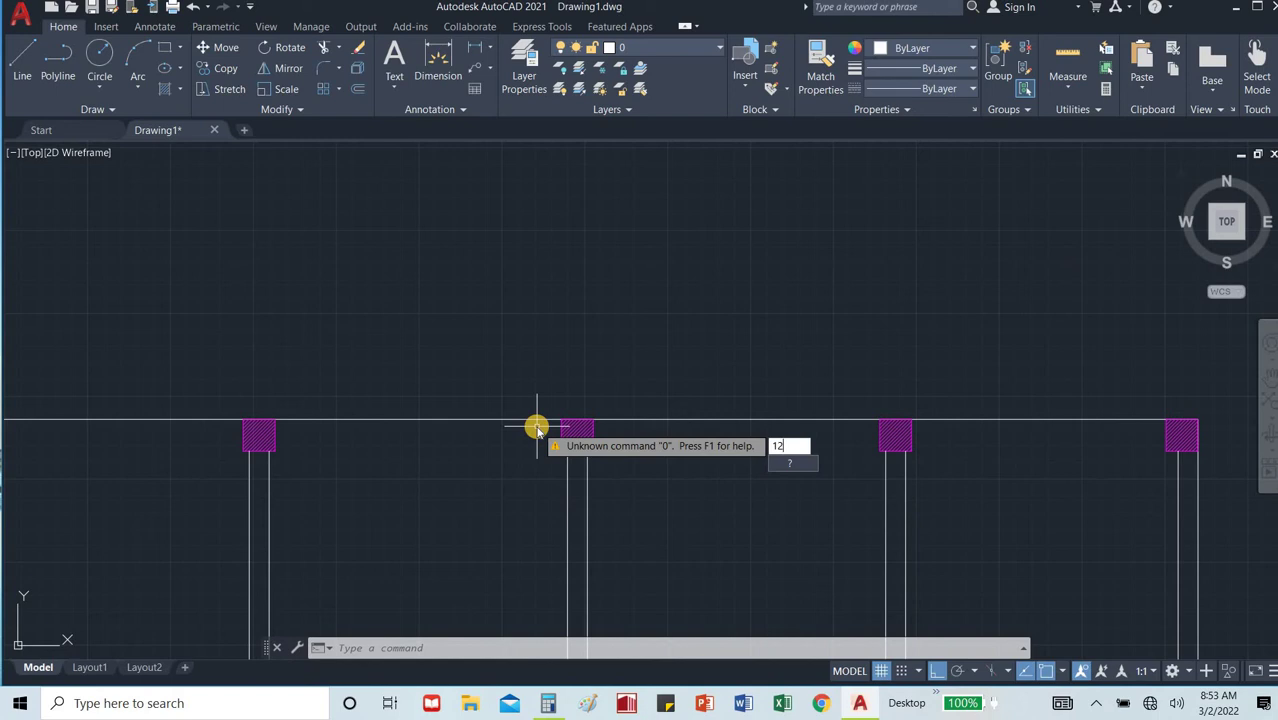
pyautogui.press('Escape')
pyautogui.write('0')
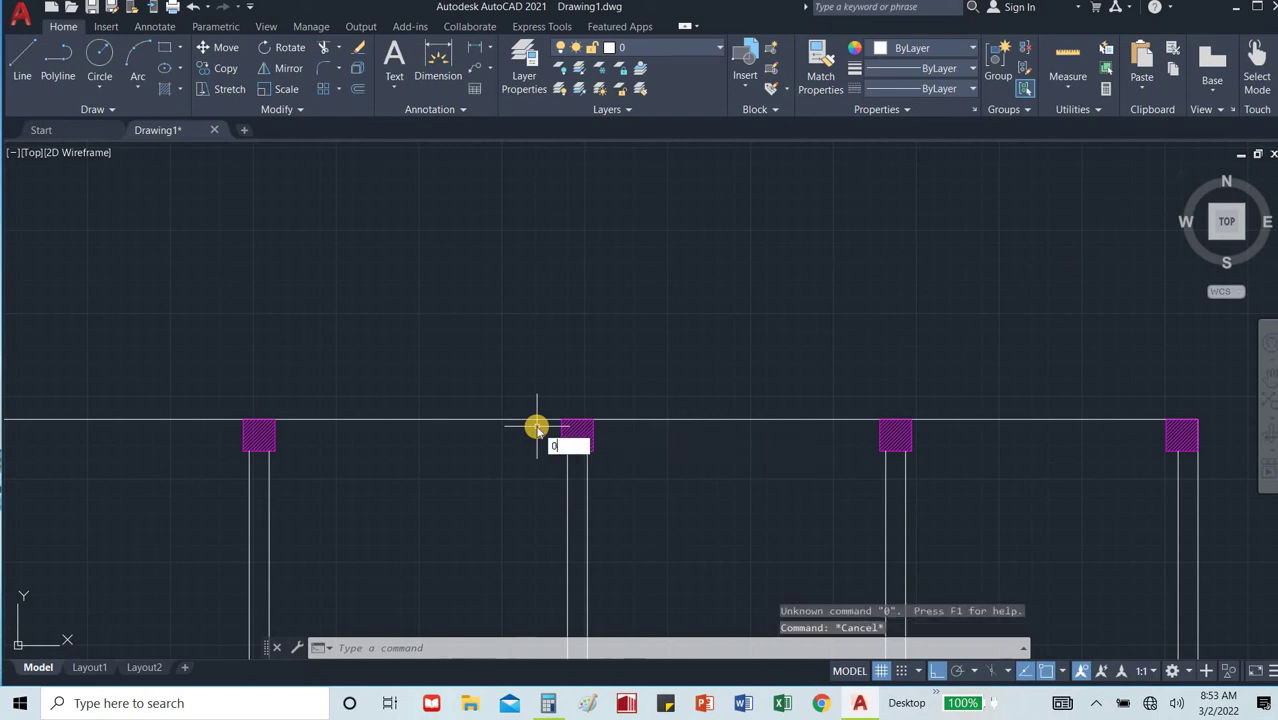
pyautogui.press('Return')
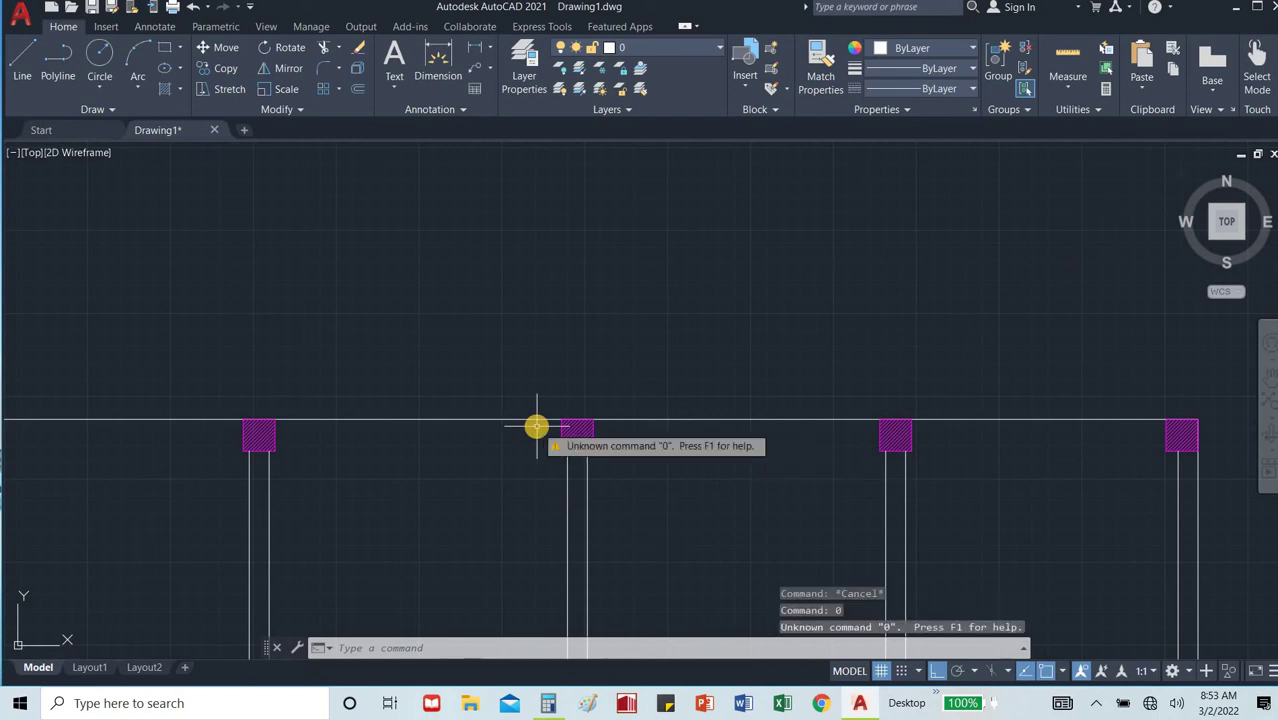
# Offset the top wall's outer line 12 units inward to form the inner top wall line.
pyautogui.write('o')
pyautogui.press('Return')
pyautogui.write('12')
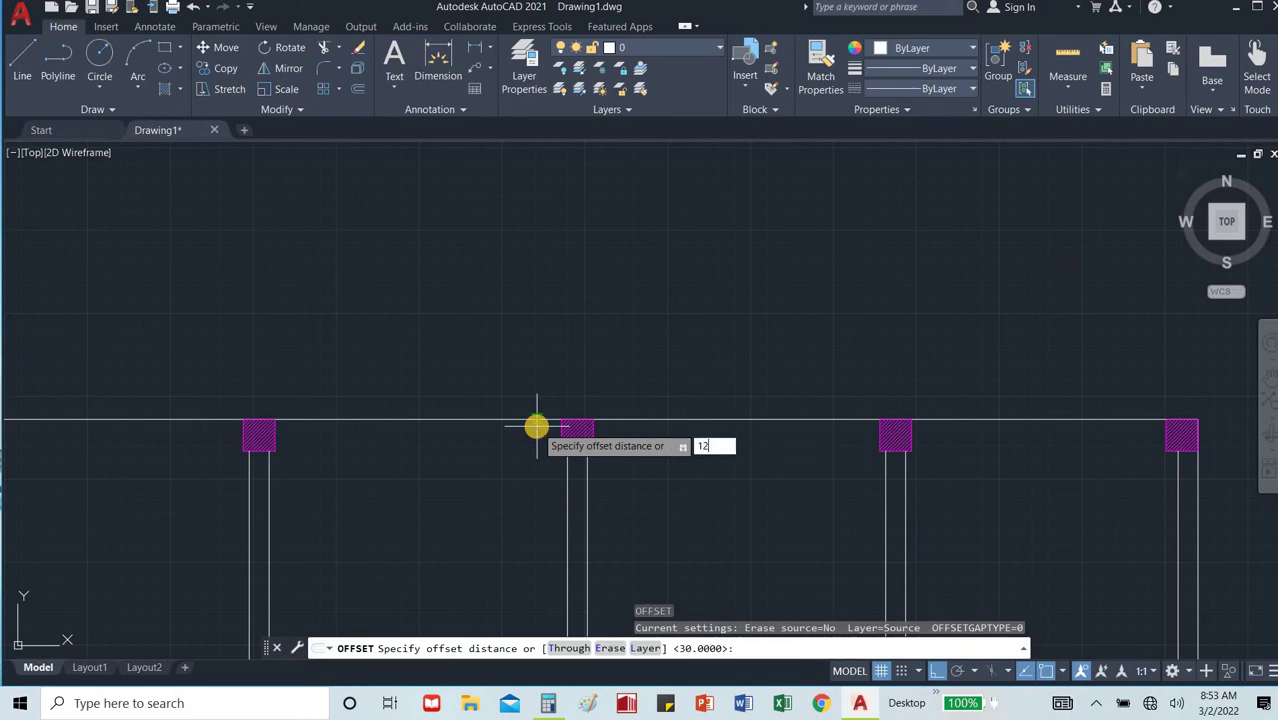
pyautogui.press('Return')
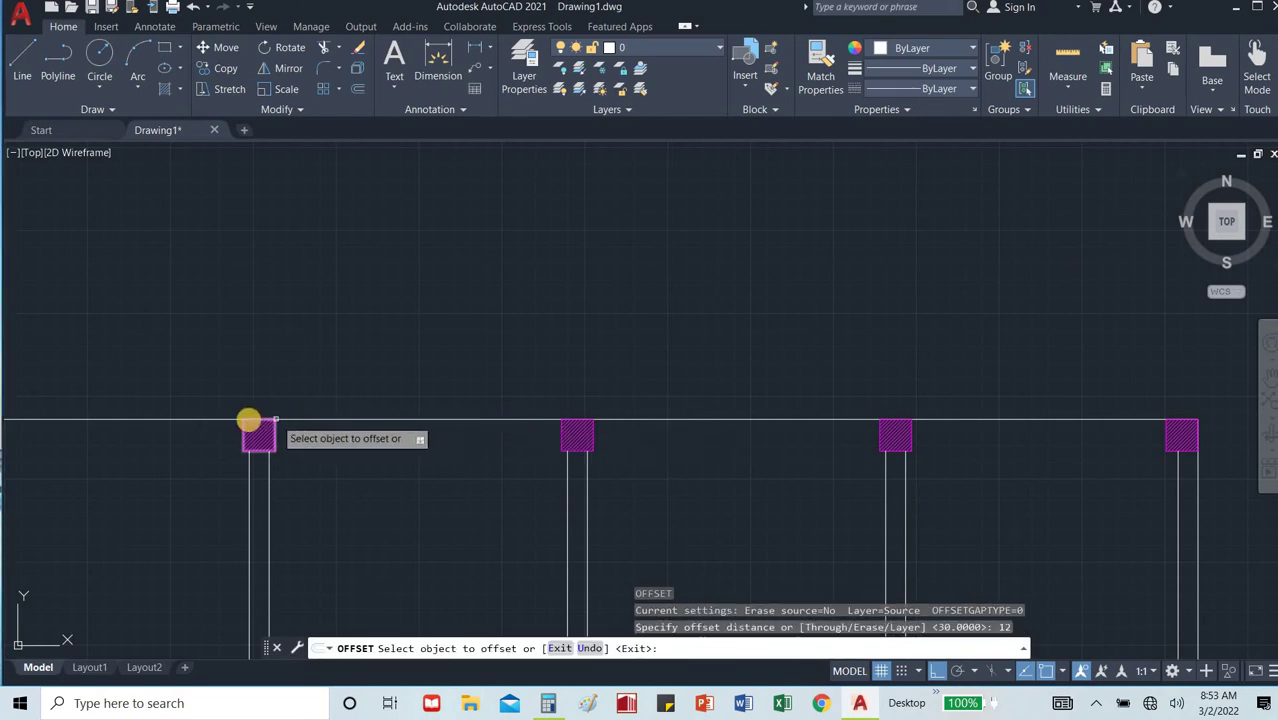
pyautogui.click(225, 420)
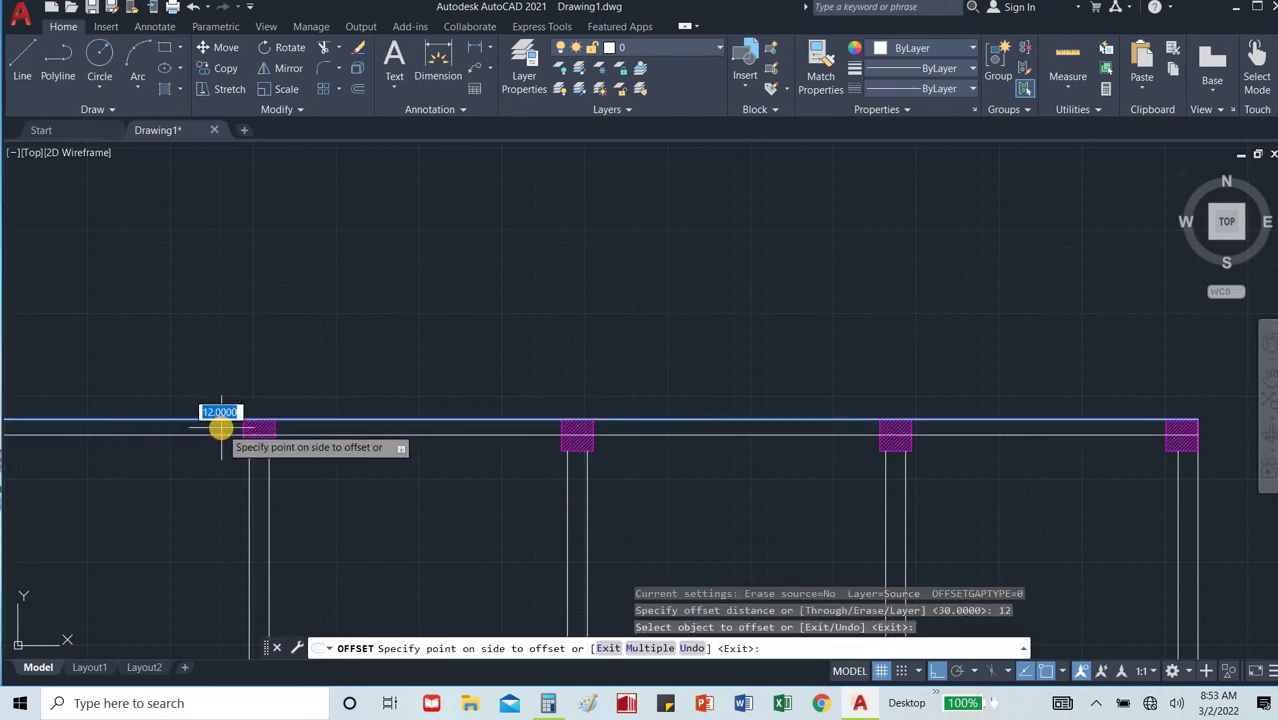
pyautogui.click(212, 445)
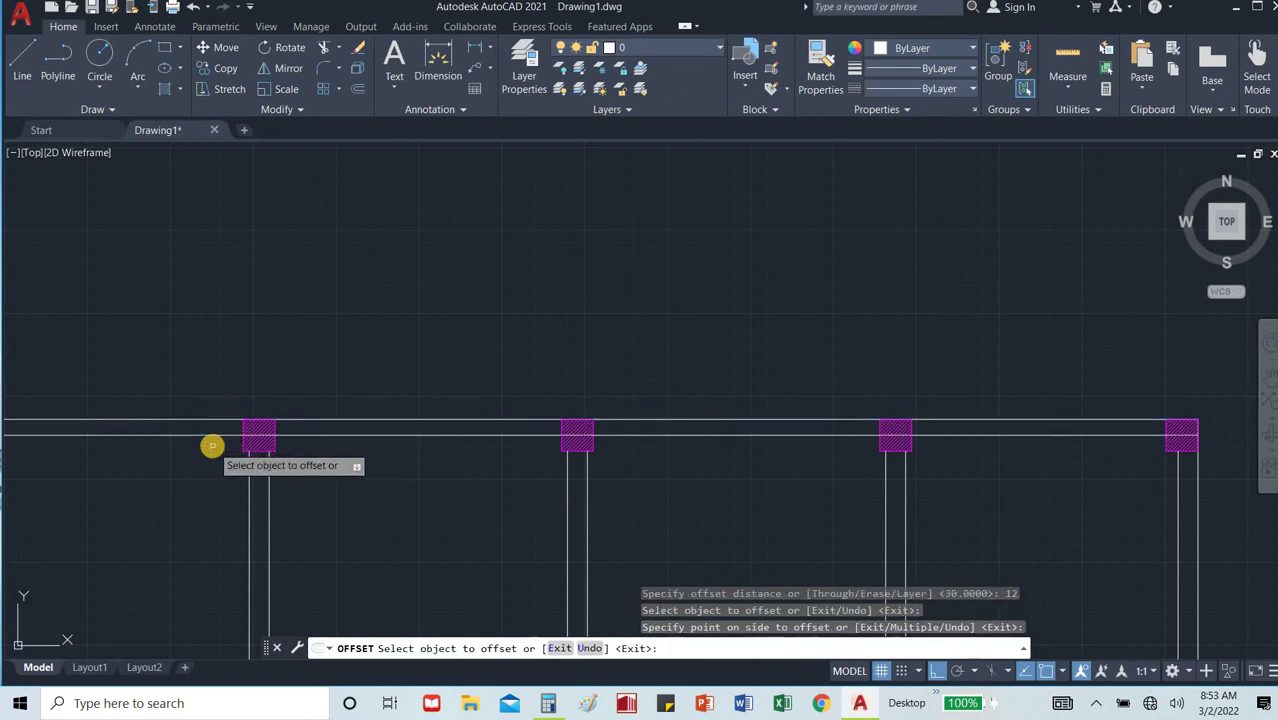
pyautogui.press('Escape')
# Trim the inner top wall line where it crosses the first and second top columns from the left.
pyautogui.scroll(-2, 272, 450)
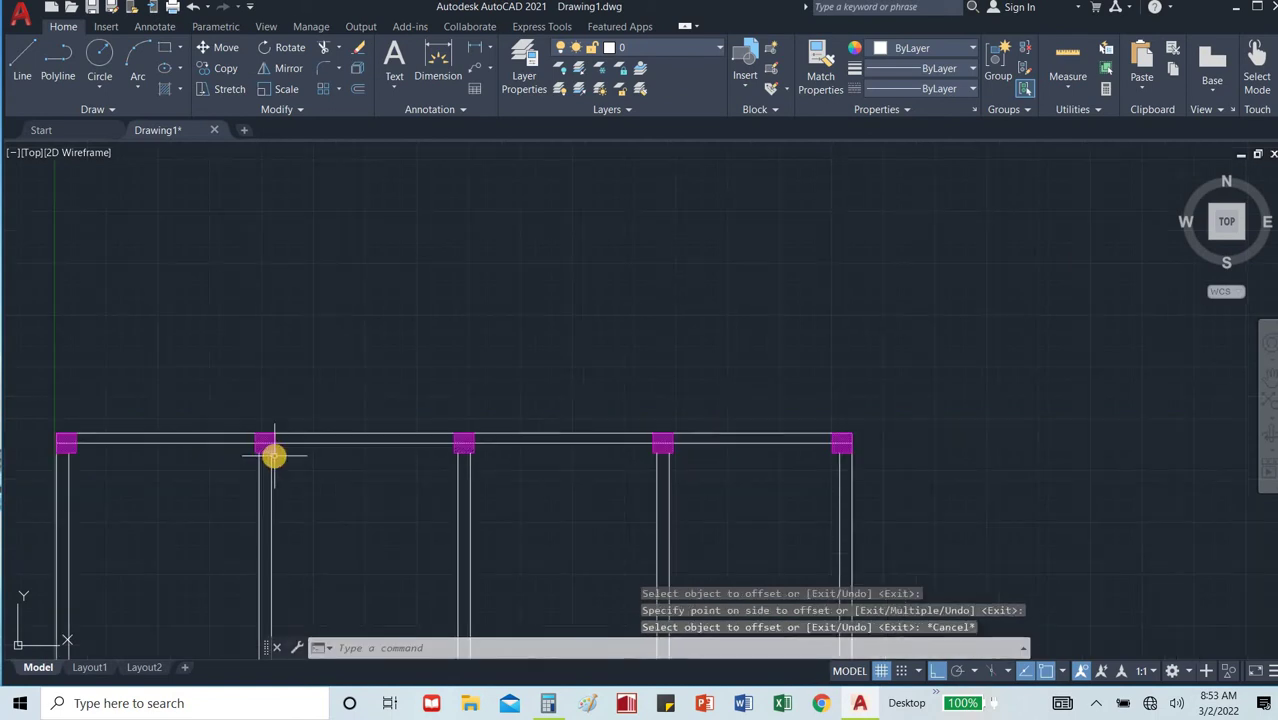
pyautogui.scroll(5, 33, 451)
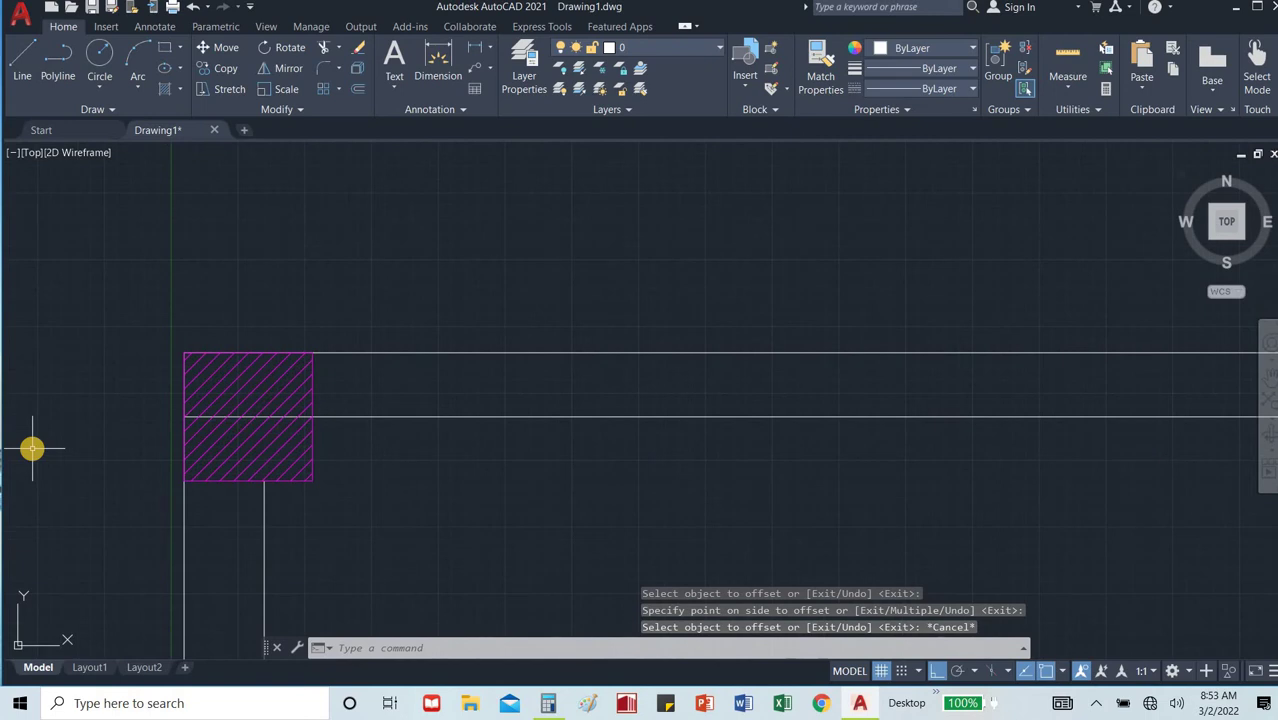
pyautogui.write('tr')
pyautogui.press('Return')
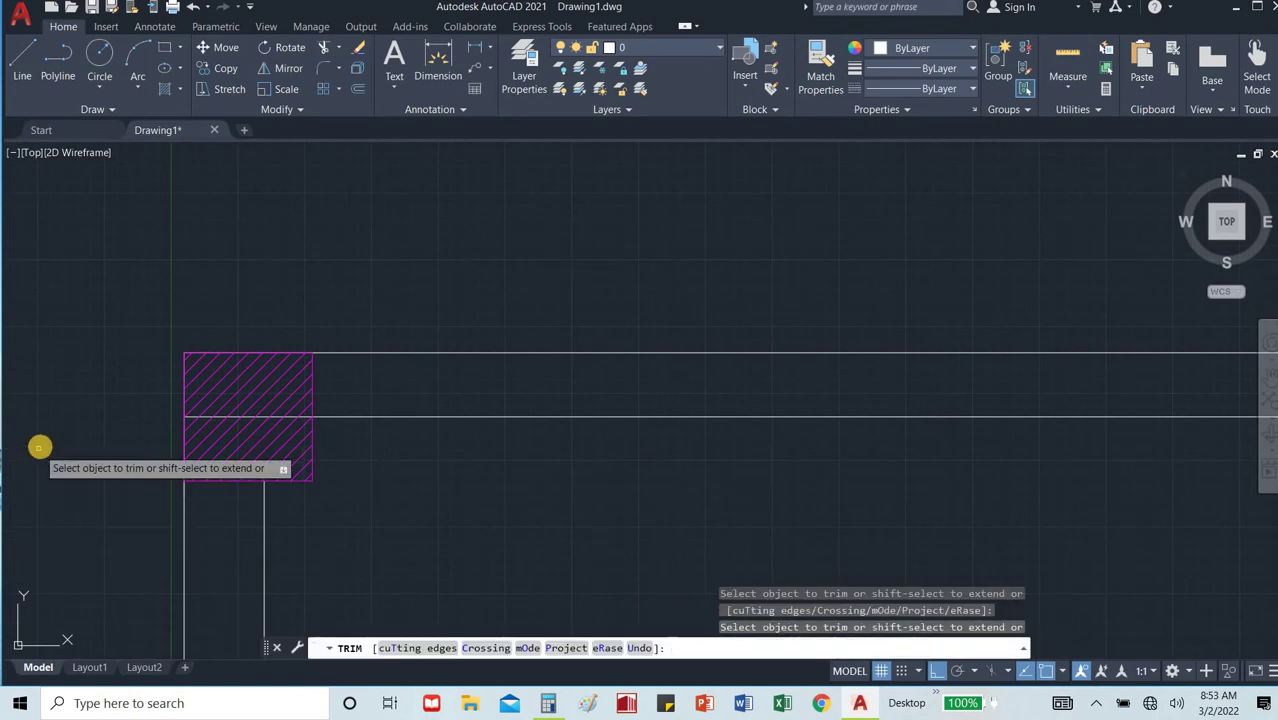
pyautogui.scroll(4, 290, 412)
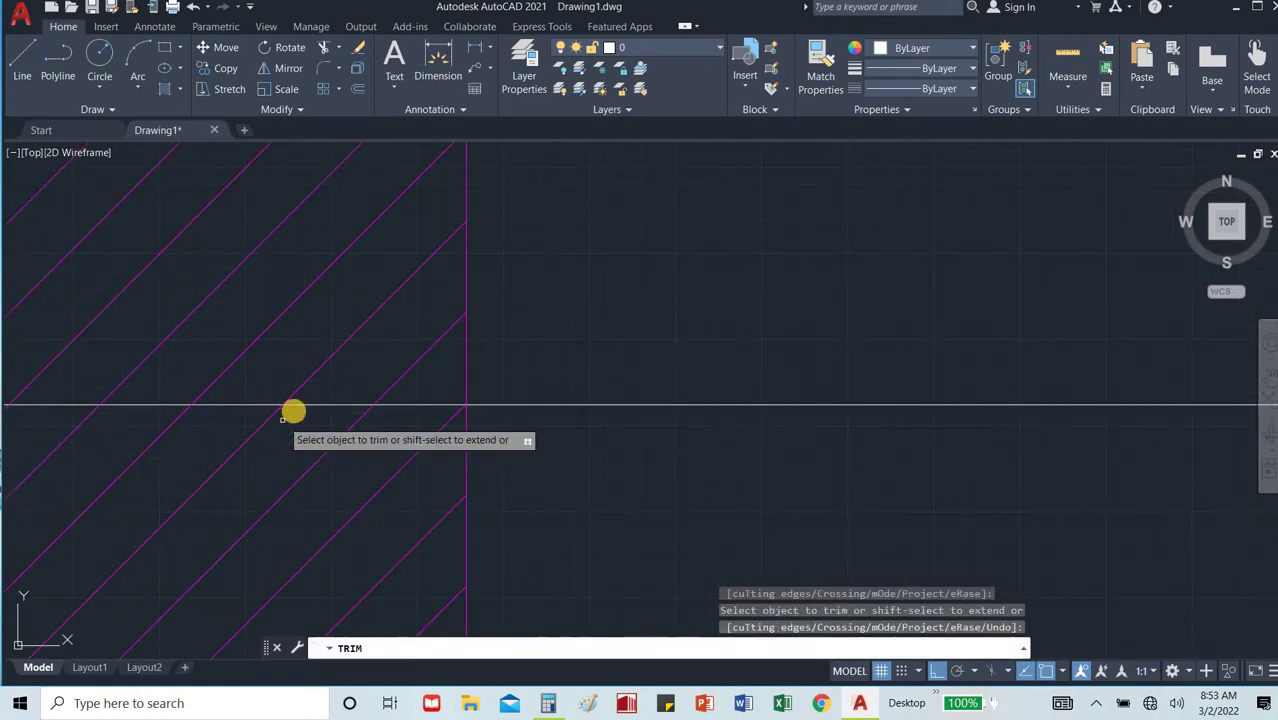
pyautogui.click(314, 408)
pyautogui.scroll(-5, 314, 425)
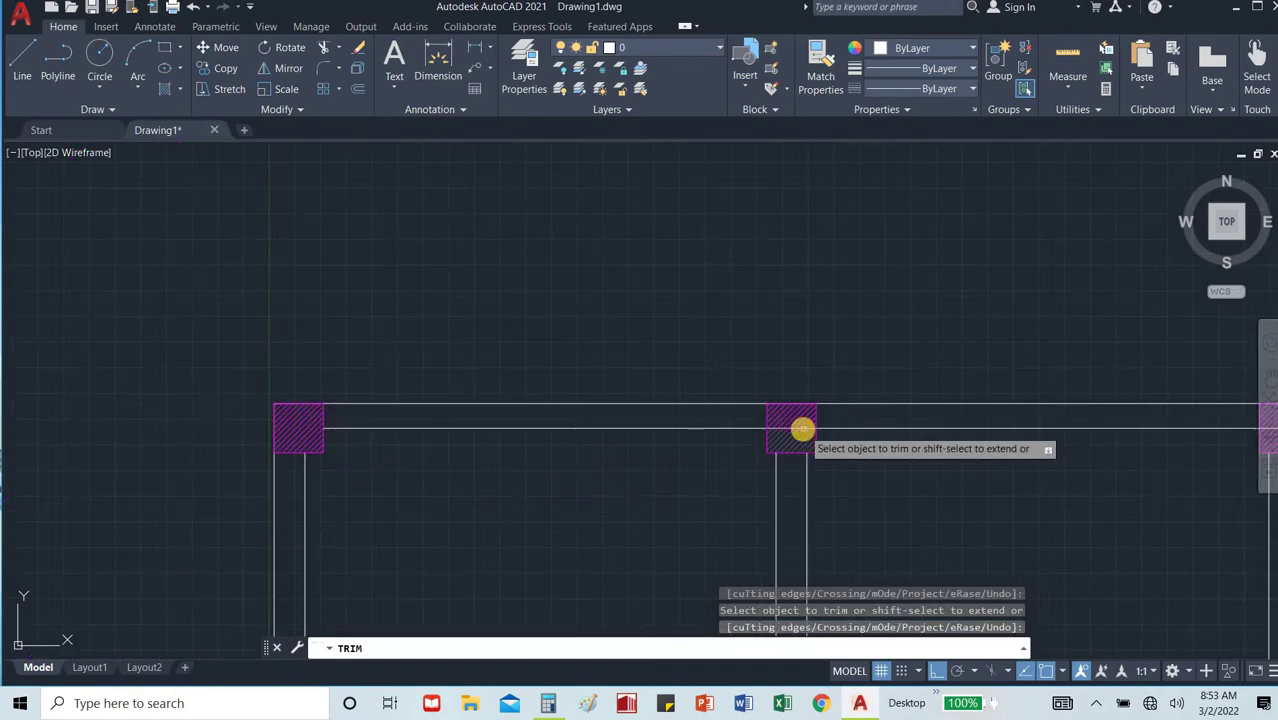
pyautogui.scroll(5, 802, 428)
pyautogui.click(802, 428)
pyautogui.scroll(-3, 697, 447)
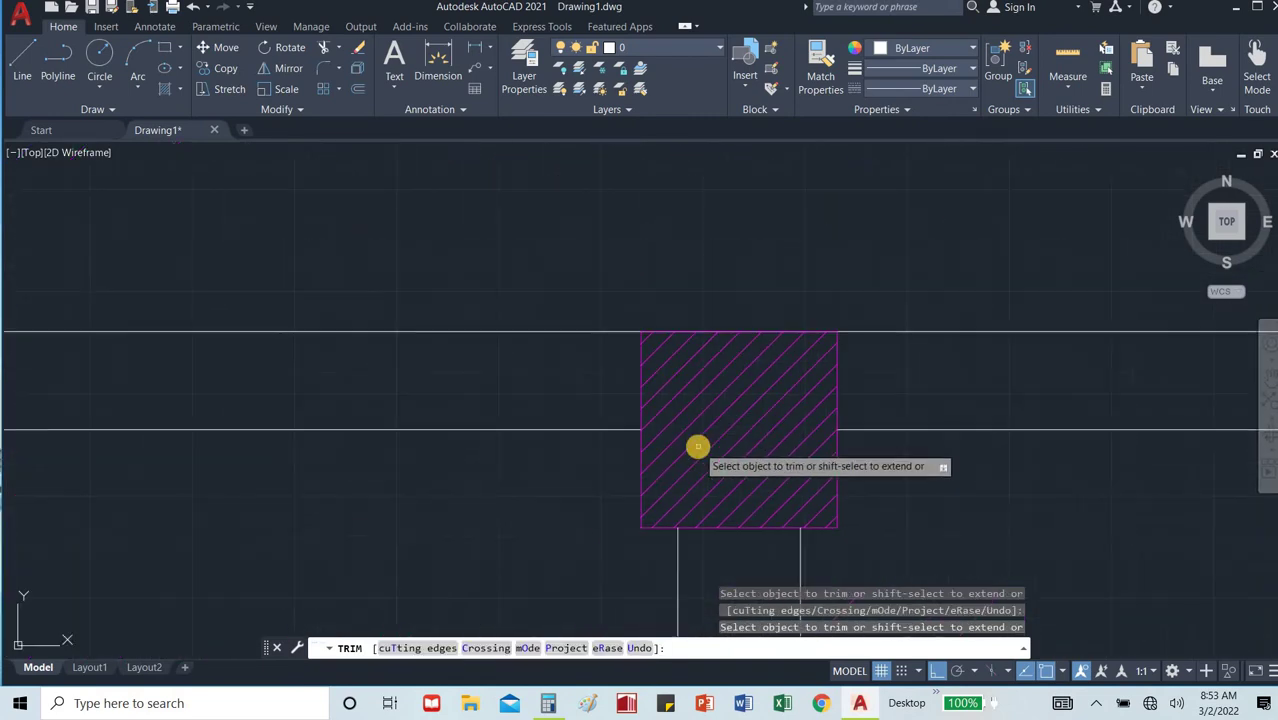
# Trim the inner top wall line where it crosses the third and fourth top columns from the left.
pyautogui.scroll(-8, 880, 455)
pyautogui.scroll(6, 867, 443)
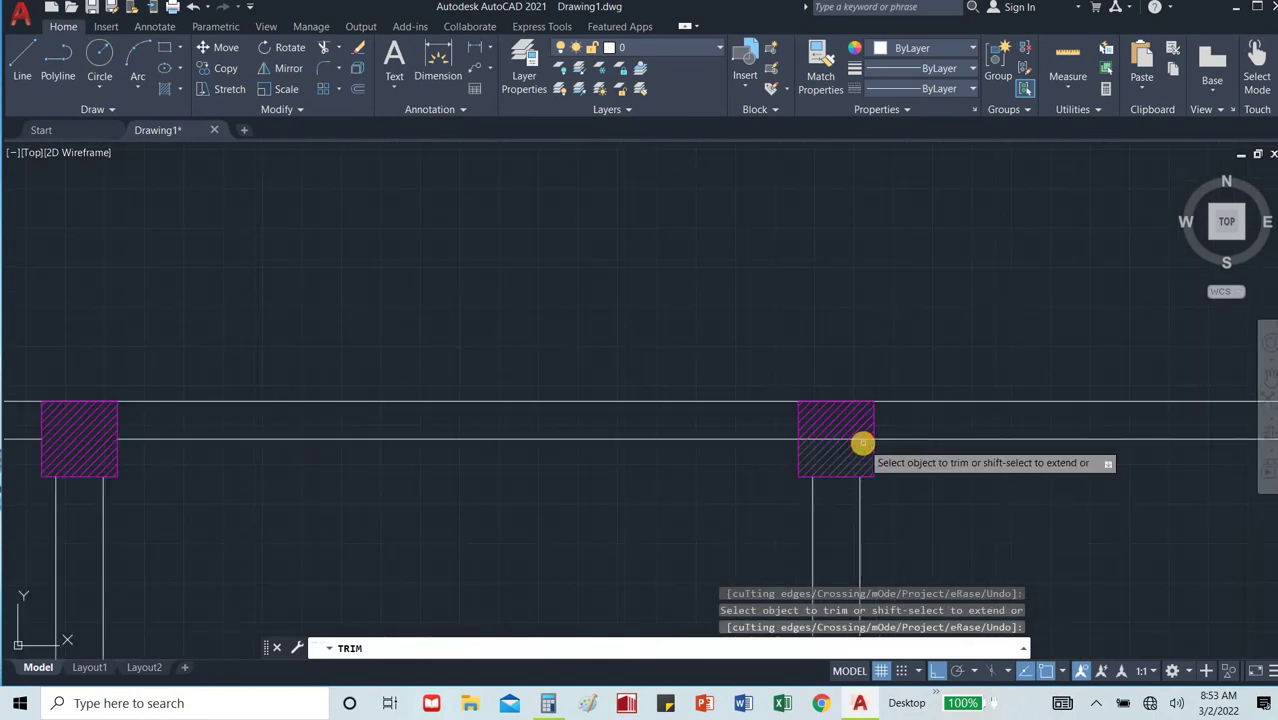
pyautogui.scroll(6, 862, 443)
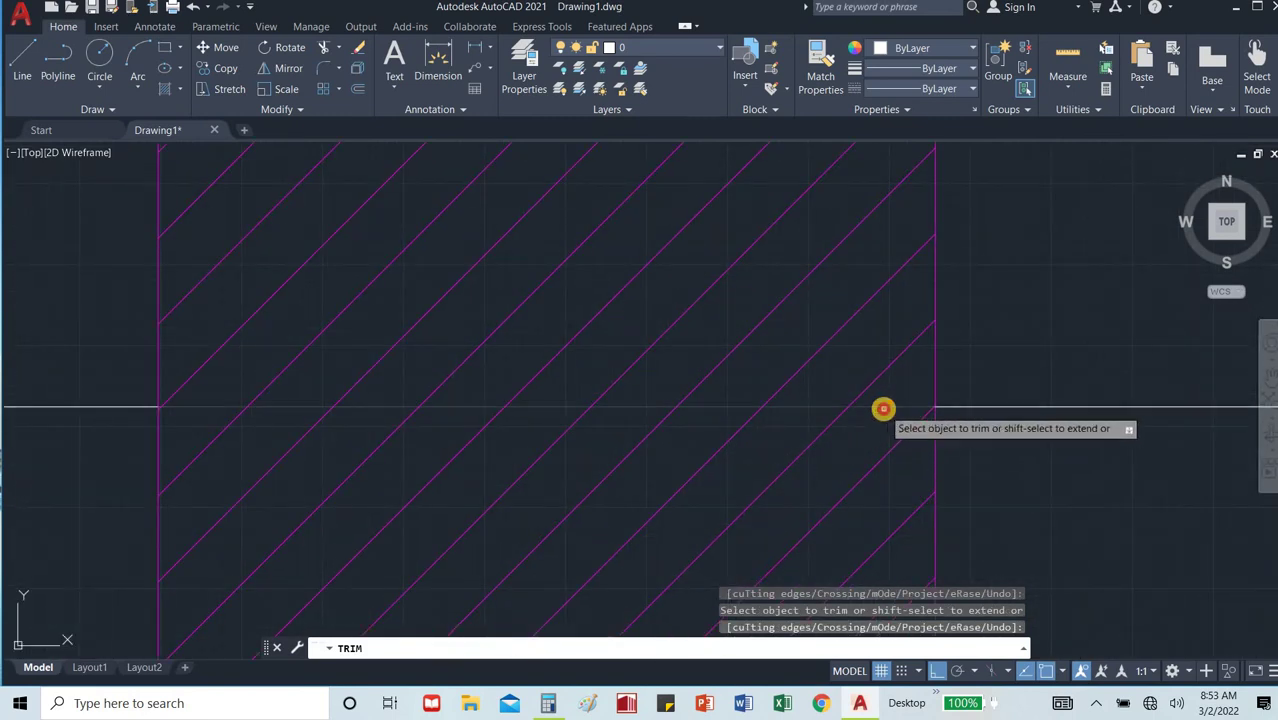
pyautogui.scroll(-6, 765, 428)
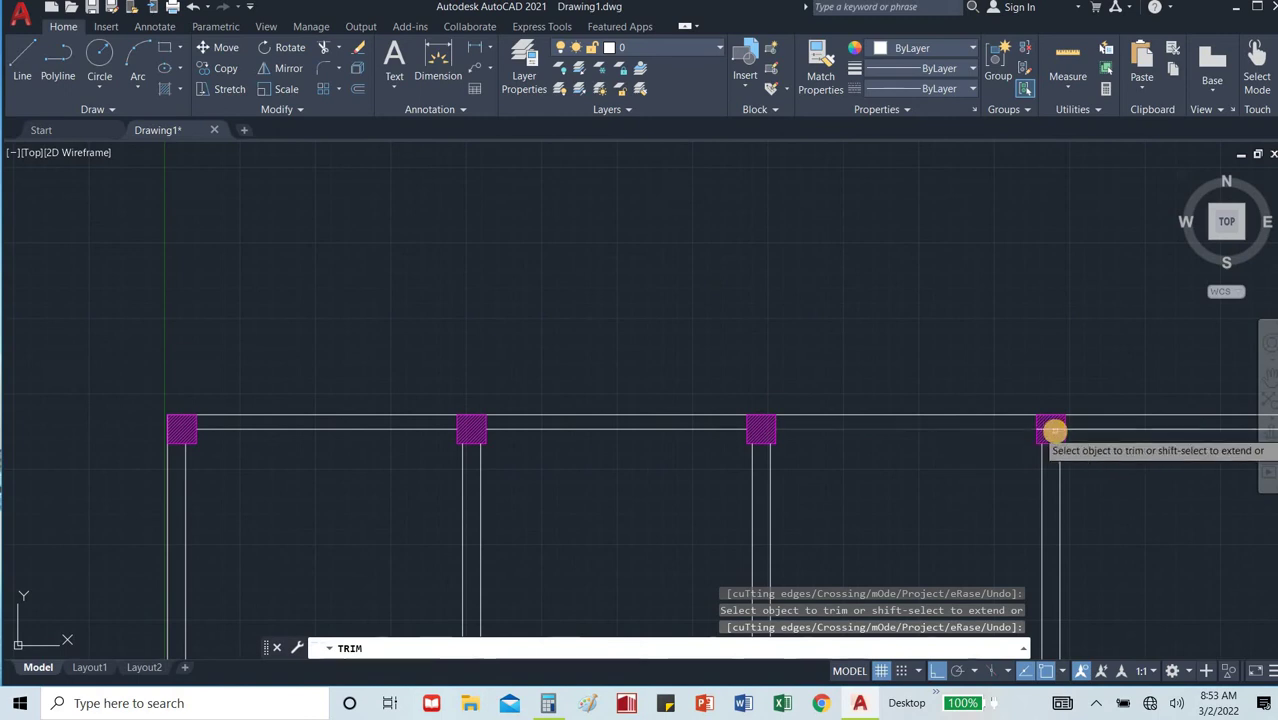
pyautogui.scroll(6, 1054, 431)
pyautogui.click(1053, 420)
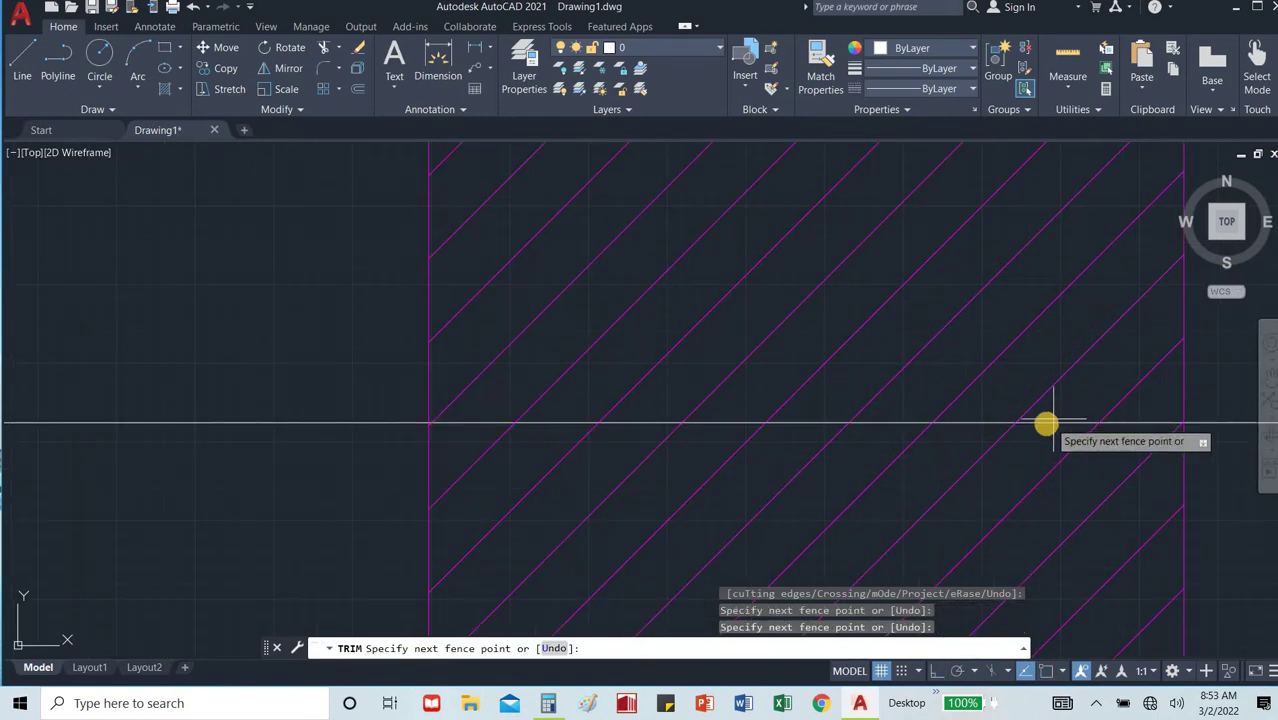
pyautogui.press('Return')
# Trim the inner top wall line inside the upper-right corner column.
pyautogui.scroll(-6, 776, 428)
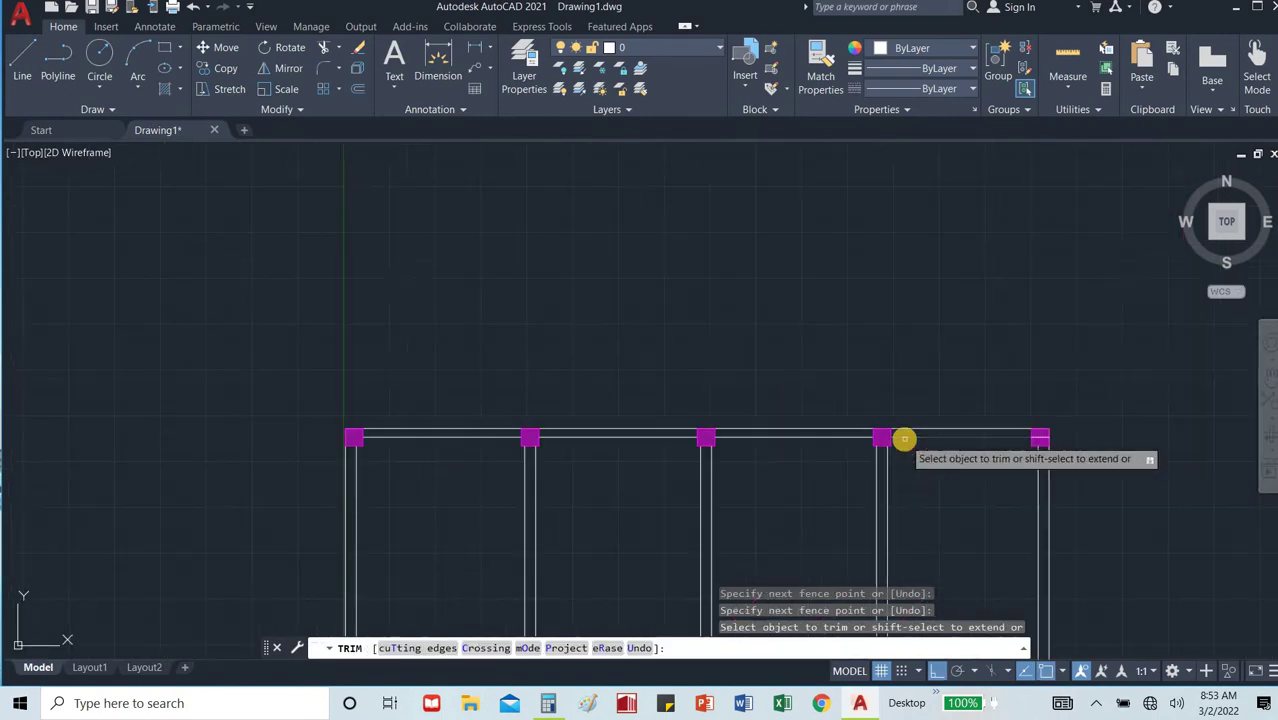
pyautogui.scroll(6, 1040, 436)
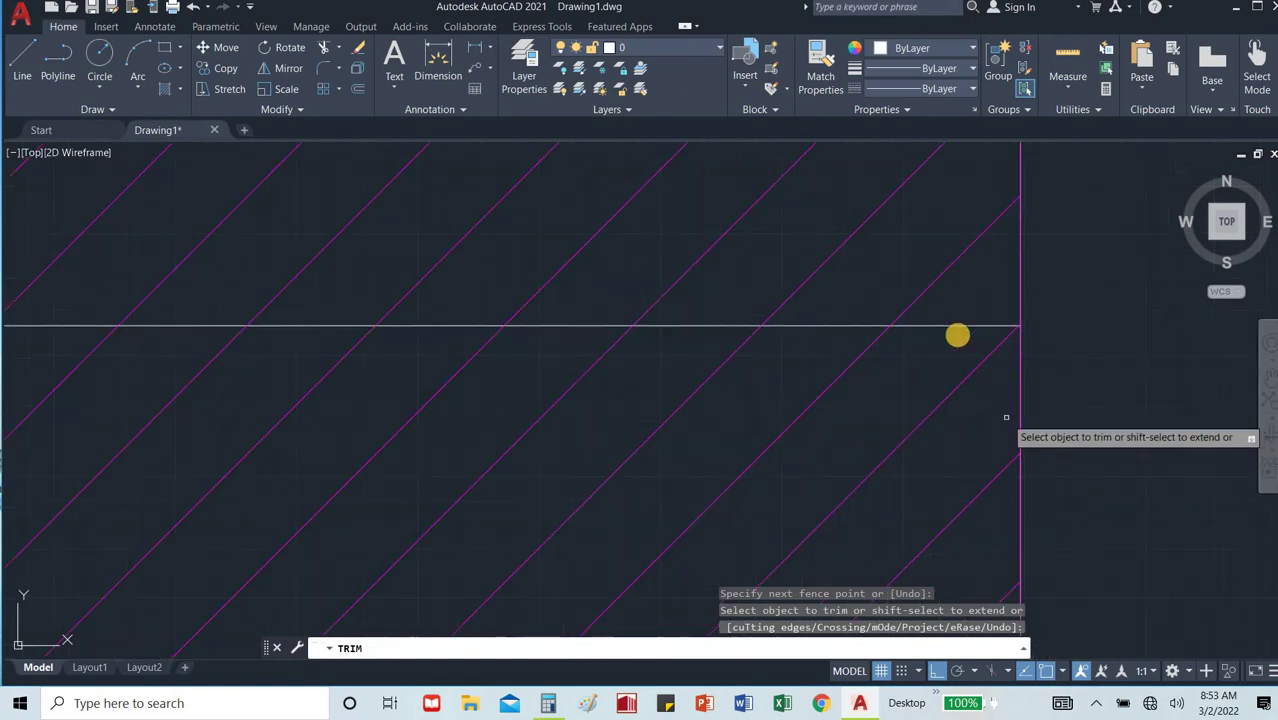
pyautogui.moveTo(968, 312); pyautogui.dragTo(945, 340)
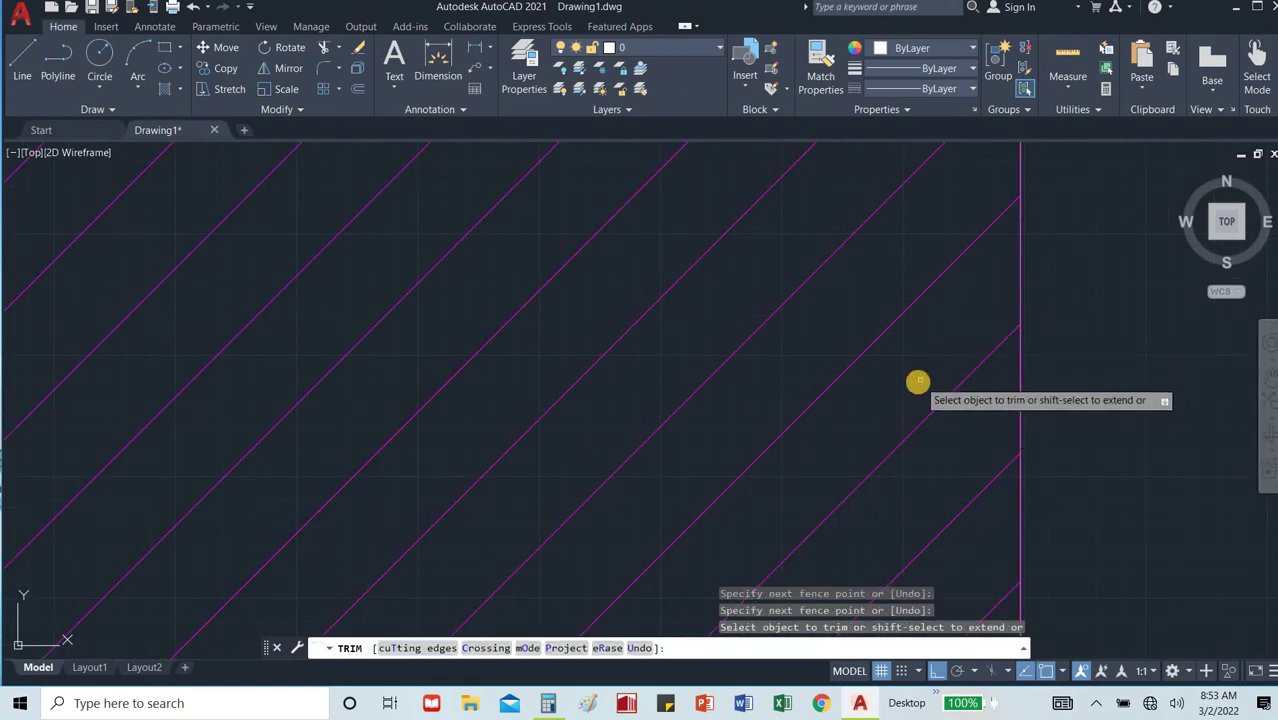
pyautogui.scroll(-5, 918, 381)
pyautogui.press('Escape')
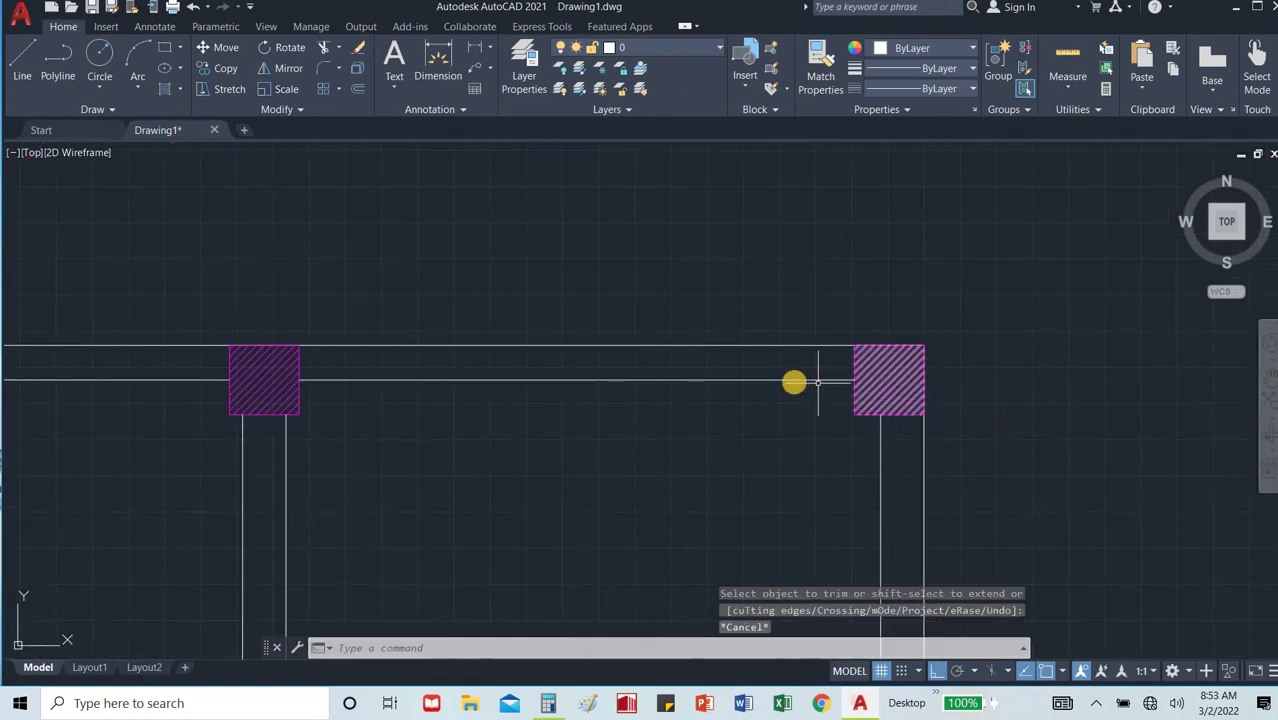
# Try to mirror the four inner top wall lines about a vertical axis through the middle top column.
pyautogui.click(787, 368)
pyautogui.click(729, 423)
pyautogui.scroll(-5, 735, 435)
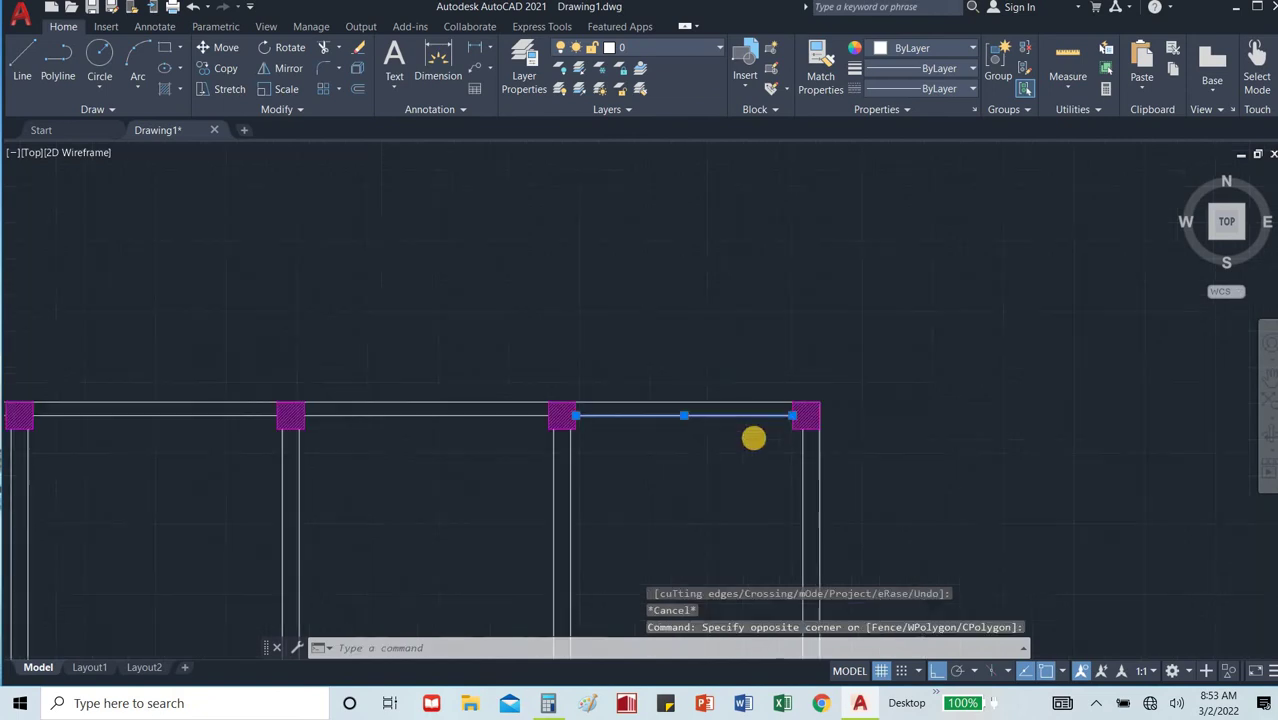
pyautogui.scroll(4, 603, 431)
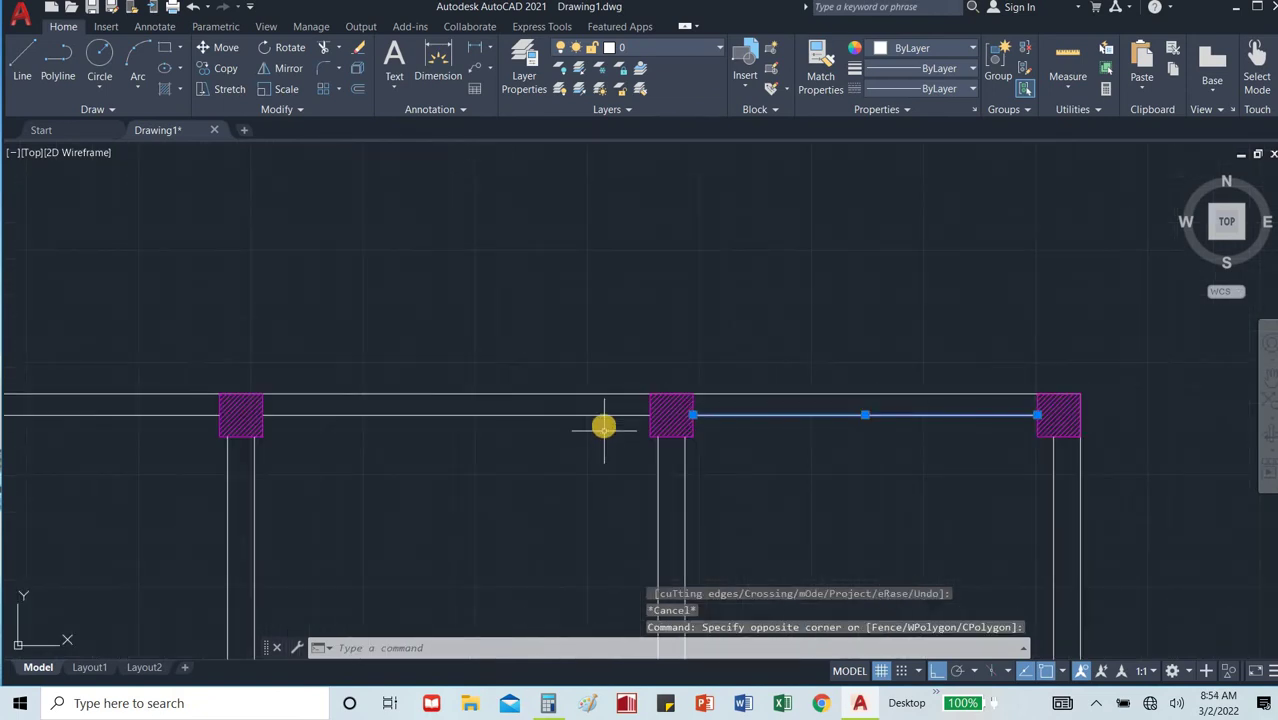
pyautogui.click(605, 409)
pyautogui.click(548, 437)
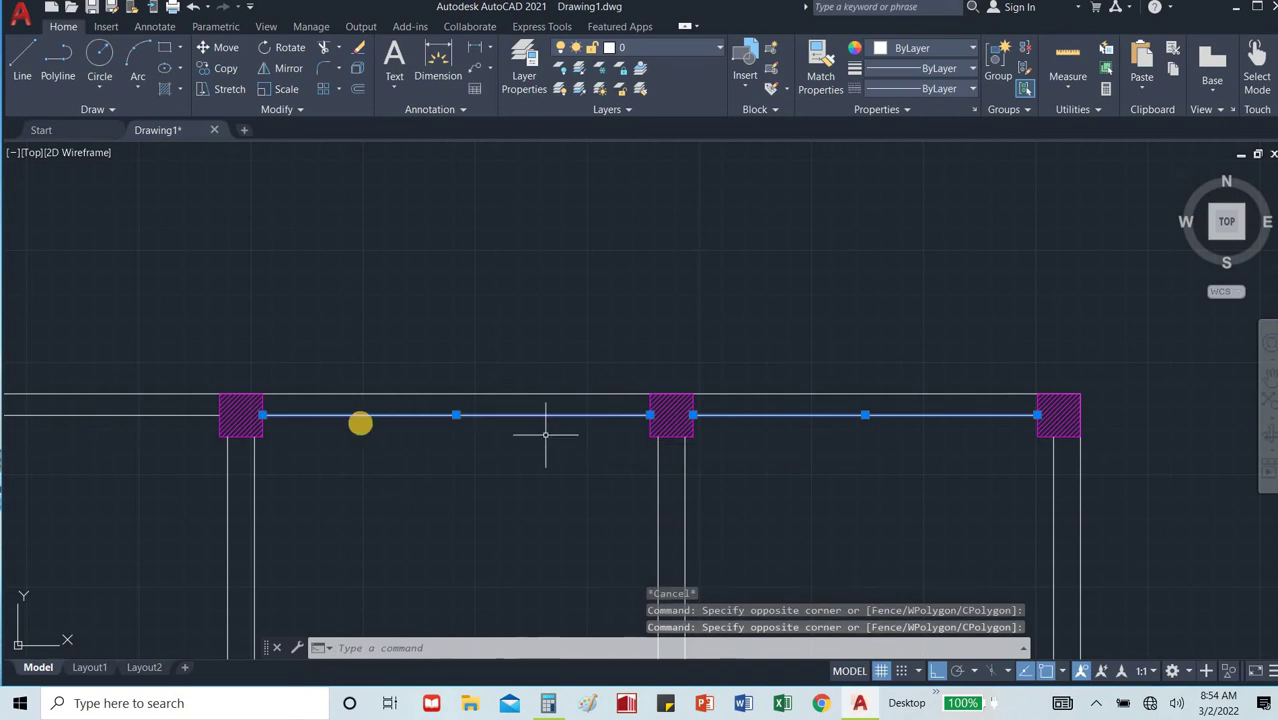
pyautogui.click(171, 423)
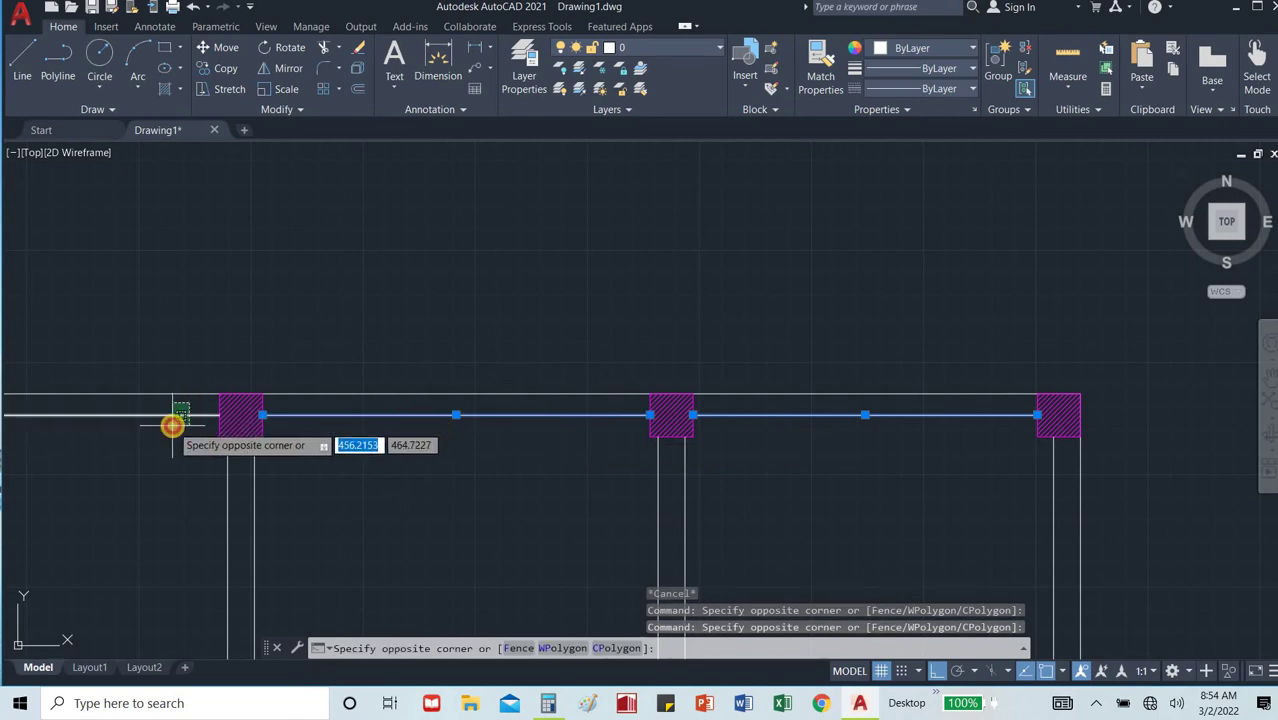
pyautogui.click(185, 423)
pyautogui.scroll(-8, 185, 423)
pyautogui.scroll(8, 66, 434)
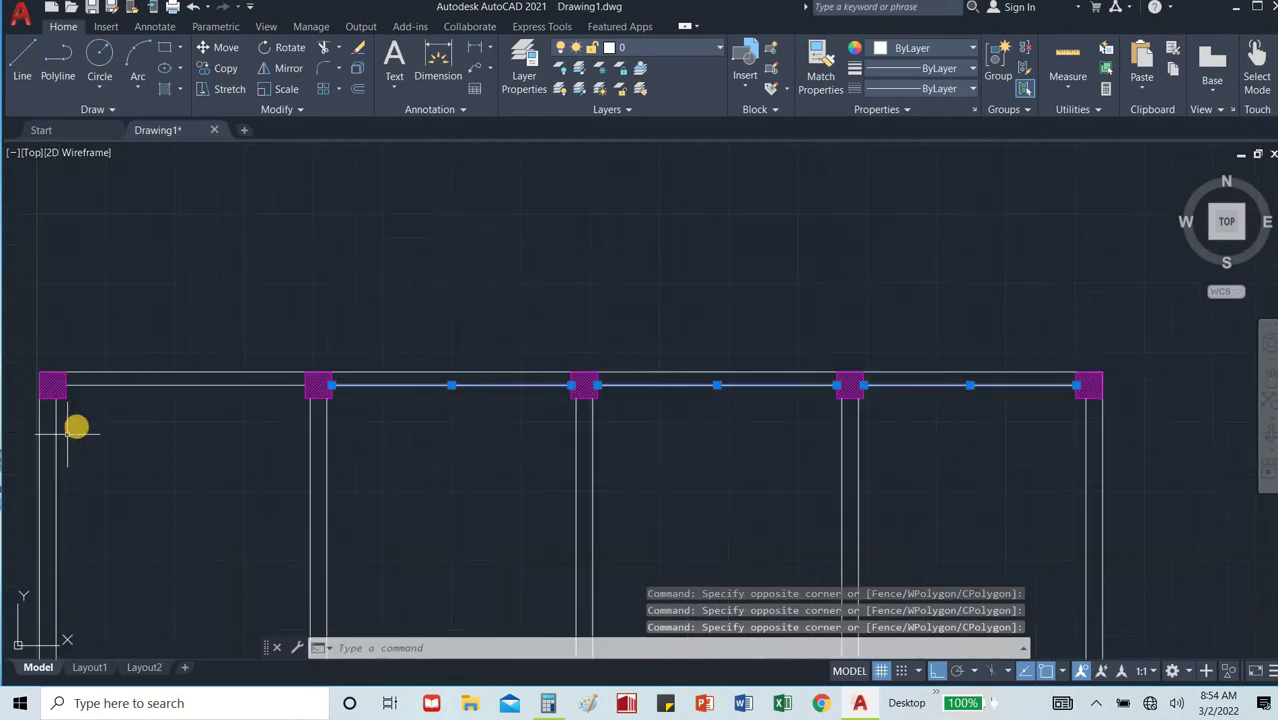
pyautogui.click(209, 348)
pyautogui.click(180, 388)
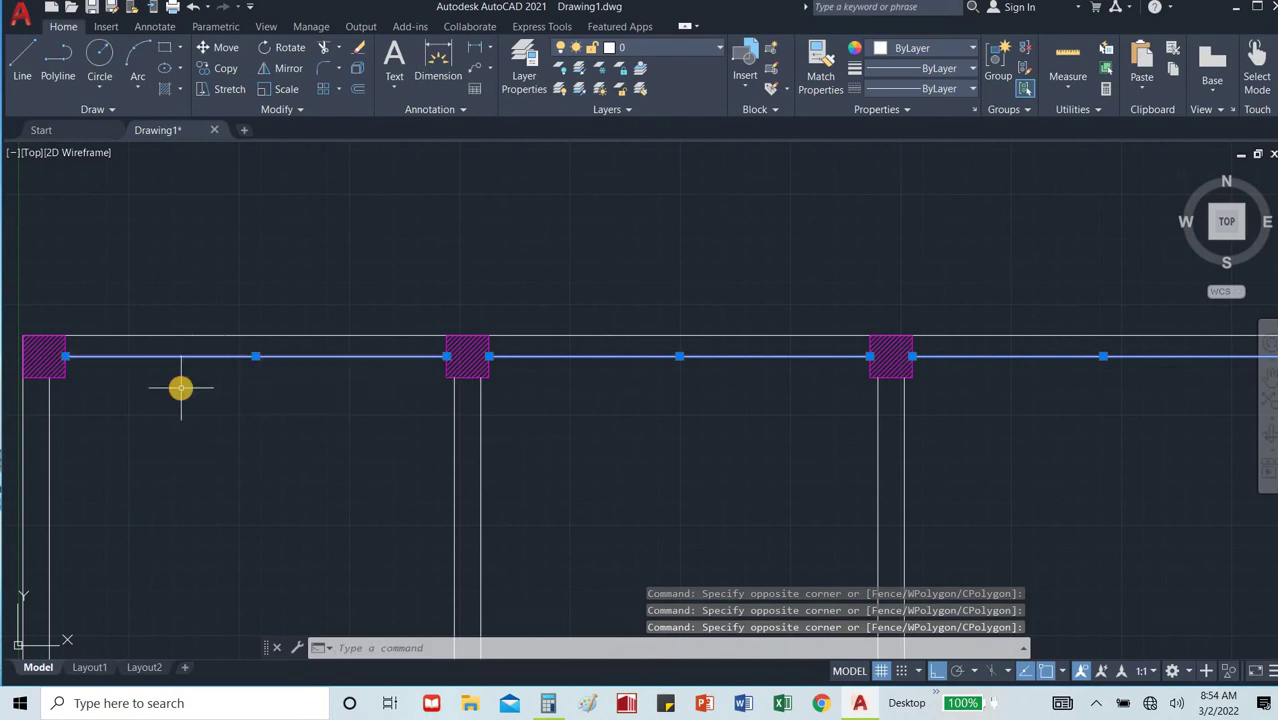
pyautogui.write('i')
pyautogui.press('Return')
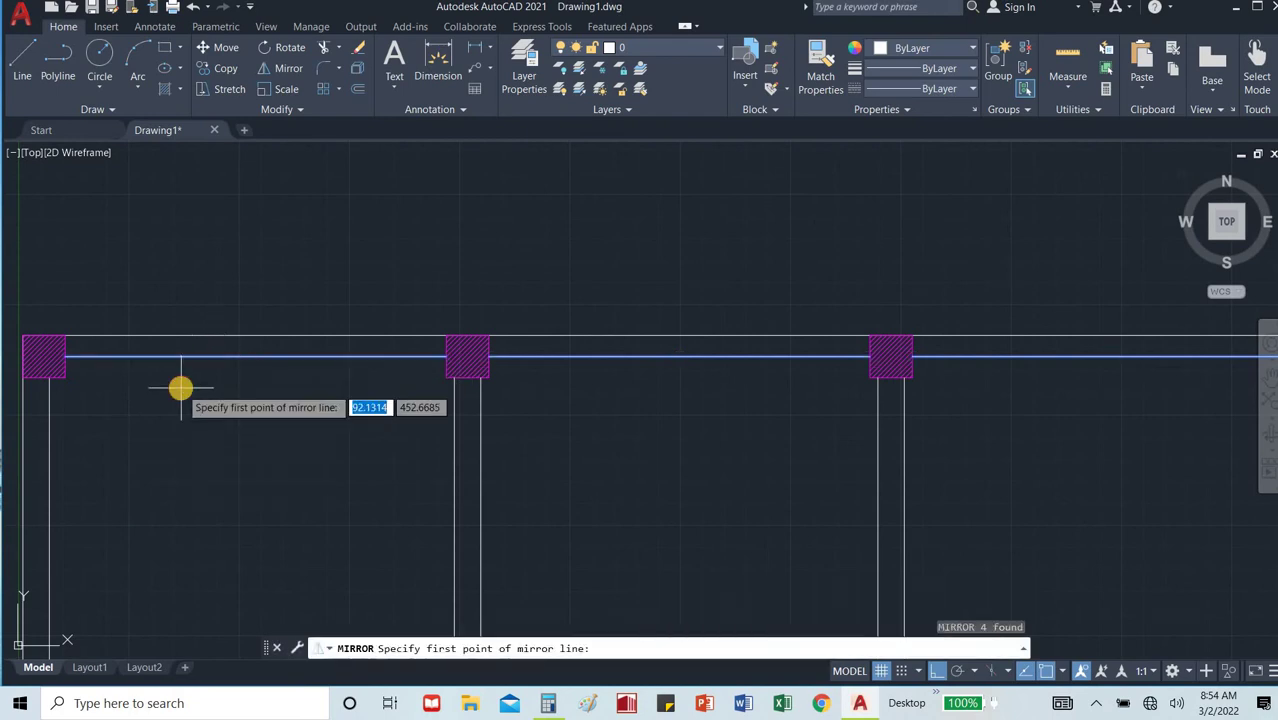
pyautogui.scroll(-4, 522, 368)
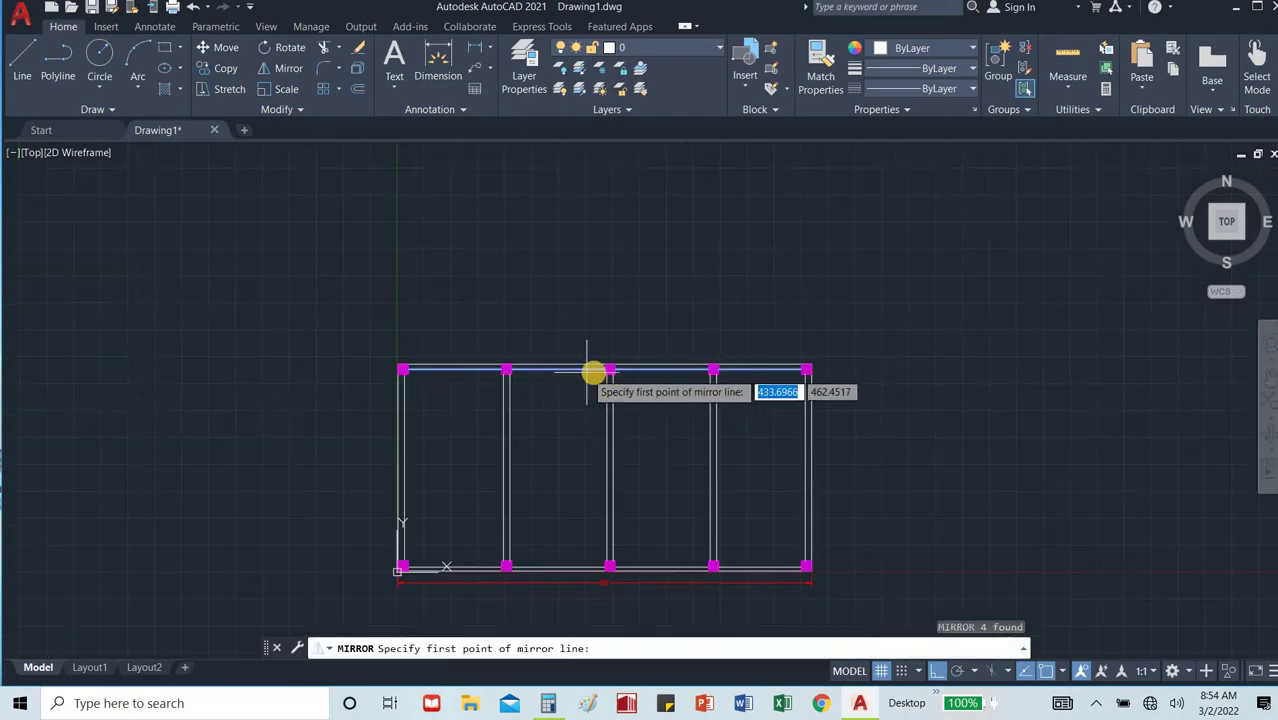
pyautogui.scroll(4, 594, 372)
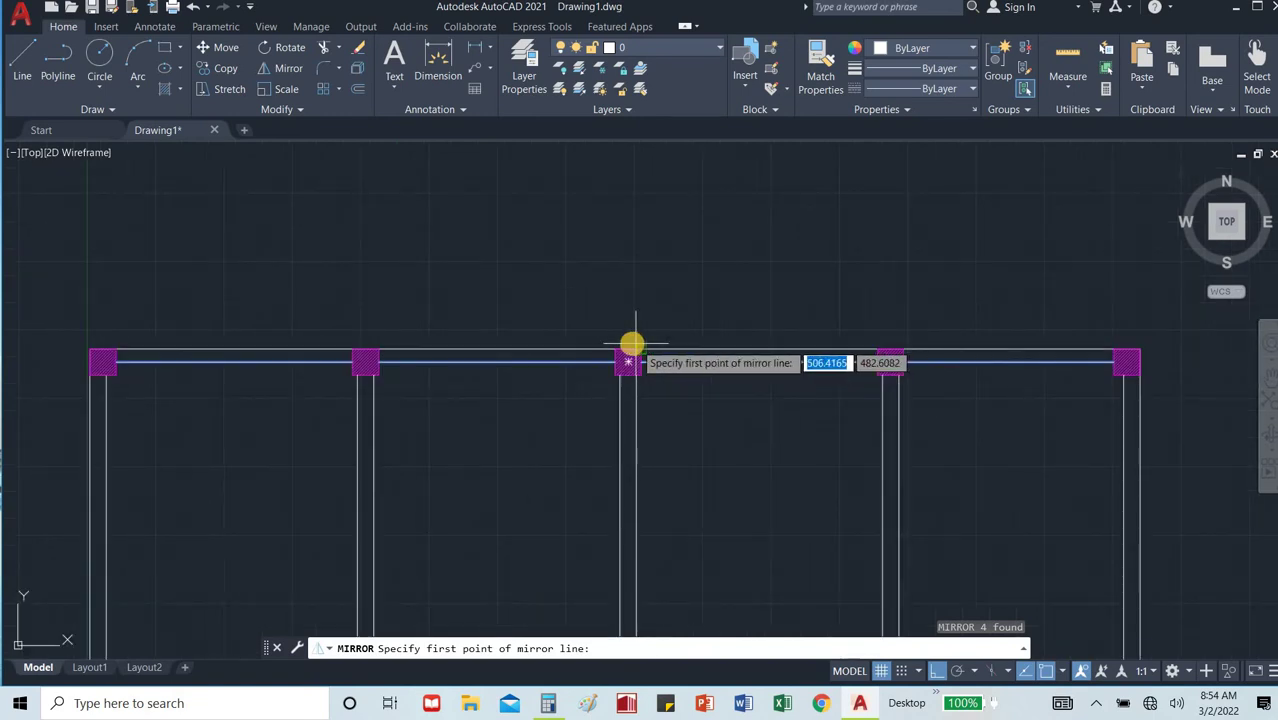
pyautogui.click(627, 348)
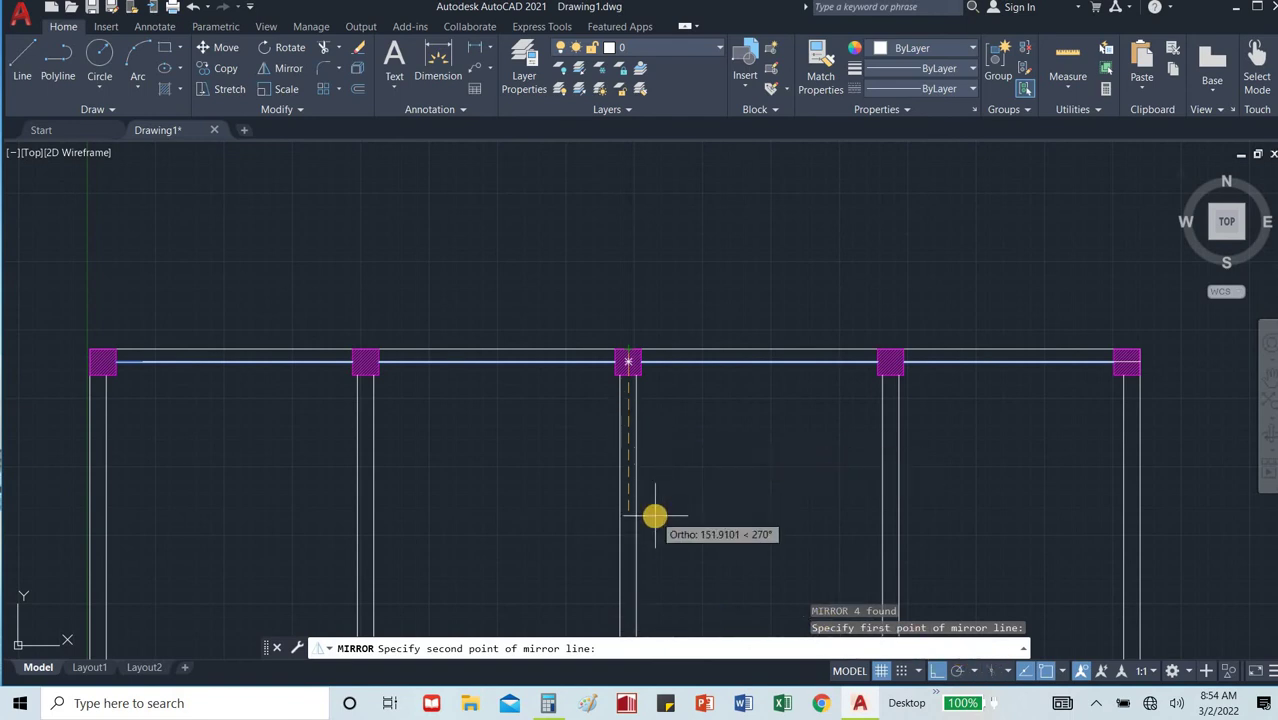
pyautogui.scroll(-5, 653, 518)
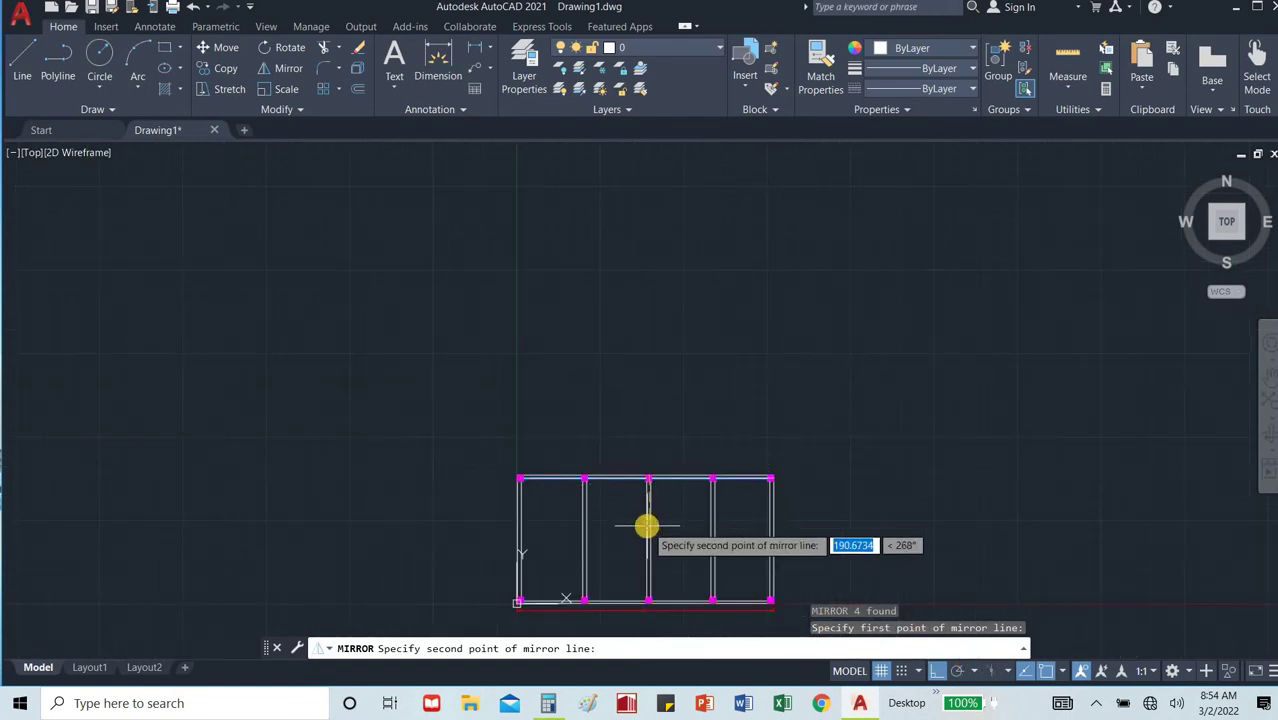
pyautogui.press('Escape')
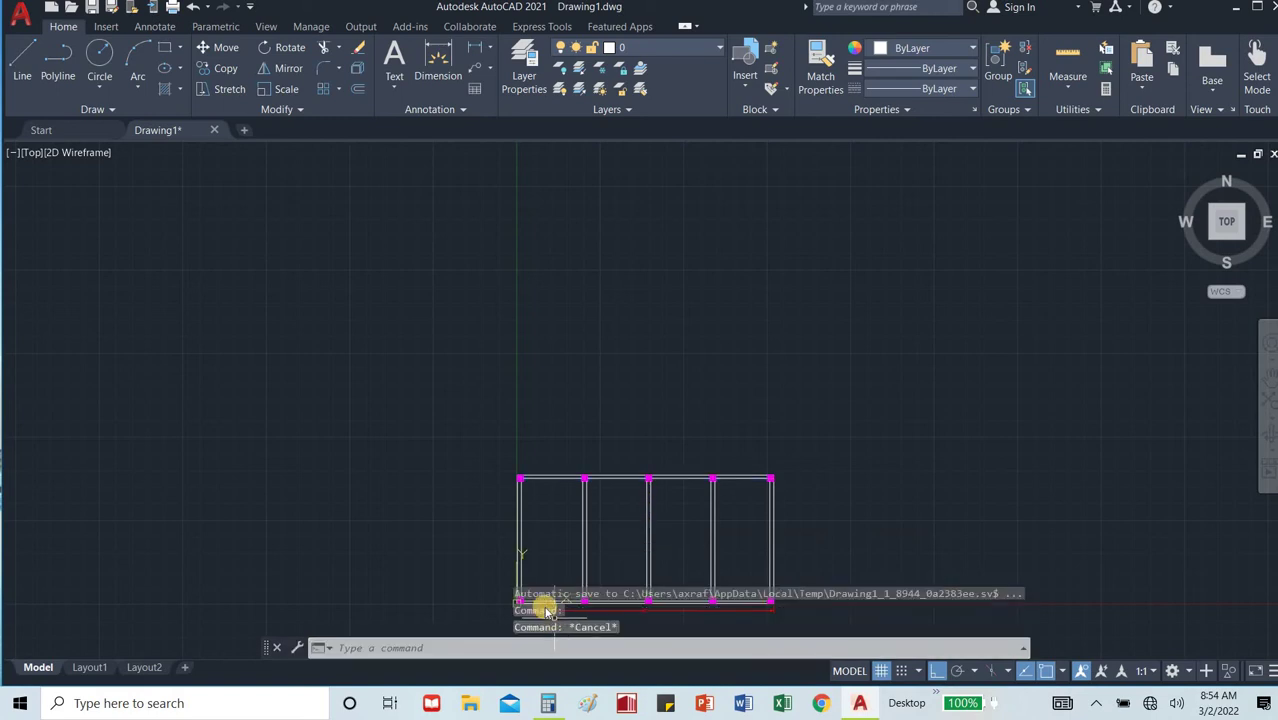
# Select the four inner line segments of the bottom wall between the columns.
pyautogui.scroll(5, 570, 530)
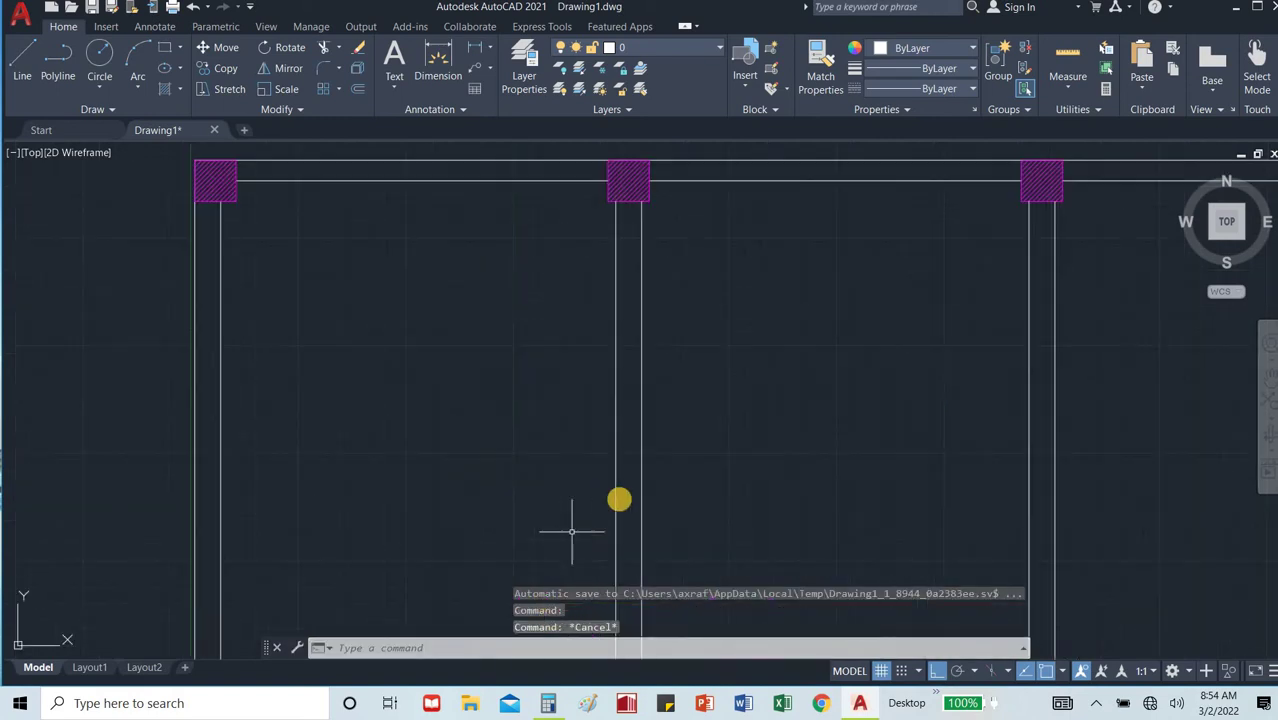
pyautogui.scroll(-6, 590, 520)
pyautogui.scroll(12, 580, 525)
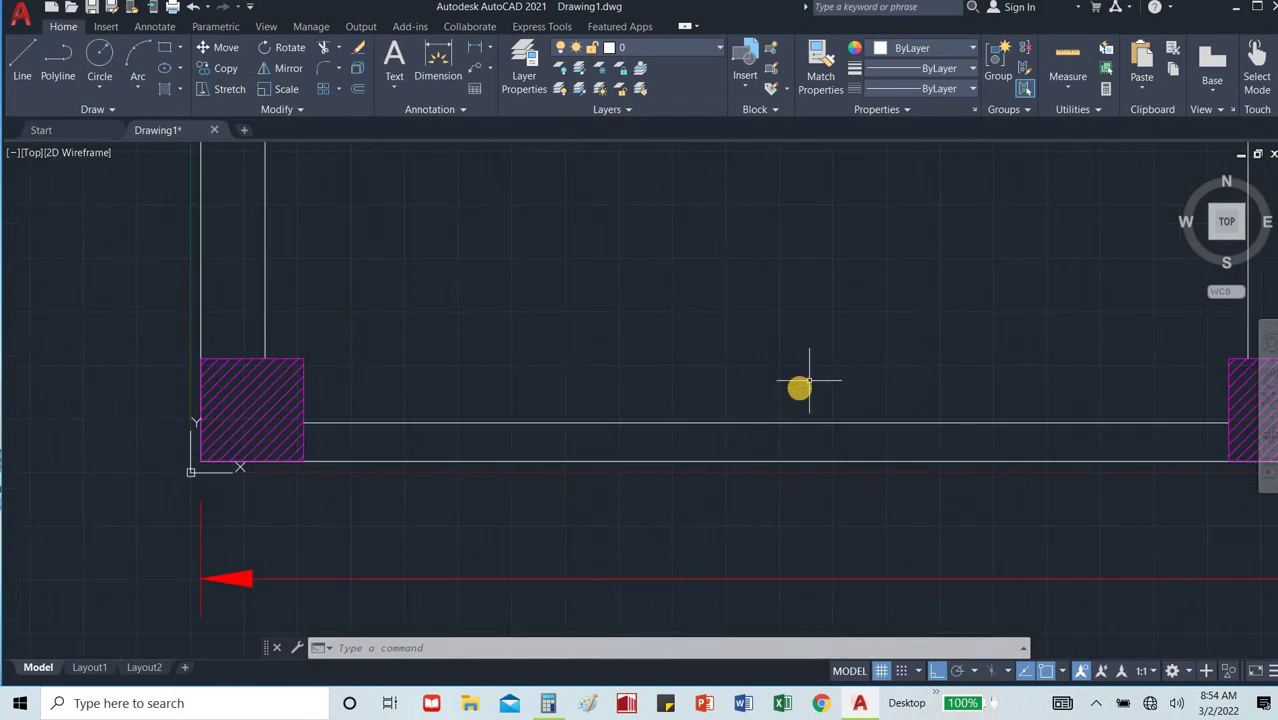
pyautogui.click(784, 398)
pyautogui.click(744, 423)
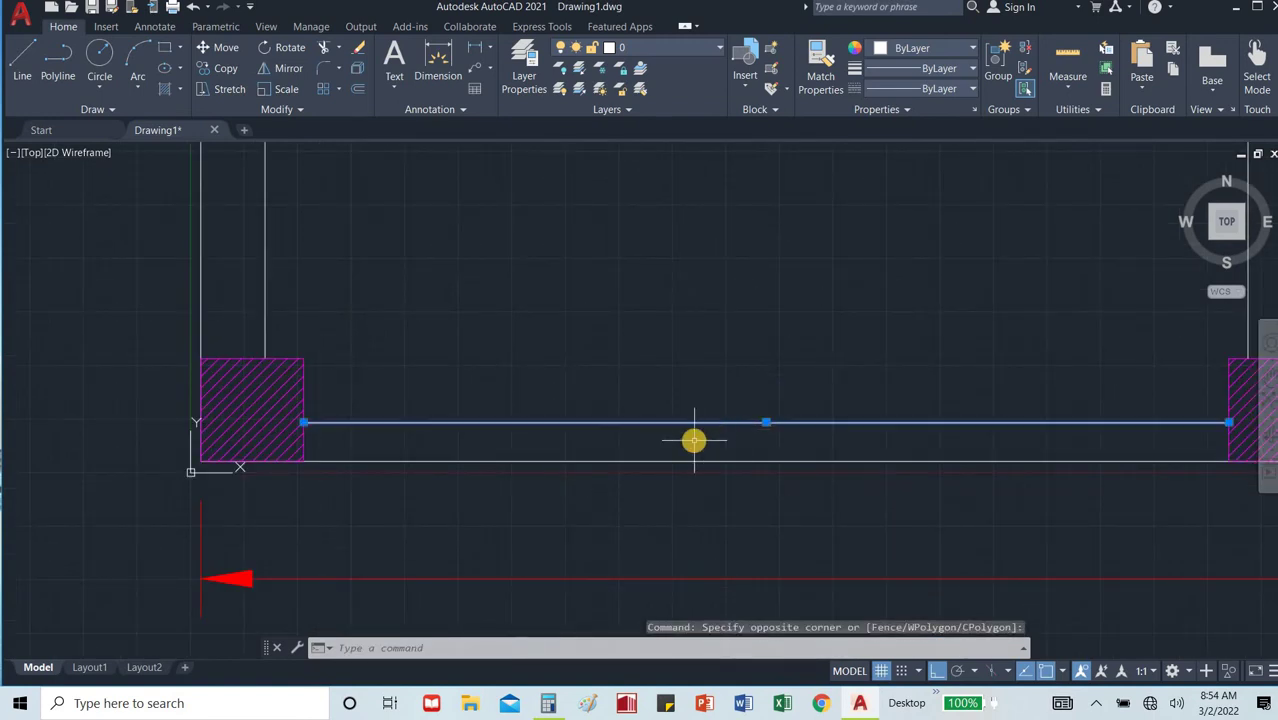
pyautogui.scroll(-5, 694, 440)
pyautogui.click(841, 428)
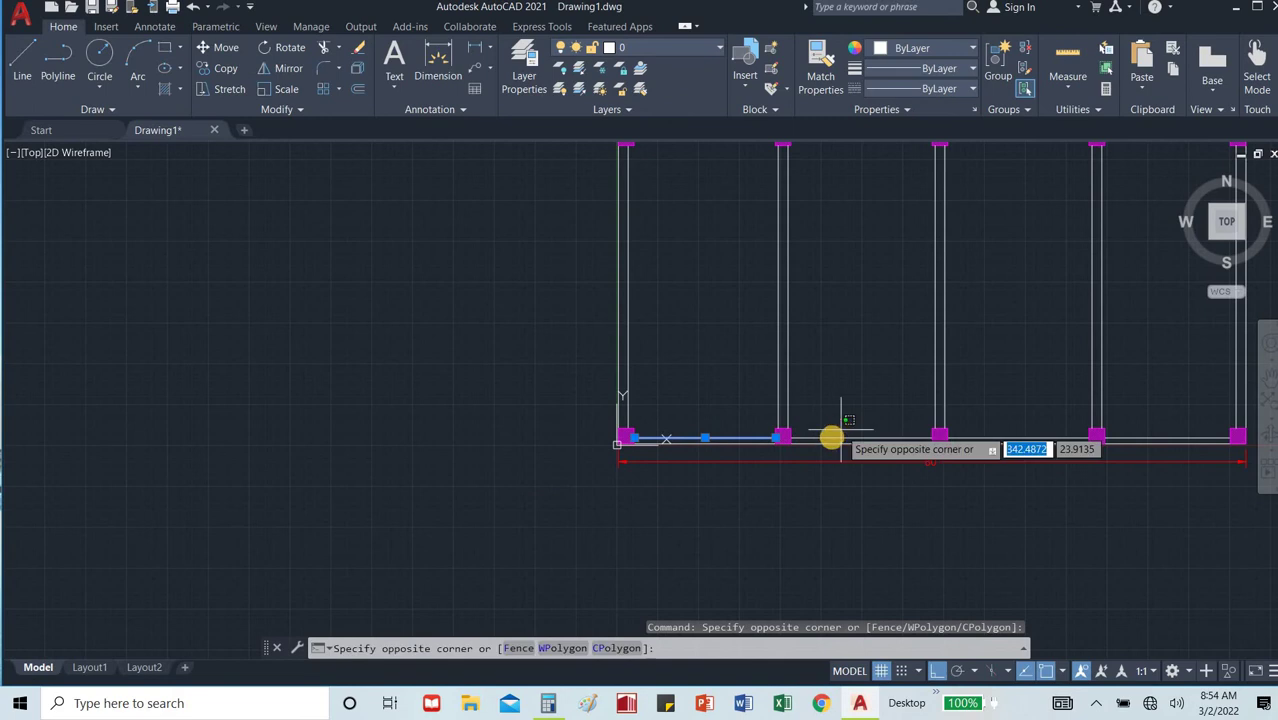
pyautogui.scroll(4, 836, 443)
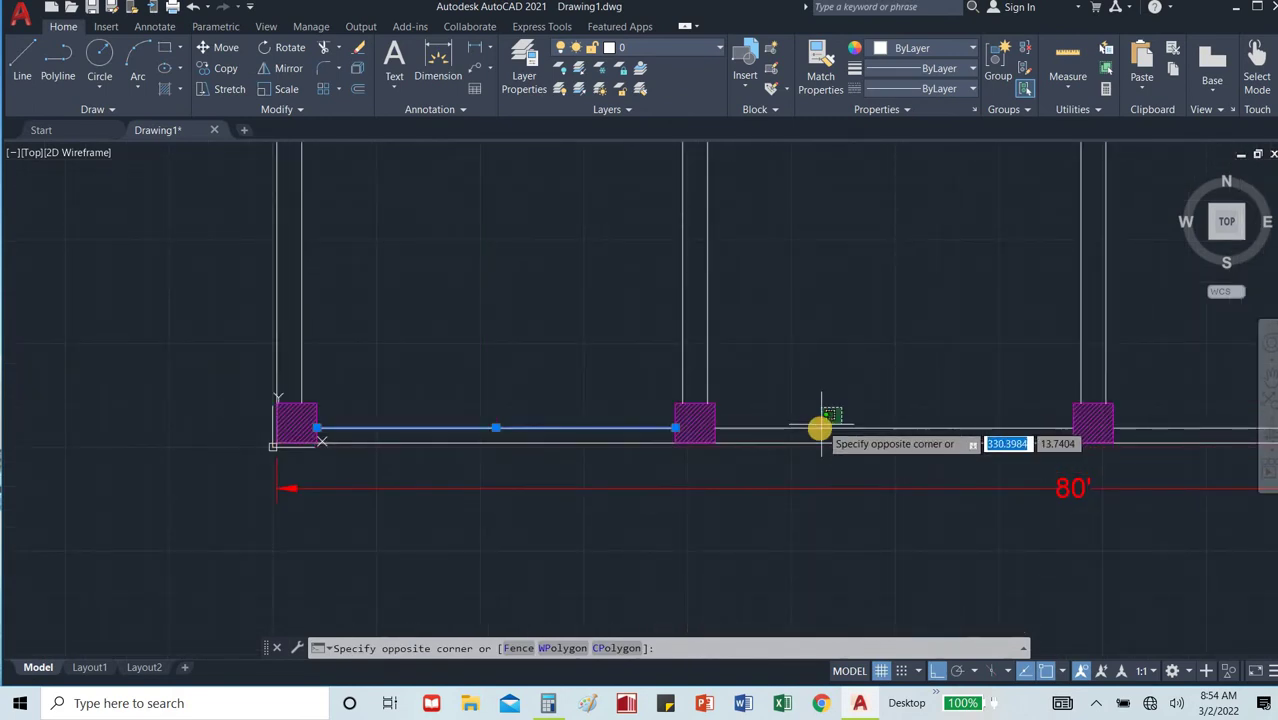
pyautogui.click(814, 433)
pyautogui.scroll(-4, 814, 433)
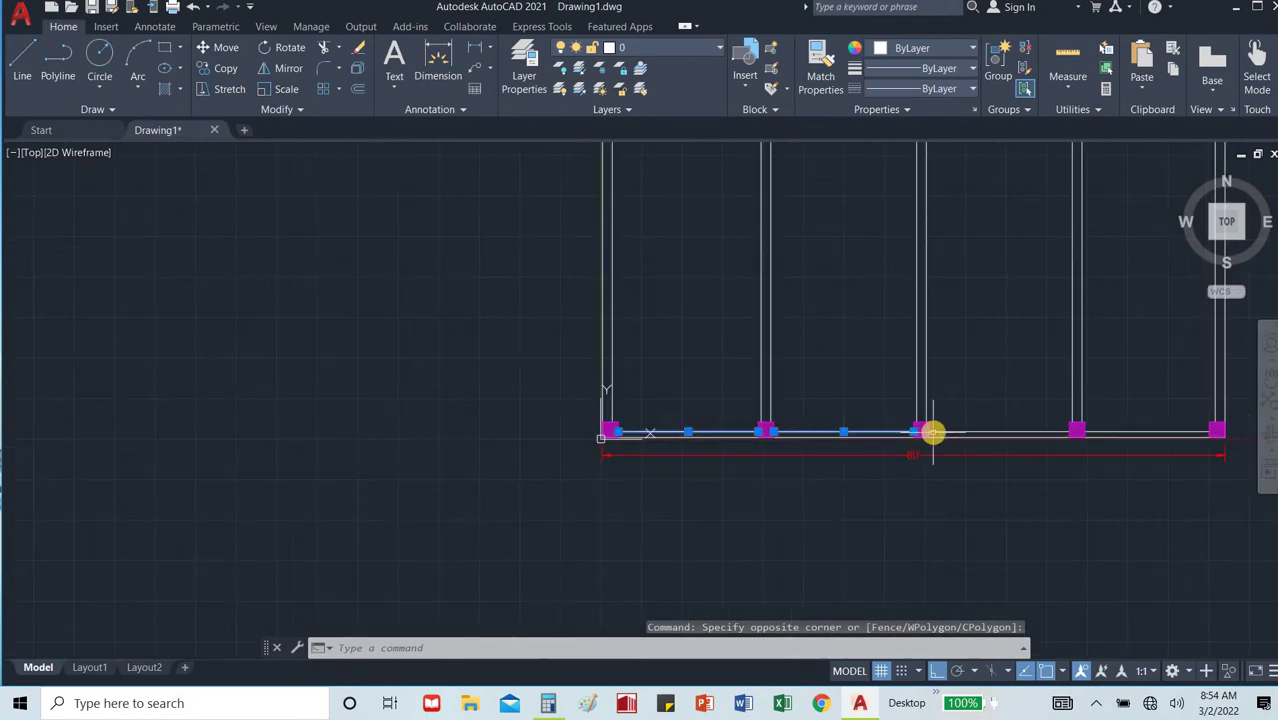
pyautogui.click(1015, 410)
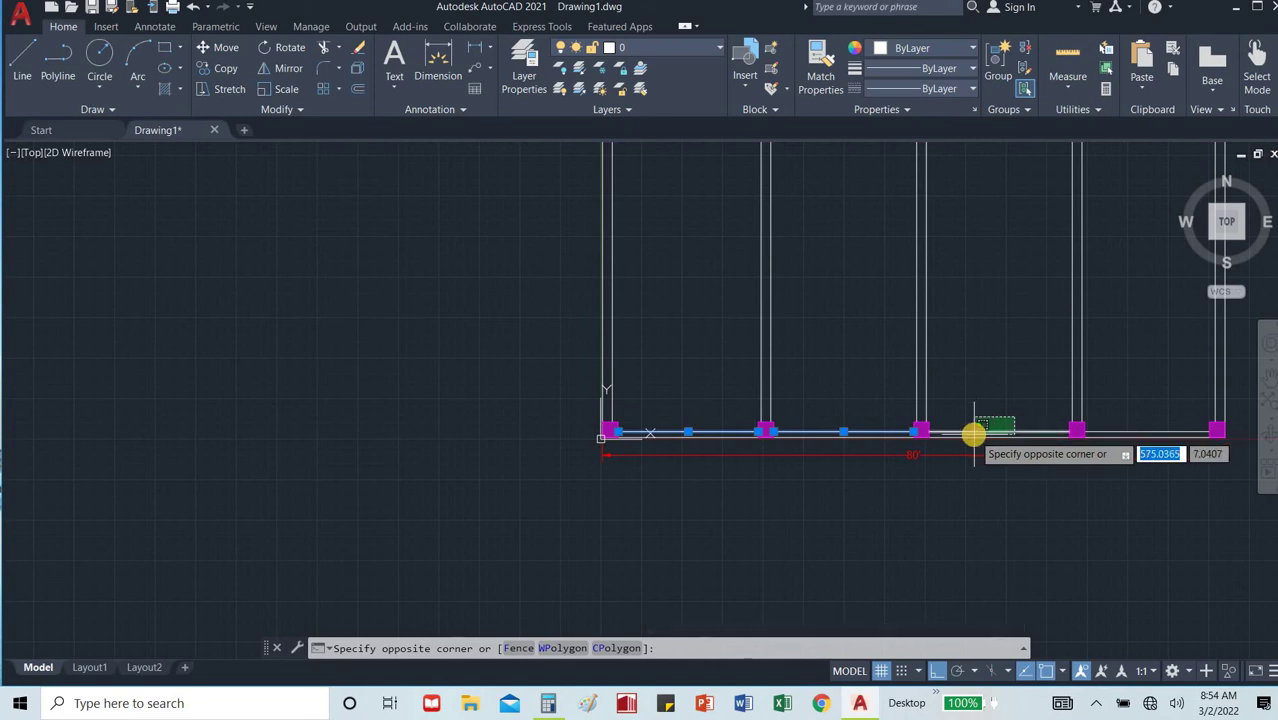
pyautogui.click(973, 433)
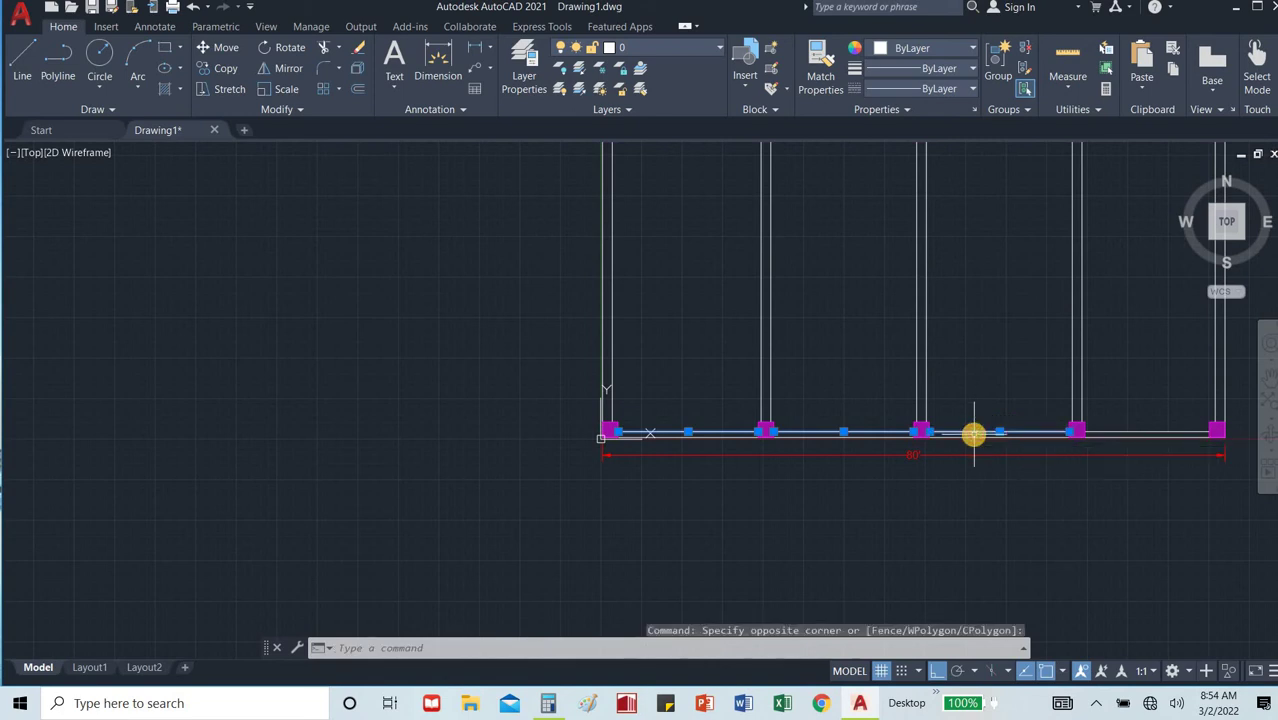
pyautogui.click(1155, 428)
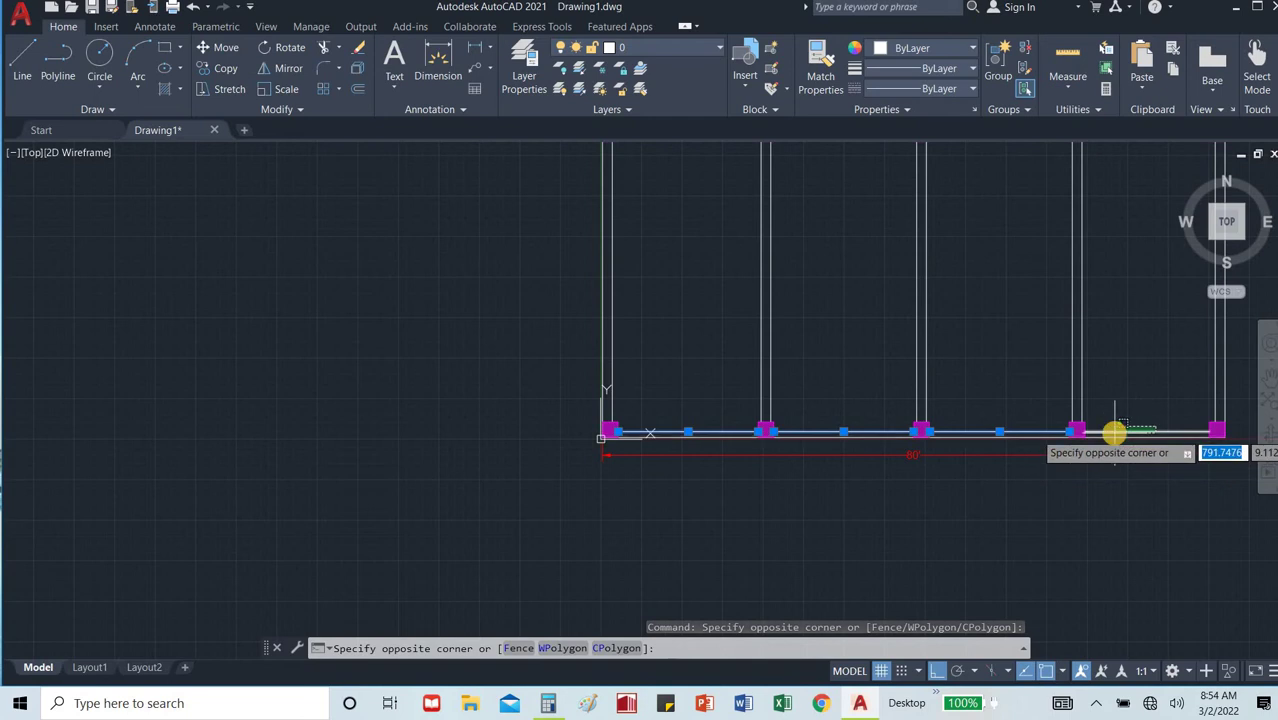
pyautogui.click(1114, 433)
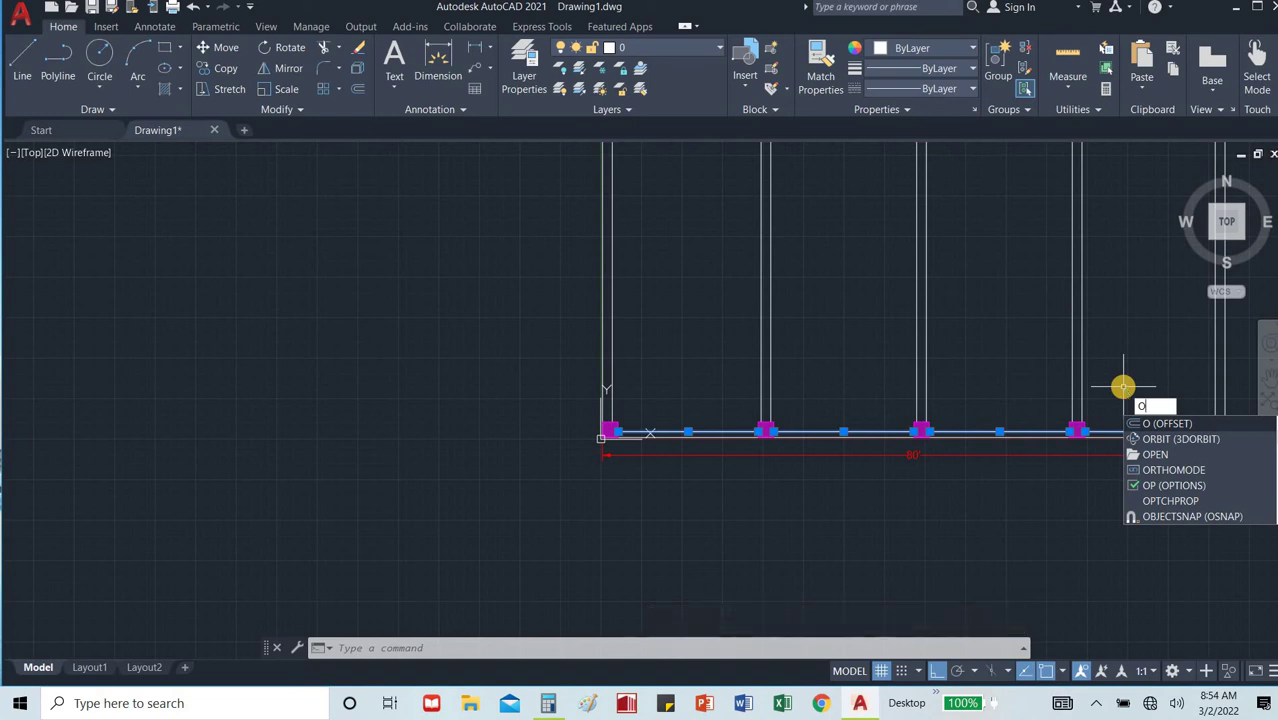
# Offset the inner bottom wall lines in the two rightmost bays upward by 3 units.
pyautogui.press('Return')
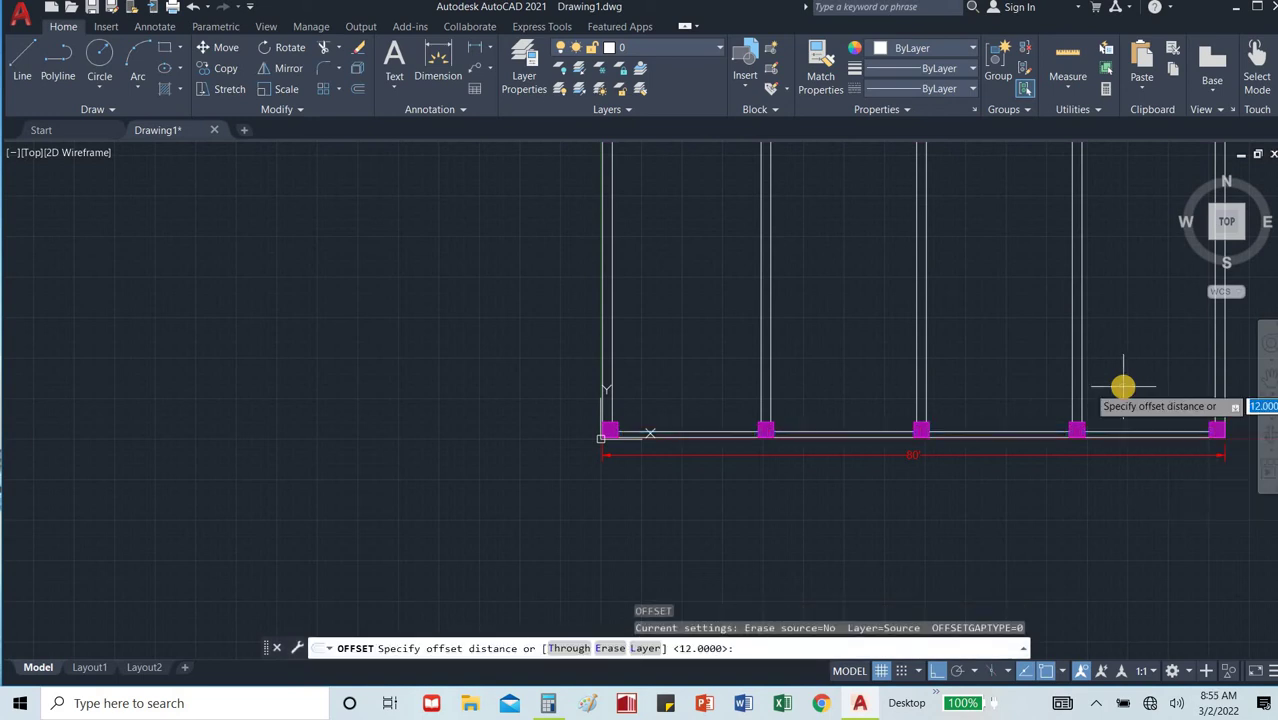
pyautogui.write('3')
pyautogui.press('Return')
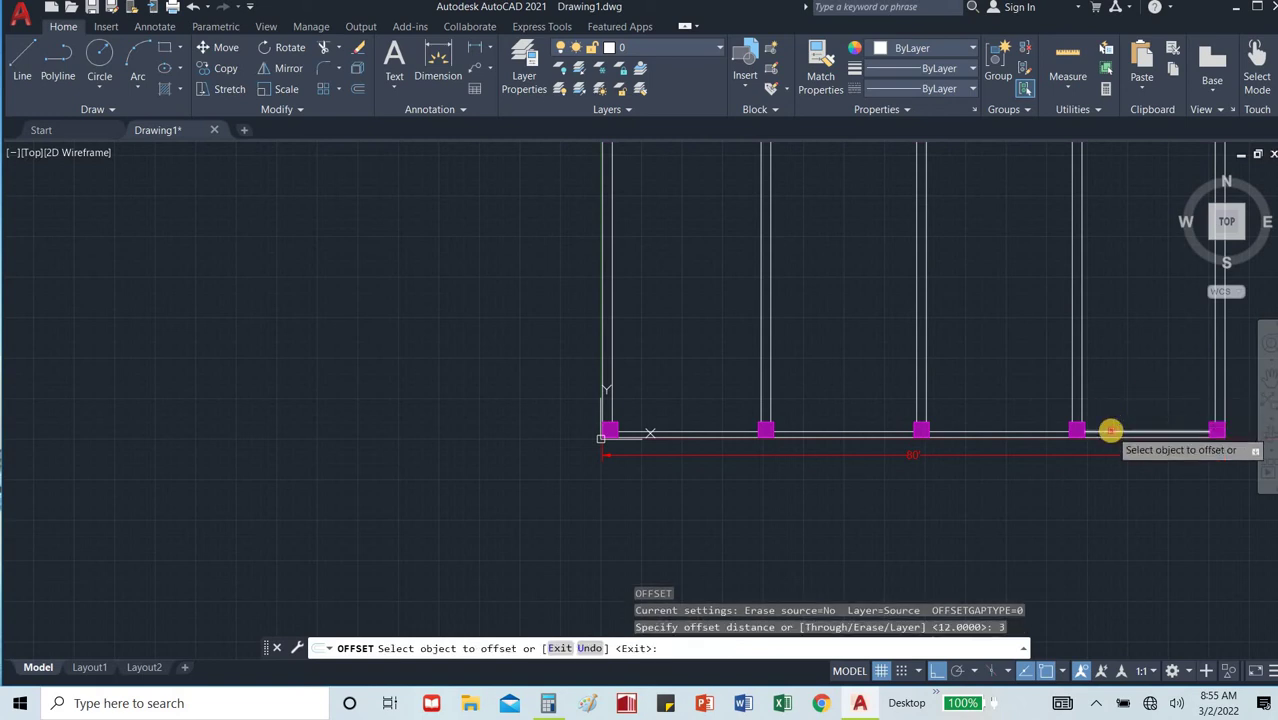
pyautogui.click(1110, 432)
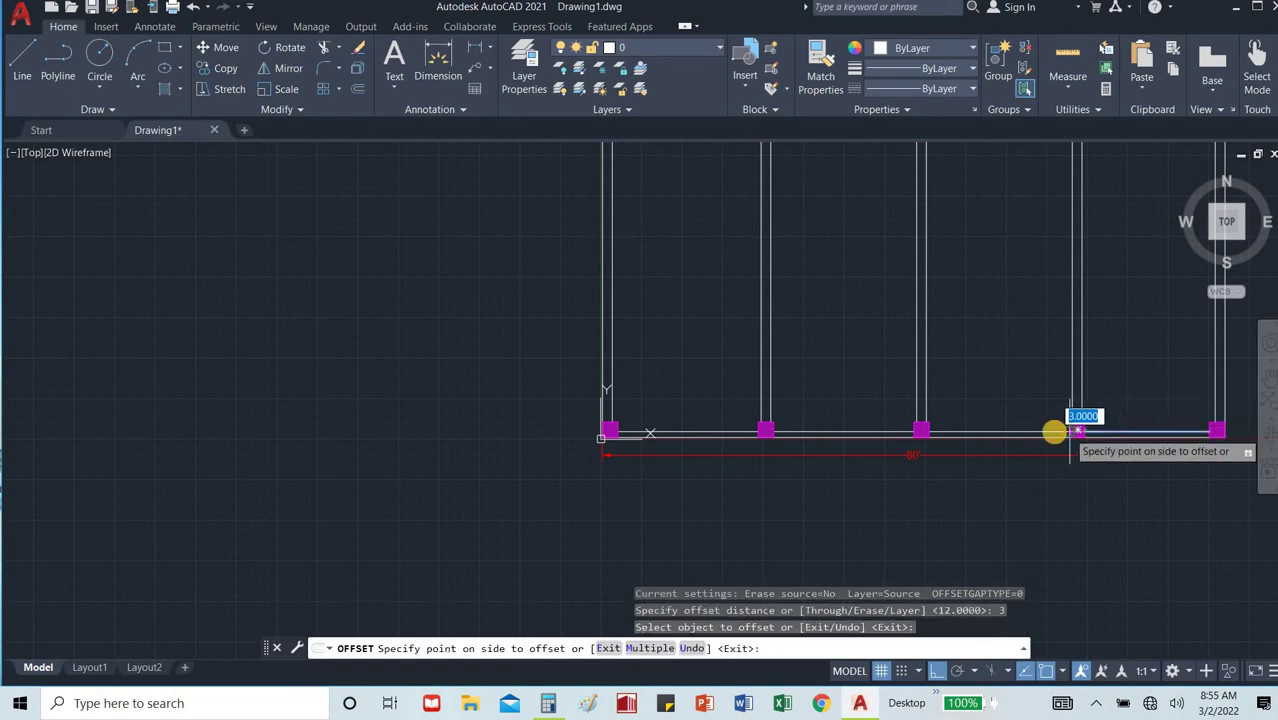
pyautogui.click(1130, 408)
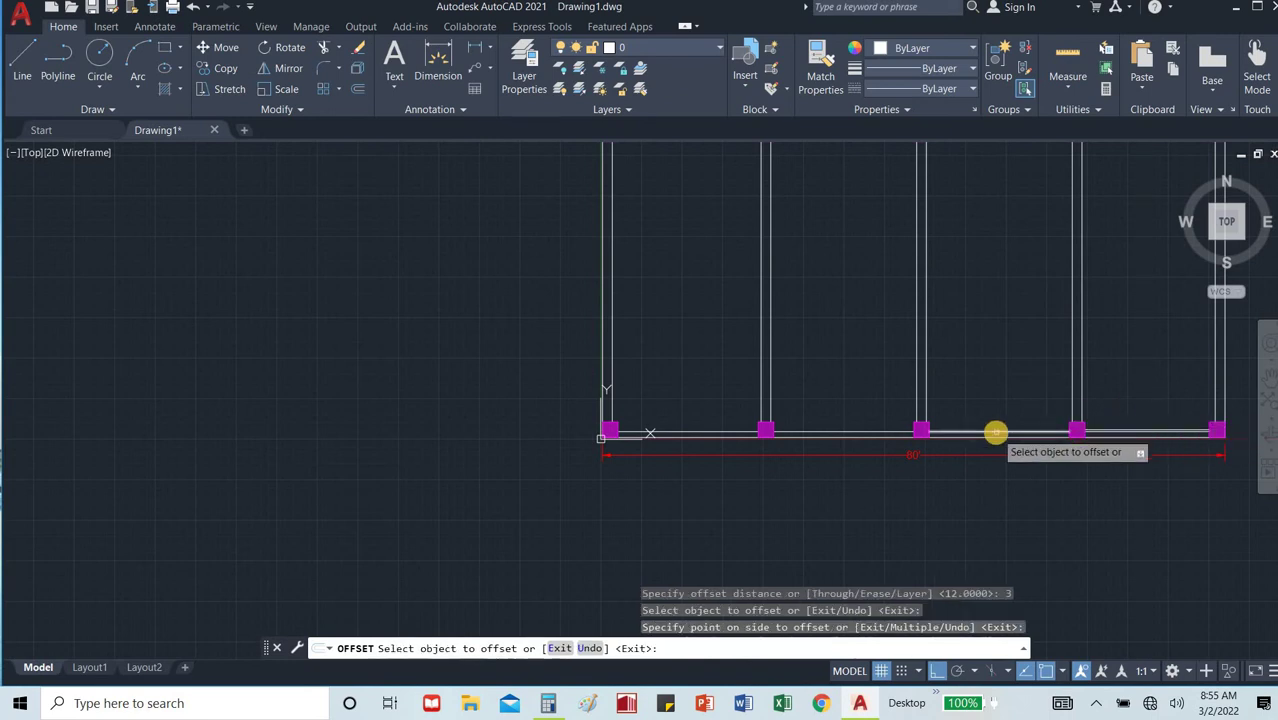
pyautogui.click(995, 433)
pyautogui.click(998, 414)
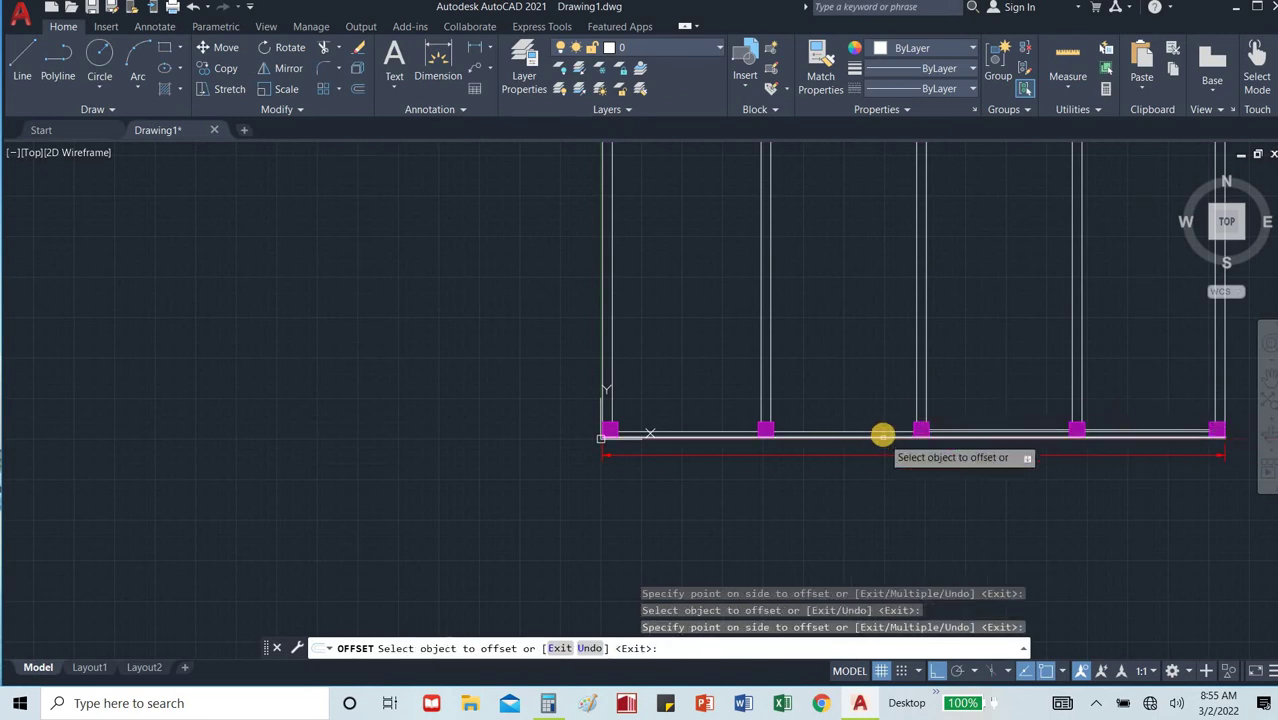
# Offset the inner bottom wall lines in the two leftmost bays upward by the same 3 units.
pyautogui.click(882, 434)
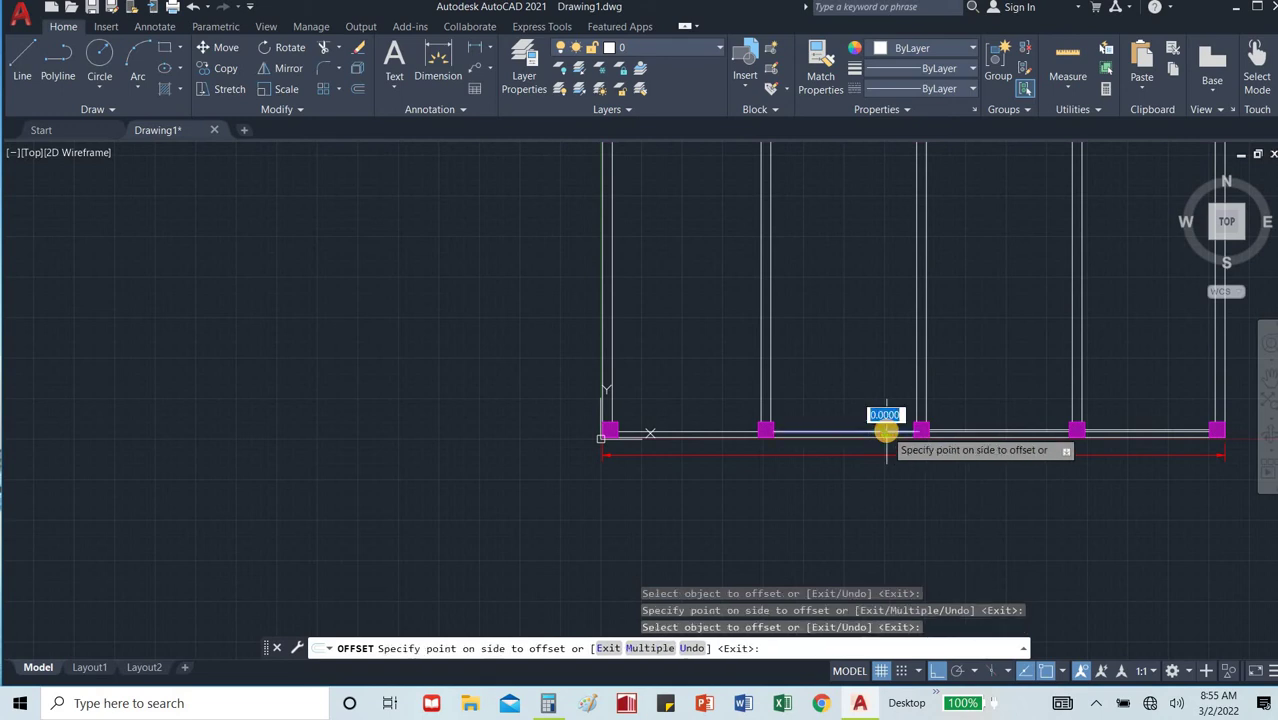
pyautogui.click(893, 415)
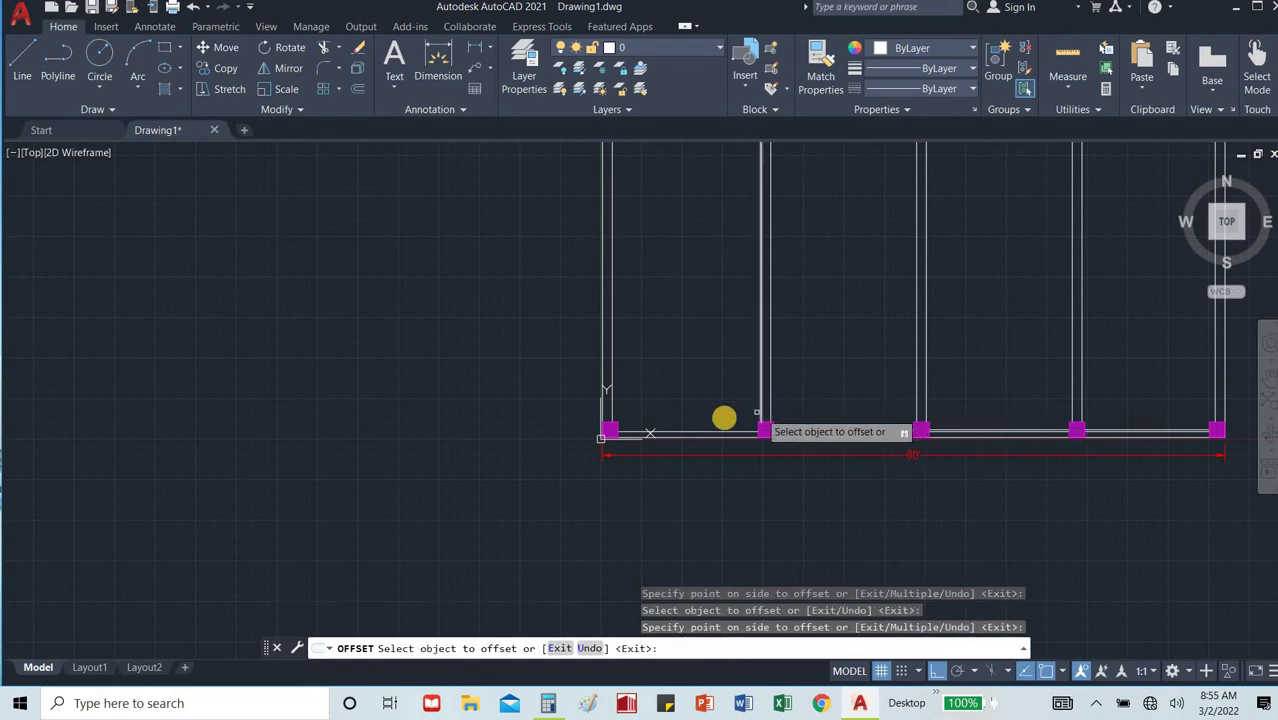
pyautogui.click(715, 432)
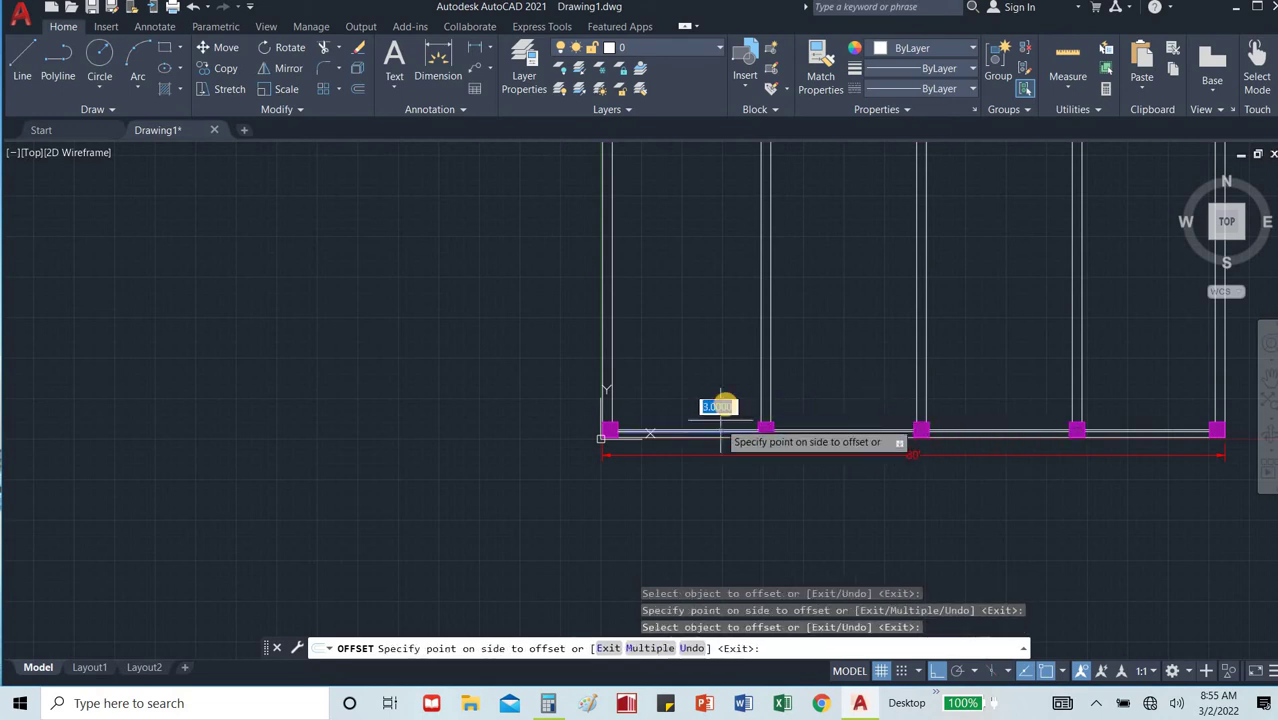
pyautogui.click(714, 406)
pyautogui.press('Escape')
# Delete the original inner bottom wall lines in the two leftmost bays, keeping the offset copies.
pyautogui.scroll(8, 685, 440)
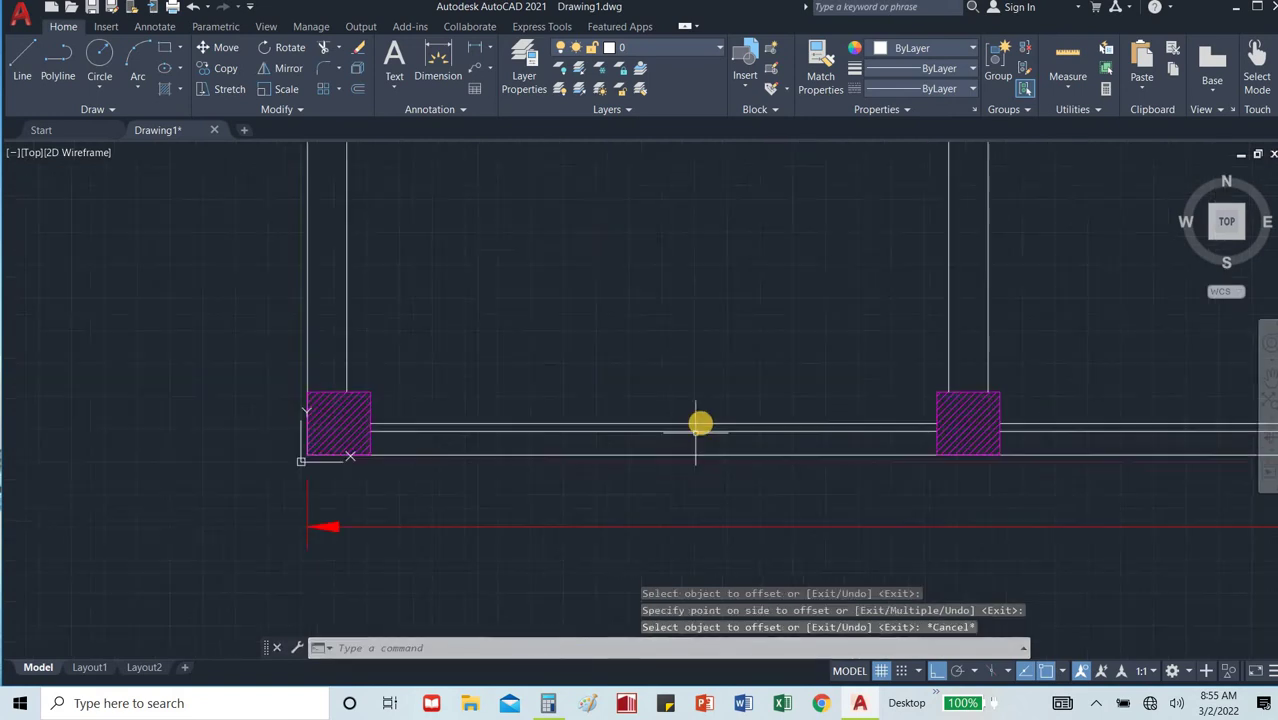
pyautogui.click(692, 437)
pyautogui.click(692, 436)
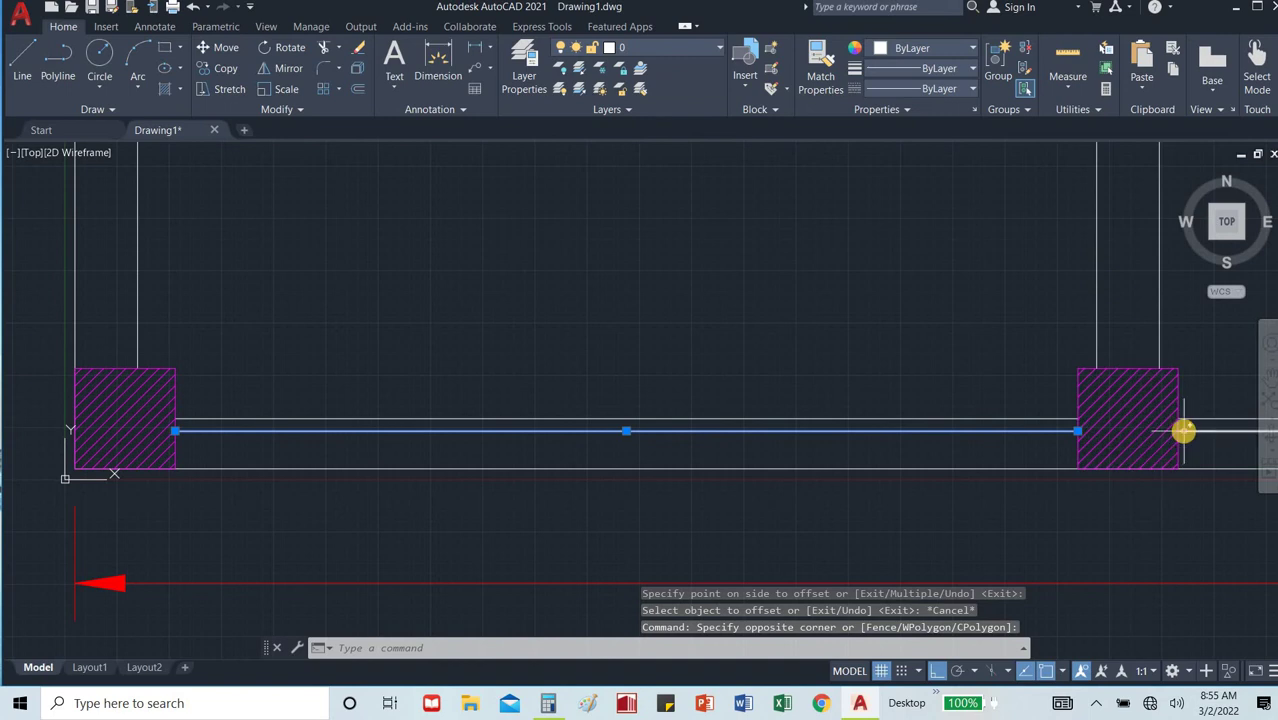
pyautogui.press('Delete')
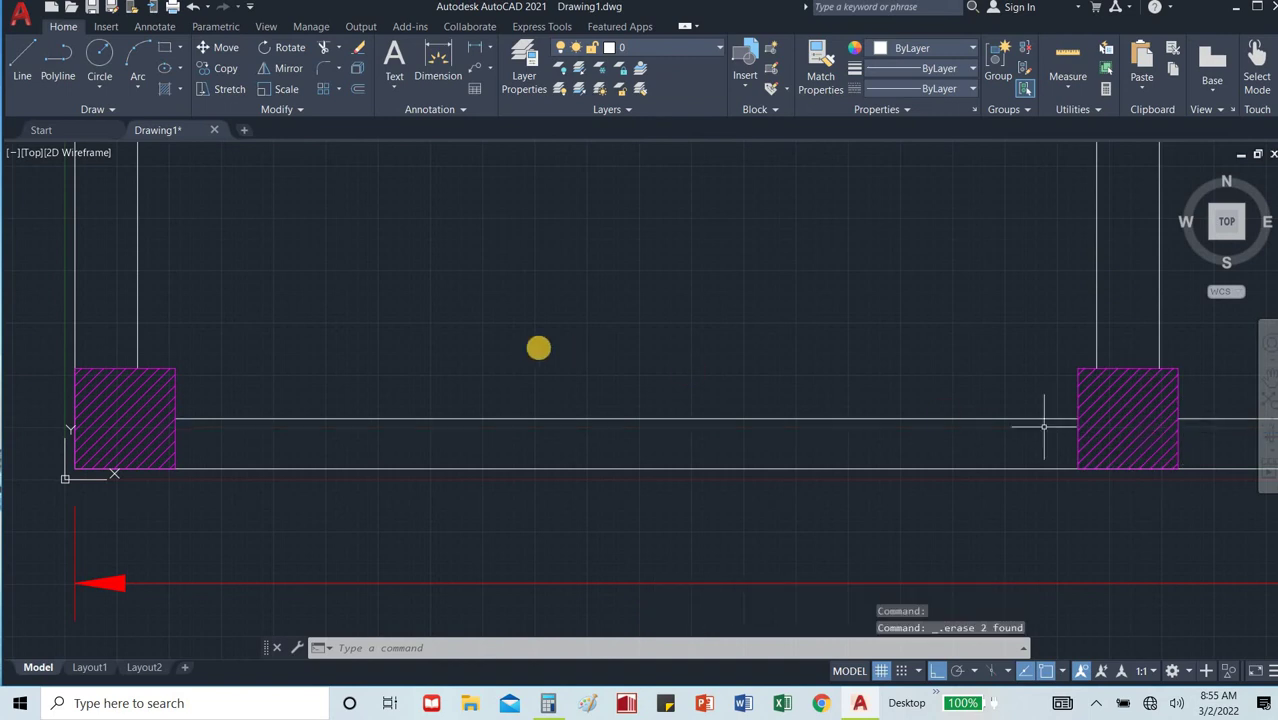
pyautogui.scroll(-6, 502, 368)
# Delete the original inner bottom wall lines in the third and fourth bays from the left, keeping the offset copies.
pyautogui.scroll(4, 621, 342)
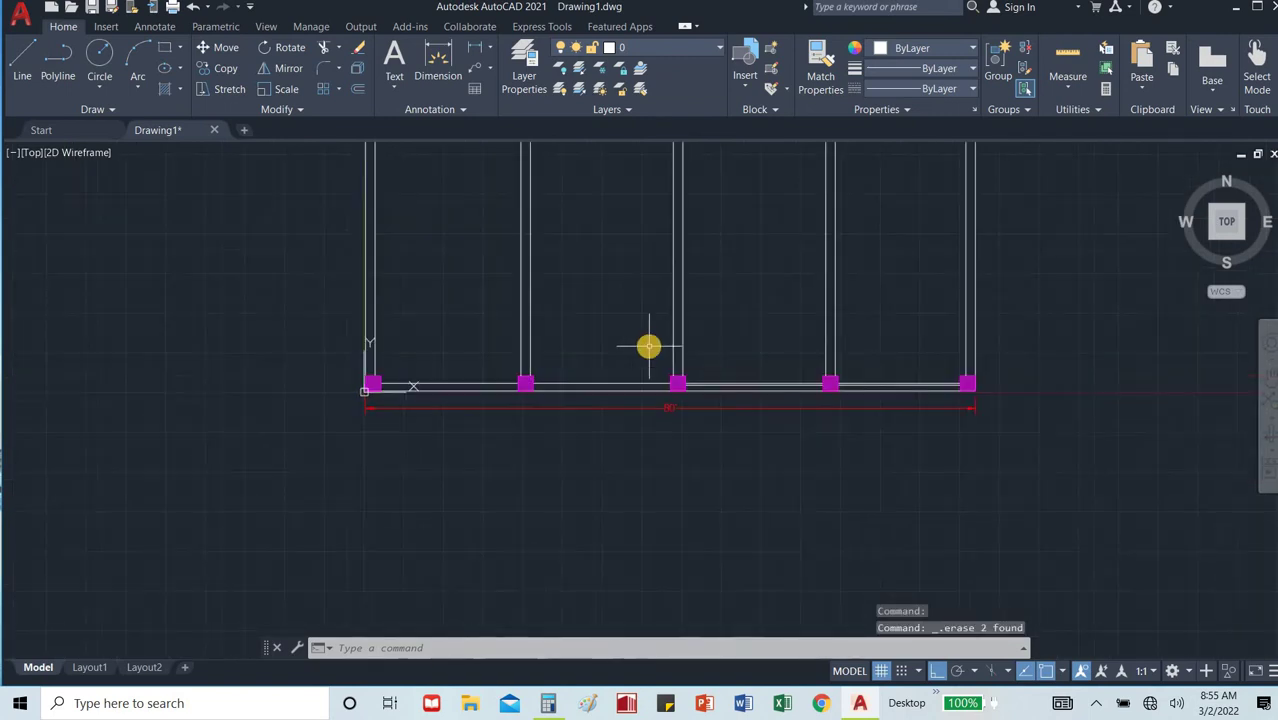
pyautogui.scroll(6, 893, 423)
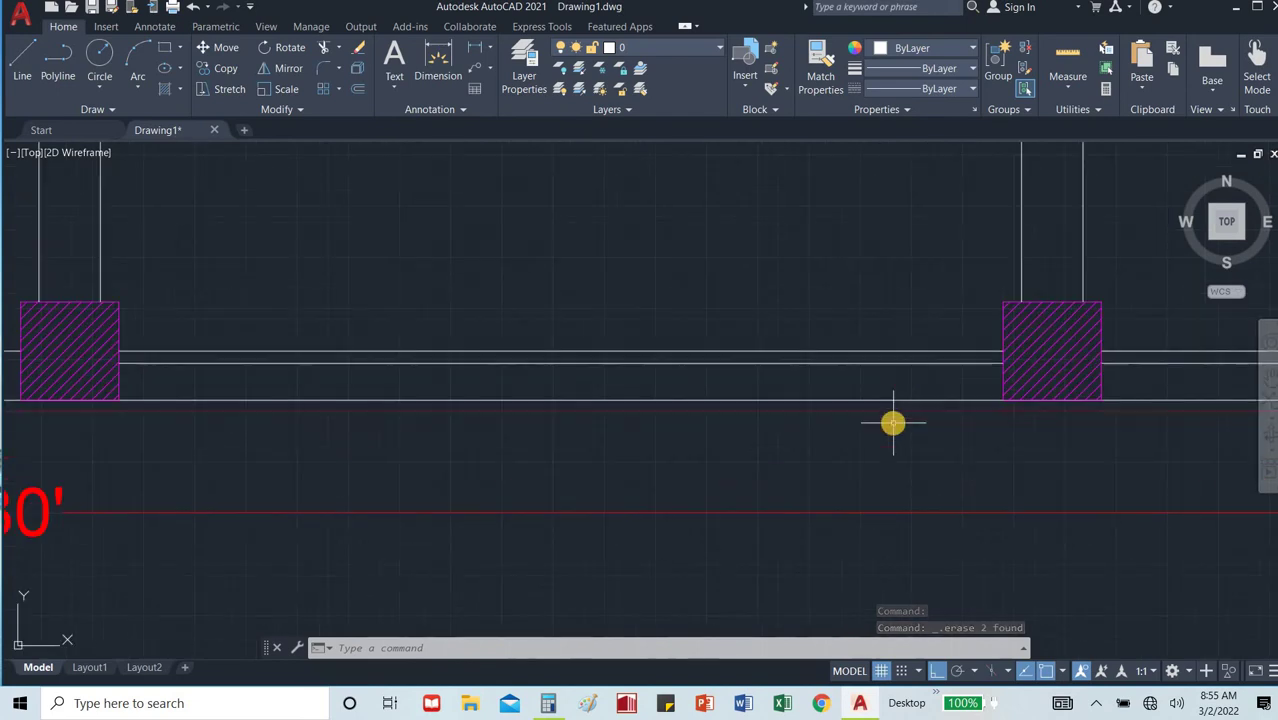
pyautogui.click(910, 362)
pyautogui.press('Delete')
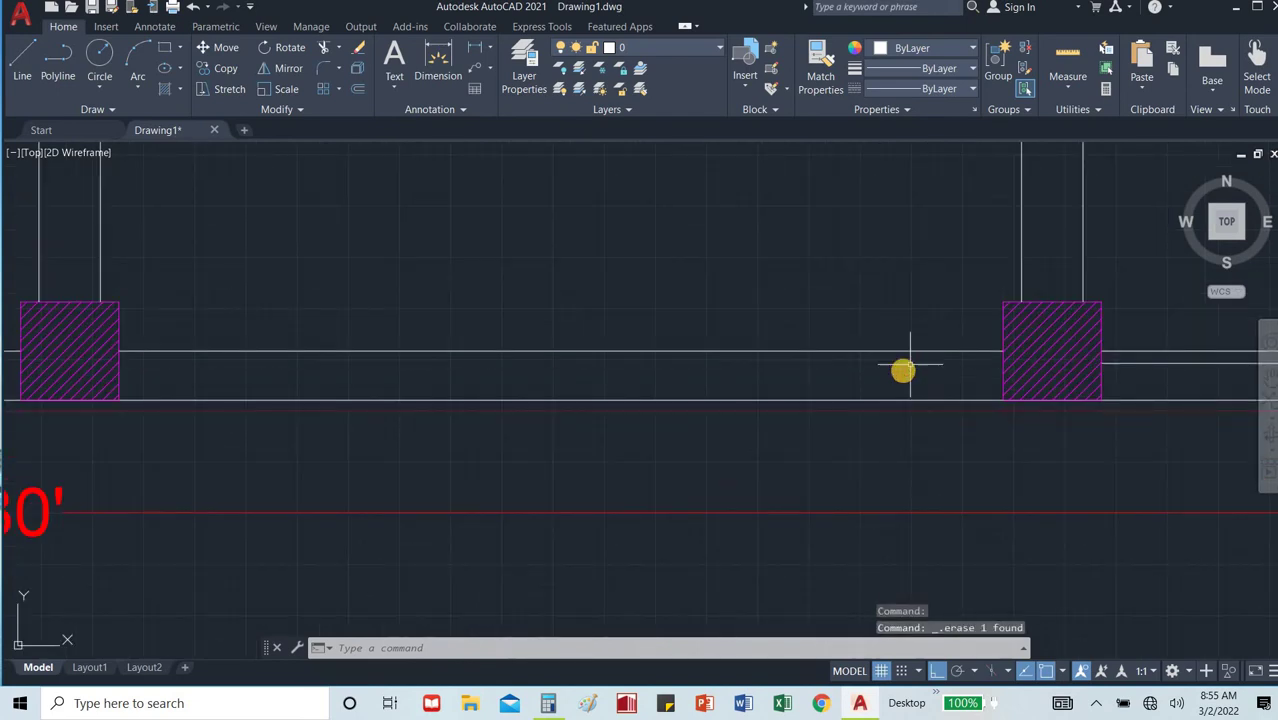
pyautogui.scroll(-4, 905, 366)
pyautogui.scroll(4, 1017, 366)
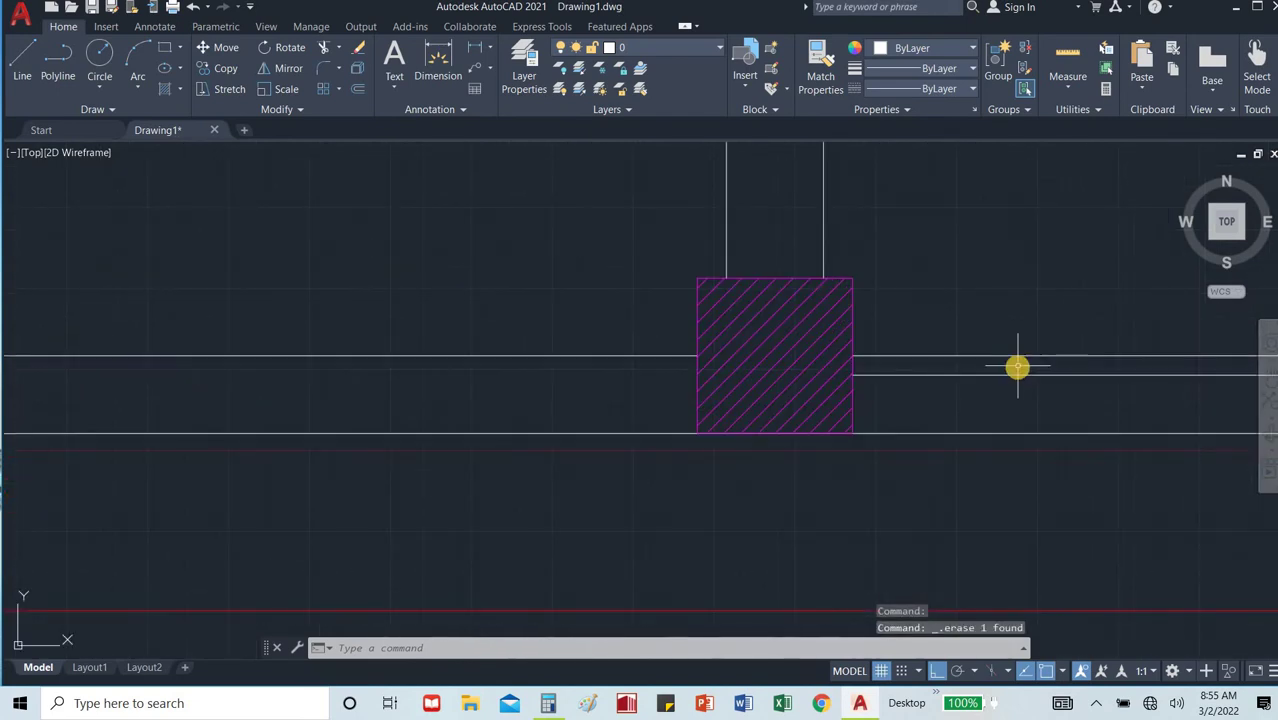
pyautogui.click(1016, 366)
pyautogui.click(986, 389)
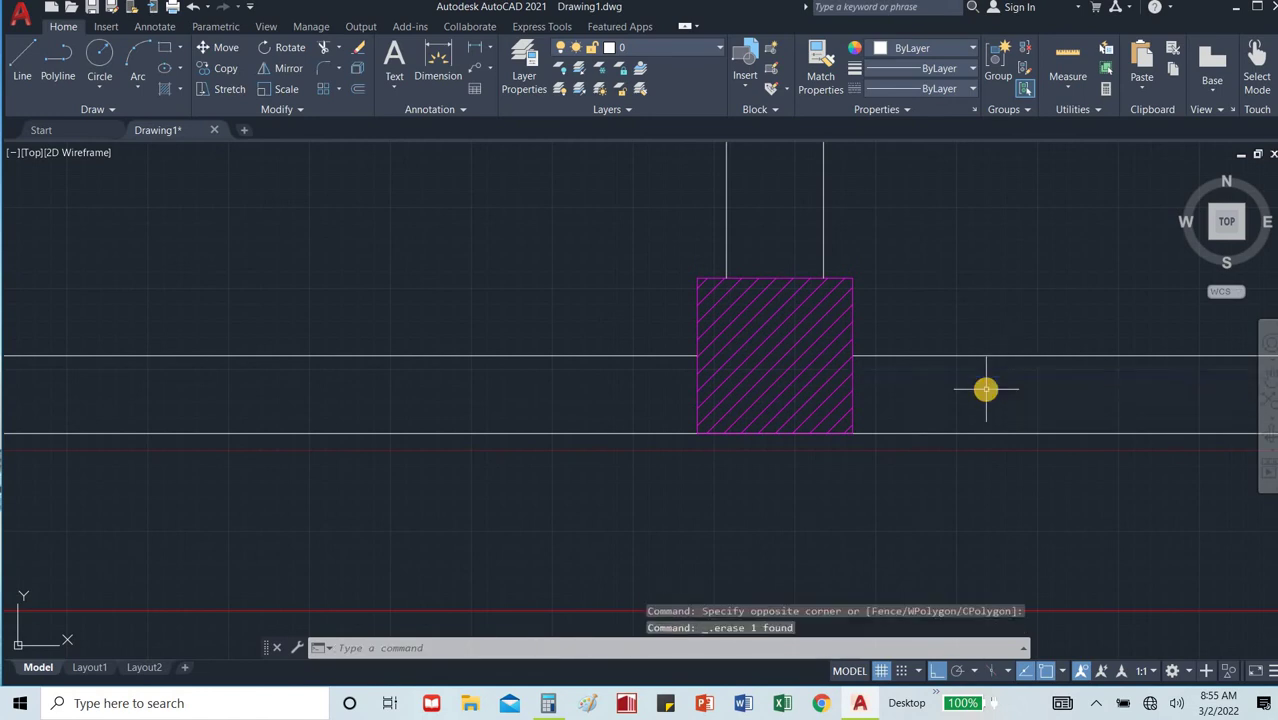
pyautogui.scroll(-5, 985, 386)
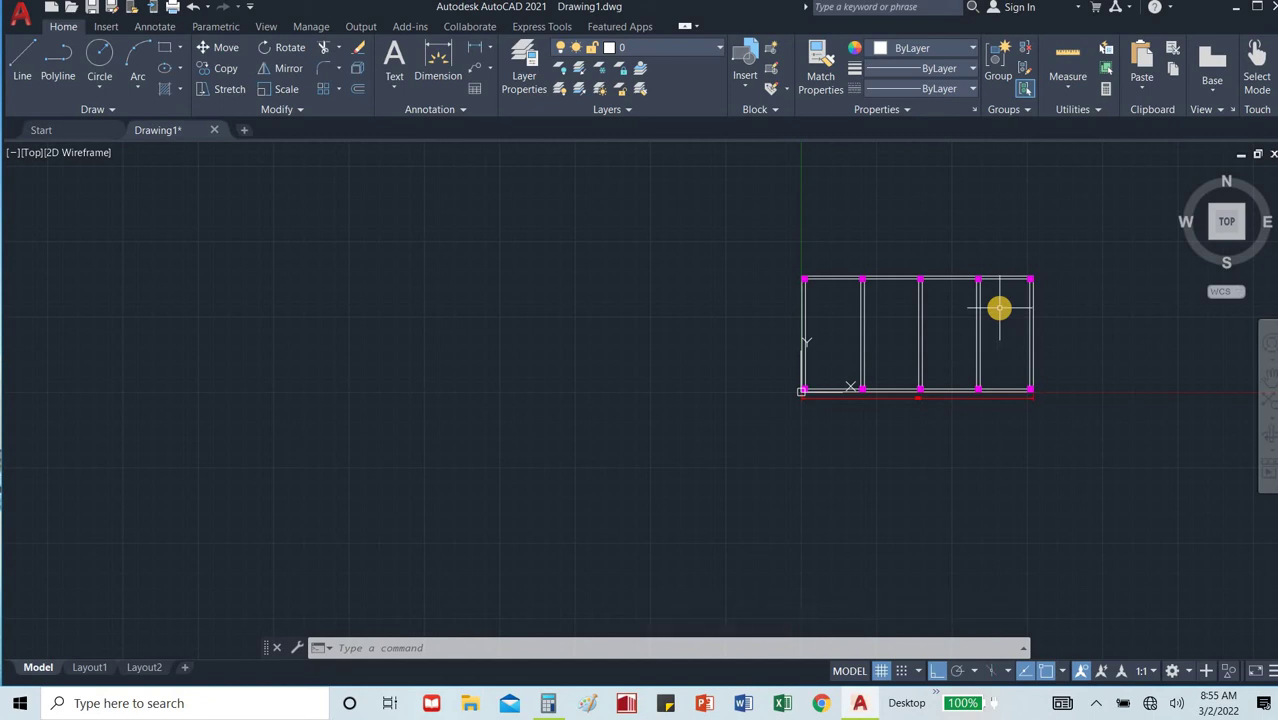
pyautogui.scroll(4, 877, 306)
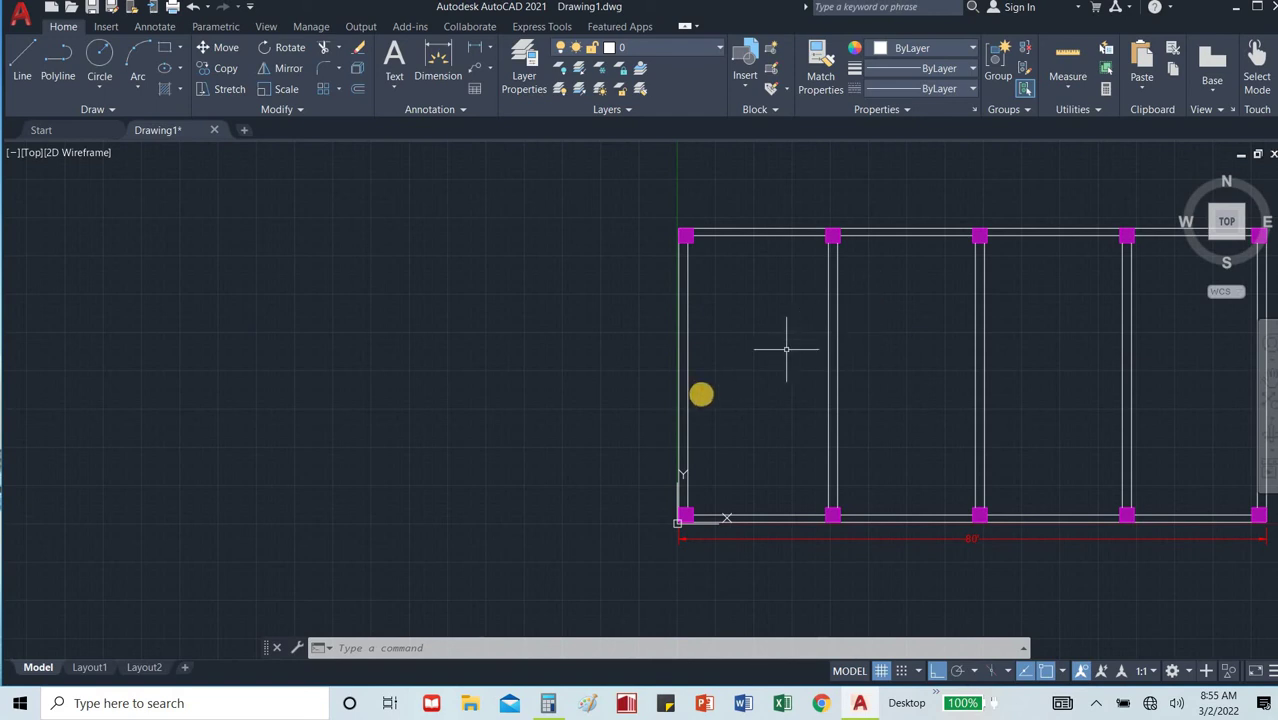
pyautogui.scroll(-4, 589, 389)
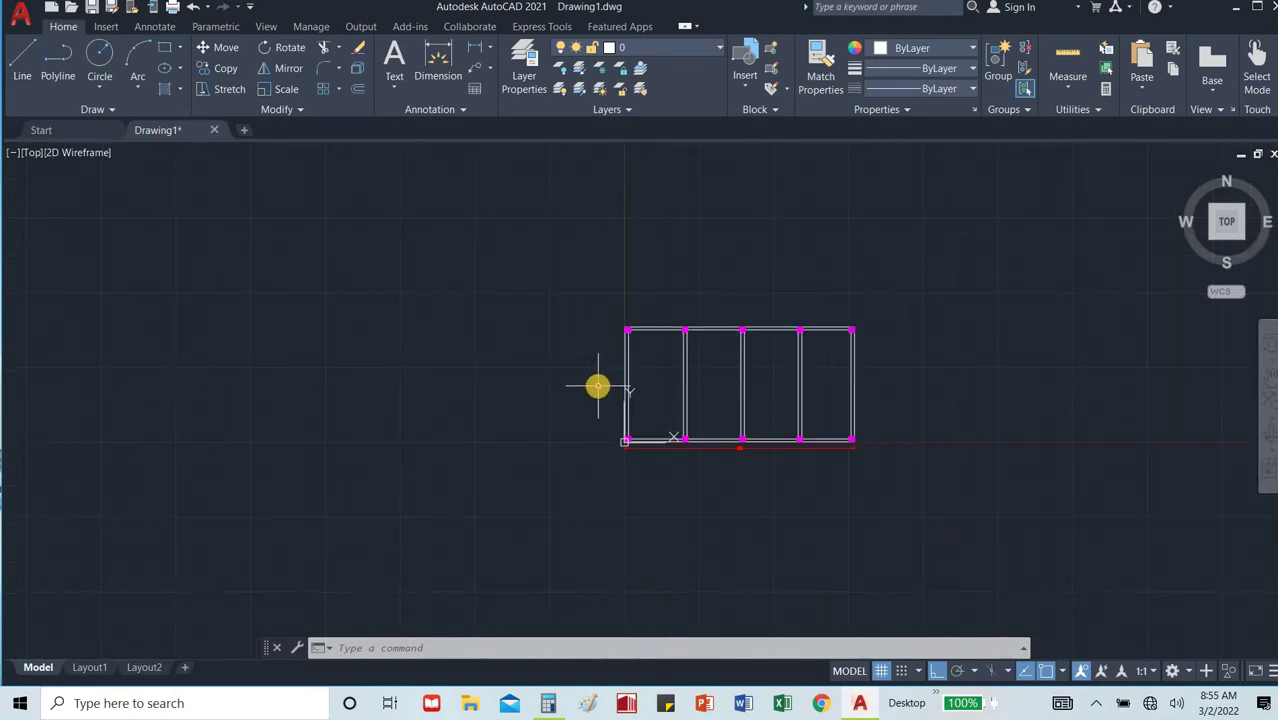
pyautogui.scroll(4, 597, 386)
pyautogui.scroll(-5, 542, 388)
pyautogui.scroll(2, 698, 393)
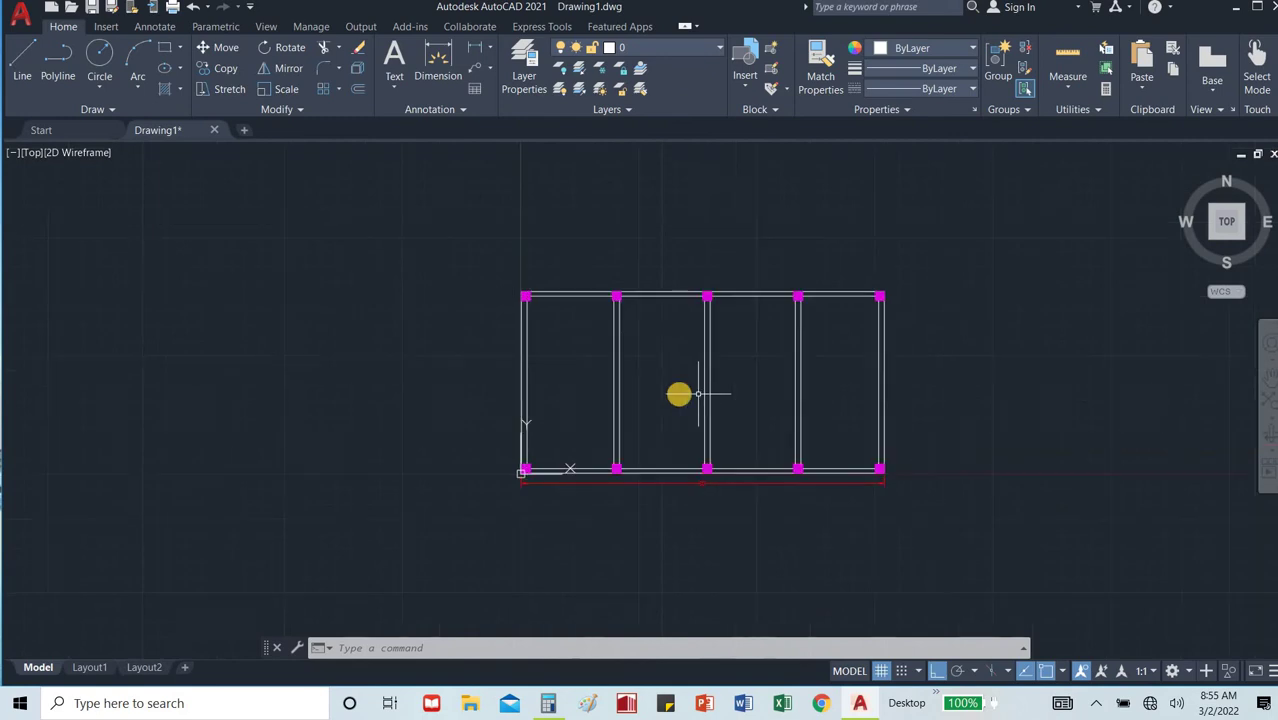
pyautogui.scroll(2, 698, 393)
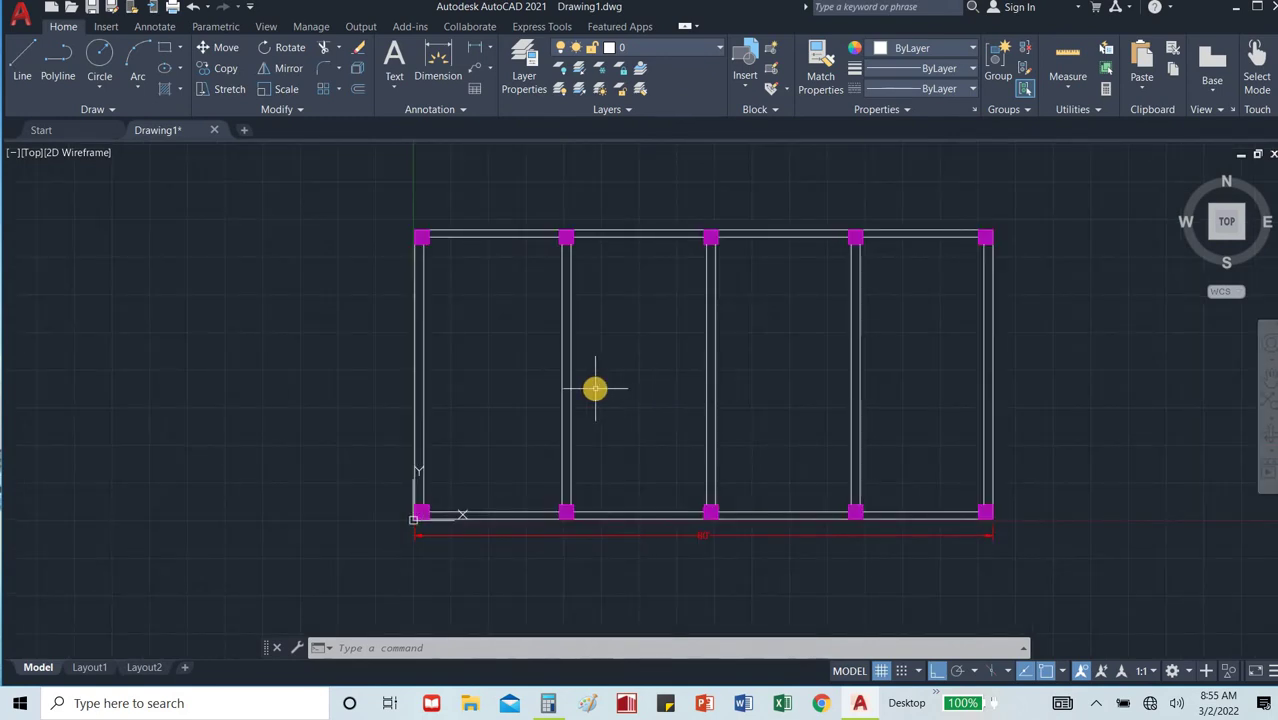
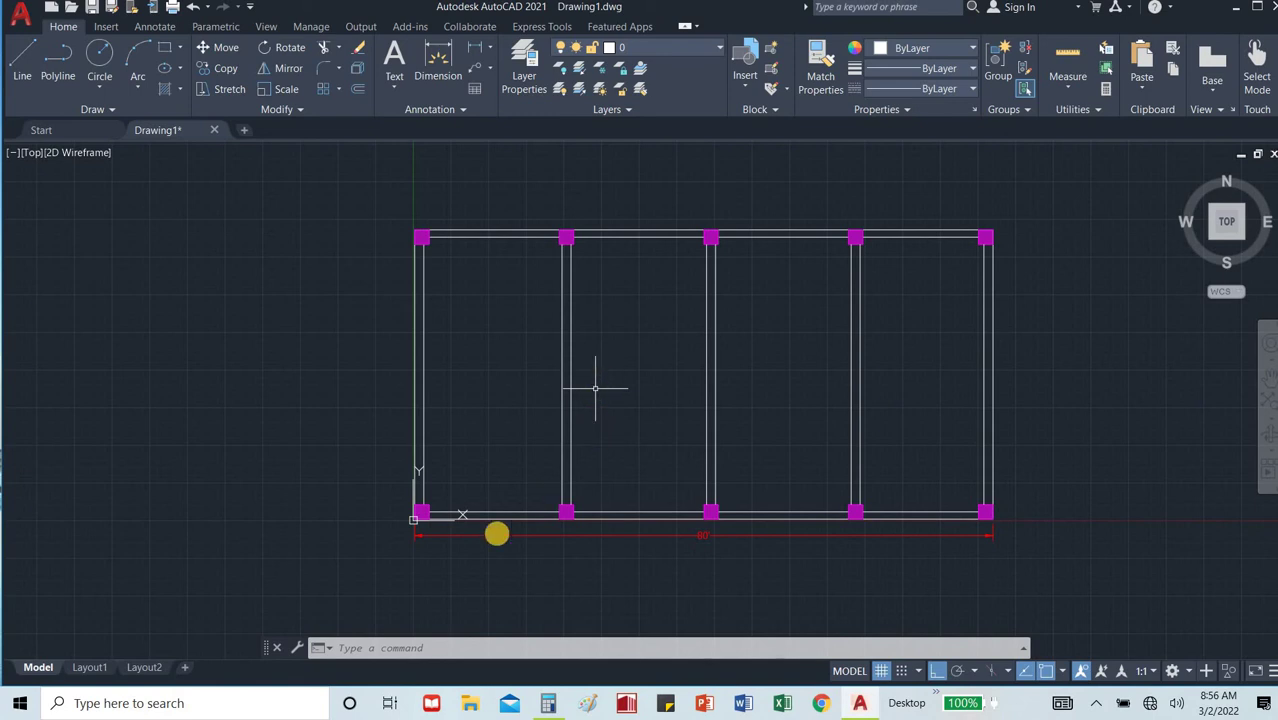
# Switch to File Explorer and open the UET Bannu folder on the Desktop.
pyautogui.click(473, 706)
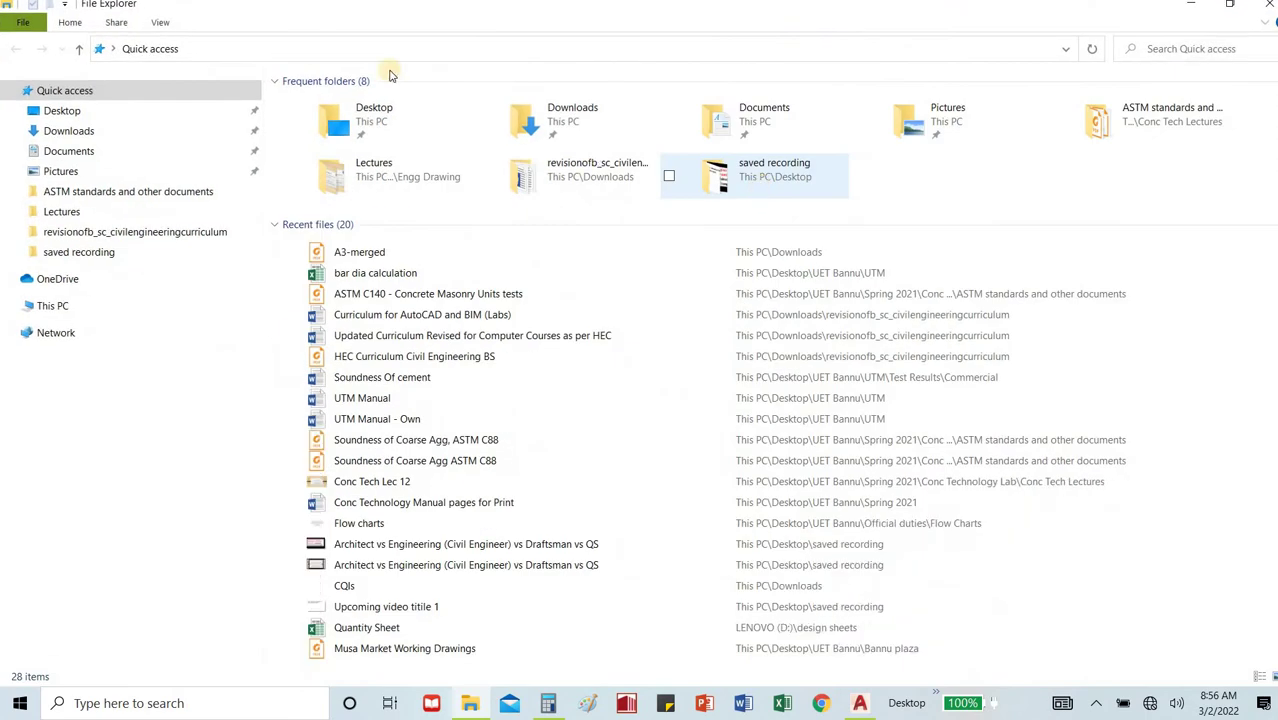
pyautogui.click(99, 236)
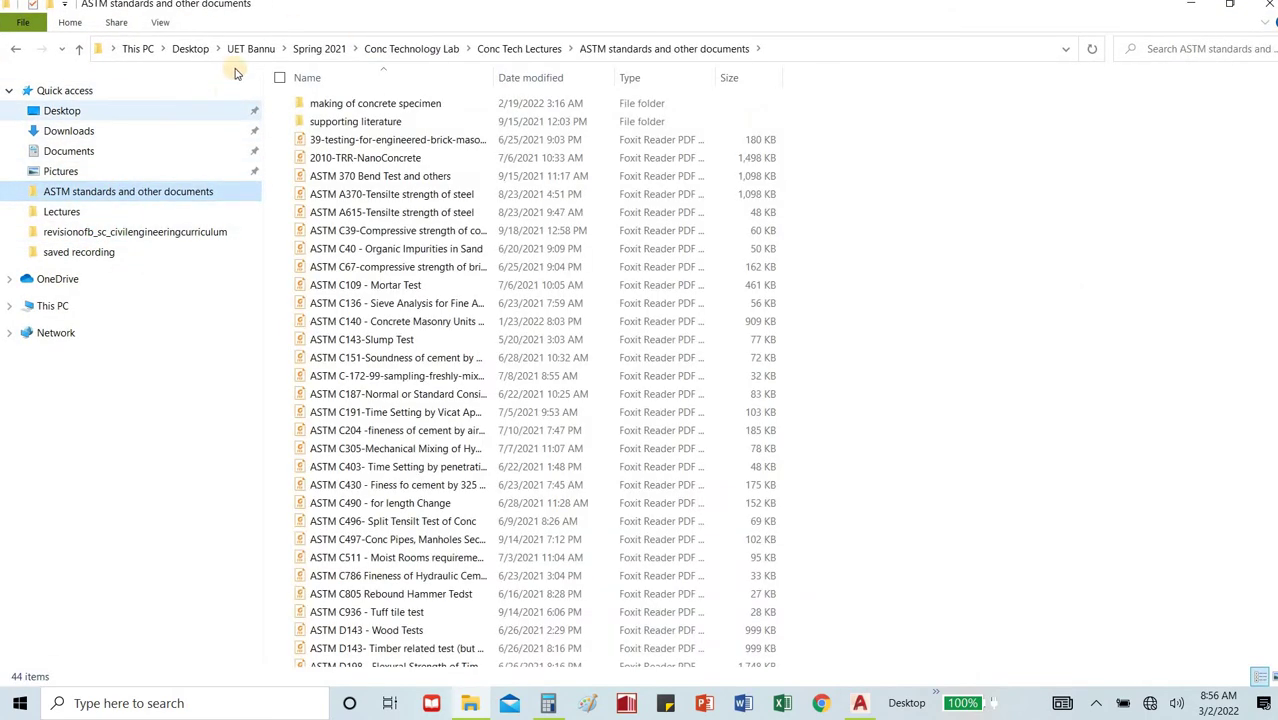
pyautogui.click(250, 48)
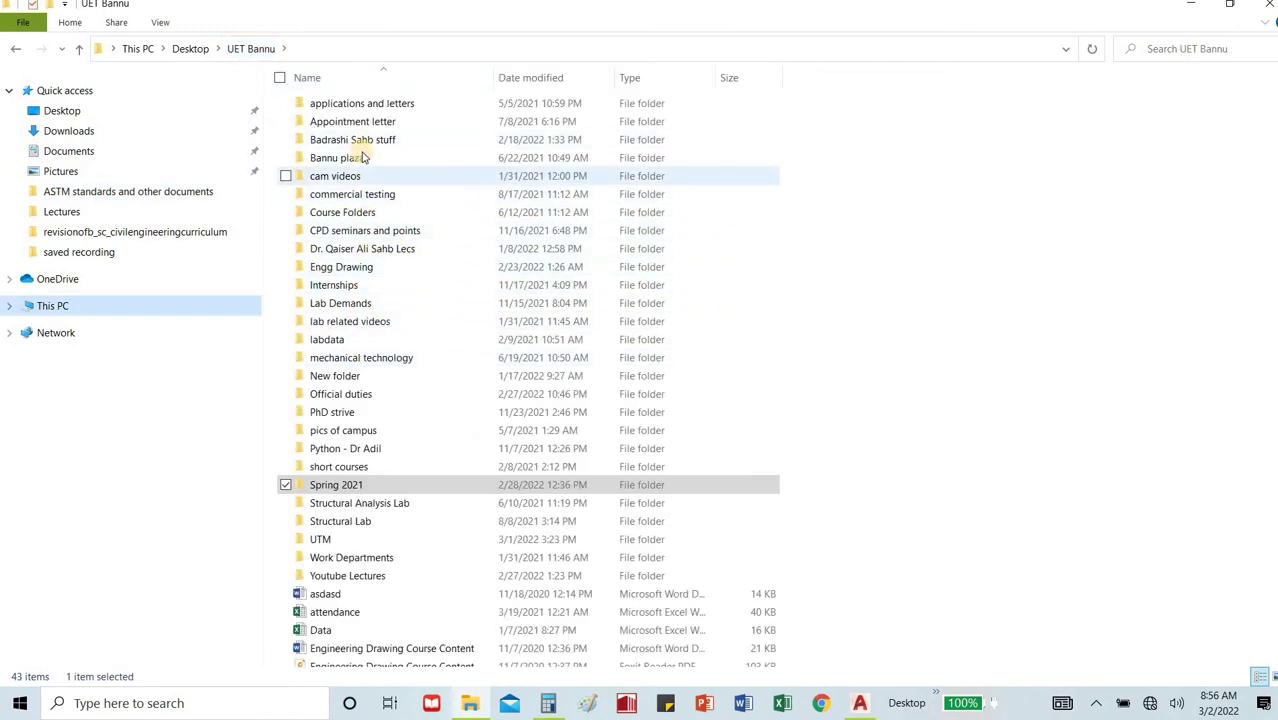
# Open the market working drawings PDF from the Bannu plaza folder and go to the shop floor plan.
pyautogui.doubleClick(322, 159)
pyautogui.click(379, 122)
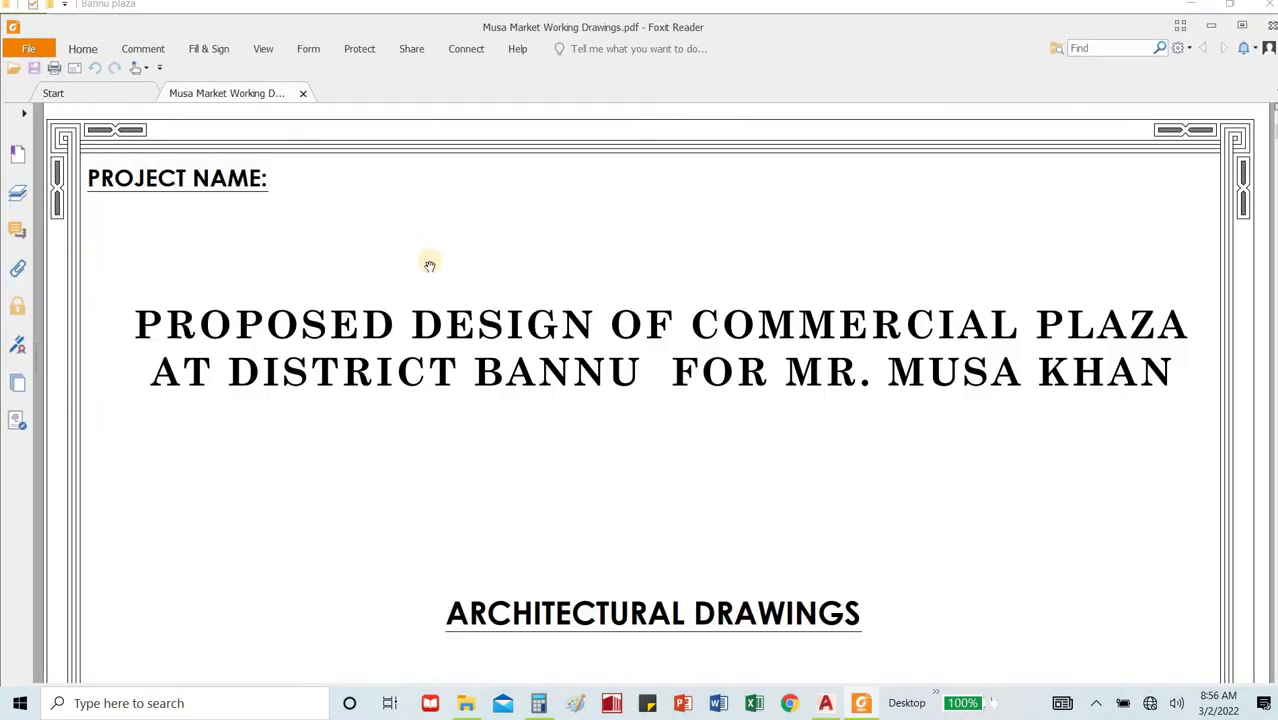
pyautogui.scroll(-15, 425, 280)
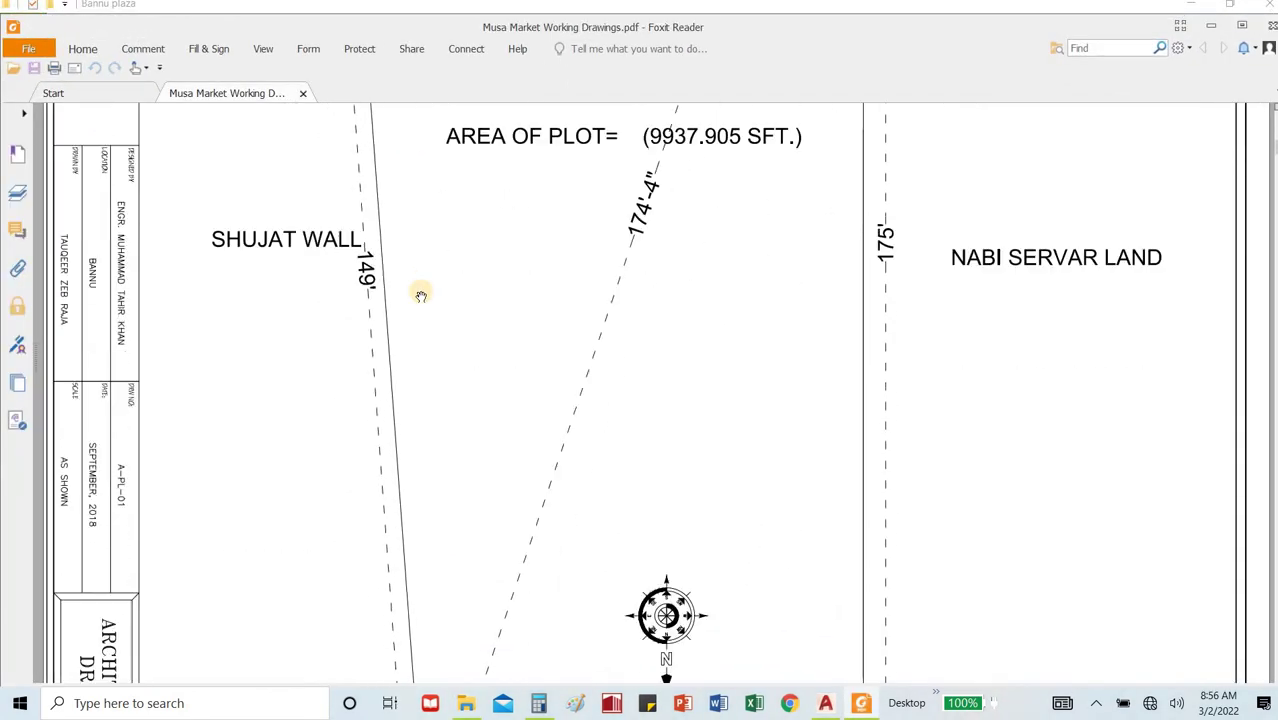
pyautogui.scroll(-20, 421, 296)
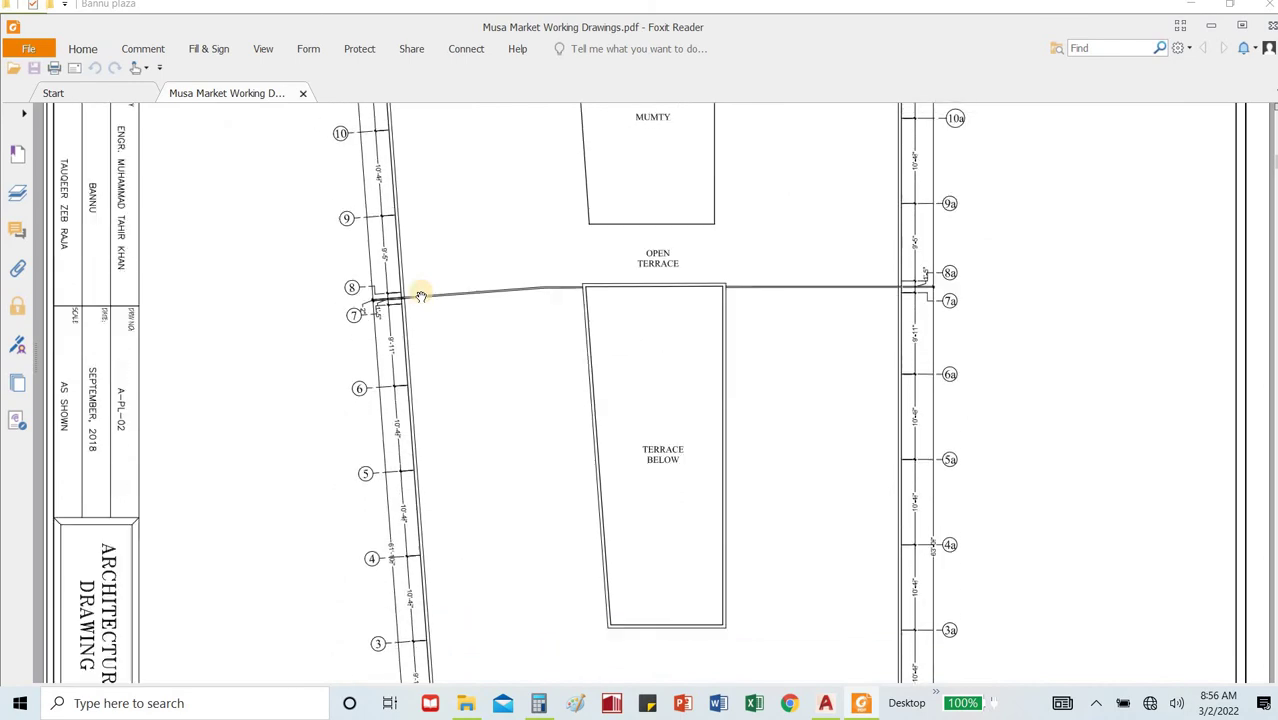
pyautogui.scroll(-15, 421, 296)
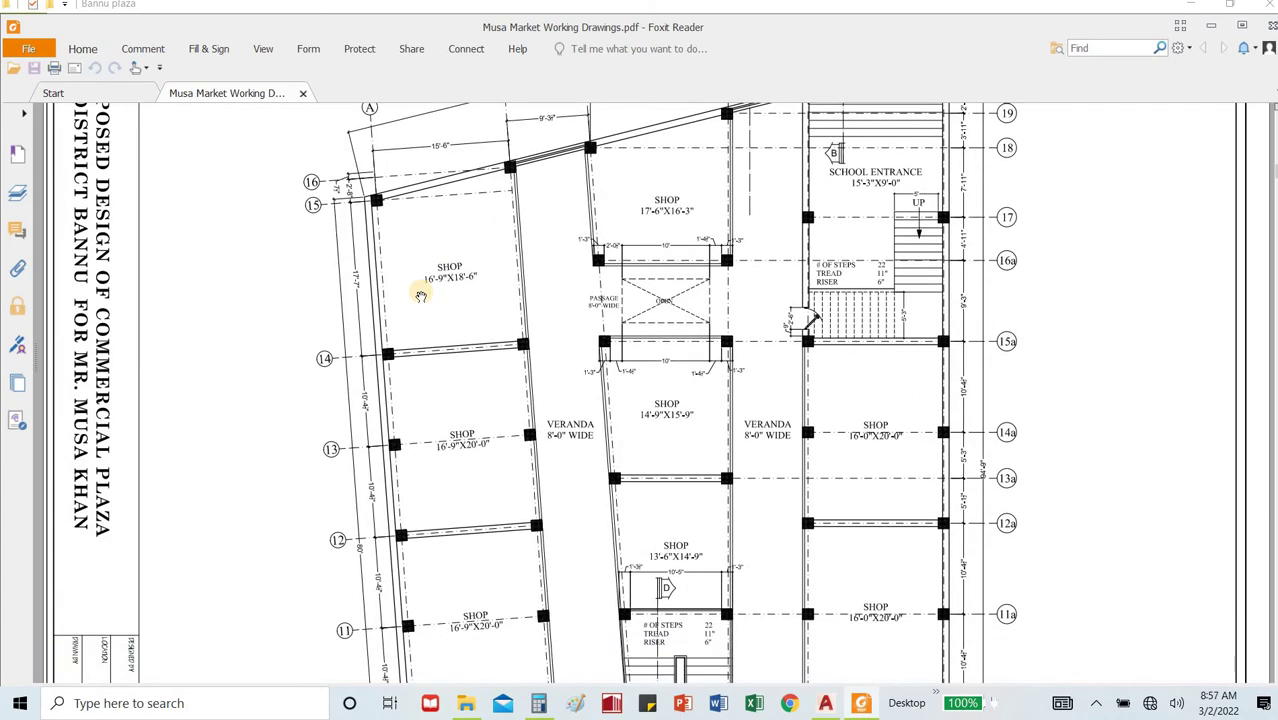
# Review the architectural sheets: shop and classroom floor plans, mumty plan, building elevation, stair sections, and the doors and windows schedule.
pyautogui.scroll(-2, 421, 296)
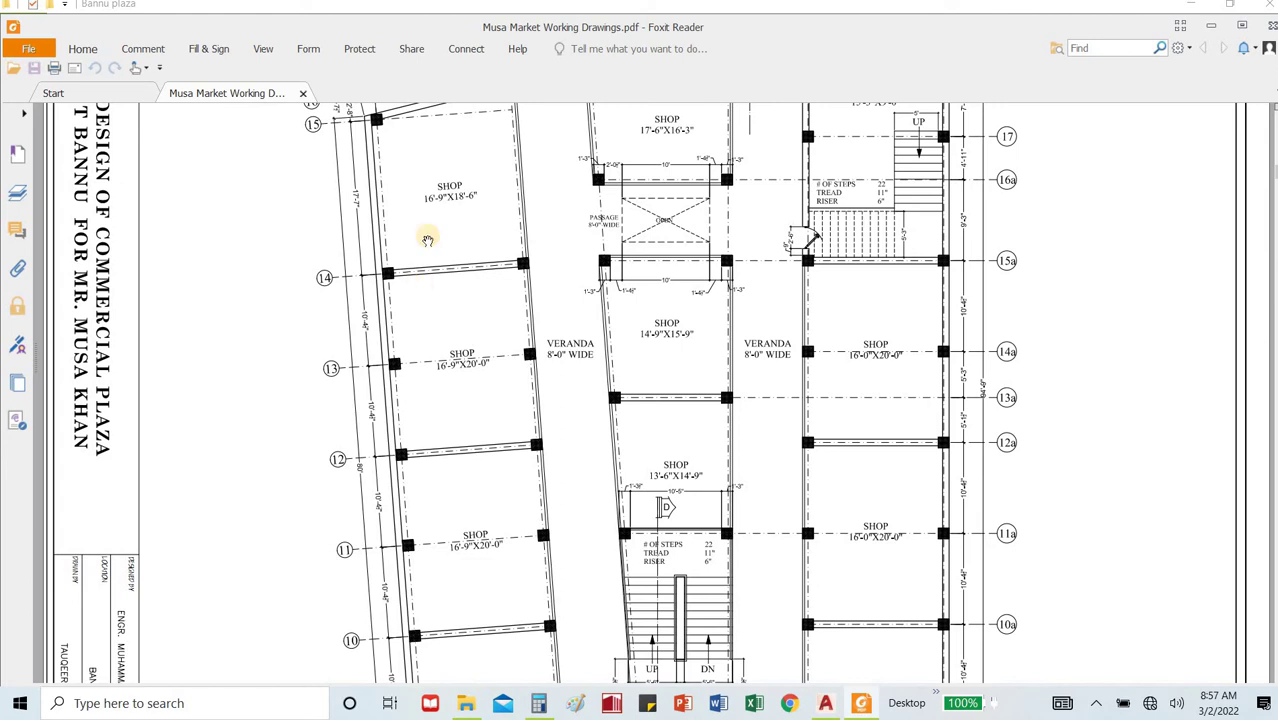
pyautogui.scroll(-10, 426, 241)
pyautogui.scroll(-15, 427, 241)
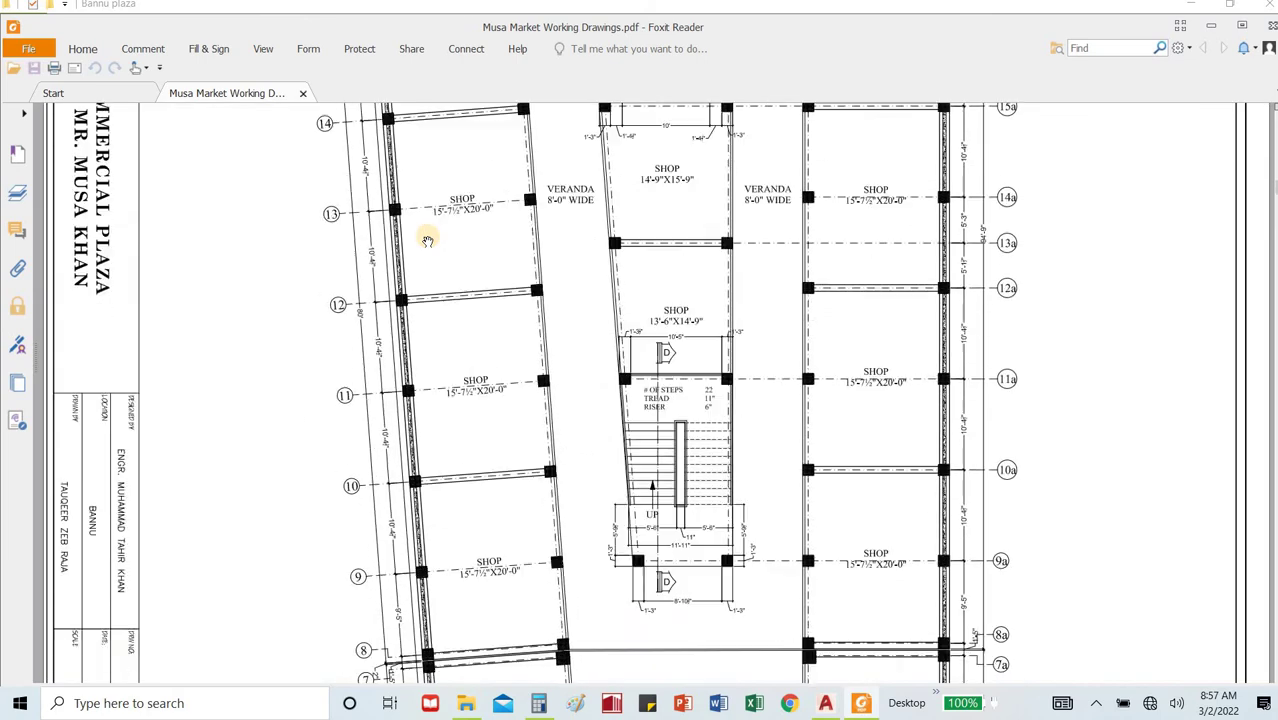
pyautogui.scroll(-15, 427, 241)
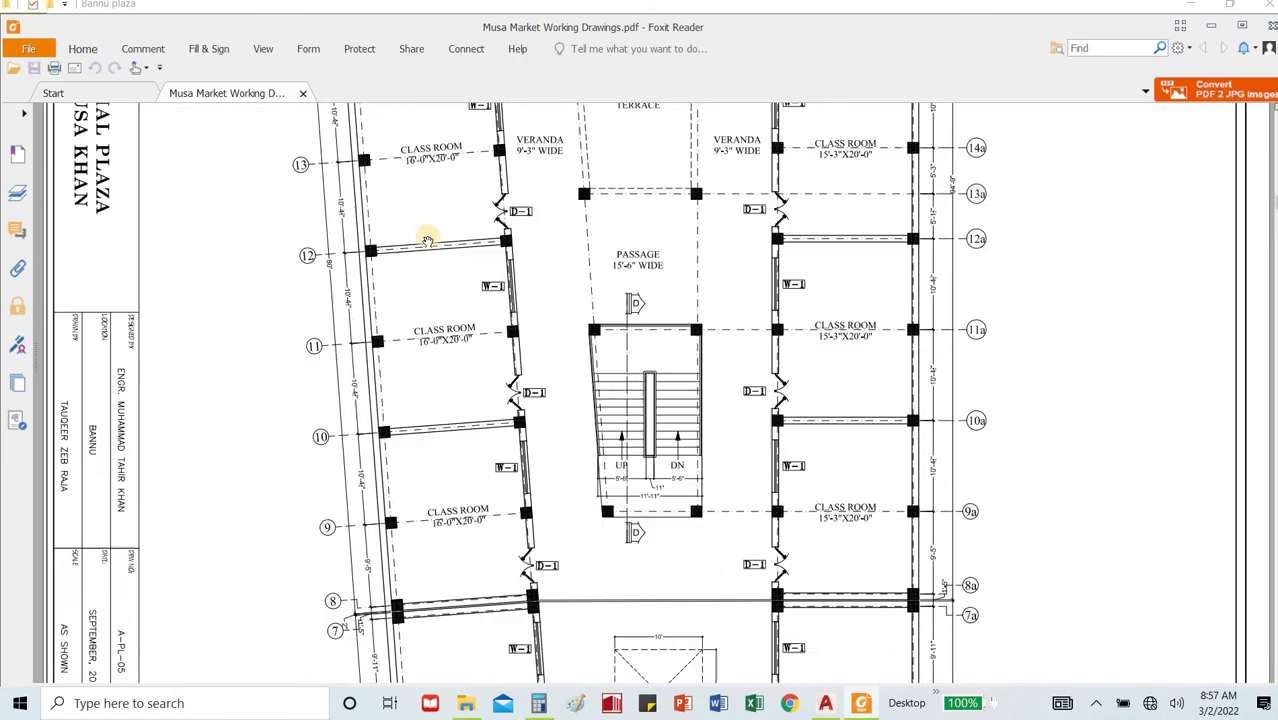
pyautogui.scroll(-15, 427, 241)
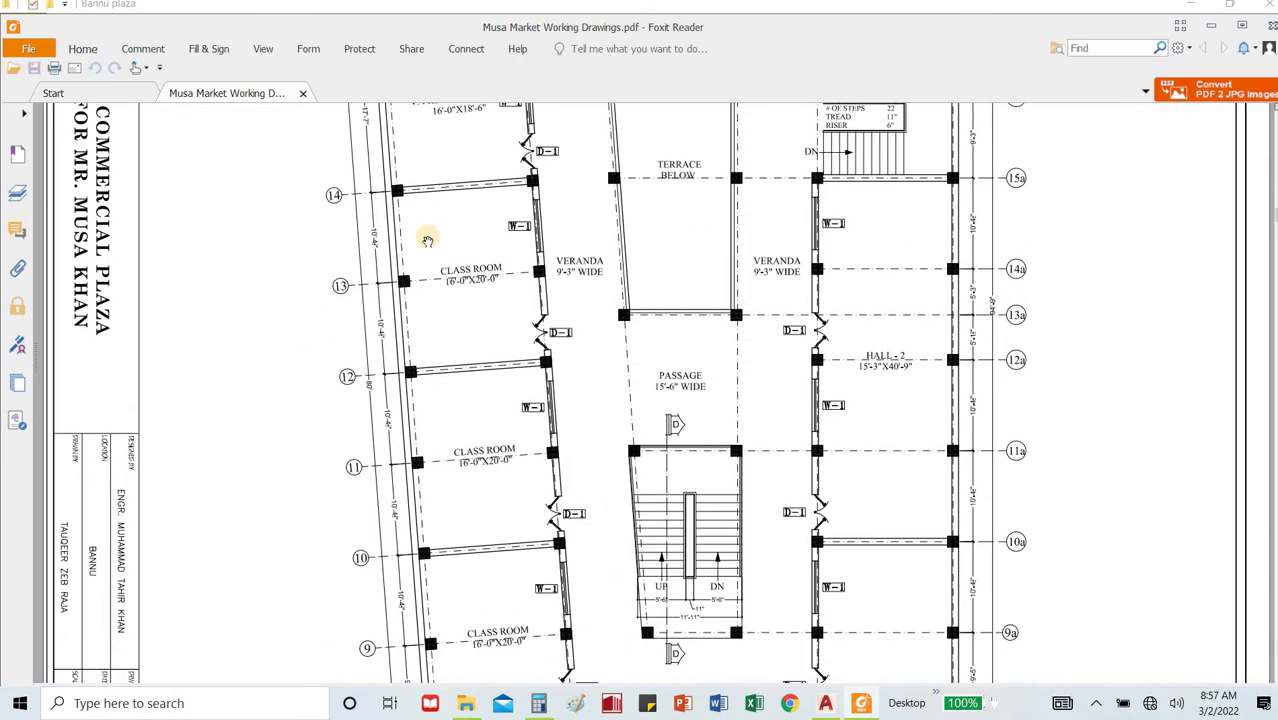
pyautogui.scroll(-15, 427, 241)
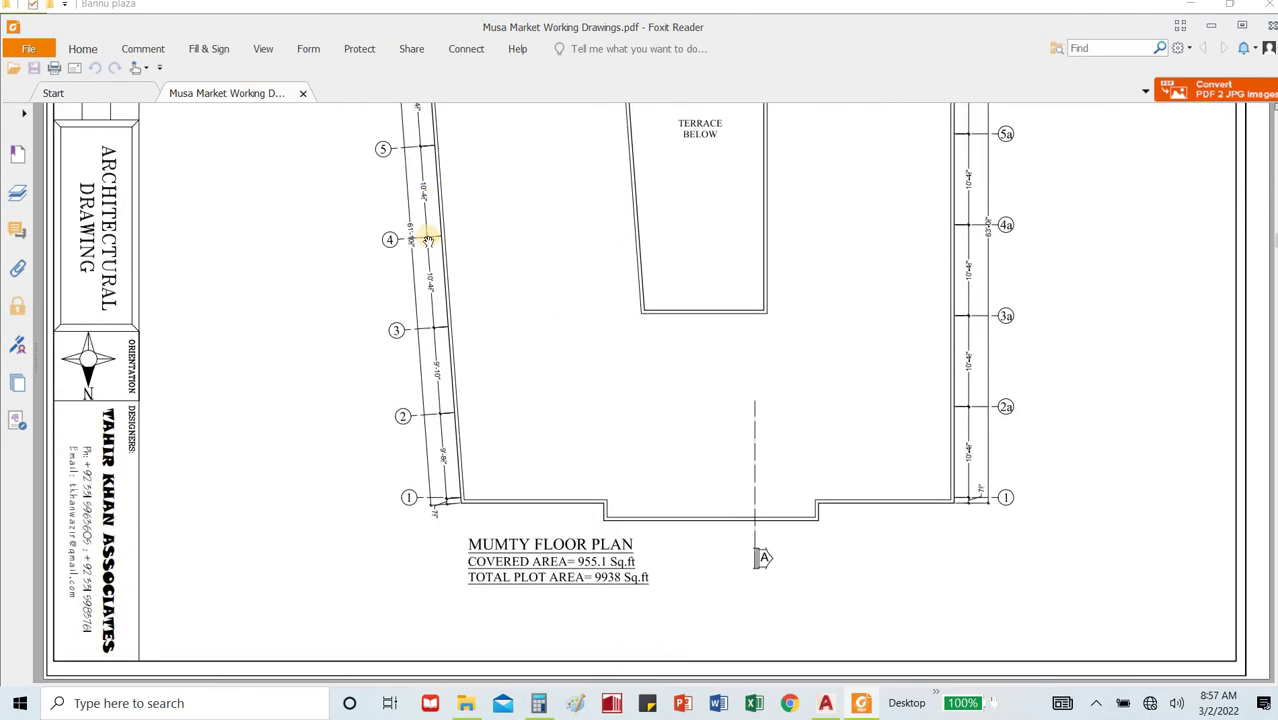
pyautogui.scroll(-15, 427, 241)
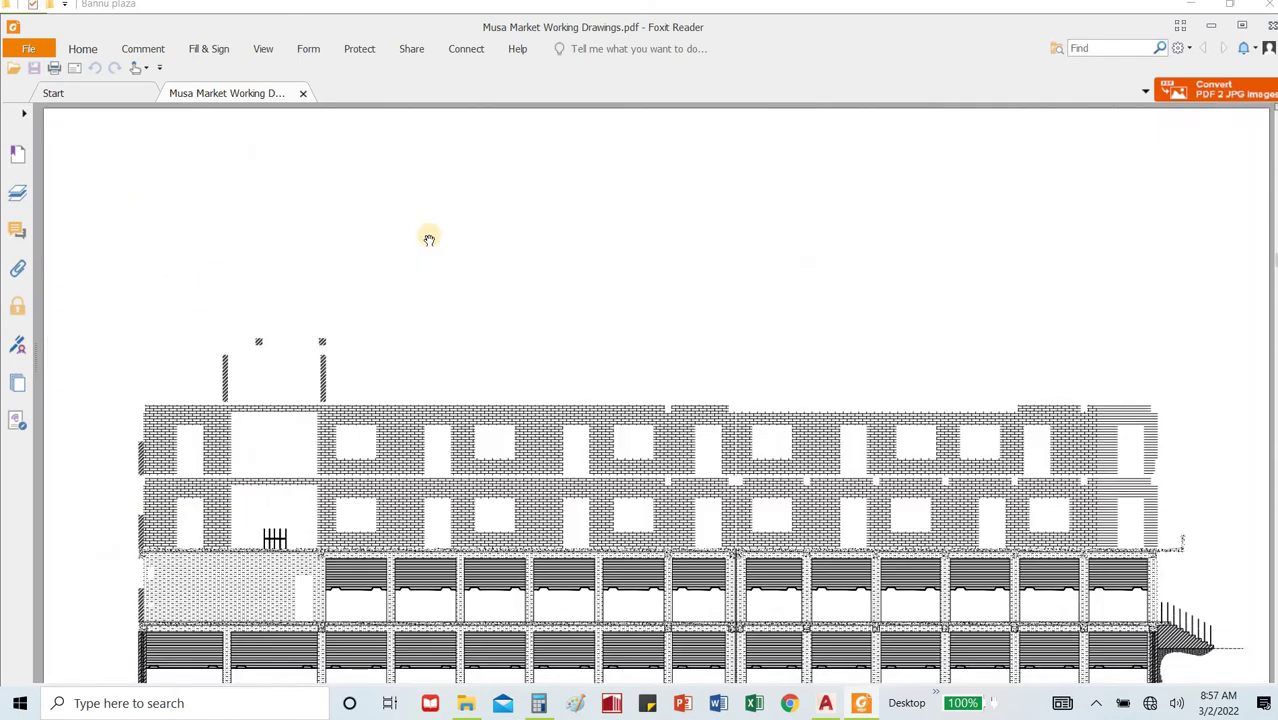
pyautogui.scroll(-15, 428, 239)
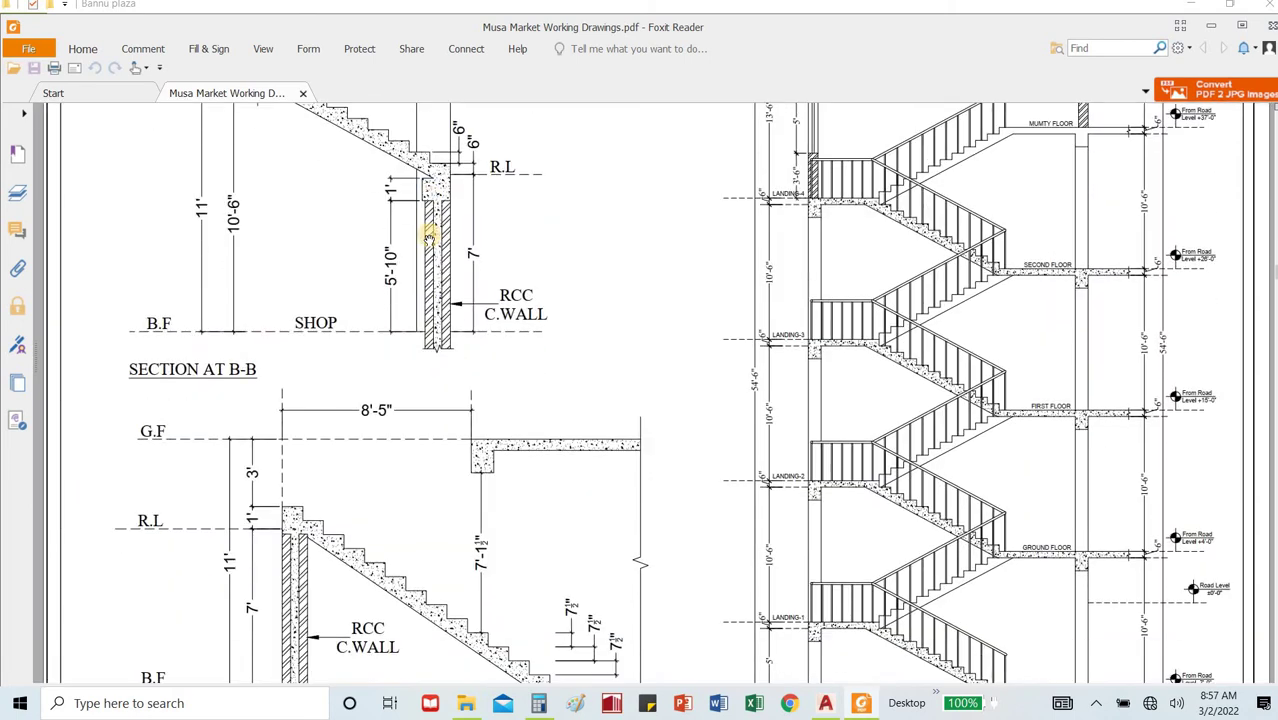
pyautogui.scroll(-15, 428, 238)
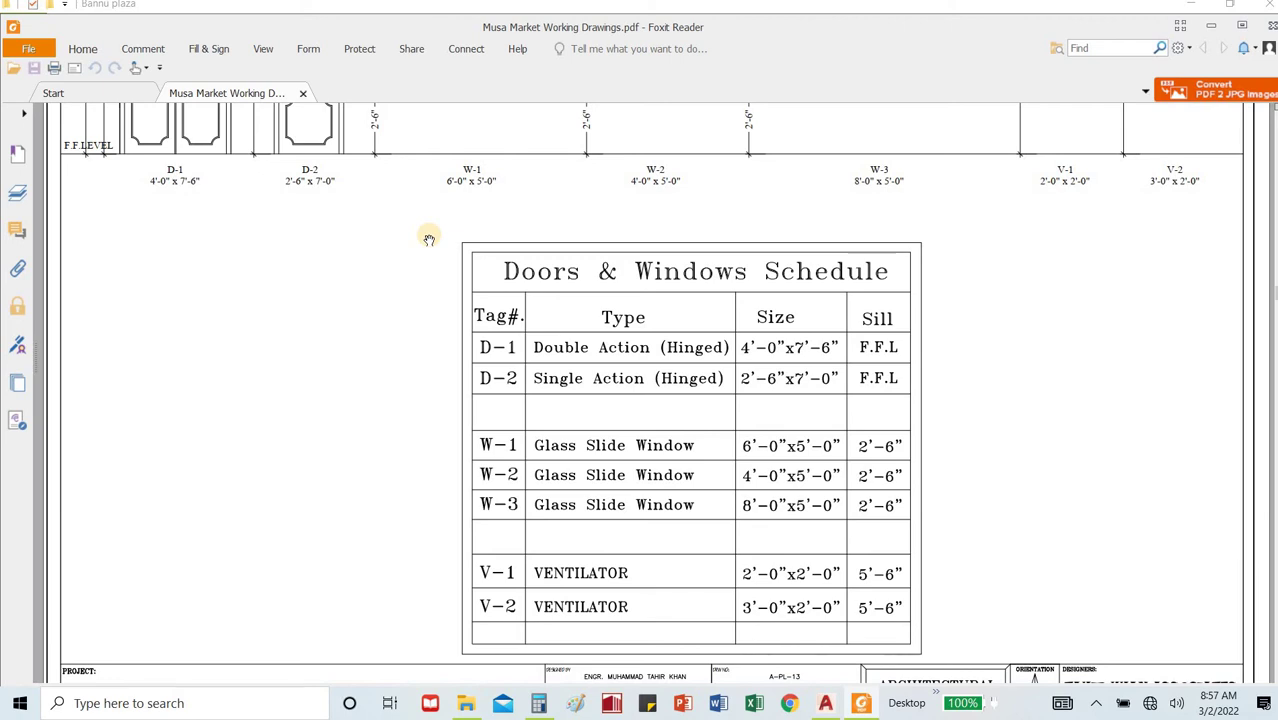
pyautogui.scroll(-1, 428, 239)
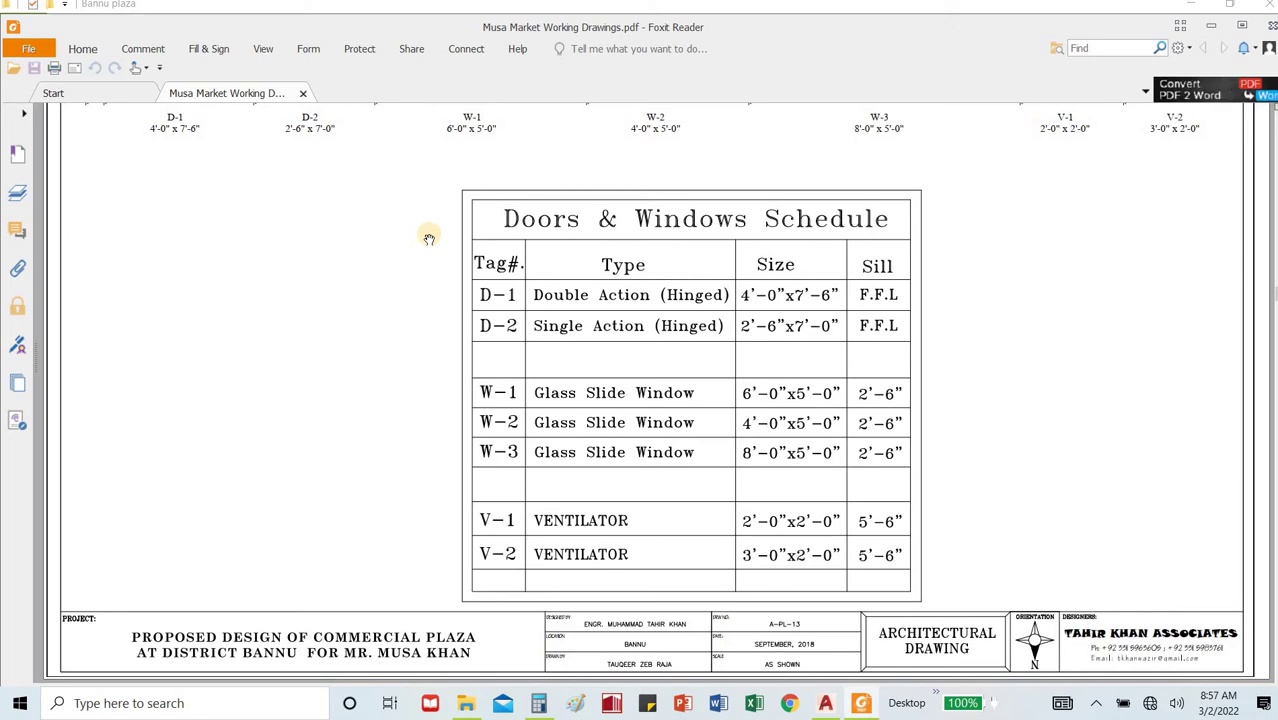
# Review the structural sheets: beam and column joint details, raft footing and reinforcement plans, column layout, and column schedule.
pyautogui.scroll(-6, 428, 239)
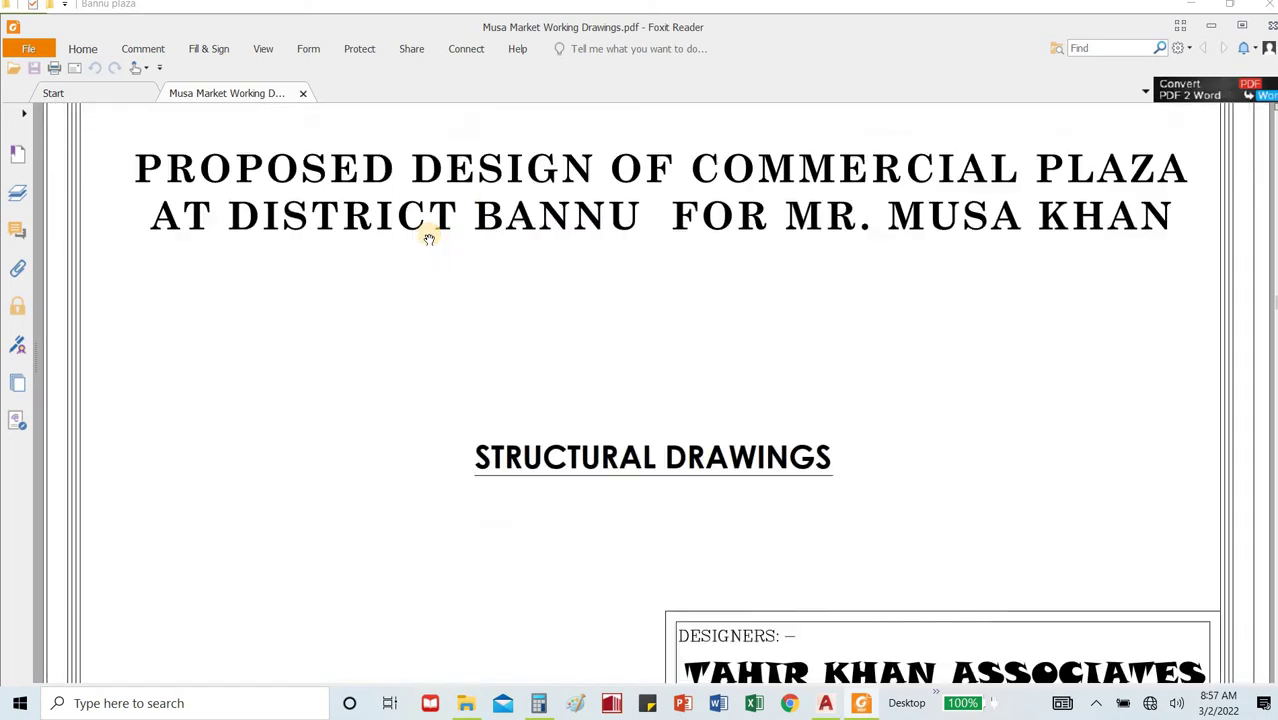
pyautogui.scroll(-6, 428, 239)
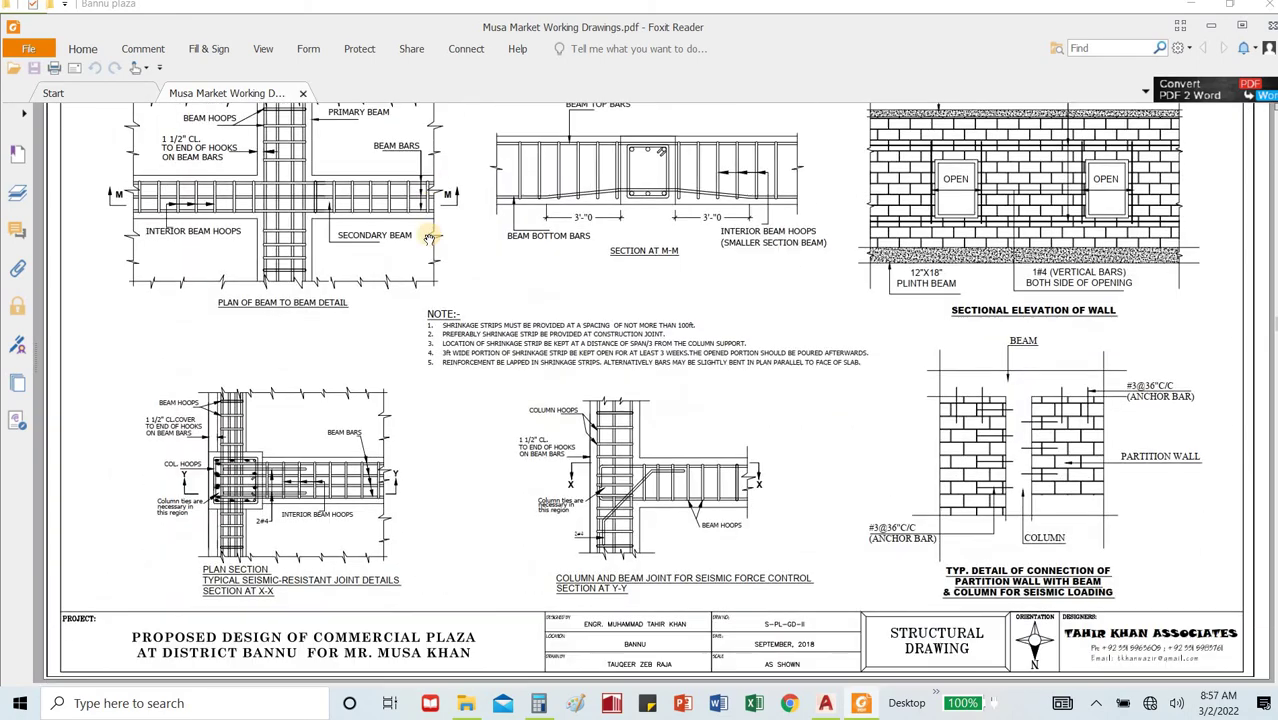
pyautogui.scroll(-8, 428, 239)
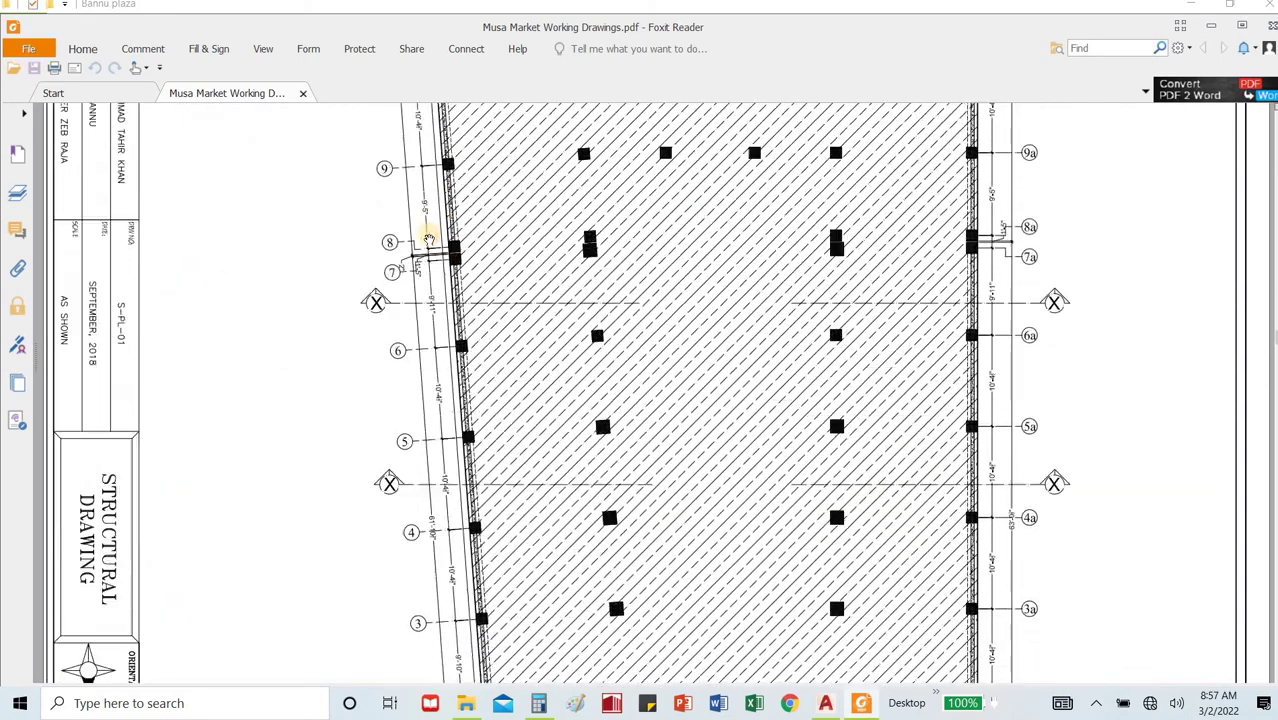
pyautogui.scroll(-10, 428, 239)
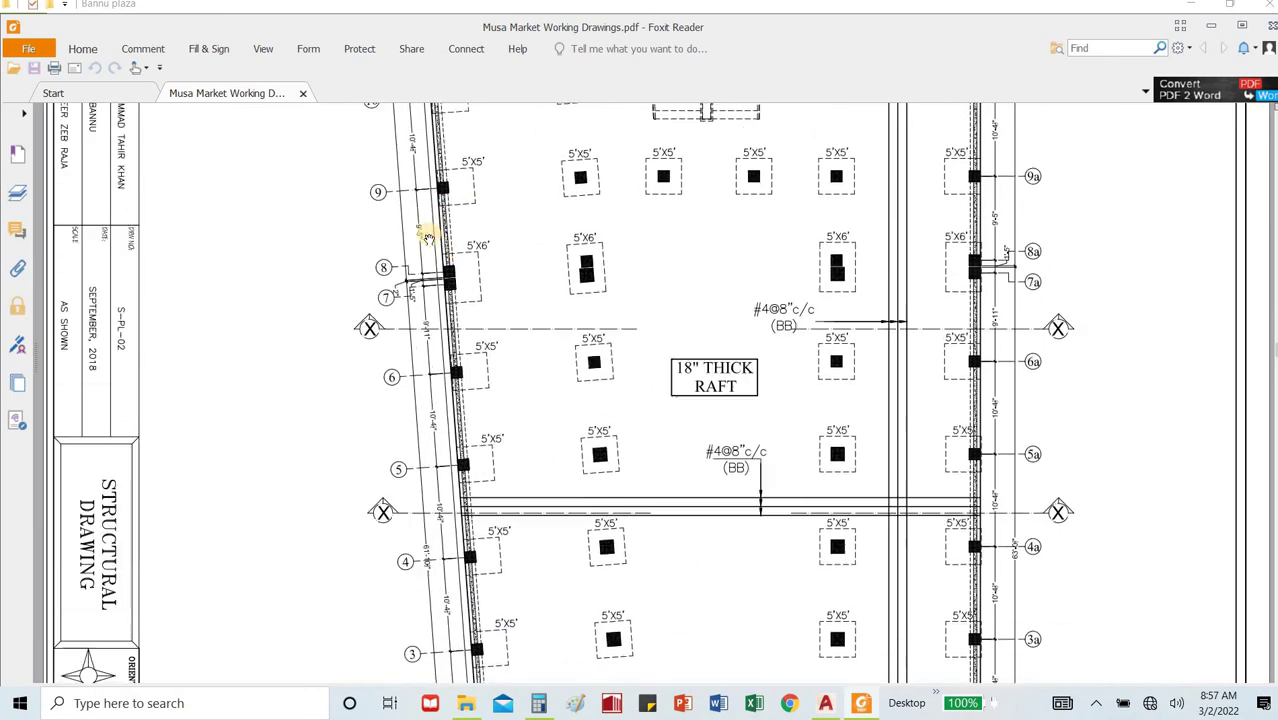
pyautogui.scroll(-10, 428, 239)
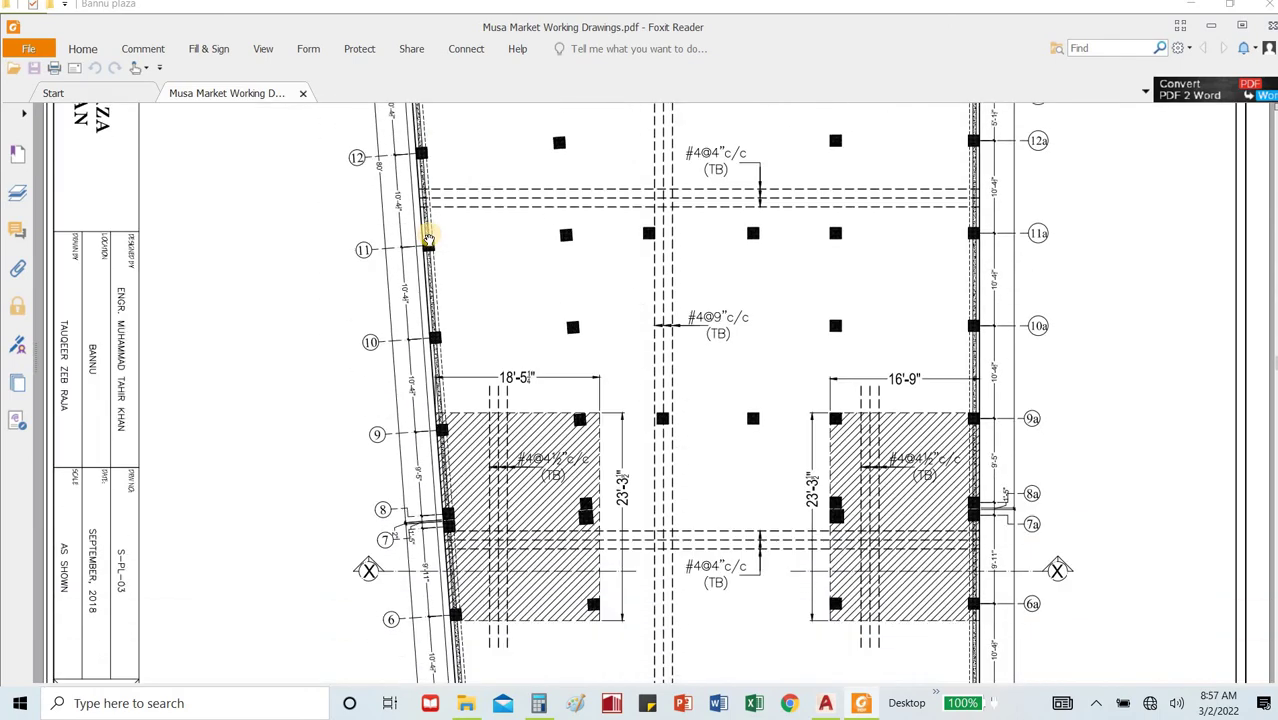
pyautogui.scroll(-10, 428, 239)
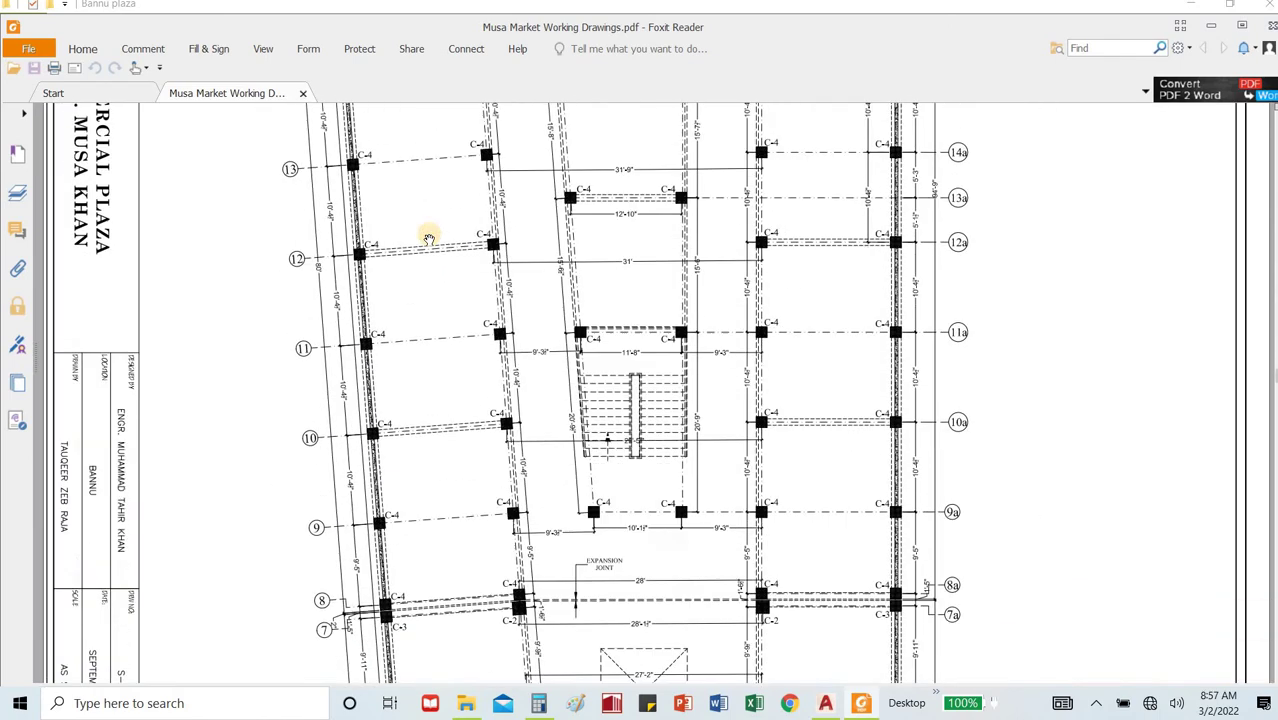
pyautogui.scroll(-10, 428, 239)
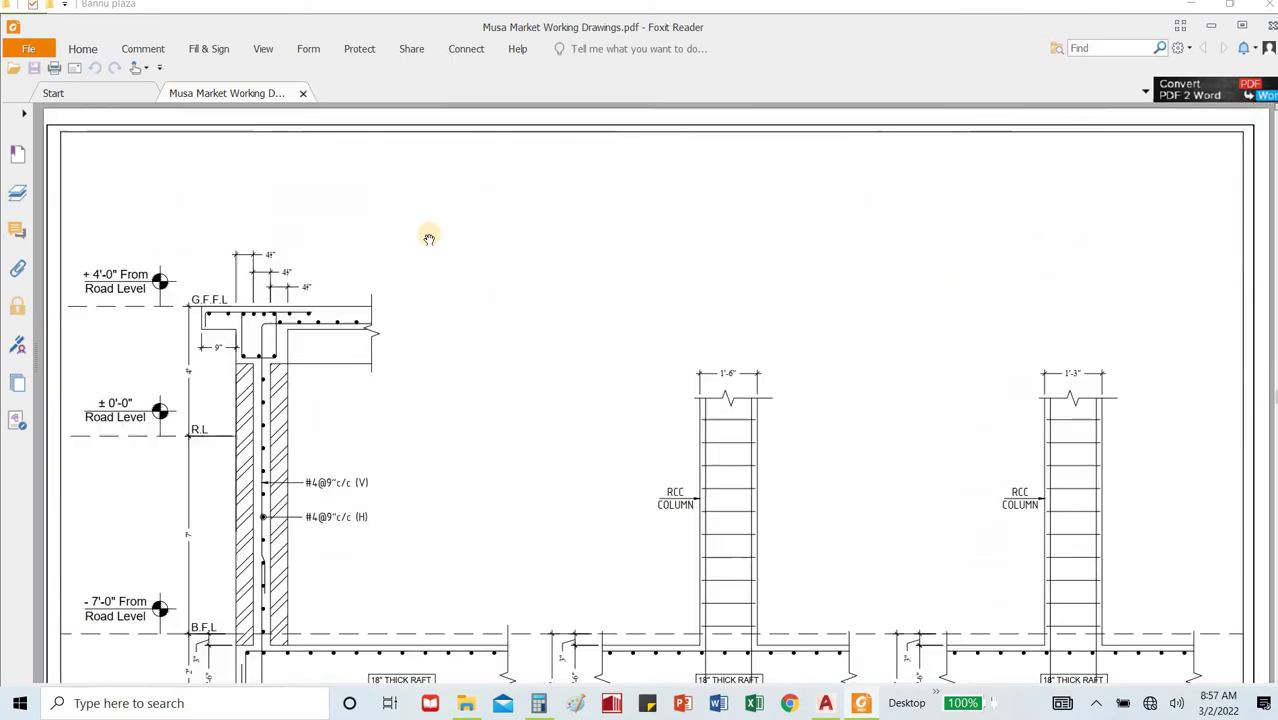
pyautogui.scroll(-10, 428, 239)
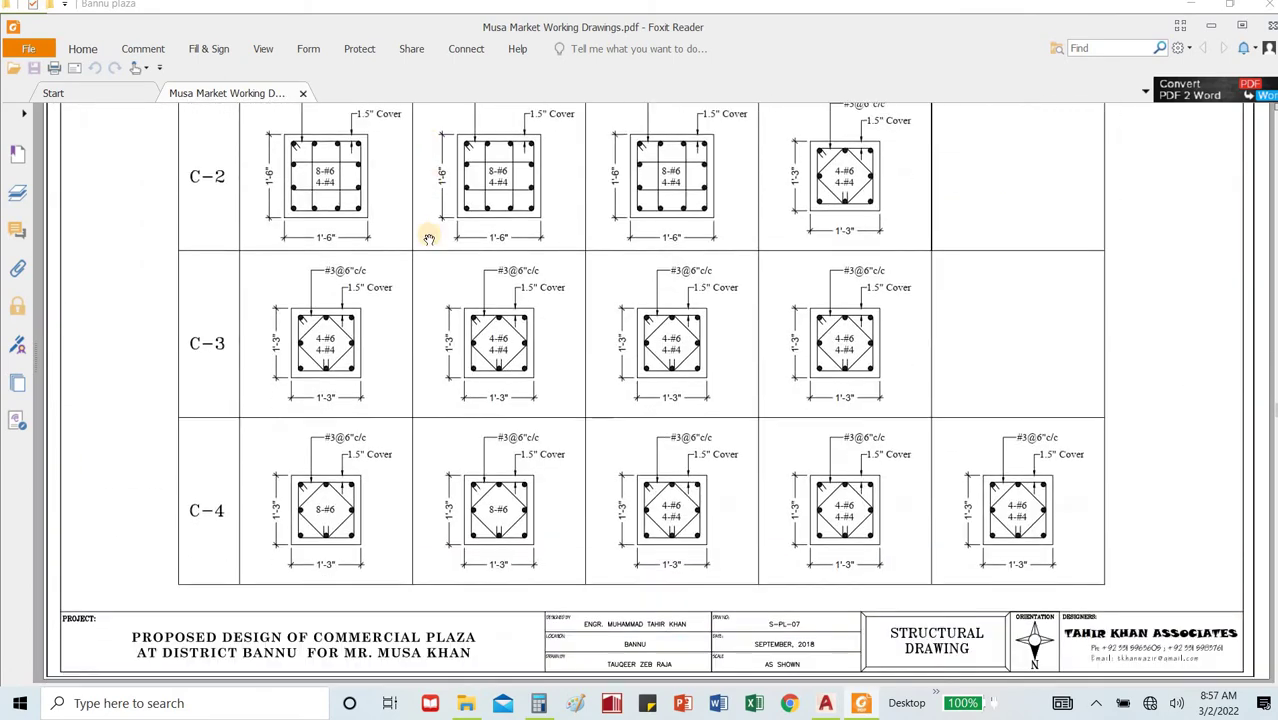
# Return to the column layout plan on sheet S-PL-04 and enlarge the area around the expansion joint.
pyautogui.scroll(3, 428, 239)
pyautogui.keyDown('ctrl'); pyautogui.scroll(2, 428, 239); pyautogui.keyUp('ctrl')
pyautogui.scroll(10, 428, 239)
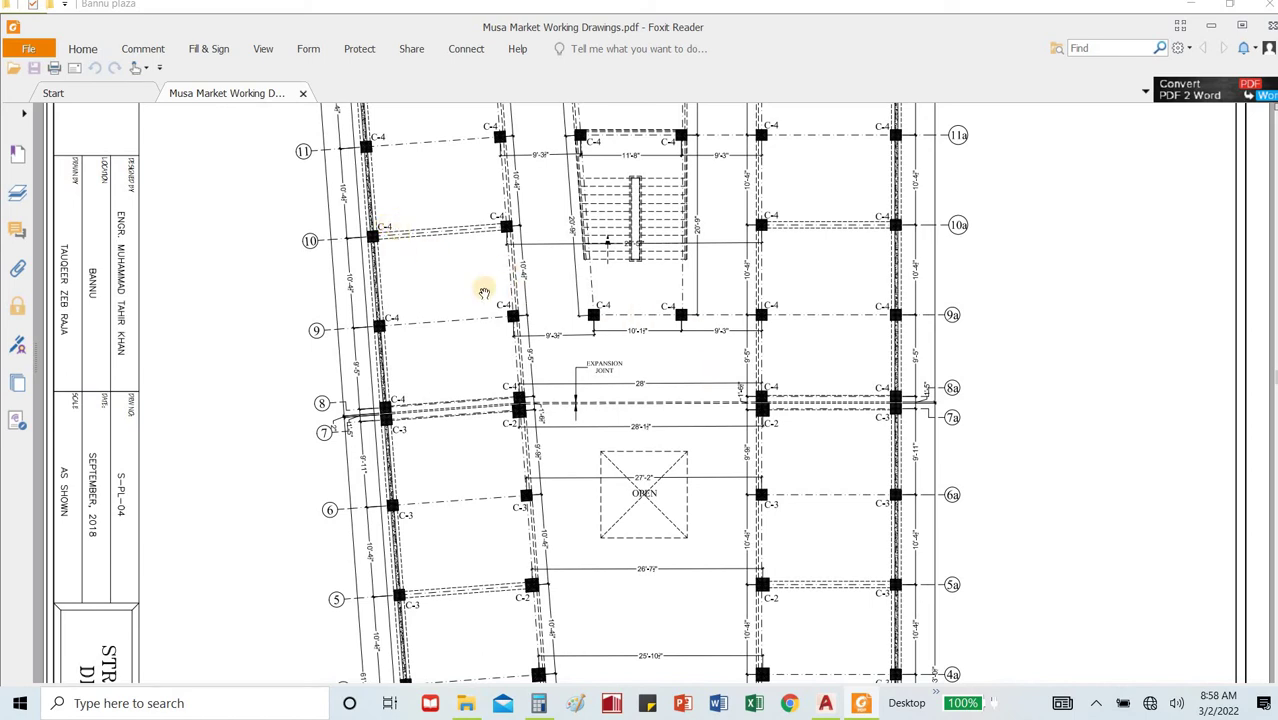
pyautogui.rightClick(557, 289)
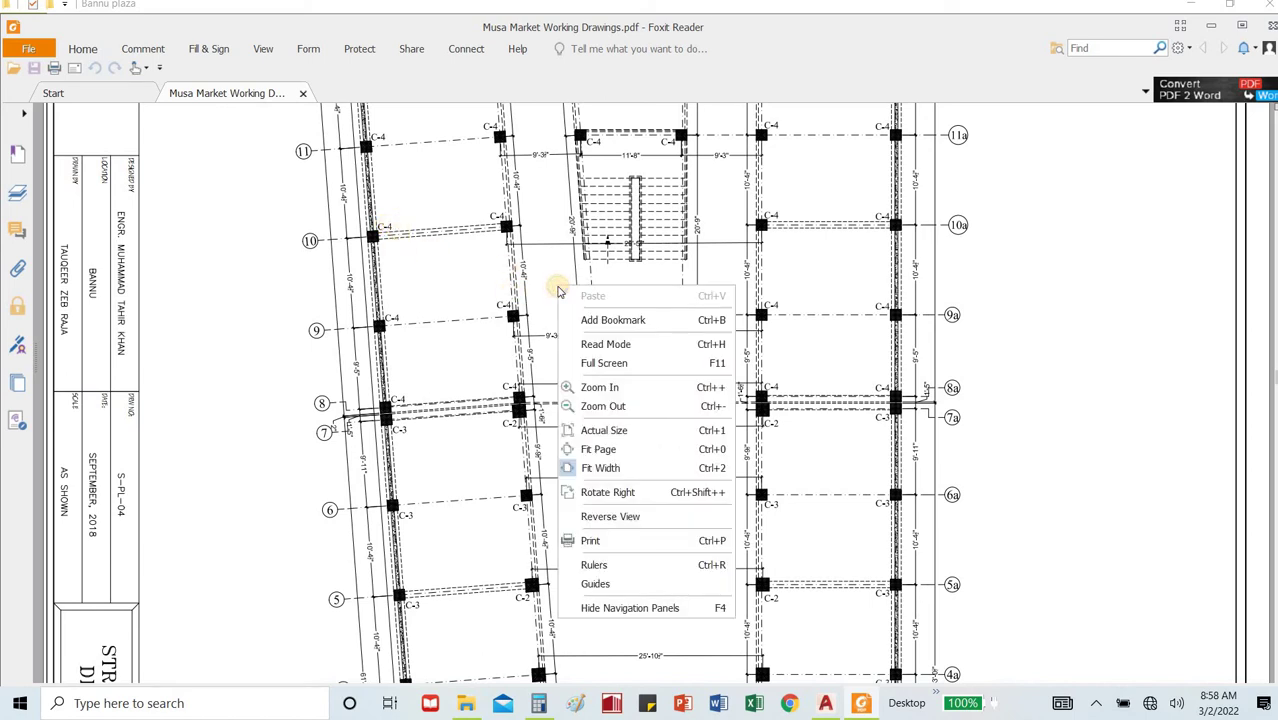
pyautogui.click(586, 387)
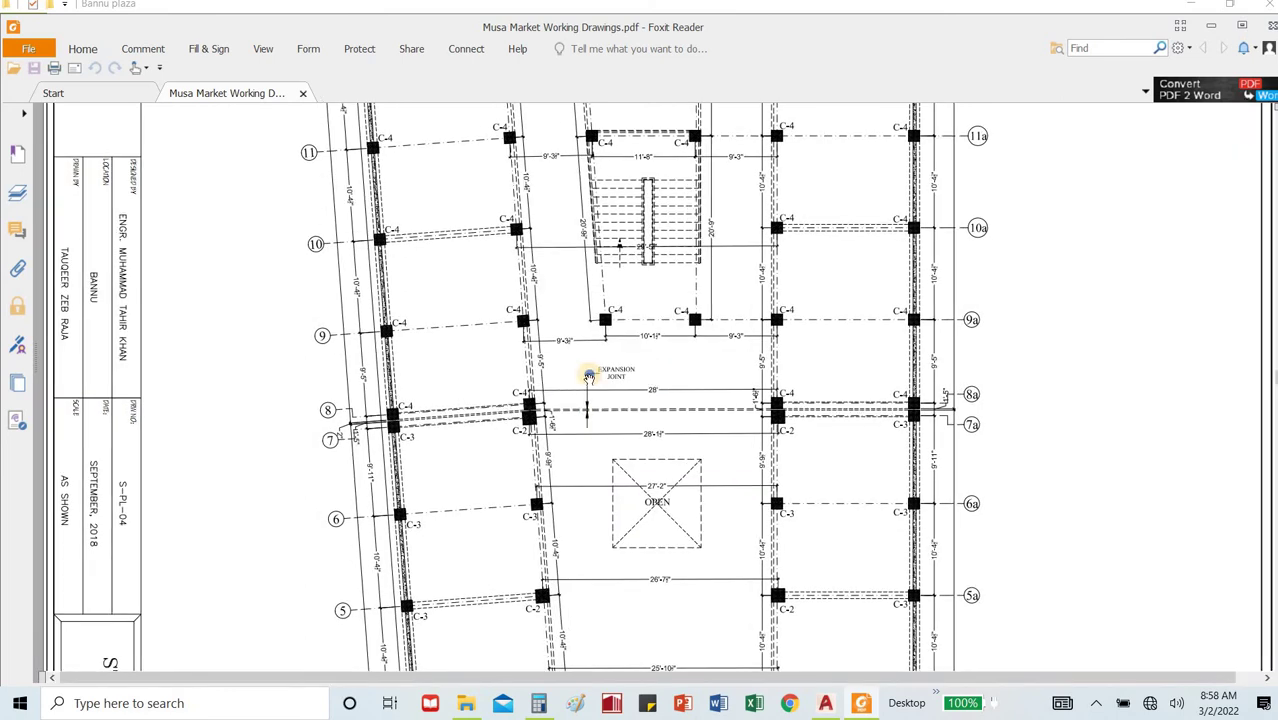
pyautogui.rightClick(604, 380)
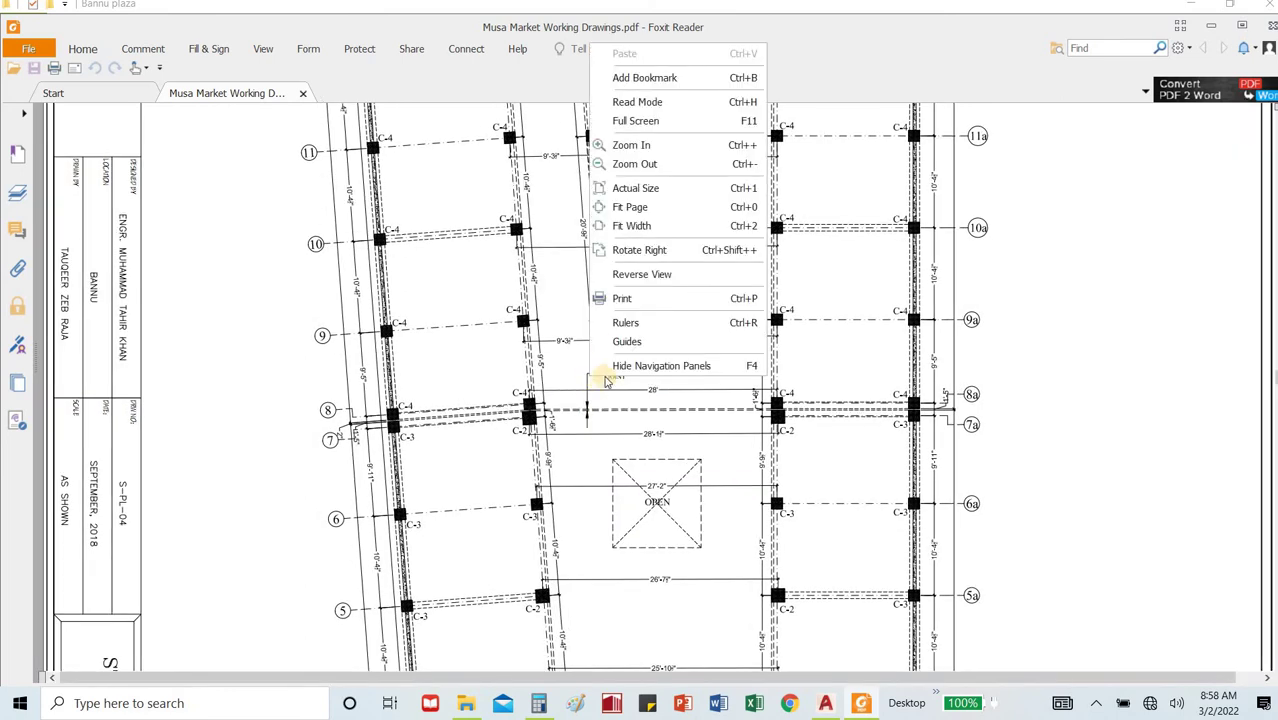
pyautogui.click(678, 145)
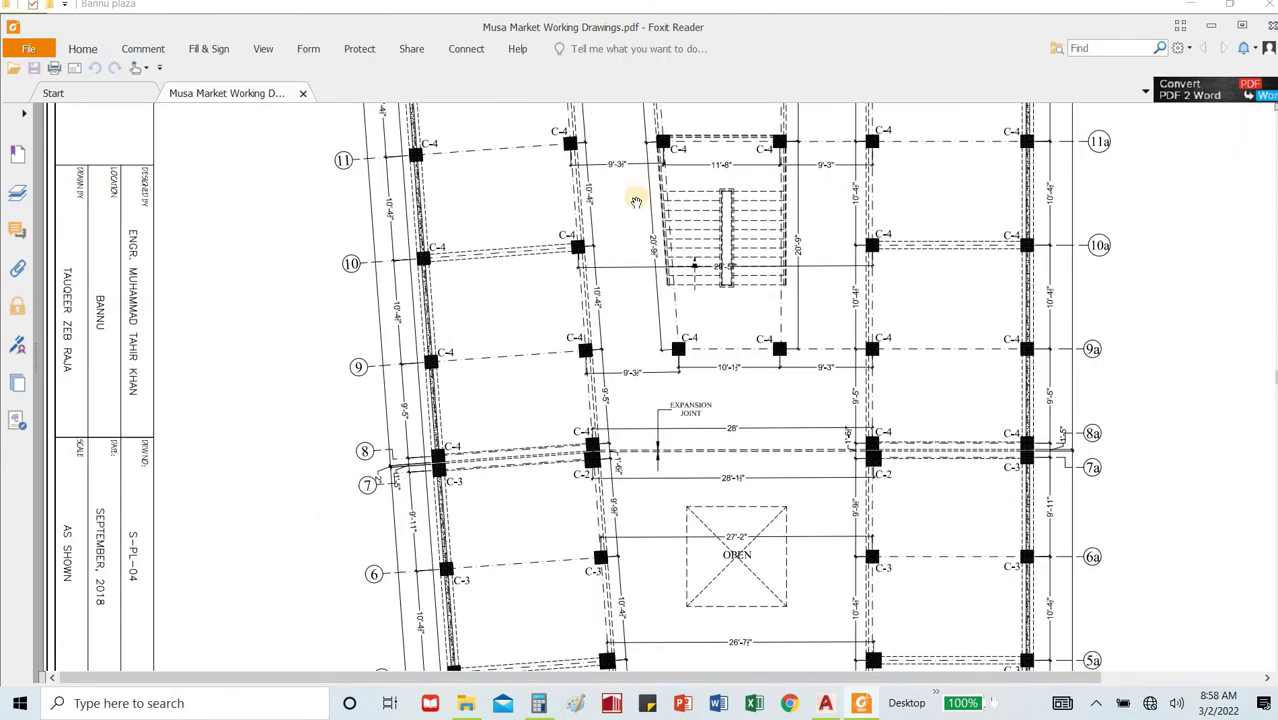
# Enlarge the column layout plan further and examine the column tags and spacings from gridline 11 down to gridline 3.
pyautogui.rightClick(437, 251)
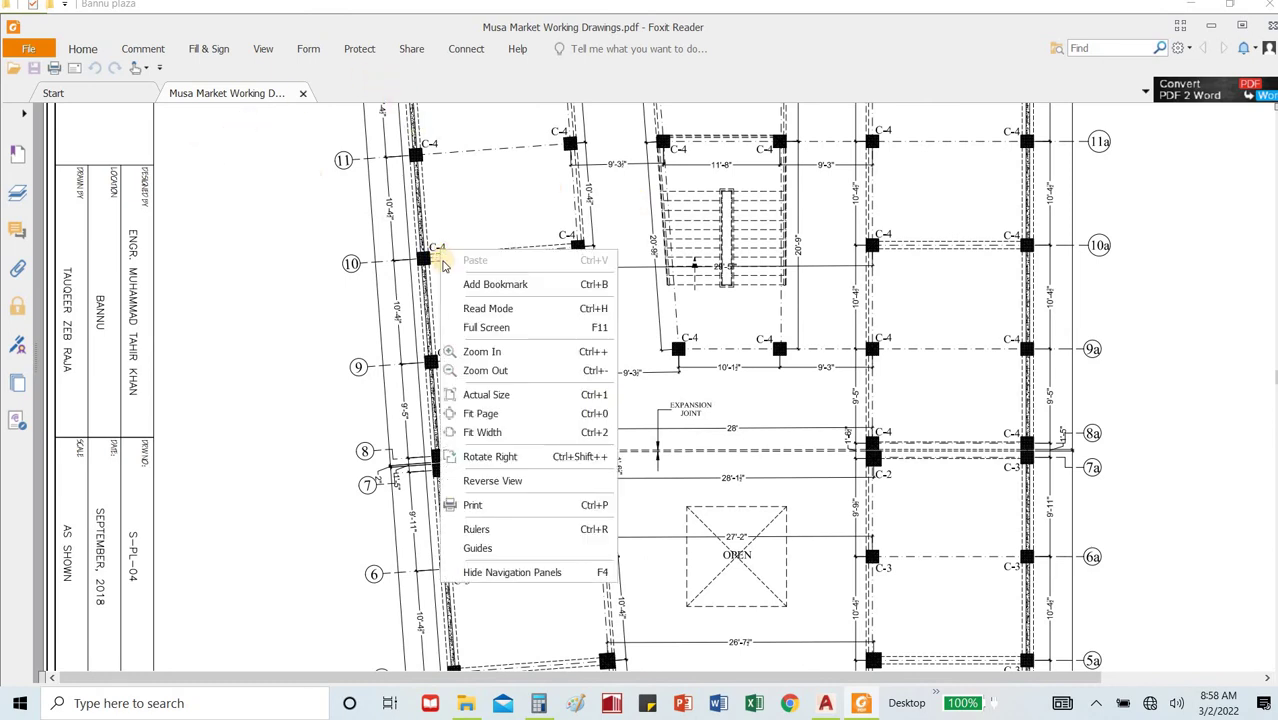
pyautogui.click(482, 352)
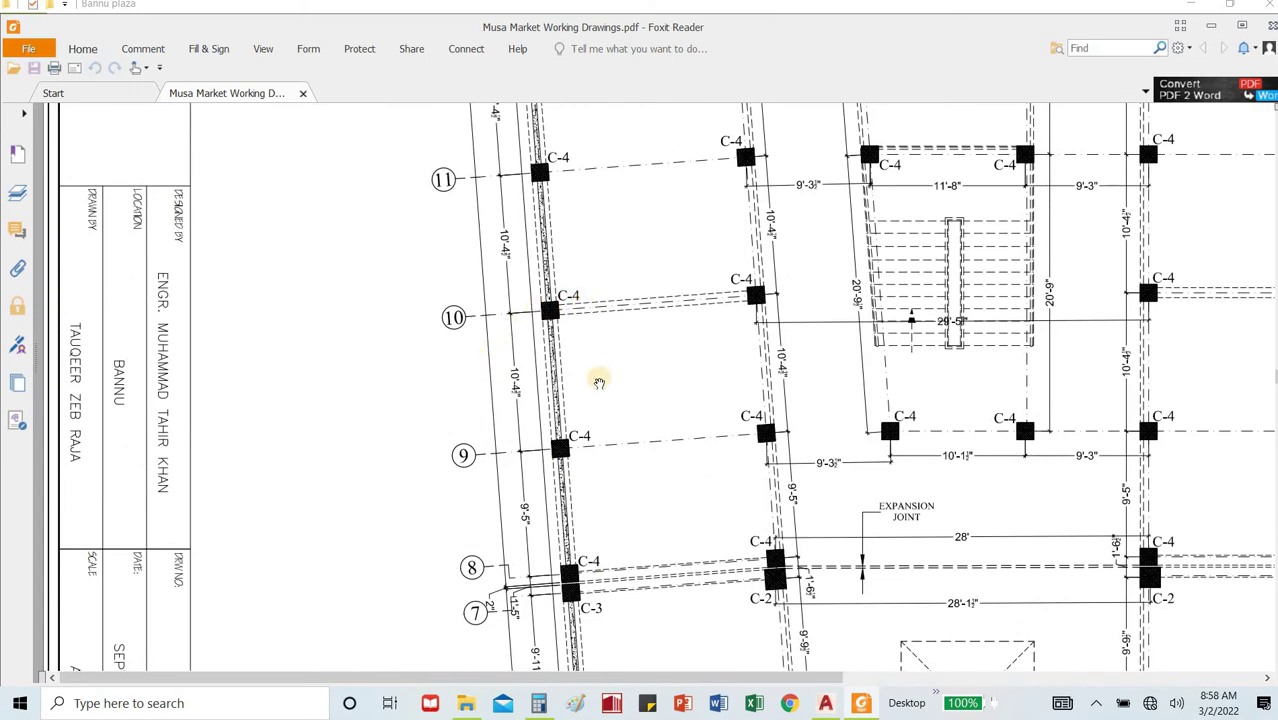
pyautogui.scroll(-4, 578, 330)
pyautogui.scroll(-4, 576, 497)
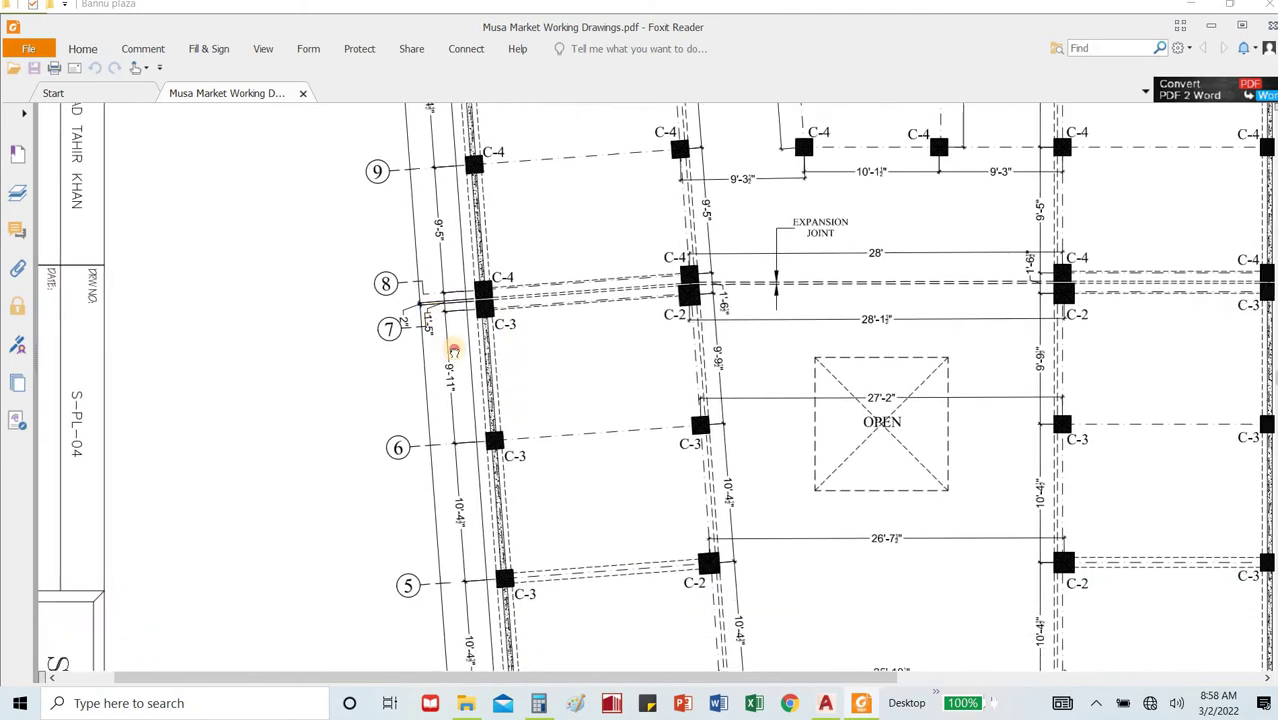
pyautogui.scroll(-1, 455, 360)
pyautogui.scroll(-2, 455, 360)
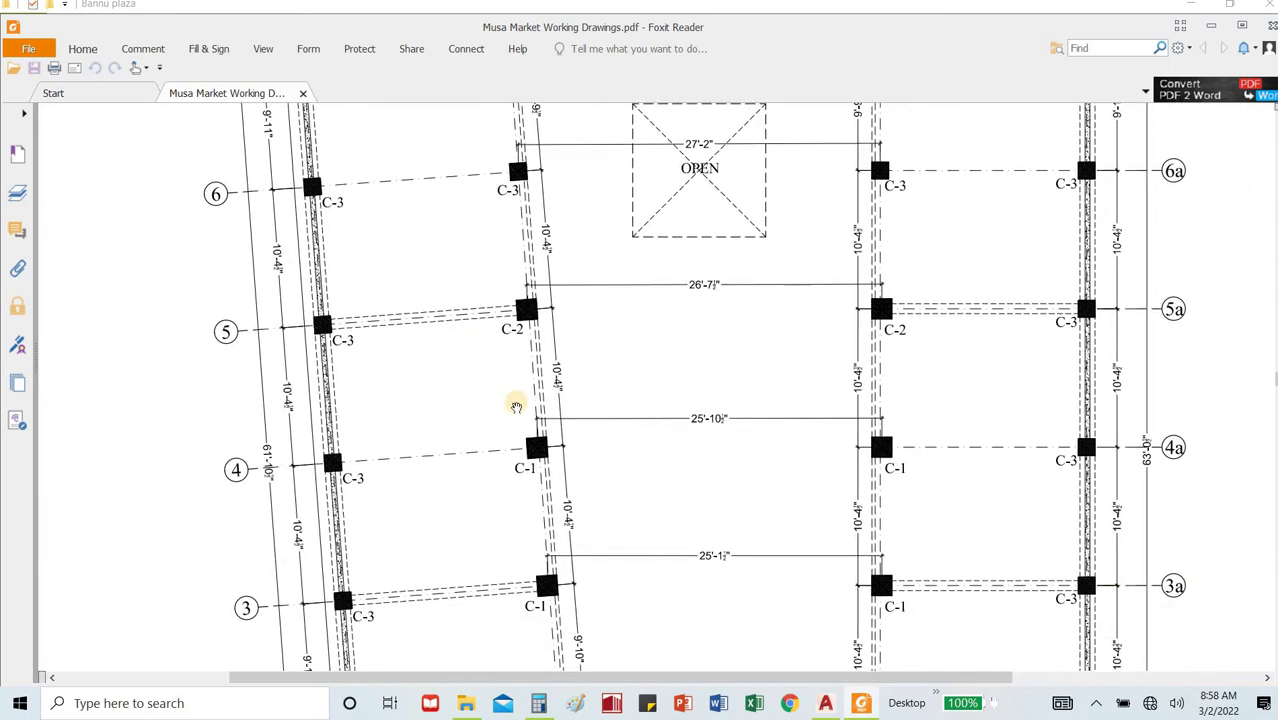
# Examine the 18" thick raft's typical section at X-X, including the columns and reinforcement, at several magnifications.
pyautogui.scroll(-10, 518, 428)
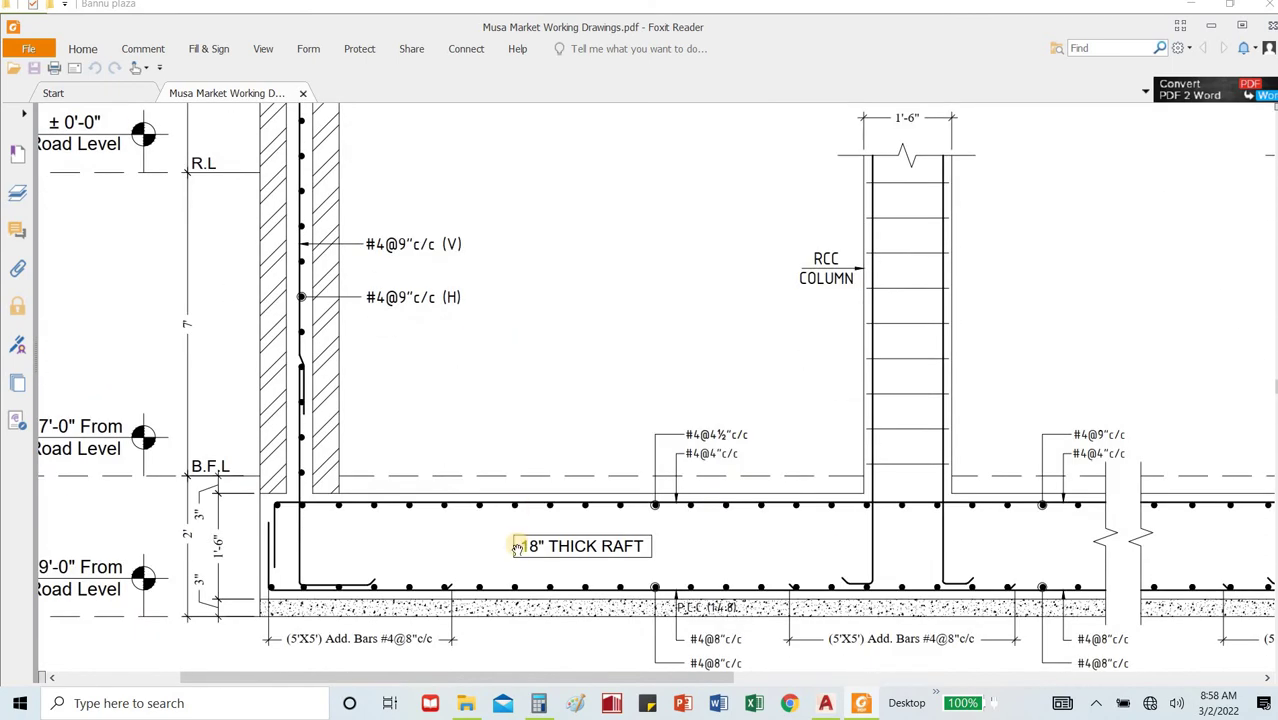
pyautogui.rightClick(577, 358)
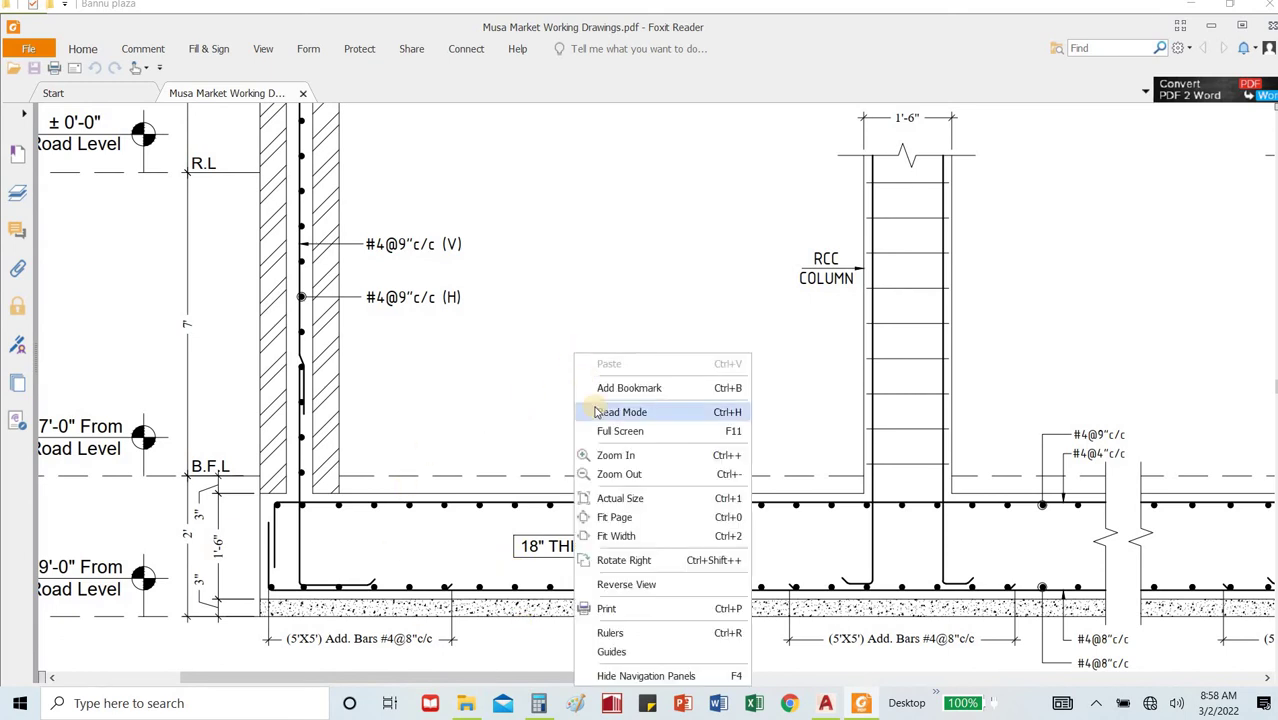
pyautogui.click(616, 454)
pyautogui.rightClick(620, 440)
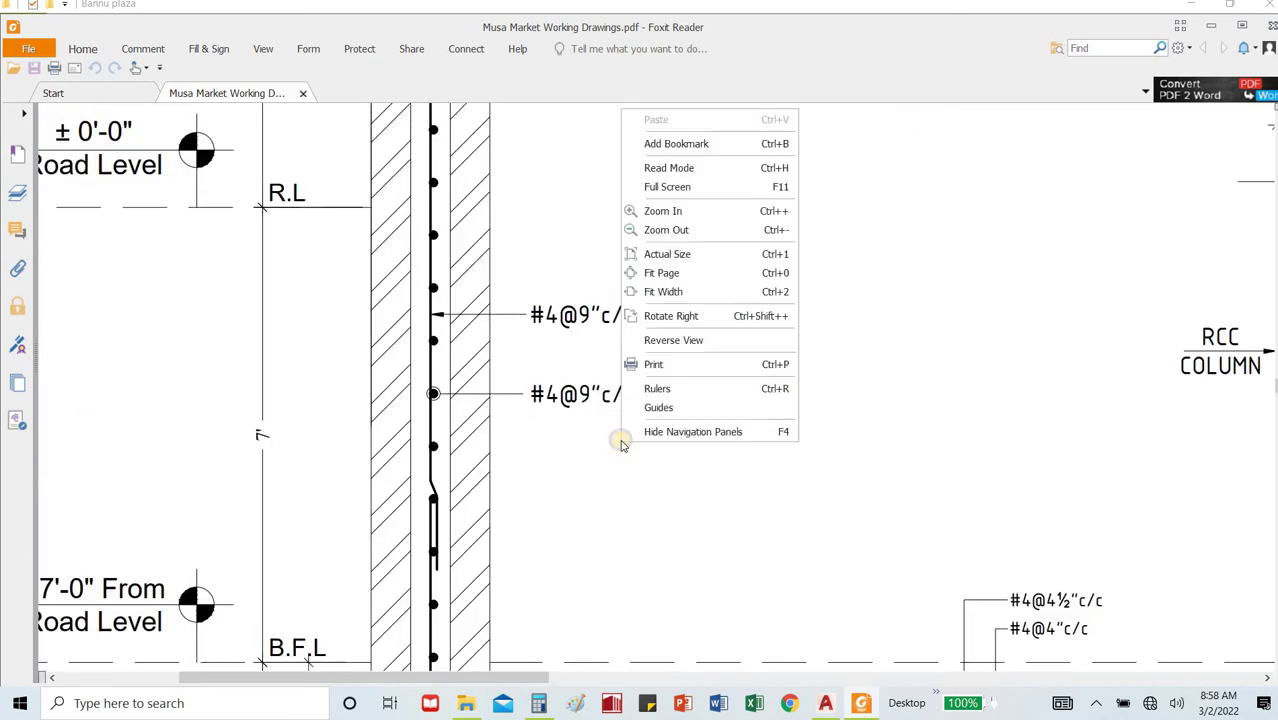
pyautogui.click(701, 234)
pyautogui.rightClick(701, 237)
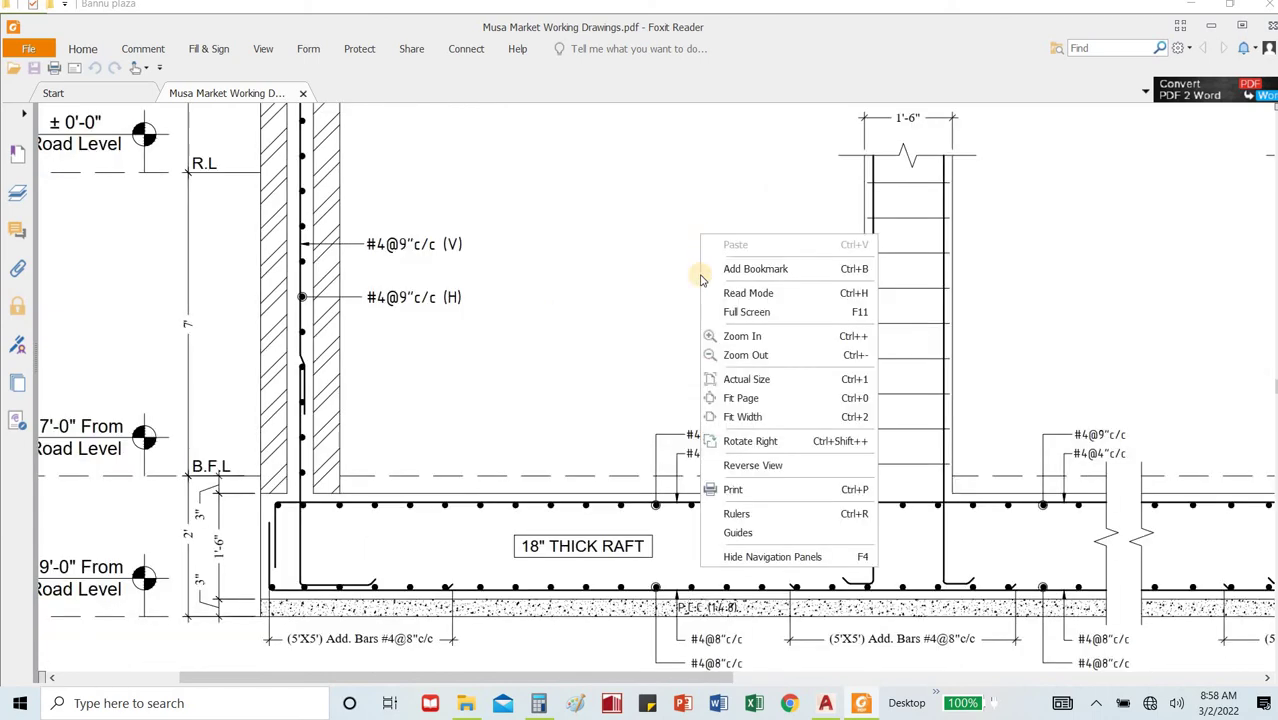
pyautogui.click(738, 355)
pyautogui.rightClick(730, 364)
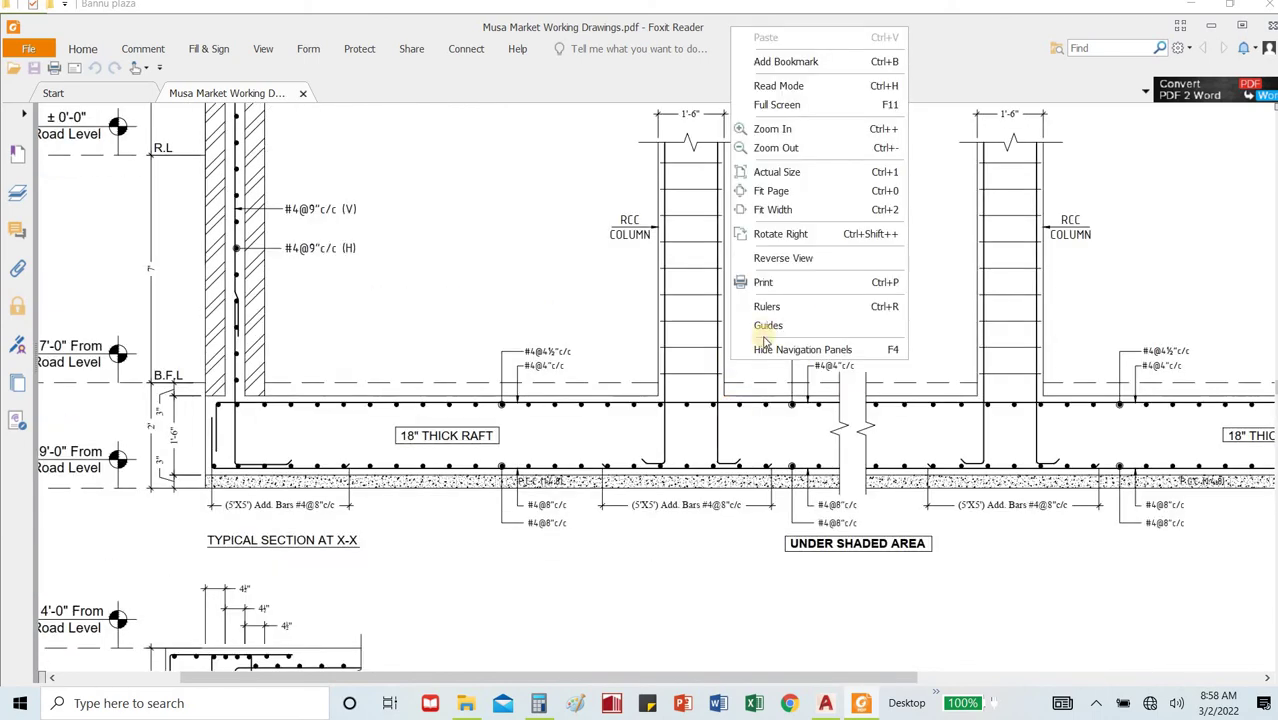
pyautogui.click(796, 147)
pyautogui.scroll(-10, 711, 256)
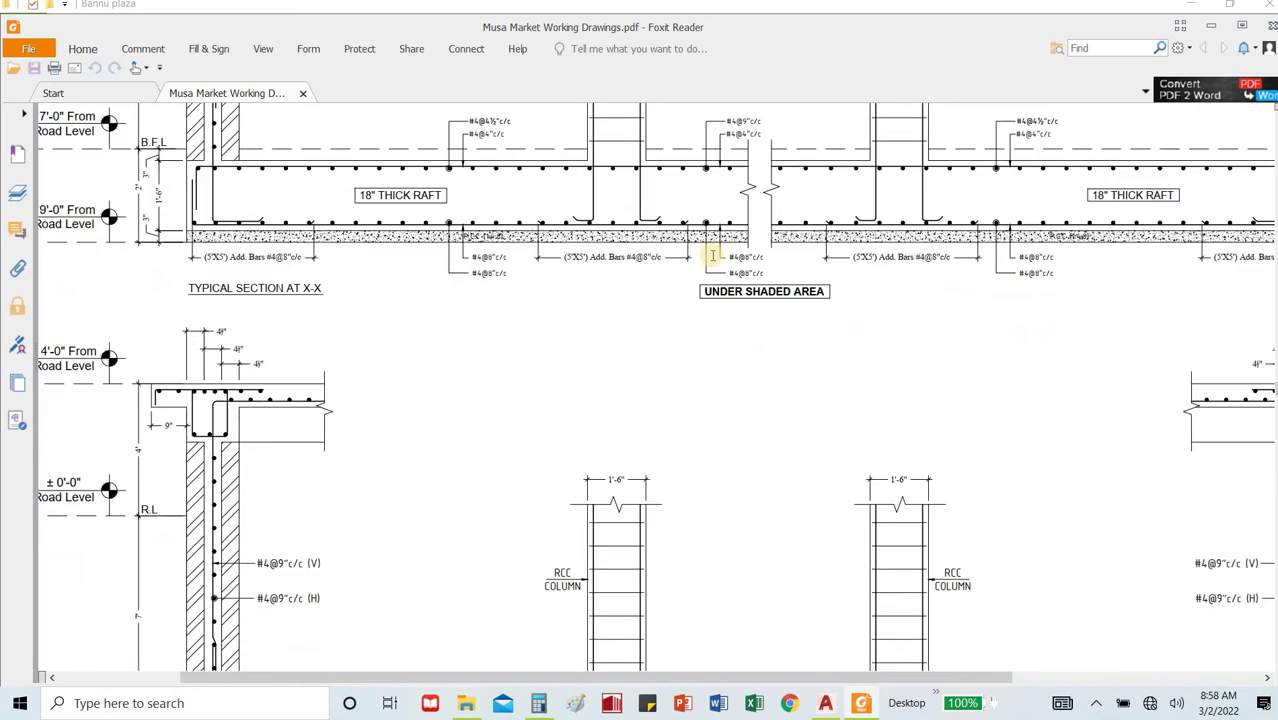
# Review the column schedule's cross-sections for C-2, C-3 and C-4, including their bars, ties and cover.
pyautogui.scroll(10, 713, 256)
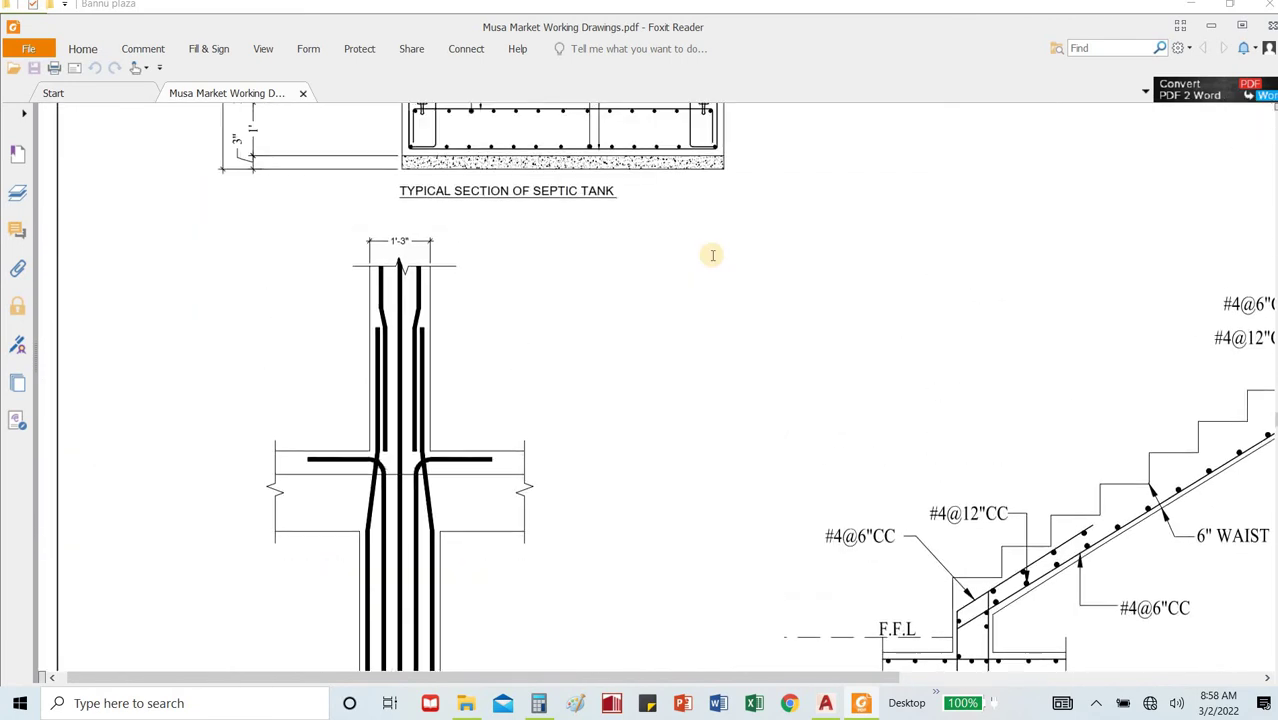
pyautogui.scroll(14, 713, 256)
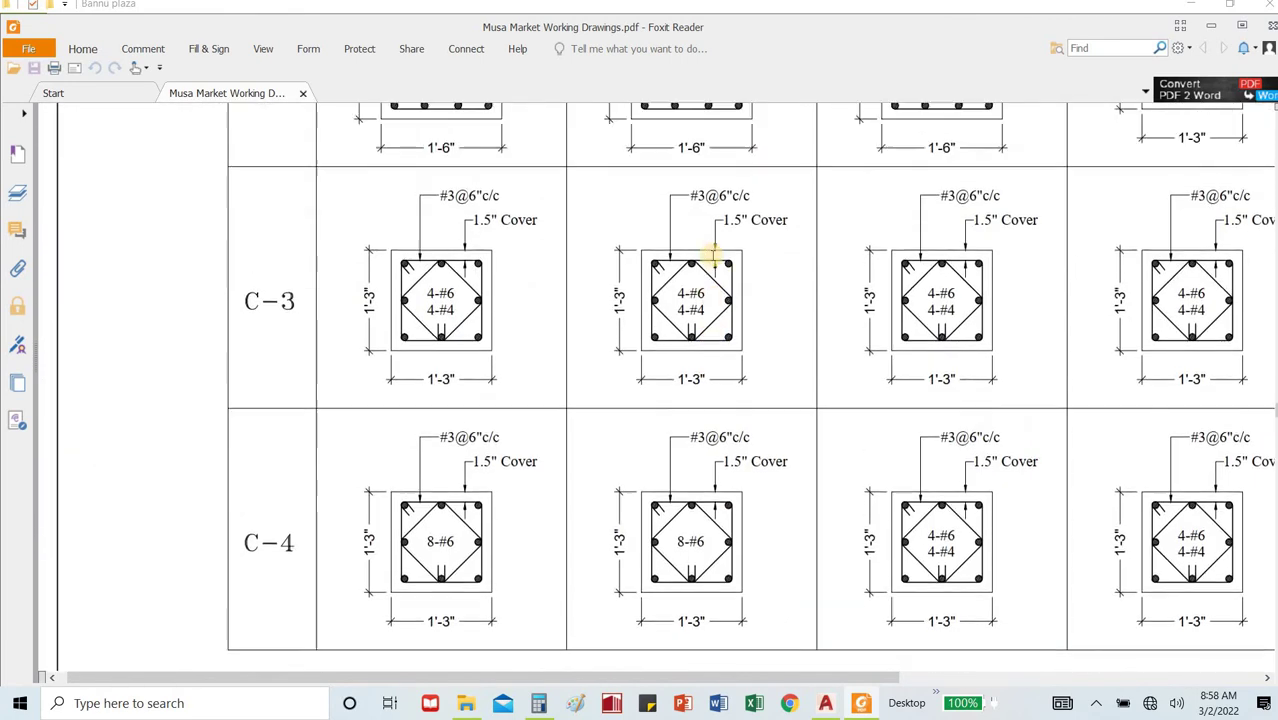
pyautogui.scroll(2, 713, 256)
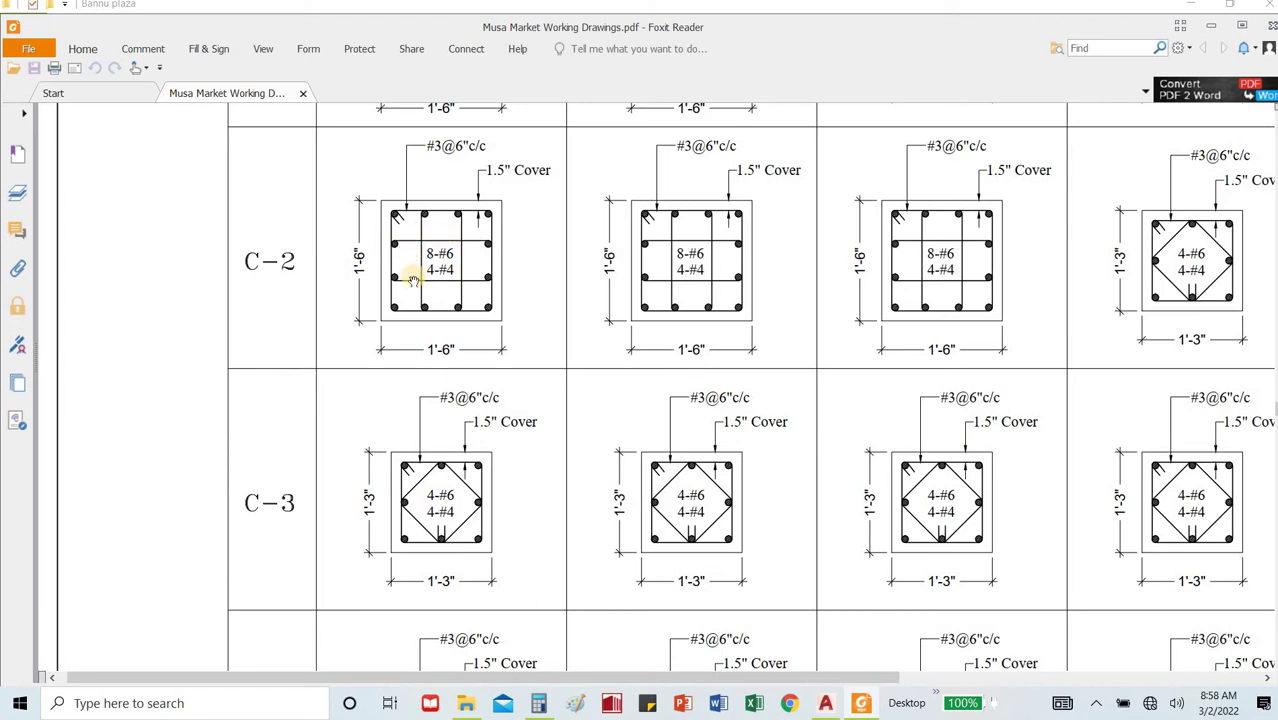
pyautogui.scroll(-15, 420, 281)
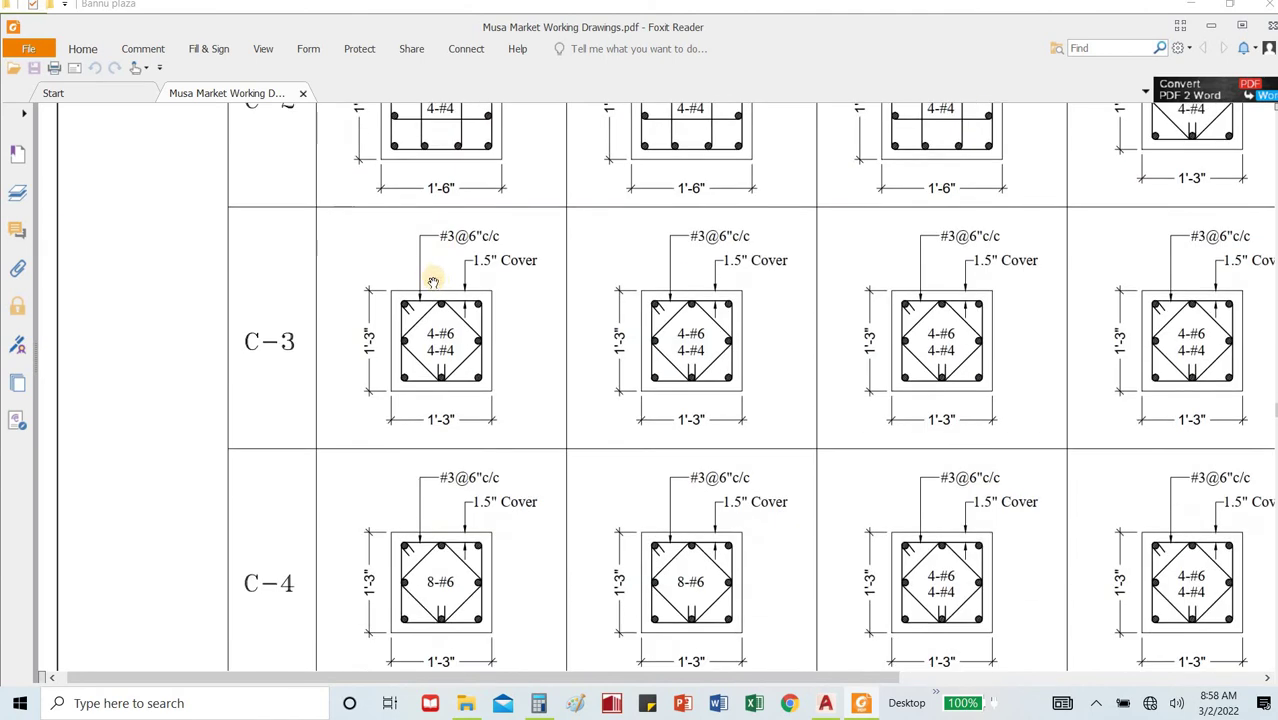
# Review the beam and 6" slab layouts and slab reinforcement plans from sheet S-PL-09 onward through the next floor.
pyautogui.scroll(-10, 431, 282)
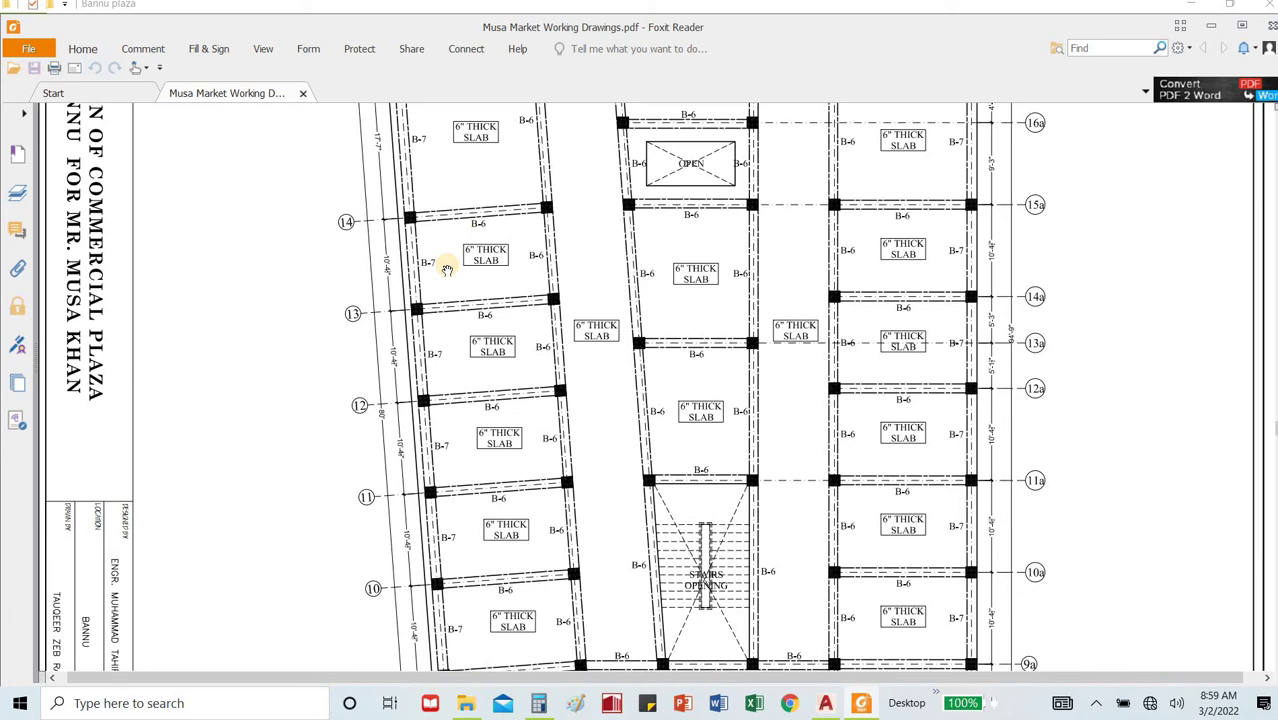
pyautogui.scroll(-10, 447, 270)
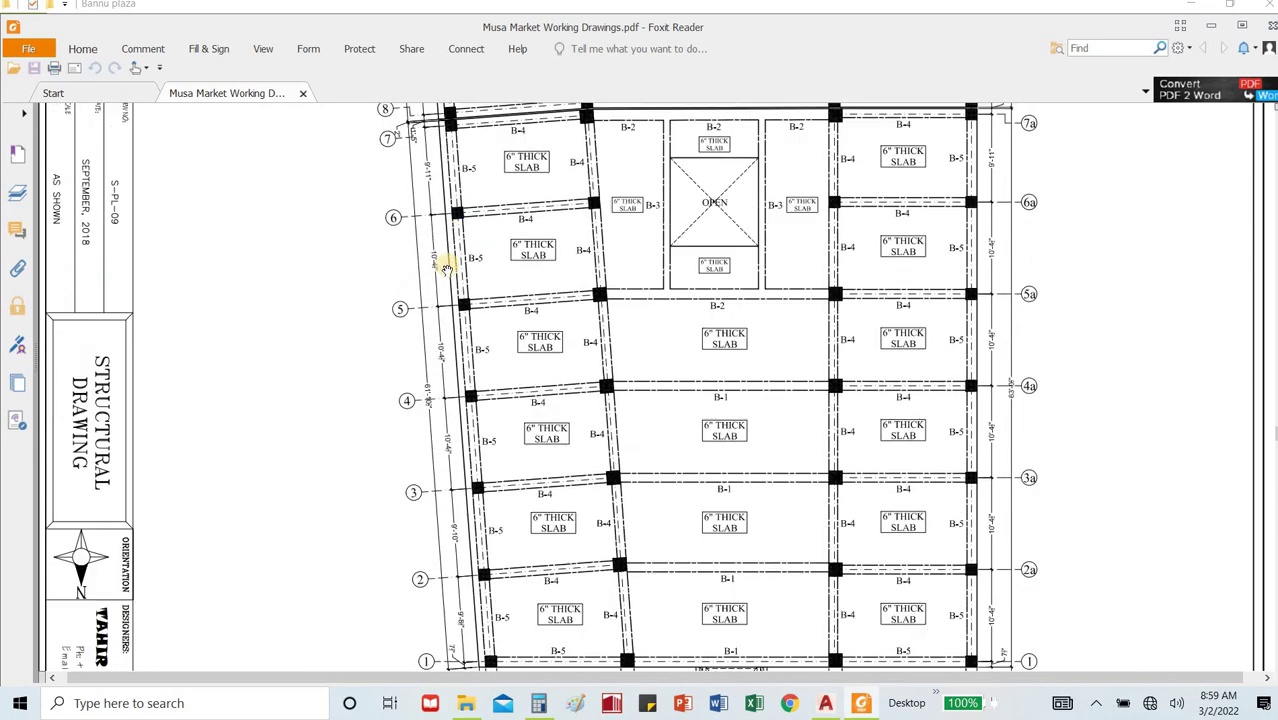
pyautogui.scroll(-10, 447, 270)
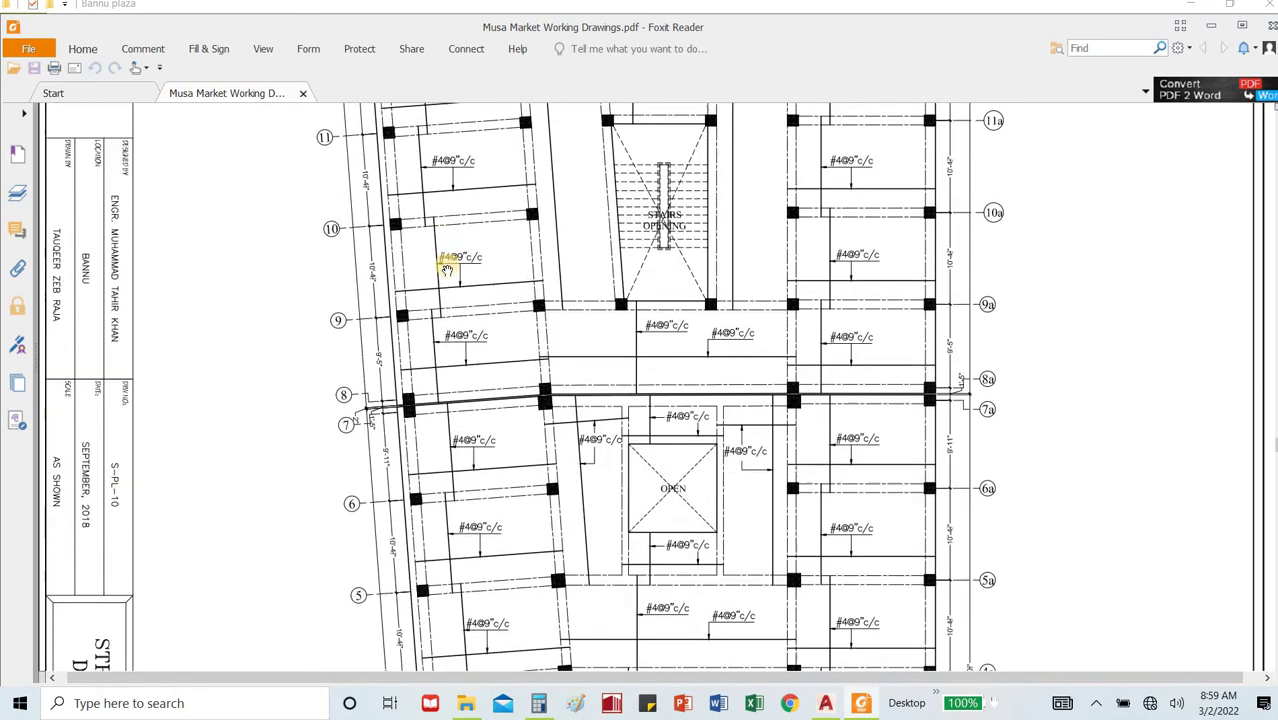
pyautogui.scroll(-10, 447, 270)
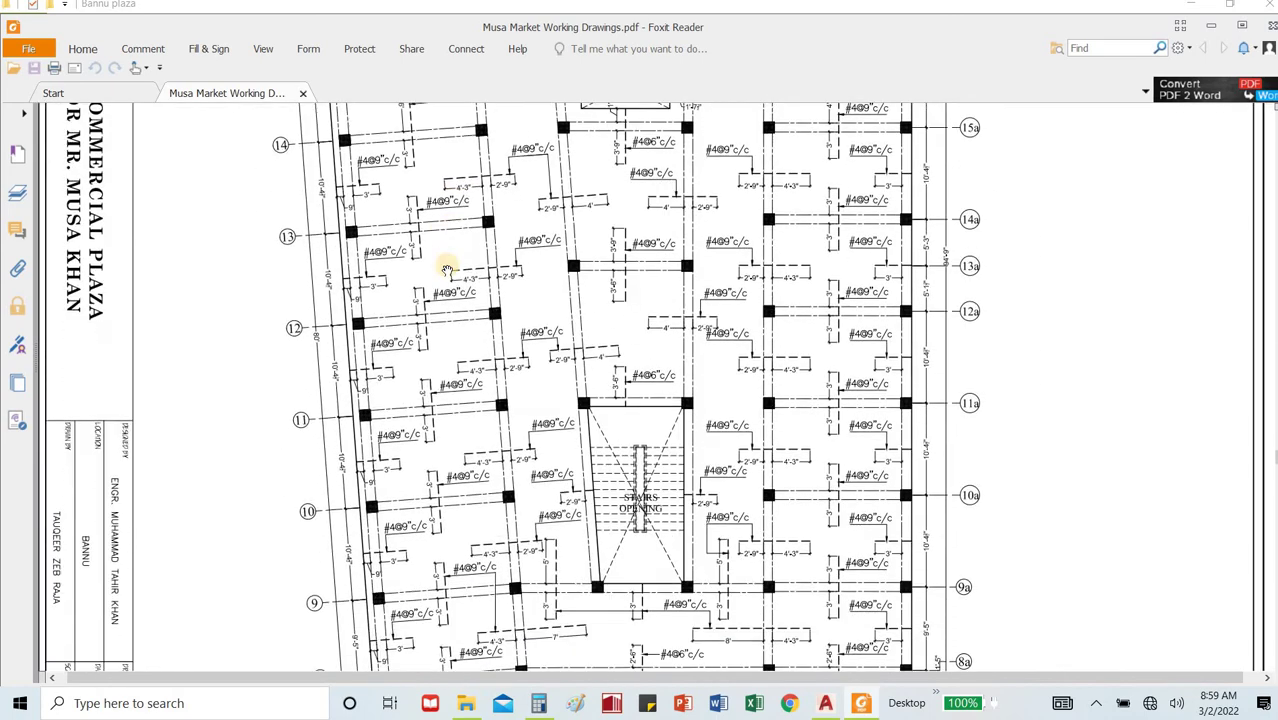
pyautogui.scroll(-10, 447, 270)
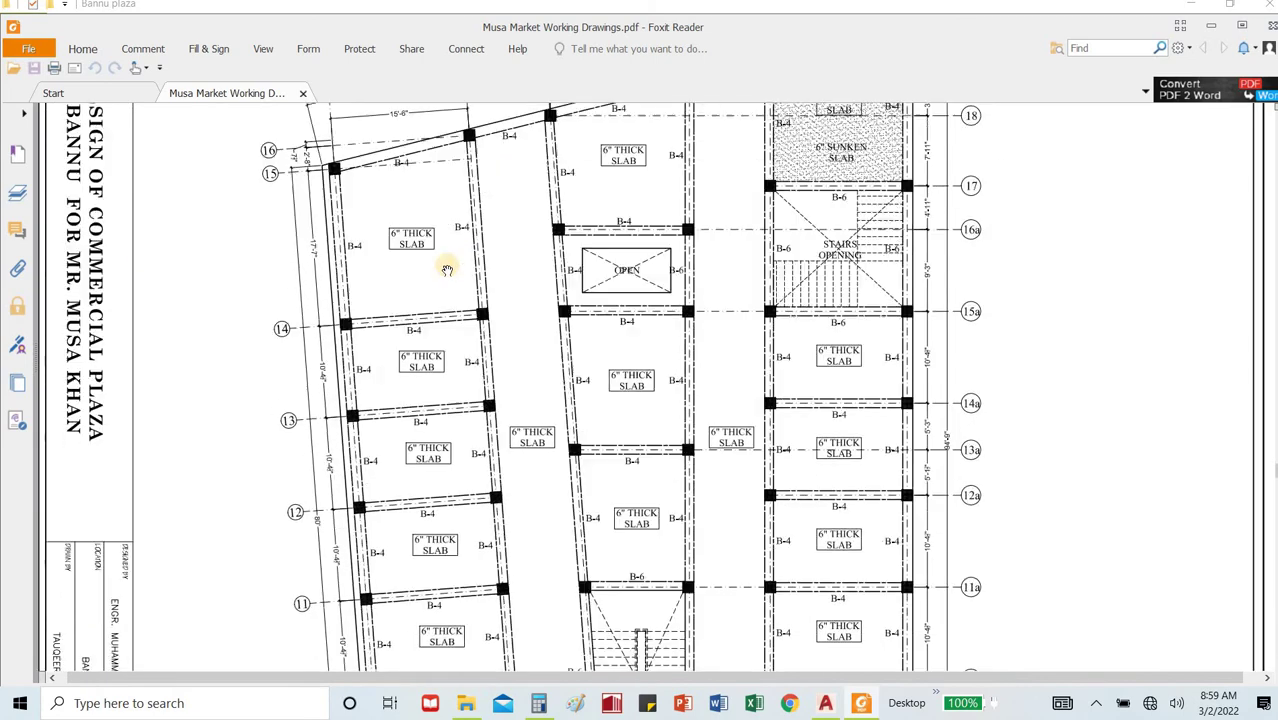
pyautogui.scroll(-5, 447, 270)
pyautogui.scroll(-10, 447, 270)
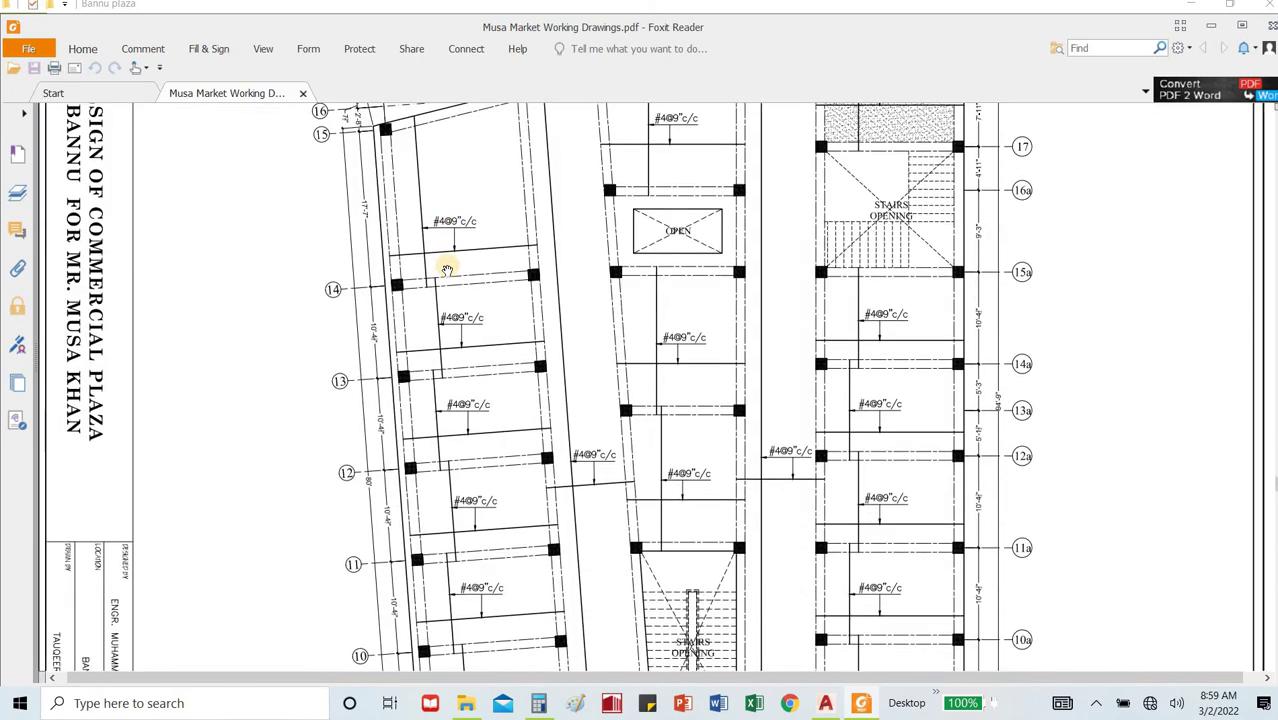
pyautogui.scroll(-4, 447, 270)
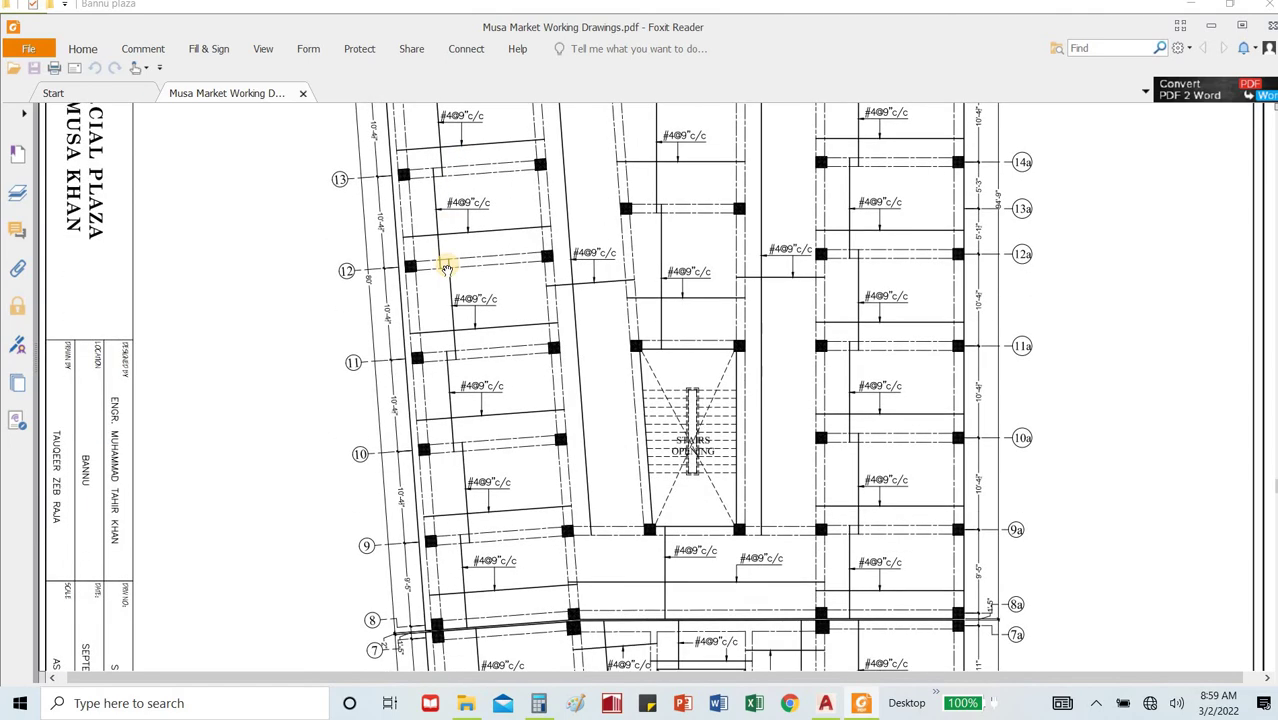
pyautogui.scroll(-10, 447, 270)
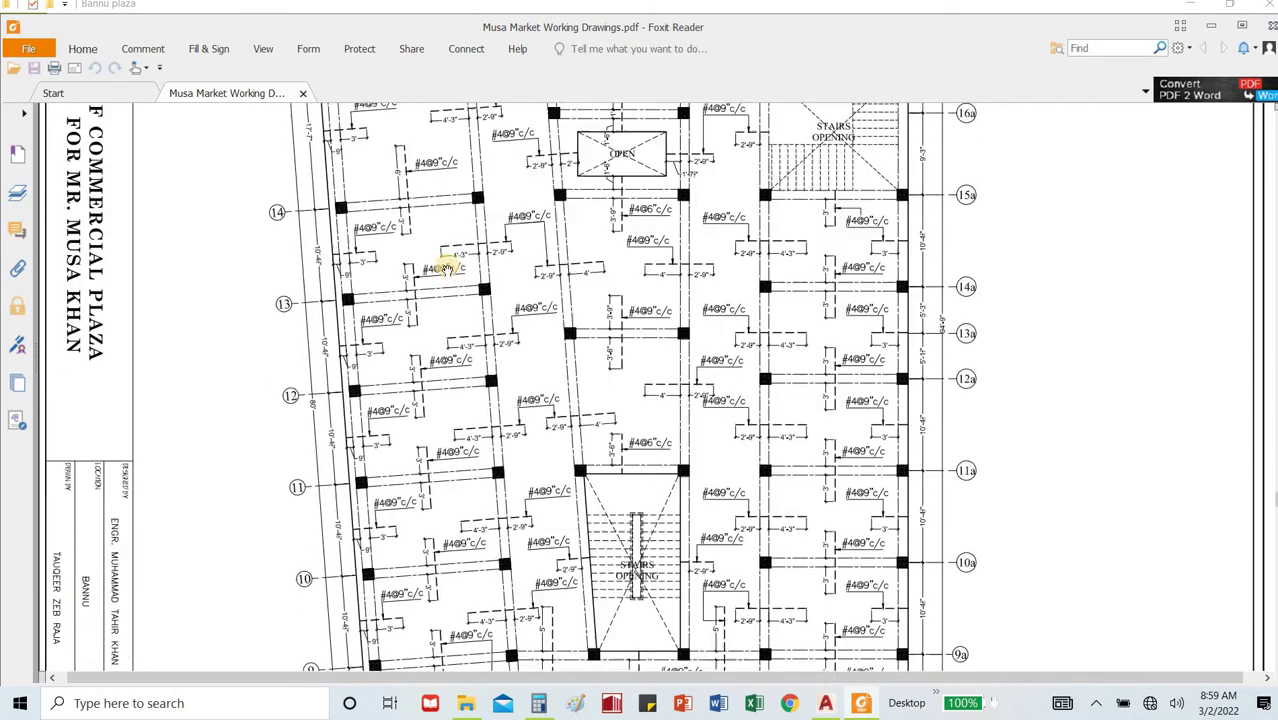
# Review the remaining upper-floor slab framing and reinforcement plans, through sheets S-PL-18 and S-PL-20 to the mumty roof slab detail.
pyautogui.scroll(-10, 447, 270)
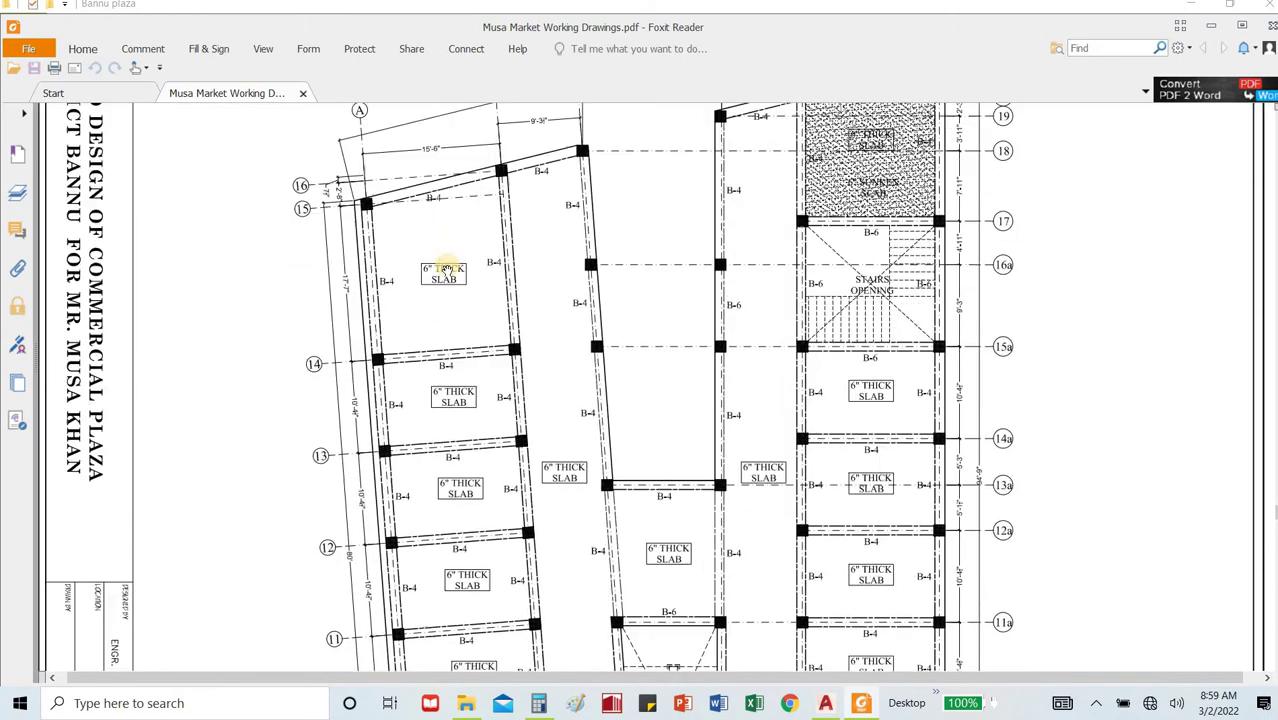
pyautogui.scroll(-10, 447, 270)
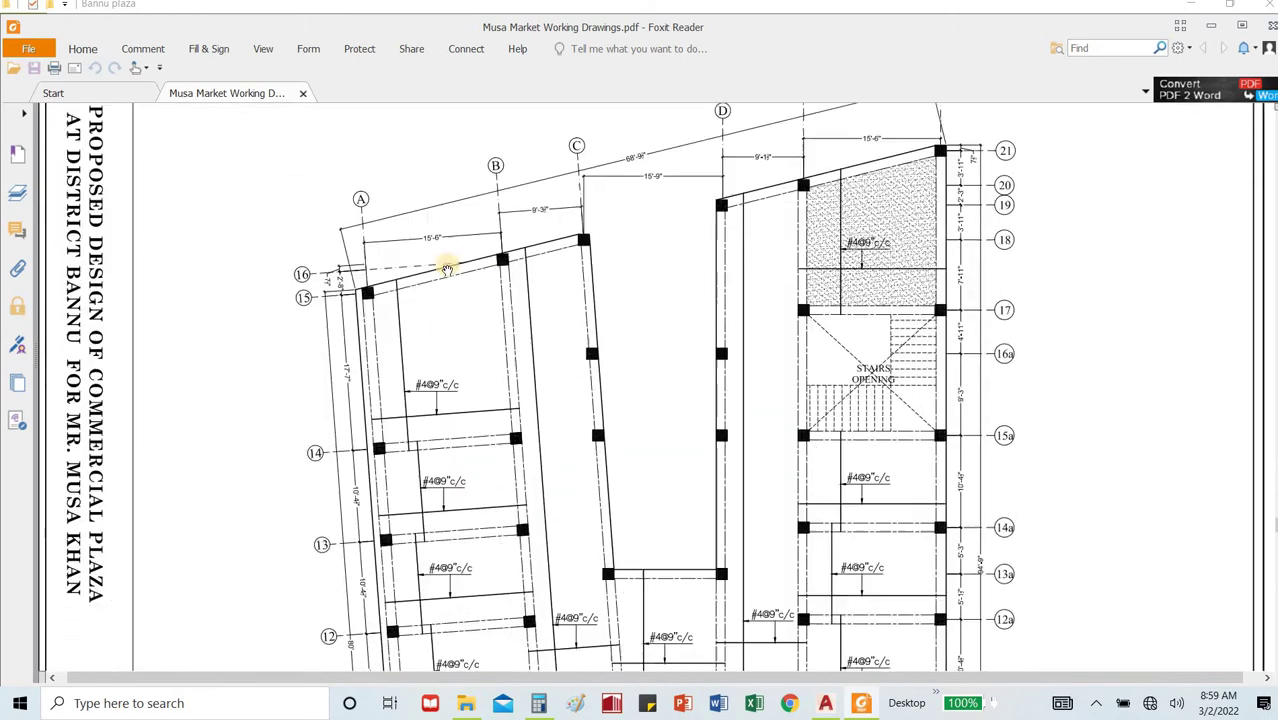
pyautogui.scroll(-5, 447, 270)
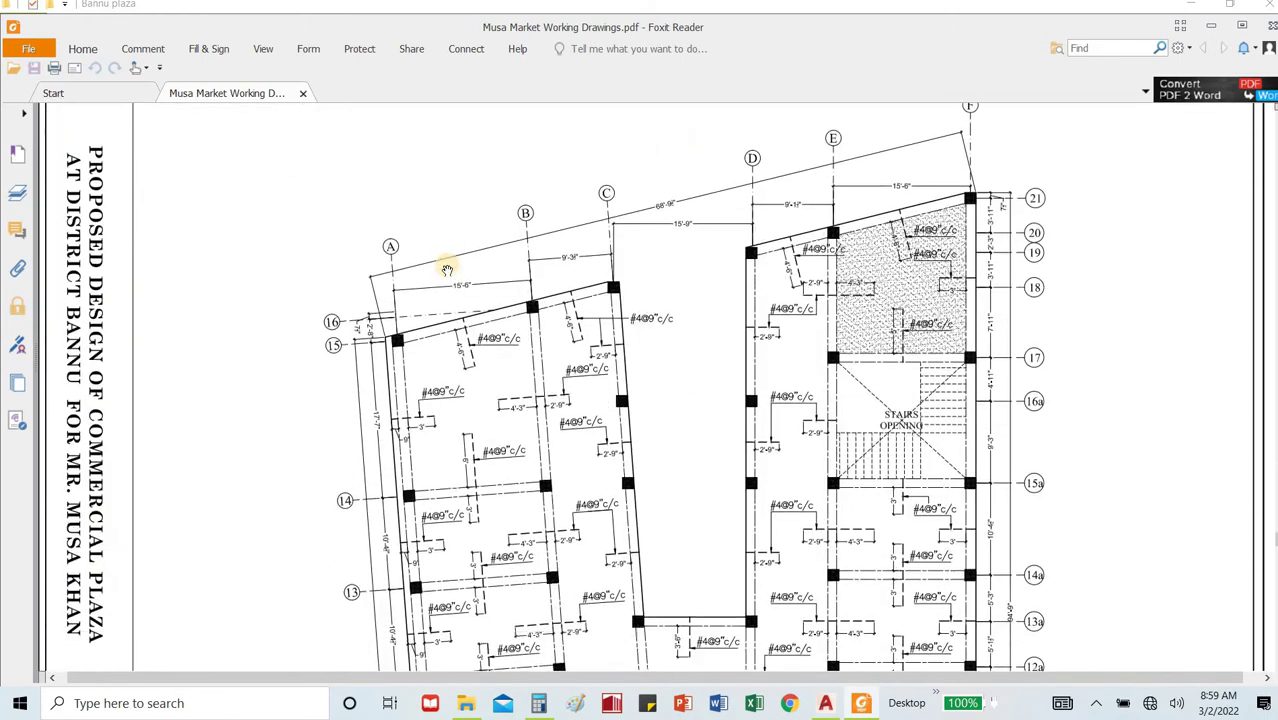
pyautogui.scroll(-10, 447, 270)
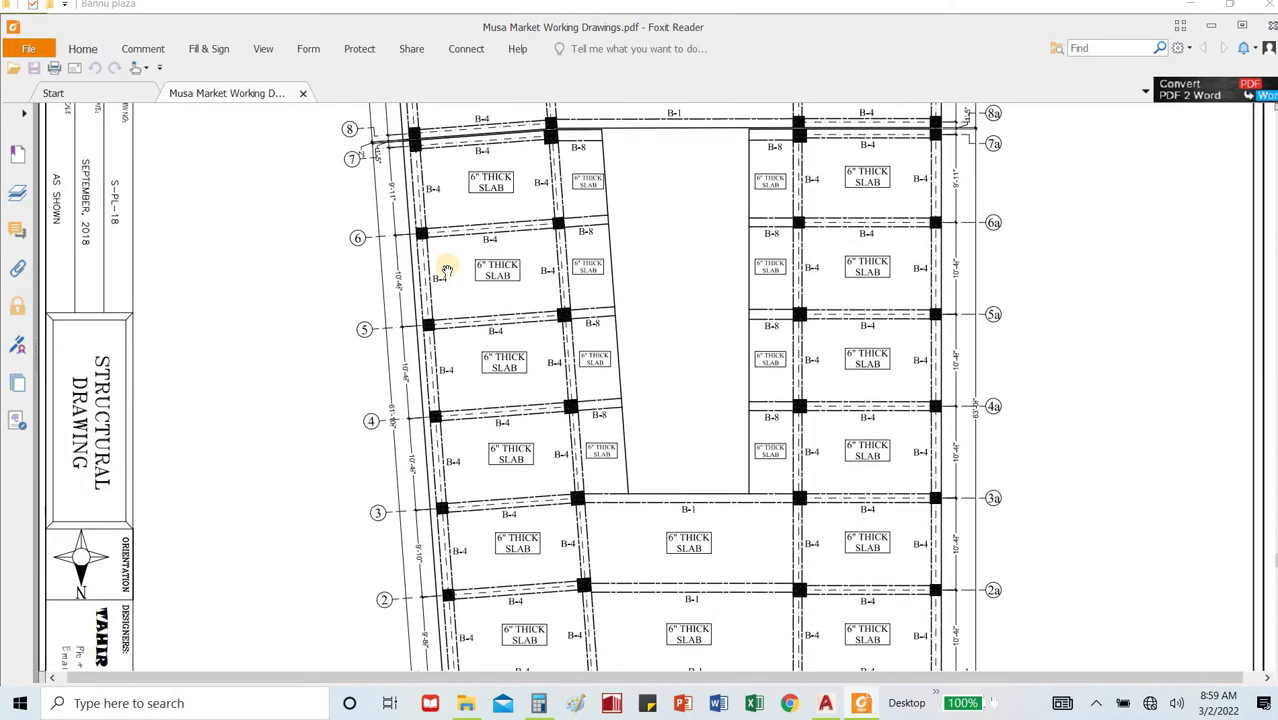
pyautogui.scroll(-10, 447, 270)
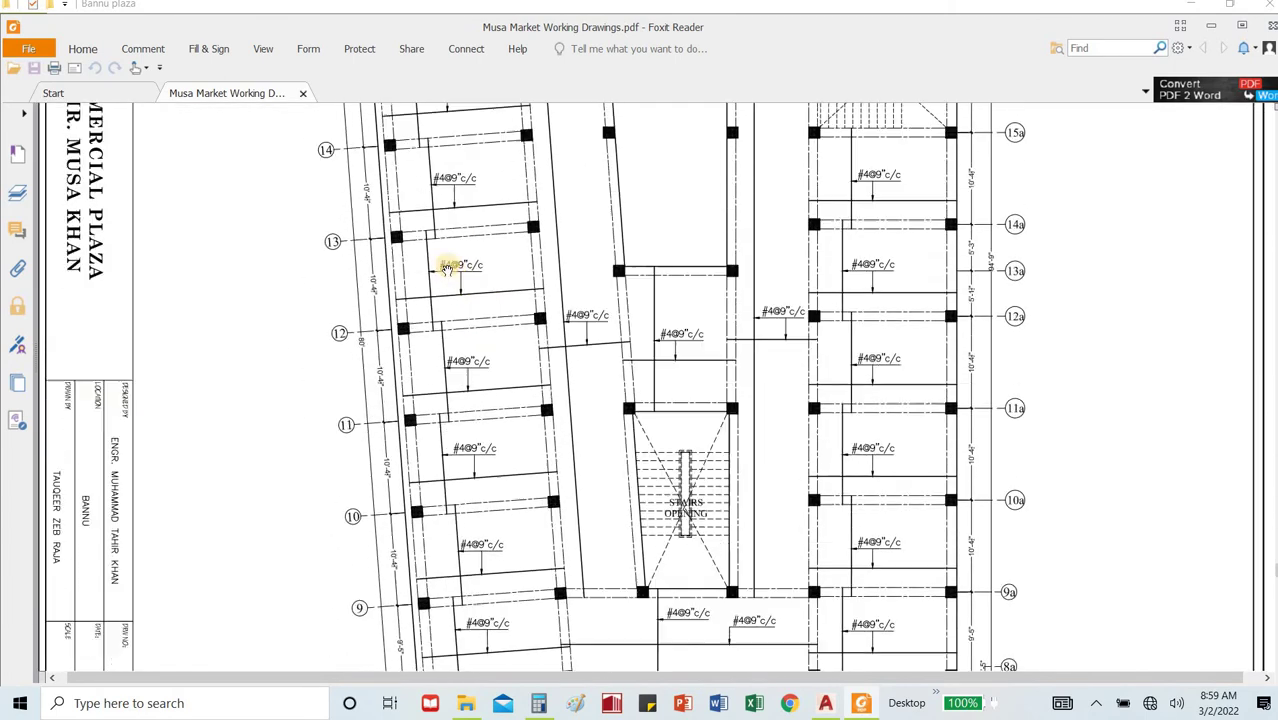
pyautogui.scroll(-10, 447, 270)
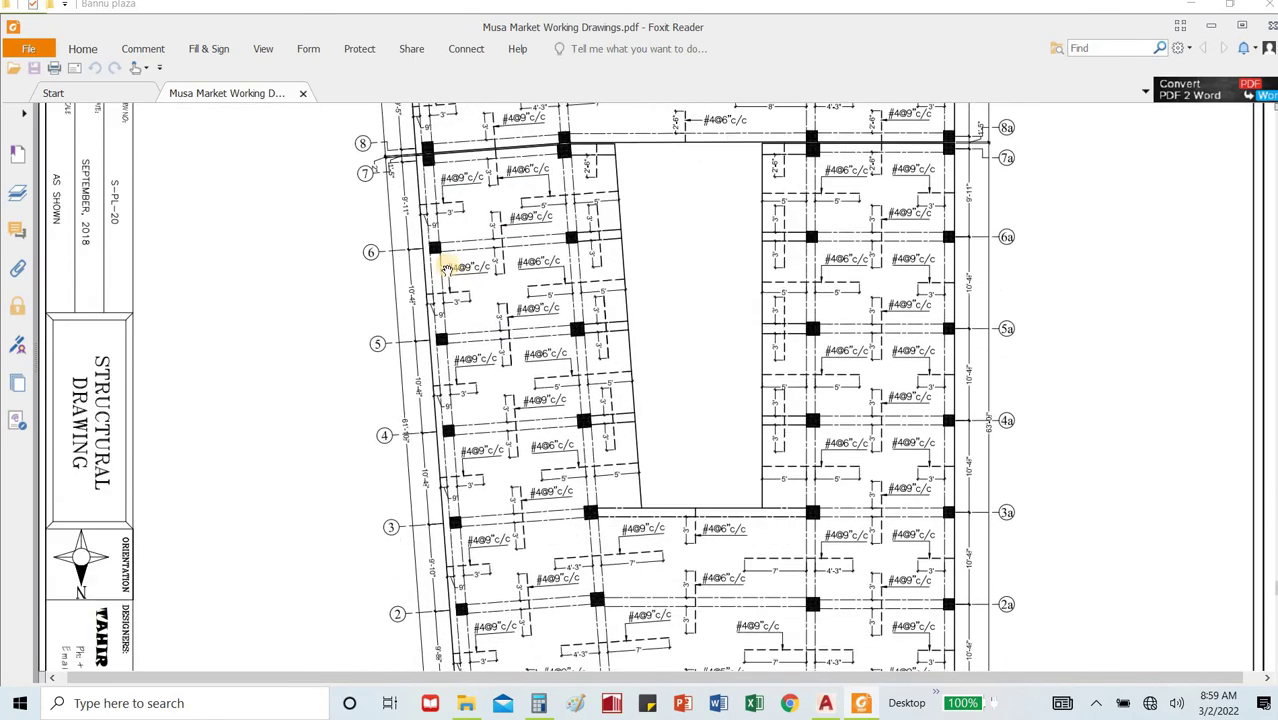
pyautogui.scroll(-10, 447, 270)
pyautogui.scroll(-15, 447, 270)
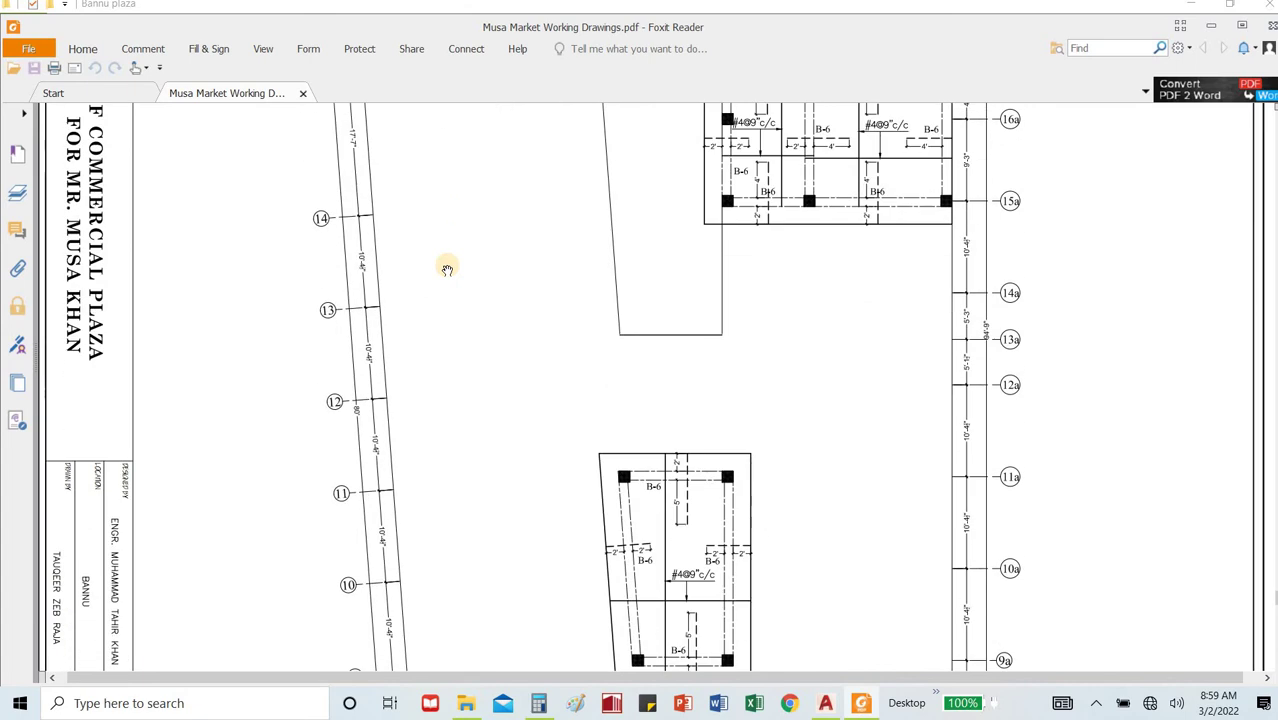
pyautogui.scroll(-15, 447, 270)
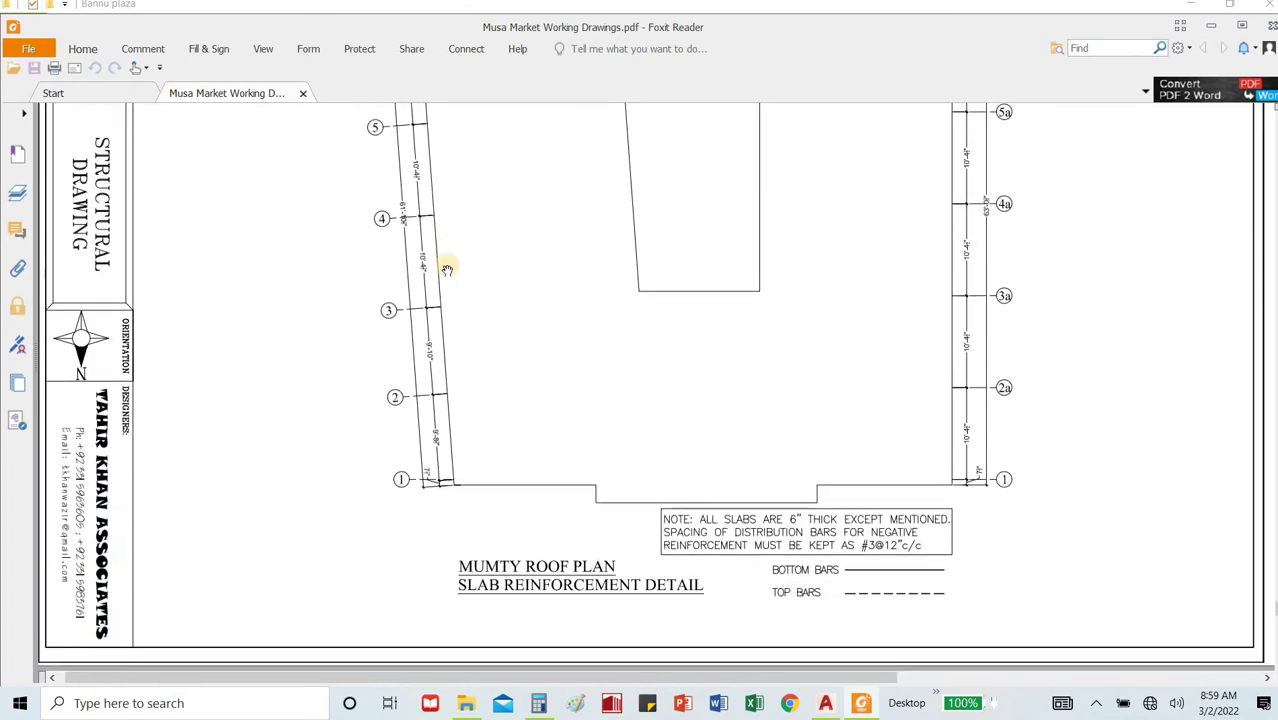
# Find the typical elevation of beam B-6 and reduce the magnification to show its sections 11-11 and 12-12 alongside.
pyautogui.scroll(8, 447, 270)
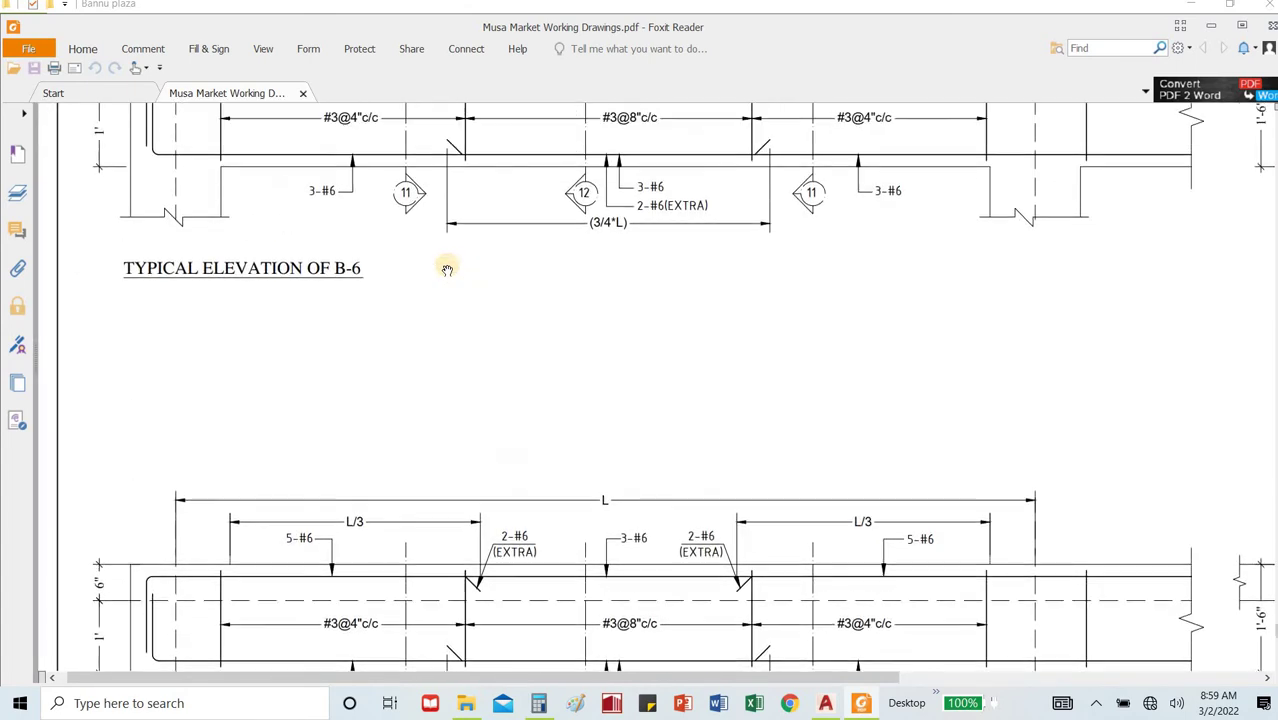
pyautogui.rightClick(447, 268)
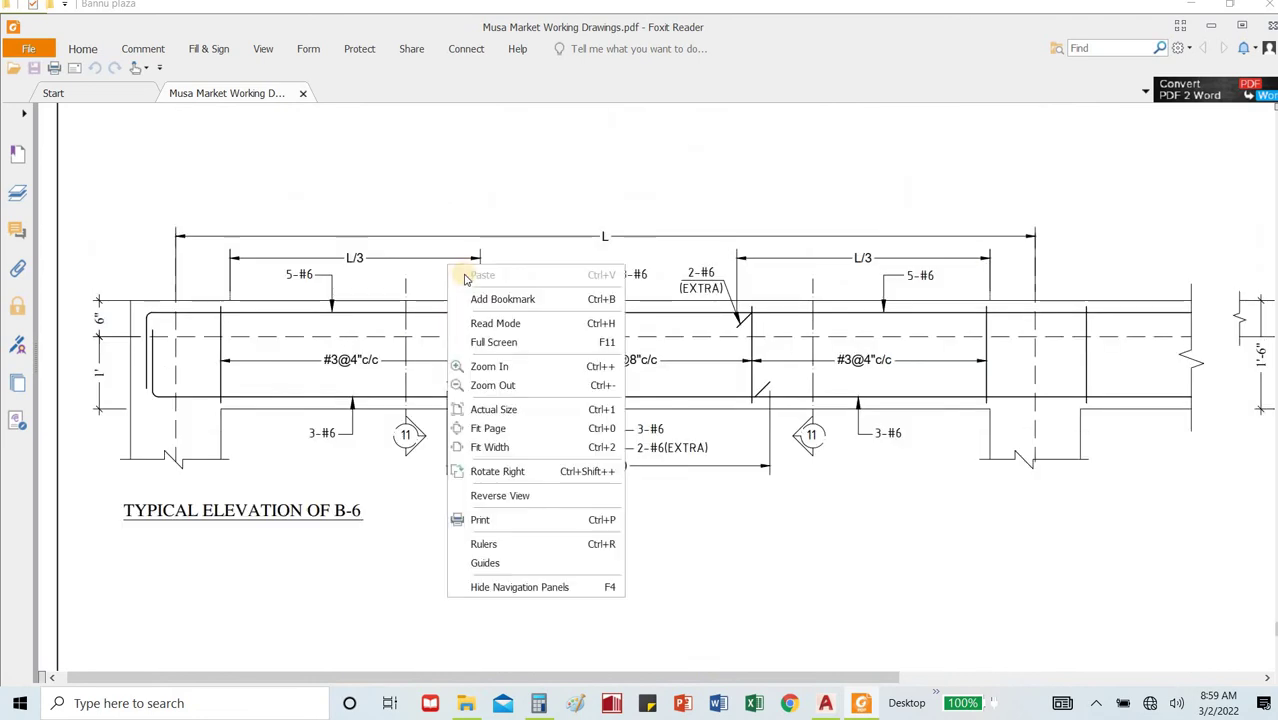
pyautogui.click(497, 384)
pyautogui.rightClick(474, 344)
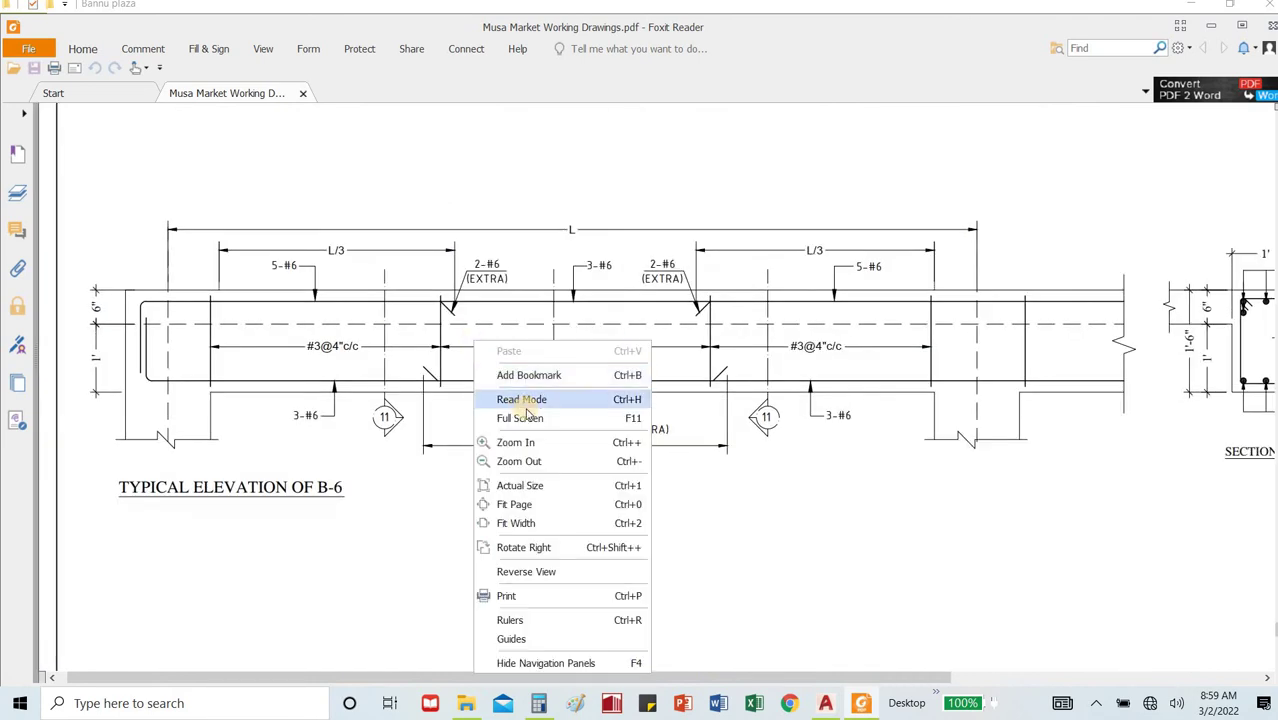
pyautogui.click(537, 460)
pyautogui.rightClick(528, 411)
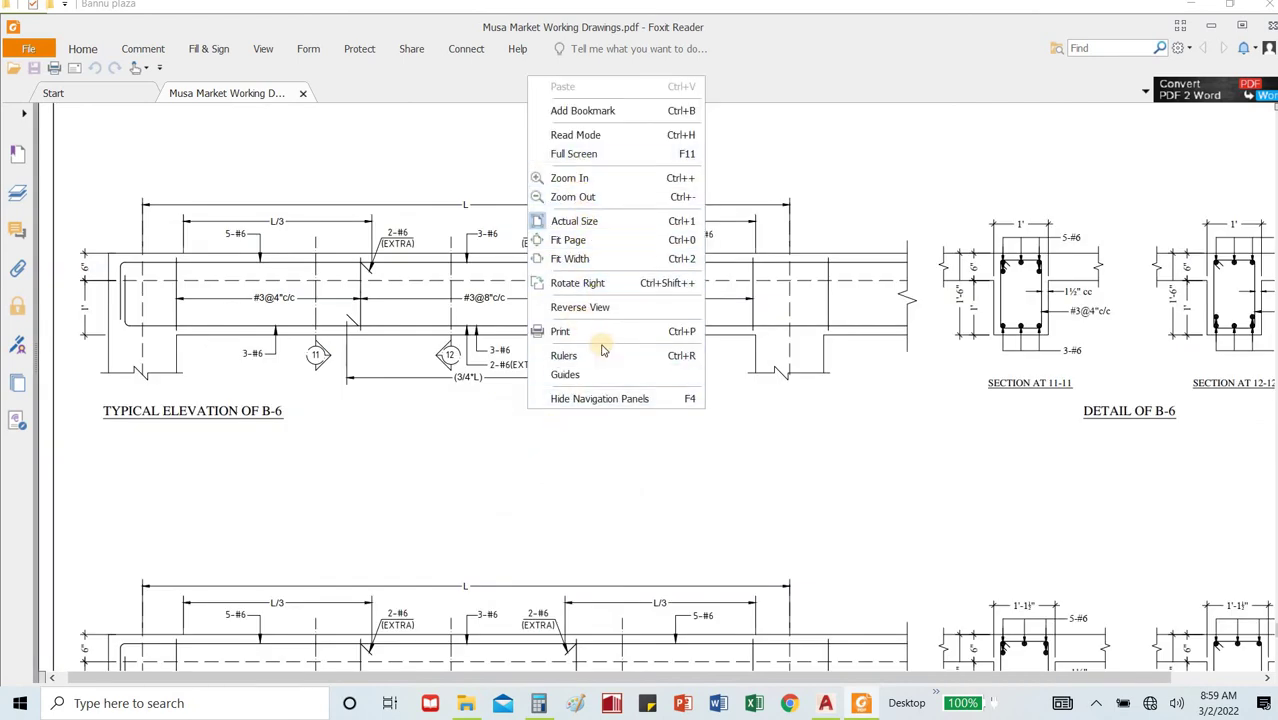
pyautogui.click(578, 196)
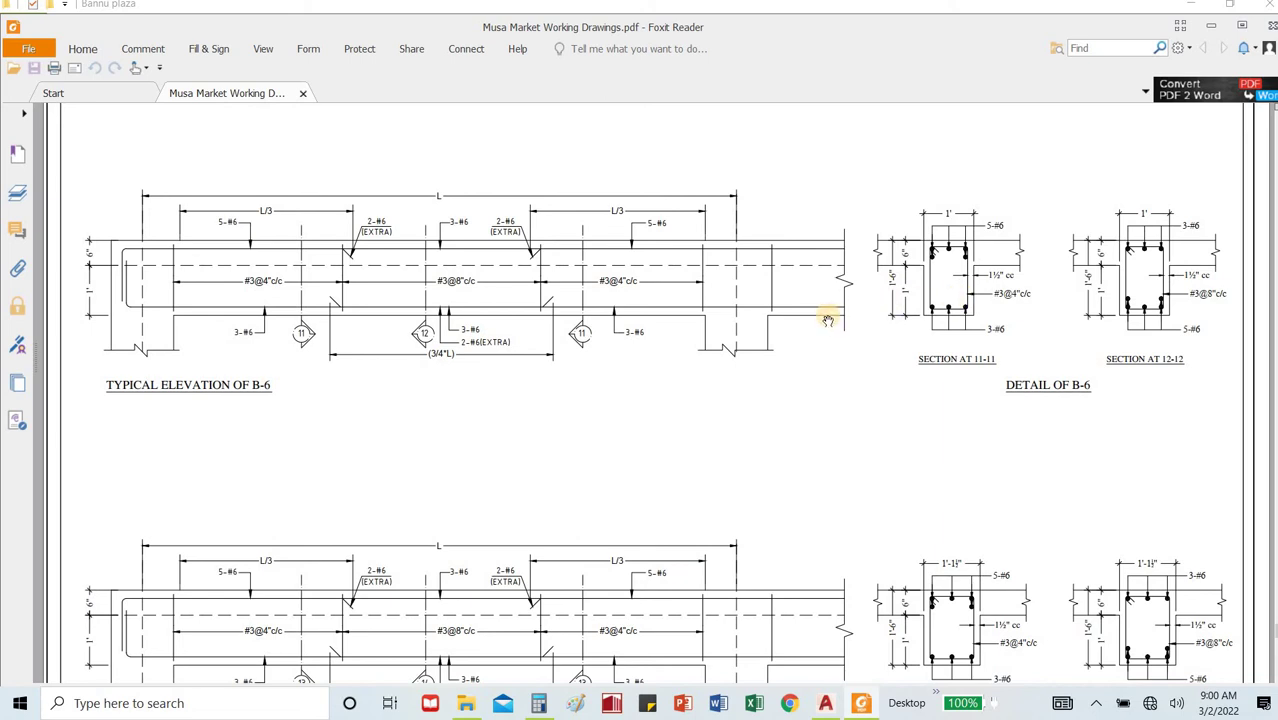
# Switch to the AutoCAD floor plan and draw a horizontal section line across all four bays, extending past both outer walls.
pyautogui.click(825, 703)
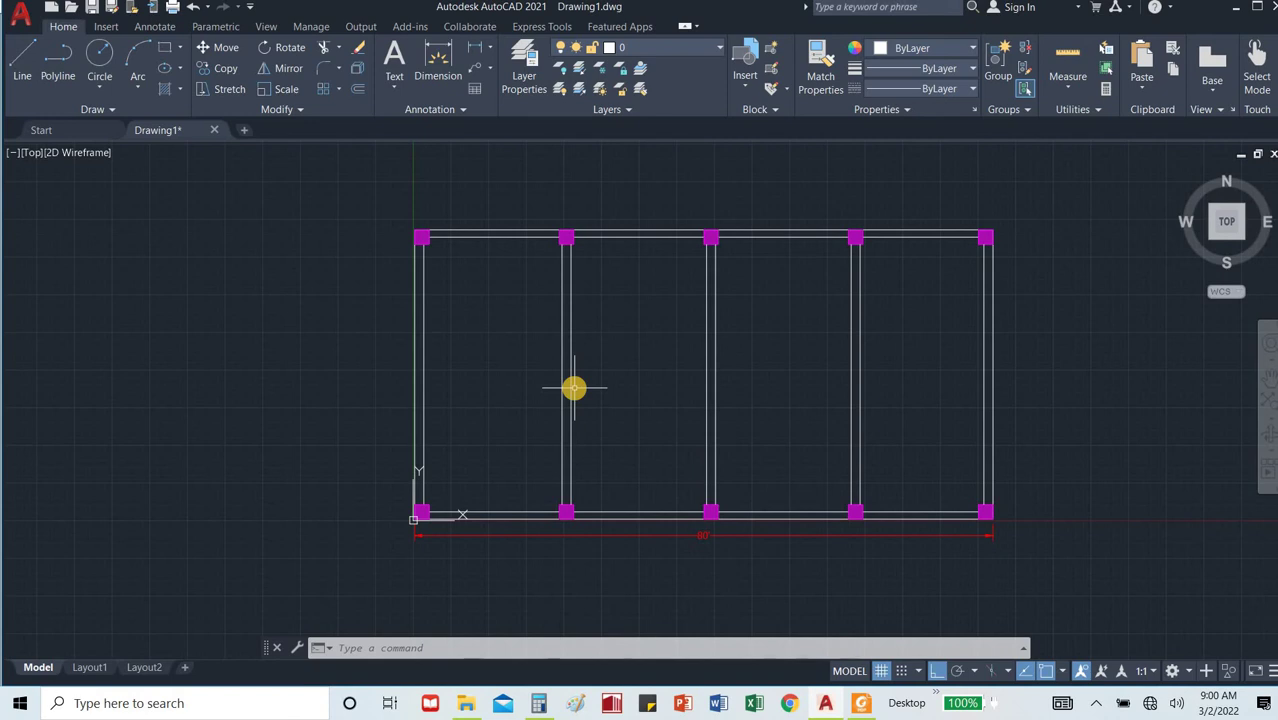
pyautogui.write('l')
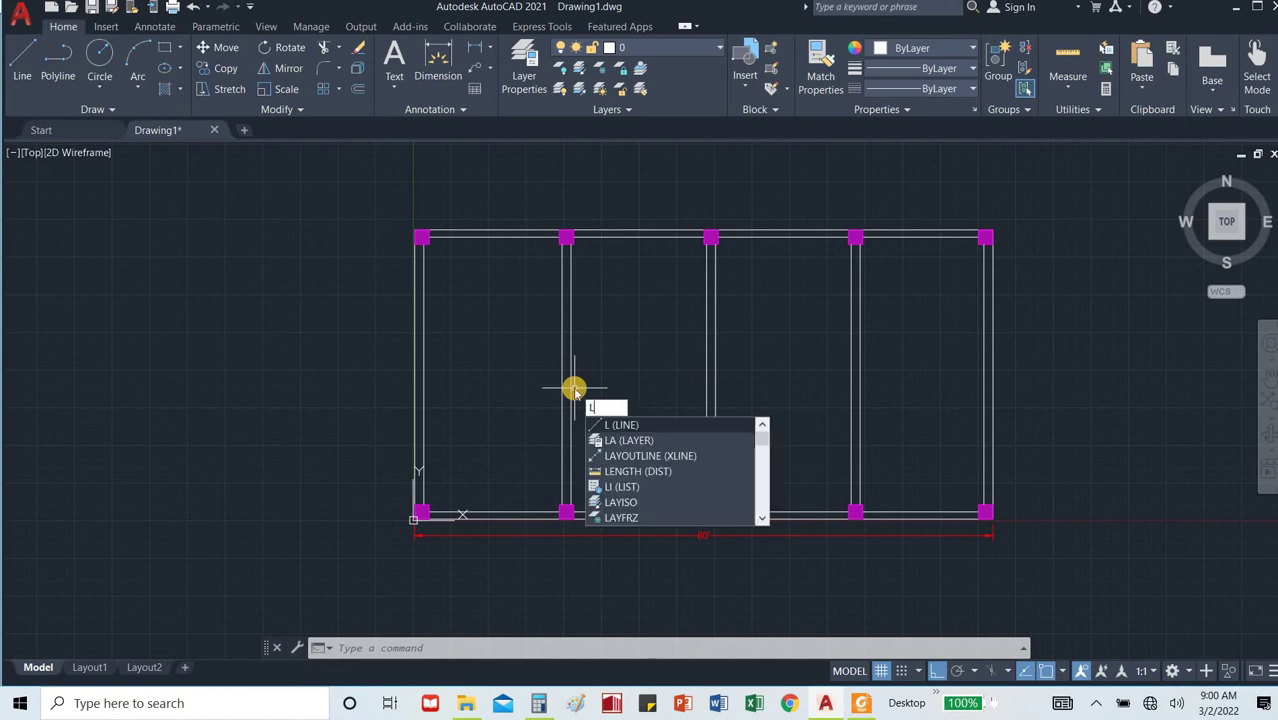
pyautogui.press('Return')
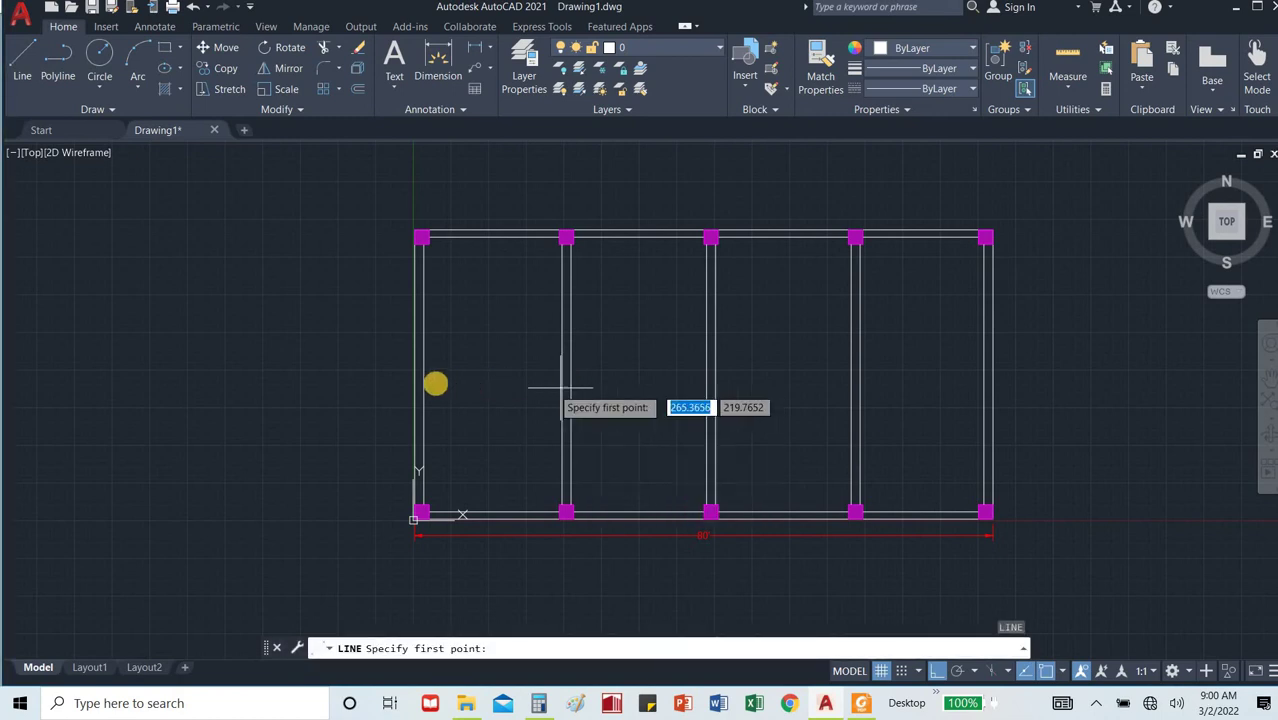
pyautogui.click(363, 380)
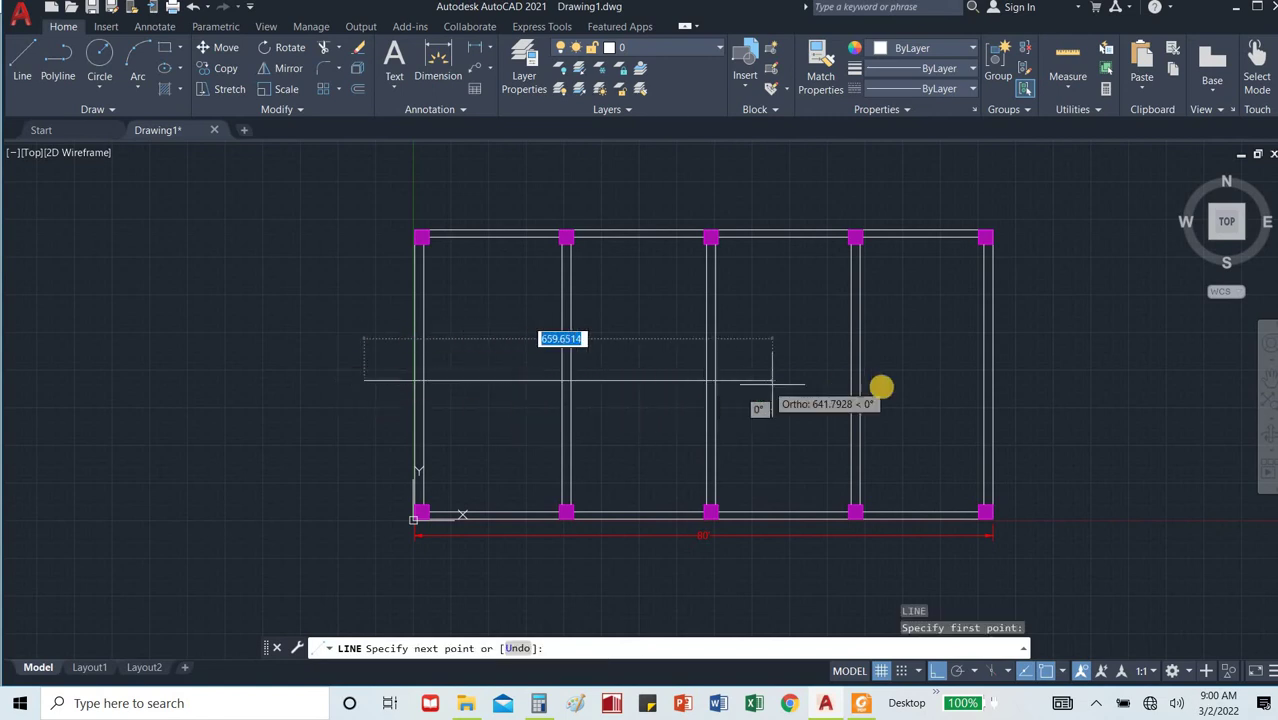
pyautogui.click(1039, 380)
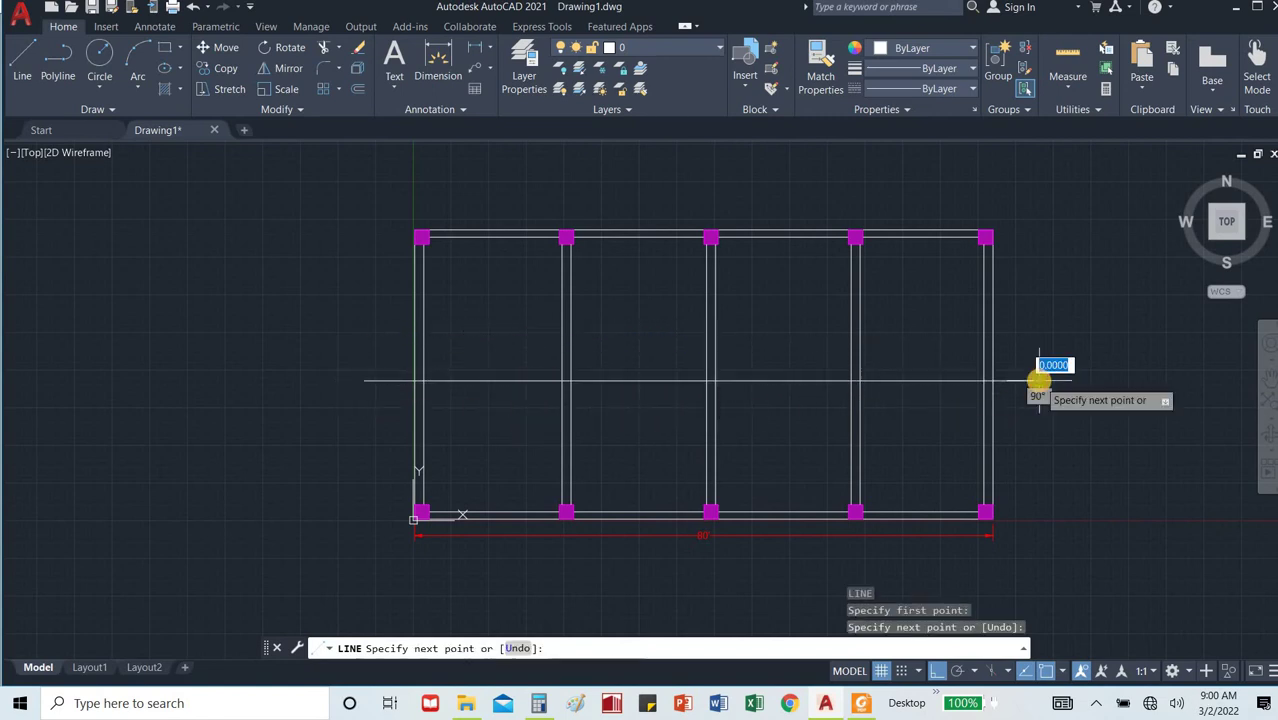
pyautogui.press('Escape')
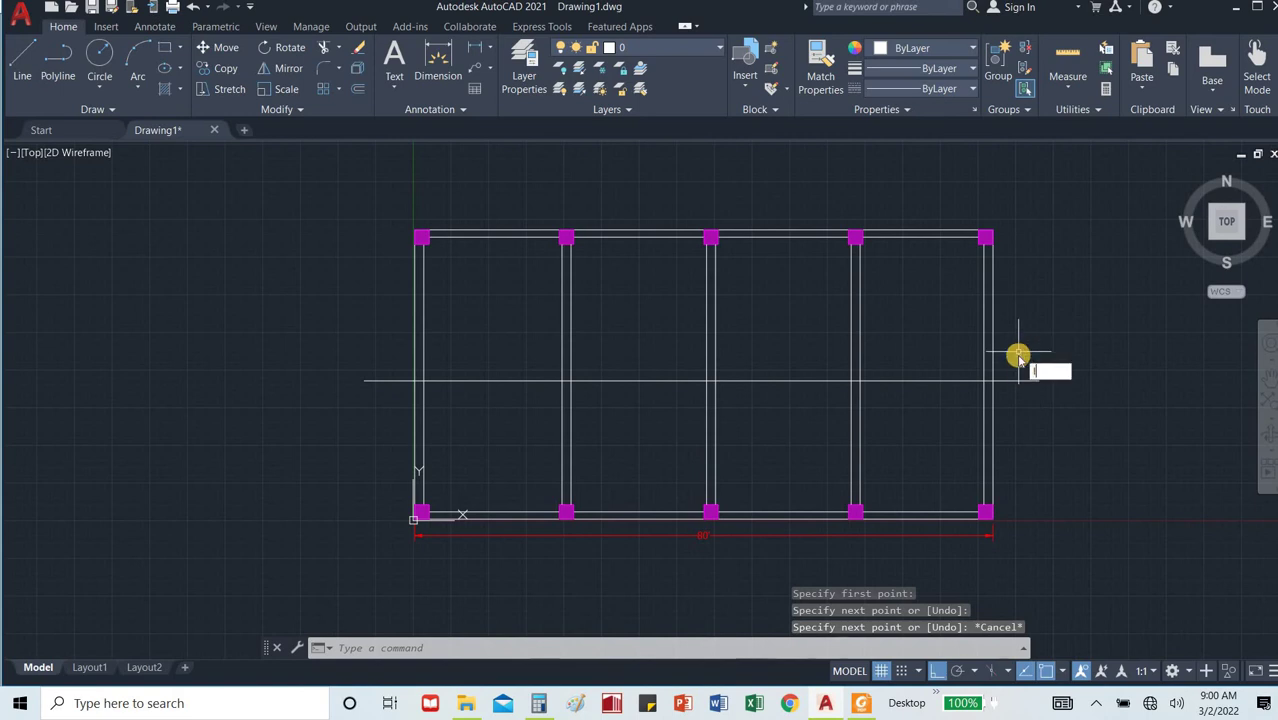
# Draw a short vertical line upward from each end of the horizontal section line.
pyautogui.press('Return')
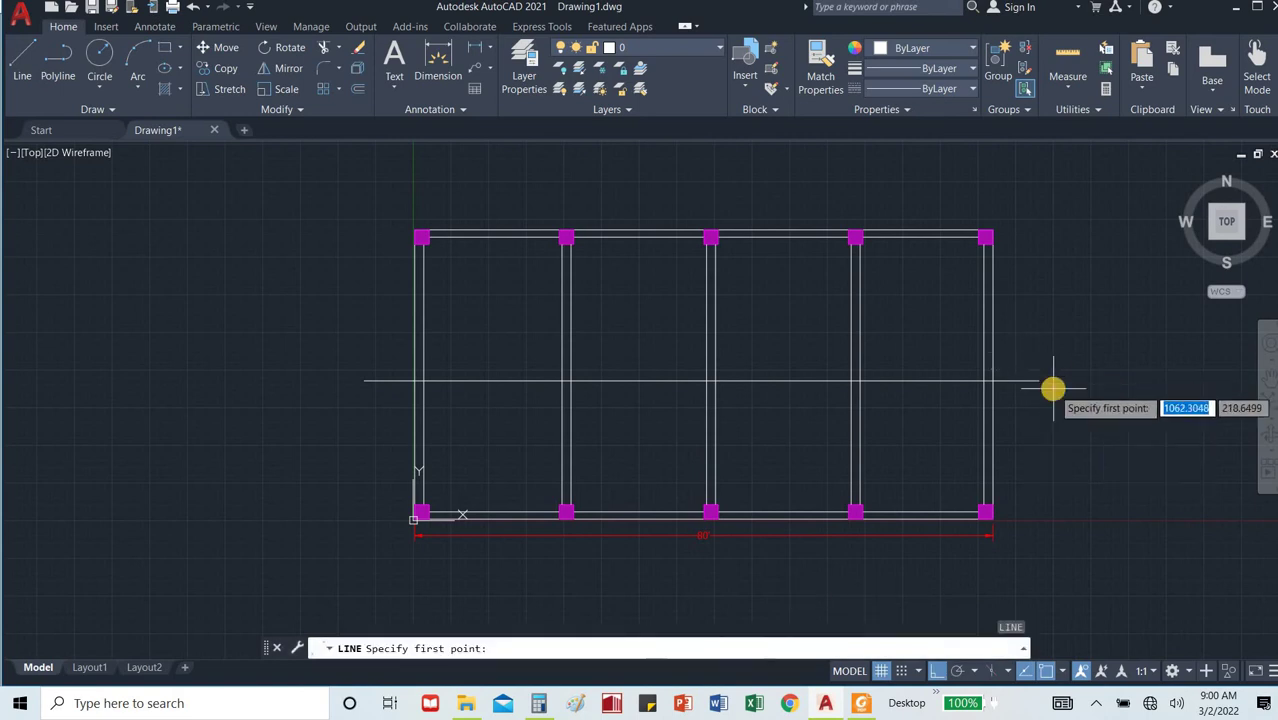
pyautogui.click(1039, 380)
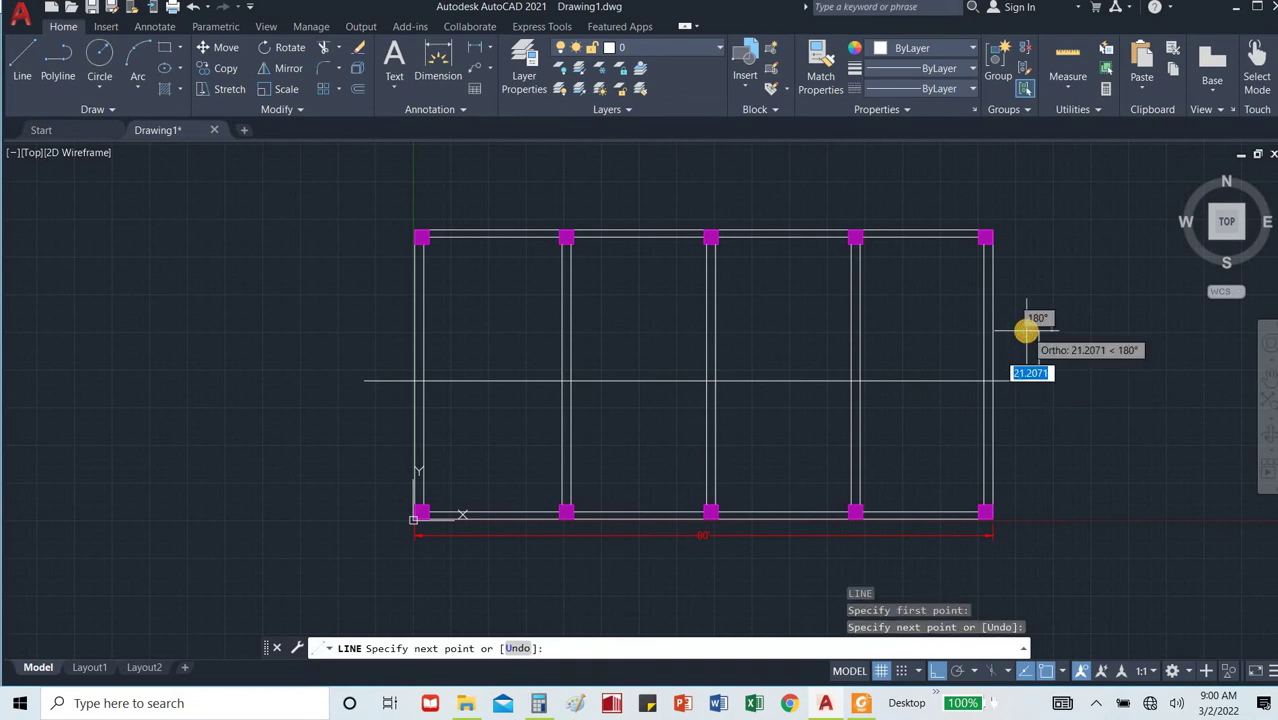
pyautogui.press('Escape')
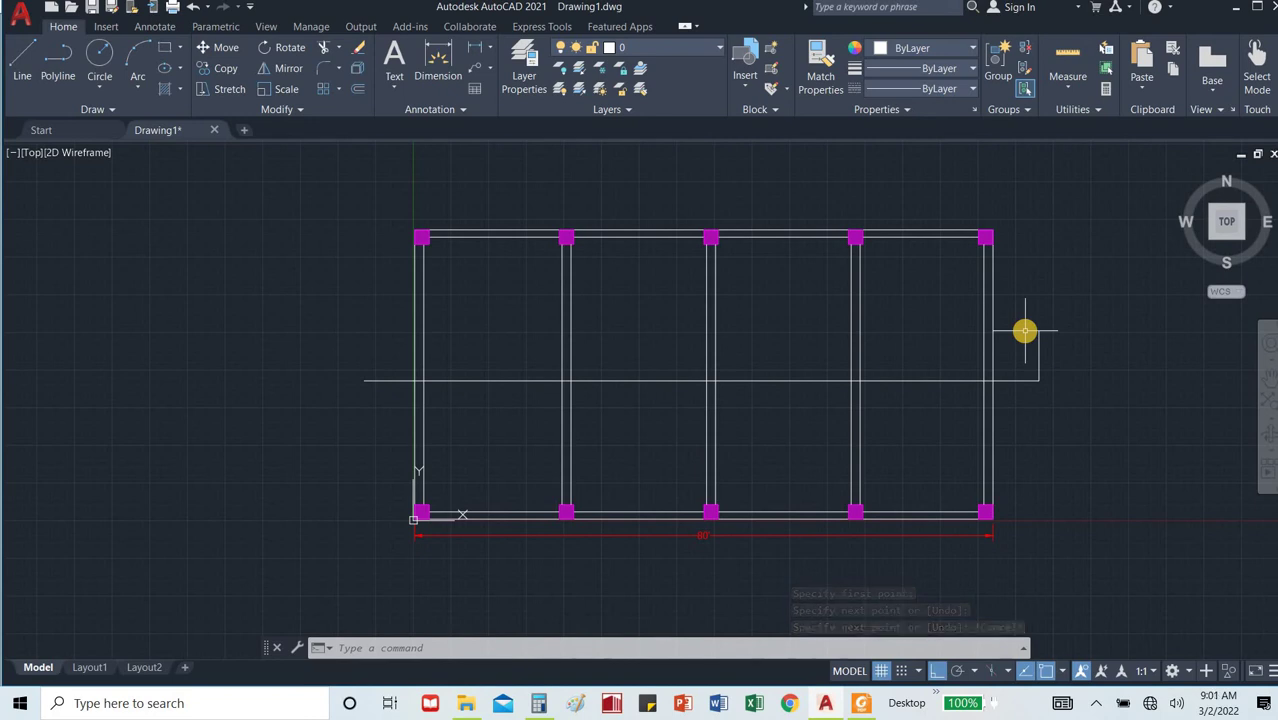
pyautogui.press('Escape')
pyautogui.write('l')
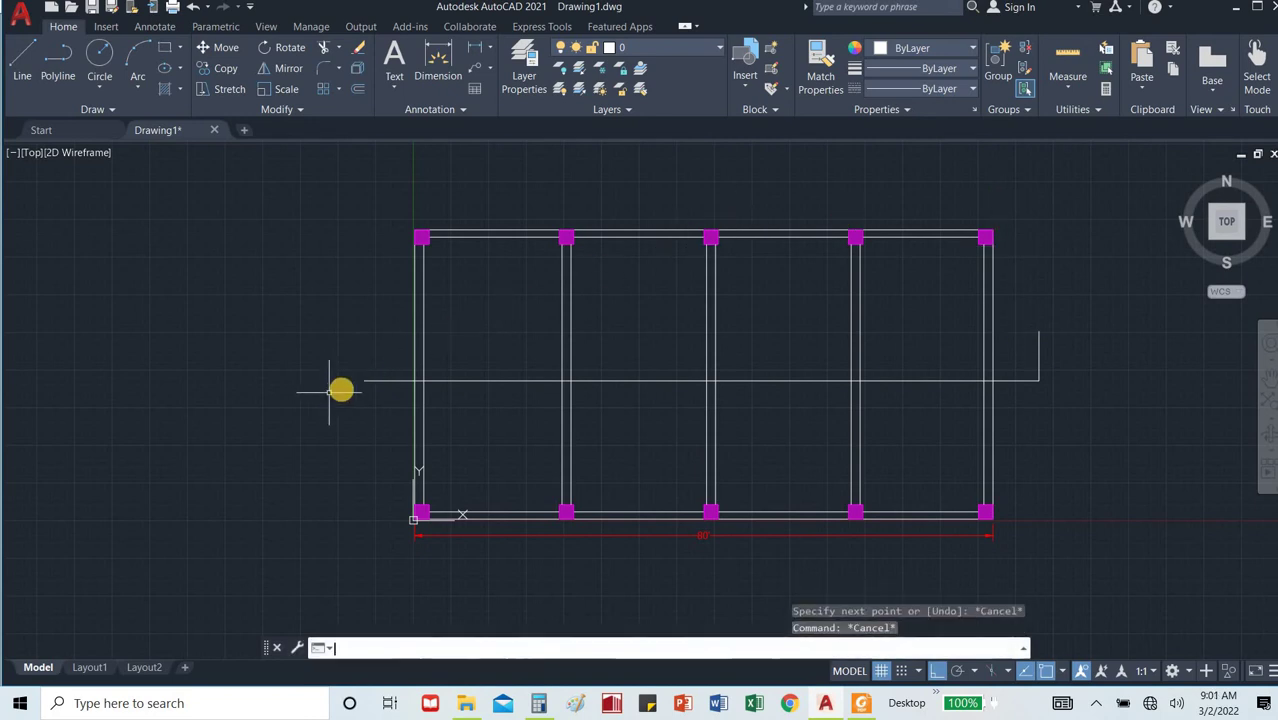
pyautogui.press('Return')
pyautogui.click(363, 380)
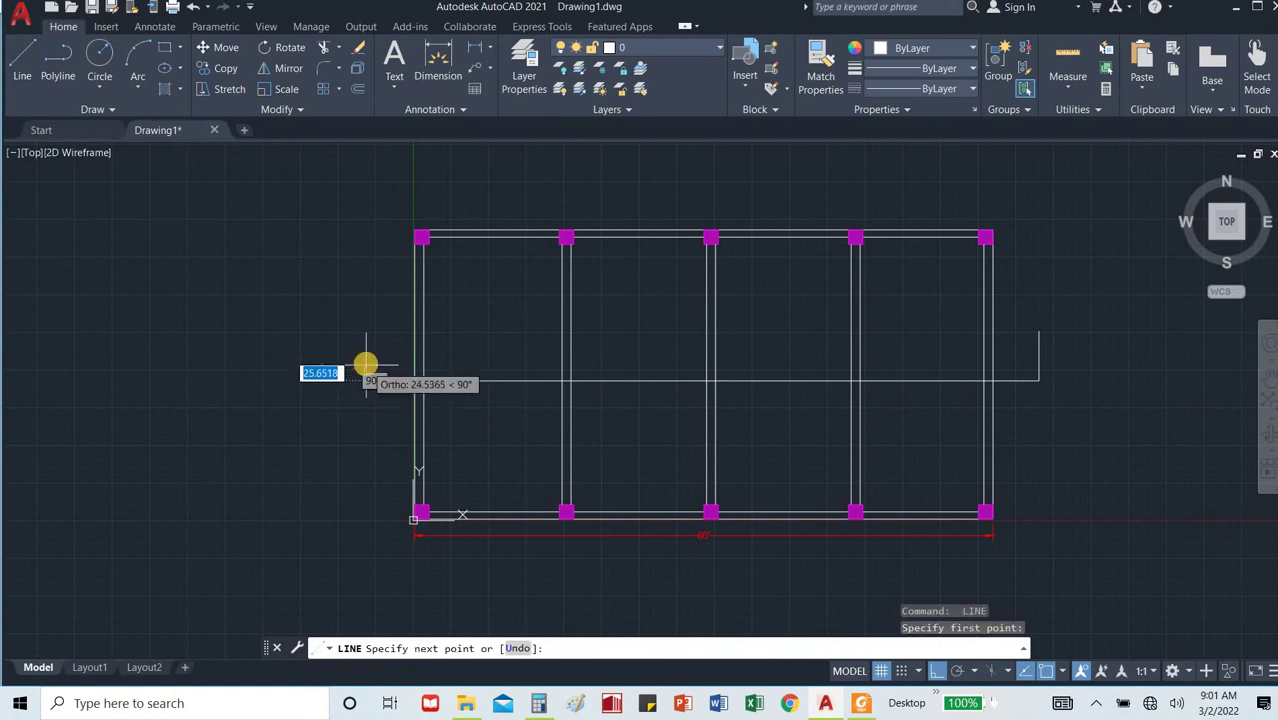
pyautogui.press('Escape')
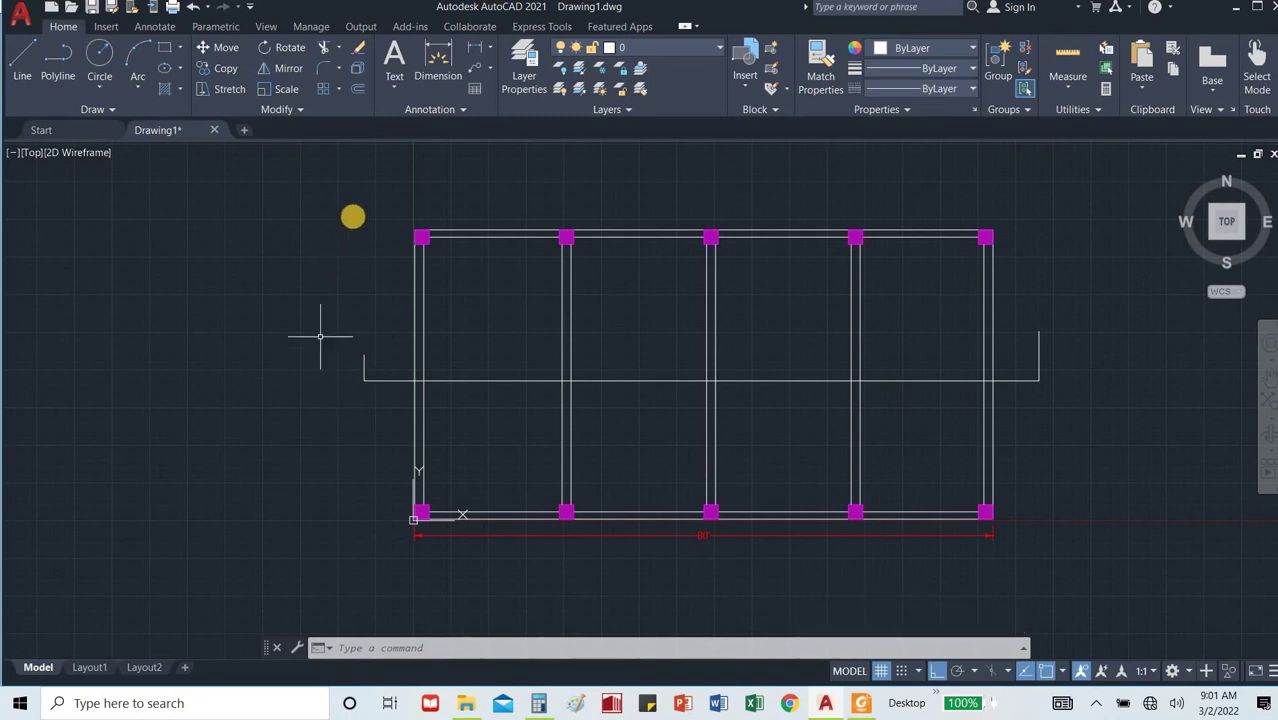
# With Ortho off, draw a short line slanting down and outward from the top of the section line's left vertical end.
pyautogui.scroll(6, 325, 363)
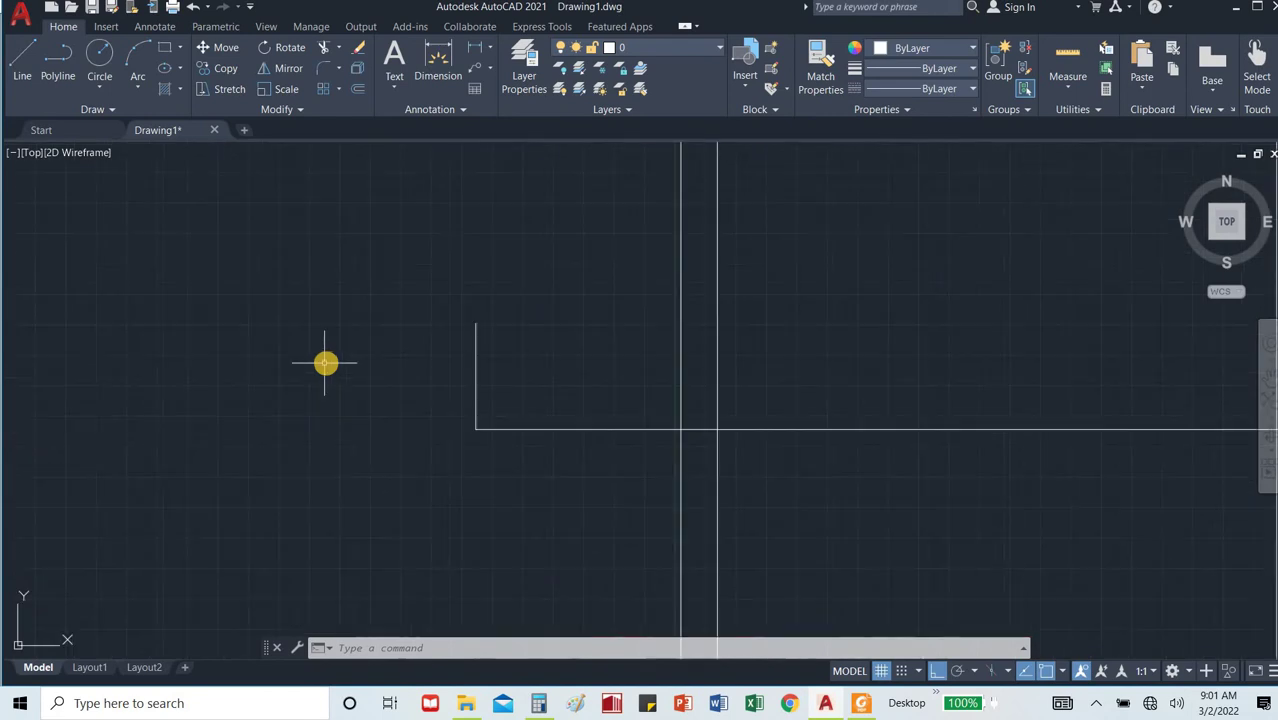
pyautogui.write('l')
pyautogui.press('Return')
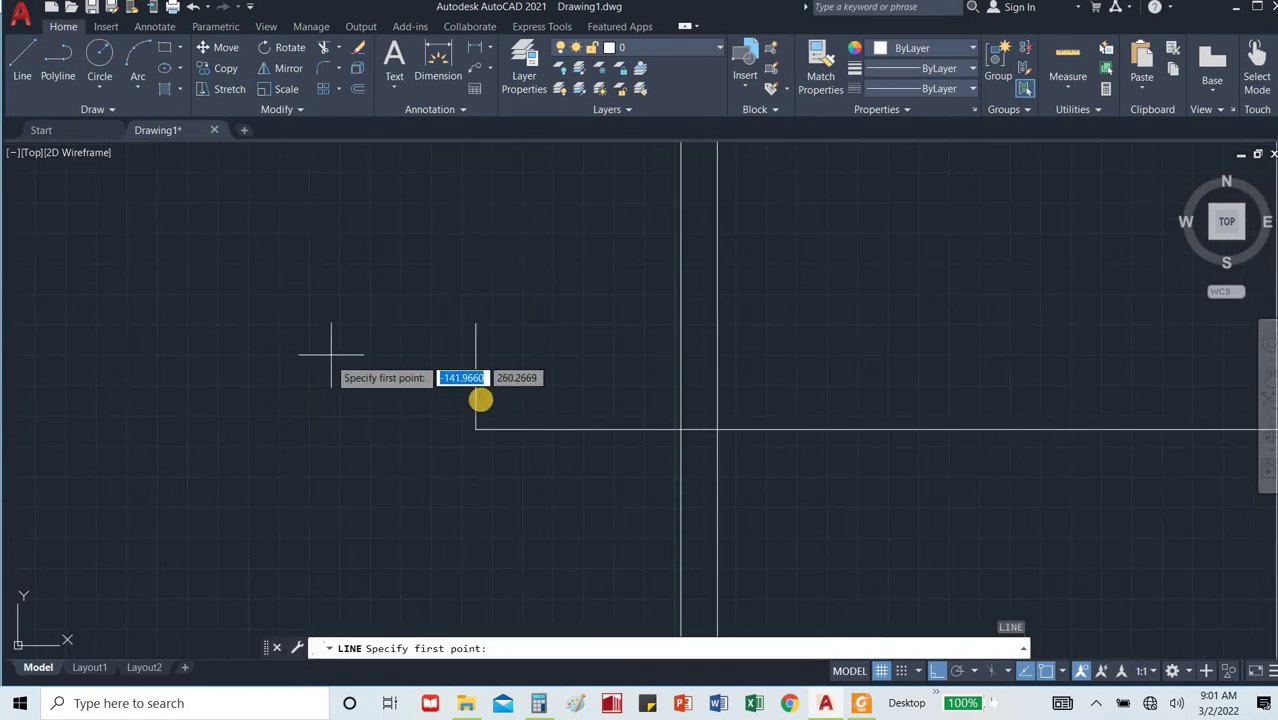
pyautogui.click(475, 323)
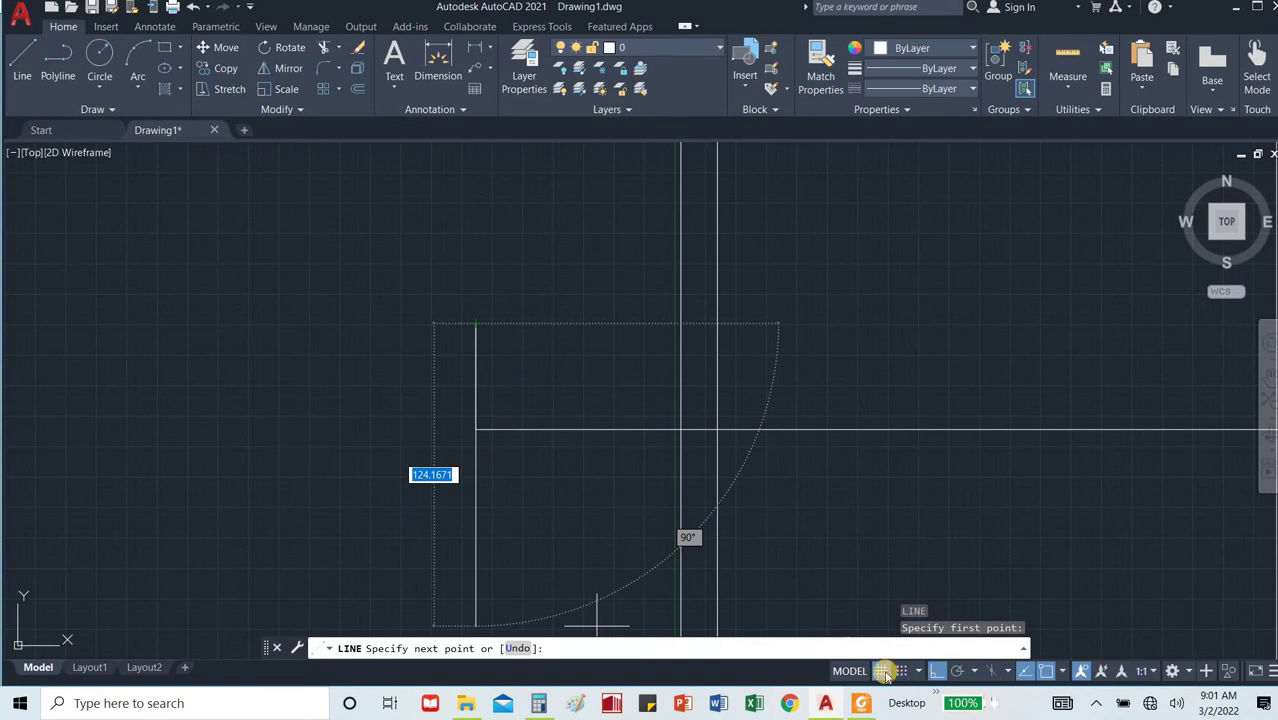
pyautogui.click(937, 670)
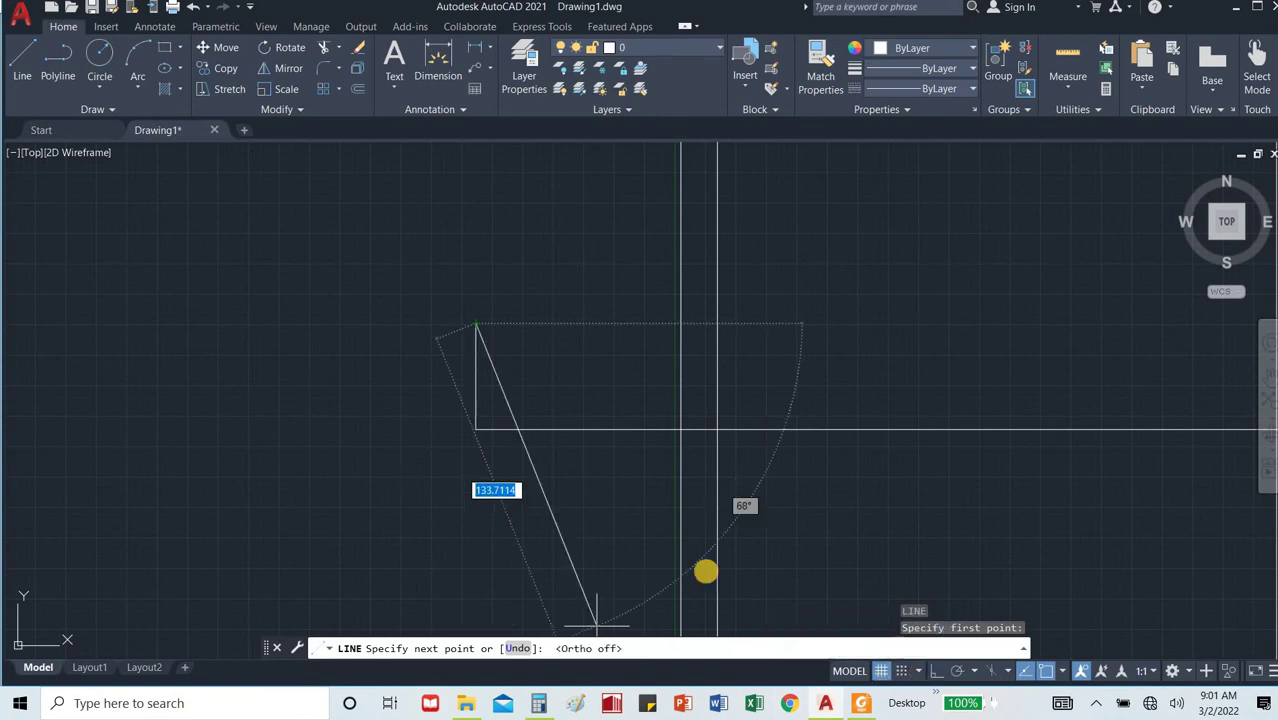
pyautogui.click(440, 401)
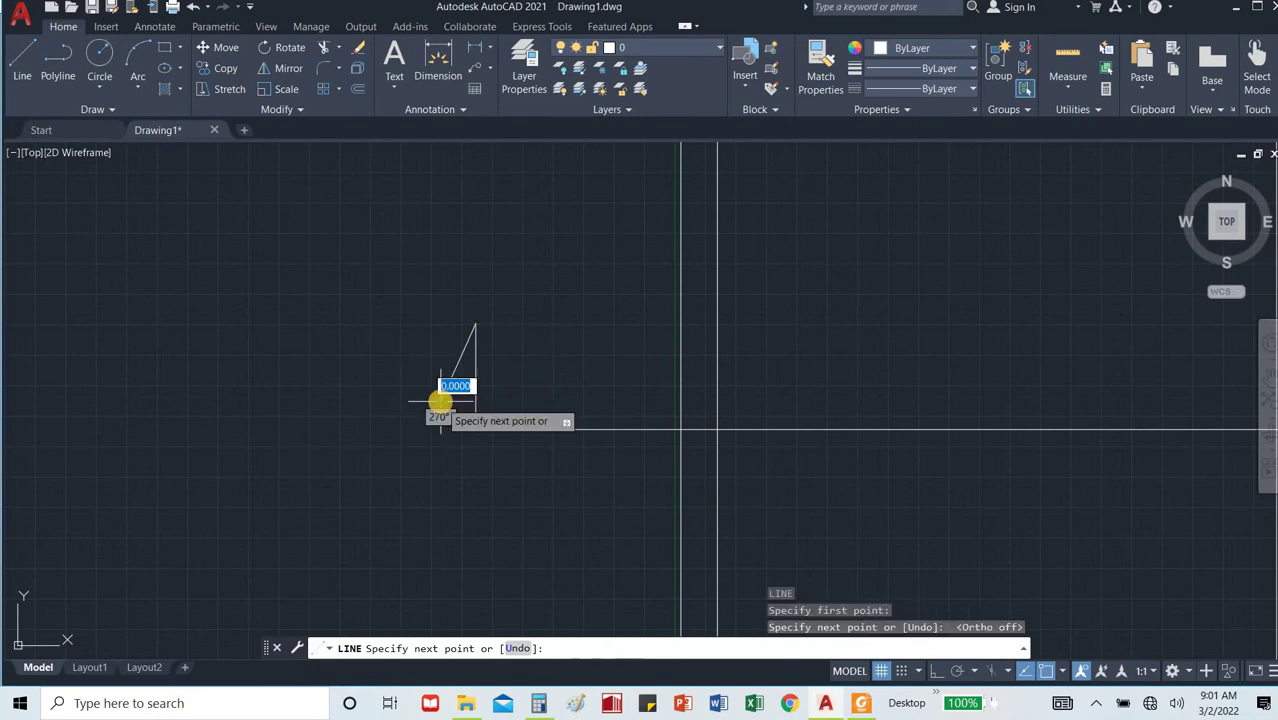
pyautogui.press('Escape')
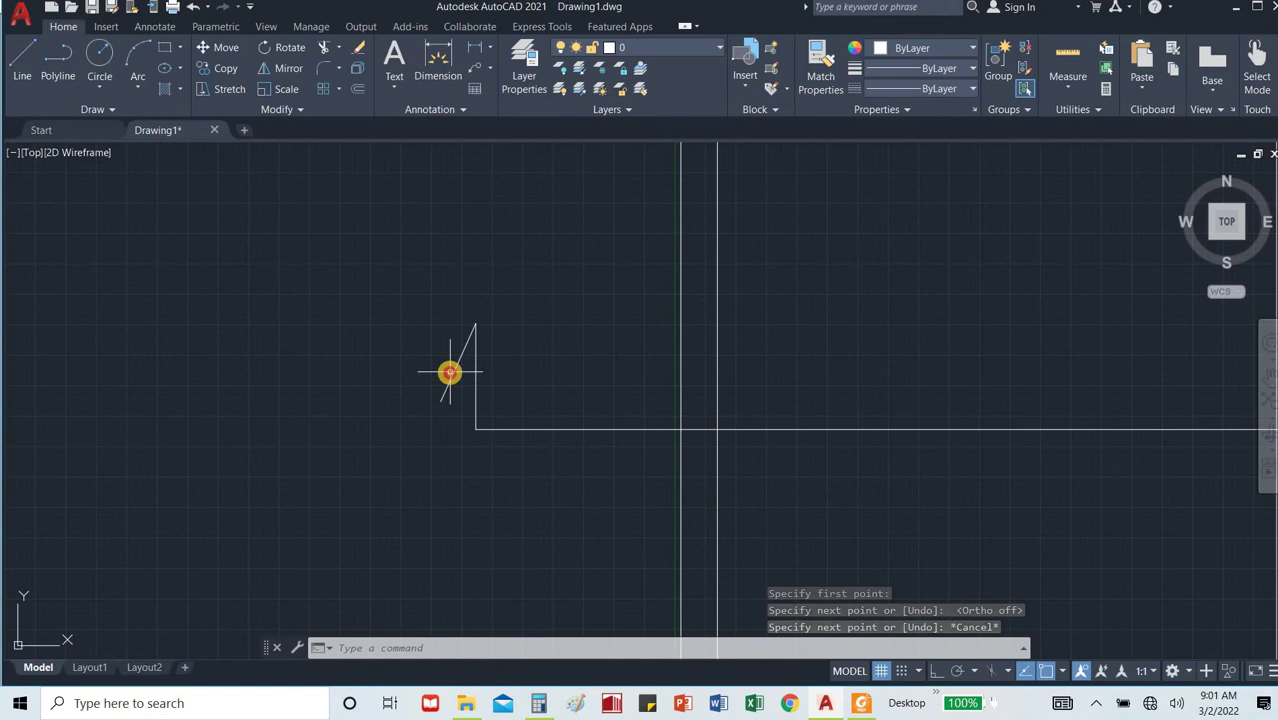
pyautogui.click(449, 373)
pyautogui.click(450, 382)
pyautogui.click(452, 385)
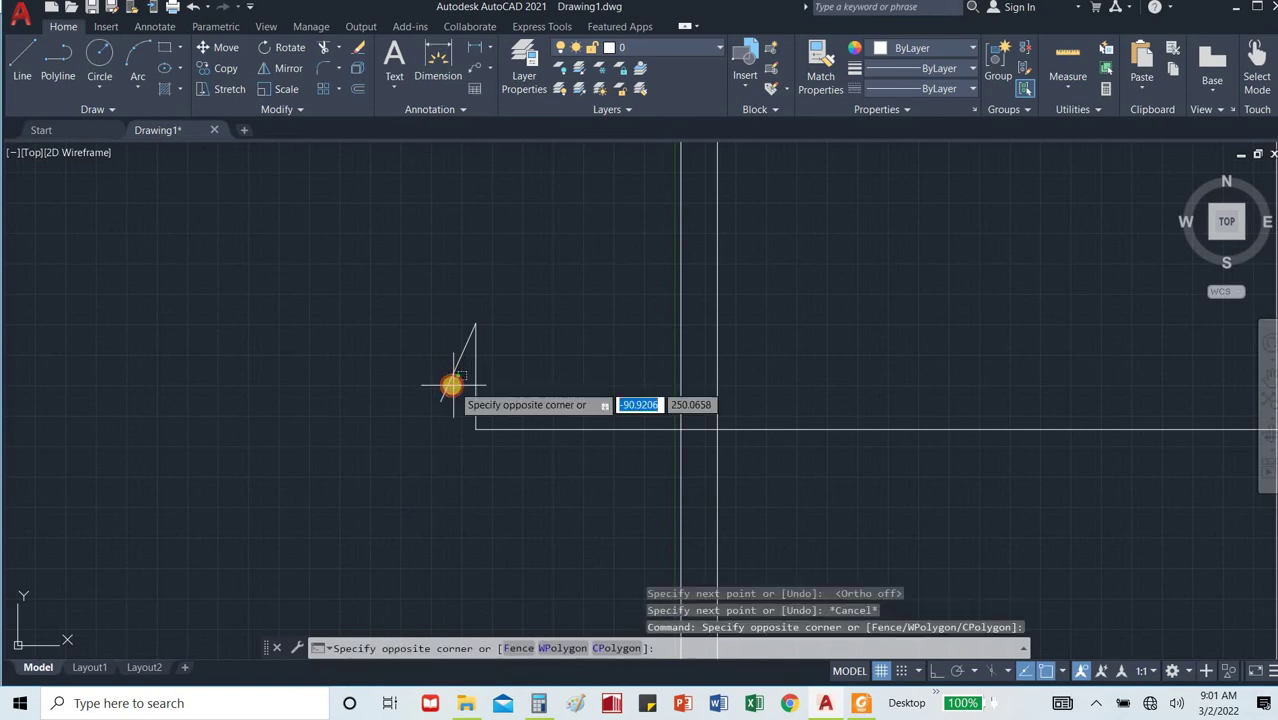
pyautogui.click(433, 386)
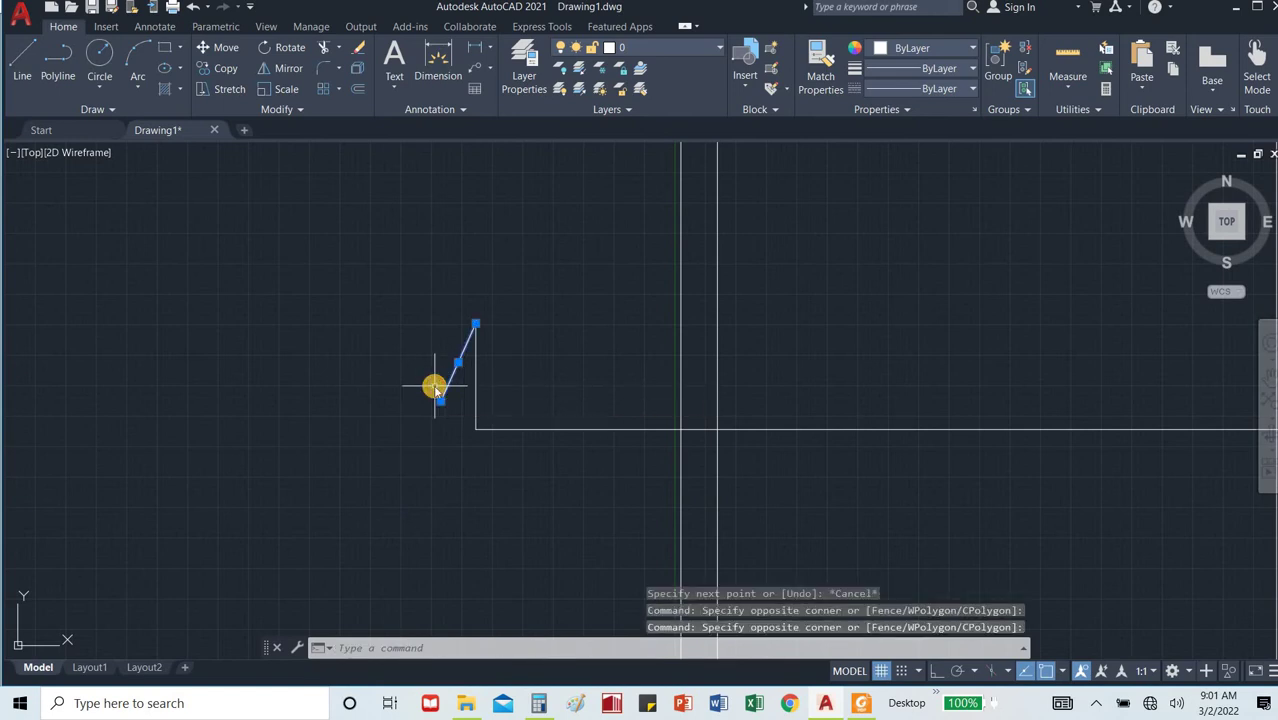
pyautogui.press('Return')
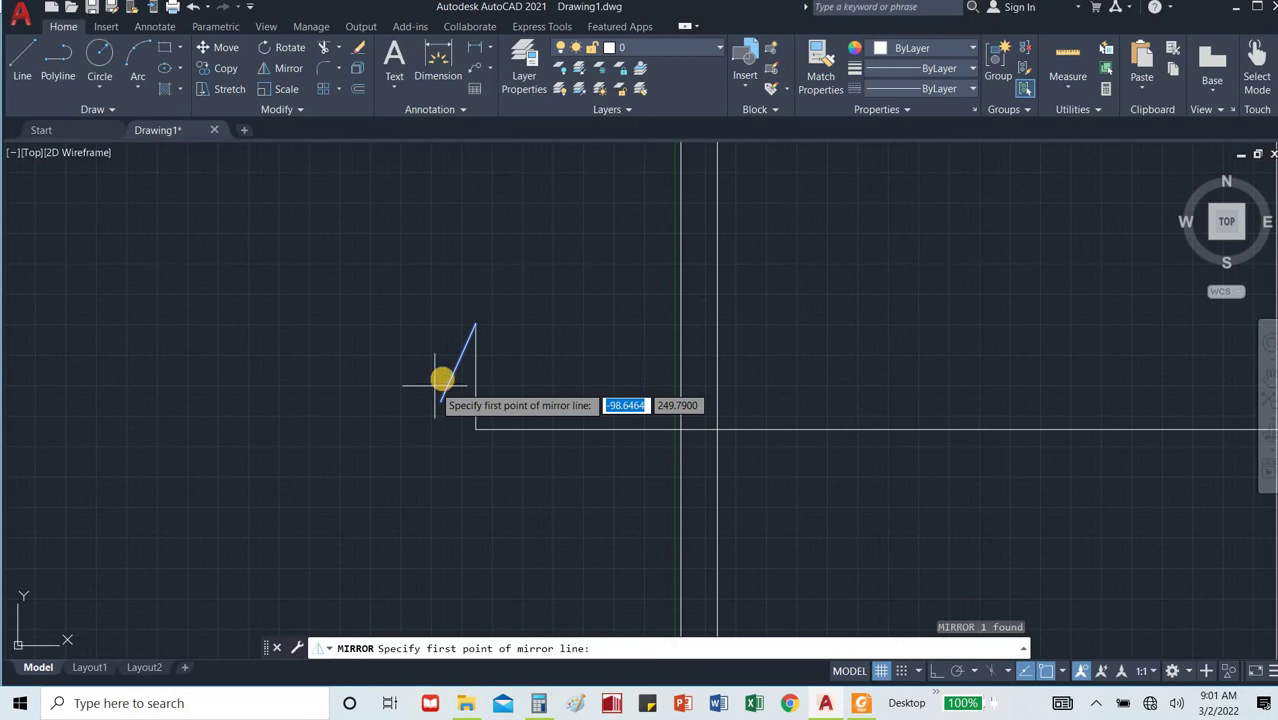
pyautogui.click(475, 326)
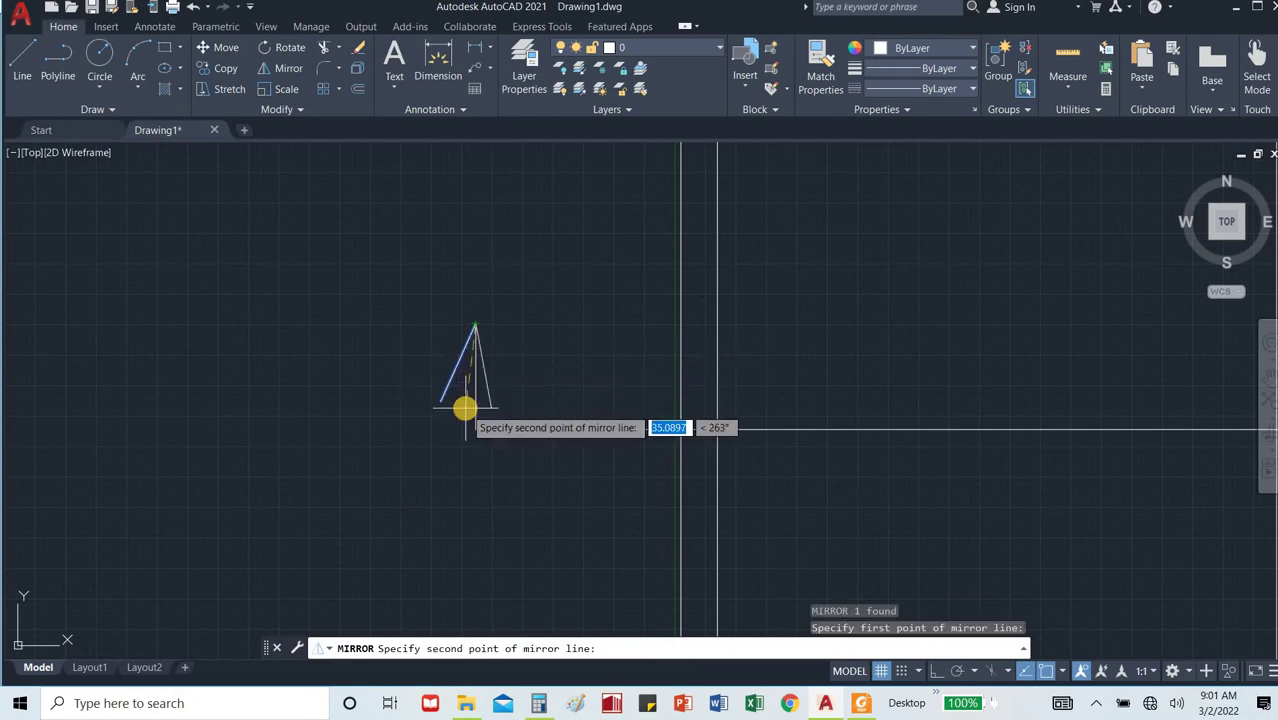
pyautogui.click(473, 430)
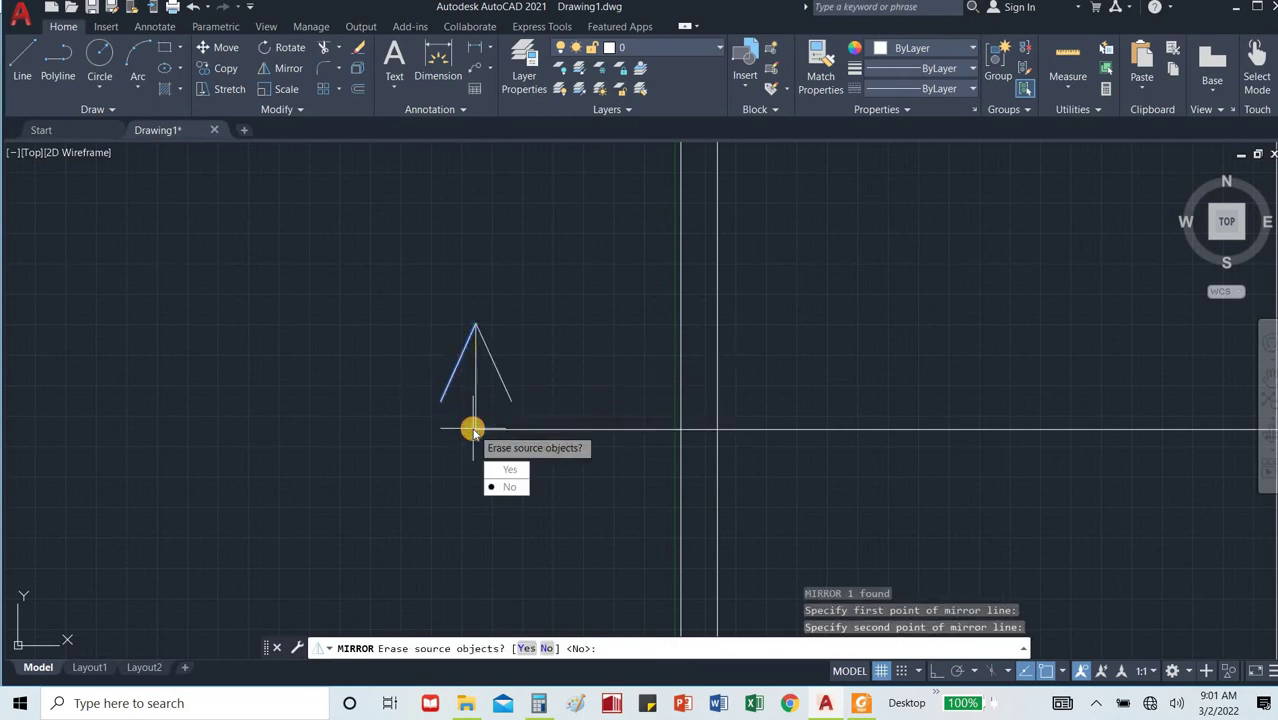
pyautogui.press('Escape')
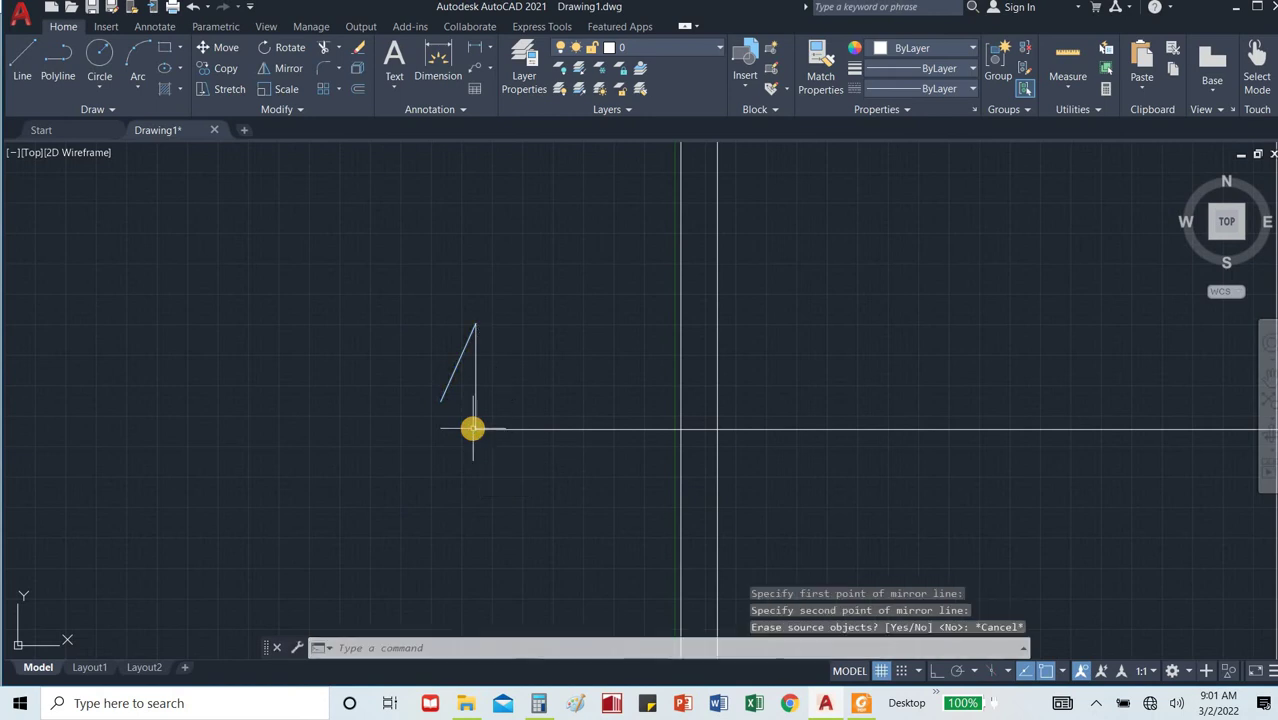
# Mirror the slanted line about the left vertical end line, keeping the original.
pyautogui.click(443, 368)
pyautogui.click(453, 417)
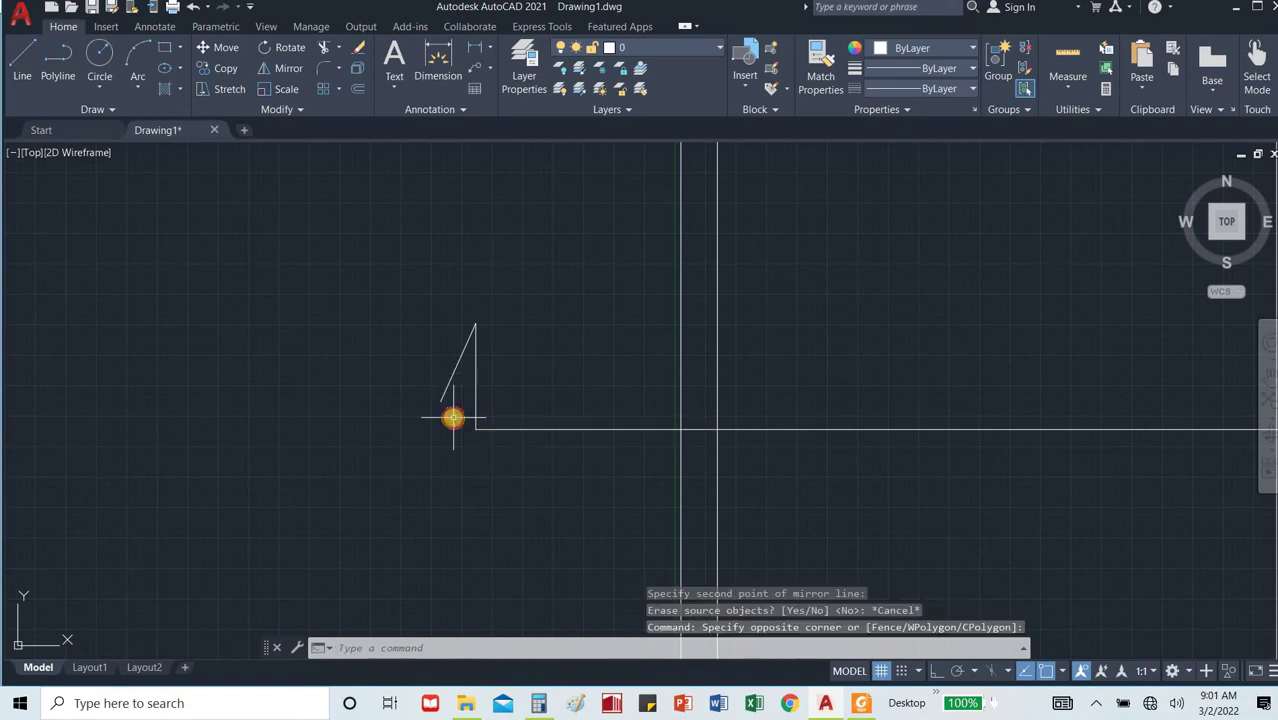
pyautogui.click(453, 380)
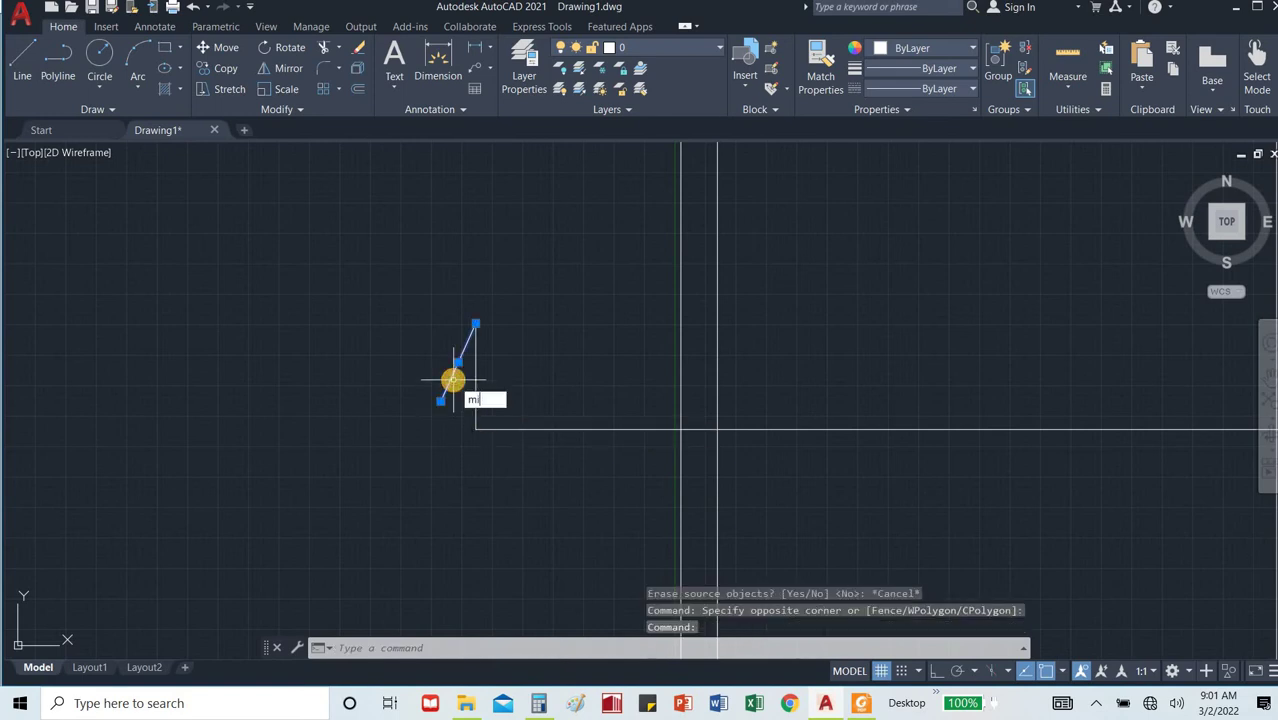
pyautogui.press('Return')
pyautogui.click(475, 326)
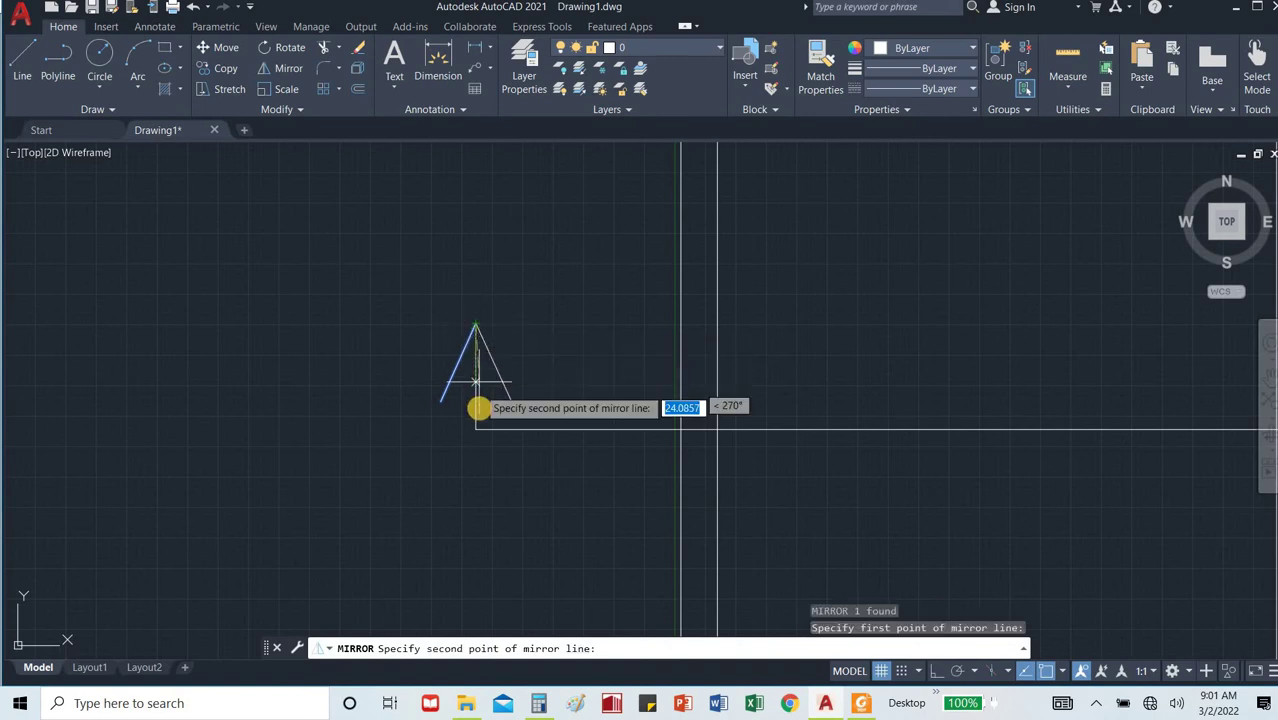
pyautogui.click(478, 430)
pyautogui.press('Return')
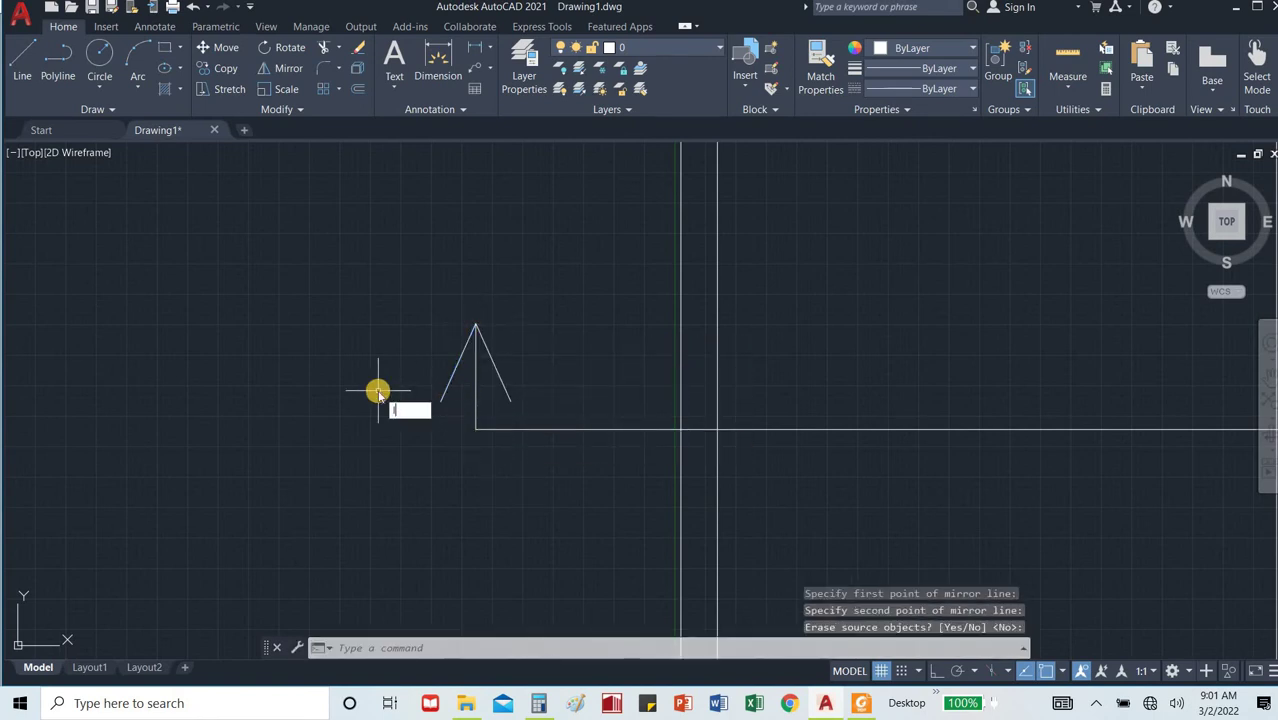
# Close the arrowhead with a base line joining the lower ends of the two slanted lines.
pyautogui.press('Return')
pyautogui.click(441, 401)
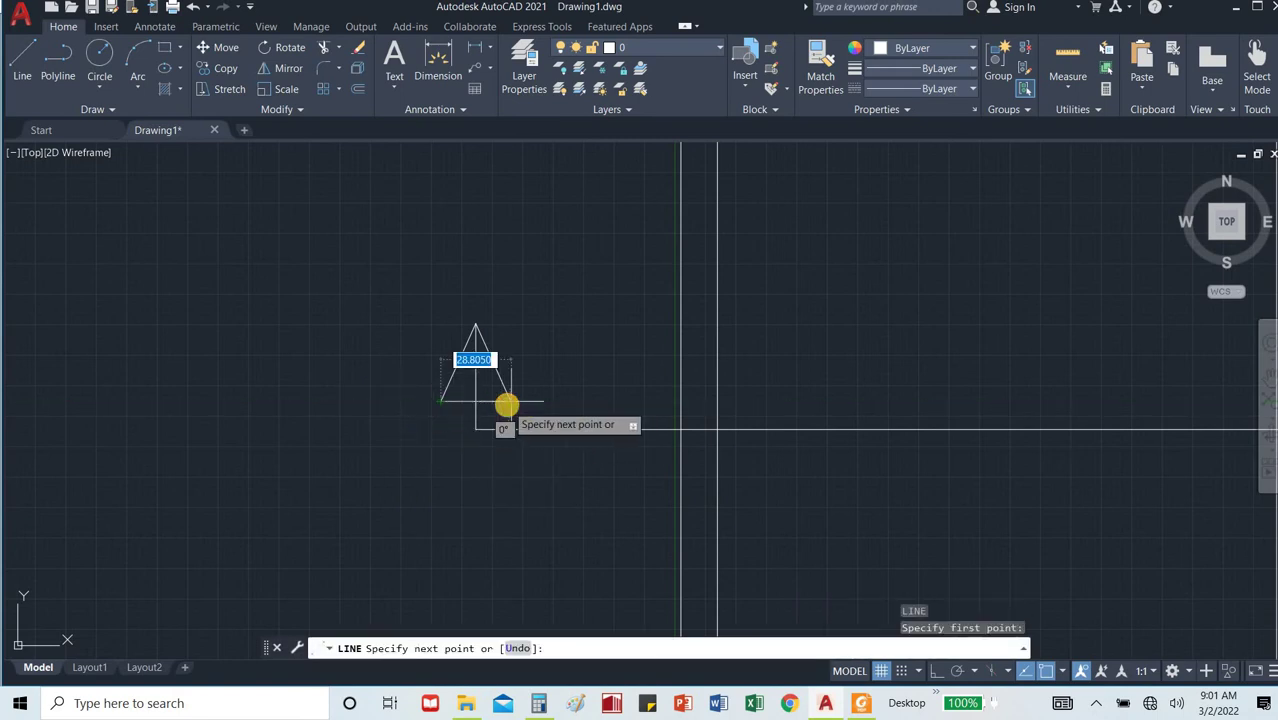
pyautogui.click(509, 402)
pyautogui.press('Escape')
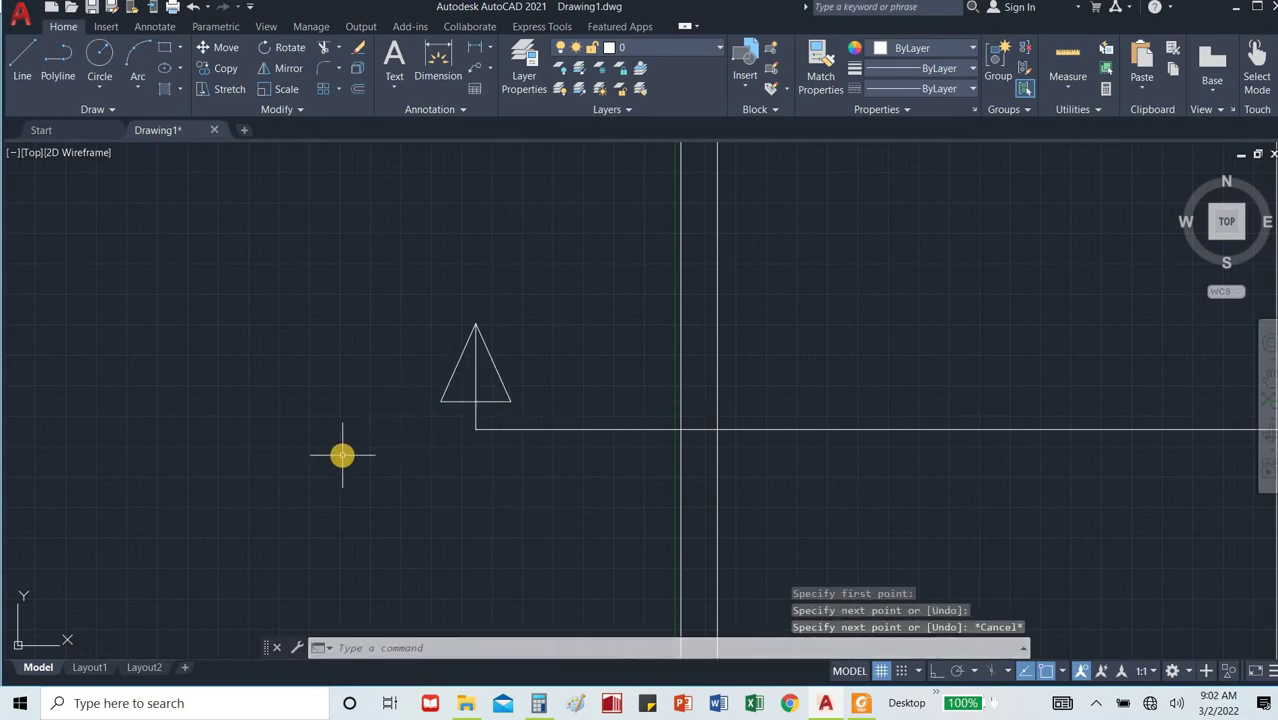
# Trim away the part of the vertical line inside the triangular arrowhead.
pyautogui.scroll(-4, 342, 455)
pyautogui.scroll(-3, 342, 455)
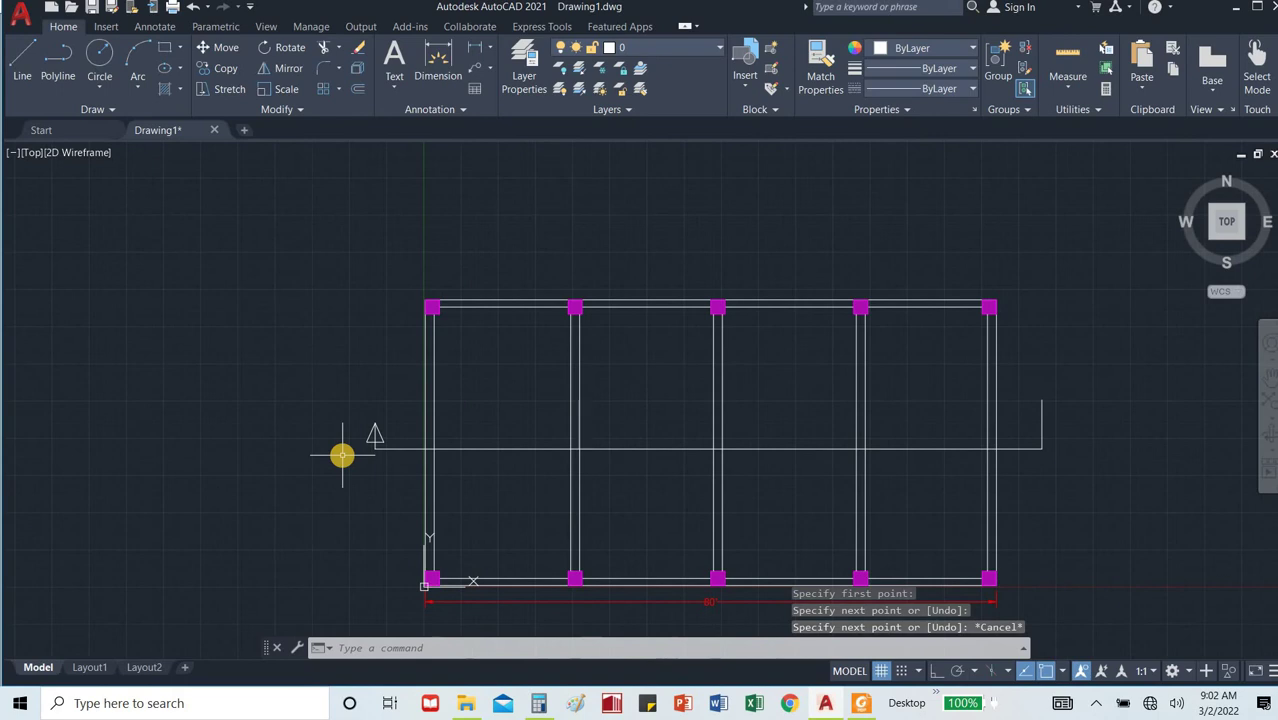
pyautogui.scroll(7, 342, 455)
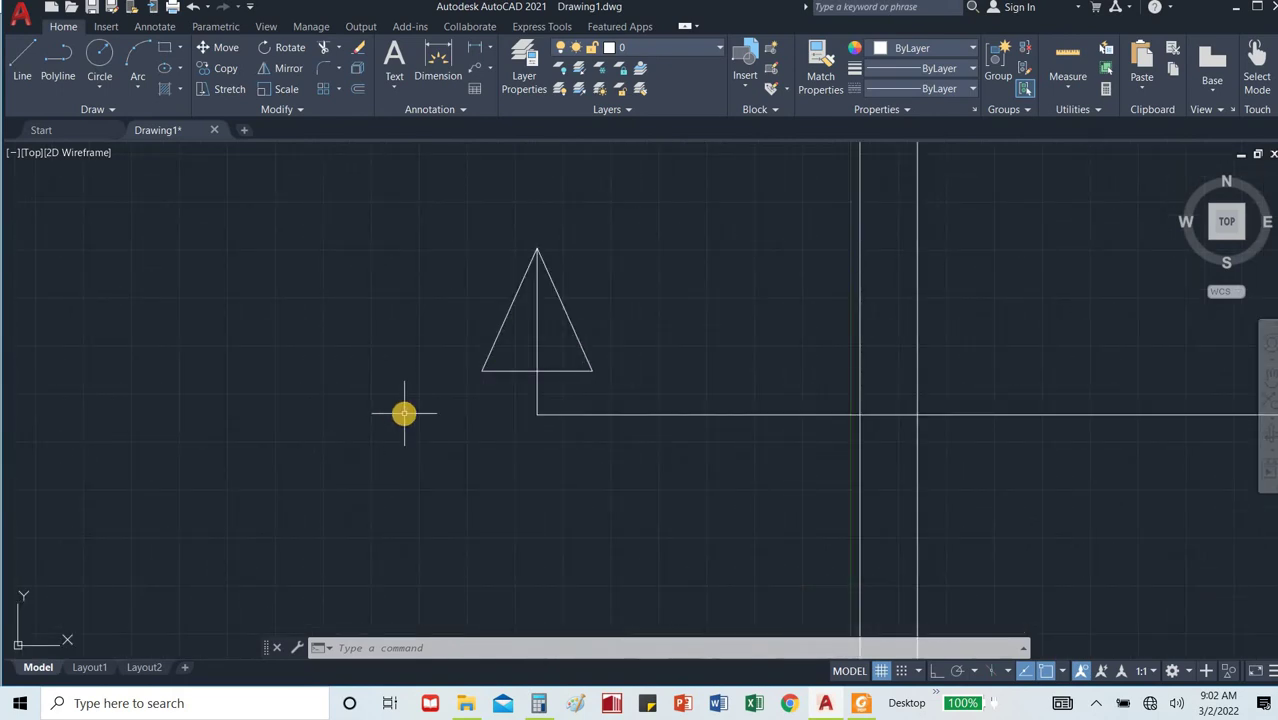
pyautogui.write('tr')
pyautogui.press('Return')
pyautogui.click(537, 357)
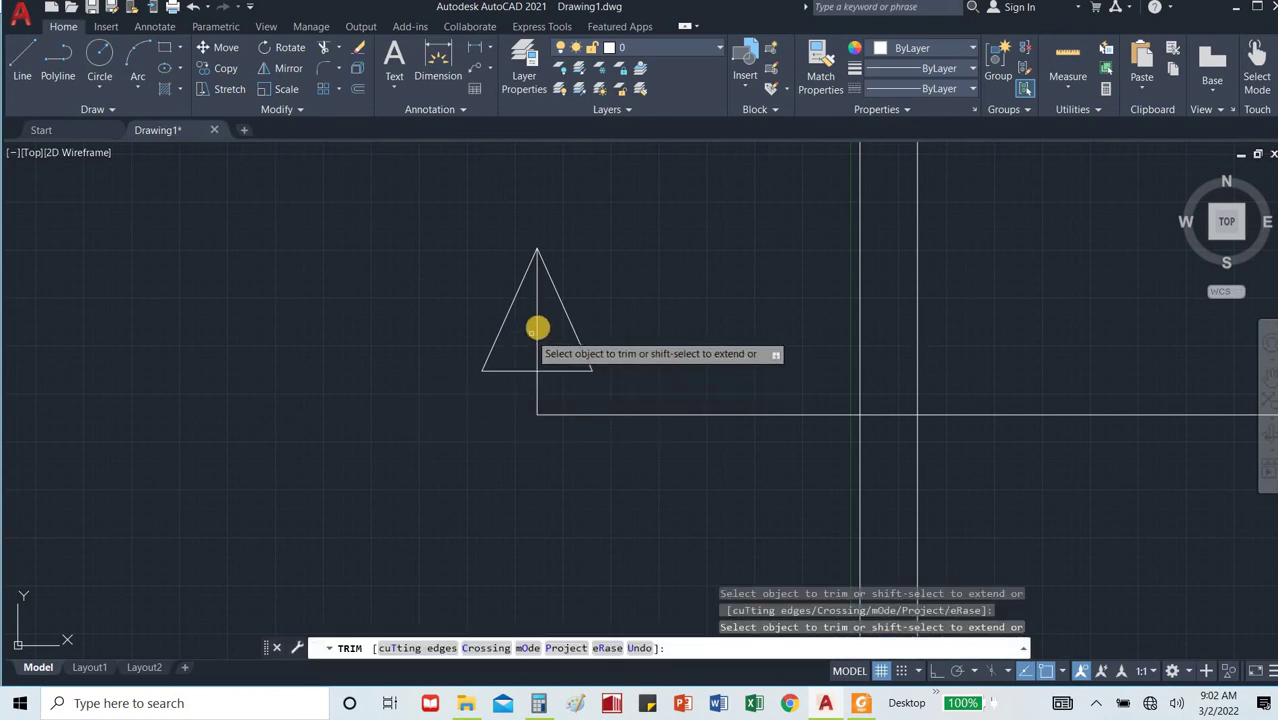
pyautogui.press('Escape')
pyautogui.press('Escape')
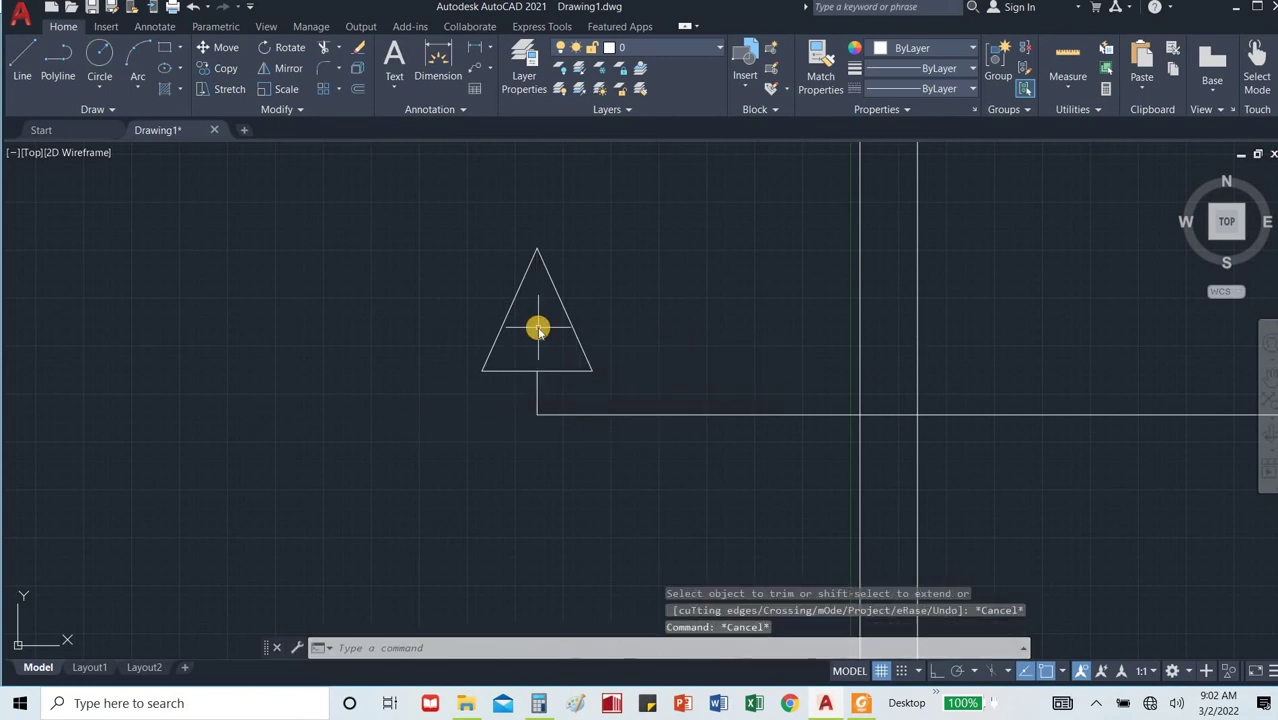
# Hatch the inside of the triangular arrowhead at the section line's left end.
pyautogui.write('h')
pyautogui.press('Return')
pyautogui.click(537, 327)
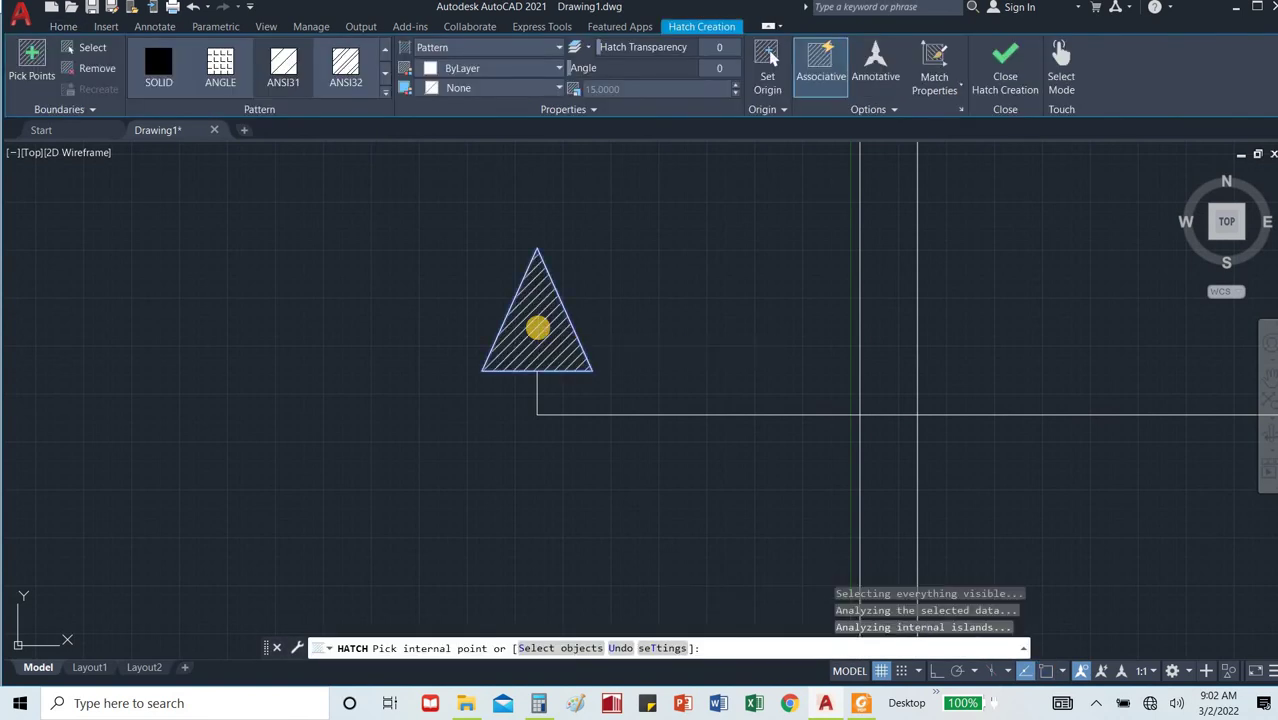
pyautogui.press('Return')
pyautogui.press('Escape')
# Mirror the hatched arrowhead with its two sides about a vertical axis through the plan's middle column, keeping the original.
pyautogui.click(605, 258)
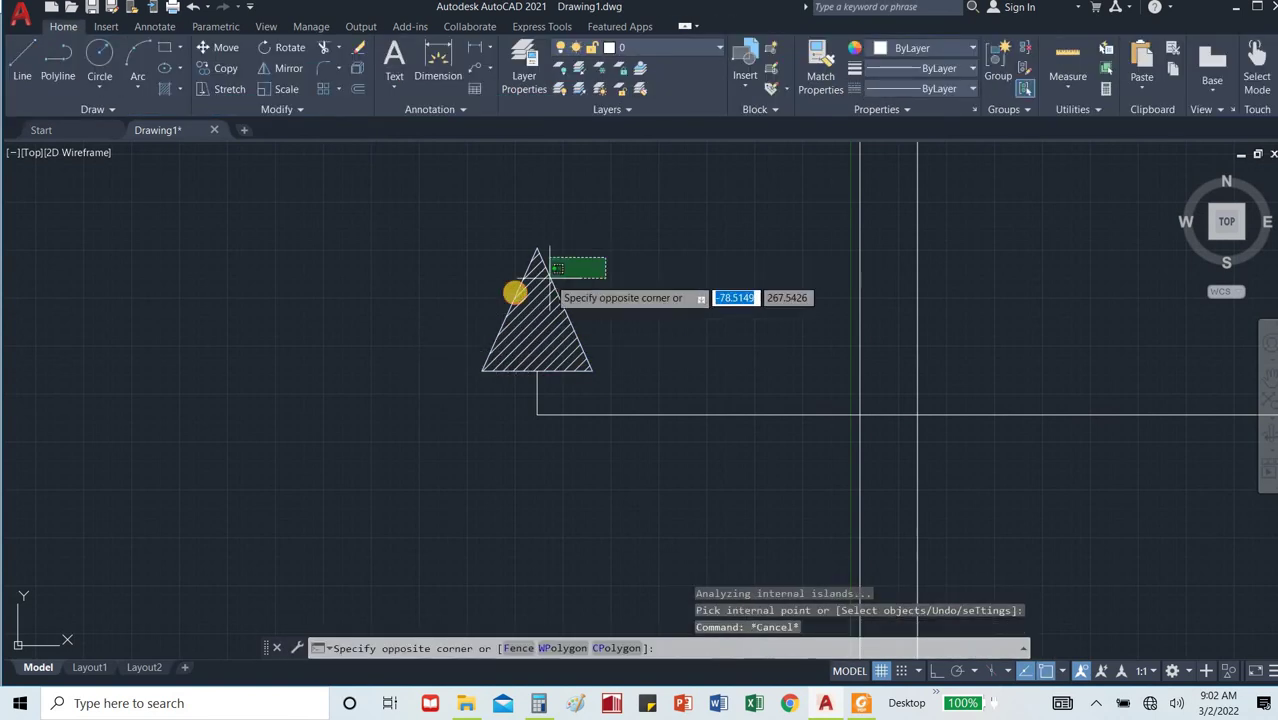
pyautogui.click(513, 292)
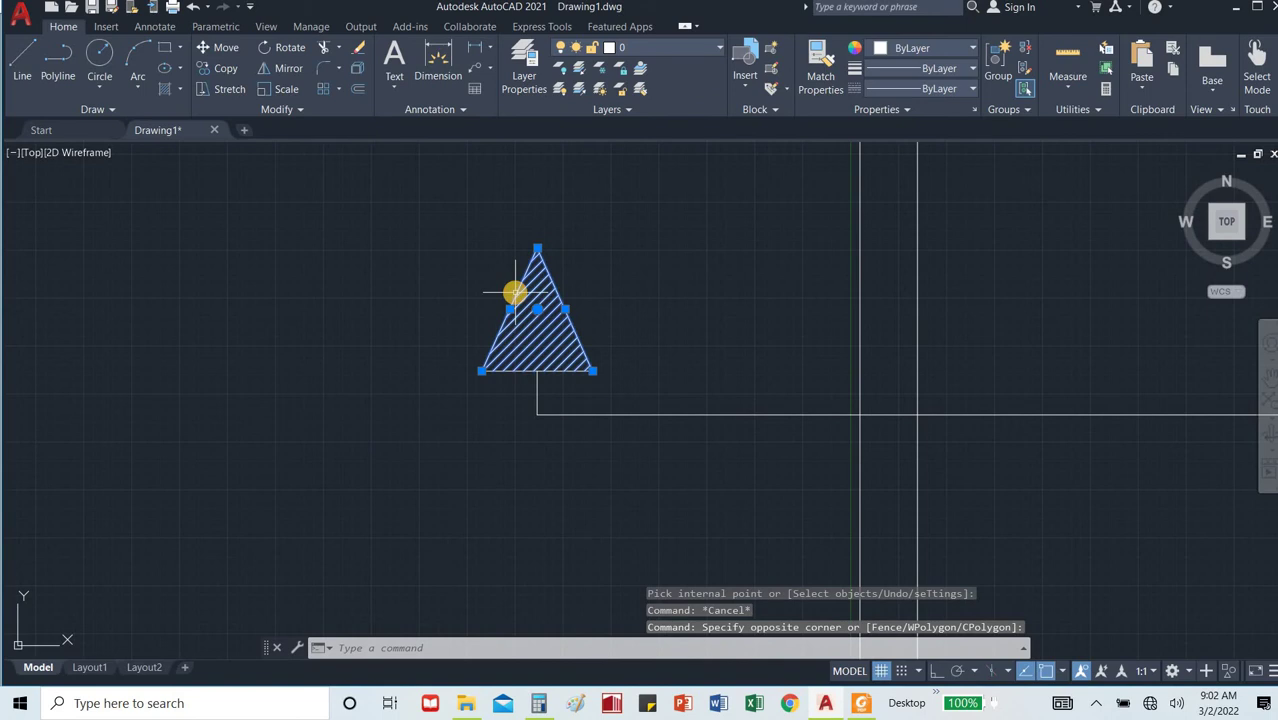
pyautogui.press('Return')
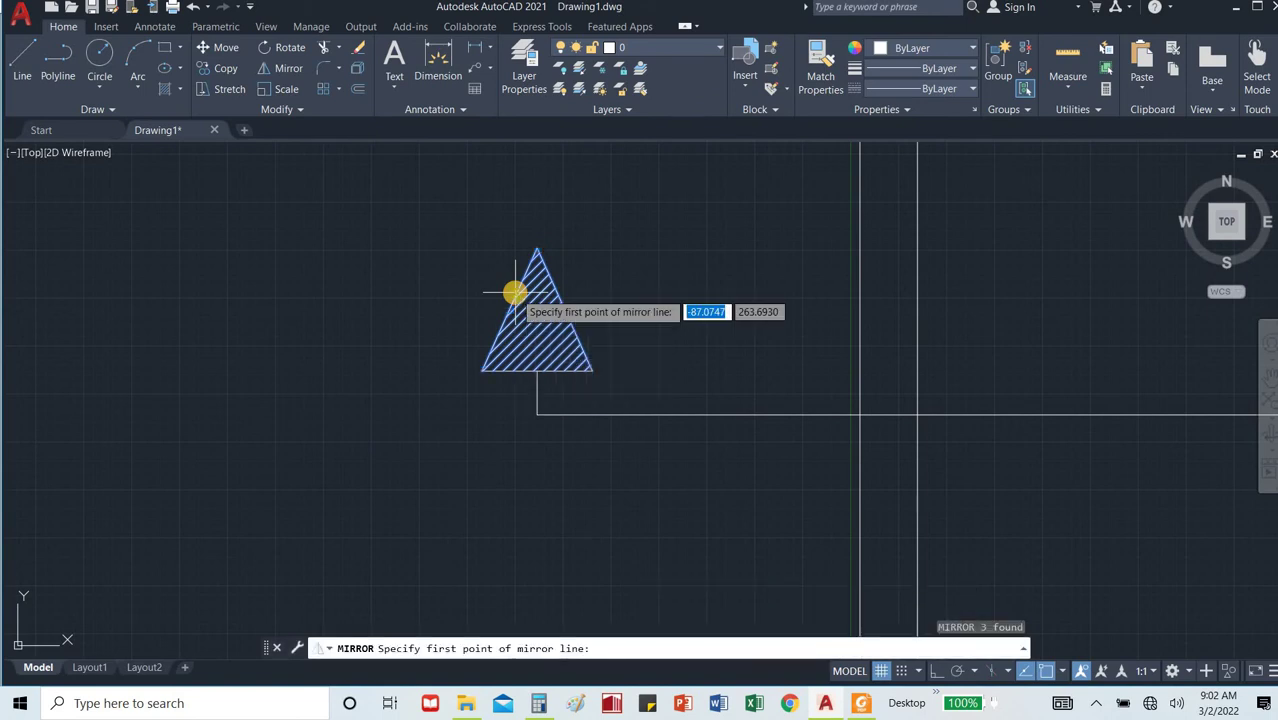
pyautogui.scroll(-3, 513, 292)
pyautogui.scroll(-2, 513, 292)
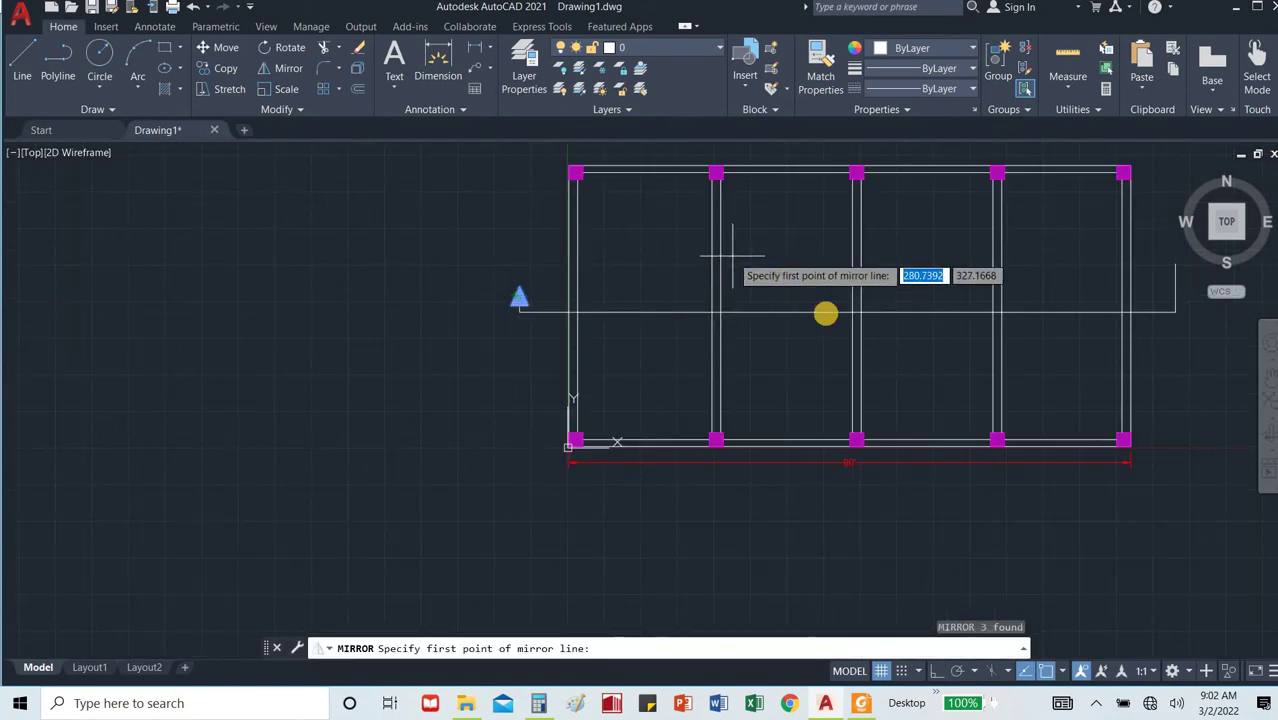
pyautogui.scroll(2, 849, 321)
pyautogui.scroll(4, 849, 321)
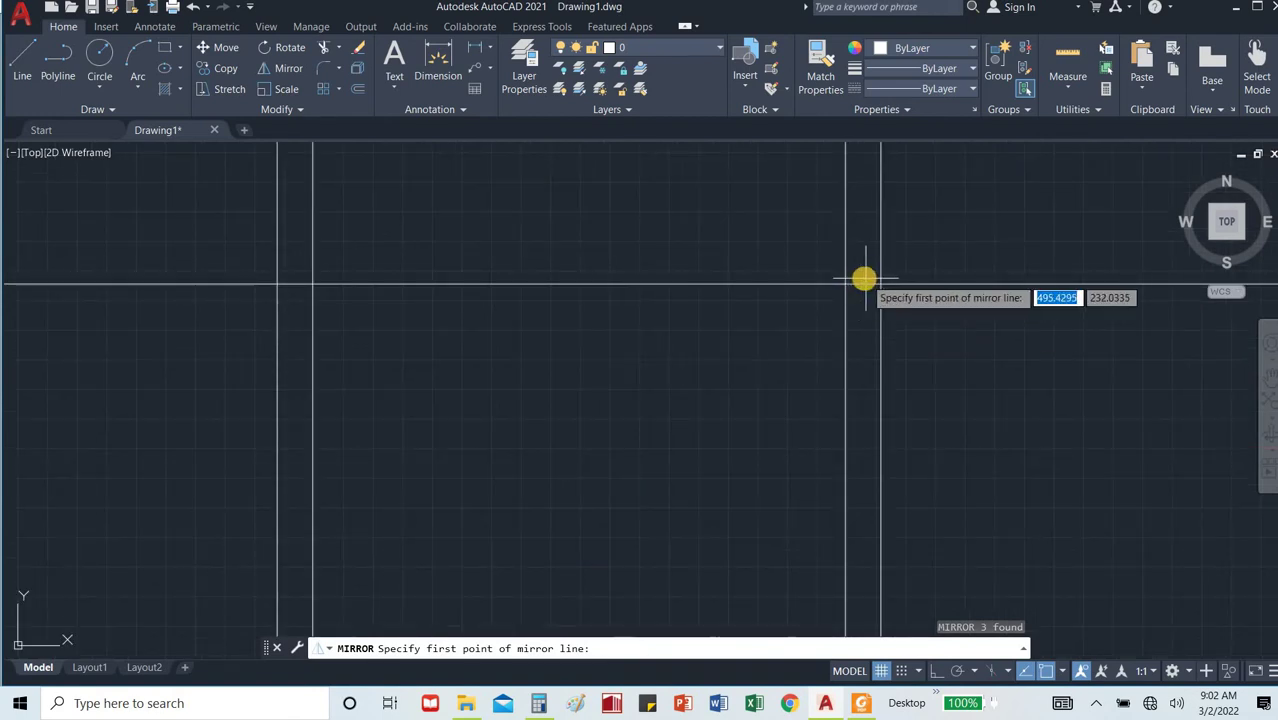
pyautogui.scroll(-2, 839, 288)
pyautogui.scroll(-4, 839, 291)
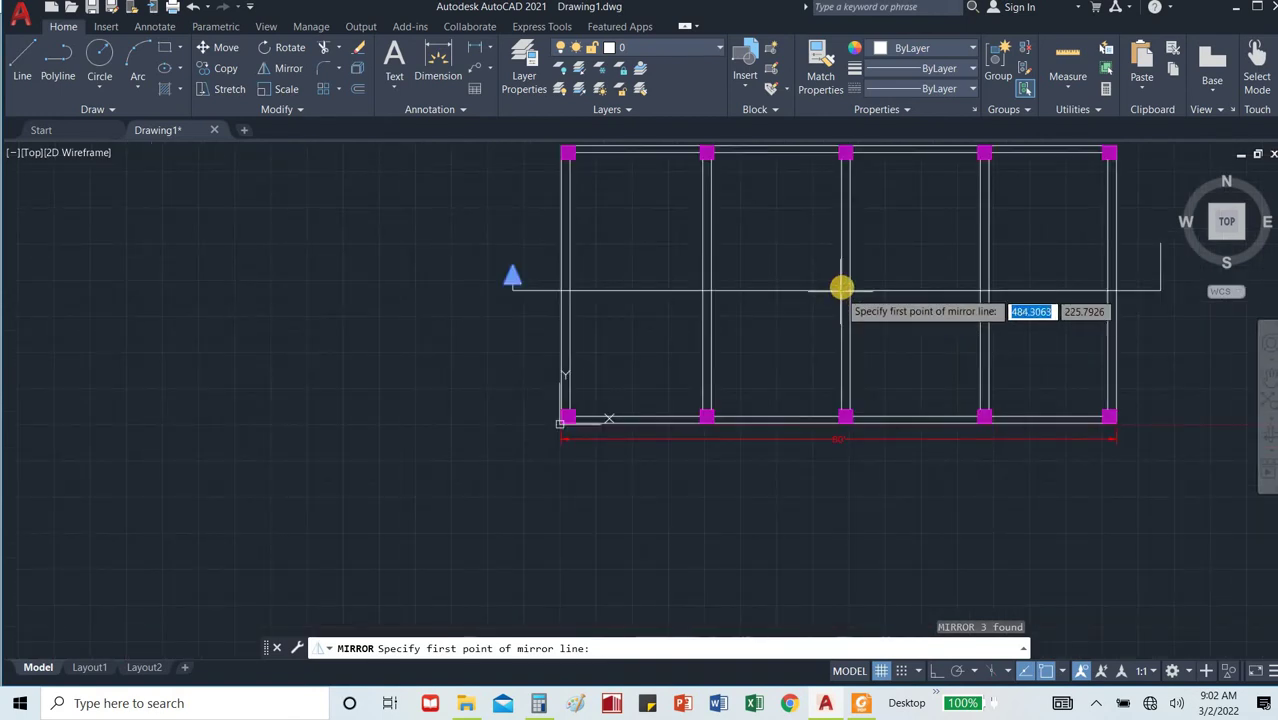
pyautogui.scroll(8, 843, 290)
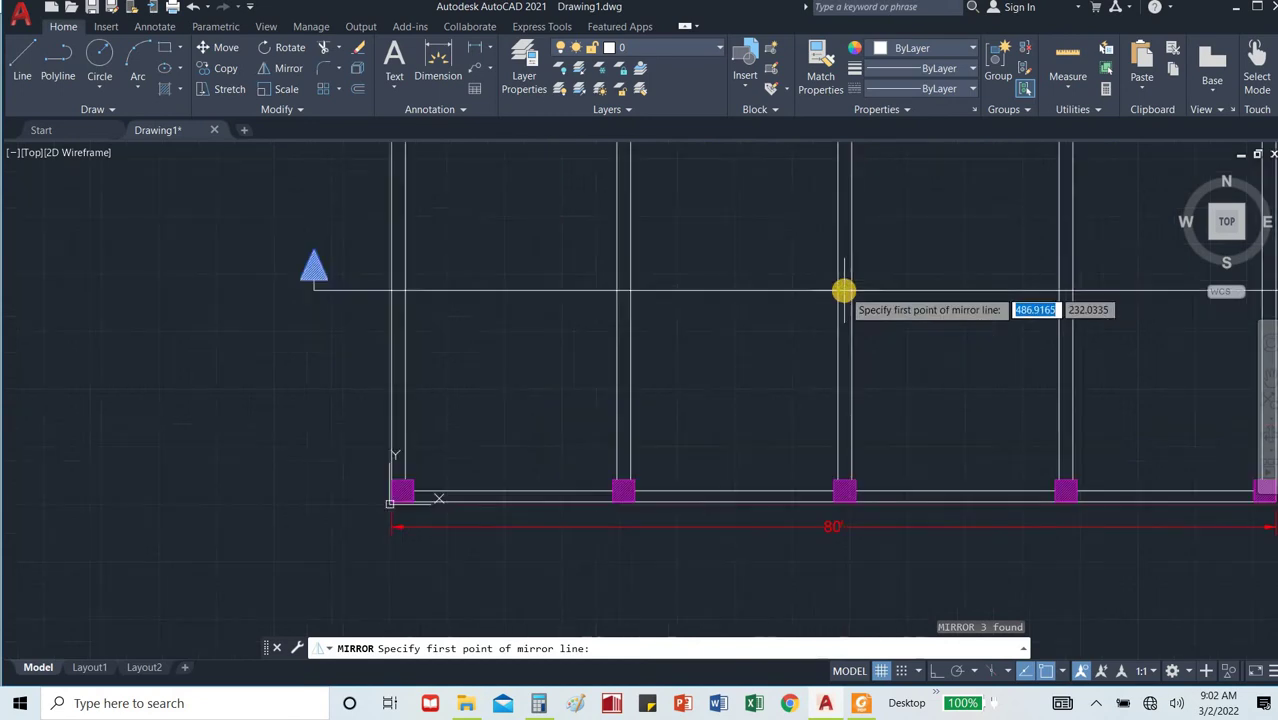
pyautogui.scroll(-10, 846, 300)
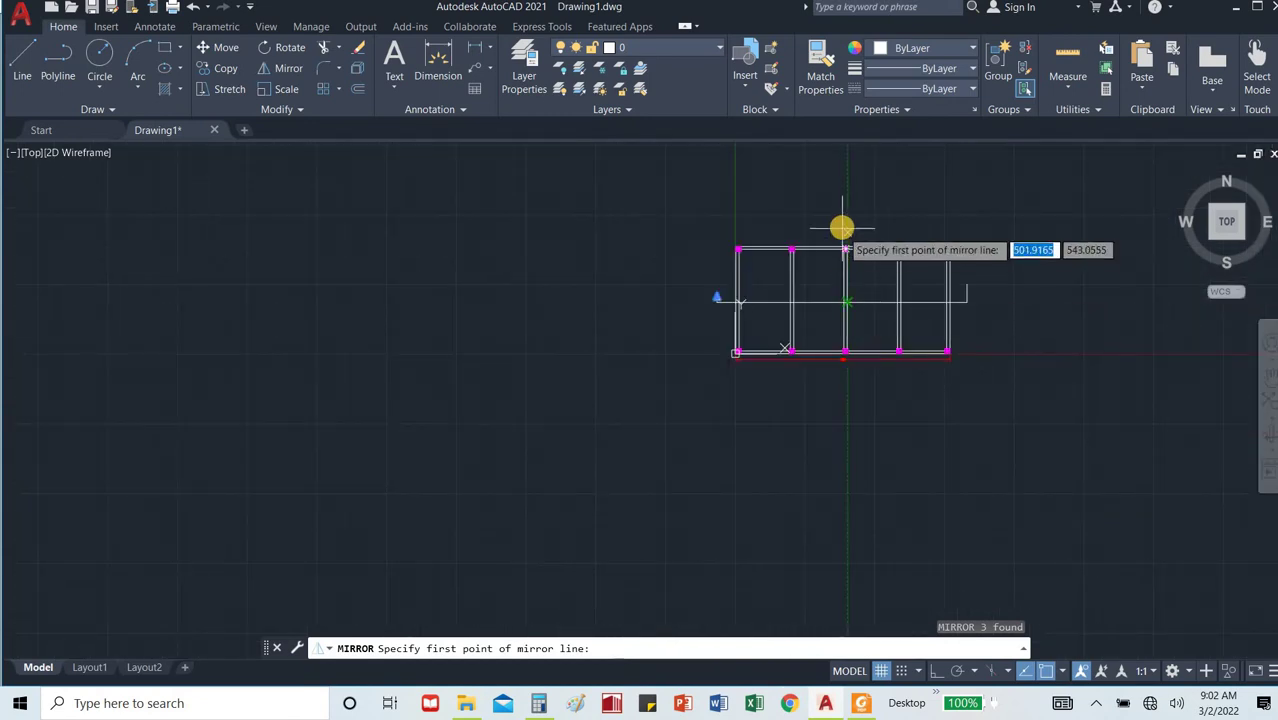
pyautogui.scroll(6, 844, 228)
pyautogui.click(844, 299)
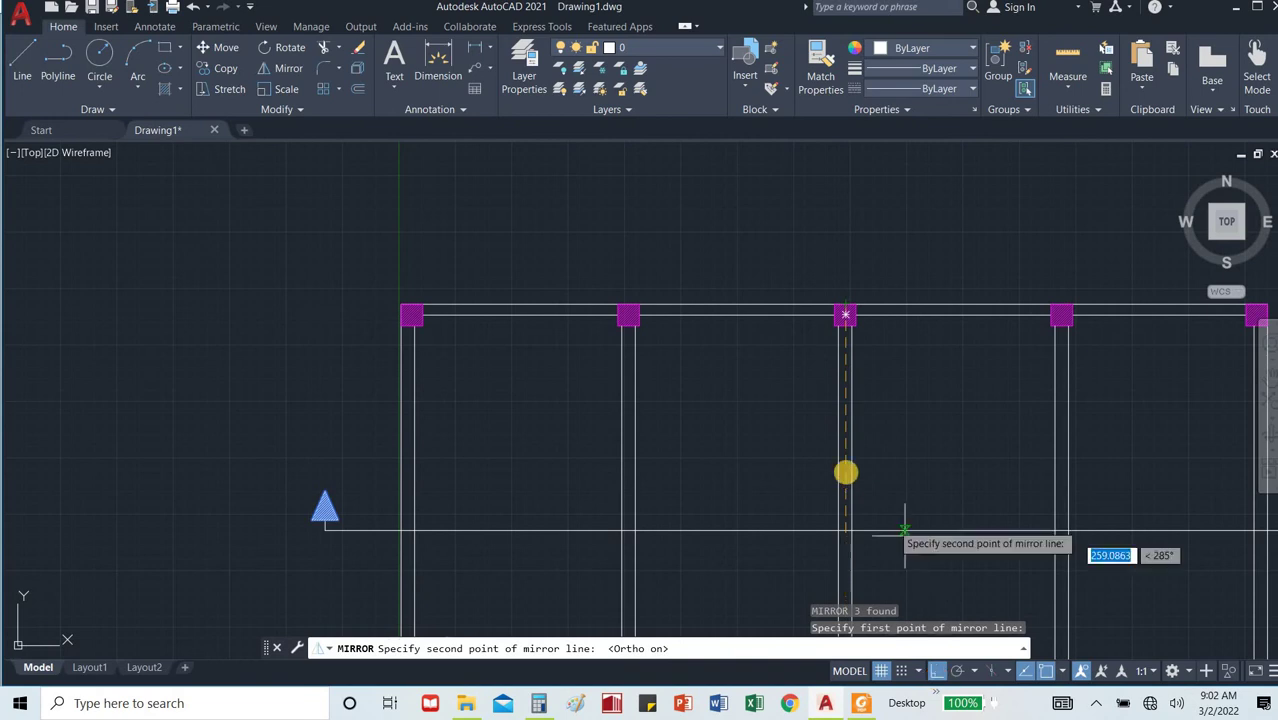
pyautogui.click(859, 261)
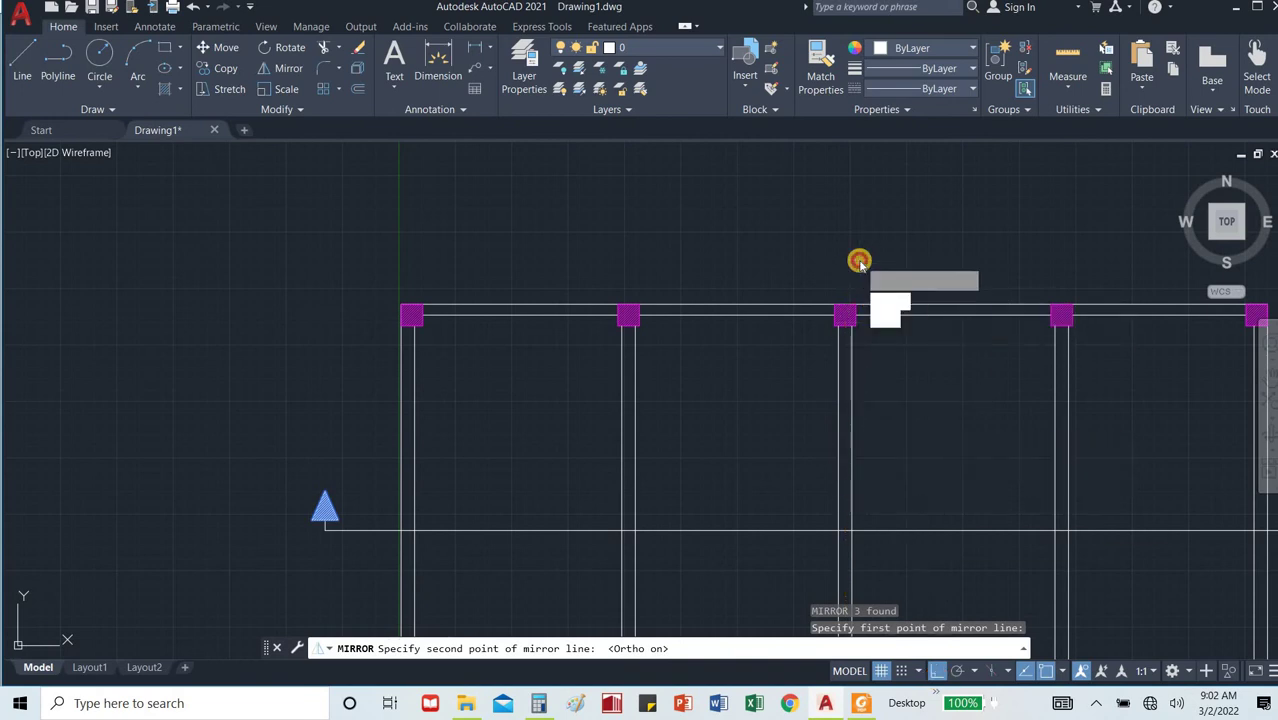
pyautogui.press('Return')
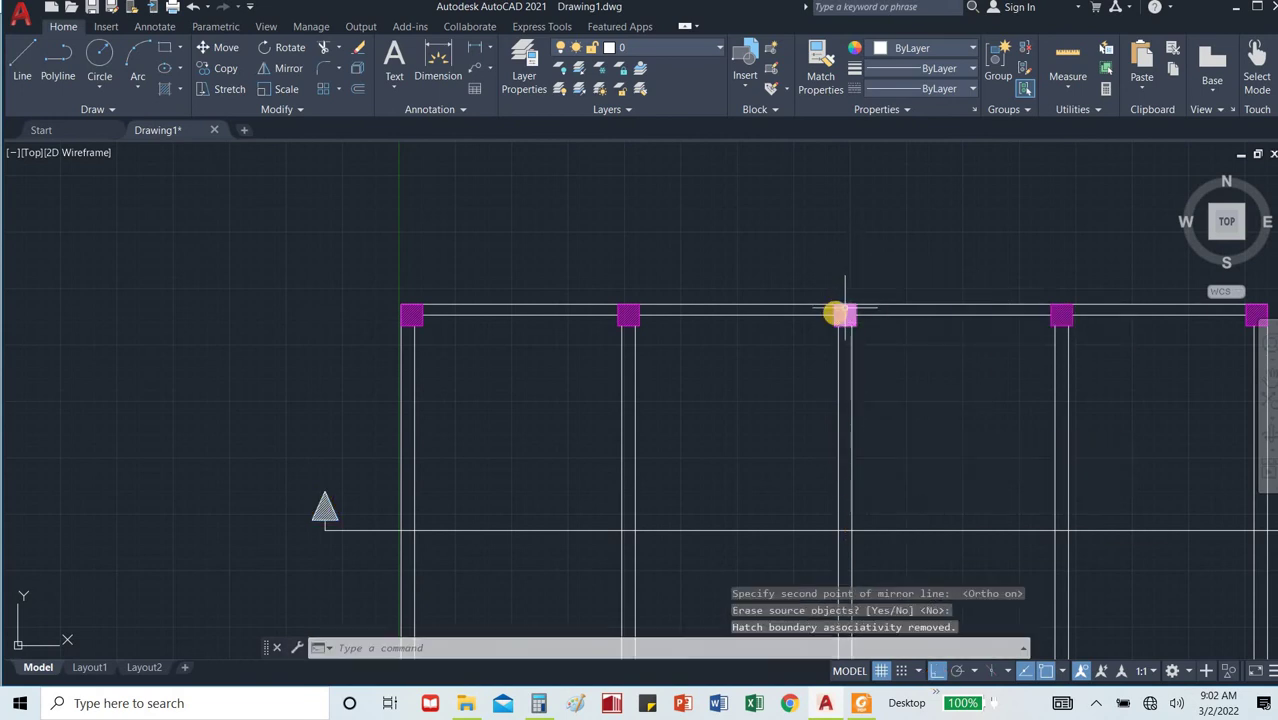
# Delete the vertical end line at the right end of the section line.
pyautogui.scroll(-4, 836, 309)
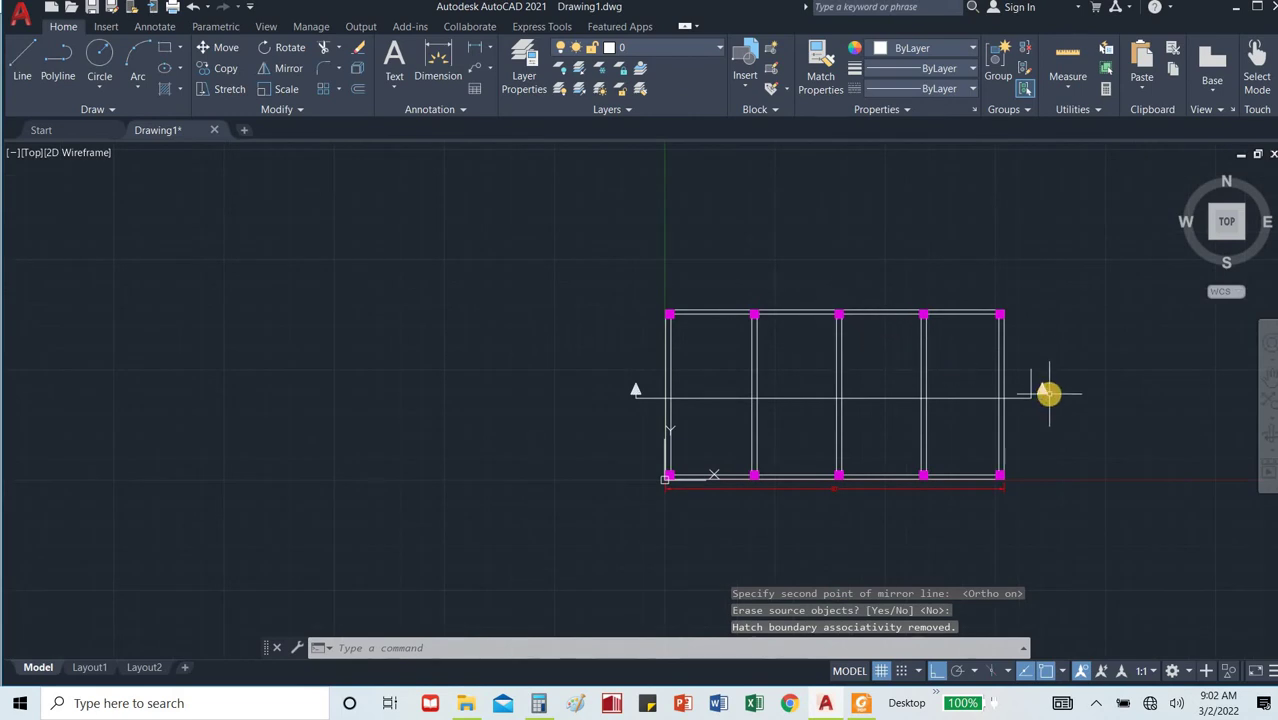
pyautogui.scroll(4, 1048, 393)
pyautogui.scroll(4, 1048, 393)
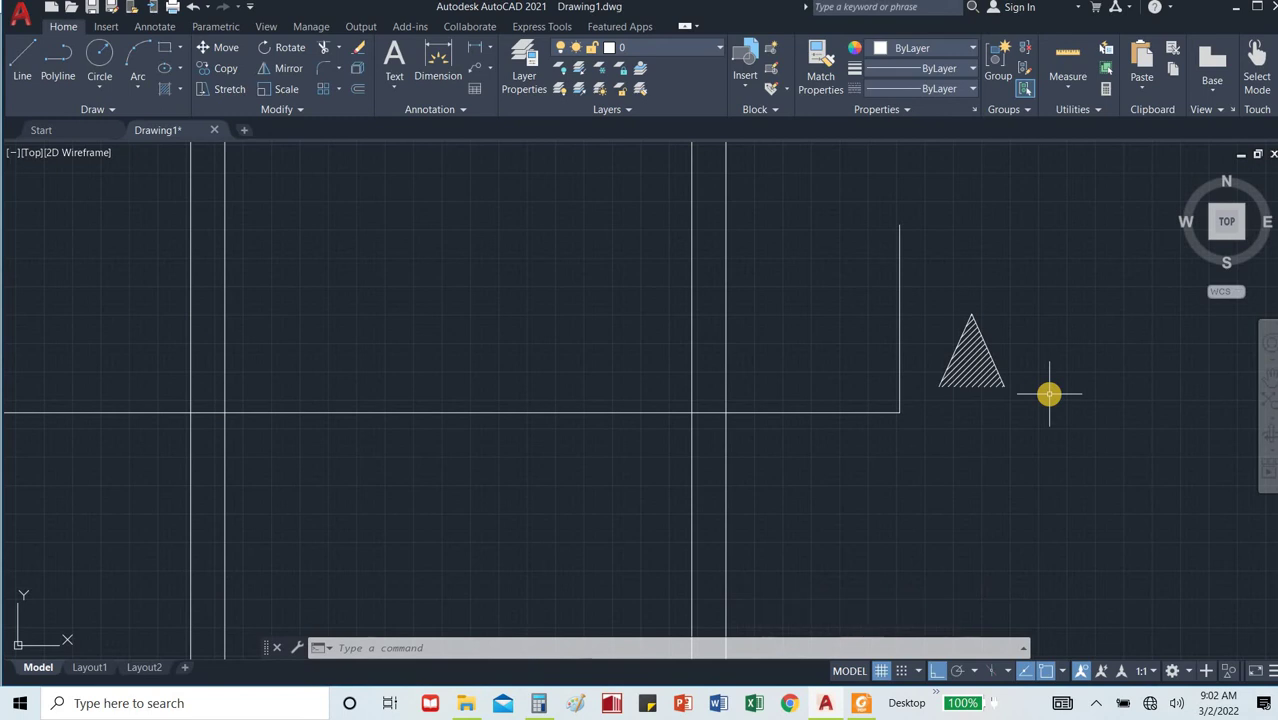
pyautogui.click(929, 299)
pyautogui.click(865, 340)
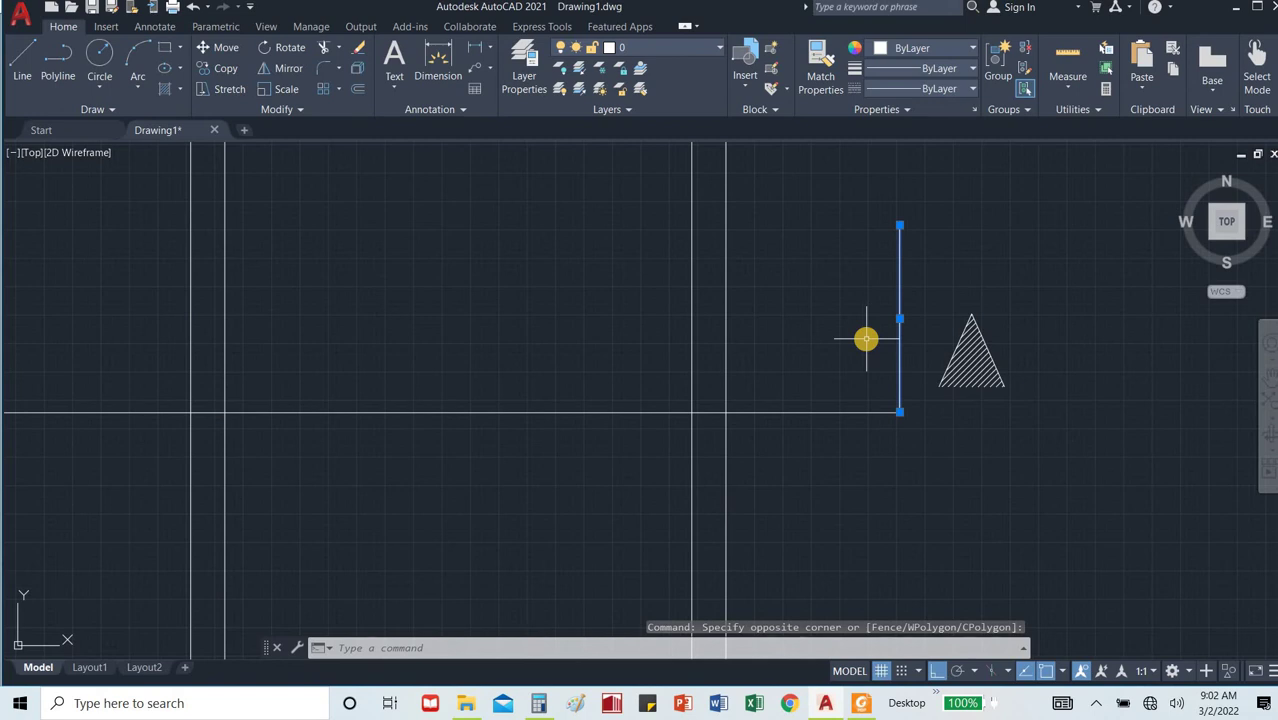
pyautogui.press('Delete')
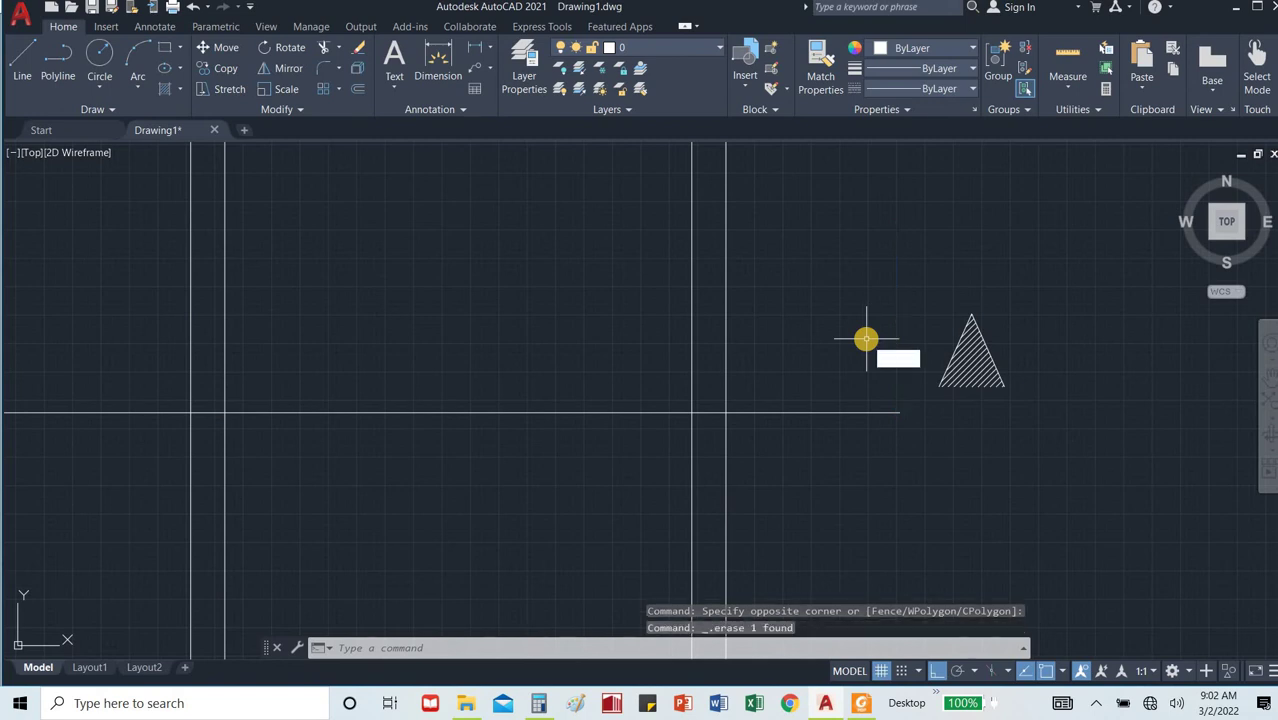
# Close the mirrored arrowhead with a horizontal base line joining the lower ends of its two slanted sides.
pyautogui.write('l')
pyautogui.press('Return')
pyautogui.scroll(5, 960, 398)
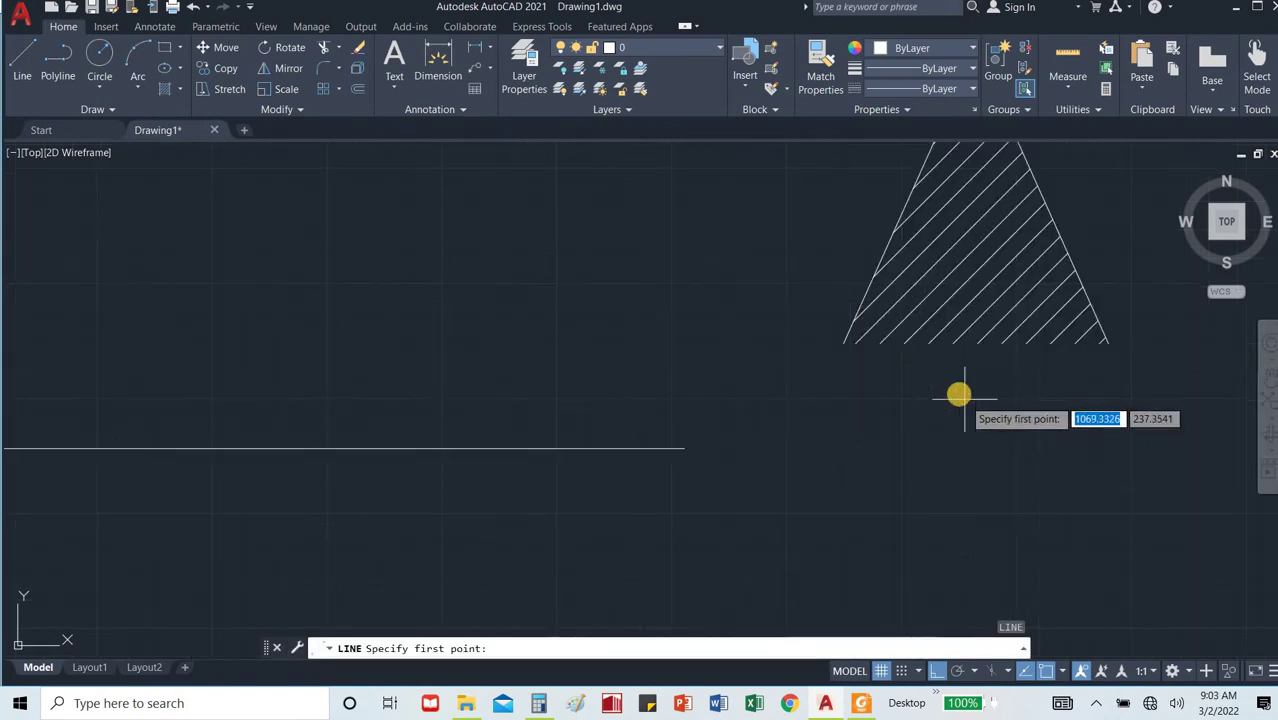
pyautogui.click(847, 346)
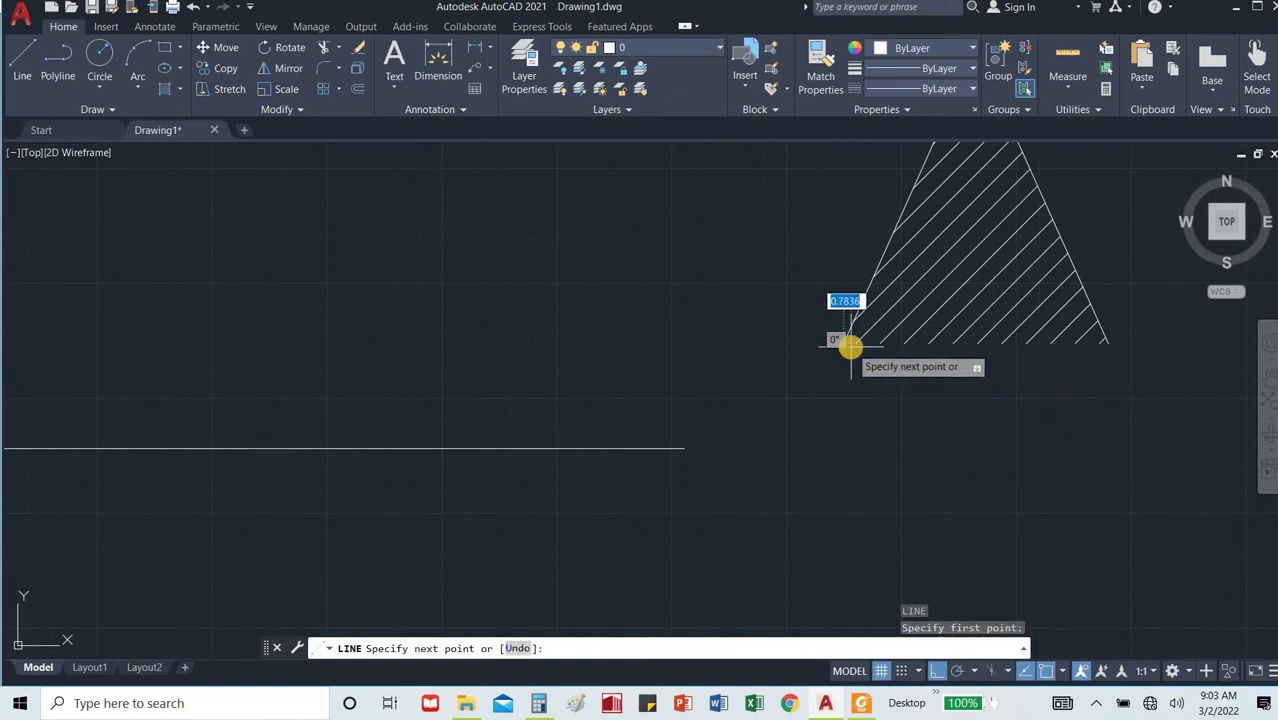
pyautogui.click(1107, 337)
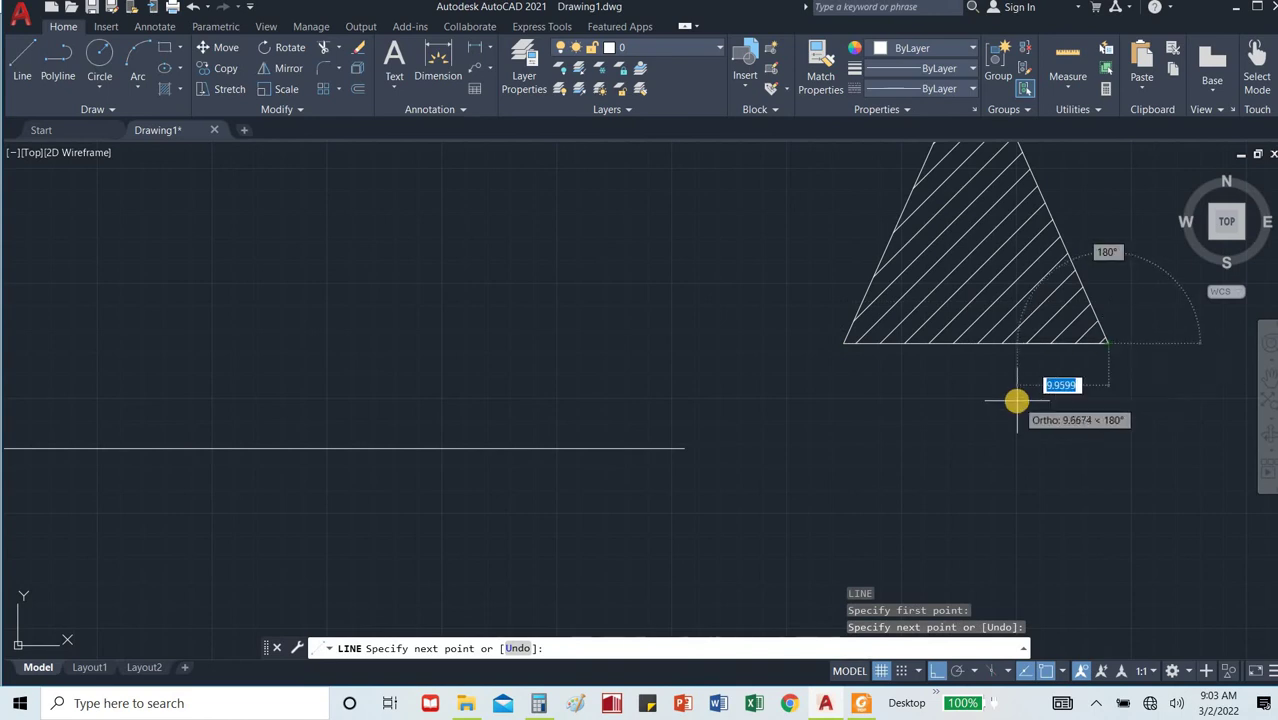
pyautogui.press('Return')
# Draw a vertical line from the midpoint of the mirrored arrowhead's base down past the level of the section line.
pyautogui.press('Return')
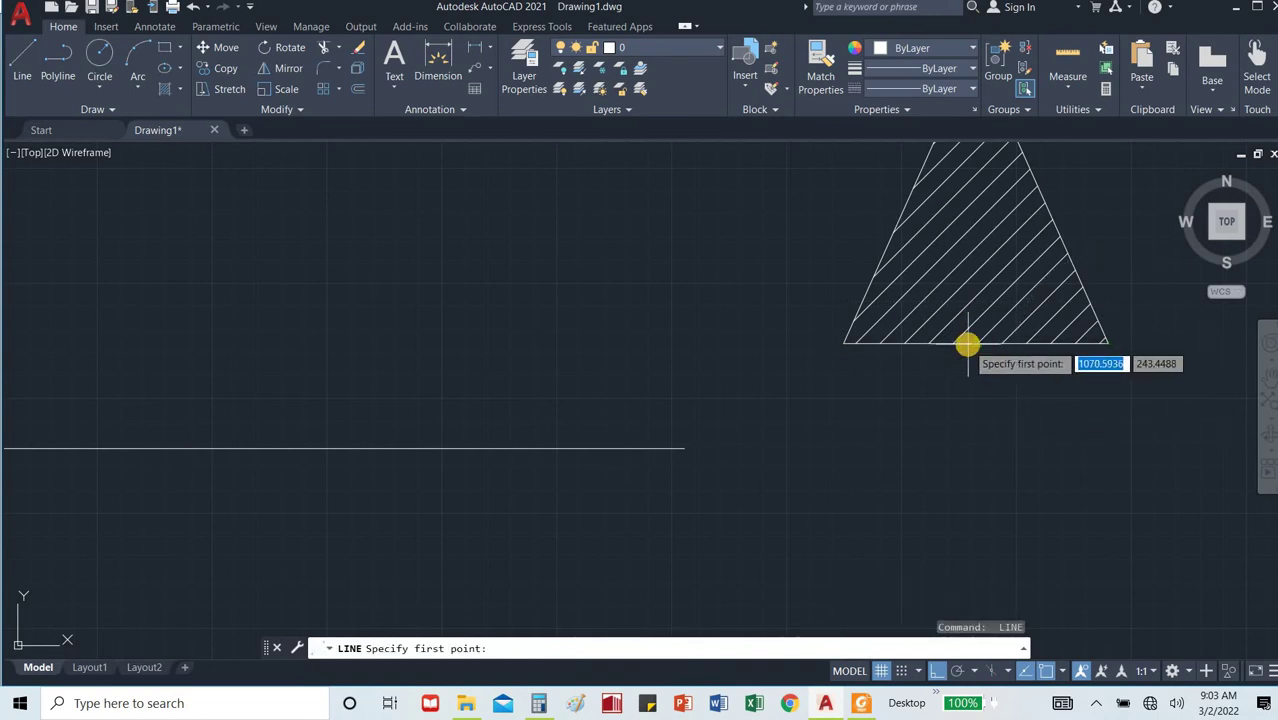
pyautogui.click(967, 344)
pyautogui.click(957, 545)
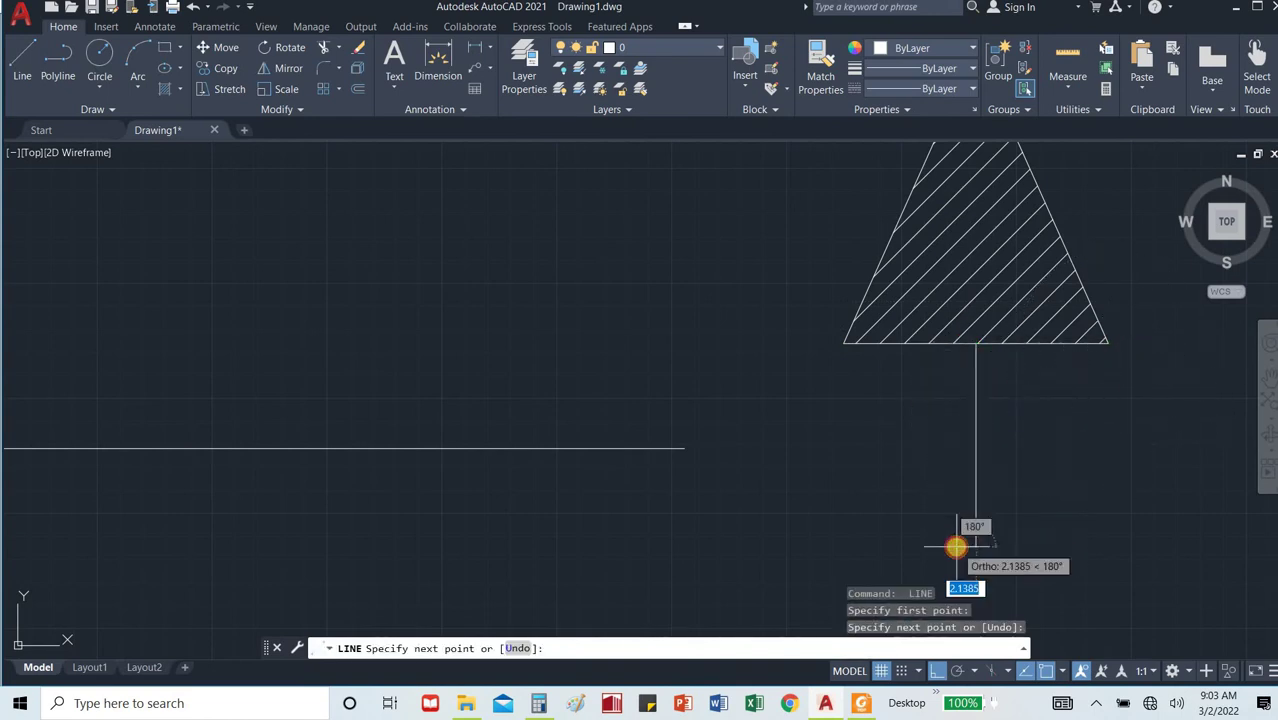
pyautogui.press('Escape')
# Extend the horizontal section line to meet the vertical line below the mirrored arrowhead.
pyautogui.write('E')
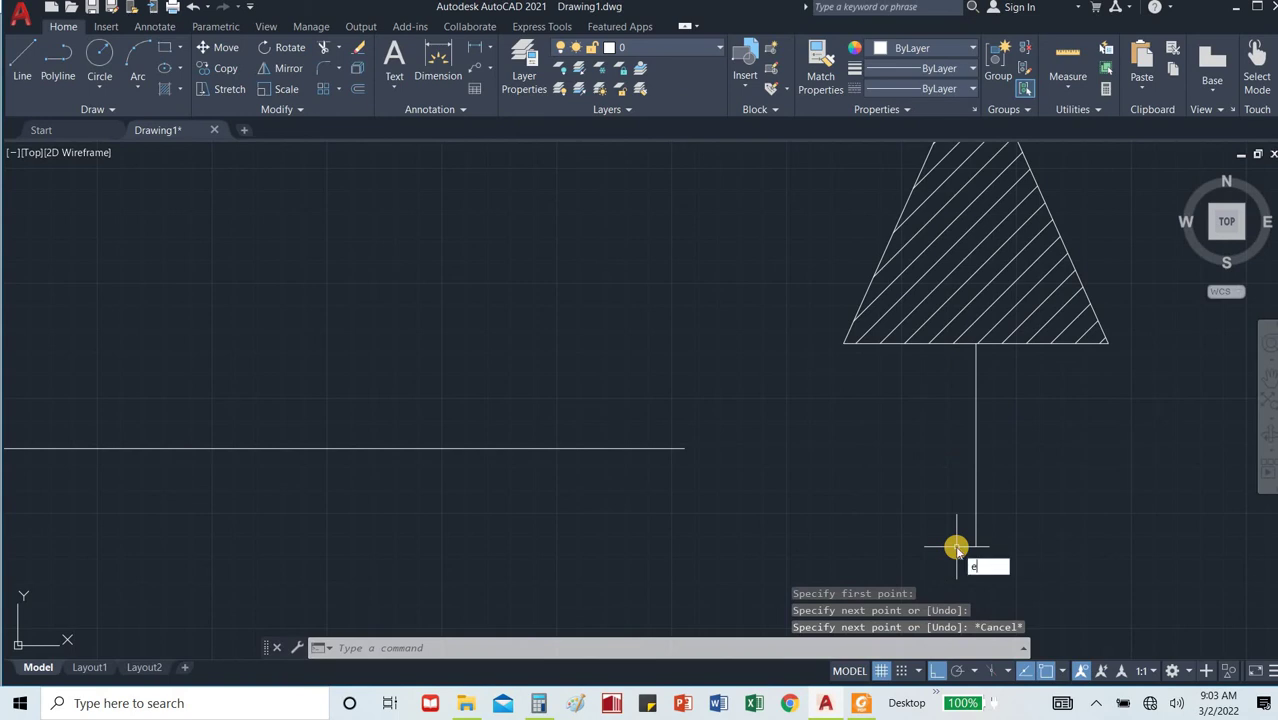
pyautogui.write('x')
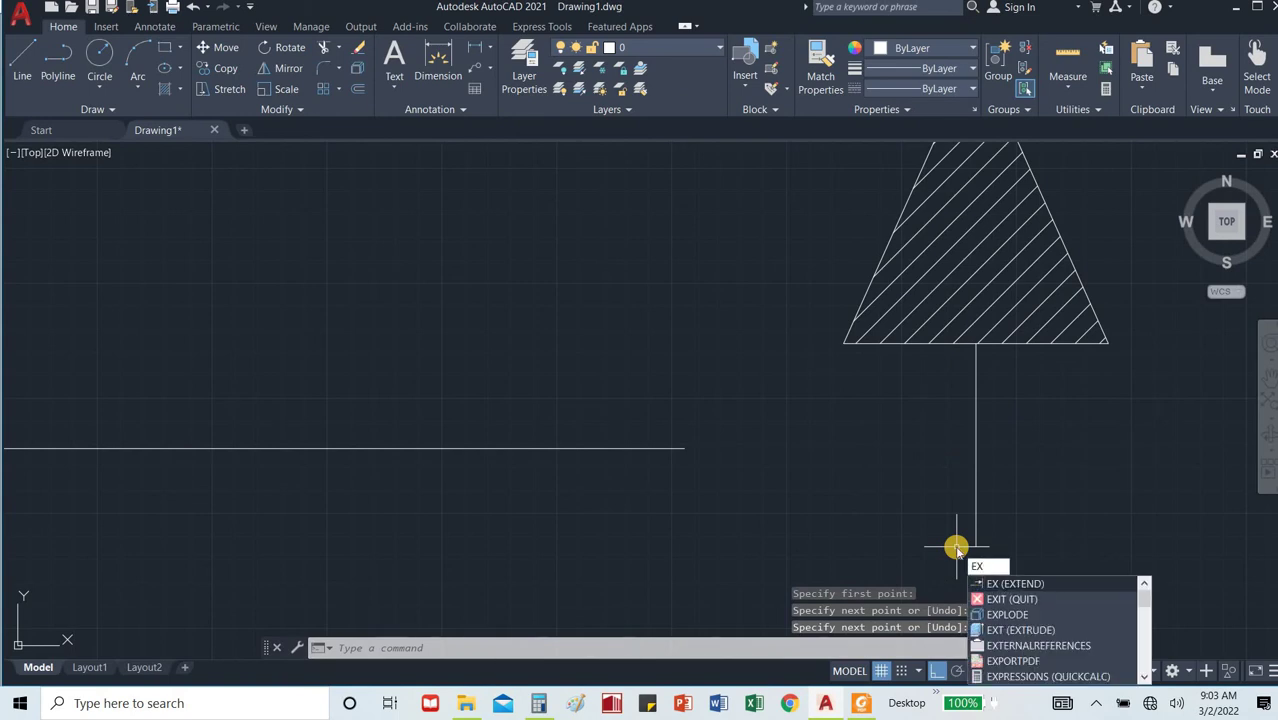
pyautogui.press('Return')
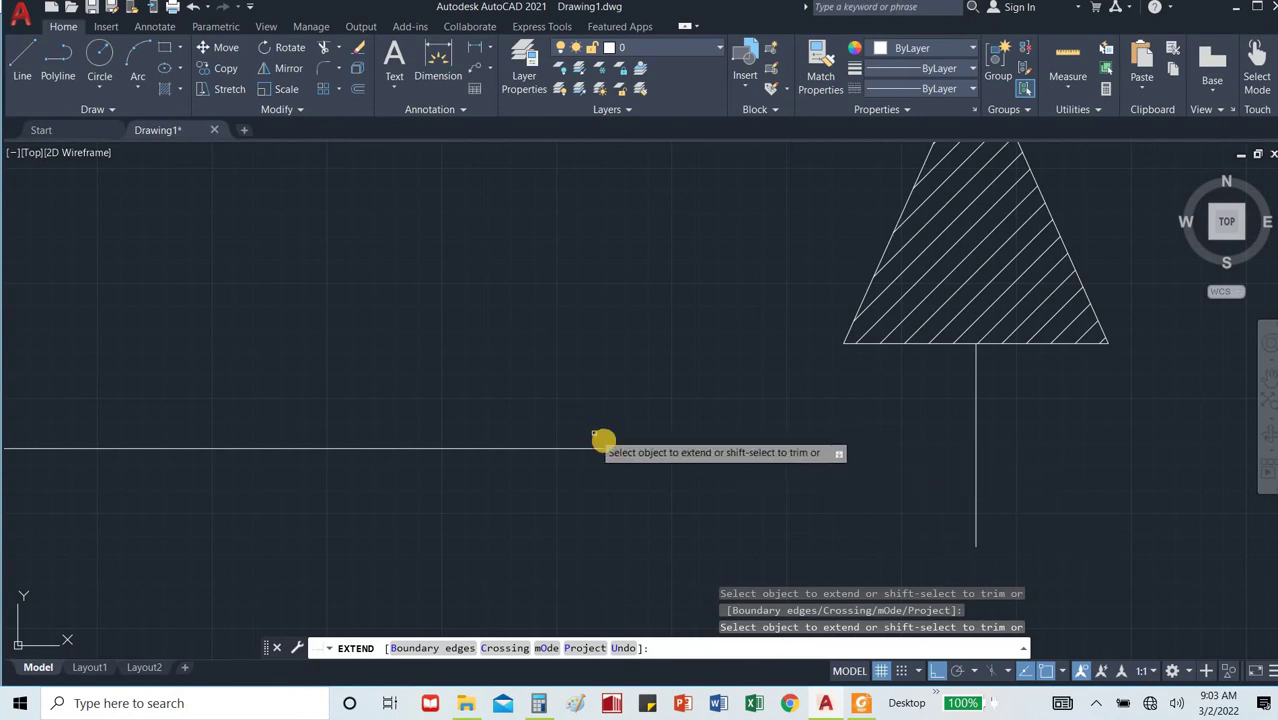
pyautogui.click(623, 452)
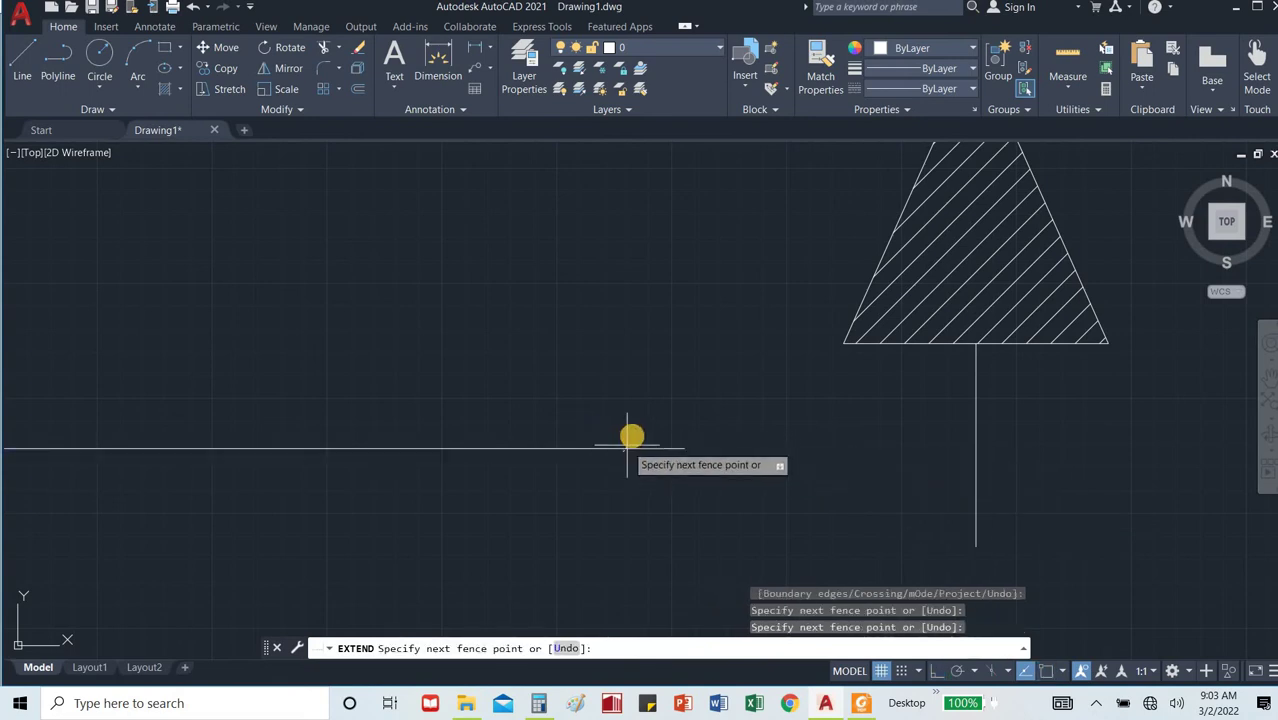
pyautogui.click(632, 436)
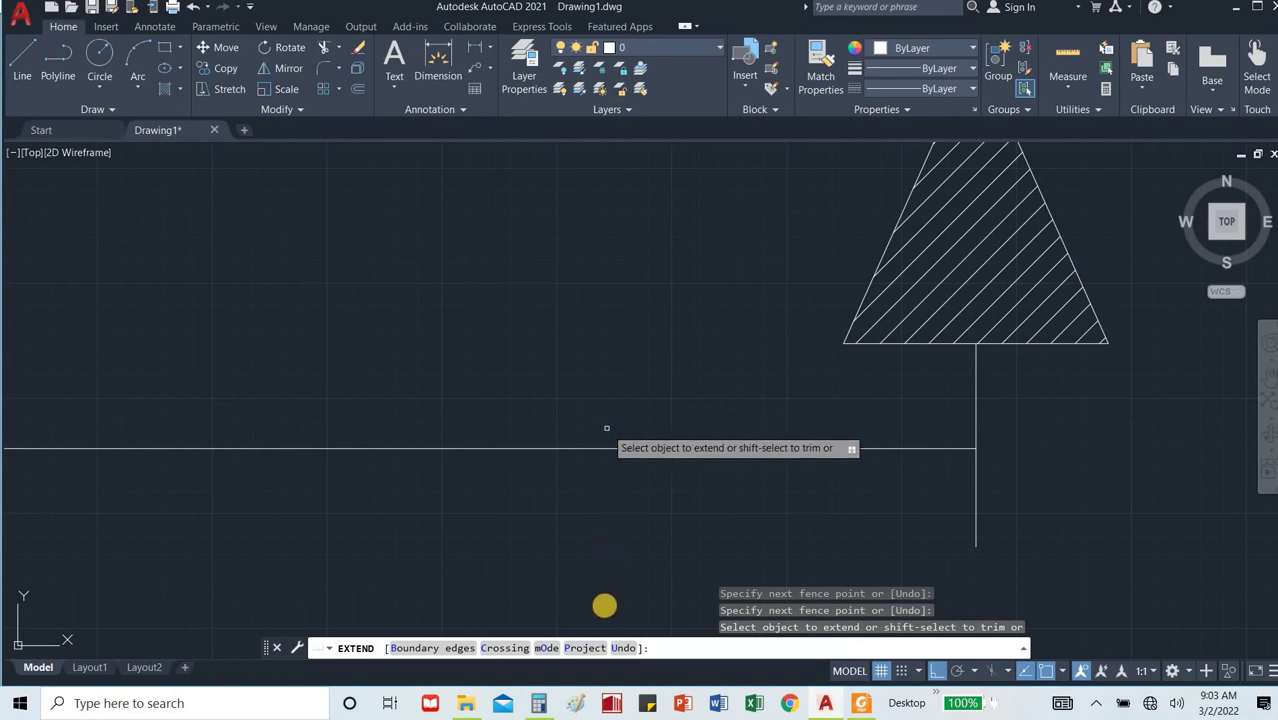
pyautogui.press('Escape')
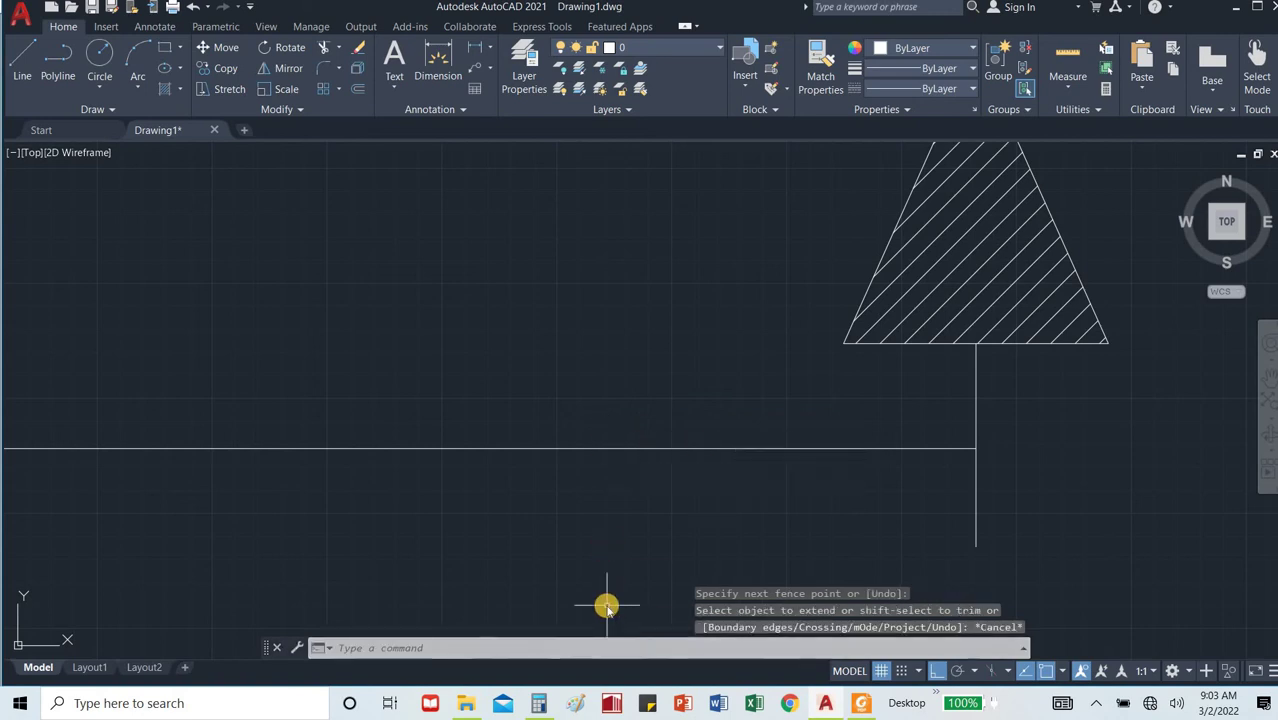
# Trim away the part of the right vertical line that projects below the section line.
pyautogui.write('r')
pyautogui.press('Escape')
pyautogui.write('tr')
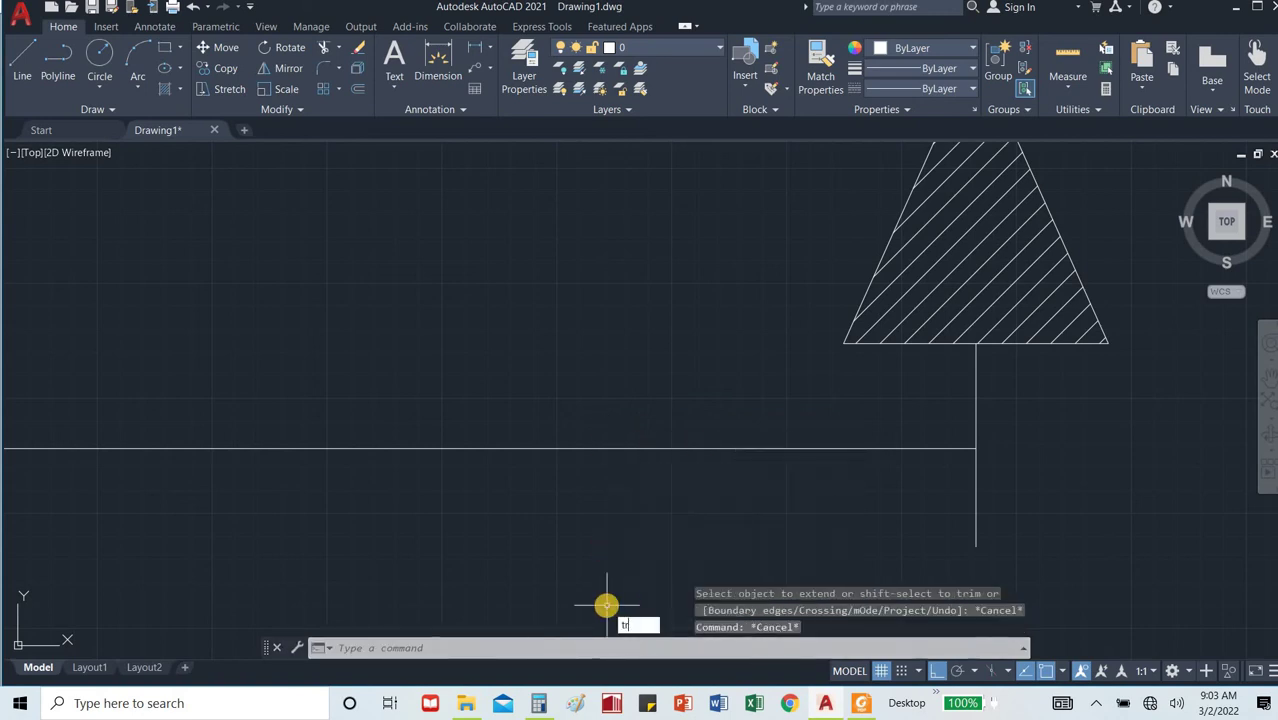
pyautogui.press('Return')
pyautogui.press('Return')
pyautogui.click(1003, 459)
pyautogui.click(927, 513)
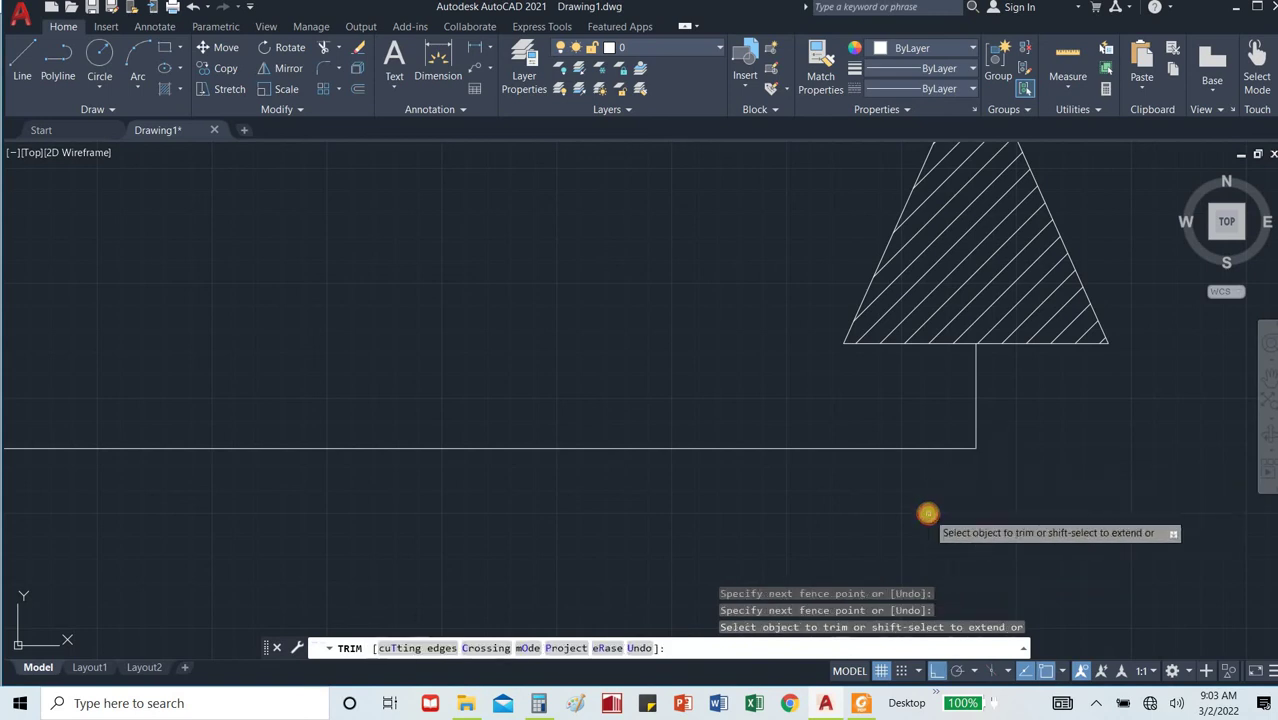
pyautogui.press('Escape')
pyautogui.scroll(-4, 927, 522)
pyautogui.scroll(-3, 927, 522)
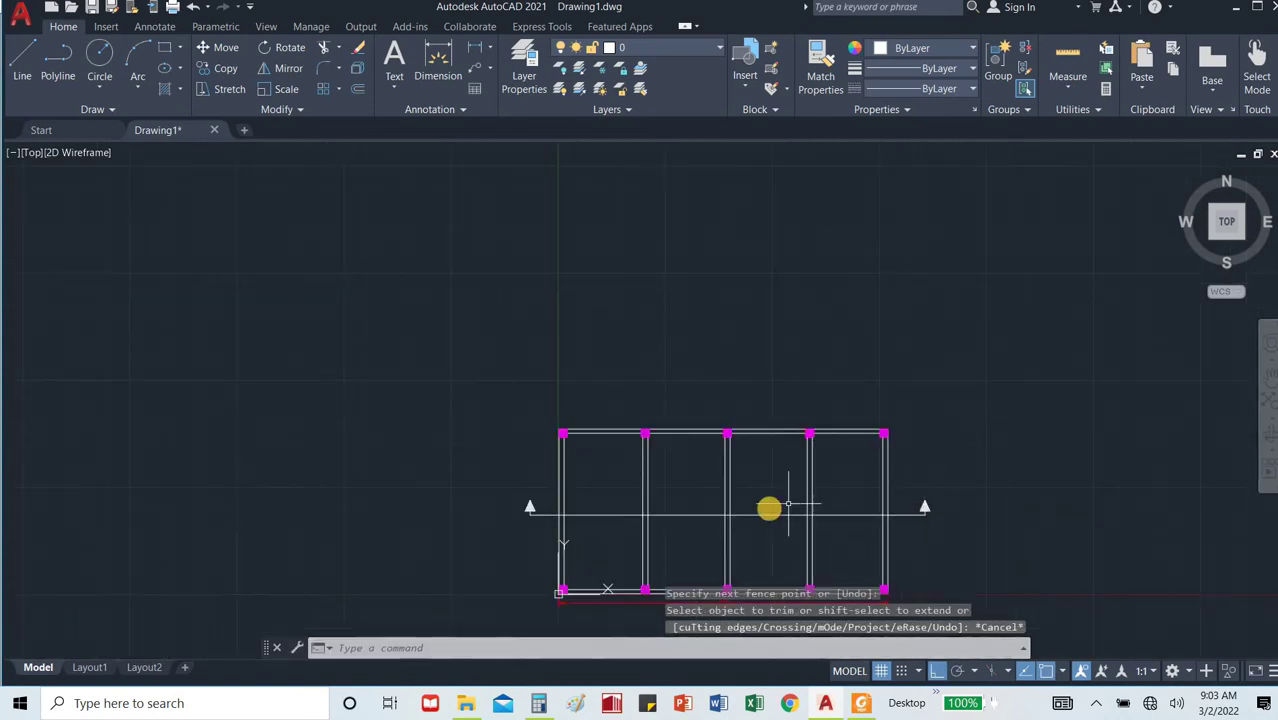
pyautogui.scroll(3, 769, 518)
pyautogui.scroll(-4, 769, 518)
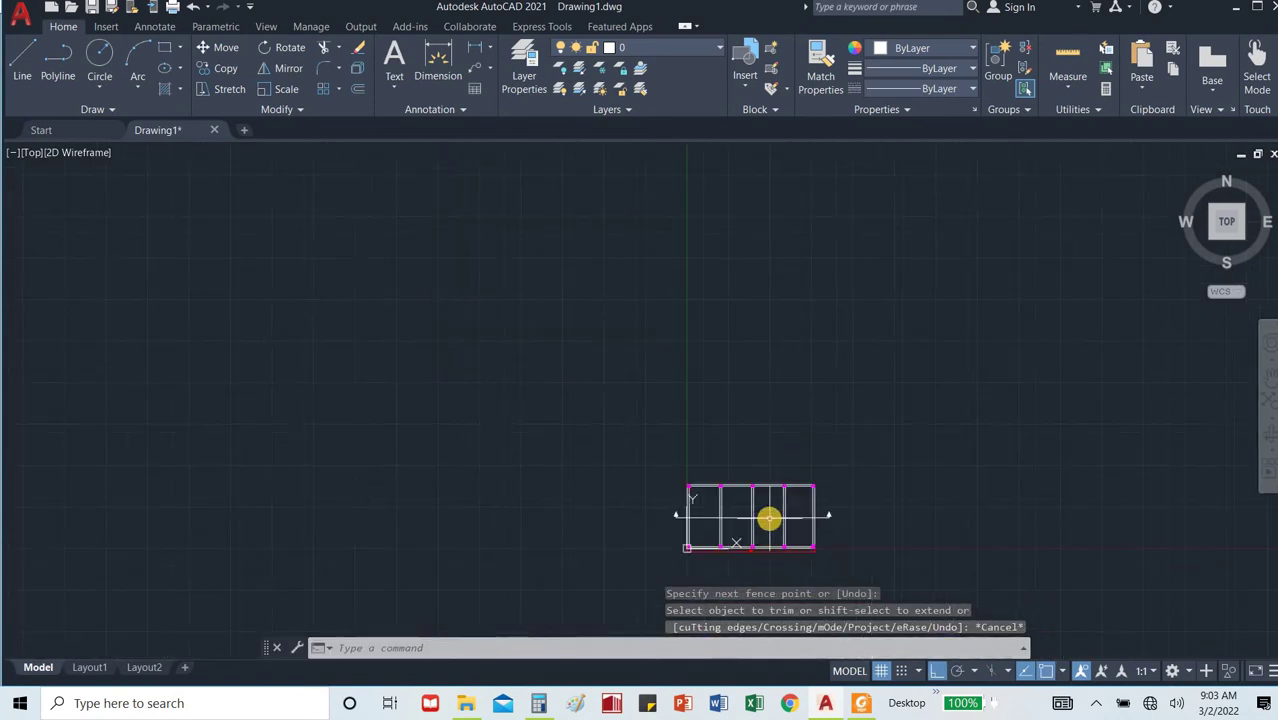
pyautogui.scroll(-2, 783, 500)
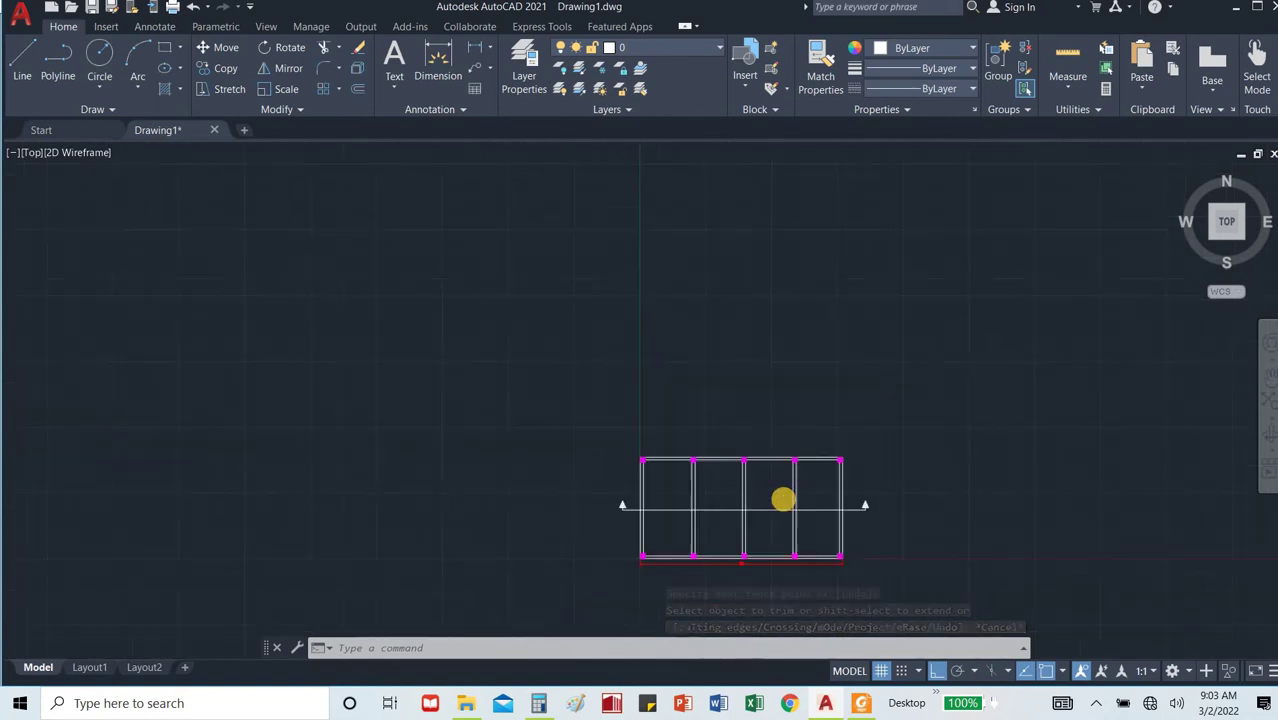
pyautogui.scroll(-2, 752, 553)
pyautogui.scroll(4, 752, 555)
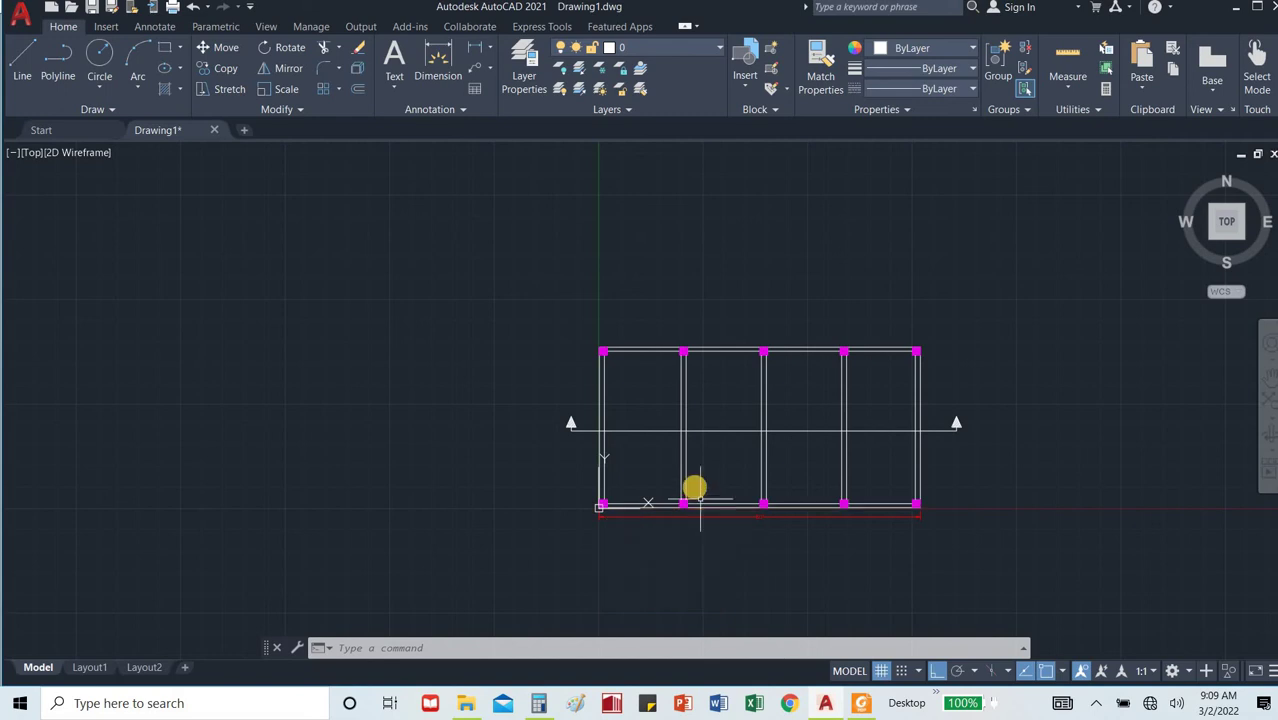
pyautogui.scroll(-10, 662, 491)
pyautogui.scroll(6, 660, 490)
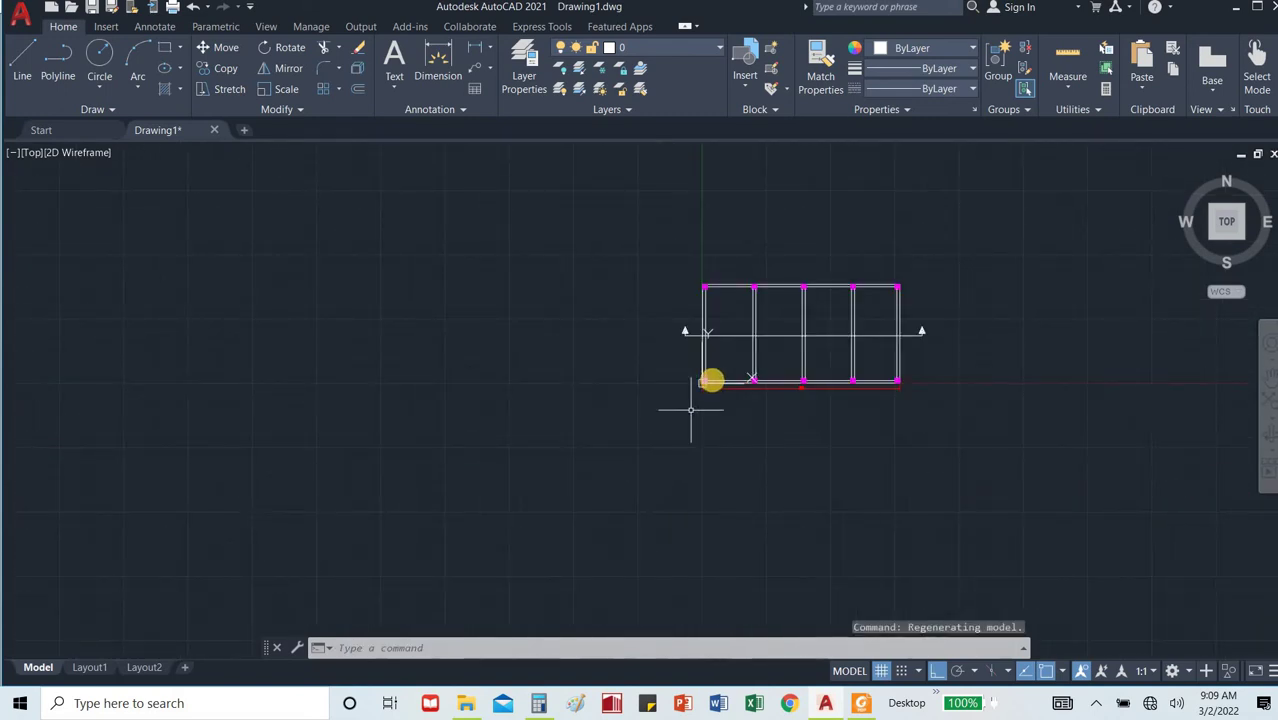
# Start a ray at the outer corner of the floor plan's lower-left column.
pyautogui.scroll(4, 705, 385)
pyautogui.scroll(2, 695, 428)
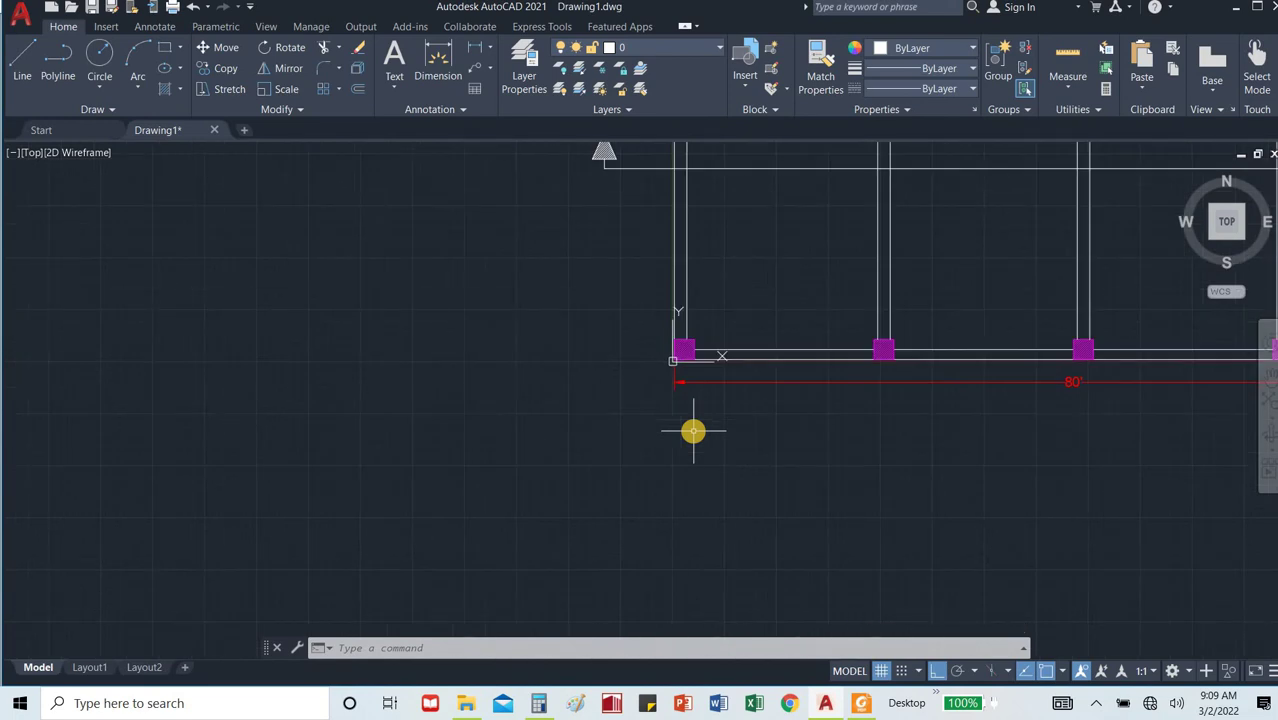
pyautogui.write('ar')
pyautogui.press('Return')
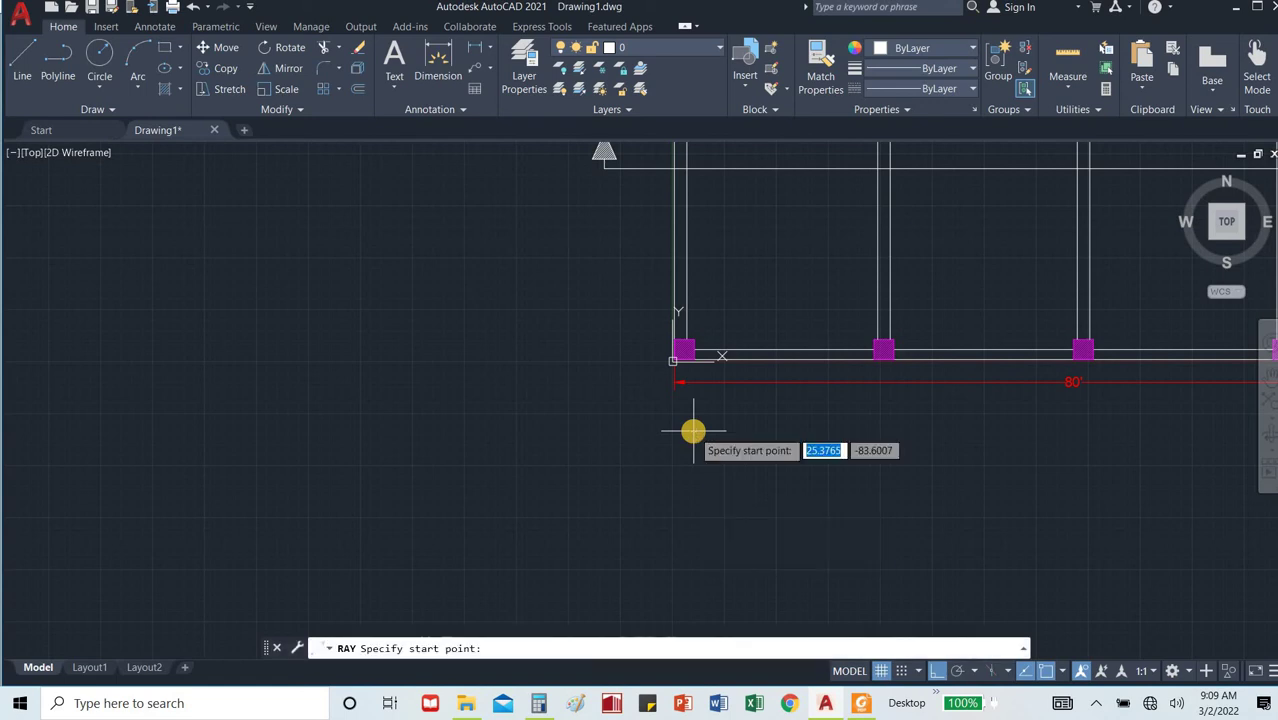
pyautogui.scroll(5, 660, 362)
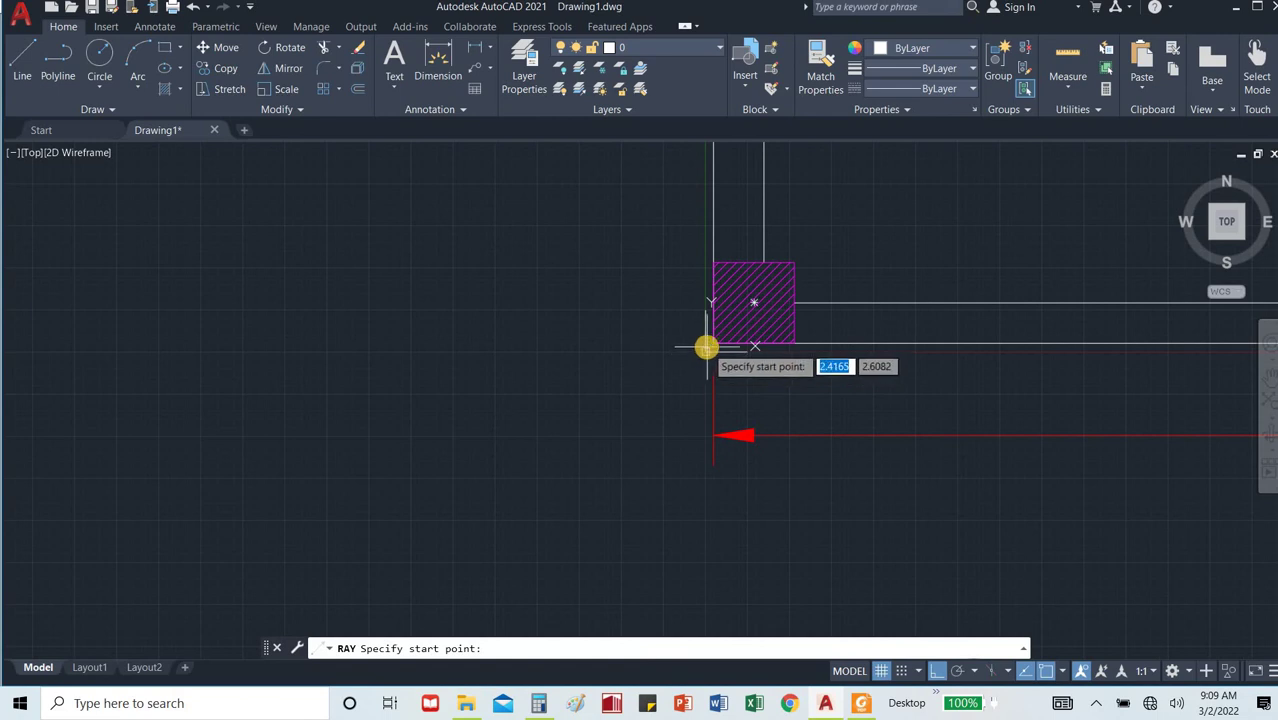
# Draw a vertical ray downward from the lower-left corner of the plan's bottom-left column.
pyautogui.scroll(3, 710, 352)
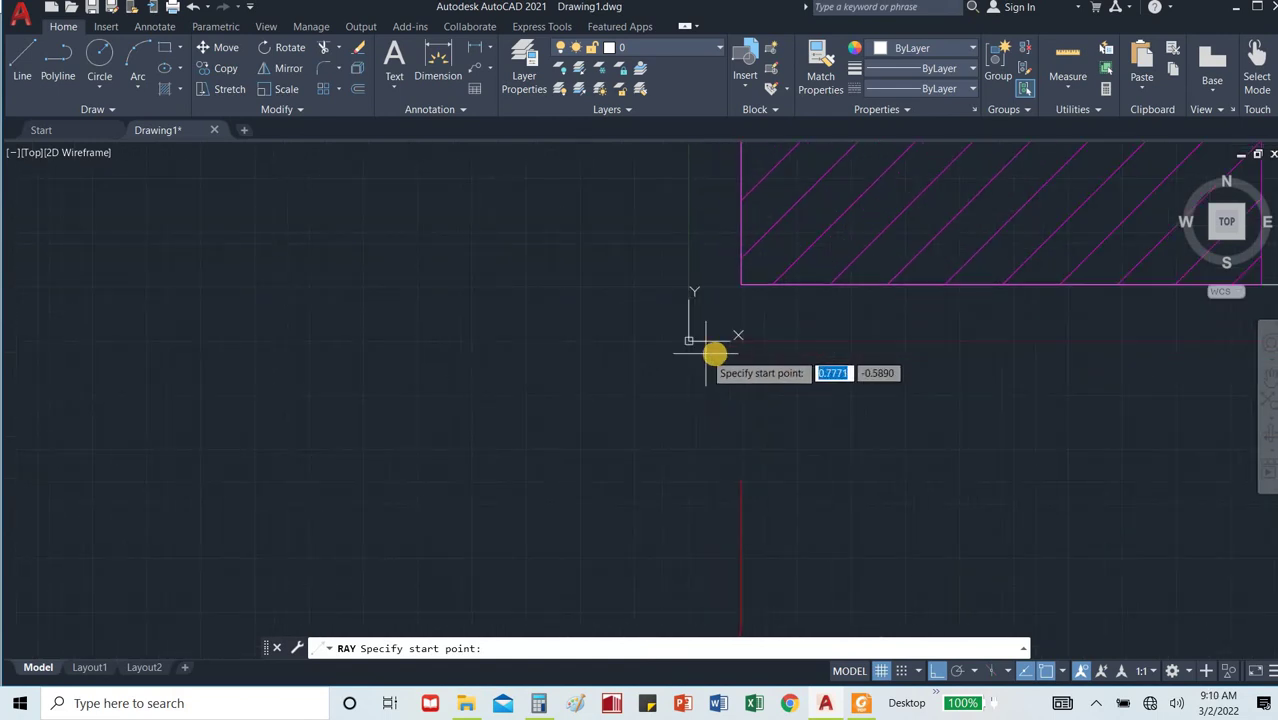
pyautogui.click(740, 284)
pyautogui.click(735, 391)
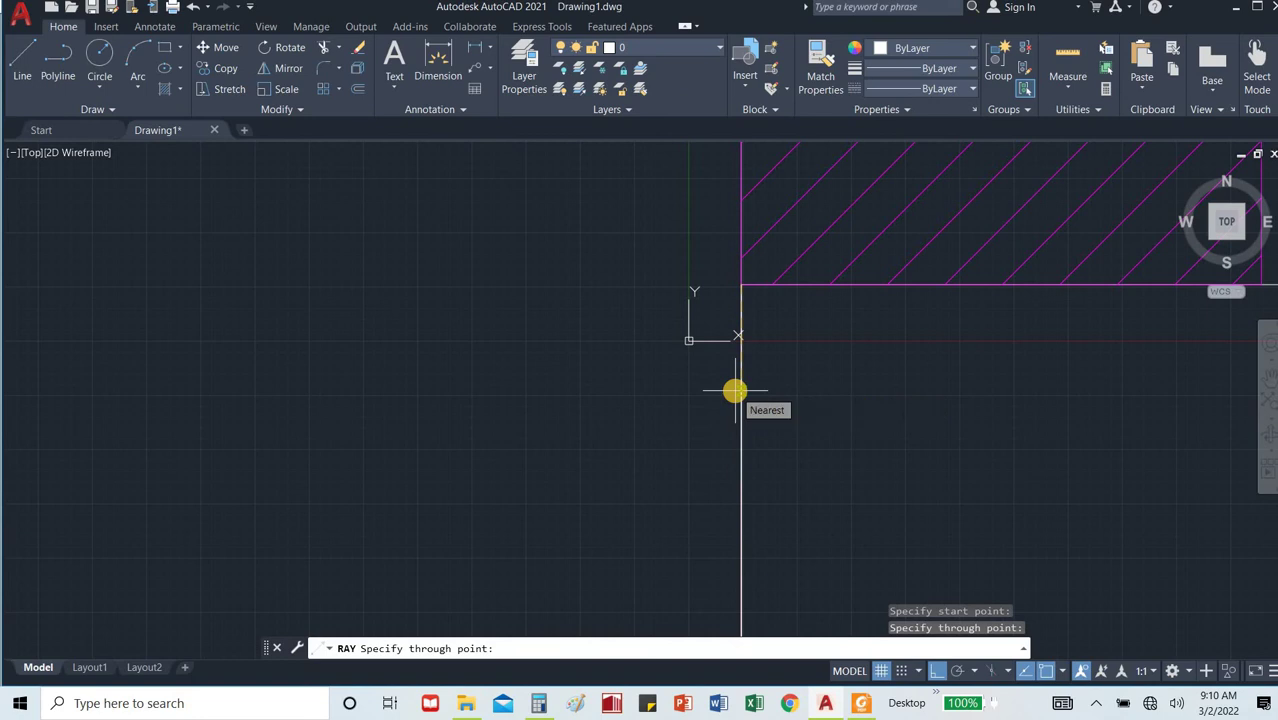
pyautogui.press('Return')
pyautogui.scroll(-5, 730, 448)
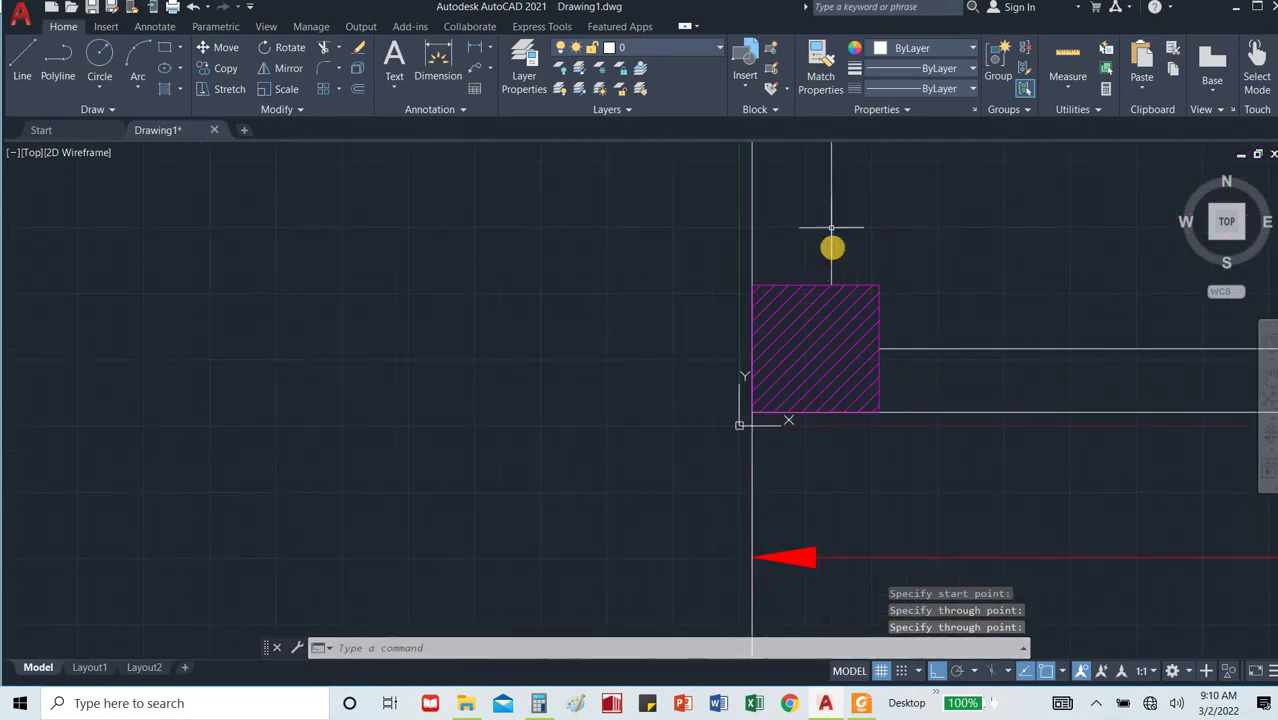
# Draw a vertical ray downward from where the inner wall line meets the bottom-left column's top edge.
pyautogui.press('Return')
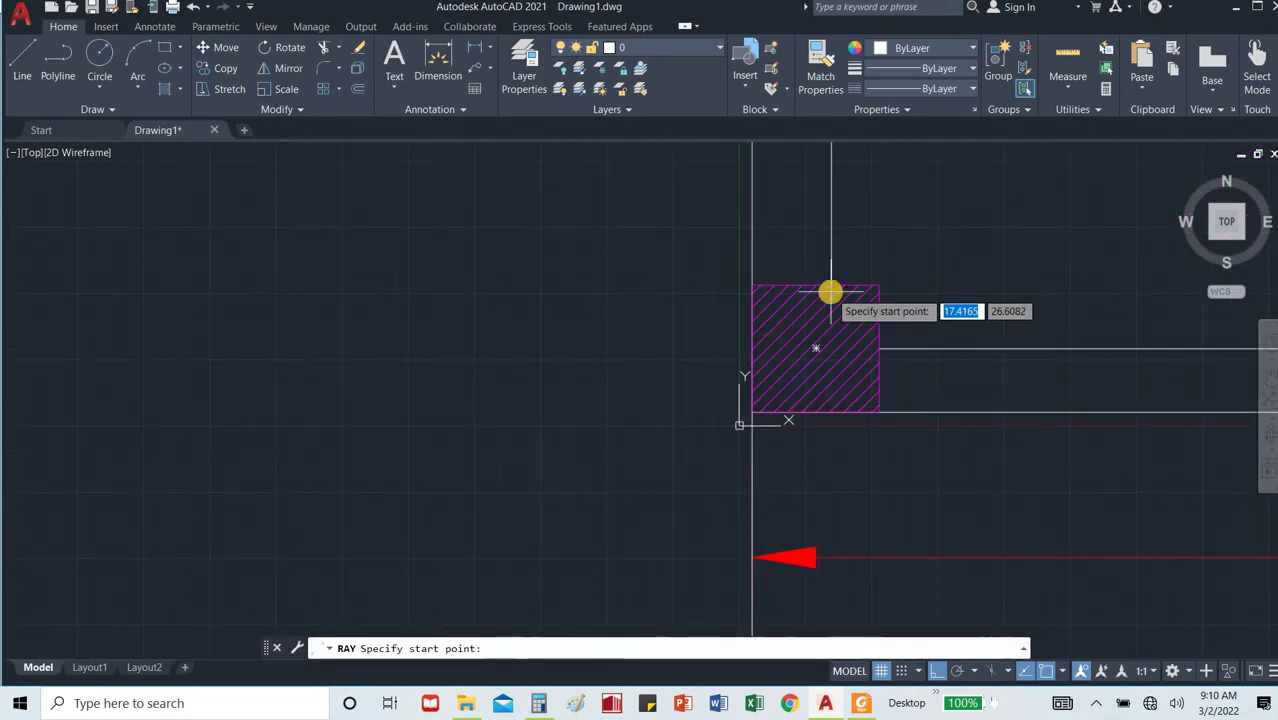
pyautogui.scroll(5, 830, 291)
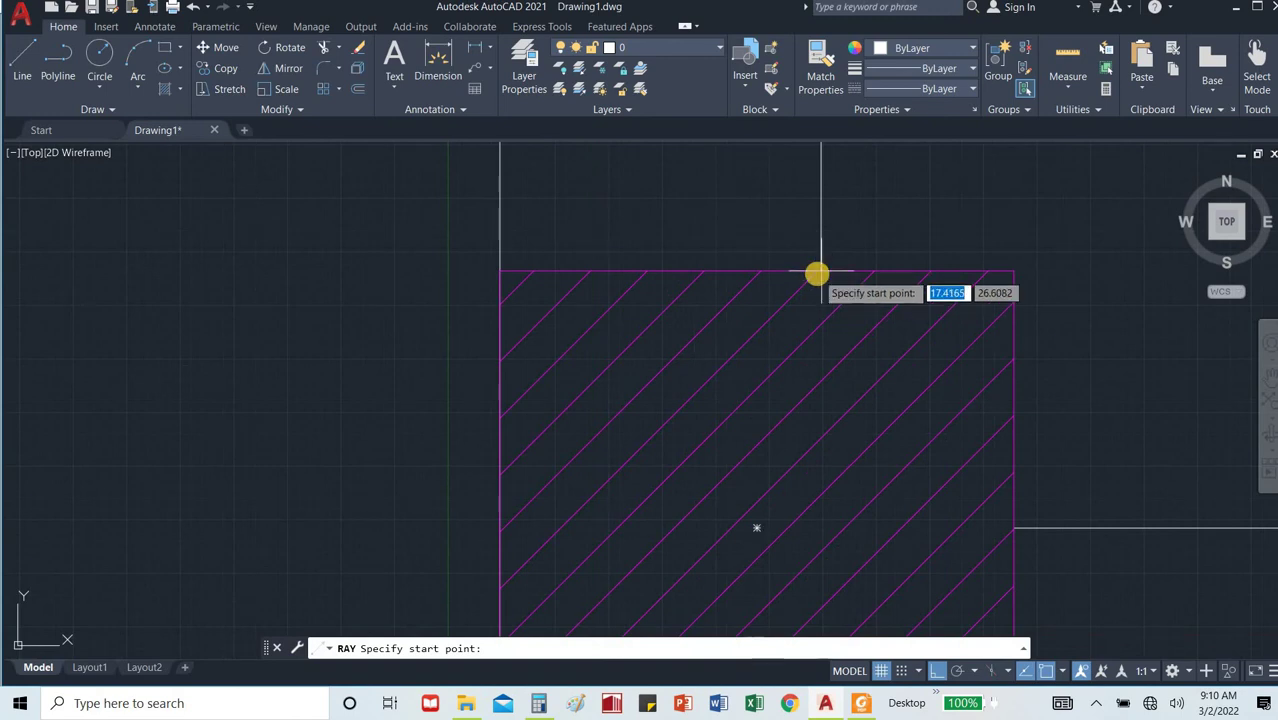
pyautogui.click(821, 272)
pyautogui.click(817, 345)
pyautogui.press('Return')
pyautogui.scroll(-7, 818, 343)
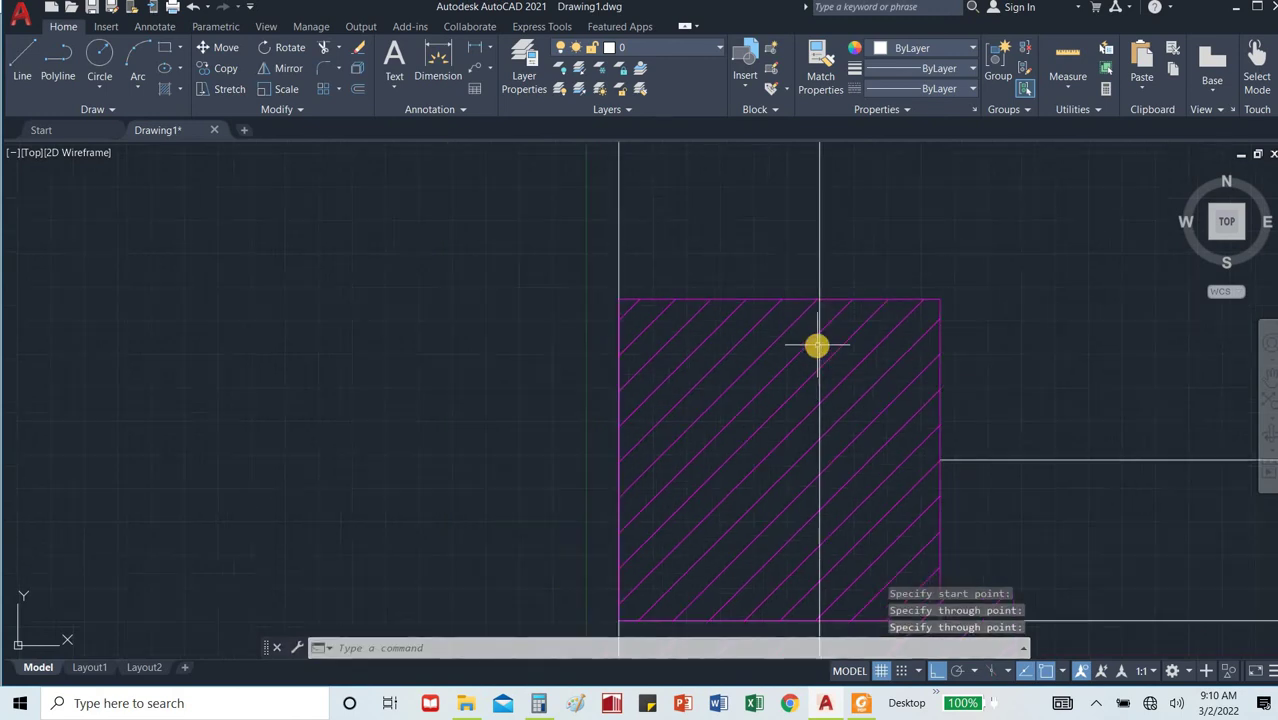
# Draw a vertical ray downward from the lower-left corner of the second column in the bottom row.
pyautogui.scroll(4, 940, 418)
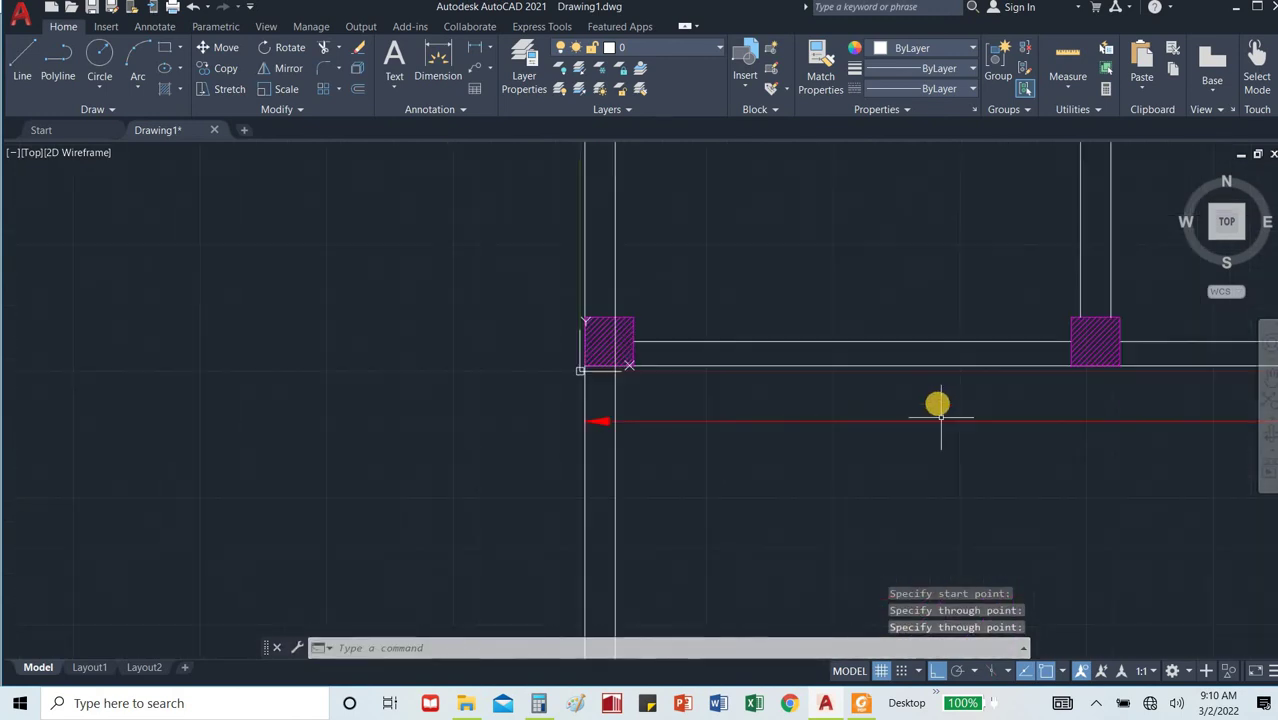
pyautogui.scroll(2, 1056, 382)
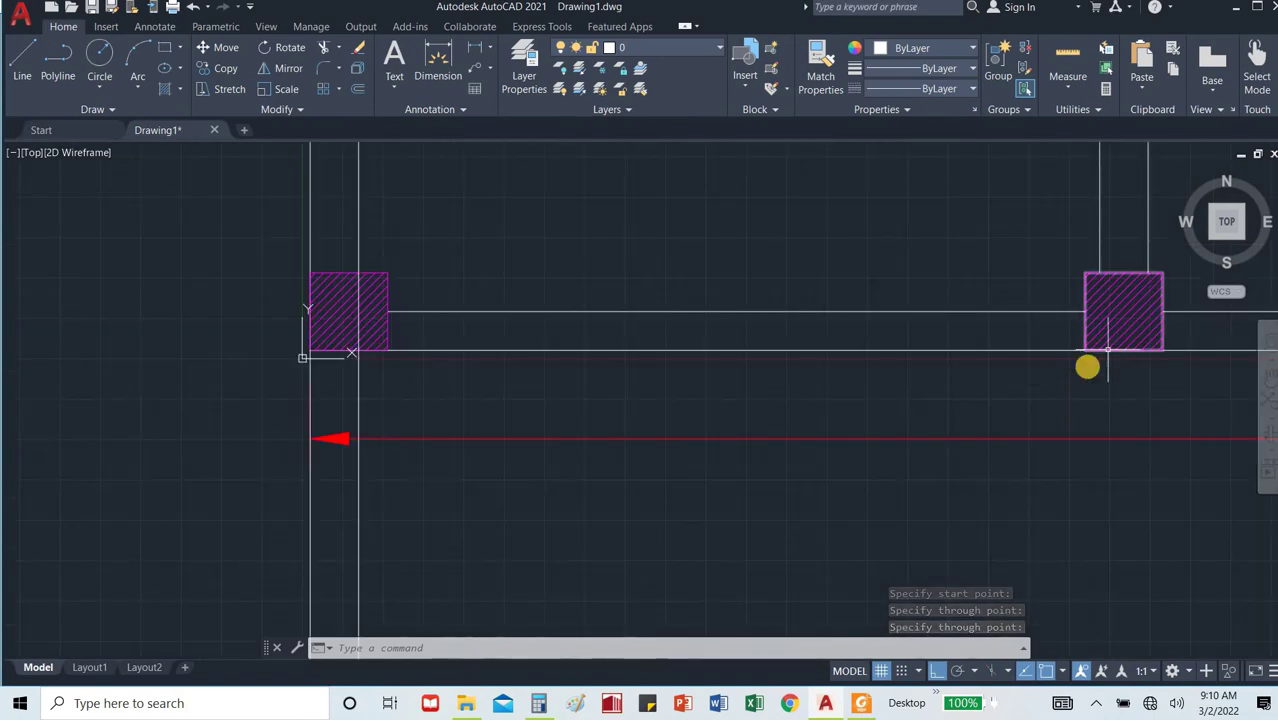
pyautogui.scroll(2, 1084, 367)
pyautogui.press('Return')
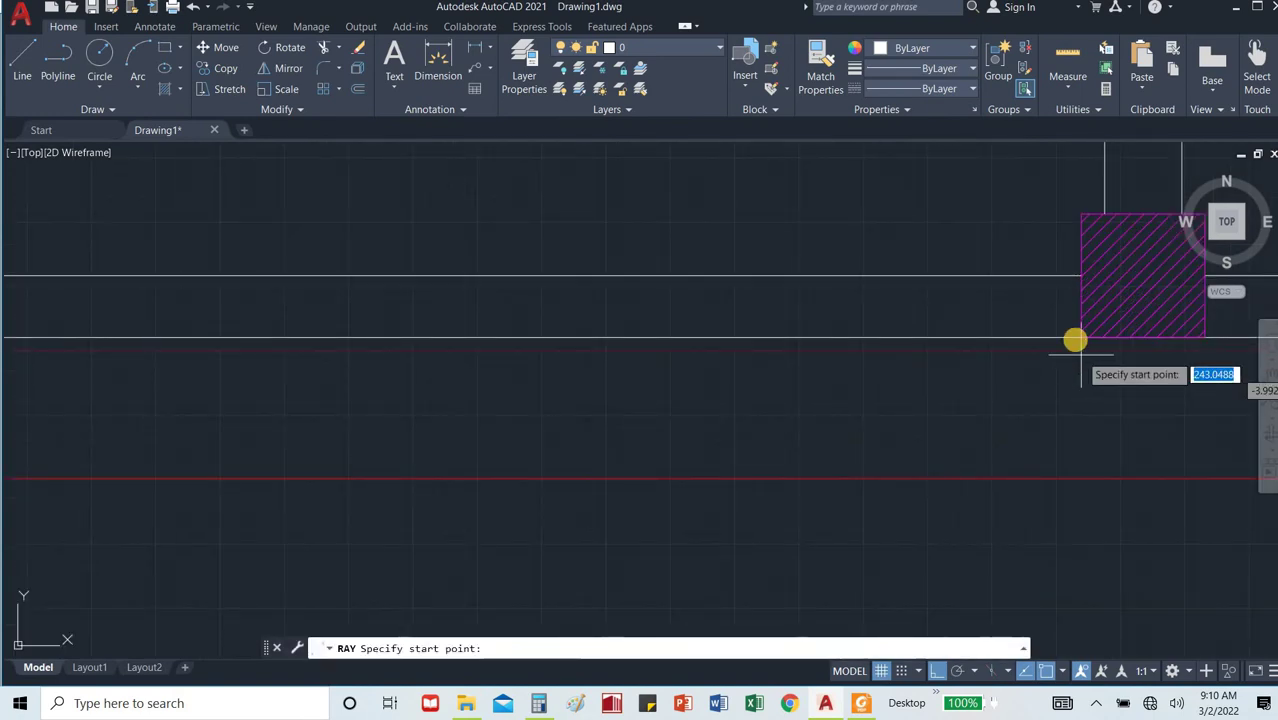
pyautogui.click(1081, 339)
pyautogui.click(1076, 407)
pyautogui.press('Return')
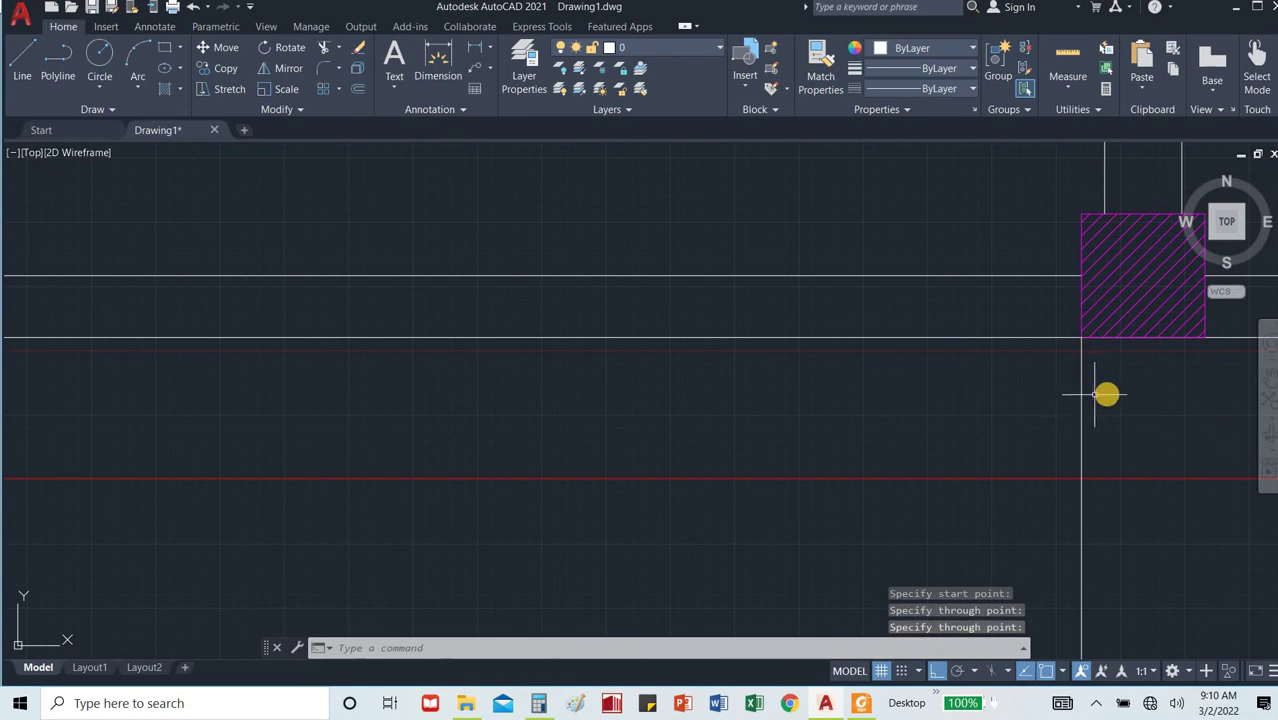
# Draw a vertical ray downward from the lower-right corner of the second bottom-row column.
pyautogui.press('Return')
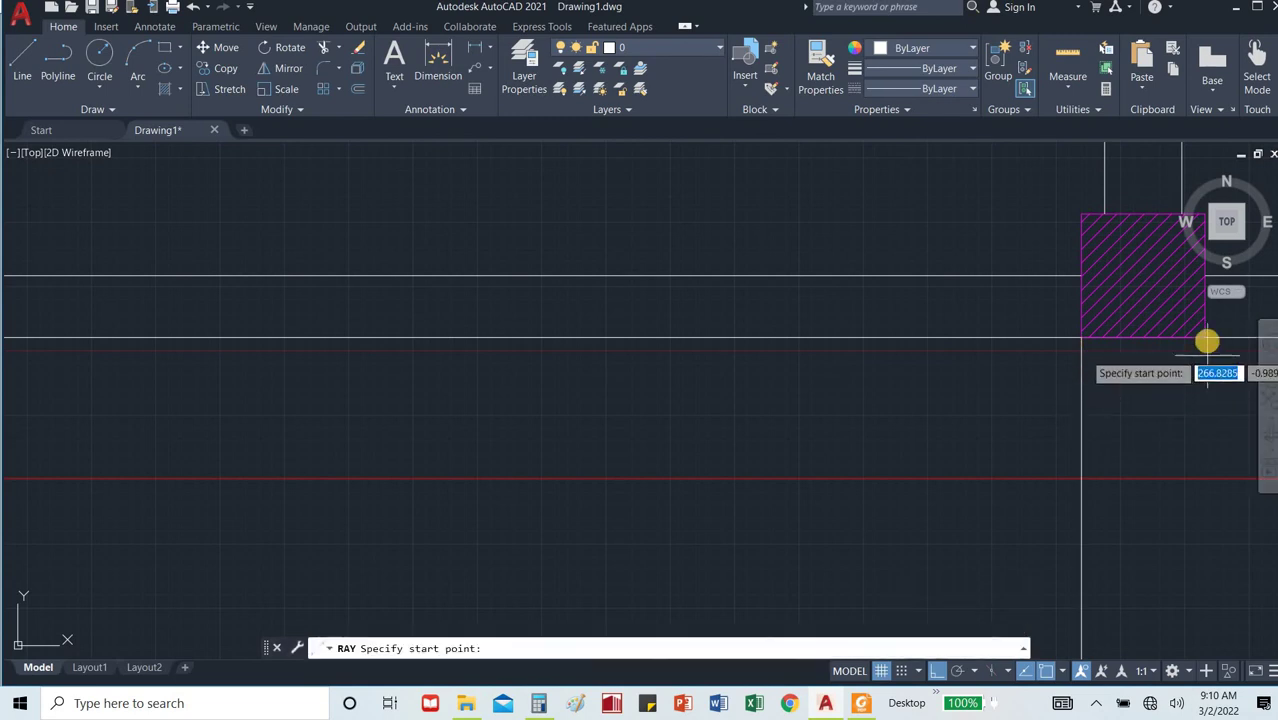
pyautogui.click(1205, 339)
pyautogui.click(1208, 378)
pyautogui.press('Return')
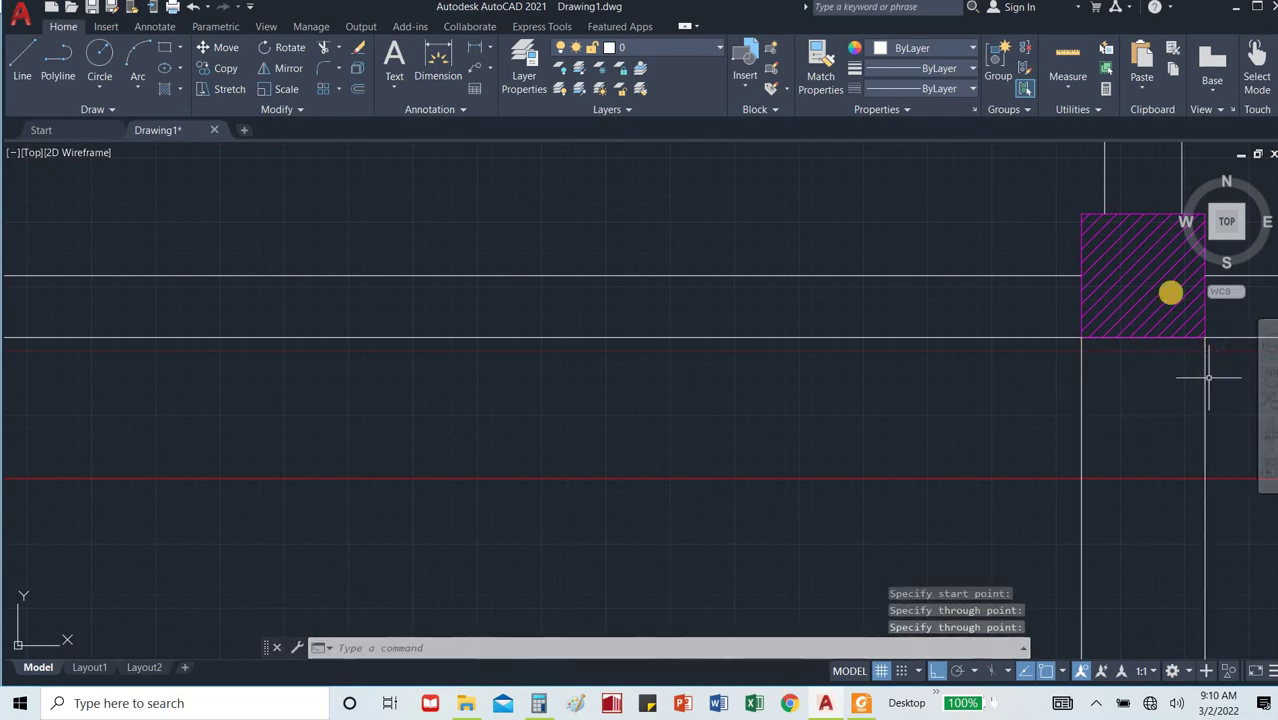
# Draw a vertical ray downward from where the left wall line meets the second bottom-row column's top edge.
pyautogui.press('Return')
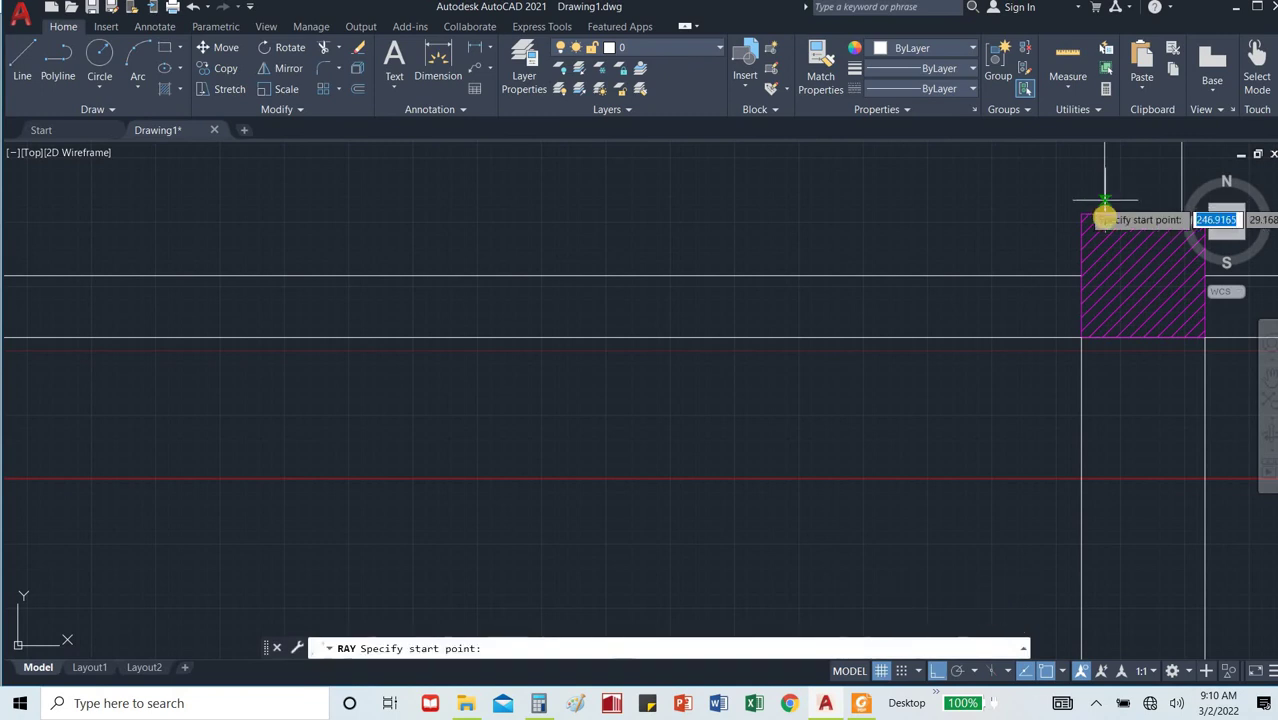
pyautogui.click(1104, 218)
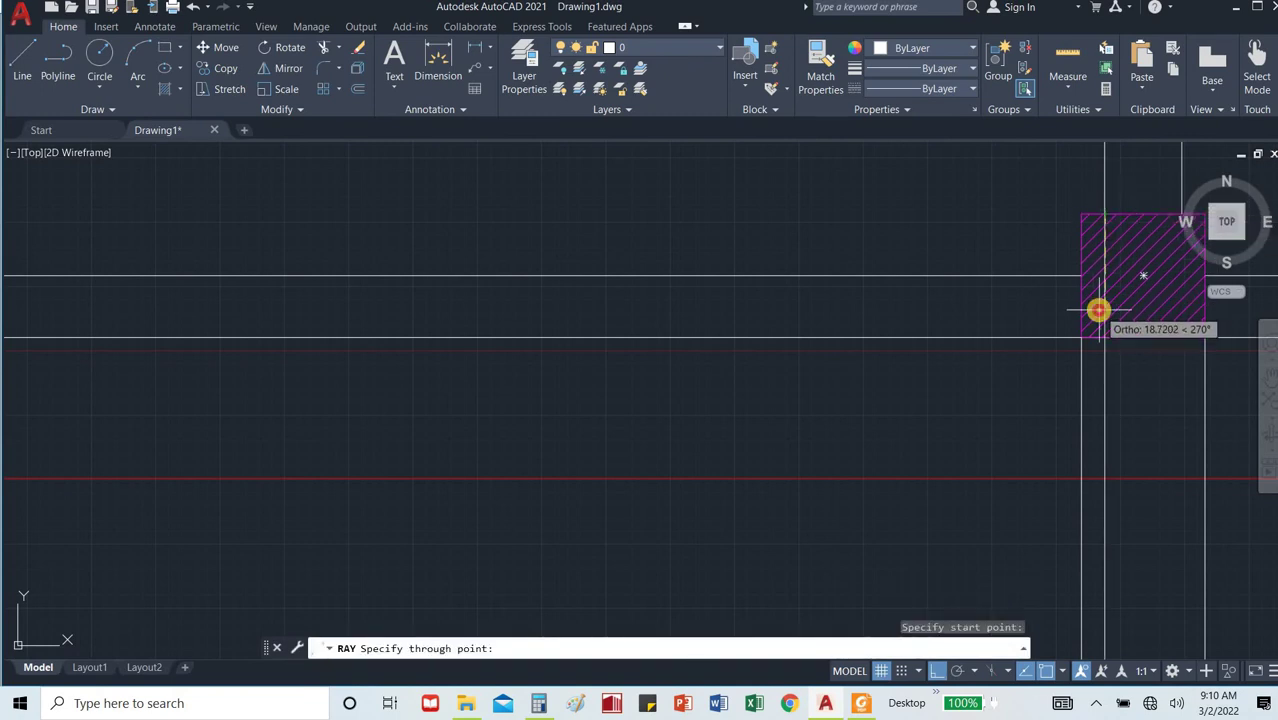
pyautogui.click(1104, 306)
pyautogui.press('Return')
pyautogui.press('Return')
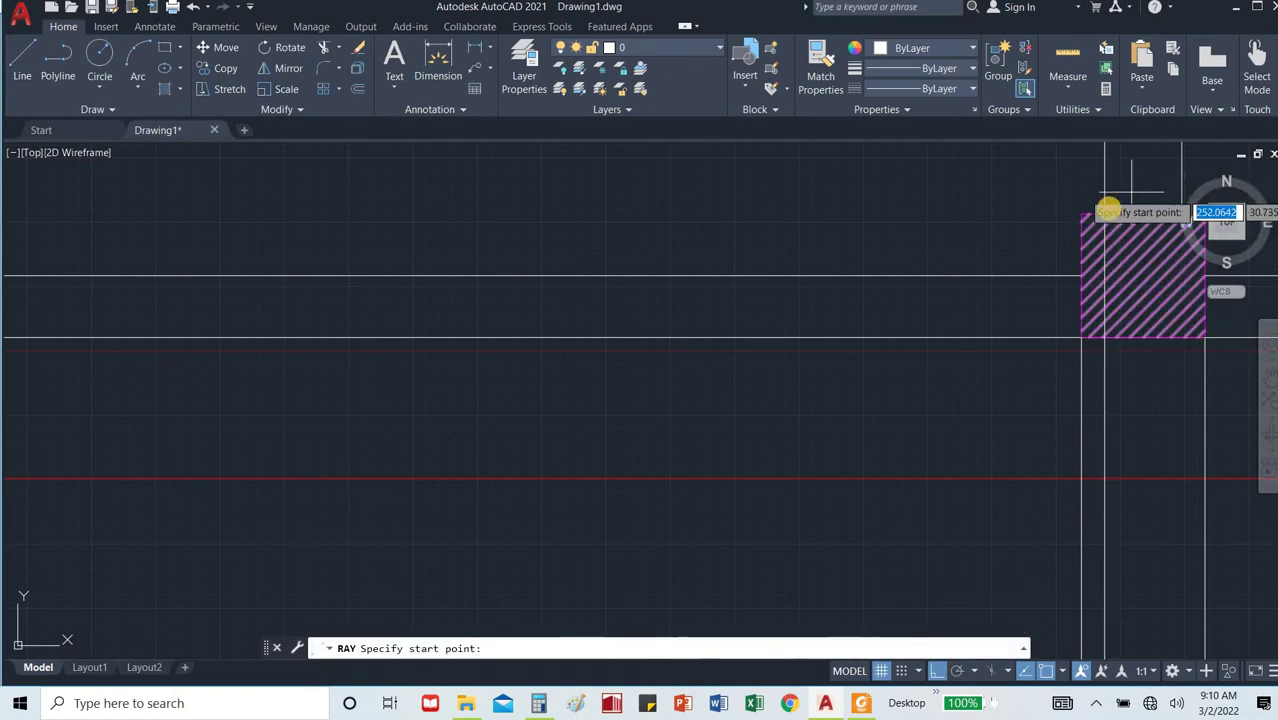
pyautogui.scroll(-3, 1180, 225)
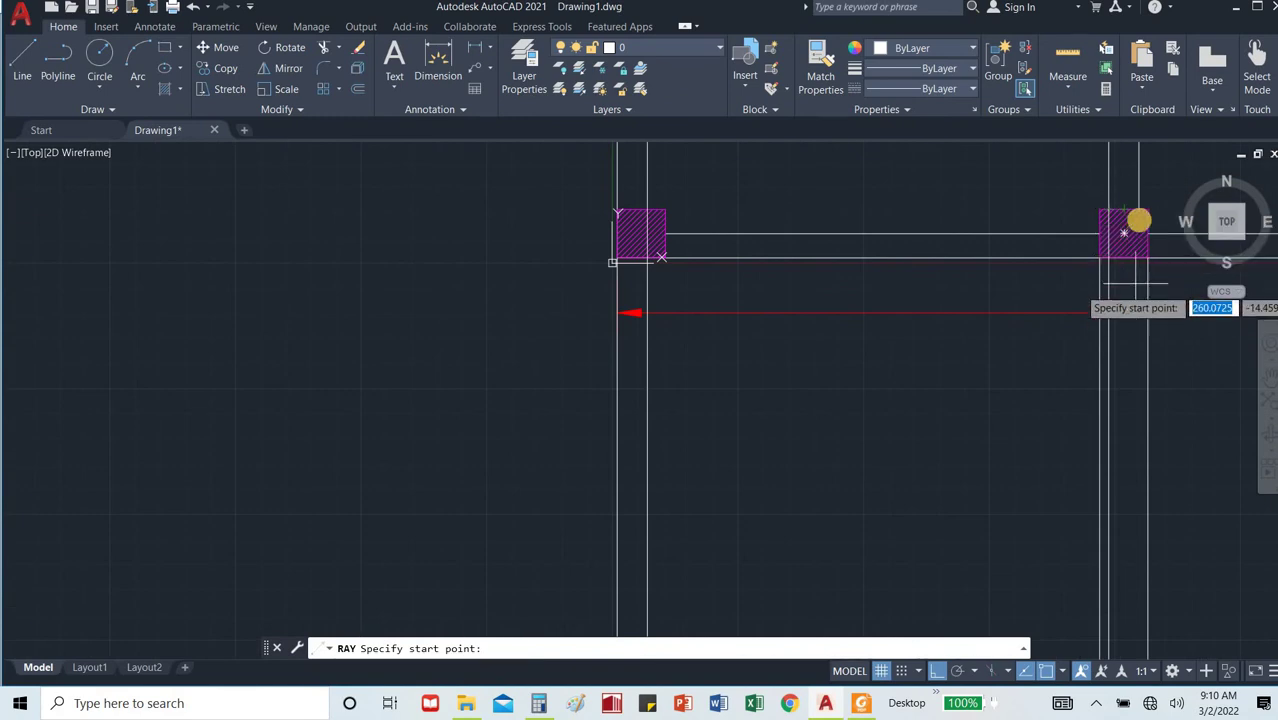
pyautogui.scroll(6, 1140, 205)
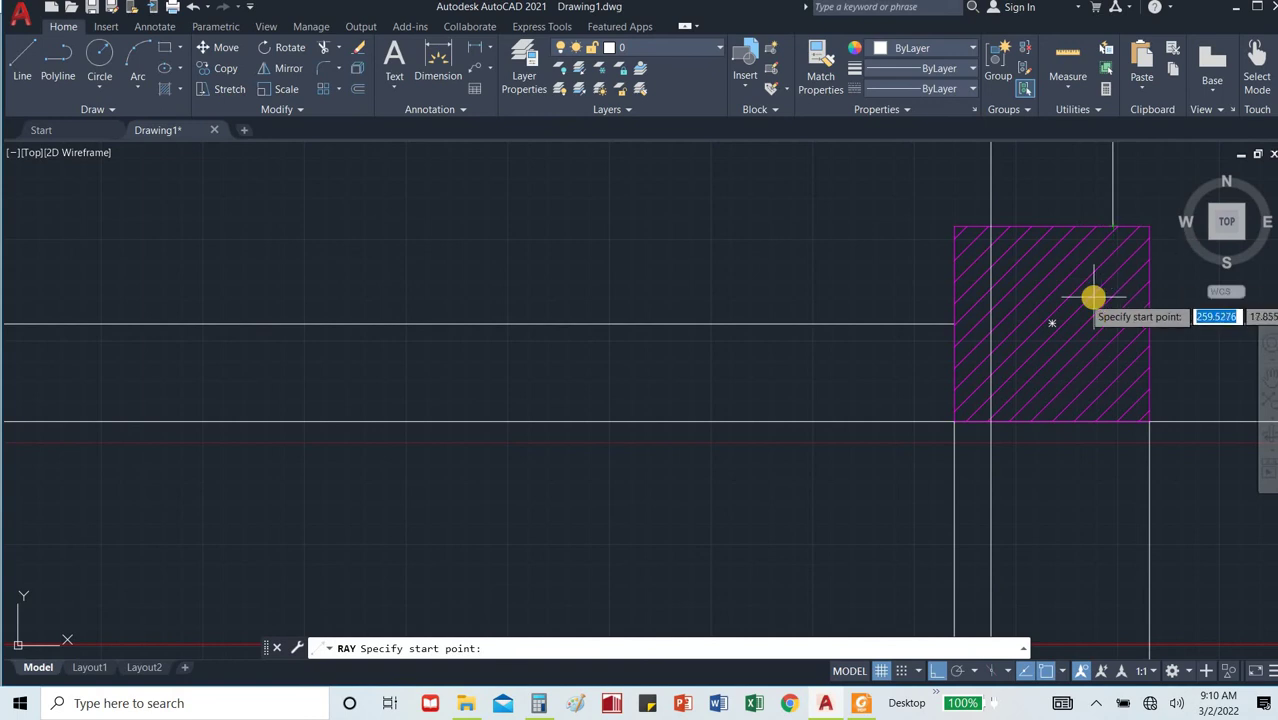
pyautogui.press('Escape')
# Erase the ray running down from the second bottom-row column's lower-left corner.
pyautogui.click(961, 471)
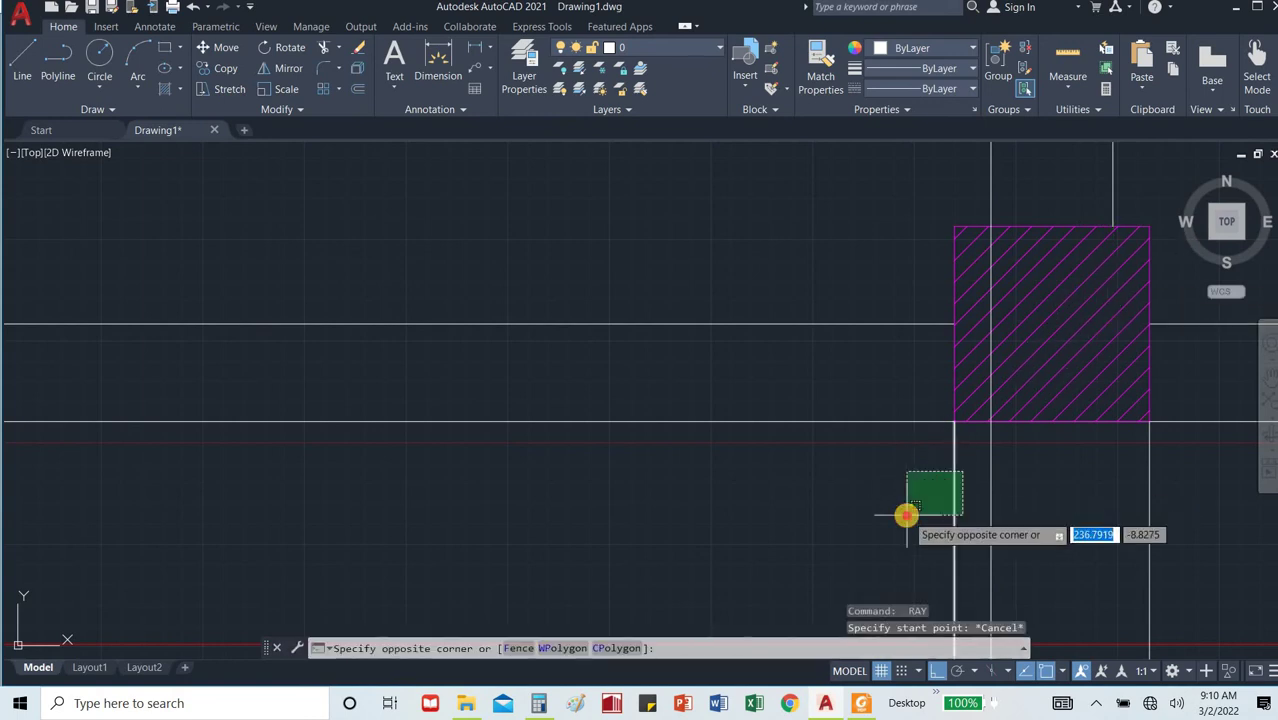
pyautogui.click(906, 515)
pyautogui.press('Delete')
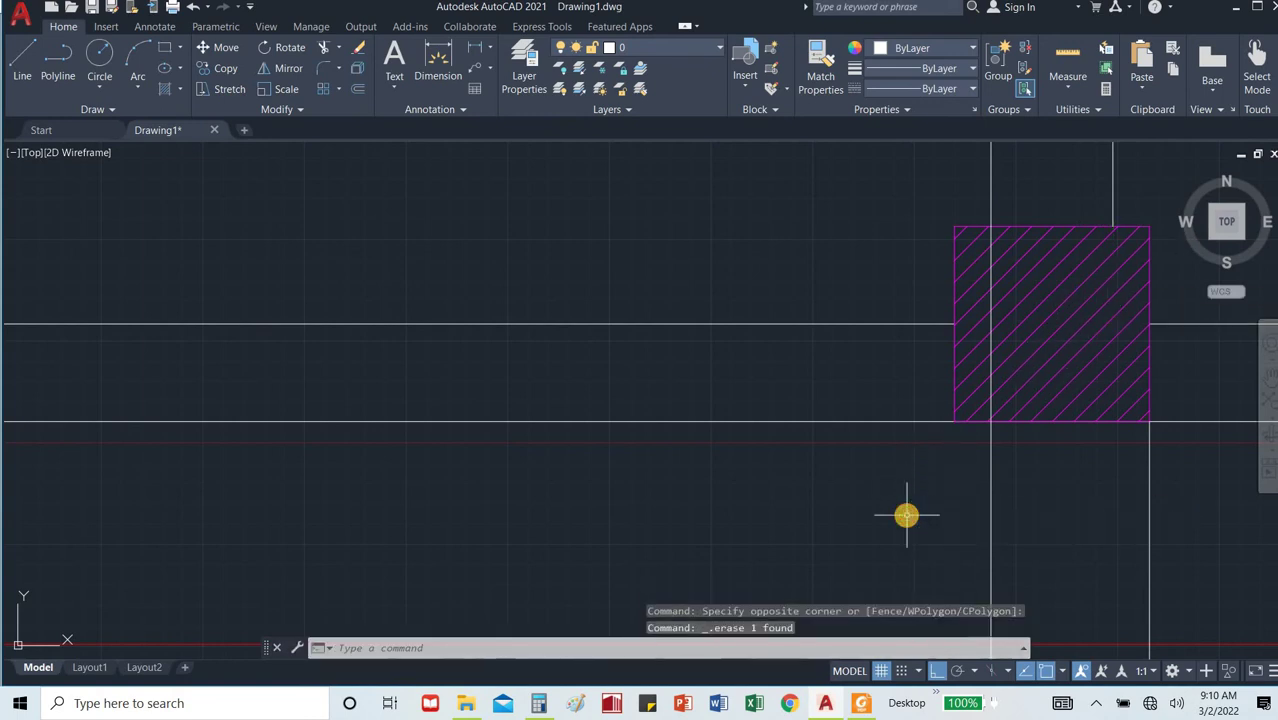
# Undo the erasure of the ray below the second bottom-row column's lower-left corner.
pyautogui.scroll(-8, 961, 488)
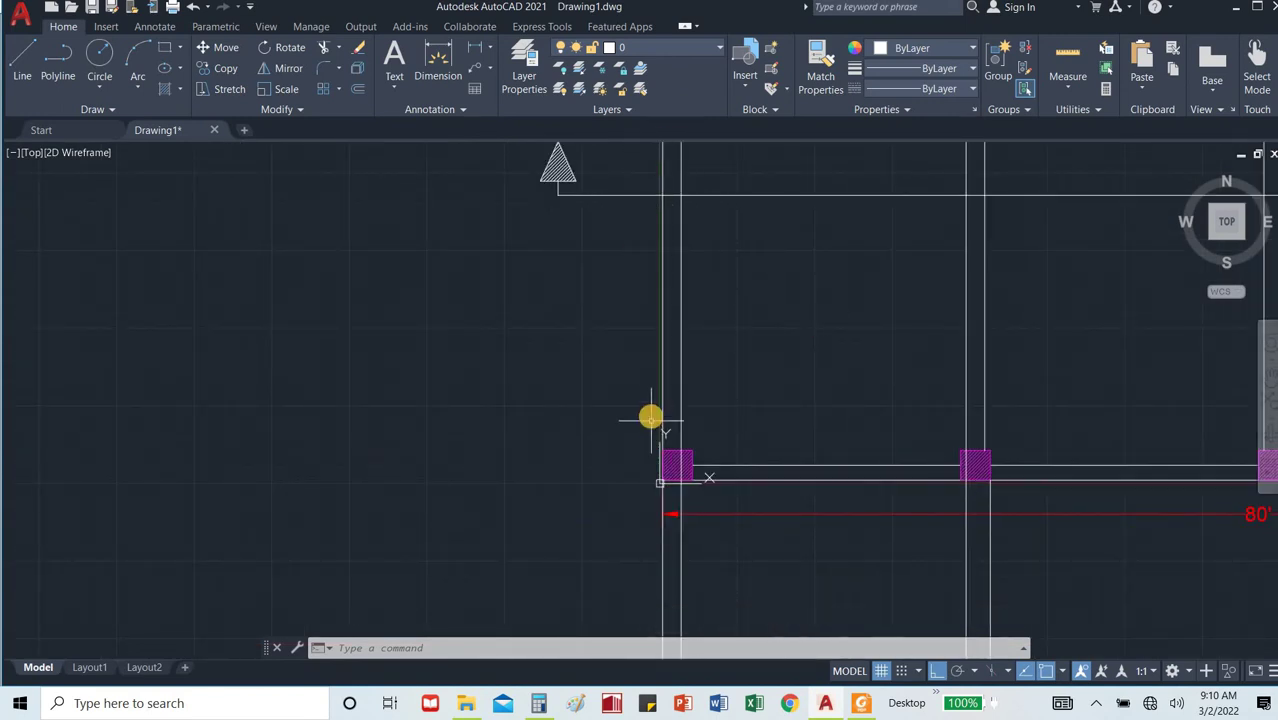
pyautogui.write('L')
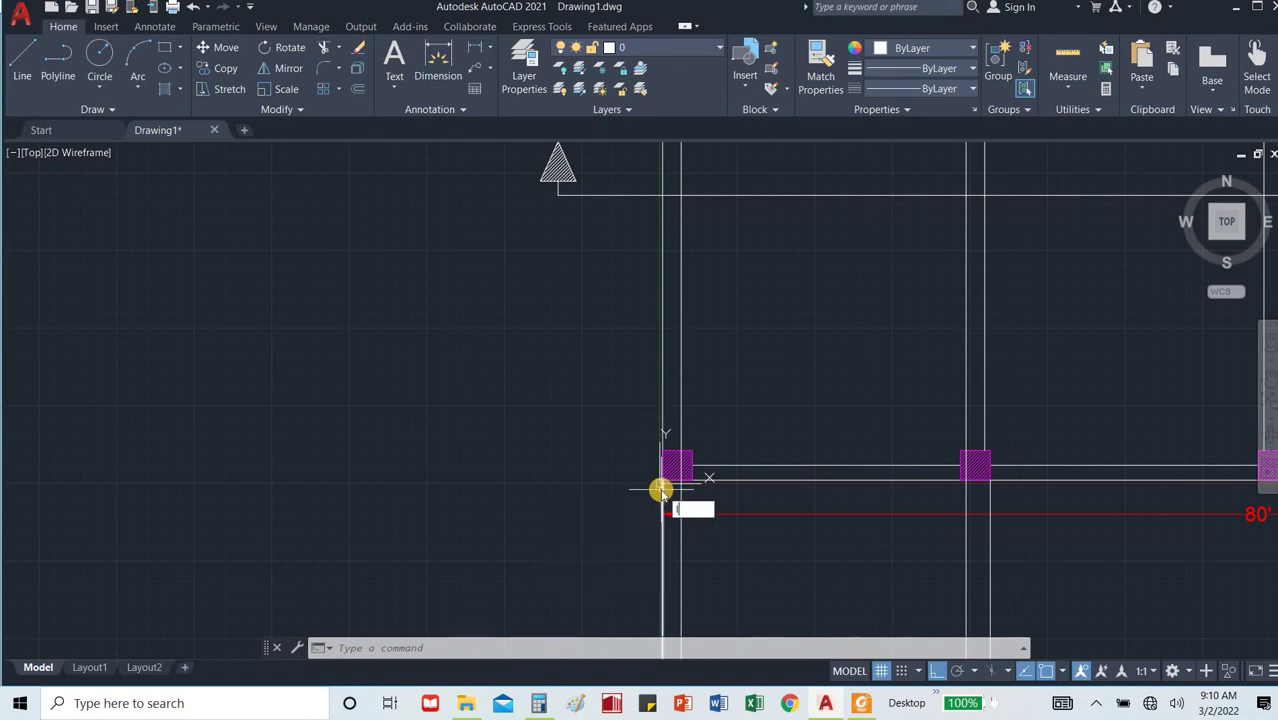
pyautogui.press('Escape')
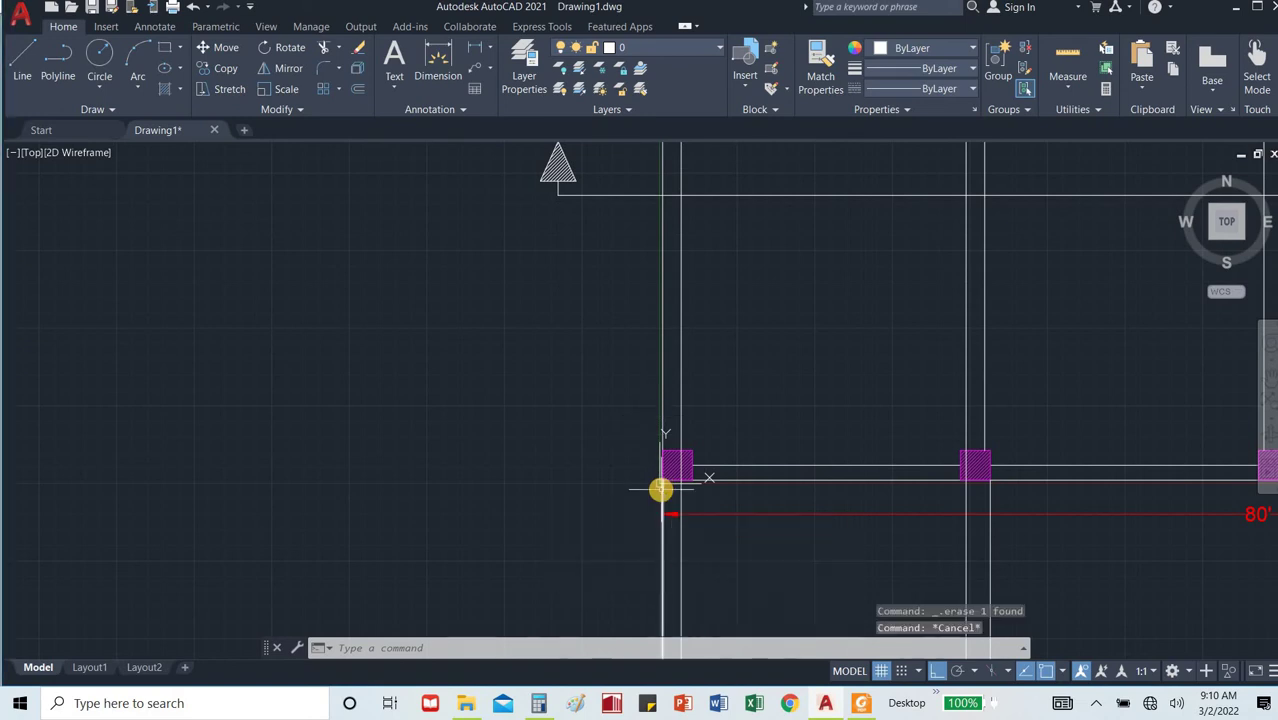
pyautogui.hotkey('ctrl', 'z')
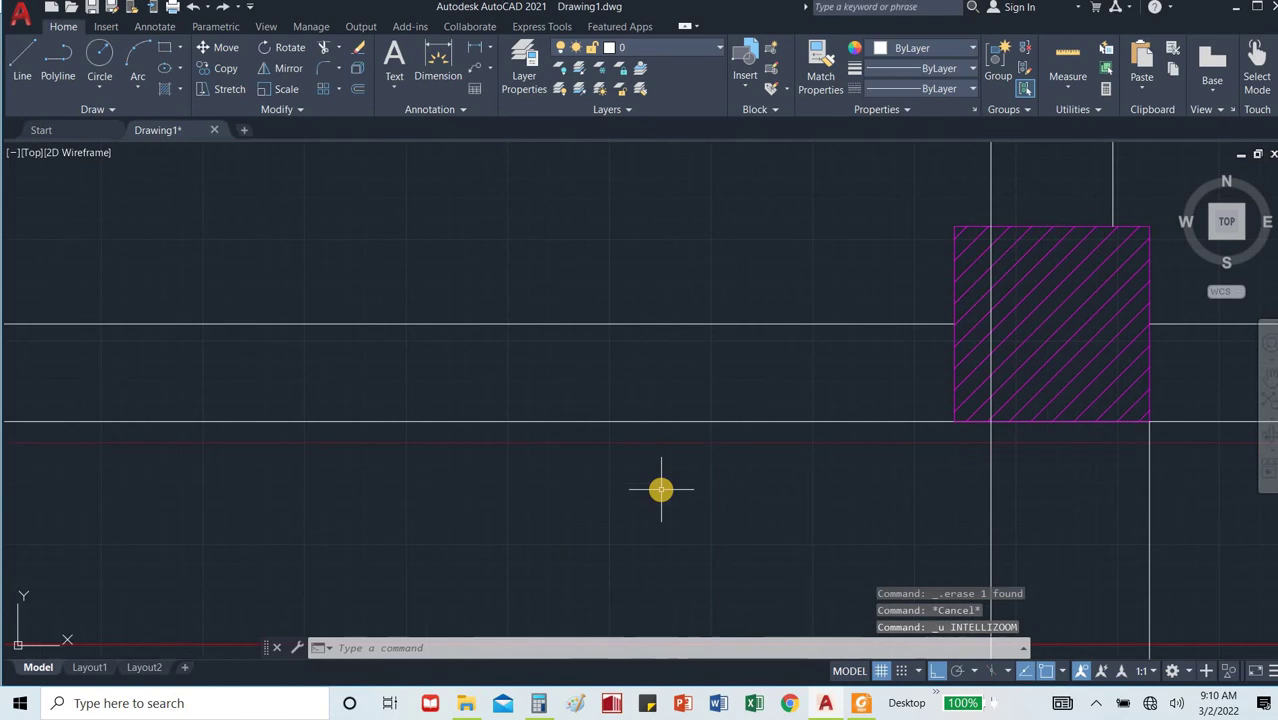
pyautogui.hotkey('ctrl', 'z')
pyautogui.hotkey('ctrl', 'z')
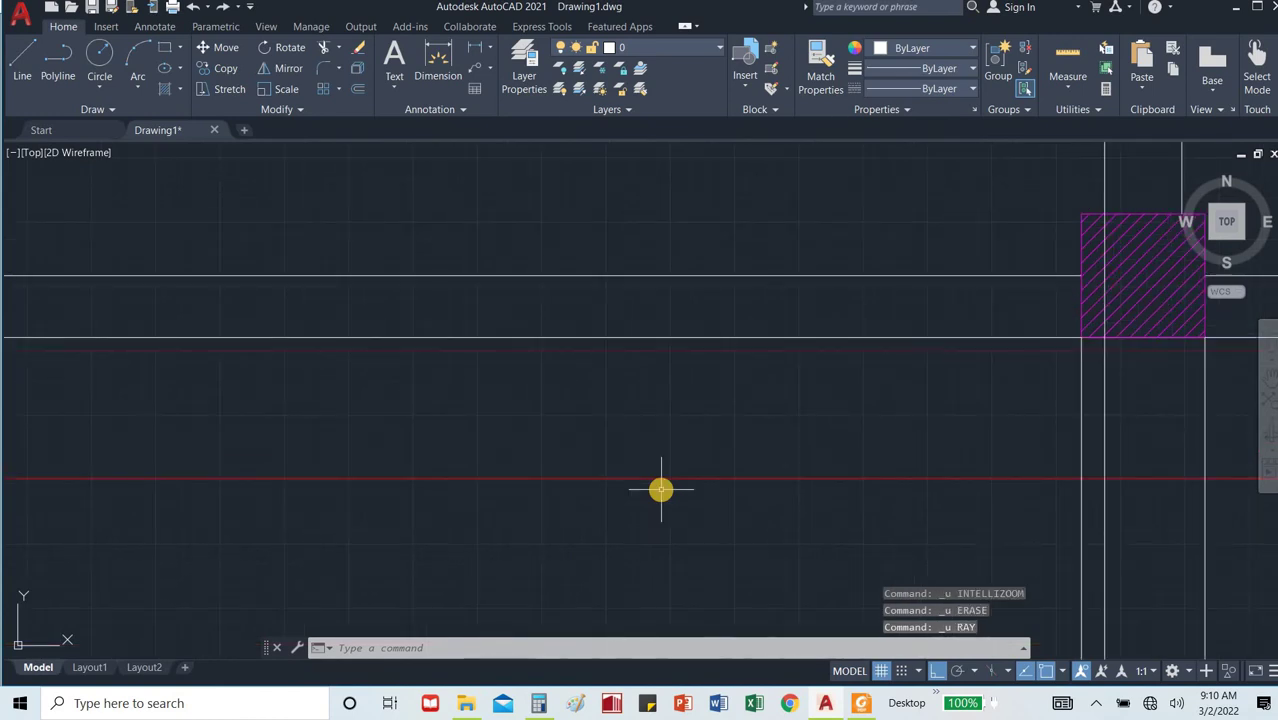
# Draw a vertical ray downward from where the right wall line meets the second bottom-row column's top edge.
pyautogui.scroll(-5, 660, 489)
pyautogui.scroll(4, 704, 473)
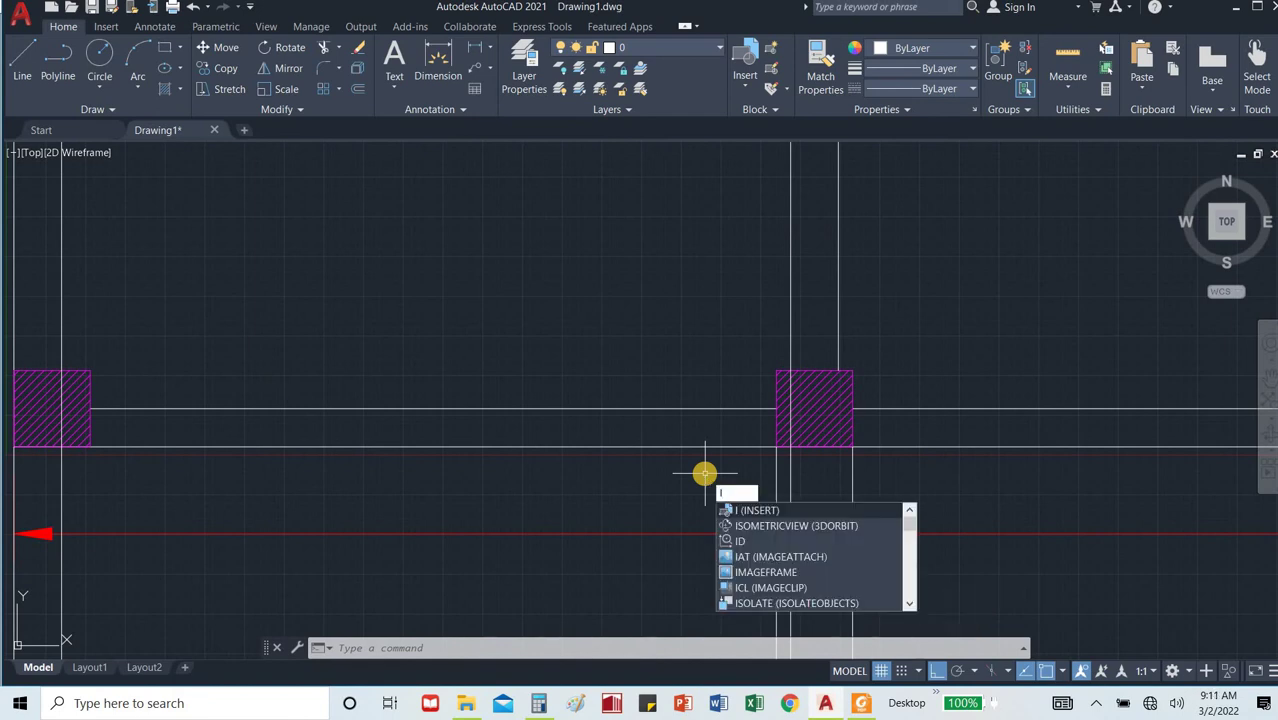
pyautogui.press('Escape')
pyautogui.write('ra')
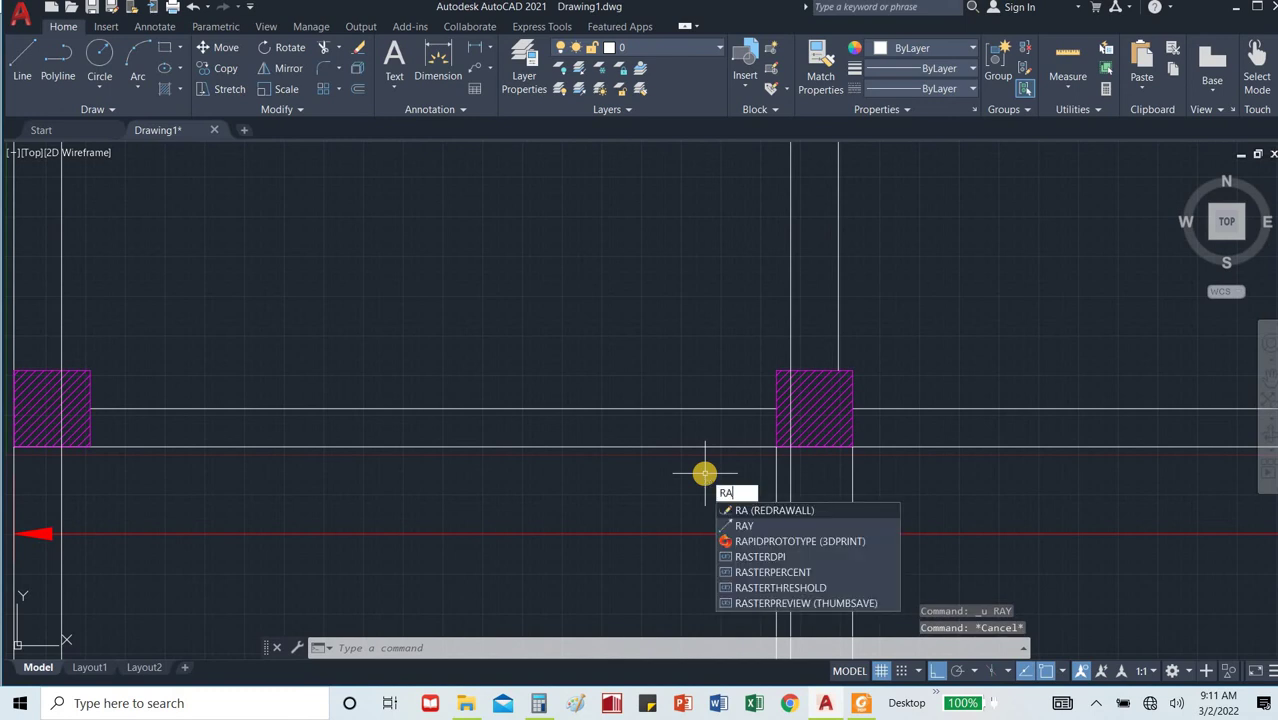
pyautogui.write('y')
pyautogui.press('Return')
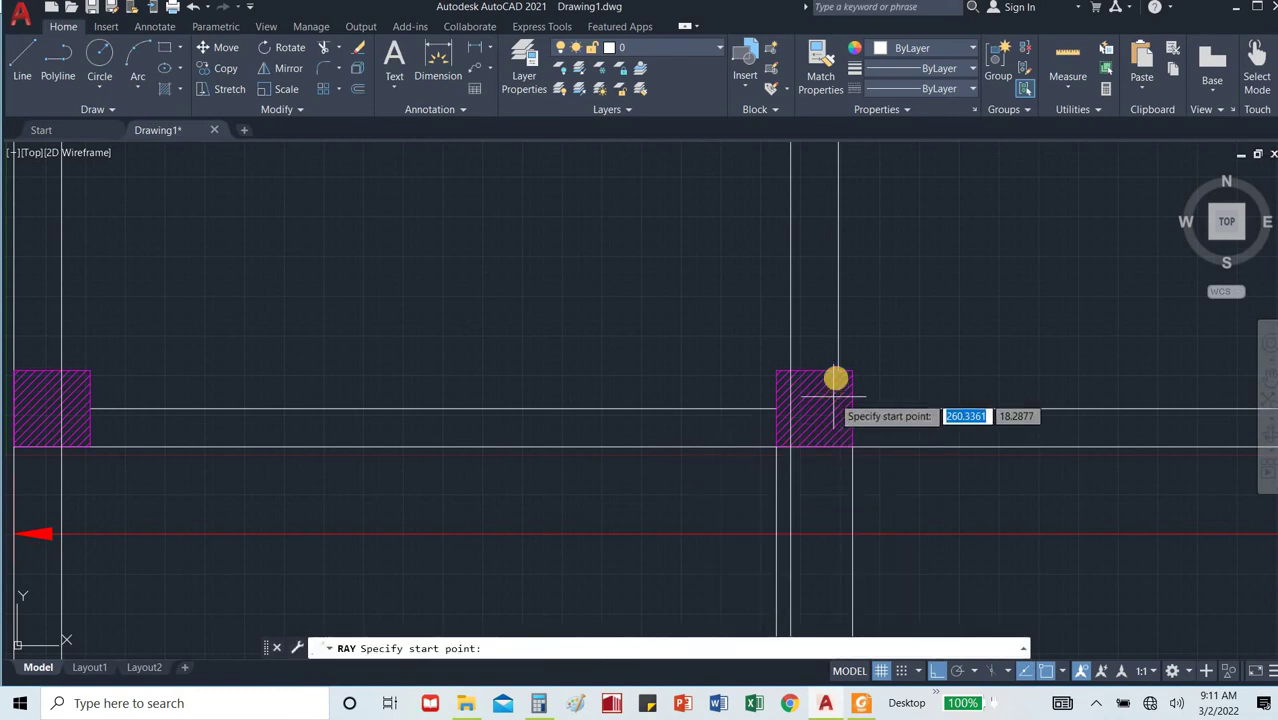
pyautogui.scroll(4, 834, 372)
pyautogui.click(828, 348)
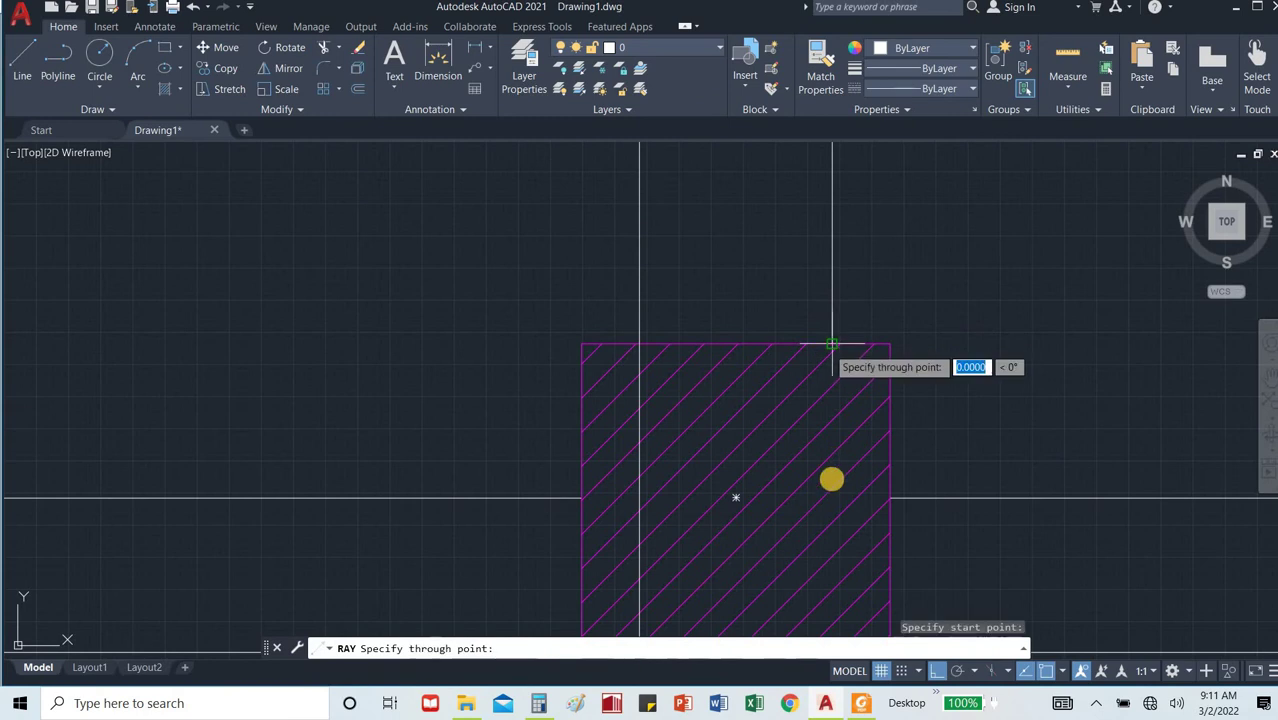
pyautogui.scroll(-5, 712, 486)
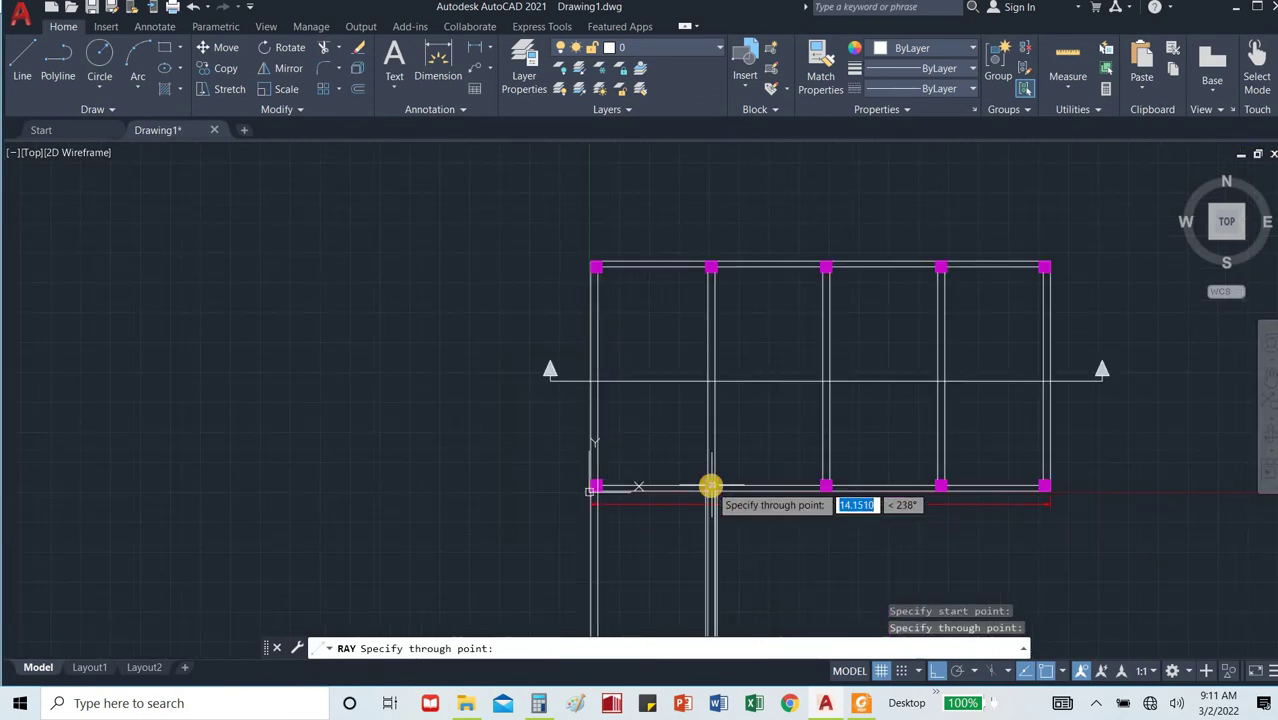
pyautogui.press('Escape')
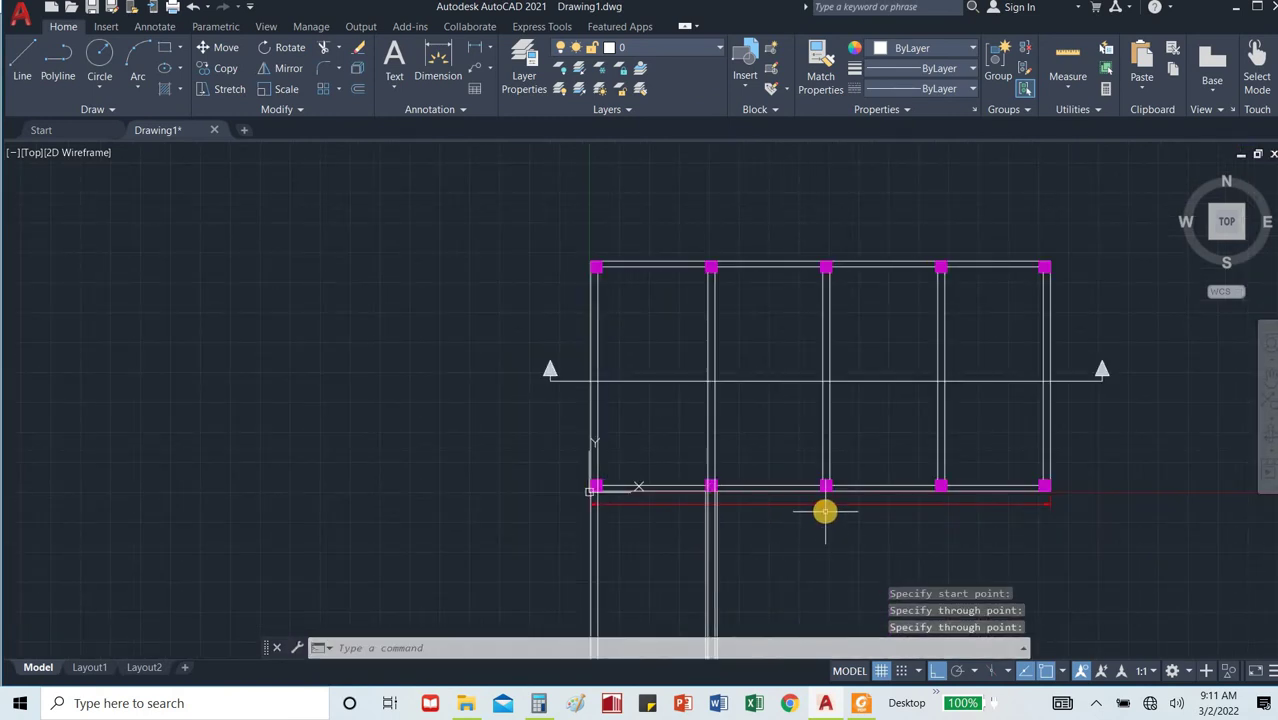
pyautogui.write('RAY')
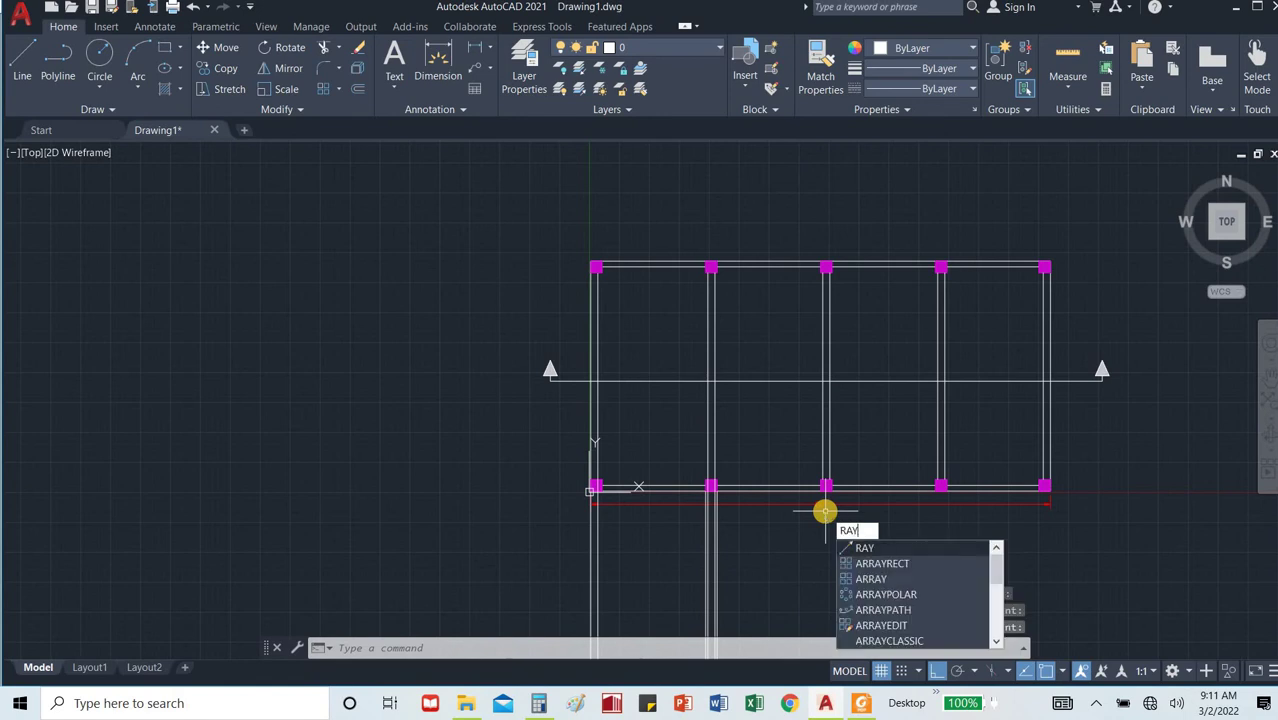
pyautogui.press('Return')
pyautogui.scroll(5, 819, 487)
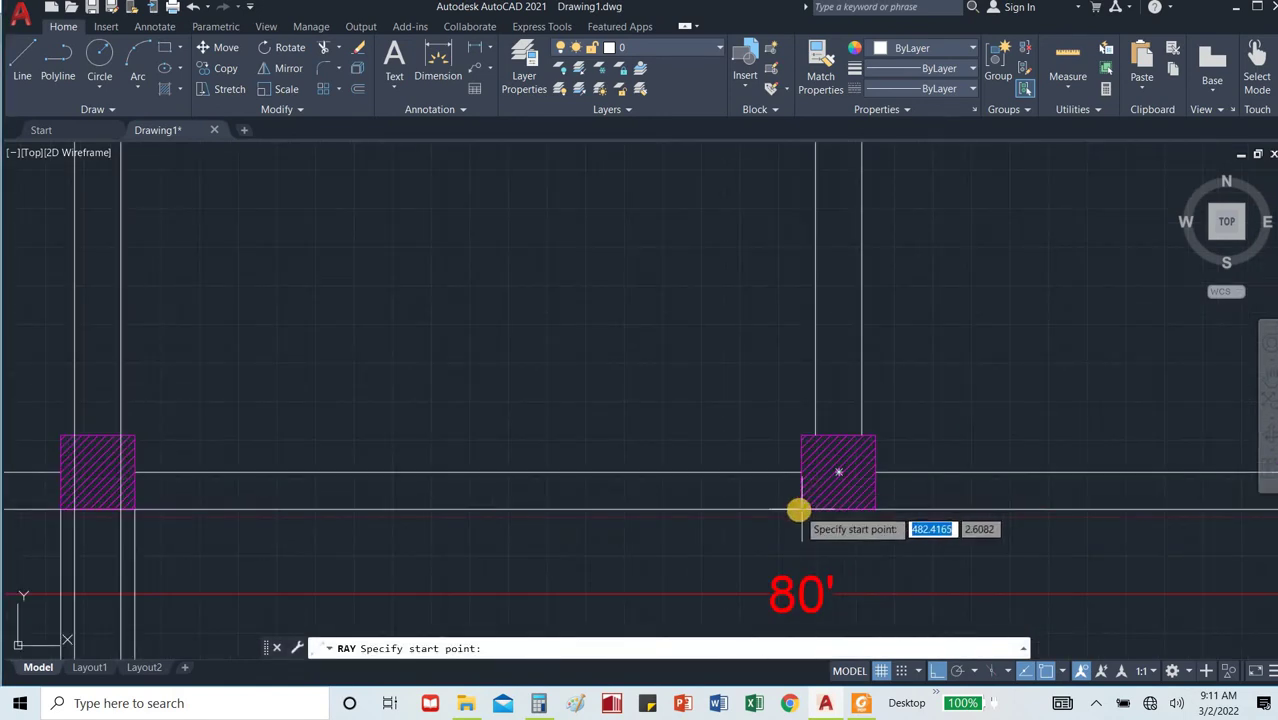
pyautogui.click(799, 511)
pyautogui.press('Escape')
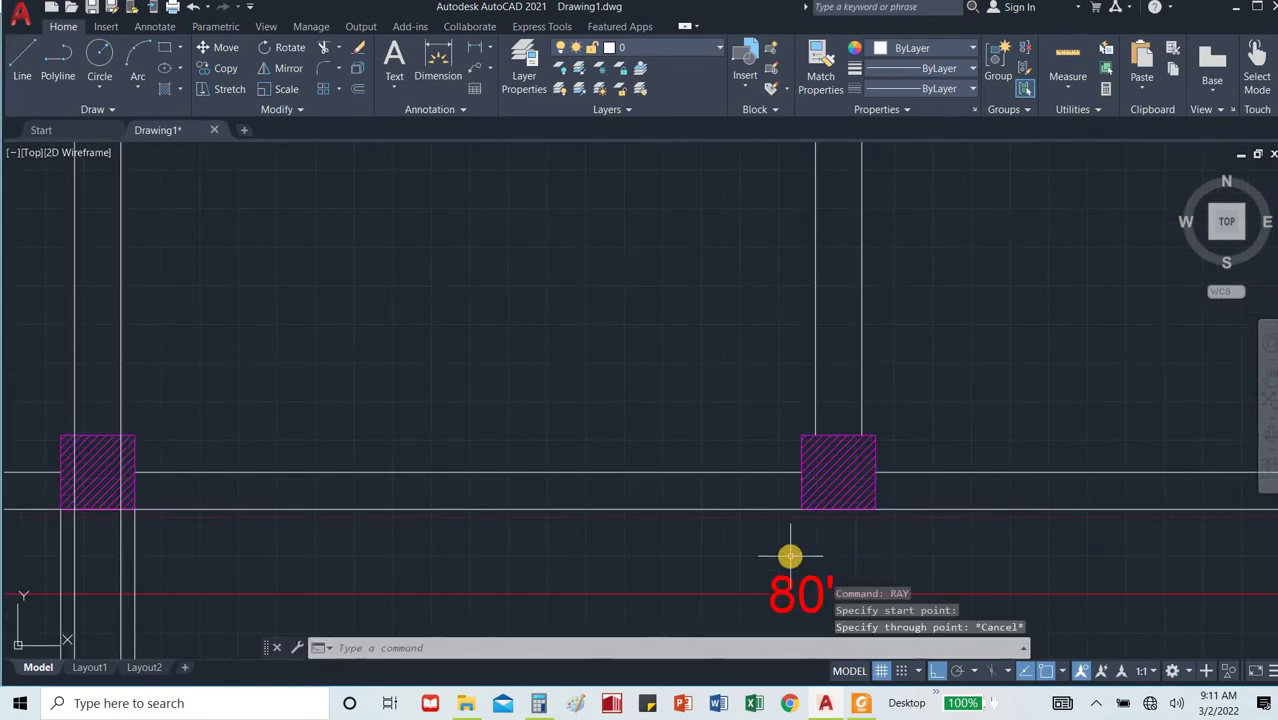
# Draw vertical rays downward from the lower-left and lower-right corners of the third bottom-row column.
pyautogui.press('Return')
pyautogui.click(803, 511)
pyautogui.click(803, 534)
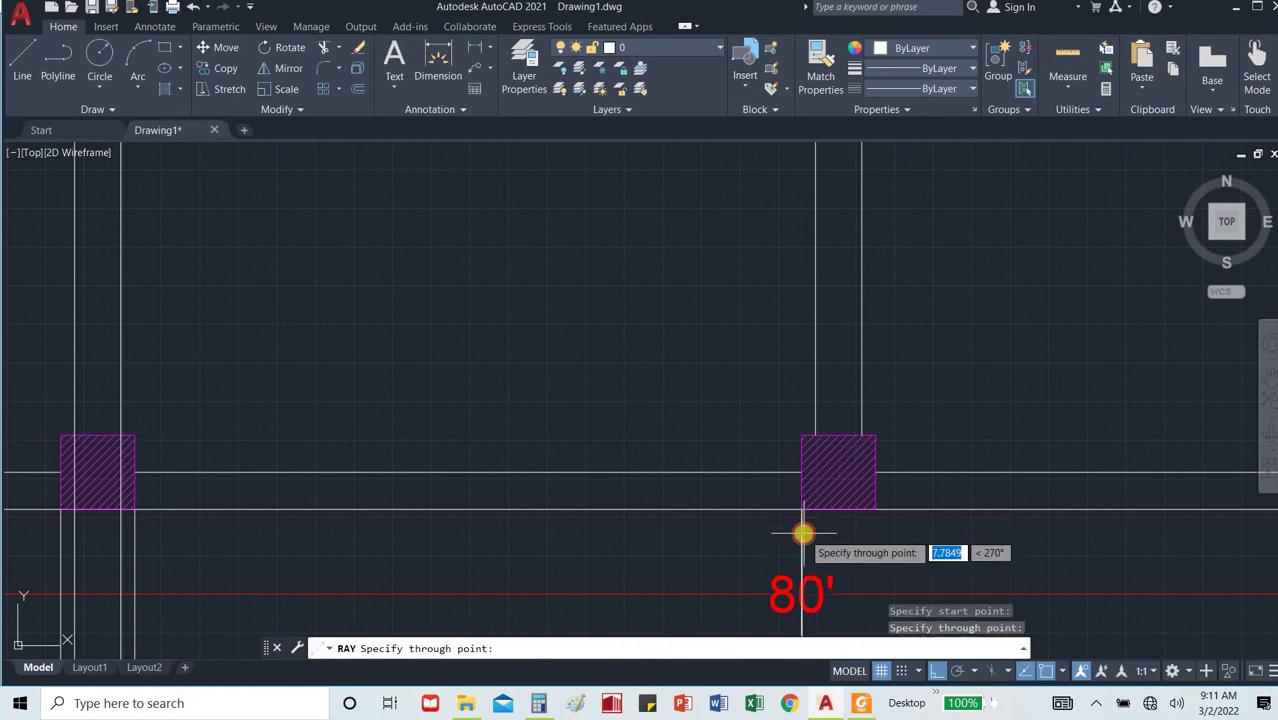
pyautogui.press('Return')
pyautogui.press('Return')
pyautogui.click(878, 513)
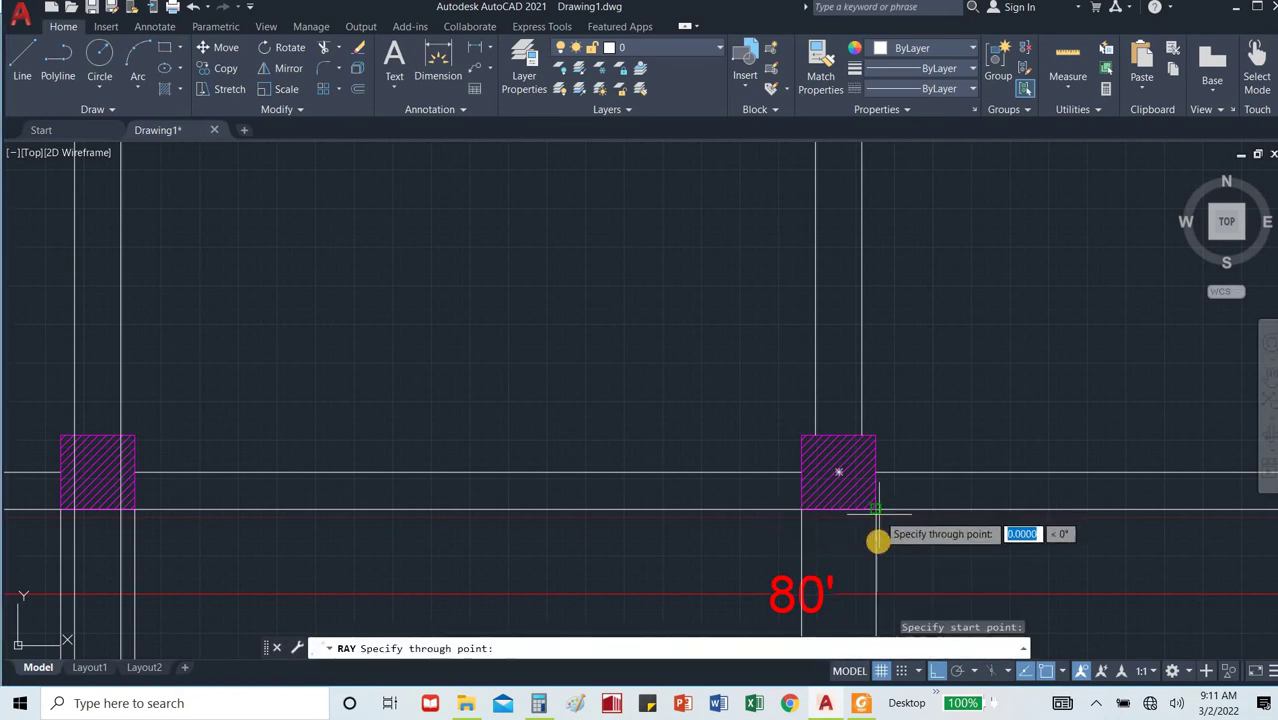
pyautogui.click(879, 536)
pyautogui.press('Return')
# Draw vertical rays downward from where the left and right wall lines meet the third bottom-row column's top edge.
pyautogui.press('Return')
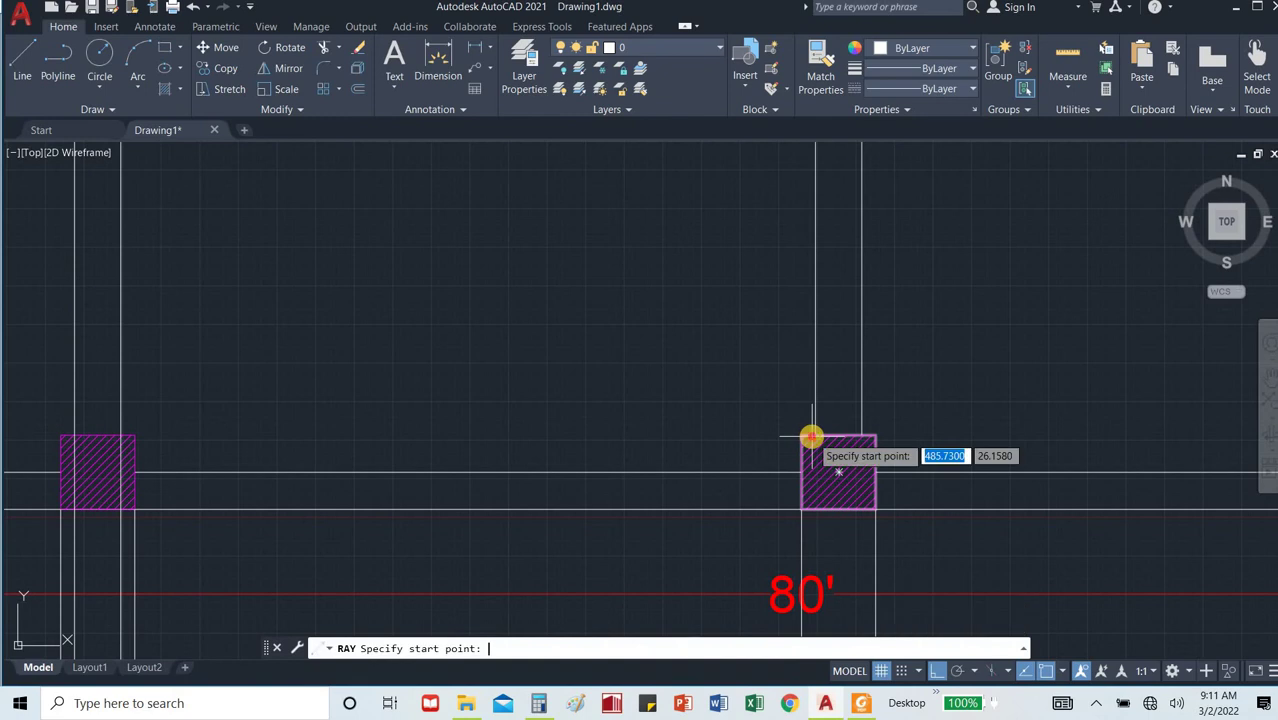
pyautogui.press('Escape')
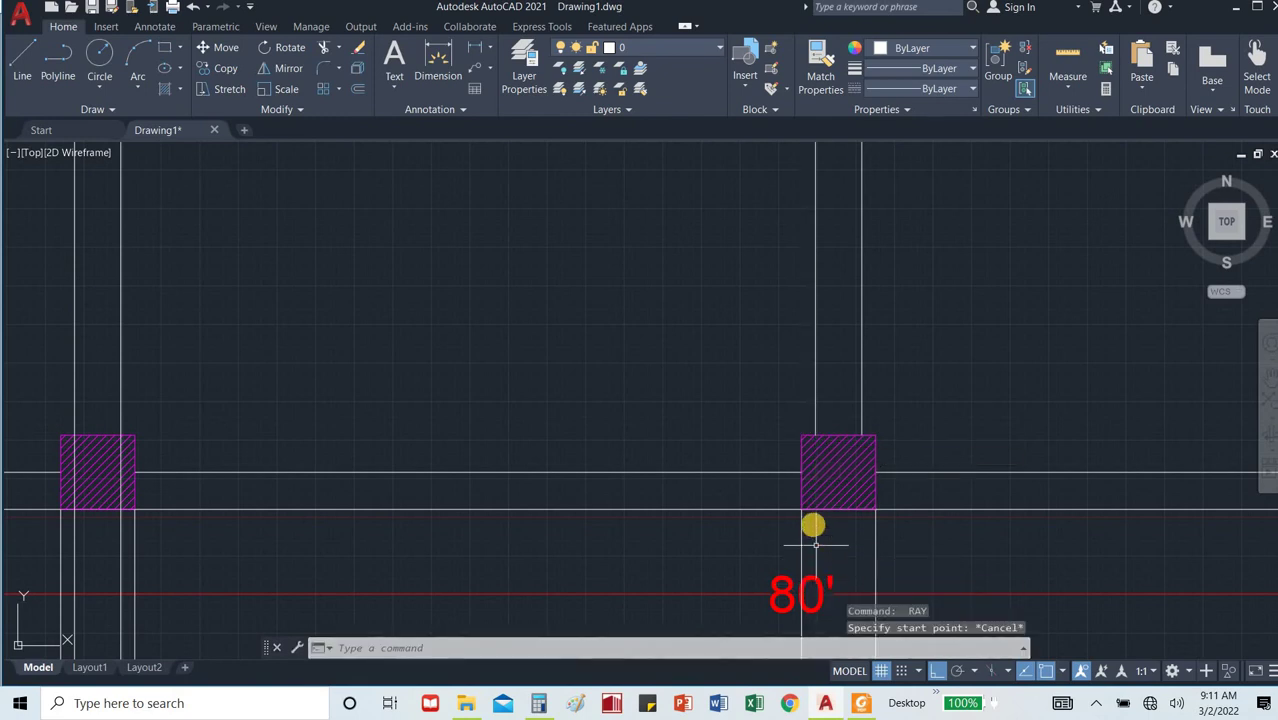
pyautogui.press('Return')
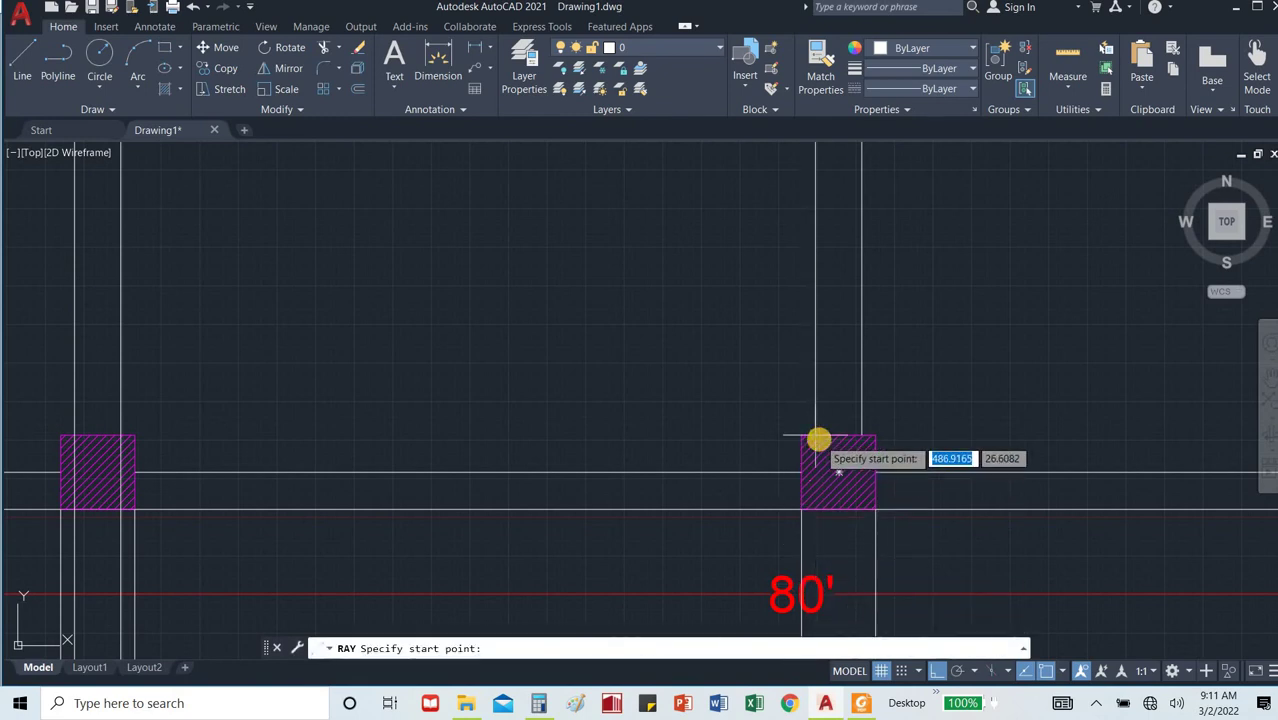
pyautogui.click(818, 438)
pyautogui.click(822, 521)
pyautogui.press('Return')
pyautogui.press('Return')
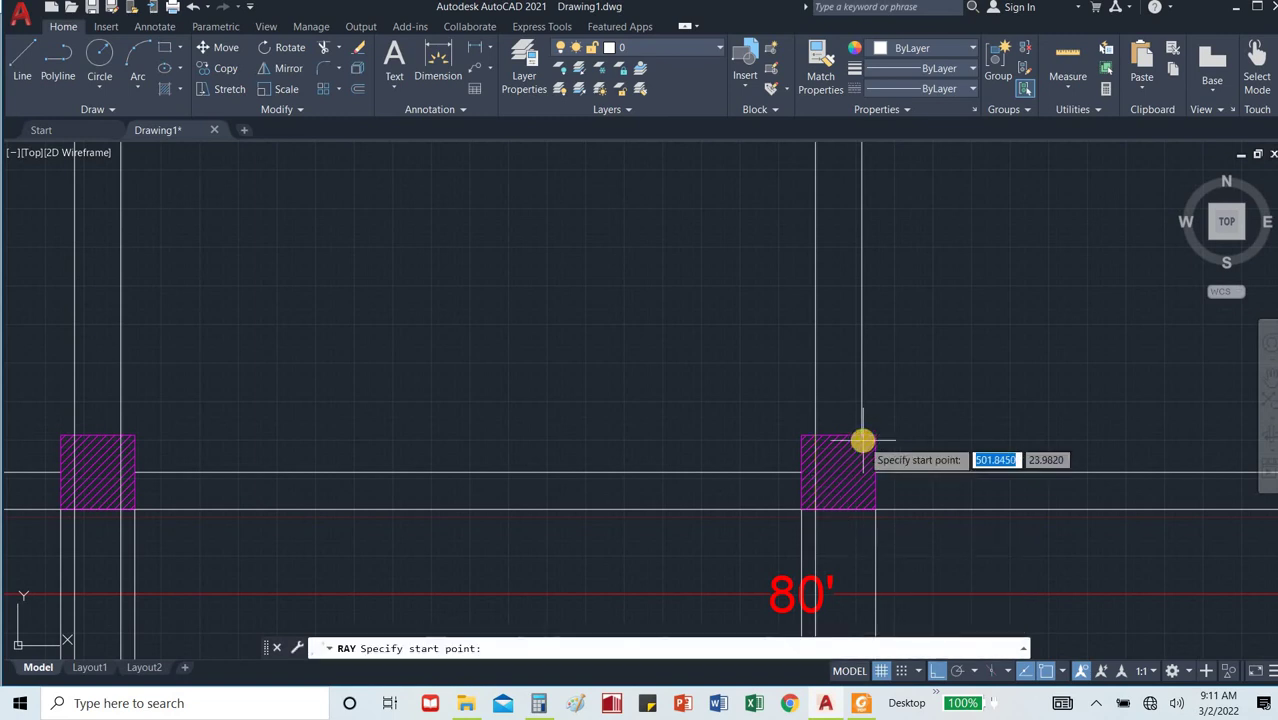
pyautogui.click(862, 440)
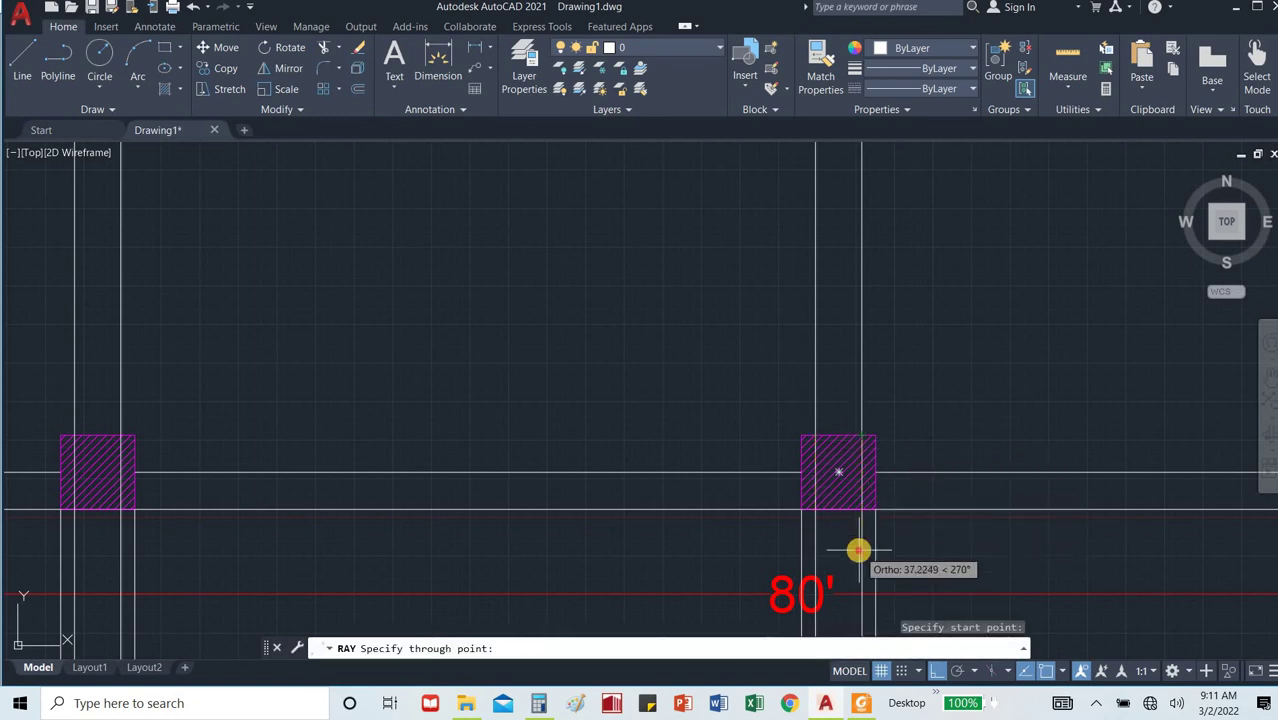
pyautogui.click(859, 548)
pyautogui.press('Return')
# Draw vertical rays downward from the lower-left and lower-right corners of the fourth bottom-row column.
pyautogui.scroll(-5, 800, 556)
pyautogui.scroll(3, 936, 558)
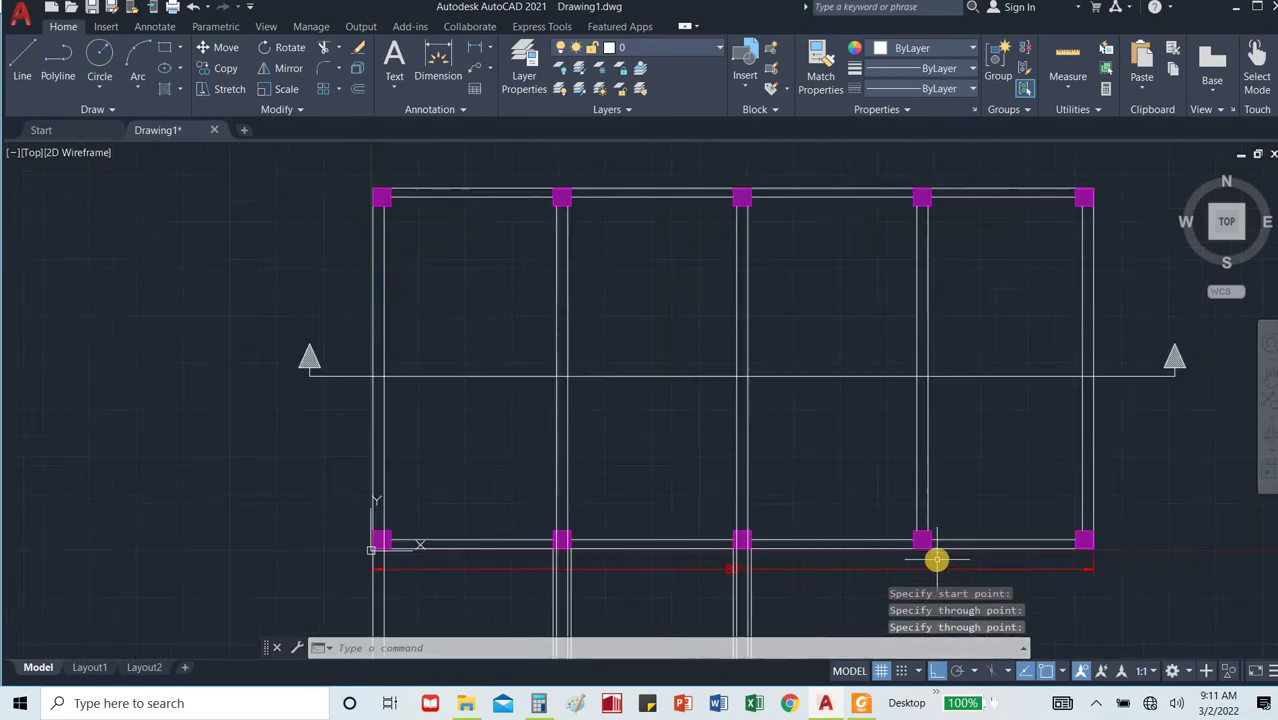
pyautogui.scroll(8, 896, 542)
pyautogui.press('Return')
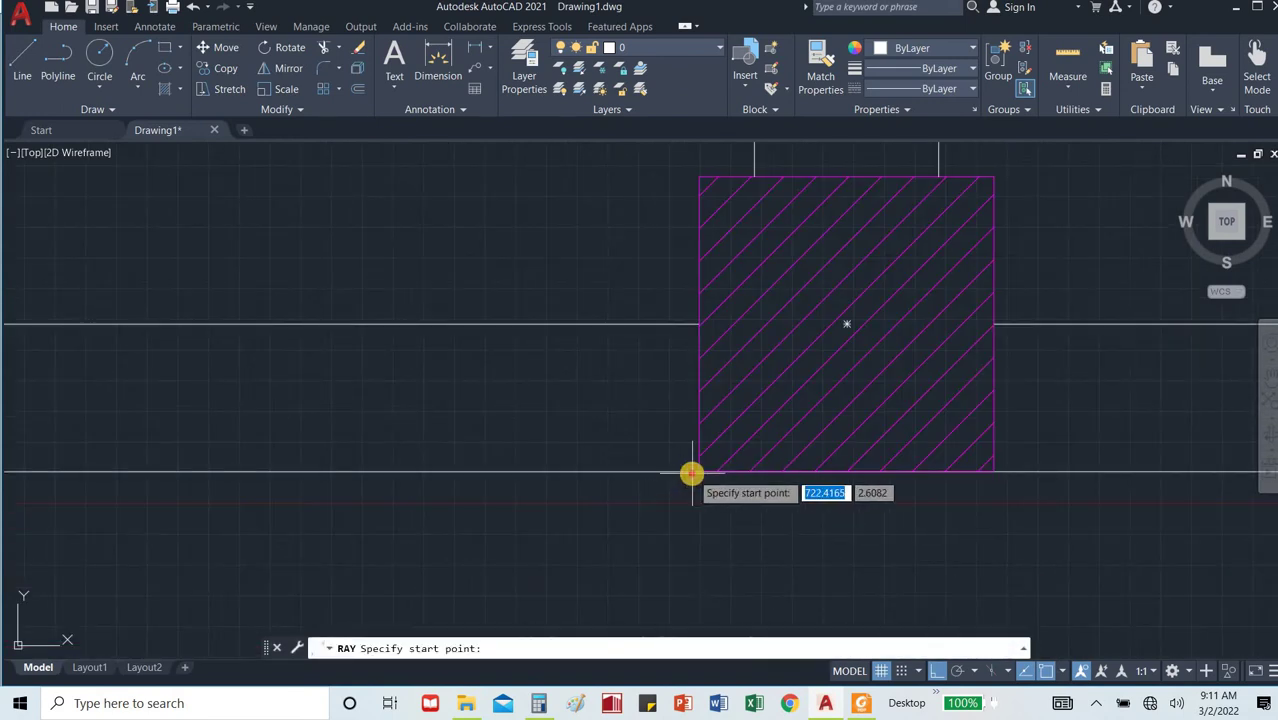
pyautogui.click(697, 472)
pyautogui.click(699, 524)
pyautogui.press('Return')
pyautogui.press('Return')
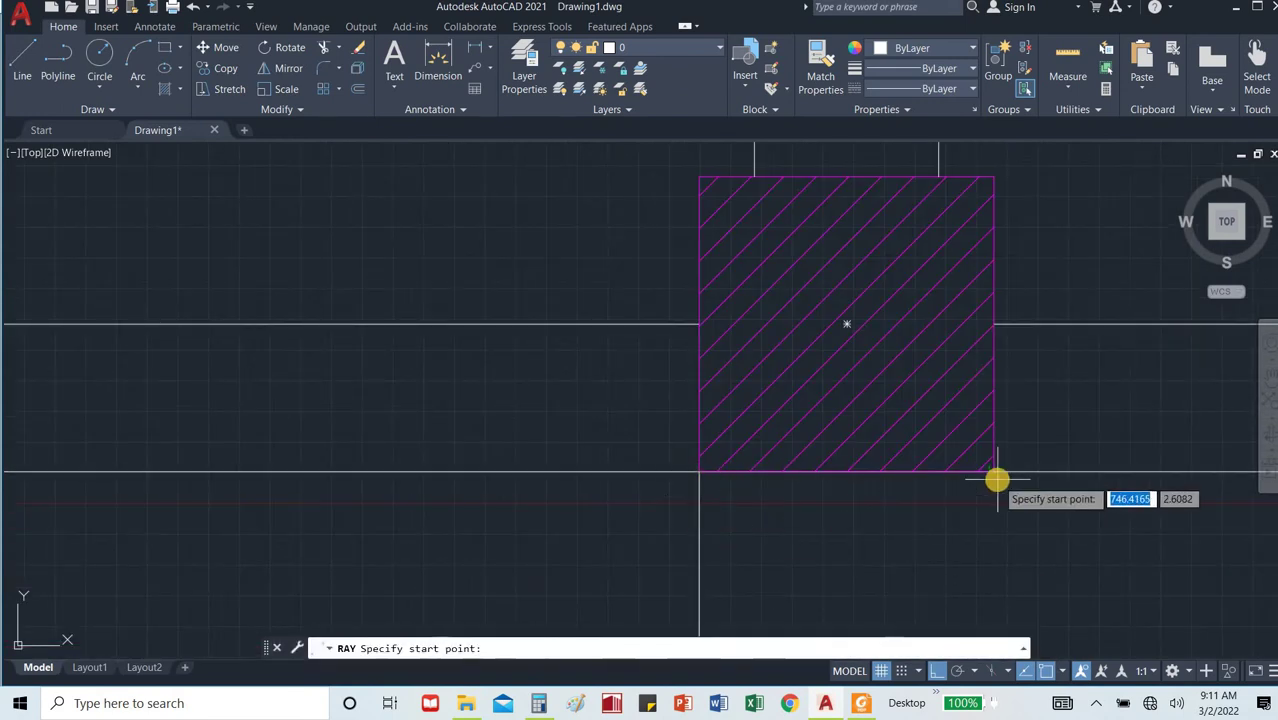
pyautogui.click(995, 472)
pyautogui.click(998, 520)
pyautogui.press('Return')
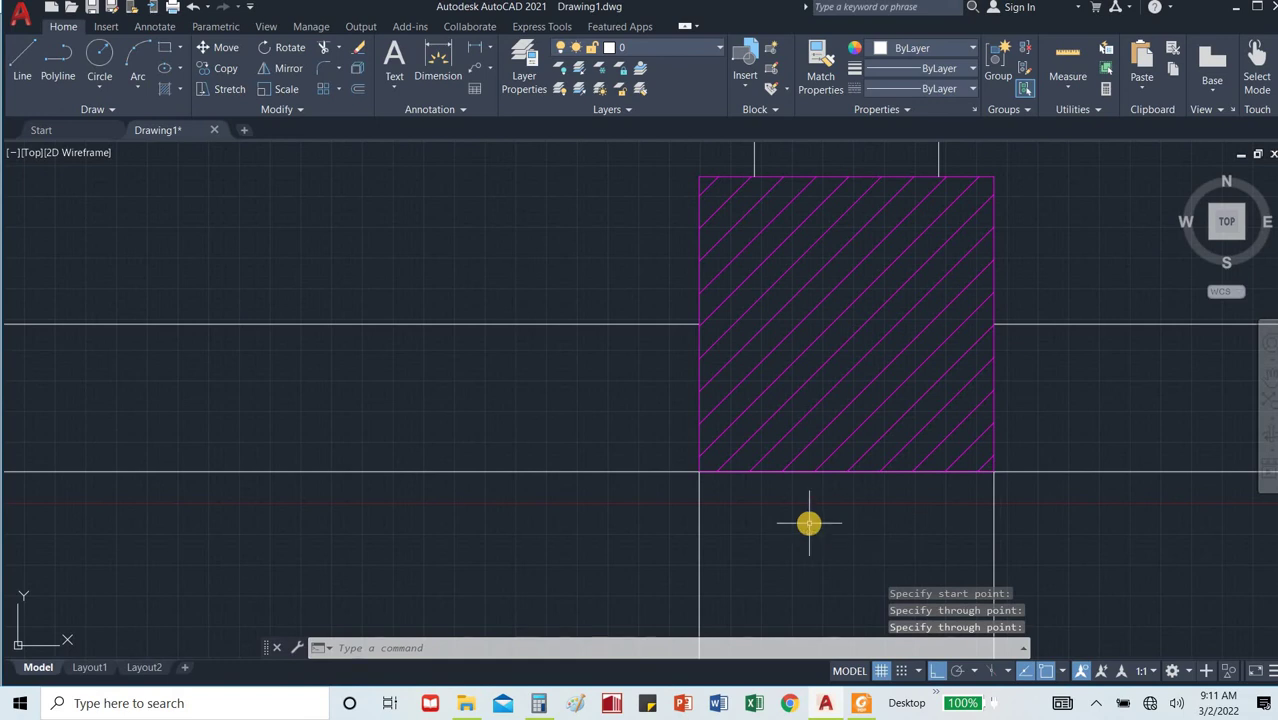
# Draw vertical rays downward from where the left and right wall lines meet the fourth bottom-row column's top edge.
pyautogui.scroll(-4, 810, 522)
pyautogui.scroll(5, 810, 400)
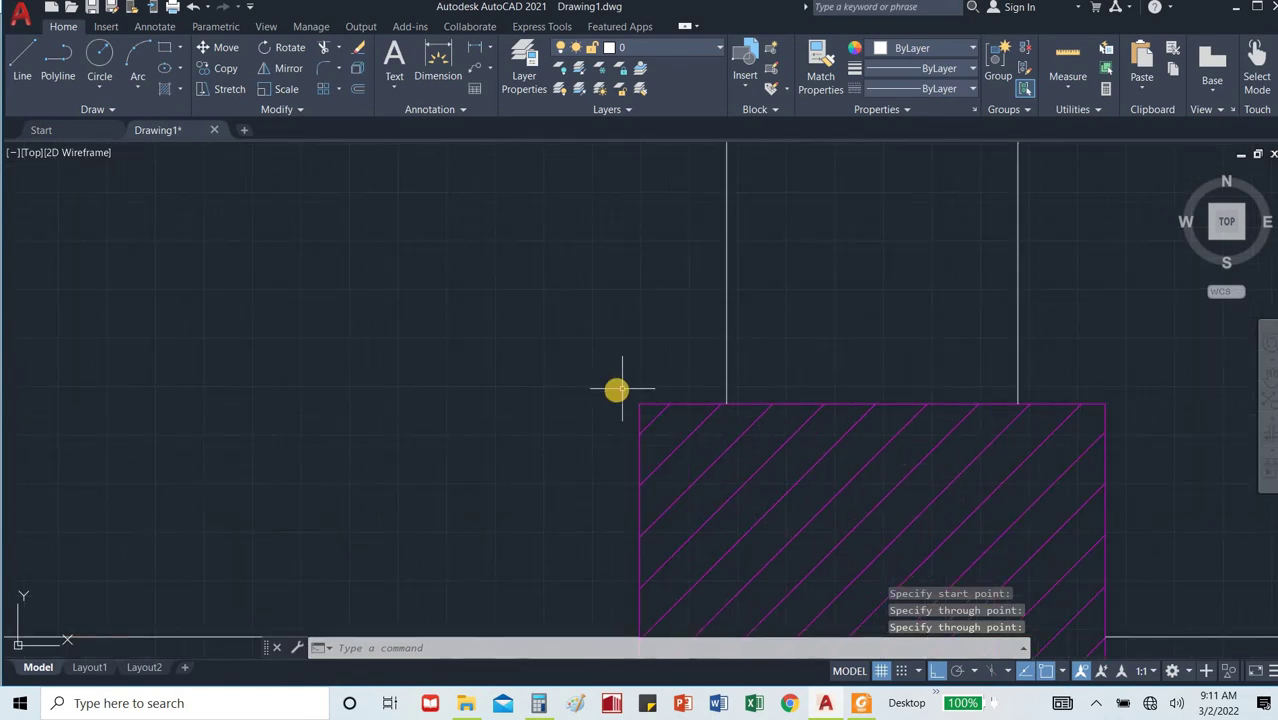
pyautogui.press('Return')
pyautogui.click(721, 408)
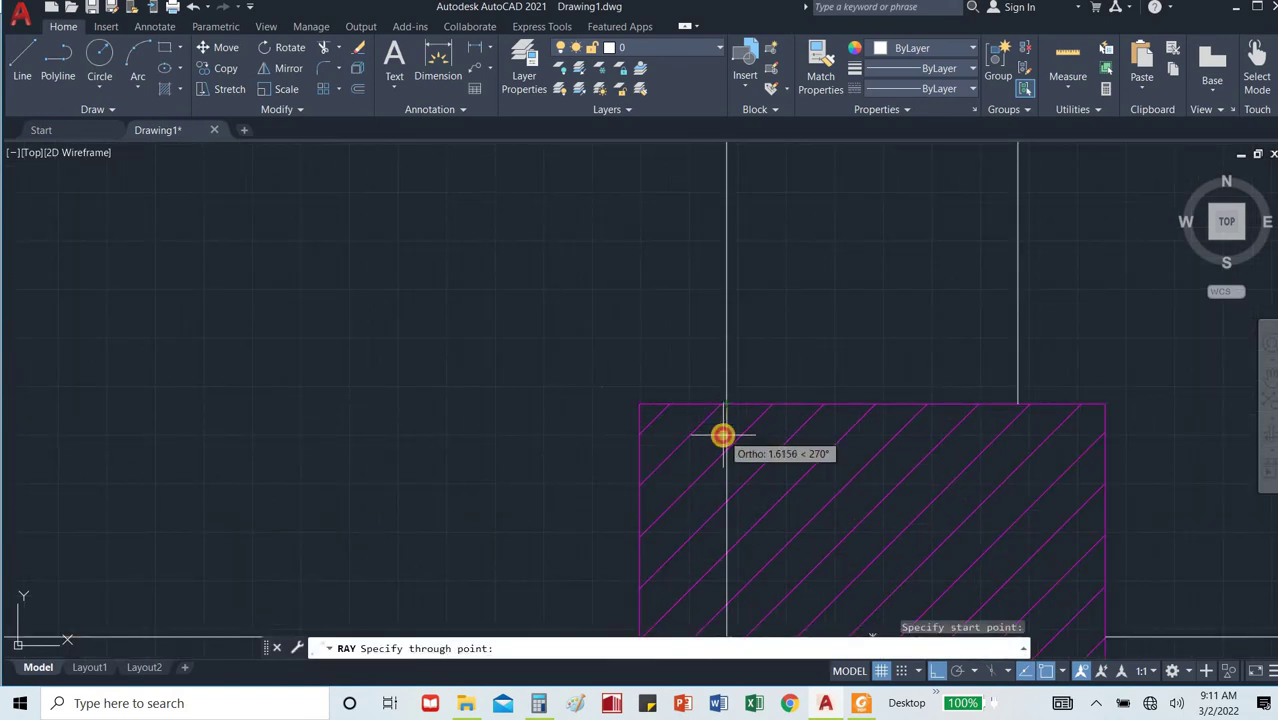
pyautogui.click(722, 434)
pyautogui.press('Return')
pyautogui.press('Return')
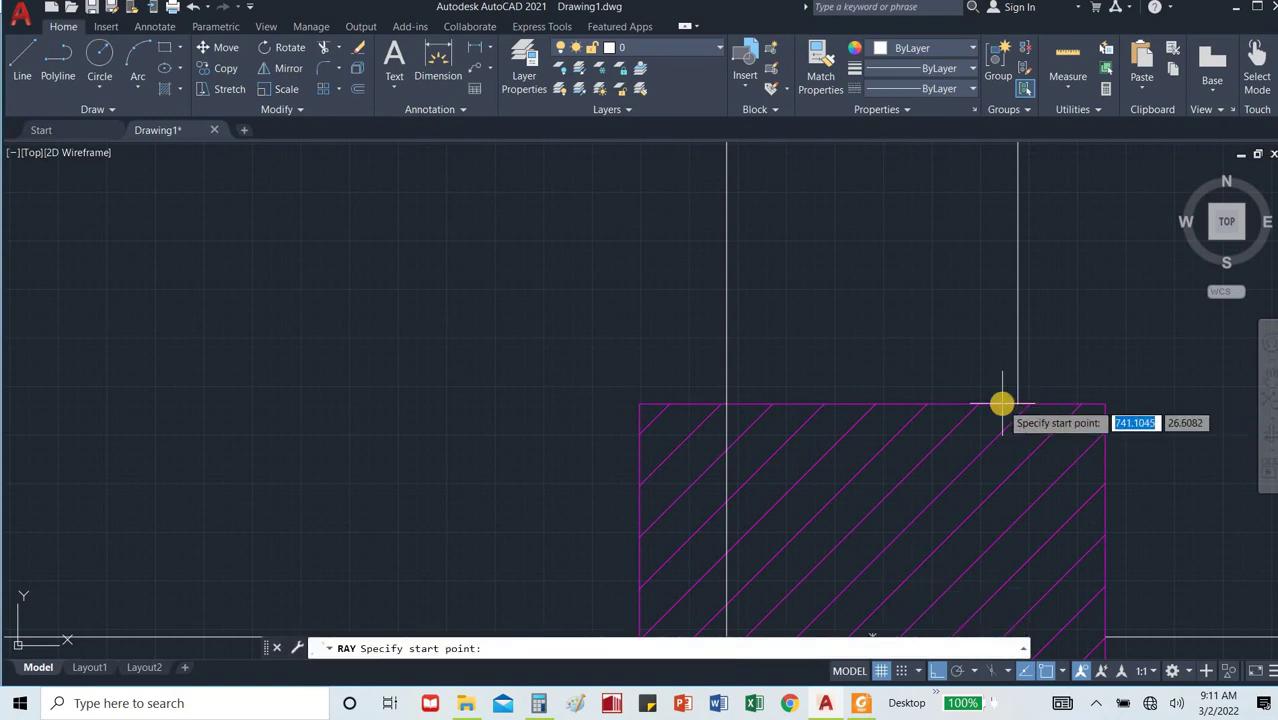
pyautogui.click(1008, 404)
pyautogui.click(1003, 449)
pyautogui.press('Return')
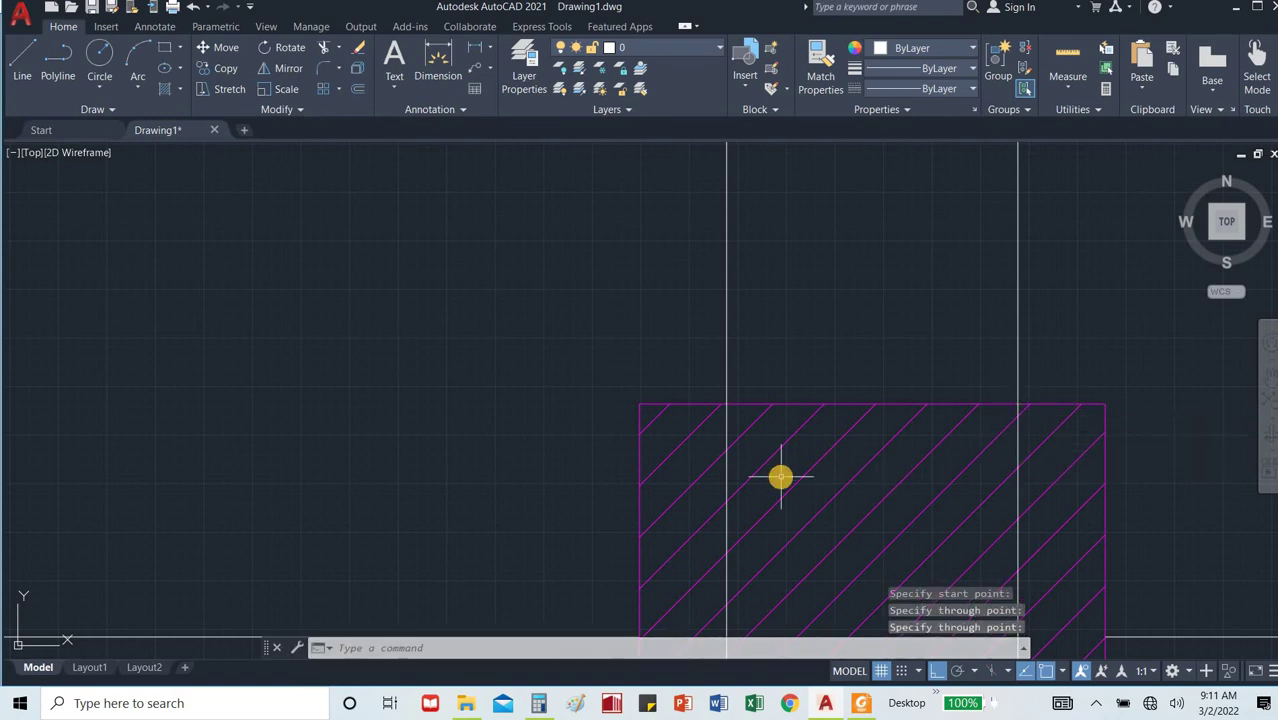
# Draw vertical rays downward from the lower-left and lower-right corners of the last bottom-row column.
pyautogui.scroll(-3, 781, 477)
pyautogui.scroll(-2, 976, 485)
pyautogui.scroll(3, 1008, 482)
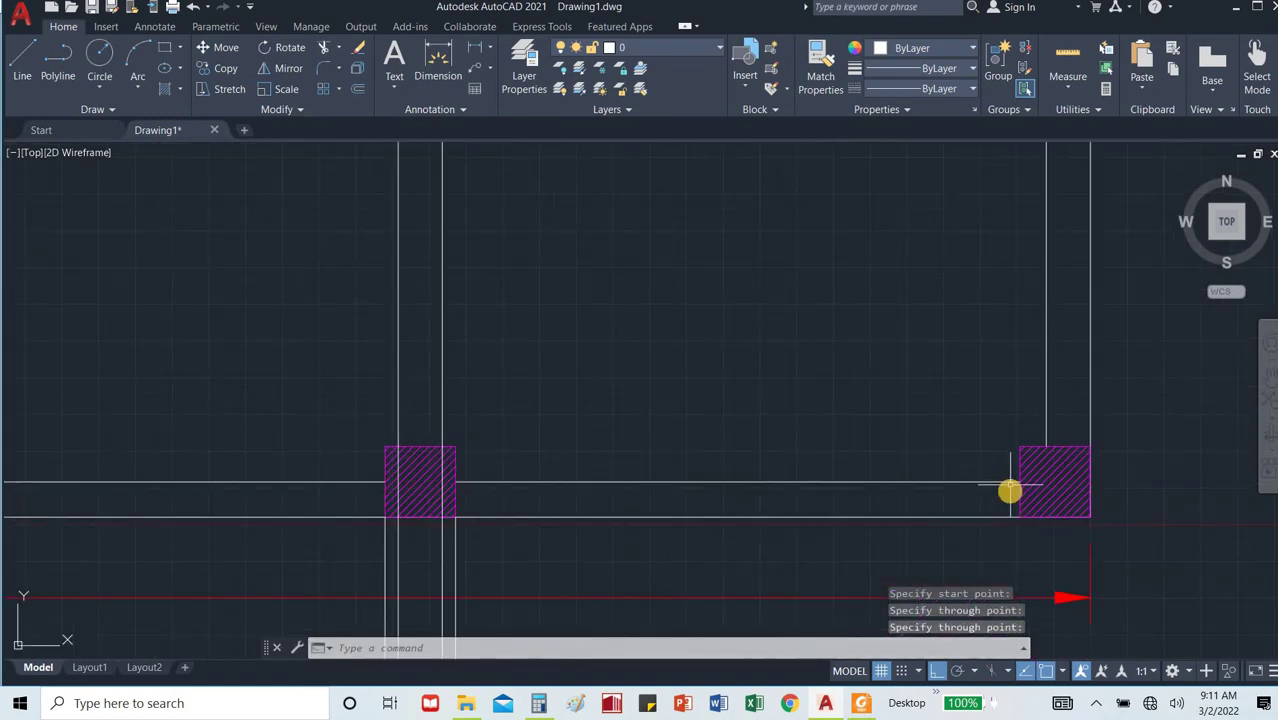
pyautogui.press('Return')
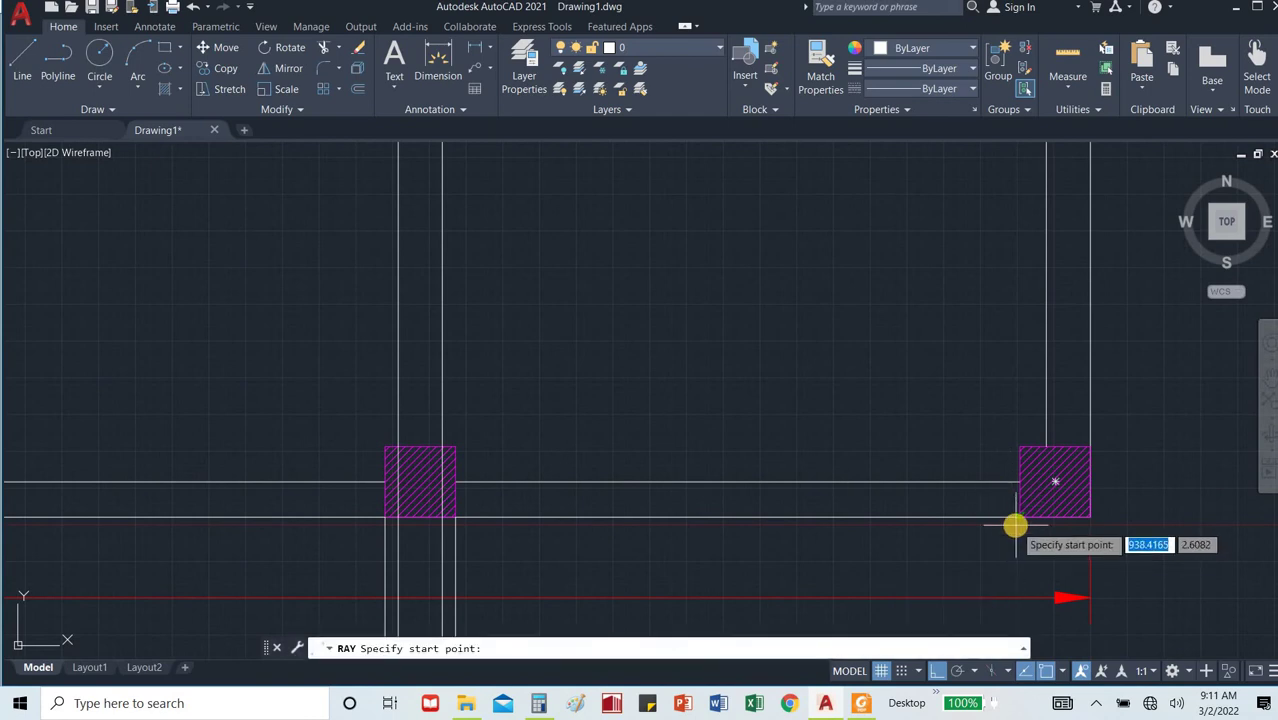
pyautogui.click(1014, 525)
pyautogui.click(1018, 574)
pyautogui.press('Return')
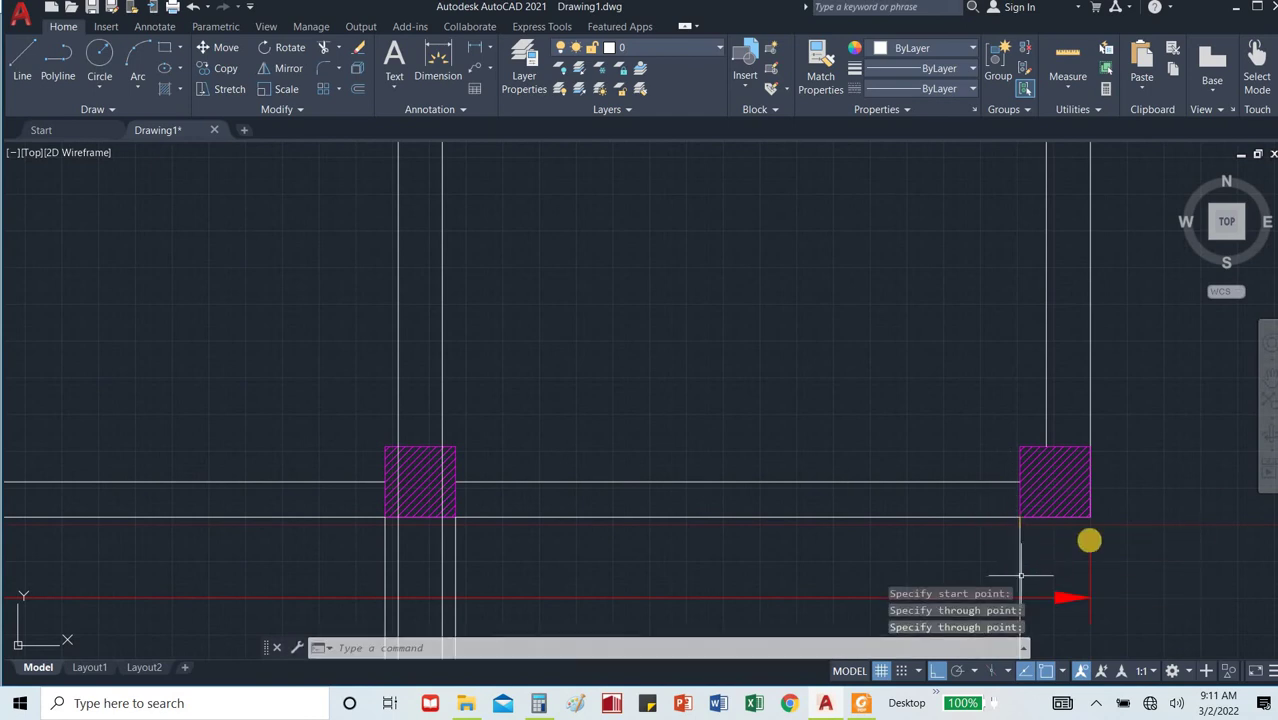
pyautogui.press('Return')
pyautogui.click(1091, 524)
pyautogui.click(1098, 554)
pyautogui.press('Escape')
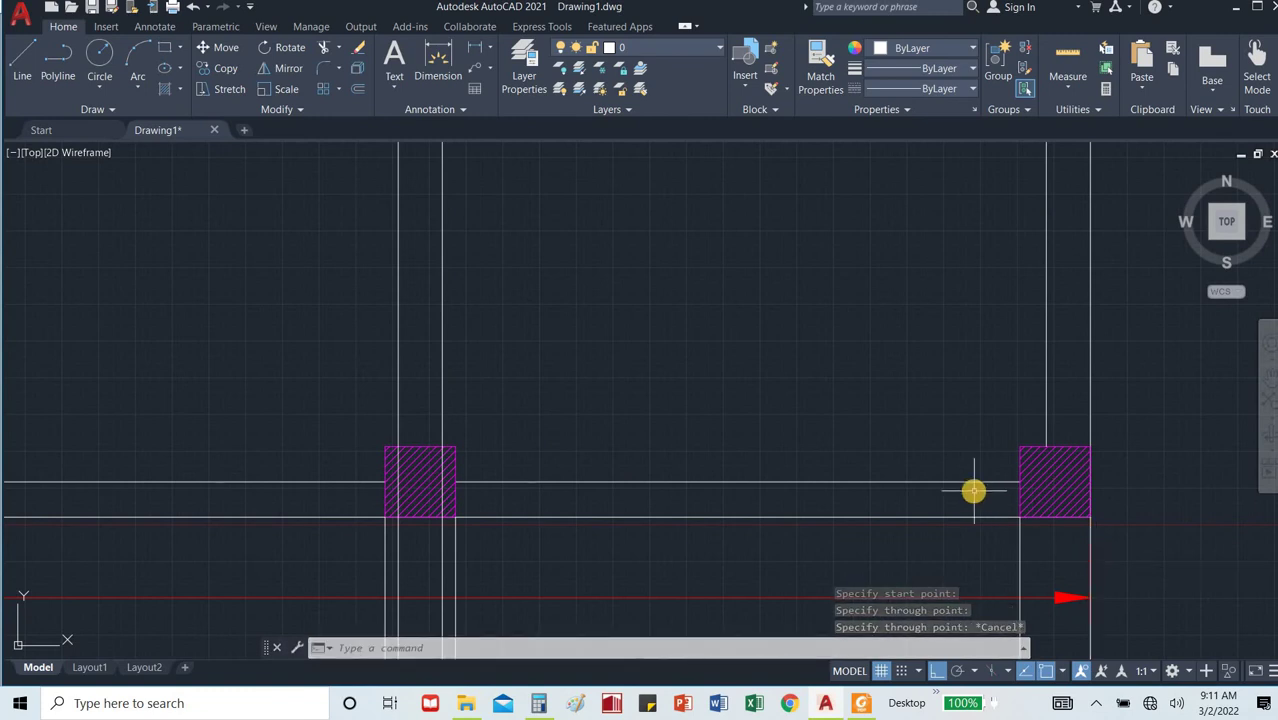
# Draw a vertical ray downward from where the inner wall line meets the last bottom-row column's top edge.
pyautogui.press('Return')
pyautogui.scroll(4, 1055, 447)
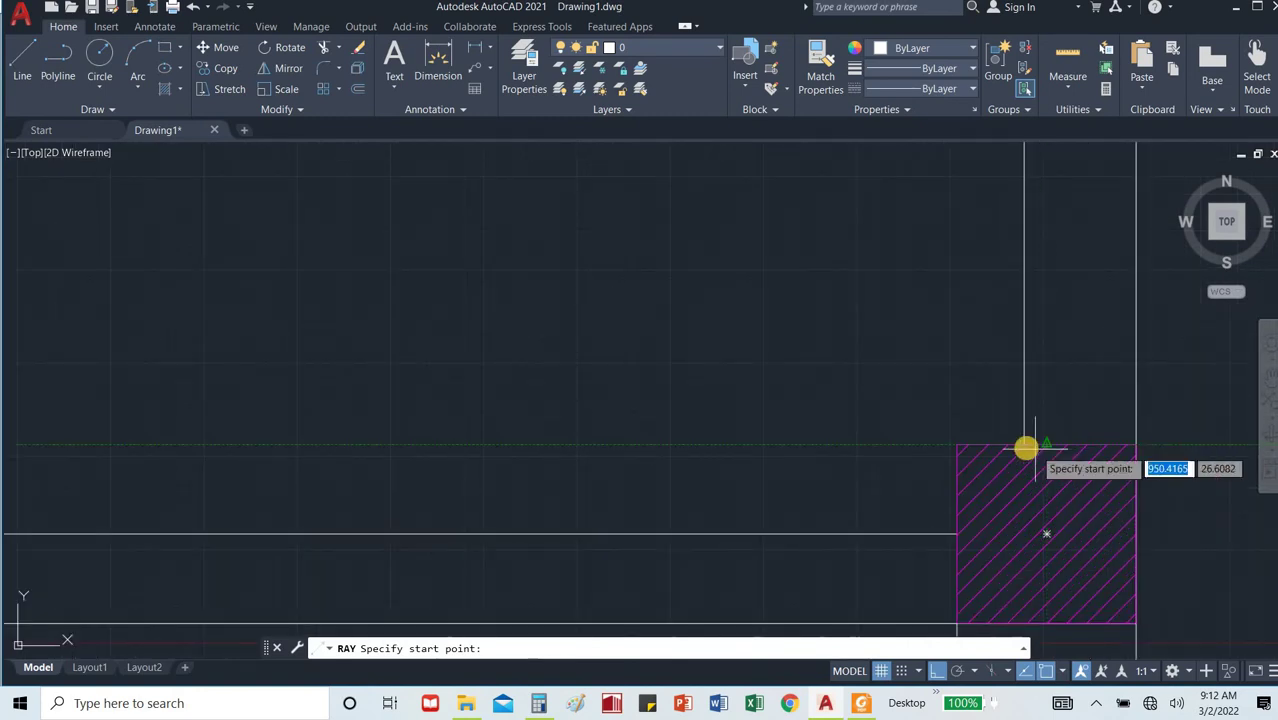
pyautogui.click(1024, 448)
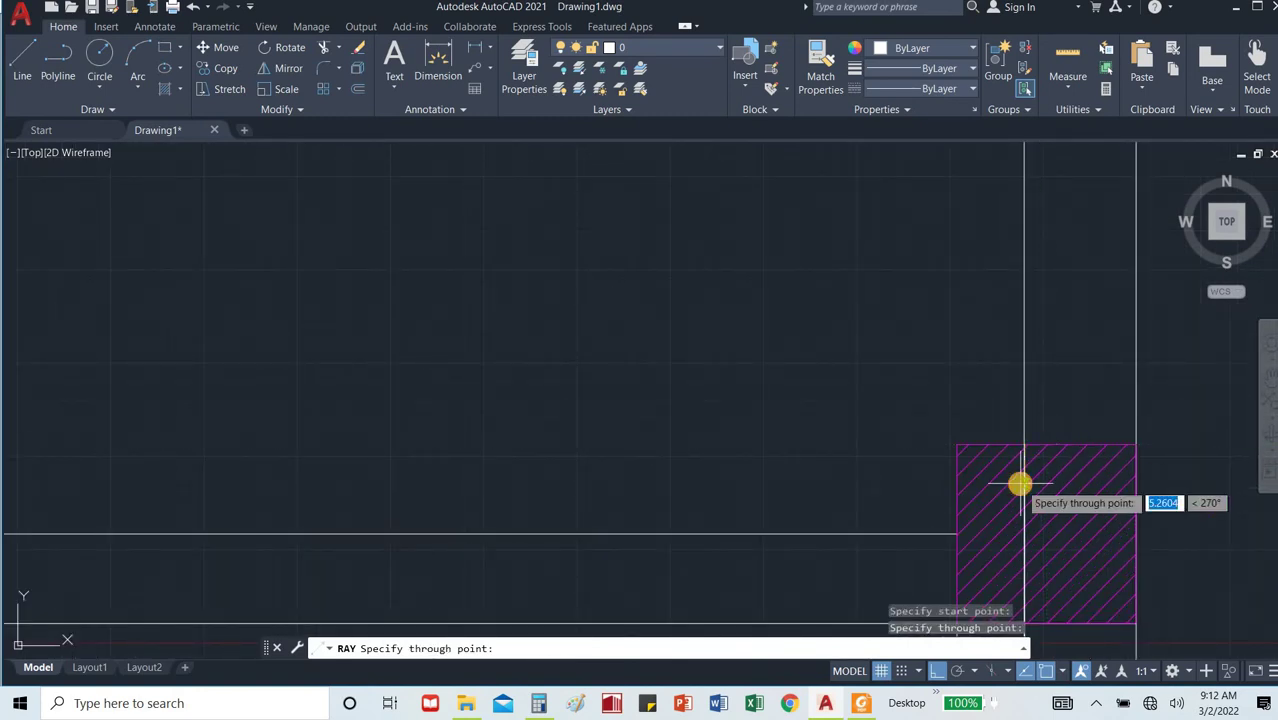
pyautogui.click(1019, 484)
pyautogui.press('Return')
pyautogui.scroll(-5, 1015, 500)
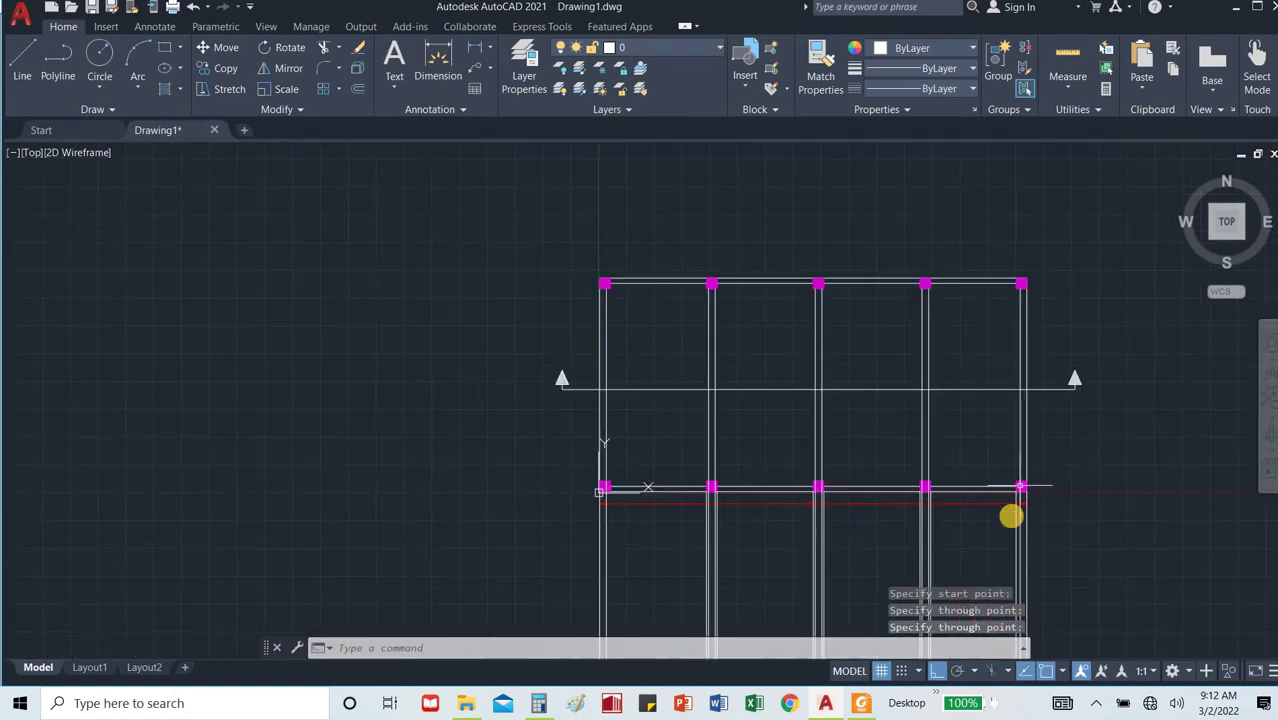
pyautogui.scroll(4, 1011, 516)
pyautogui.scroll(-4, 874, 477)
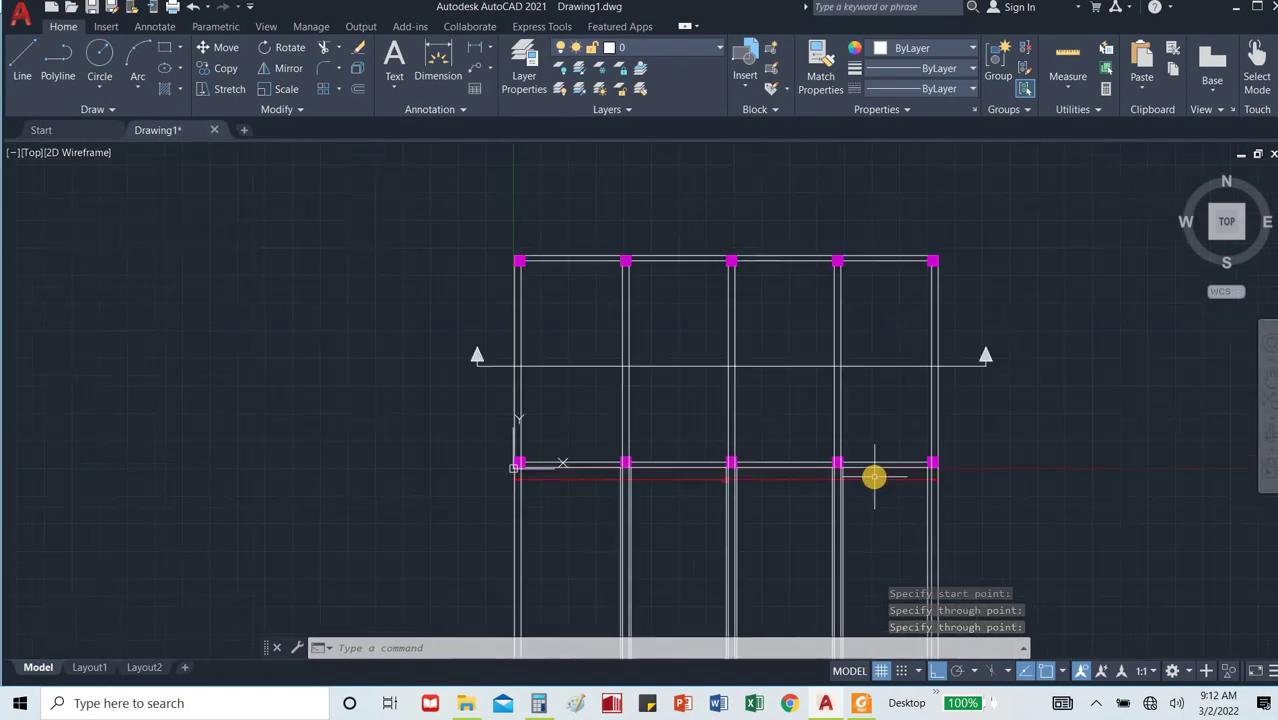
pyautogui.scroll(2, 448, 525)
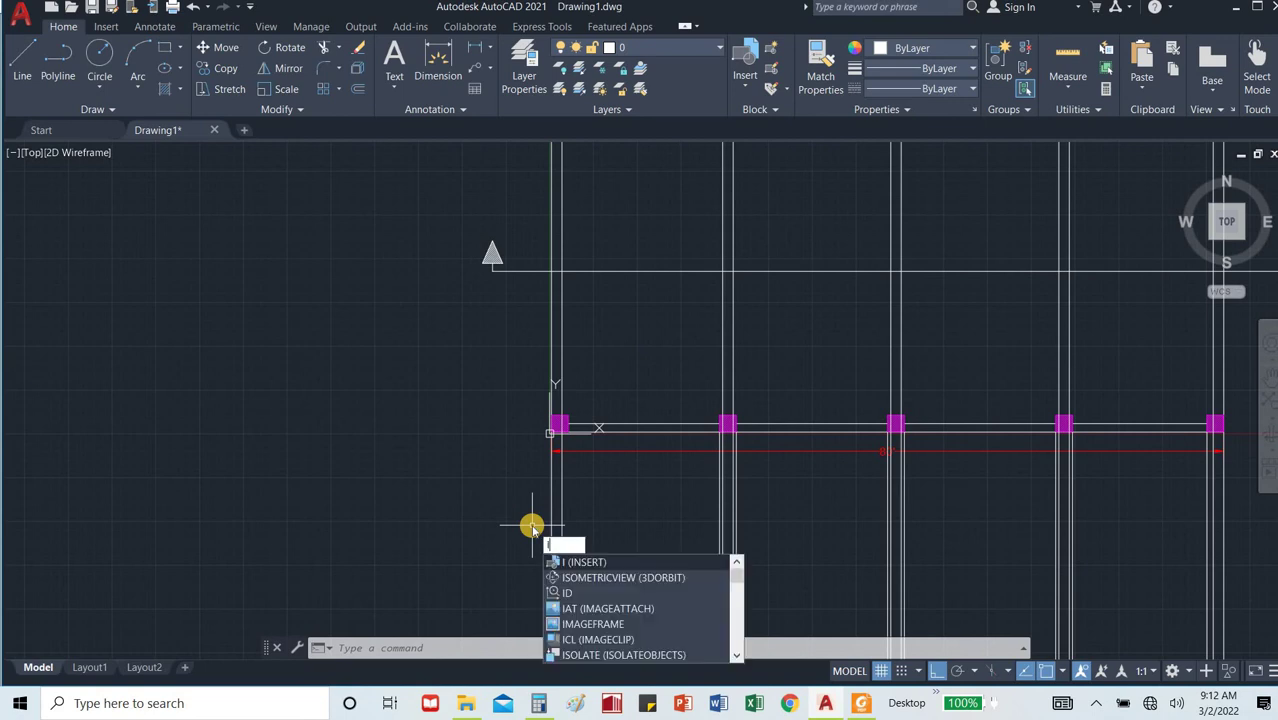
pyautogui.press('BackSpace')
pyautogui.write('o')
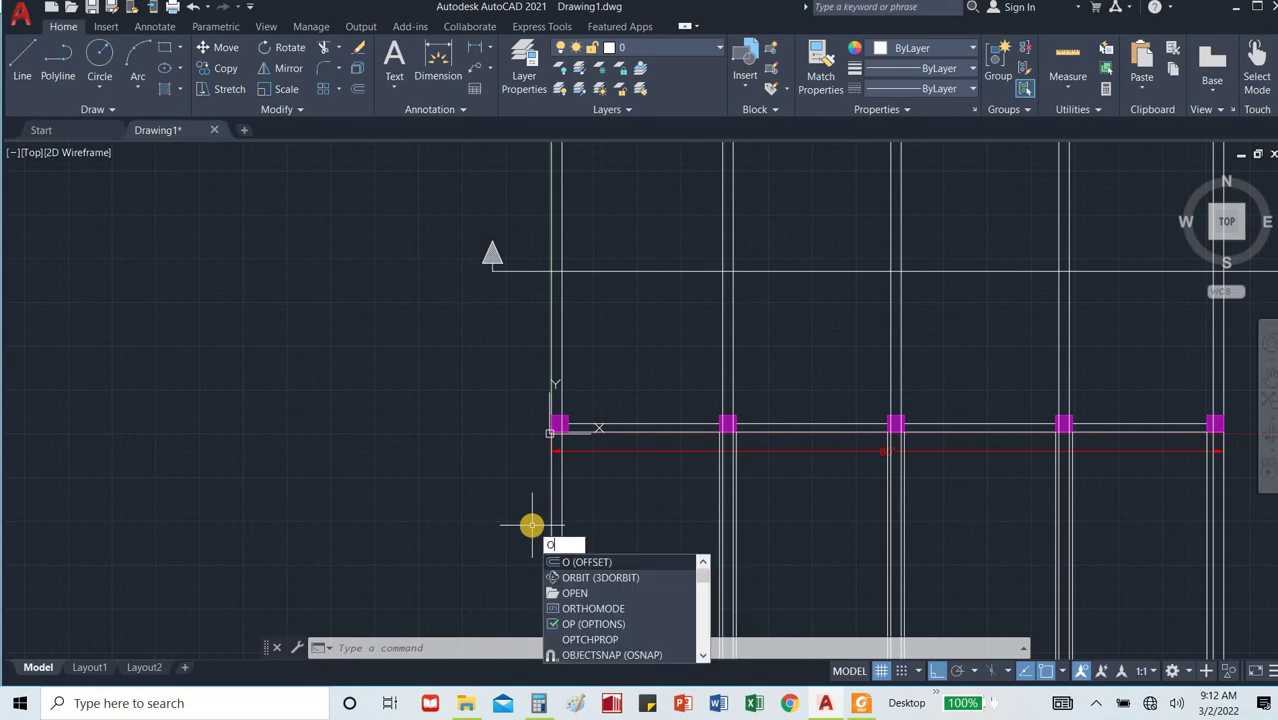
pyautogui.press('Return')
pyautogui.press('Return')
pyautogui.press('Escape')
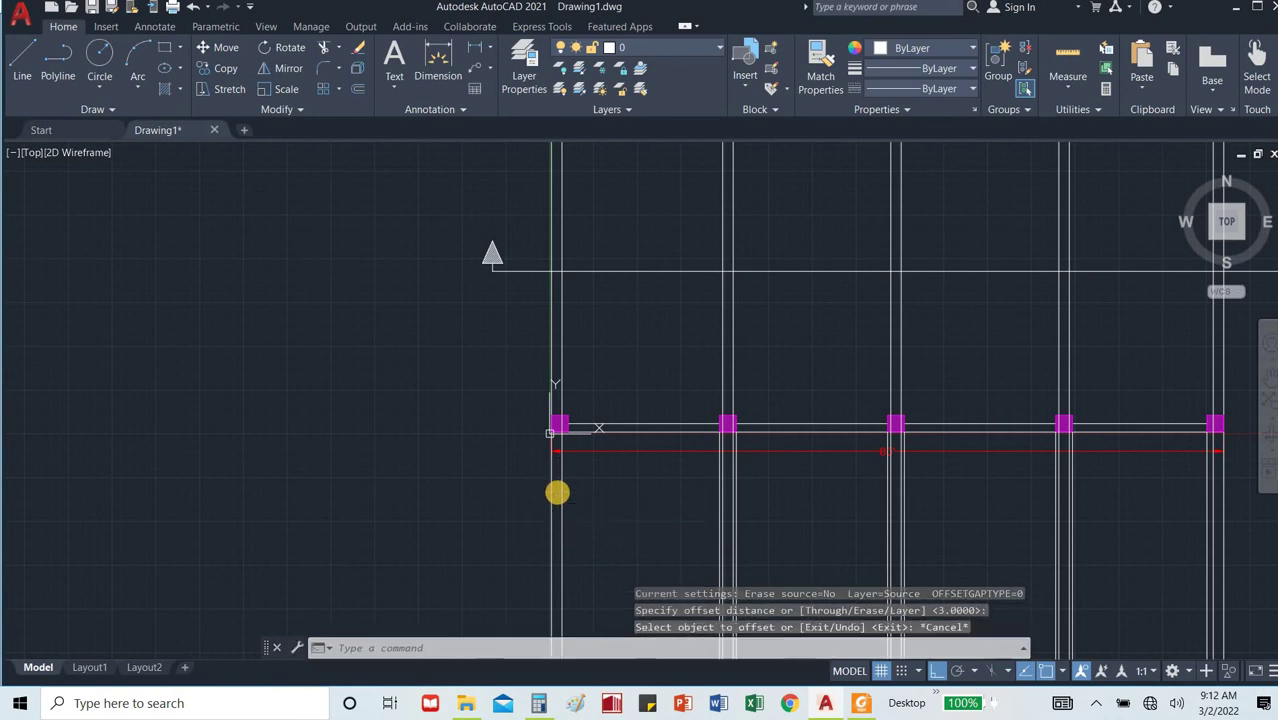
# Draw a horizontal line below the 80' dimension, from the leftmost ray to beyond the rightmost ray.
pyautogui.write('l')
pyautogui.press('Return')
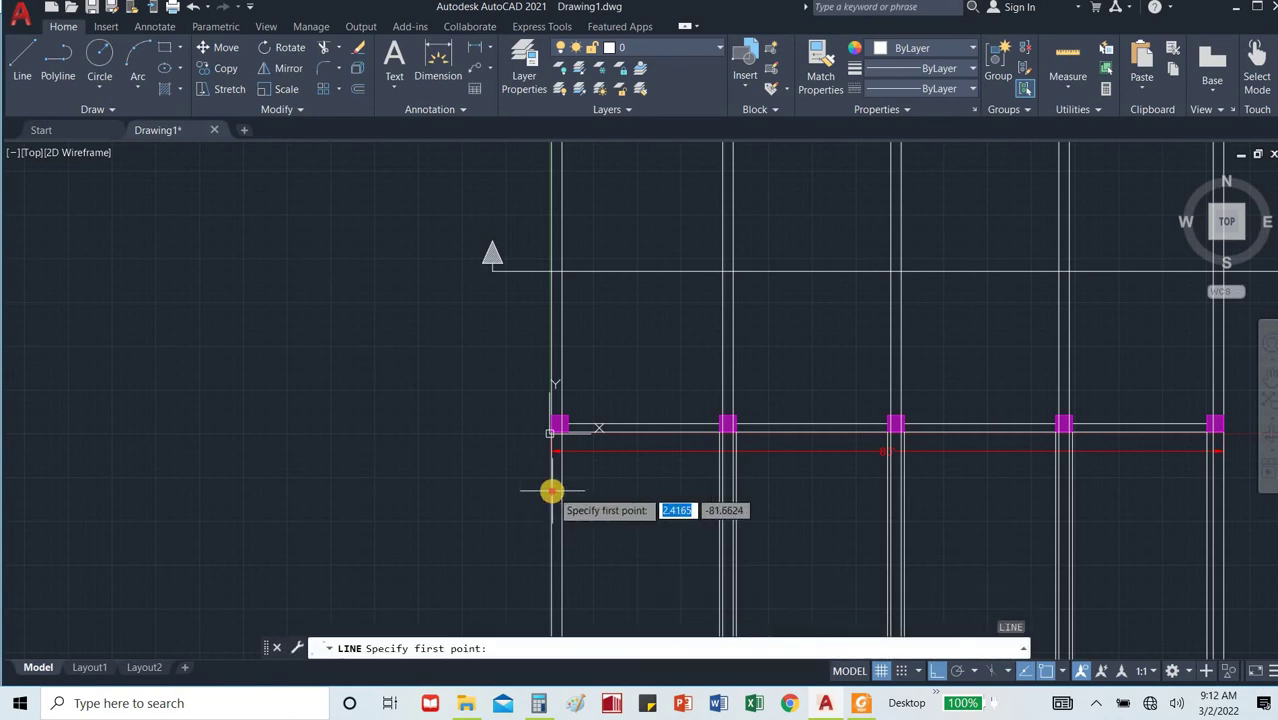
pyautogui.click(550, 433)
pyautogui.scroll(-5, 622, 494)
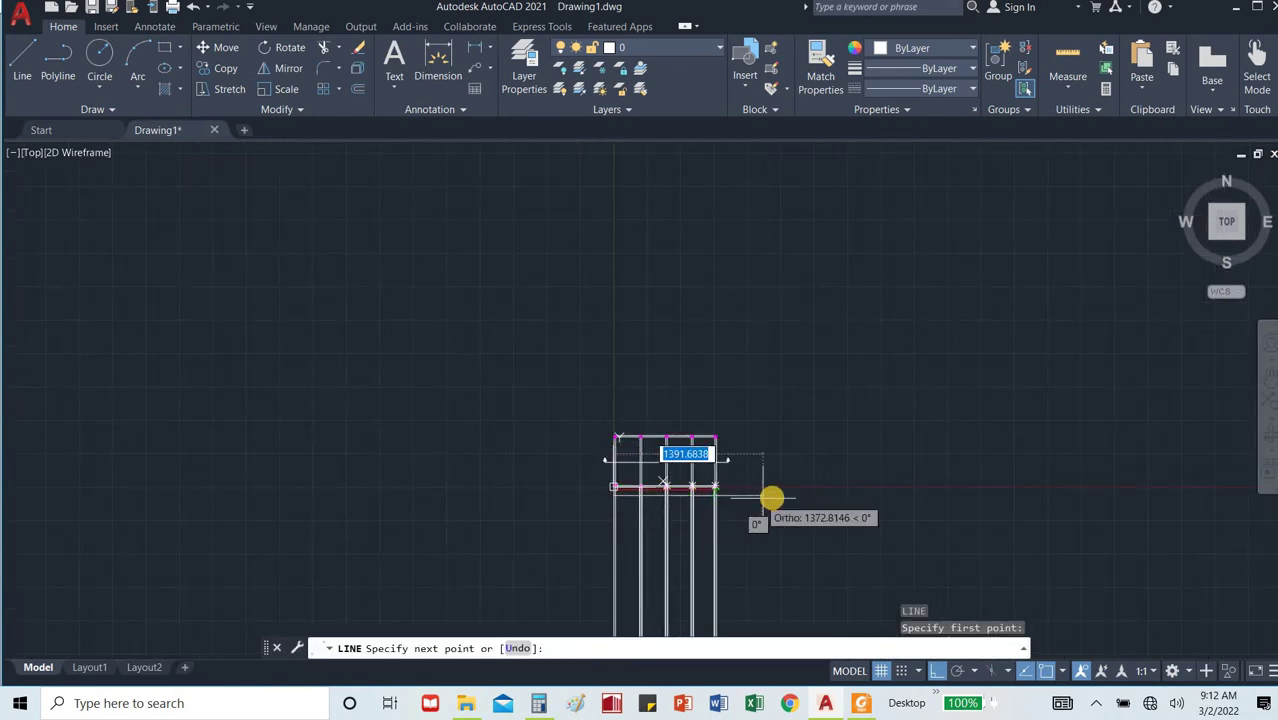
pyautogui.scroll(4, 726, 493)
pyautogui.click(726, 490)
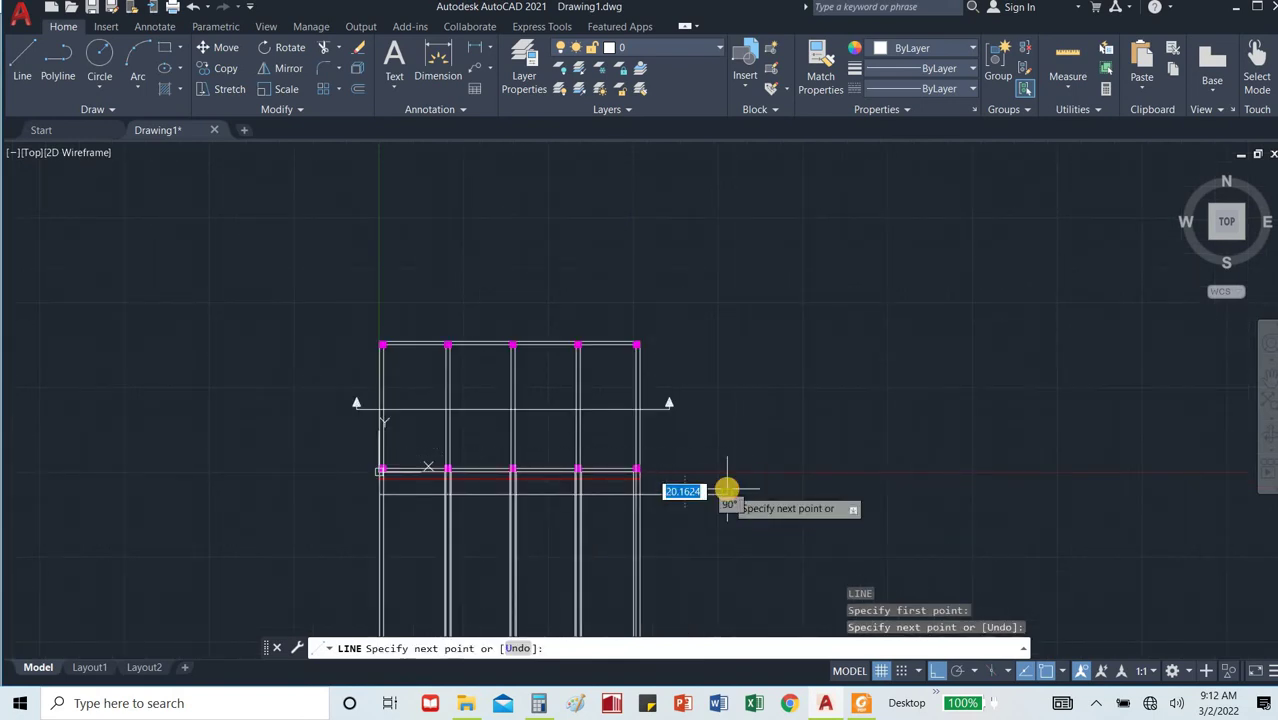
pyautogui.press('Escape')
# Trim the part of the new horizontal line that extends past the rightmost ray.
pyautogui.write('tr')
pyautogui.press('Return')
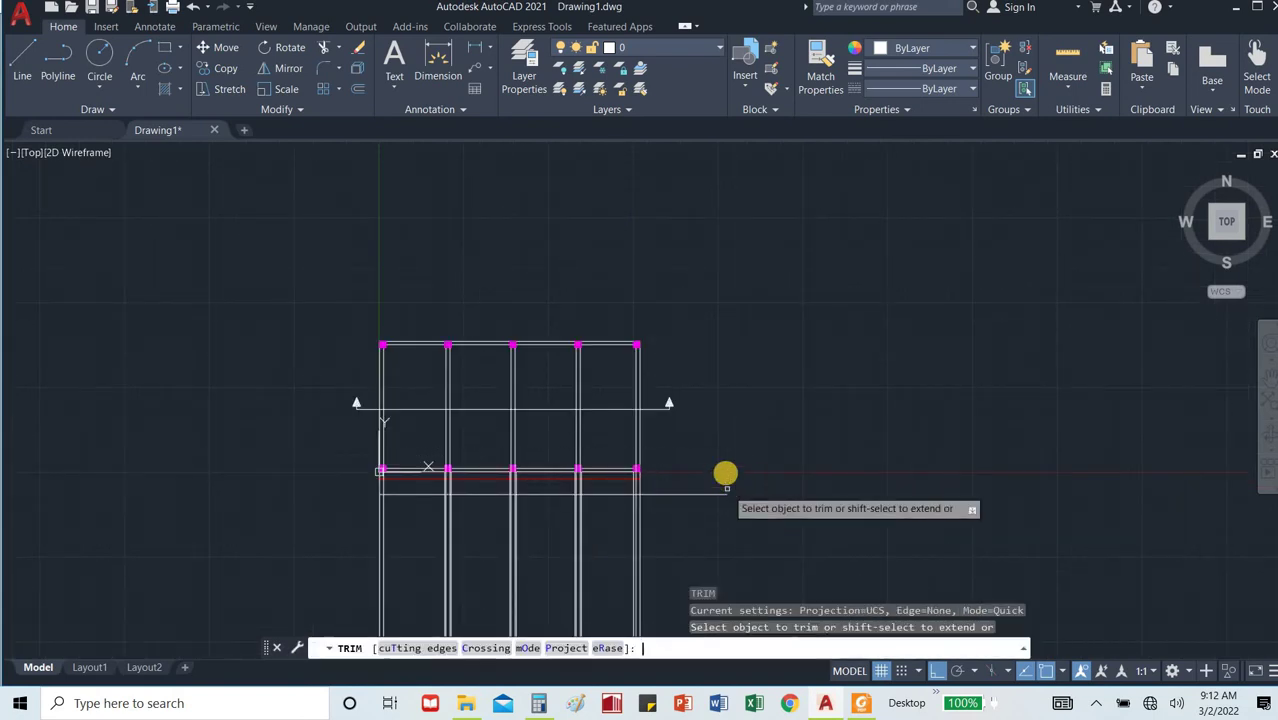
pyautogui.moveTo(725, 474); pyautogui.dragTo(688, 514)
pyautogui.press('Escape')
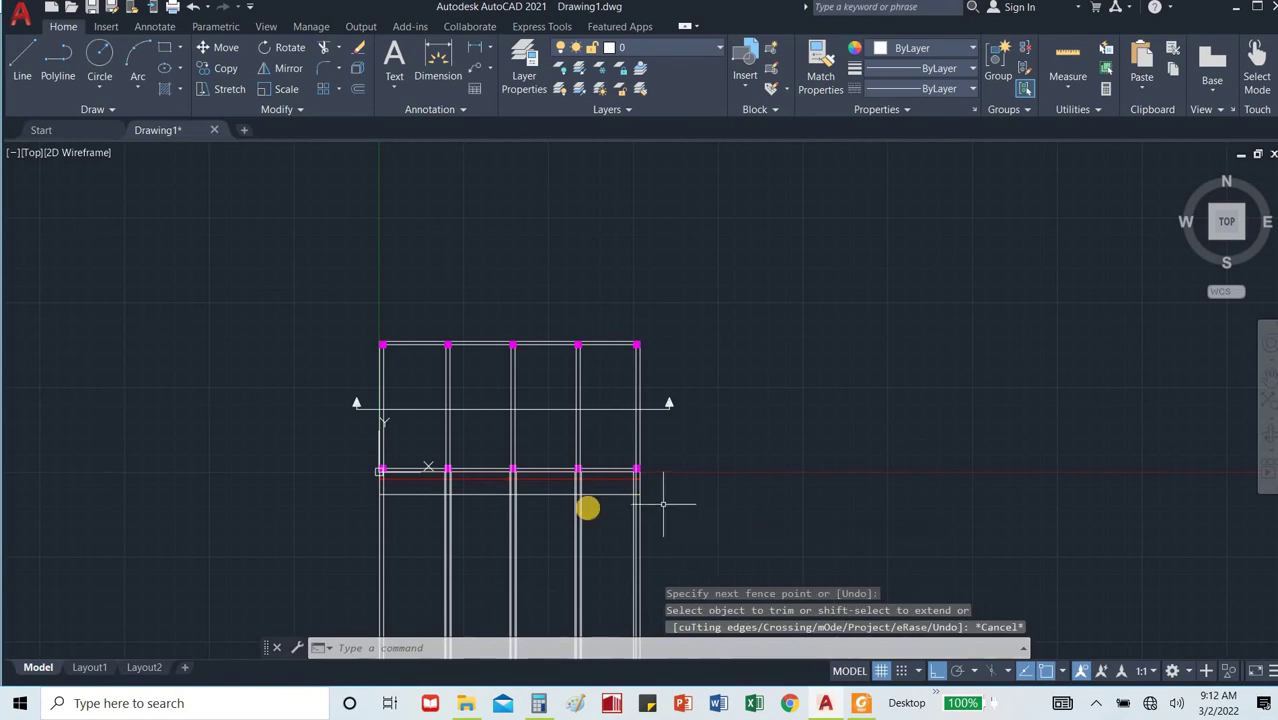
# Offset the horizontal line below the 80' dimension downward by 180, using the Offset command.
pyautogui.scroll(-4, 365, 503)
pyautogui.scroll(2, 365, 514)
pyautogui.scroll(4, 365, 514)
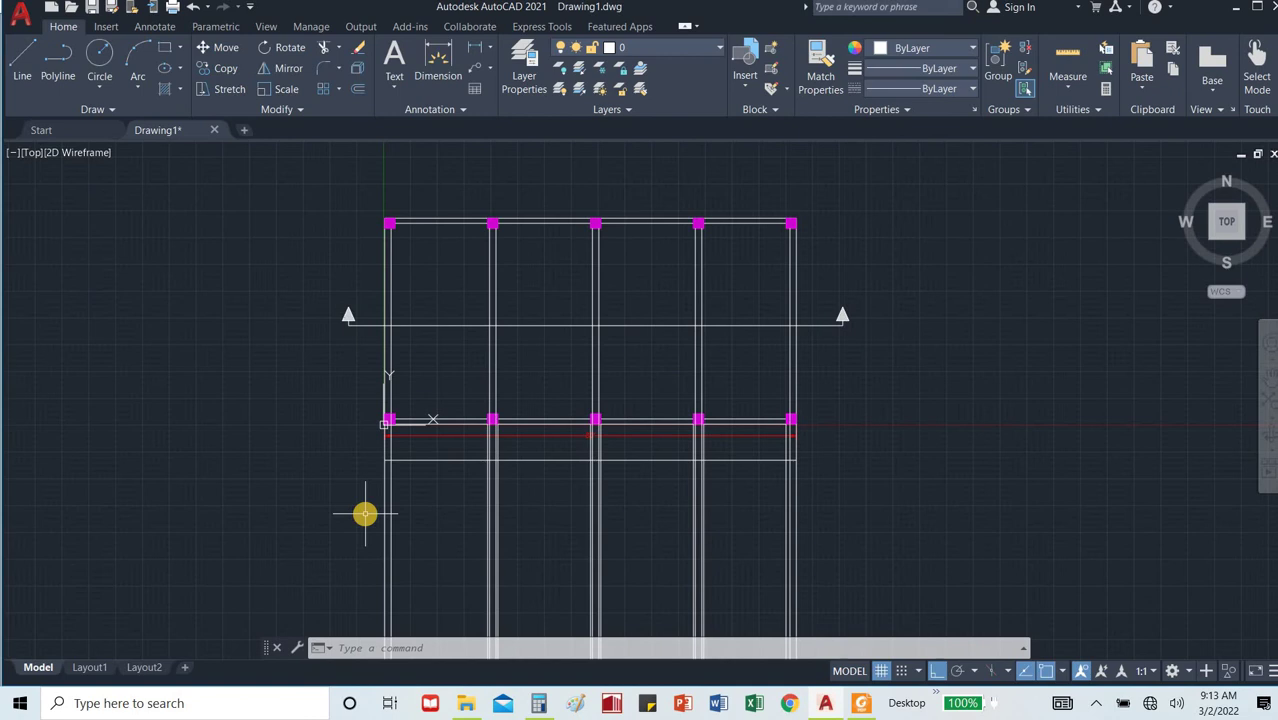
pyautogui.write('o')
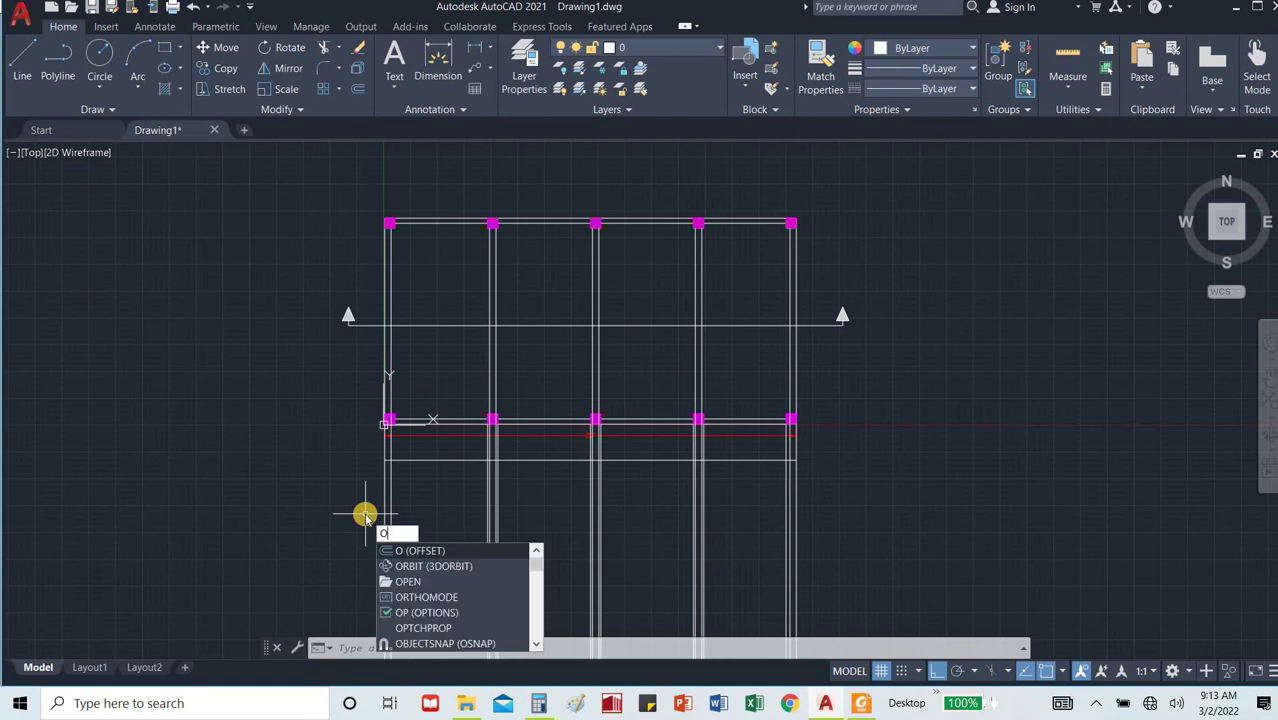
pyautogui.press('Return')
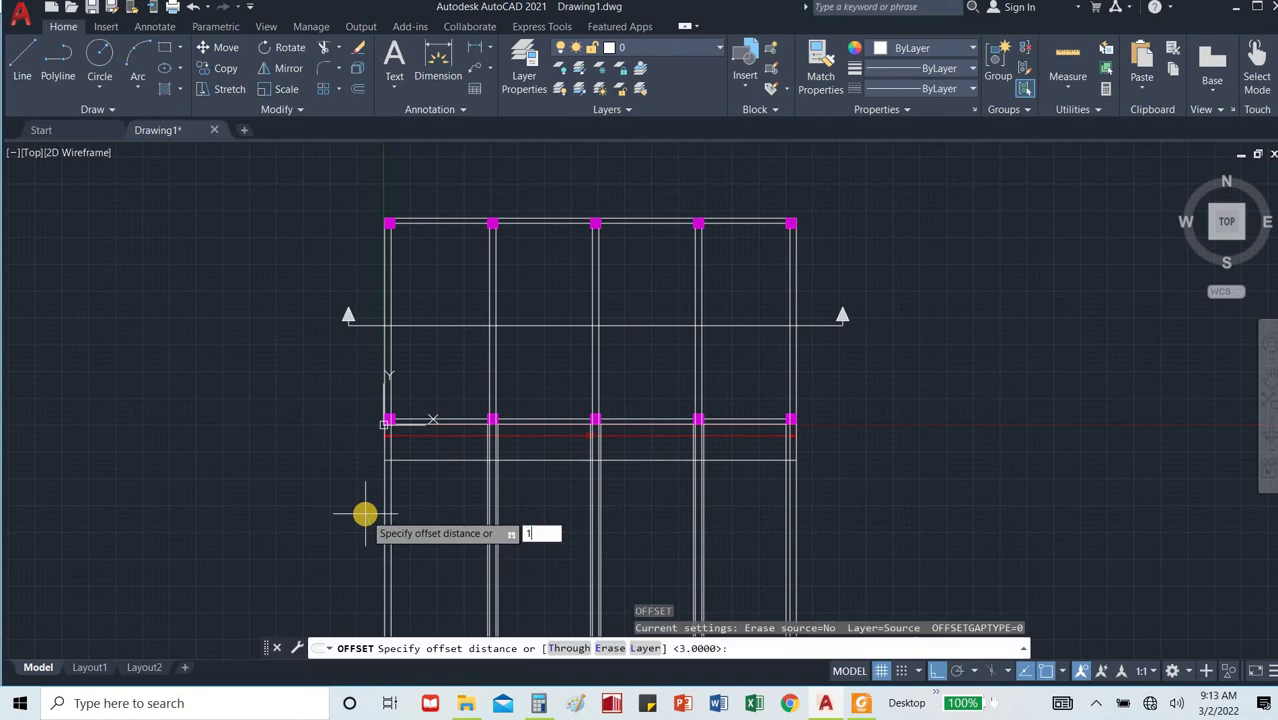
pyautogui.write('180')
pyautogui.press('Return')
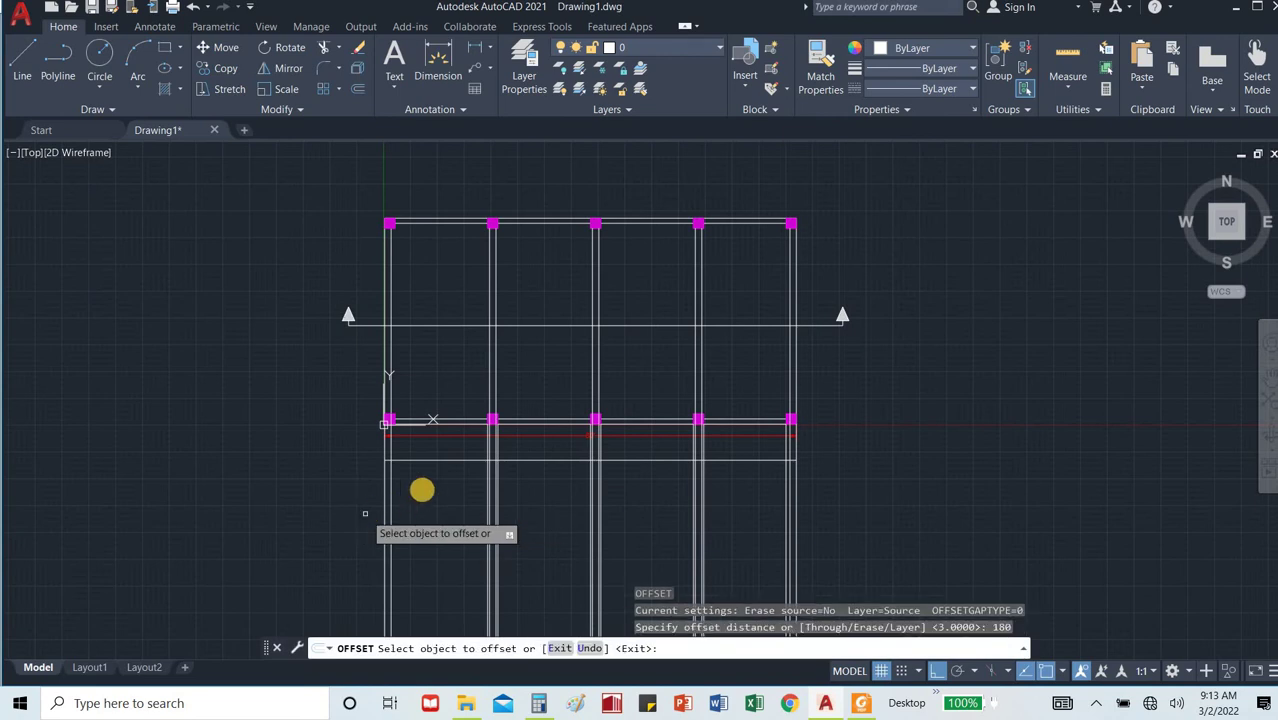
pyautogui.click(436, 460)
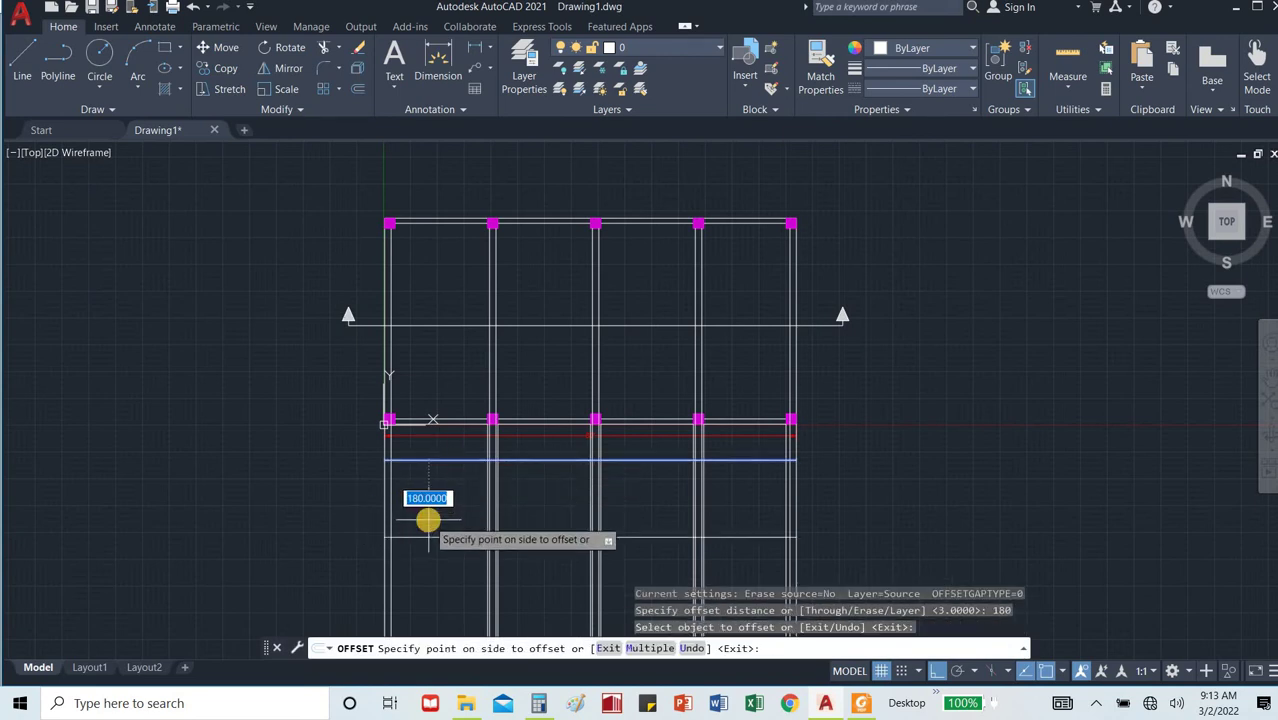
pyautogui.click(427, 520)
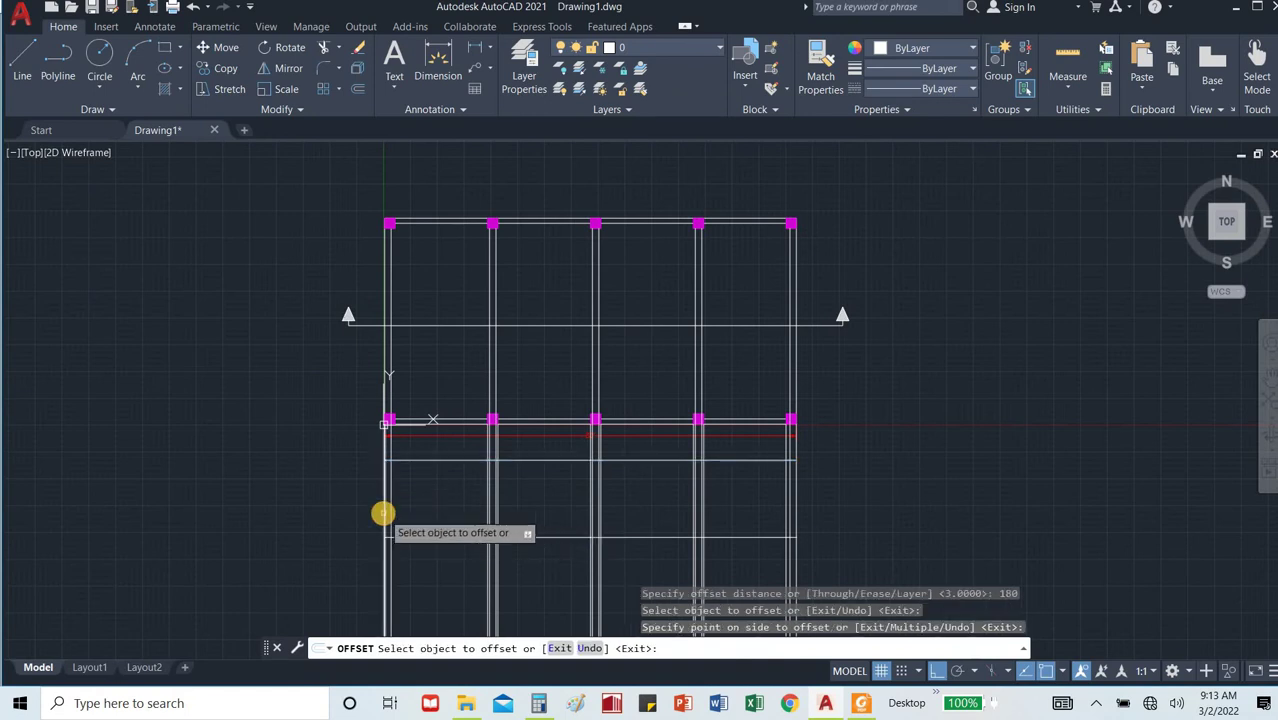
# Add a vertical linear dimension between the two horizontal lines' outer ends, placed outside the leftmost ray.
pyautogui.scroll(5, 380, 513)
pyautogui.write('dli')
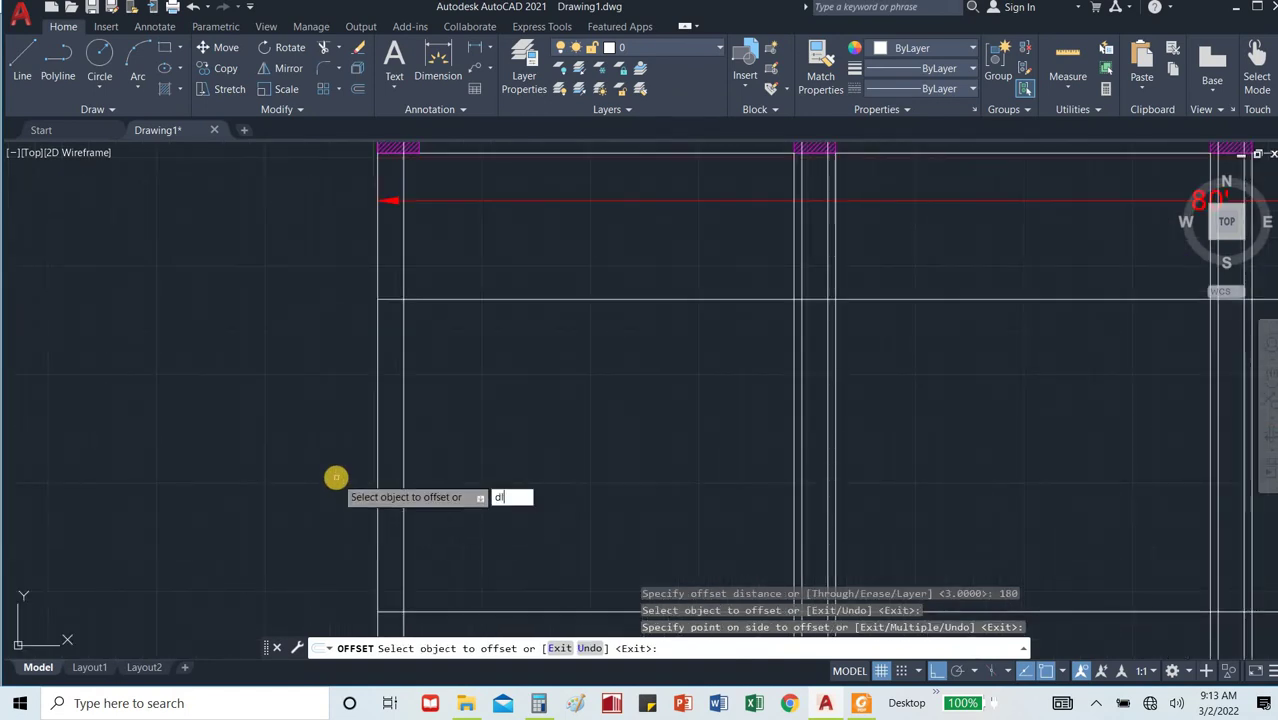
pyautogui.press('Return')
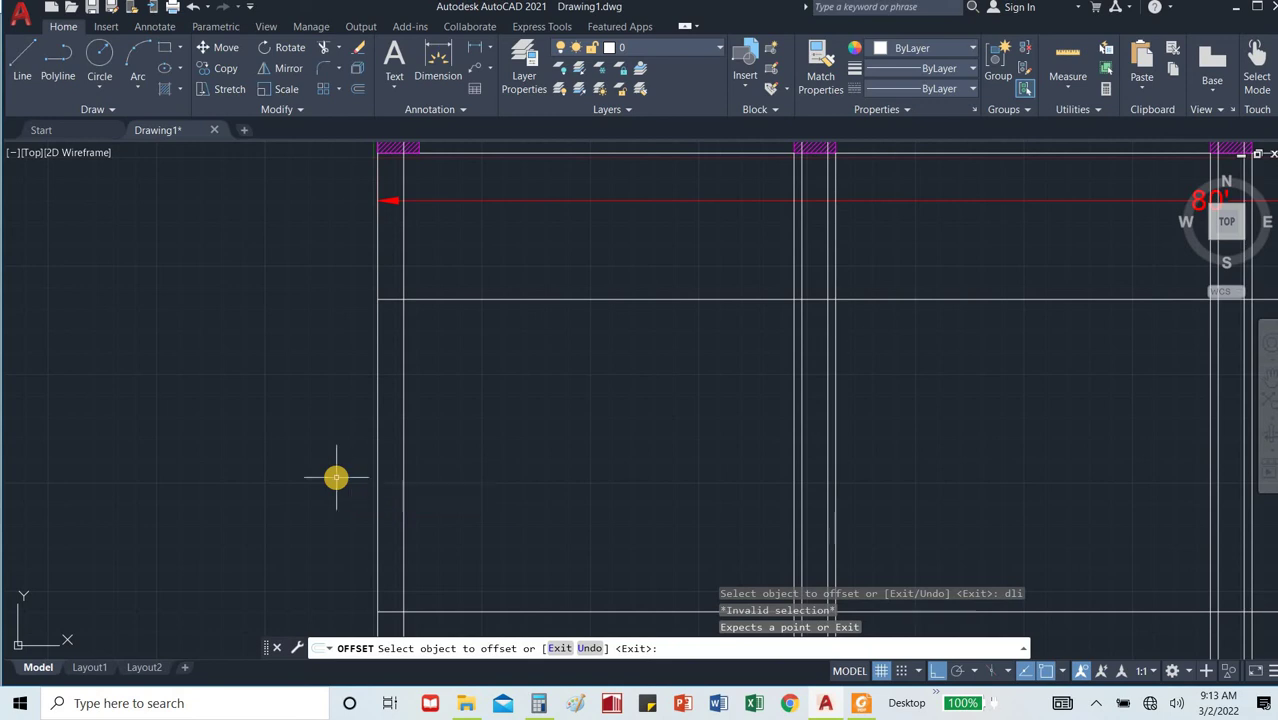
pyautogui.press('Escape')
pyautogui.write('o')
pyautogui.press('BackSpace')
pyautogui.write('dli')
pyautogui.press('Return')
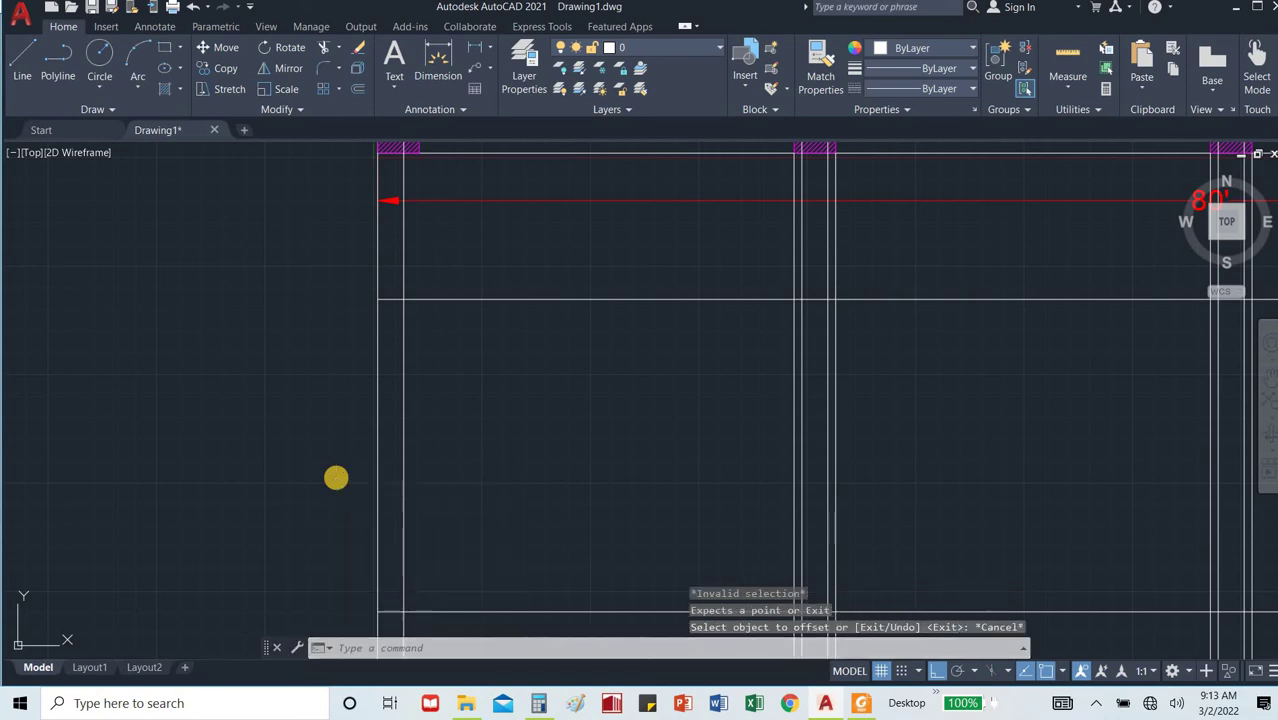
pyautogui.click(377, 298)
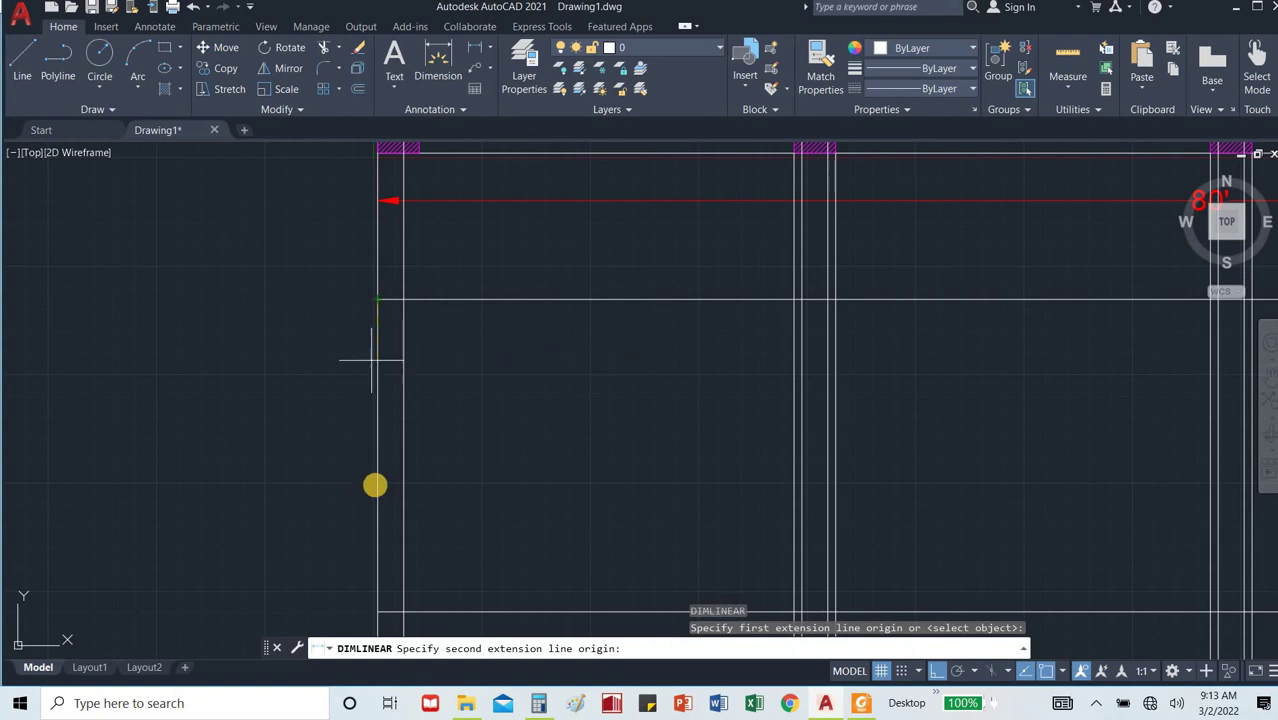
pyautogui.click(363, 606)
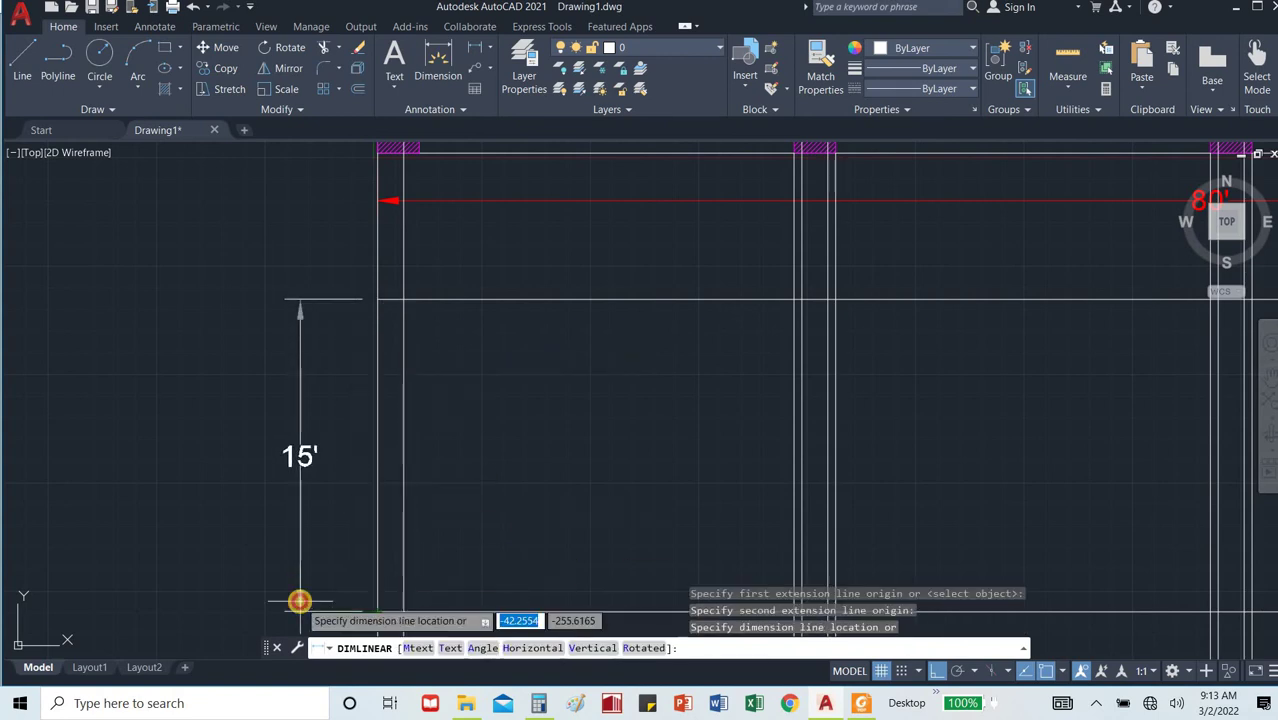
pyautogui.click(299, 600)
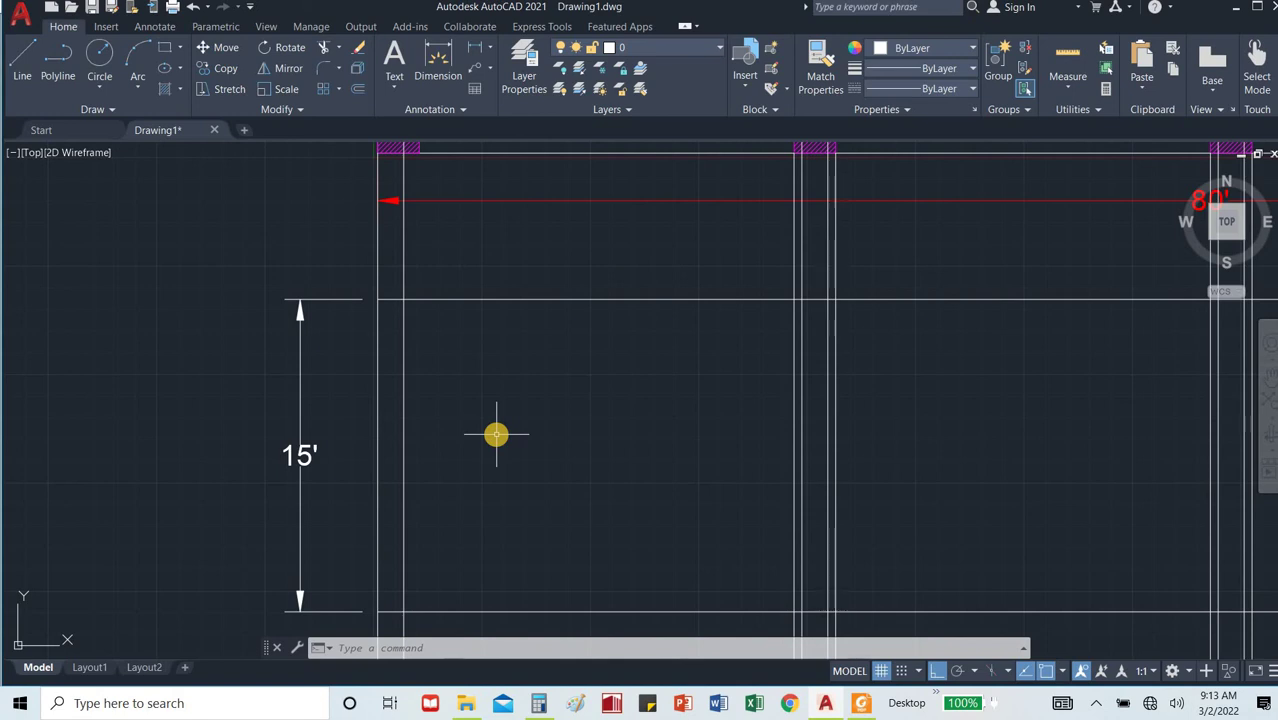
# Switch to File Explorer and open the slabdesign workbook from the Downloads folder.
pyautogui.click(466, 703)
pyautogui.click(140, 131)
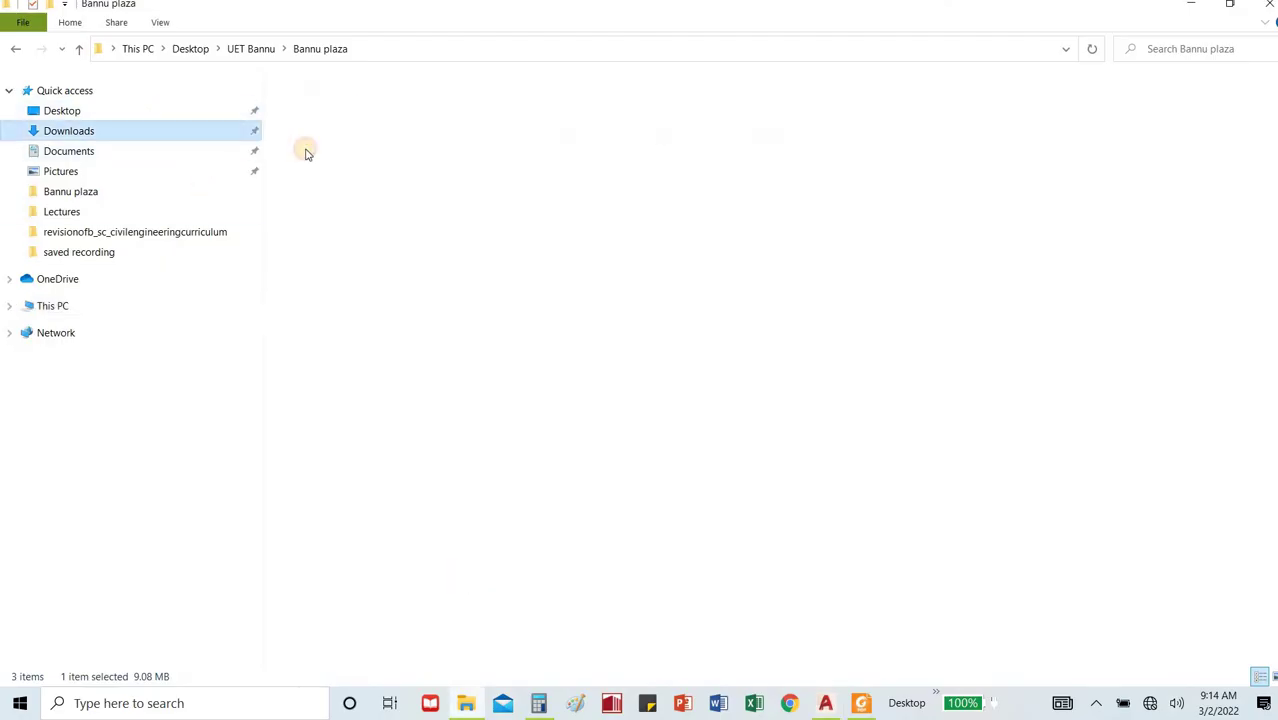
pyautogui.click(317, 168)
pyautogui.press('s')
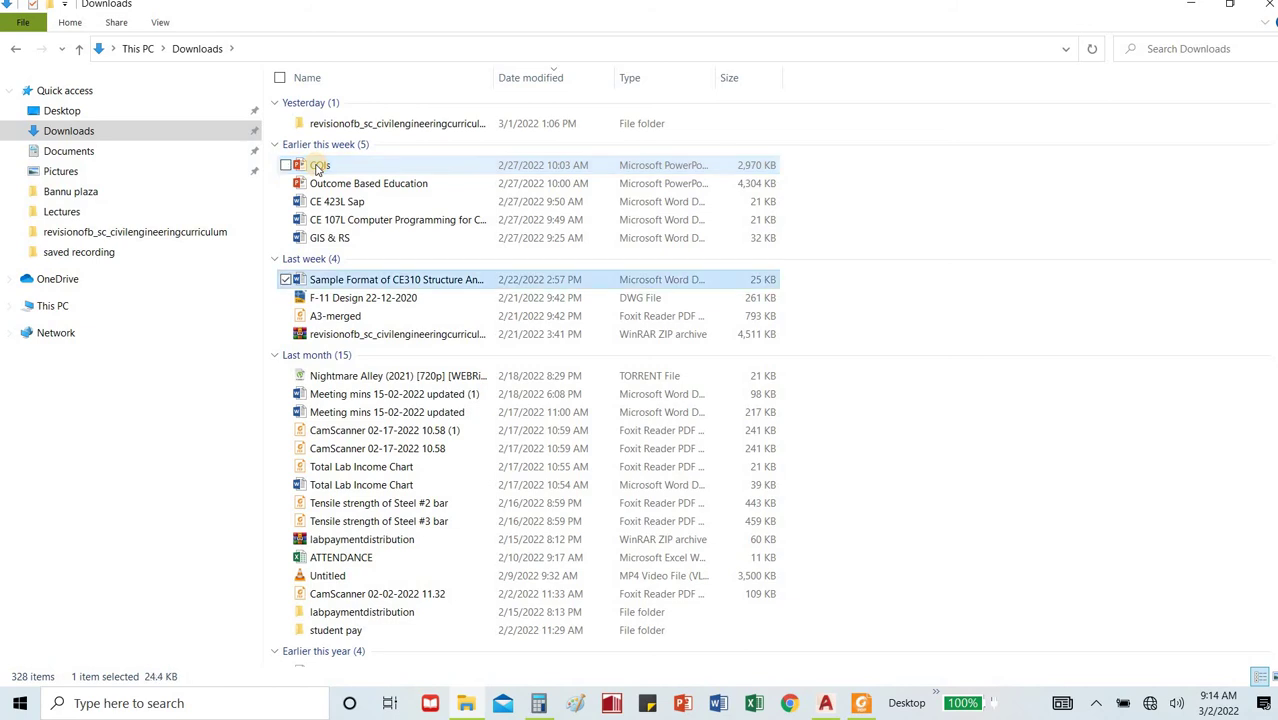
pyautogui.press('s')
pyautogui.press('s')
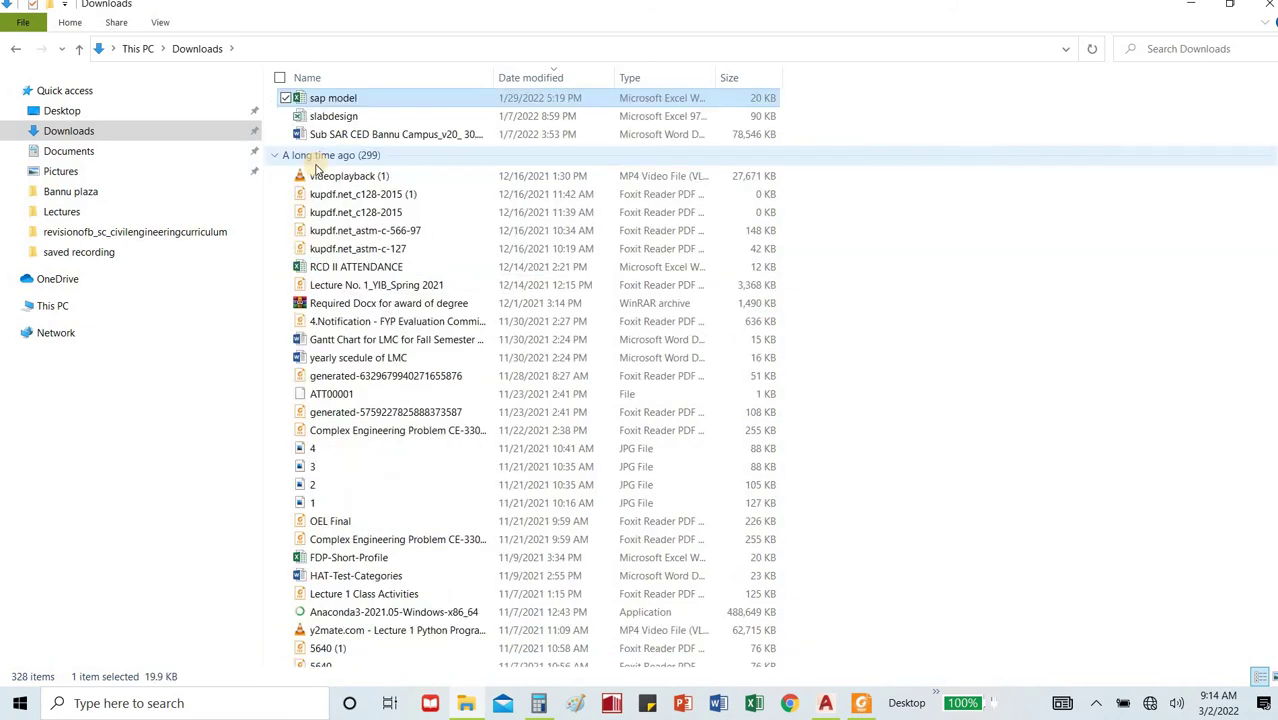
pyautogui.doubleClick(345, 117)
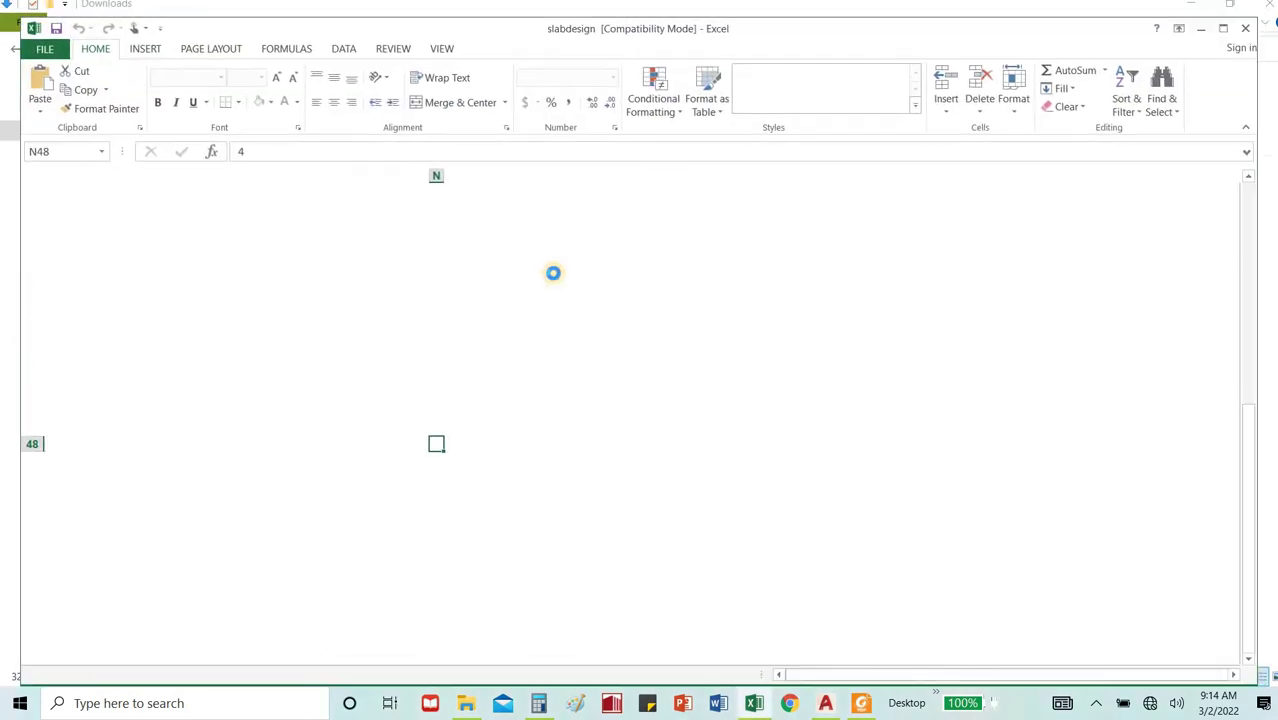
# Set the slab length to 40 ft in the long direction and 20 ft in the short direction.
pyautogui.scroll(9, 365, 240)
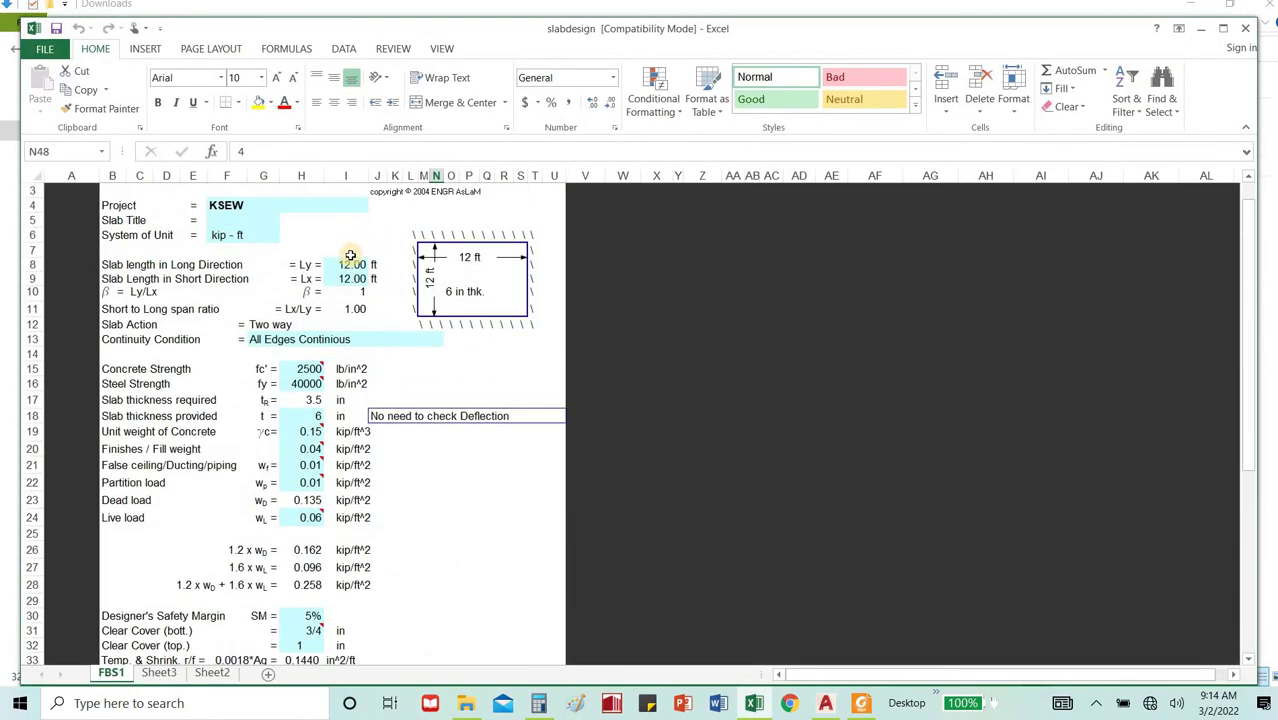
pyautogui.click(353, 263)
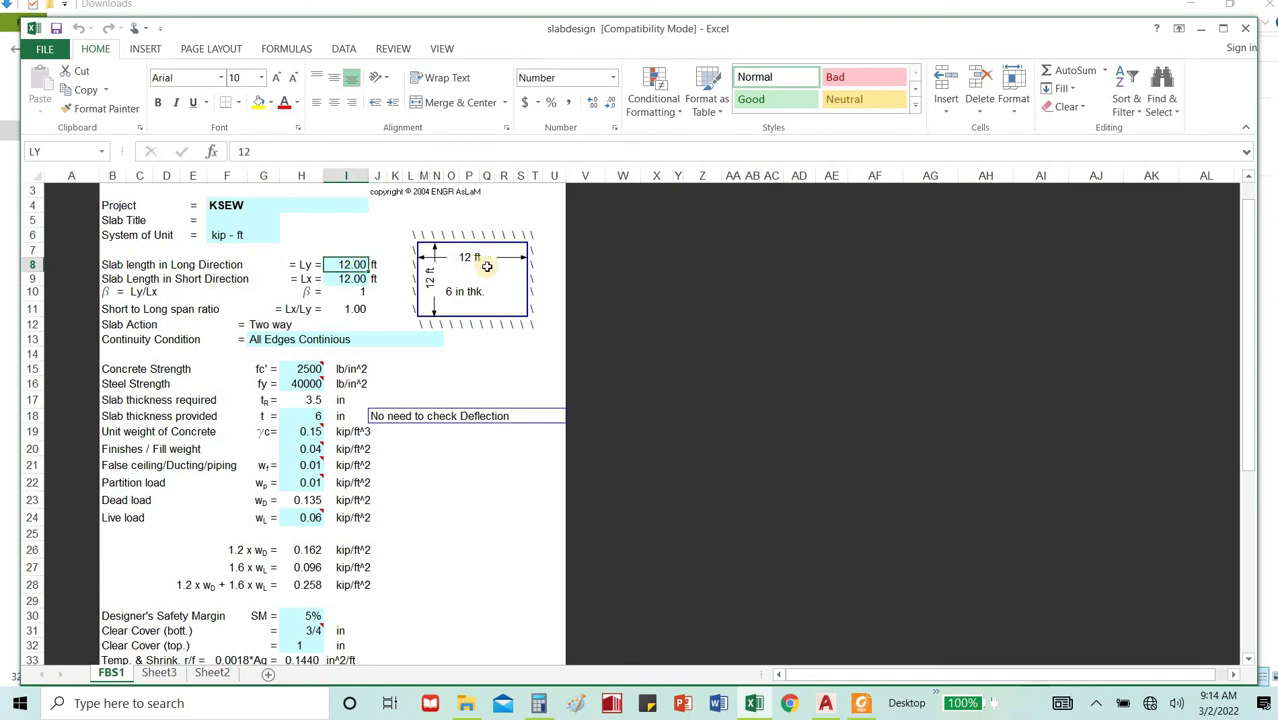
pyautogui.write('40')
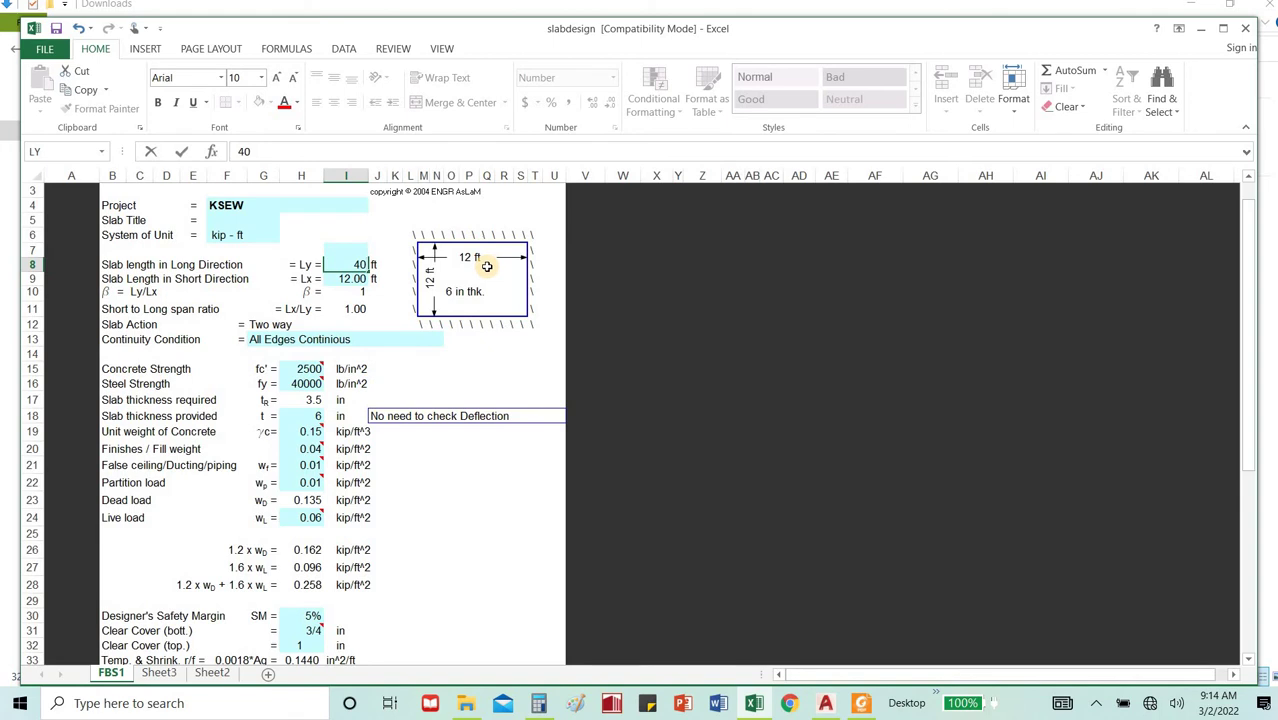
pyautogui.press('Return')
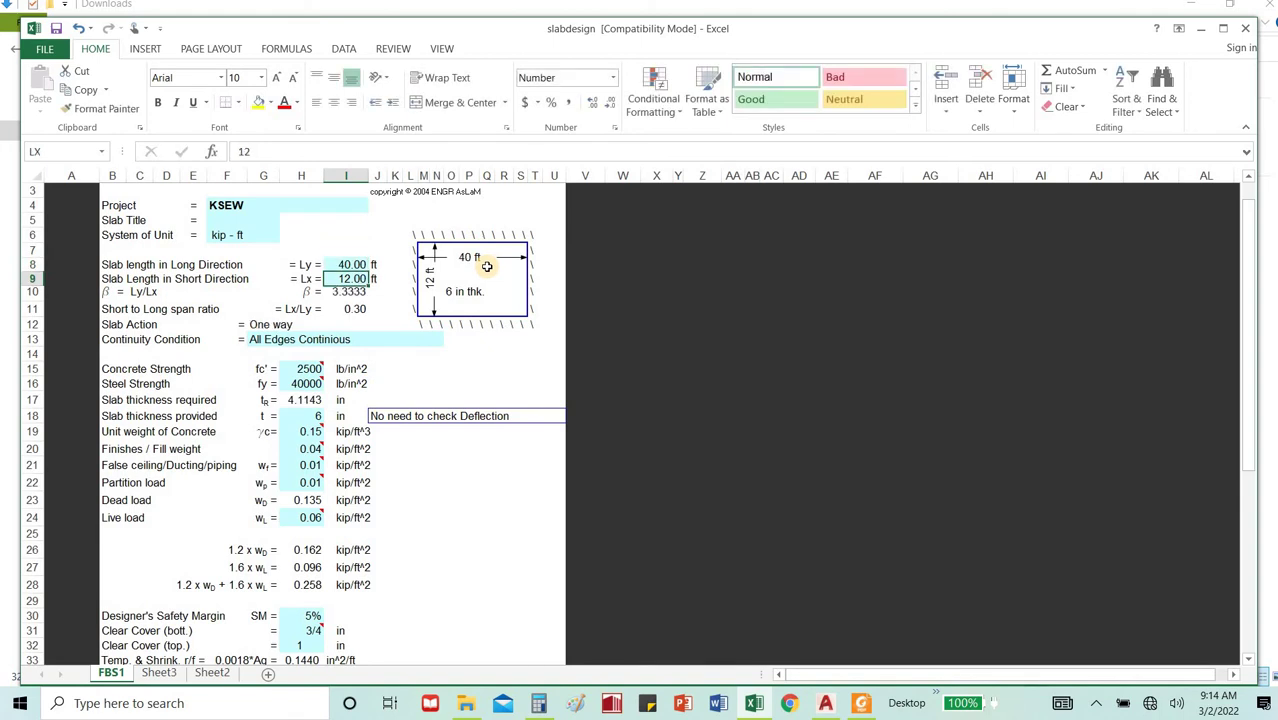
pyautogui.write('20')
pyautogui.press('Return')
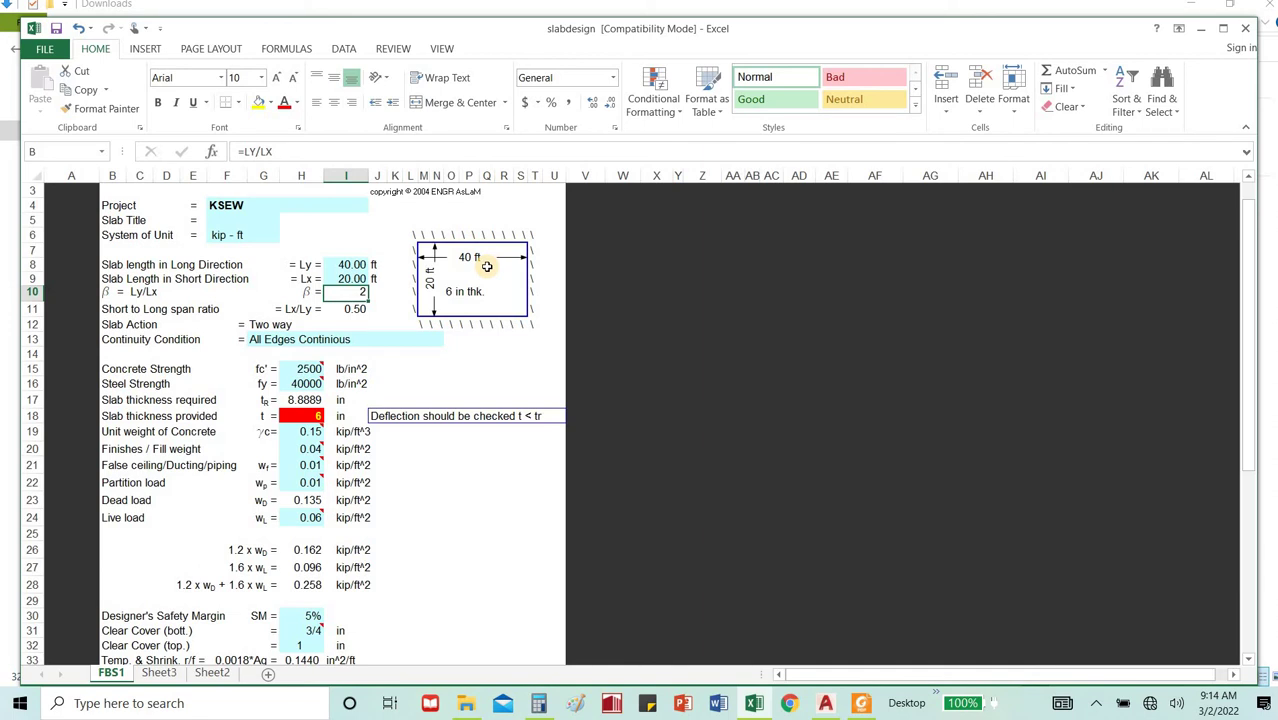
# Change the short-direction slab length to 10 ft and review the moment and reinforcement section.
pyautogui.press('Up')
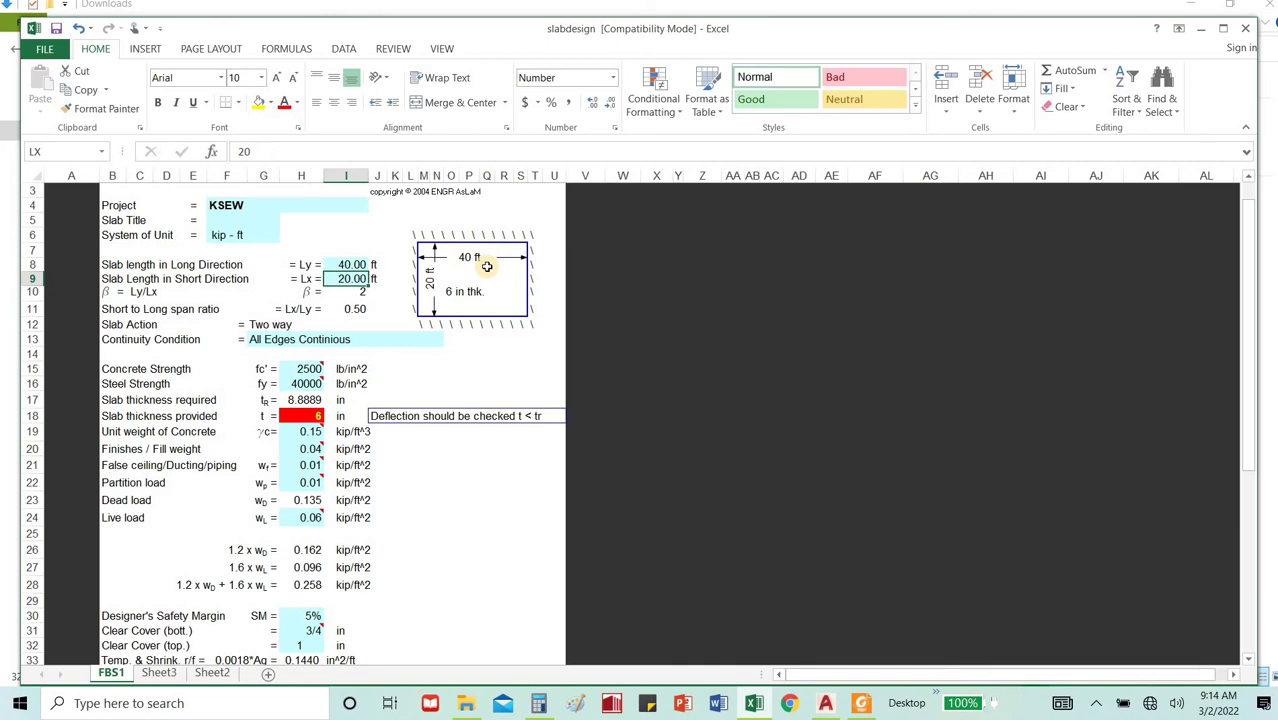
pyautogui.write('10')
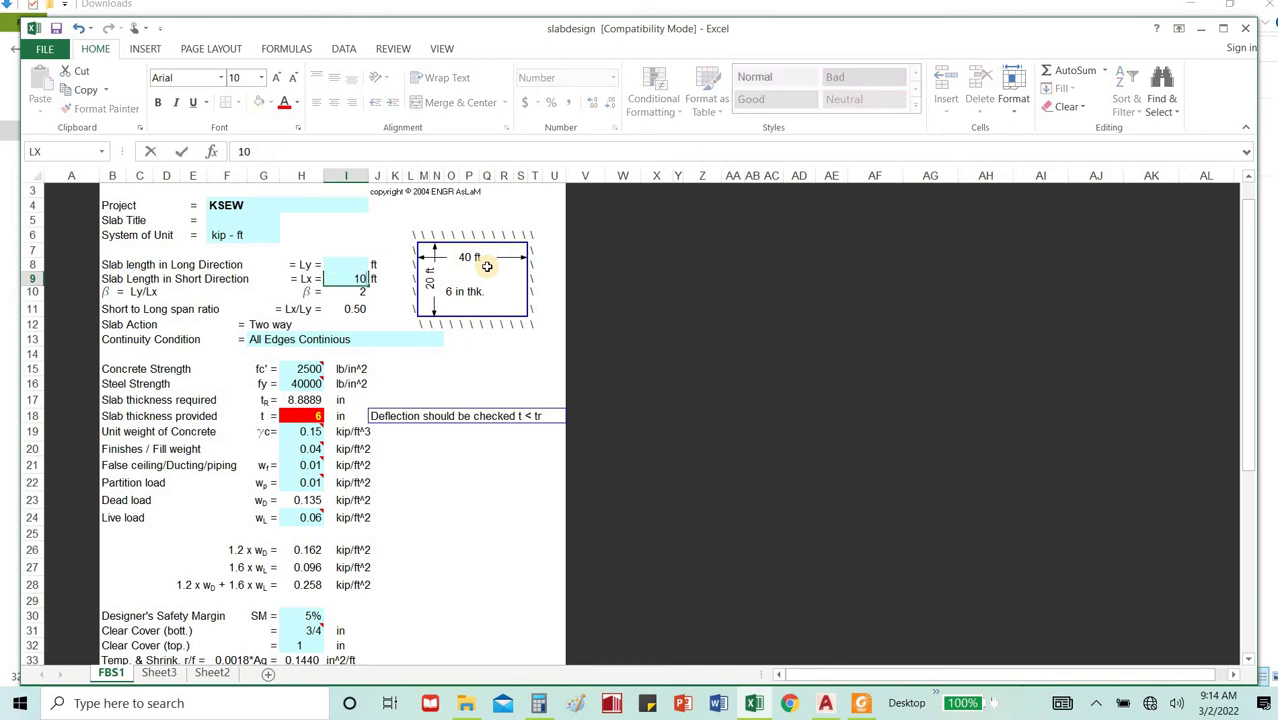
pyautogui.press('Return')
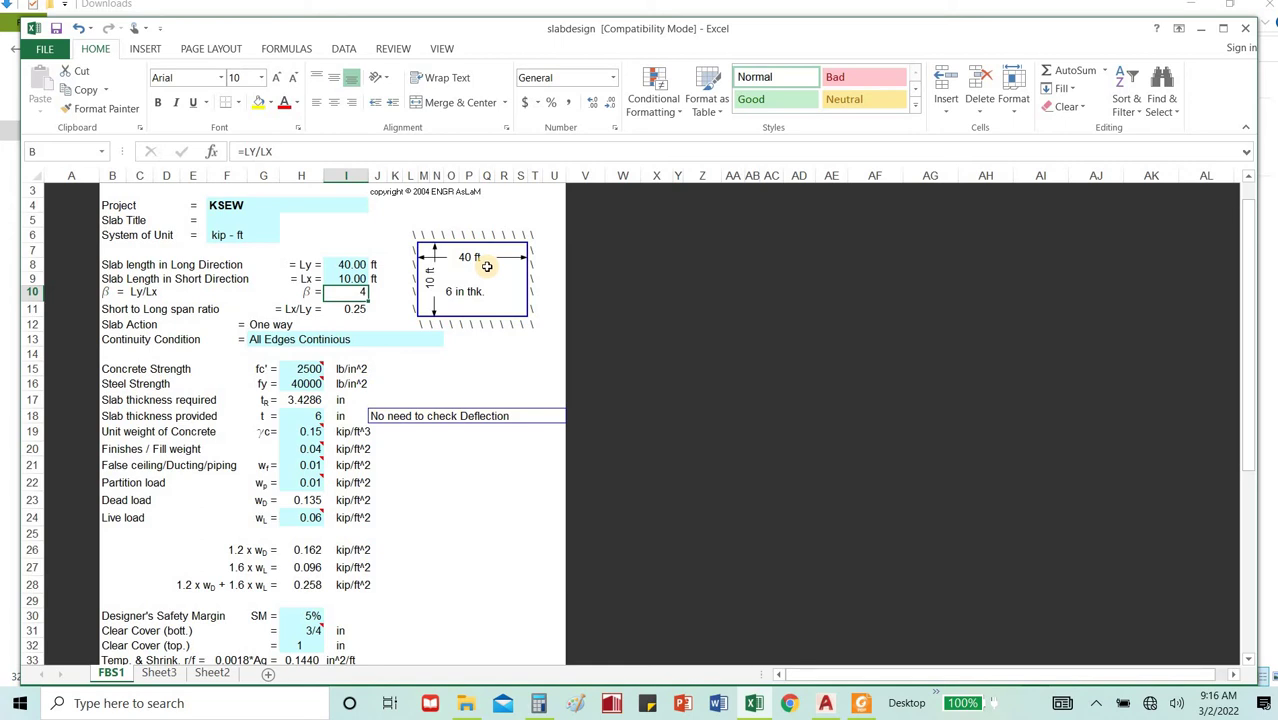
pyautogui.scroll(-6, 487, 266)
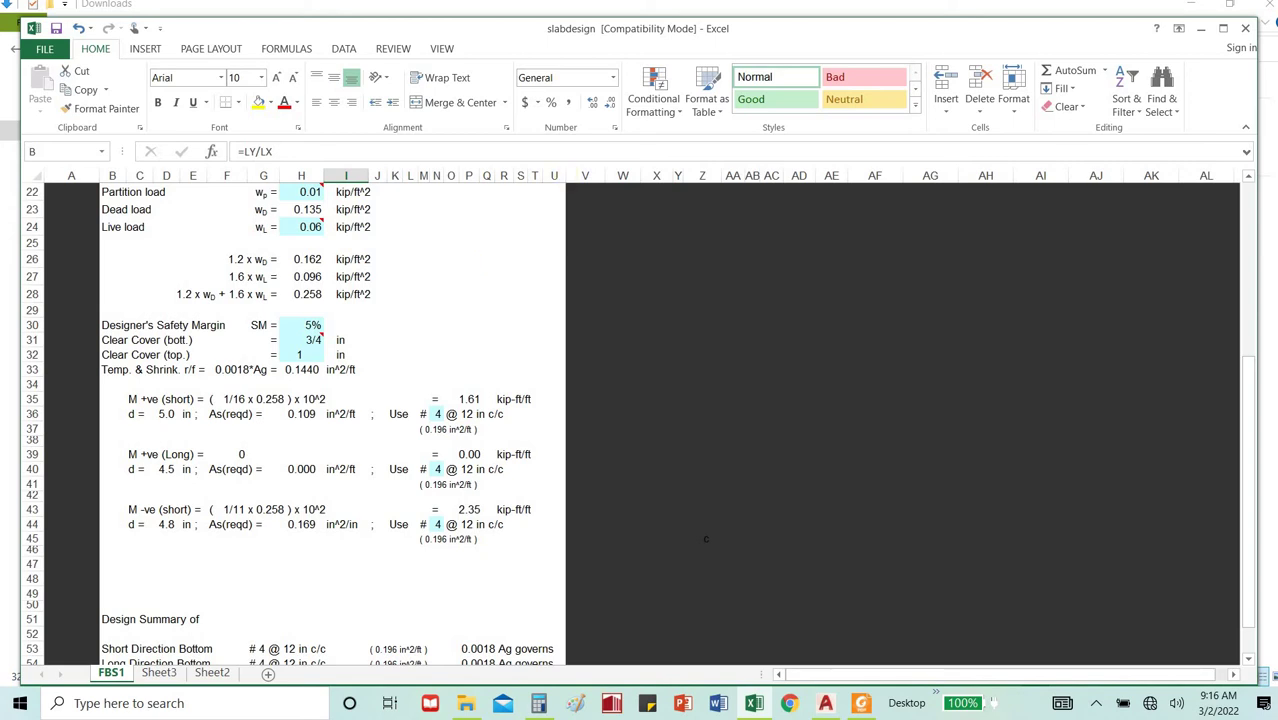
# Close the slabdesign workbook without saving and return to the AutoCAD drawing by minimizing File Explorer.
pyautogui.click(1245, 35)
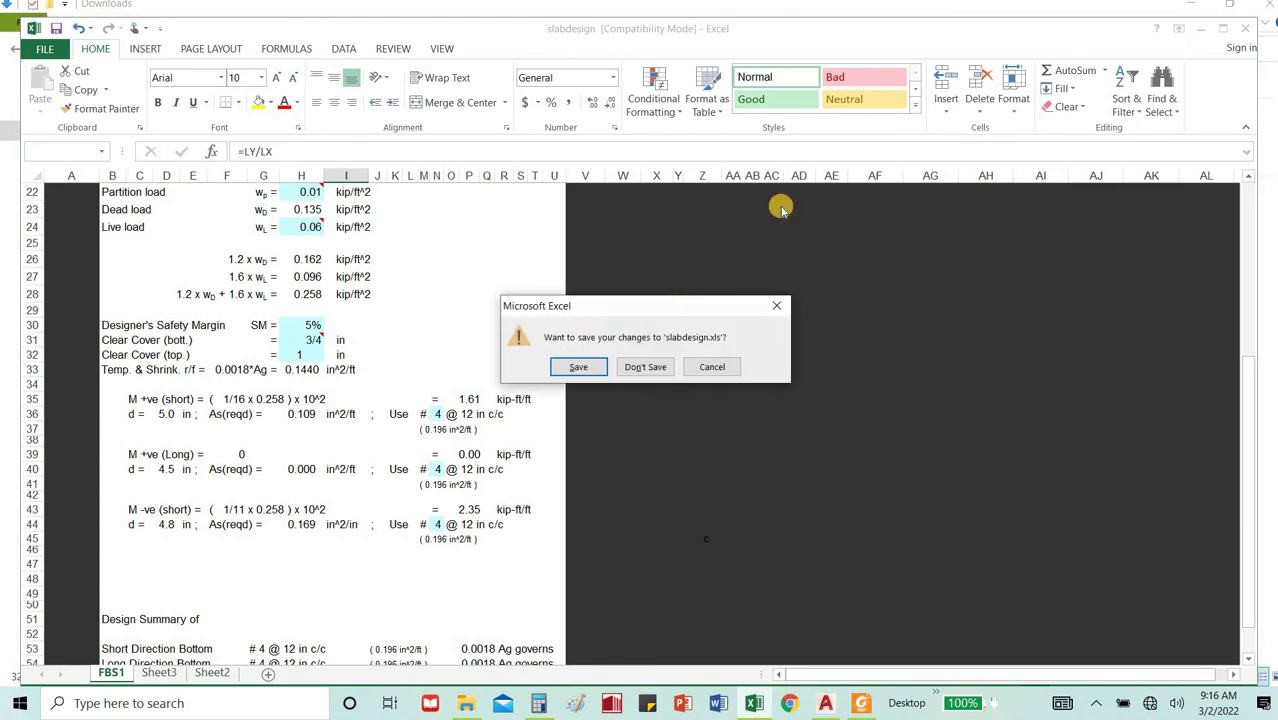
pyautogui.click(648, 366)
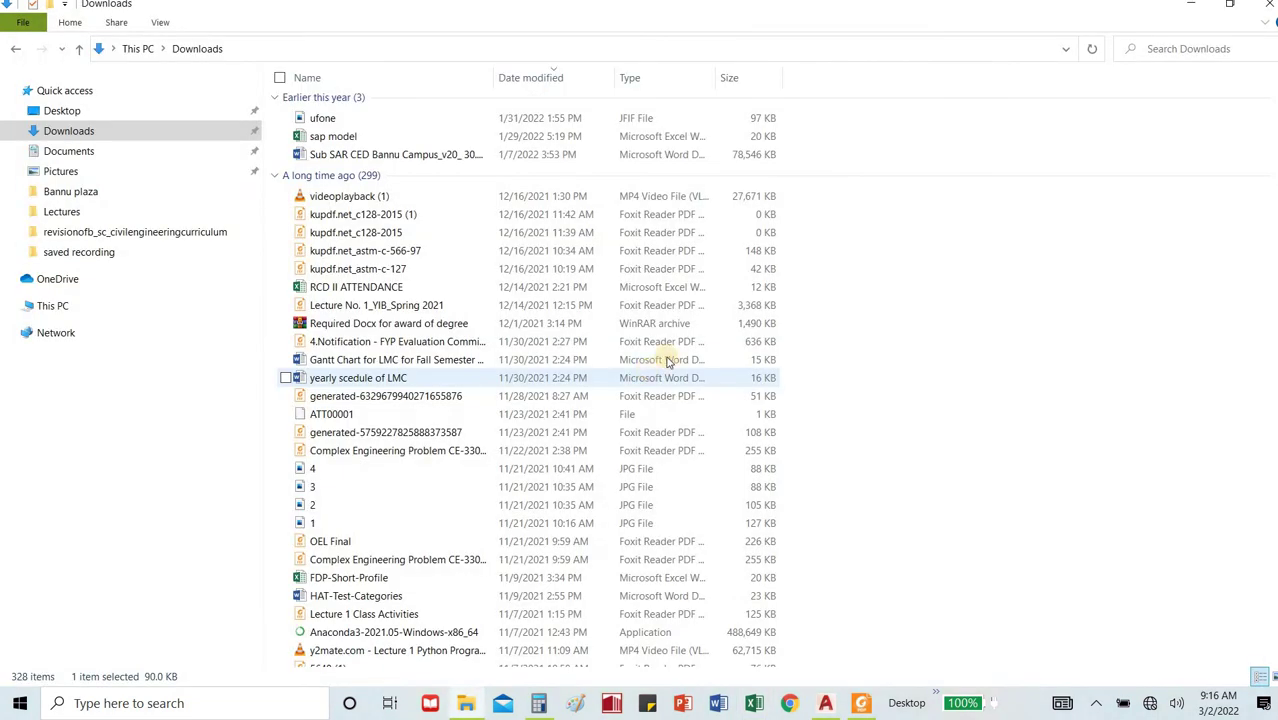
pyautogui.click(1188, 12)
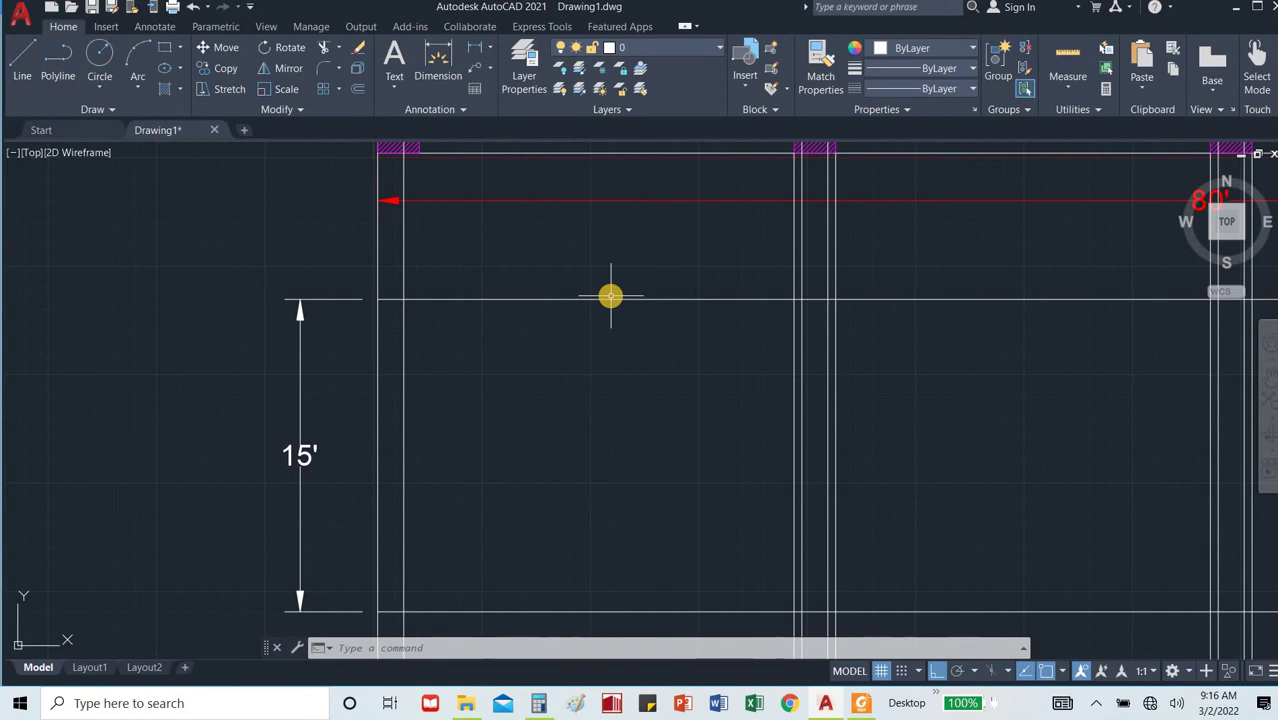
# Offset the upper horizontal line of the 15' span downward by 9 to mark the slab thickness.
pyautogui.scroll(-4, 622, 274)
pyautogui.scroll(-2, 622, 274)
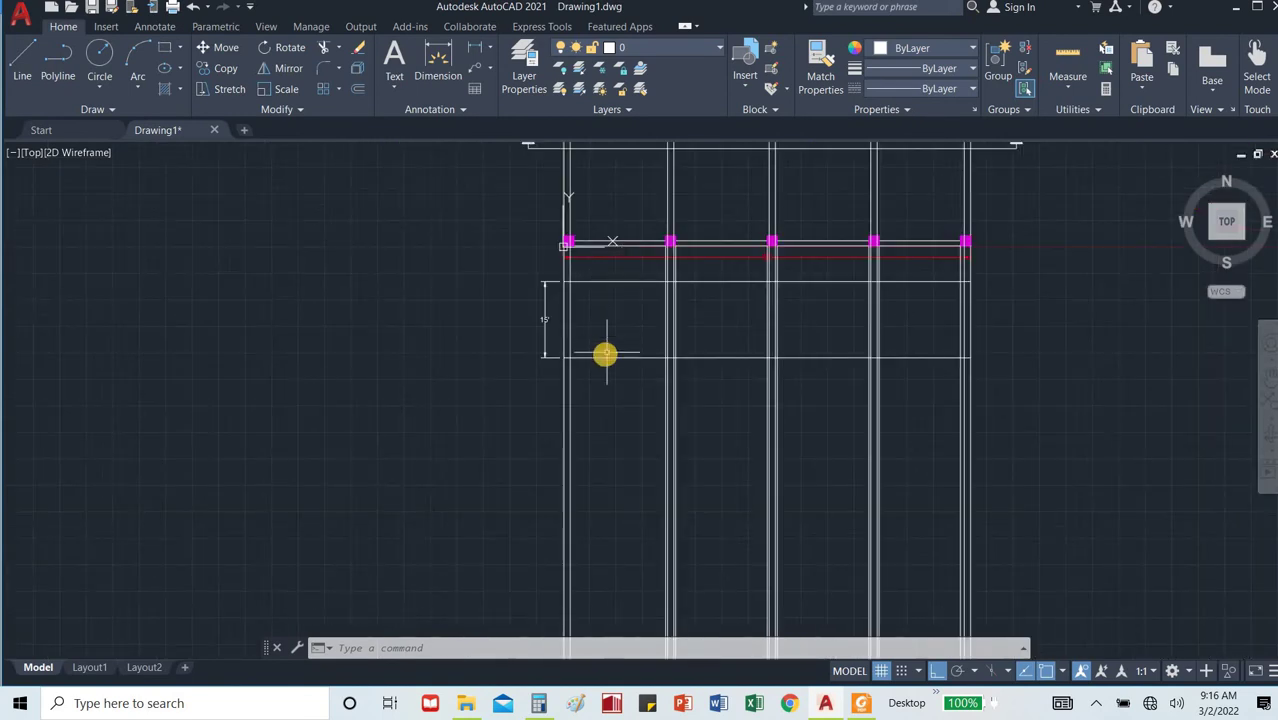
pyautogui.scroll(2, 603, 271)
pyautogui.scroll(4, 603, 271)
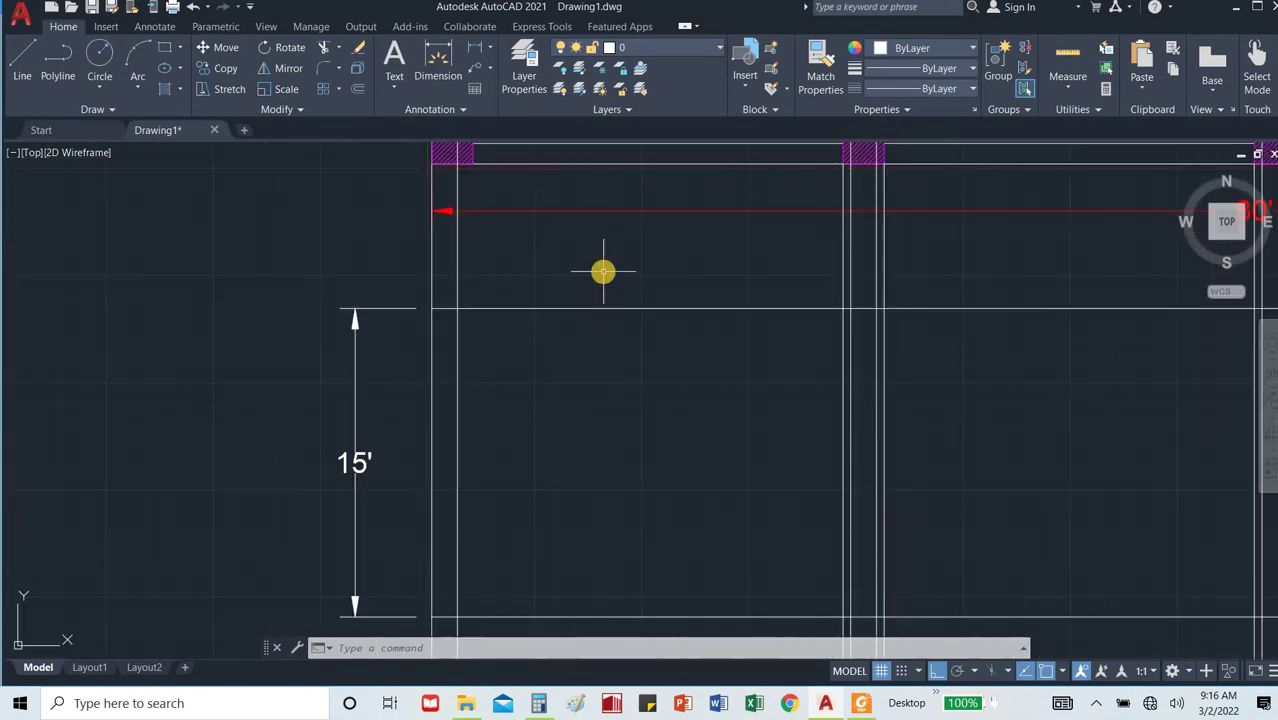
pyautogui.write('o')
pyautogui.press('Return')
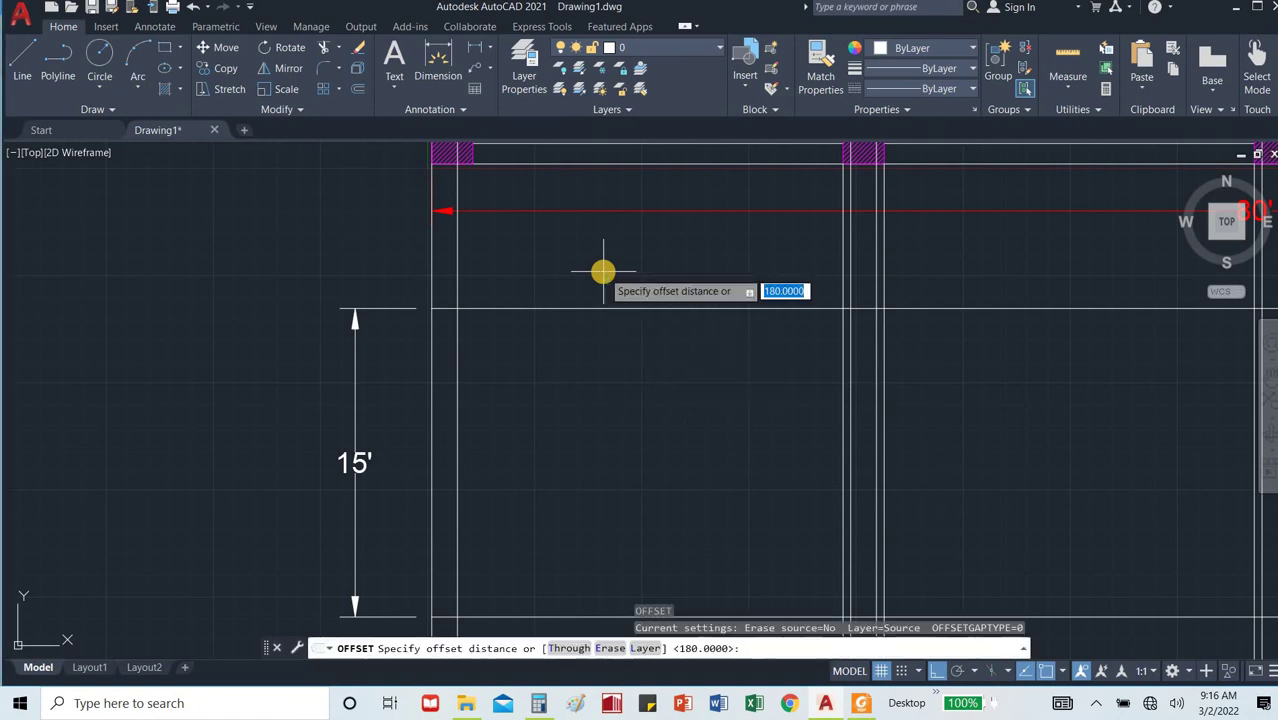
pyautogui.write('9')
pyautogui.press('Return')
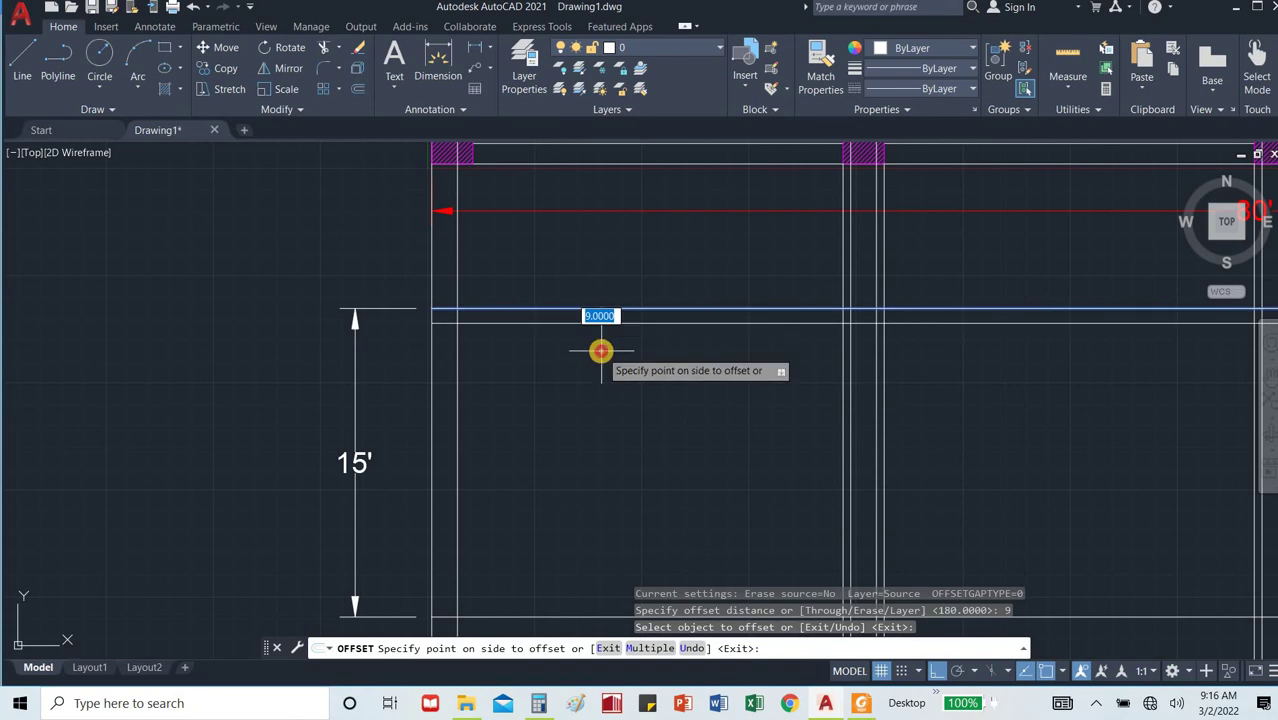
pyautogui.click(600, 348)
pyautogui.press('Escape')
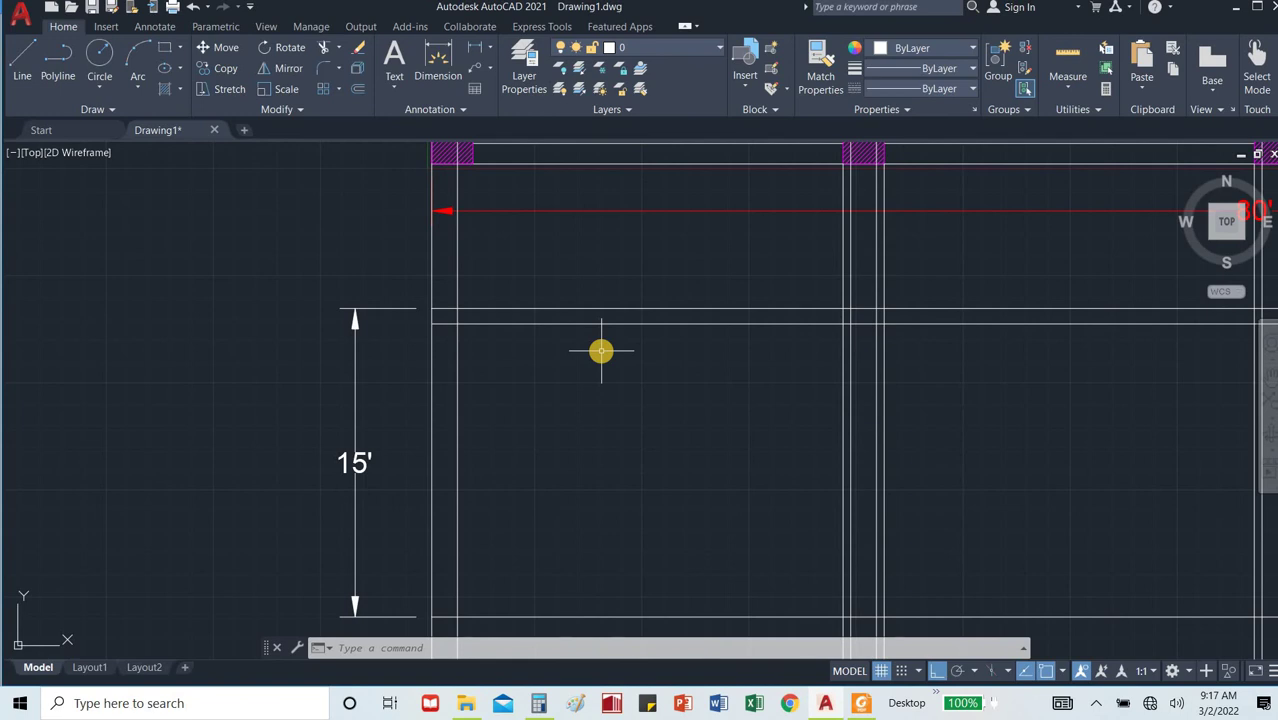
# Offset the upper horizontal line of the 15' span downward by 36 to mark the beam depth.
pyautogui.write('o')
pyautogui.press('Return')
pyautogui.write('36')
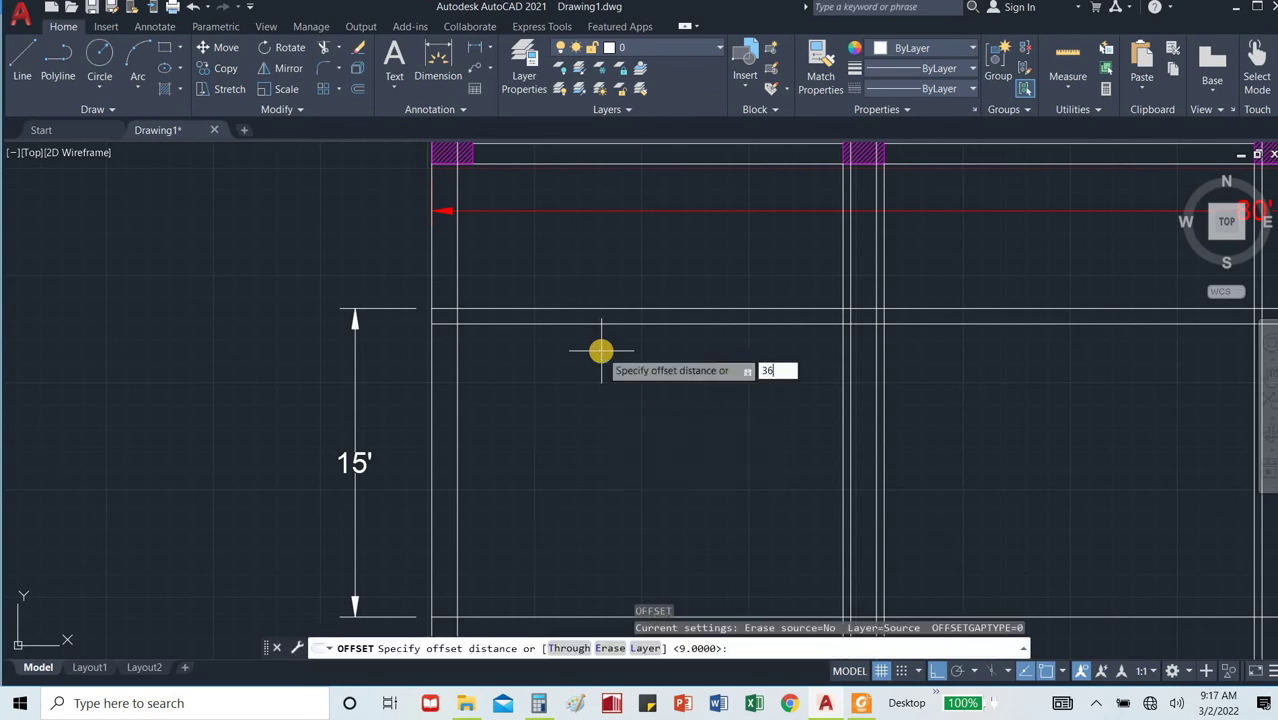
pyautogui.press('Return')
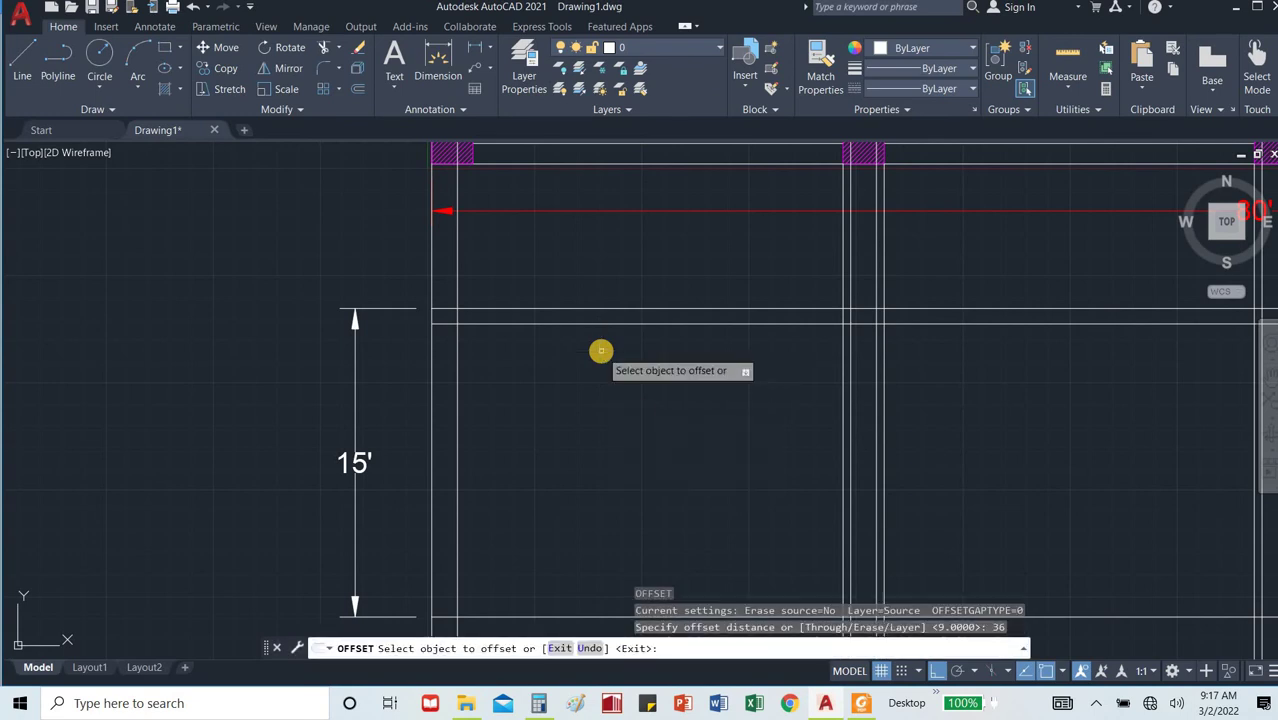
pyautogui.click(659, 311)
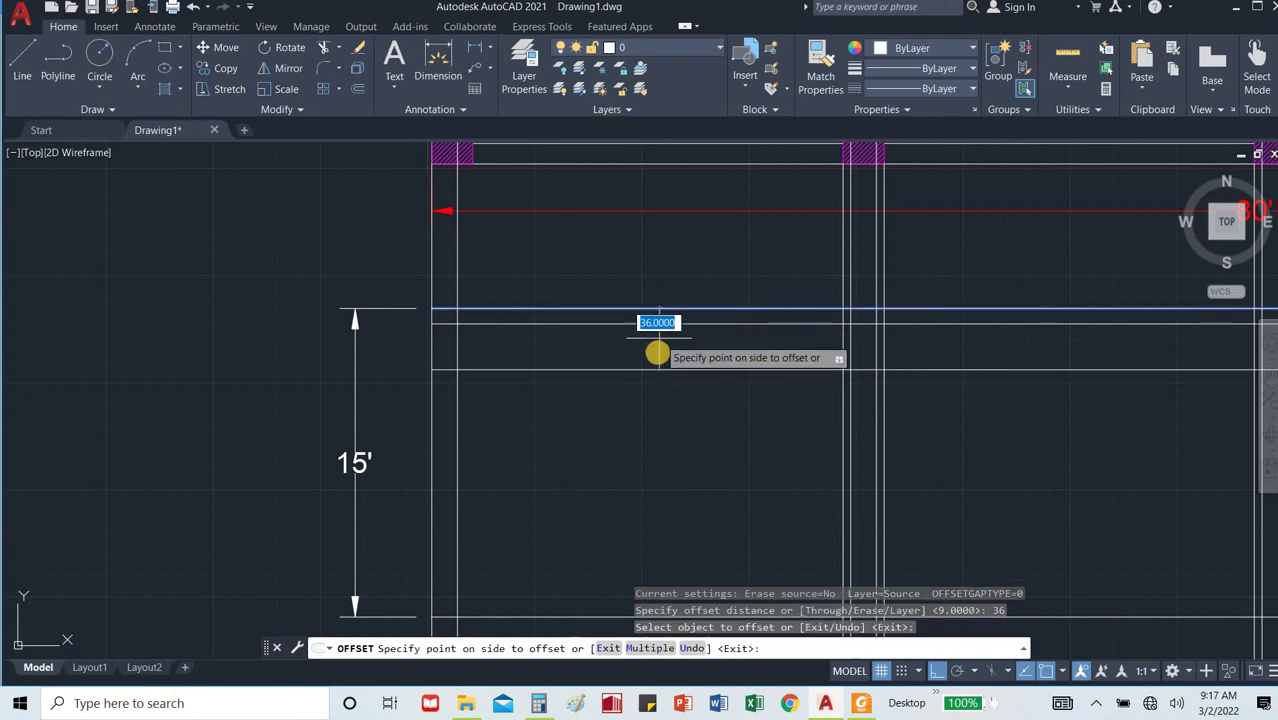
pyautogui.click(657, 353)
pyautogui.press('Escape')
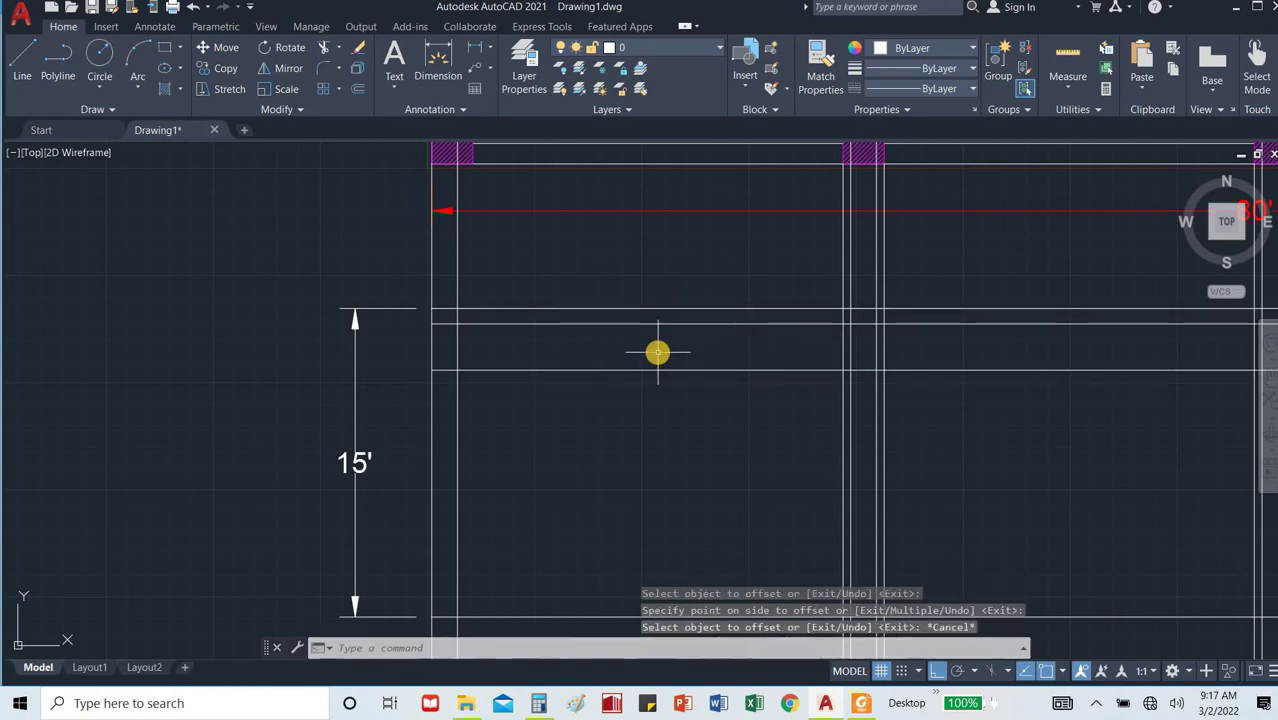
# Check the clear height from the beam bottom line to the section's base line with a temporary linear dimension.
pyautogui.write('dli')
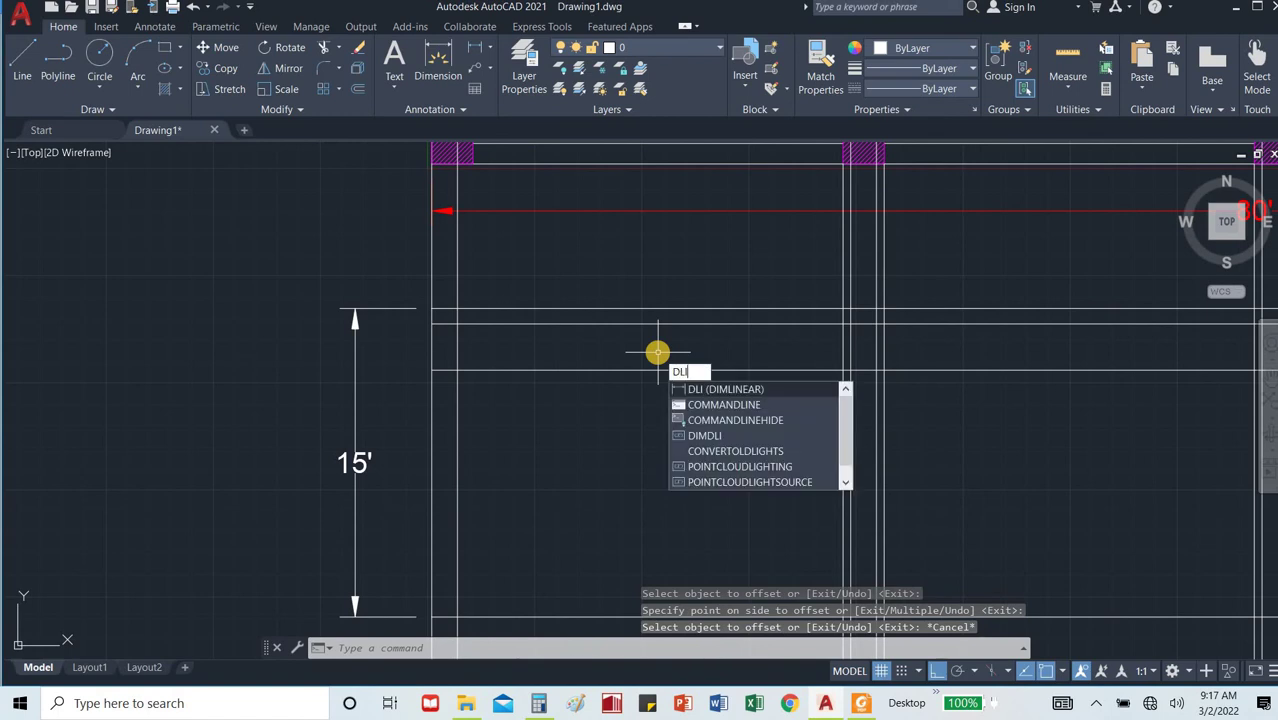
pyautogui.press('Return')
pyautogui.click(658, 371)
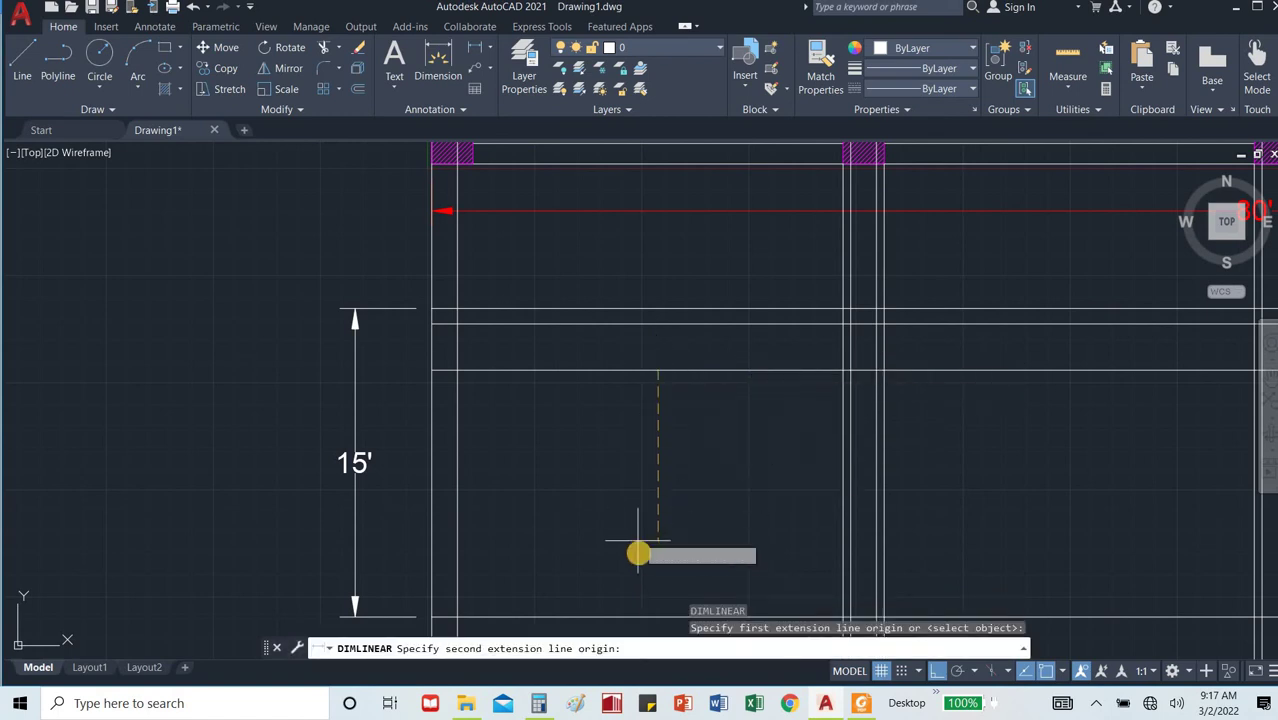
pyautogui.click(658, 607)
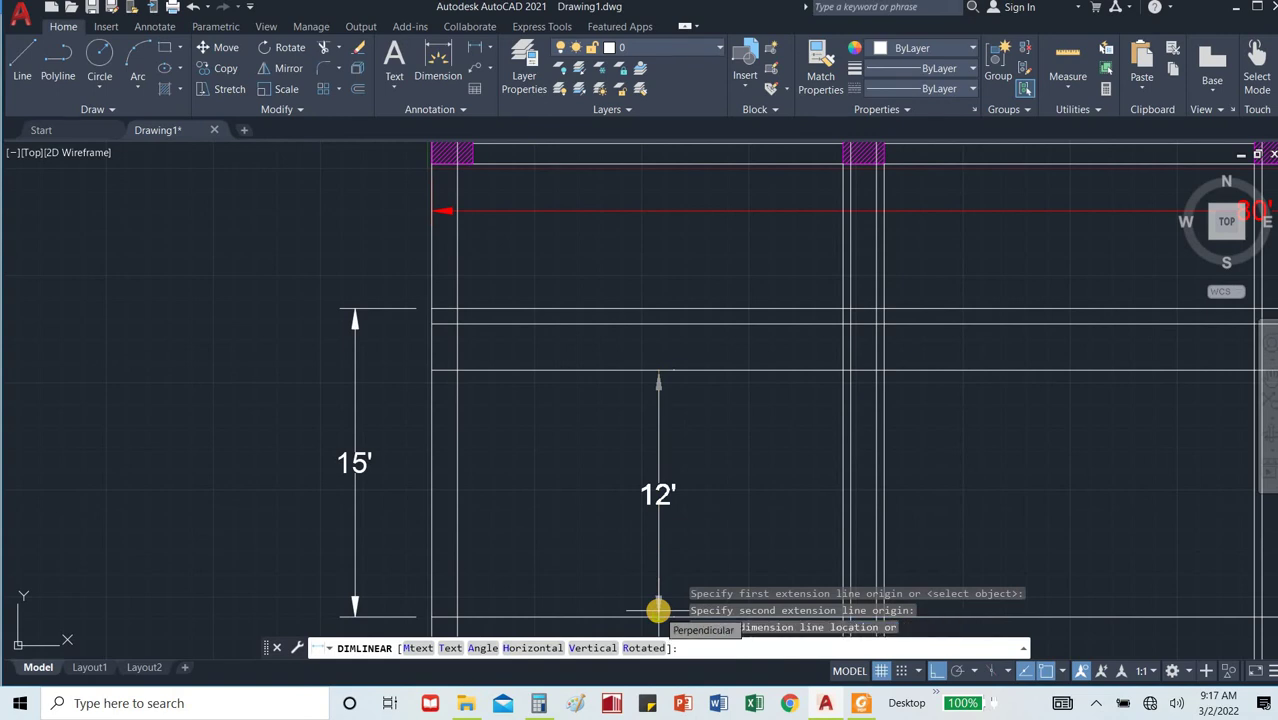
pyautogui.press('Escape')
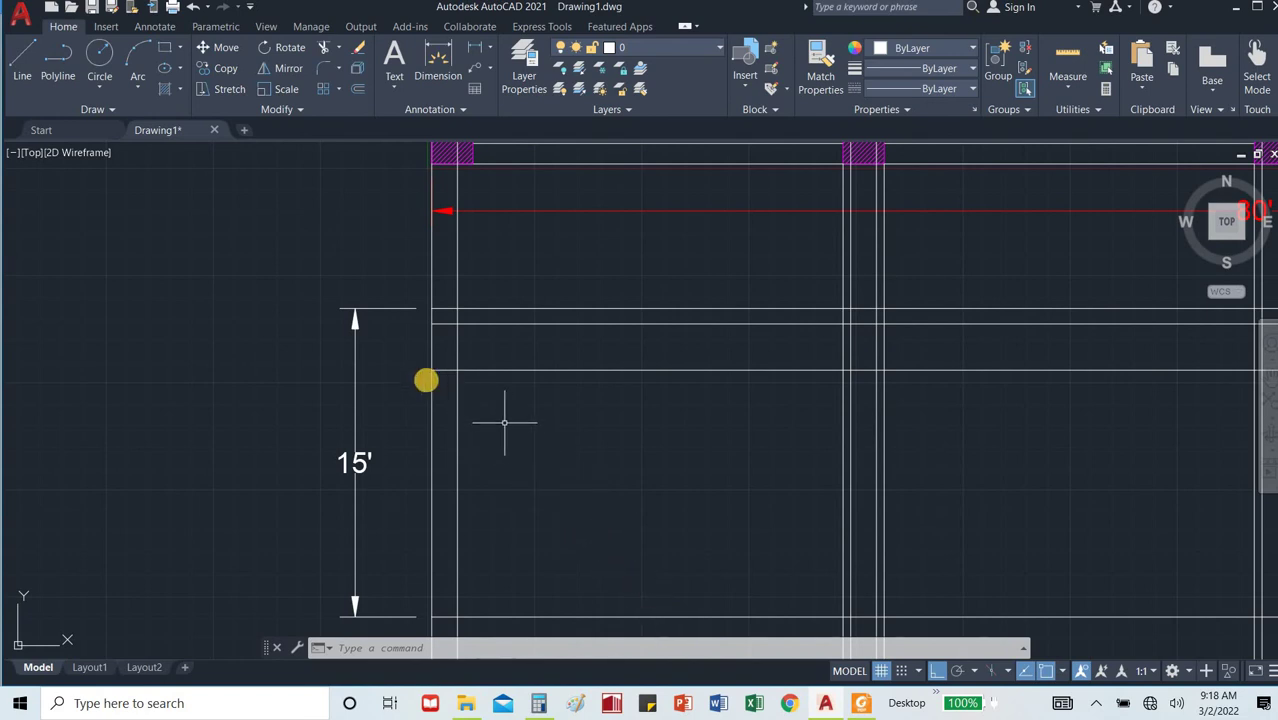
# Trim the projected rays below the section's base line and above its upper line.
pyautogui.moveTo(414, 310)
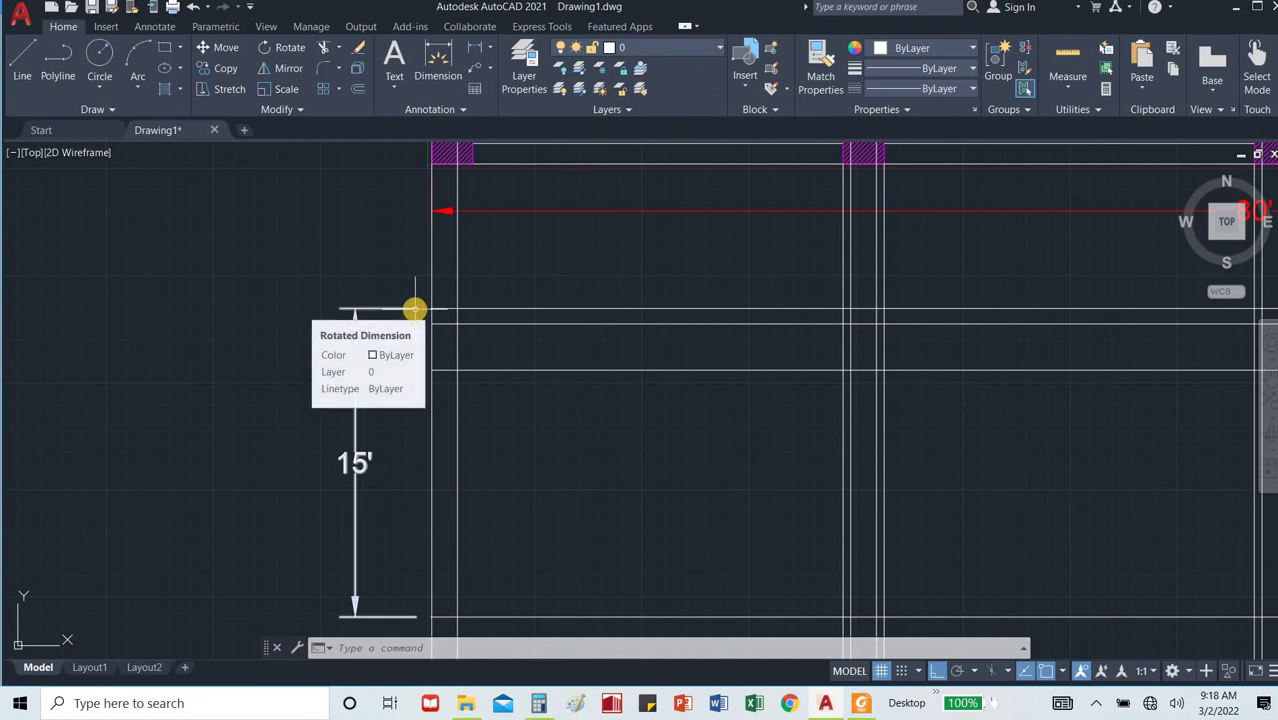
pyautogui.scroll(-2, 440, 330)
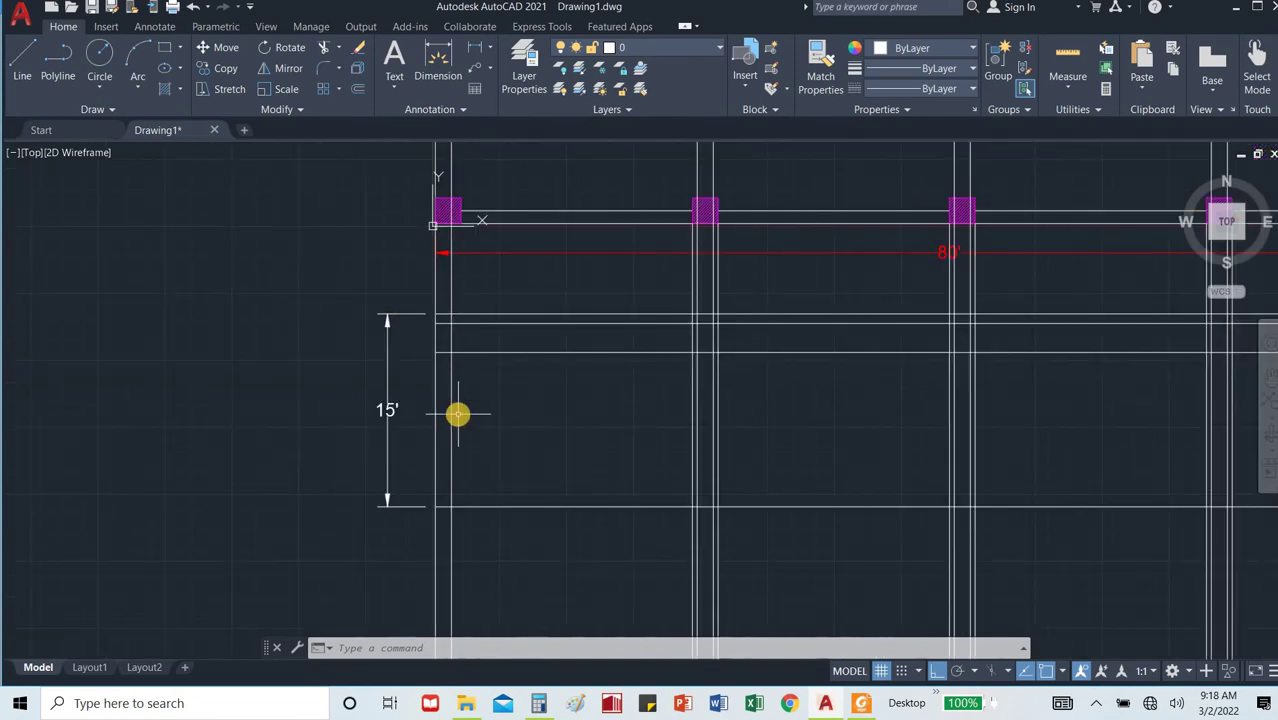
pyautogui.scroll(-4, 457, 413)
pyautogui.write('tr')
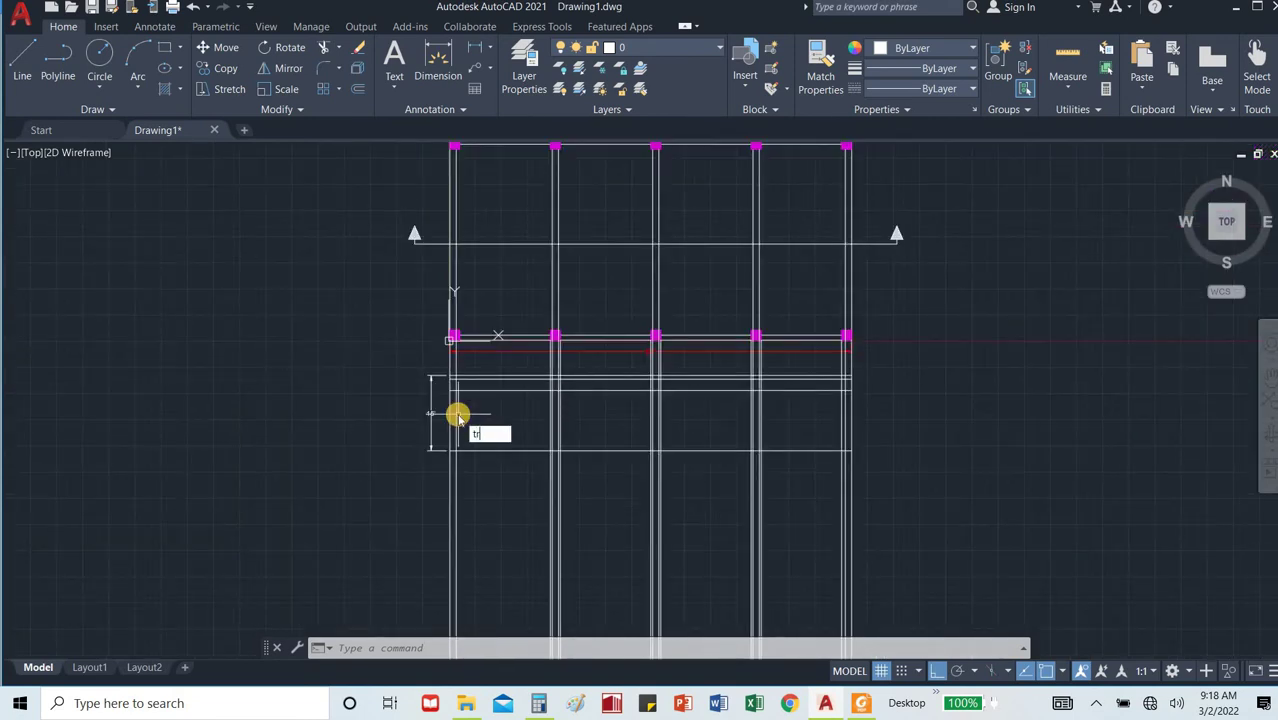
pyautogui.press('Return')
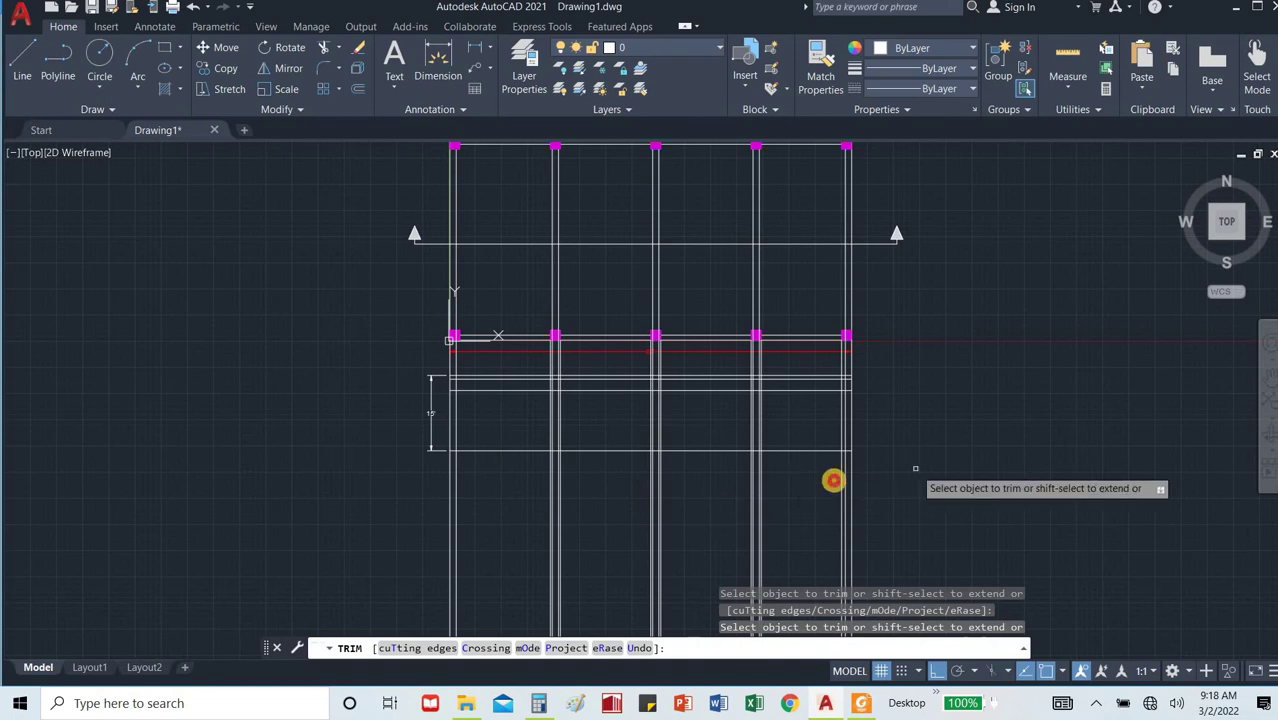
pyautogui.moveTo(915, 468); pyautogui.dragTo(463, 538)
pyautogui.press('Return')
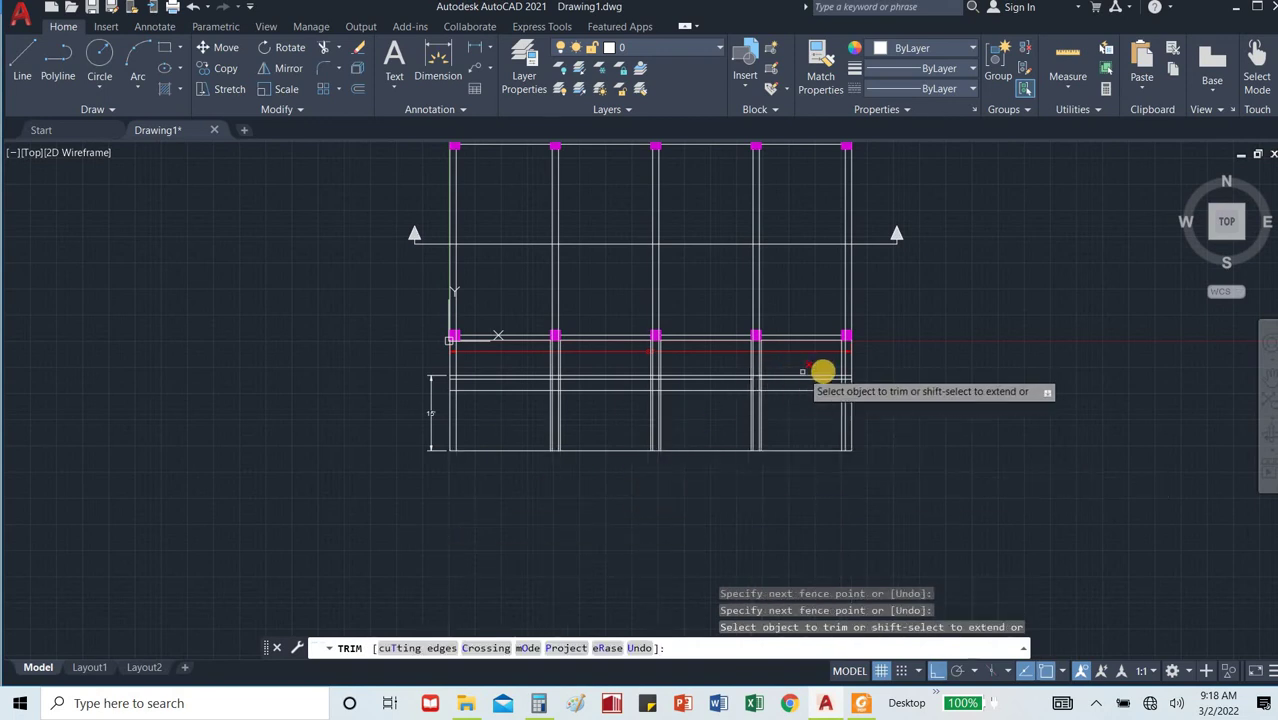
pyautogui.moveTo(895, 362)
pyautogui.mouseDown()
pyautogui.moveTo(650, 345)
pyautogui.moveTo(445, 365)
pyautogui.mouseUp()
pyautogui.press('Escape')
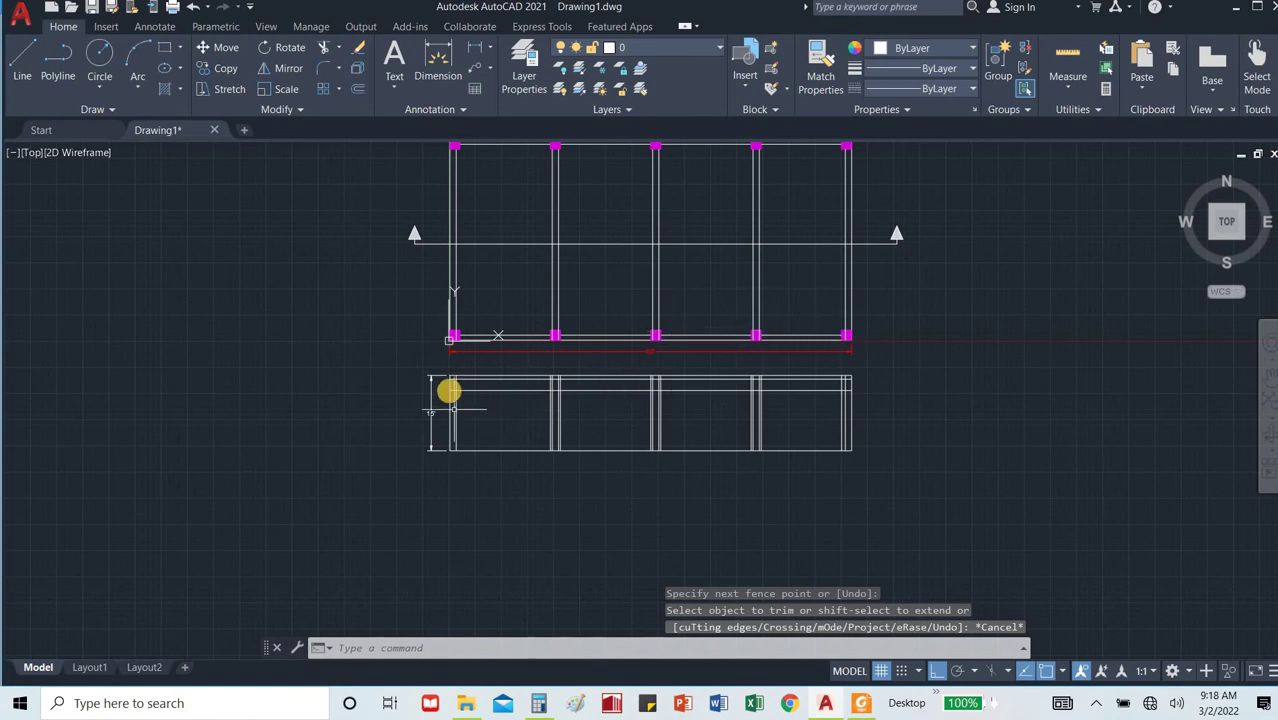
# Trim the overlapping slab and column lines at the section's left corner and the beam bottom line across the first bay.
pyautogui.scroll(4, 448, 388)
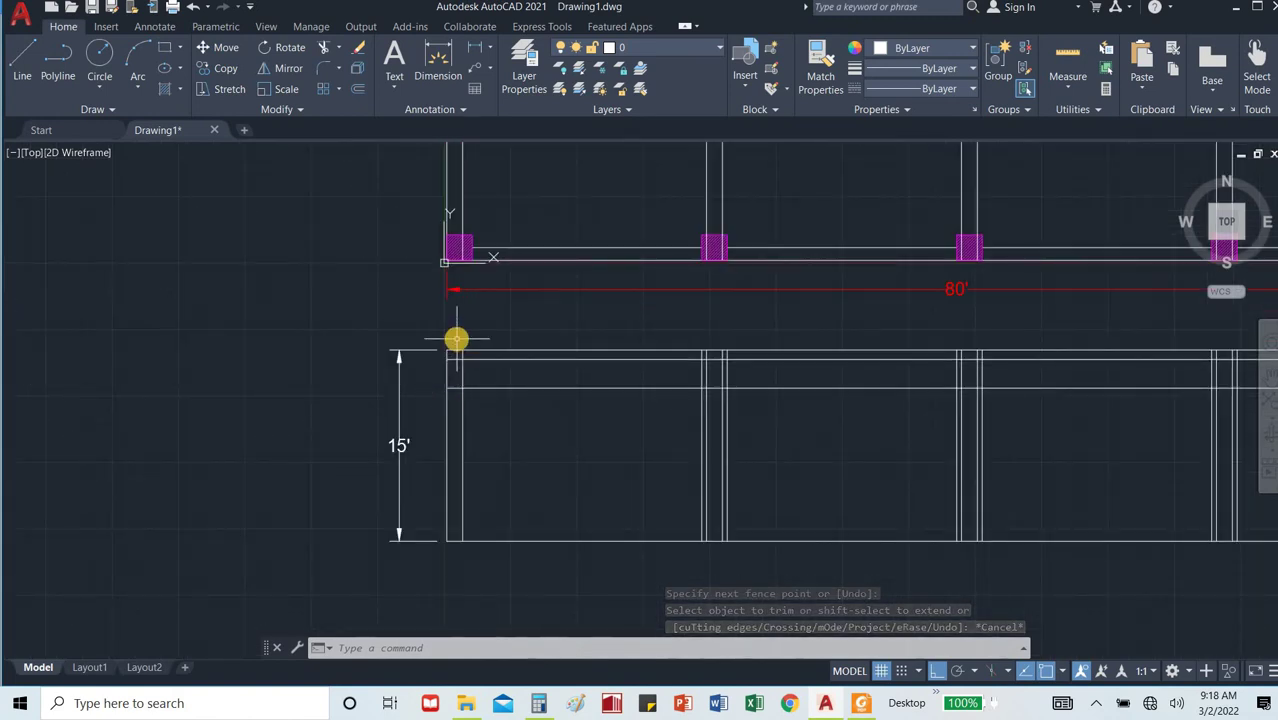
pyautogui.scroll(4, 456, 339)
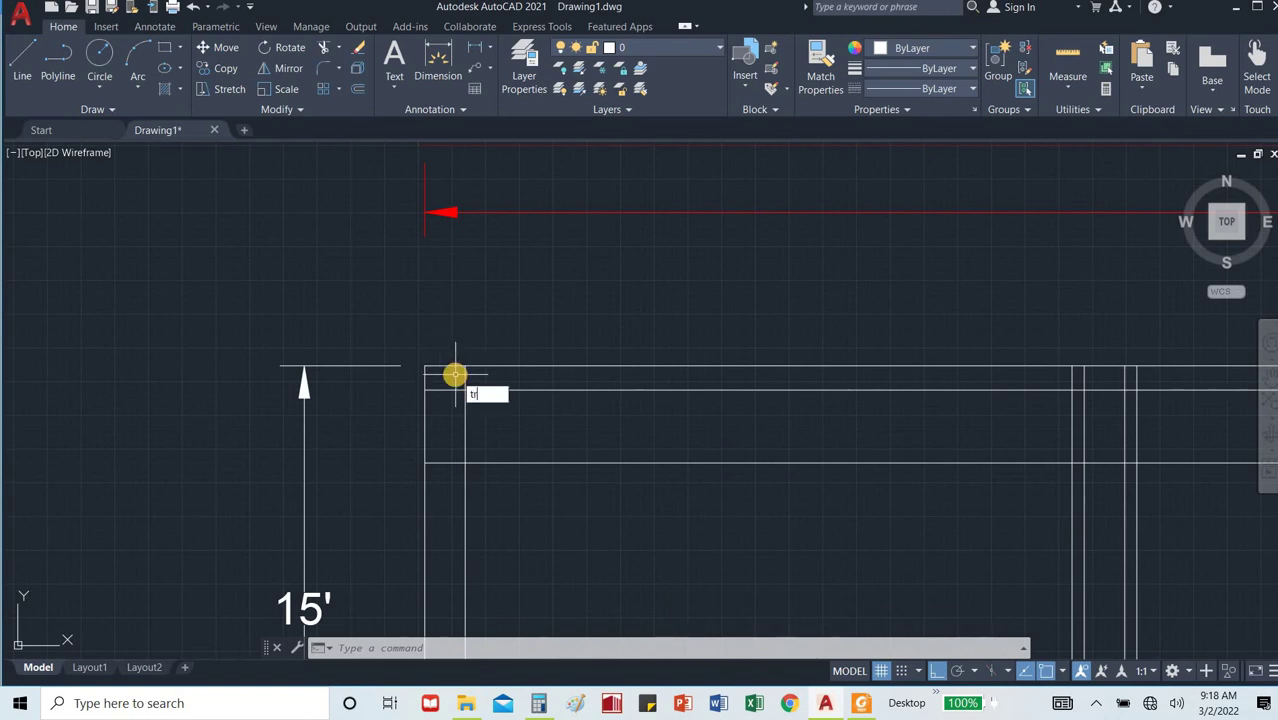
pyautogui.write('tr')
pyautogui.press('Return')
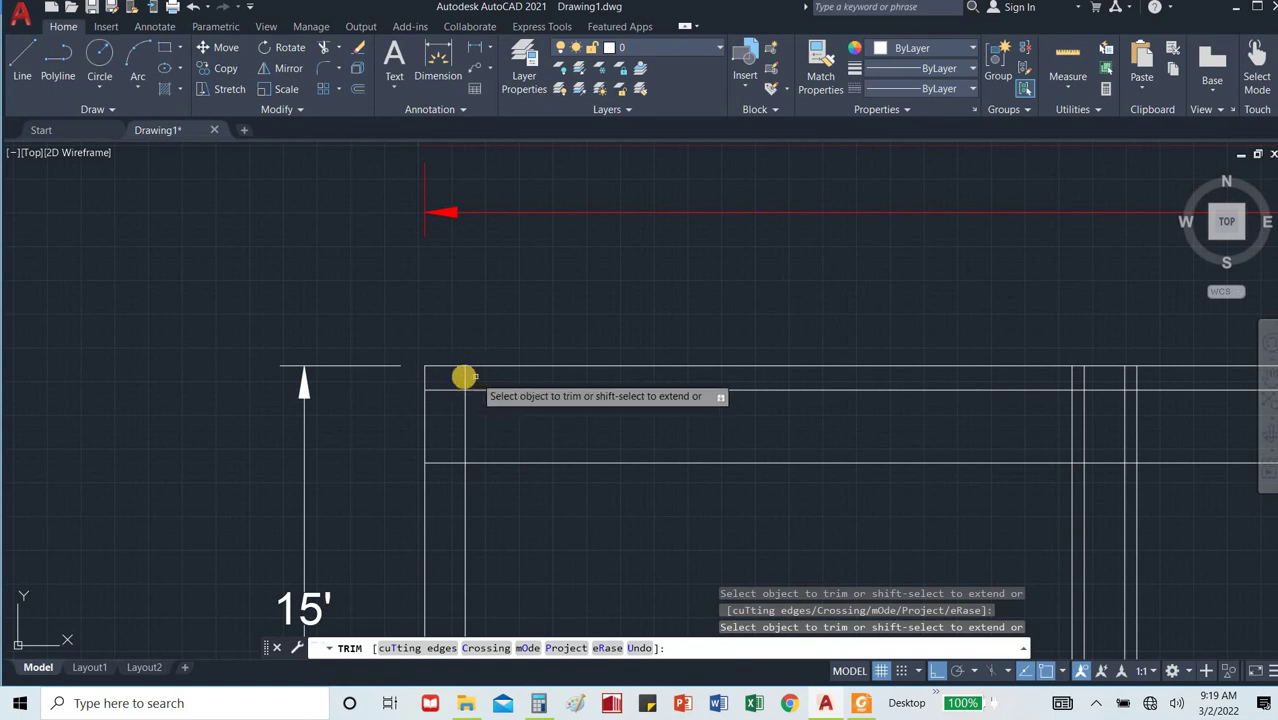
pyautogui.click(463, 376)
pyautogui.click(440, 390)
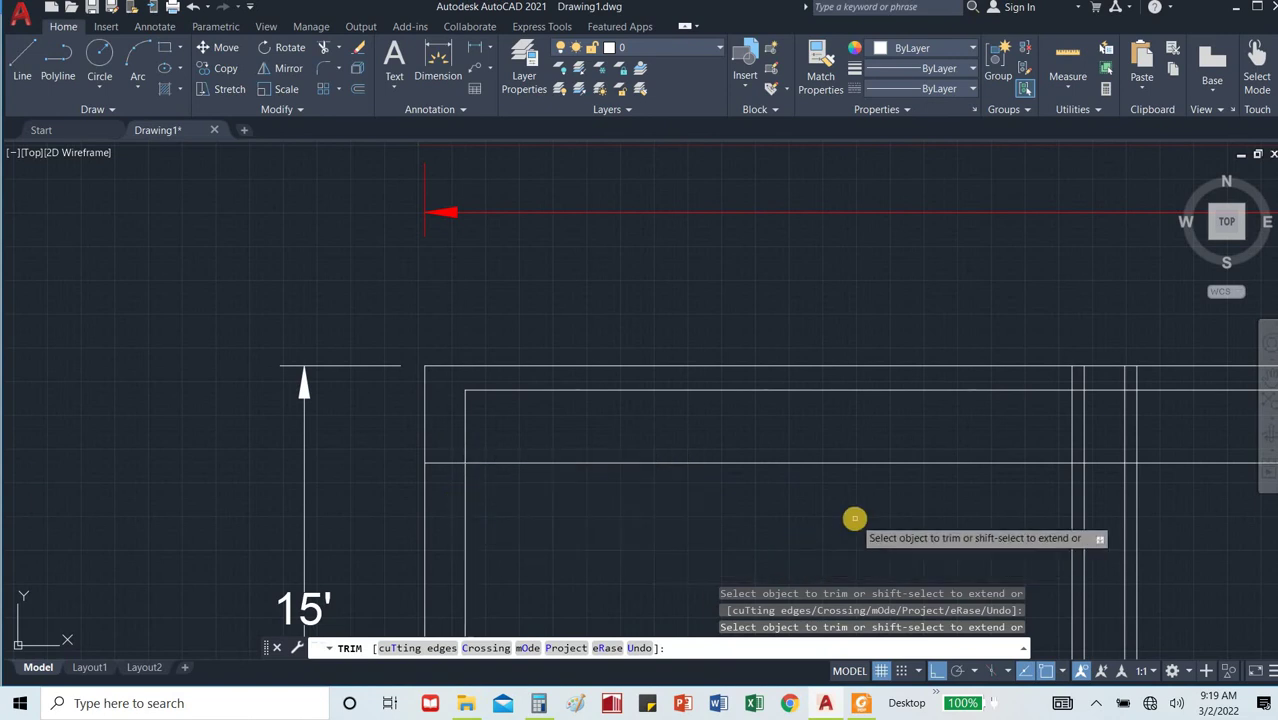
pyautogui.click(796, 462)
# At the second column, trim the beam side lines below the beam bottom and the bottom line's stubs beyond both beam sides.
pyautogui.scroll(-5, 690, 509)
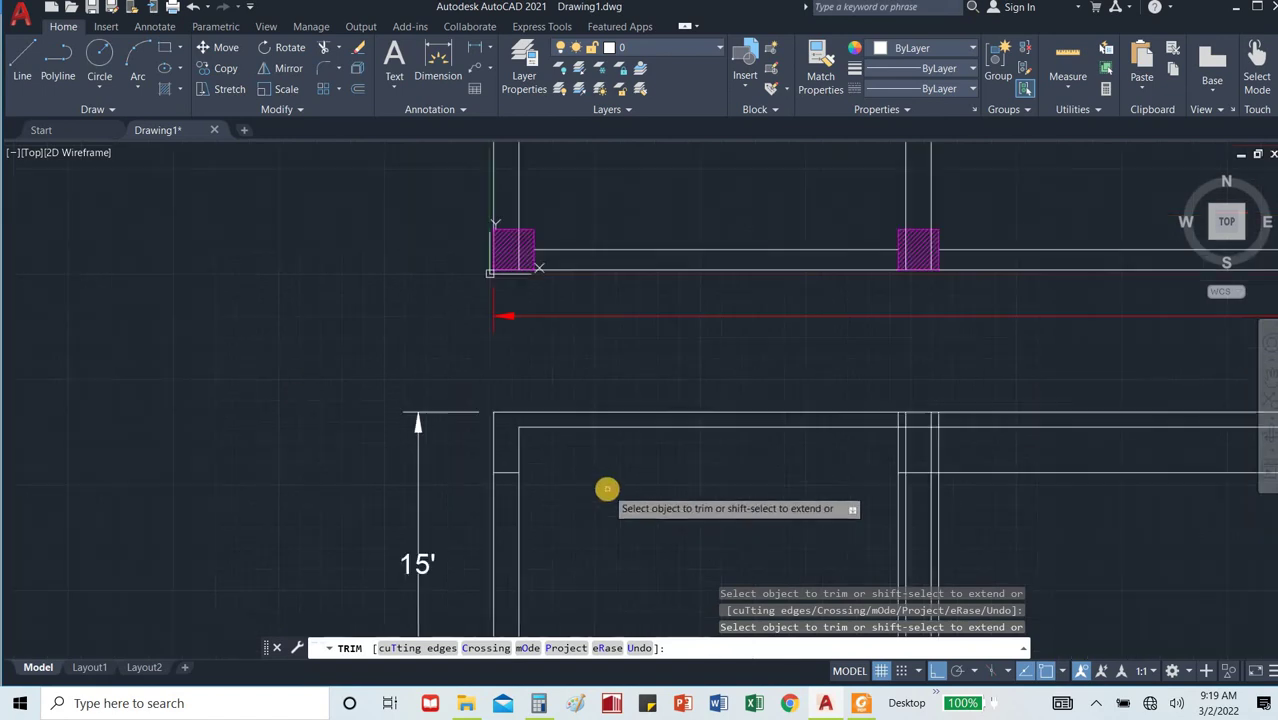
pyautogui.scroll(4, 797, 517)
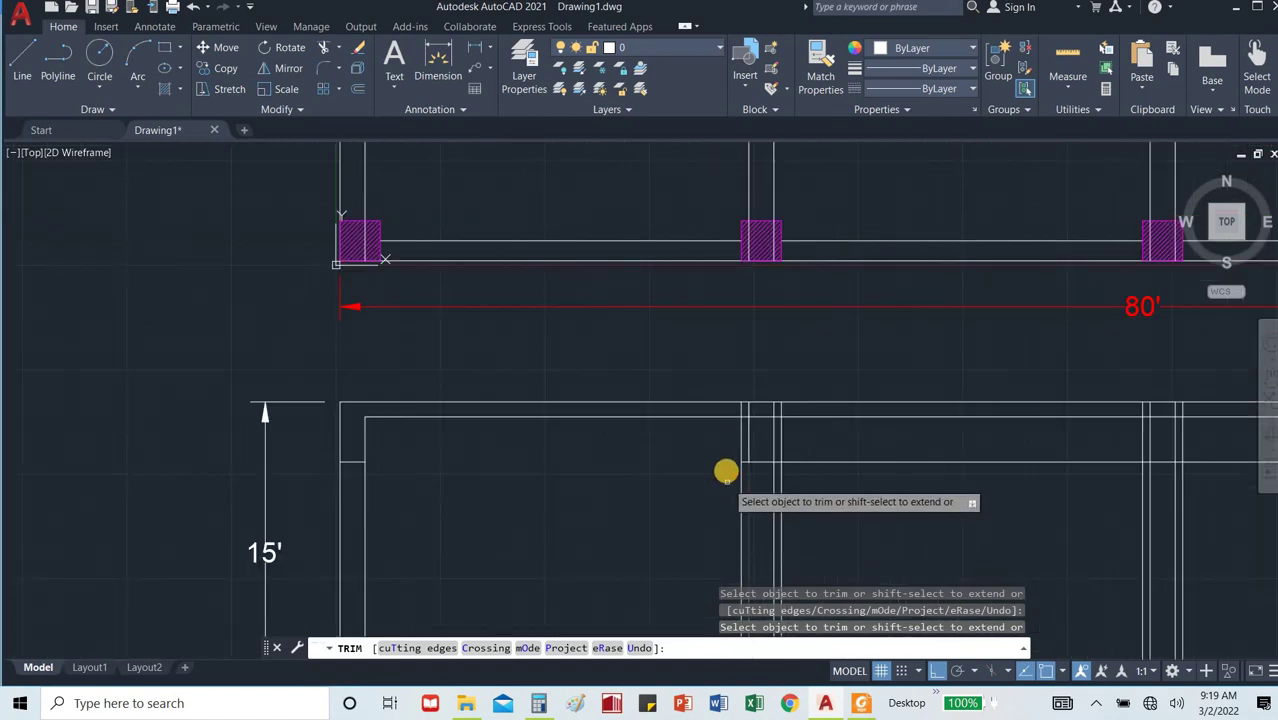
pyautogui.scroll(4, 747, 442)
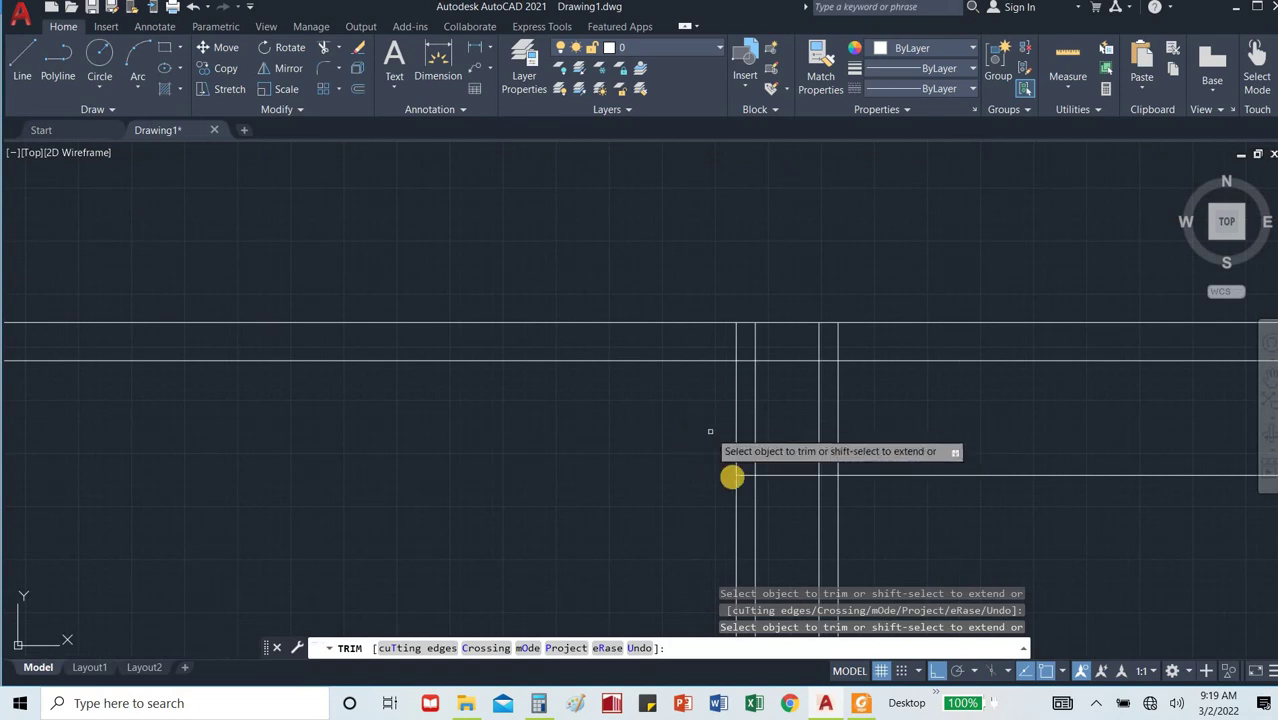
pyautogui.click(756, 494)
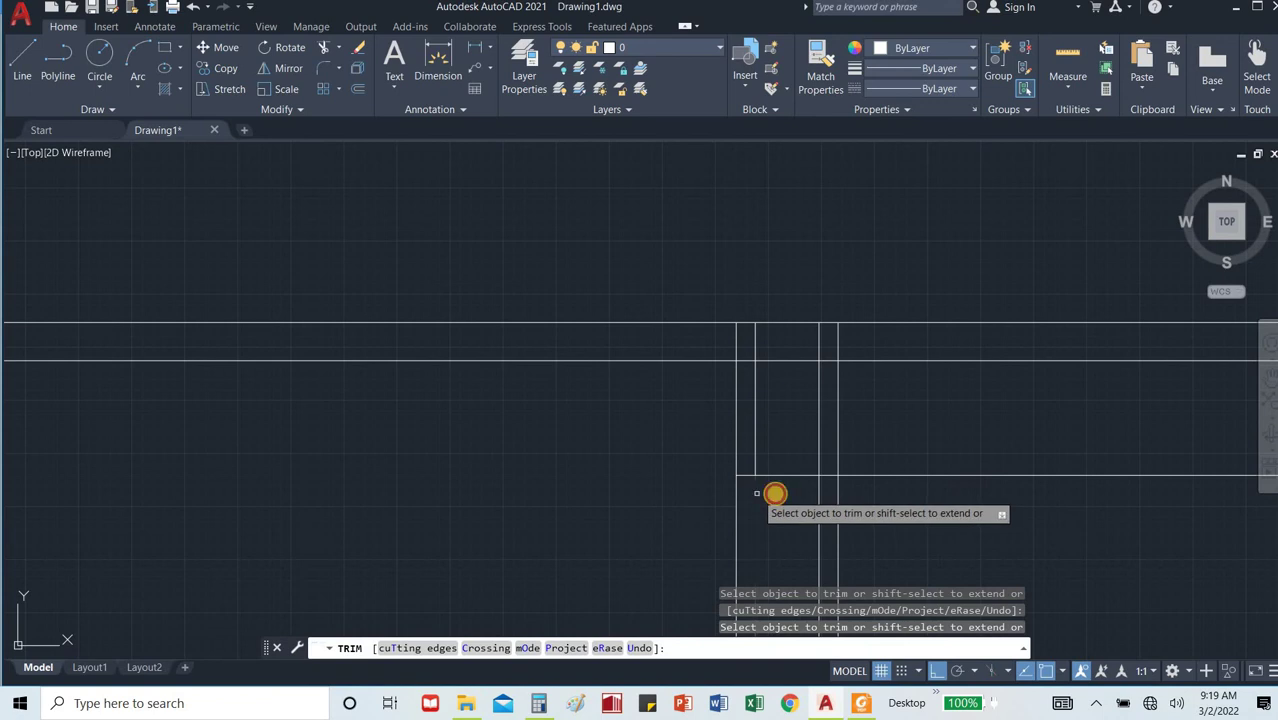
pyautogui.click(825, 466)
pyautogui.press('Return')
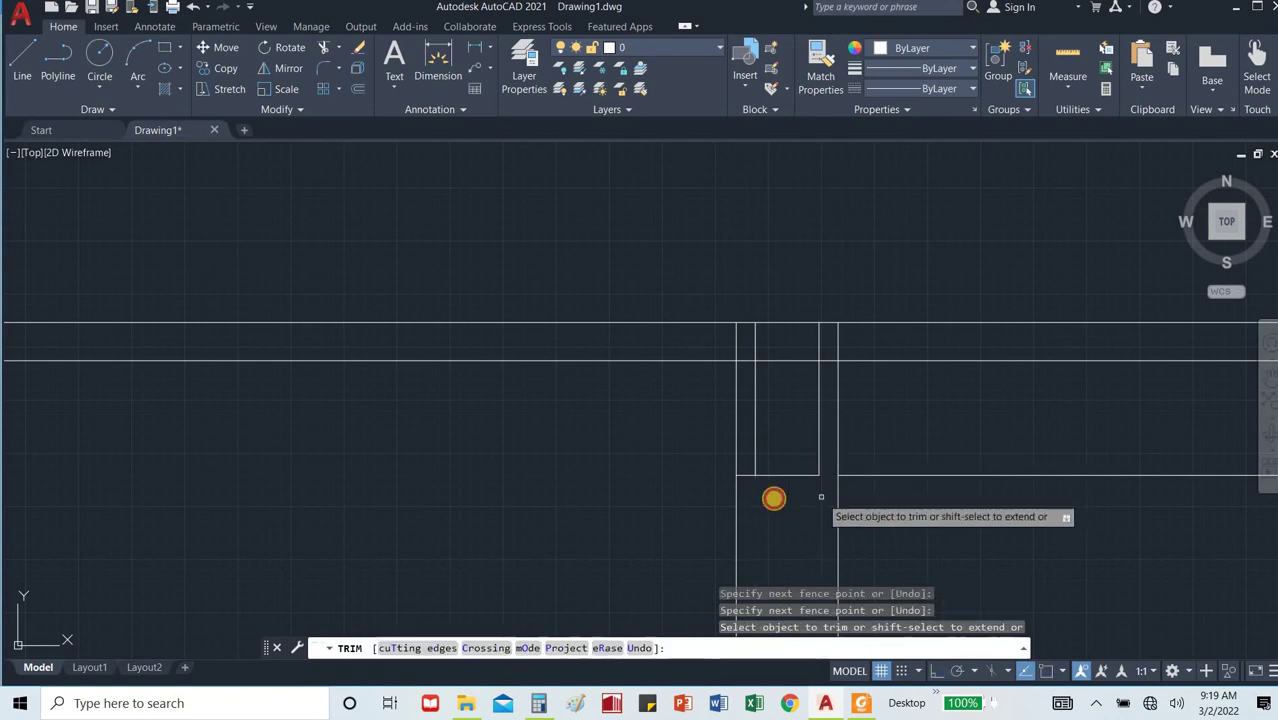
pyautogui.click(747, 458)
pyautogui.click(747, 482)
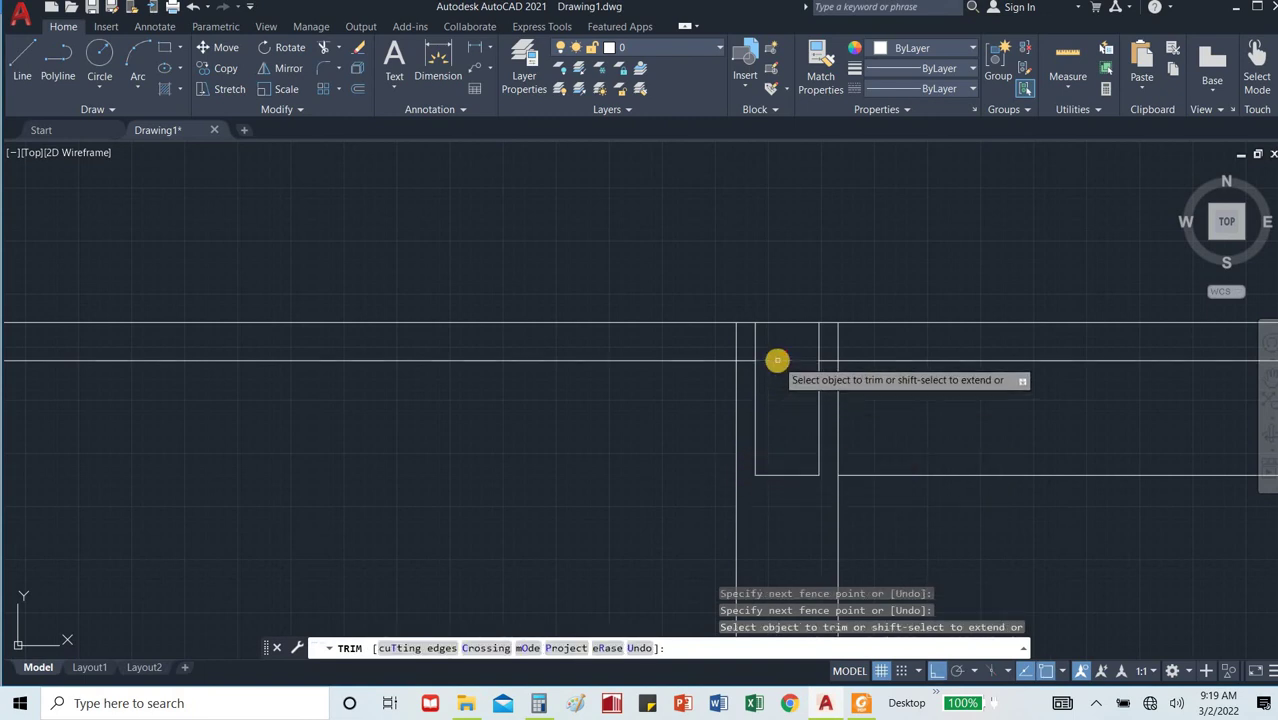
# Trim the beam and column lines inside the slab, the slab underside across the second column's beam, and the beam bottom line in the second bay.
pyautogui.click(756, 331)
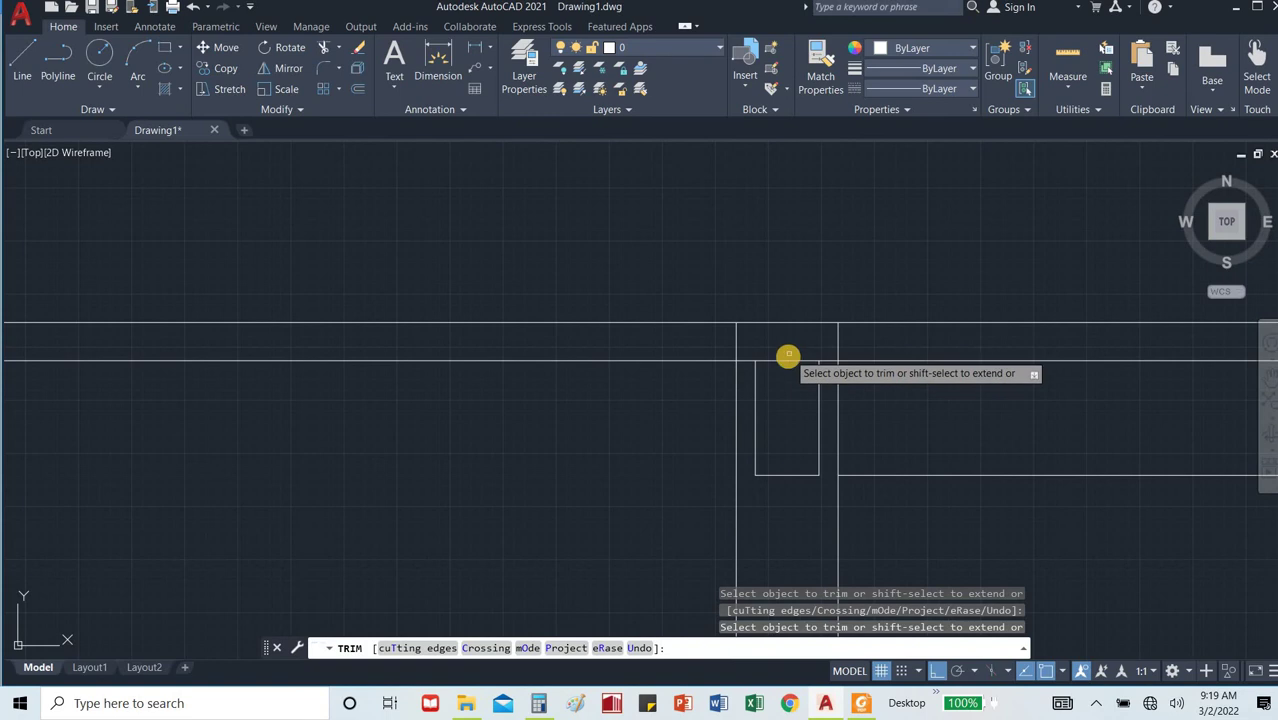
pyautogui.click(786, 358)
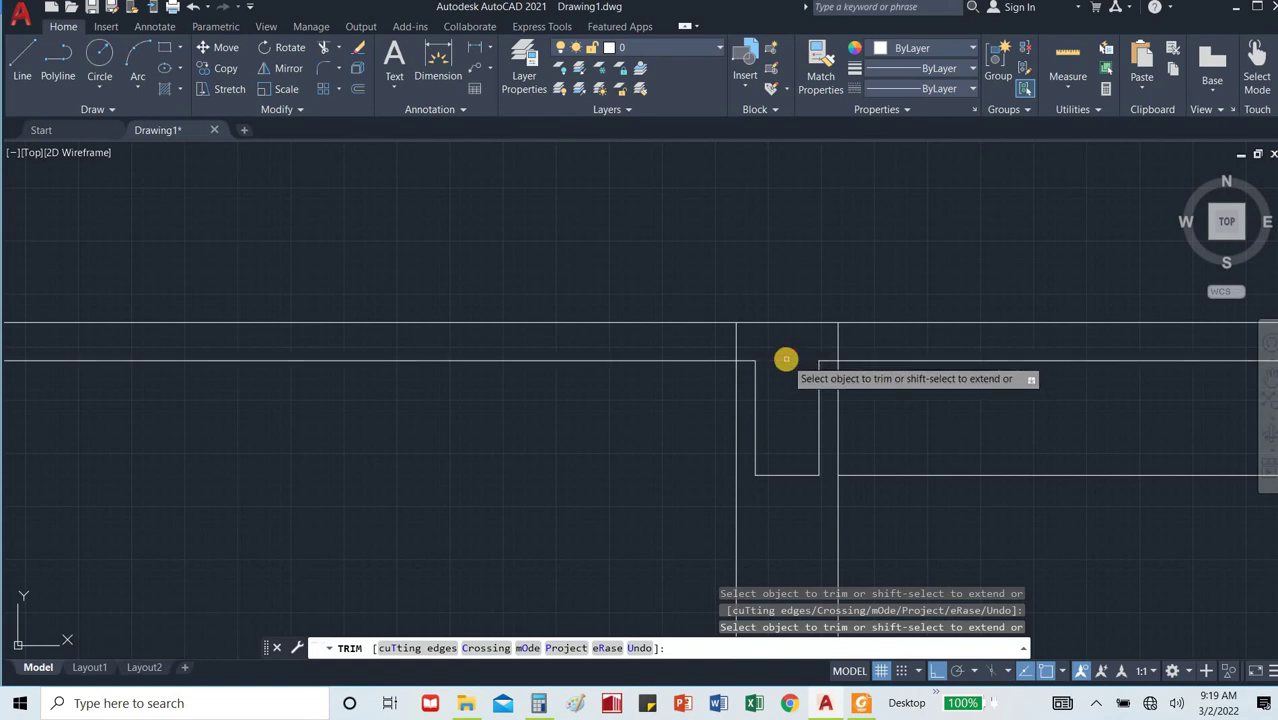
pyautogui.click(737, 343)
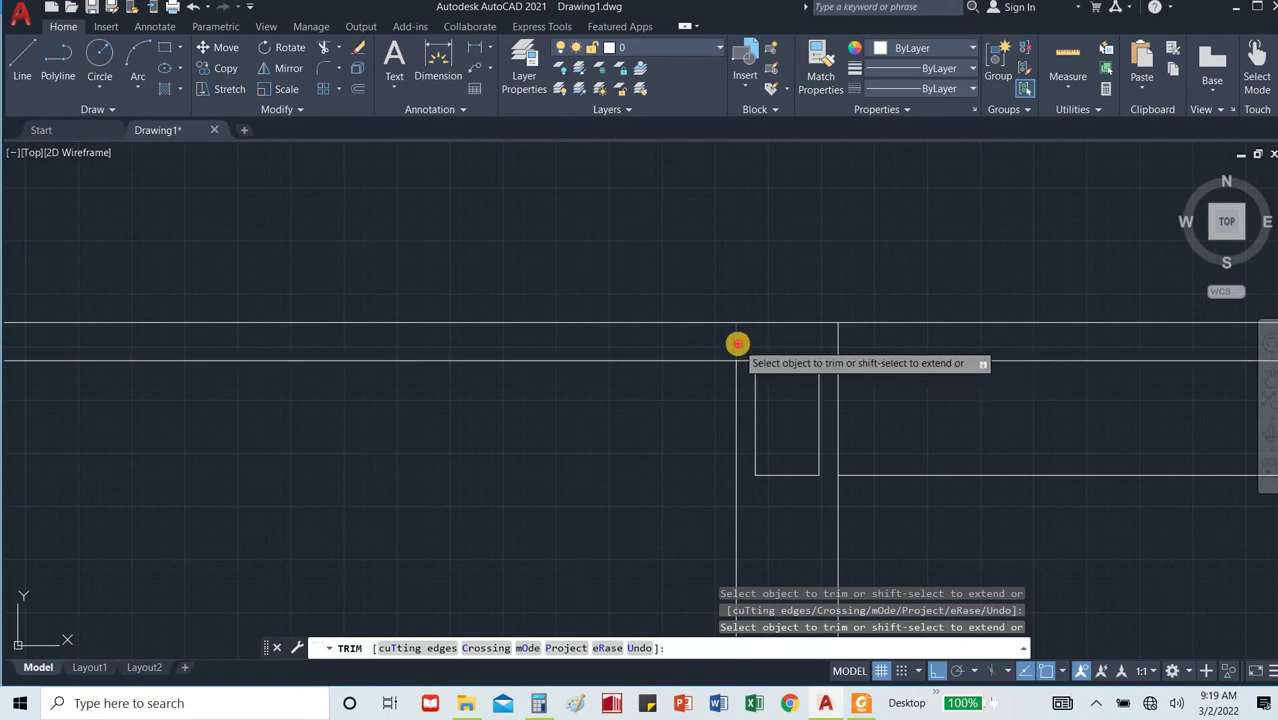
pyautogui.click(838, 336)
pyautogui.moveTo(879, 436); pyautogui.dragTo(850, 517)
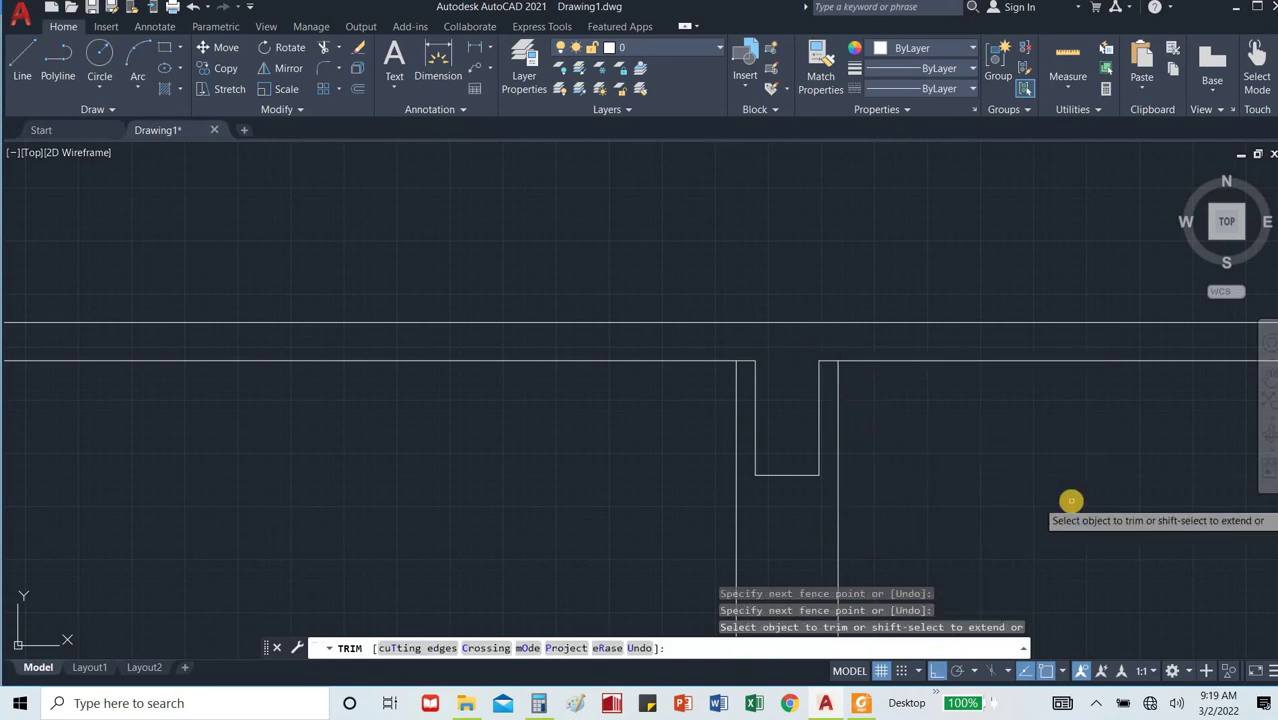
pyautogui.scroll(-5, 1047, 479)
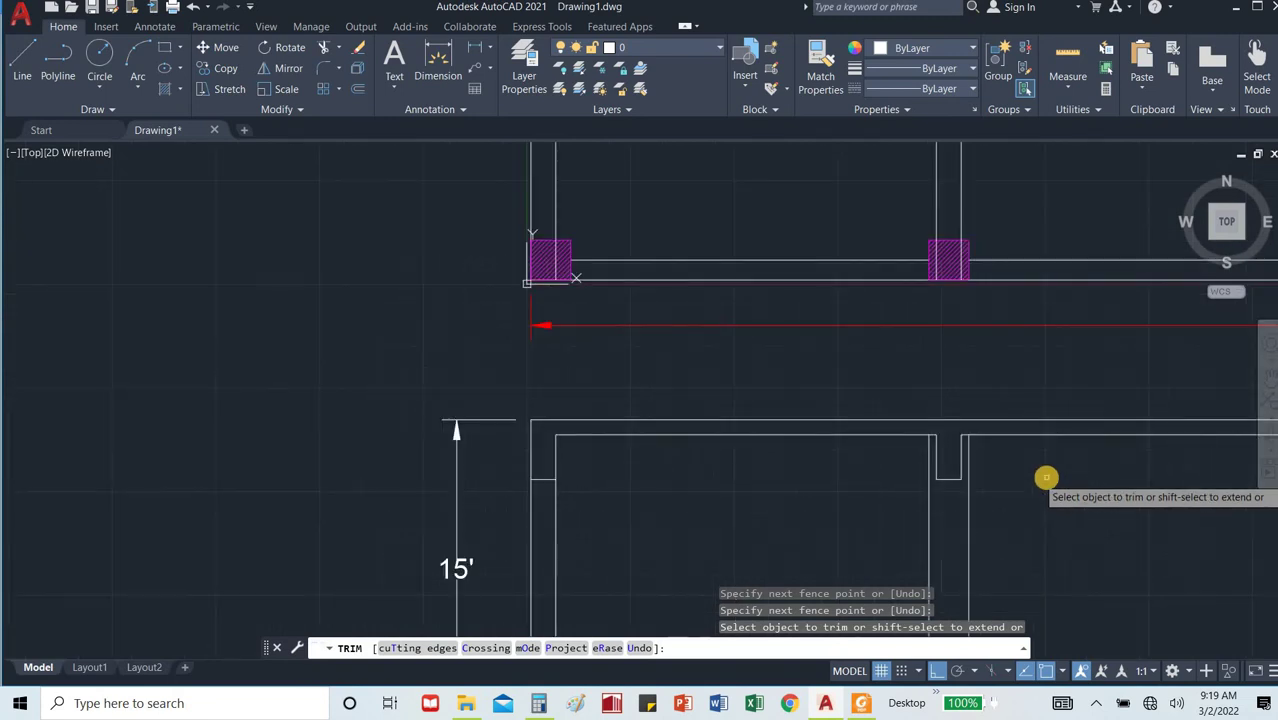
pyautogui.scroll(-4, 1099, 490)
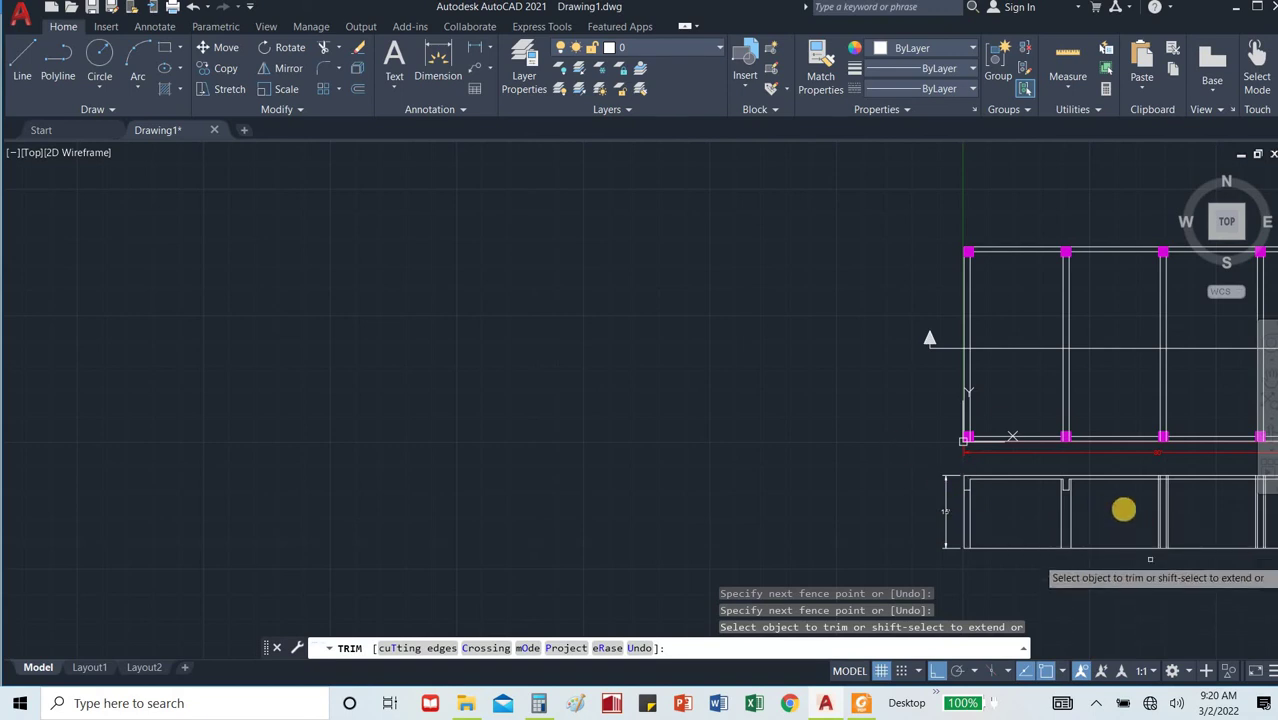
pyautogui.scroll(5, 1079, 510)
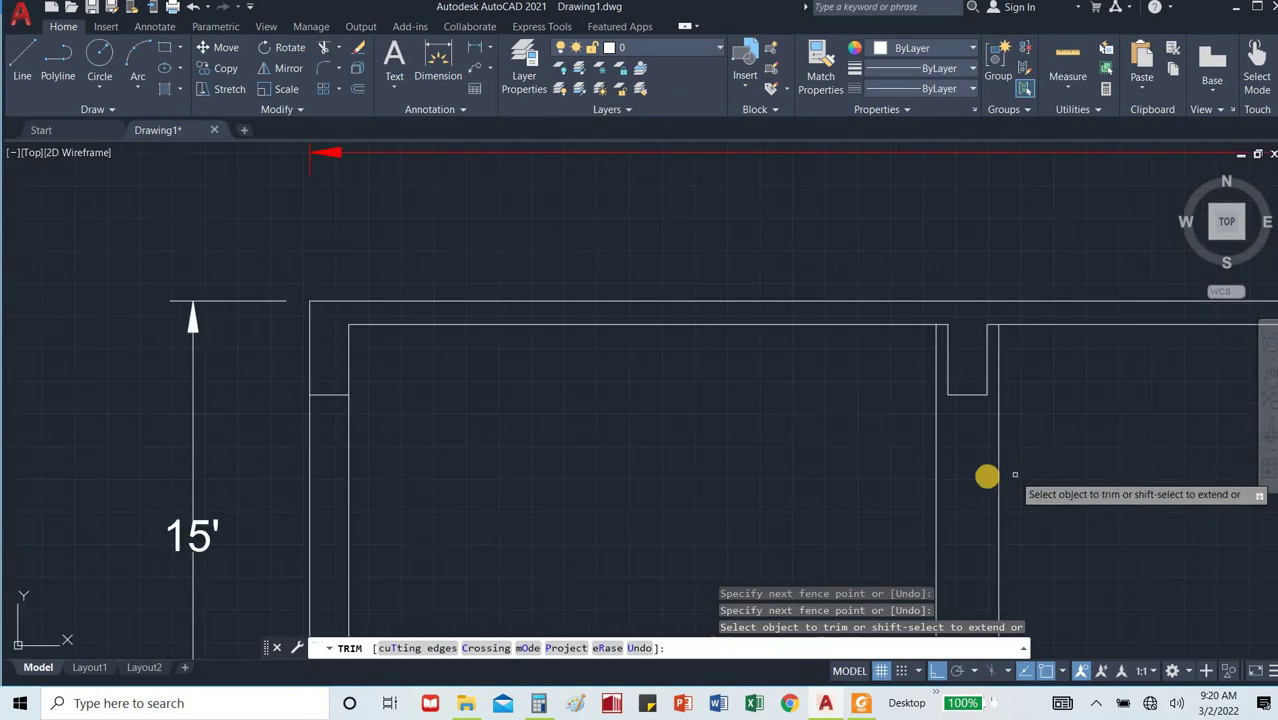
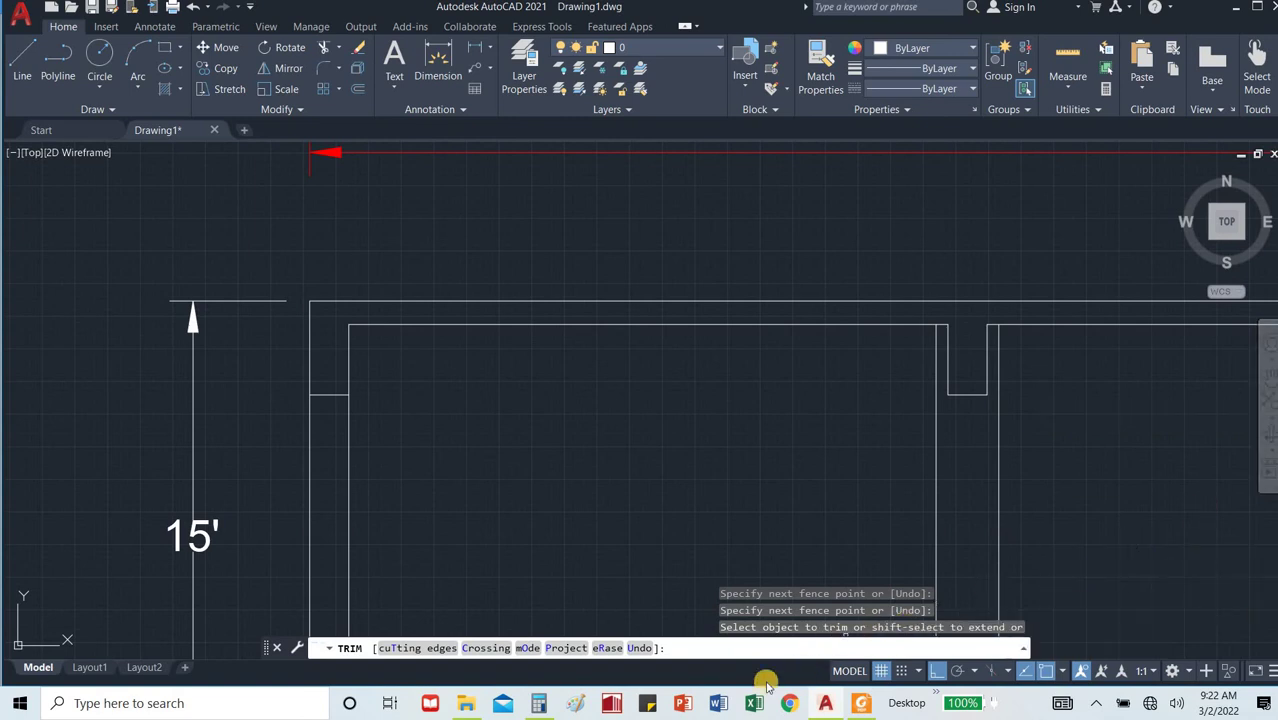
# Open the recent PowerPoint presentation Flow charts and show slide 2 with the CQI flow diagram for PEOs attainment.
pyautogui.rightClick(683, 713)
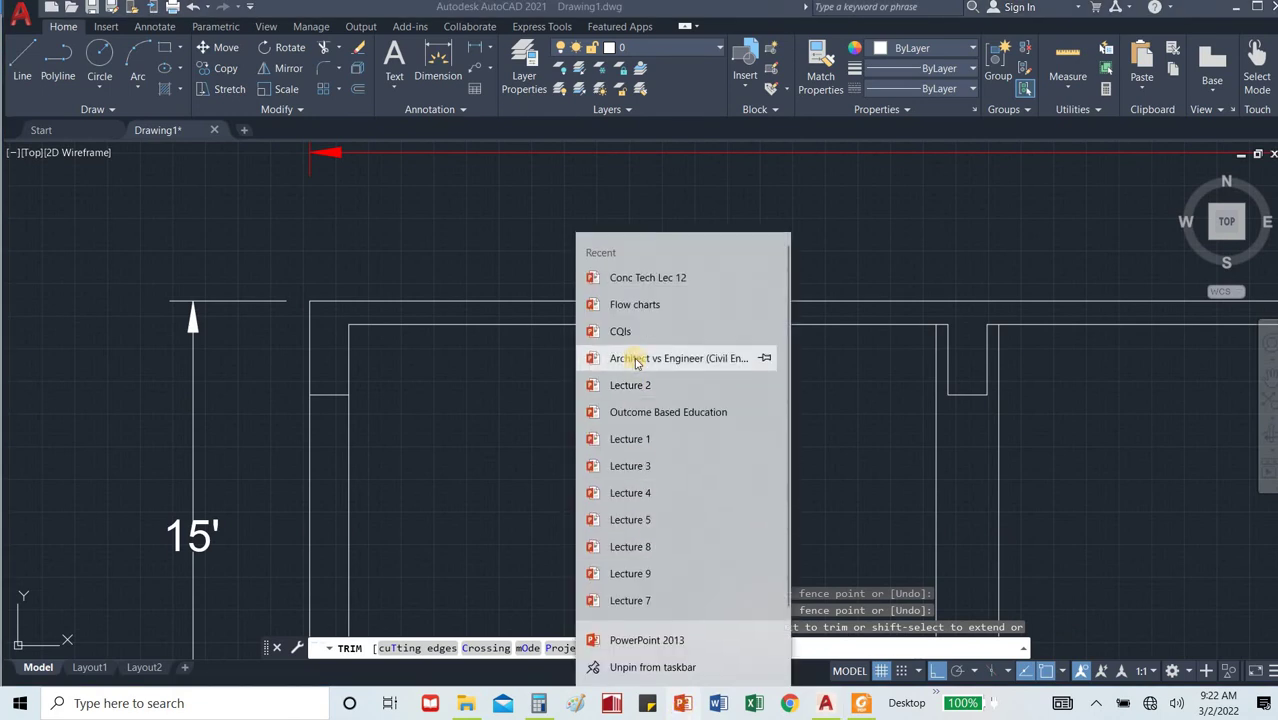
pyautogui.click(678, 305)
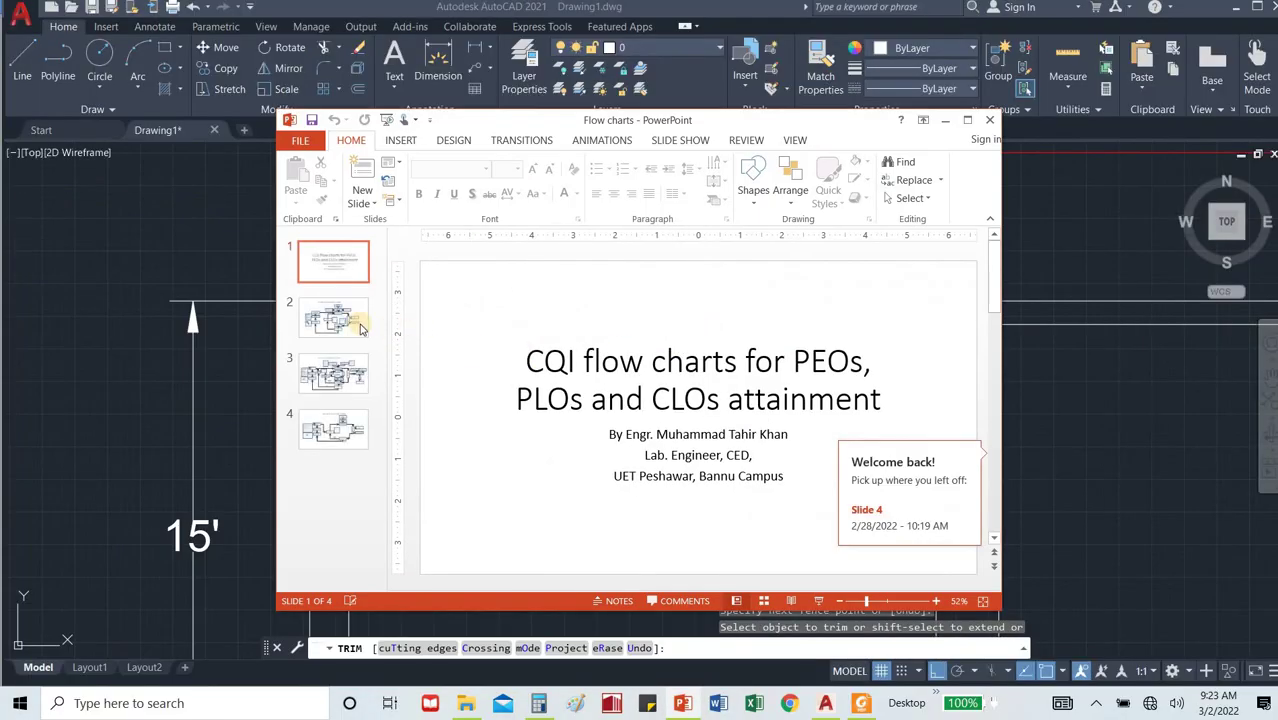
pyautogui.click(360, 330)
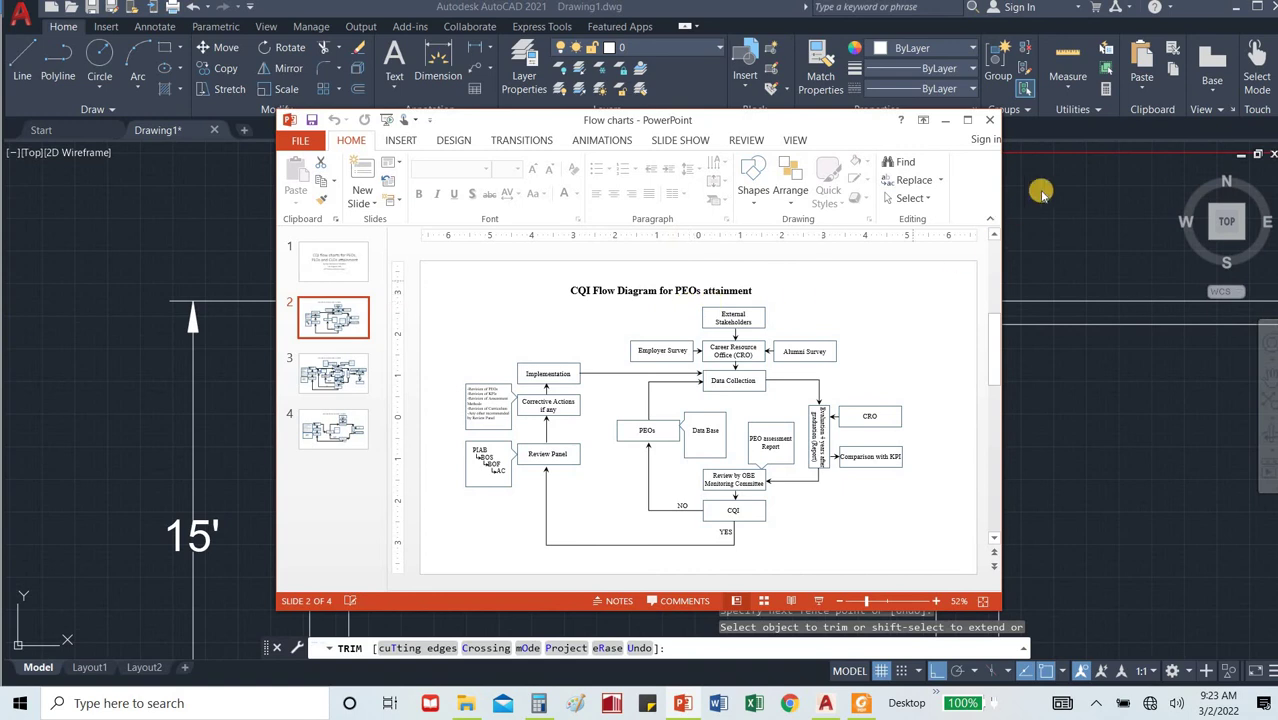
# Close the Flow charts presentation, return to the AutoCAD drawing and undo the last trim of the beam bottom line.
pyautogui.click(988, 127)
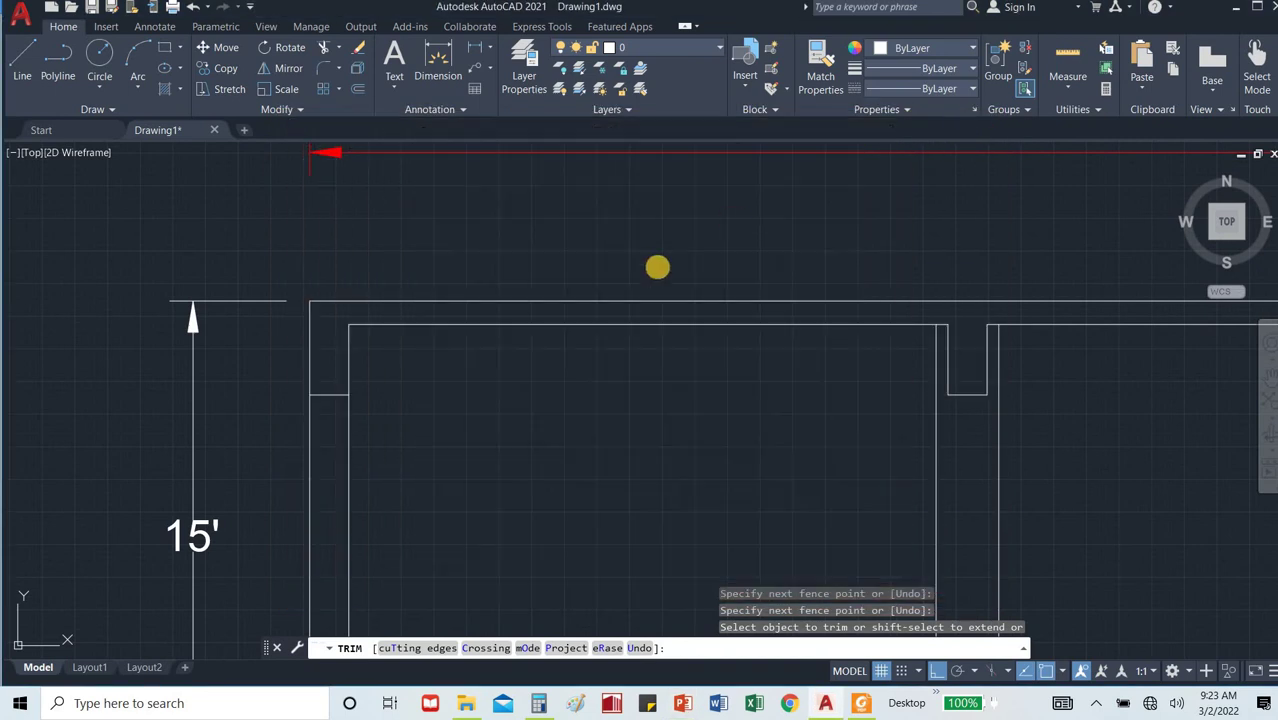
pyautogui.scroll(-5, 560, 366)
pyautogui.scroll(4, 807, 345)
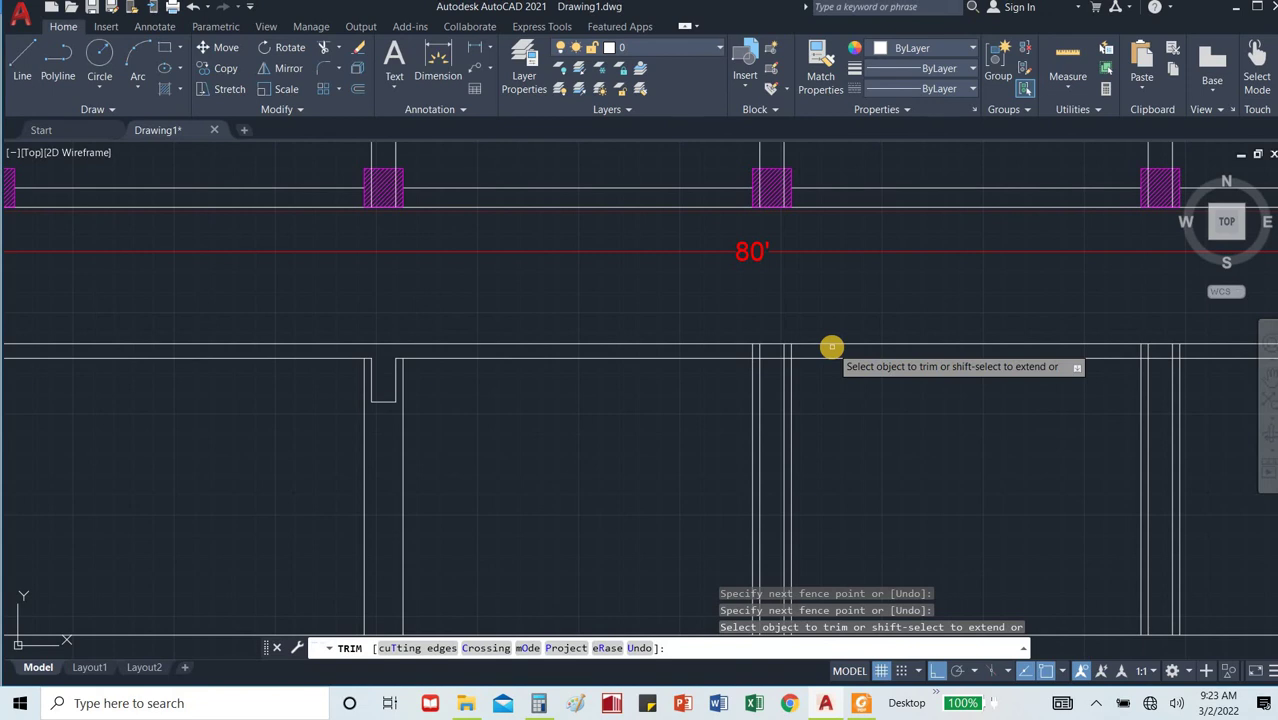
pyautogui.hotkey('ctrl', 'z')
pyautogui.scroll(-4, 785, 357)
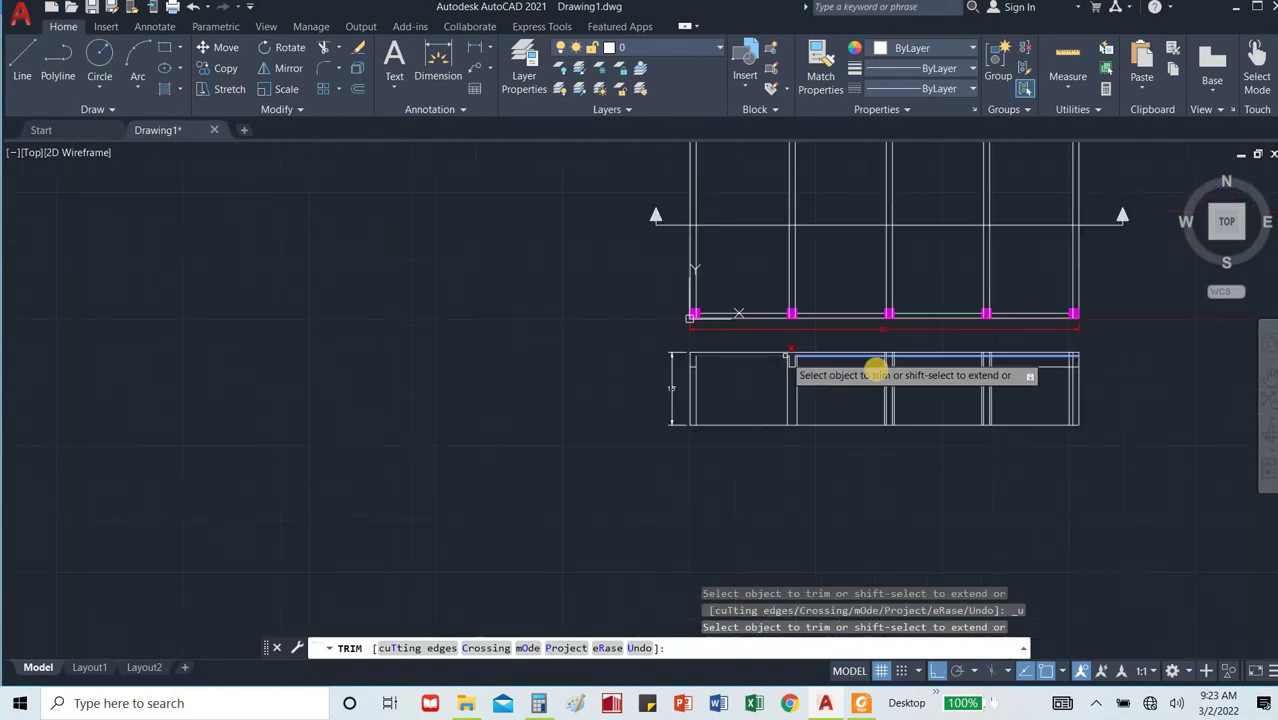
pyautogui.scroll(4, 904, 371)
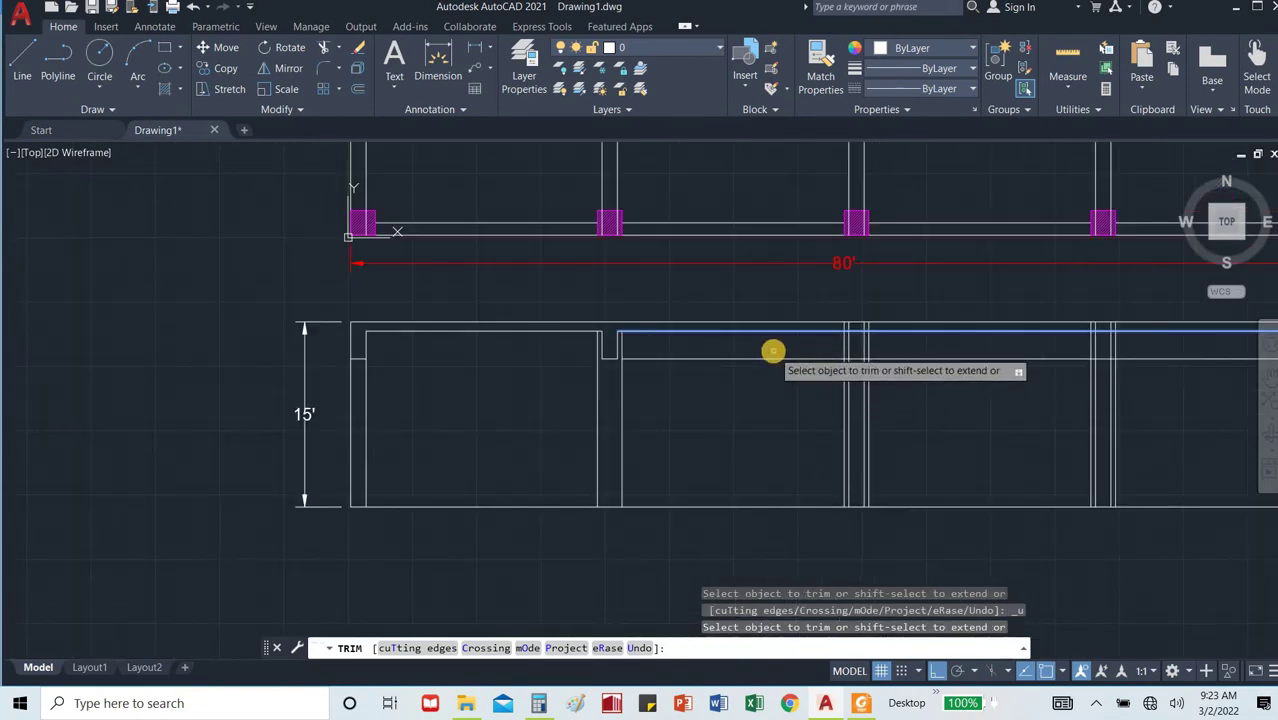
# Trim the beam bottom line between the columns across the second, third and fourth bays of the section.
pyautogui.moveTo(757, 354); pyautogui.dragTo(753, 373)
pyautogui.moveTo(967, 349); pyautogui.dragTo(956, 367)
pyautogui.scroll(-2, 870, 408)
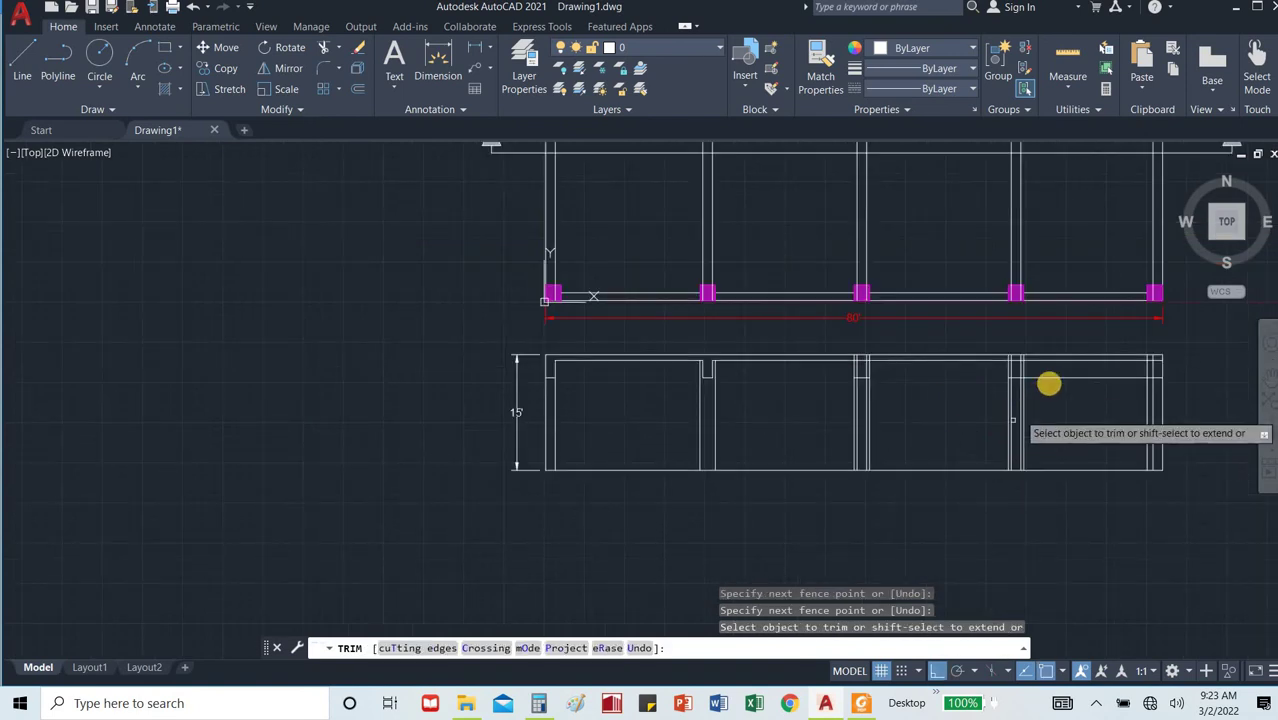
pyautogui.moveTo(1073, 362)
pyautogui.mouseDown()
pyautogui.moveTo(1056, 385)
pyautogui.moveTo(920, 417)
pyautogui.mouseUp()
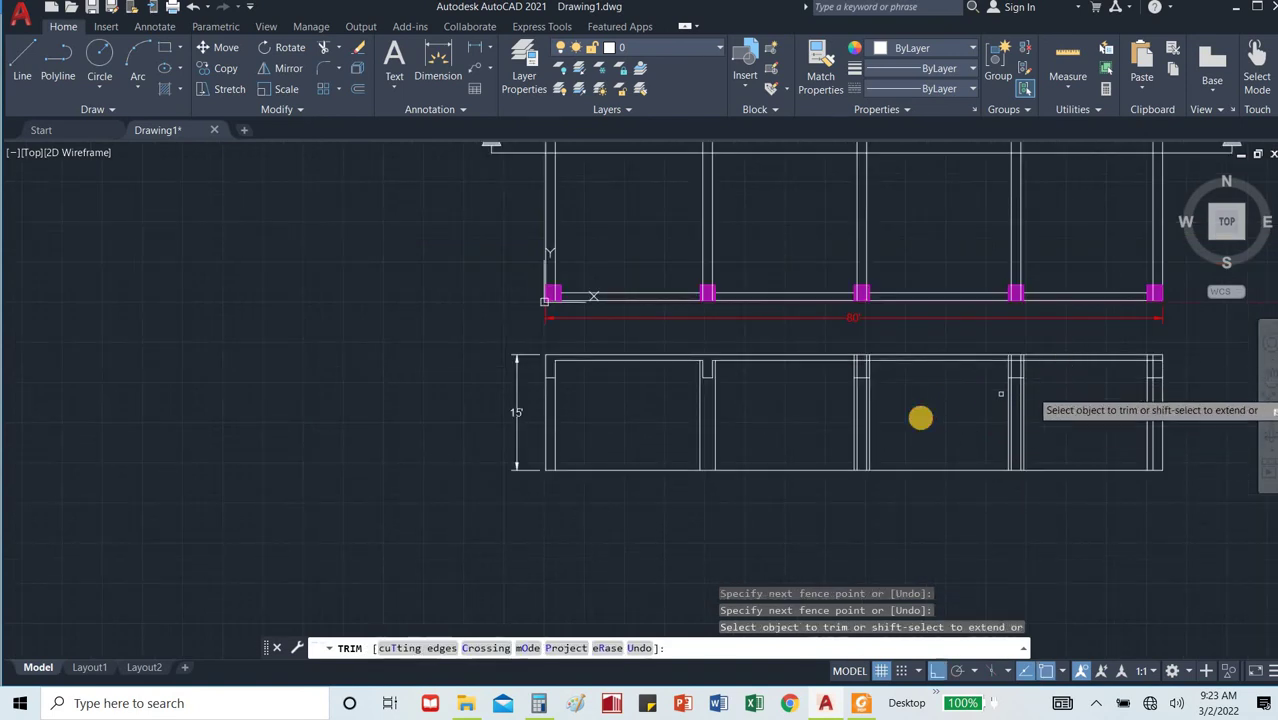
# At the third column, trim the beam side lines below the beam bottom and the slab underside across the beam.
pyautogui.scroll(5, 850, 380)
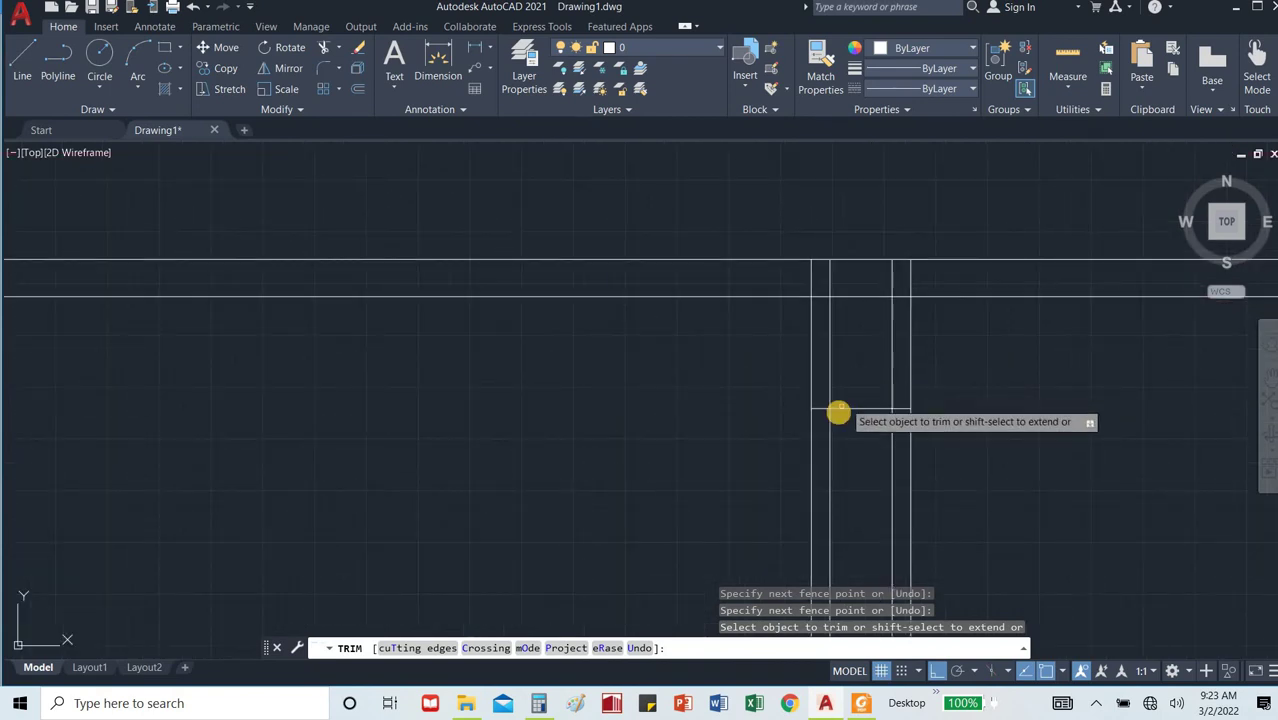
pyautogui.click(833, 427)
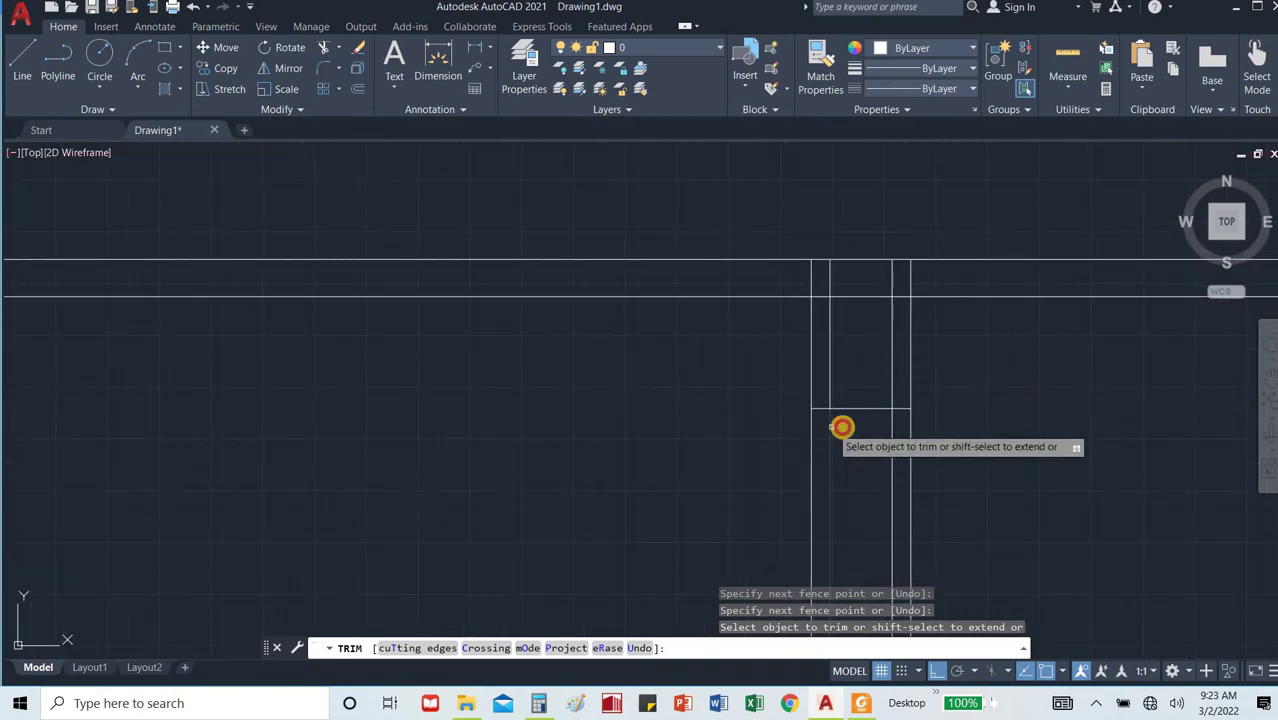
pyautogui.moveTo(841, 427)
pyautogui.mouseDown()
pyautogui.moveTo(897, 416)
pyautogui.moveTo(879, 428)
pyautogui.mouseUp()
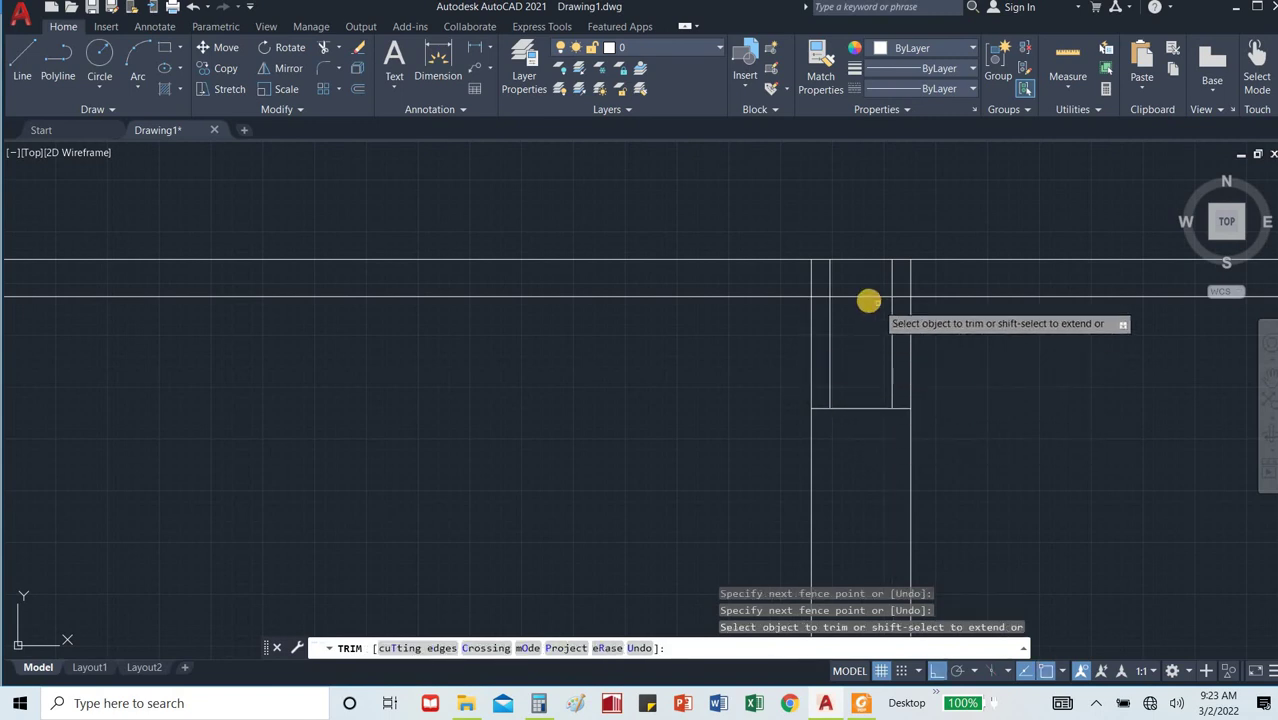
pyautogui.click(866, 296)
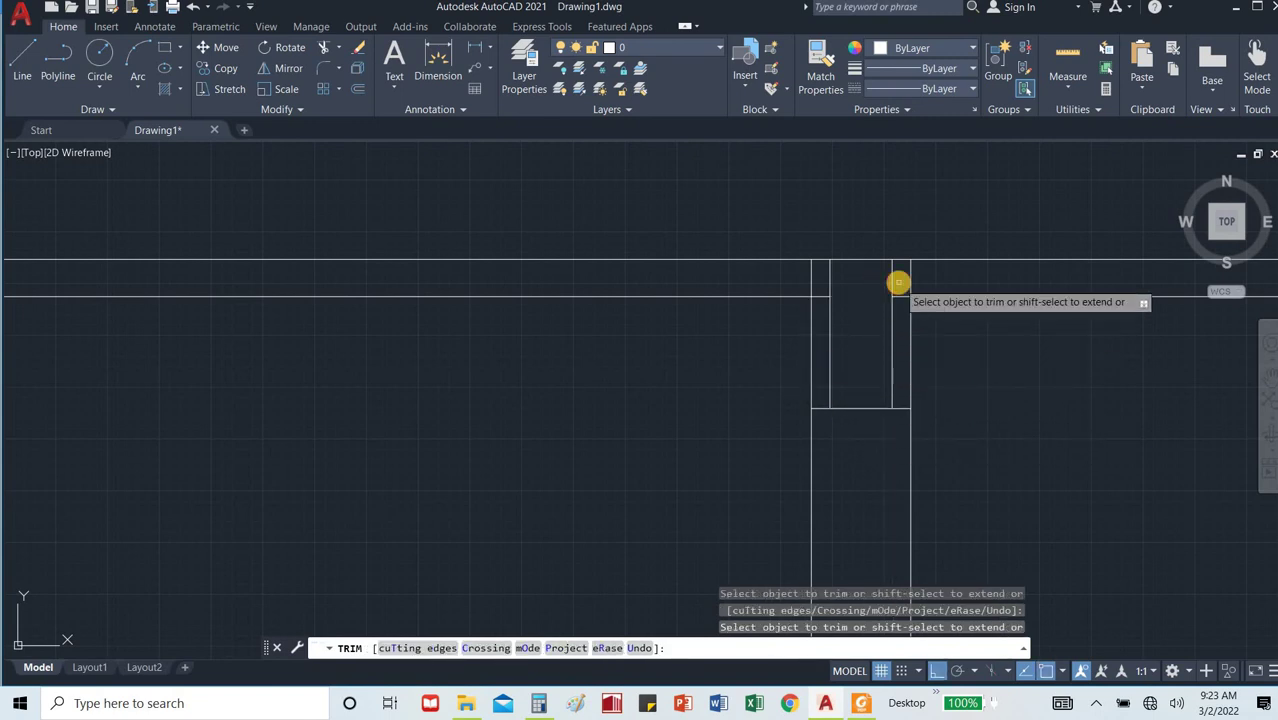
# At the third column, trim the beam and column lines inside the slab and the bottom line's stubs beyond both beam sides.
pyautogui.scroll(-3, 897, 282)
pyautogui.scroll(3, 890, 282)
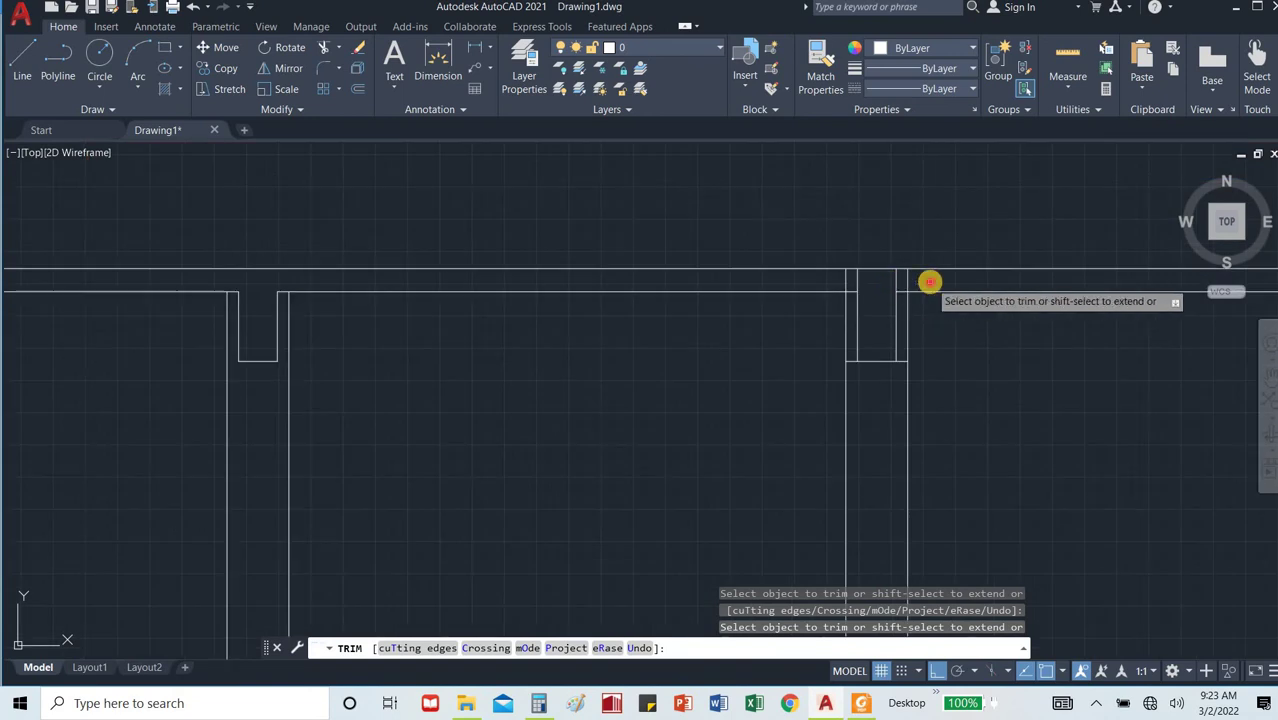
pyautogui.click(929, 282)
pyautogui.press('Return')
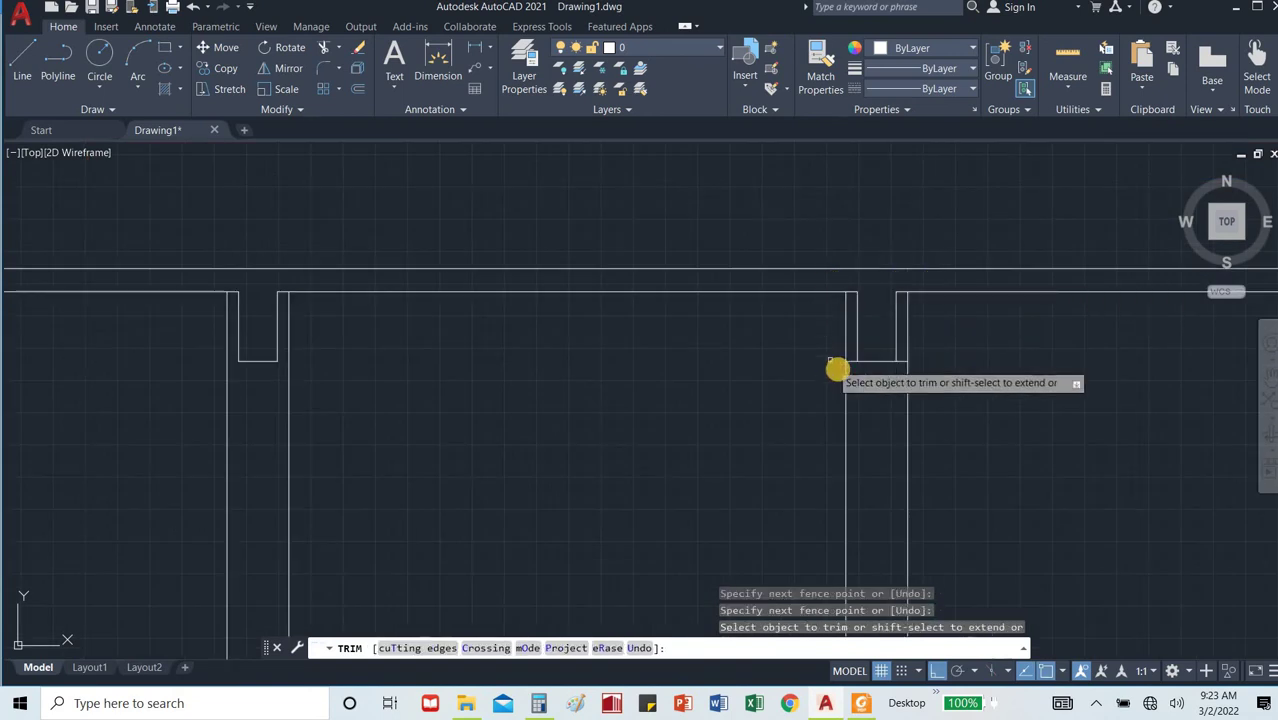
pyautogui.scroll(5, 843, 368)
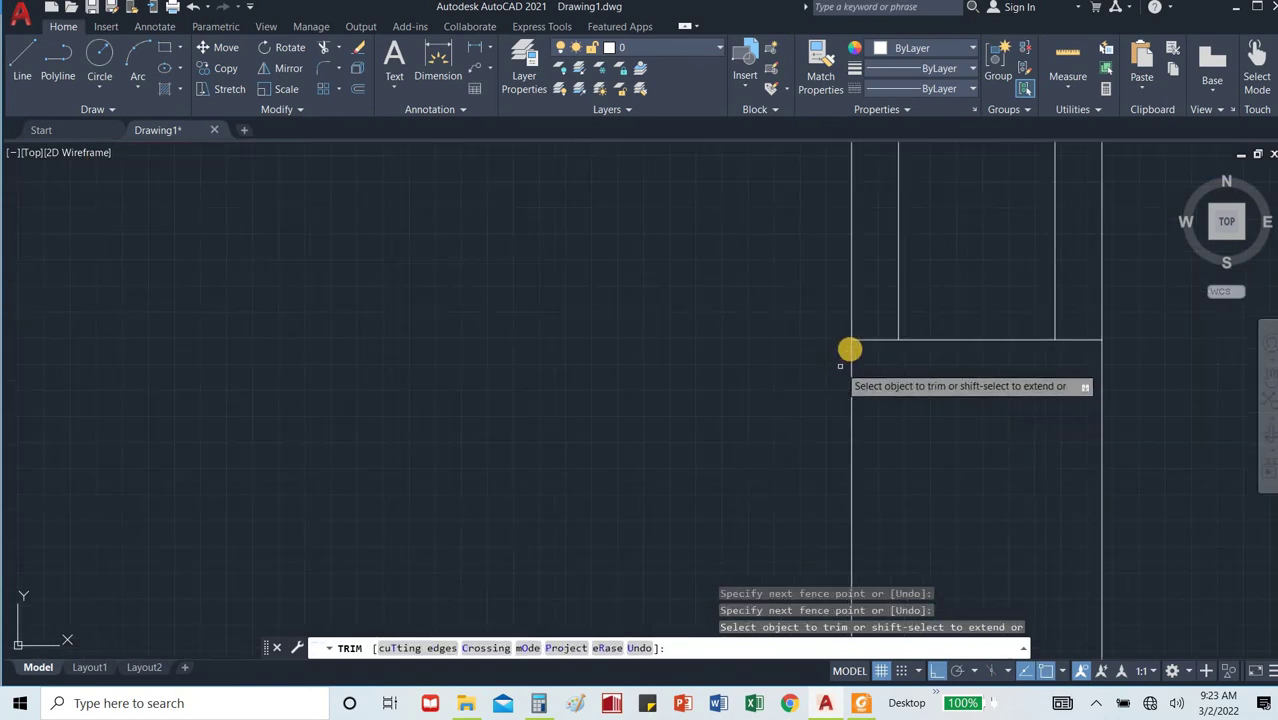
pyautogui.click(874, 328)
pyautogui.press('Return')
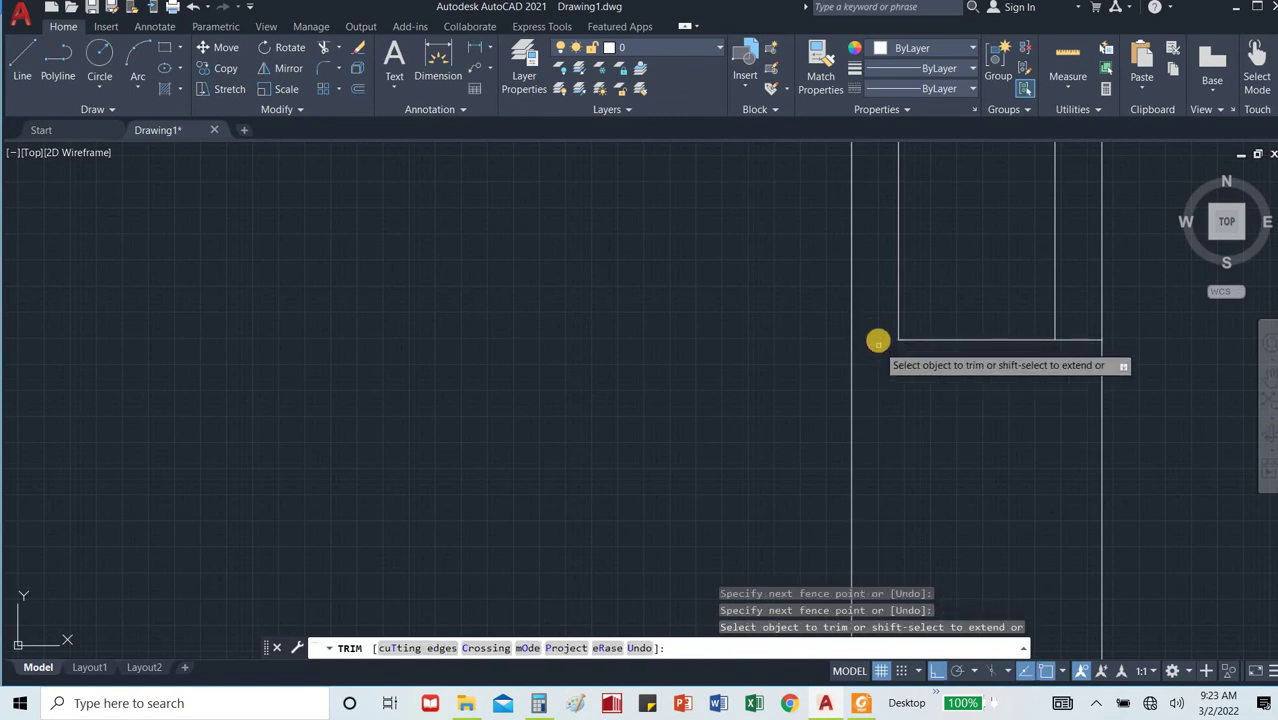
pyautogui.click(1073, 327)
pyautogui.click(1050, 362)
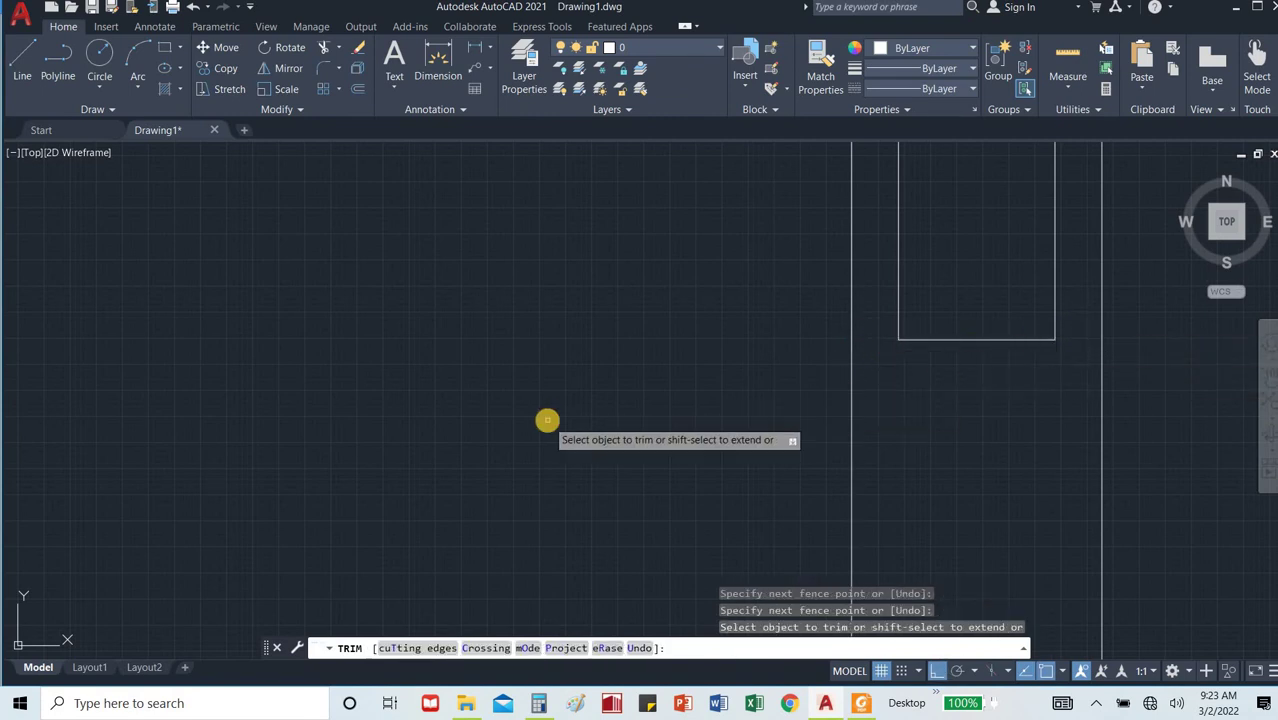
# At the fourth column, trim the beam side lines below the beam bottom and the bottom line's stubs beyond both beam sides.
pyautogui.scroll(-9, 547, 420)
pyautogui.scroll(6, 790, 420)
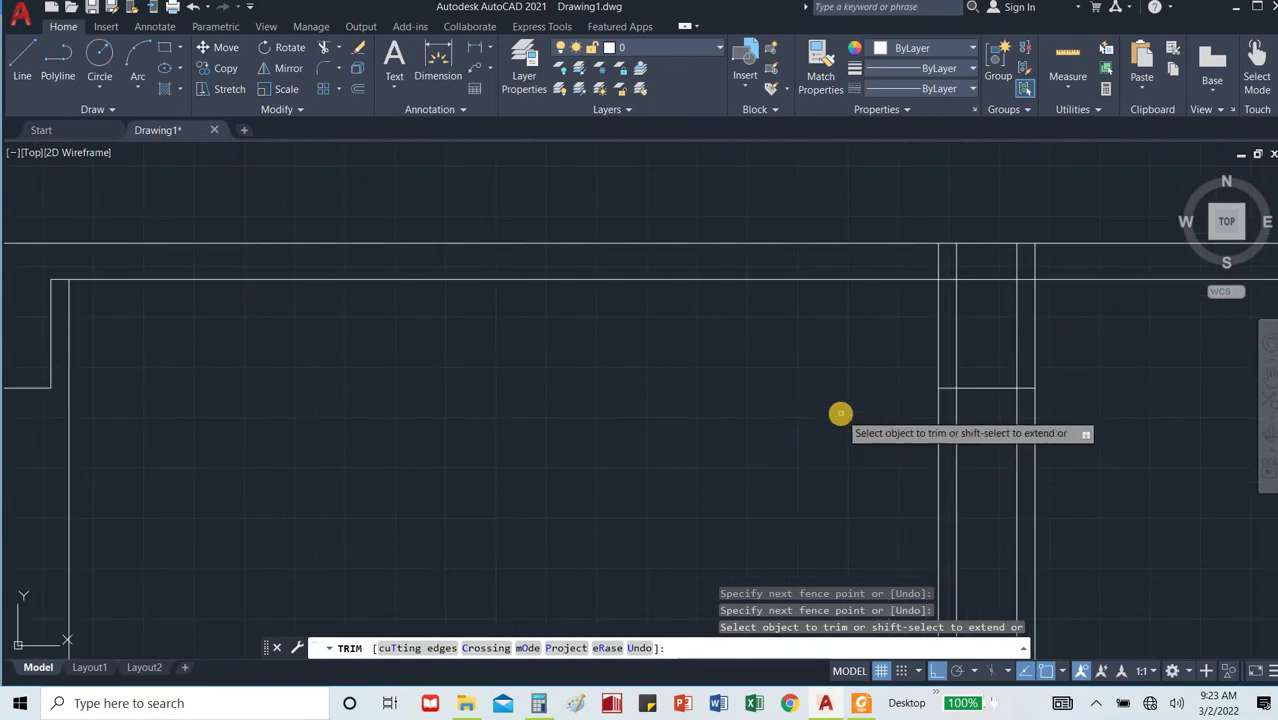
pyautogui.scroll(7, 995, 408)
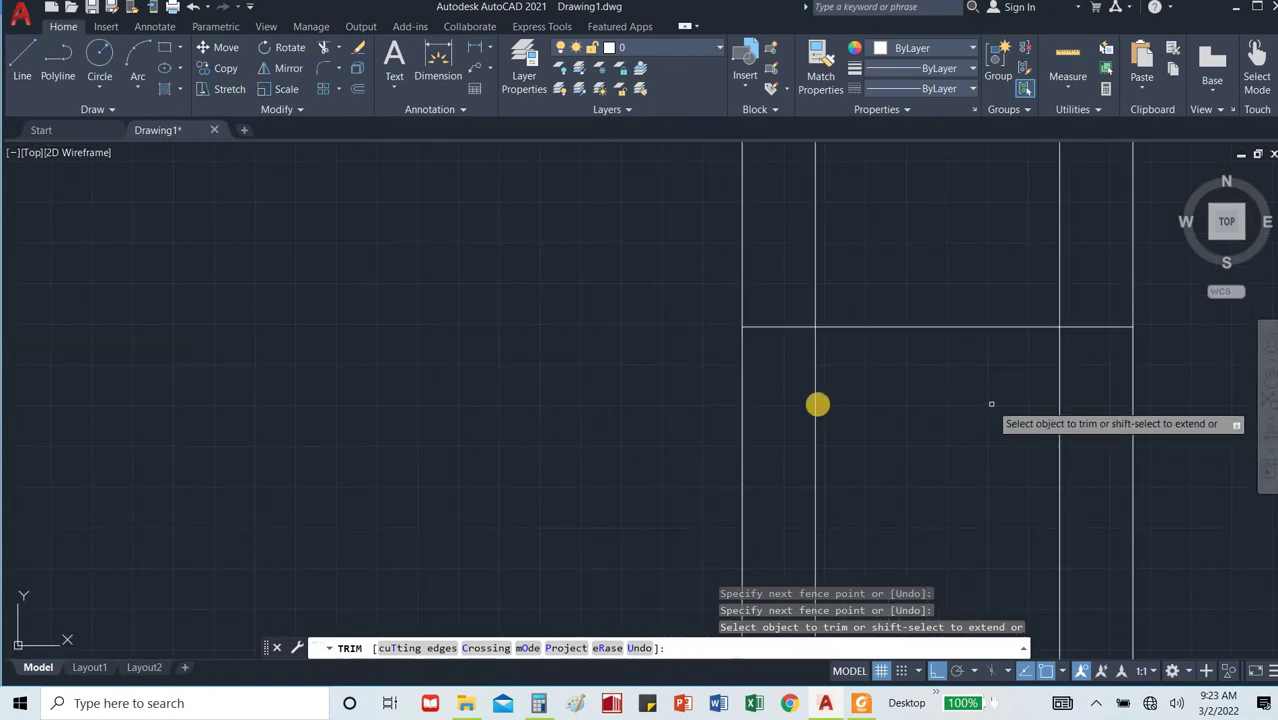
pyautogui.moveTo(794, 324); pyautogui.dragTo(784, 352)
pyautogui.moveTo(1090, 360); pyautogui.dragTo(785, 409)
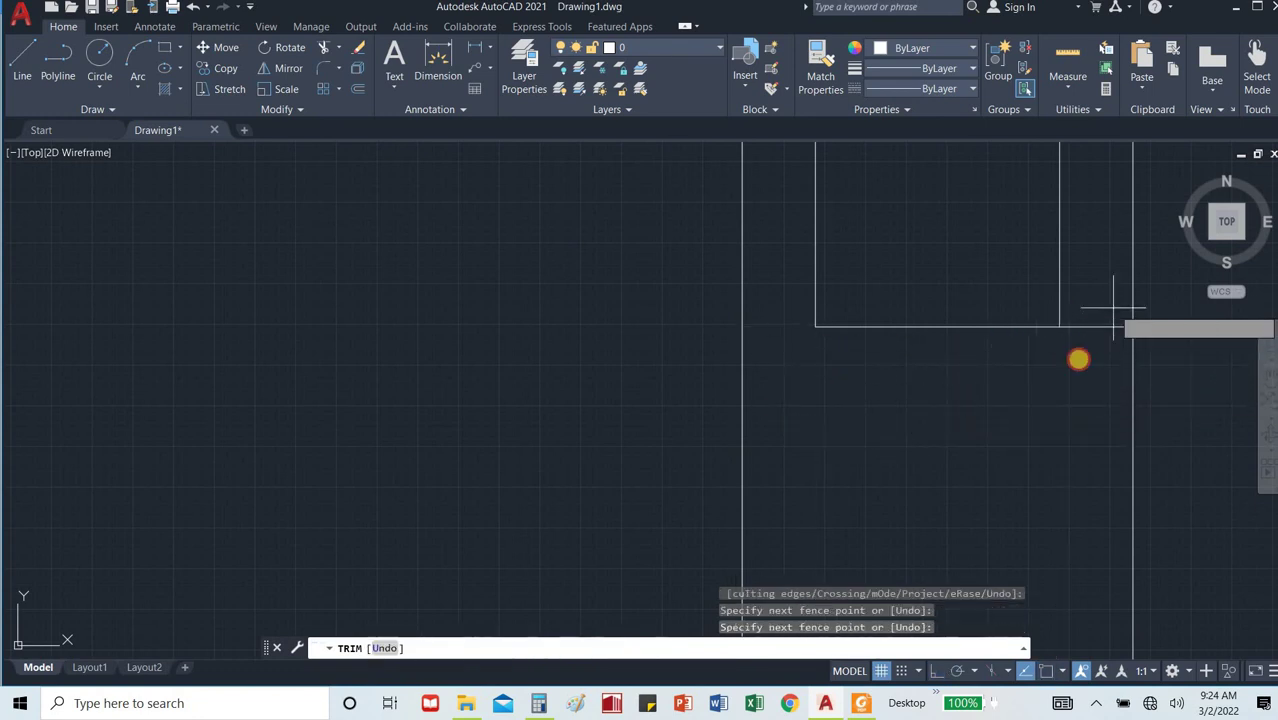
# Trim the beam and column lines inside the slab and the slab underside across the fourth column's beam.
pyautogui.scroll(-4, 1015, 456)
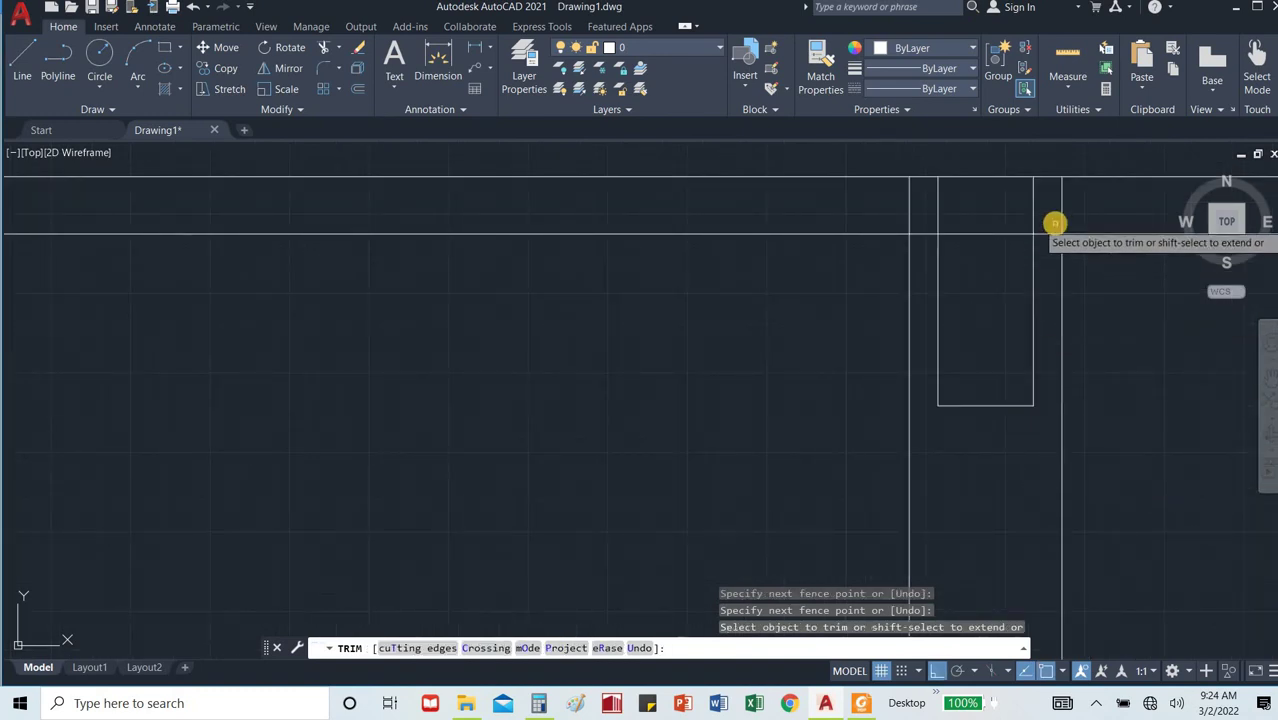
pyautogui.moveTo(1053, 222); pyautogui.dragTo(1045, 257)
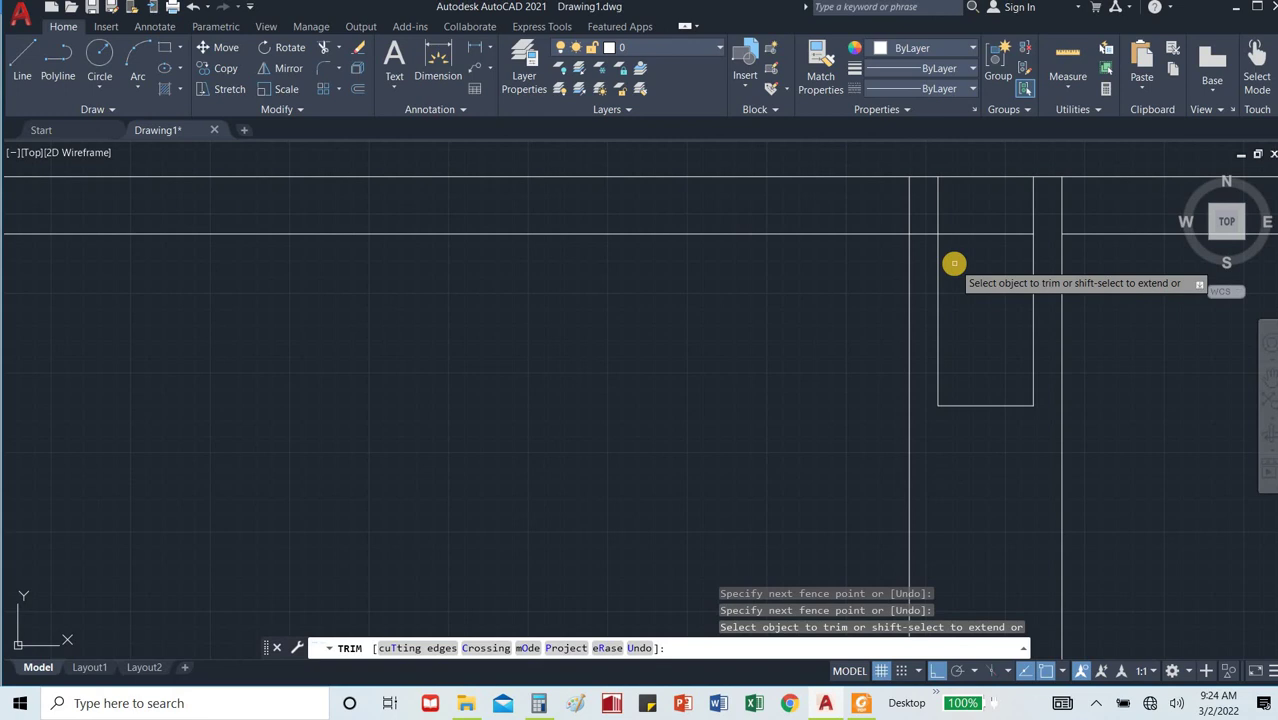
pyautogui.hotkey('ctrl', 'z')
pyautogui.scroll(-10, 954, 264)
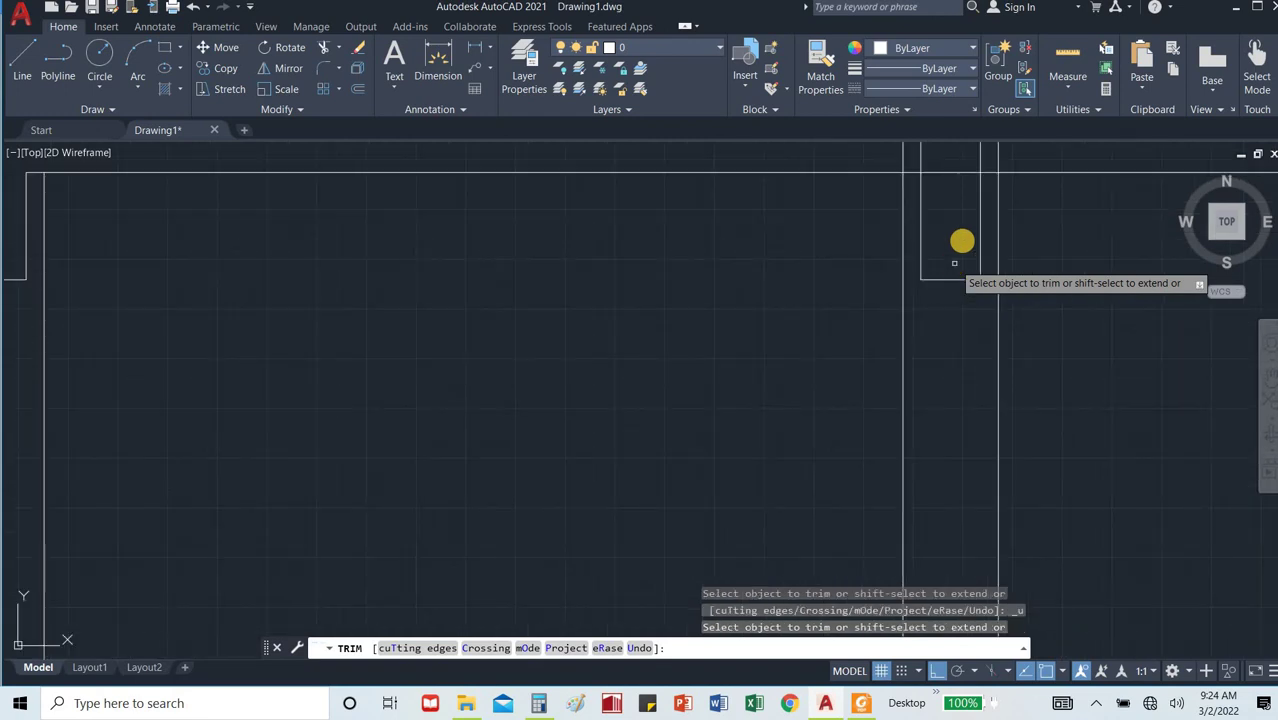
pyautogui.scroll(5, 944, 218)
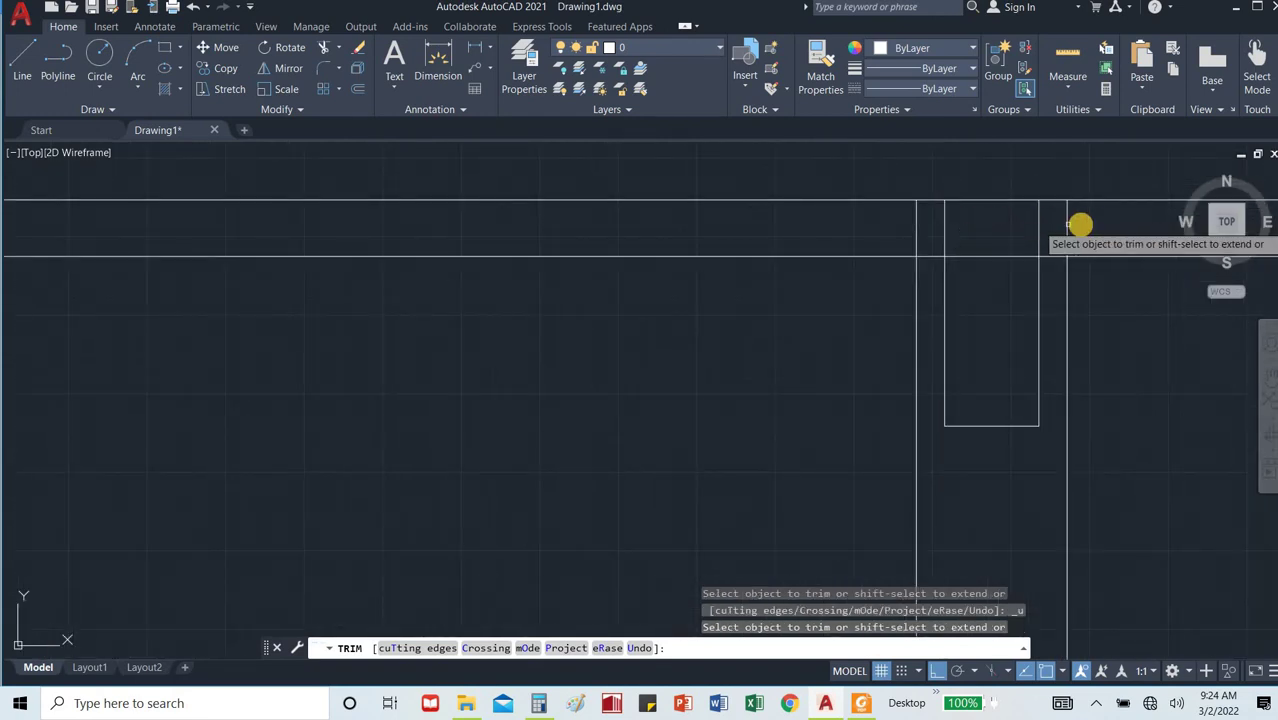
pyautogui.moveTo(1093, 222)
pyautogui.mouseDown()
pyautogui.moveTo(870, 214)
pyautogui.moveTo(899, 228)
pyautogui.mouseUp()
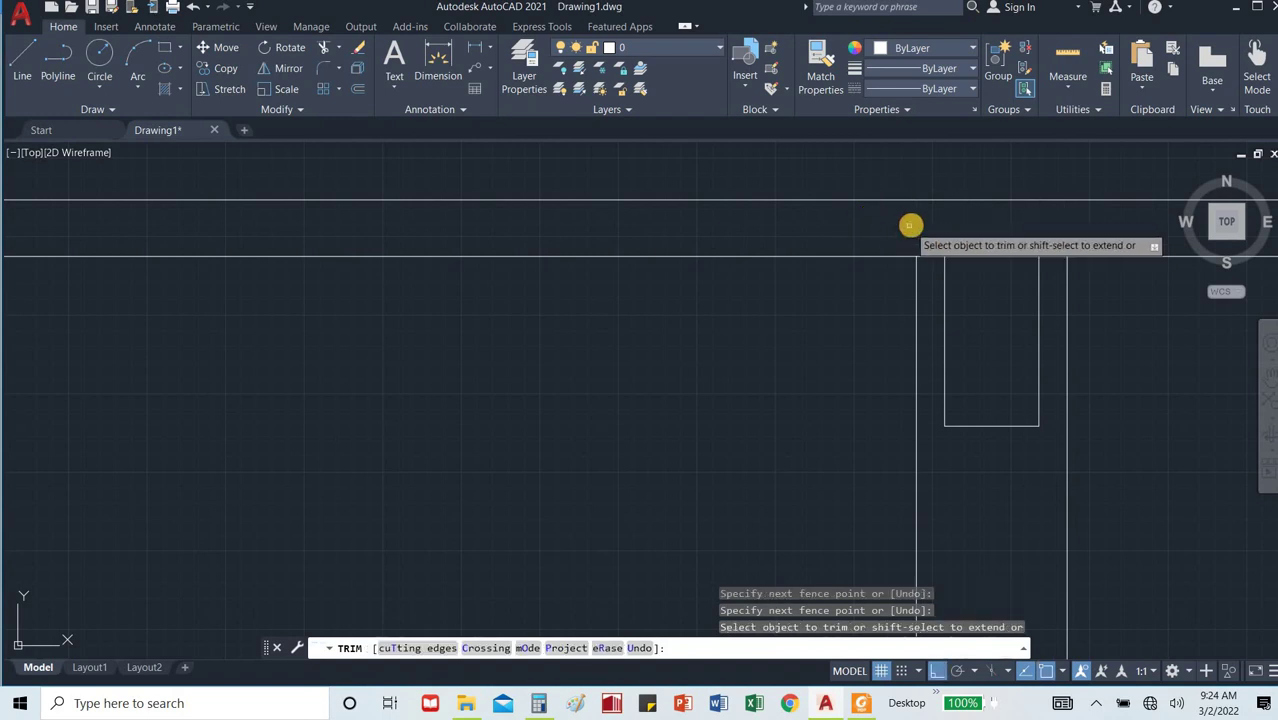
pyautogui.moveTo(979, 248)
pyautogui.mouseDown()
pyautogui.moveTo(970, 274)
pyautogui.moveTo(850, 311)
pyautogui.mouseUp()
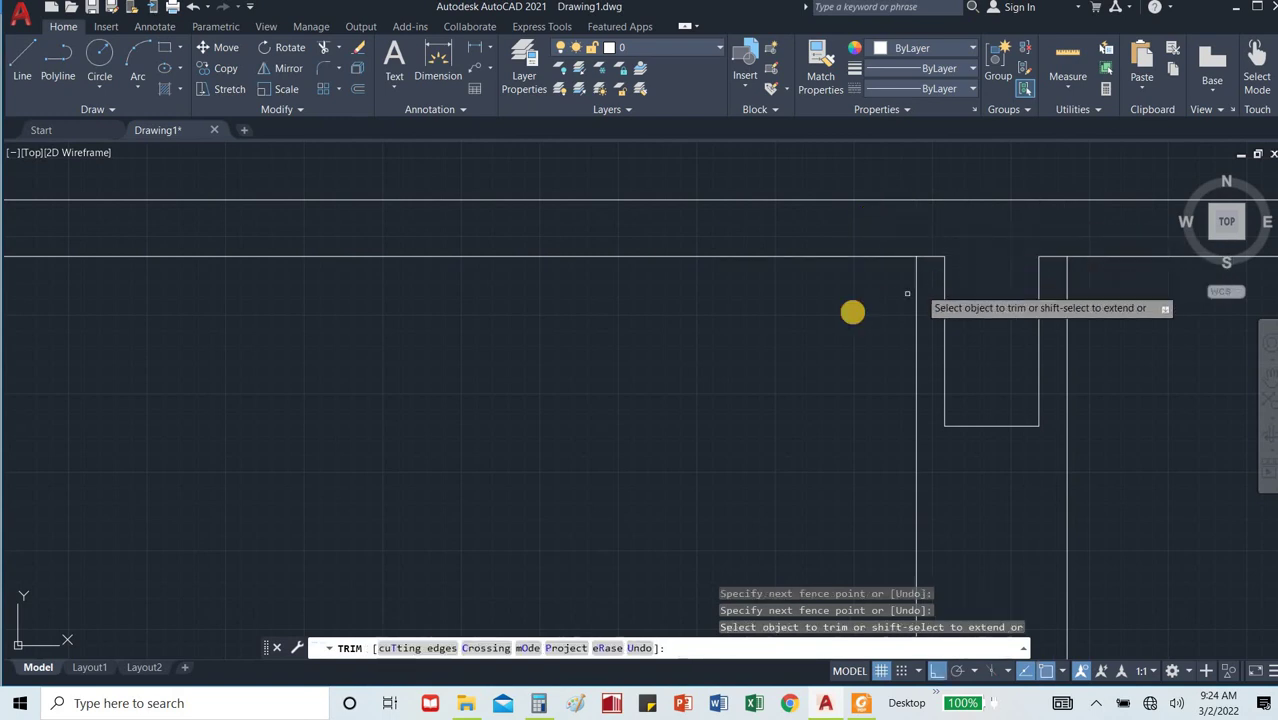
# Trim the overlapping slab, beam and column lines at the section's right end column and end the Trim command.
pyautogui.scroll(-5, 825, 317)
pyautogui.scroll(-5, 825, 317)
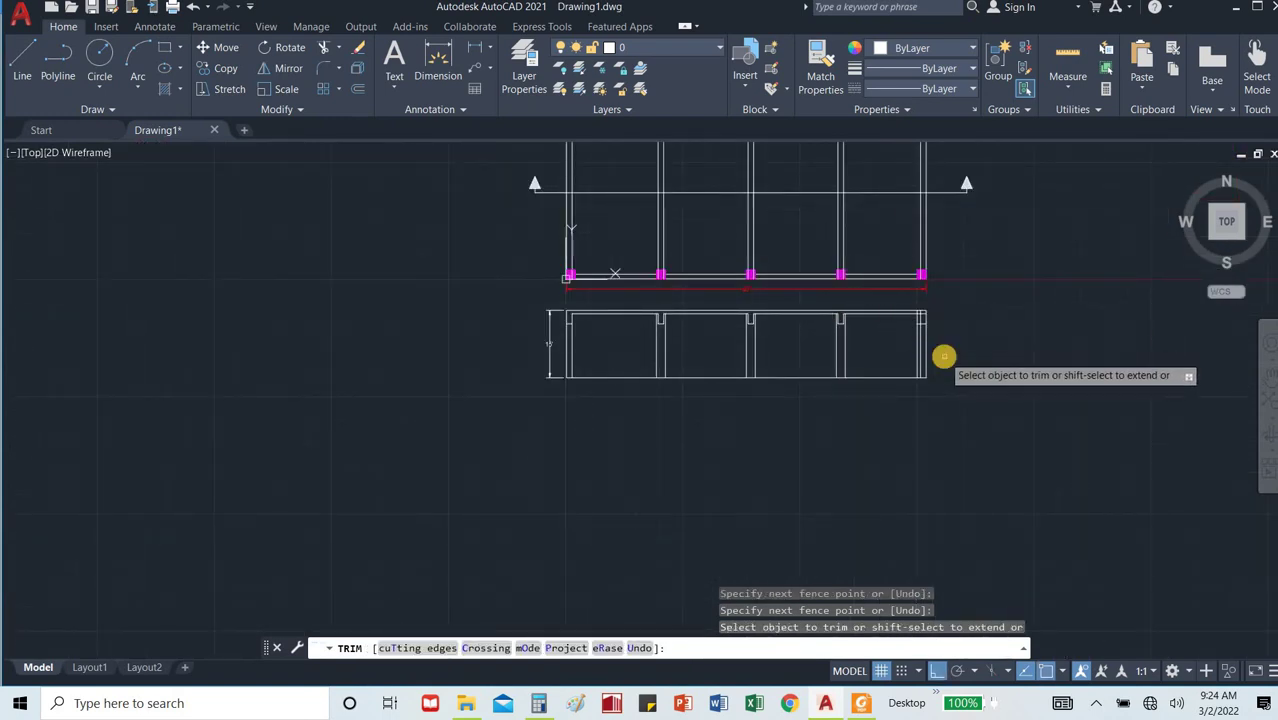
pyautogui.scroll(5, 944, 357)
pyautogui.scroll(5, 802, 209)
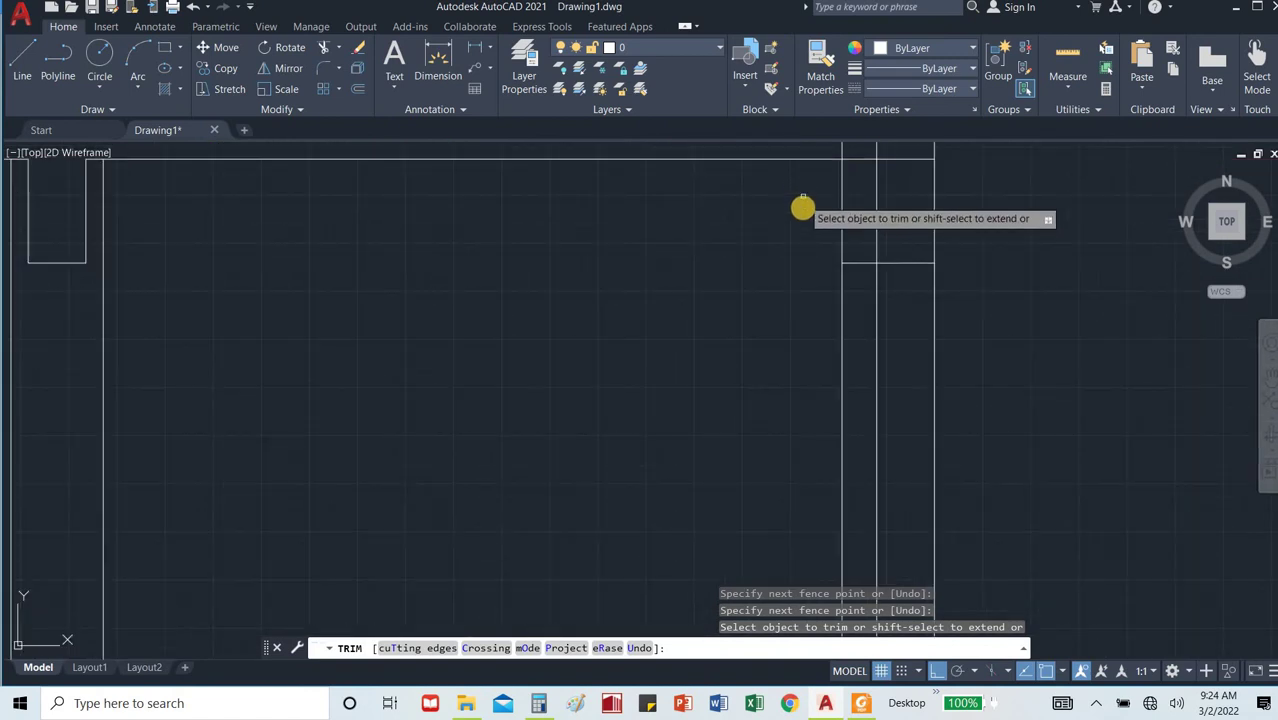
pyautogui.scroll(-6, 802, 209)
pyautogui.scroll(-3, 802, 209)
pyautogui.scroll(6, 836, 208)
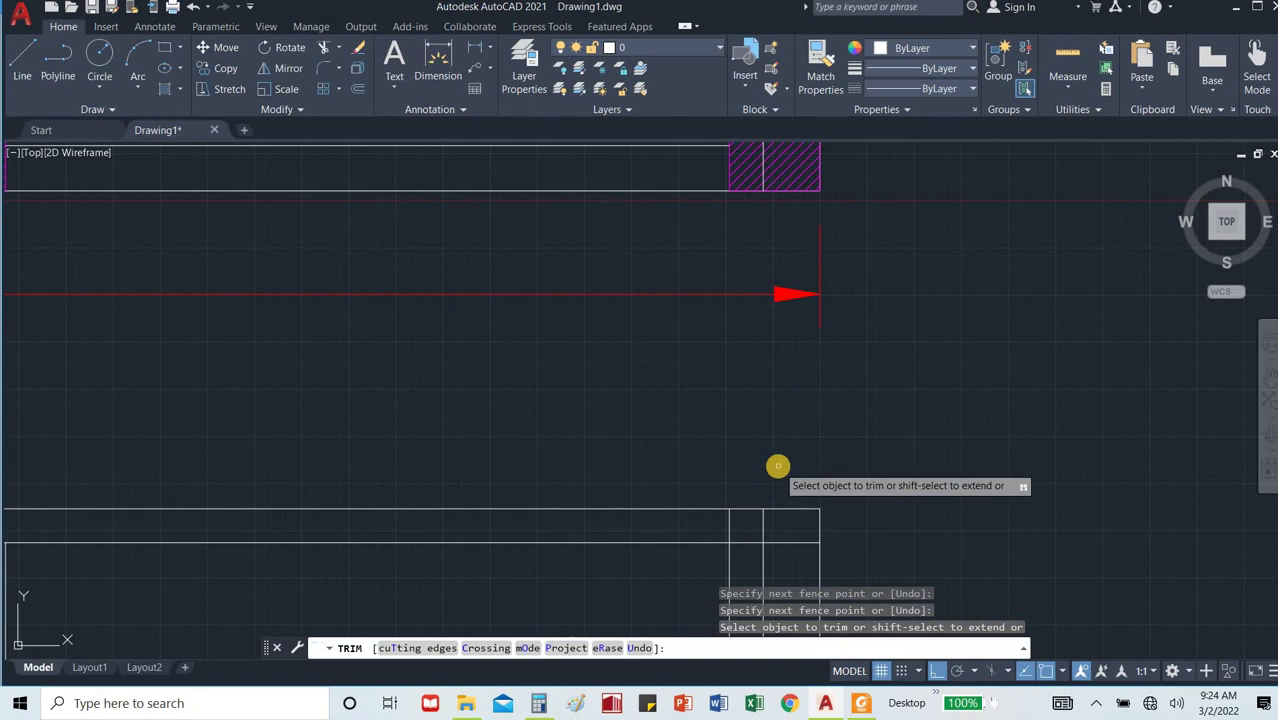
pyautogui.scroll(-3, 777, 476)
pyautogui.scroll(2, 772, 520)
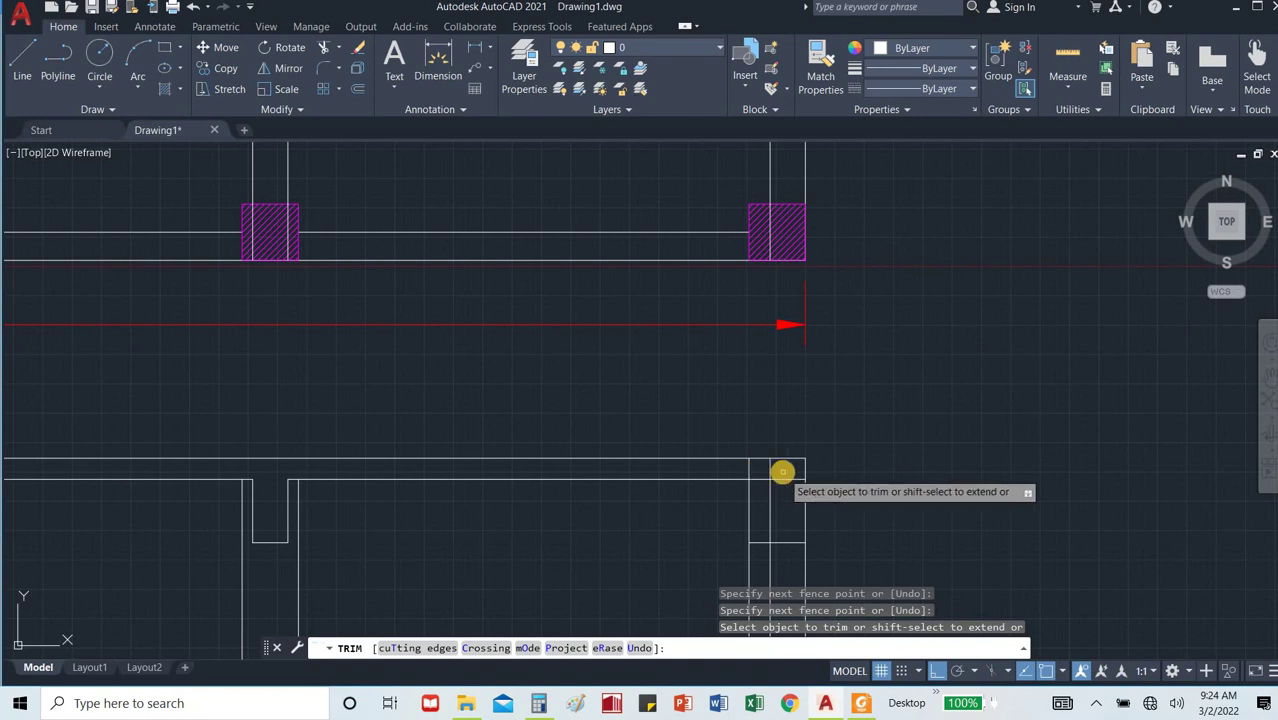
pyautogui.moveTo(758, 471)
pyautogui.mouseDown()
pyautogui.moveTo(729, 471)
pyautogui.moveTo(782, 498)
pyautogui.moveTo(760, 567)
pyautogui.moveTo(764, 534)
pyautogui.mouseUp()
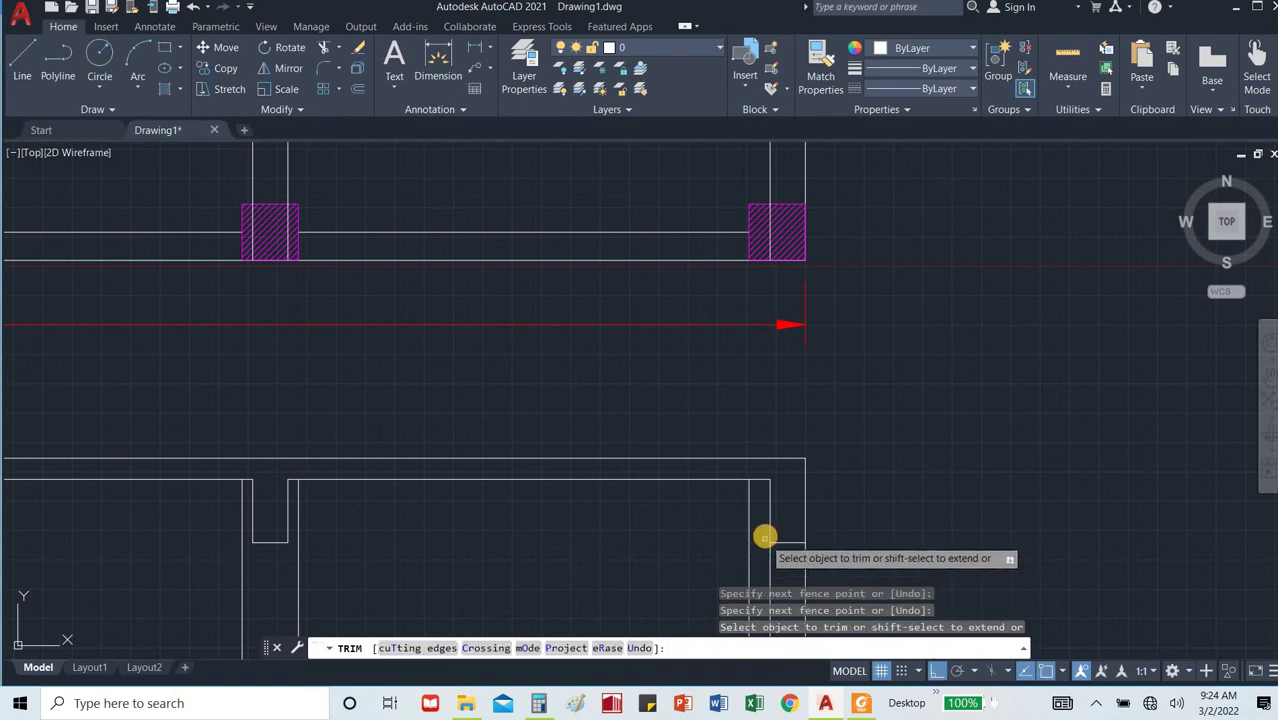
pyautogui.scroll(-3, 764, 546)
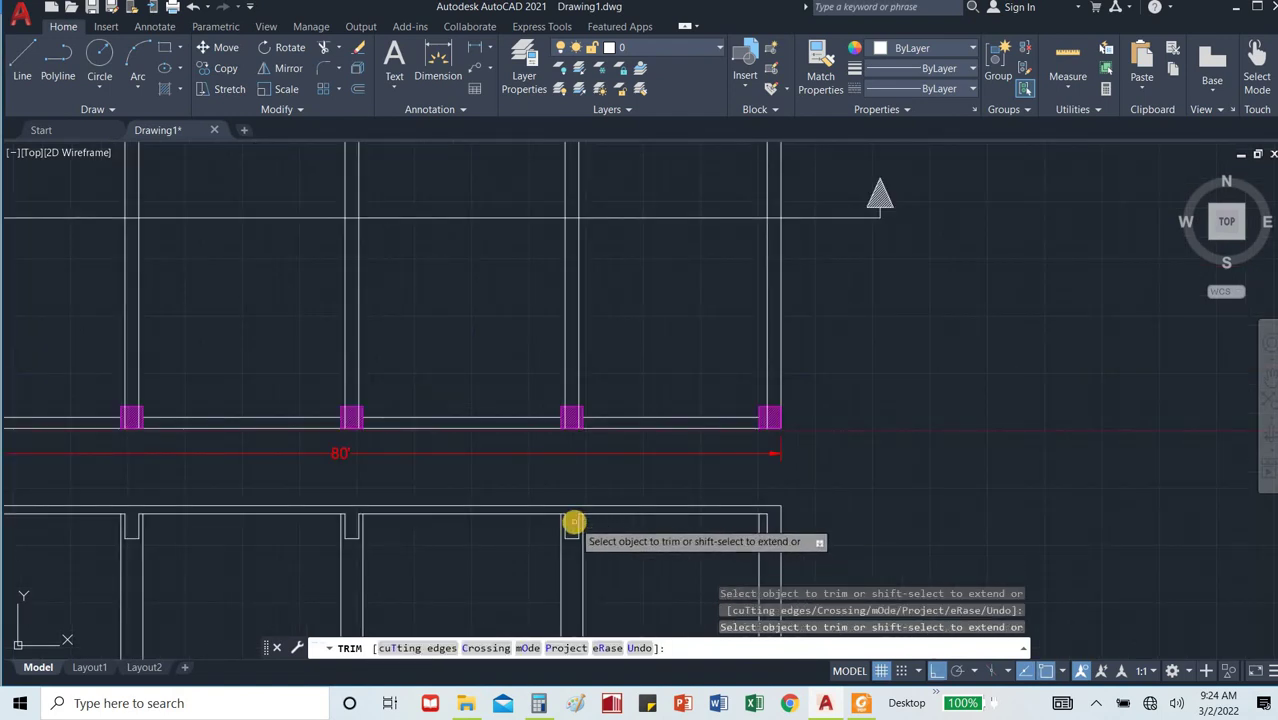
pyautogui.press('Escape')
pyautogui.scroll(-4, 516, 517)
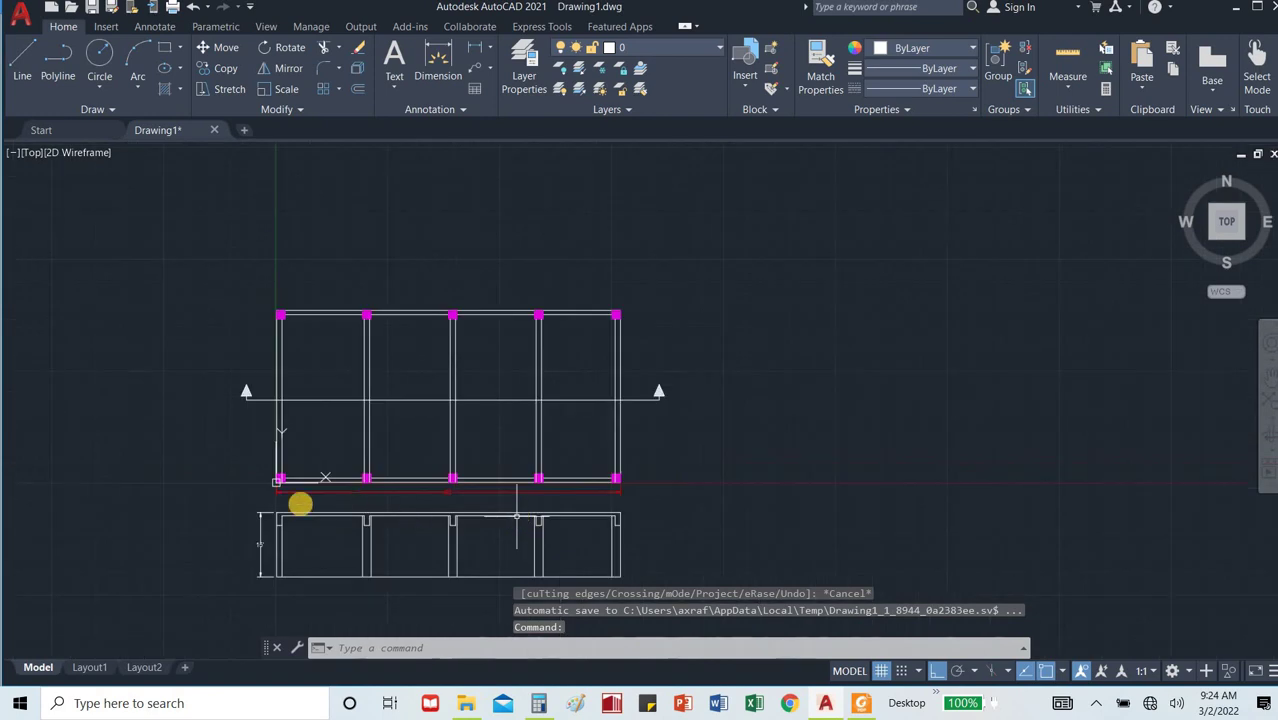
# Project a vertical ray downward from the lower-right corner of the plan's bottom-left column through the section.
pyautogui.scroll(8, 225, 529)
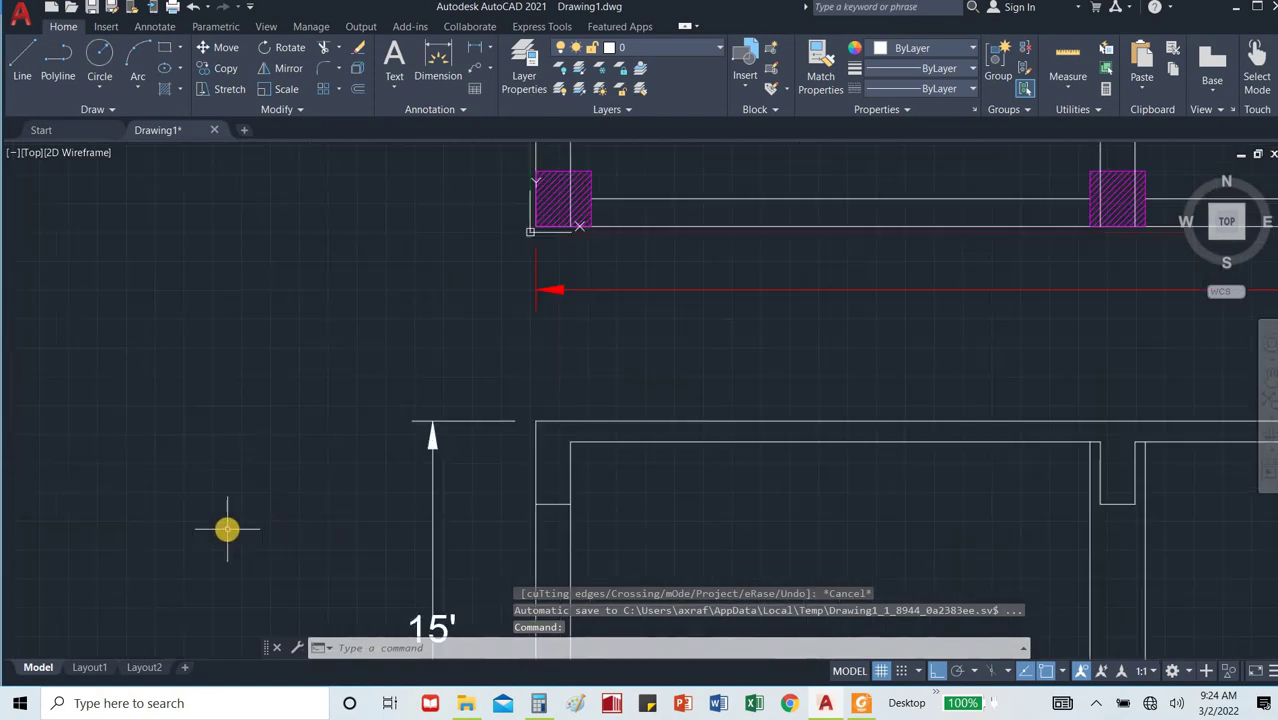
pyautogui.scroll(-5, 378, 491)
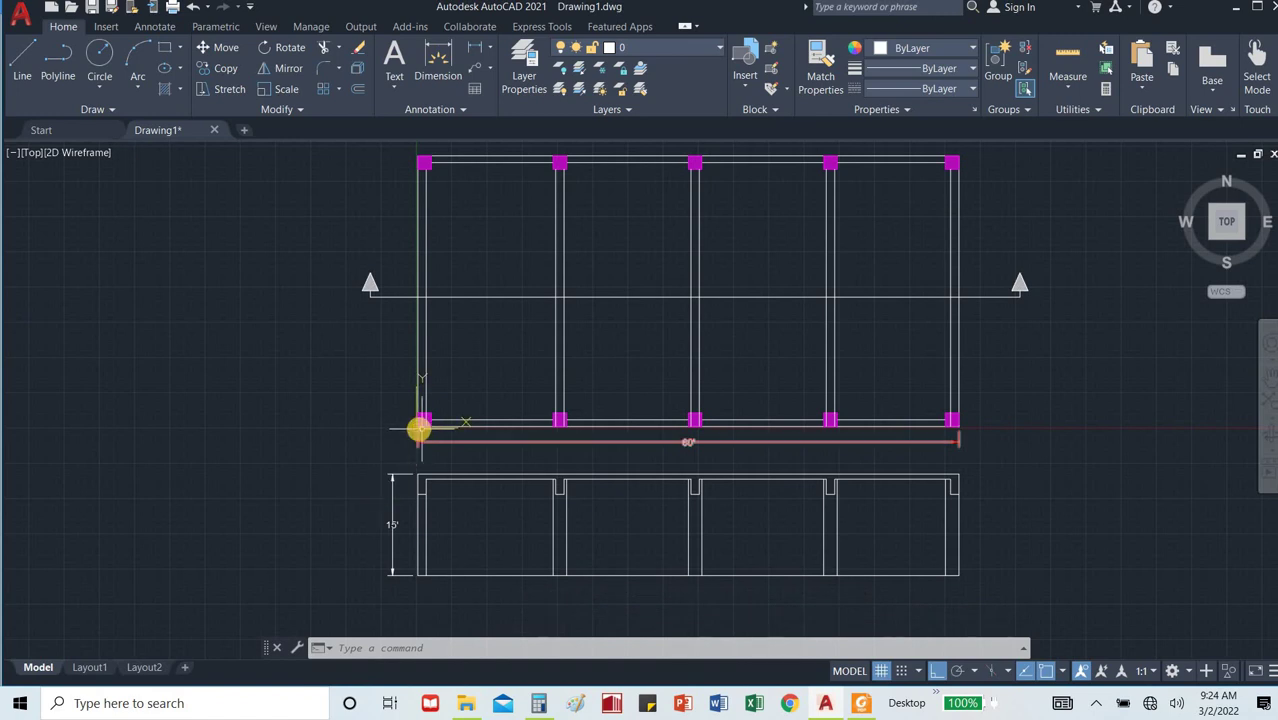
pyautogui.scroll(5, 418, 429)
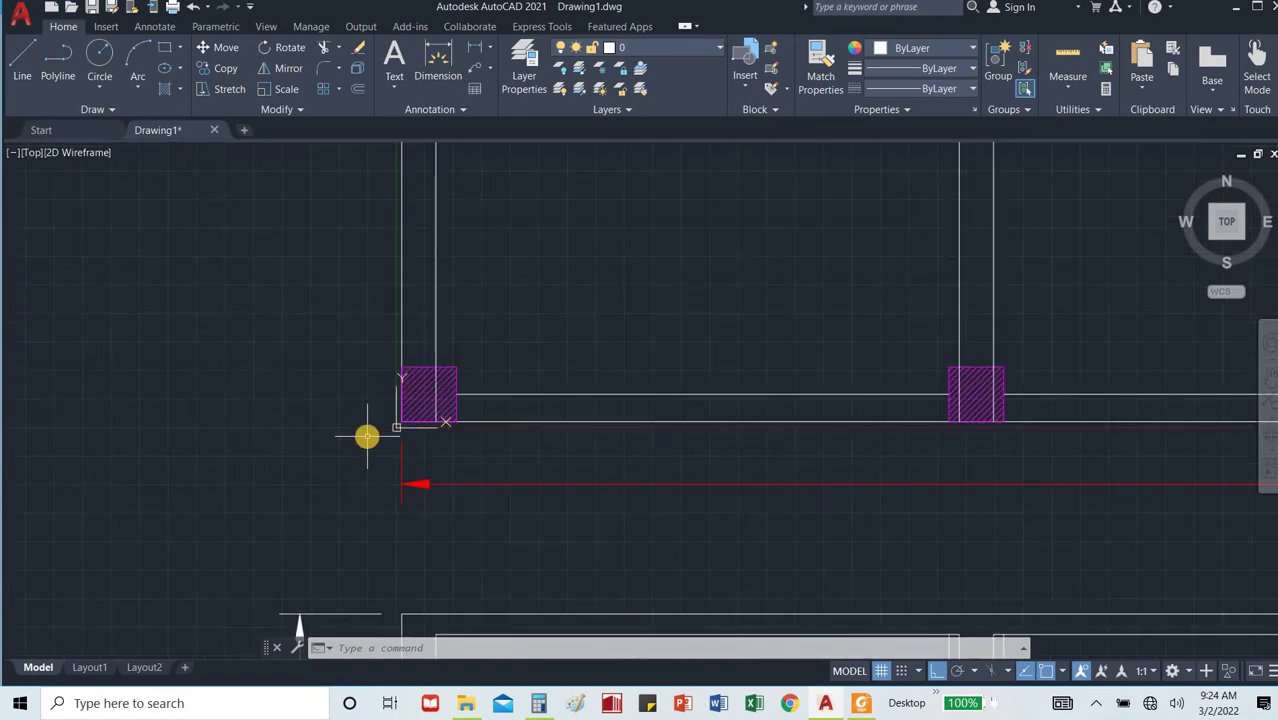
pyautogui.write('y')
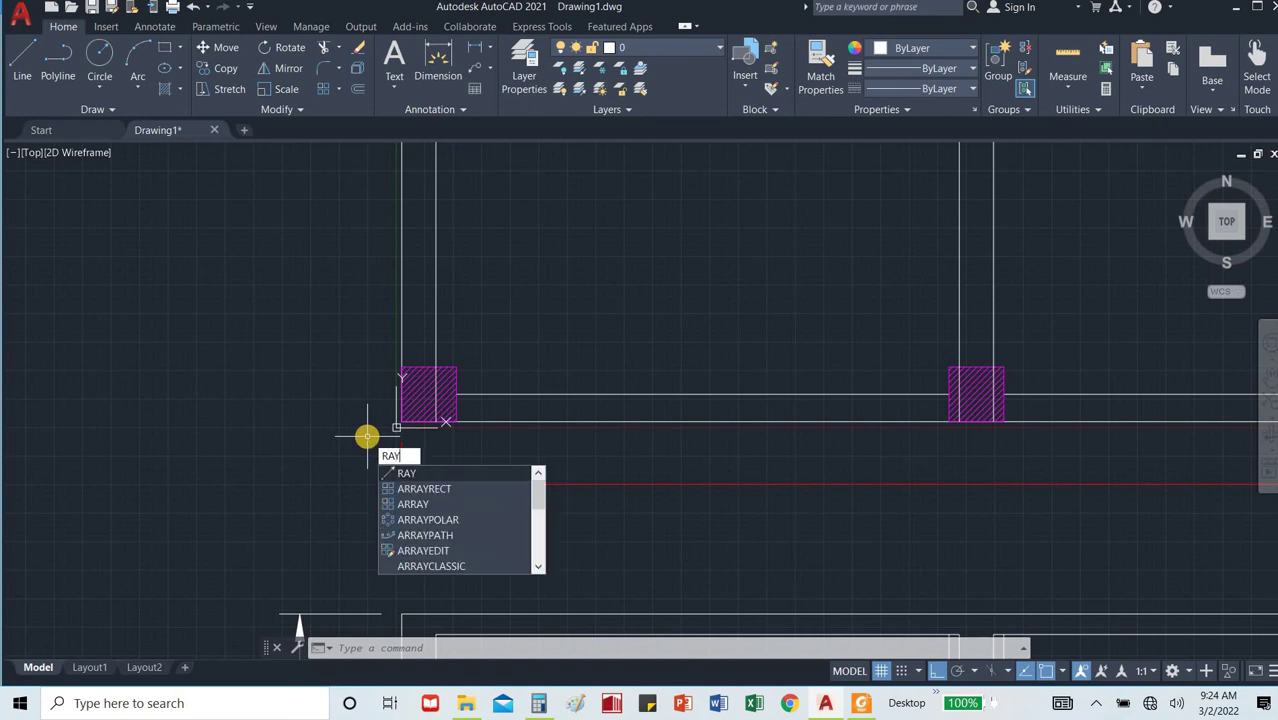
pyautogui.press('Return')
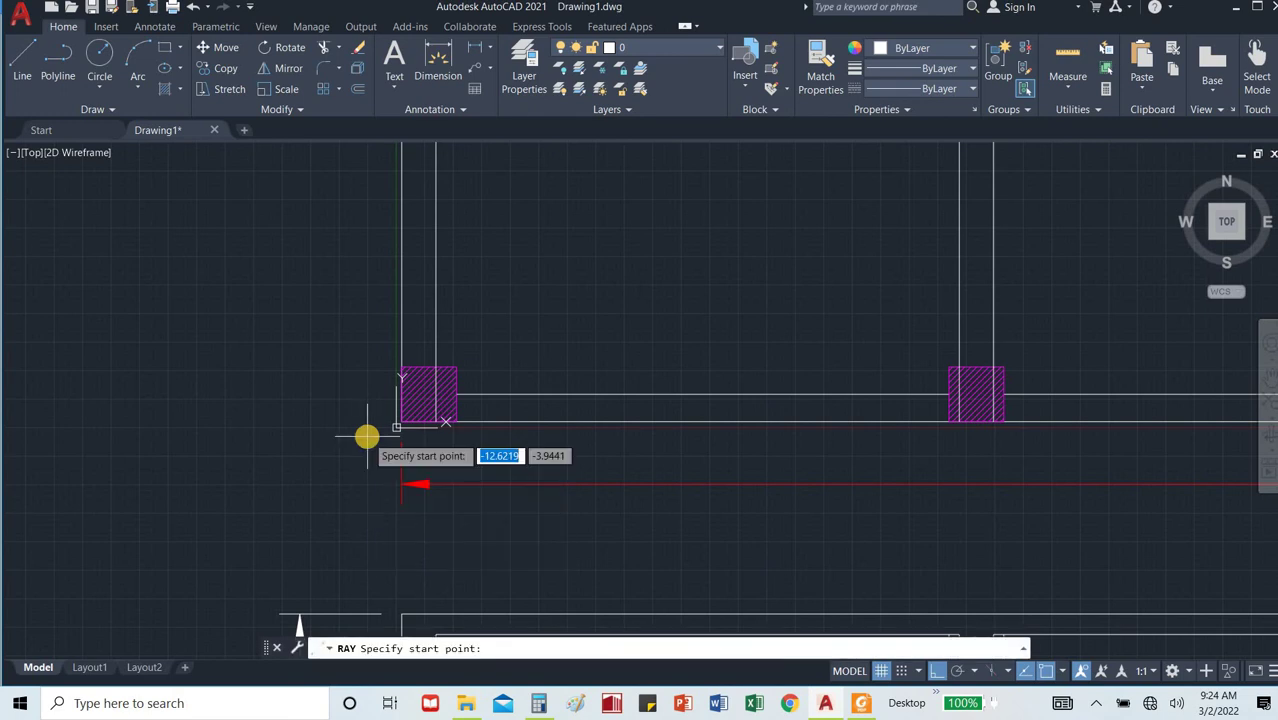
pyautogui.click(454, 423)
pyautogui.click(444, 495)
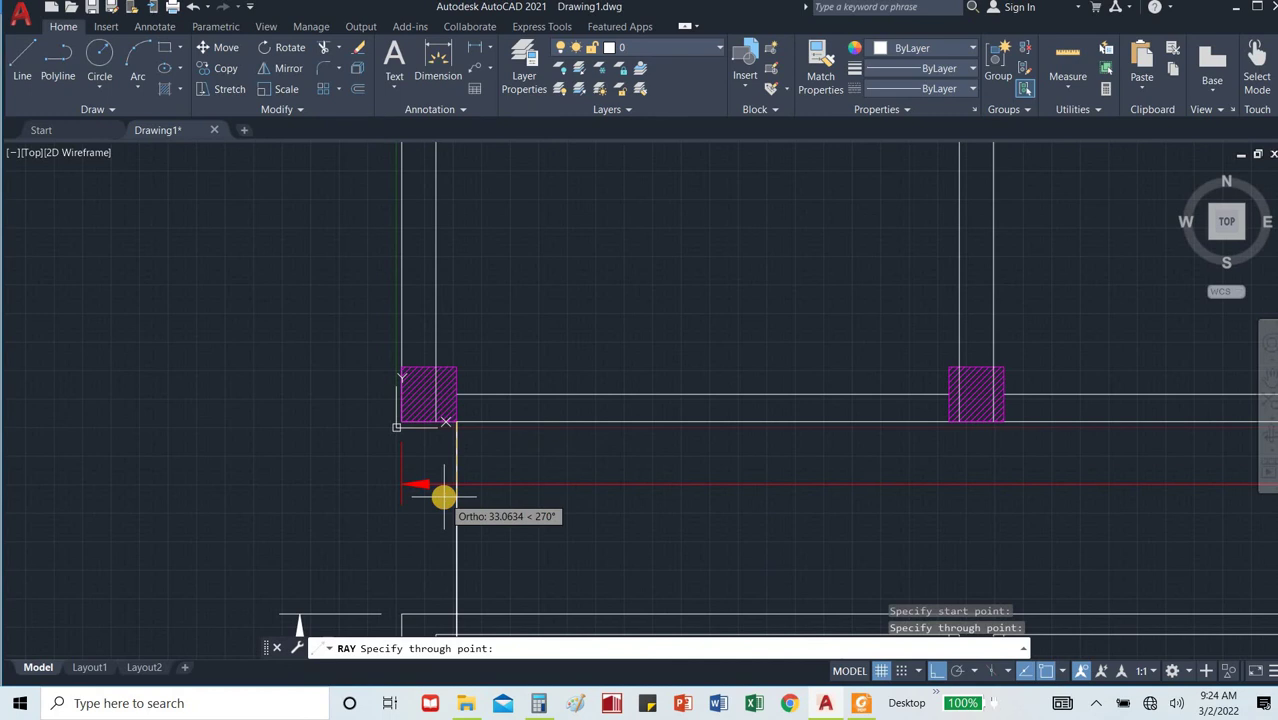
pyautogui.press('Escape')
# Trim the projected ray above the section, below its base line and inside the slab thickness at the left end column.
pyautogui.scroll(-4, 444, 495)
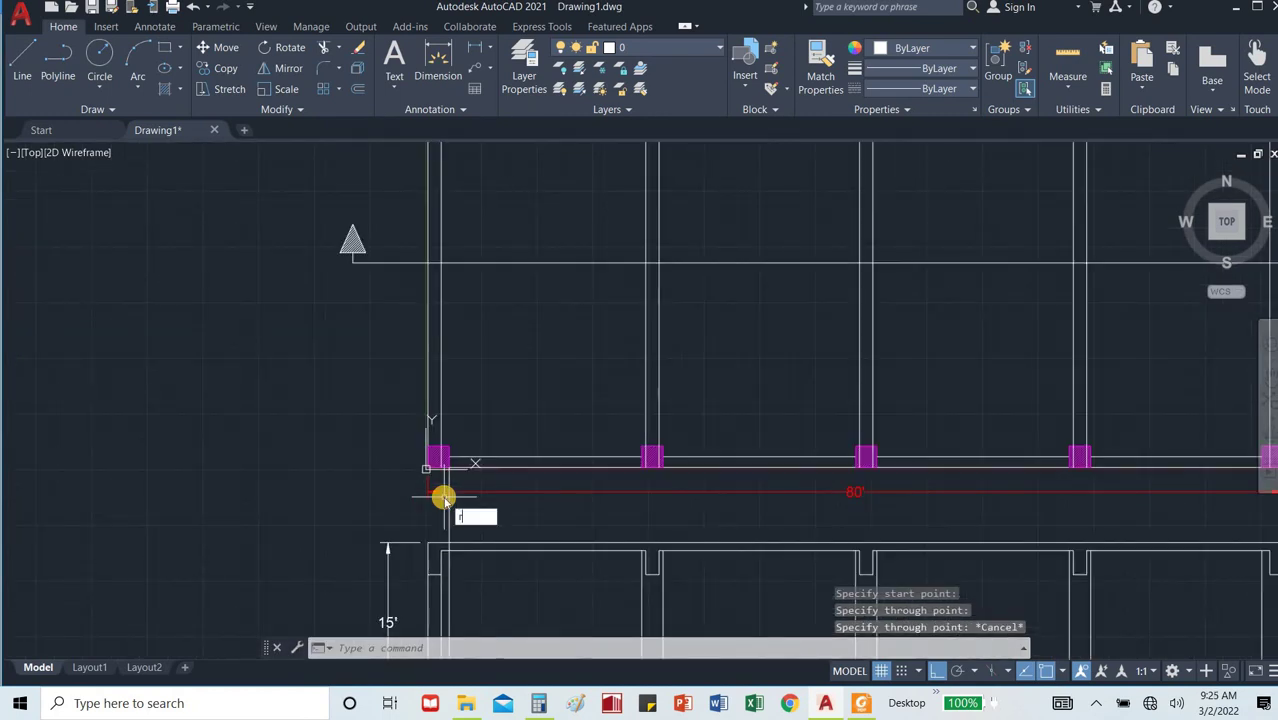
pyautogui.press('Escape')
pyautogui.press('Return')
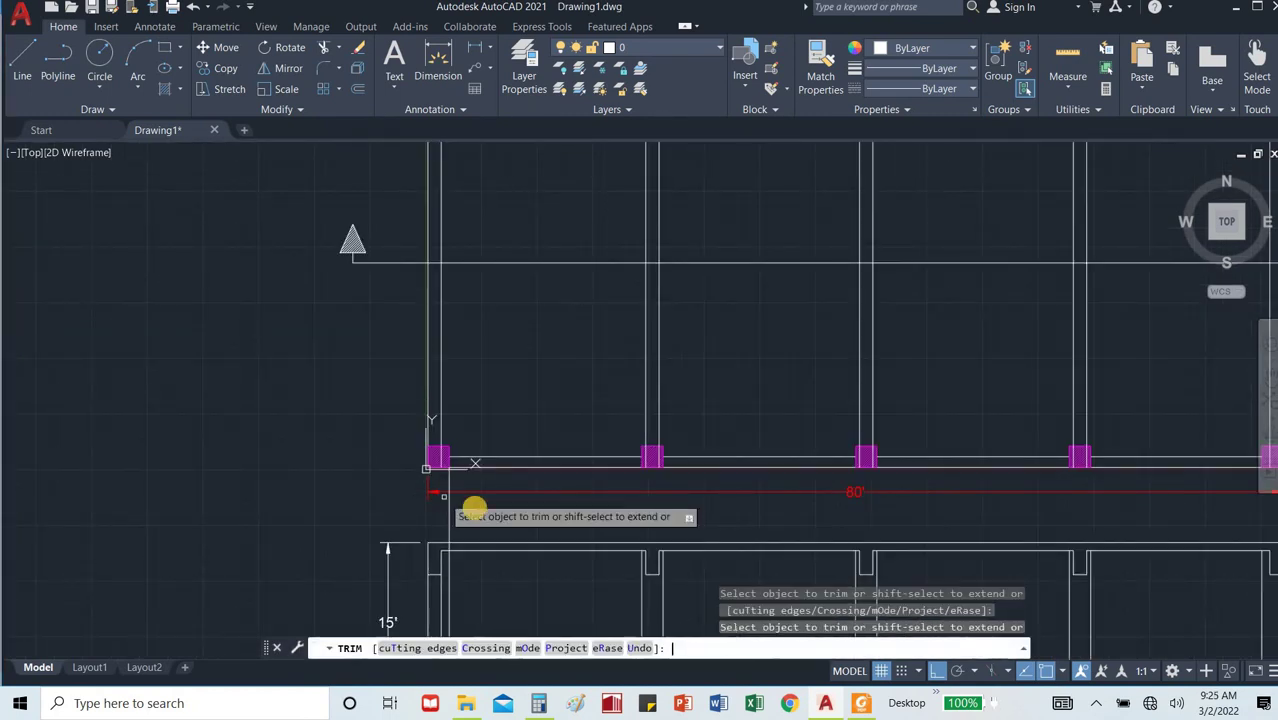
pyautogui.moveTo(487, 515); pyautogui.dragTo(373, 516)
pyautogui.scroll(-4, 372, 516)
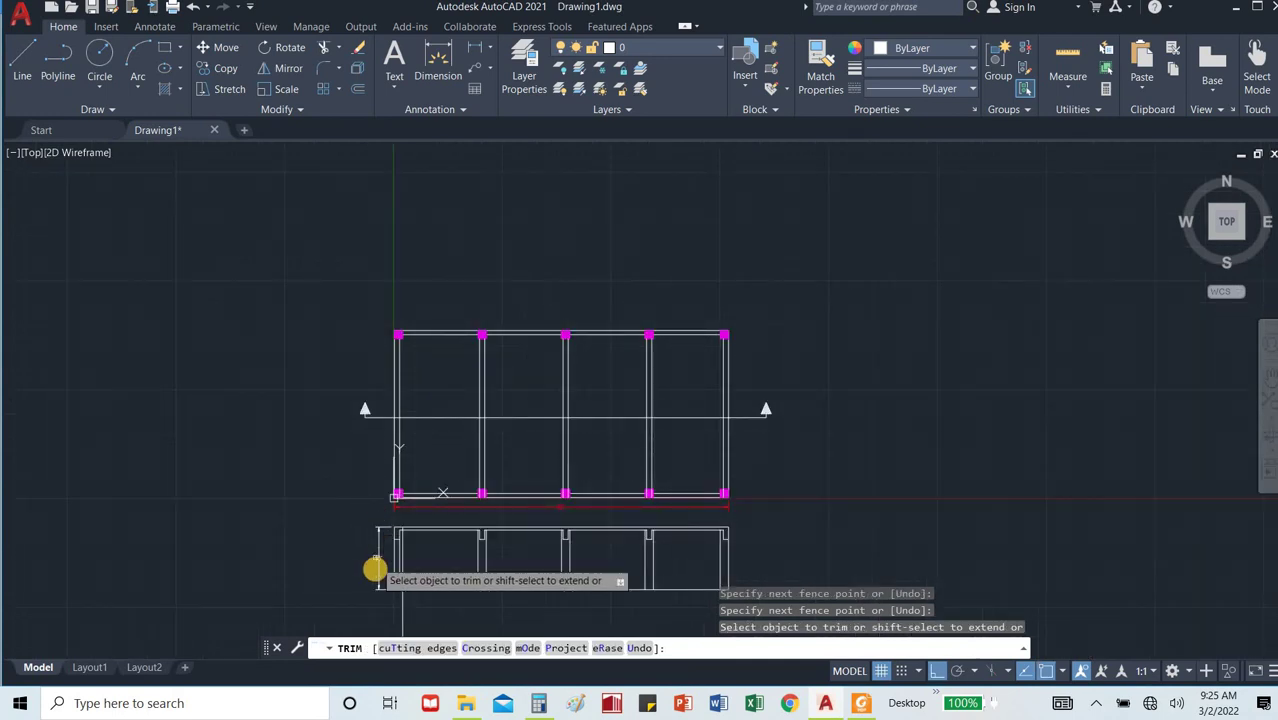
pyautogui.scroll(4, 374, 568)
pyautogui.scroll(-2, 400, 603)
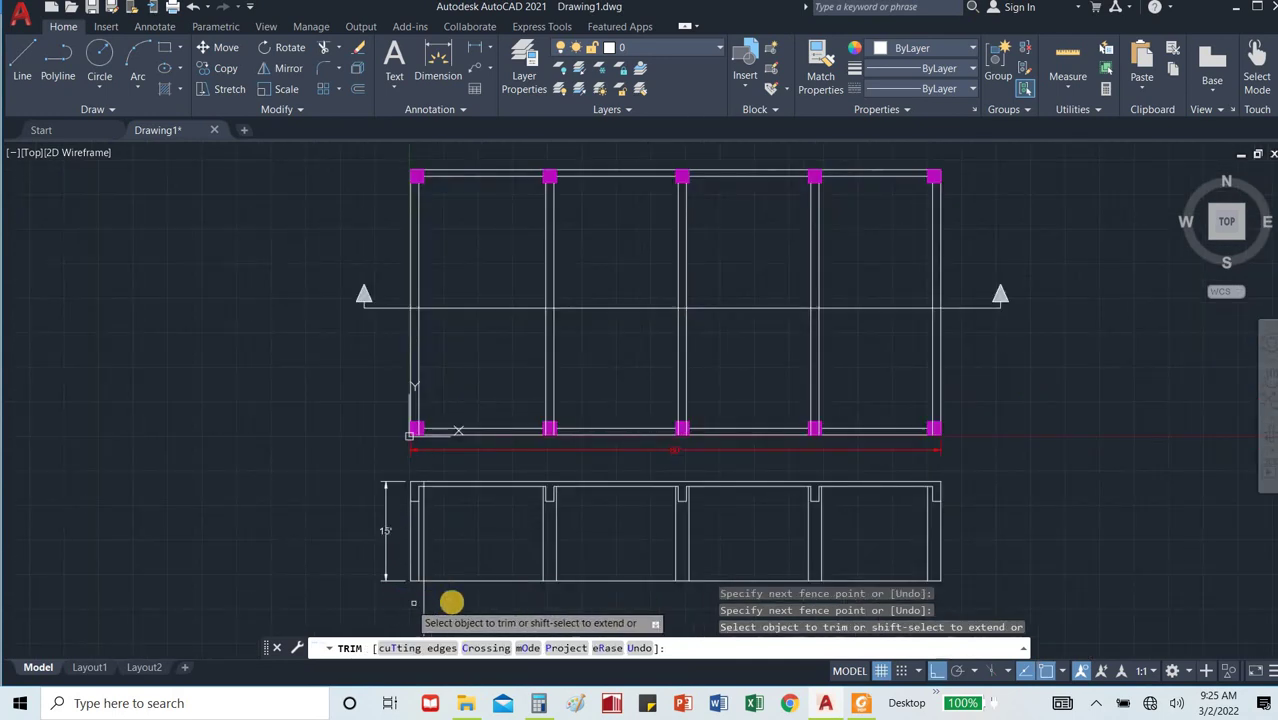
pyautogui.moveTo(451, 602); pyautogui.dragTo(406, 604)
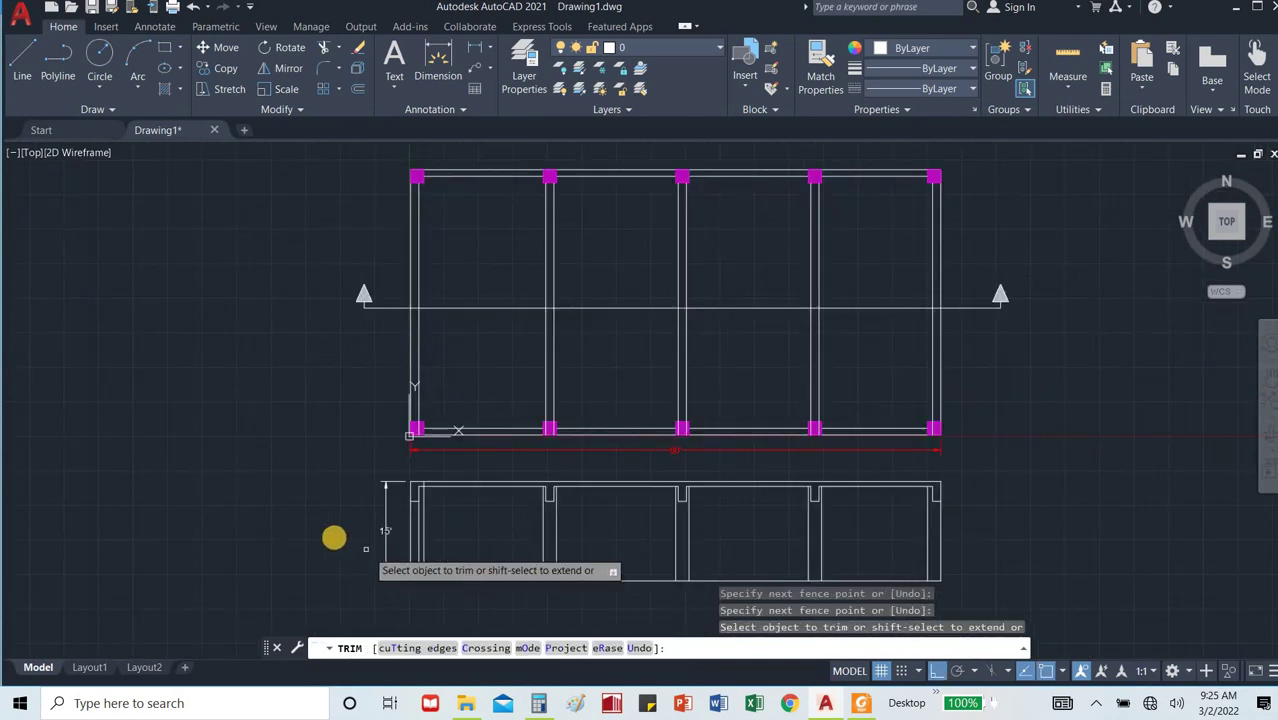
pyautogui.scroll(5, 351, 501)
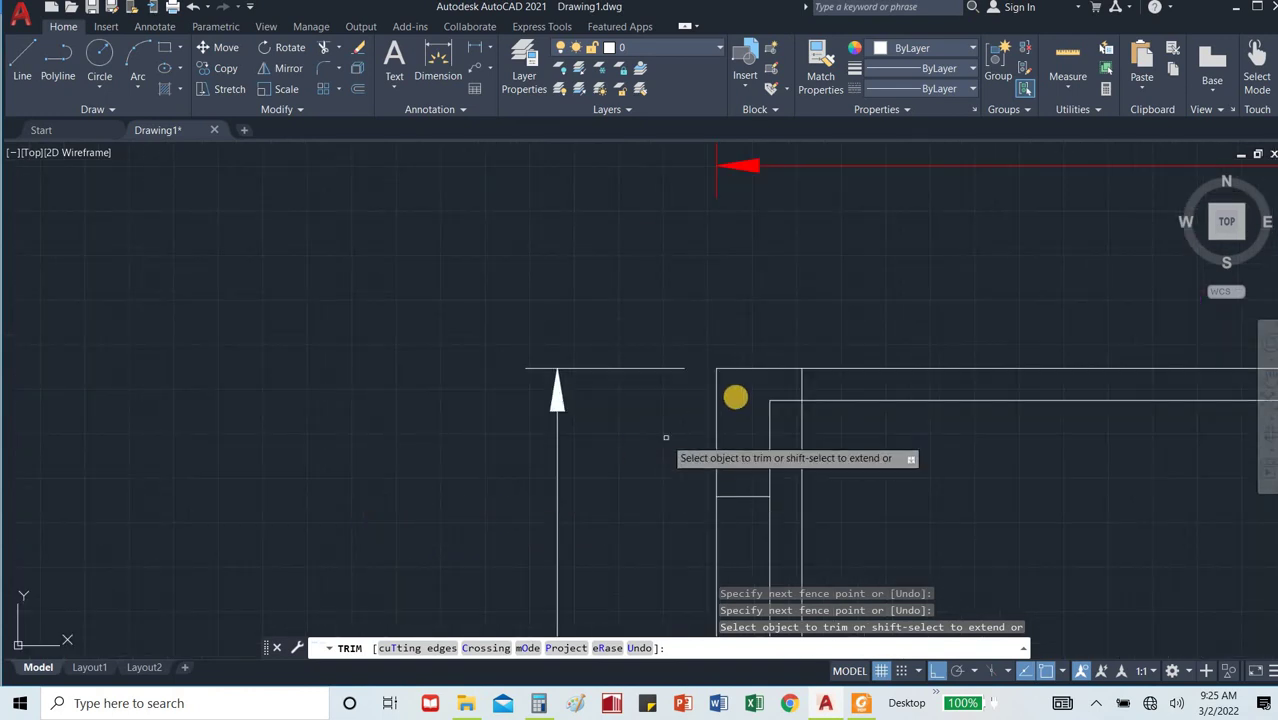
pyautogui.moveTo(823, 380); pyautogui.dragTo(781, 381)
pyautogui.press('Escape')
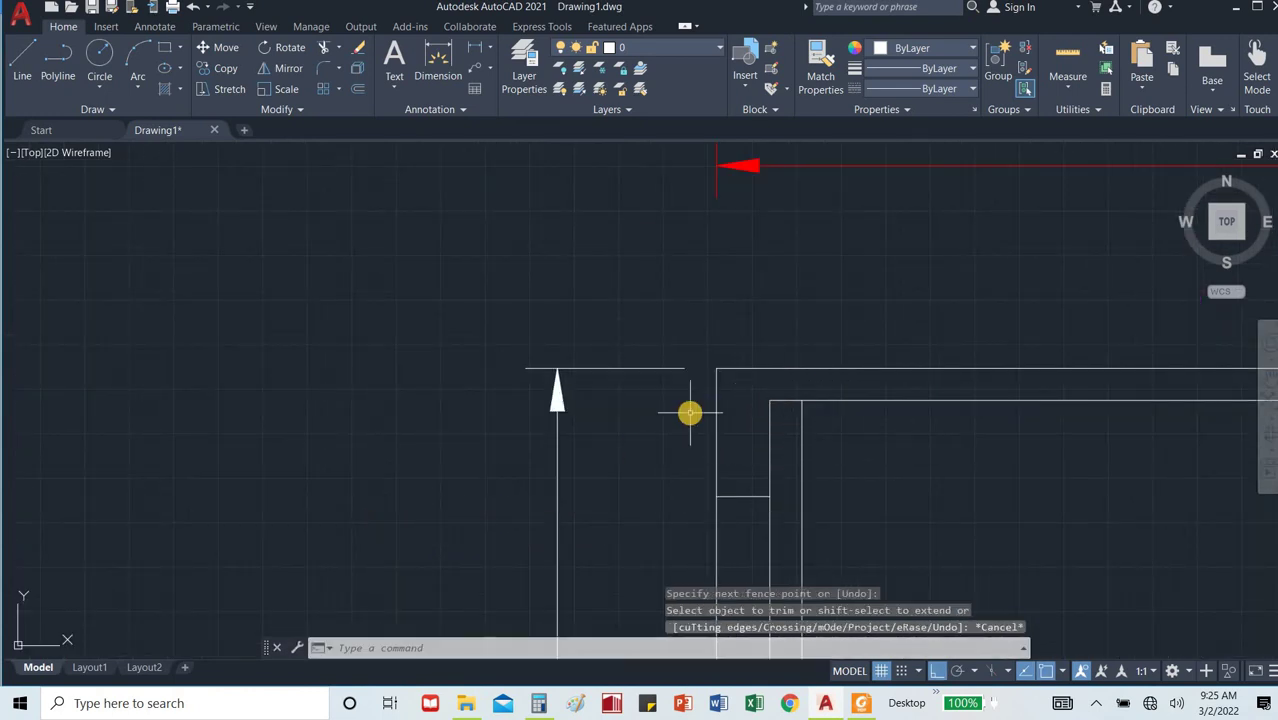
pyautogui.scroll(-5, 690, 411)
pyautogui.scroll(4, 784, 487)
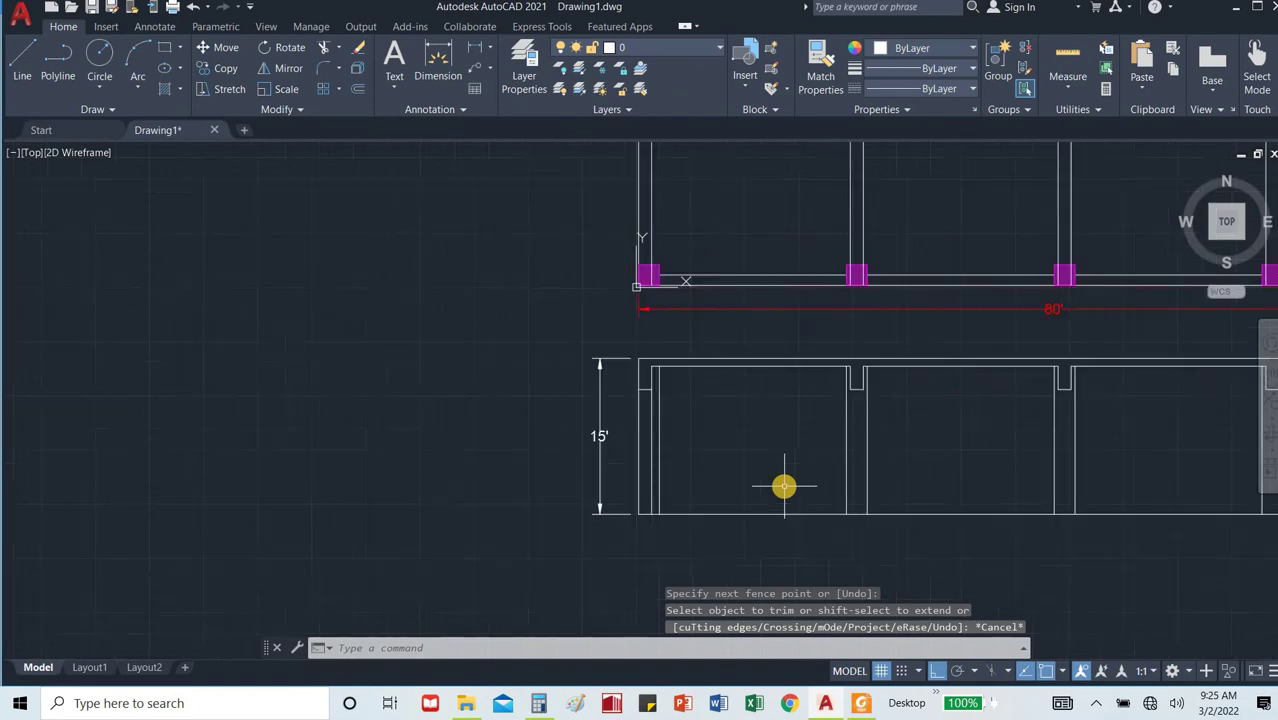
pyautogui.scroll(-3, 709, 487)
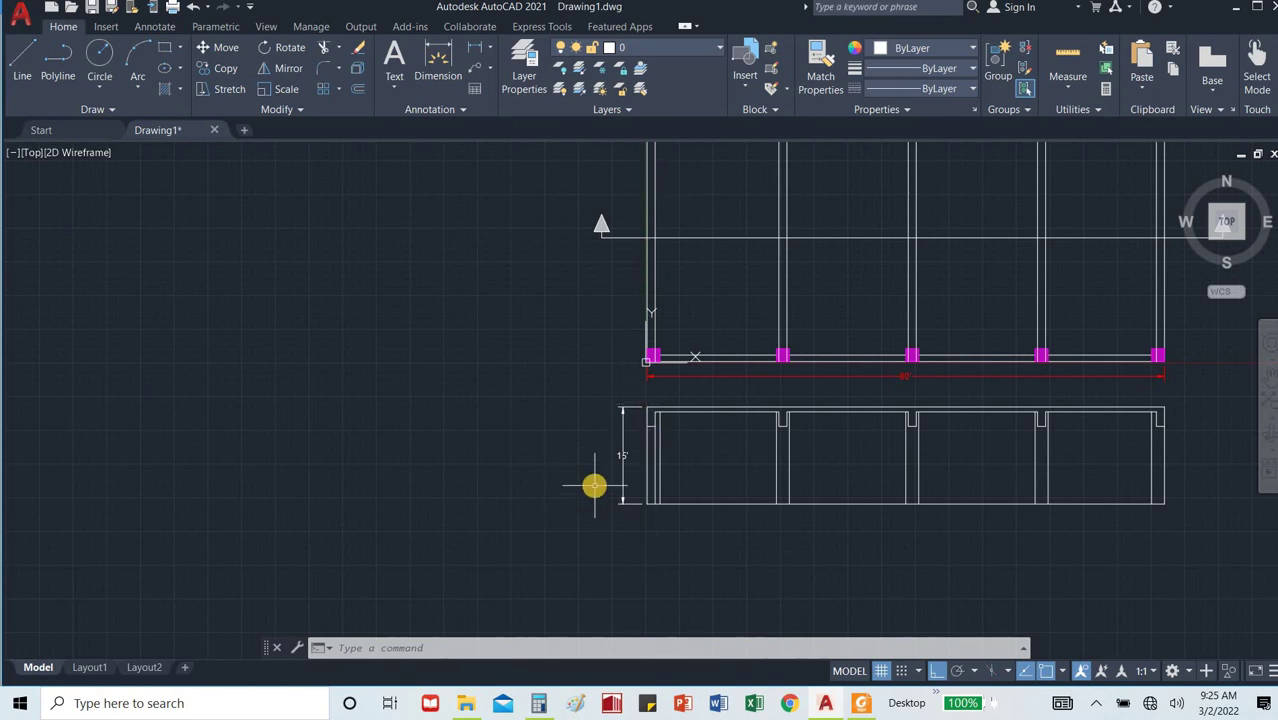
pyautogui.scroll(3, 594, 486)
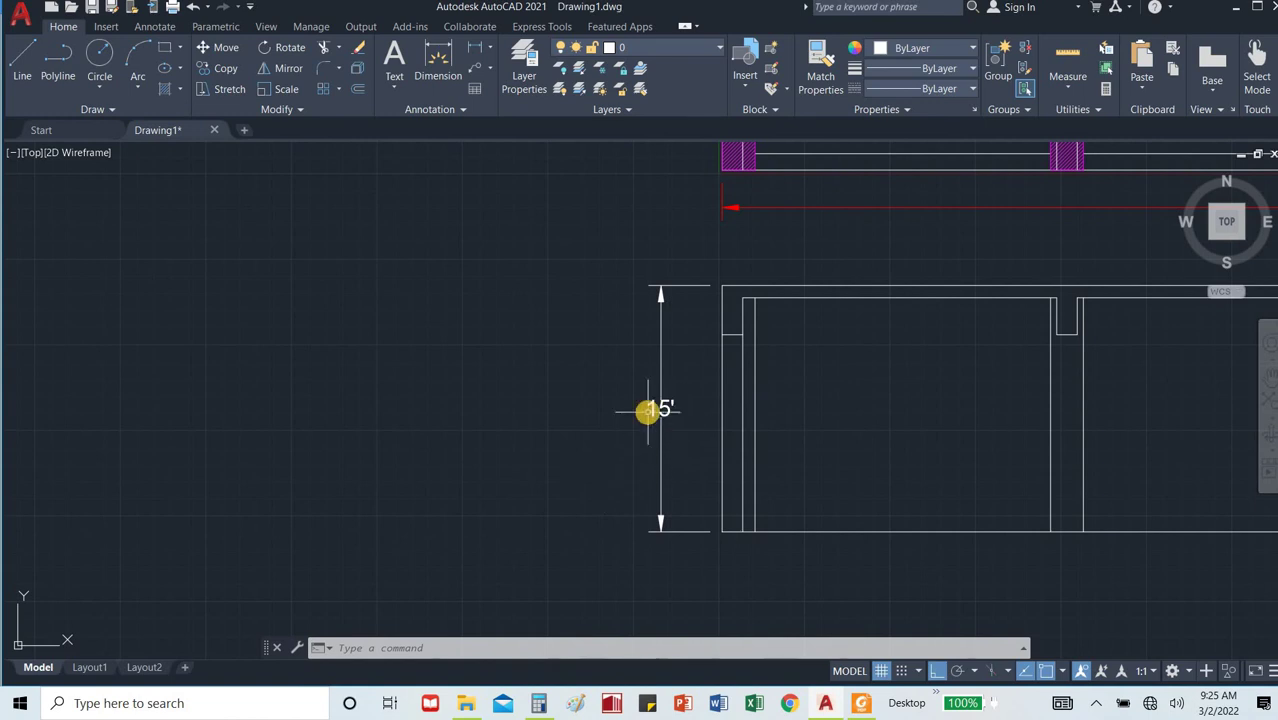
pyautogui.scroll(2, 648, 410)
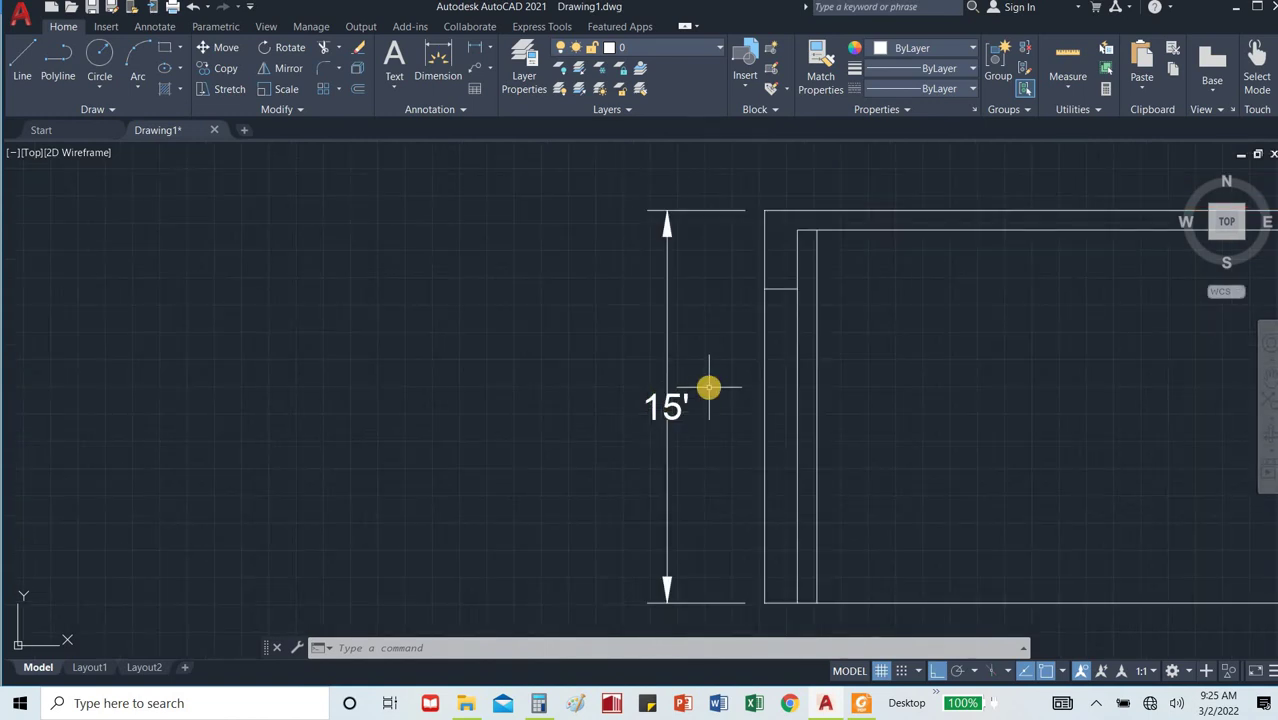
pyautogui.write('l')
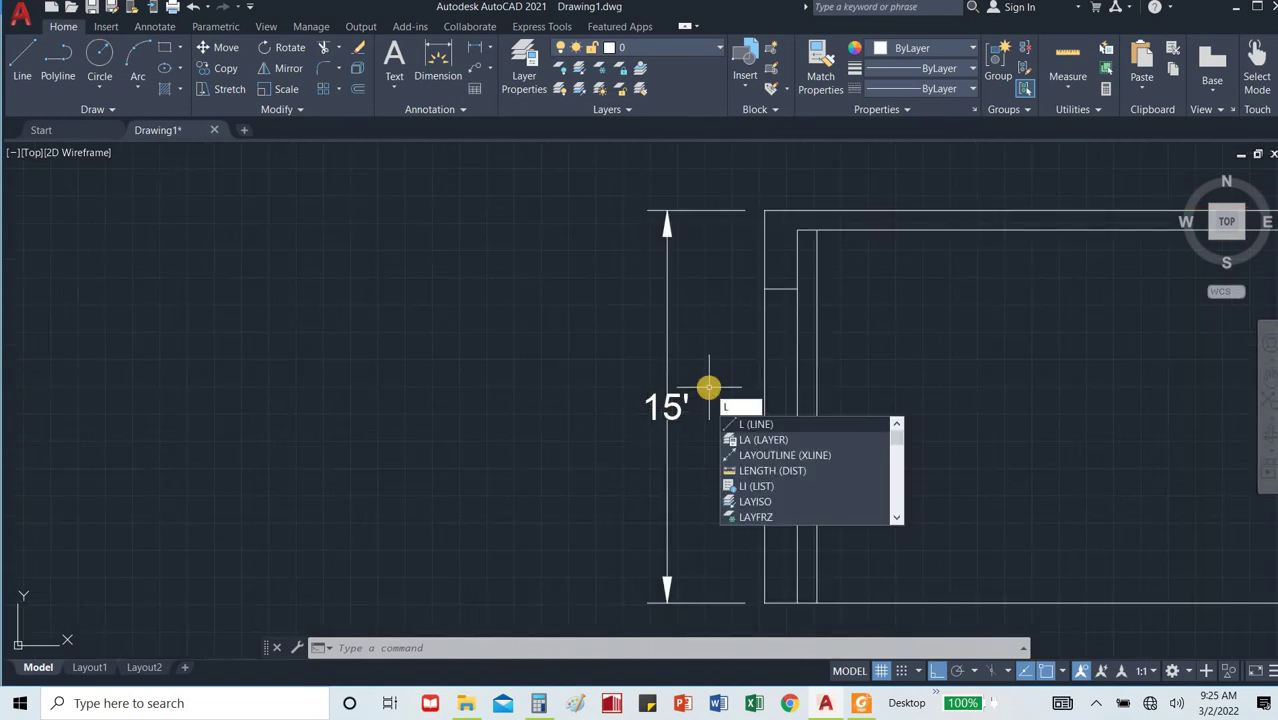
pyautogui.press('Return')
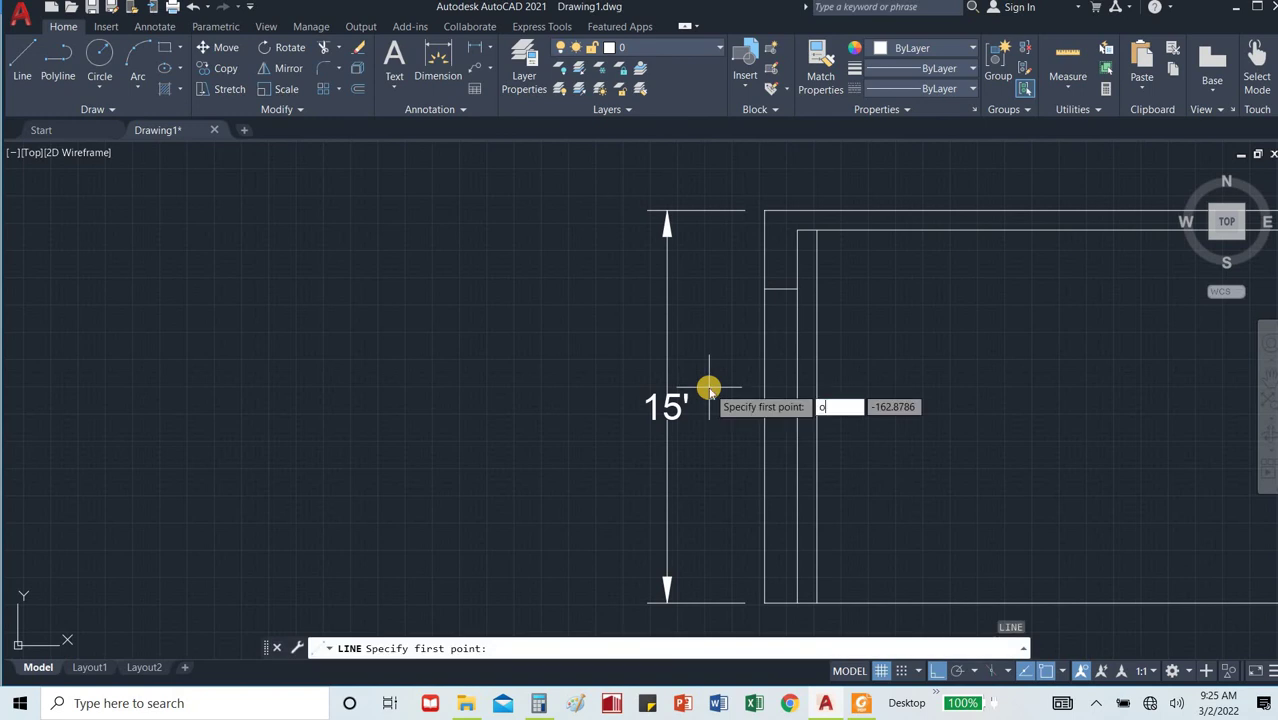
pyautogui.press('Return')
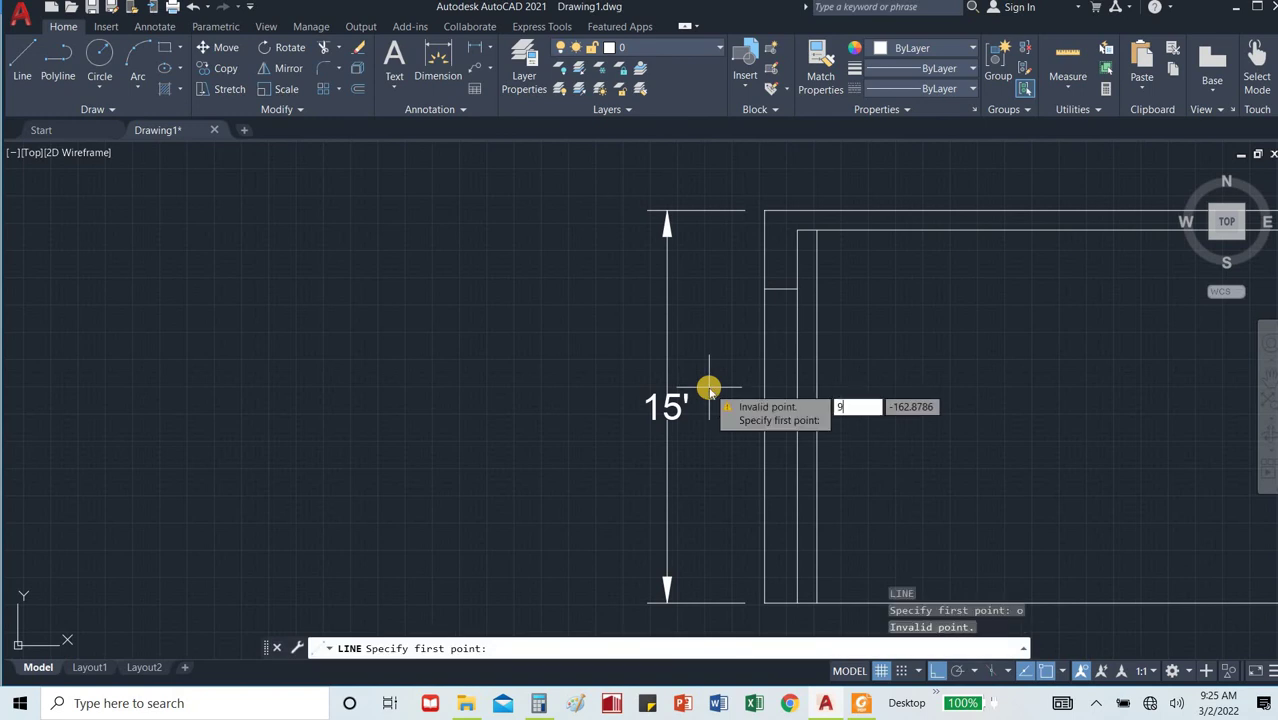
pyautogui.press('Escape')
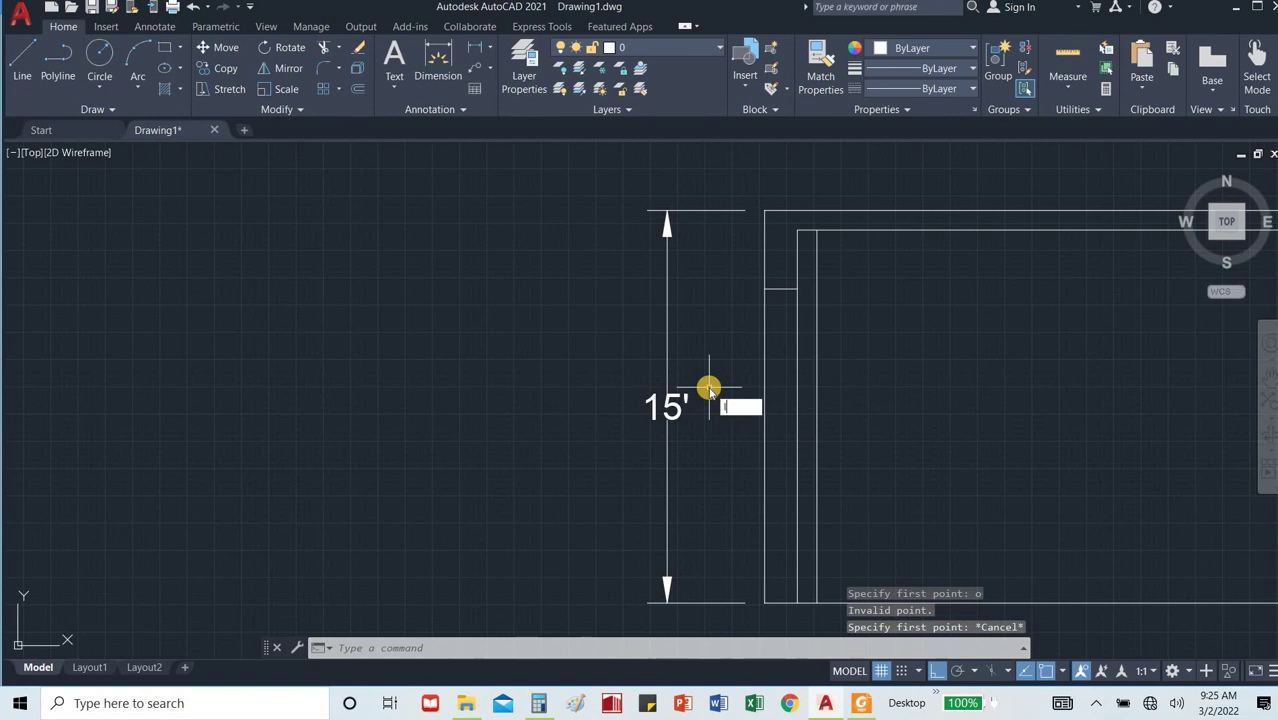
pyautogui.press('Escape')
# Offset the section's left outer edge inward by 9 at the left end column.
pyautogui.write('o')
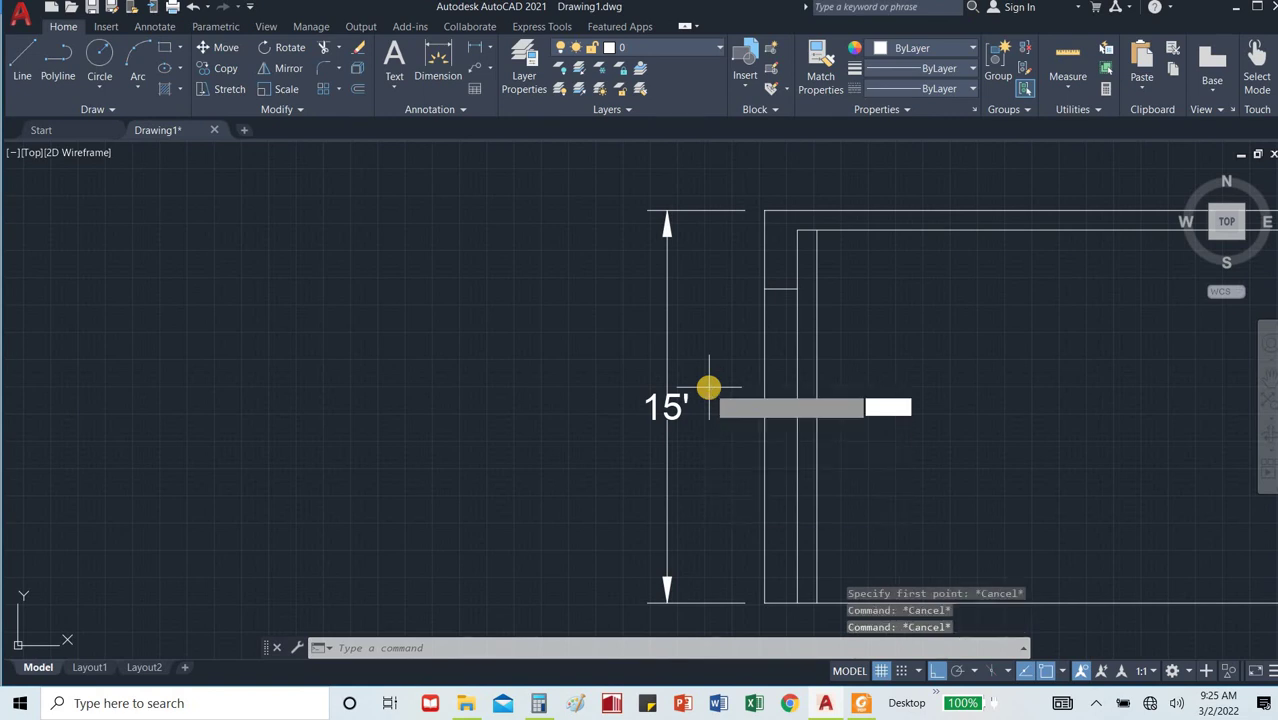
pyautogui.press('Return')
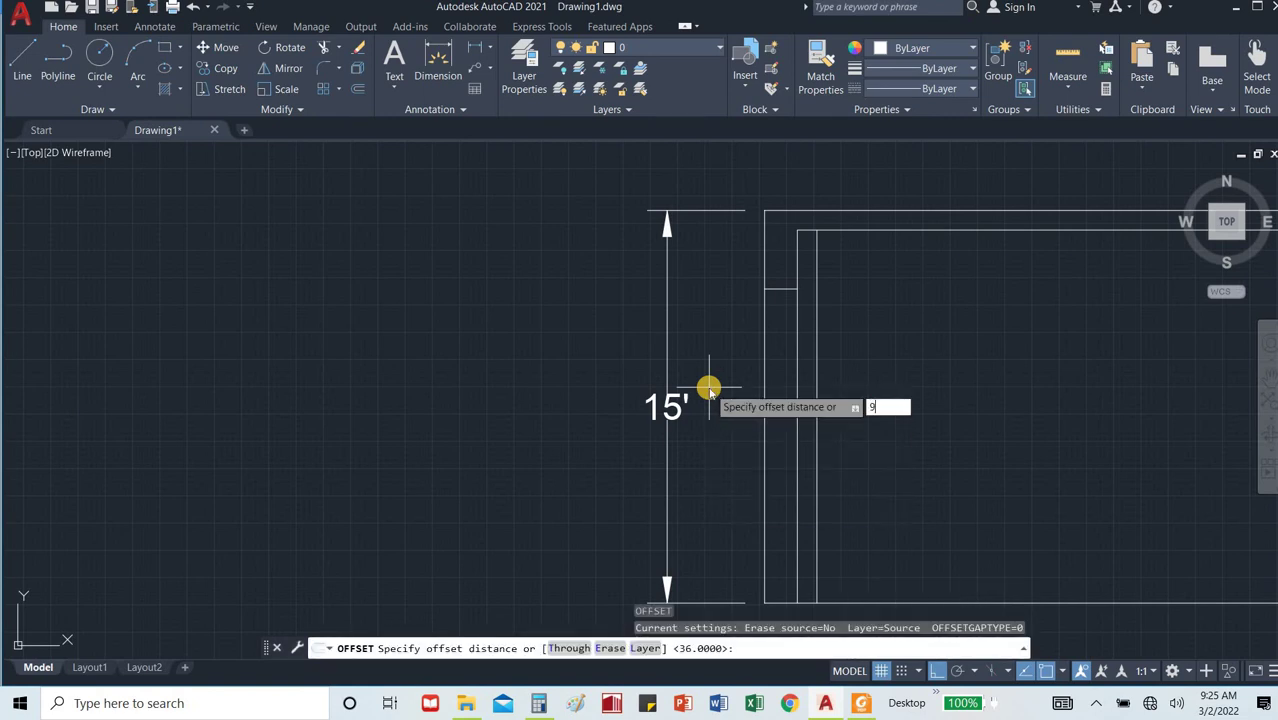
pyautogui.press('Return')
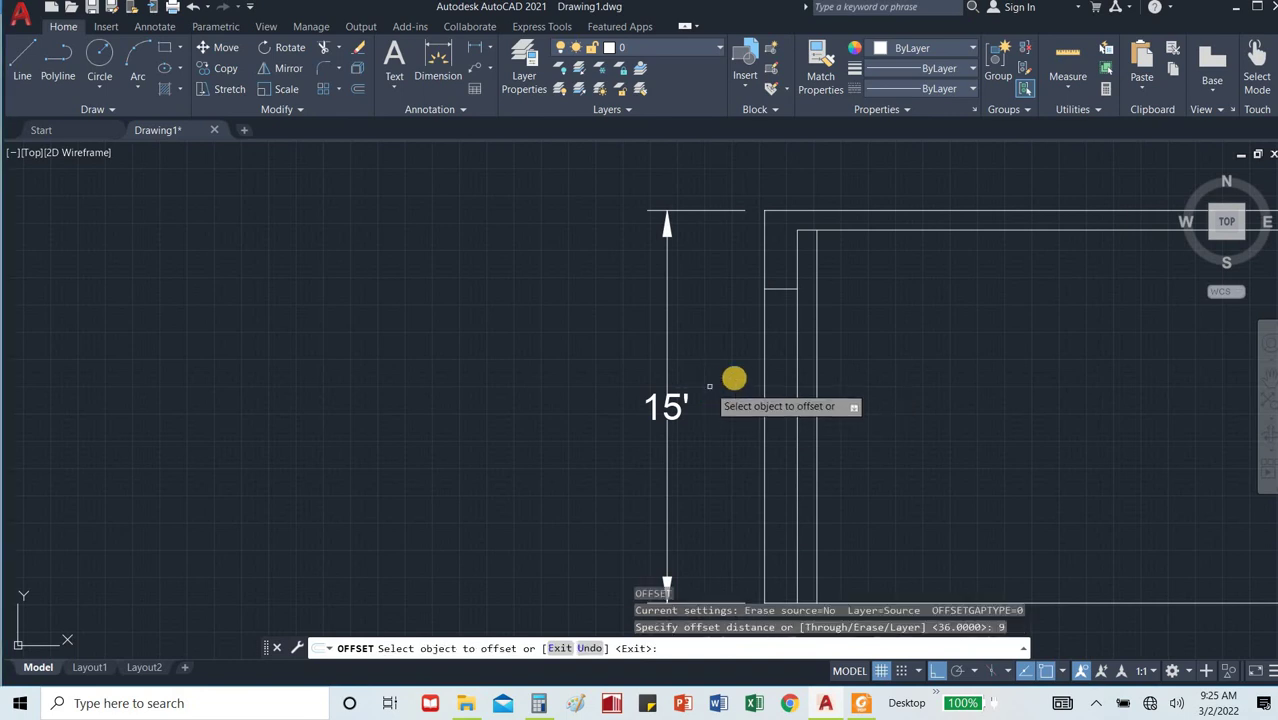
pyautogui.click(765, 349)
pyautogui.click(772, 349)
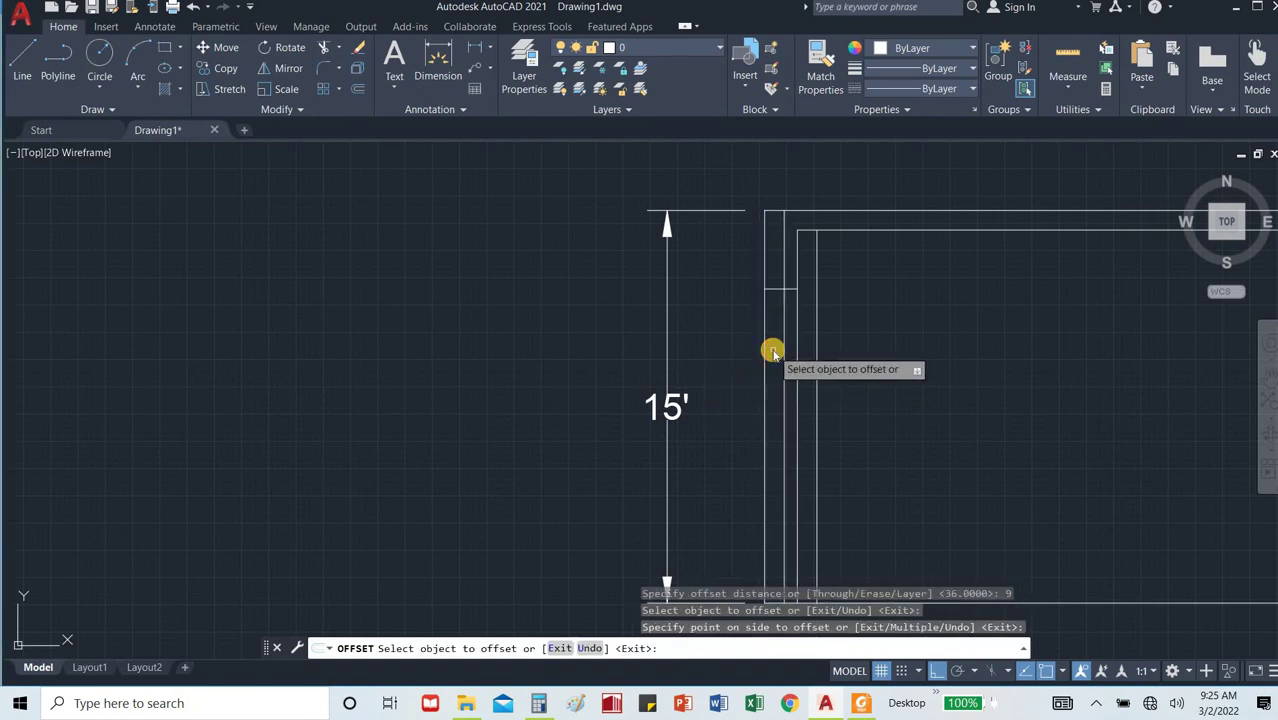
pyautogui.write('tr')
pyautogui.press('Return')
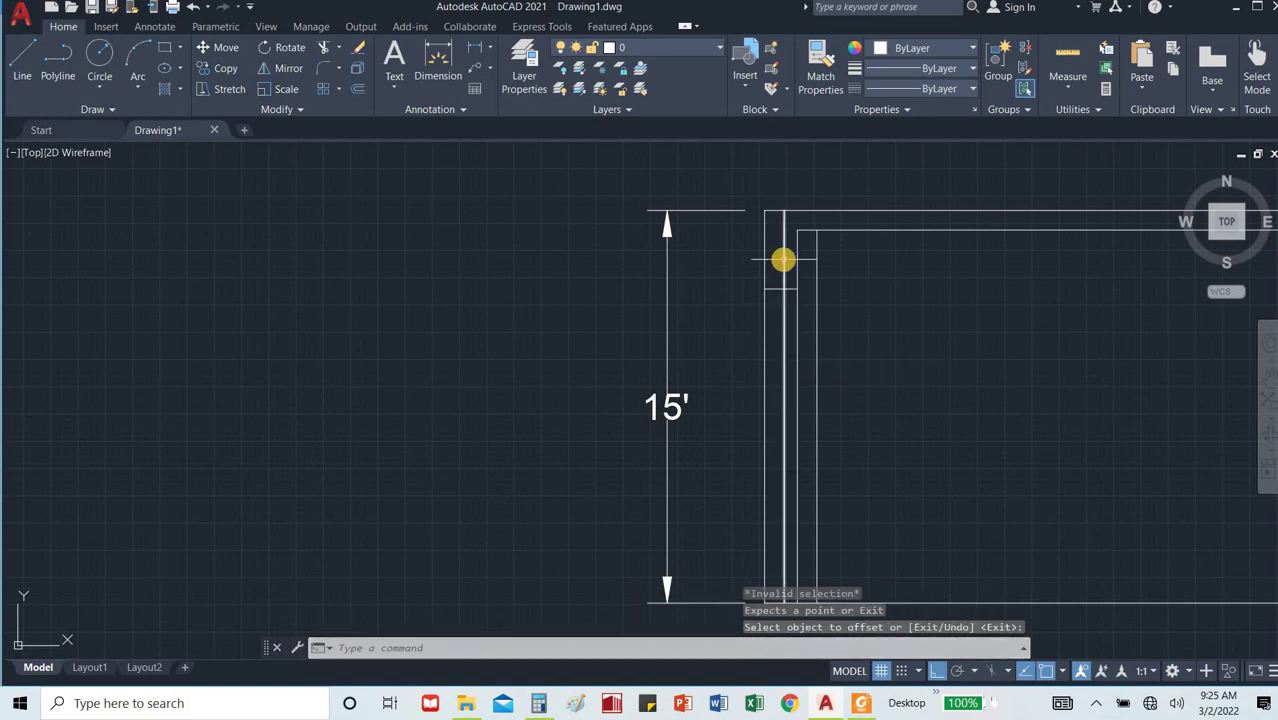
pyautogui.press('Escape')
pyautogui.press('Escape')
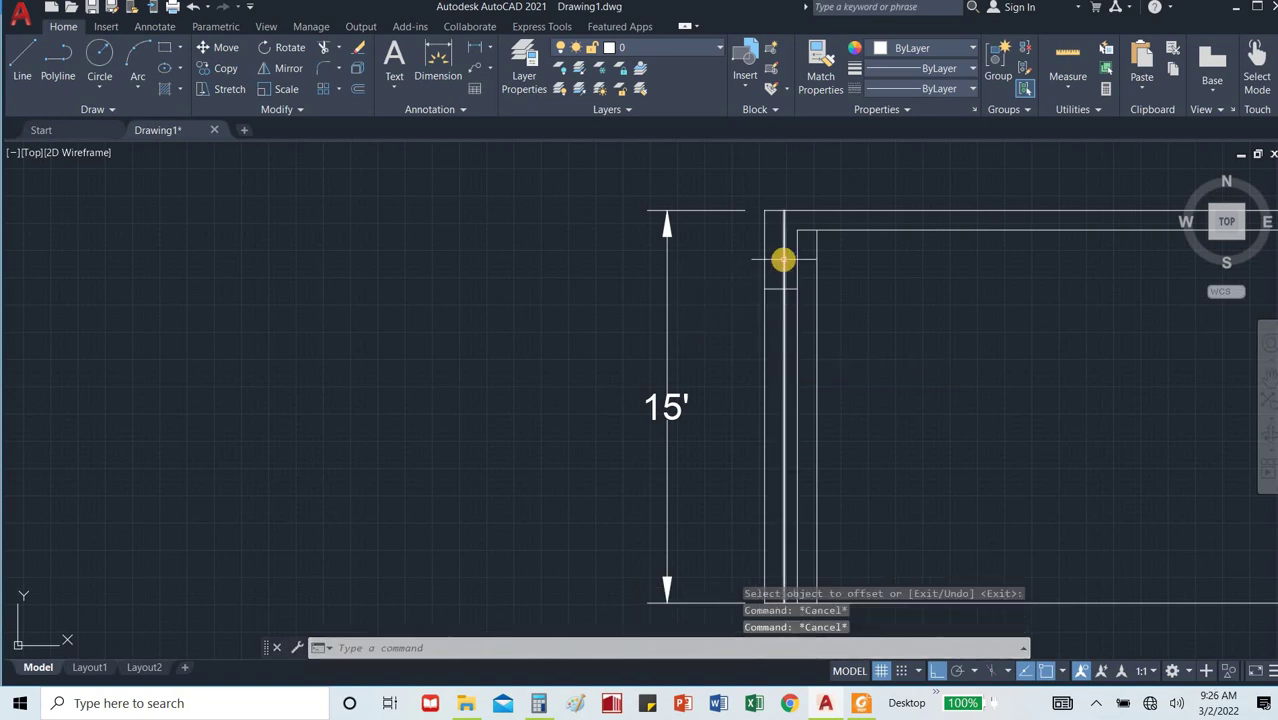
# Trim the offset line inside the left end beam and the beam's inner side line below the beam bottom.
pyautogui.write('tr')
pyautogui.press('Return')
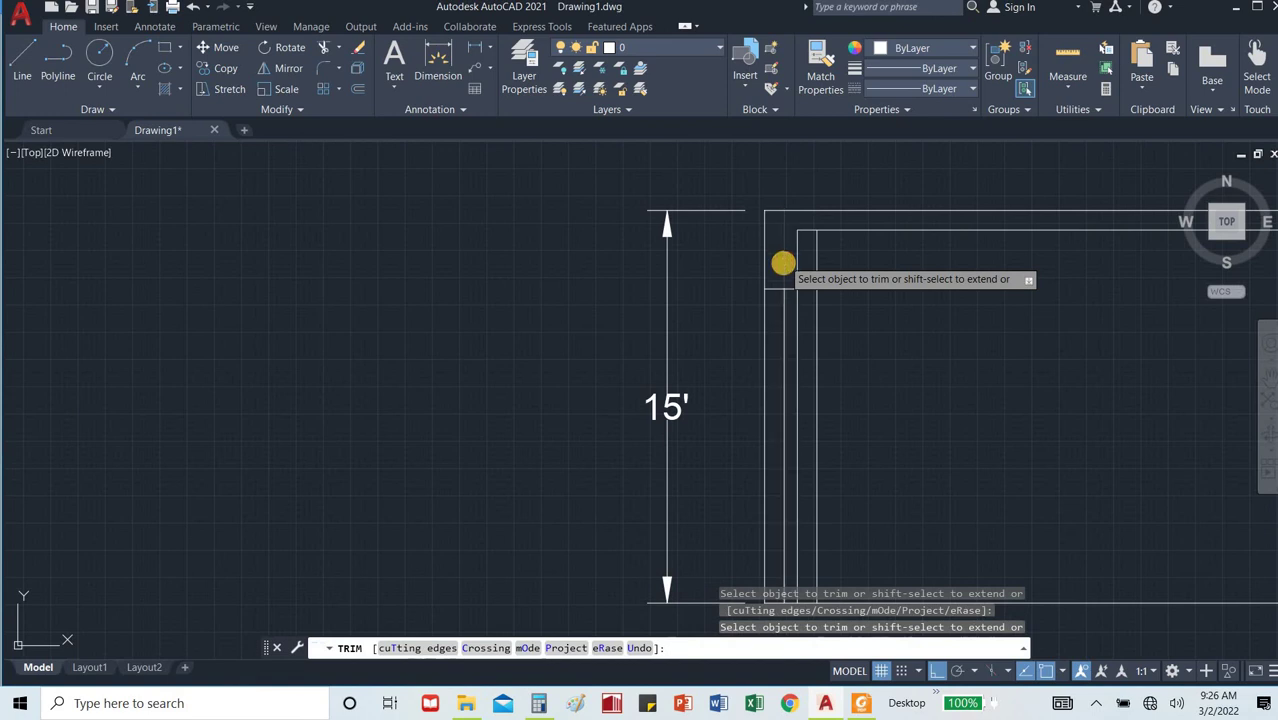
pyautogui.click(779, 264)
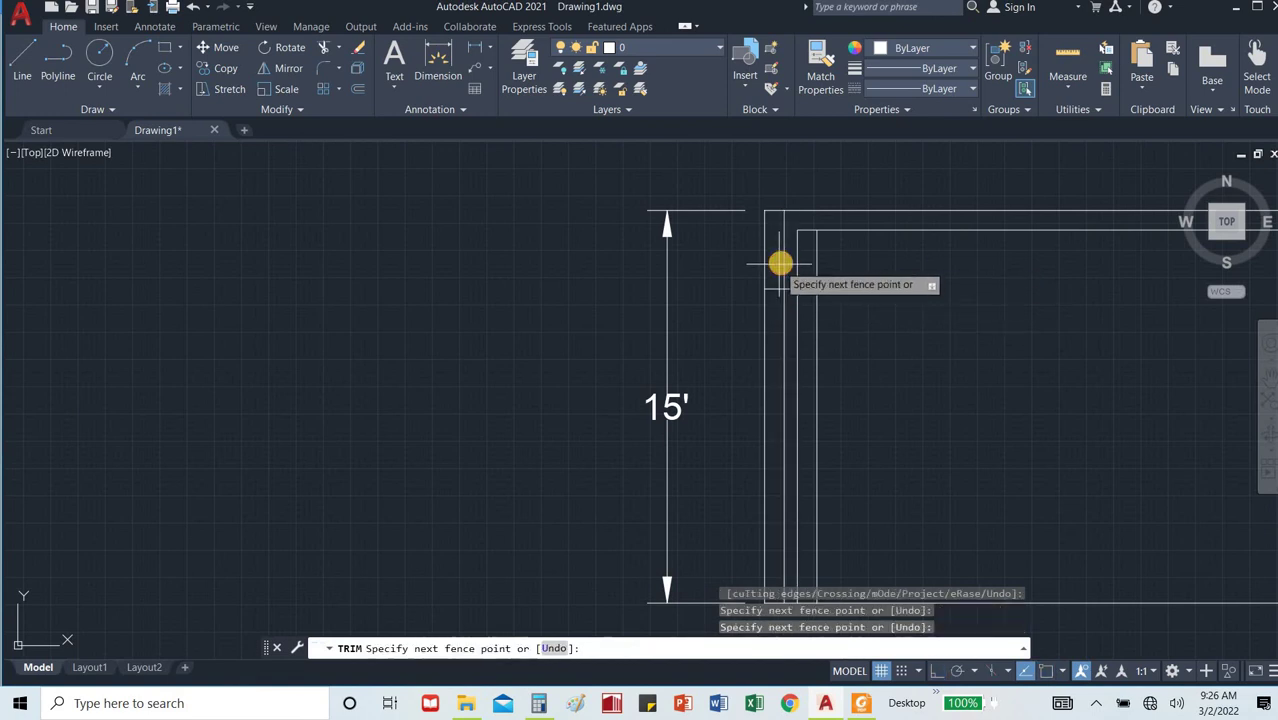
pyautogui.press('Return')
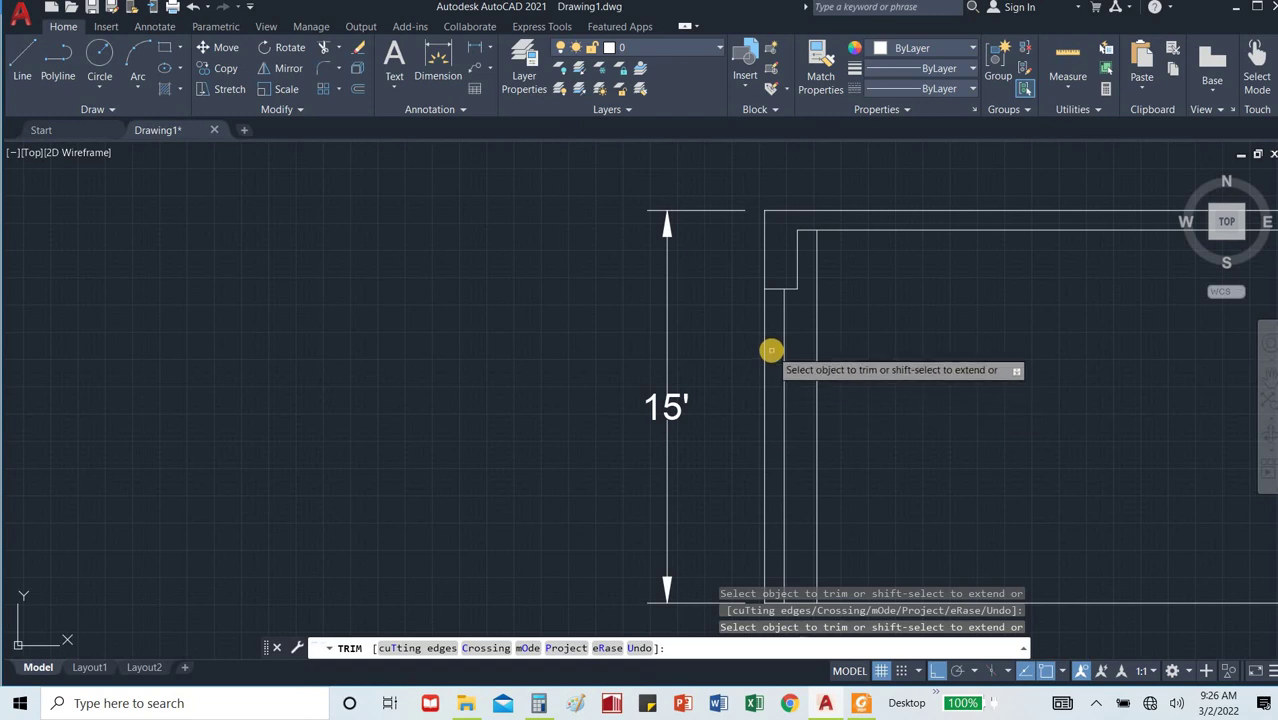
pyautogui.click(765, 322)
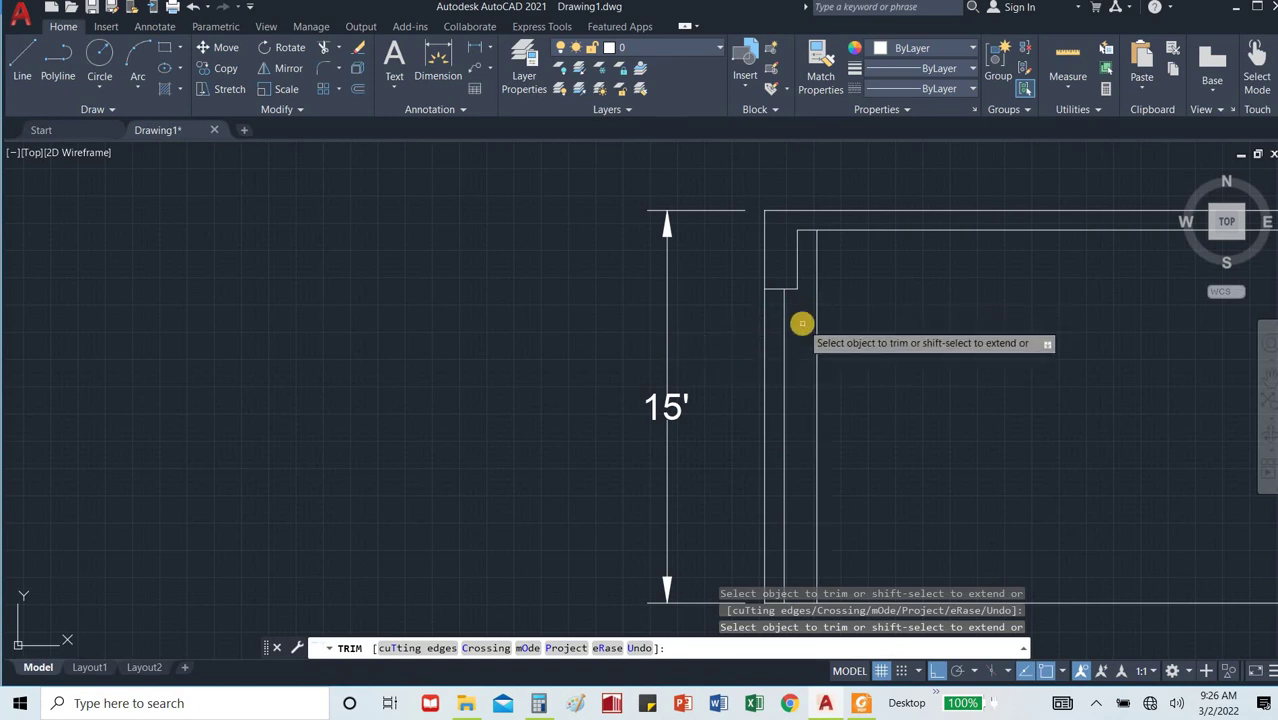
pyautogui.scroll(-6, 588, 325)
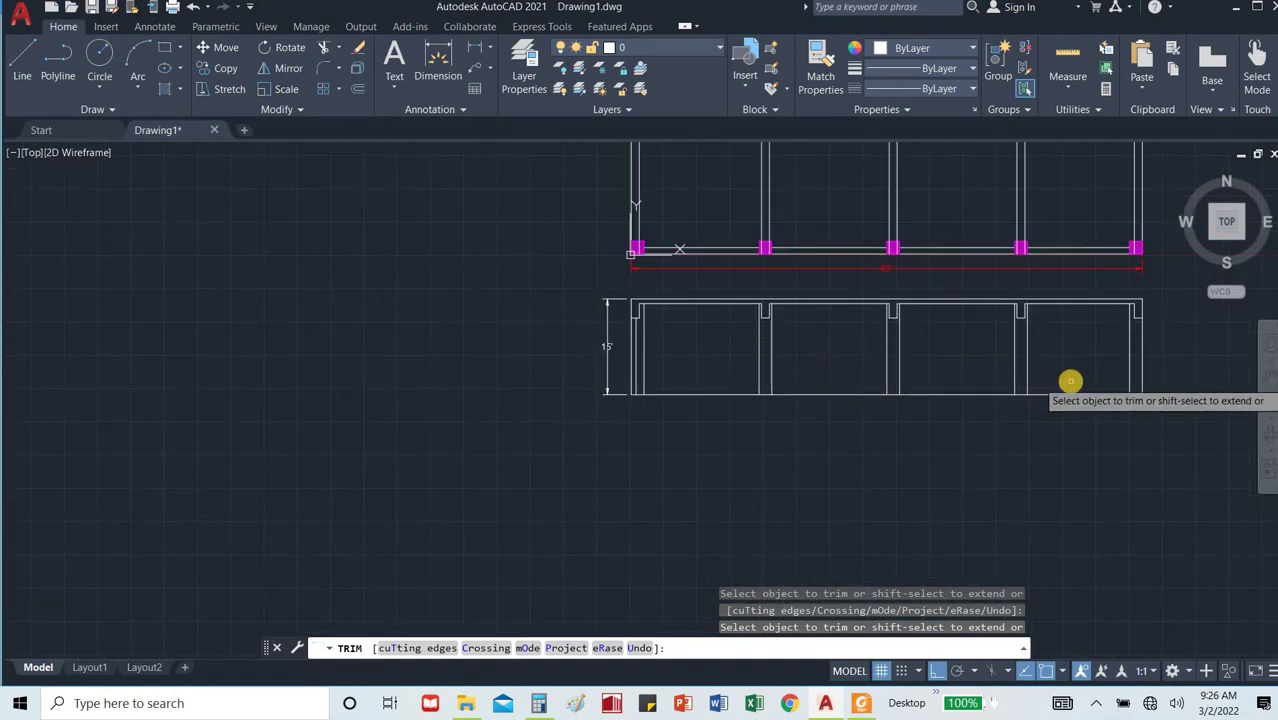
pyautogui.press('Escape')
# Offset the section's right outer edge inward by 9 at the right end column.
pyautogui.write('o')
pyautogui.press('Return')
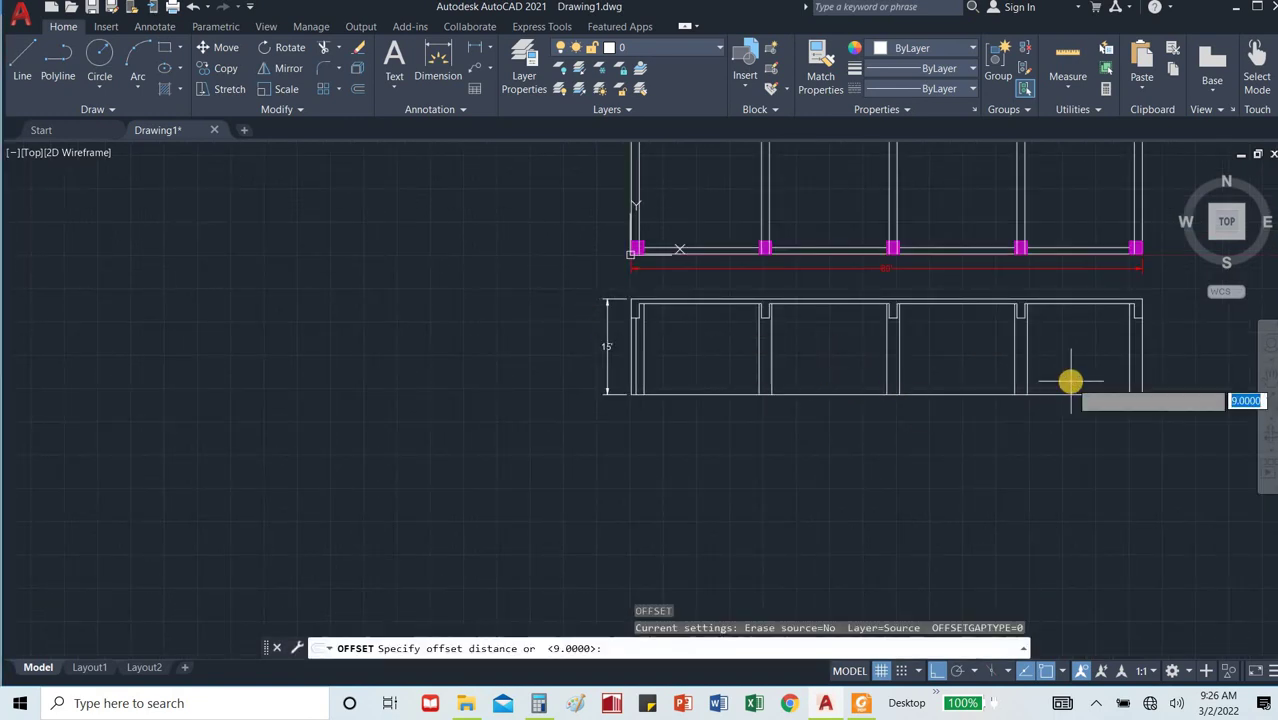
pyautogui.write('9')
pyautogui.press('Return')
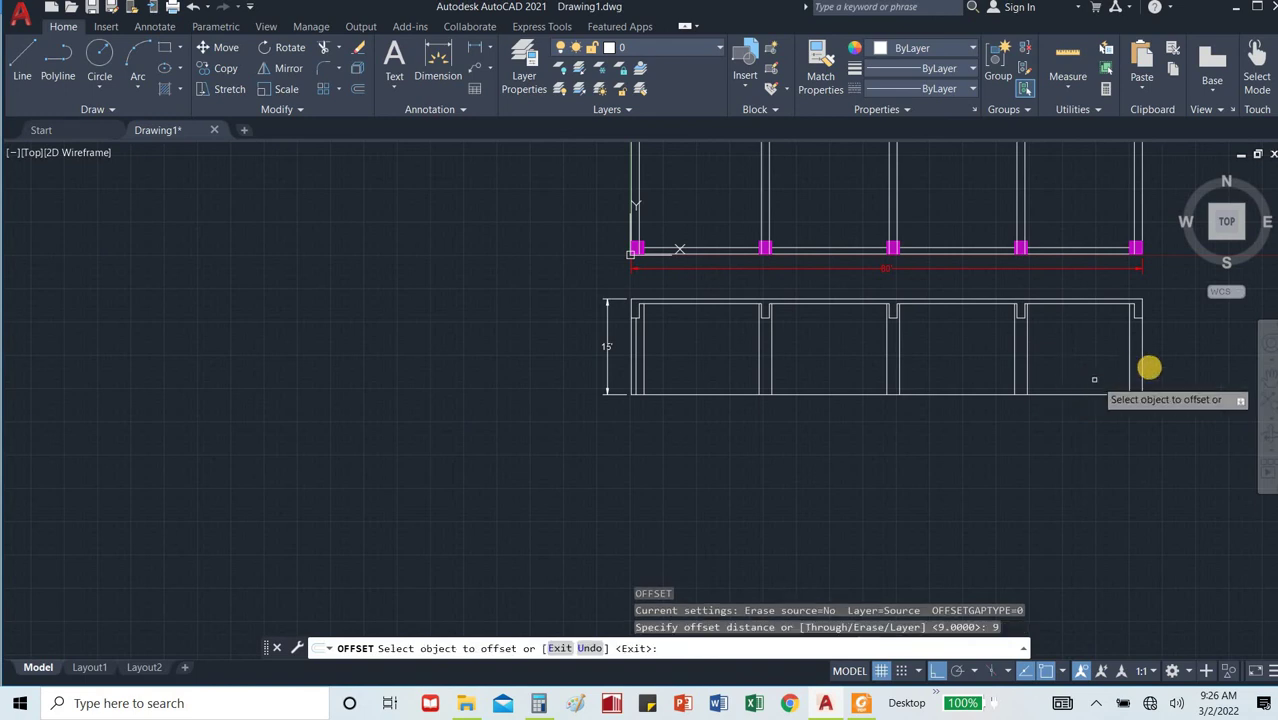
pyautogui.scroll(6, 1140, 355)
pyautogui.click(1099, 325)
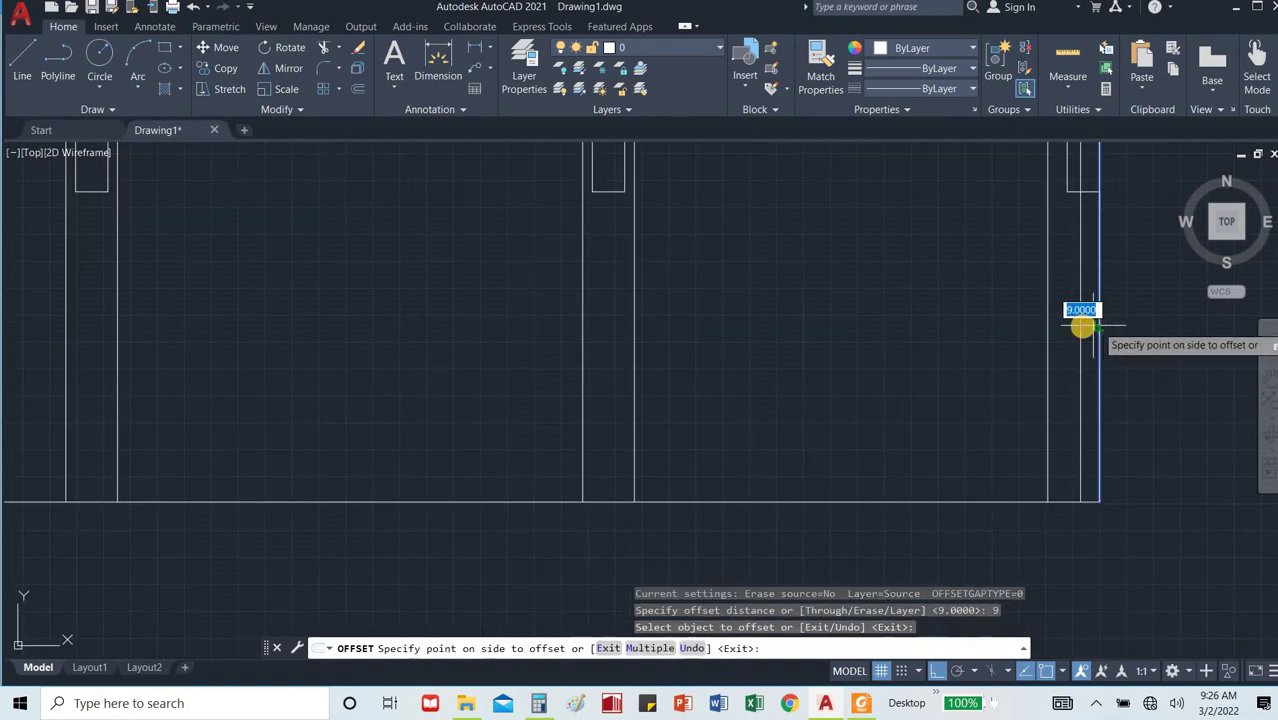
pyautogui.click(1082, 326)
pyautogui.press('Escape')
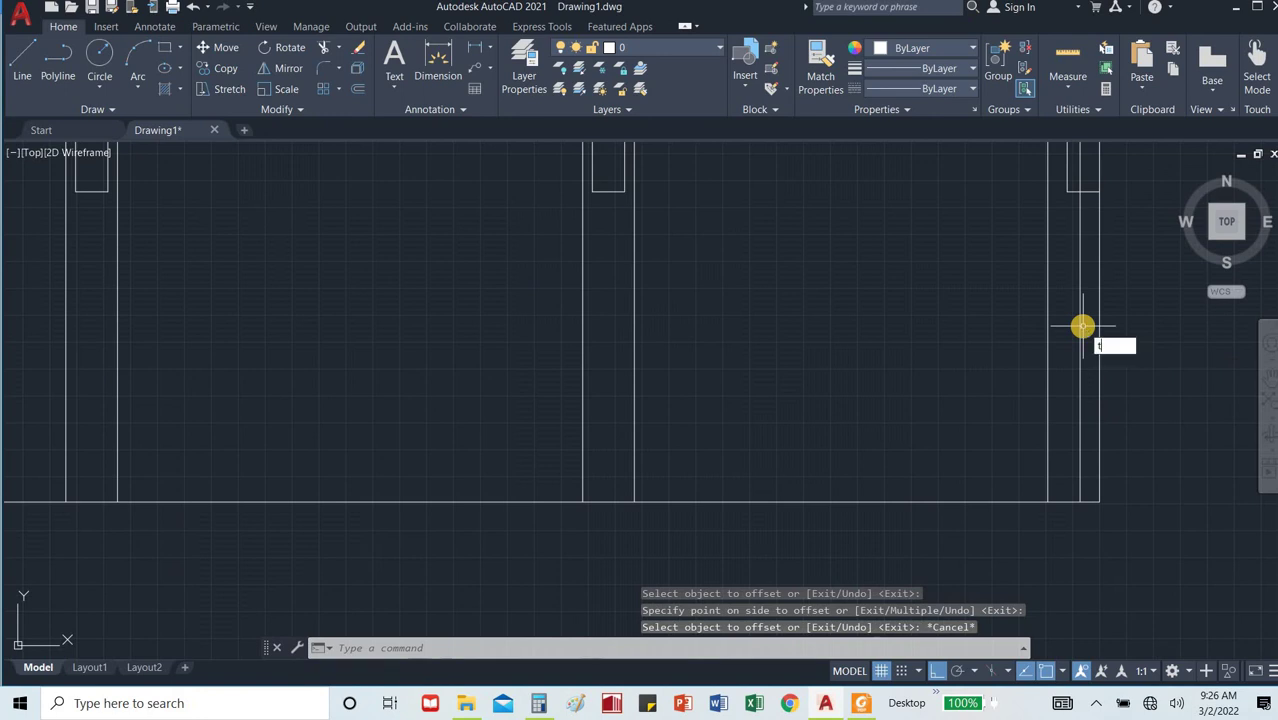
# Trim the part of the offset line that lies inside the right end beam.
pyautogui.write('TR')
pyautogui.press('Return')
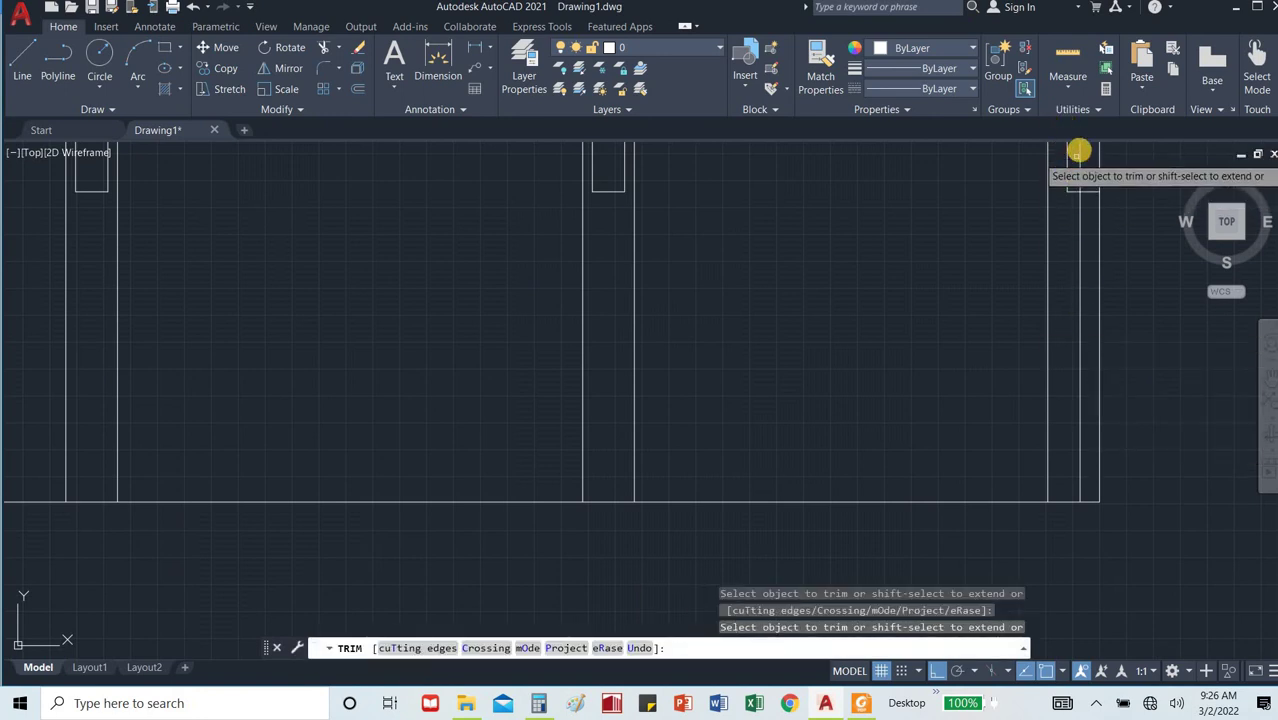
pyautogui.scroll(-4, 1009, 279)
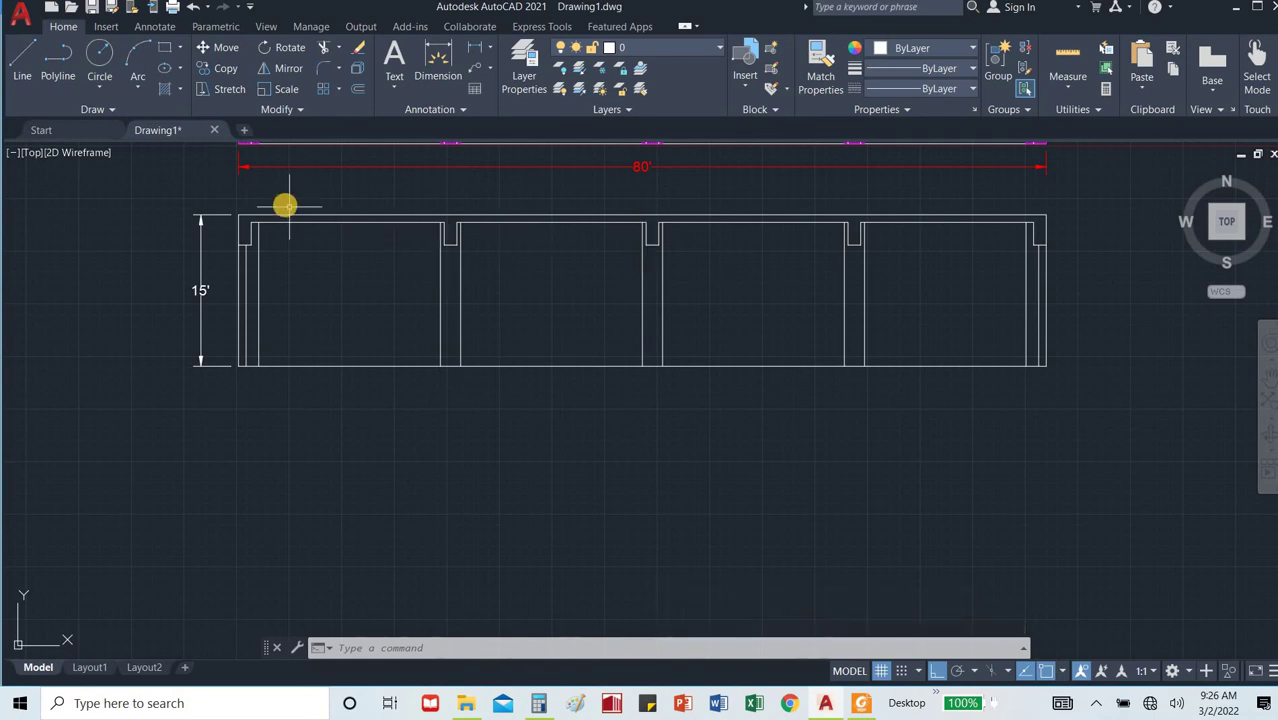
# Hatch the section's connected slab and beam area with the ANSI31 pattern at scale 15.
pyautogui.scroll(4, 285, 205)
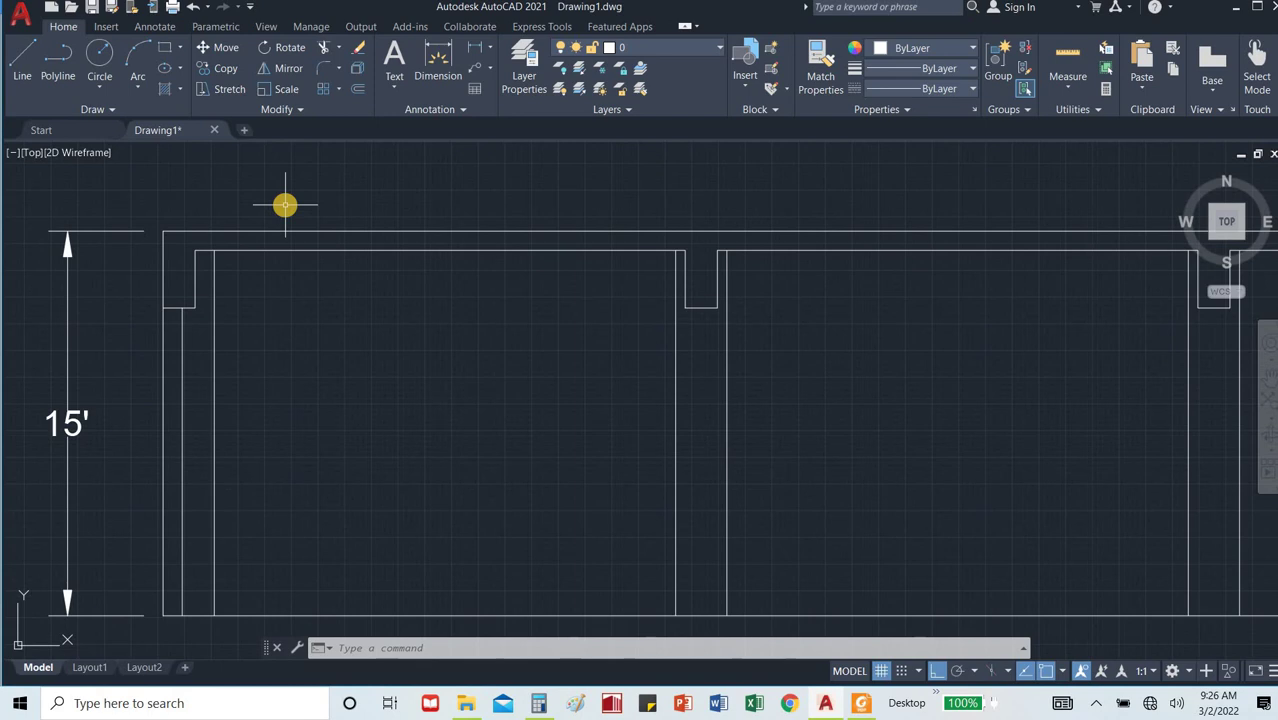
pyautogui.write('h')
pyautogui.press('Return')
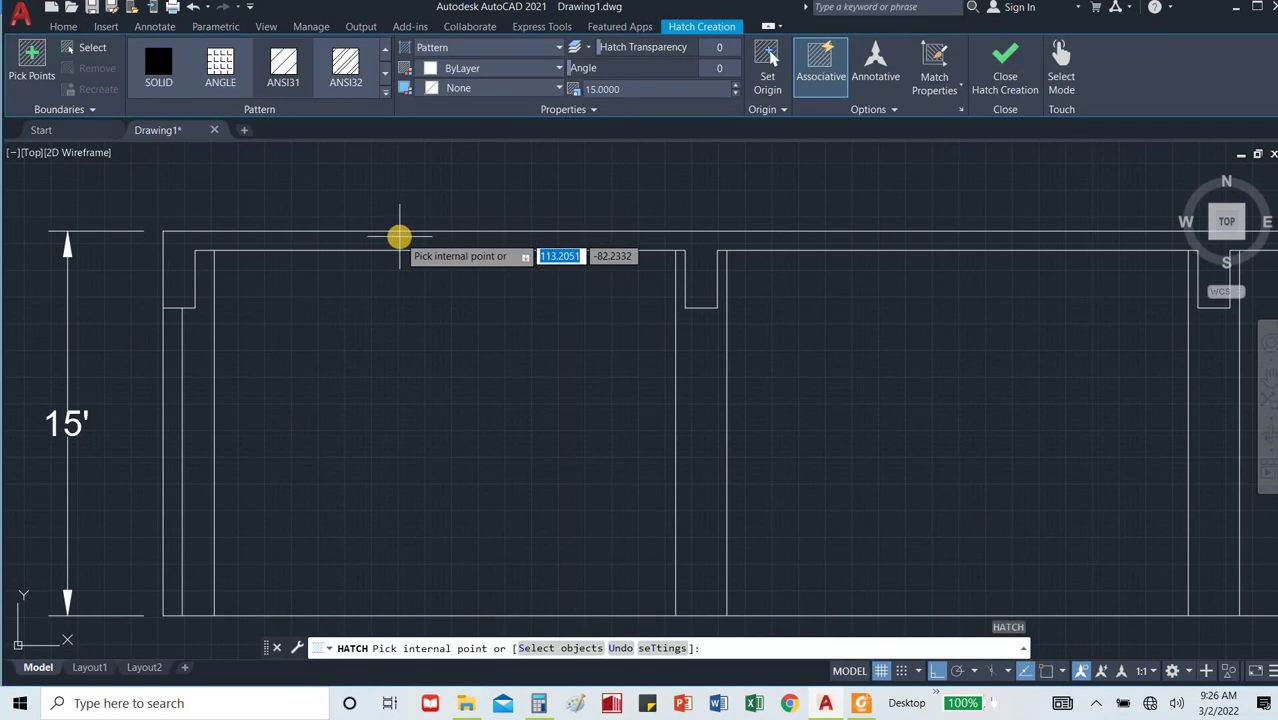
pyautogui.click(399, 237)
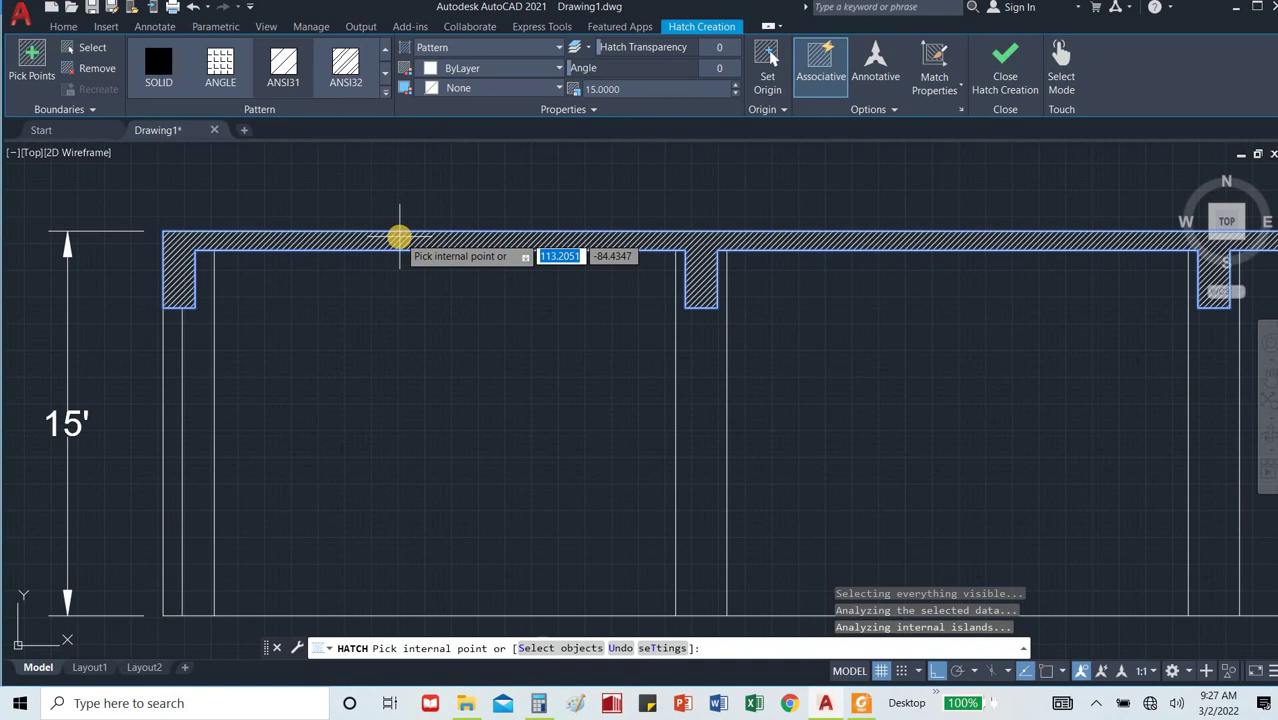
pyautogui.click(399, 237)
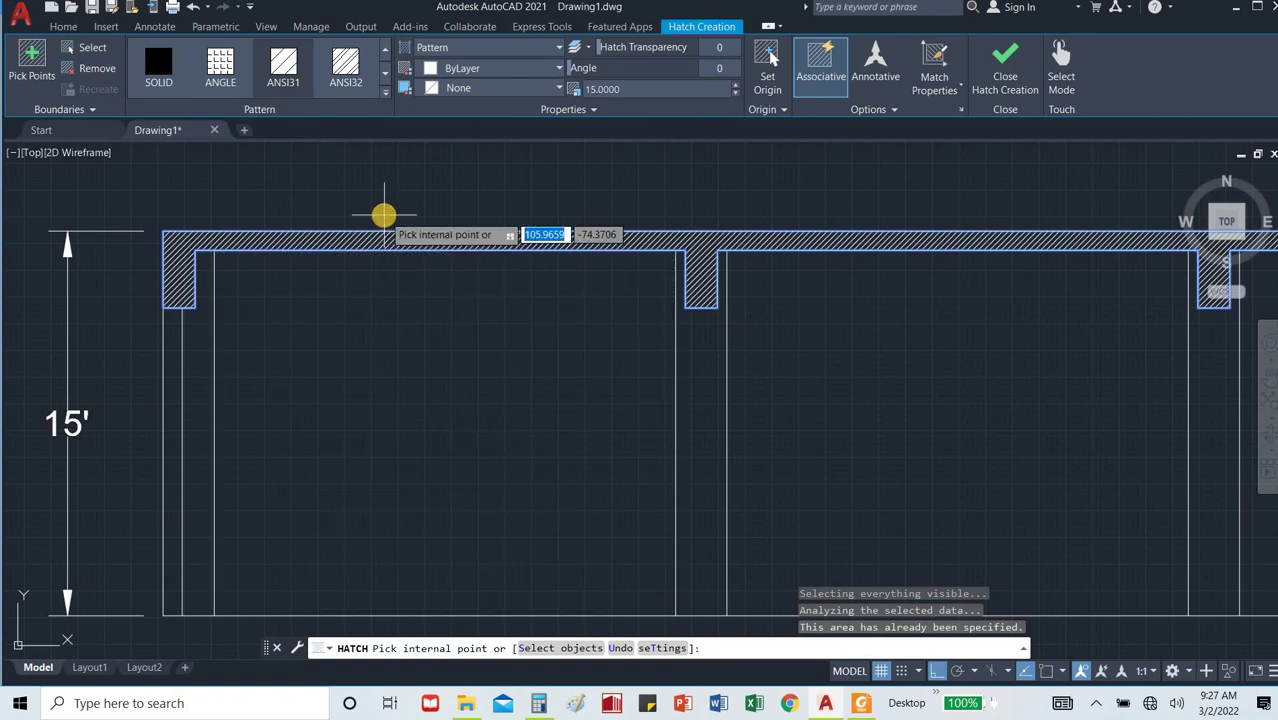
pyautogui.press('Return')
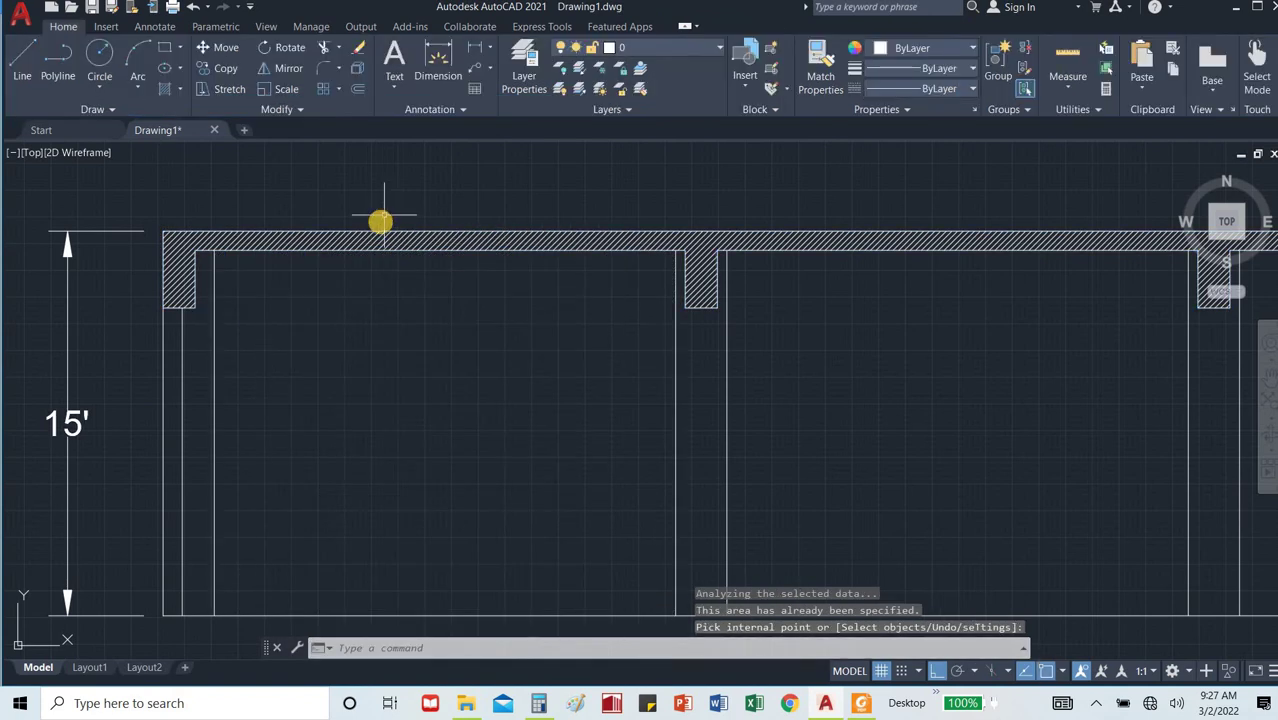
# Change the slab and beam hatch pattern to the predefined AR-CONC pattern.
pyautogui.click(379, 237)
pyautogui.rightClick(379, 237)
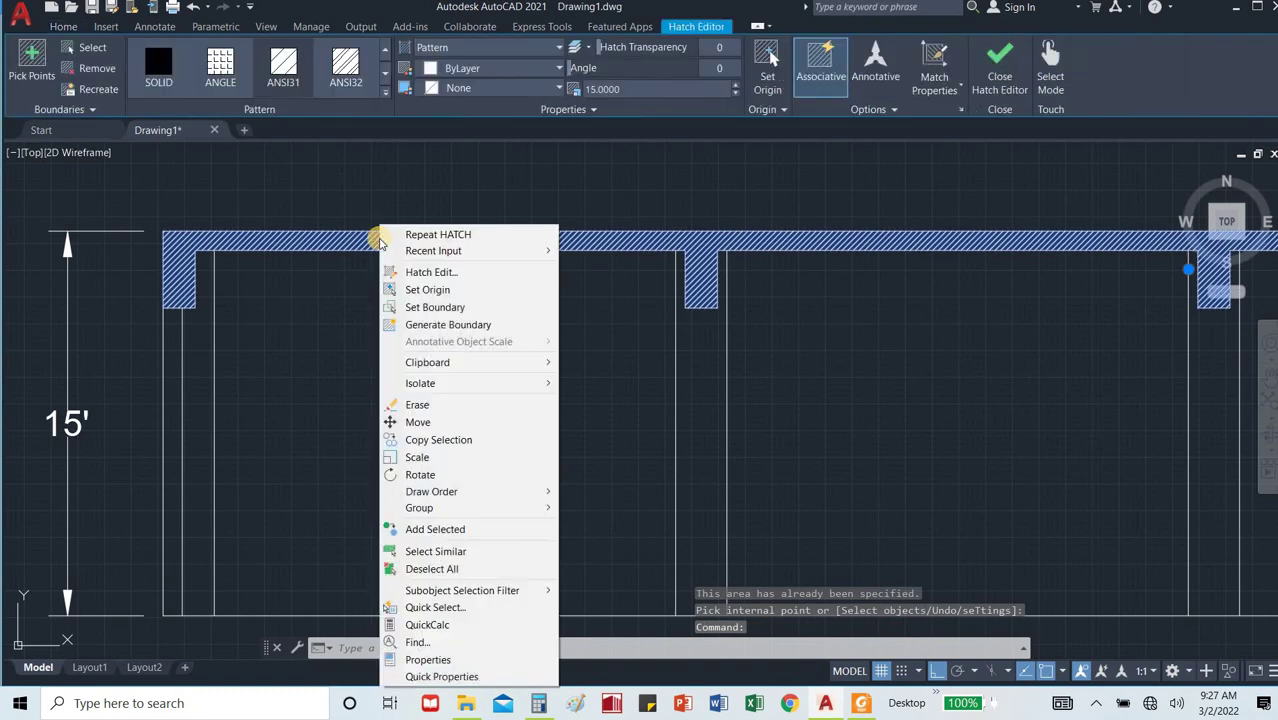
pyautogui.click(428, 272)
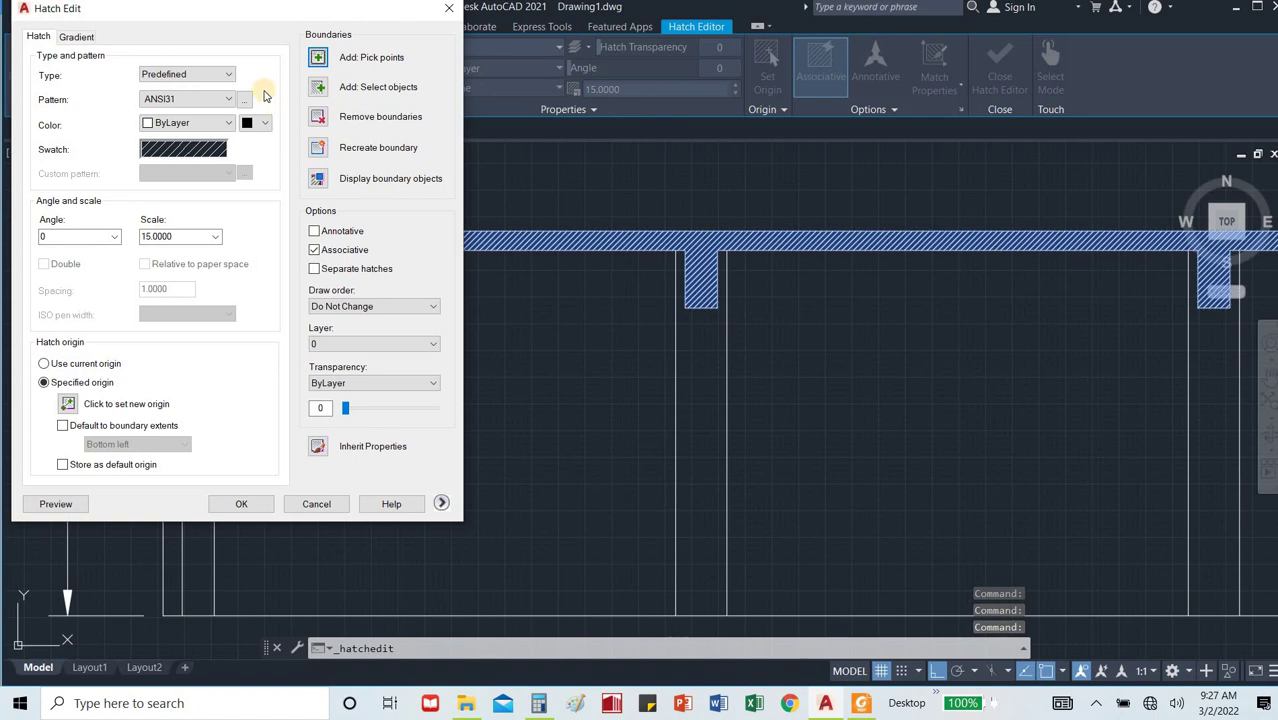
pyautogui.click(245, 99)
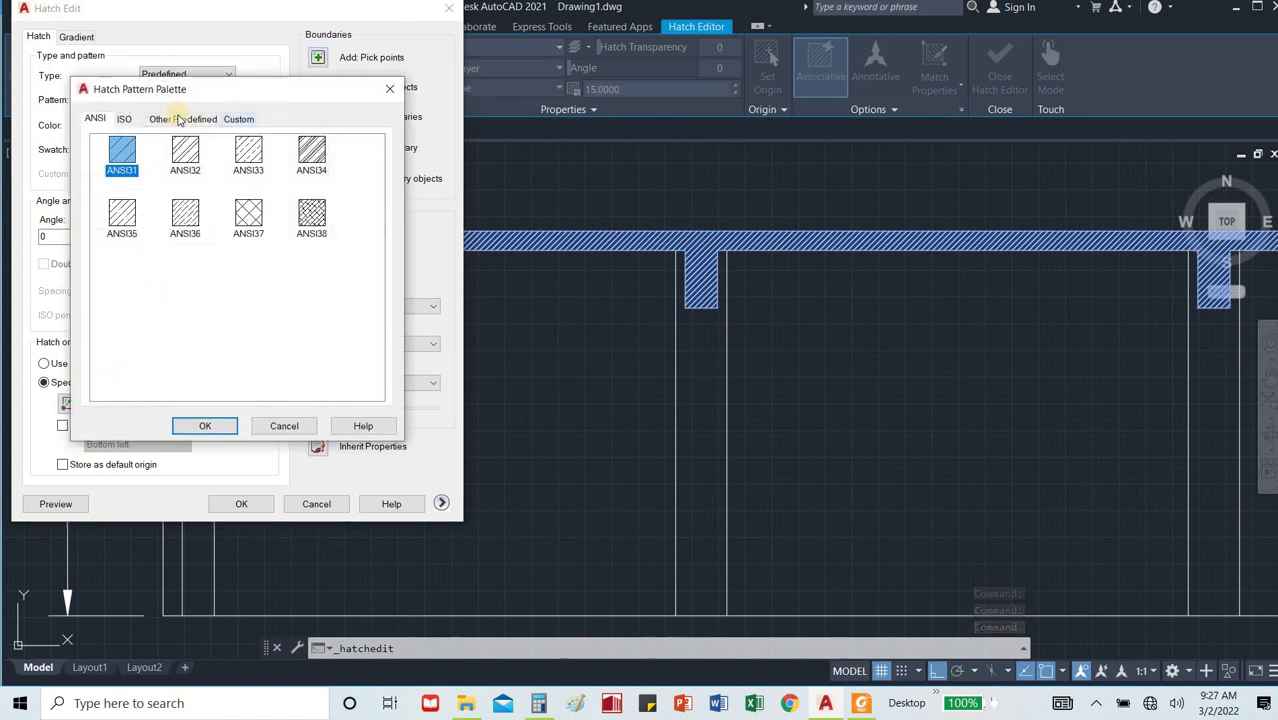
pyautogui.click(168, 118)
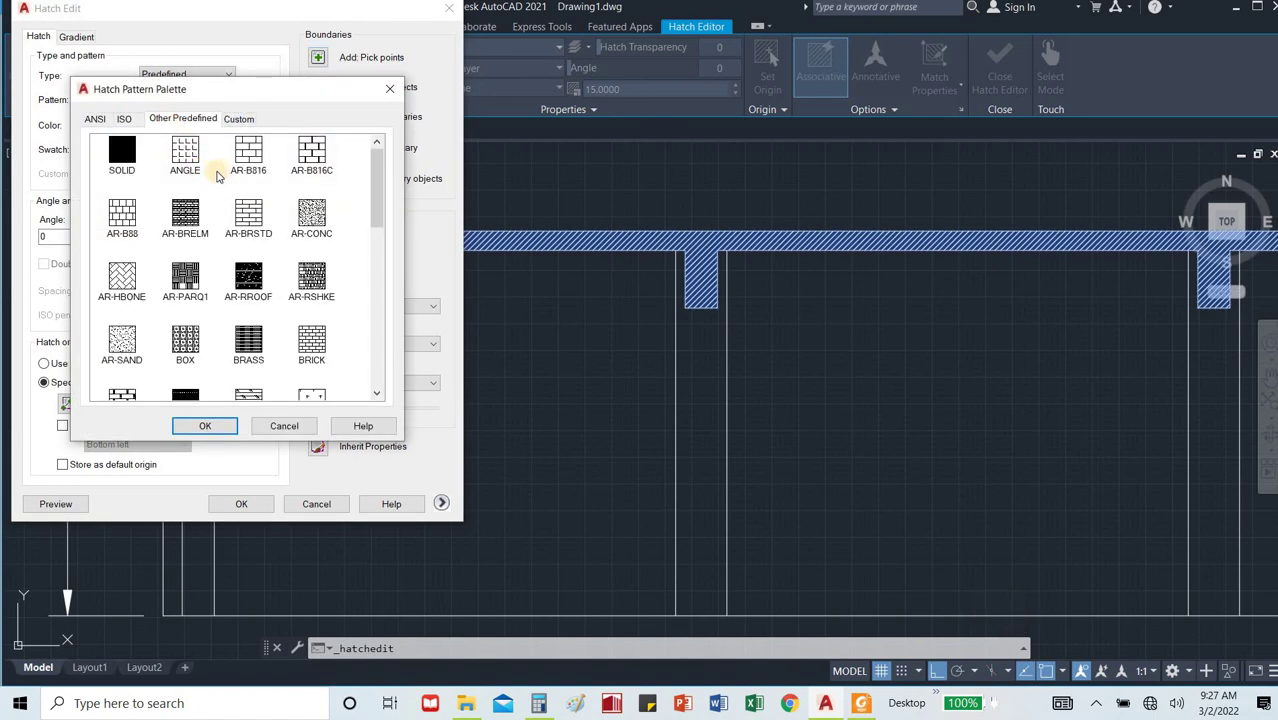
pyautogui.click(312, 214)
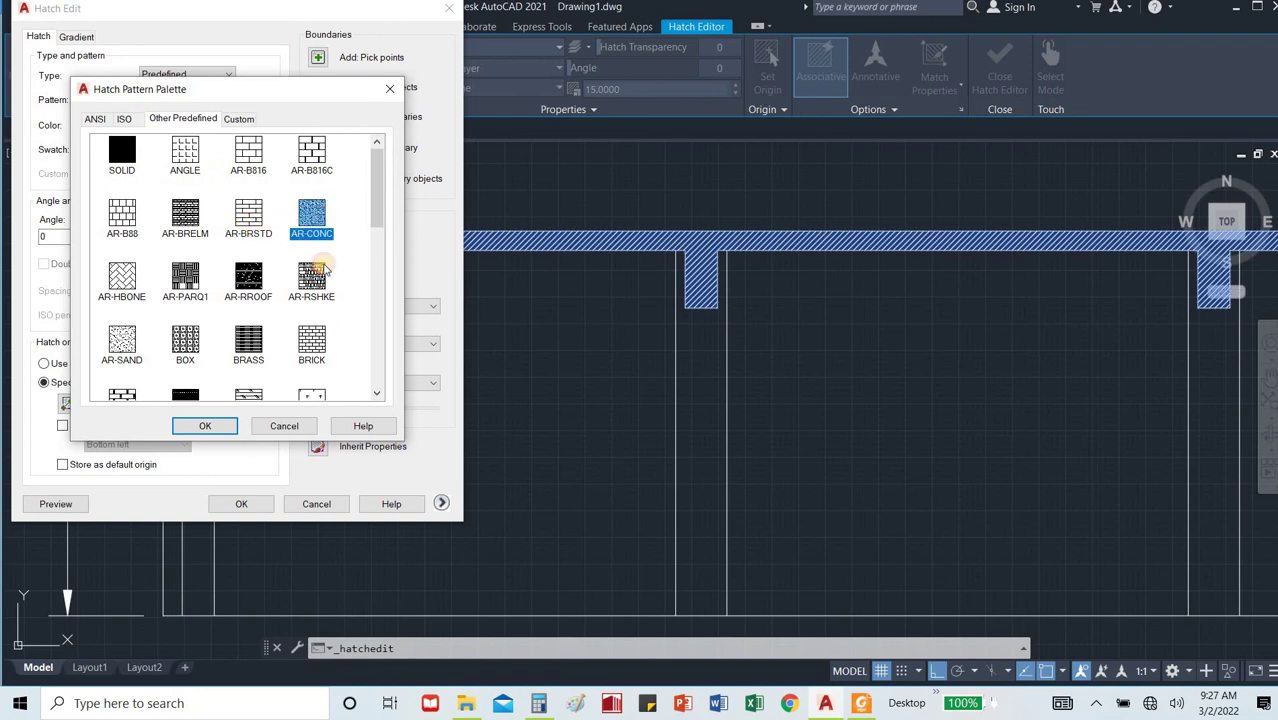
pyautogui.click(204, 426)
pyautogui.click(250, 503)
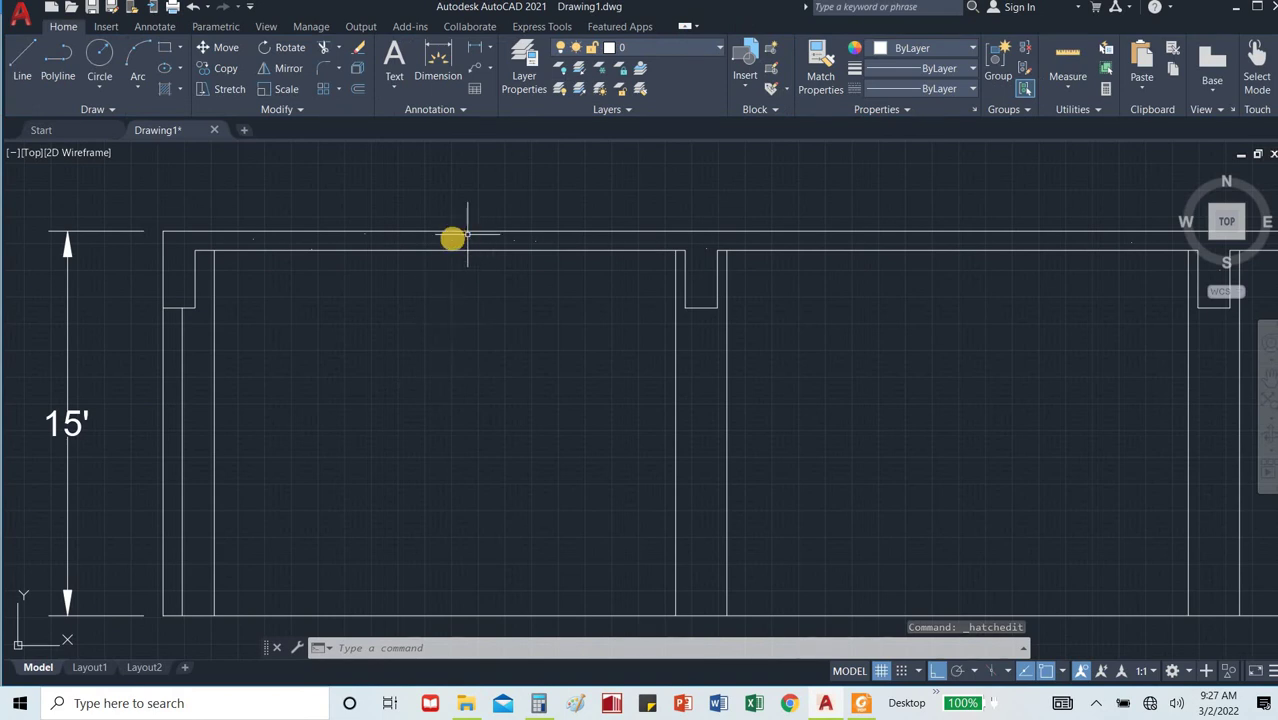
# Set the scale of the slab and beam concrete hatch to 1.
pyautogui.click(451, 239)
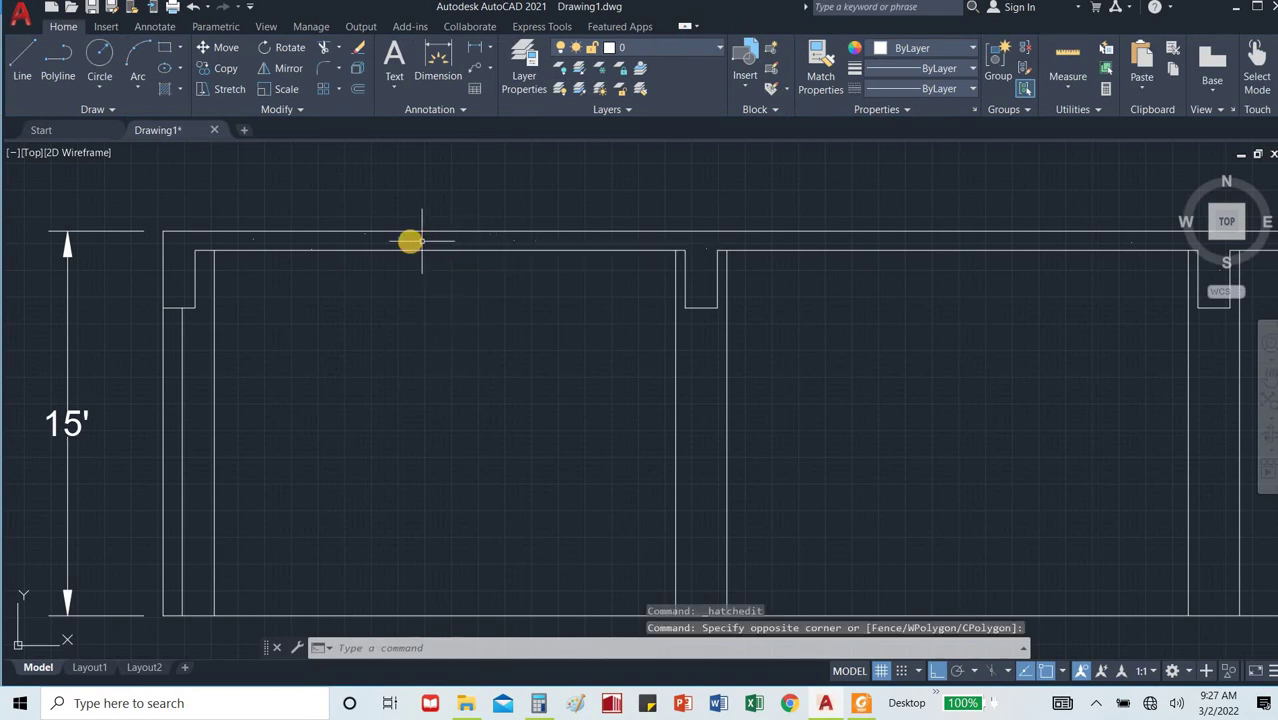
pyautogui.click(364, 234)
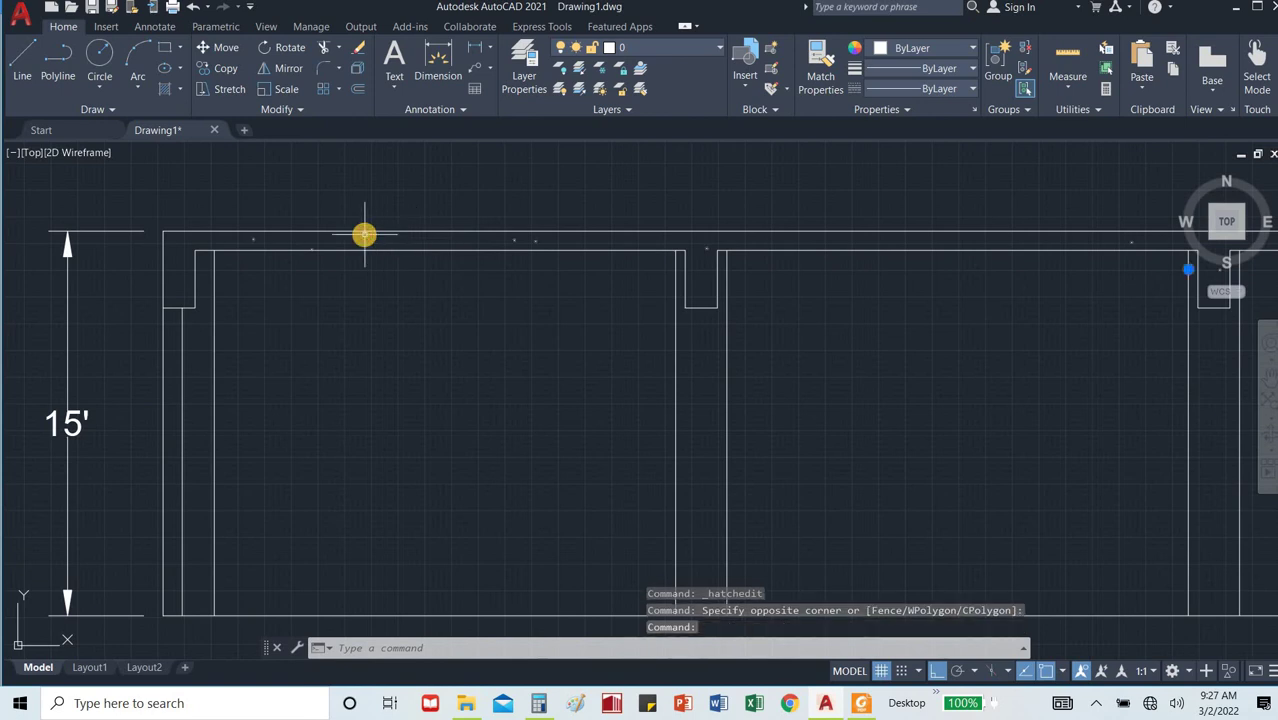
pyautogui.rightClick(364, 234)
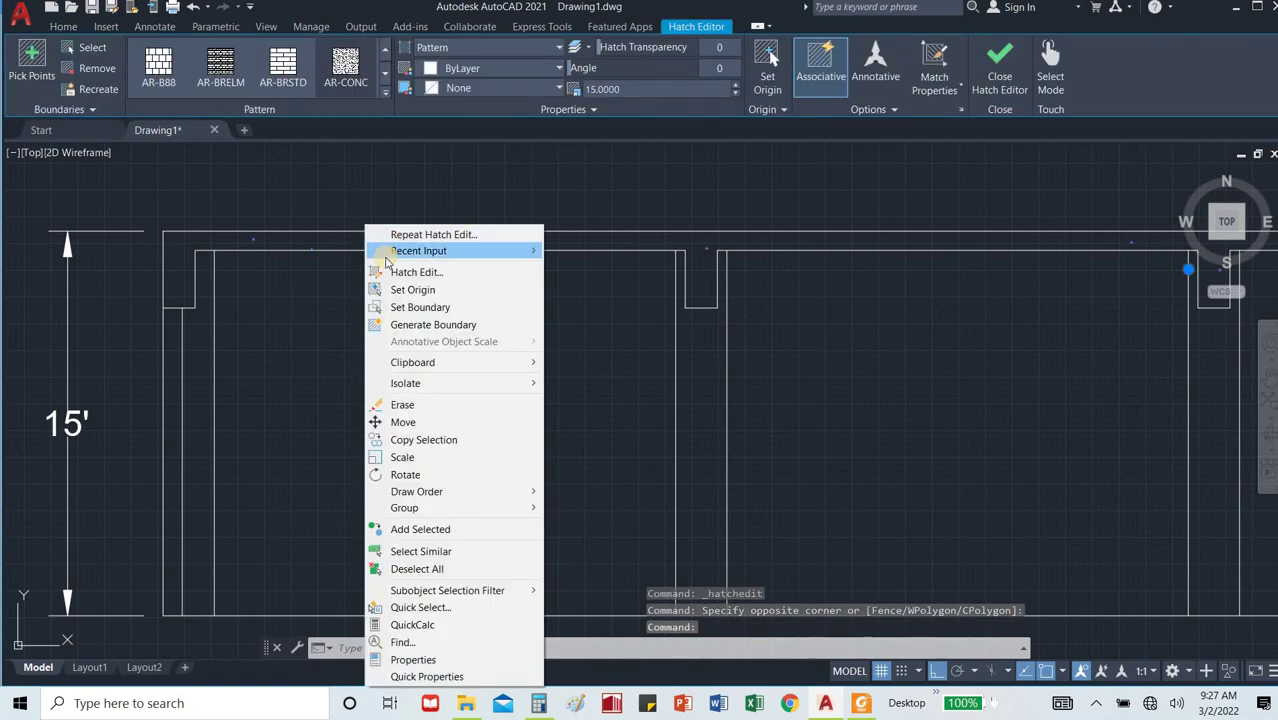
pyautogui.click(386, 270)
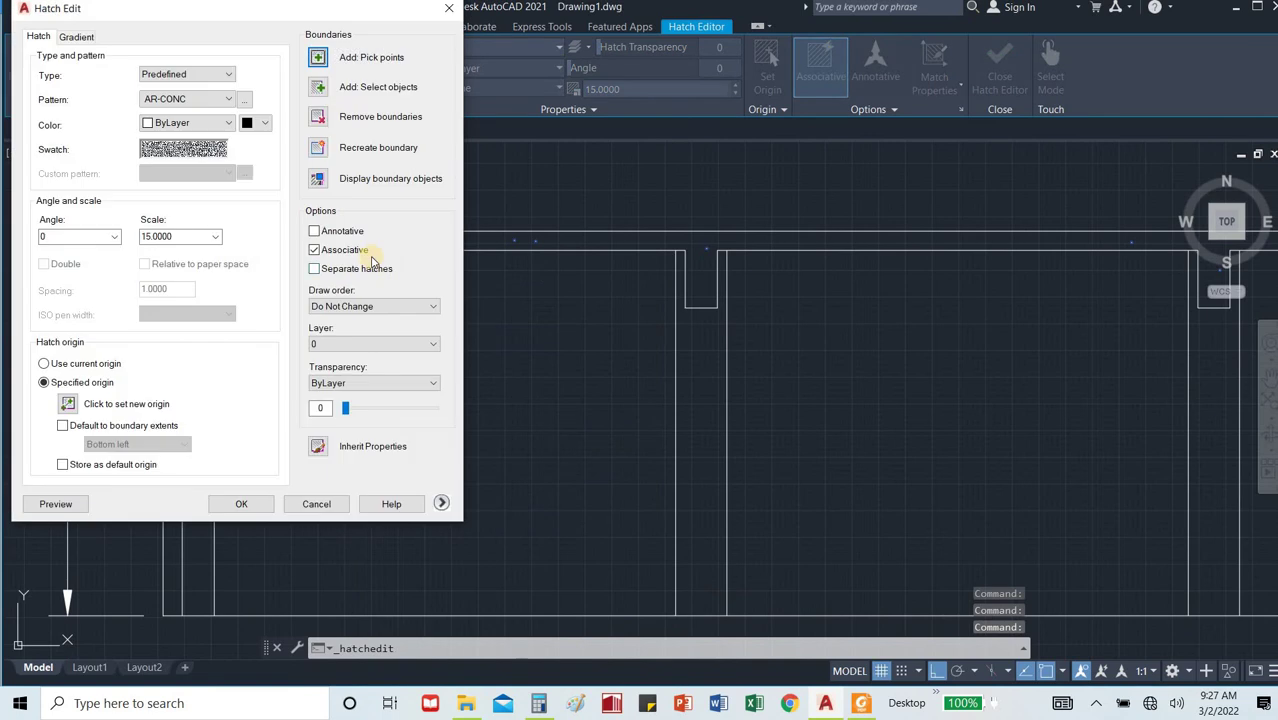
pyautogui.doubleClick(187, 237)
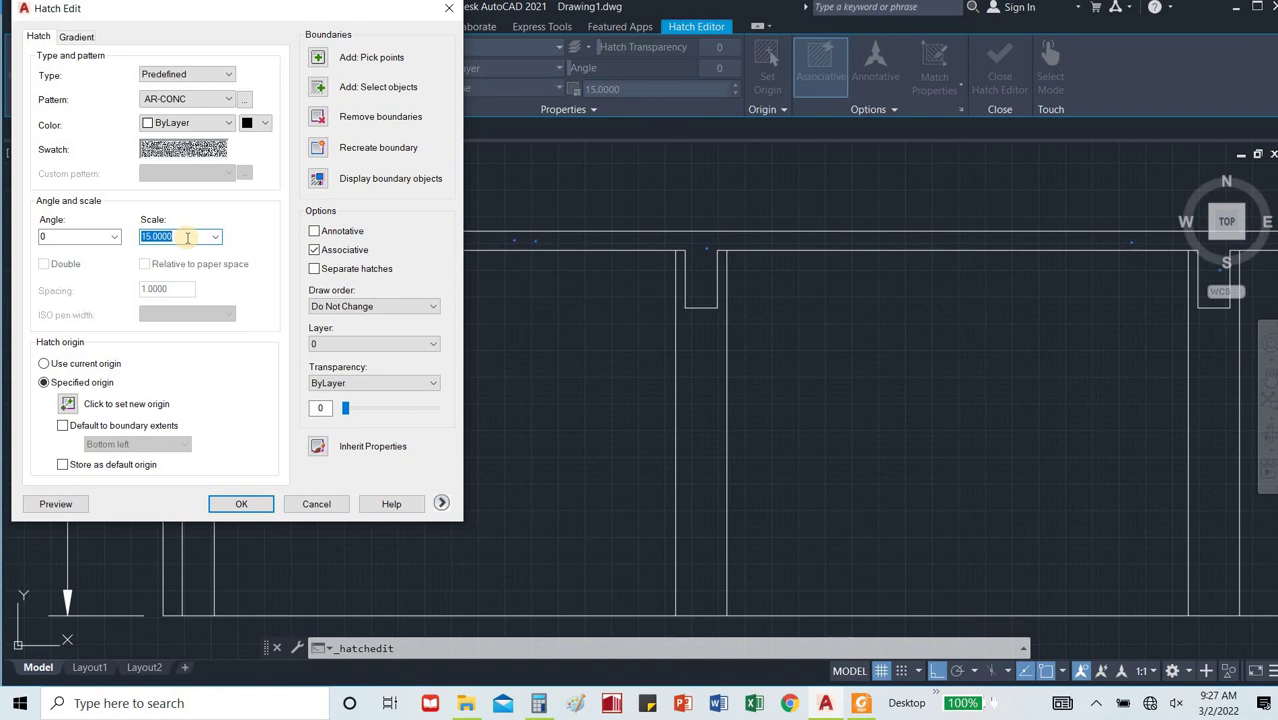
pyautogui.write('1')
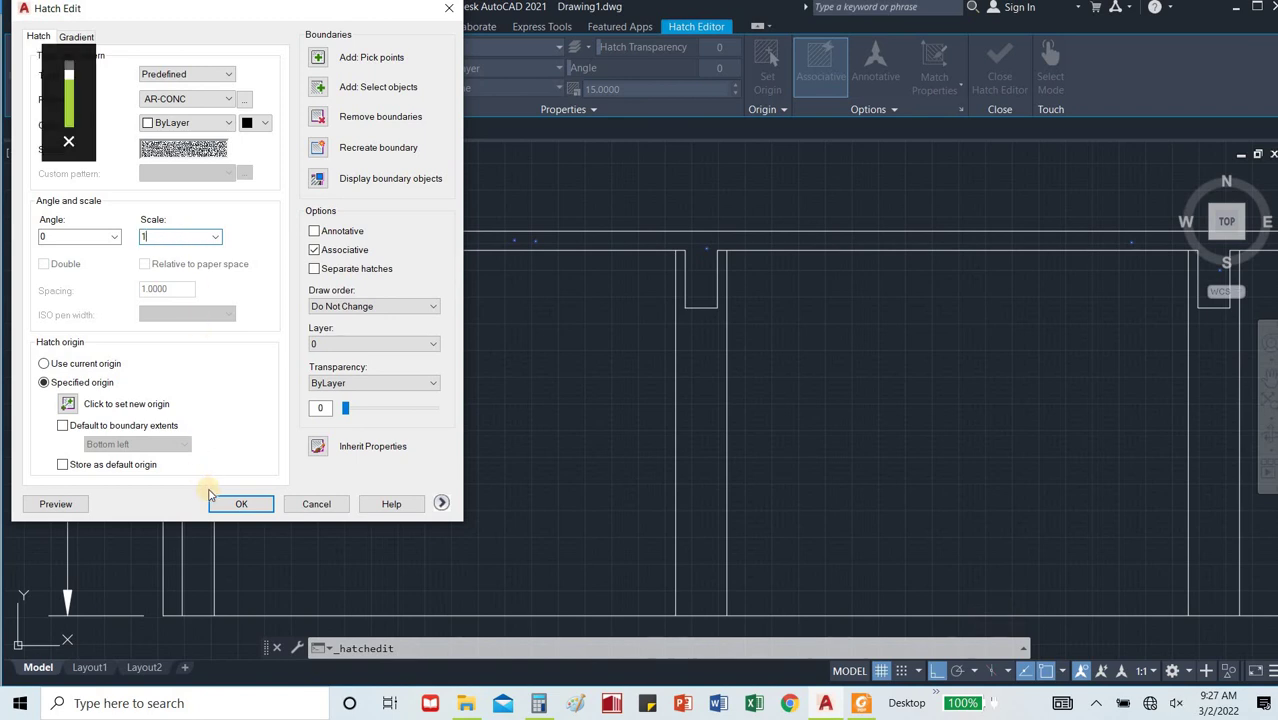
pyautogui.click(240, 500)
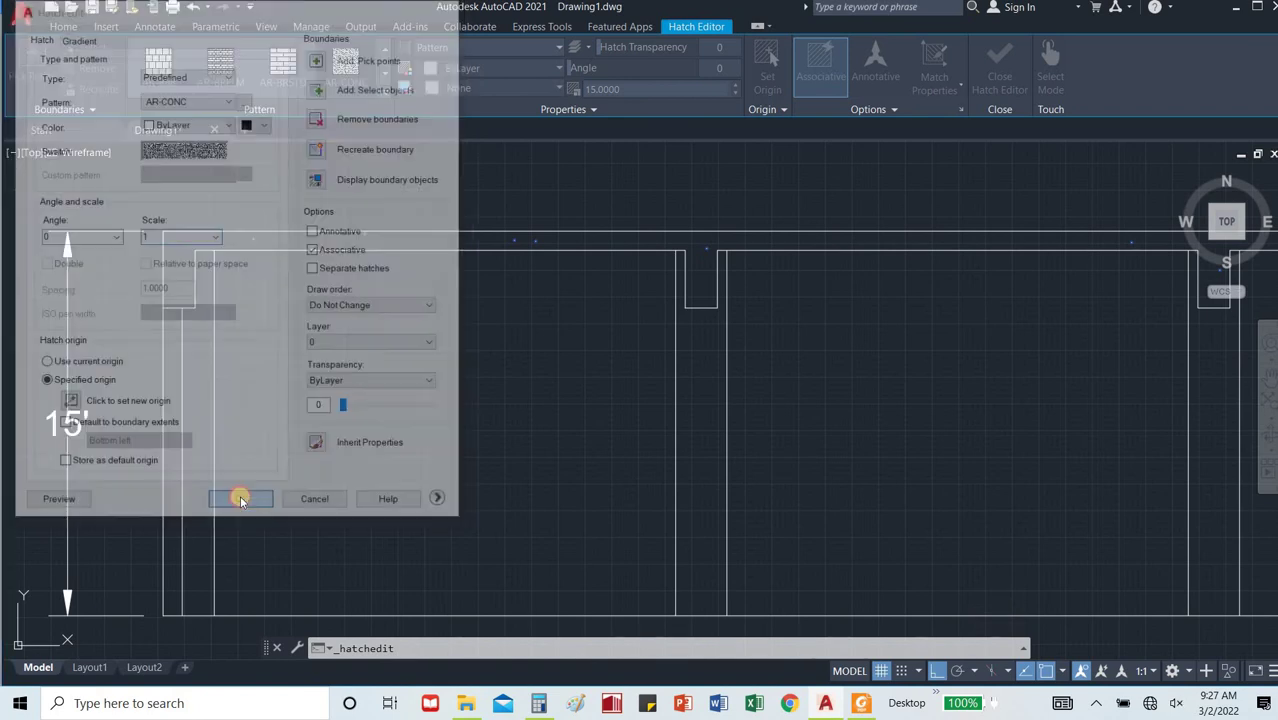
pyautogui.press('Escape')
pyautogui.scroll(-8, 320, 300)
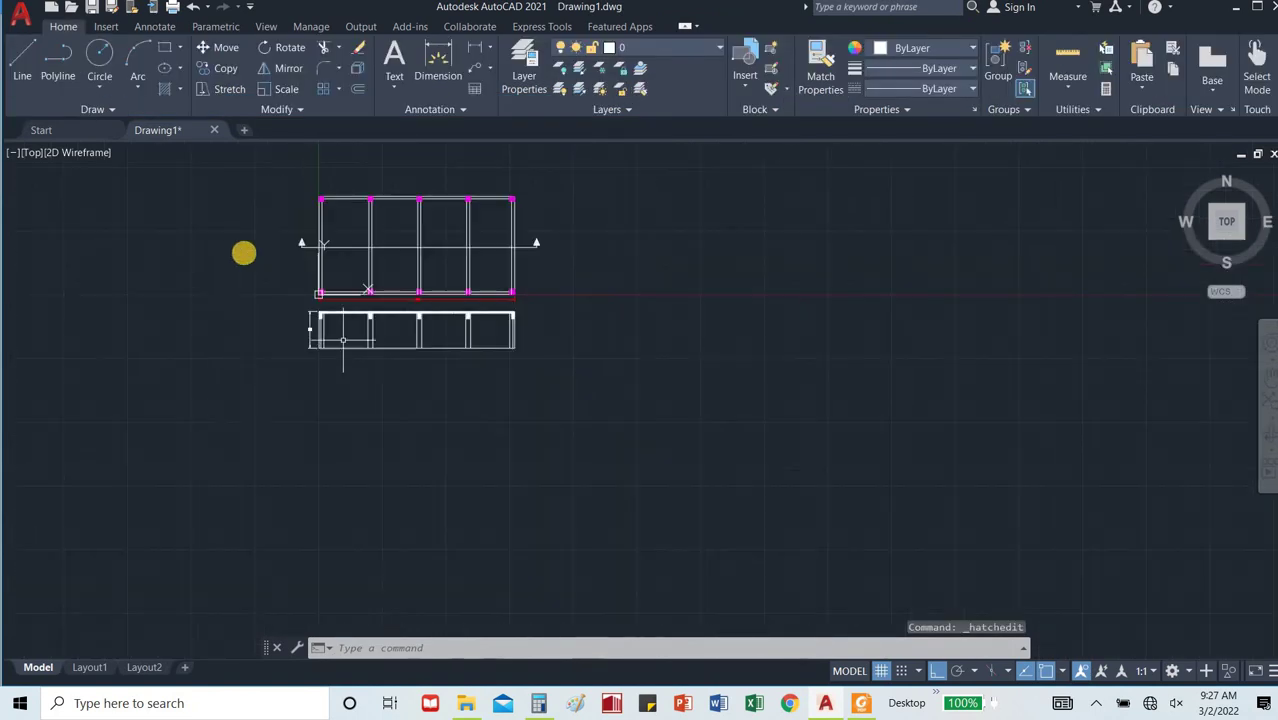
# Hatch the five section columns with diagonal lines at scale 15, filling only the inner part of the two end columns.
pyautogui.scroll(8, 343, 340)
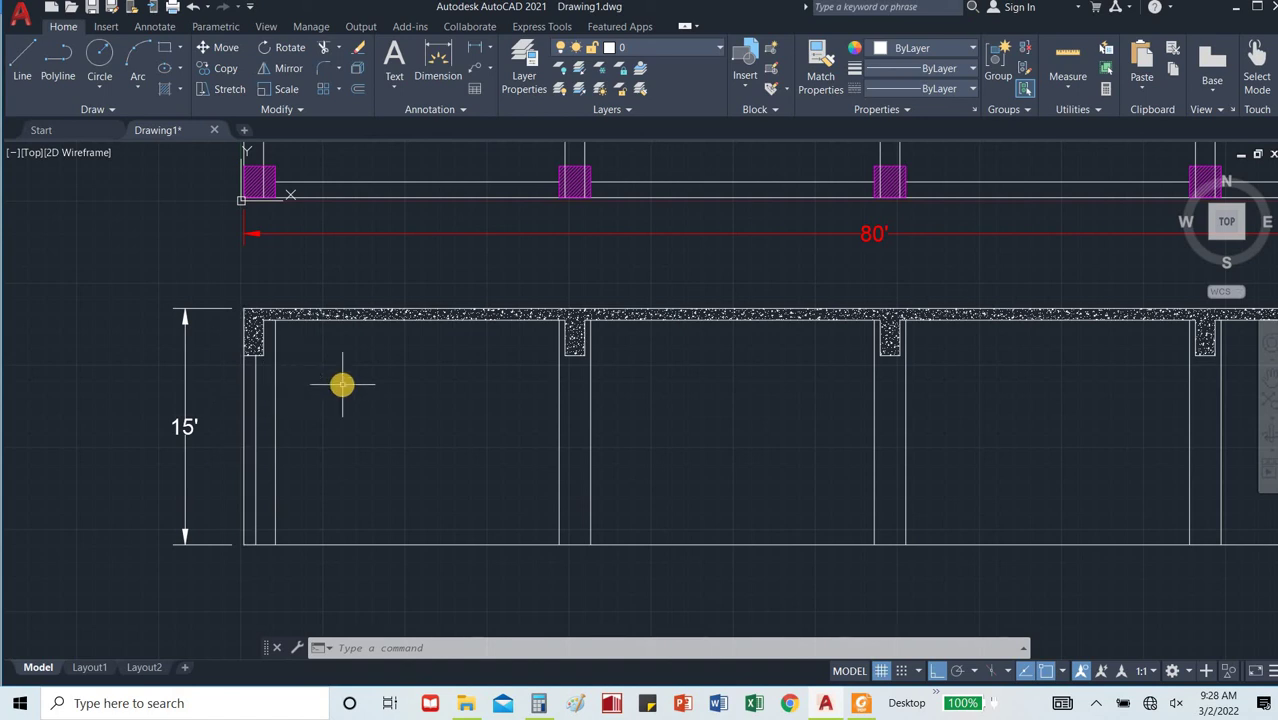
pyautogui.write('h')
pyautogui.press('Return')
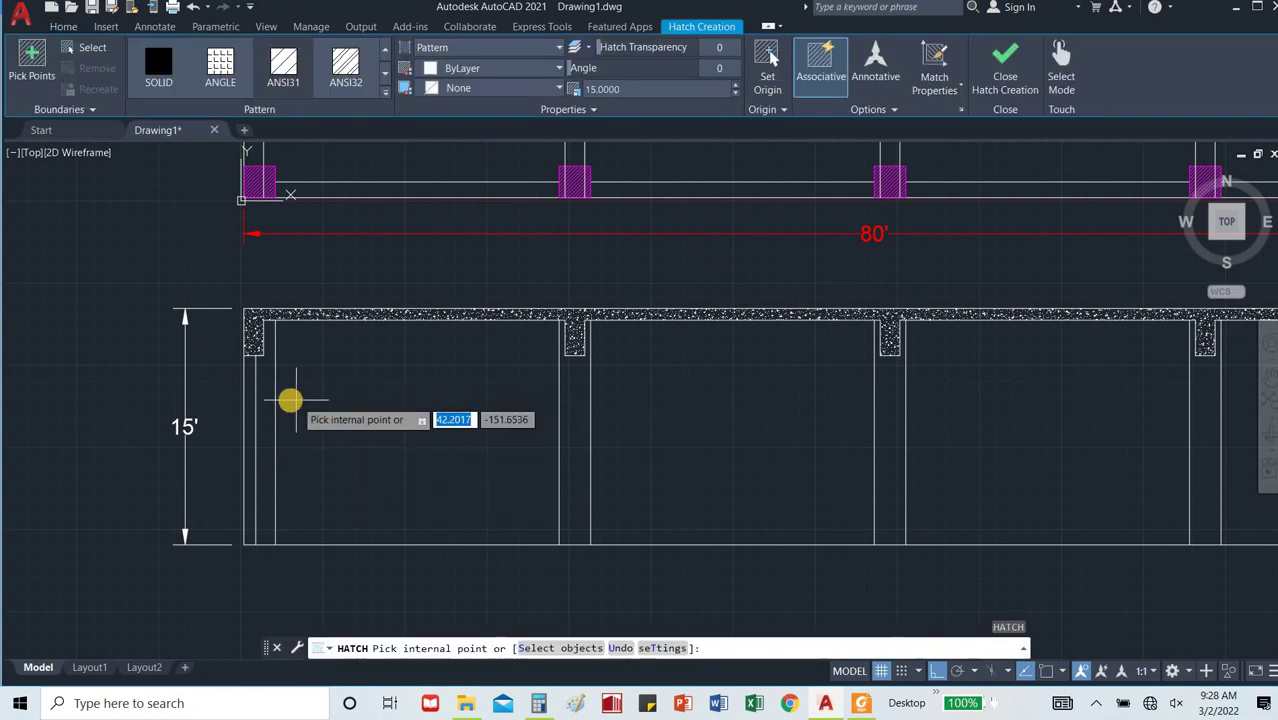
pyautogui.click(280, 402)
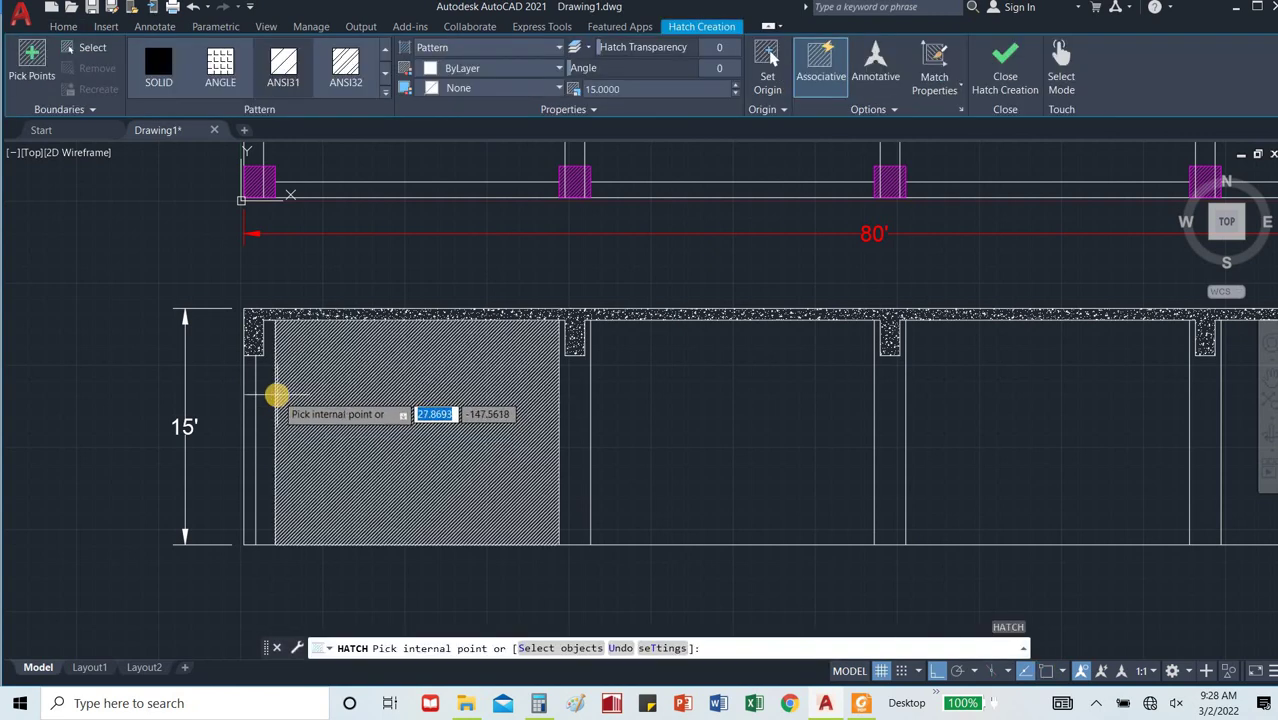
pyautogui.click(265, 389)
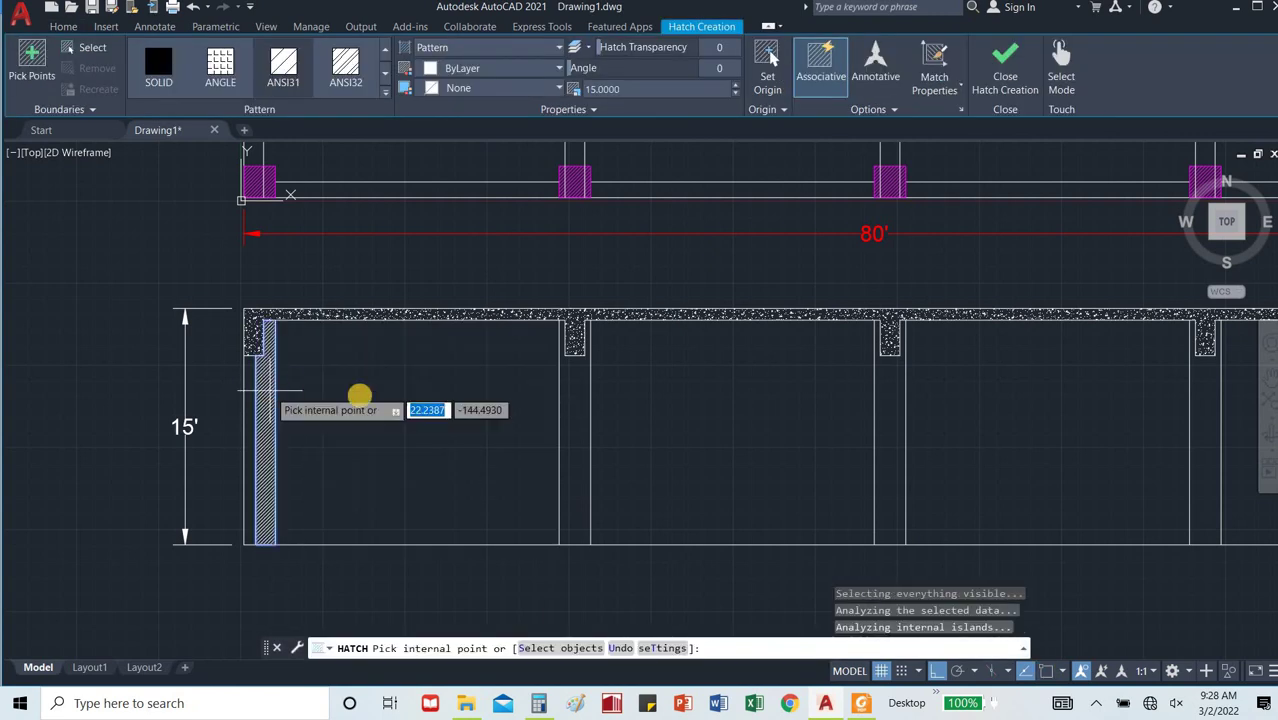
pyautogui.click(580, 402)
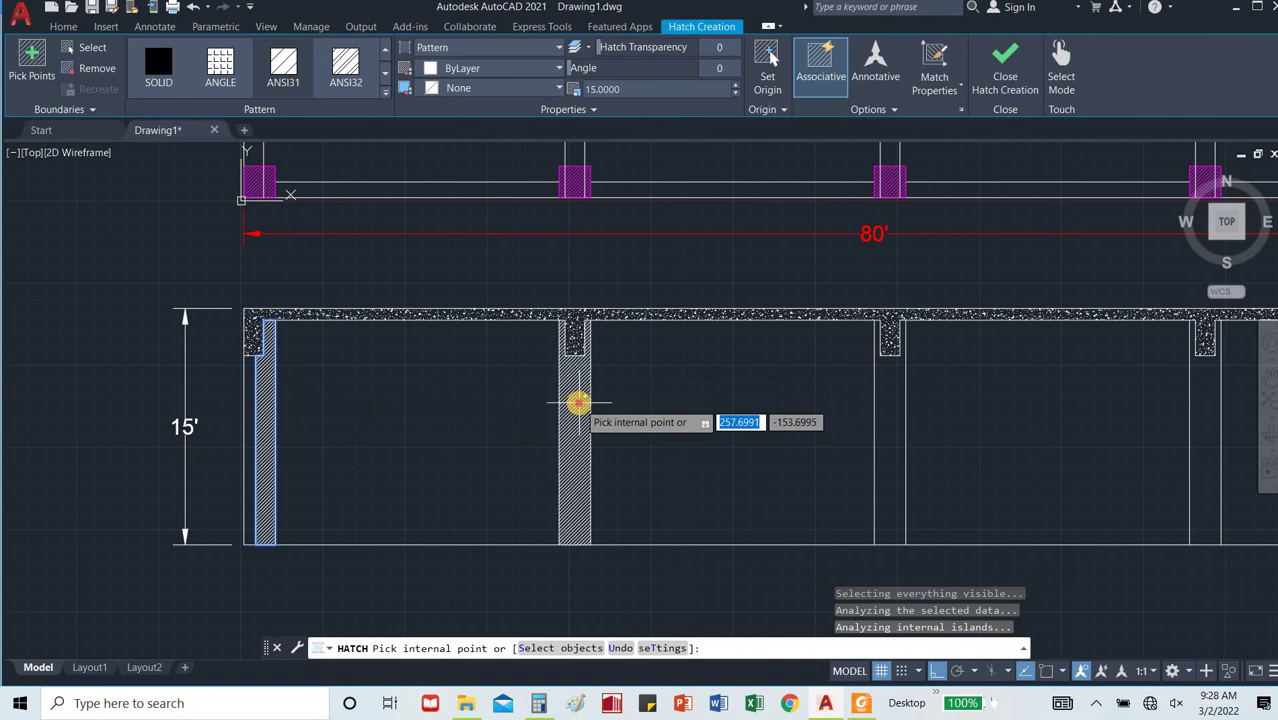
pyautogui.click(889, 396)
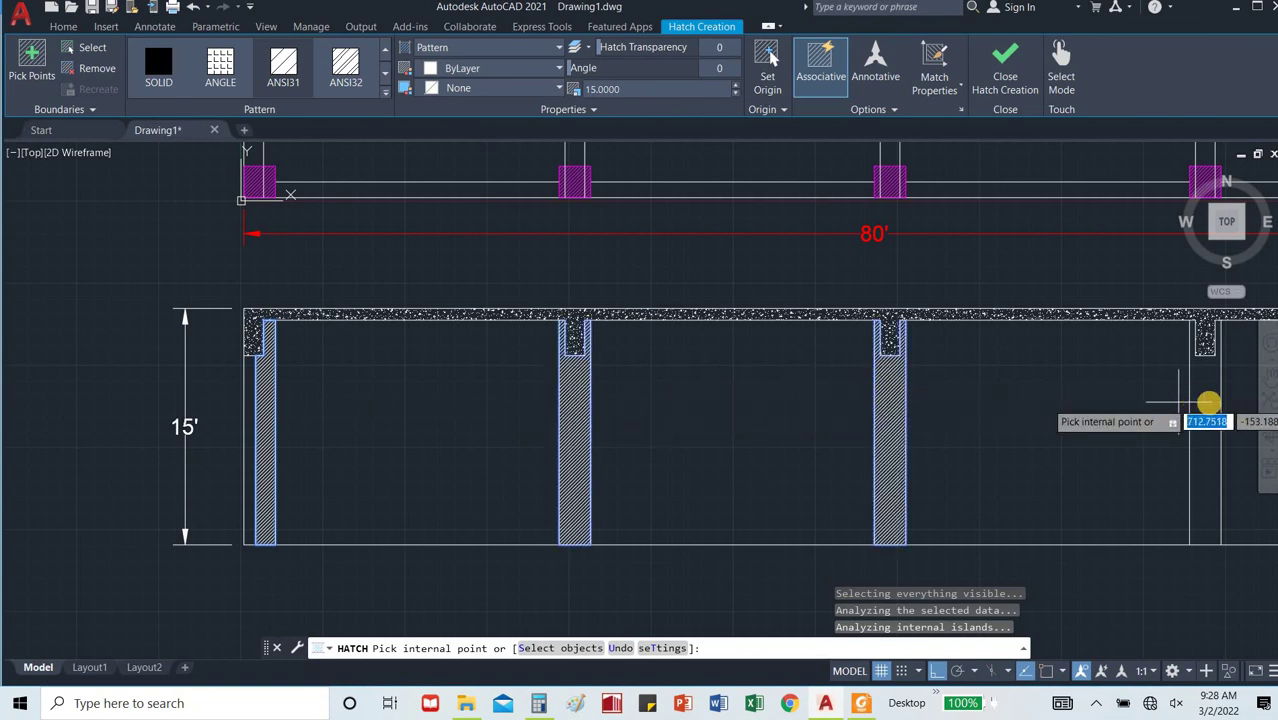
pyautogui.click(1208, 403)
pyautogui.scroll(-4, 940, 410)
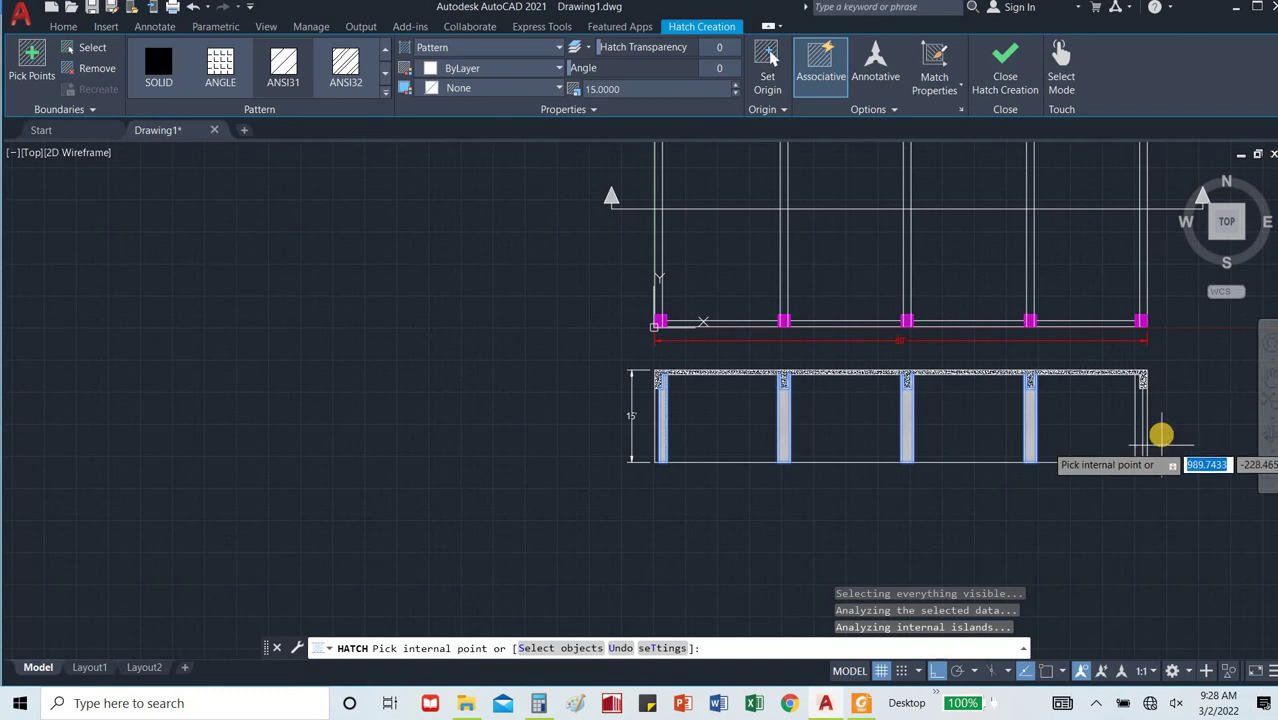
pyautogui.scroll(2, 1160, 434)
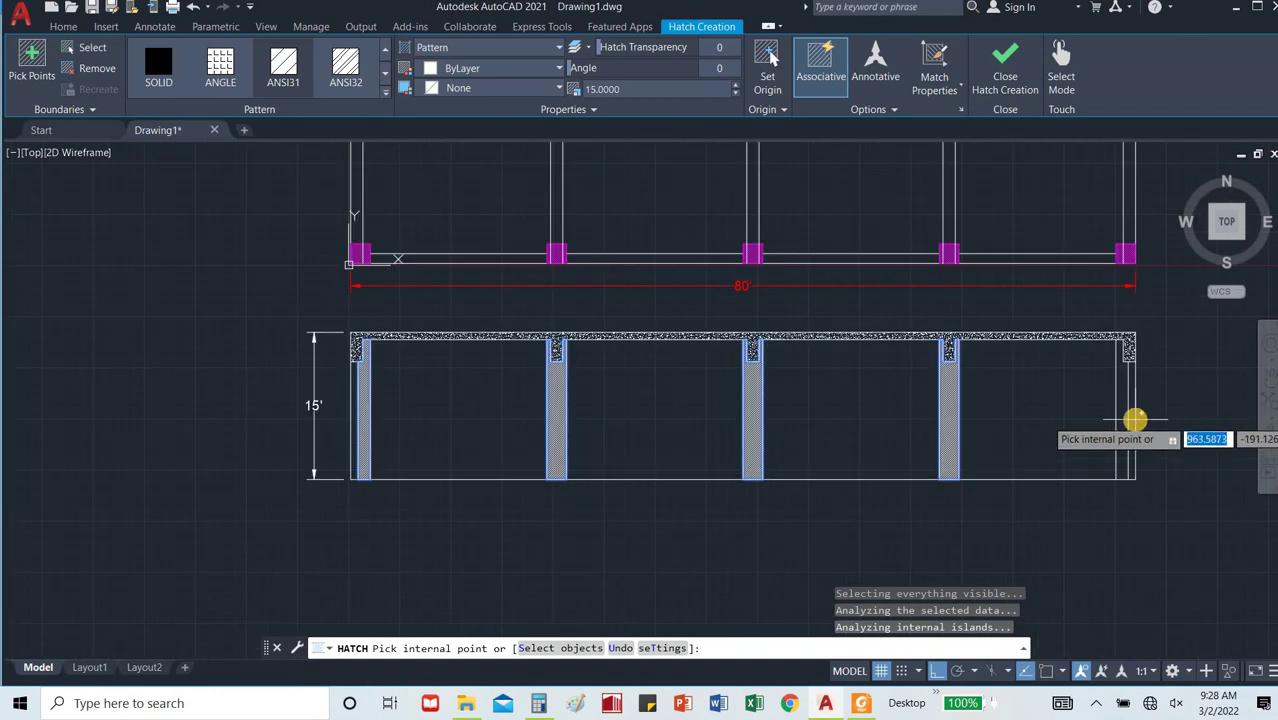
pyautogui.click(1118, 407)
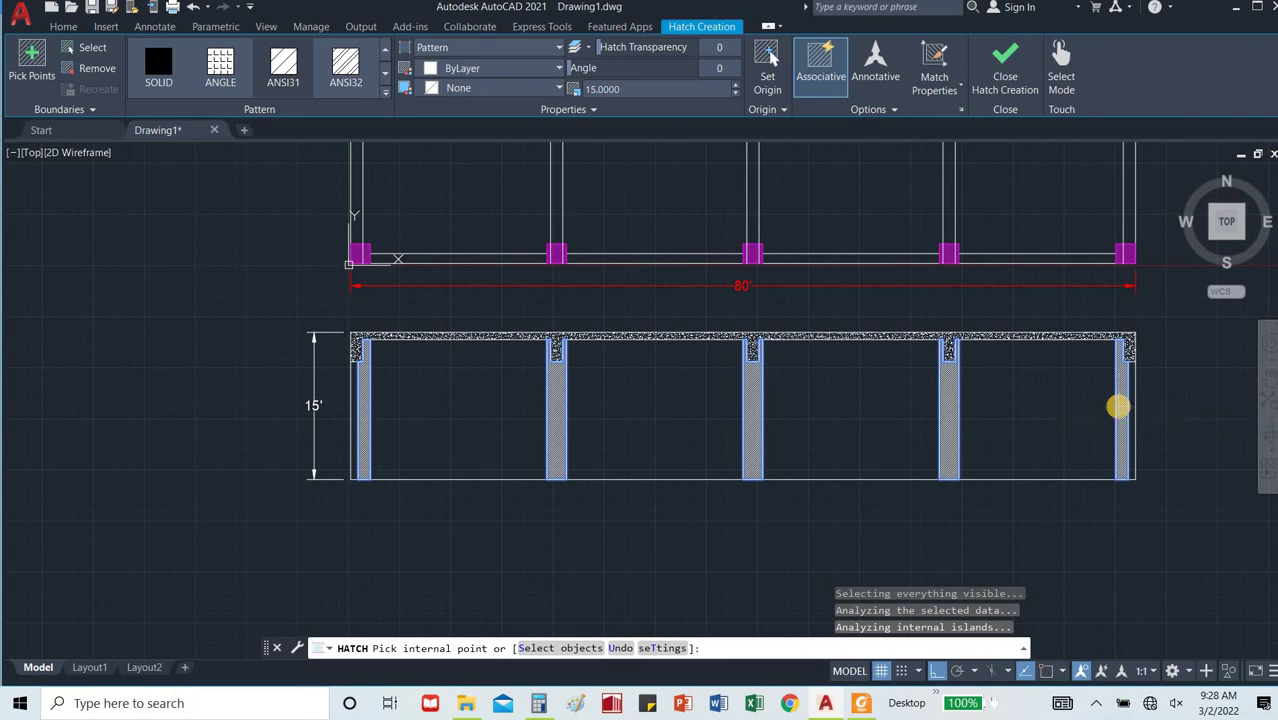
pyautogui.press('Return')
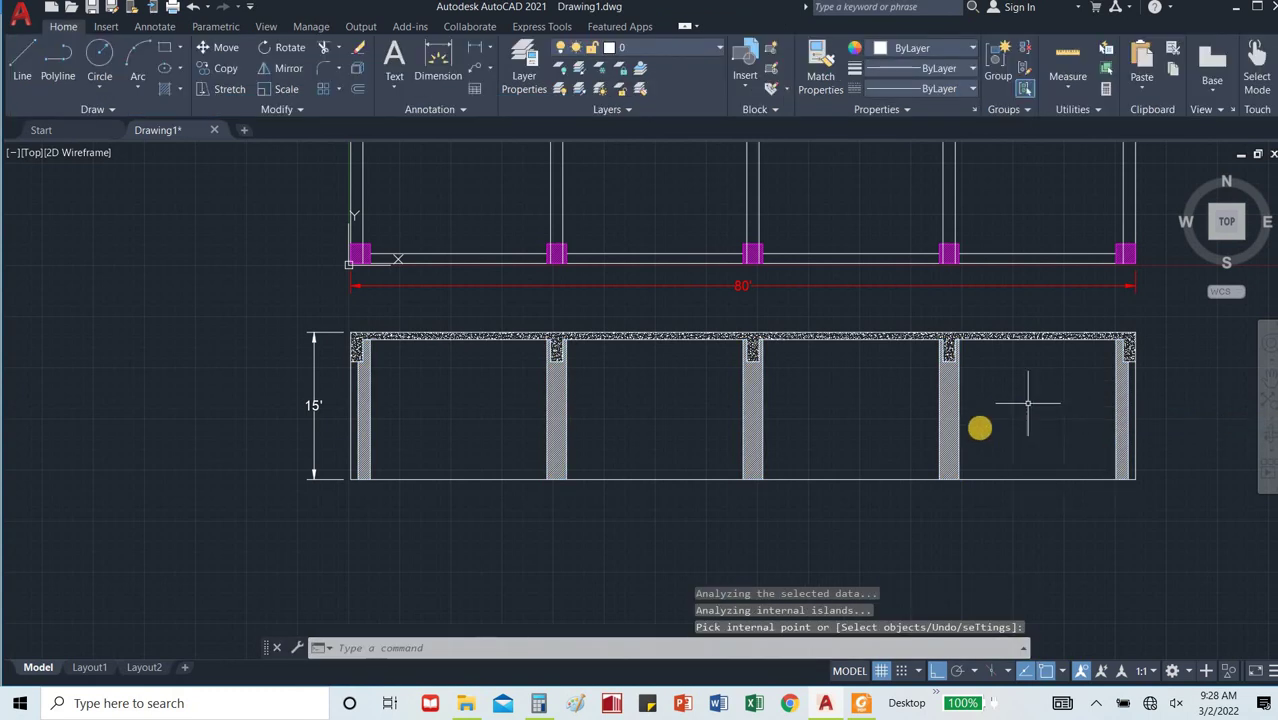
# Change the hatch pattern of the five section columns to the predefined AR-CONC pattern.
pyautogui.click(945, 420)
pyautogui.scroll(2, 945, 420)
pyautogui.rightClick(945, 420)
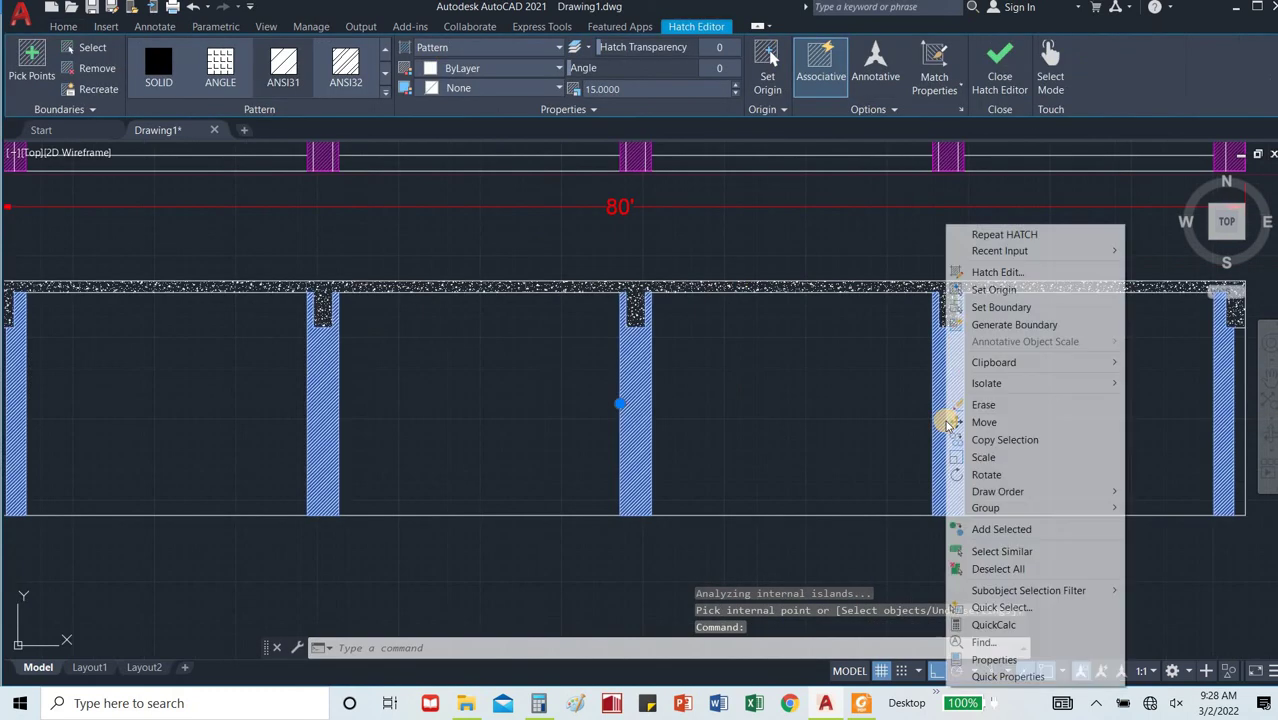
pyautogui.click(980, 272)
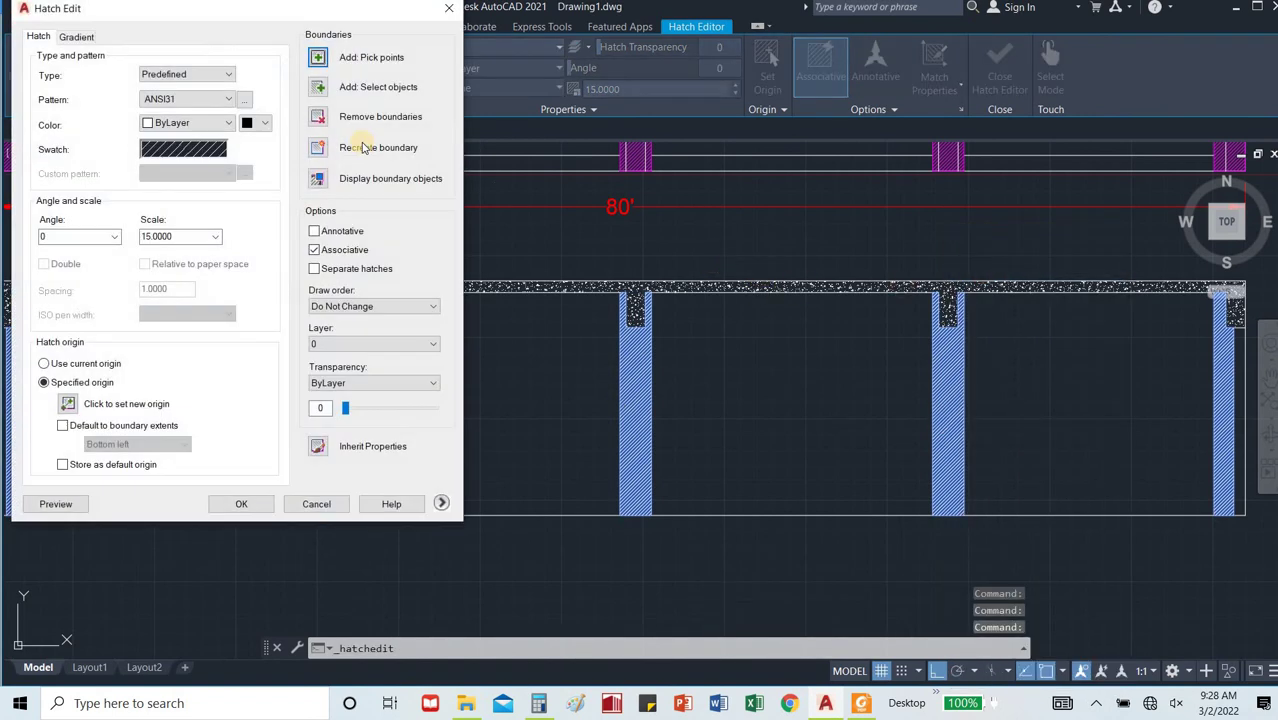
pyautogui.click(245, 99)
pyautogui.click(203, 119)
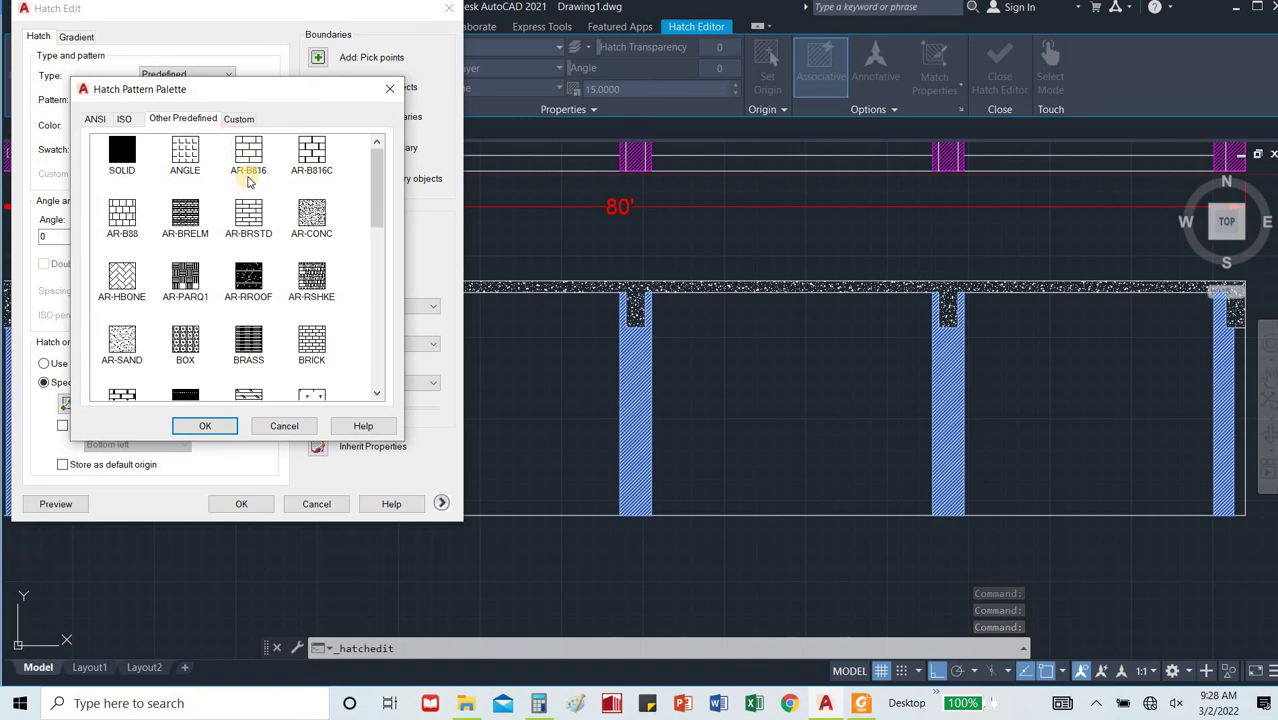
pyautogui.click(308, 212)
pyautogui.click(204, 426)
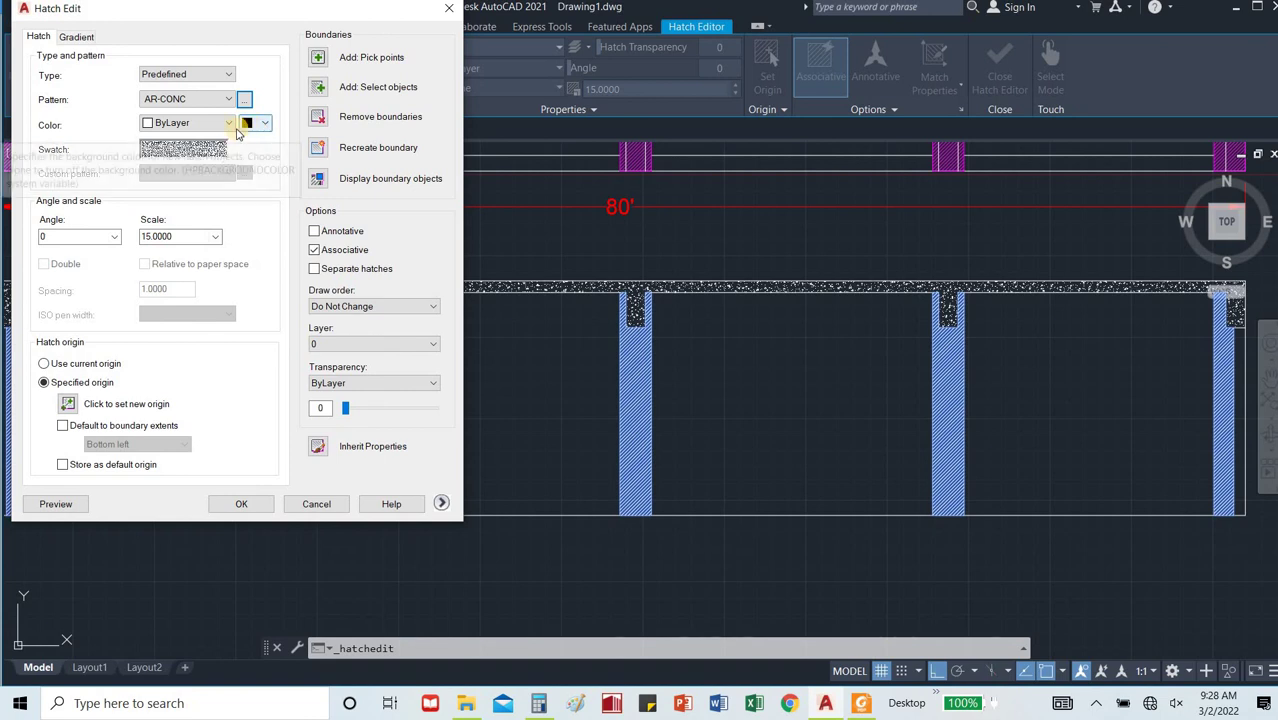
# Set the column hatch scale to 1 and give it a magenta background color.
pyautogui.doubleClick(174, 238)
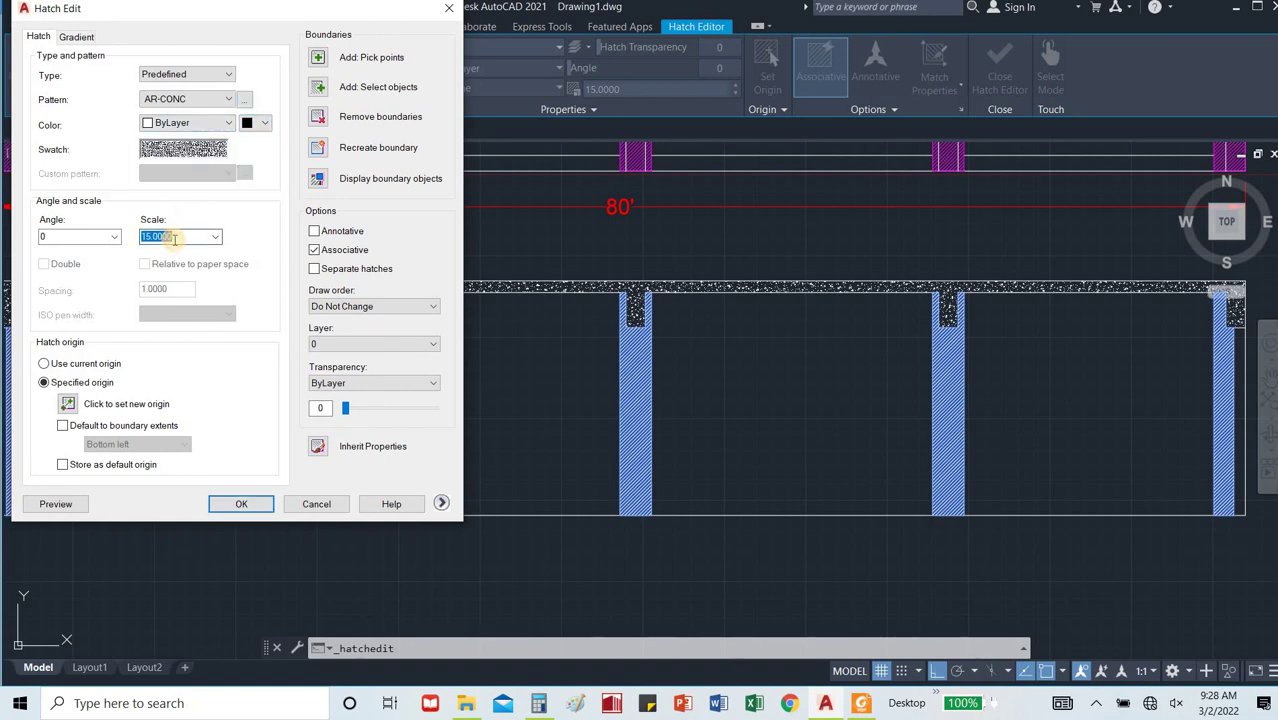
pyautogui.write('1')
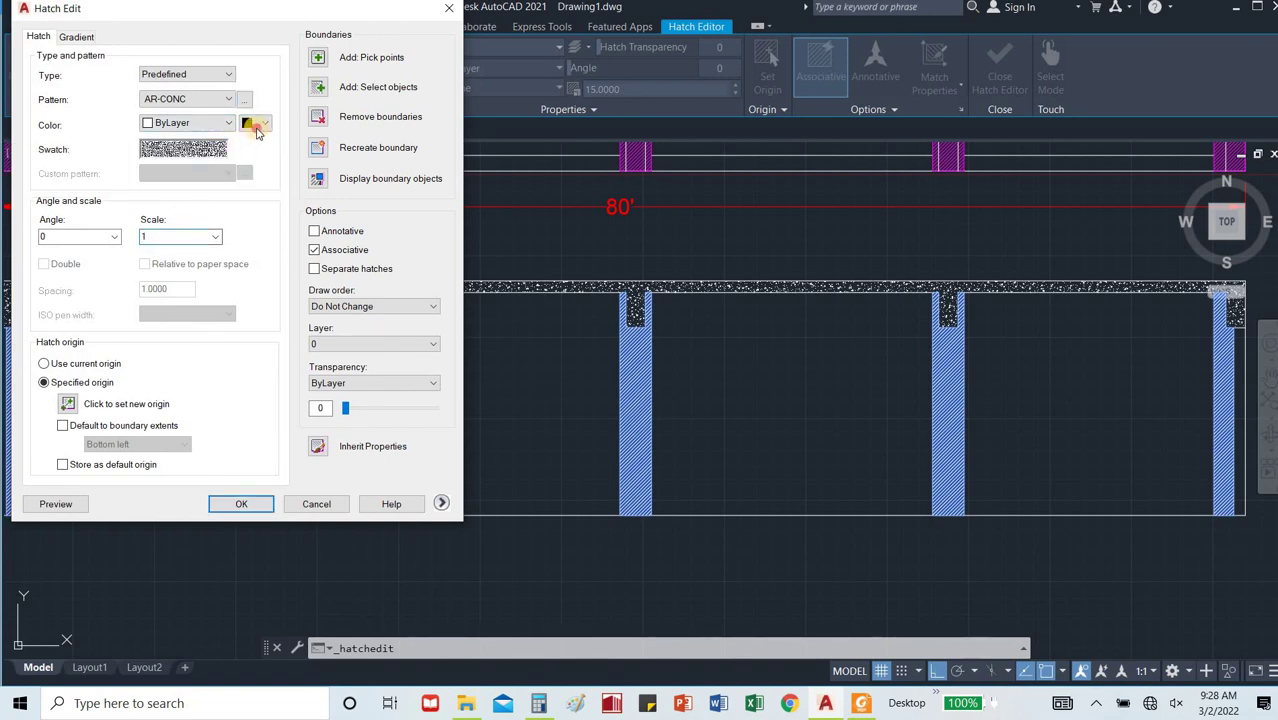
pyautogui.click(256, 128)
pyautogui.click(275, 220)
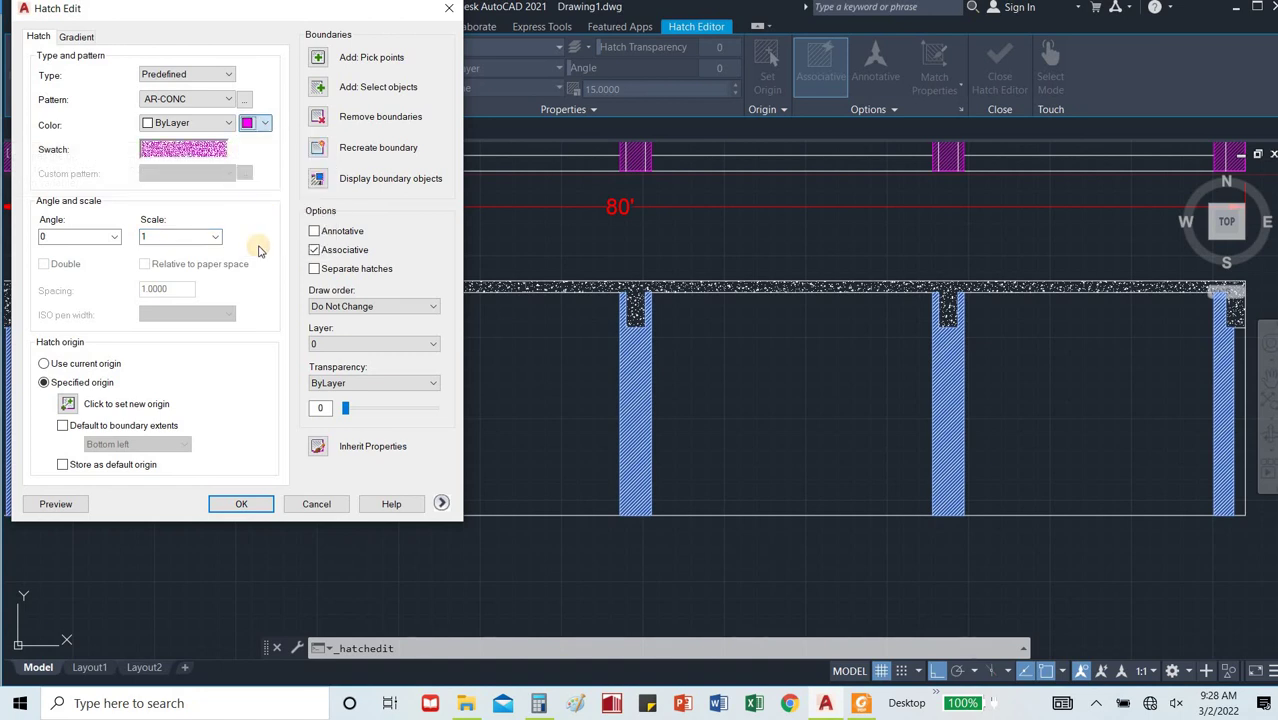
pyautogui.click(263, 500)
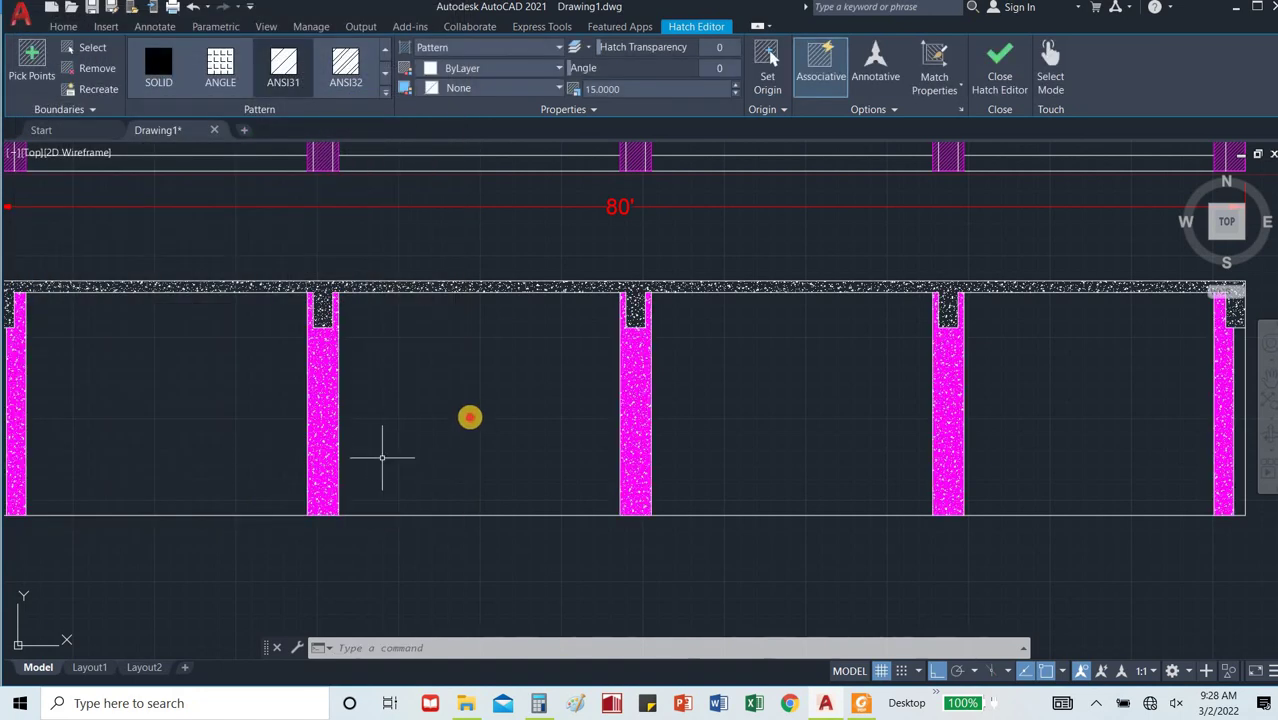
pyautogui.click(470, 417)
pyautogui.scroll(-2, 470, 417)
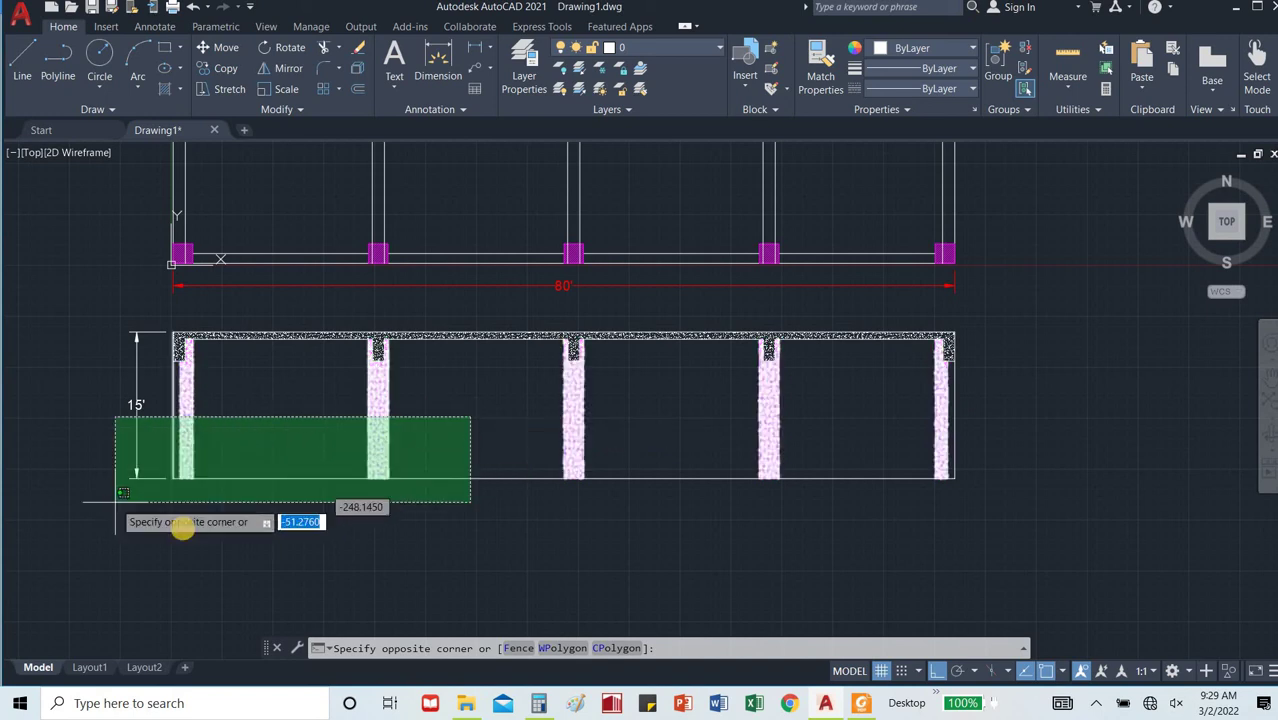
pyautogui.press('Escape')
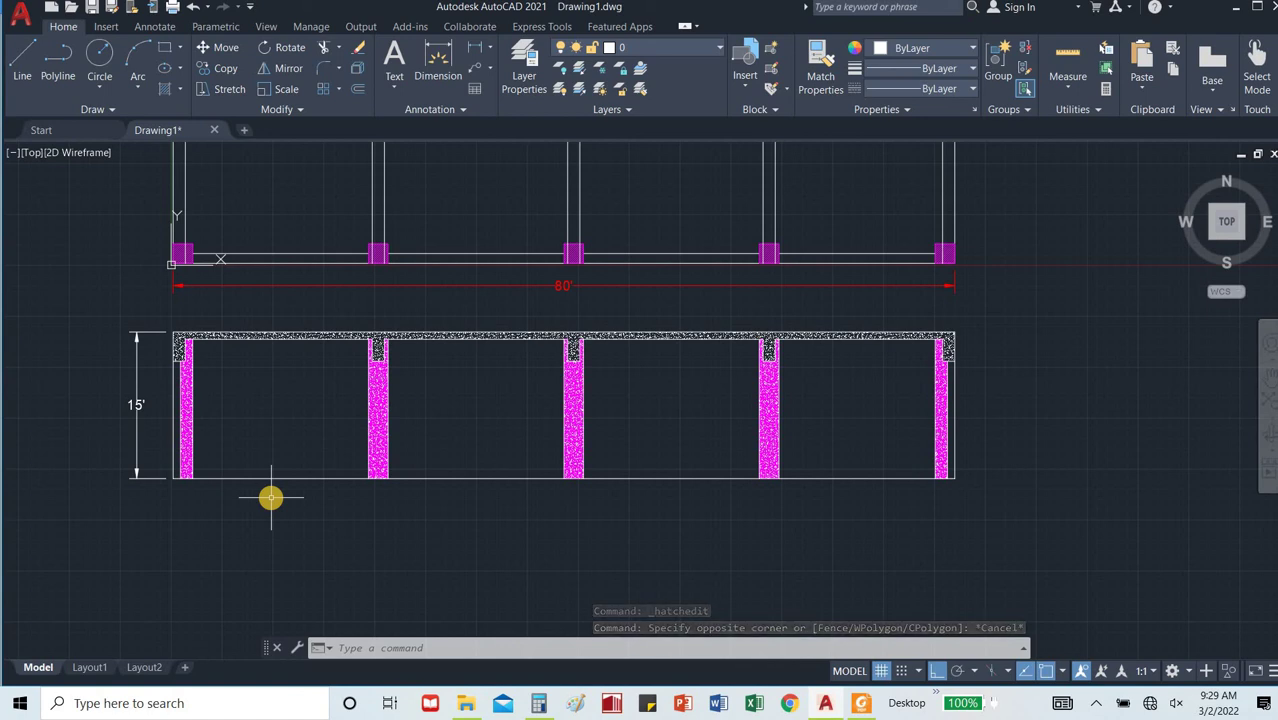
# Hatch the four wall bays between the section columns with the ANSI31 pattern at scale 15.
pyautogui.write('H')
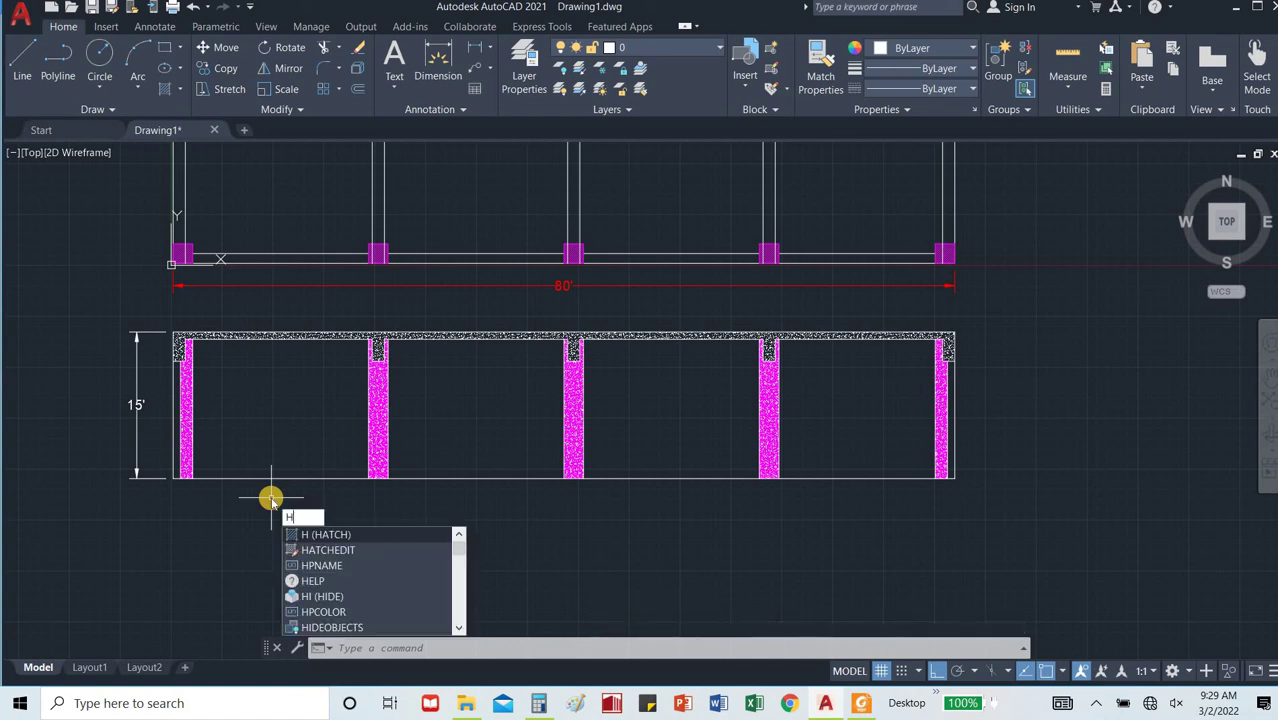
pyautogui.press('Return')
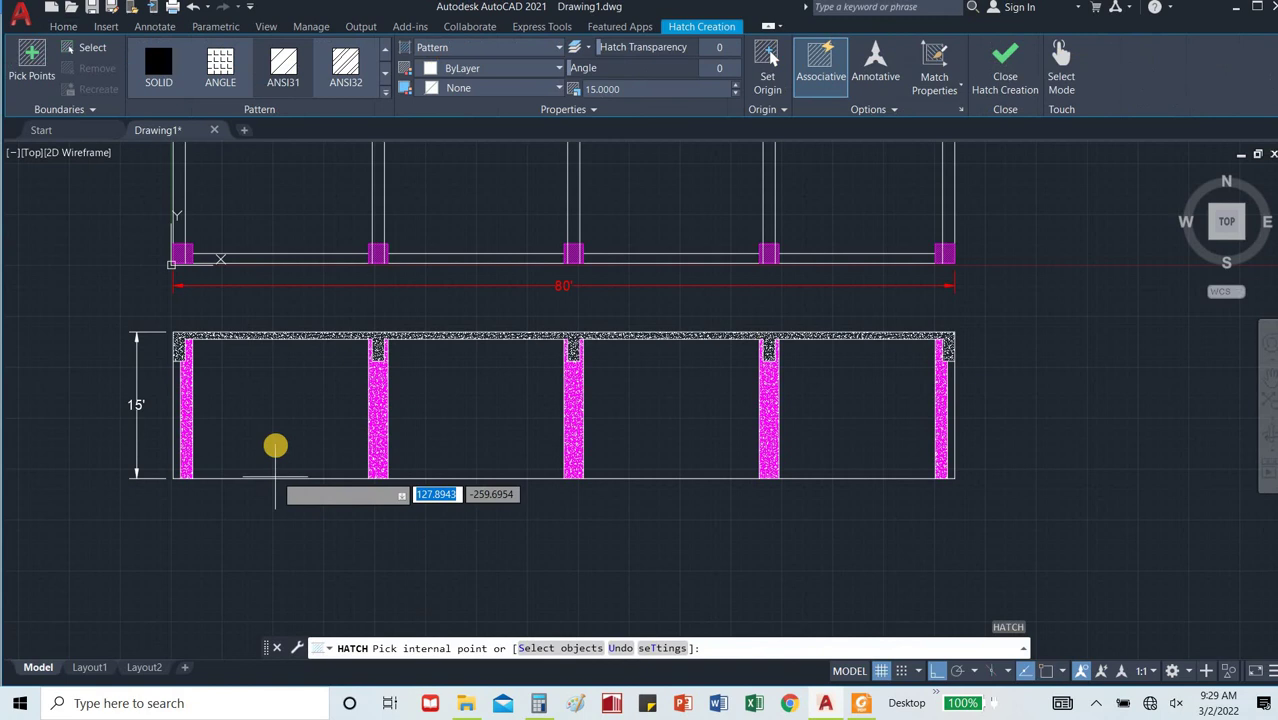
pyautogui.click(282, 417)
pyautogui.click(462, 409)
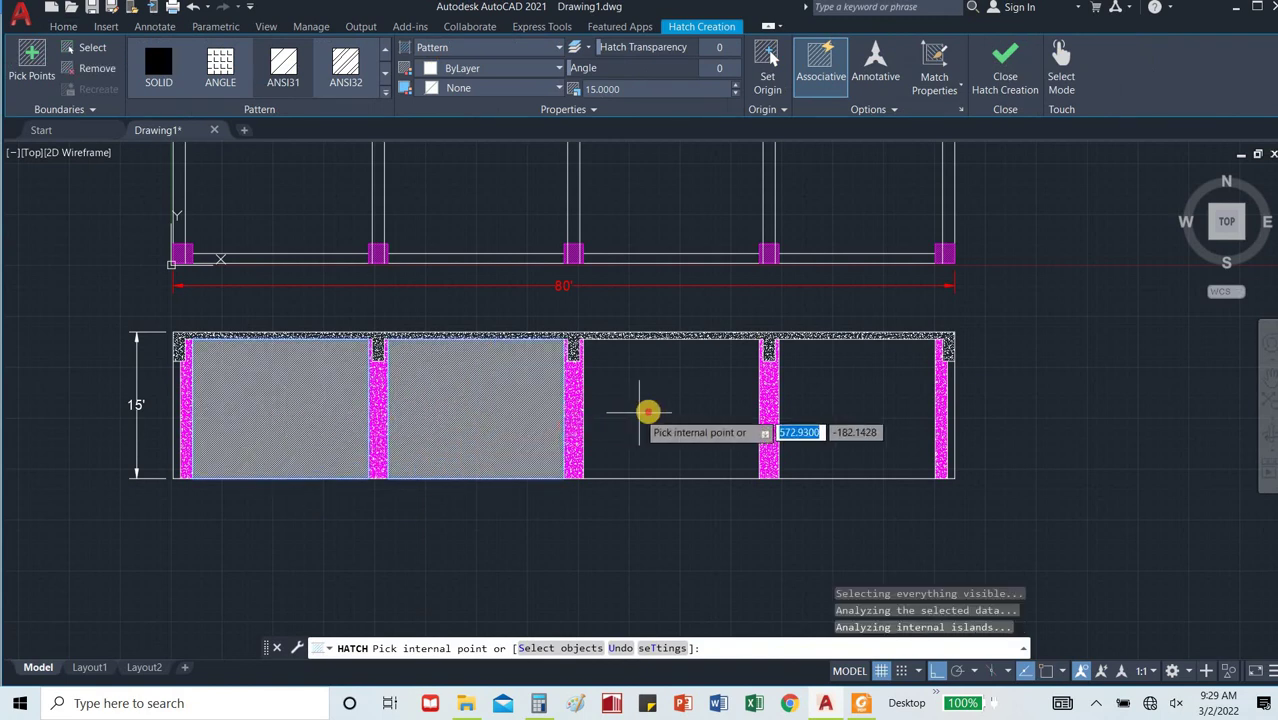
pyautogui.click(748, 419)
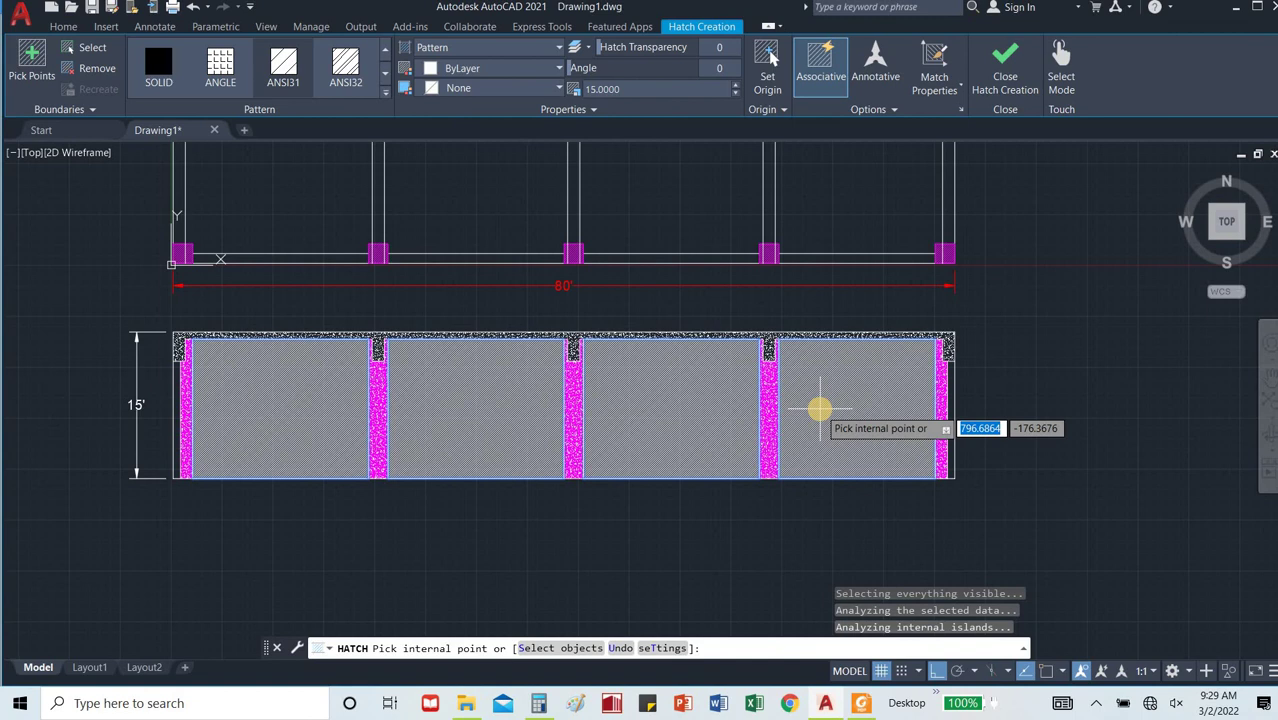
pyautogui.press('Escape')
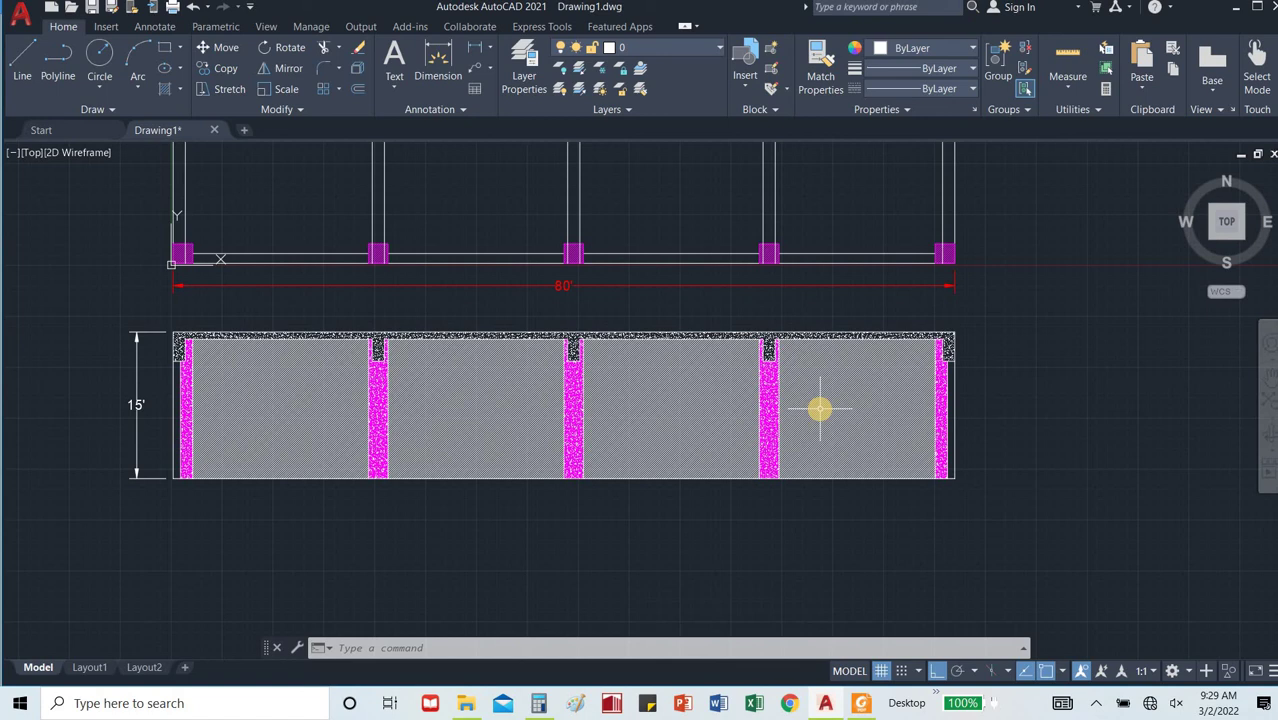
pyautogui.press('Escape')
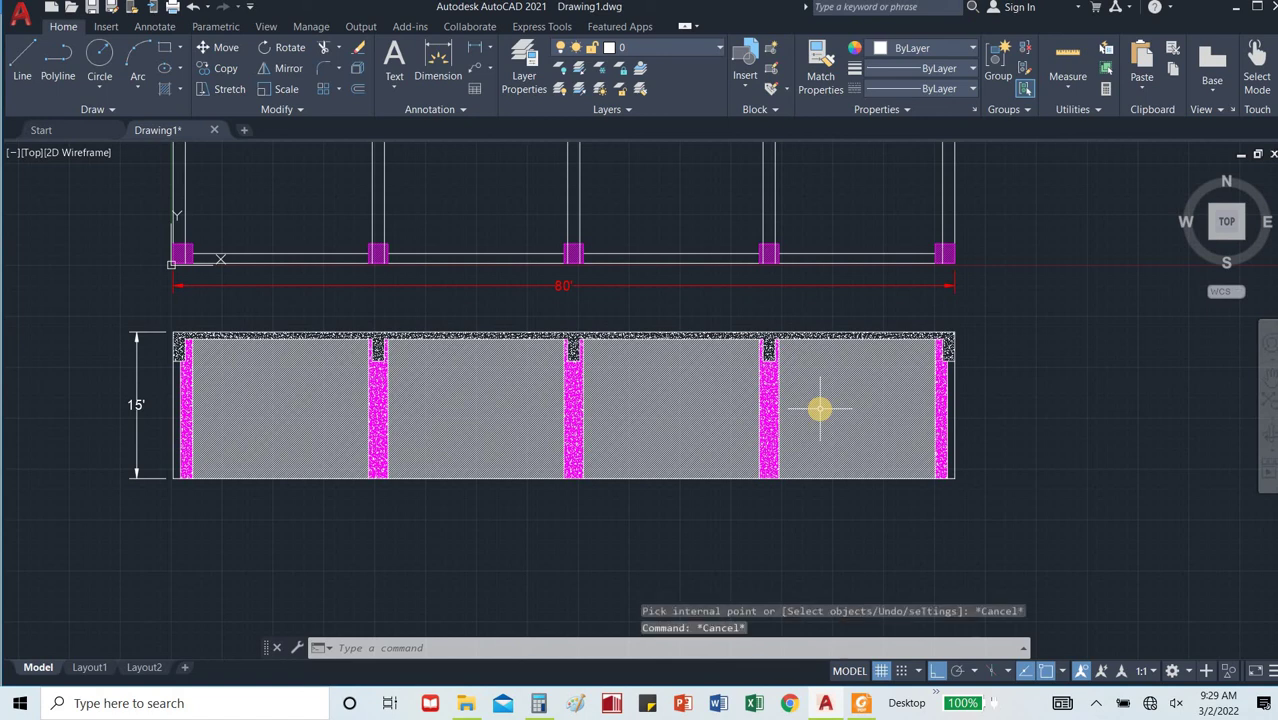
# Change the hatch pattern of the four wall bays to the predefined AR-B816C brick pattern.
pyautogui.click(360, 404)
pyautogui.rightClick(361, 404)
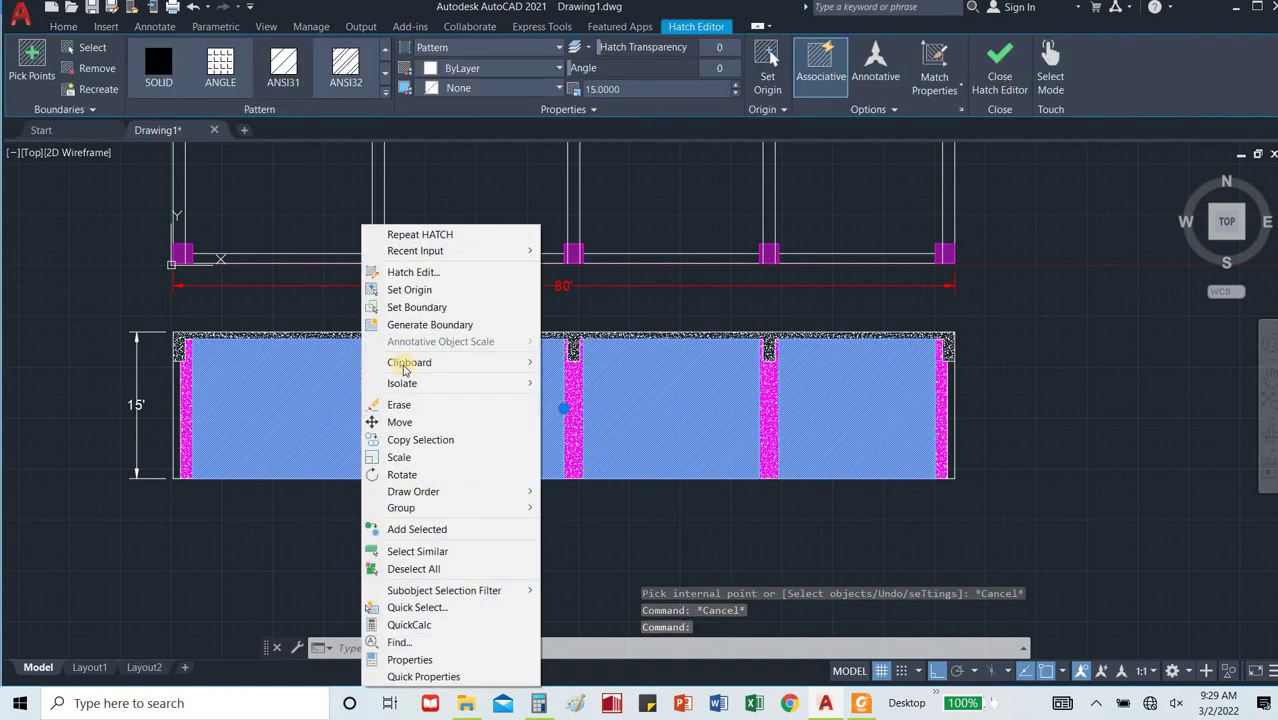
pyautogui.click(455, 272)
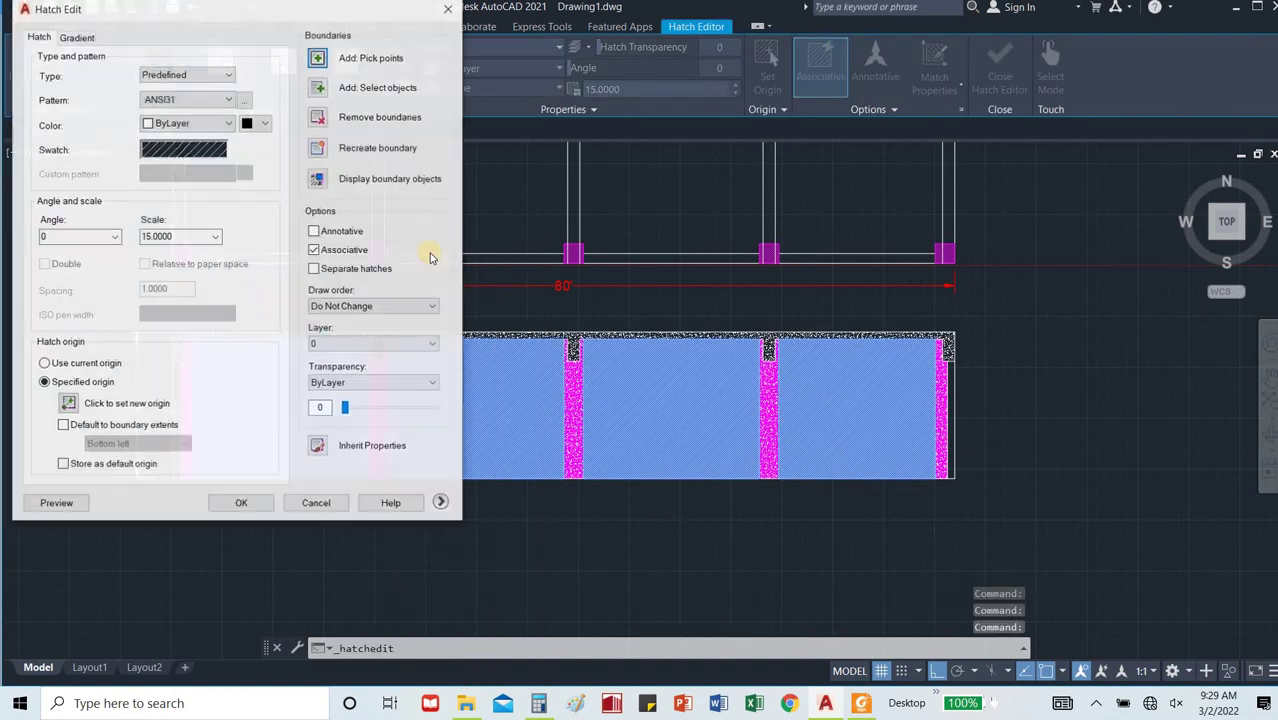
pyautogui.click(250, 100)
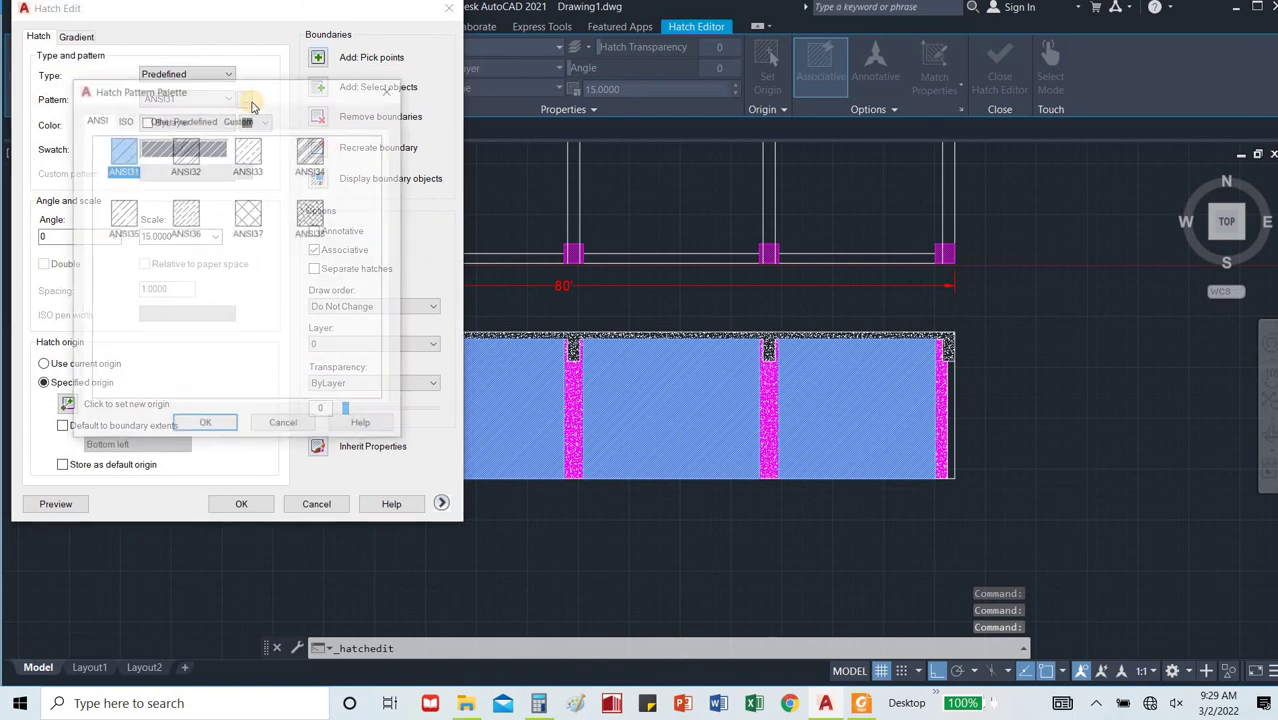
pyautogui.click(205, 118)
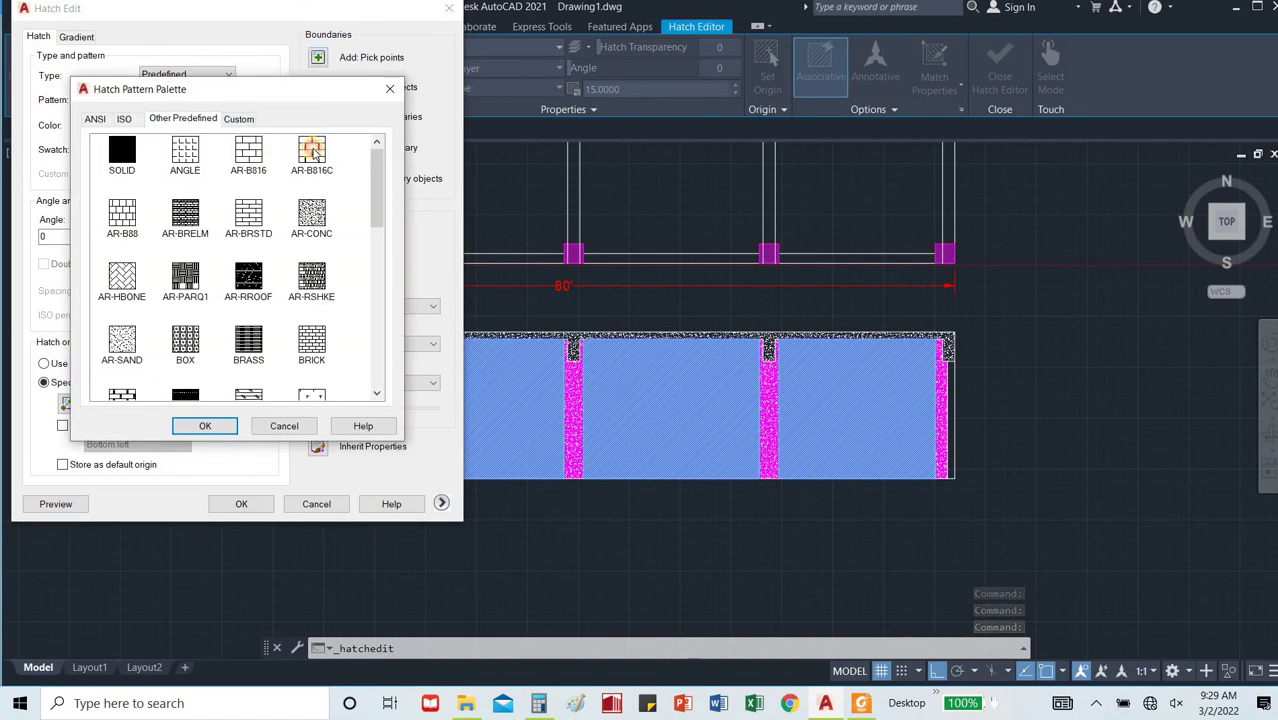
pyautogui.click(310, 152)
pyautogui.click(205, 426)
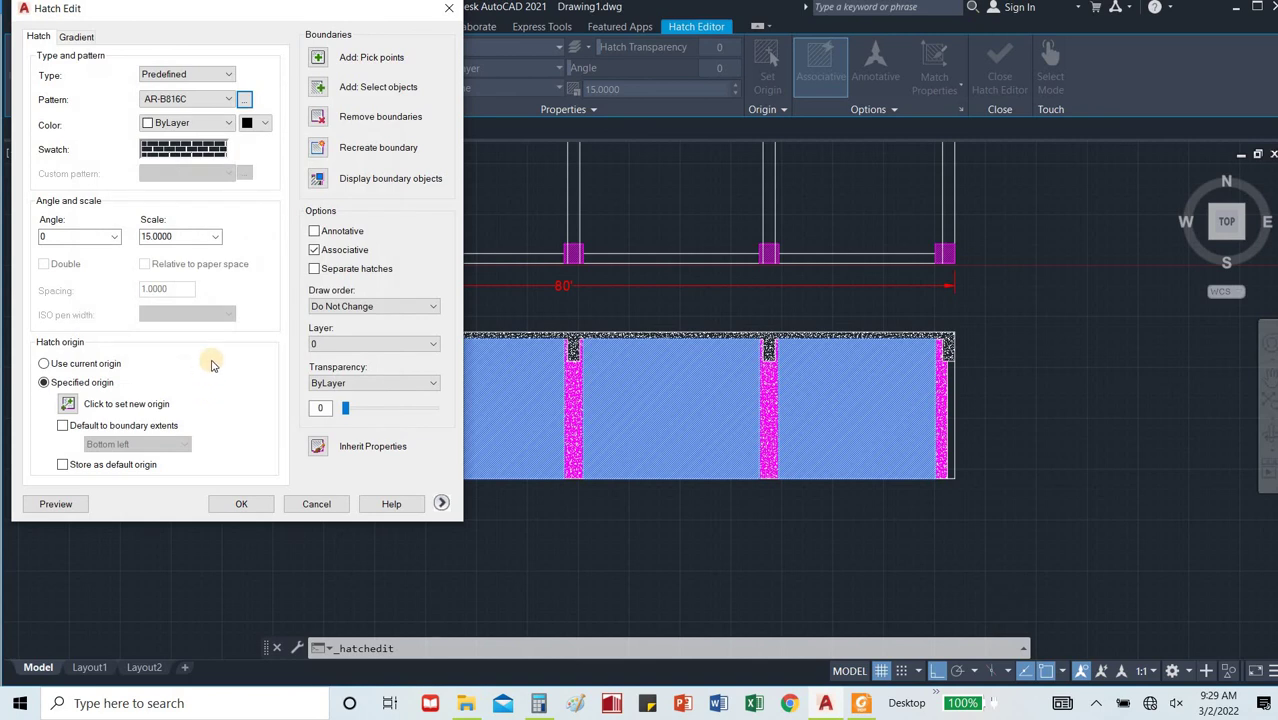
# Give the wall bay brick hatch a red background color and set its scale to 1.
pyautogui.click(265, 123)
pyautogui.click(262, 160)
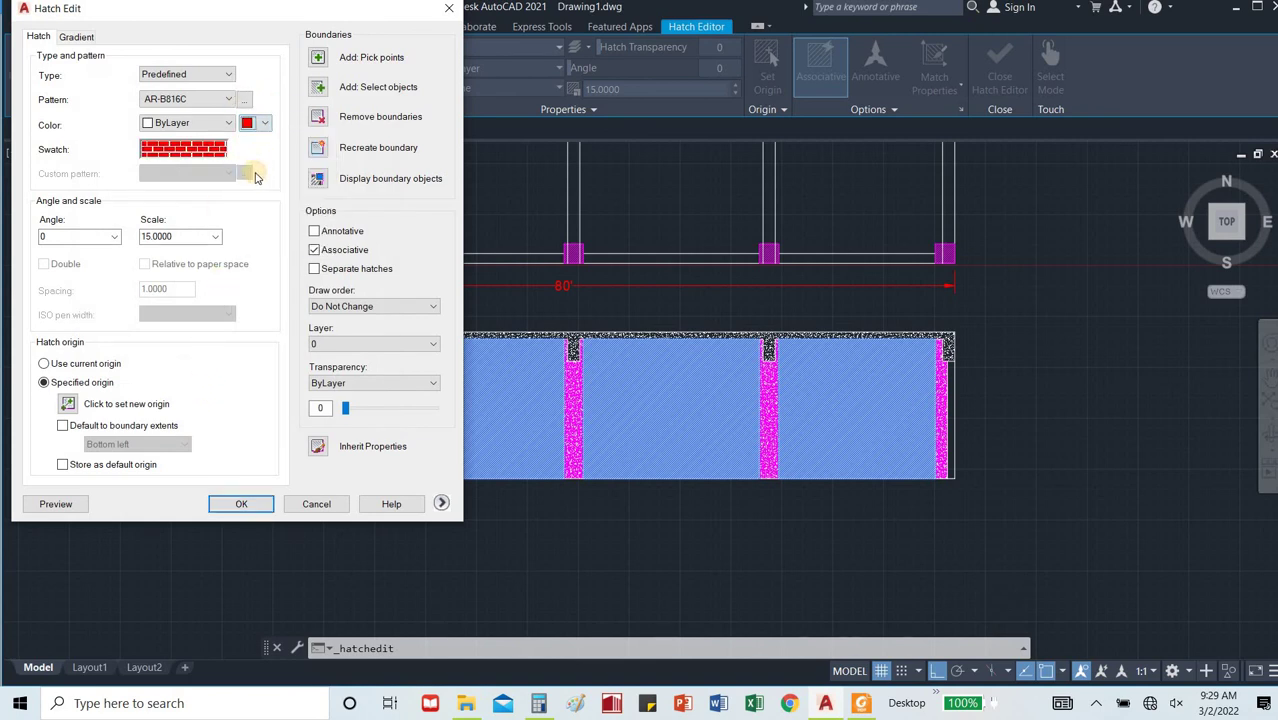
pyautogui.doubleClick(189, 238)
pyautogui.write('1')
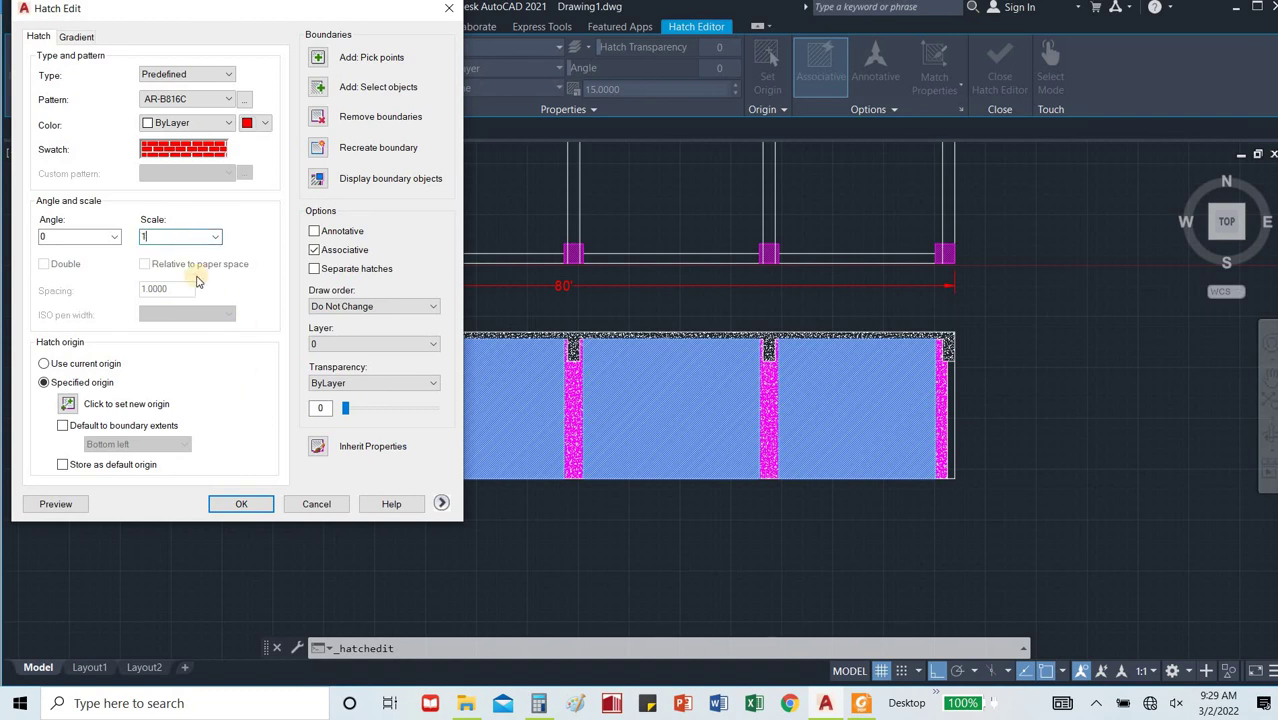
pyautogui.click(245, 504)
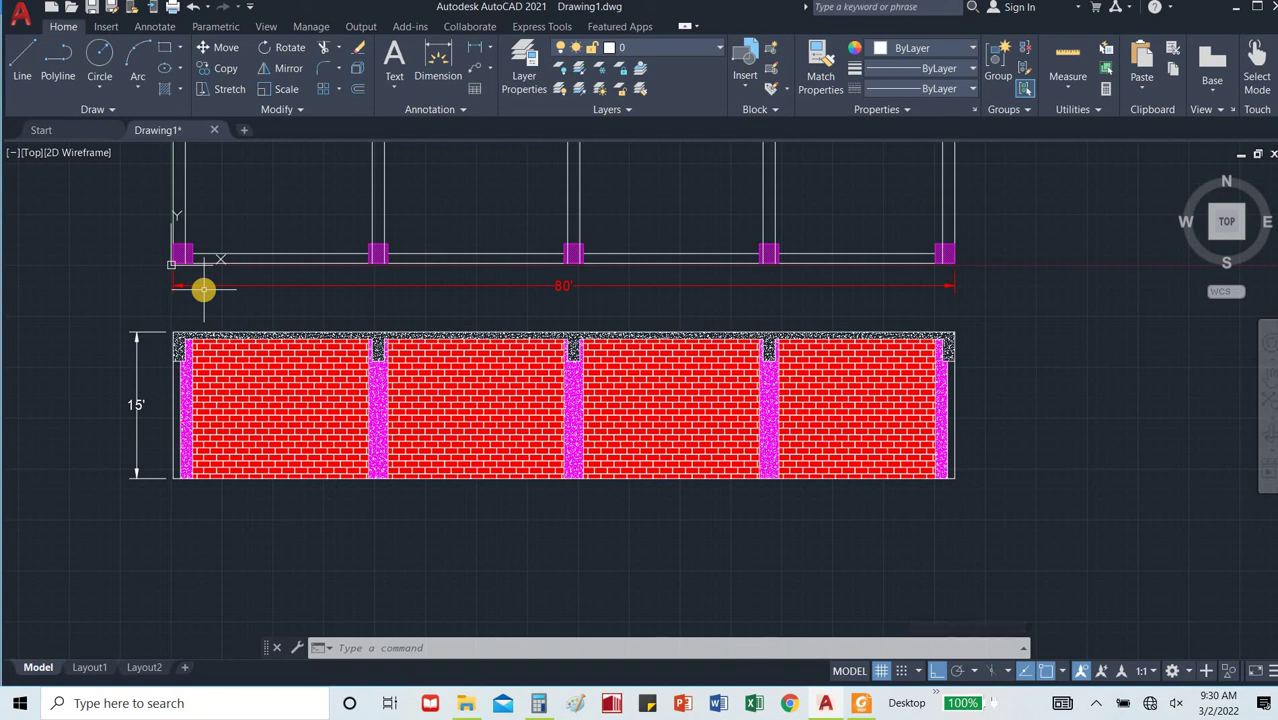
# Hatch the narrow wall strips outside the two end columns of the section with ANSI31 diagonal lines at scale 15.
pyautogui.scroll(4, 91, 424)
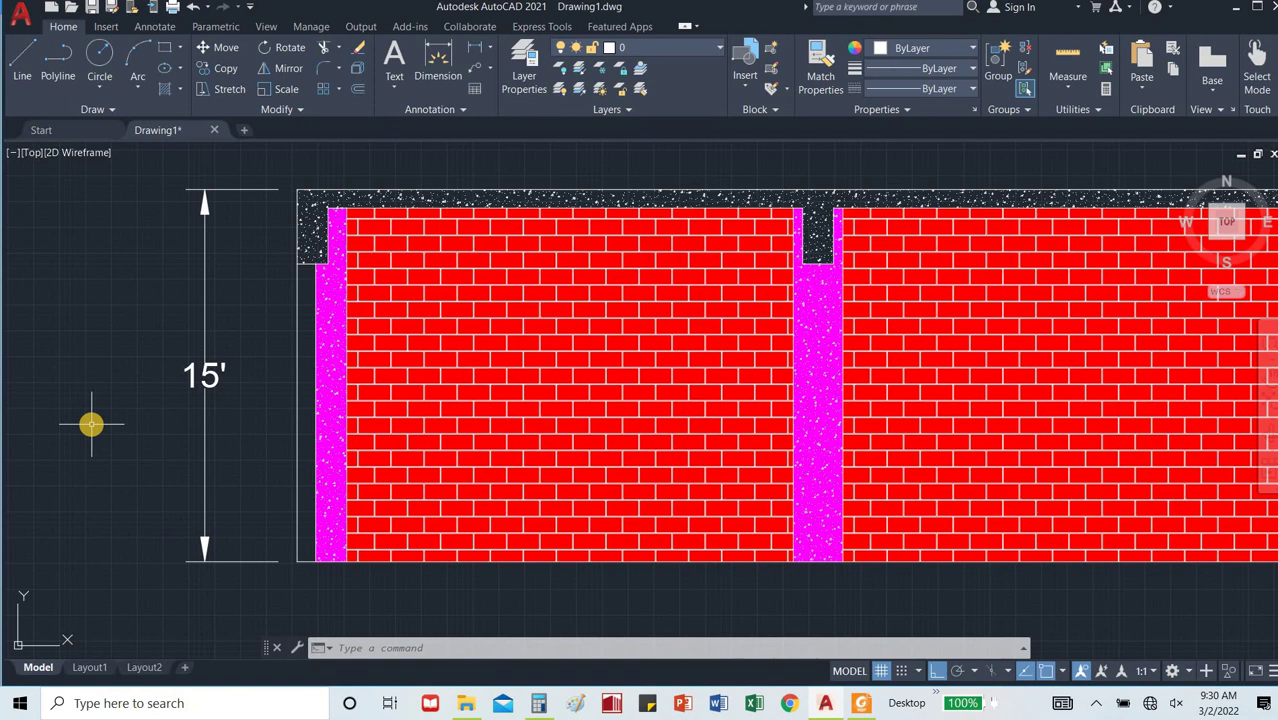
pyautogui.write('h')
pyautogui.press('Return')
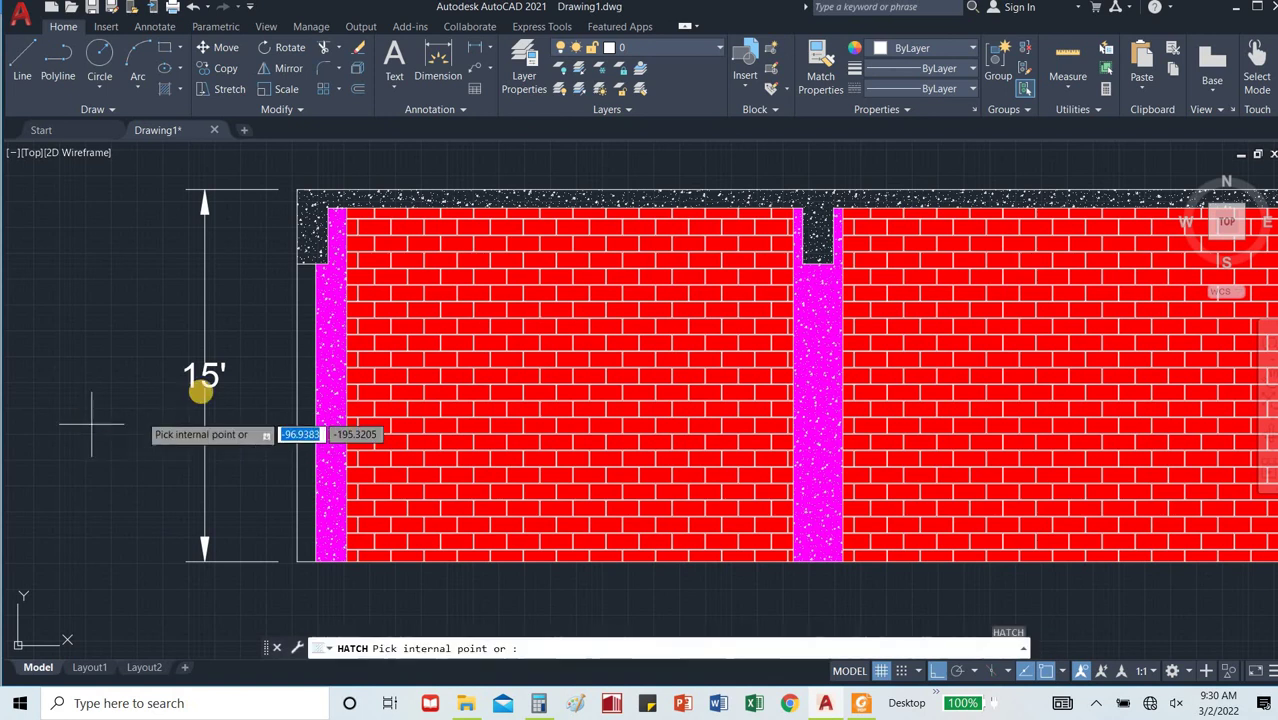
pyautogui.click(309, 329)
pyautogui.scroll(-8, 302, 358)
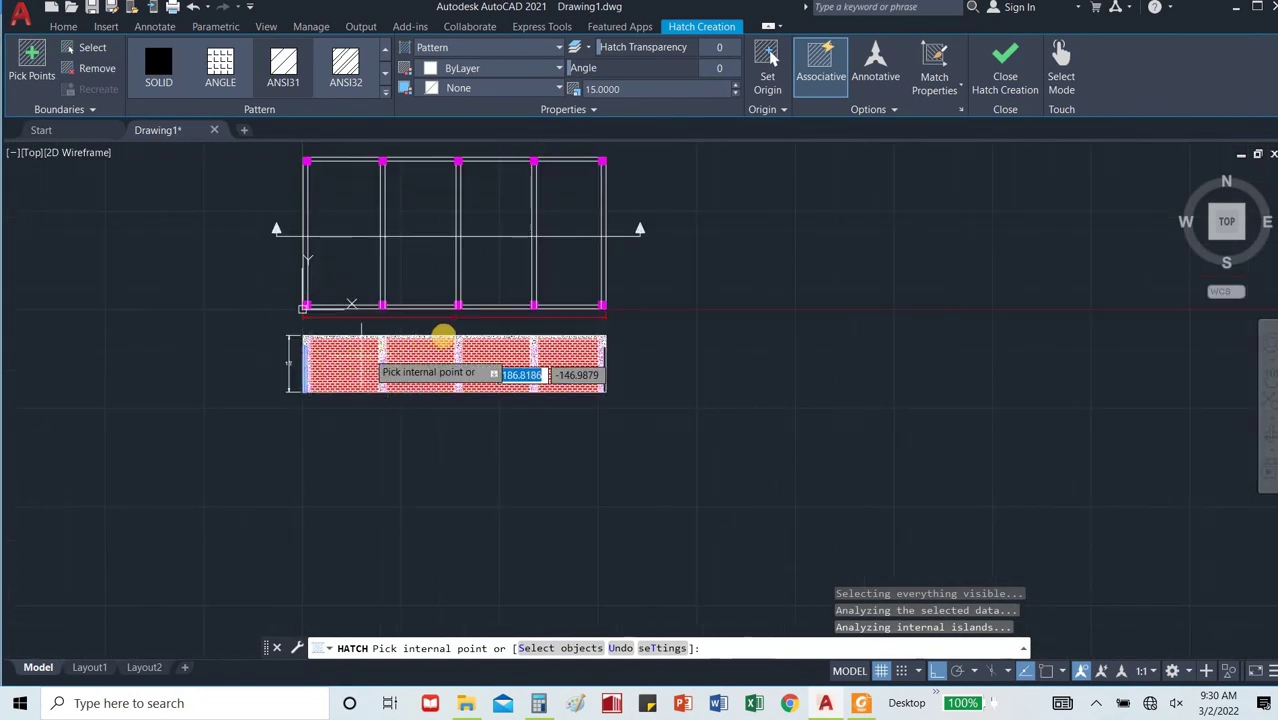
pyautogui.scroll(6, 620, 365)
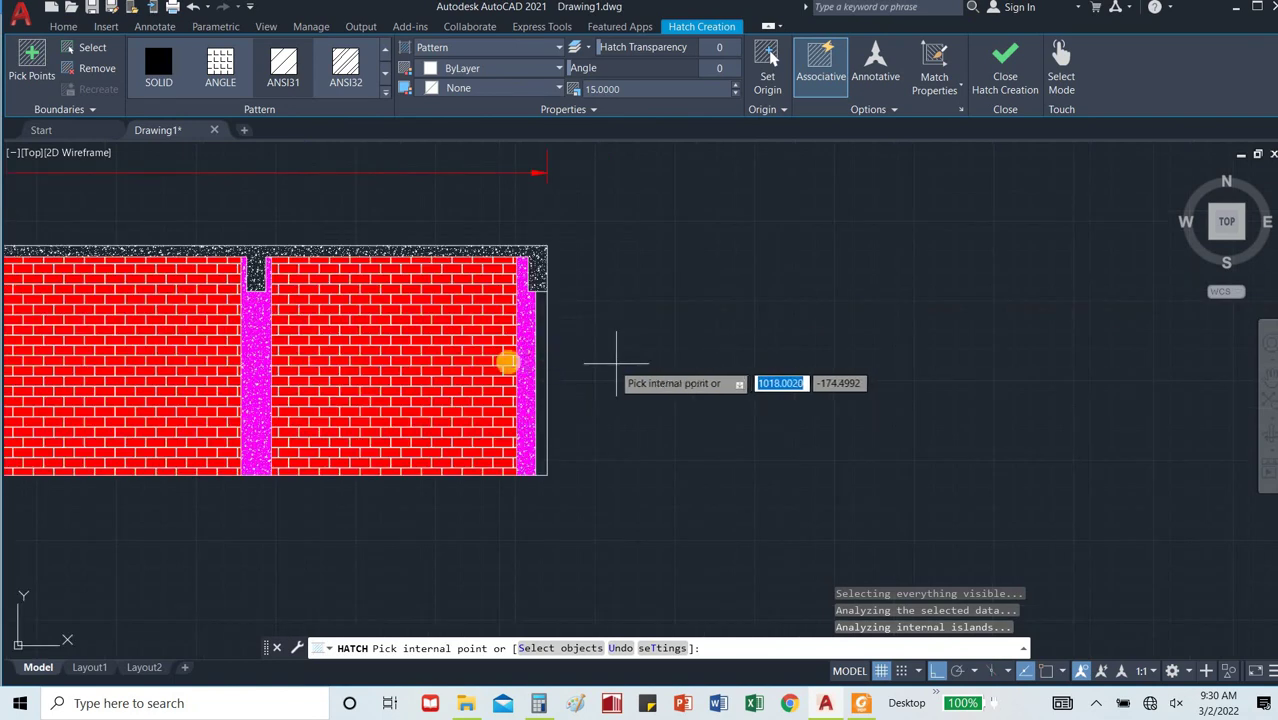
pyautogui.scroll(6, 540, 345)
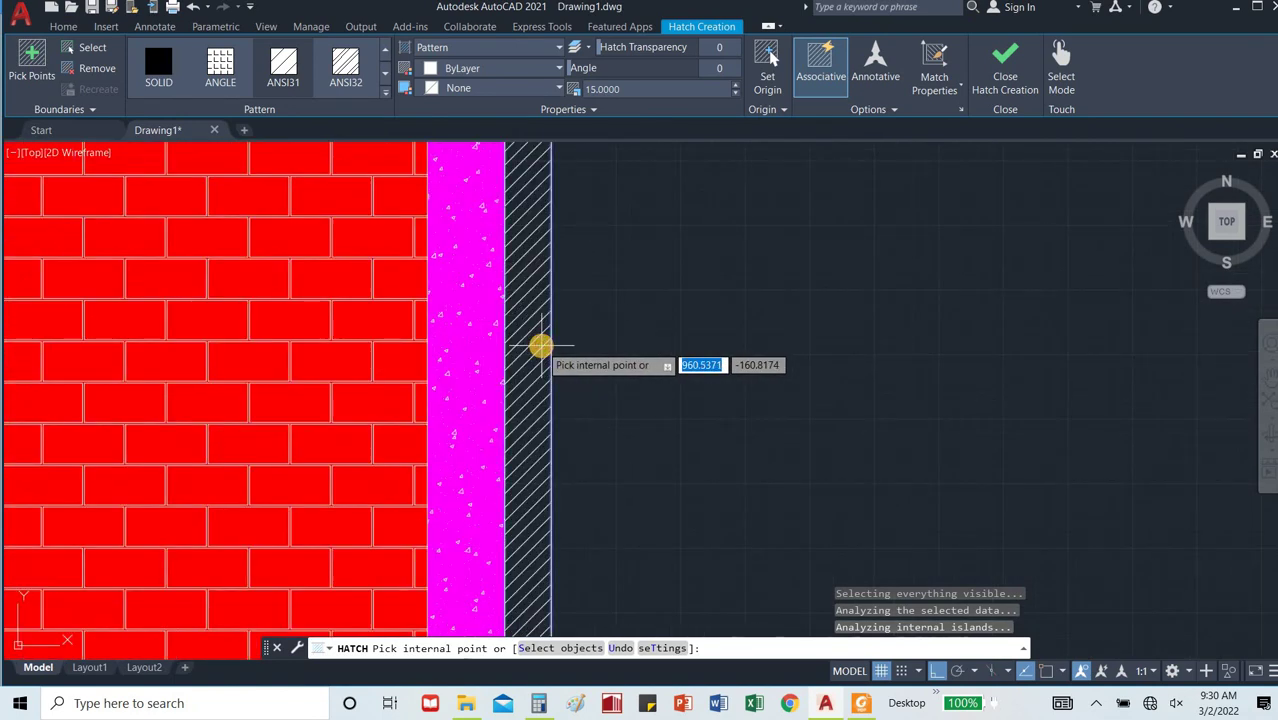
pyautogui.press('Return')
# Change the hatch pattern of the two narrow end wall strips to the predefined AR-B816 pattern.
pyautogui.click(540, 345)
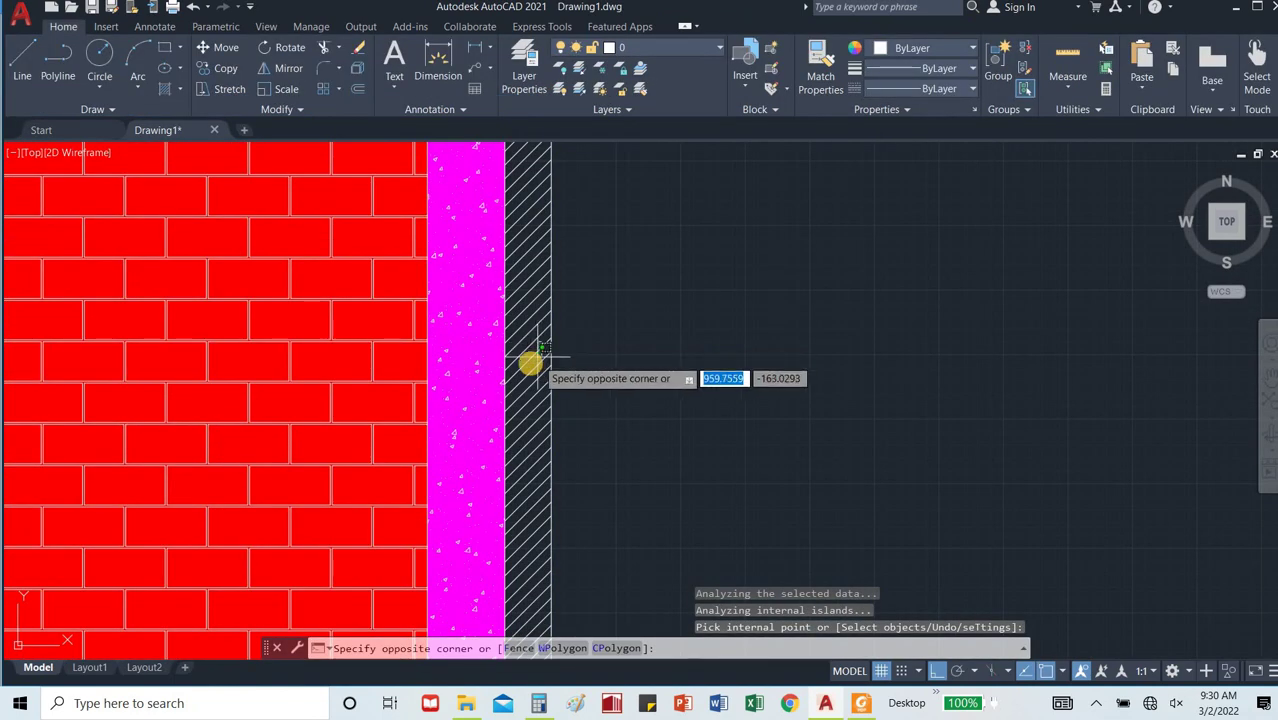
pyautogui.click(531, 362)
pyautogui.rightClick(531, 362)
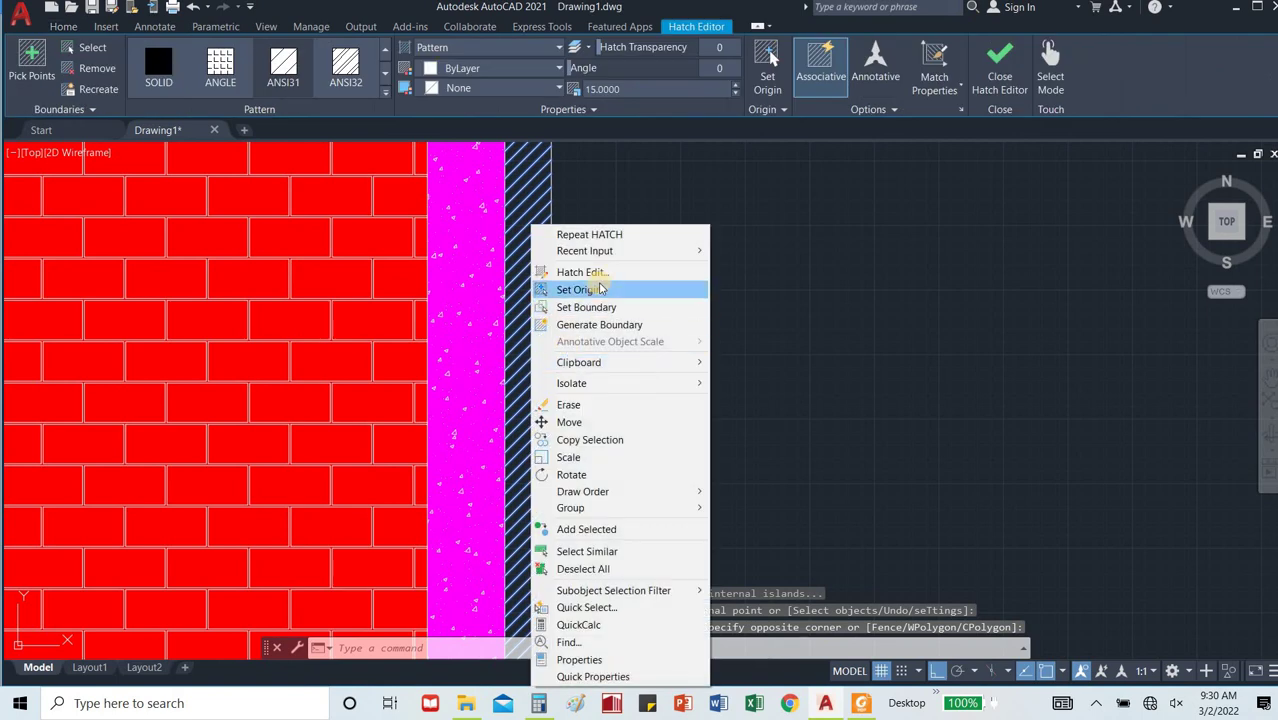
pyautogui.click(604, 272)
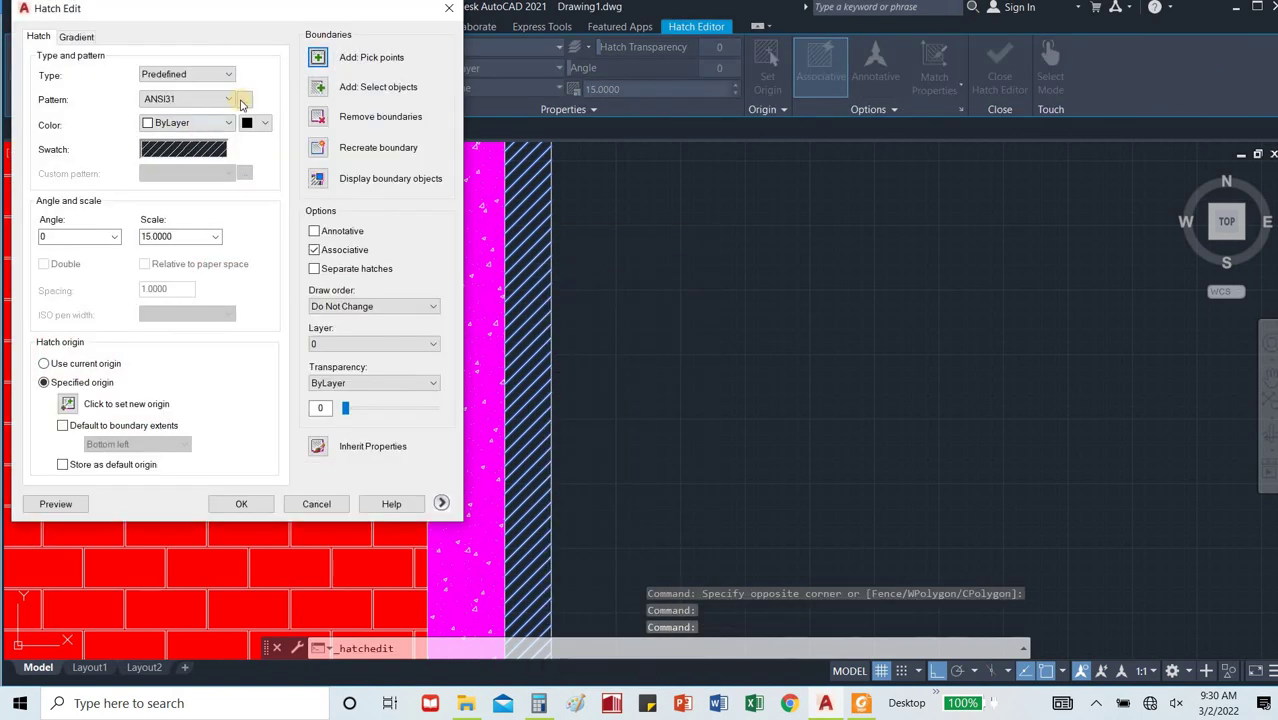
pyautogui.click(243, 99)
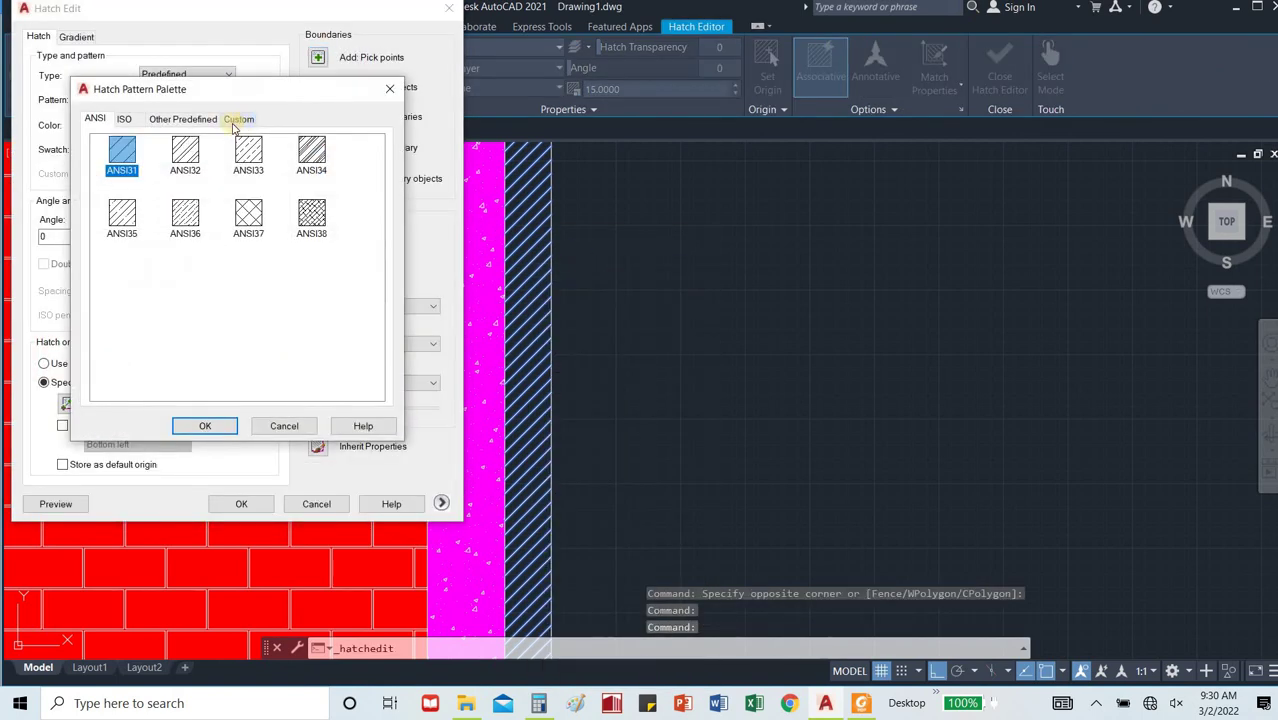
pyautogui.click(212, 120)
pyautogui.click(249, 151)
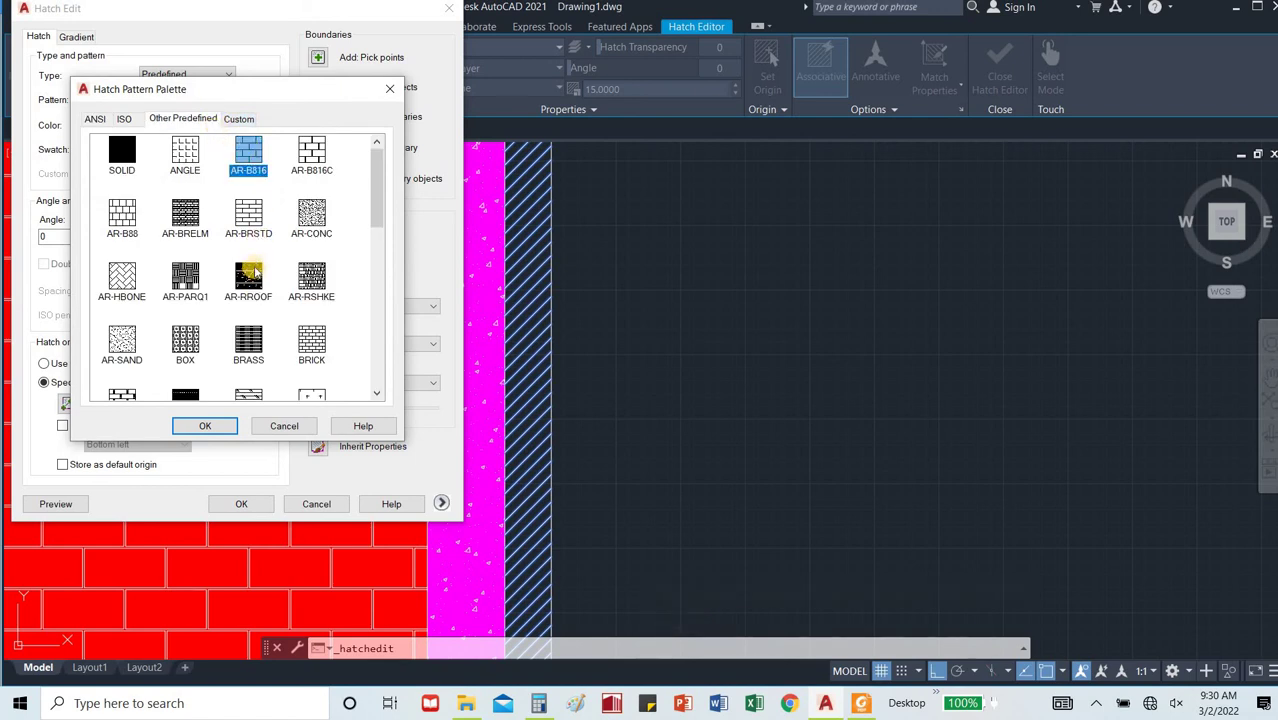
pyautogui.click(210, 427)
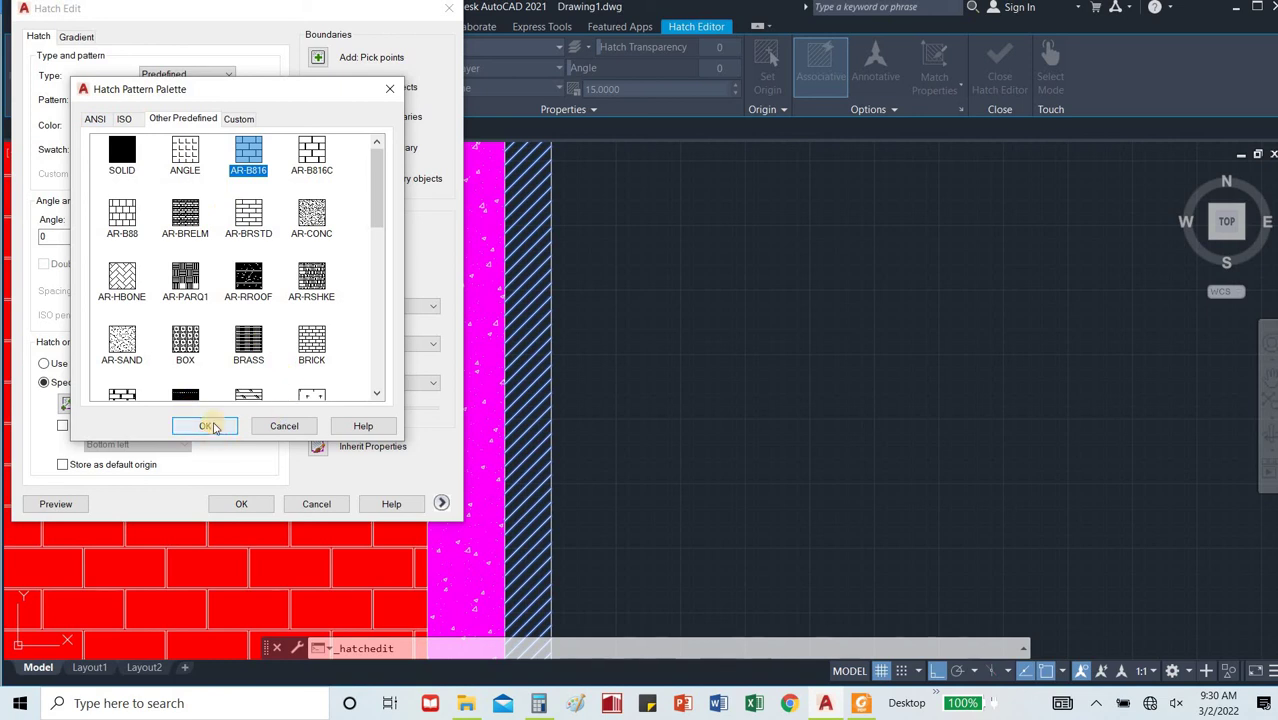
# Give the brick hatch of the two narrow end wall strips a red background color and change its scale.
pyautogui.click(263, 127)
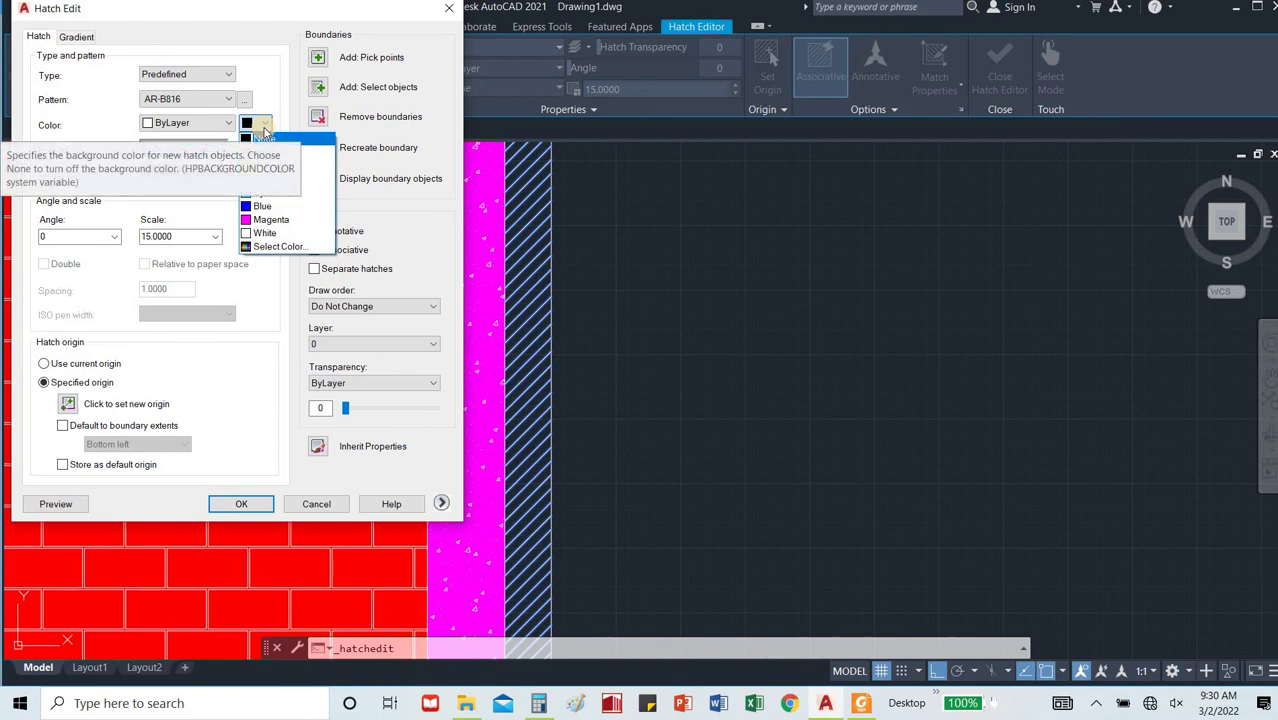
pyautogui.click(264, 151)
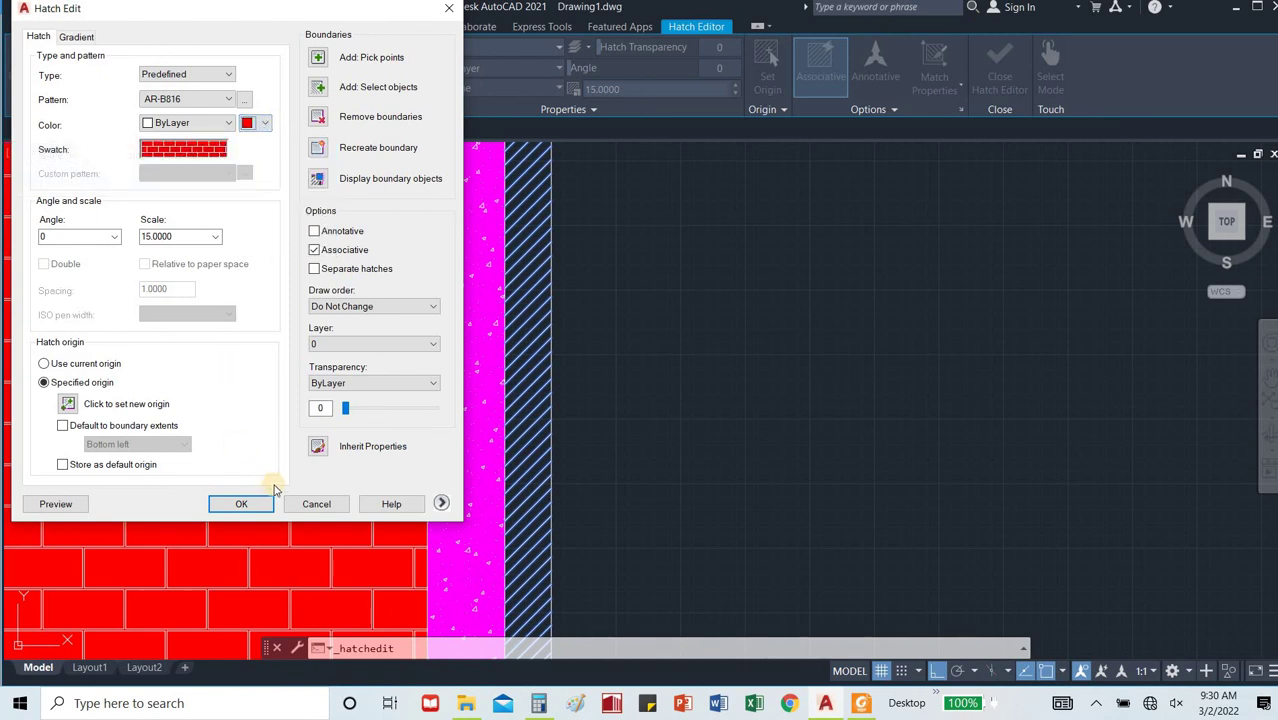
pyautogui.doubleClick(163, 236)
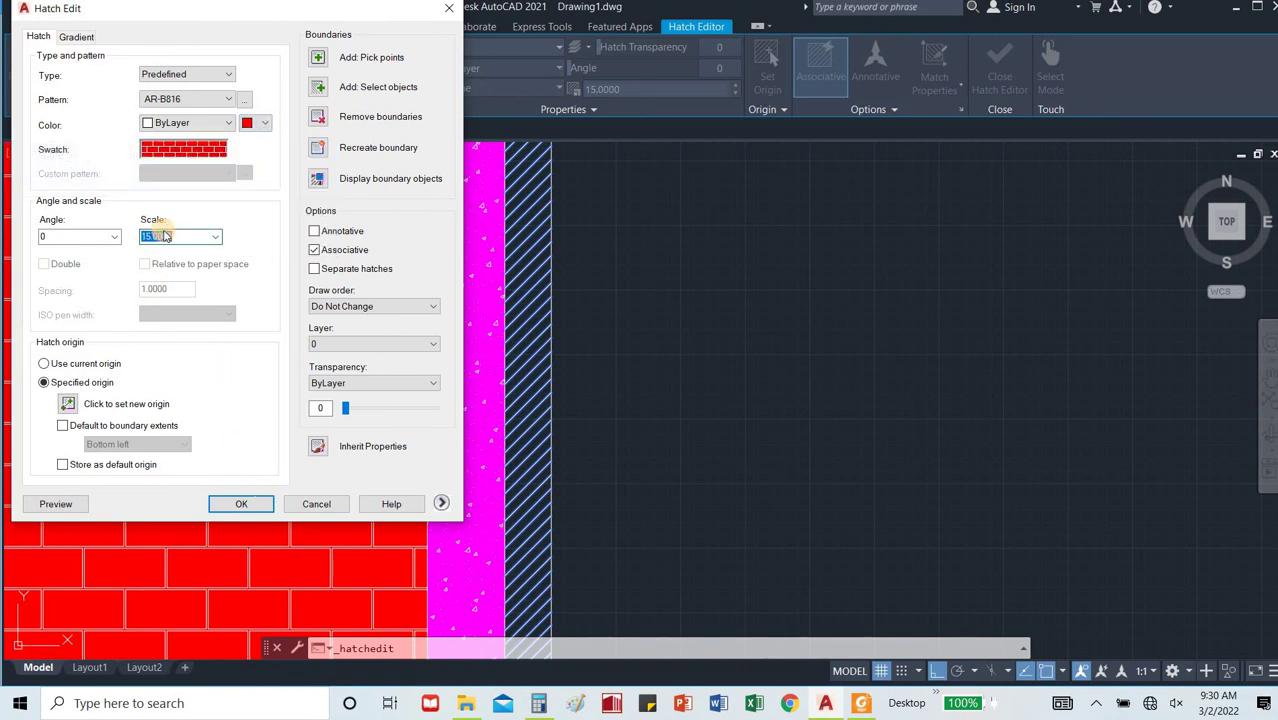
pyautogui.click(245, 503)
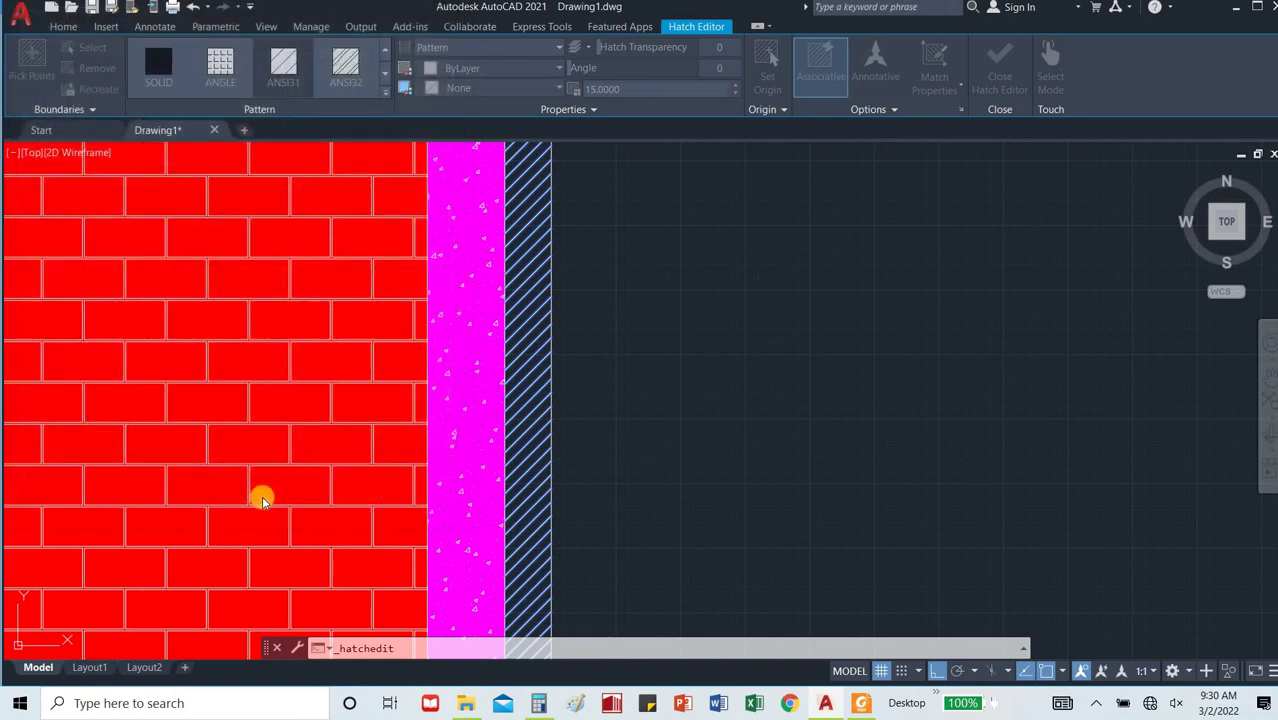
pyautogui.press('Escape')
pyautogui.scroll(-4, 710, 348)
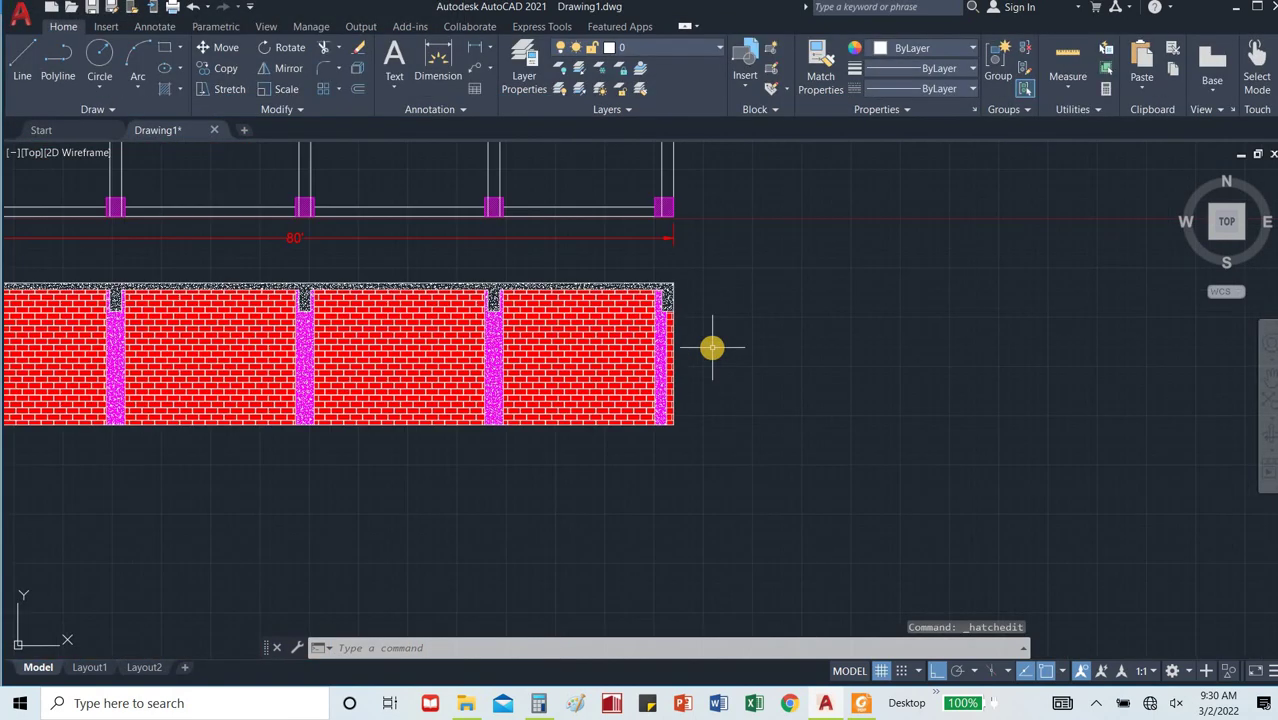
pyautogui.scroll(-2, 454, 342)
pyautogui.scroll(2, 104, 315)
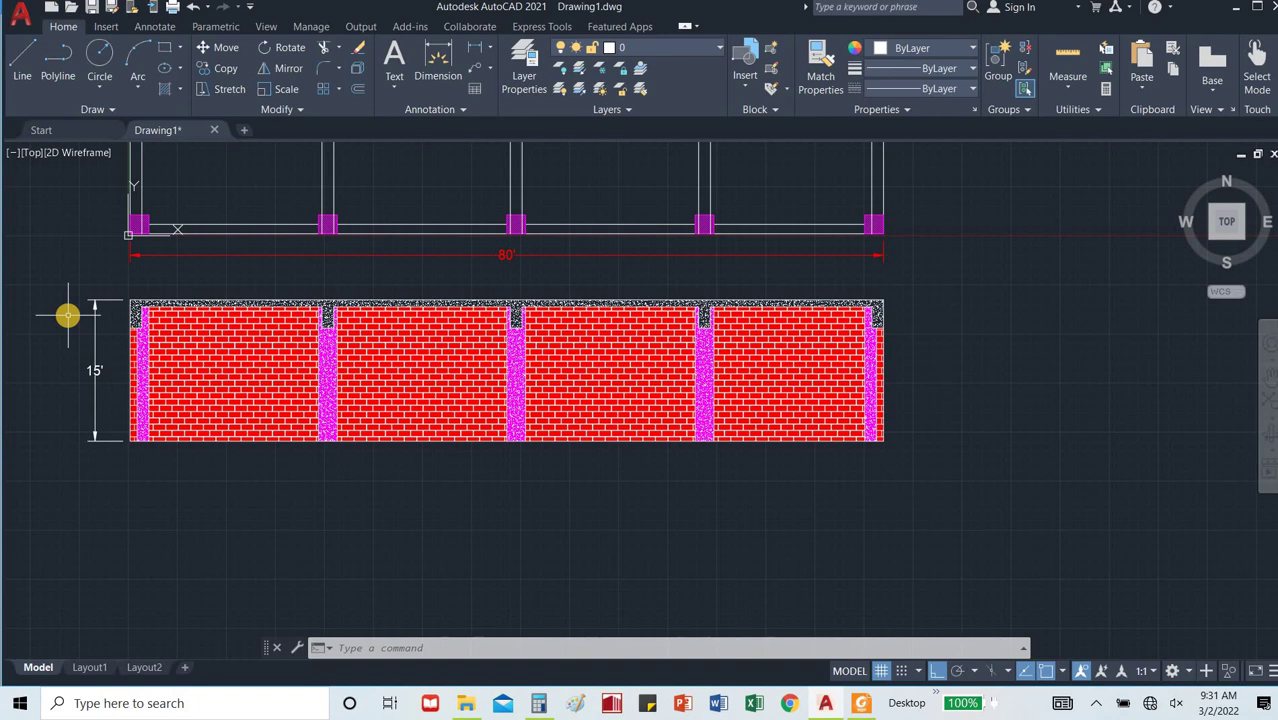
pyautogui.scroll(-3, 322, 474)
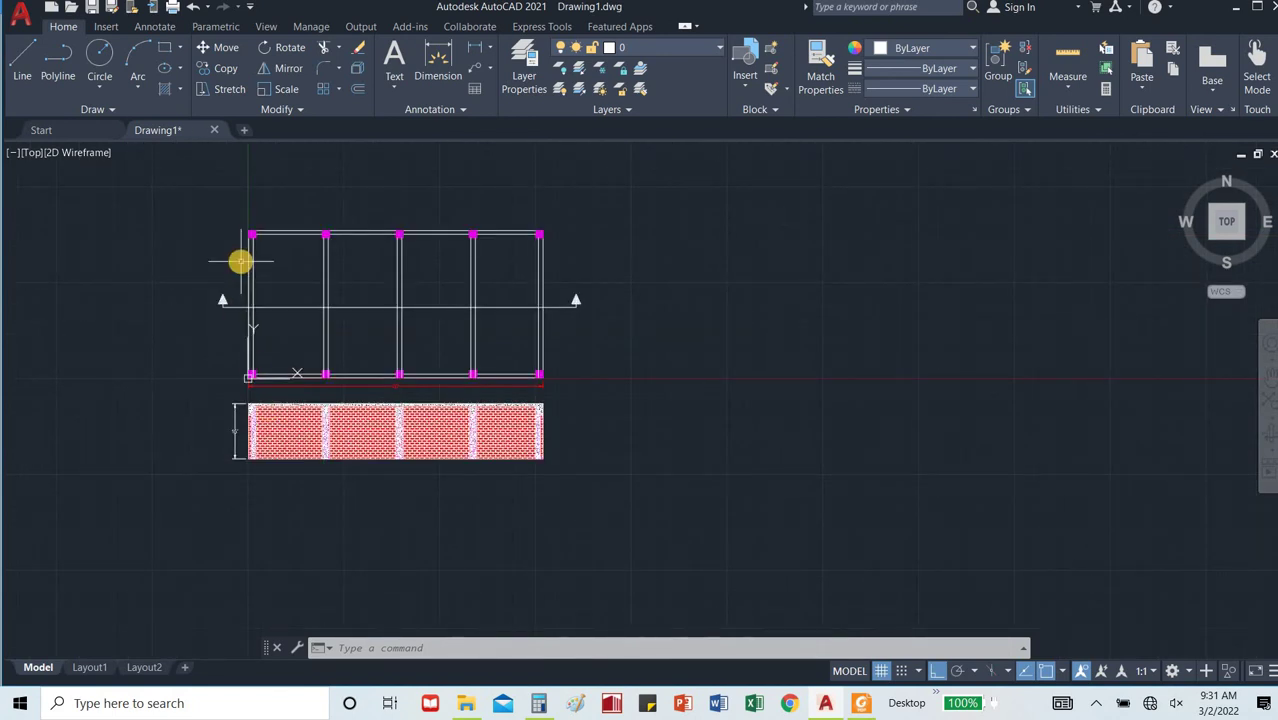
pyautogui.scroll(4, 285, 420)
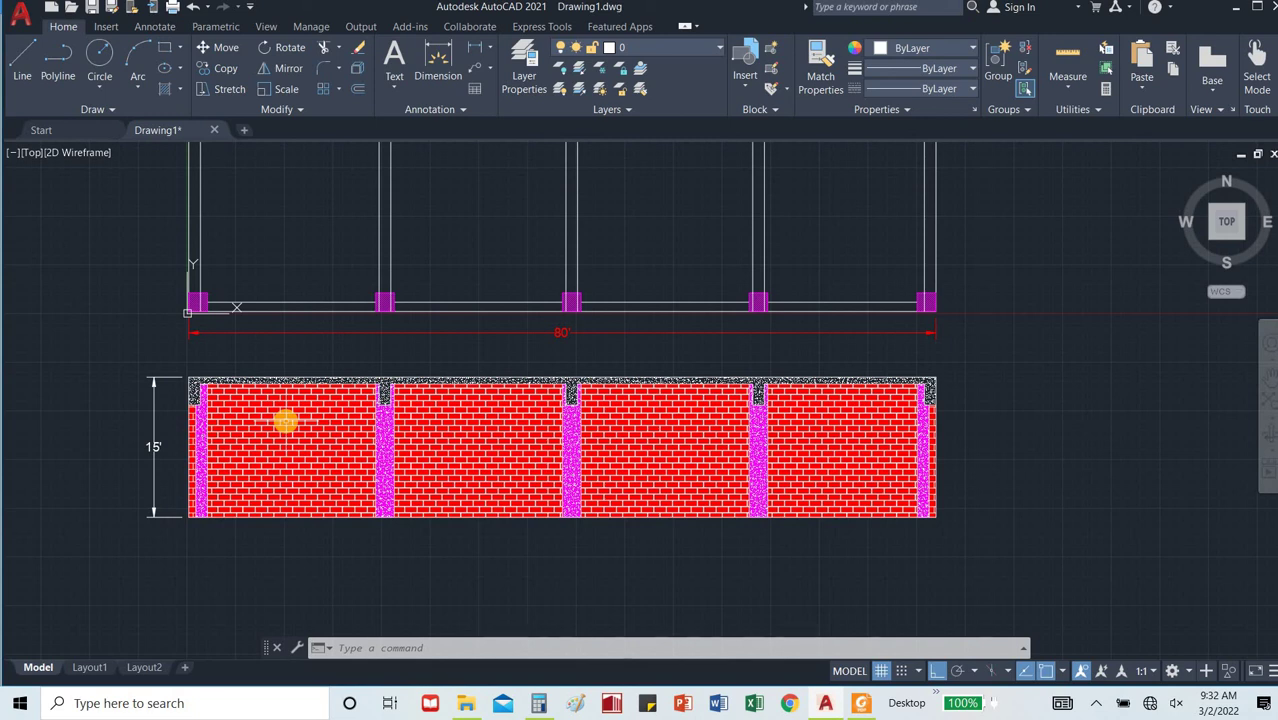
pyautogui.scroll(-5, 286, 423)
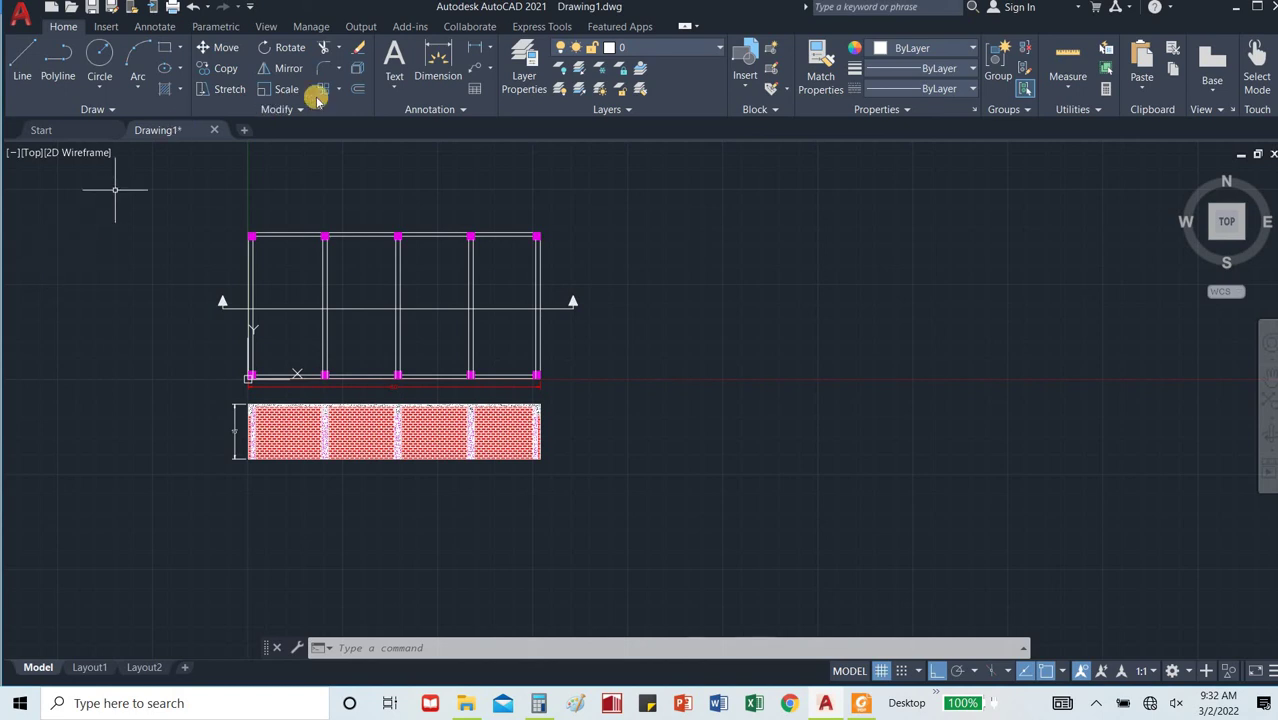
# Make the text layer the current layer.
pyautogui.click(533, 64)
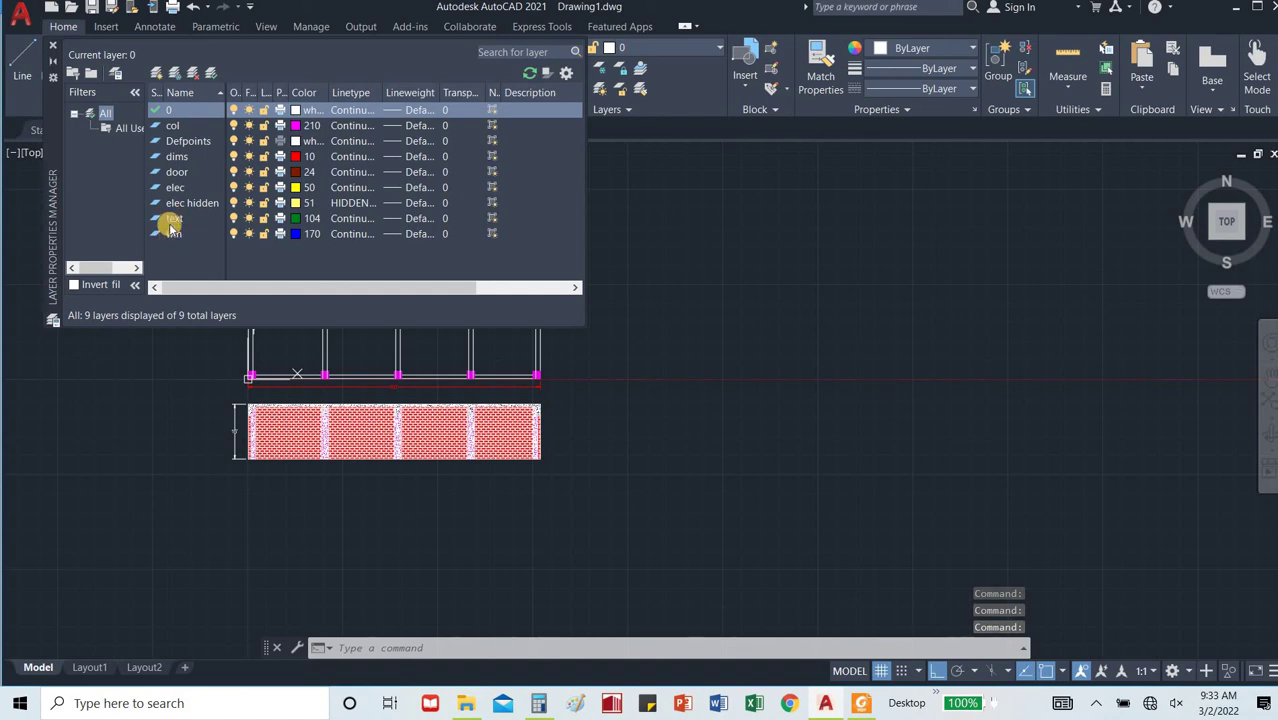
pyautogui.click(170, 218)
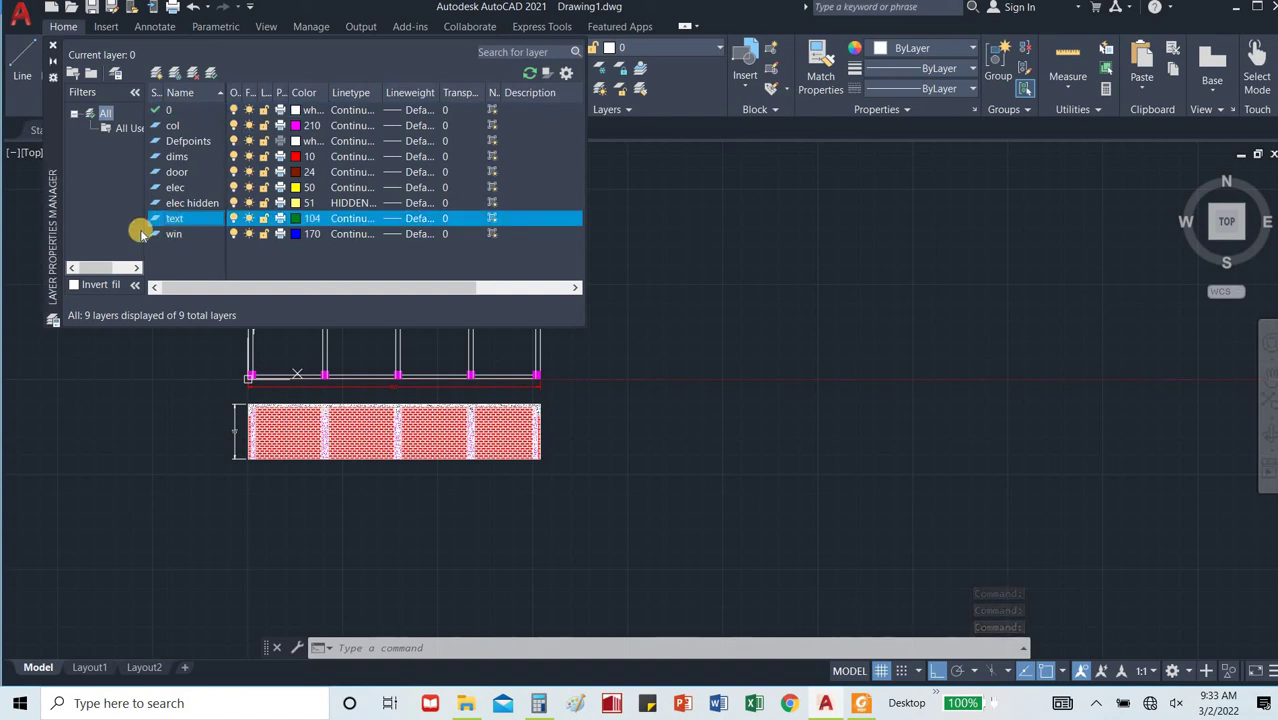
pyautogui.doubleClick(158, 218)
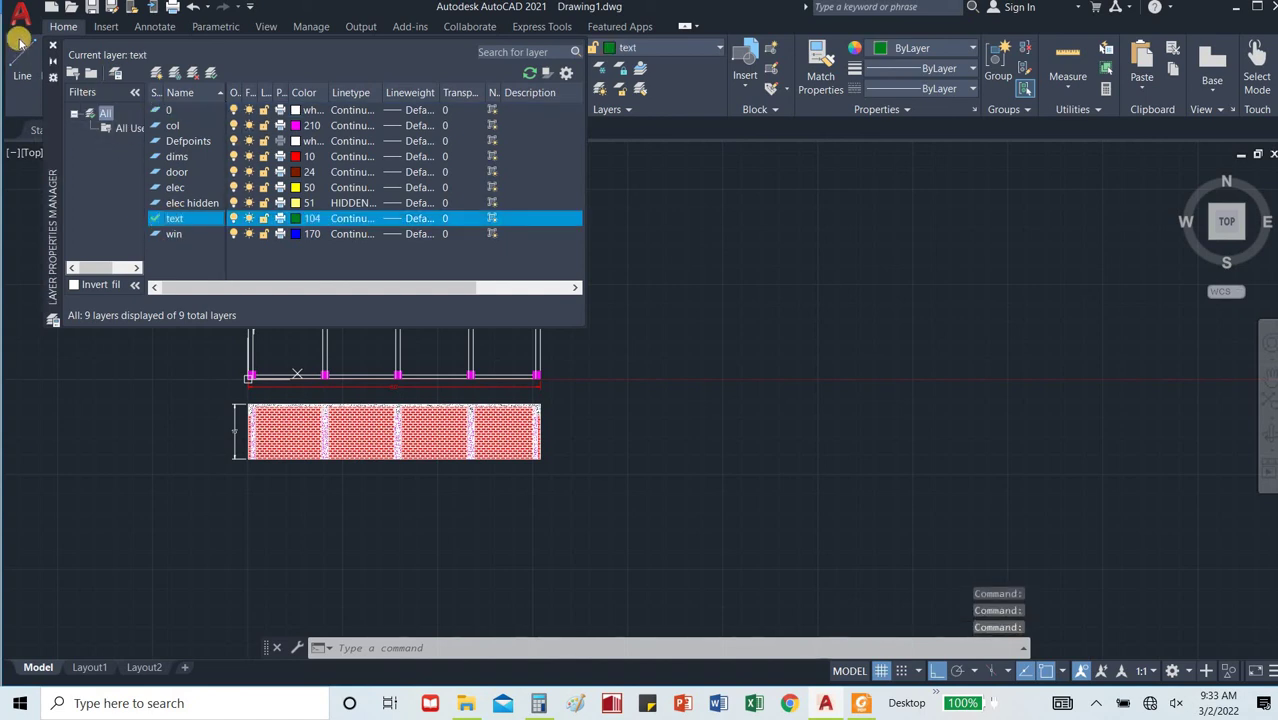
pyautogui.click(53, 46)
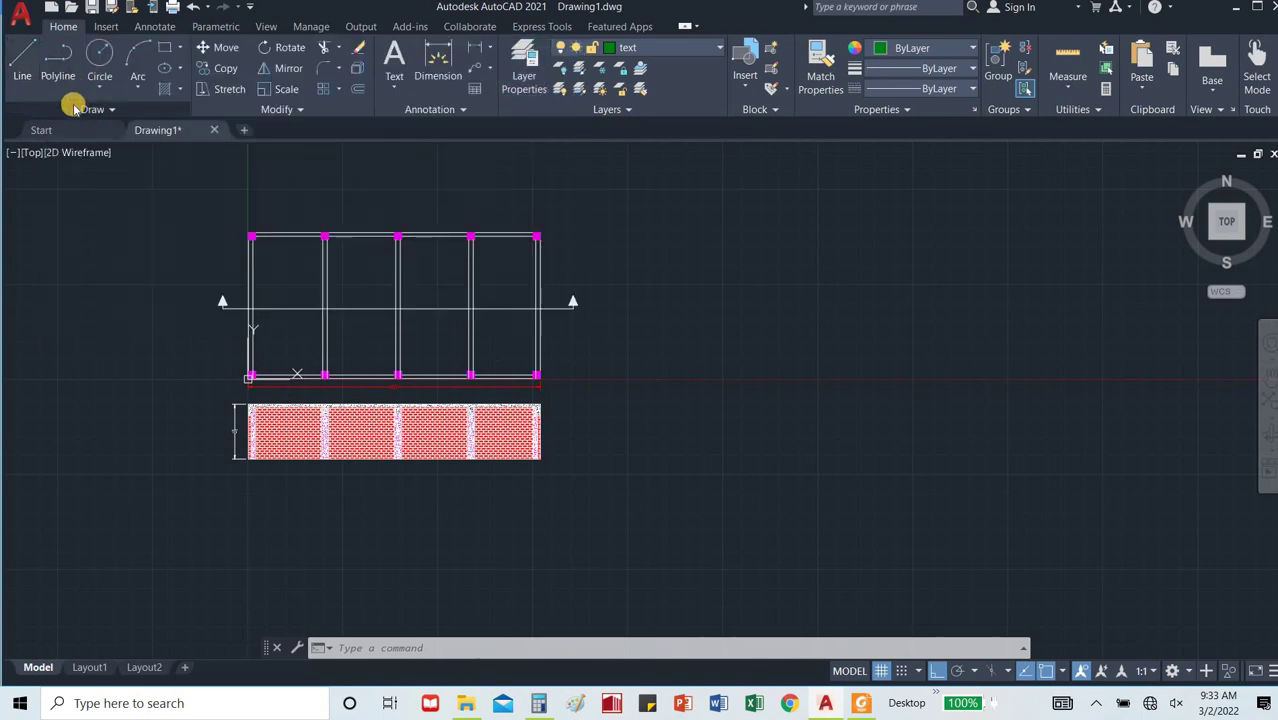
# Set the Standard text style to the Tahoma font with a height of 15 and make it current.
pyautogui.click(395, 89)
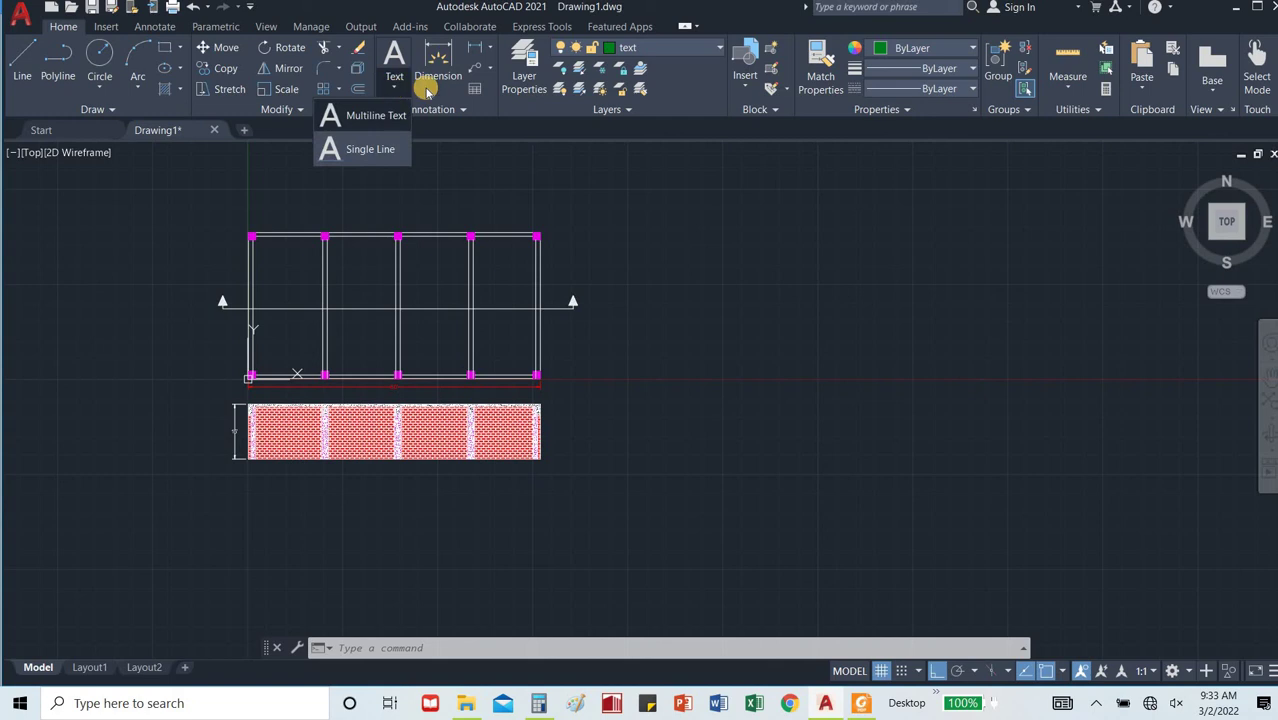
pyautogui.click(436, 111)
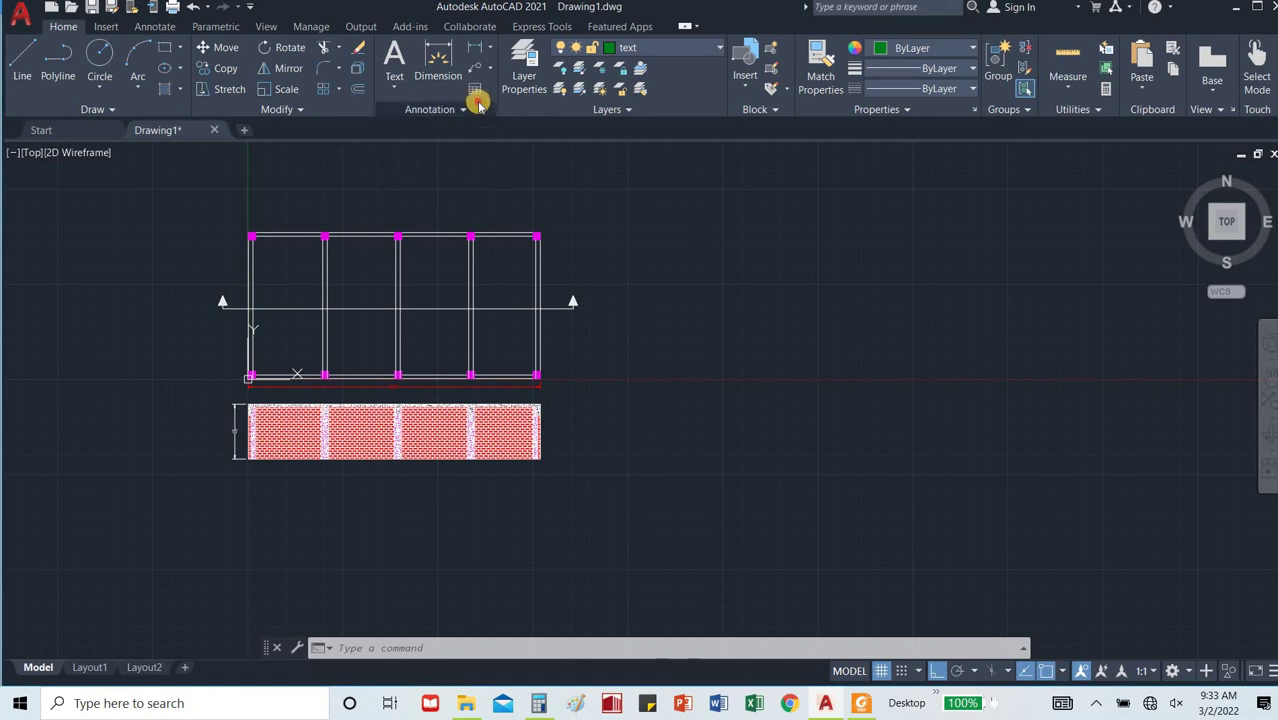
pyautogui.click(465, 109)
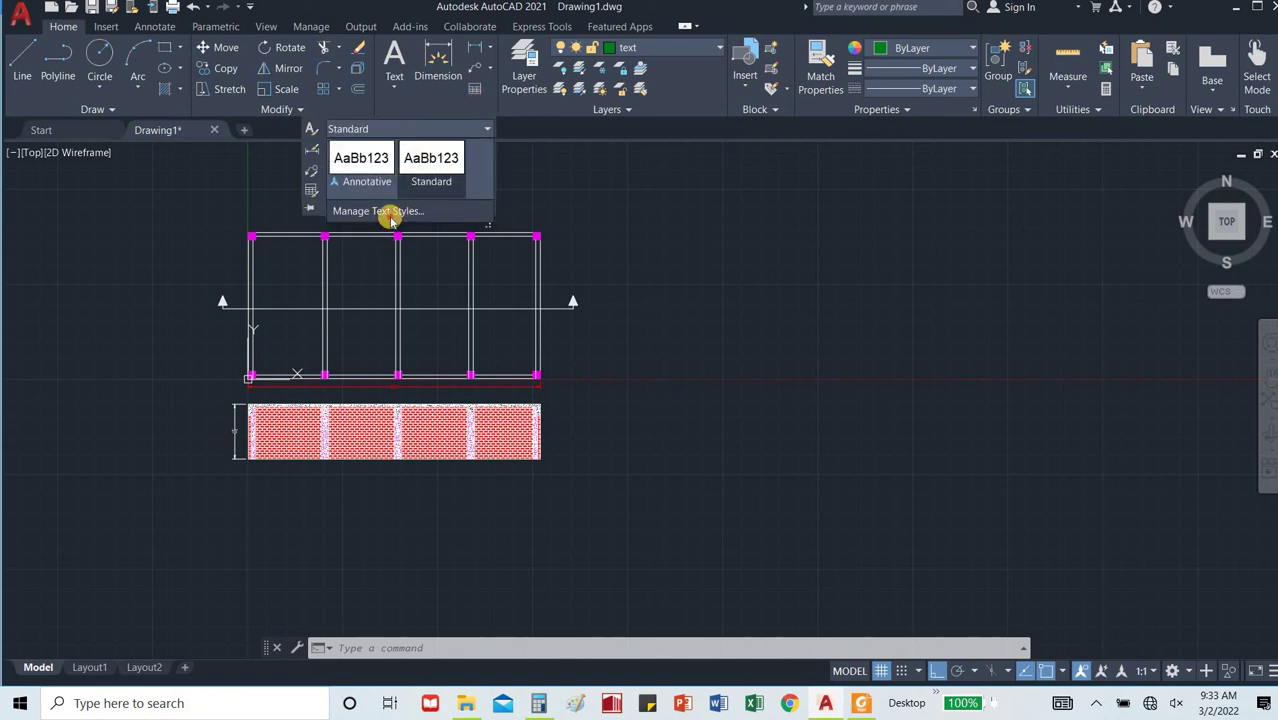
pyautogui.click(390, 216)
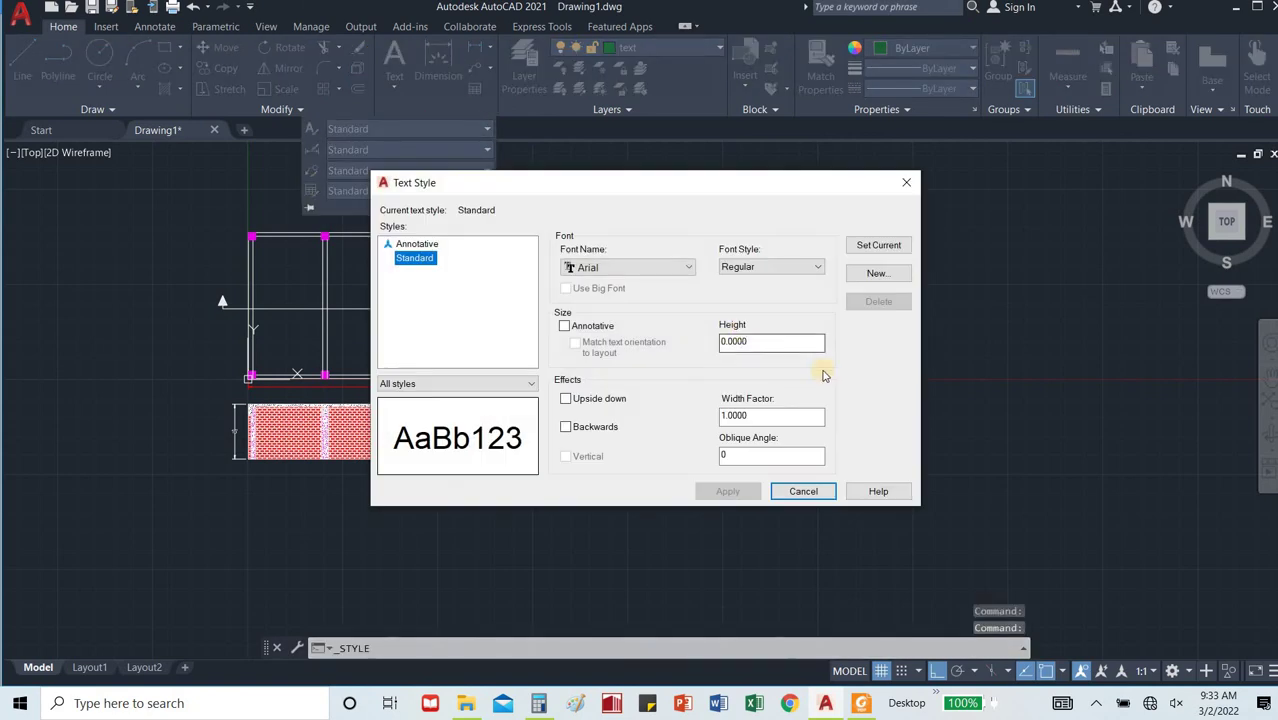
pyautogui.doubleClick(750, 342)
pyautogui.write('15')
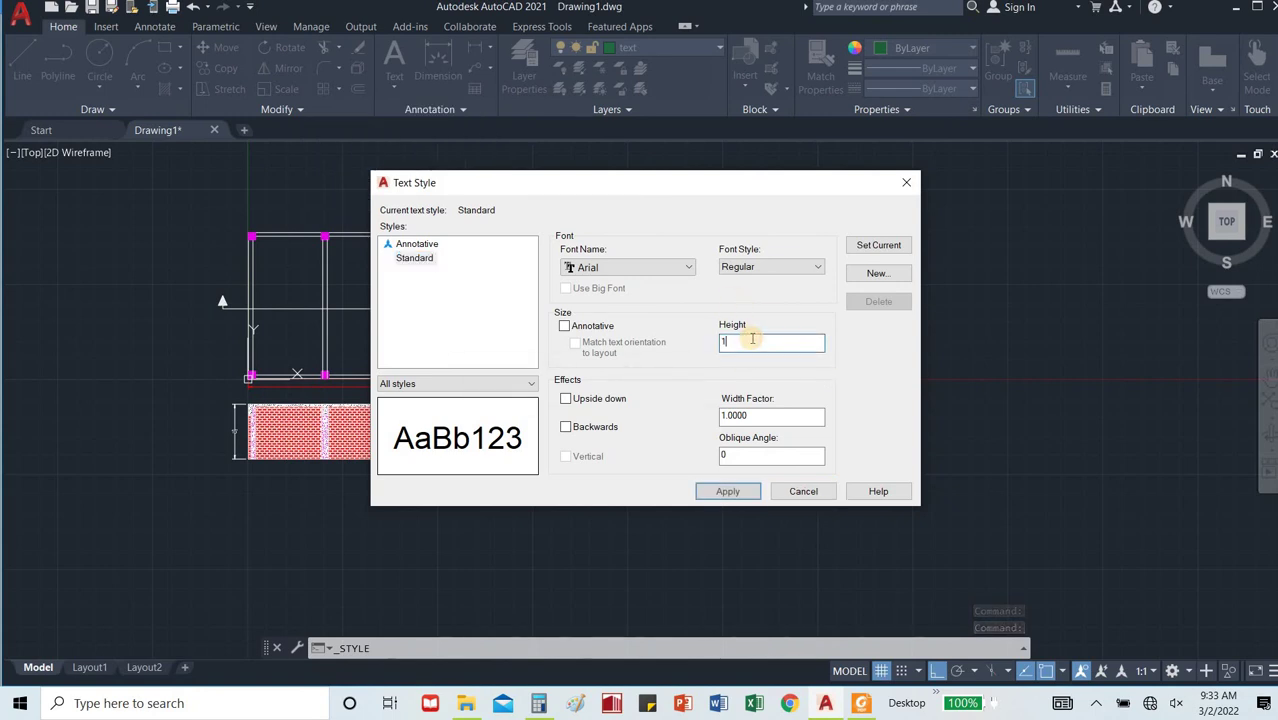
pyautogui.click(647, 265)
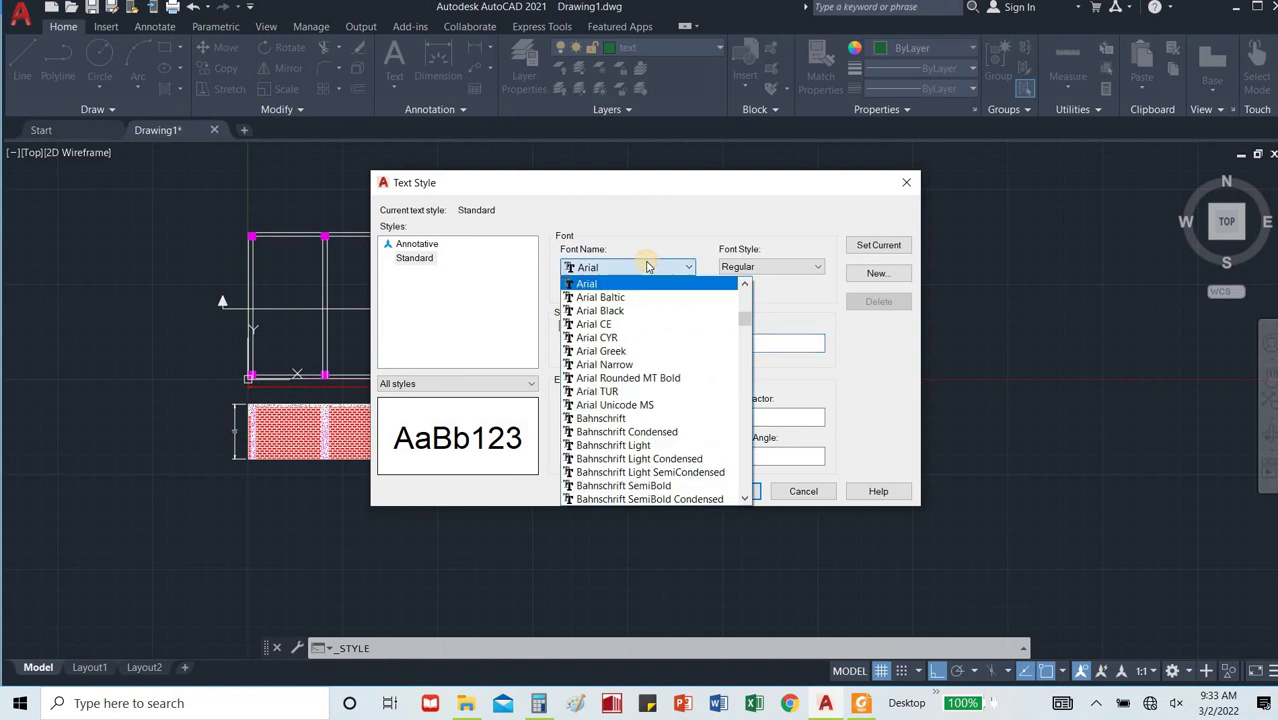
pyautogui.press('t')
pyautogui.click(670, 287)
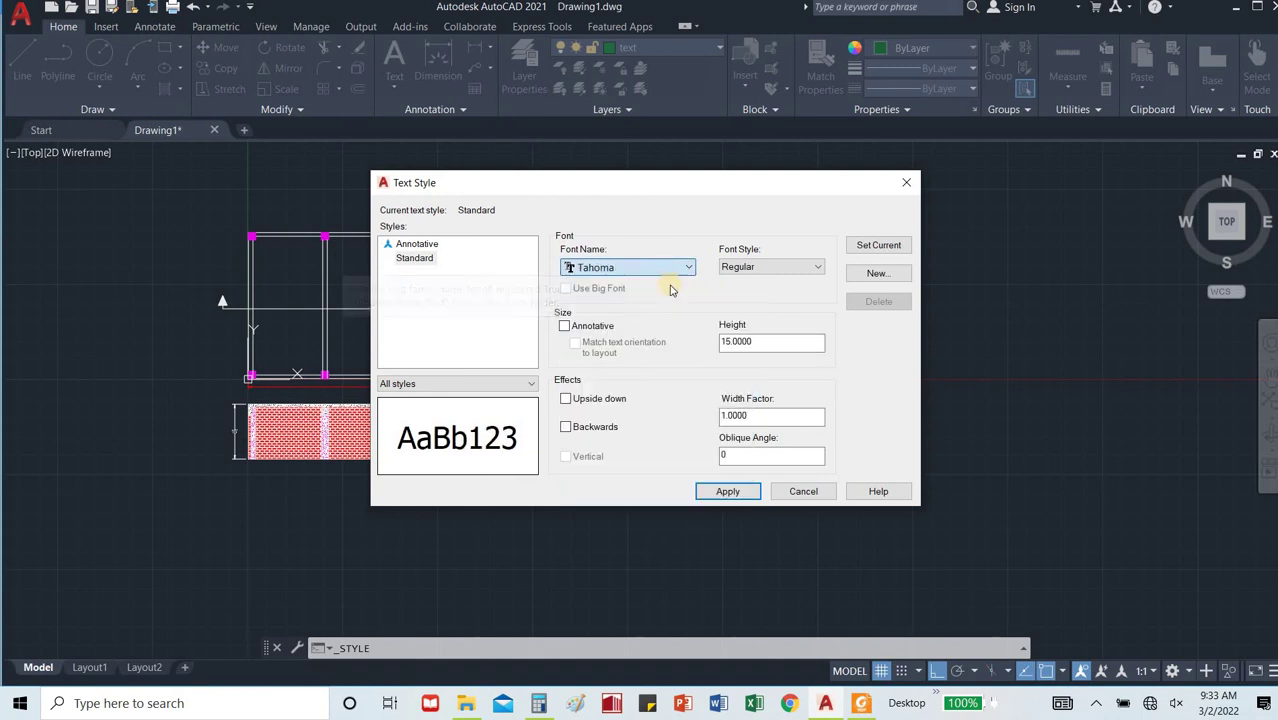
pyautogui.click(877, 245)
pyautogui.click(645, 386)
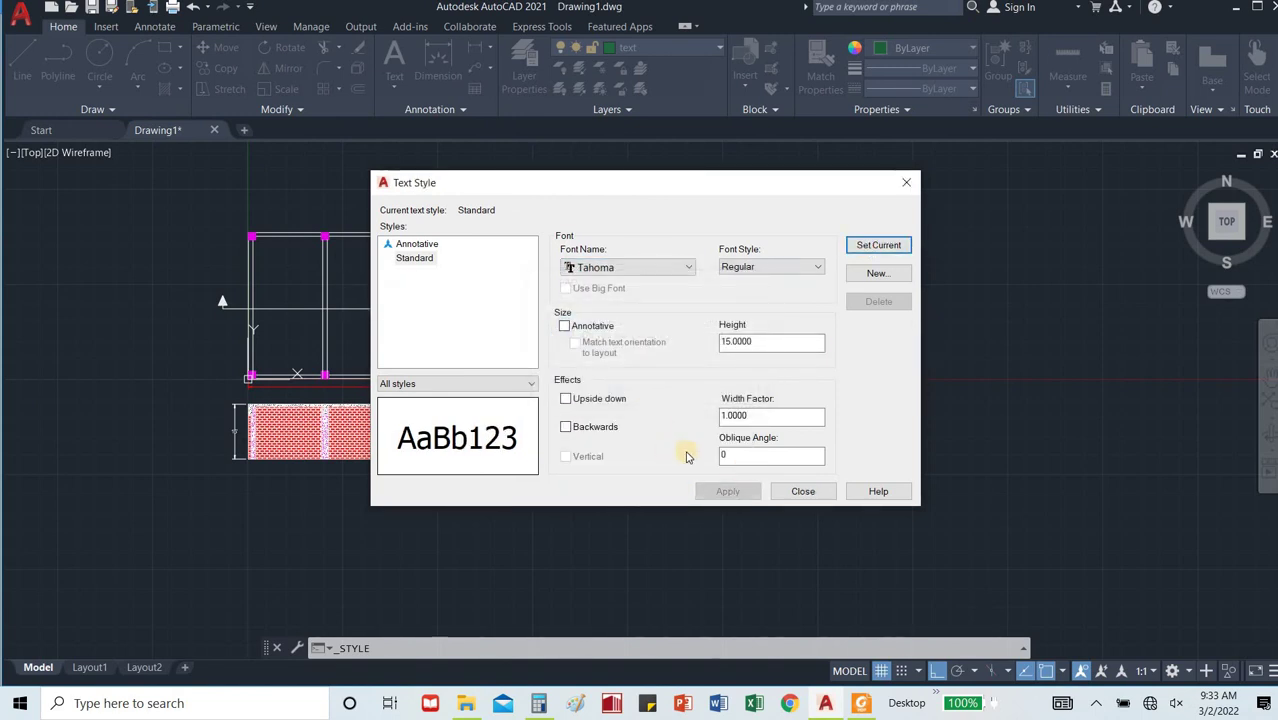
pyautogui.click(822, 492)
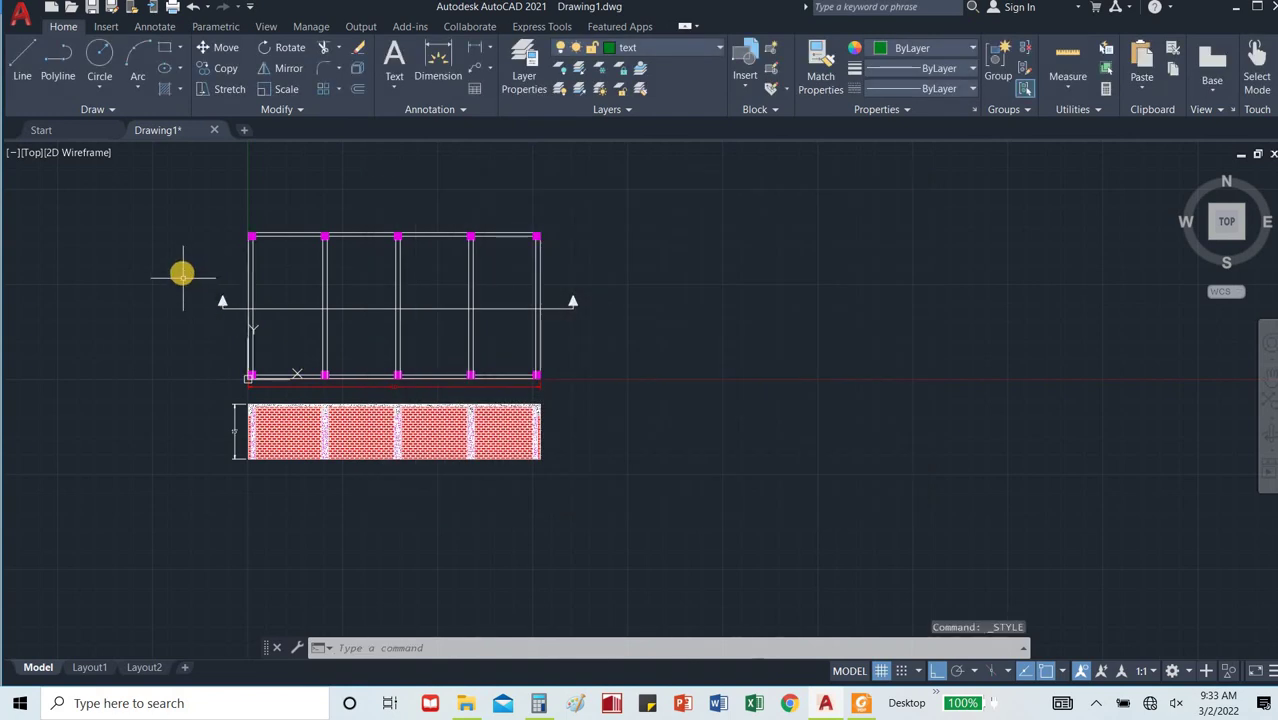
# Add the multiline text label "A" near the arrowhead at the left end of the plan's section line.
pyautogui.click(399, 100)
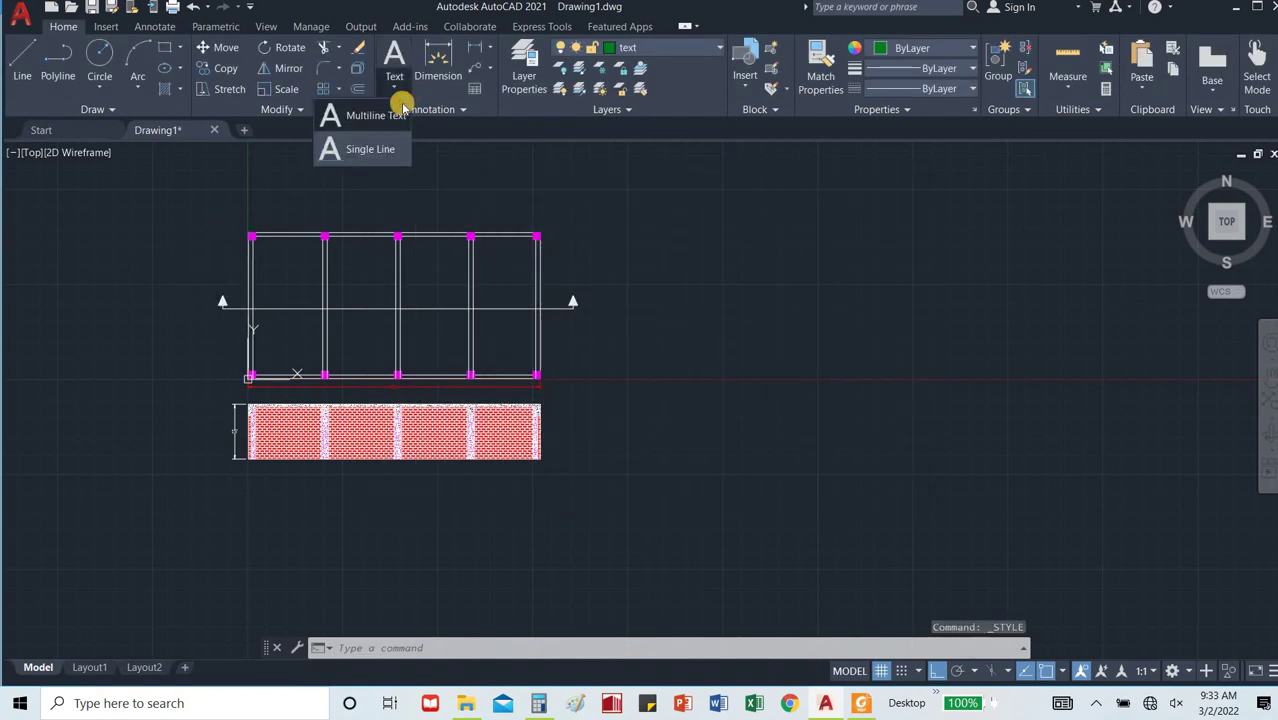
pyautogui.click(390, 115)
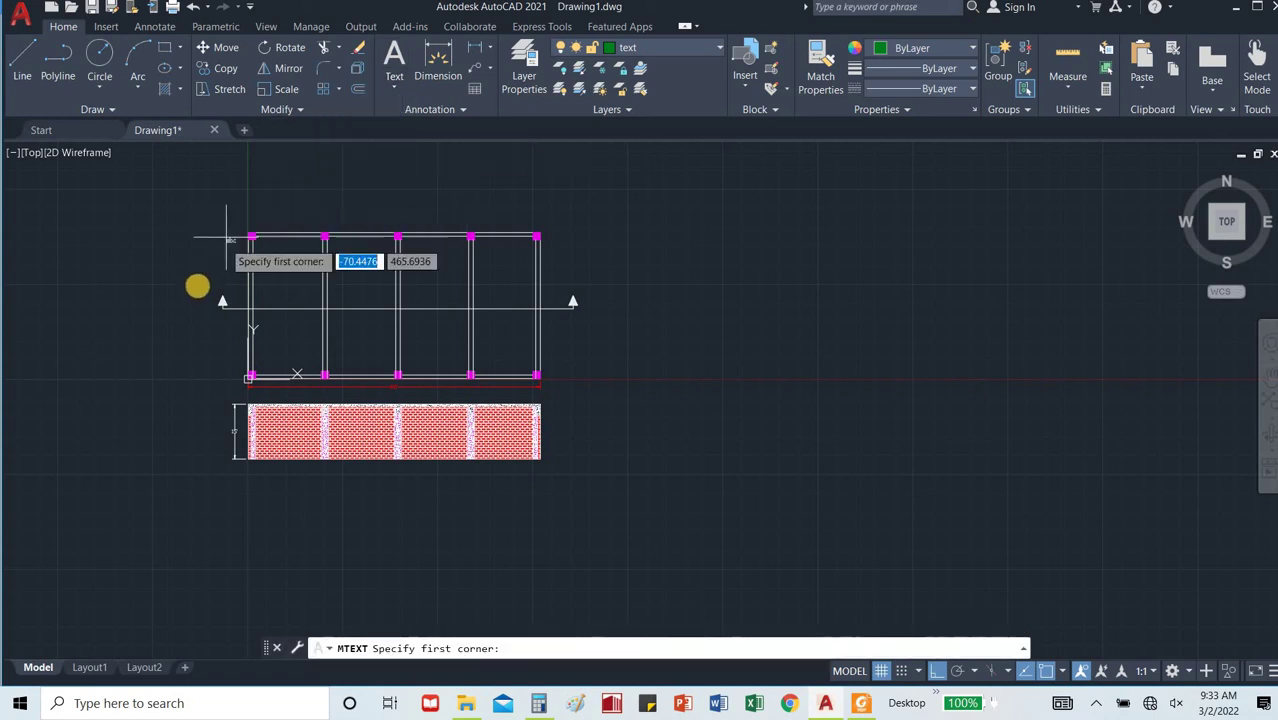
pyautogui.click(210, 285)
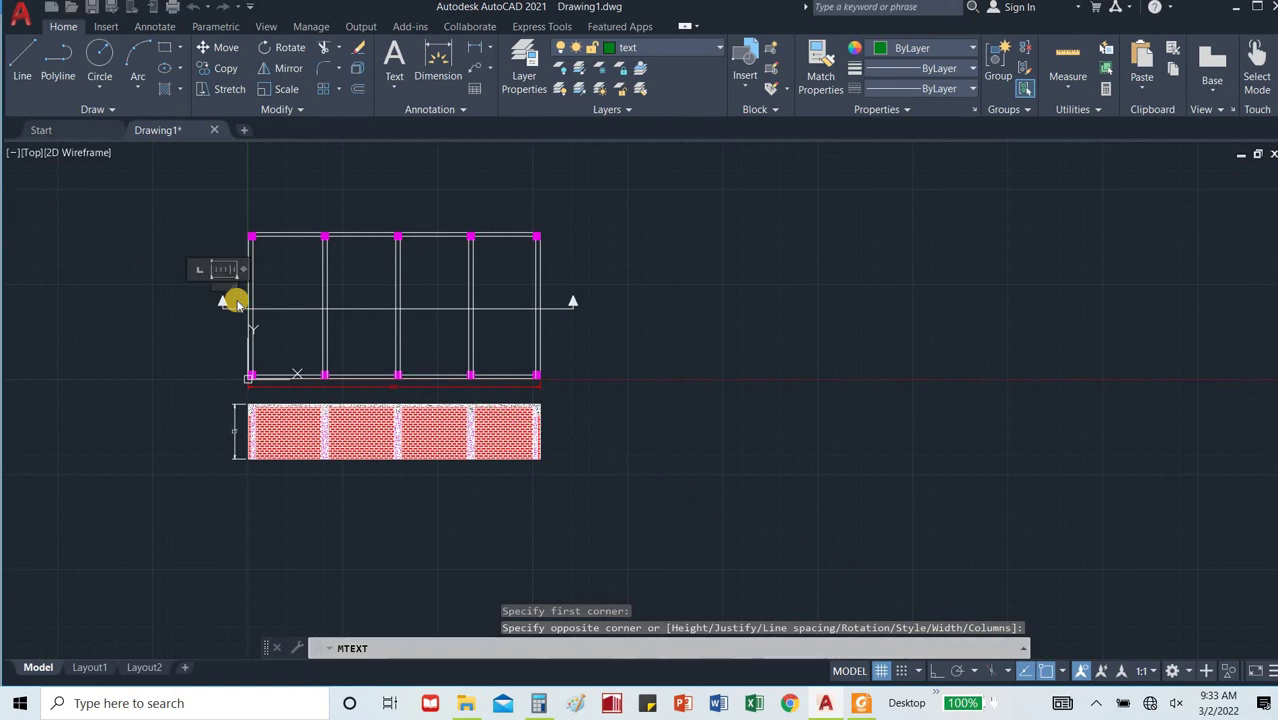
pyautogui.click(235, 302)
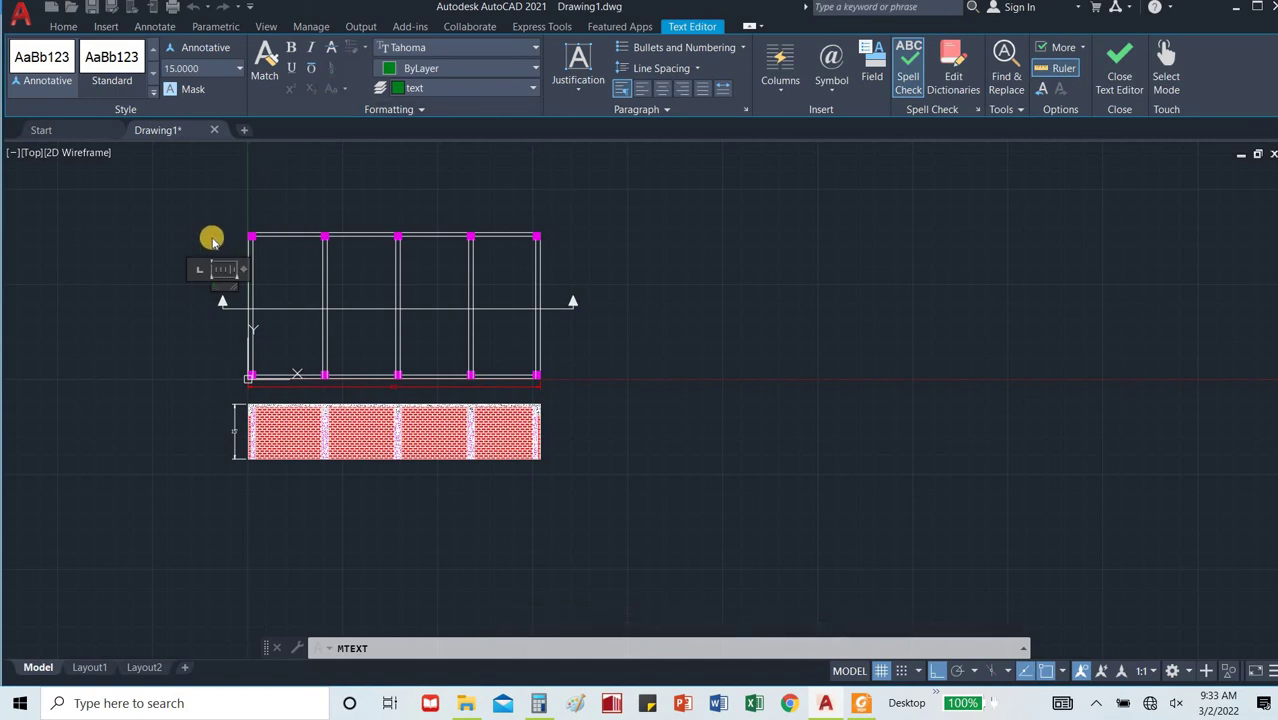
pyautogui.click(197, 297)
# Move the "A" label directly above the left section arrowhead, with Ortho mode turned off.
pyautogui.scroll(5, 197, 297)
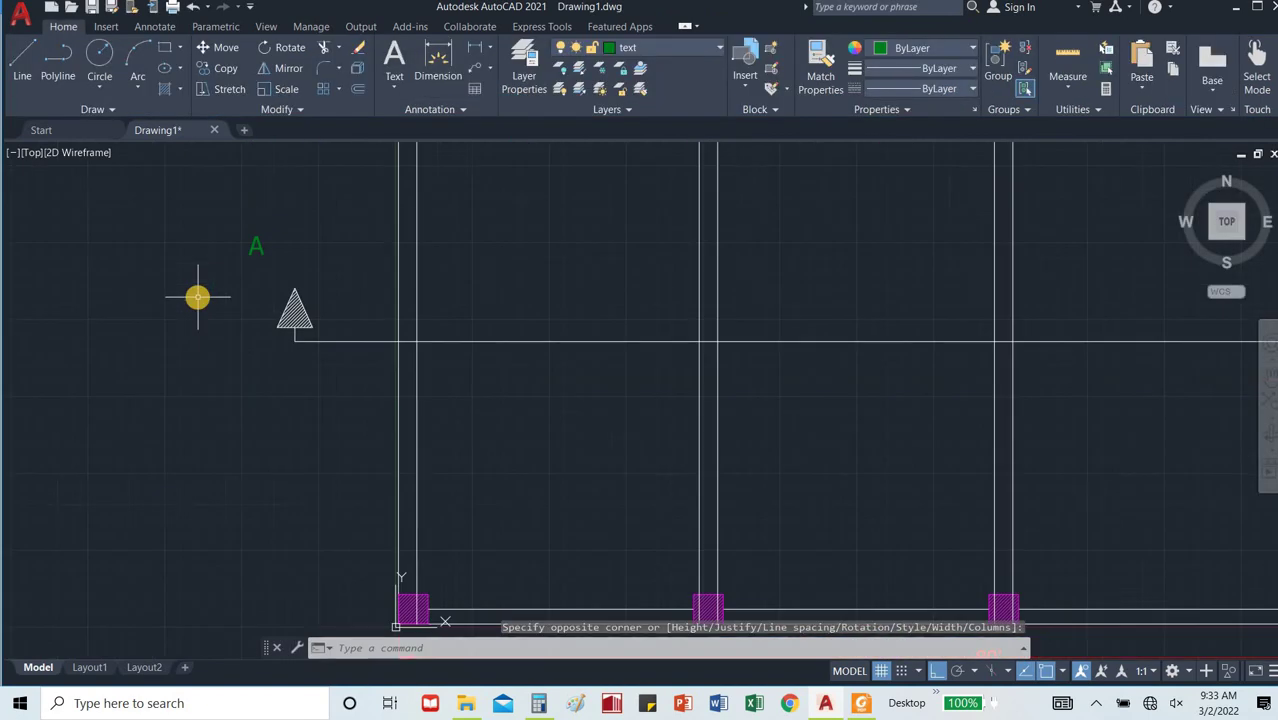
pyautogui.click(248, 248)
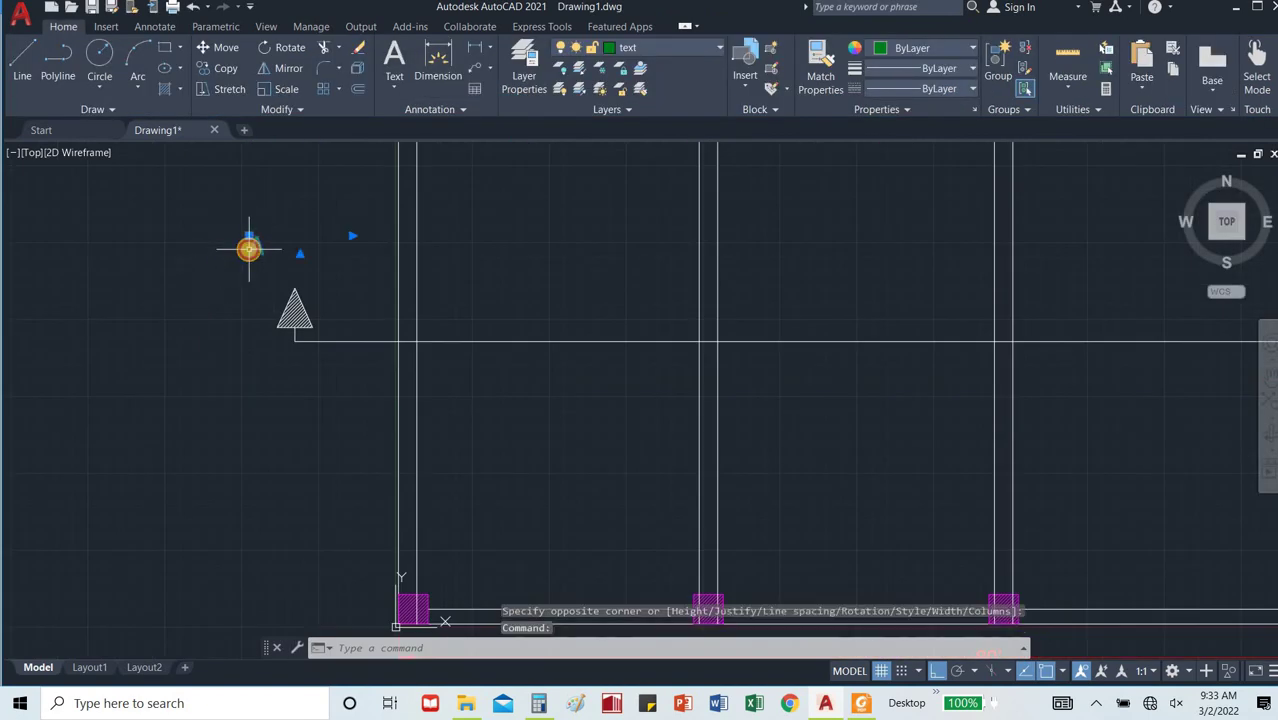
pyautogui.doubleClick(256, 243)
pyautogui.rightClick(257, 245)
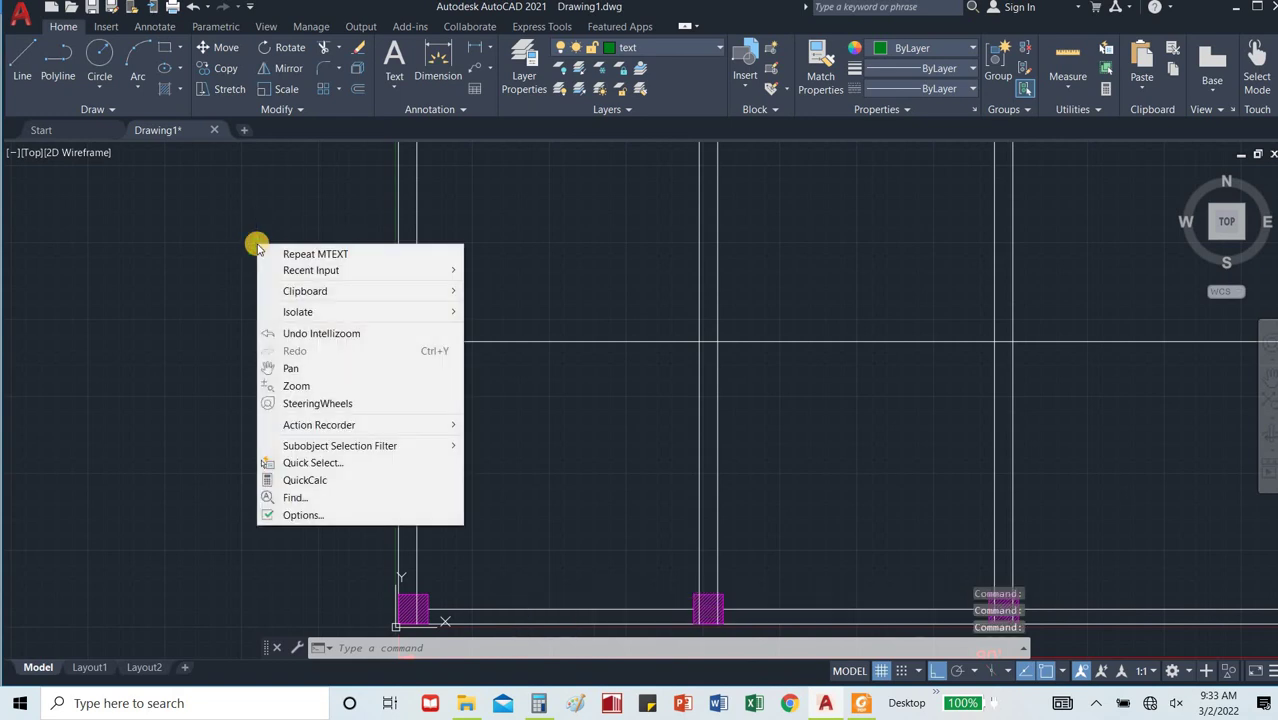
pyautogui.click(251, 245)
pyautogui.write('M')
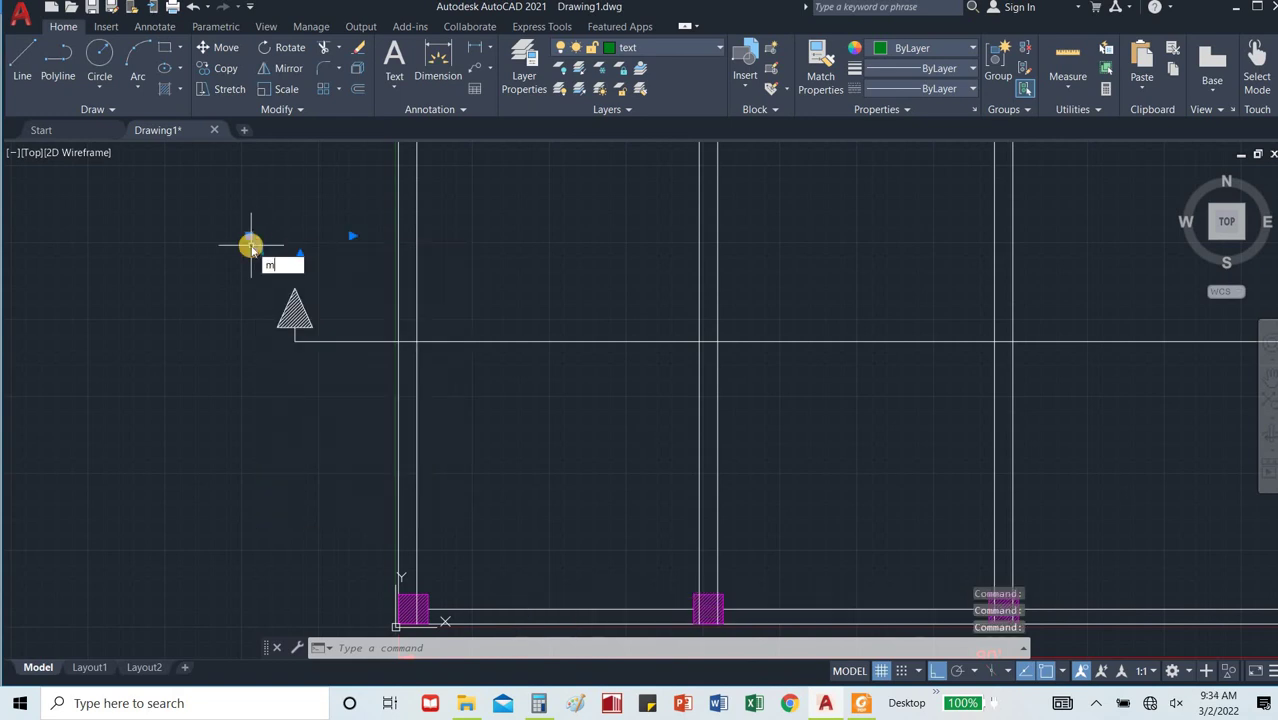
pyautogui.press('Return')
pyautogui.click(251, 248)
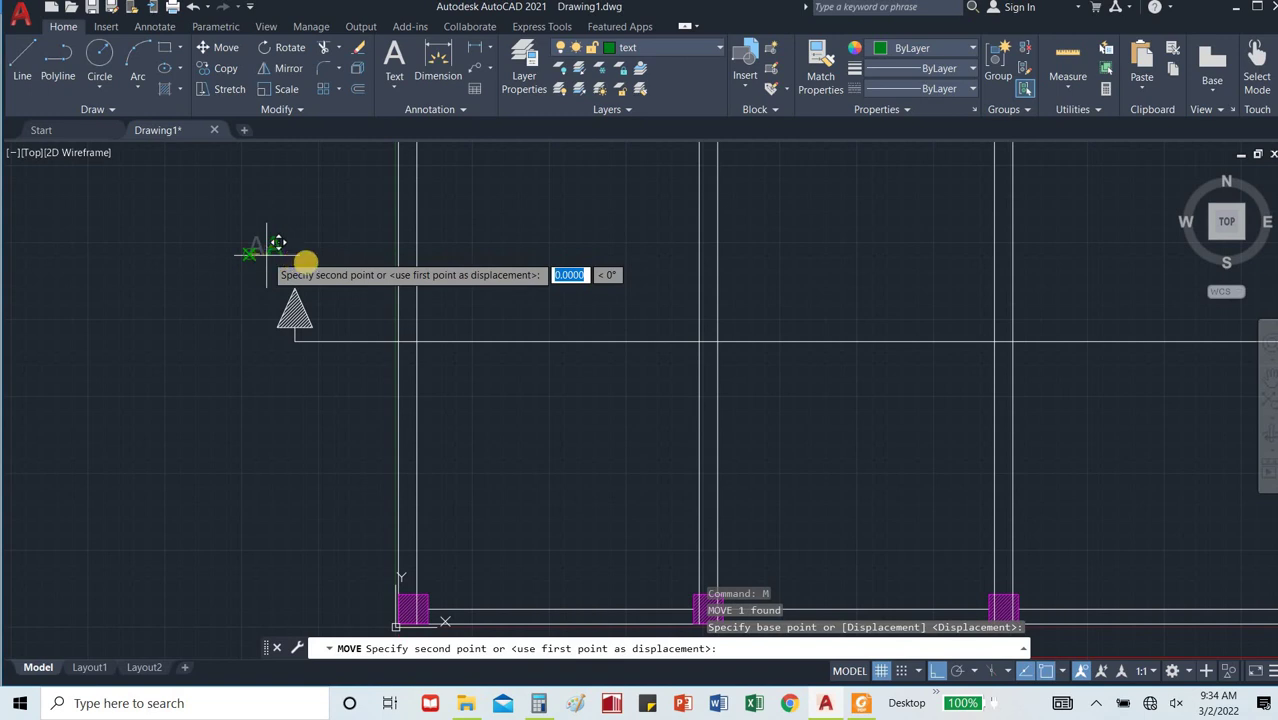
pyautogui.click(937, 671)
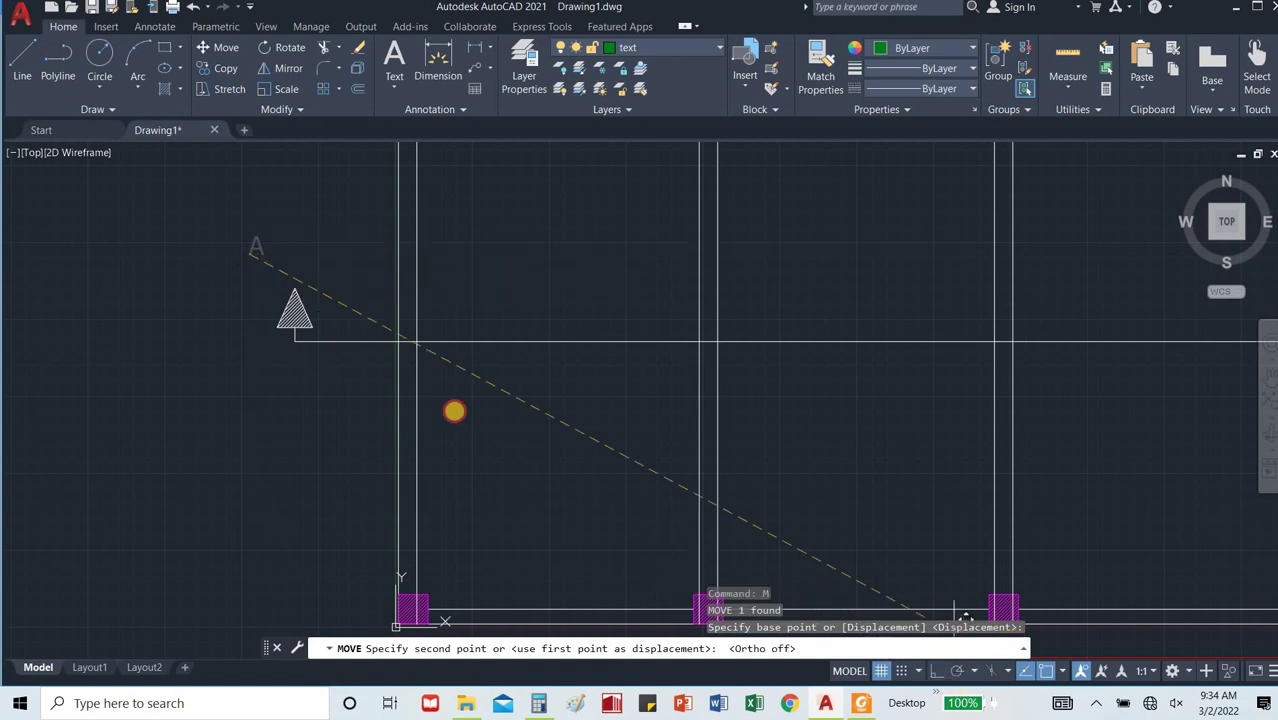
pyautogui.scroll(4, 295, 274)
pyautogui.click(271, 282)
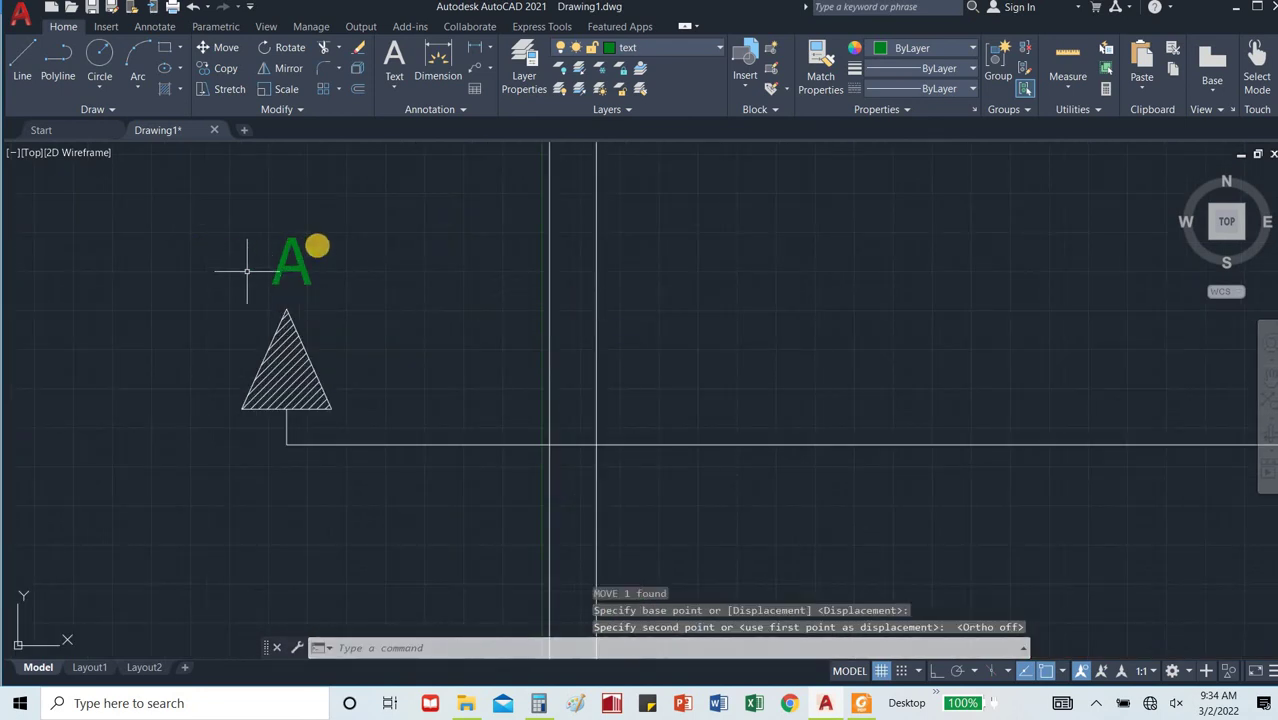
# Set the Standard text style's height to 21 and apply the change.
pyautogui.click(426, 110)
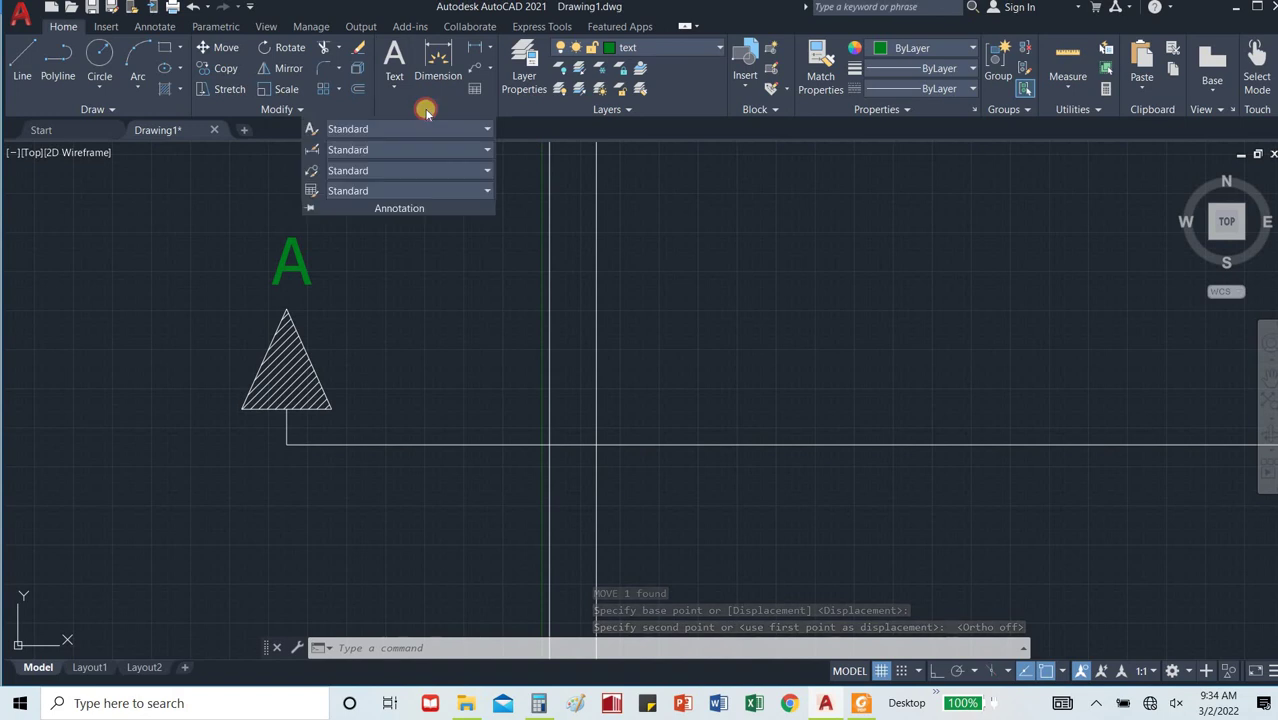
pyautogui.click(399, 130)
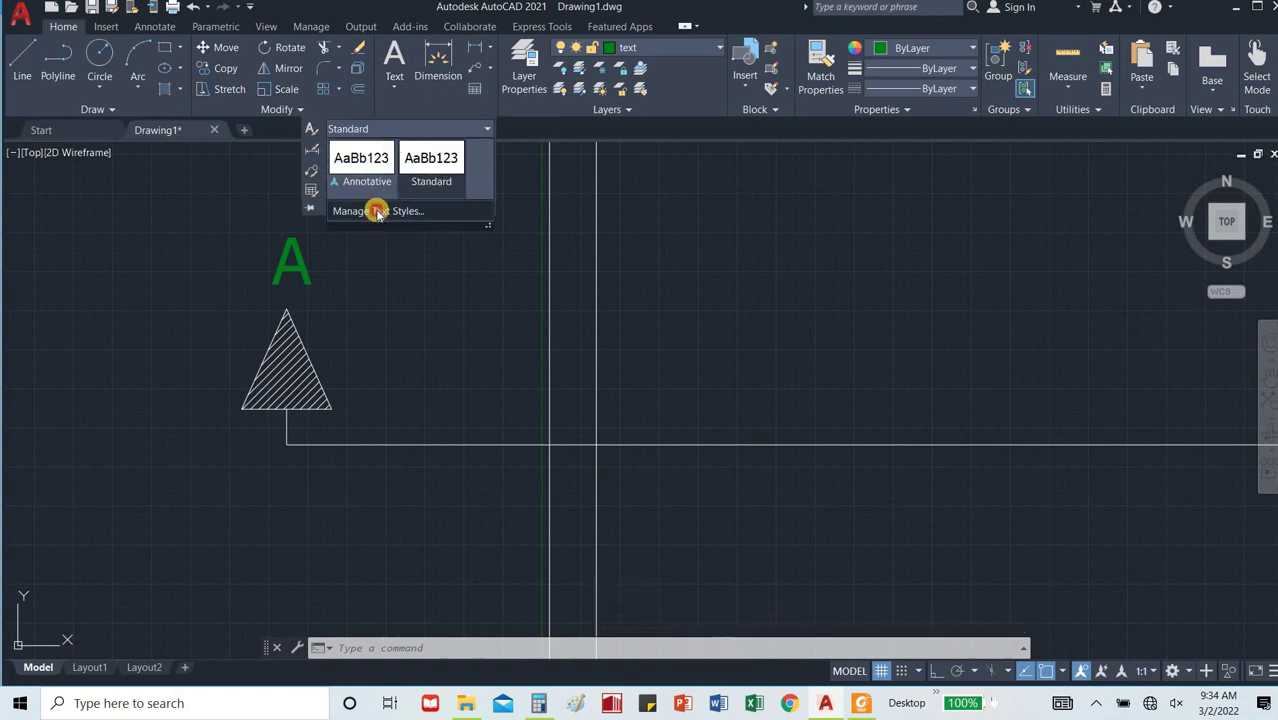
pyautogui.click(377, 211)
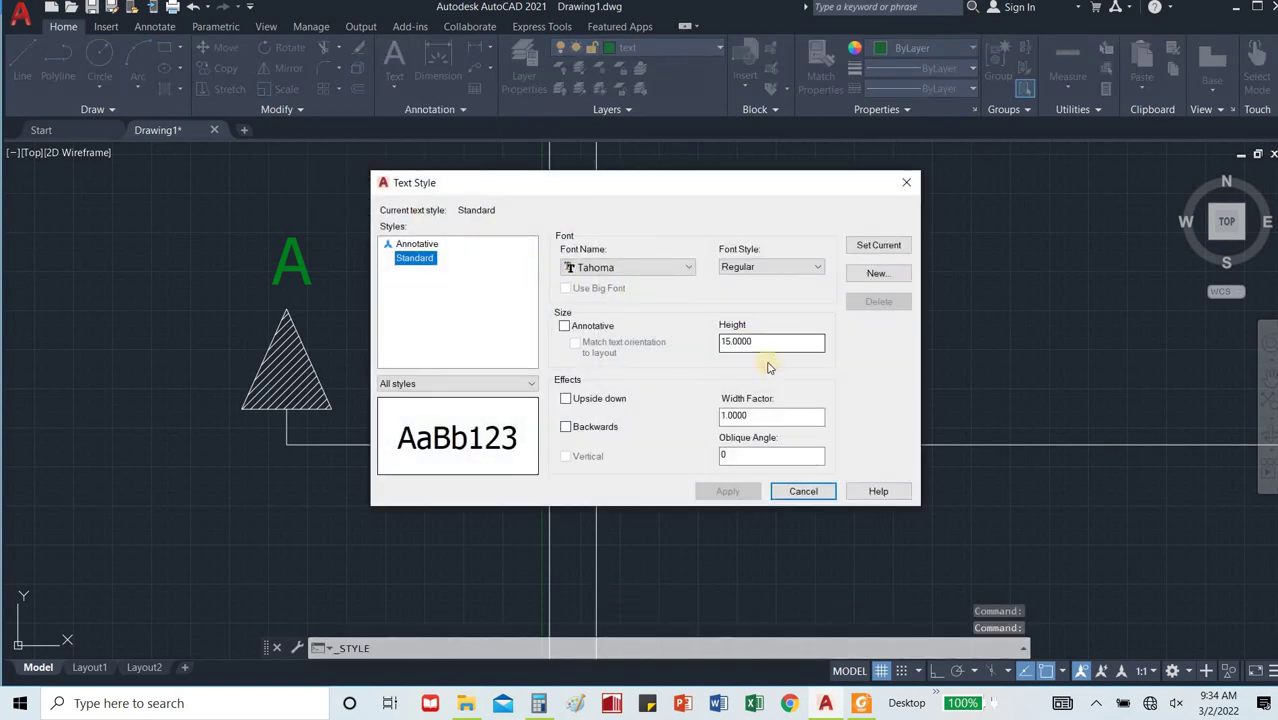
pyautogui.doubleClick(759, 343)
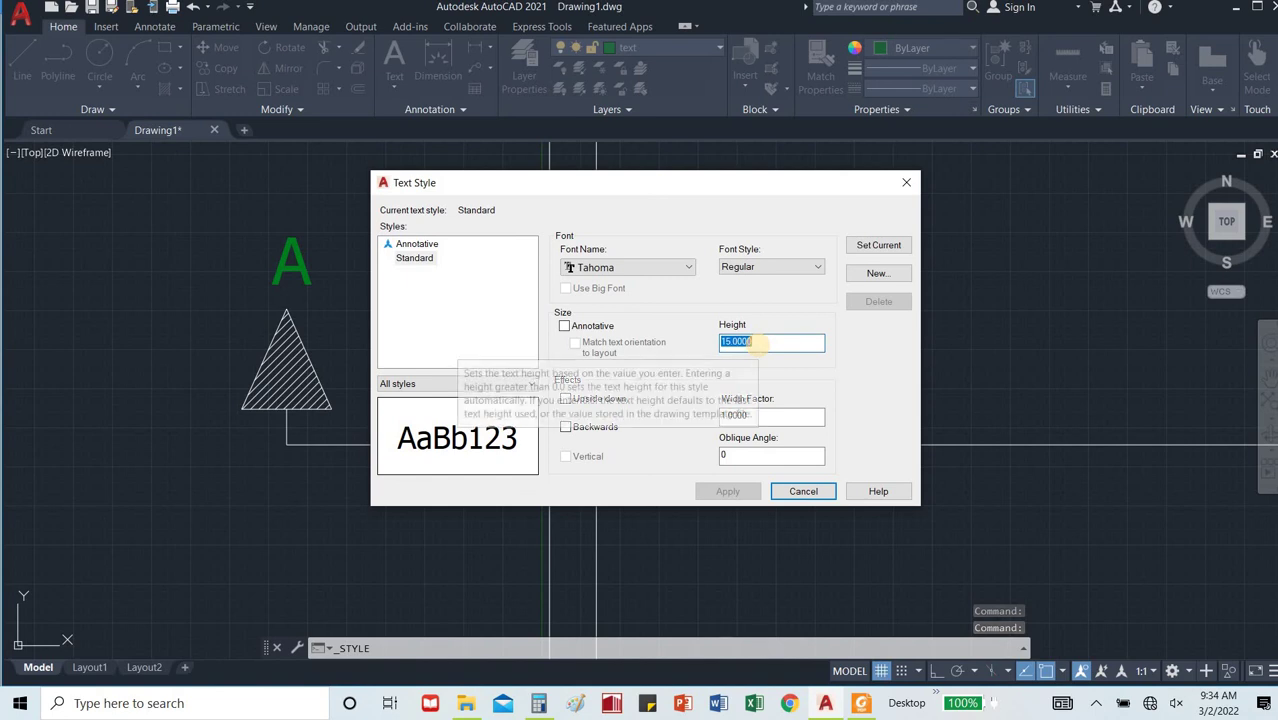
pyautogui.write('21')
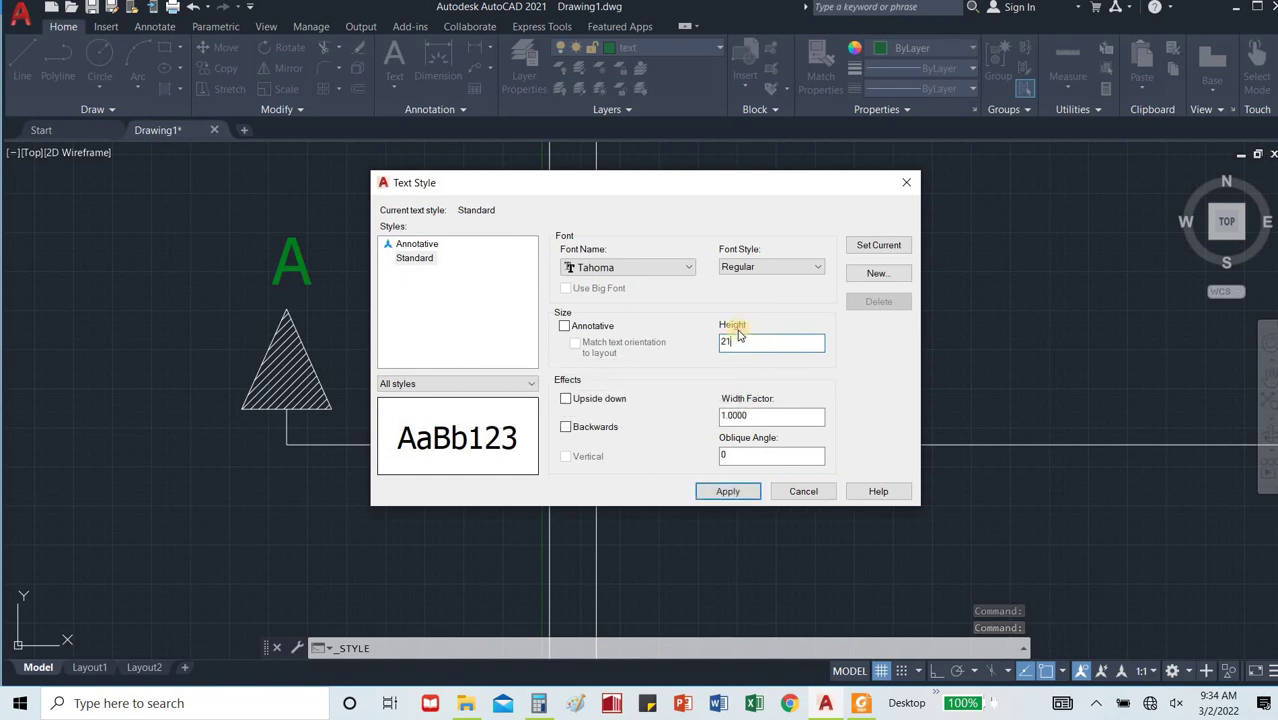
pyautogui.click(730, 493)
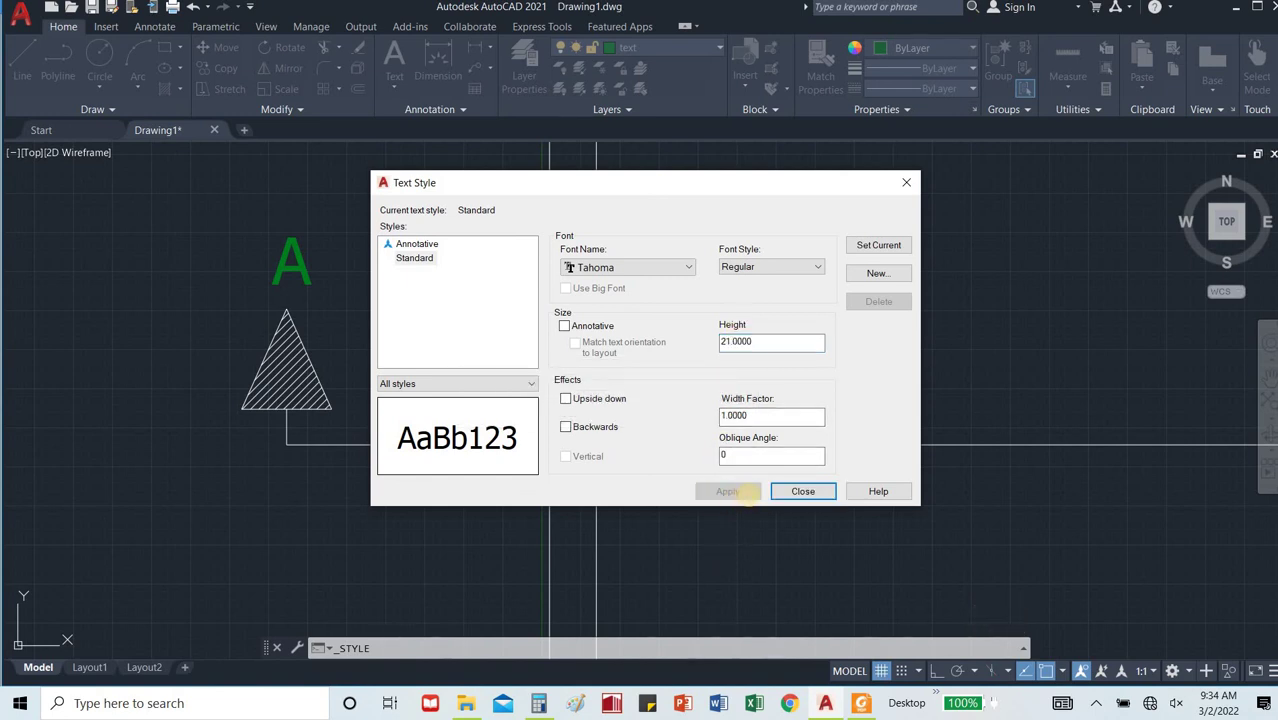
pyautogui.click(805, 491)
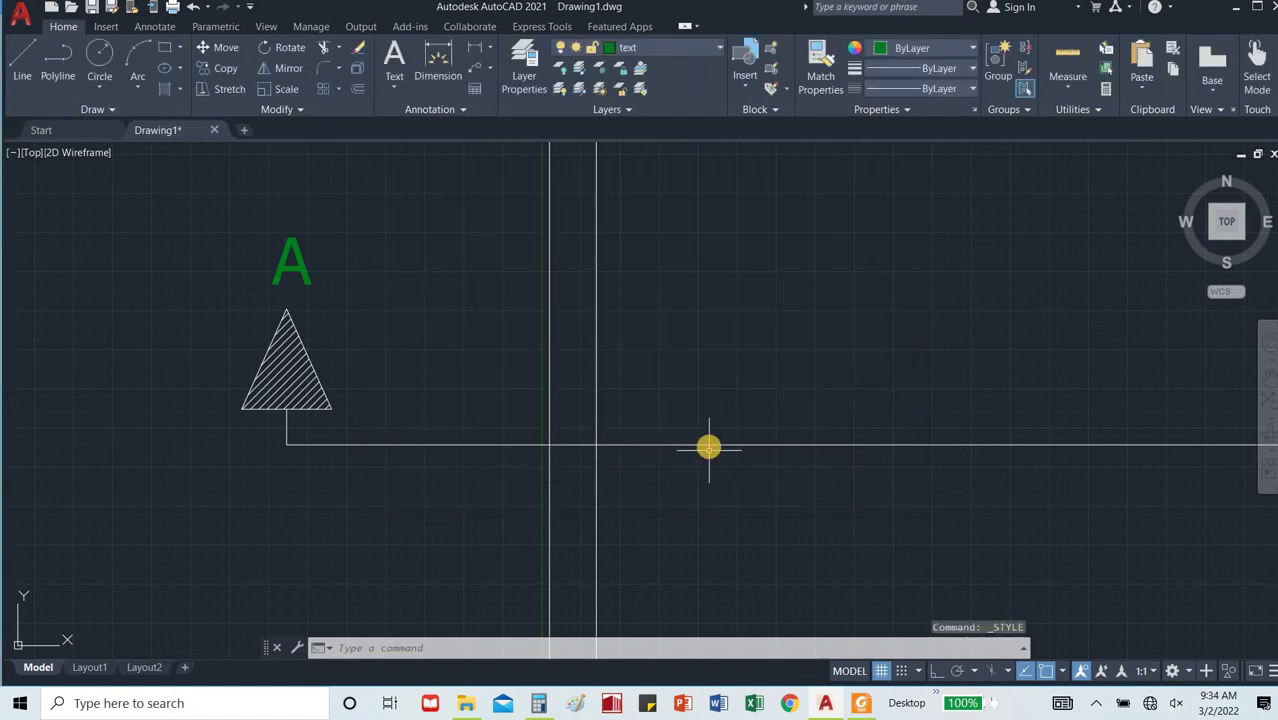
# Erase the existing "A" label above the section line's left arrowhead.
pyautogui.click(345, 287)
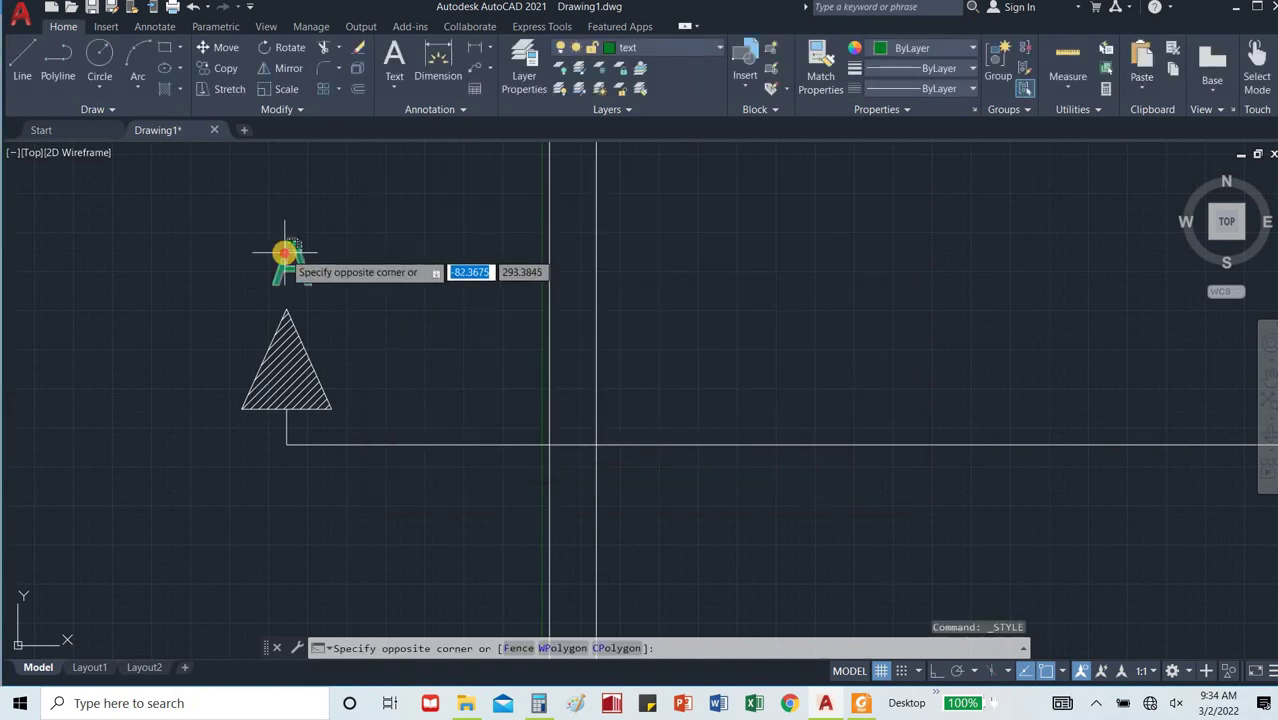
pyautogui.click(285, 252)
pyautogui.press('Delete')
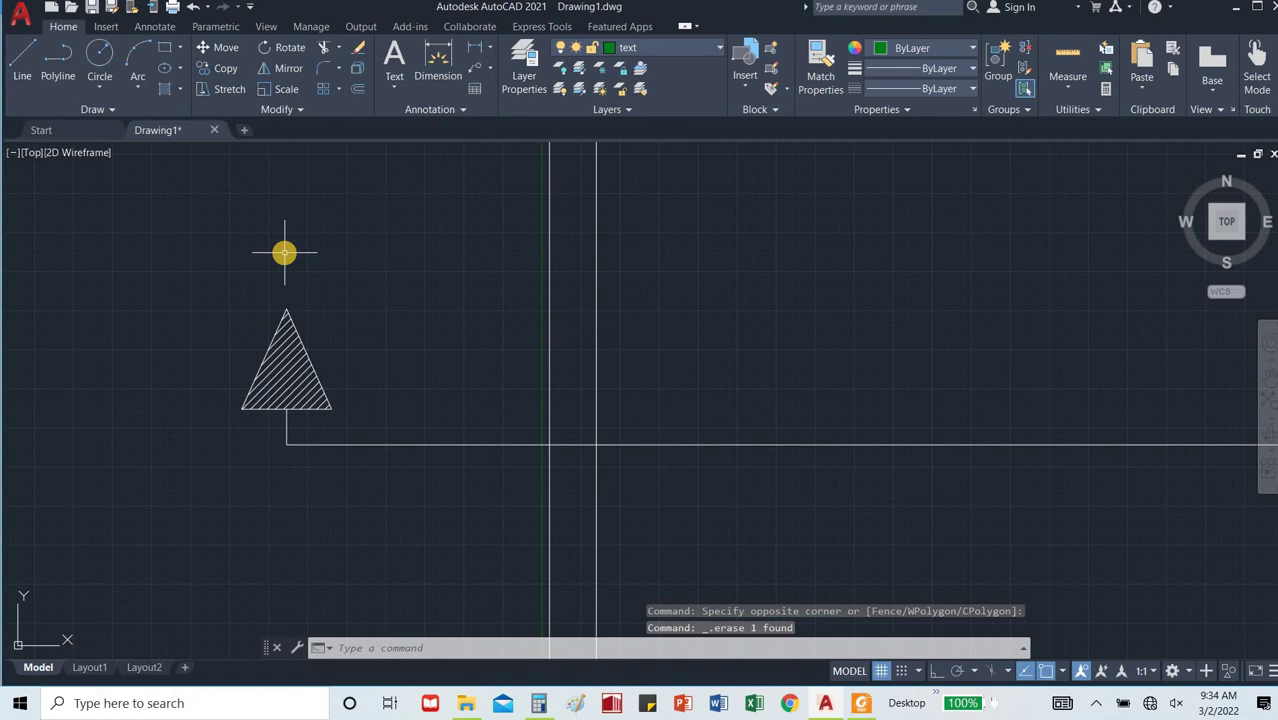
# Add a new multiline text label "A" just above the section line's left arrowhead.
pyautogui.click(398, 84)
pyautogui.click(380, 114)
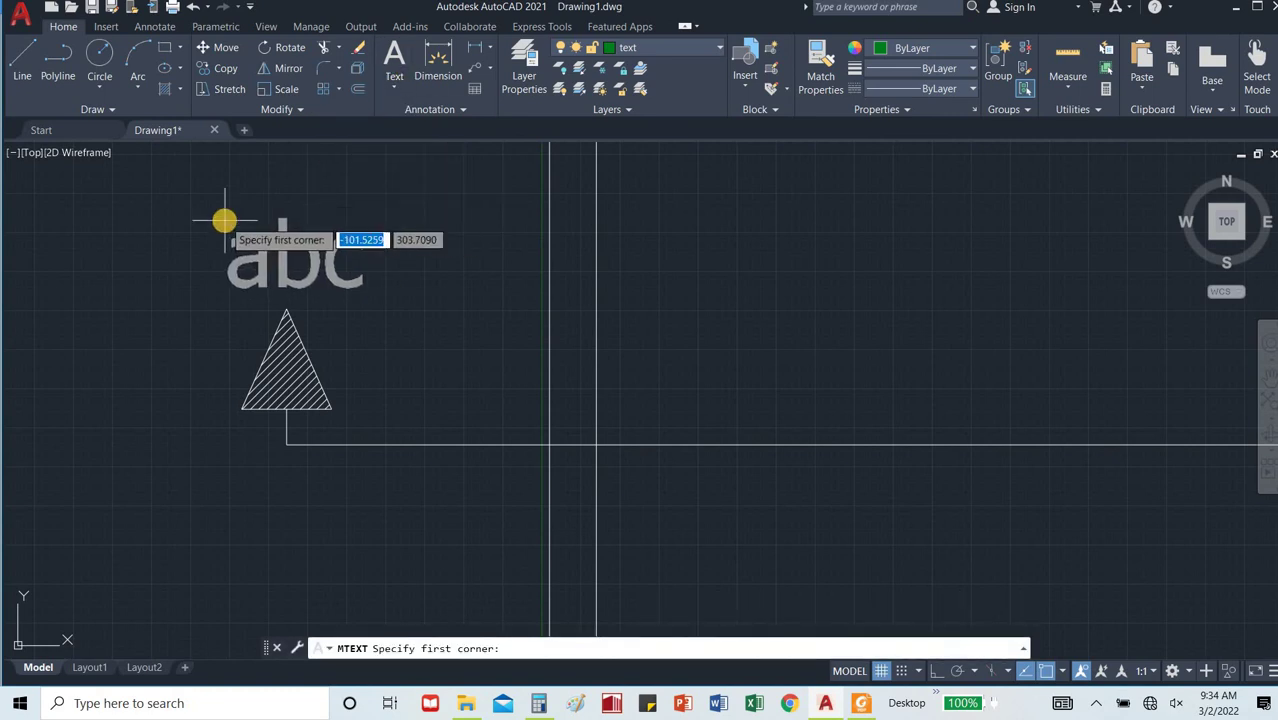
pyautogui.click(224, 220)
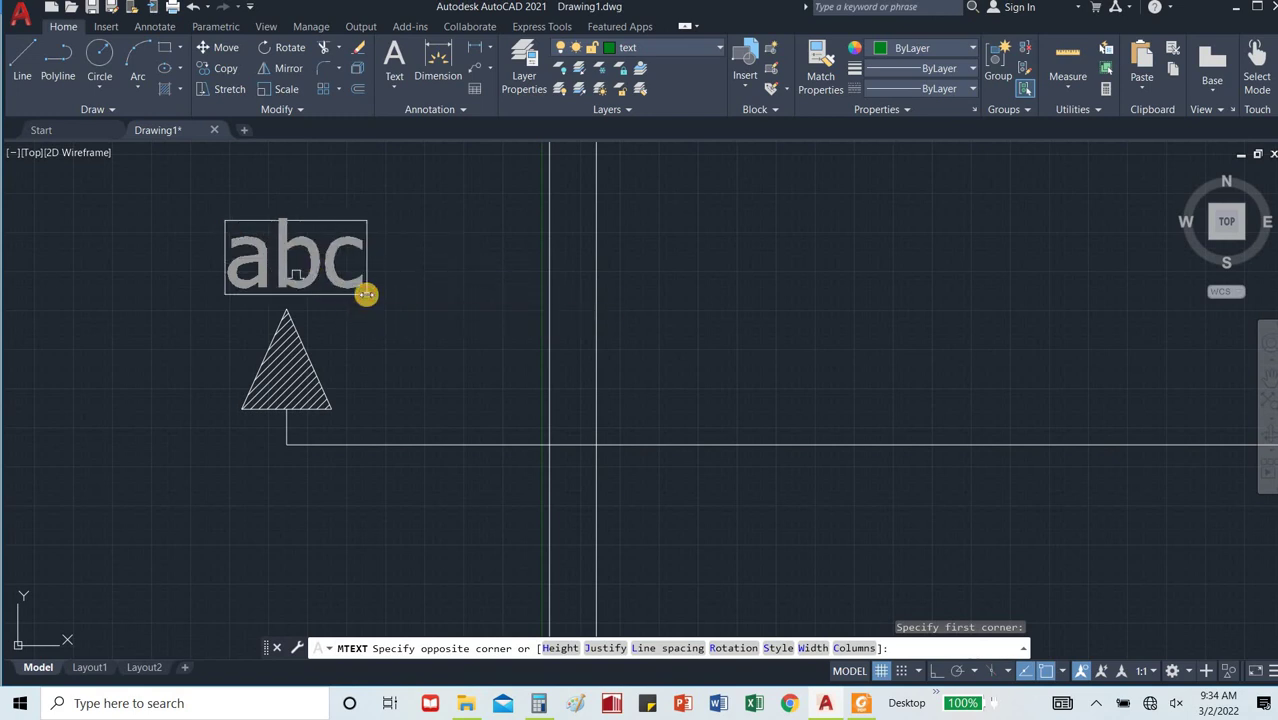
pyautogui.click(366, 294)
pyautogui.write('A')
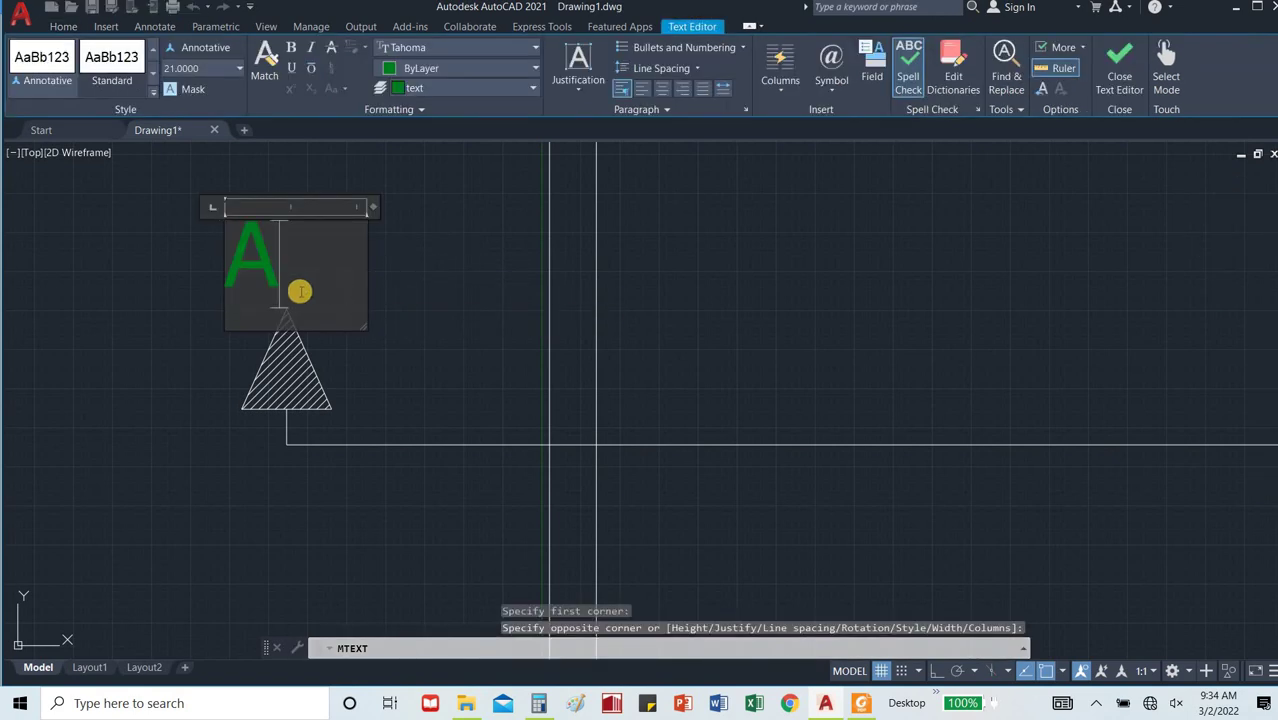
pyautogui.click(181, 298)
# Move the new "A" label slightly down and to the left, near the left arrowhead's tip.
pyautogui.click(271, 254)
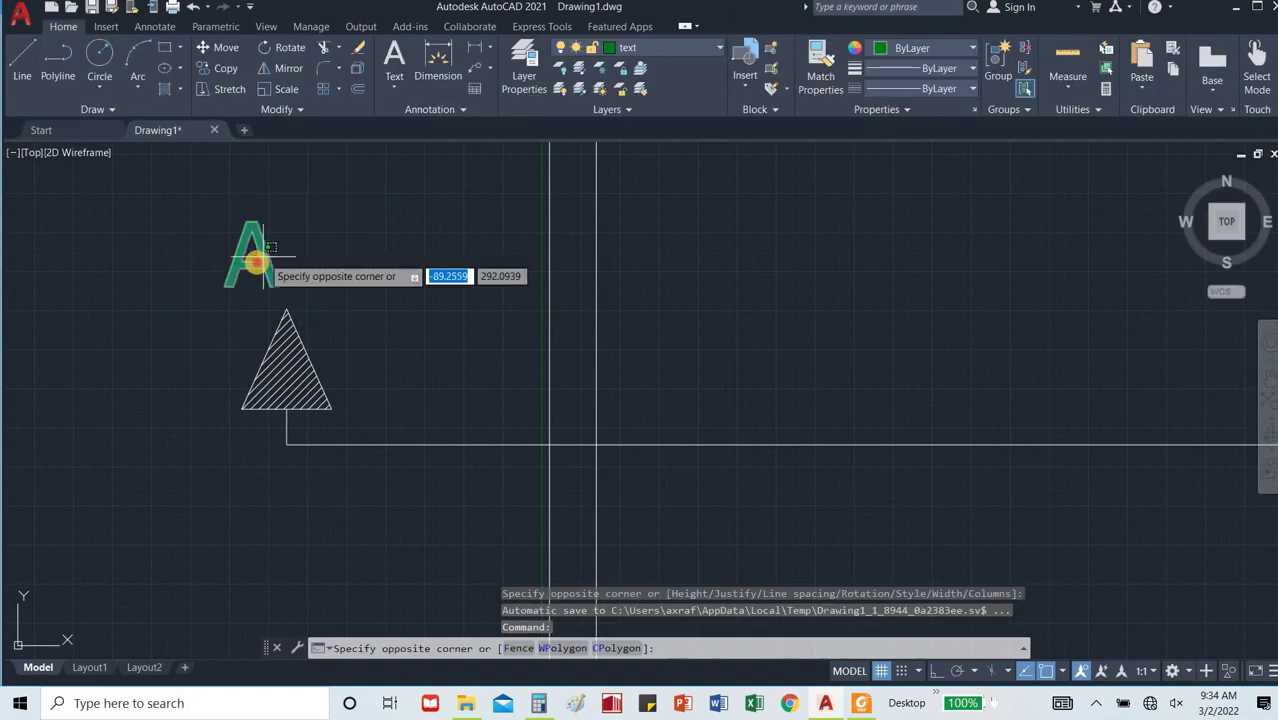
pyautogui.click(256, 262)
pyautogui.write('m')
pyautogui.press('Return')
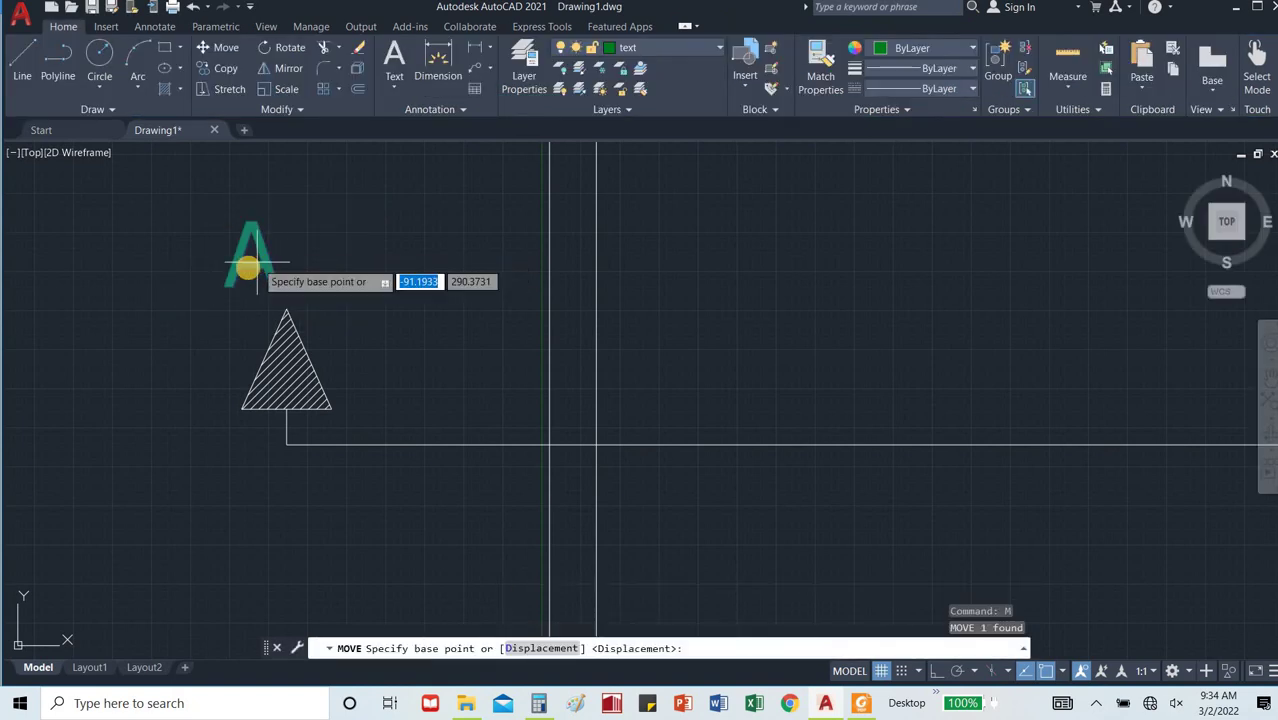
pyautogui.click(247, 267)
pyautogui.click(285, 268)
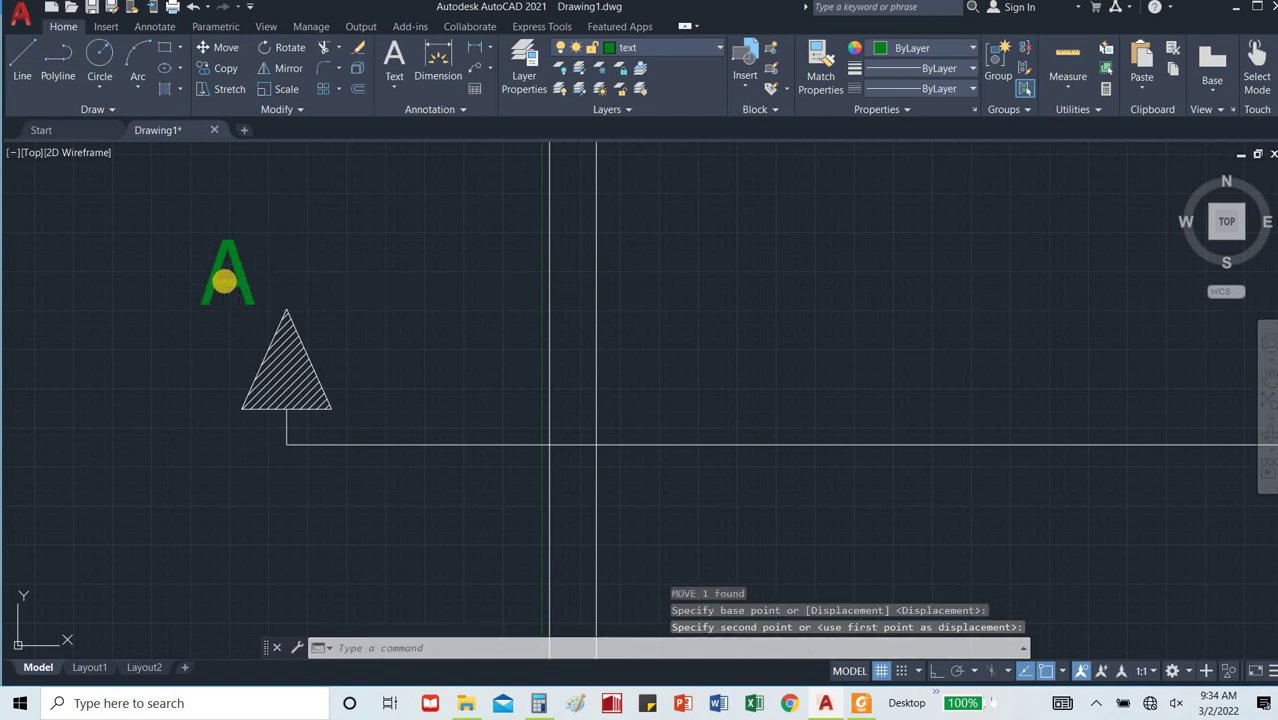
pyautogui.press('Return')
pyautogui.click(224, 281)
pyautogui.click(228, 276)
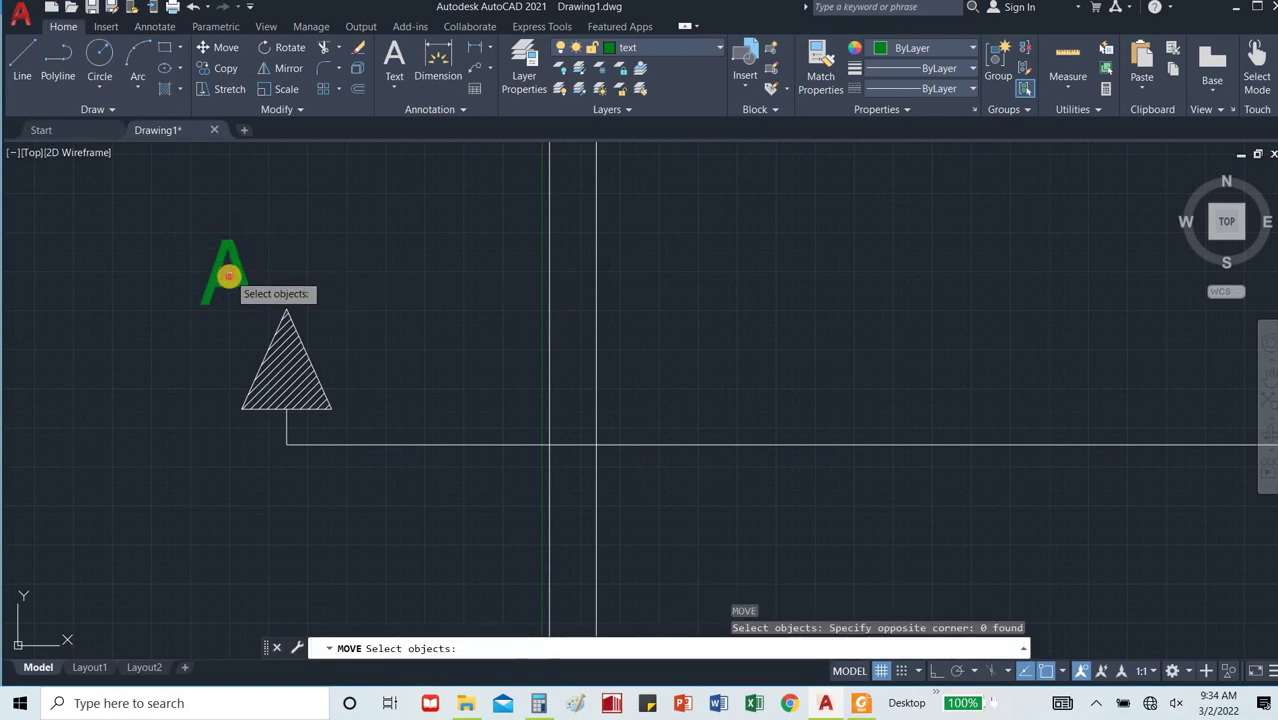
pyautogui.click(228, 276)
pyautogui.click(222, 289)
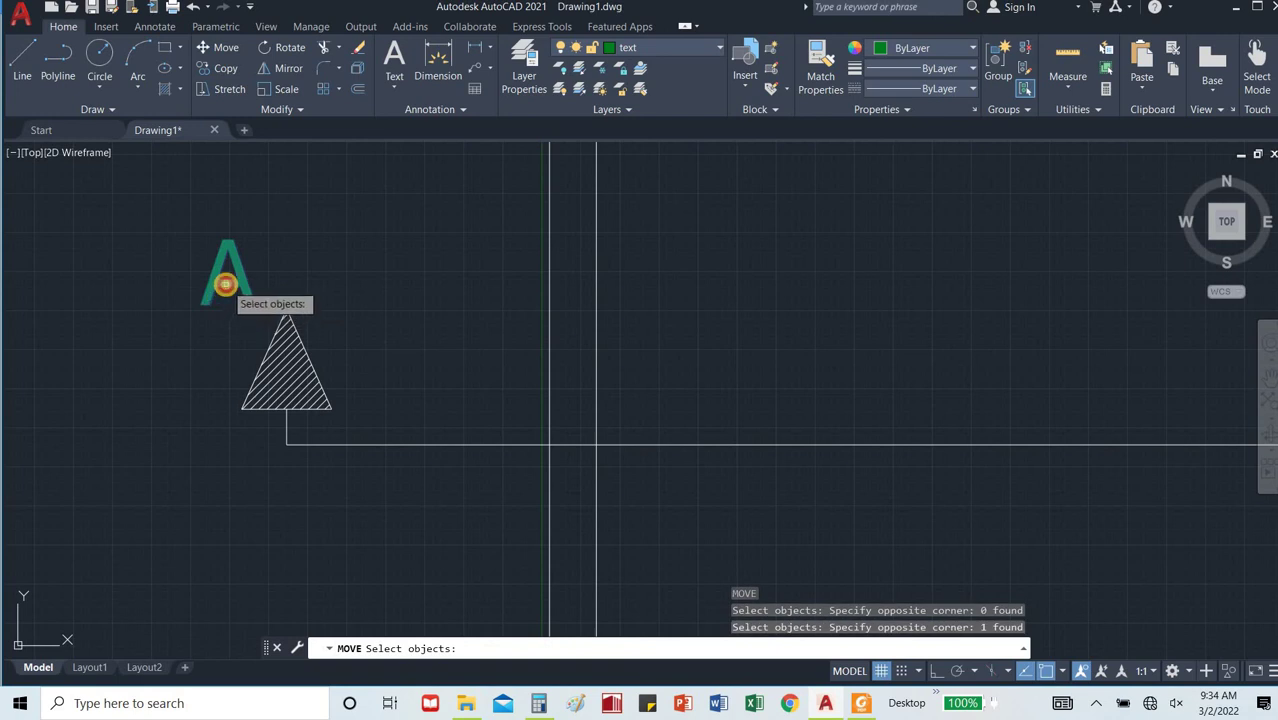
pyautogui.click(225, 284)
pyautogui.press('Escape')
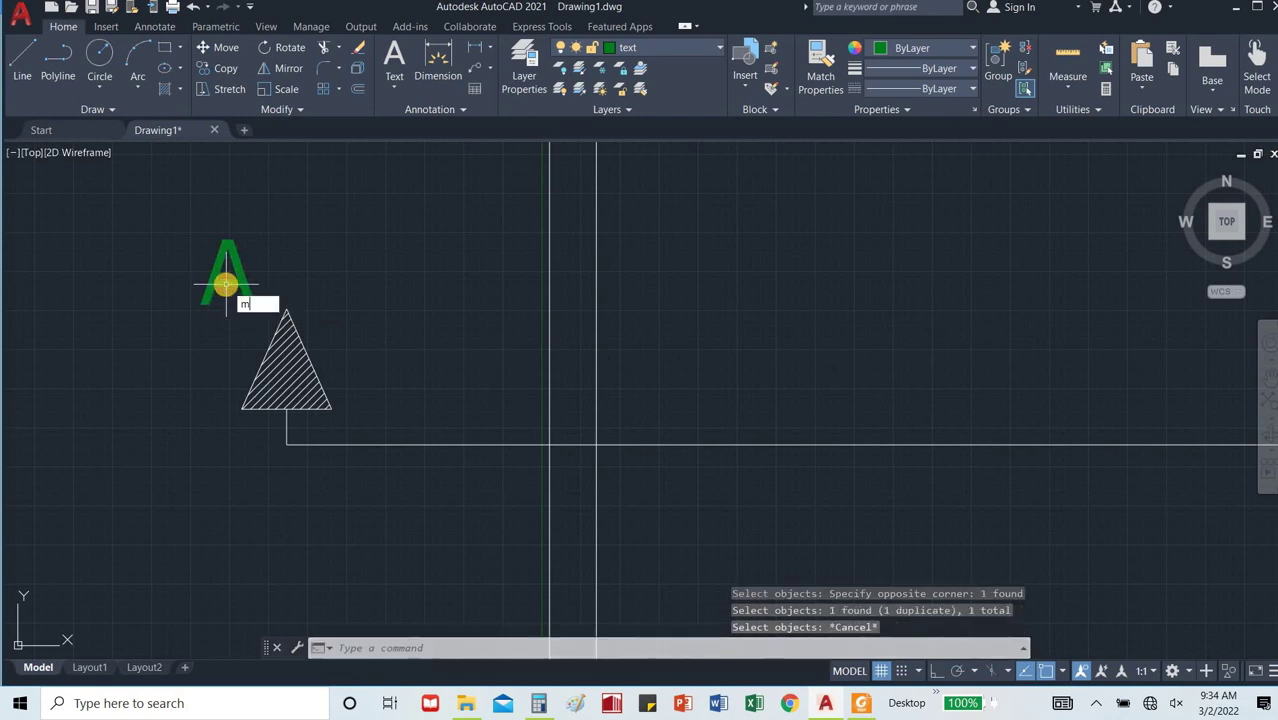
# Move the "A" label horizontally so that it is centred above the left arrowhead.
pyautogui.press('Return')
pyautogui.click(265, 217)
pyautogui.click(206, 292)
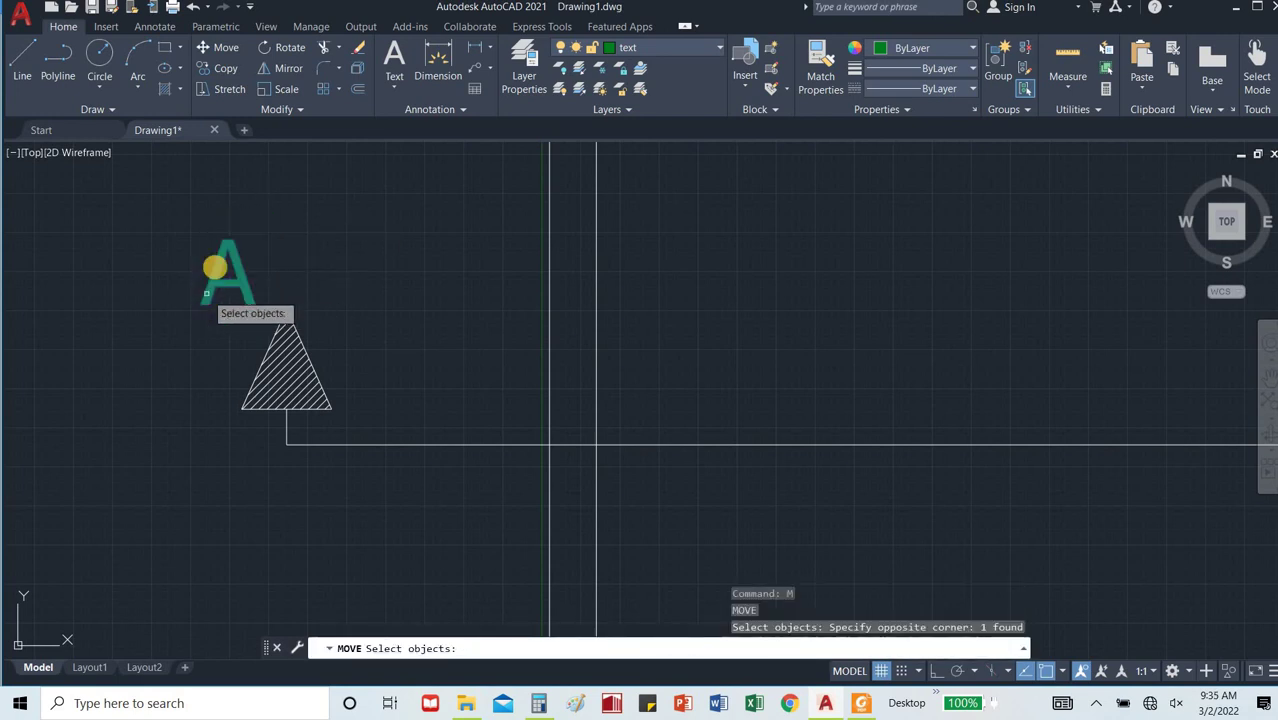
pyautogui.press('Return')
pyautogui.click(225, 254)
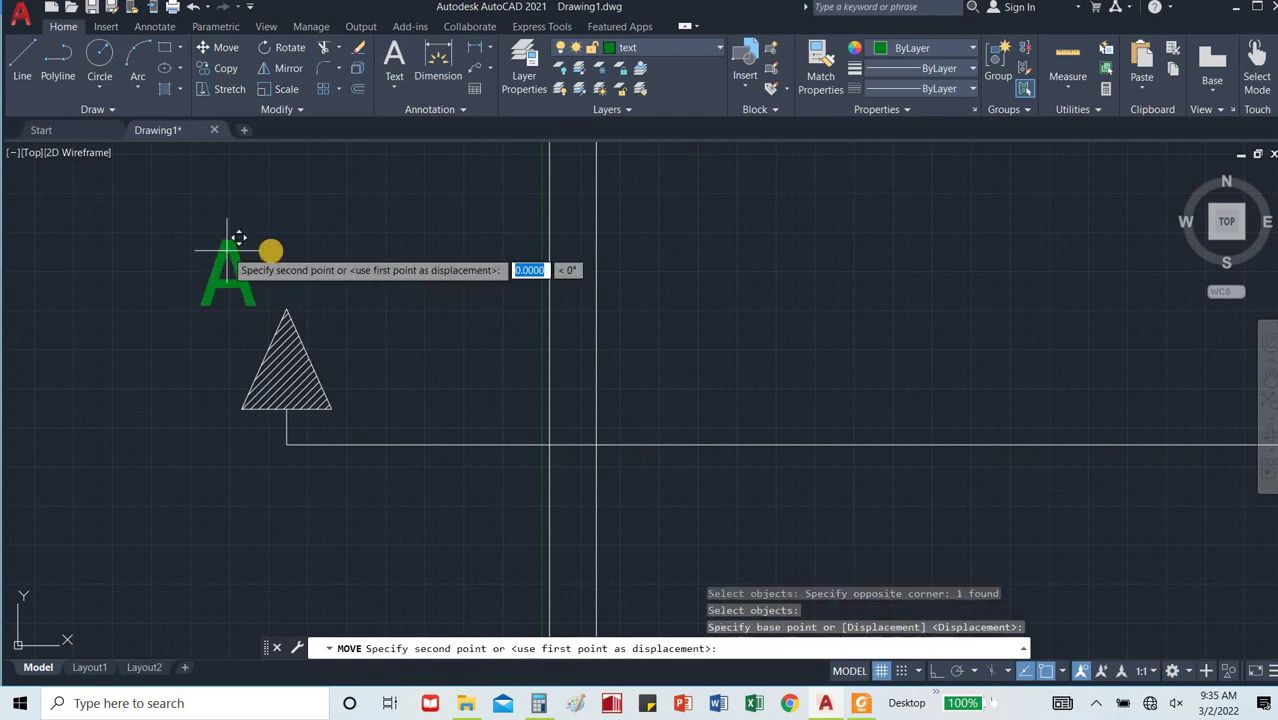
pyautogui.press('Escape')
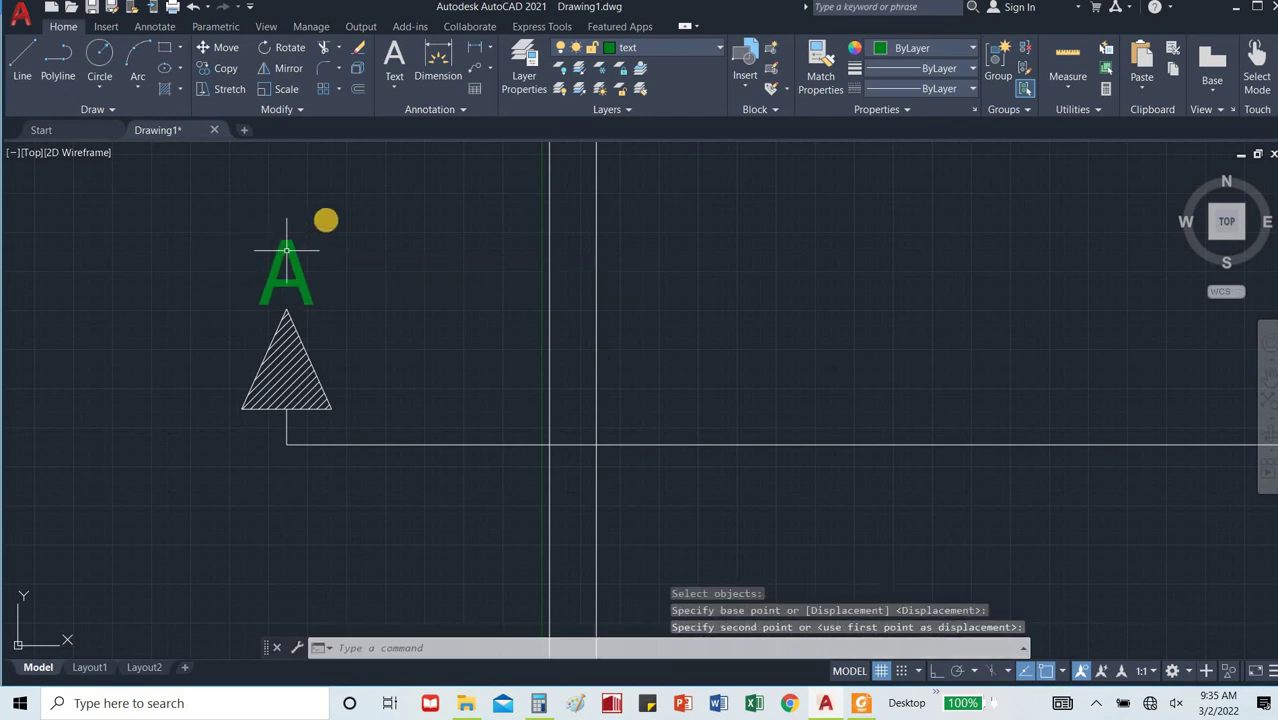
# Mirror the "A" label to the right arrowhead about a vertical line through the plan's middle top column, with Ortho on and the original kept.
pyautogui.click(371, 228)
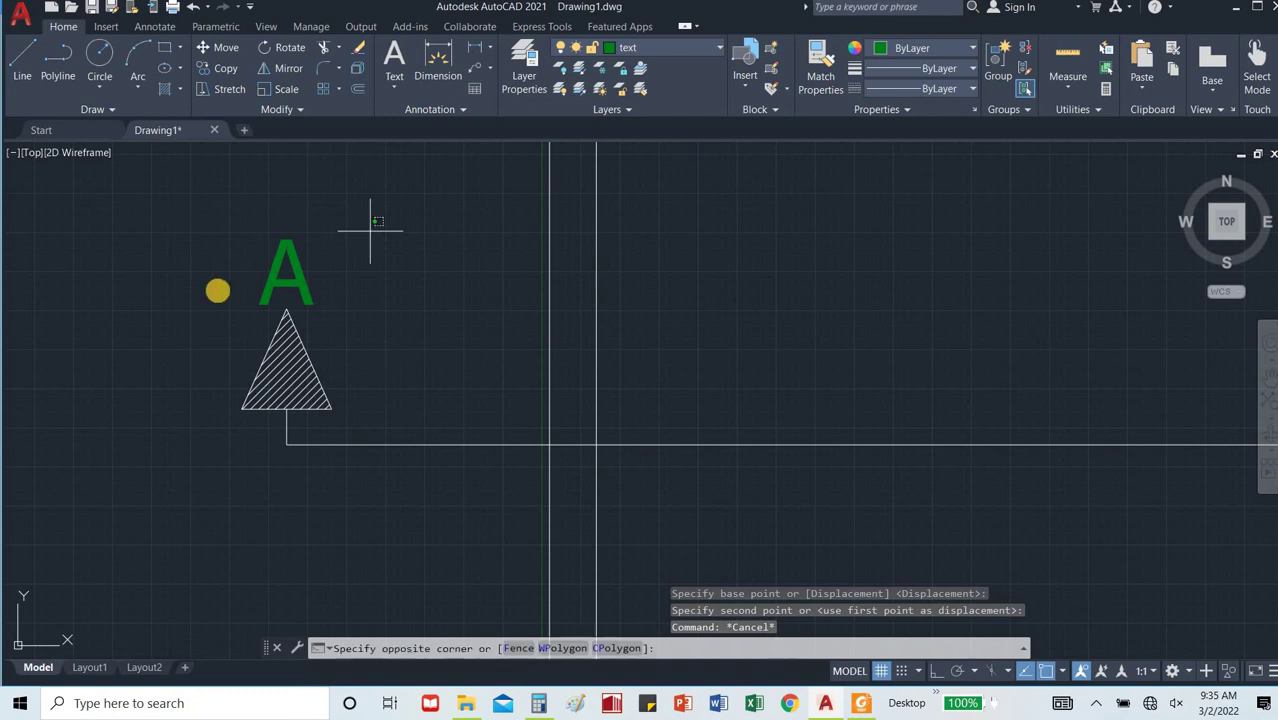
pyautogui.click(211, 292)
pyautogui.write('MI')
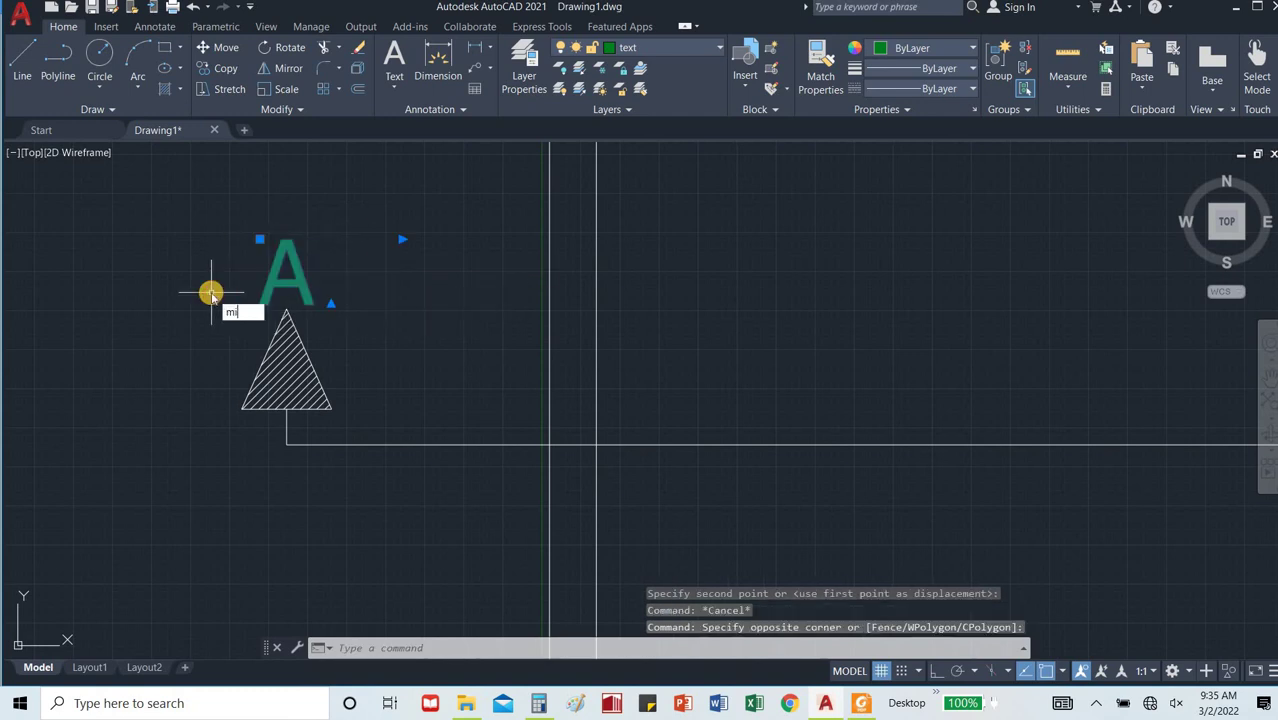
pyautogui.press('Return')
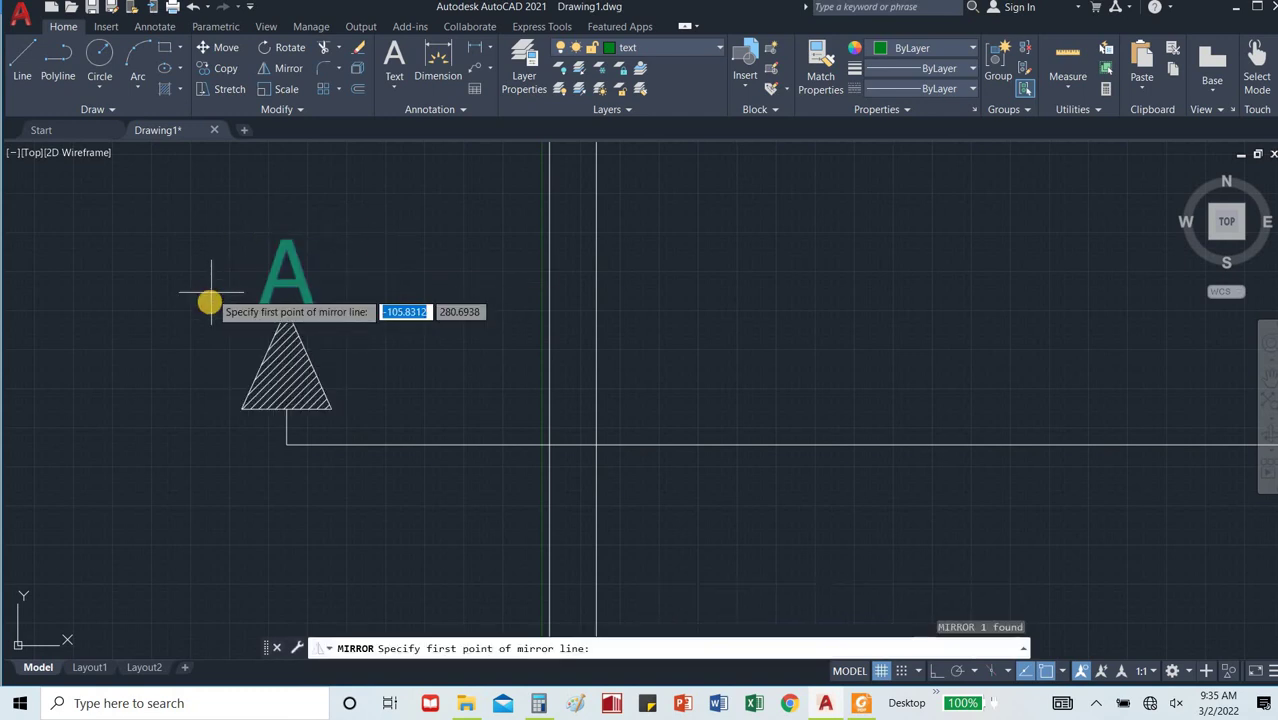
pyautogui.scroll(-6, 208, 302)
pyautogui.scroll(6, 322, 260)
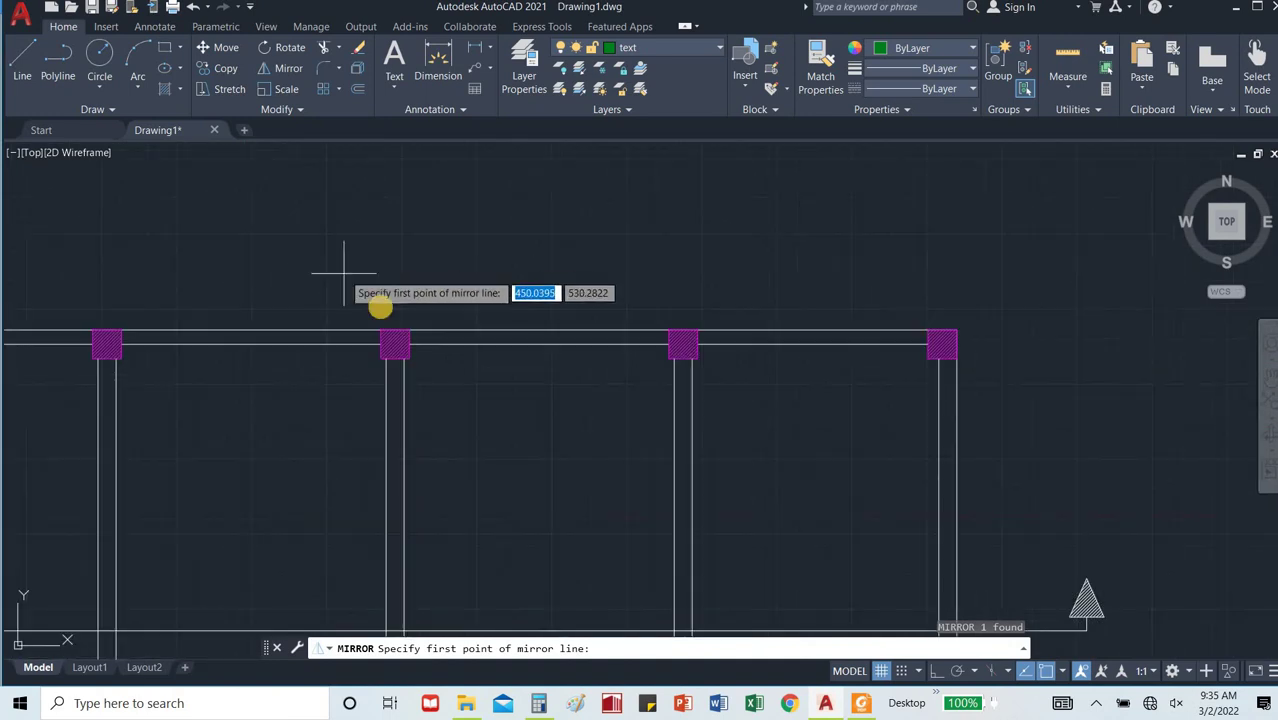
pyautogui.click(394, 328)
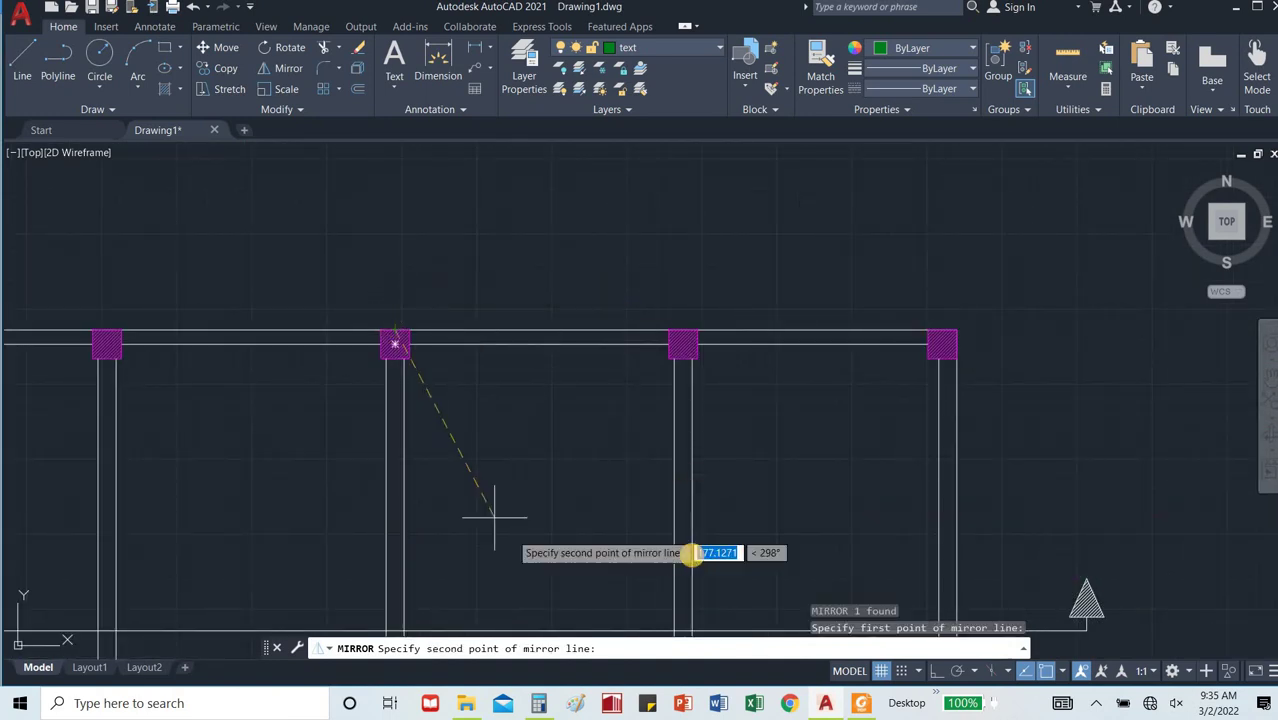
pyautogui.click(936, 670)
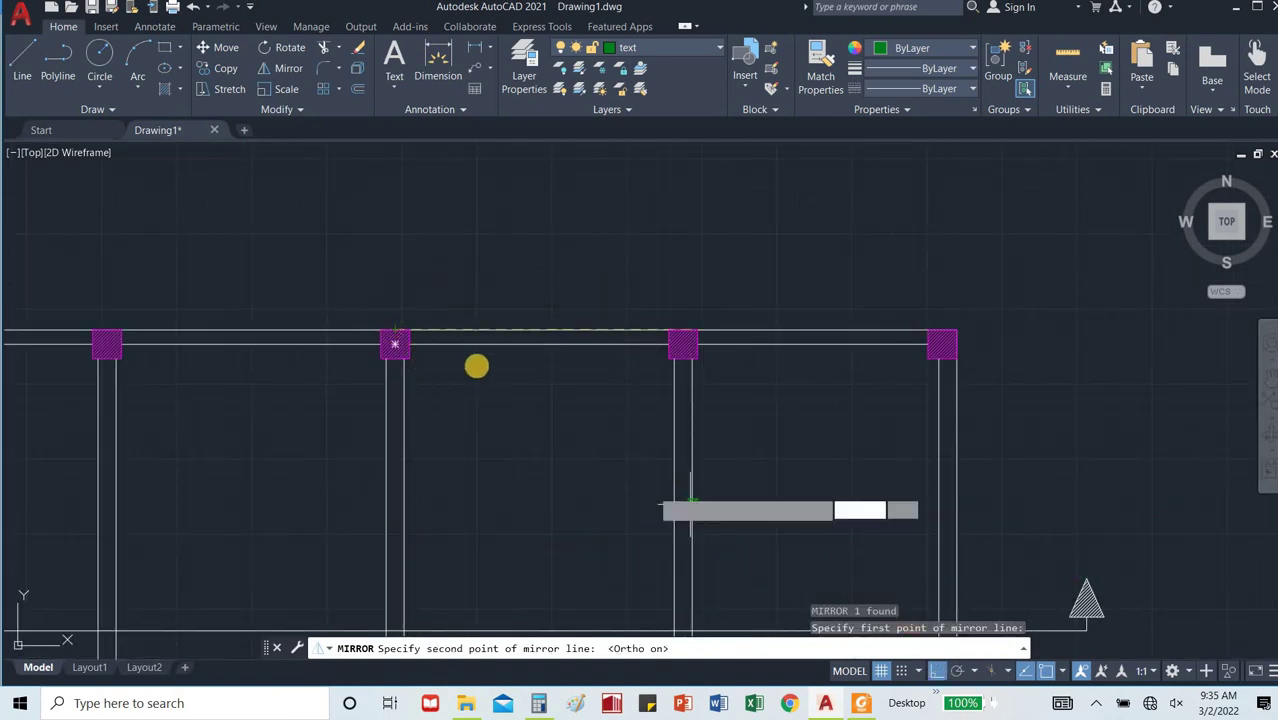
pyautogui.click(405, 249)
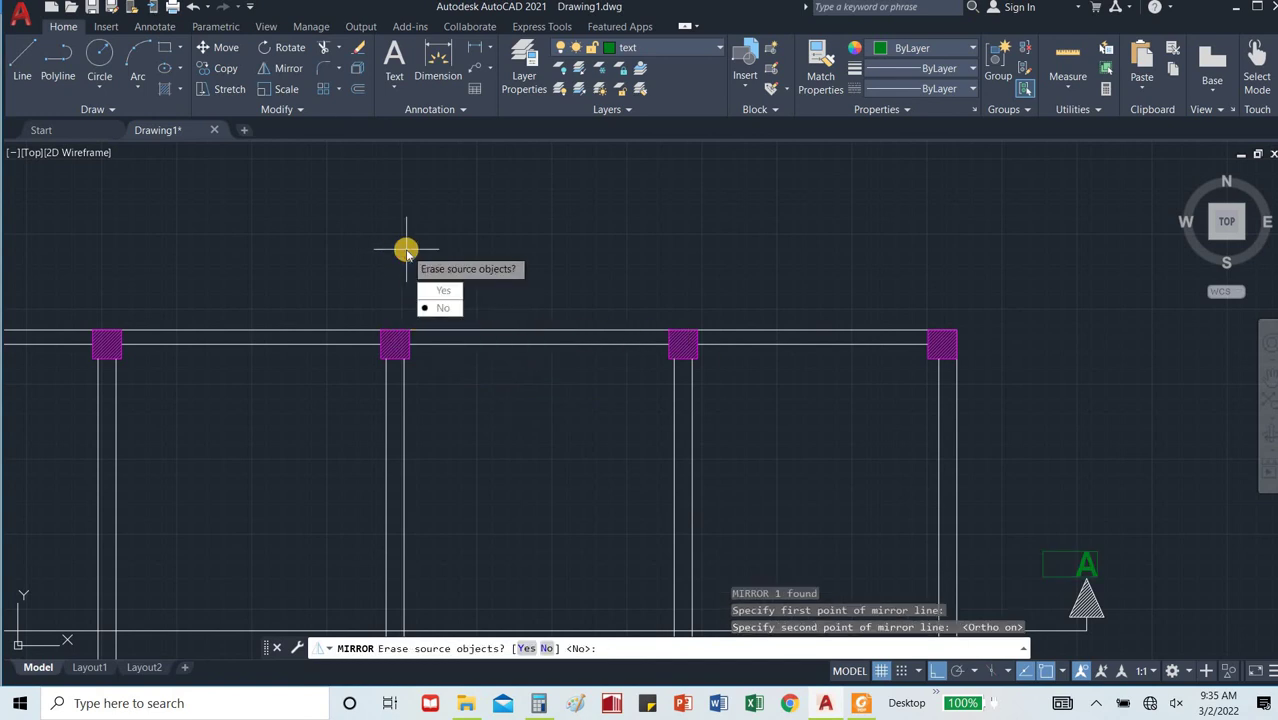
pyautogui.press('Return')
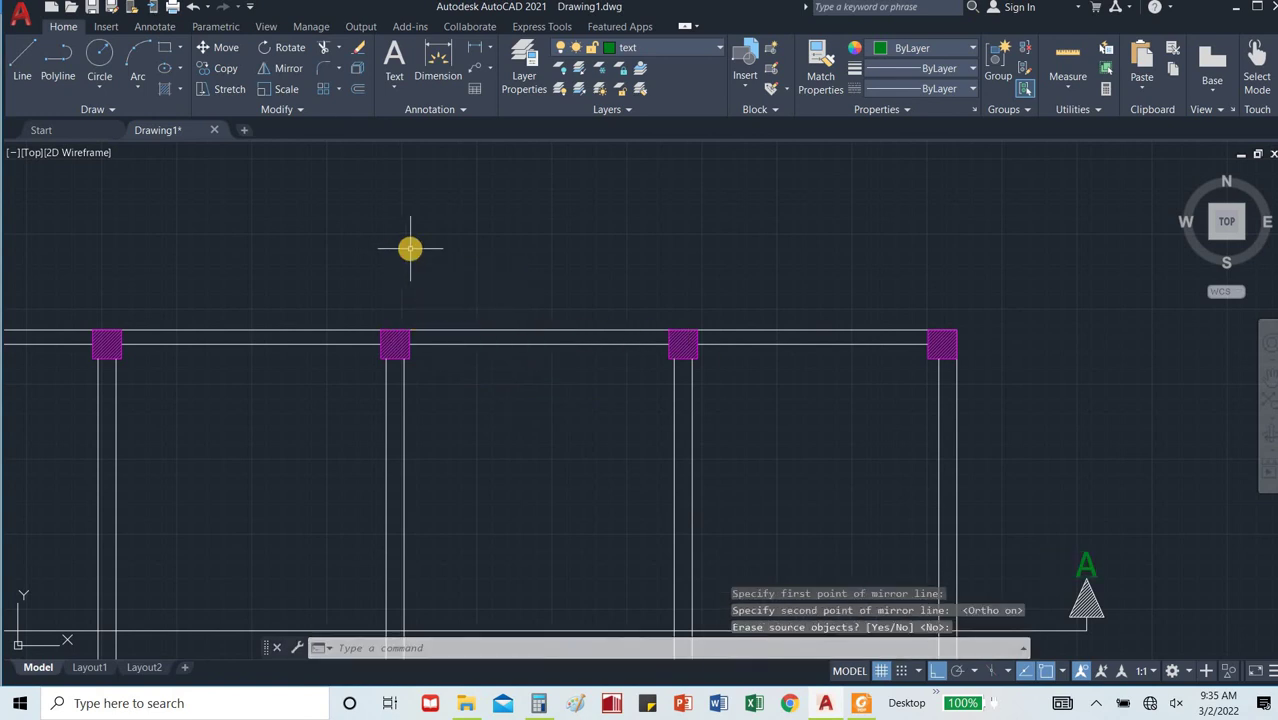
# Add the multiline text title "Section A-A" beneath the hatched section view.
pyautogui.scroll(-5, 410, 249)
pyautogui.scroll(-6, 362, 330)
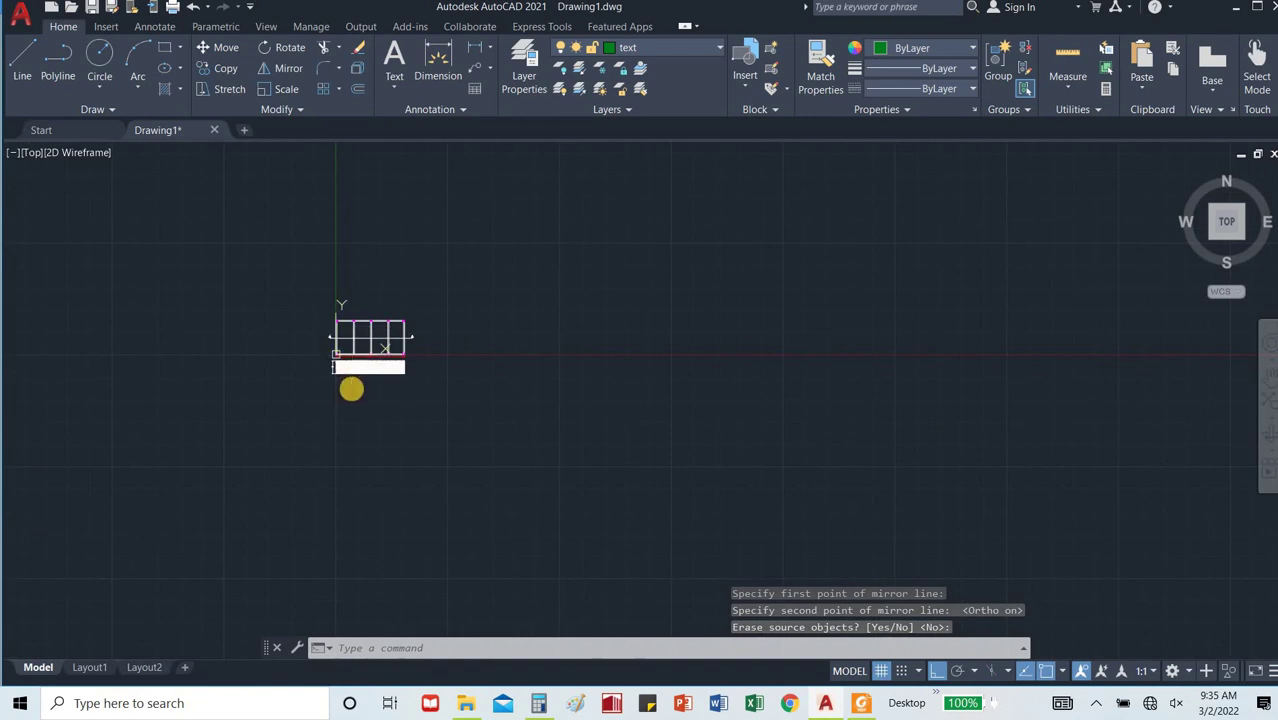
pyautogui.scroll(6, 351, 389)
pyautogui.scroll(6, 342, 293)
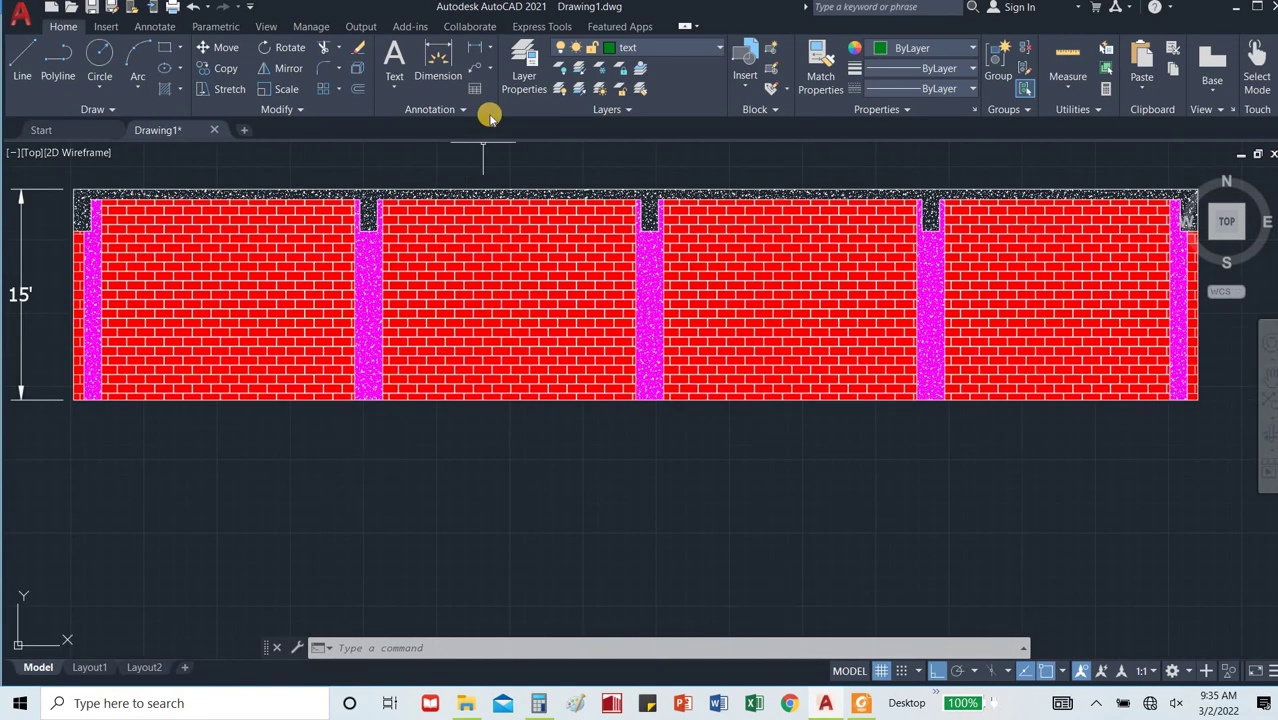
pyautogui.click(392, 87)
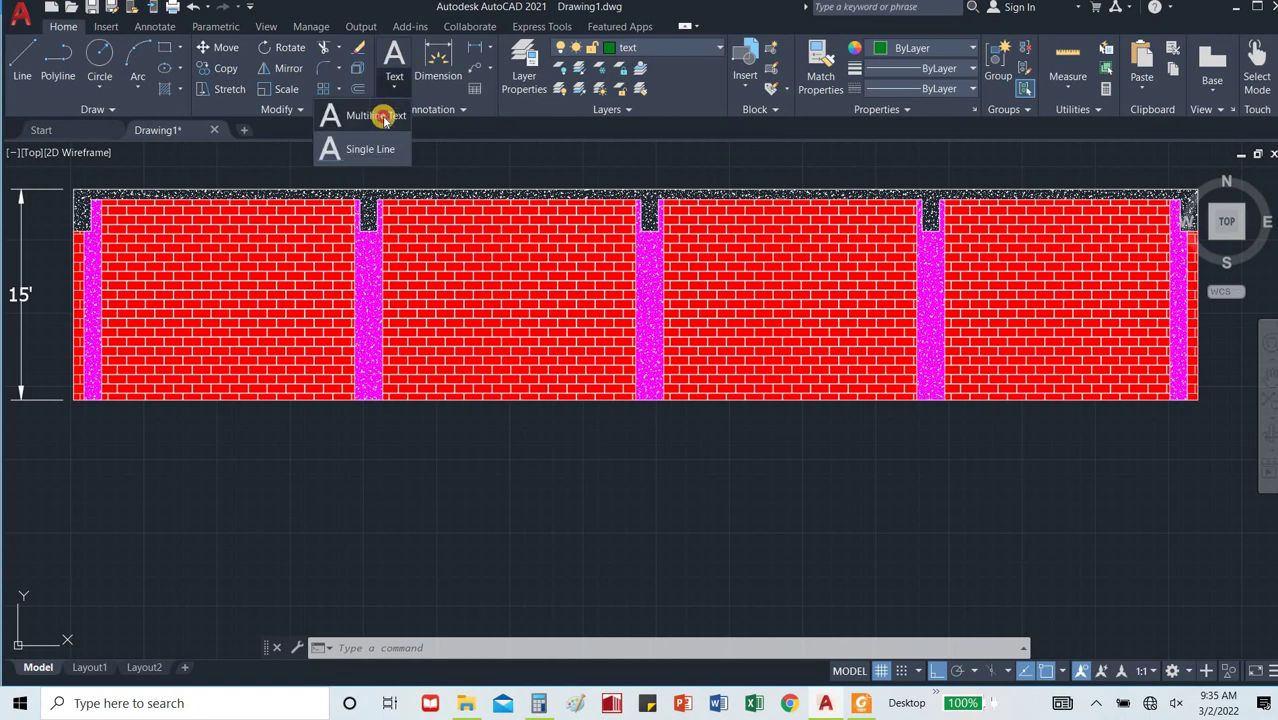
pyautogui.click(383, 118)
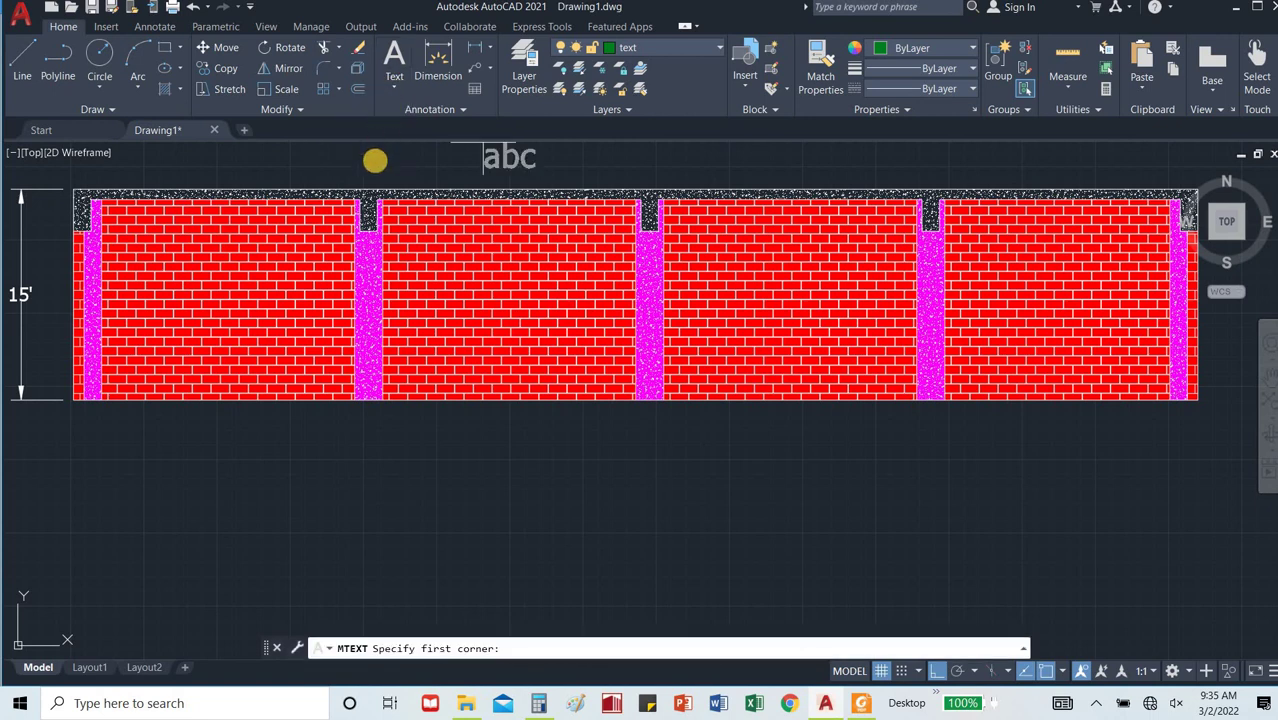
pyautogui.click(426, 412)
pyautogui.click(727, 495)
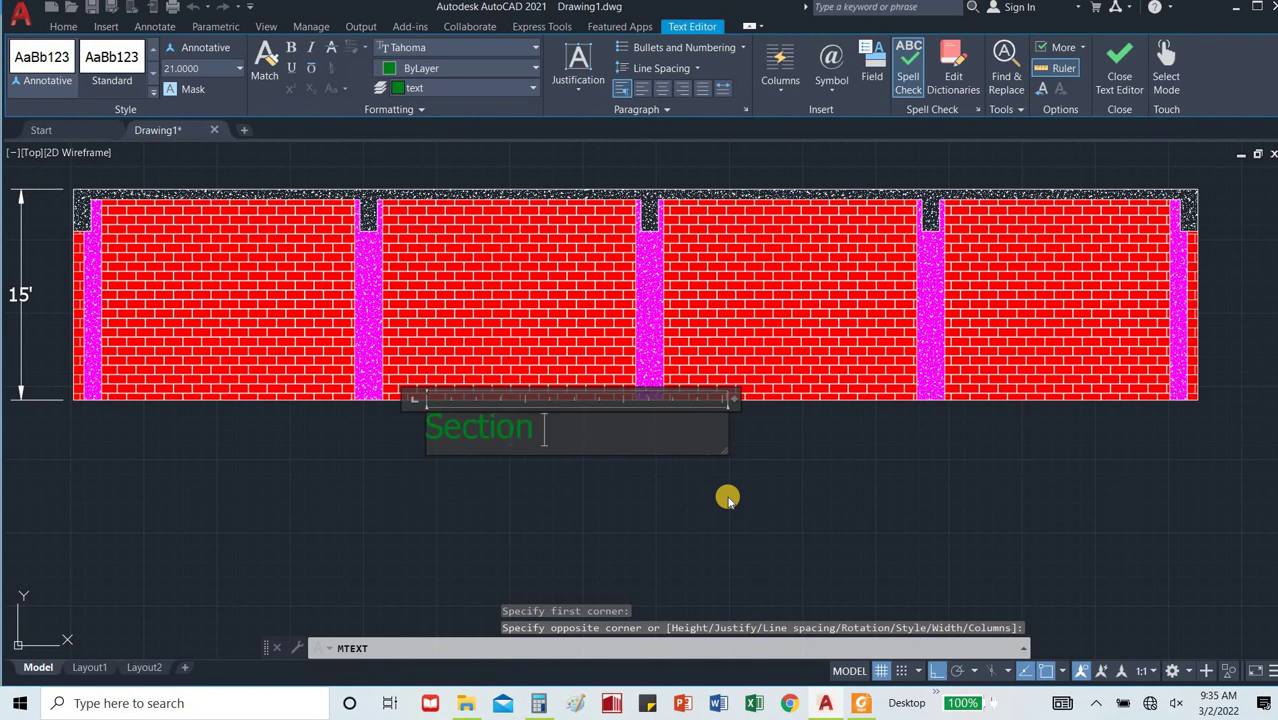
pyautogui.write('Section A-A')
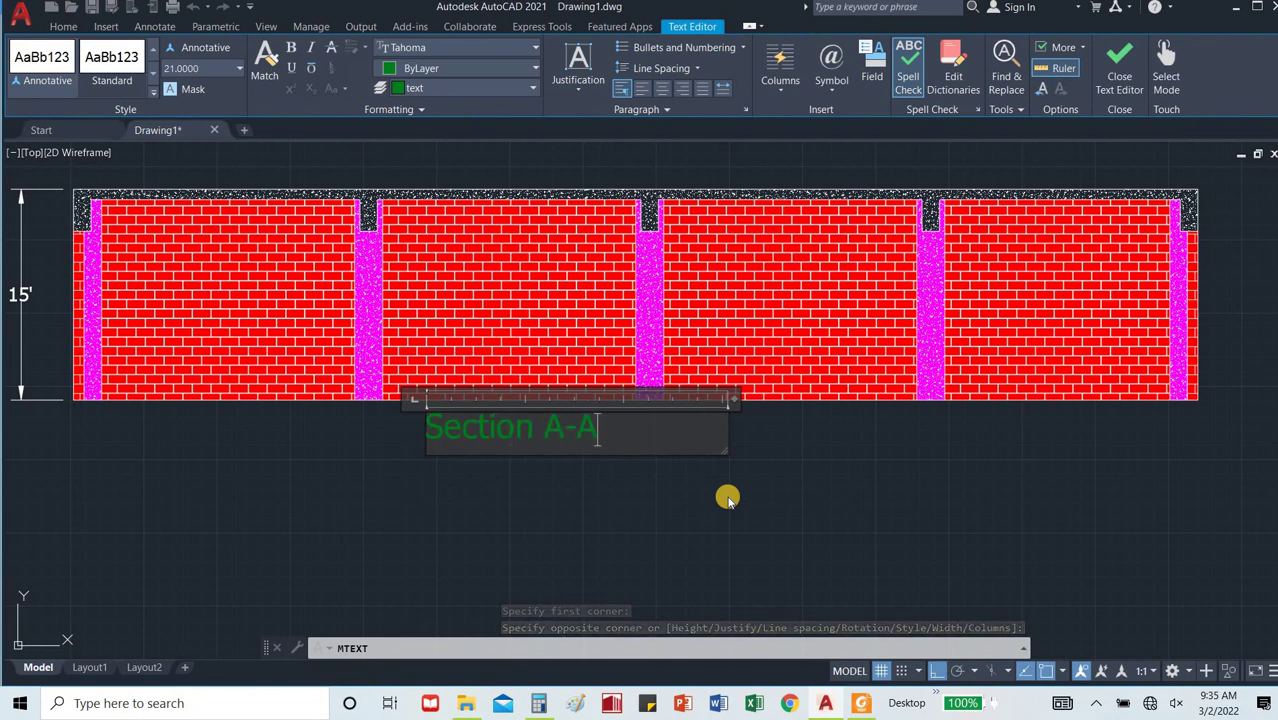
pyautogui.click(718, 518)
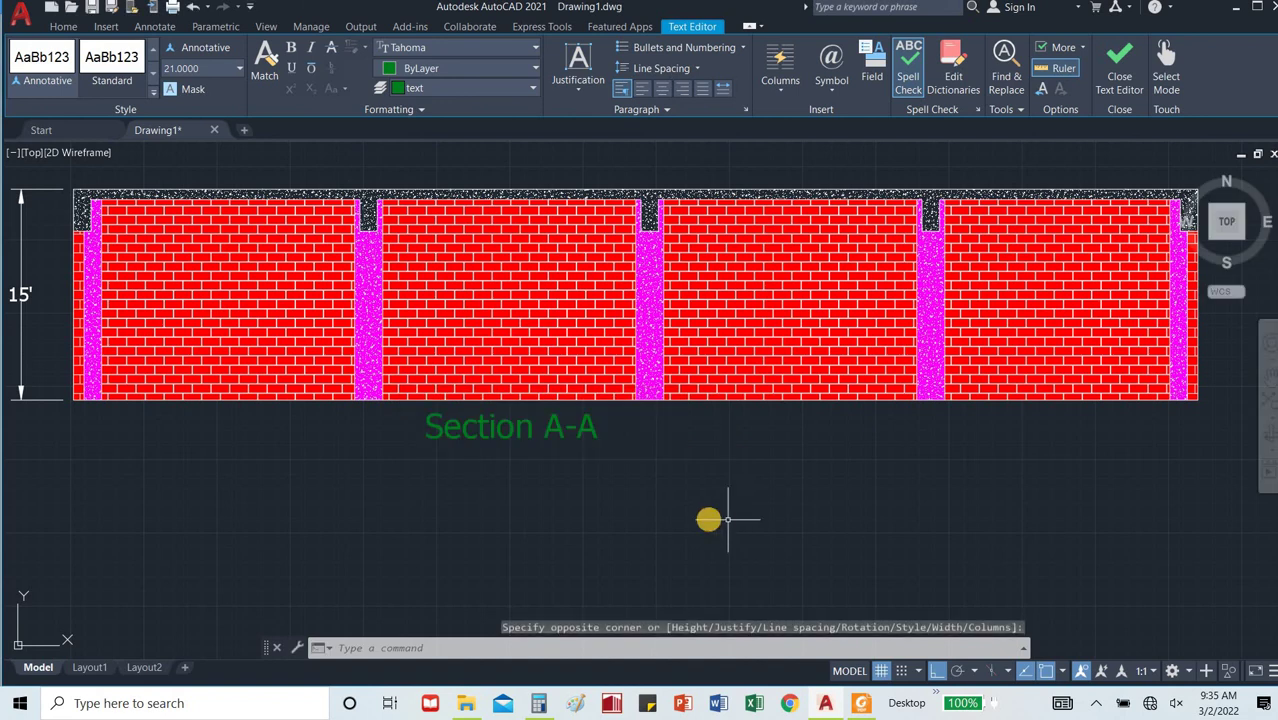
pyautogui.scroll(-4, 702, 518)
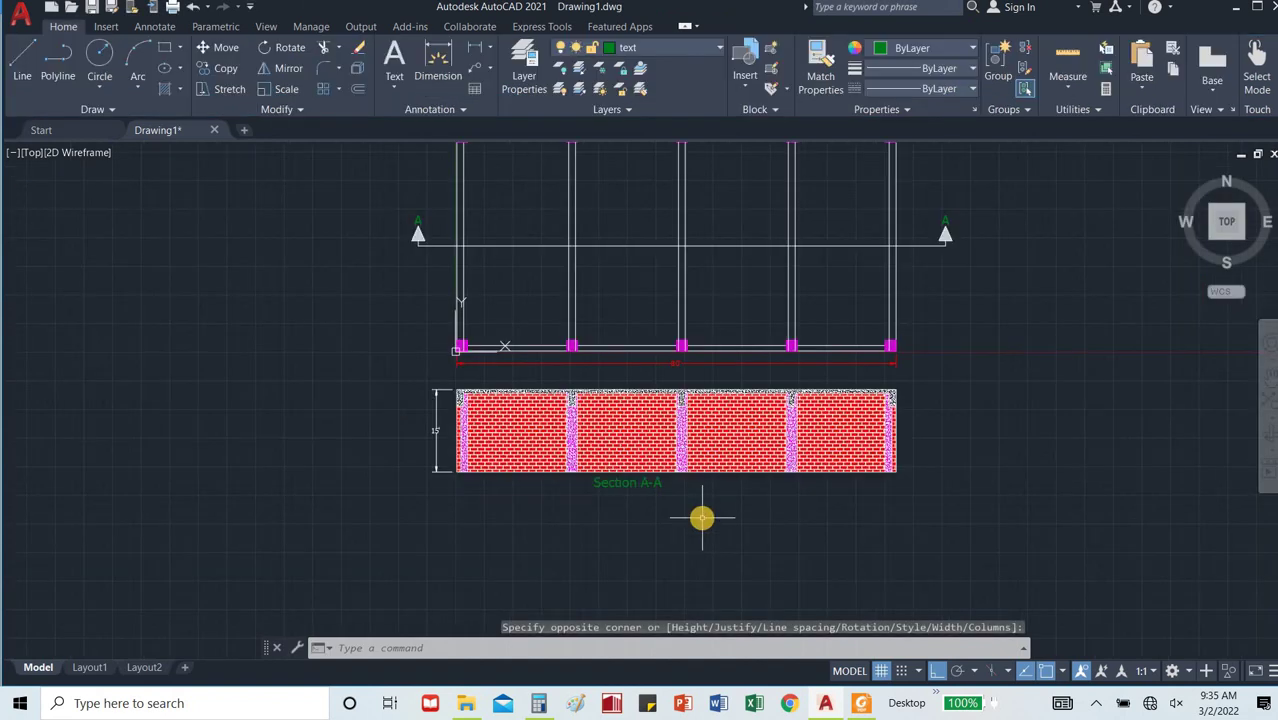